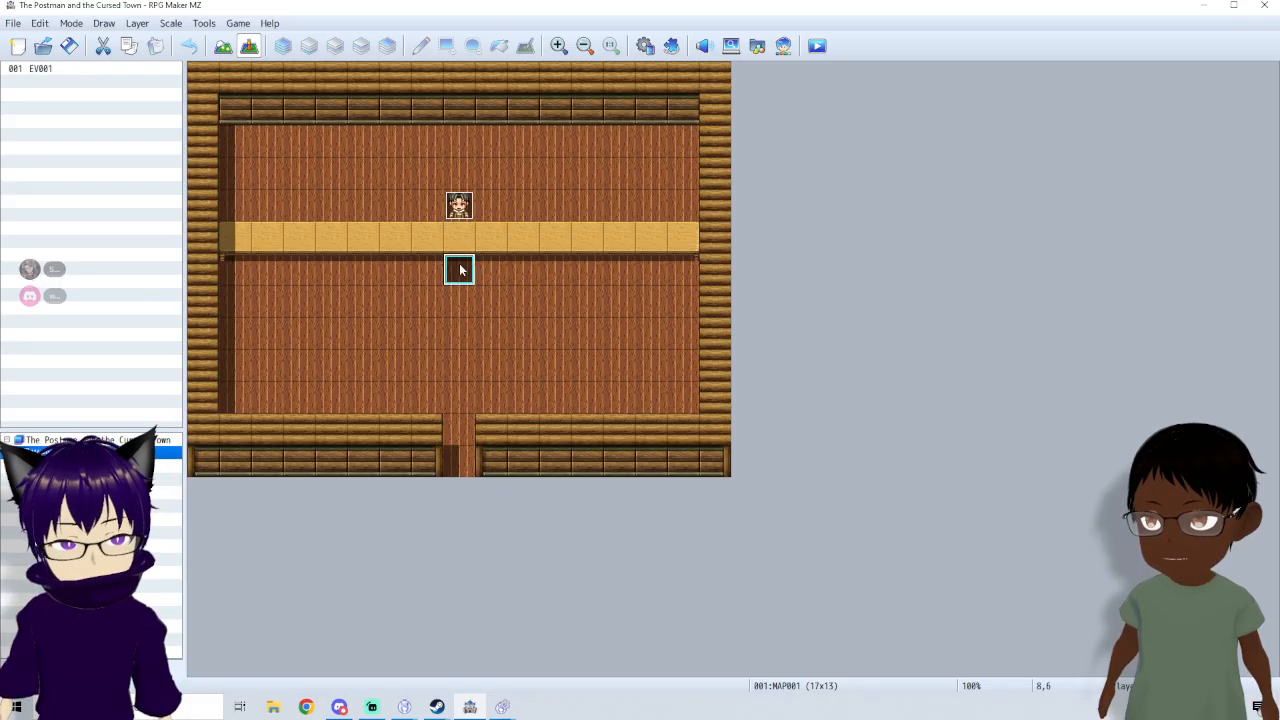
- Review the commands of the counter character's event EV001, from the welcome text to the final skill choices
left_click(460, 206)
double_click(460, 206)
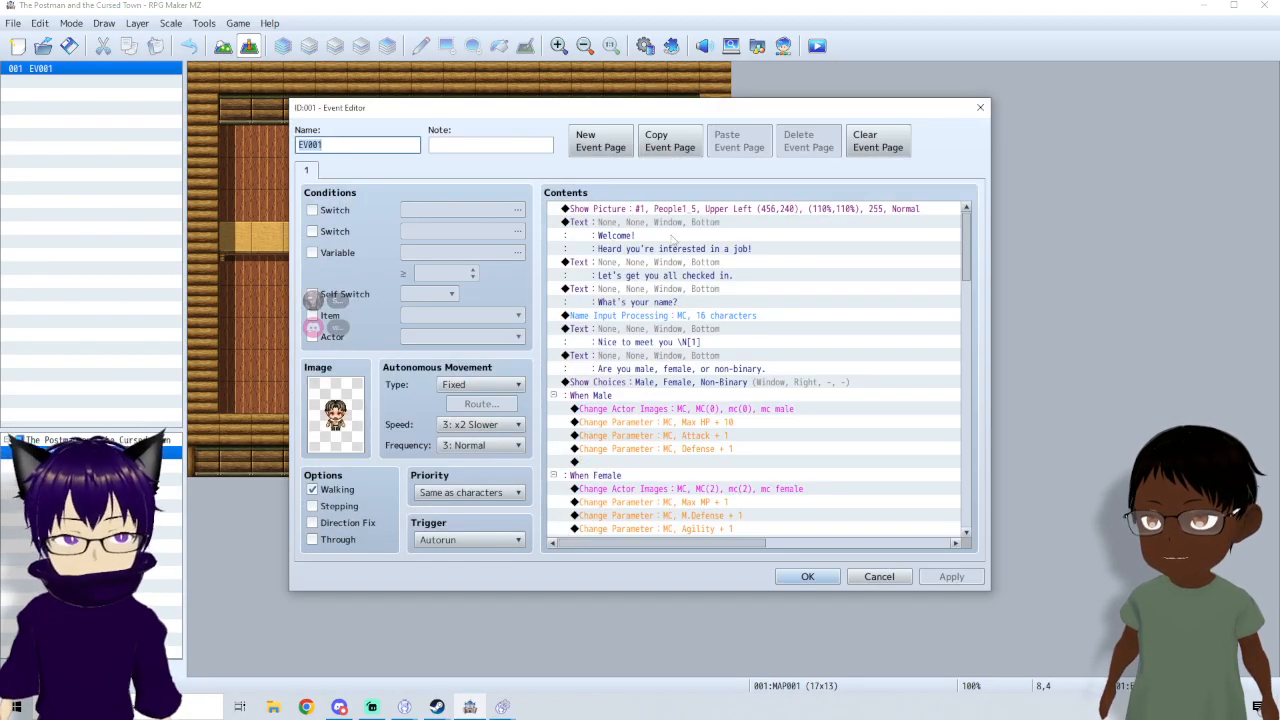
scroll(746, 437, "down", 3)
scroll(746, 437, "down", 10)
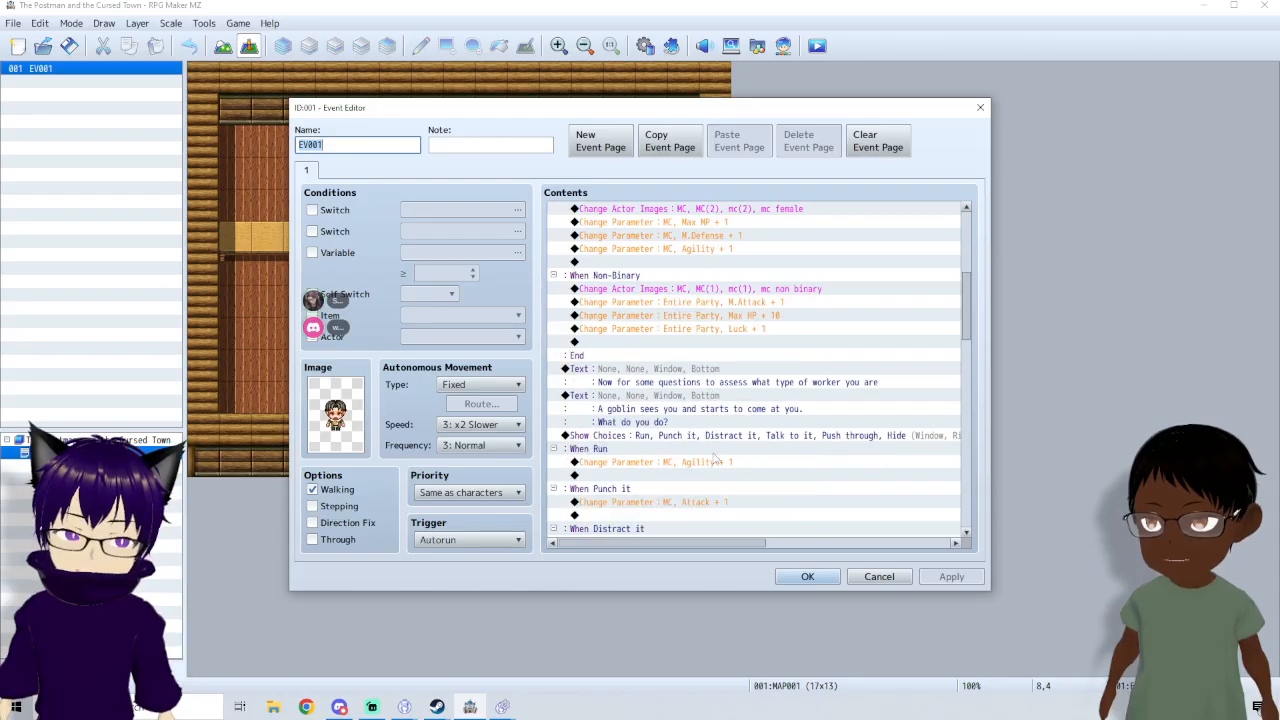
scroll(706, 450, "down", 4)
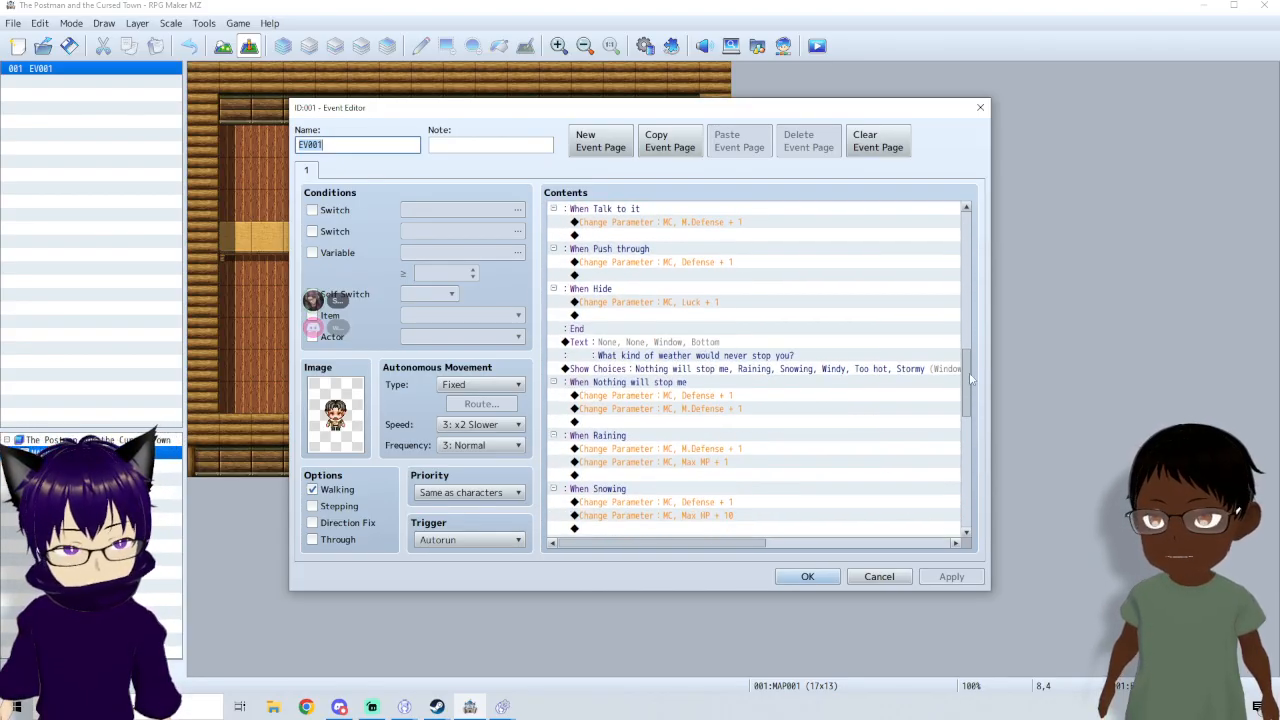
left_click_drag(972, 378, 940, 537)
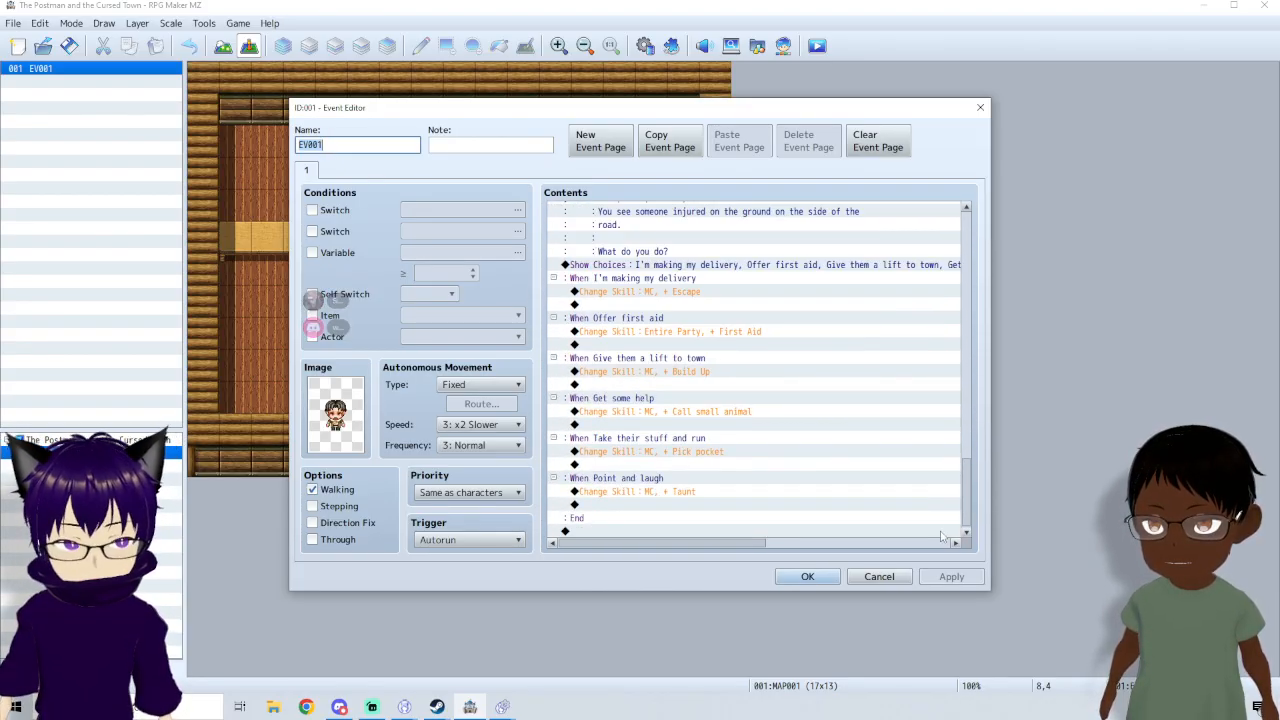
scroll(950, 512, "up", 3)
scroll(954, 518, "down", 3)
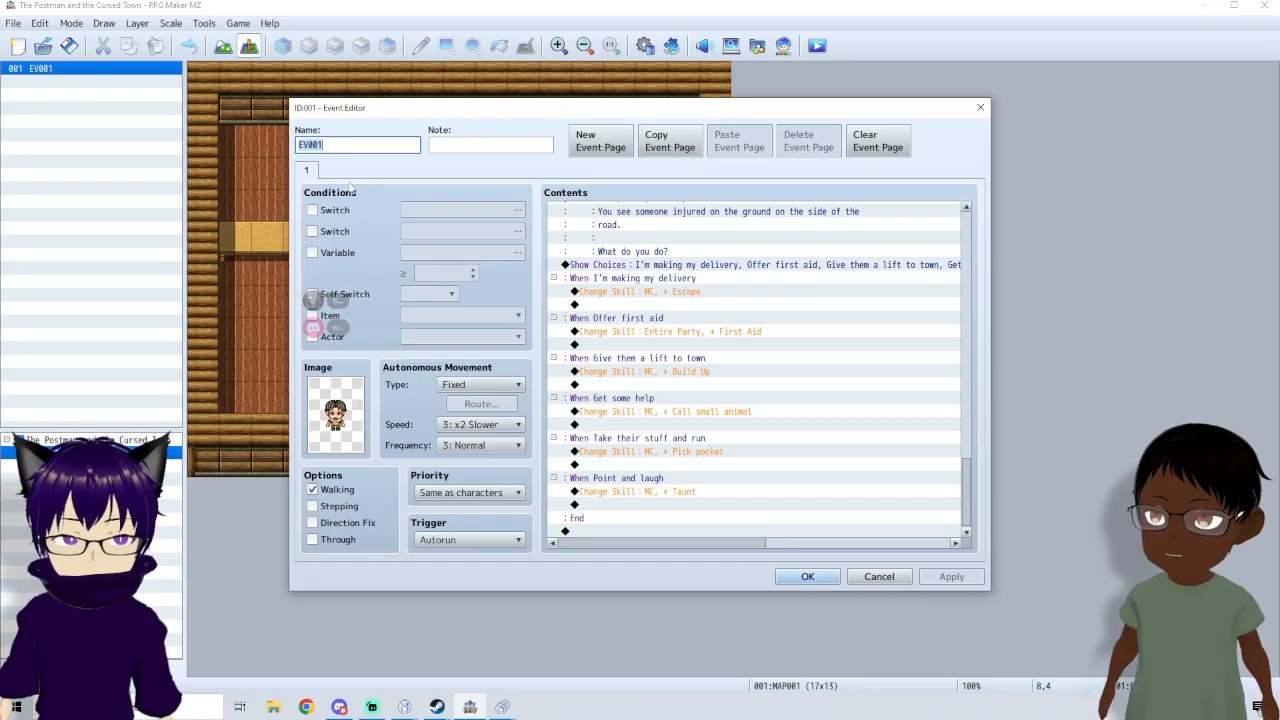
left_click(808, 577)
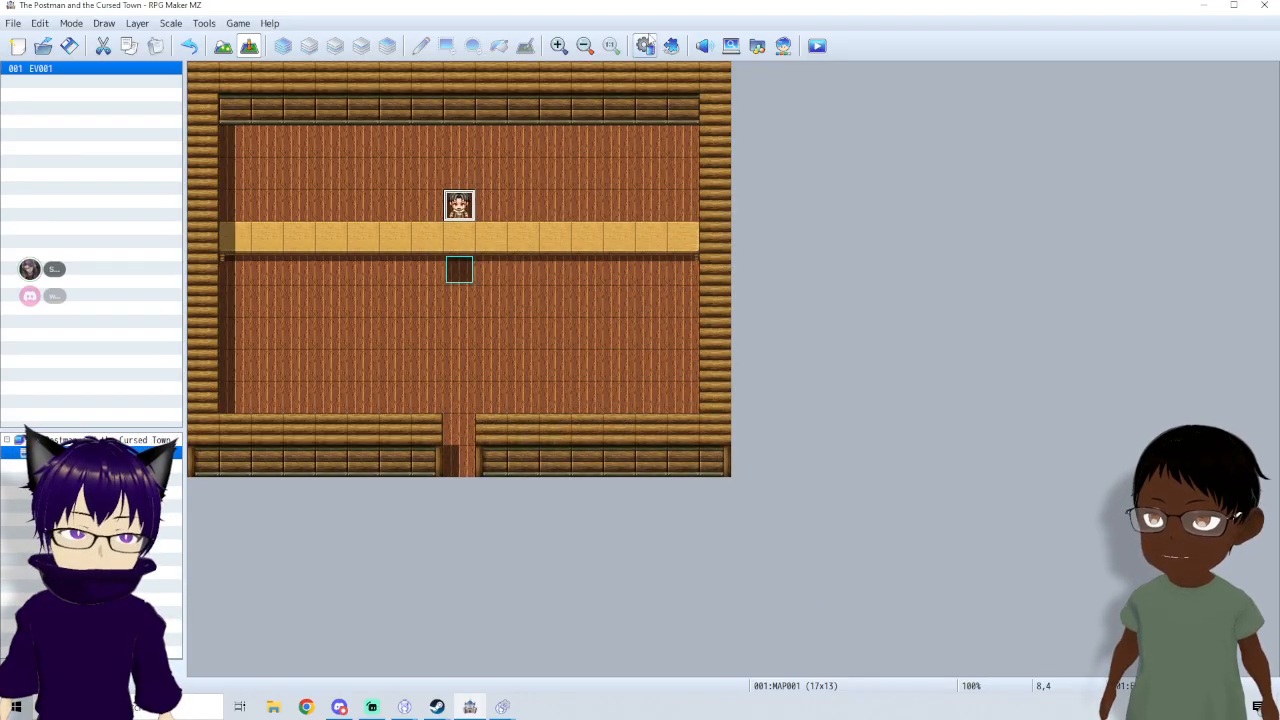
- Browse the side-view battler images available for the cat actor in the database, leaving its battler unchanged
left_click(645, 45)
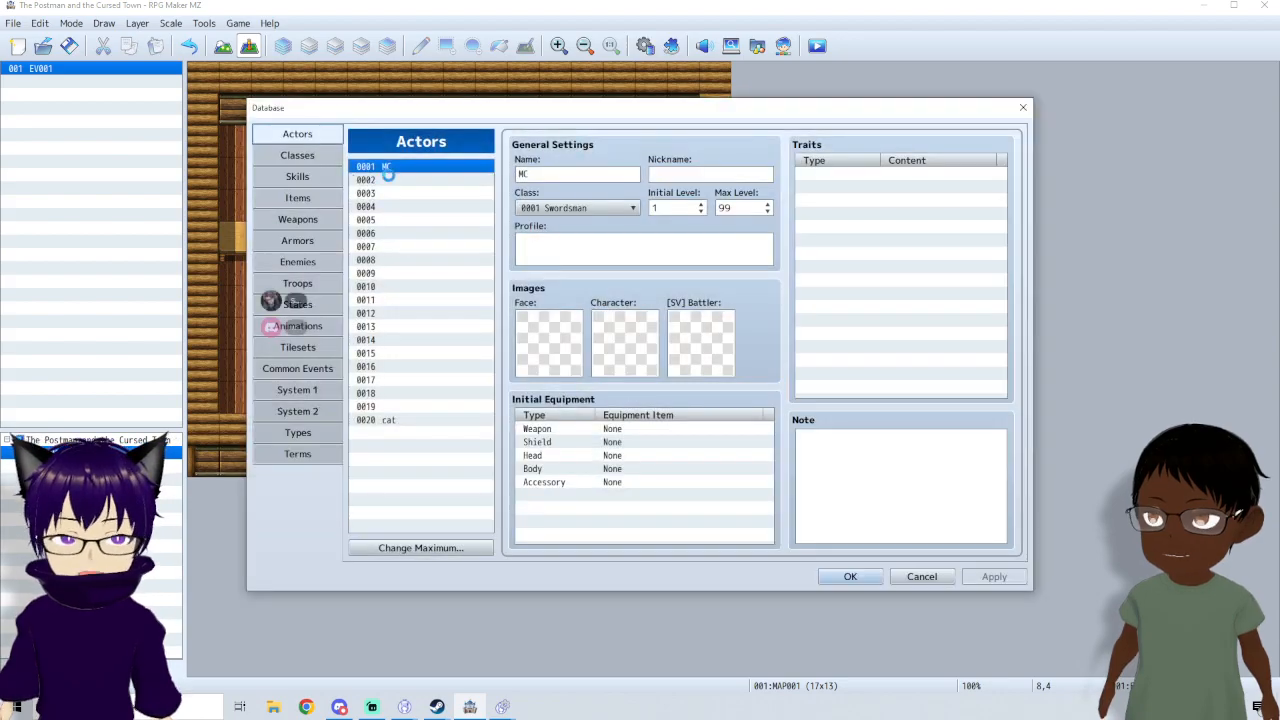
left_click(399, 424)
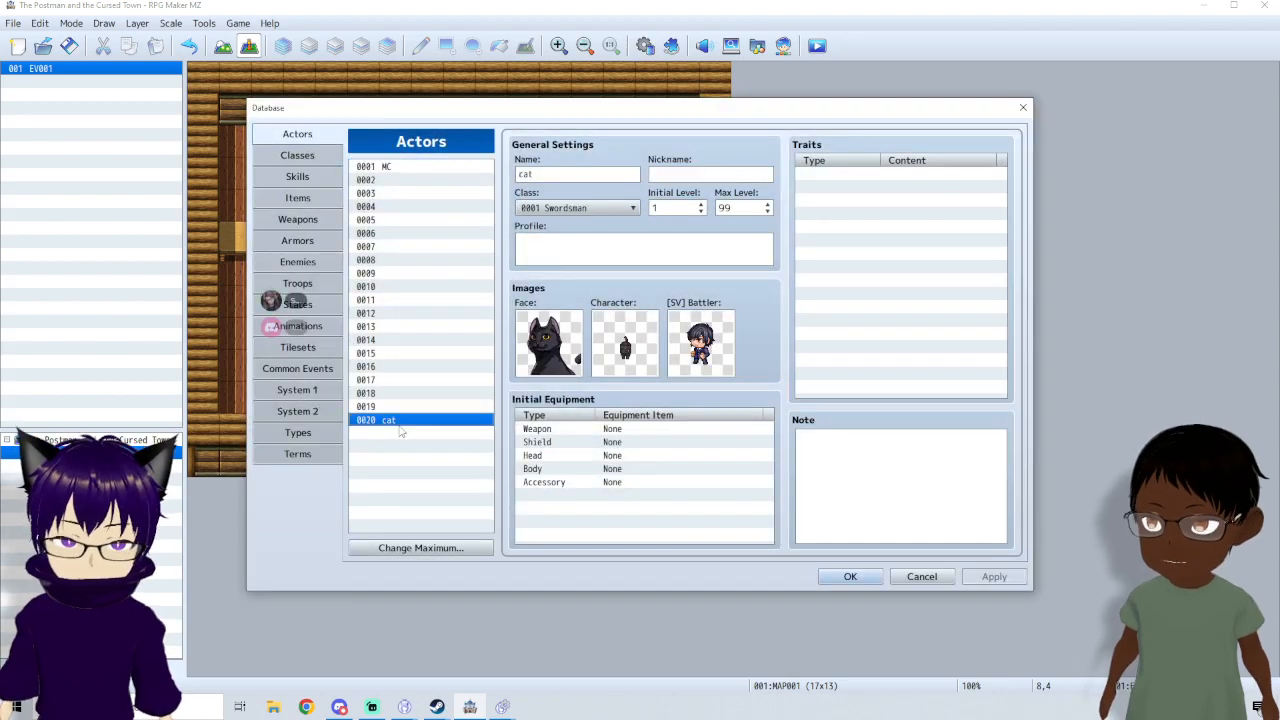
double_click(705, 345)
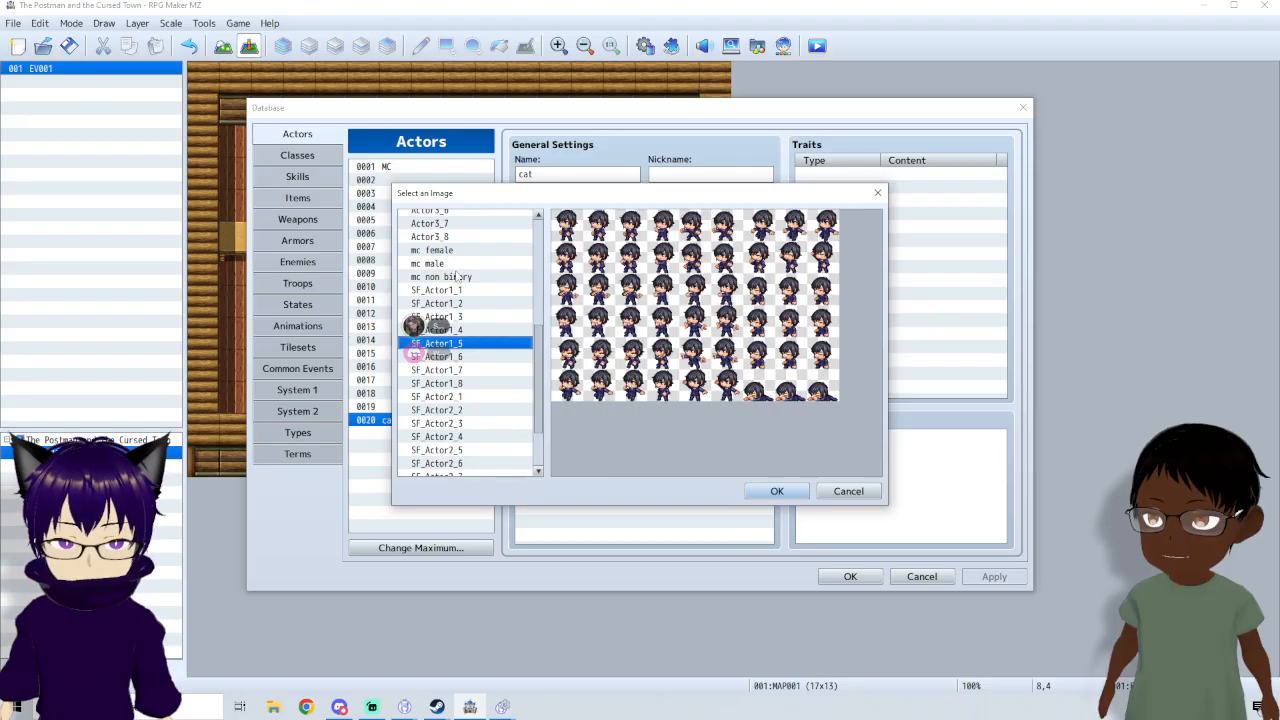
scroll(488, 407, "down", 2)
left_click(500, 430)
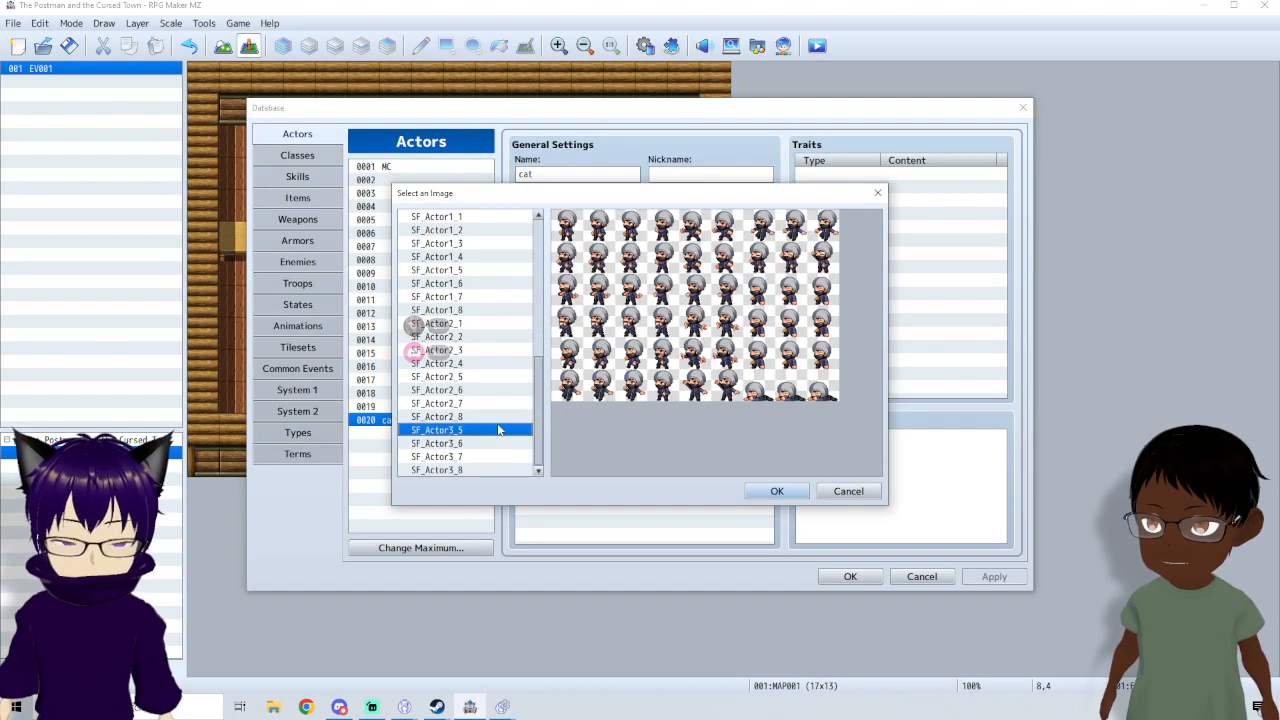
left_click(487, 394)
left_click(485, 350)
scroll(487, 350, "up", 3)
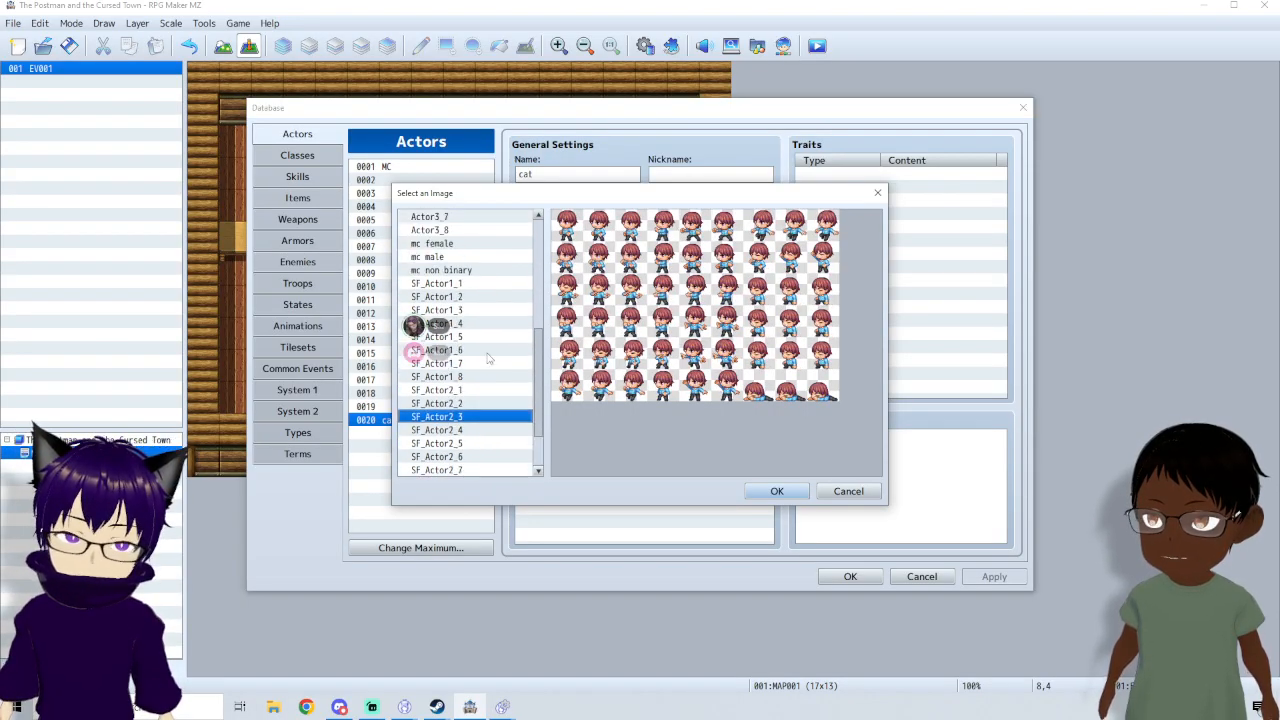
scroll(482, 340, "up", 5)
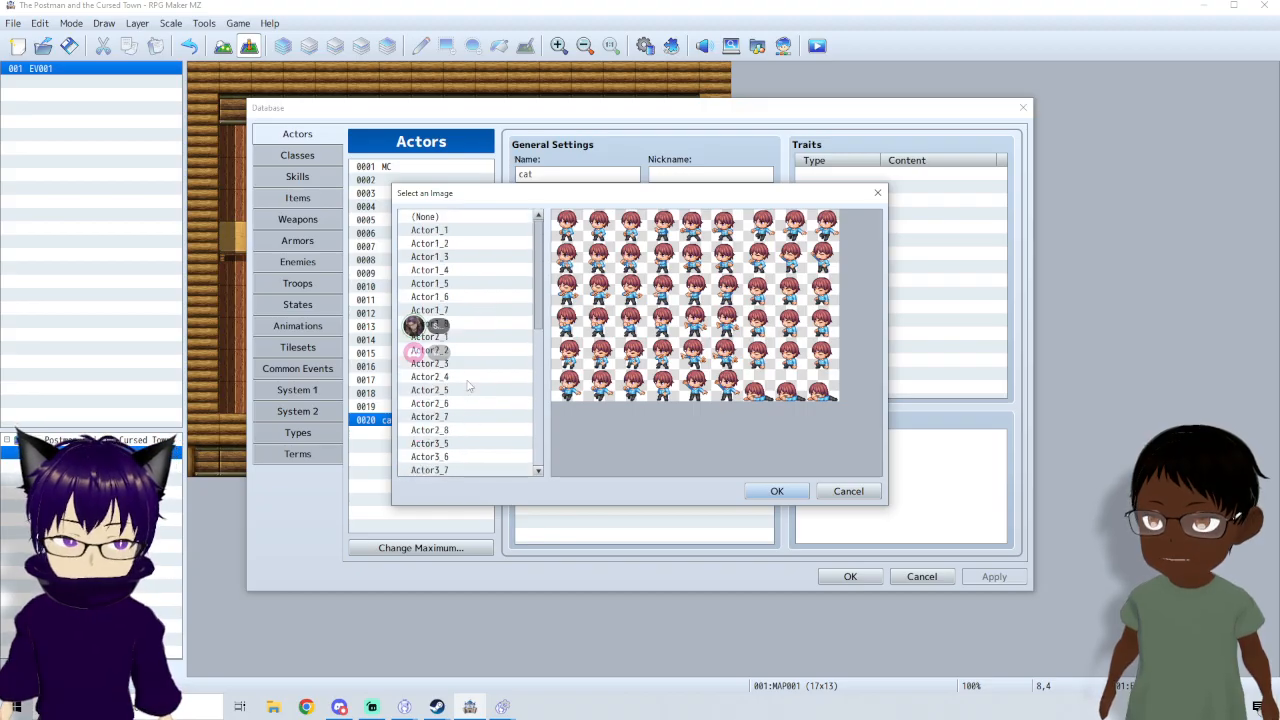
left_click(462, 231)
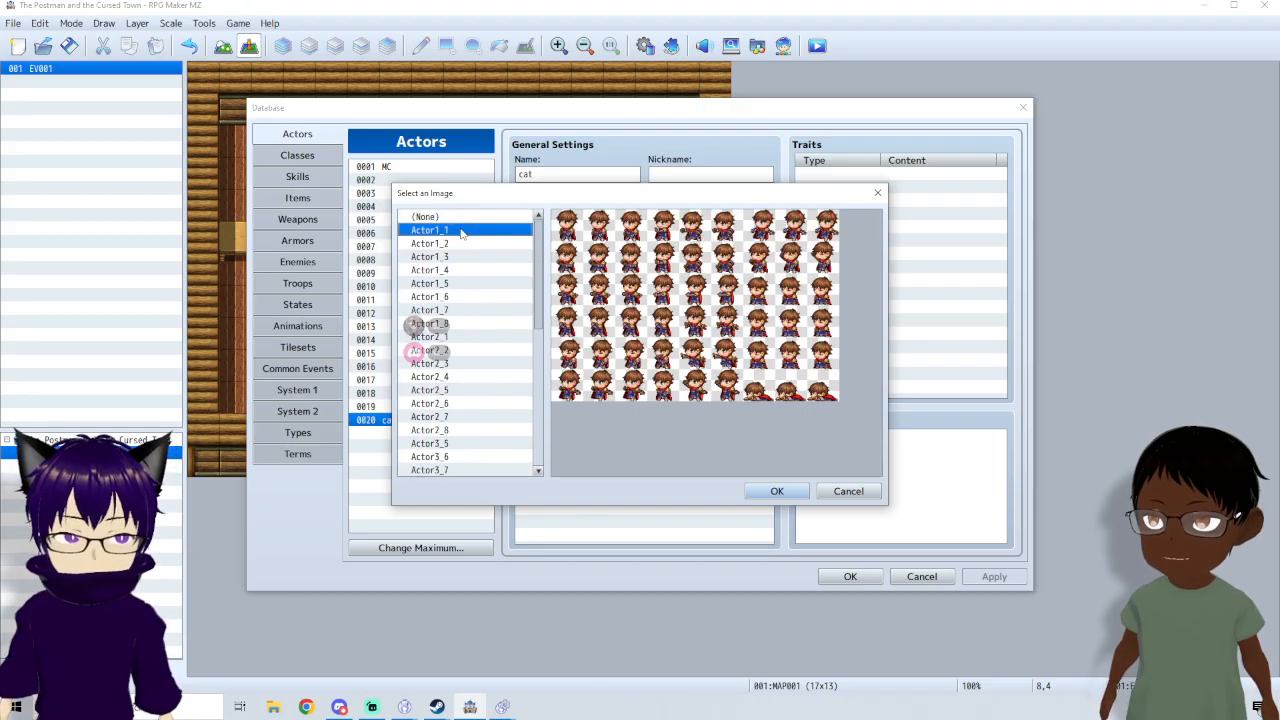
left_click(848, 491)
left_click(921, 576)
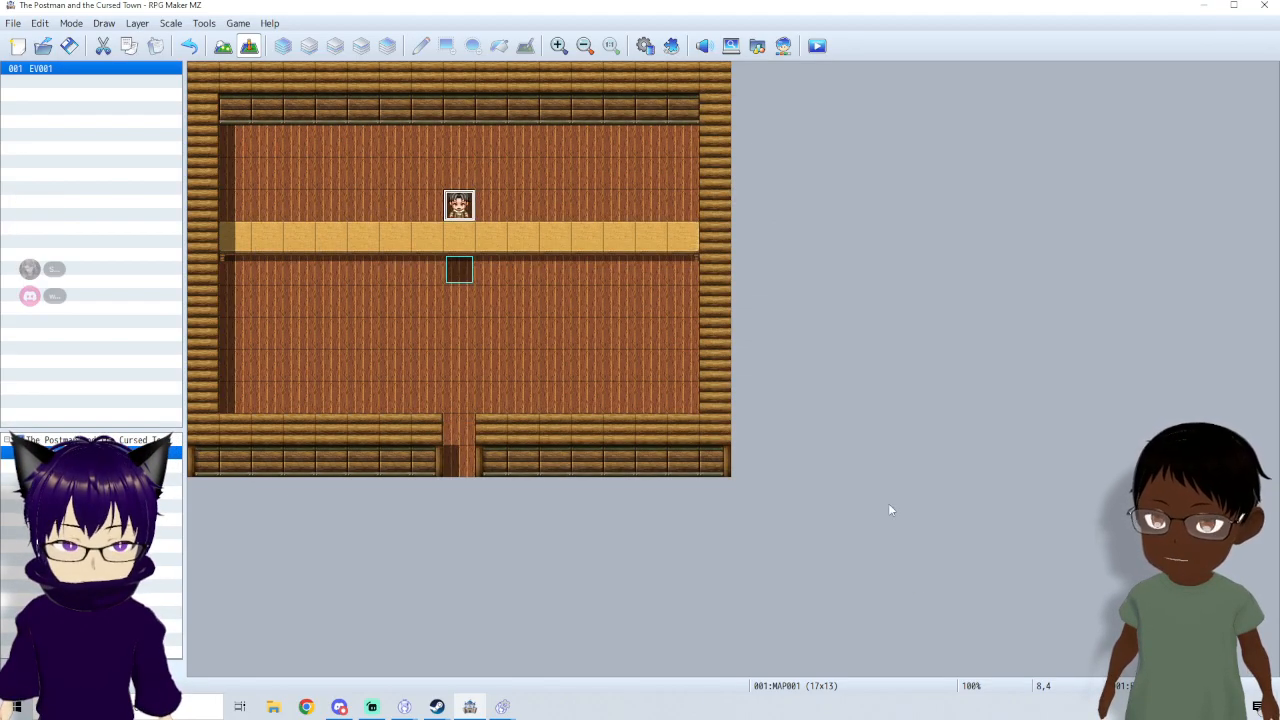
- Open the Character Generator and remove the male character's front and rear hair
left_click(757, 45)
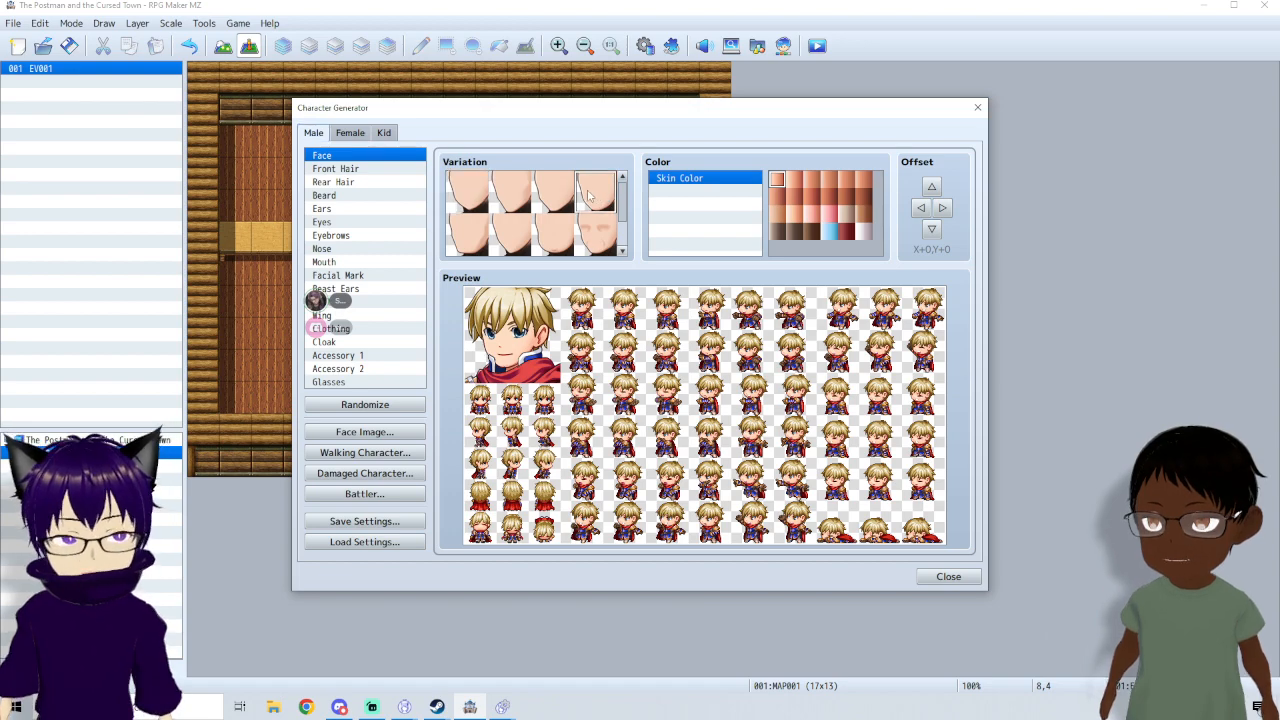
left_click(352, 170)
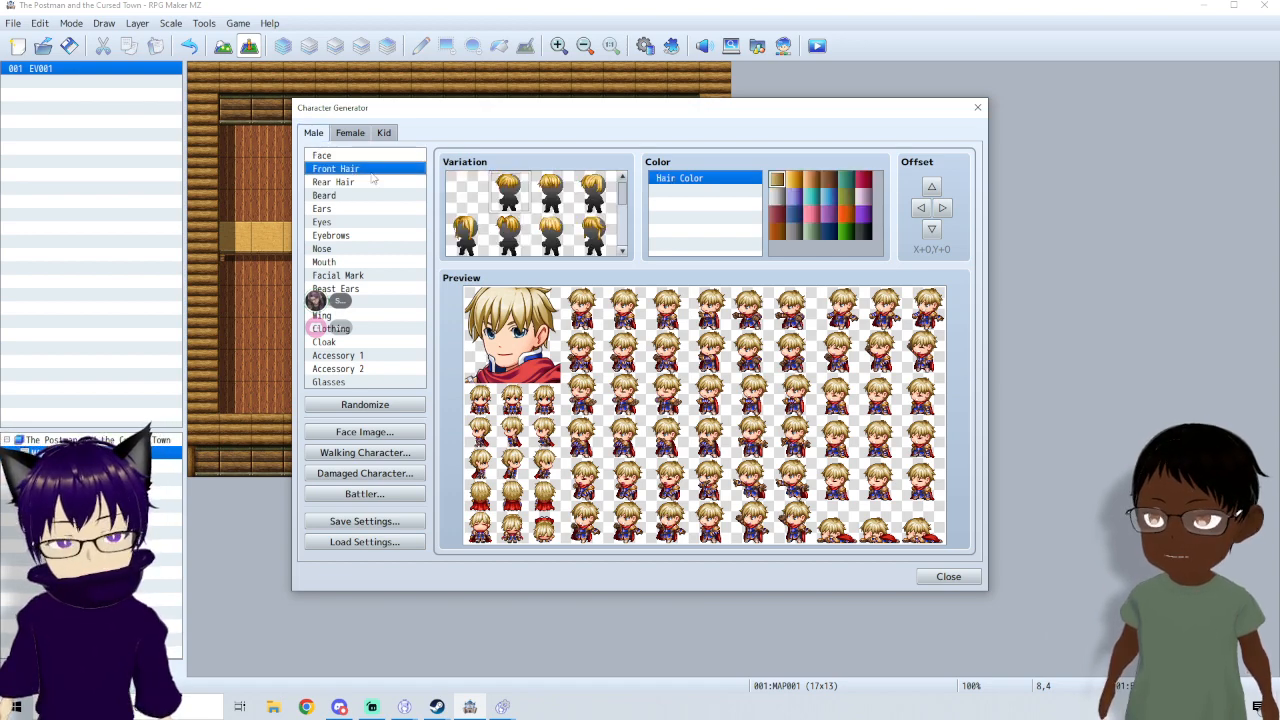
left_click(370, 180)
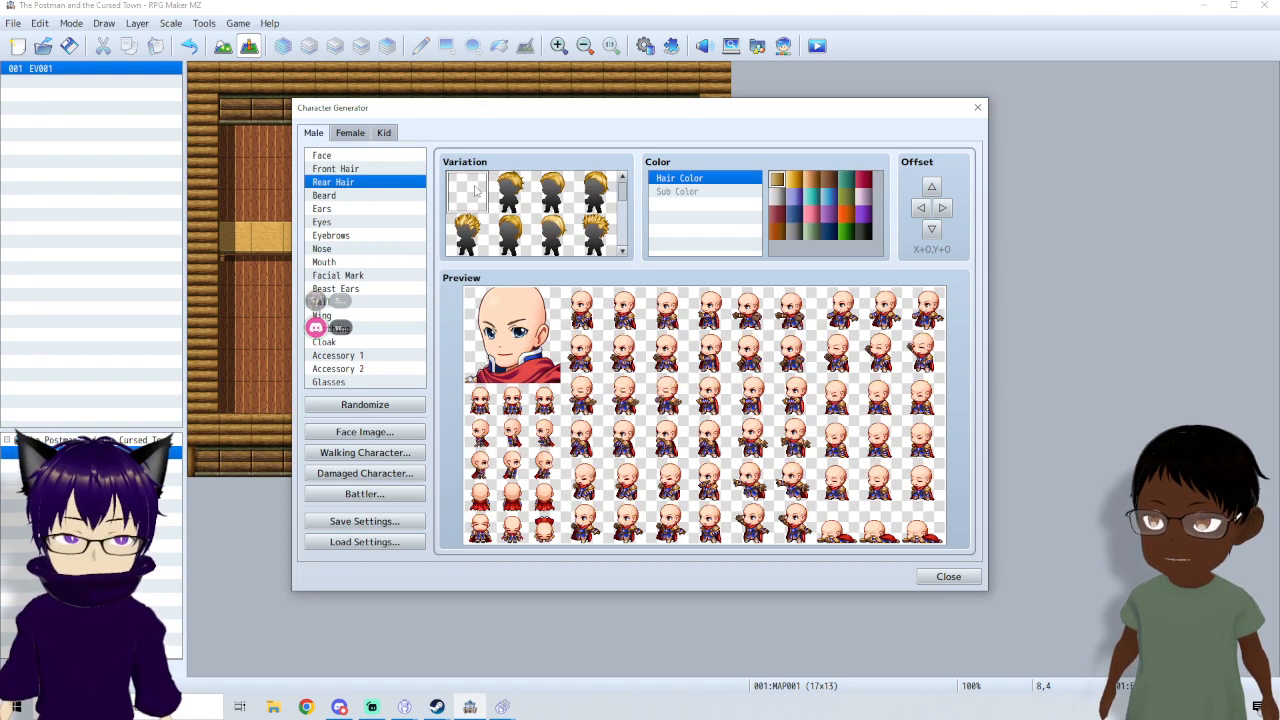
- Try several skin colors on the first face variation and settle on white skin
left_click(361, 157)
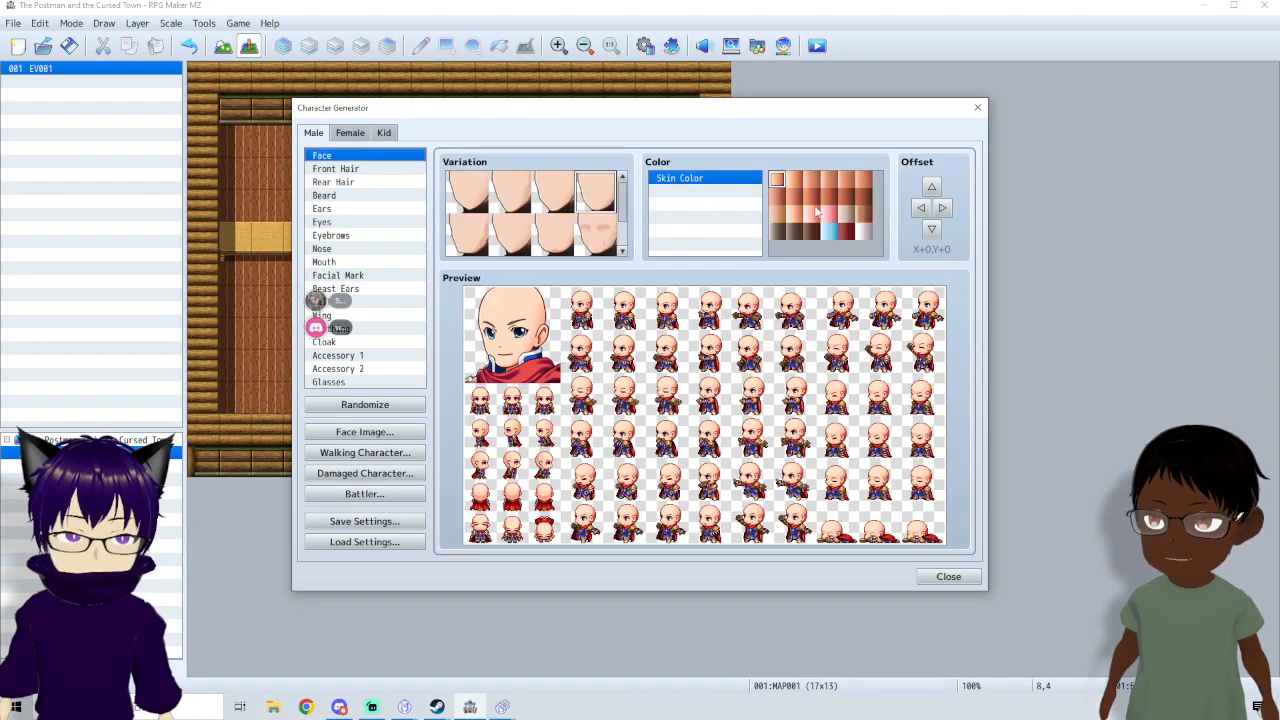
left_click(796, 232)
left_click(811, 232)
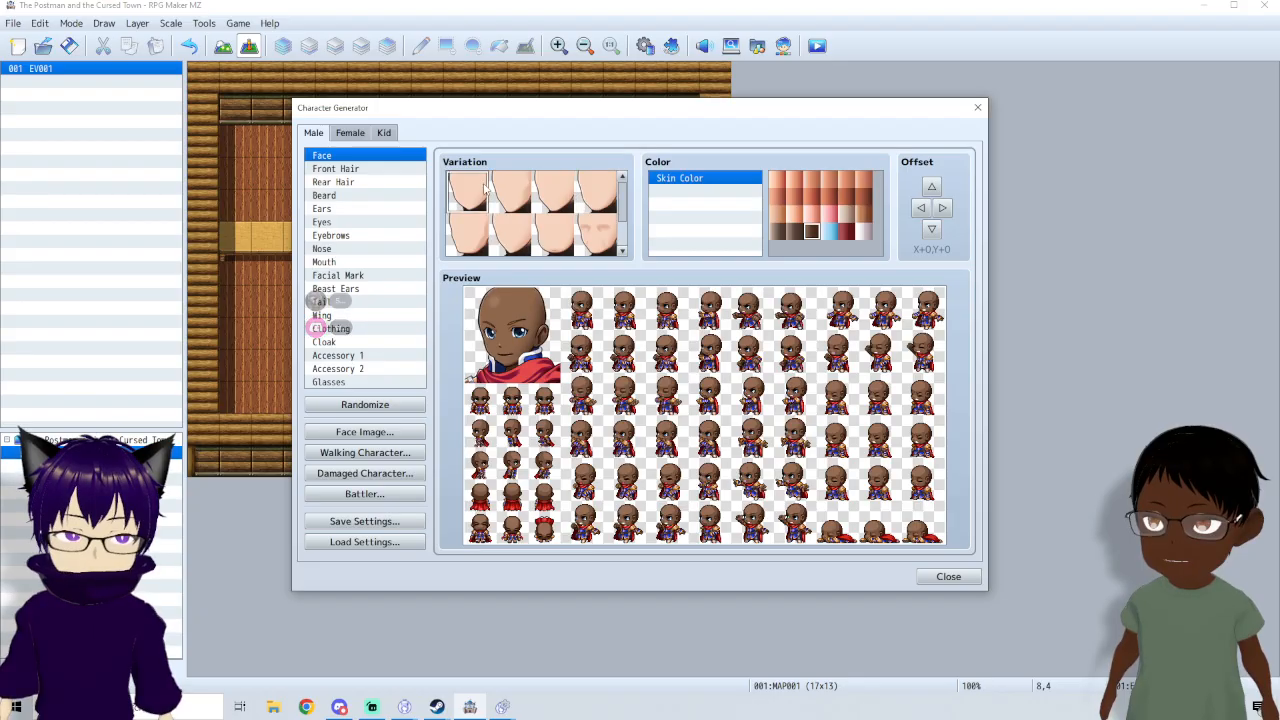
left_click(793, 182)
left_click(846, 232)
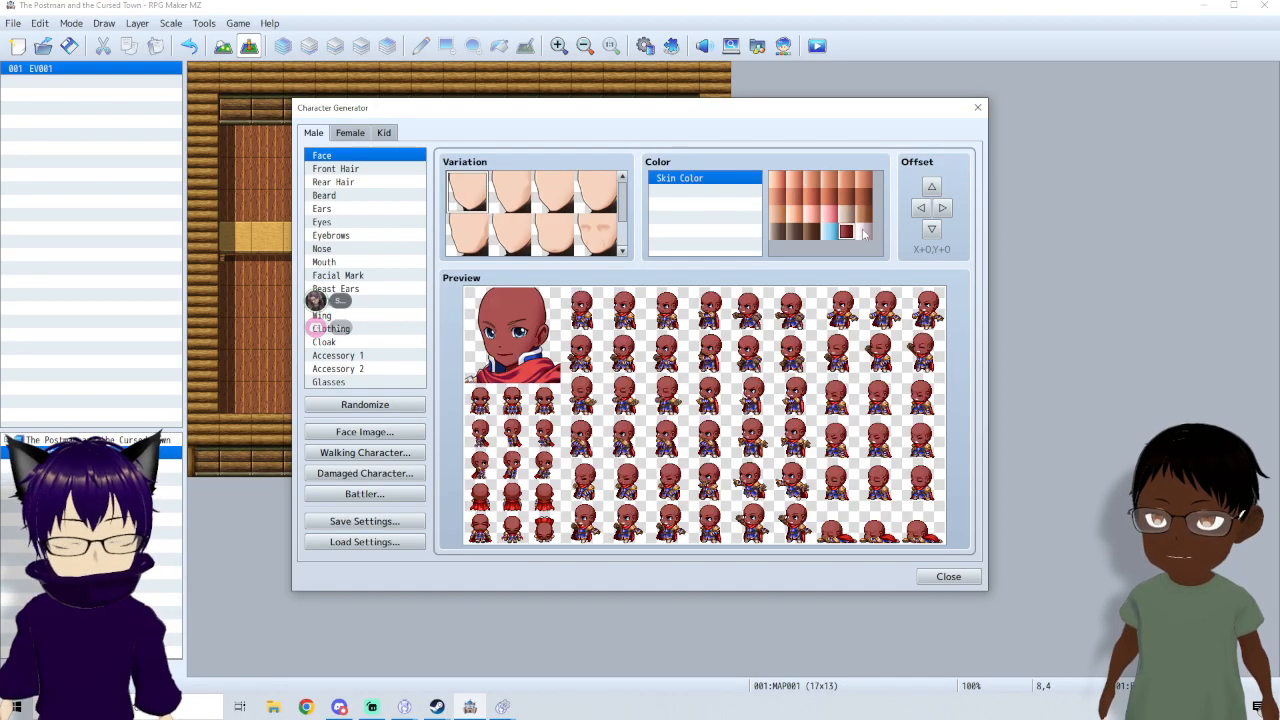
left_click(864, 232)
- Give the character the first front hair style in black and the spiky rear hair style in the second row's last place
left_click(370, 172)
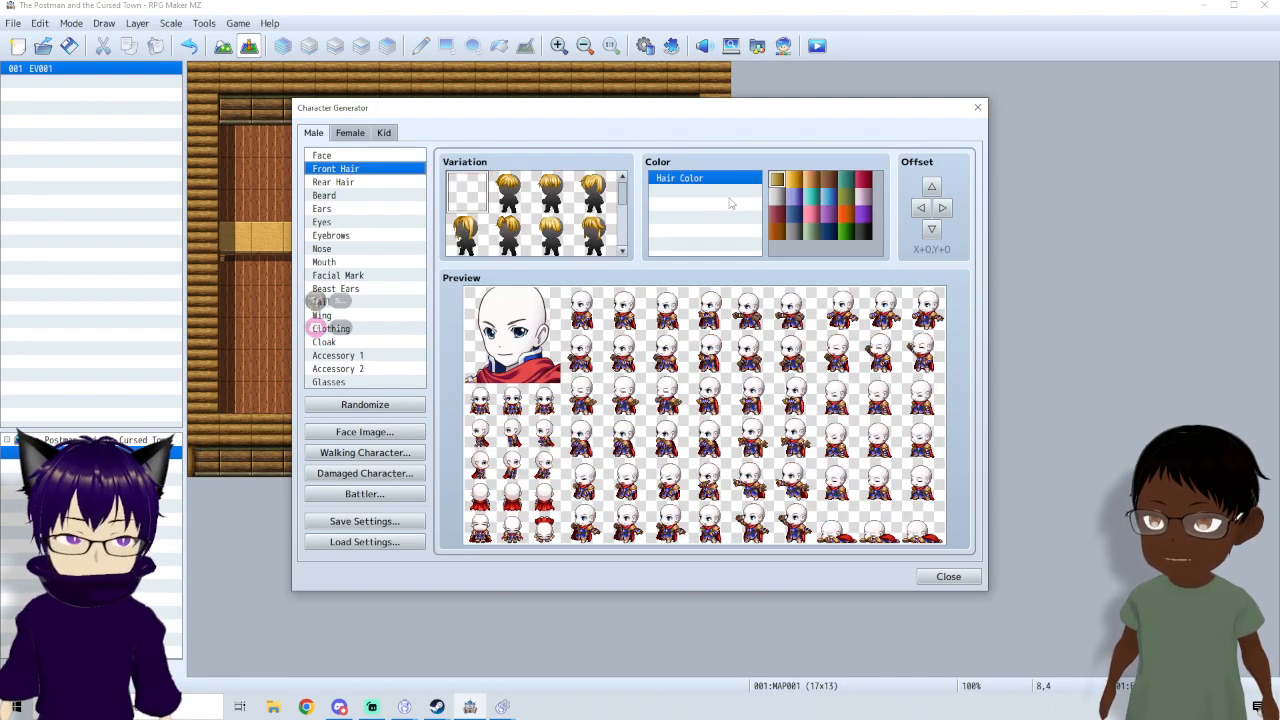
left_click(508, 190)
left_click(864, 232)
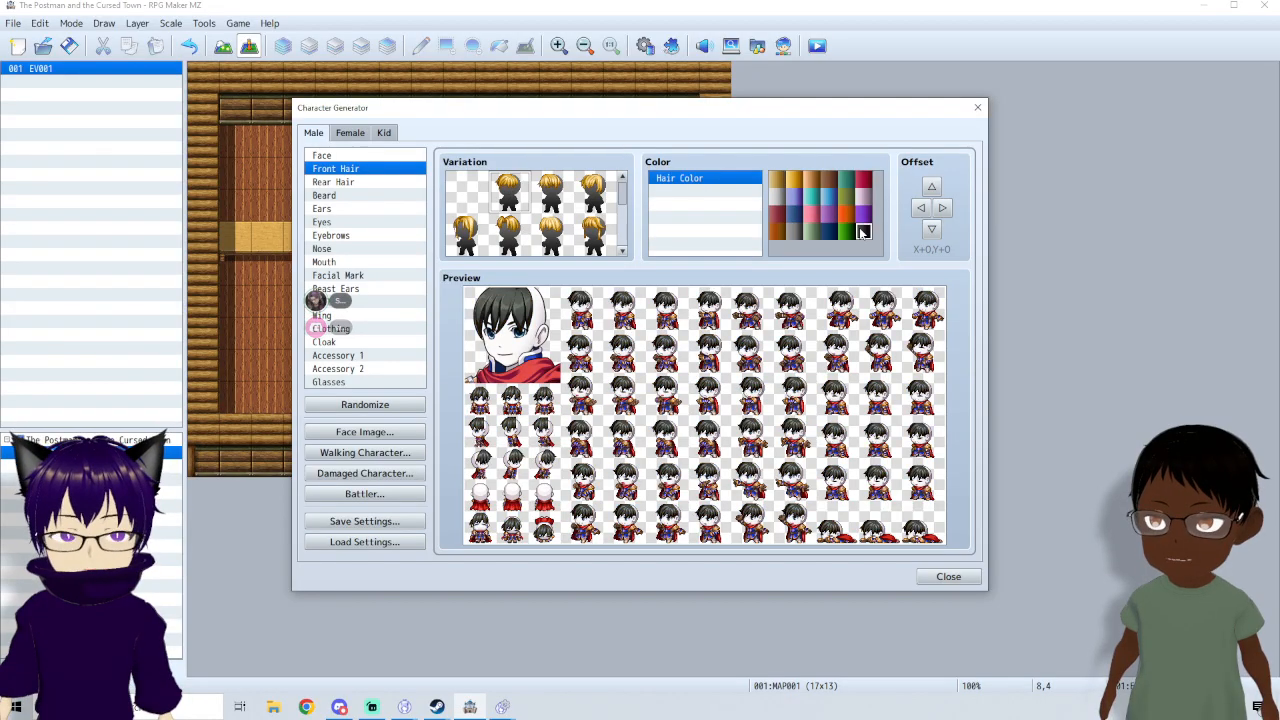
left_click(366, 181)
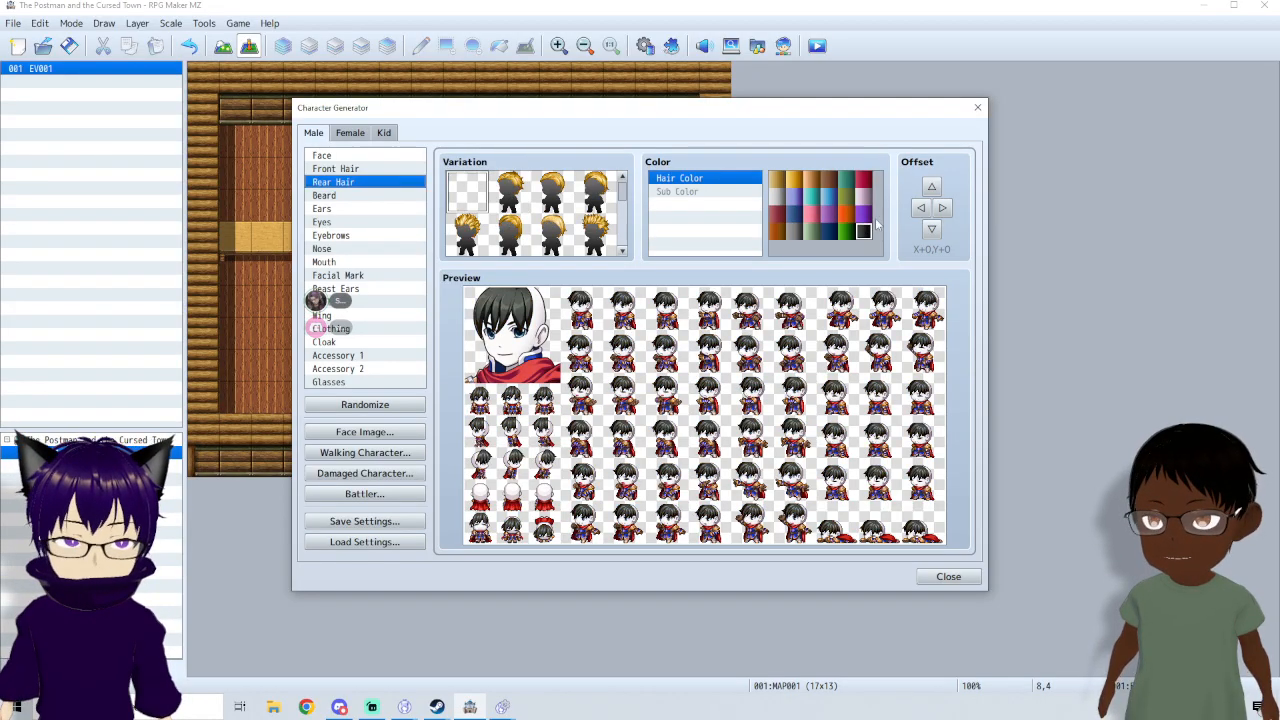
left_click(595, 233)
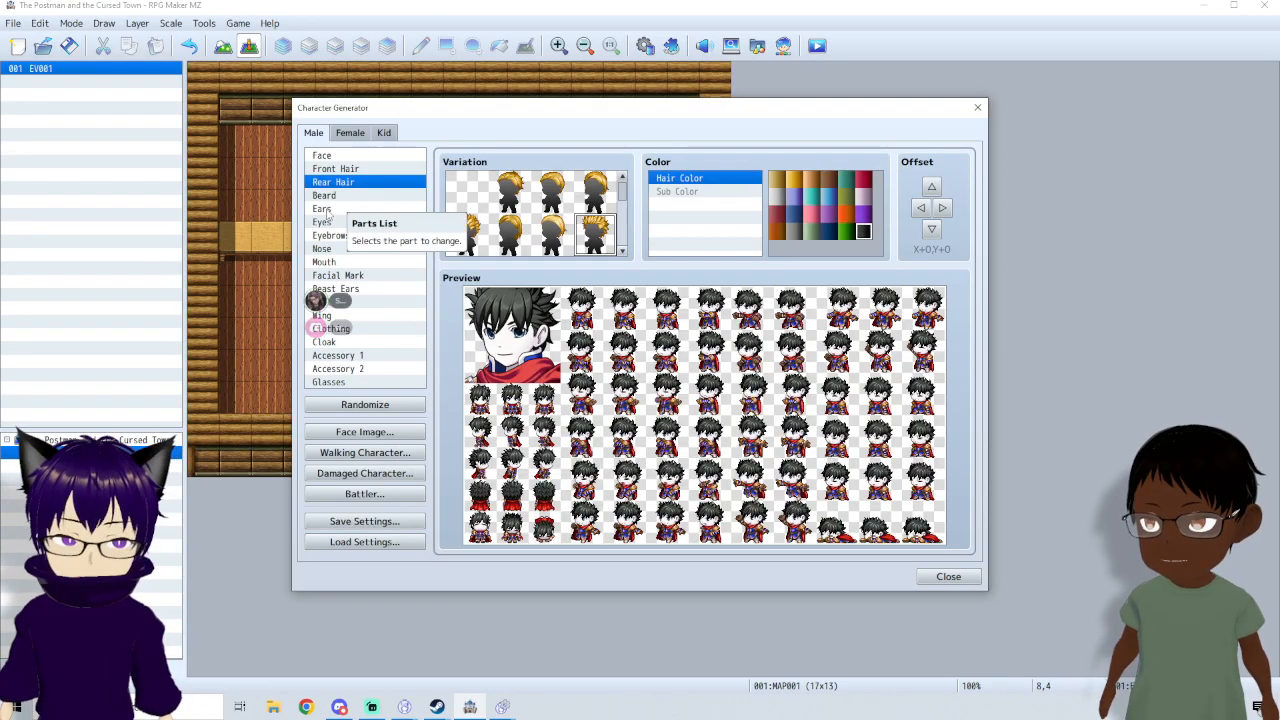
- Compare the beast ear variations, choose the first pair of ears in black, and color the tail black
left_click(326, 222)
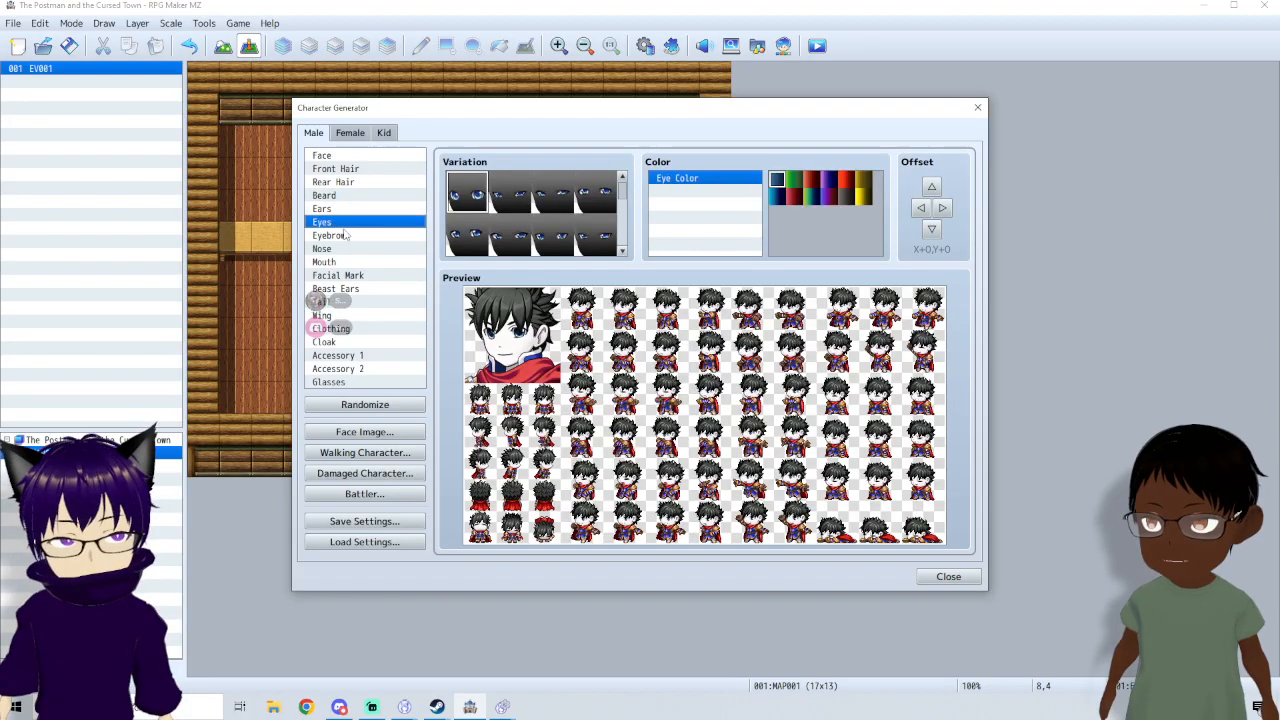
left_click(366, 292)
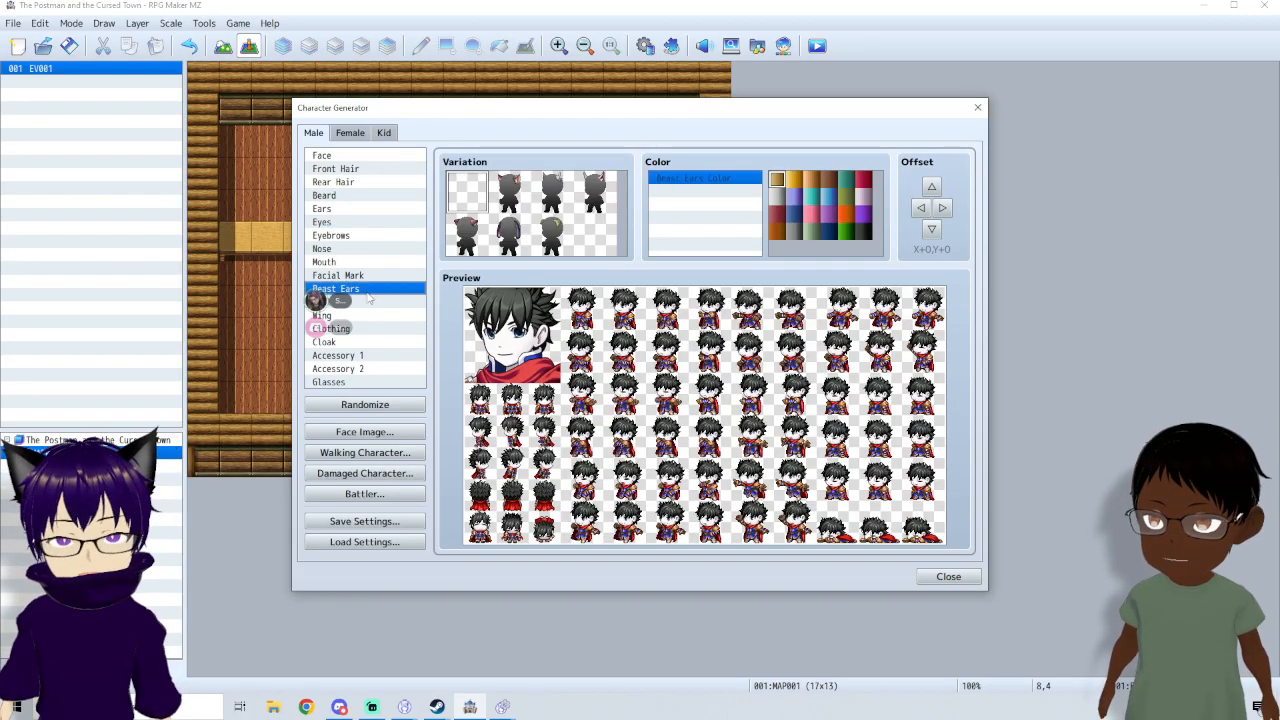
left_click(549, 197)
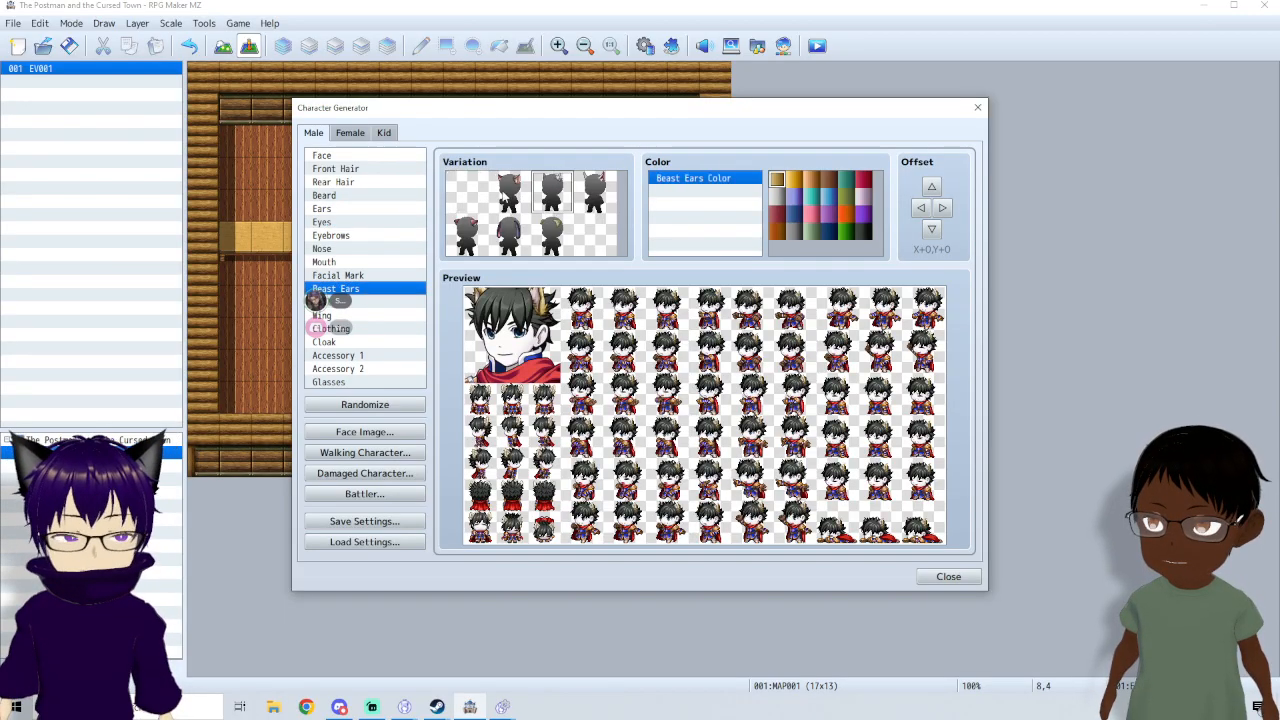
left_click(504, 201)
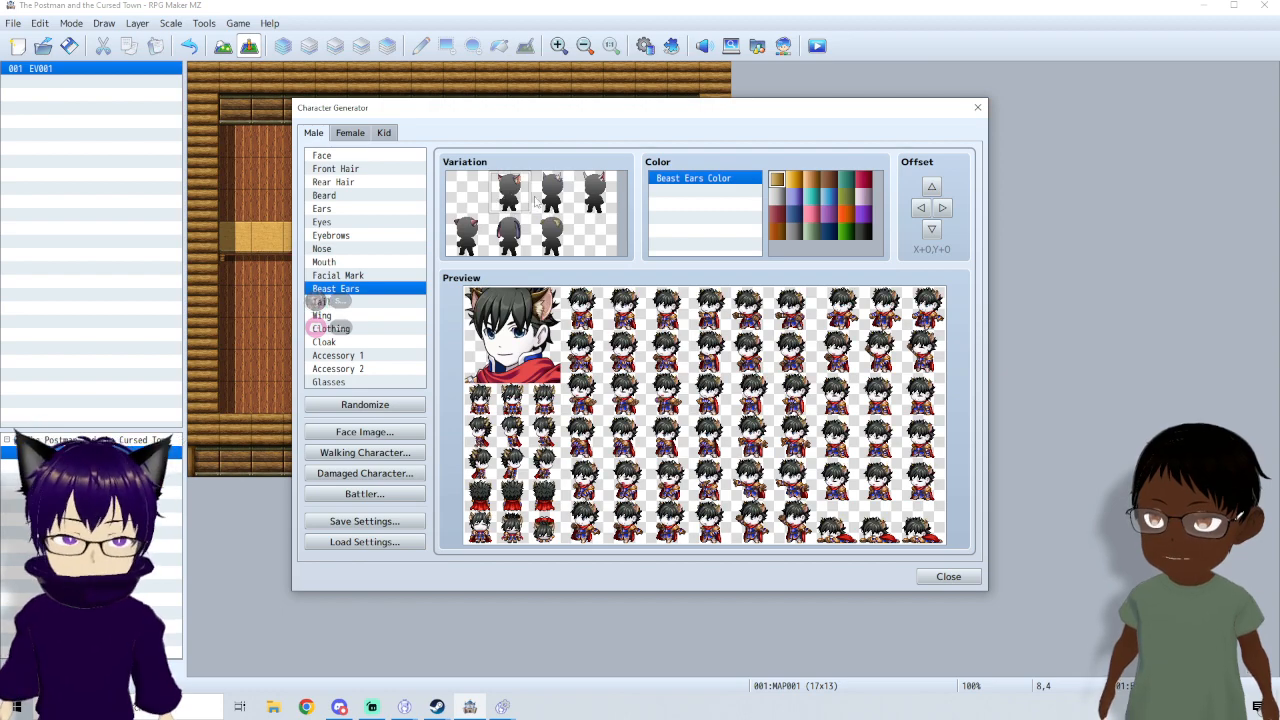
left_click(466, 234)
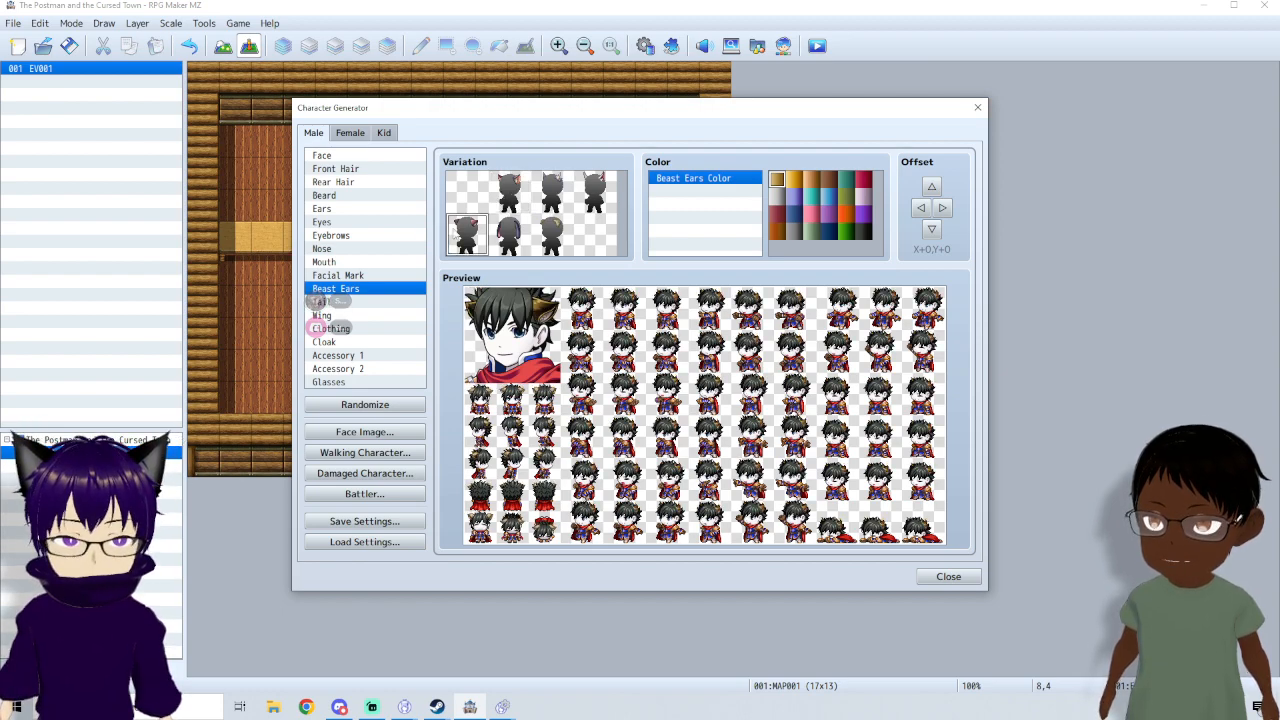
left_click(864, 232)
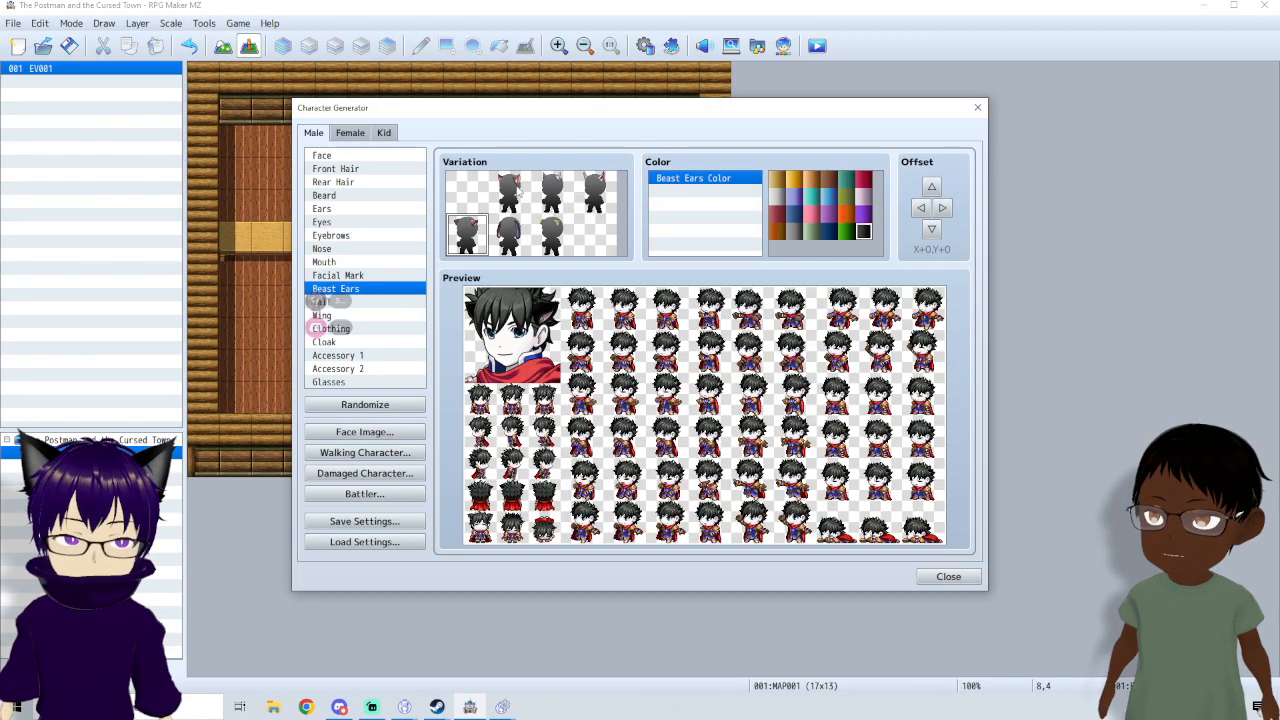
left_click(516, 192)
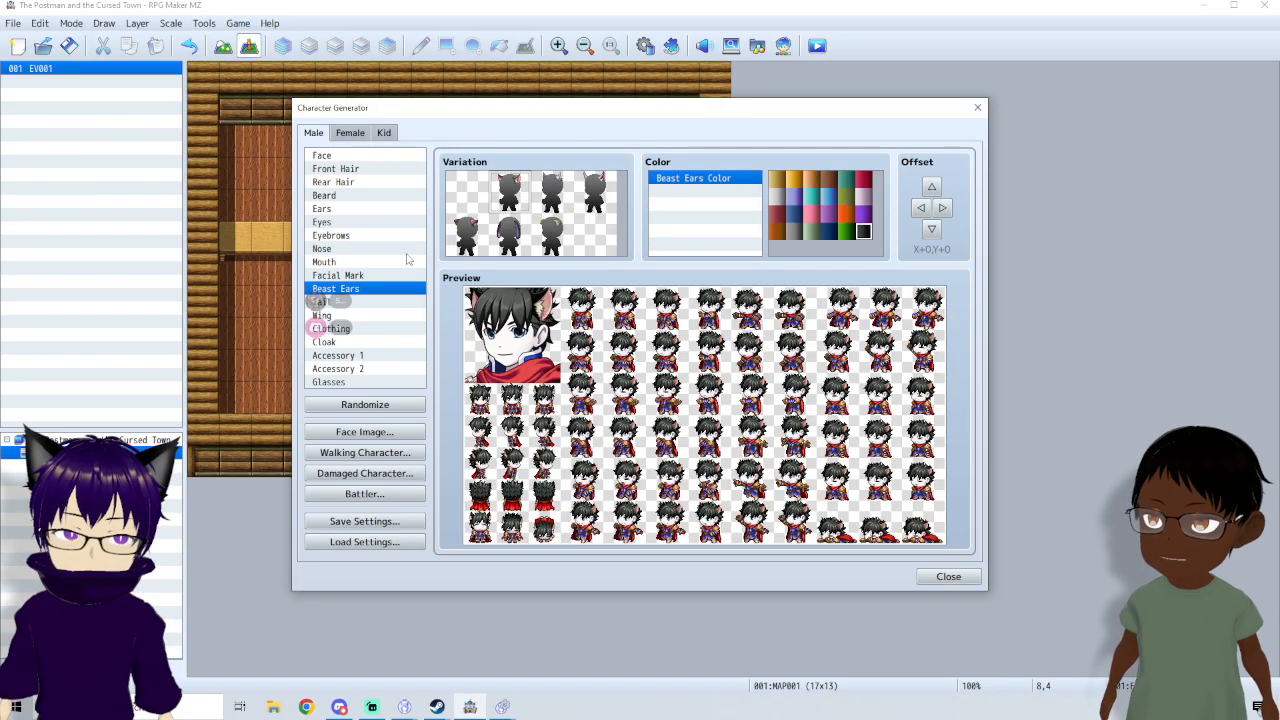
left_click(377, 305)
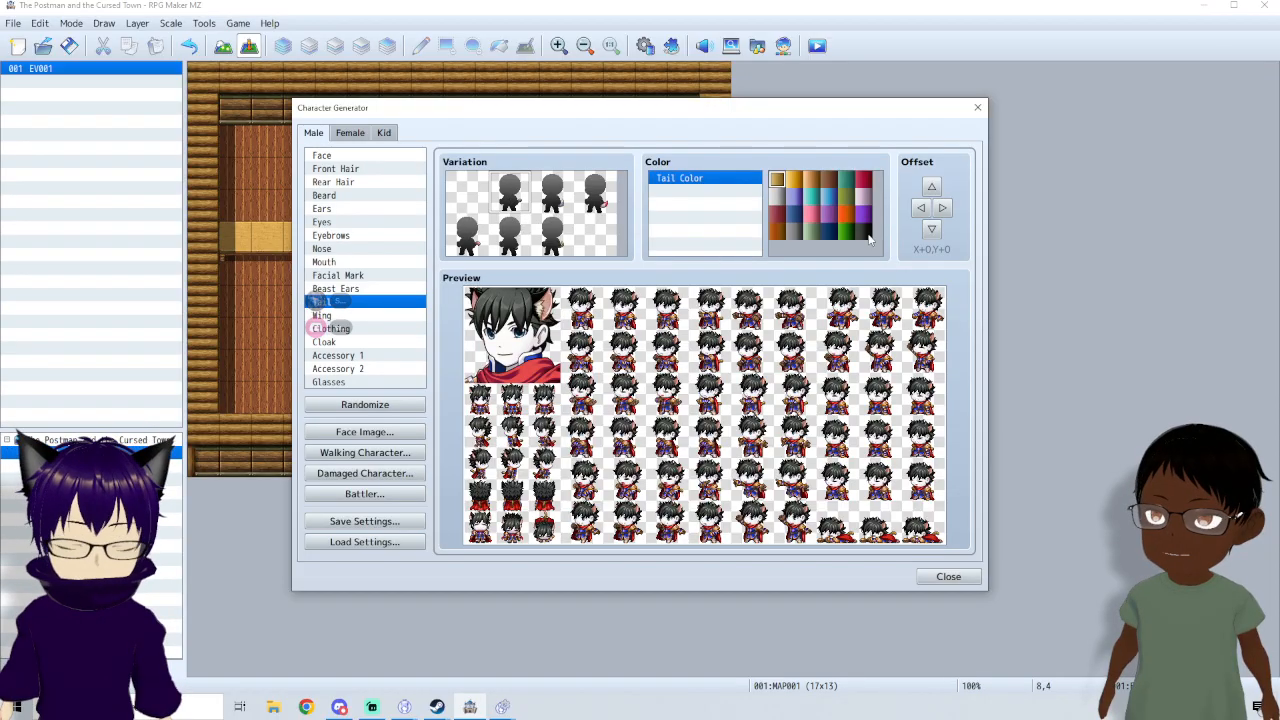
left_click(866, 233)
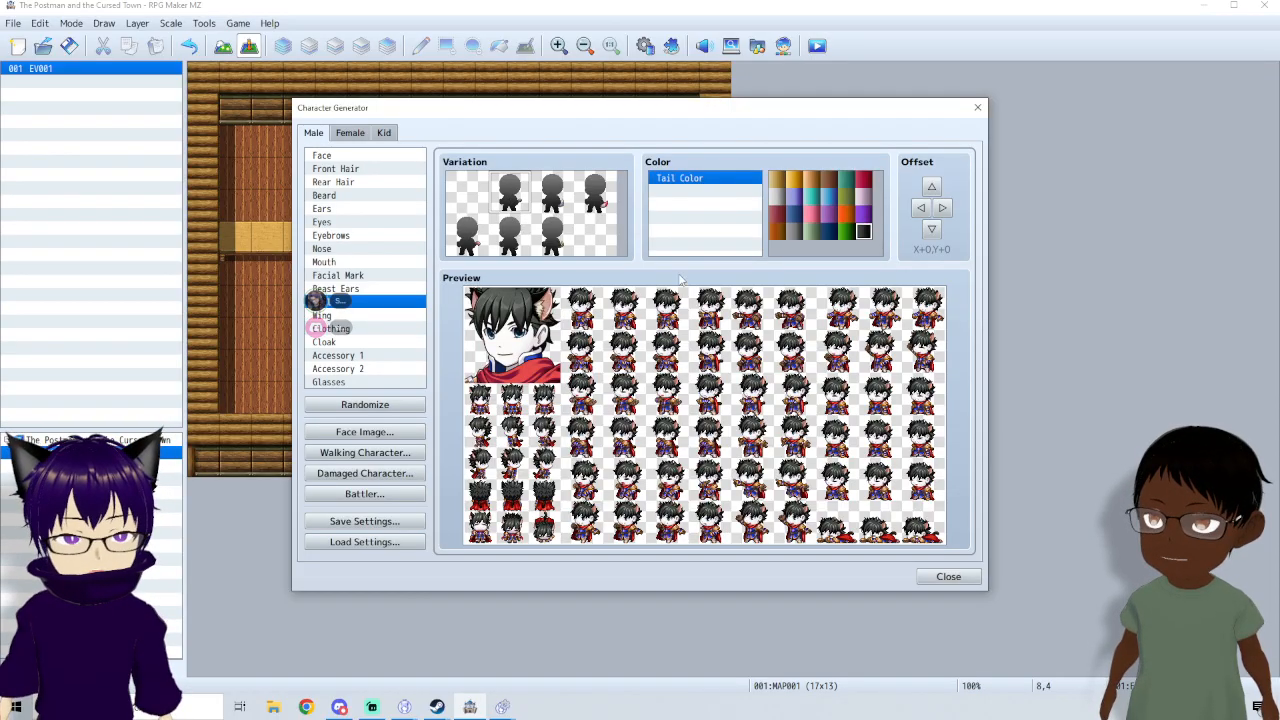
- Browse the clothing variations and dress the character in the second row's last outfit with black as the main color
left_click(358, 330)
left_click(476, 186)
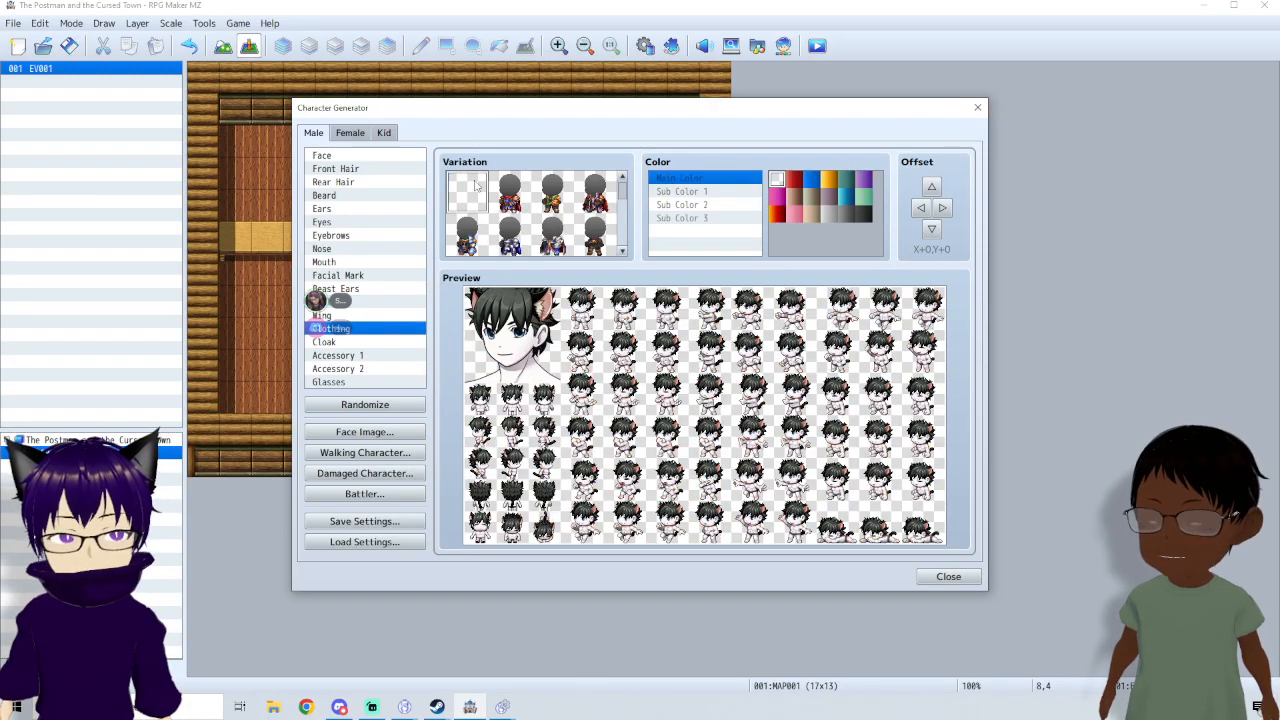
scroll(525, 225, "down", 3)
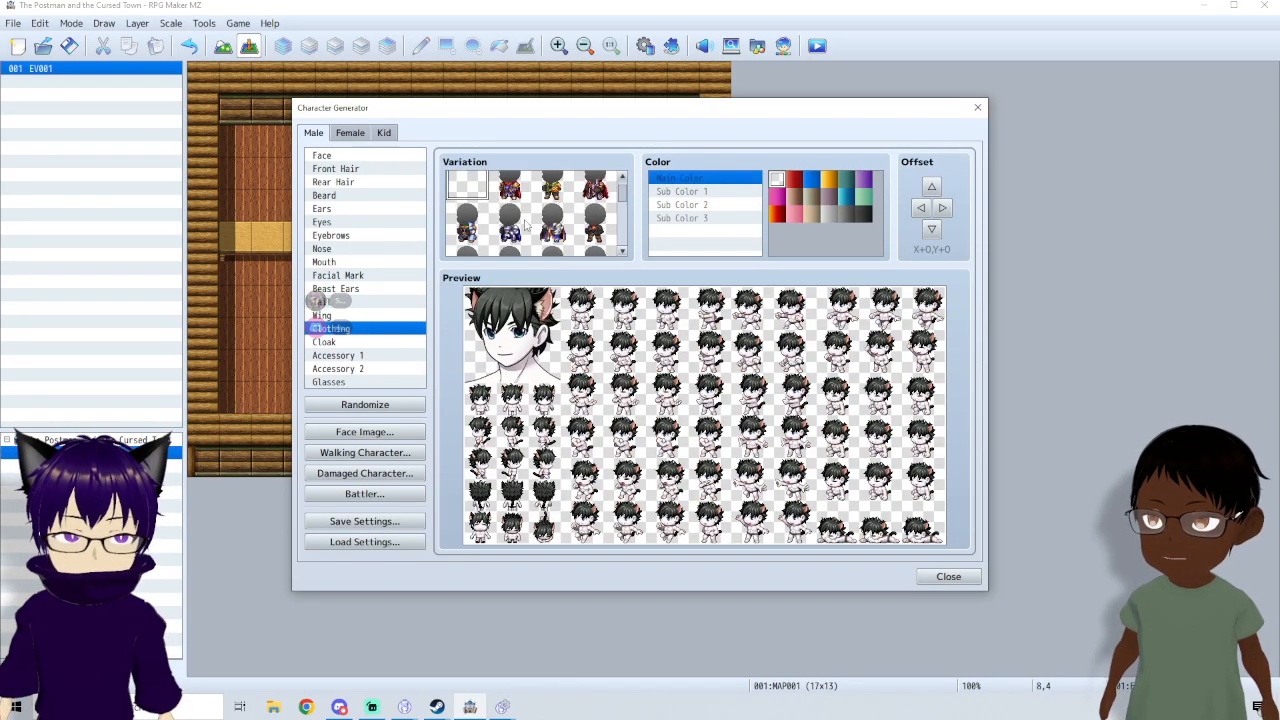
scroll(533, 250, "down", 3)
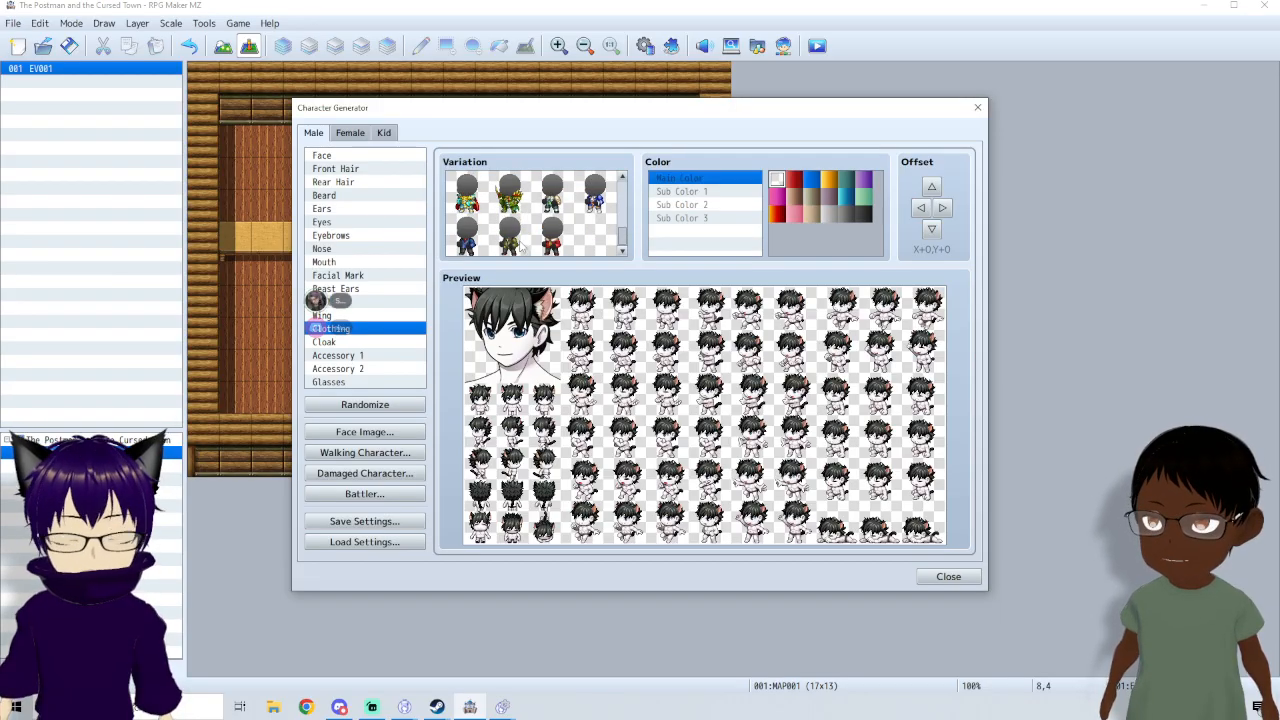
scroll(521, 245, "up", 2)
left_click(864, 214)
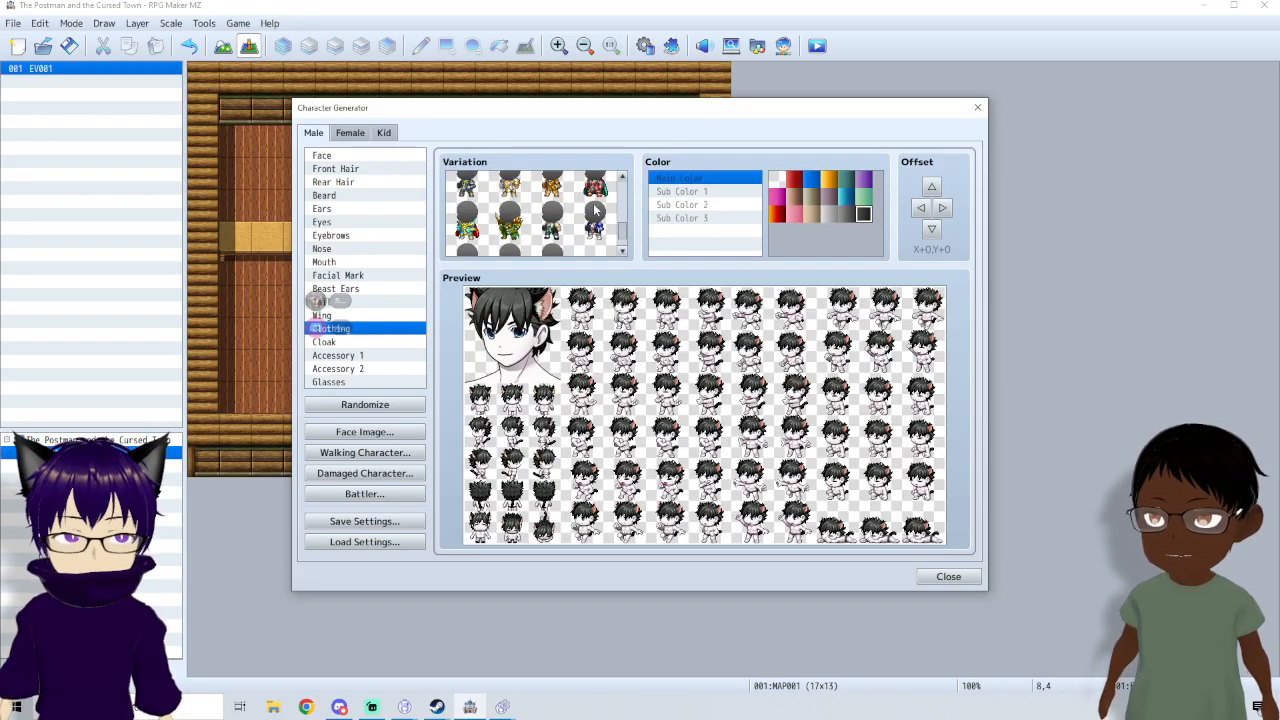
scroll(570, 212, "down", 1)
scroll(570, 212, "up", 3)
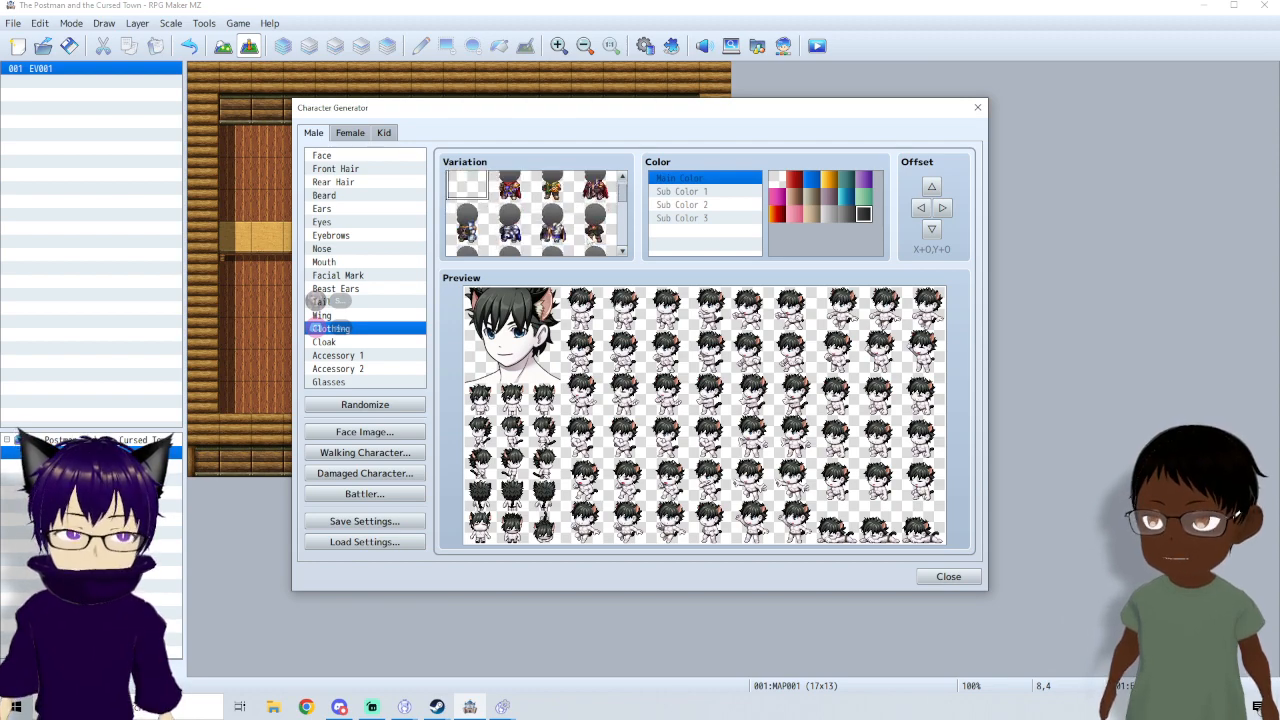
left_click(595, 225)
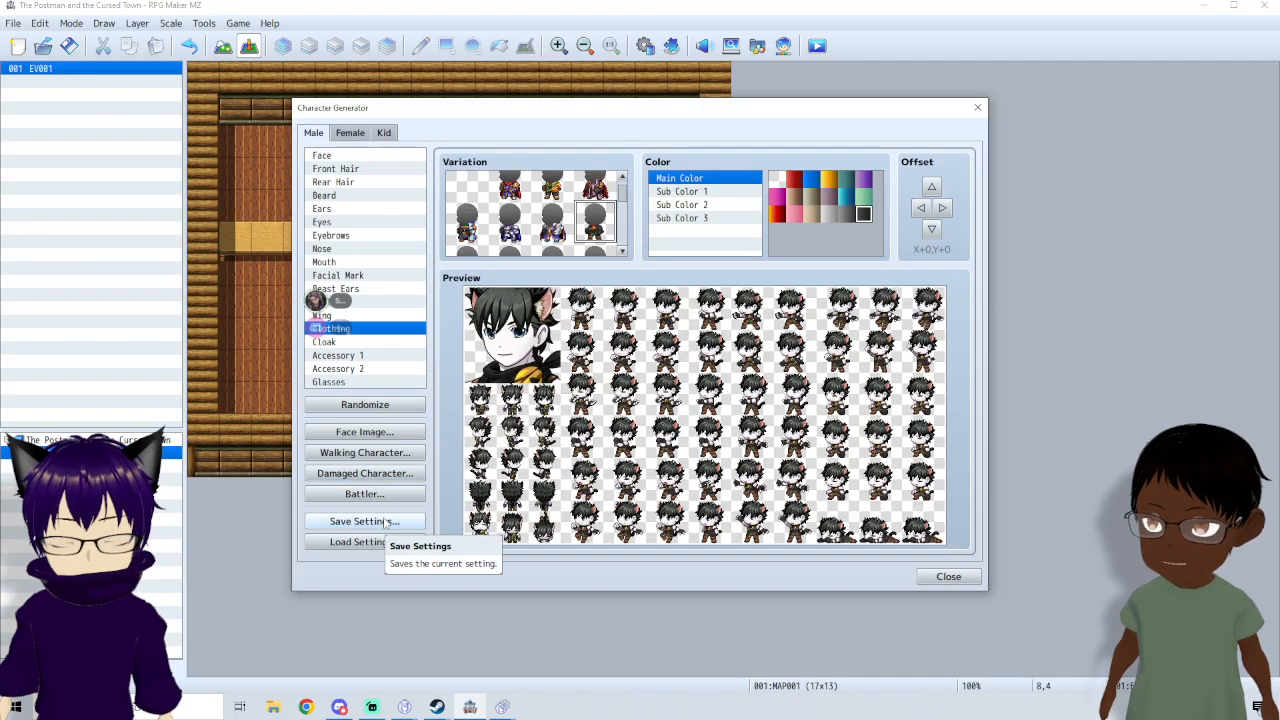
- Export the character's face image to the faces folder as "animal placeholder"
left_click(399, 432)
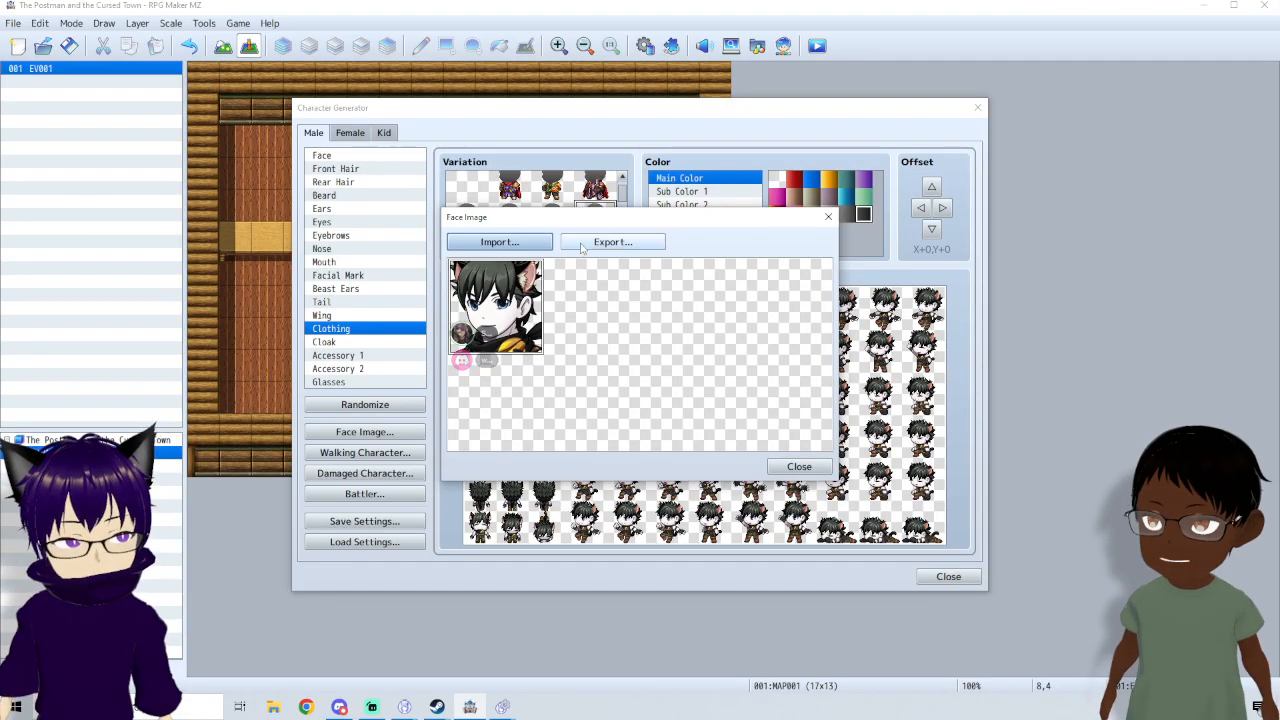
left_click(580, 245)
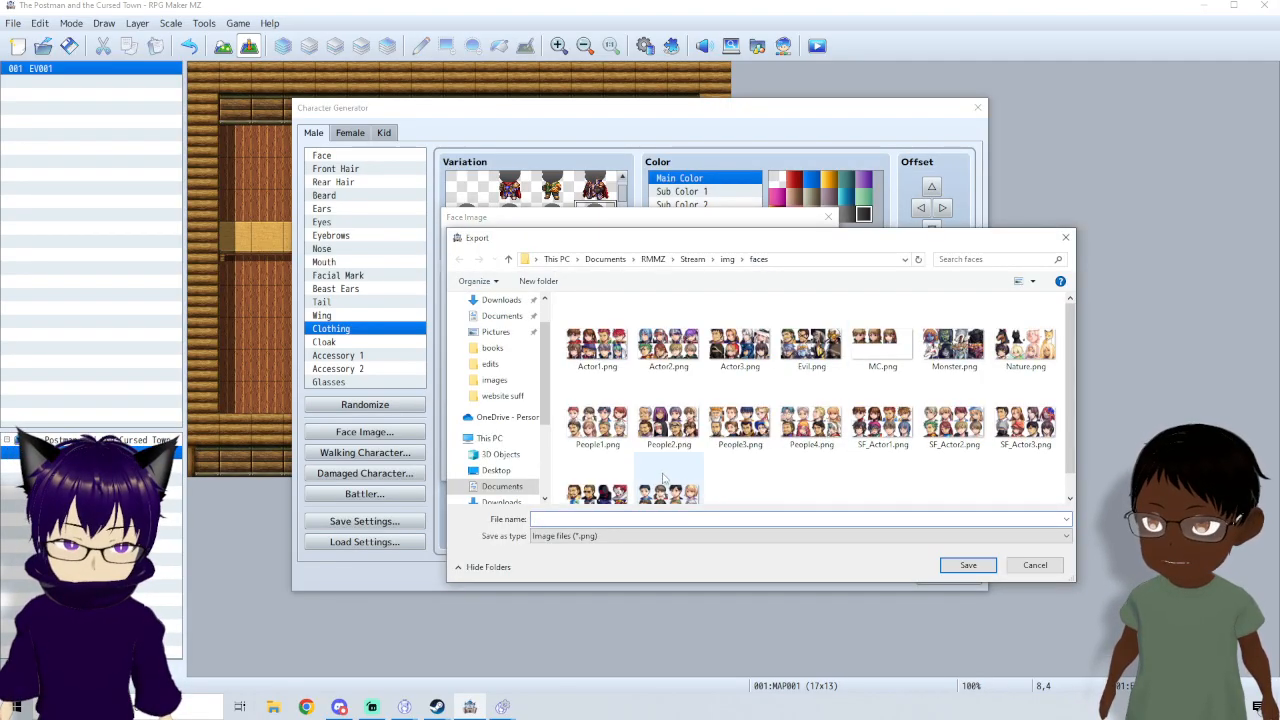
type("animal placeholder")
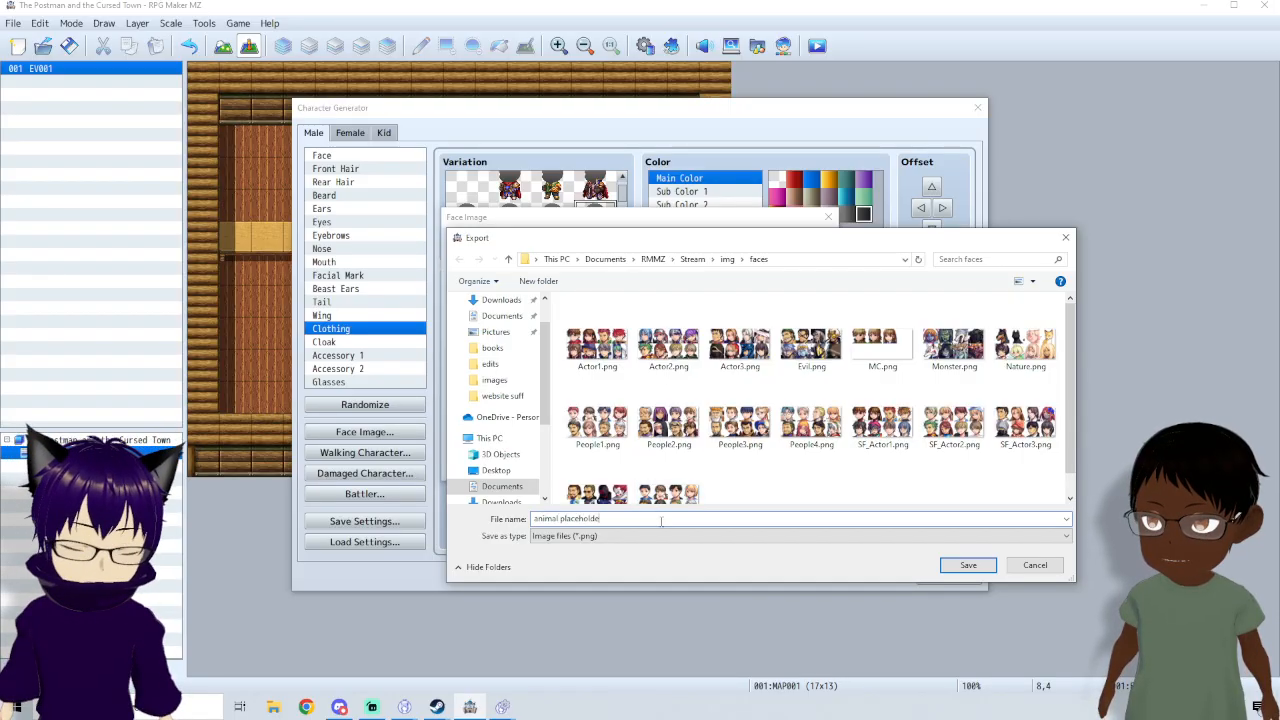
left_click(968, 565)
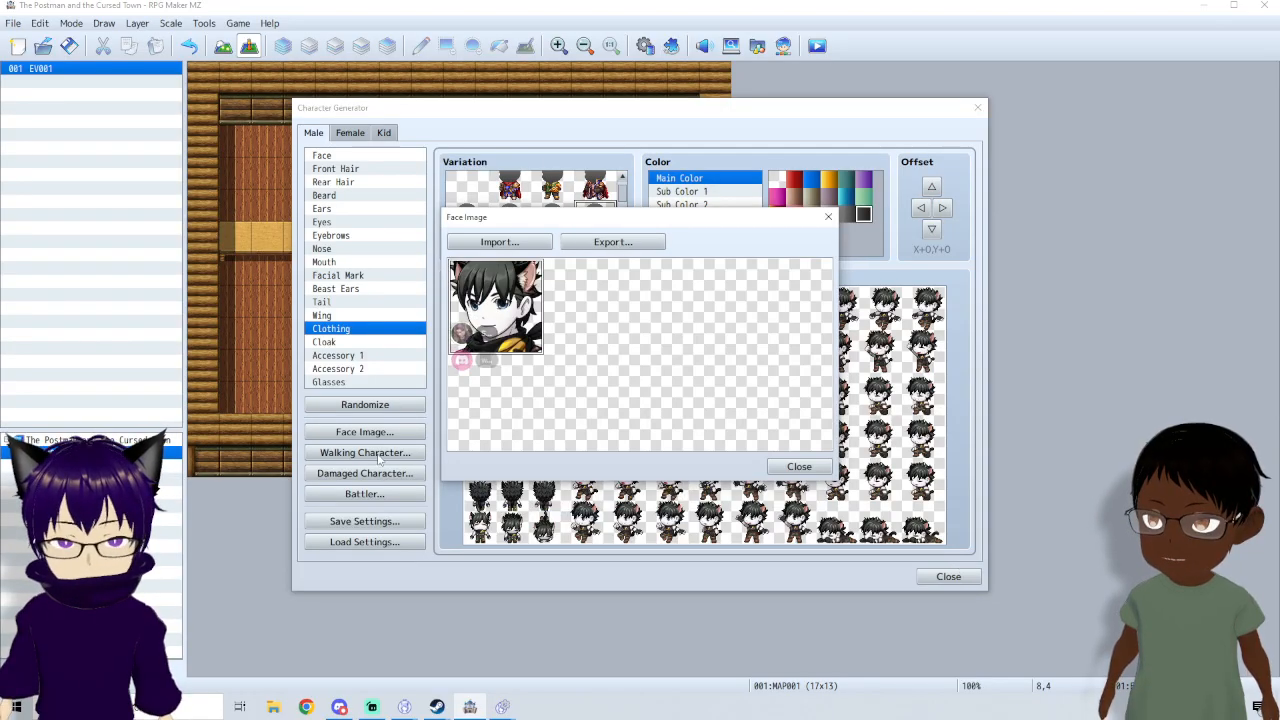
left_click(799, 467)
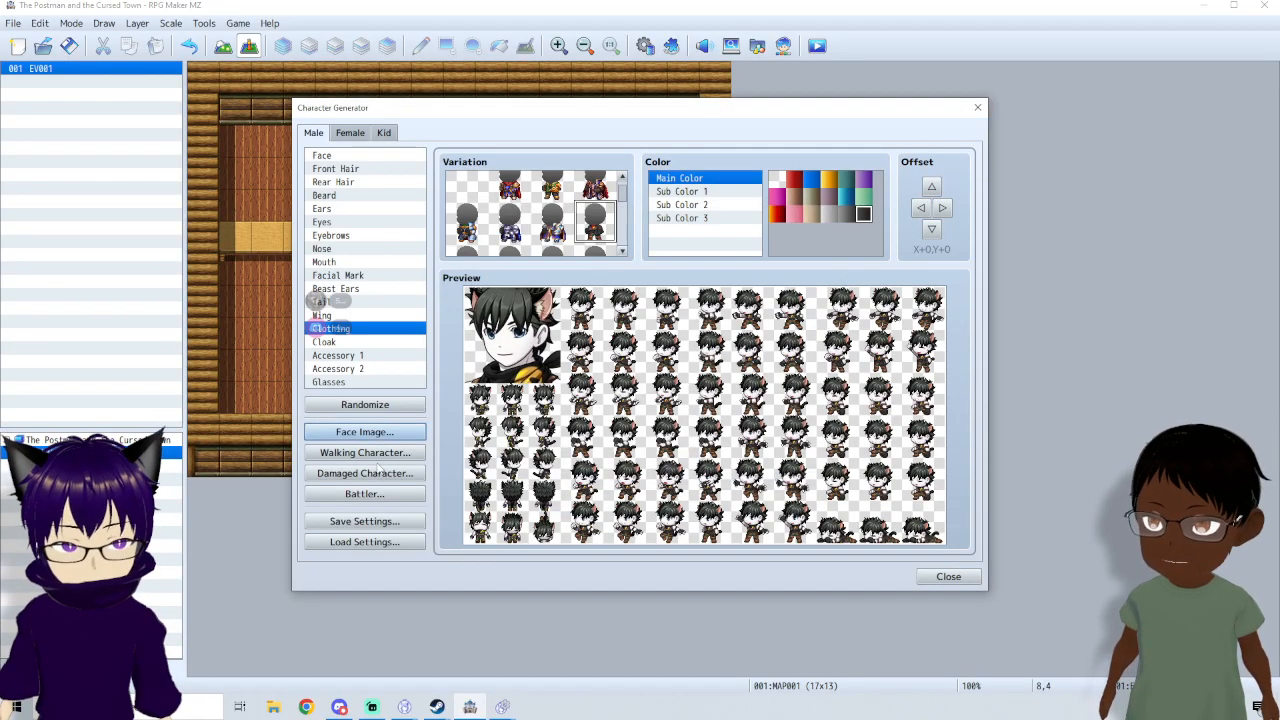
left_click(365, 452)
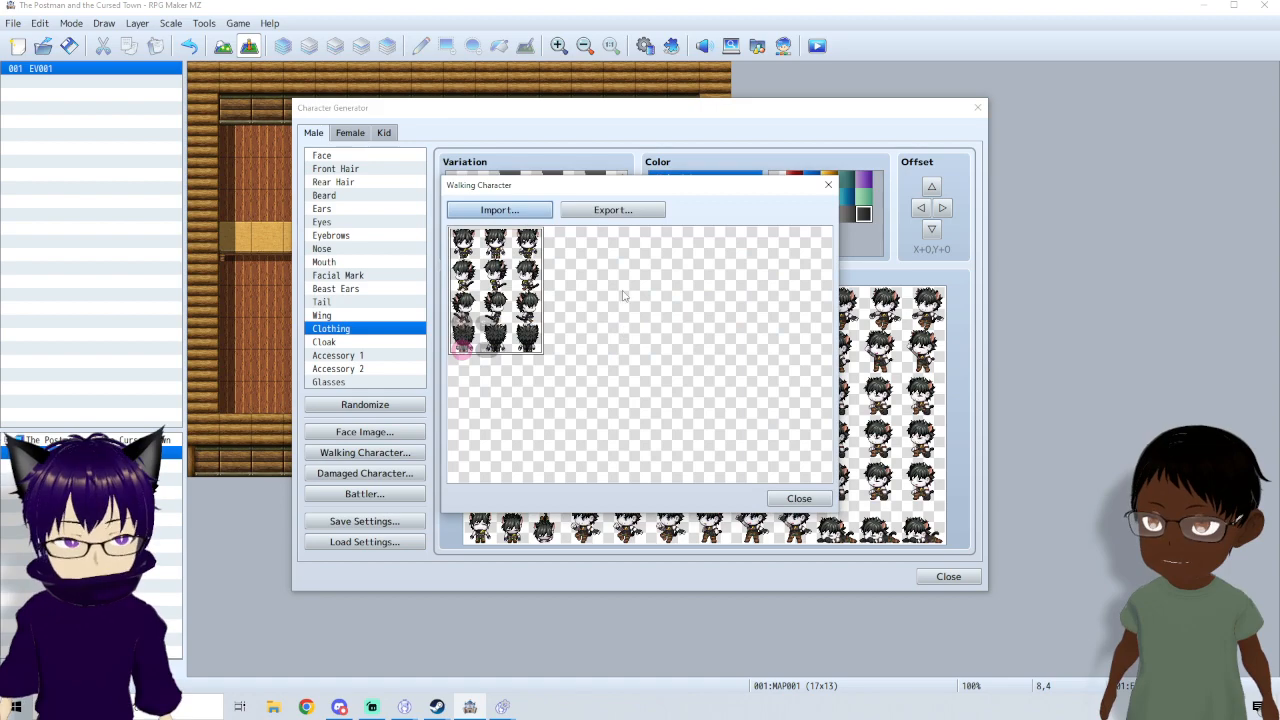
left_click(628, 214)
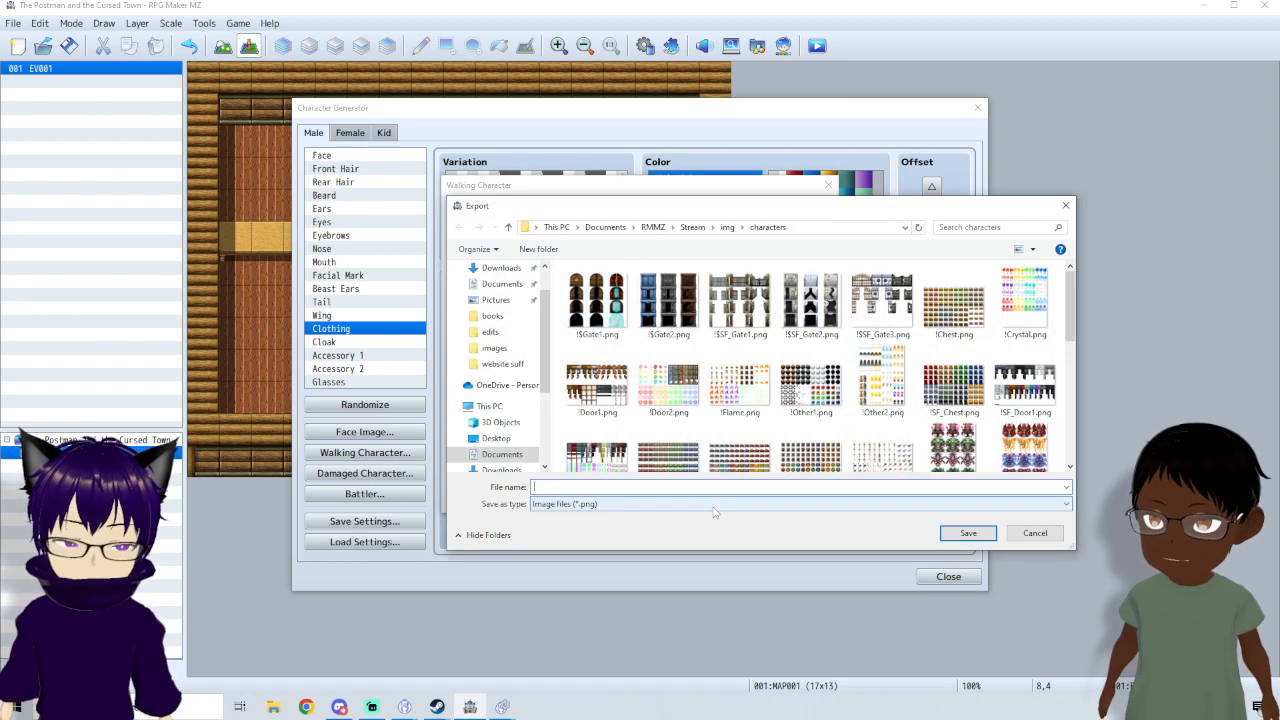
type("ani")
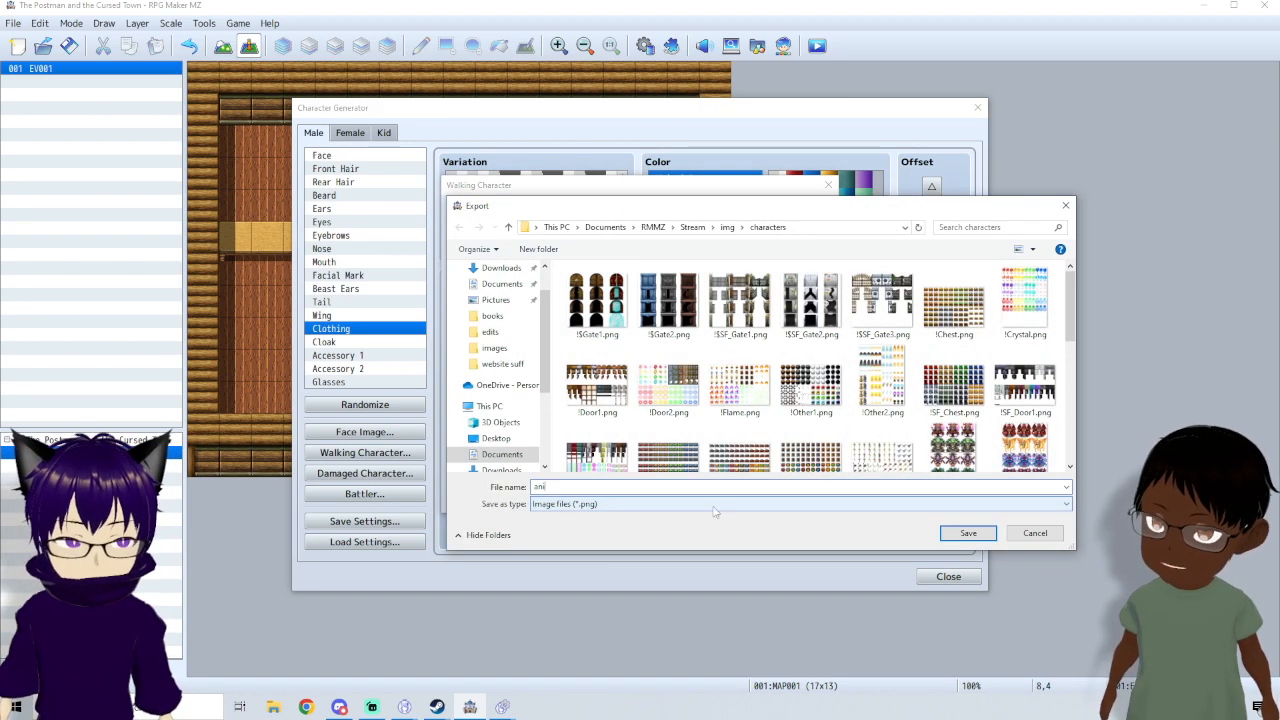
type("mal pla")
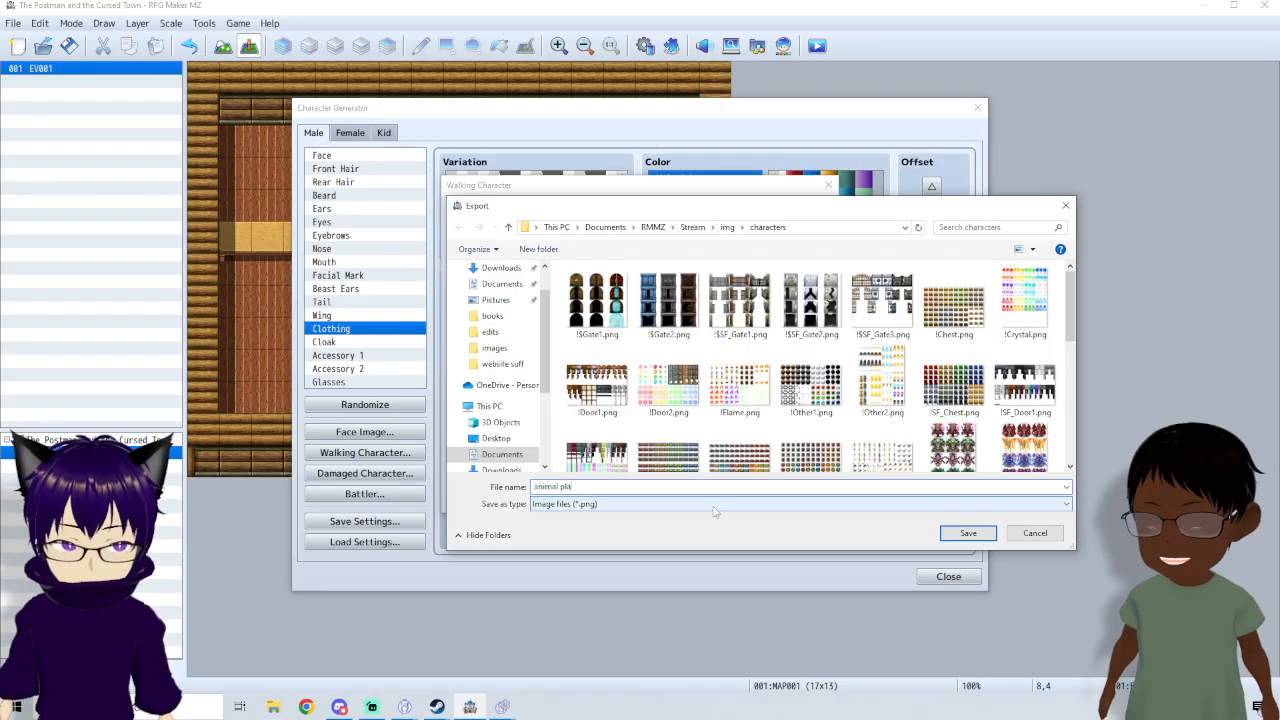
type("ceholder")
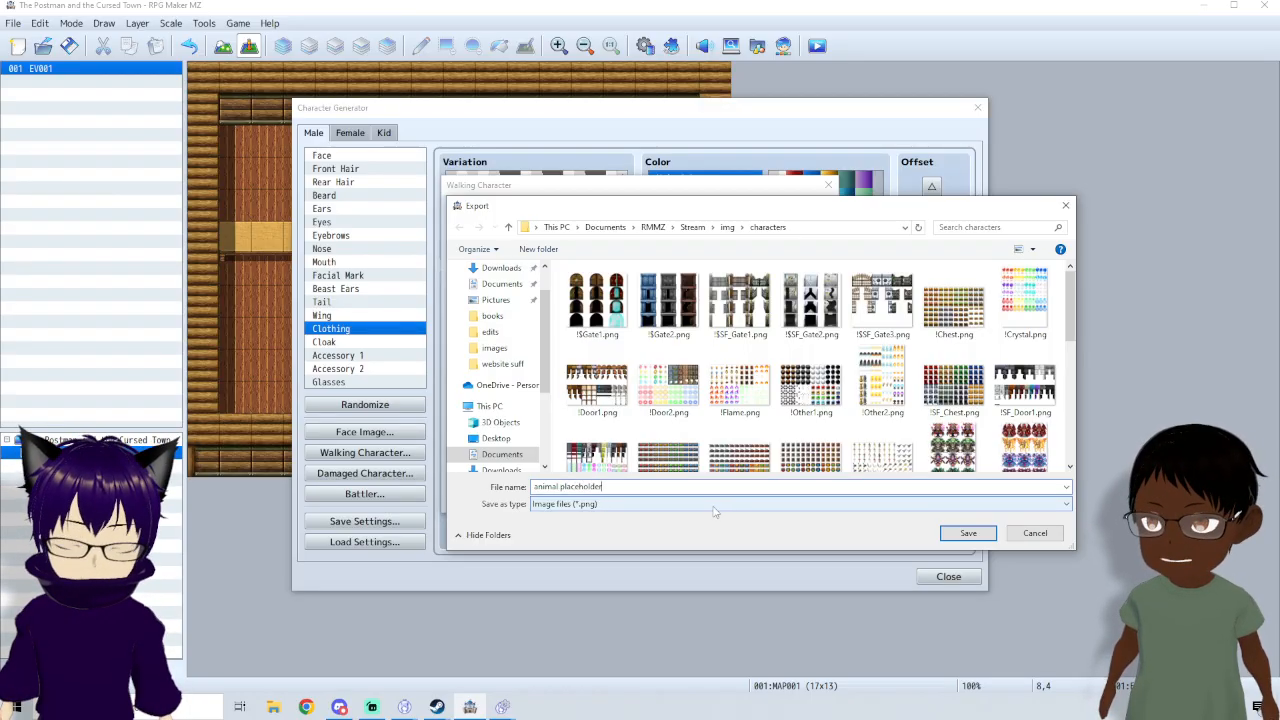
left_click(1035, 532)
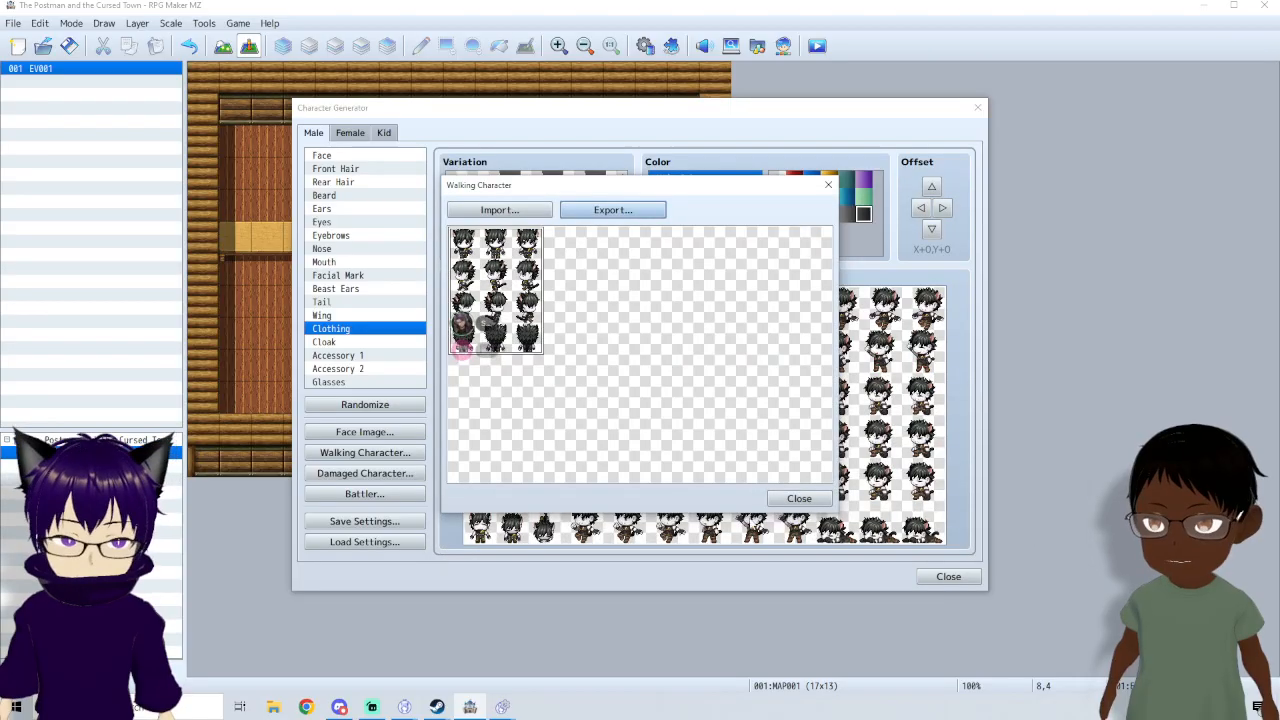
left_click(799, 498)
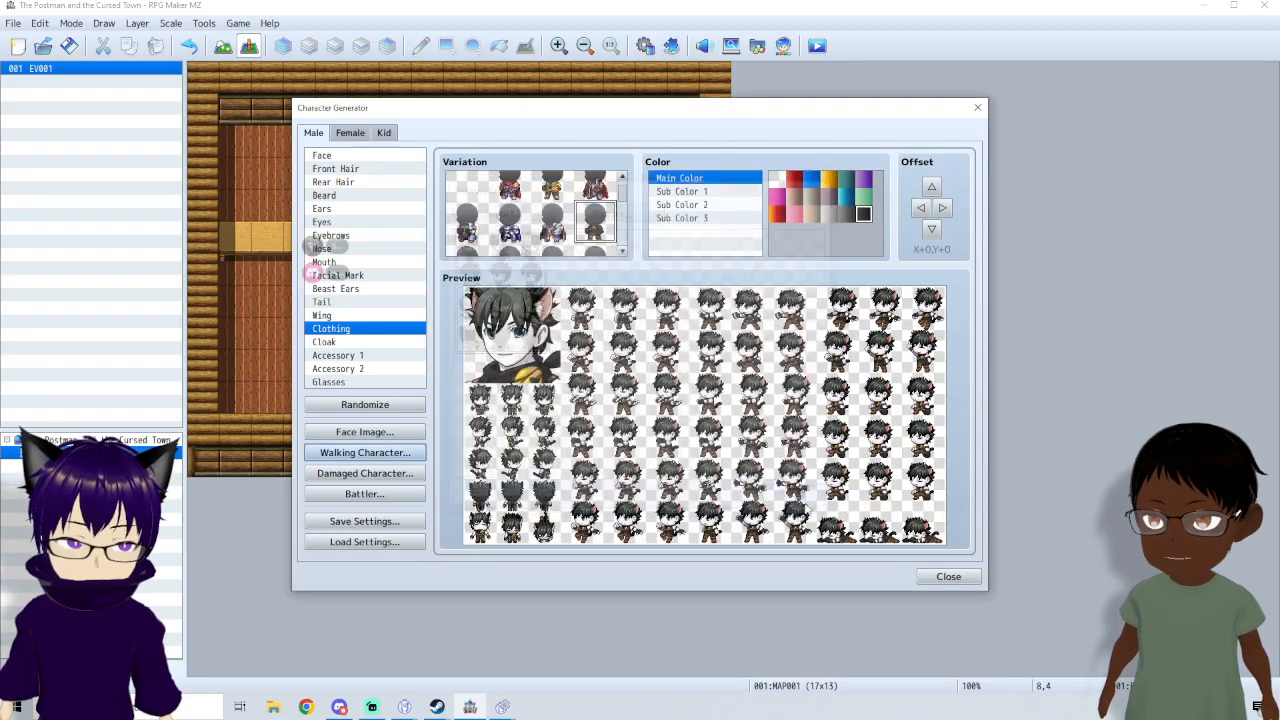
- Export the character's battler sheet to the sv_actors folder as "cat placeholder" and close the Character Generator
left_click(392, 495)
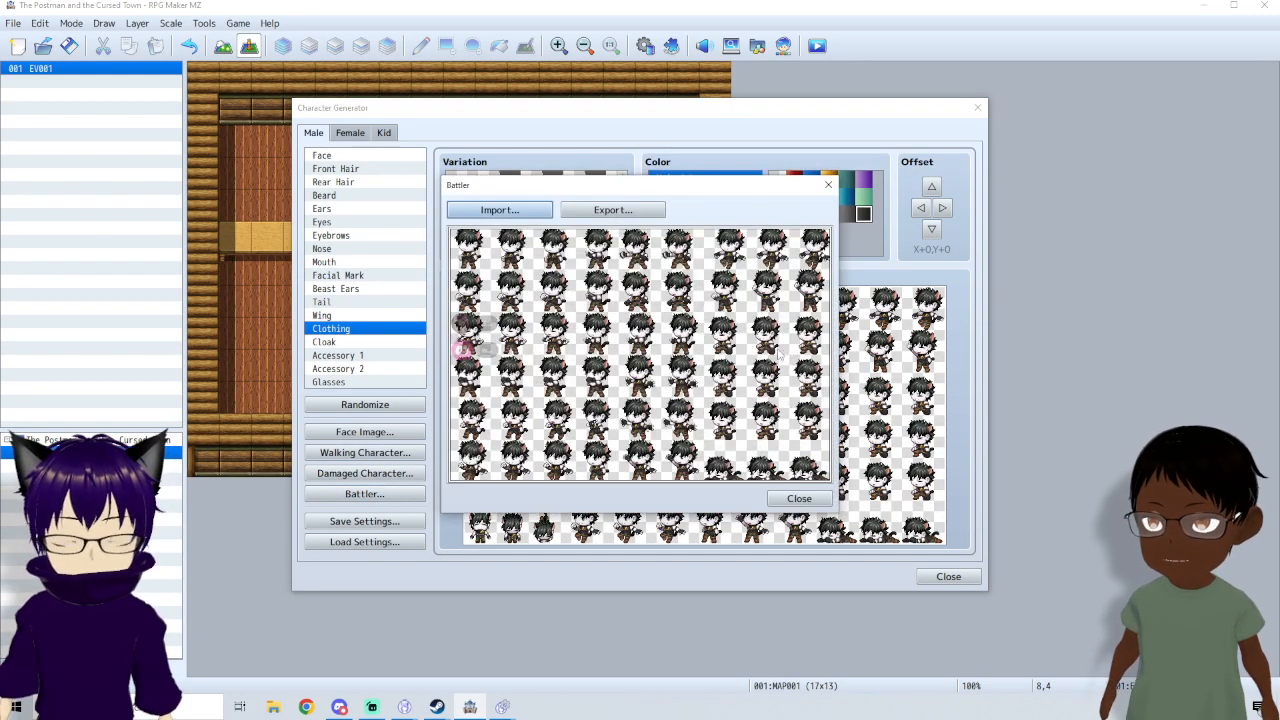
left_click(612, 210)
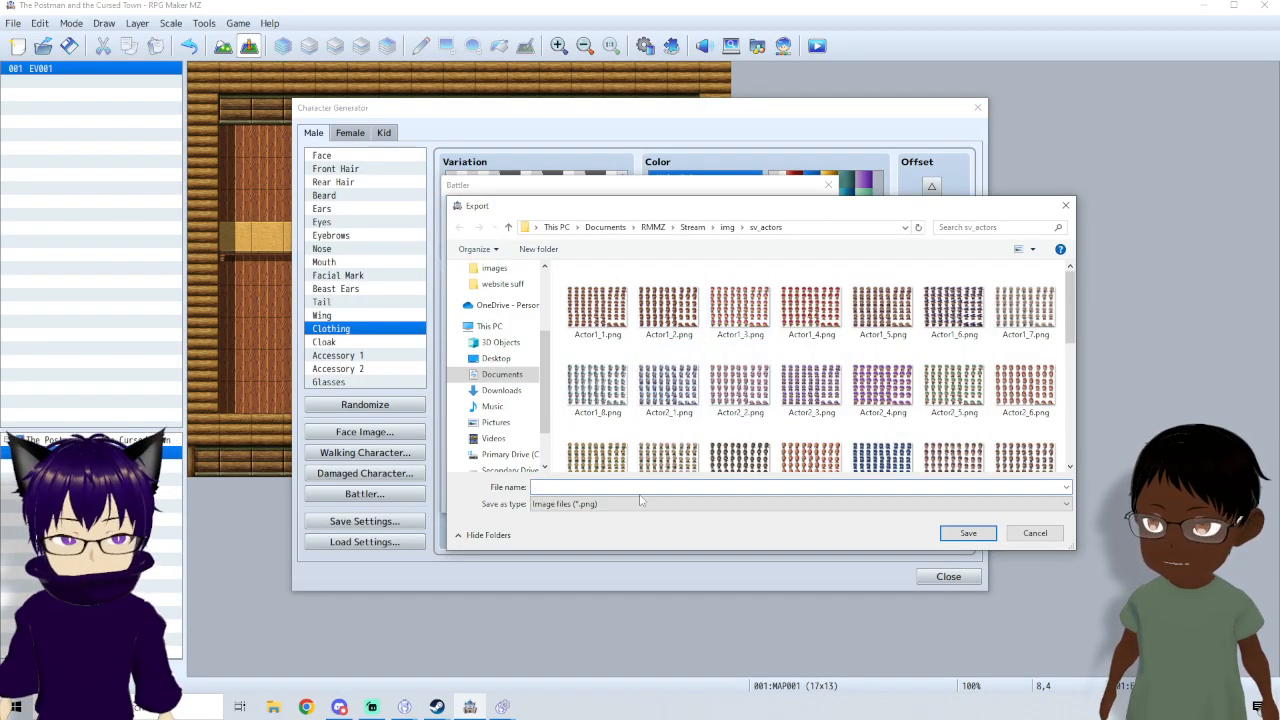
type("animal")
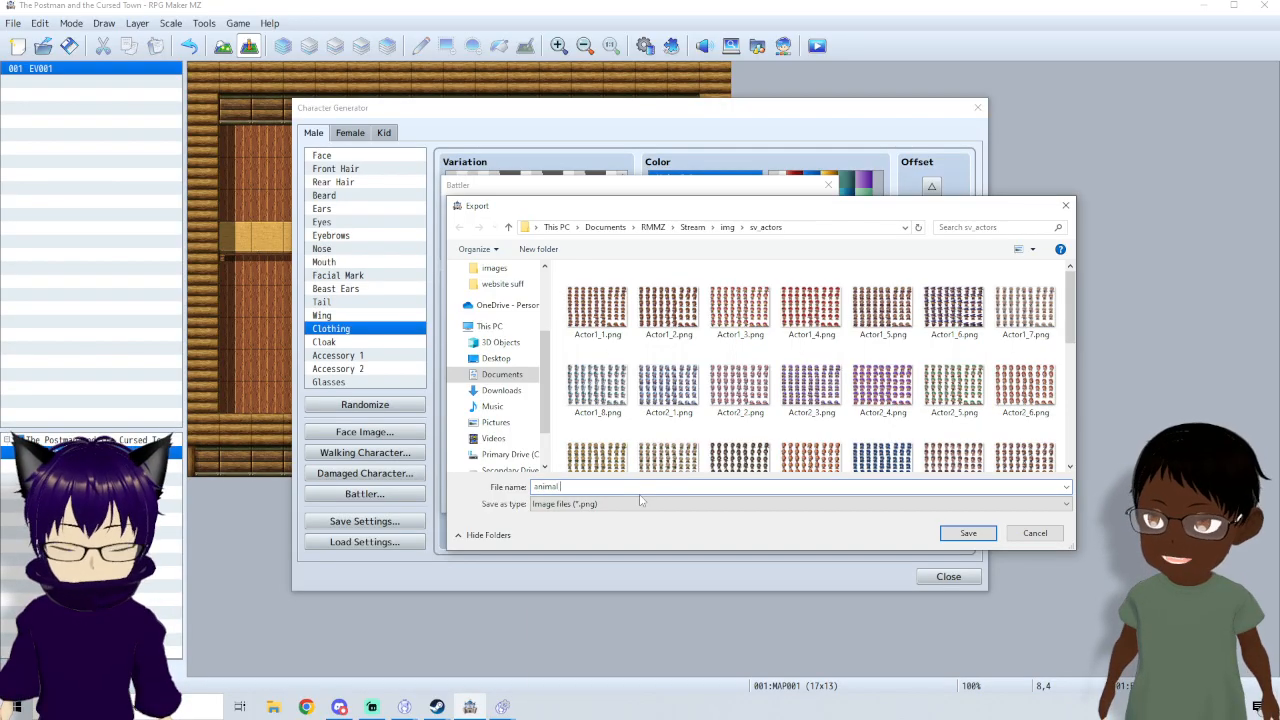
key("ctrl+BackSpace")
type("can")
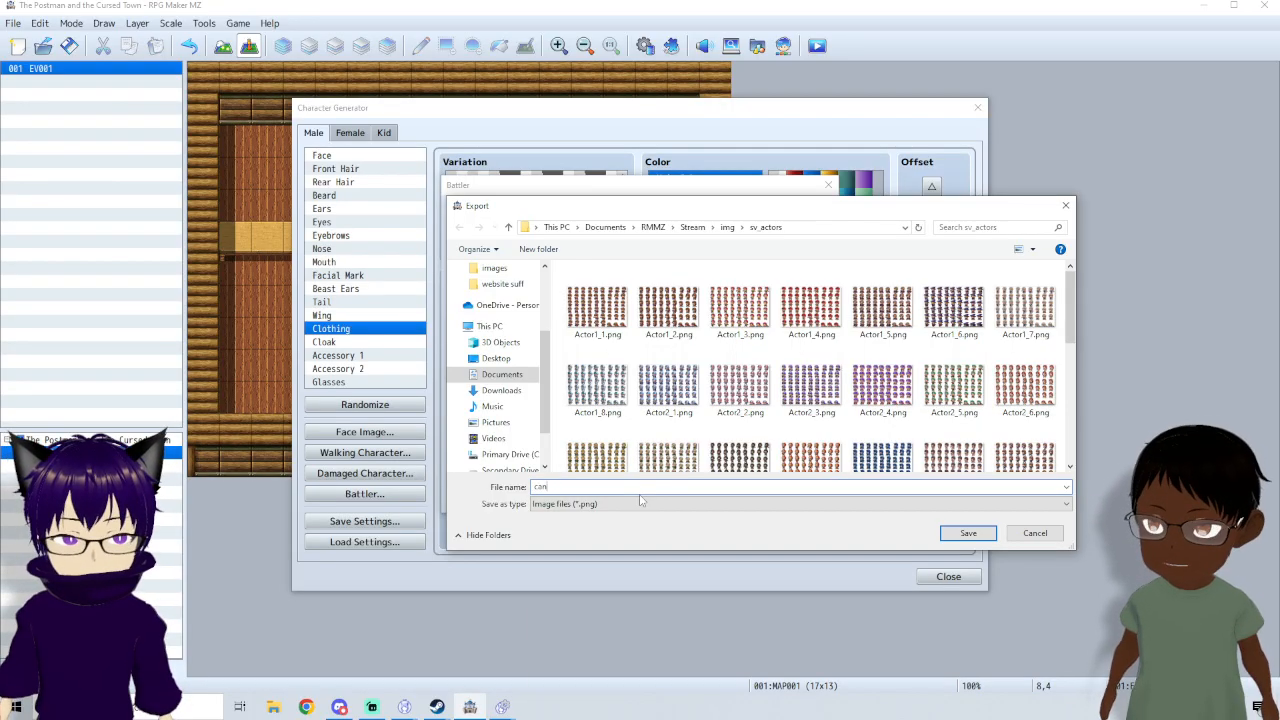
type(" placeholder")
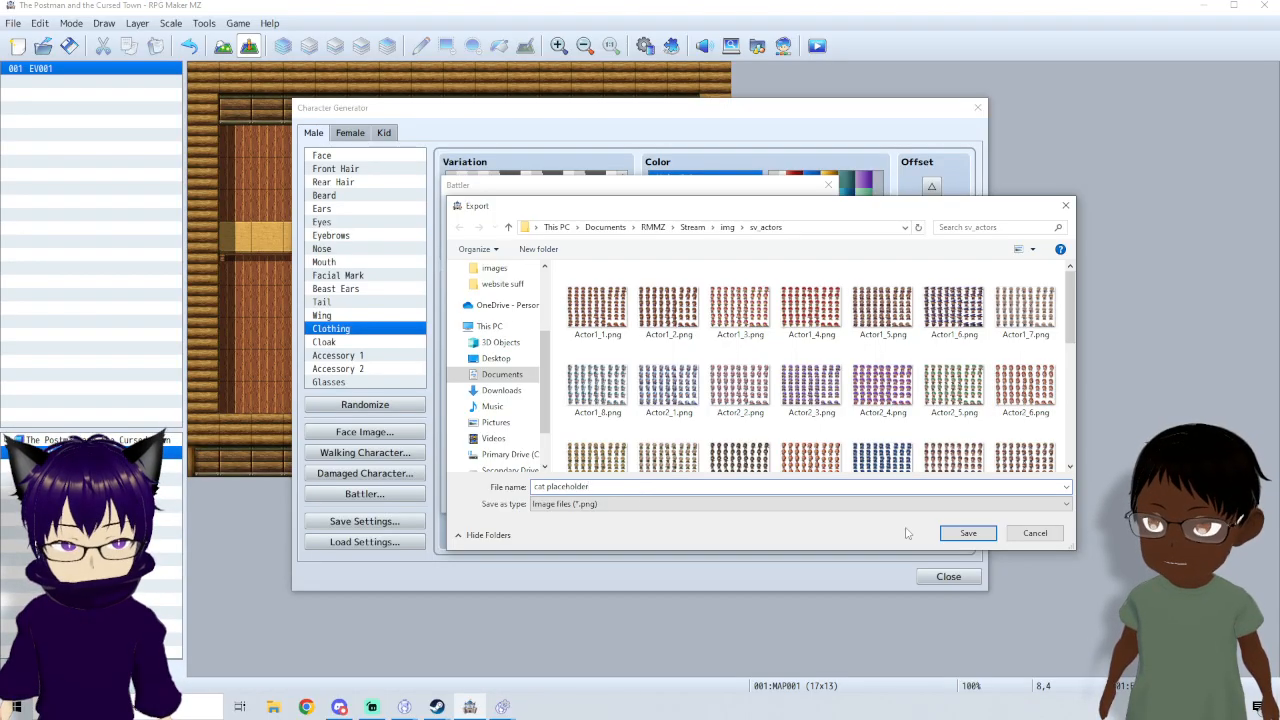
left_click(985, 530)
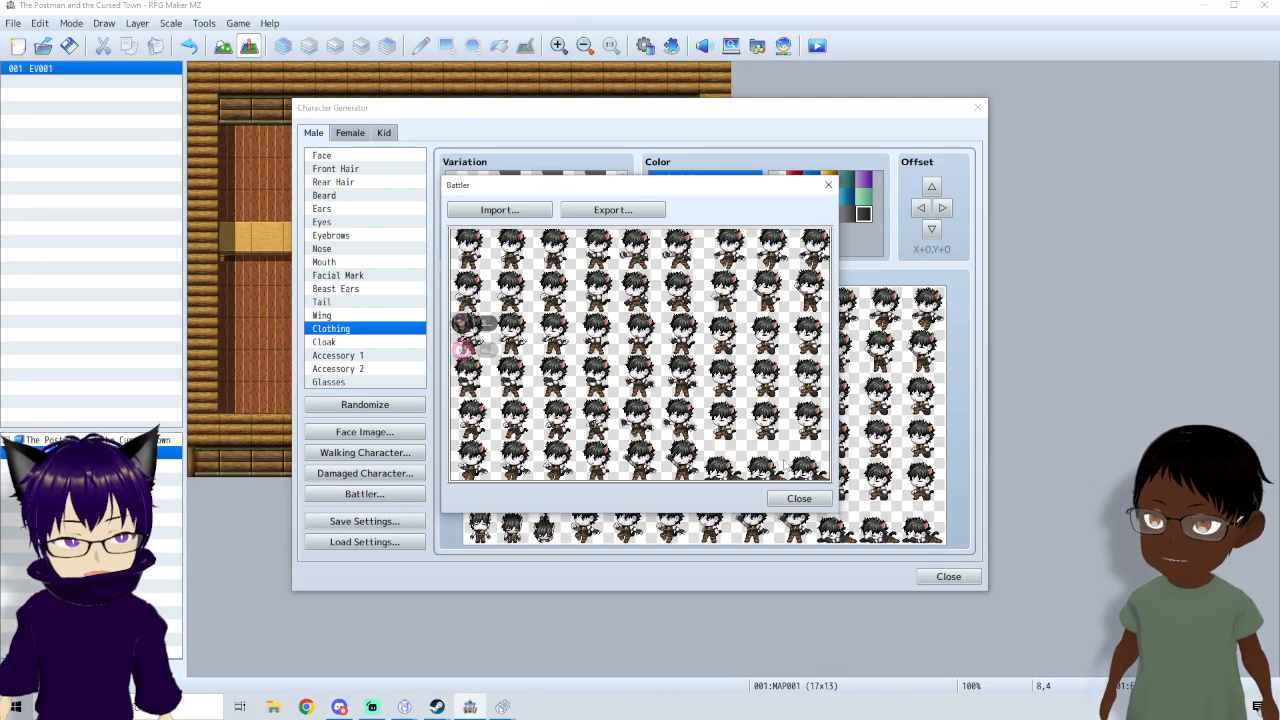
left_click(826, 502)
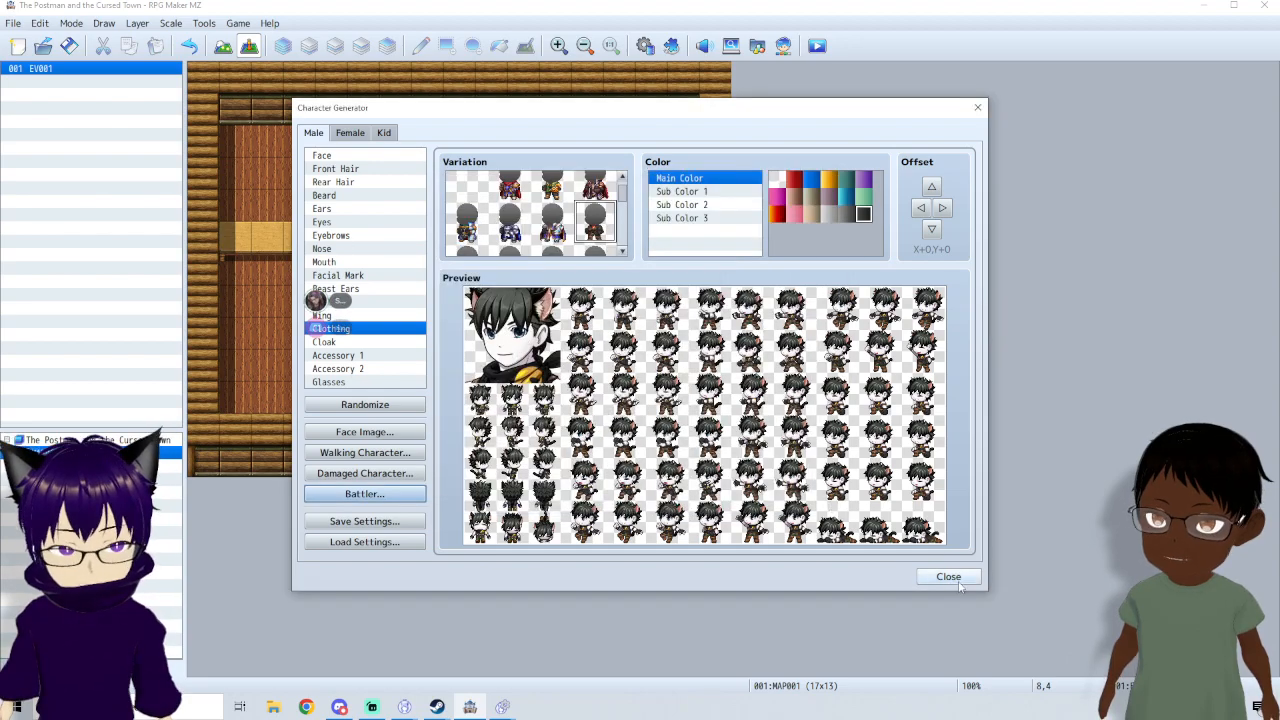
left_click(948, 577)
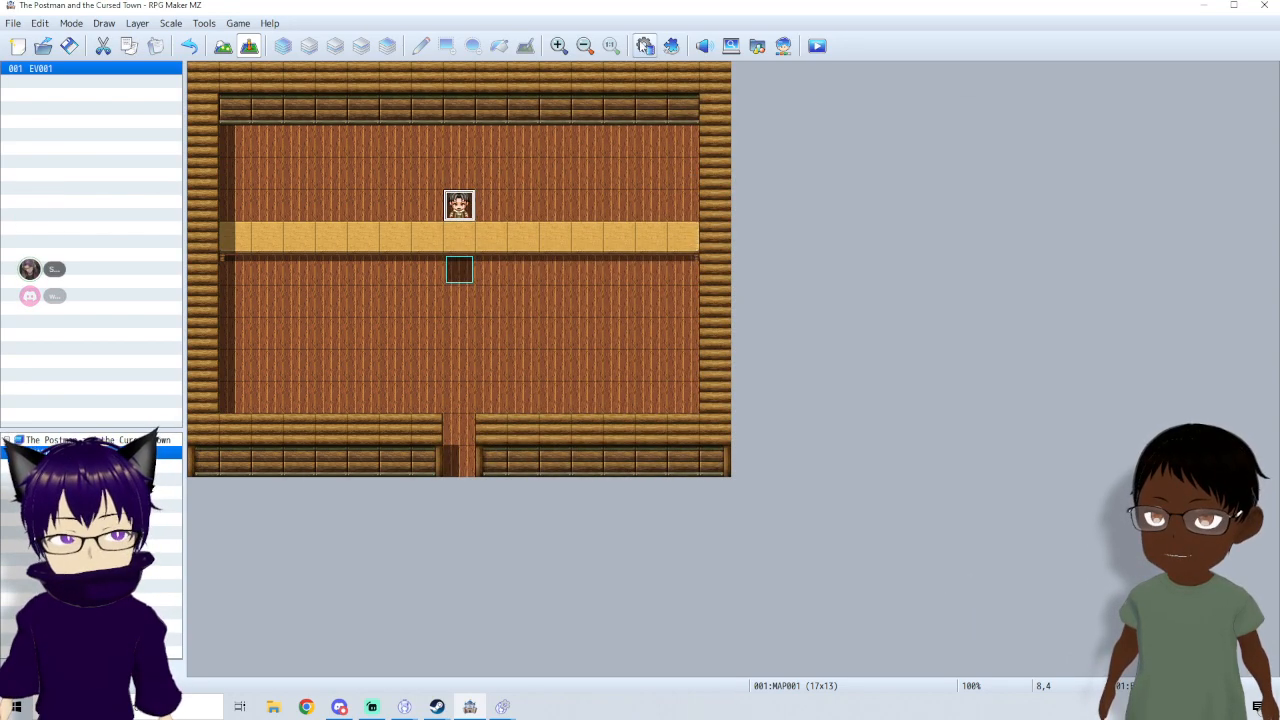
- Review the contents of the "tiny creature" and "remove animal" common events in the database
left_click(645, 45)
left_click(312, 370)
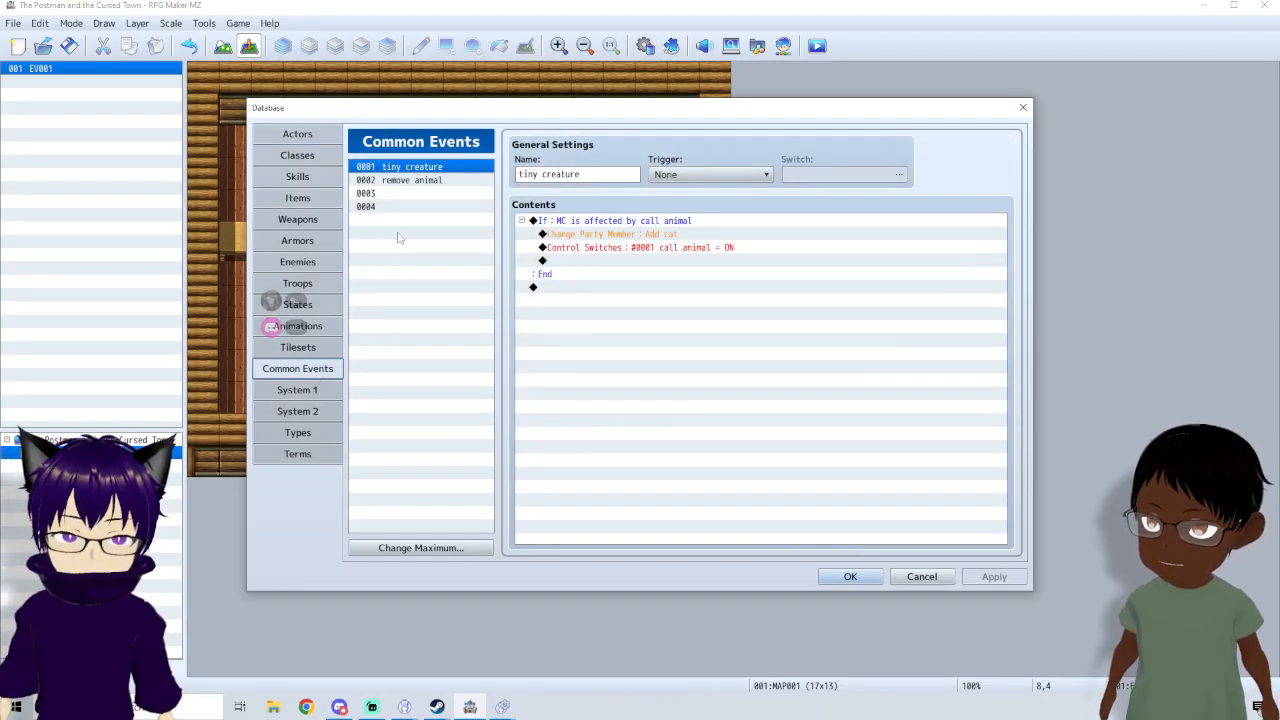
left_click(428, 182)
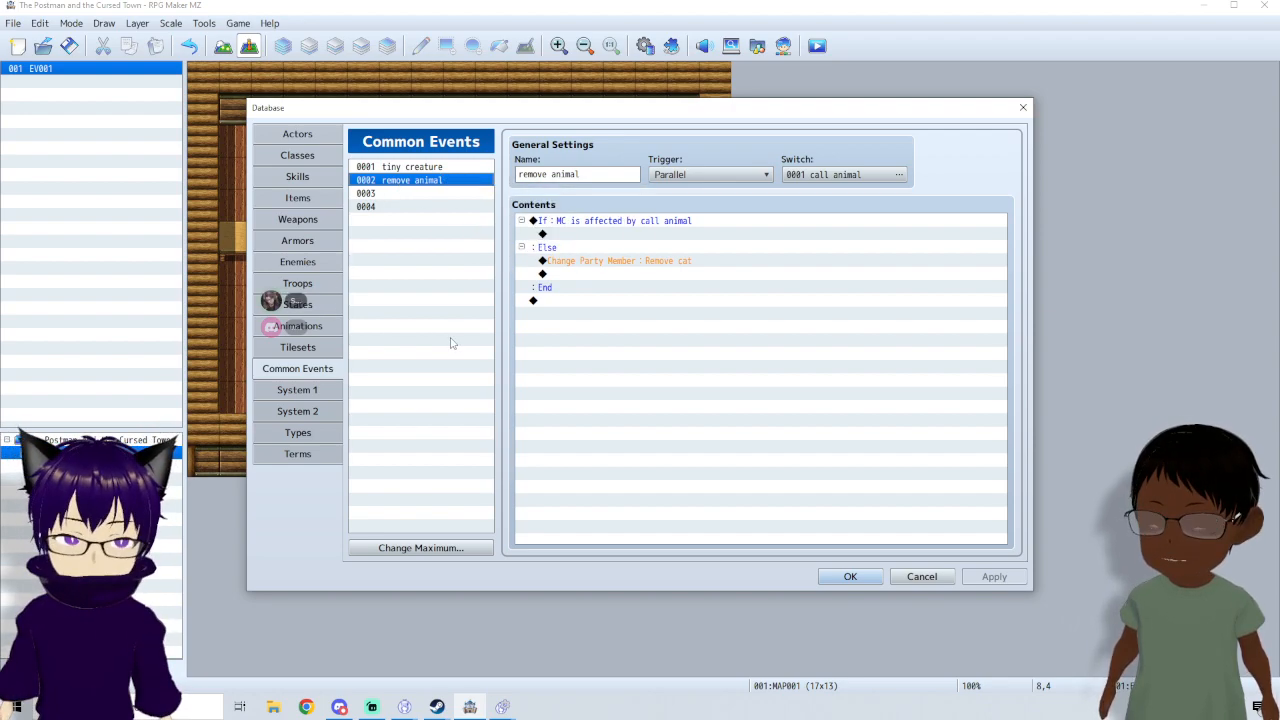
left_click(850, 576)
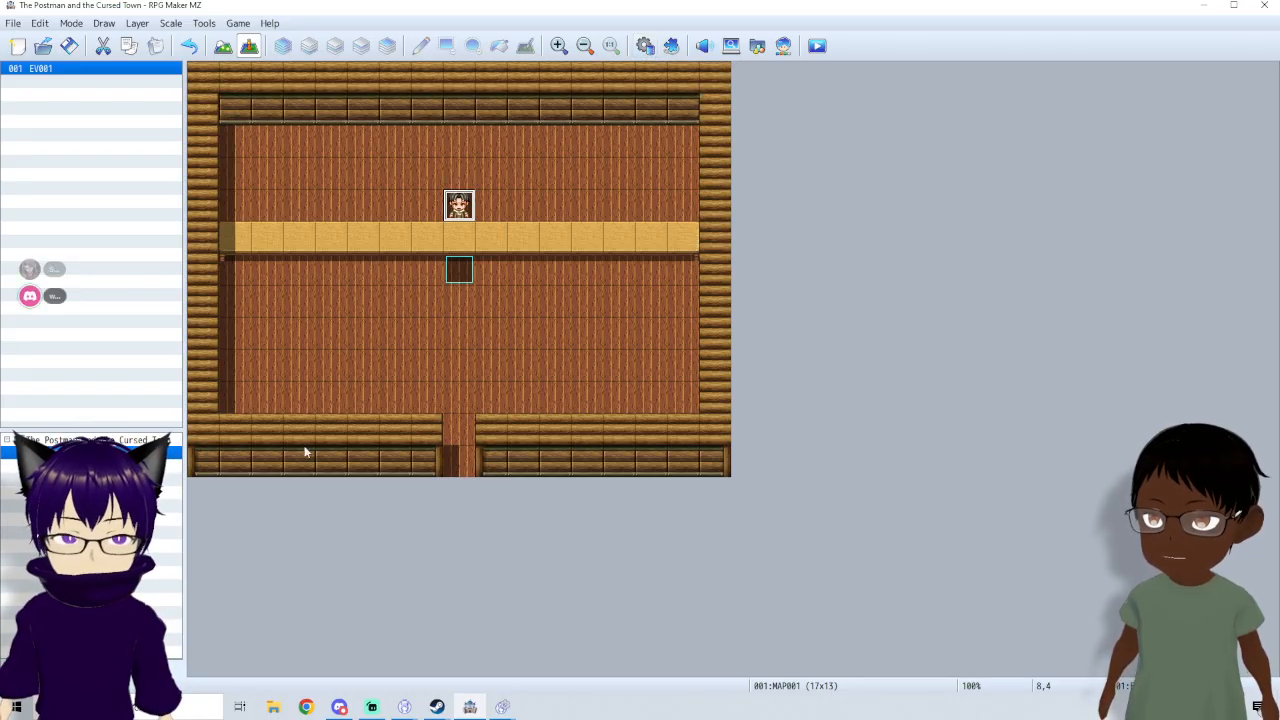
- Create a new map named "testing" under the project's root
right_click(178, 441)
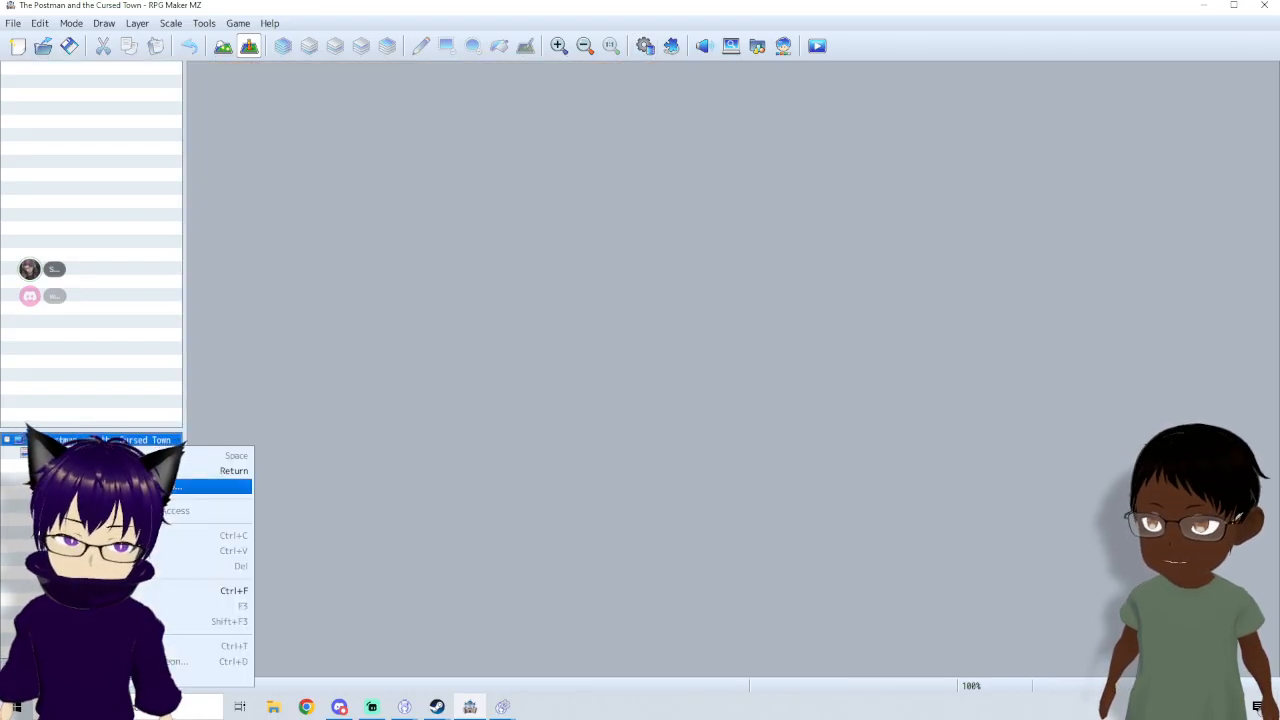
left_click(240, 466)
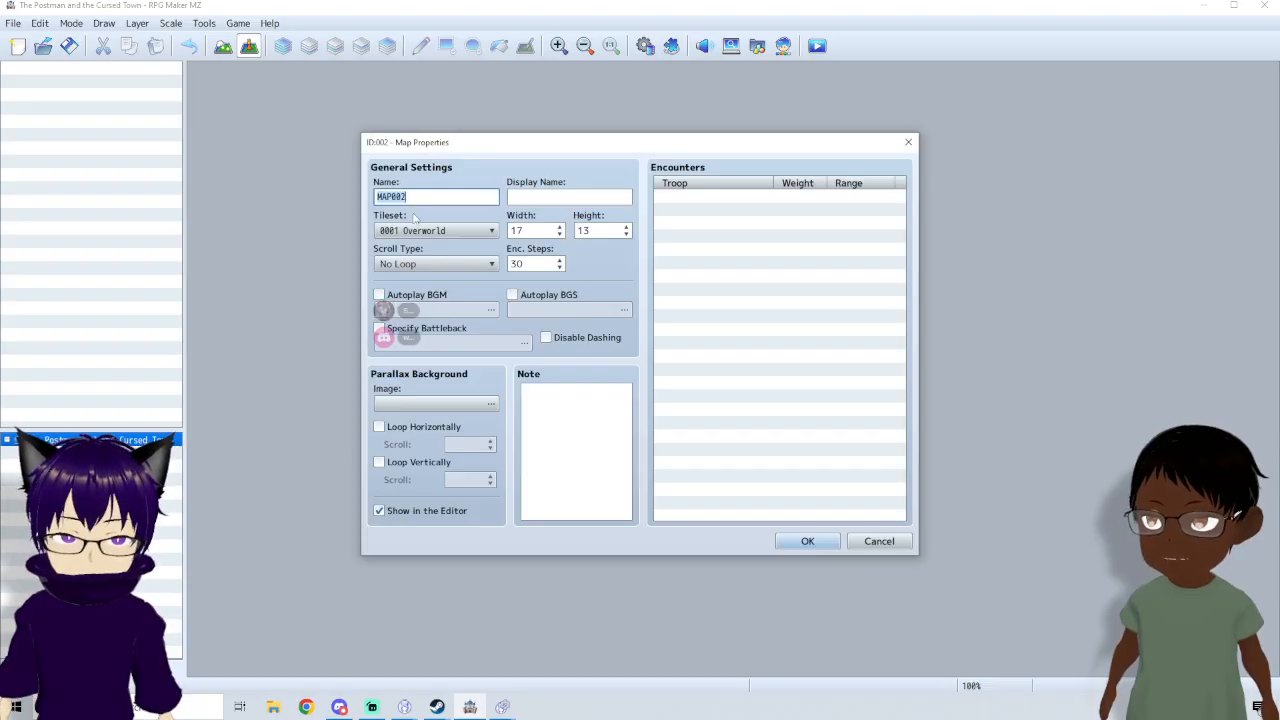
type("testing")
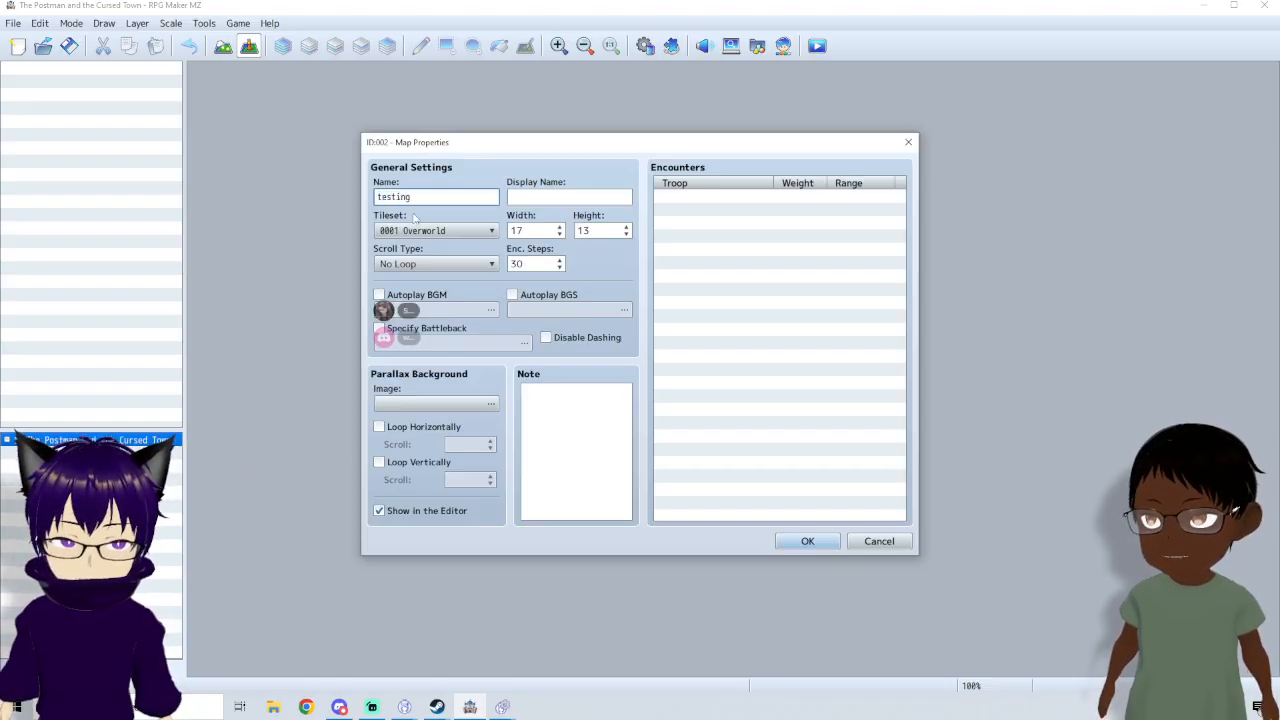
left_click(805, 541)
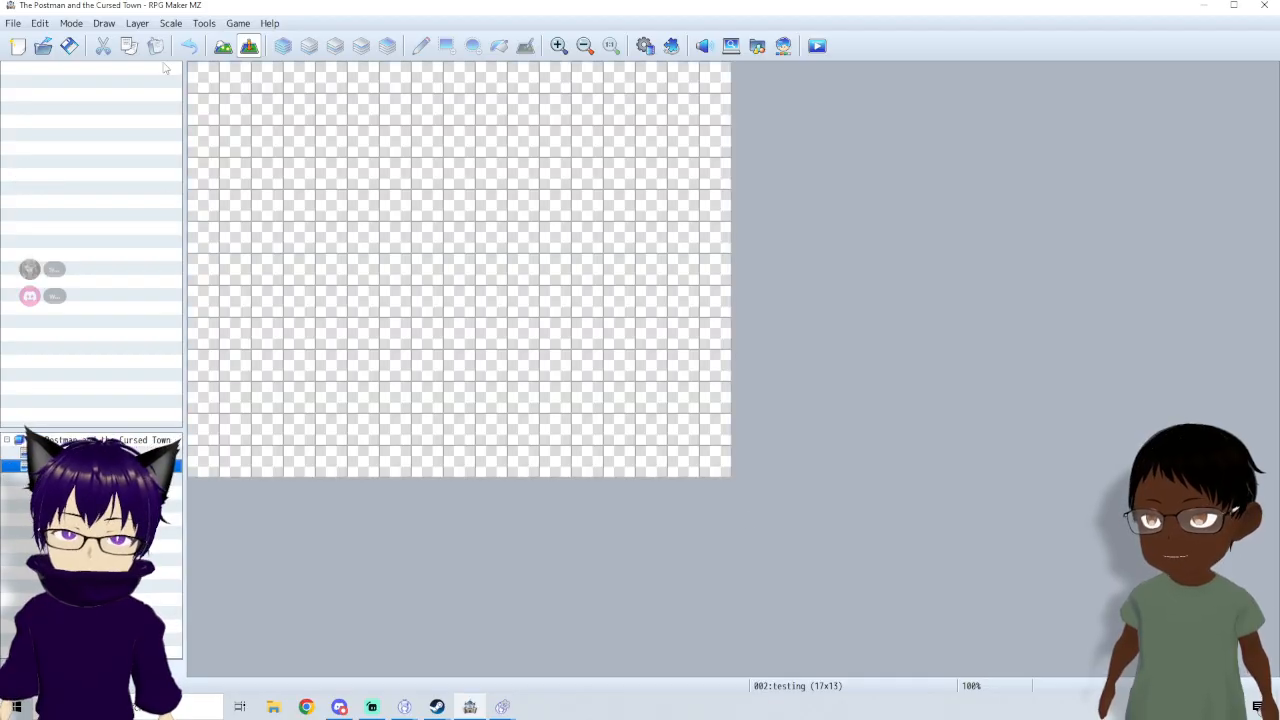
- Flood-fill the whole testing map with the plain grass tile and return to the Pencil tool
left_click(223, 48)
left_click(10, 114)
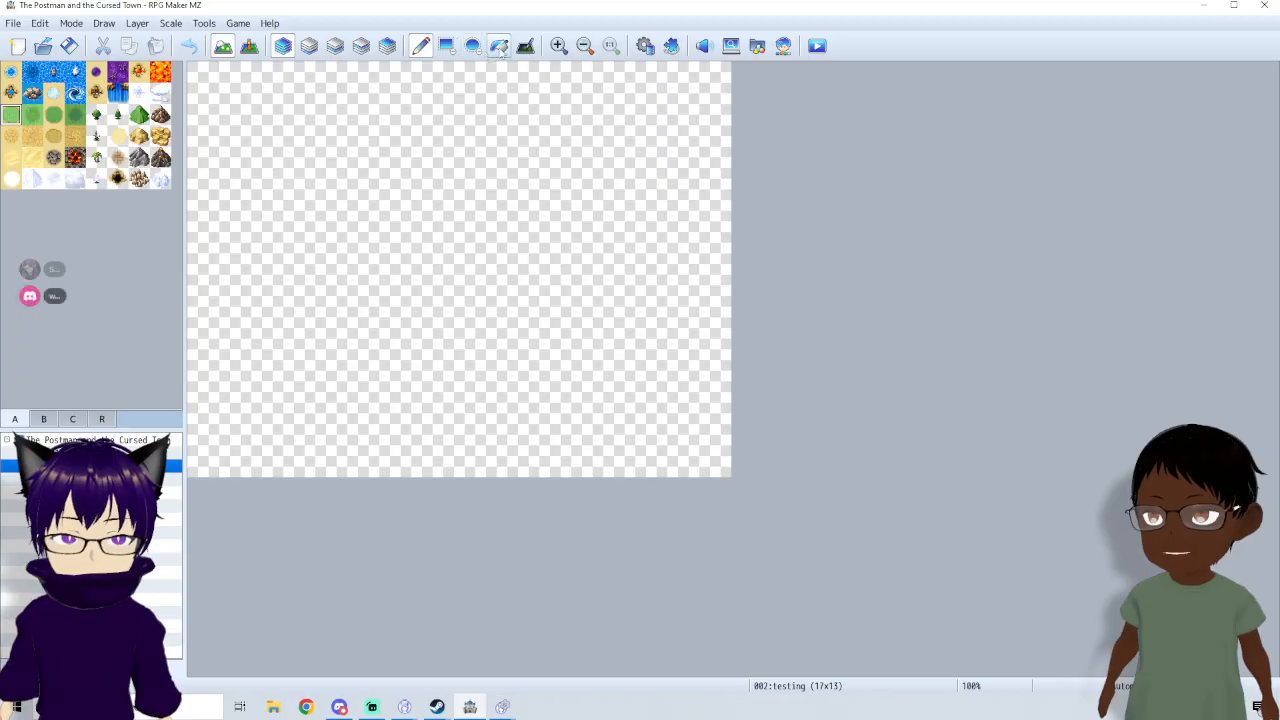
left_click(498, 45)
left_click(499, 185)
left_click(420, 45)
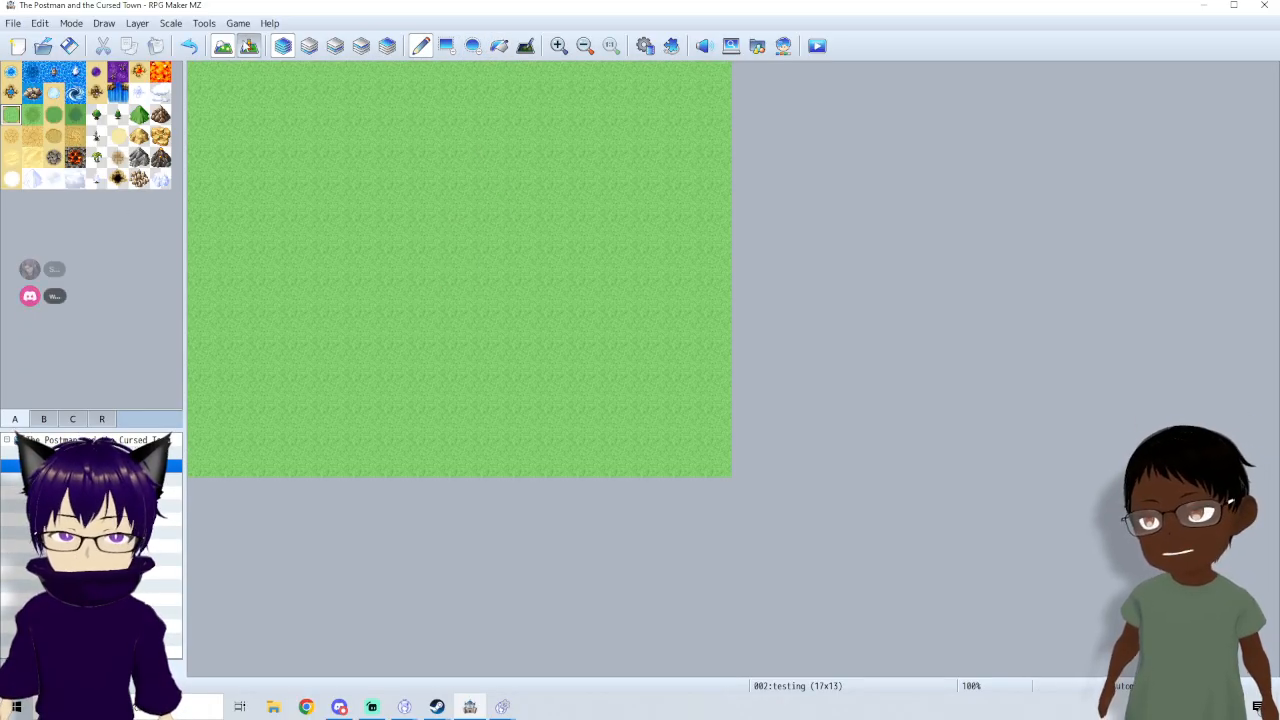
- Set the player's starting position on the testing map at tile 7,8
left_click(249, 45)
double_click(459, 333)
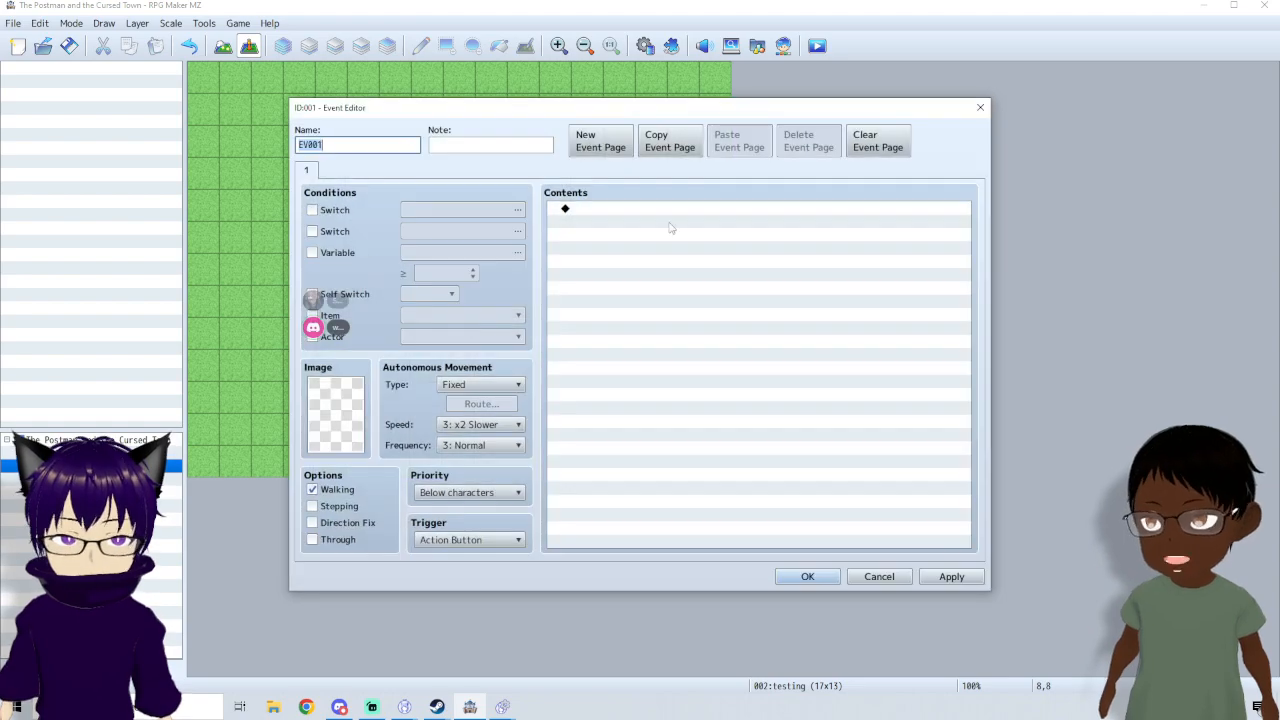
left_click(885, 576)
right_click(412, 322)
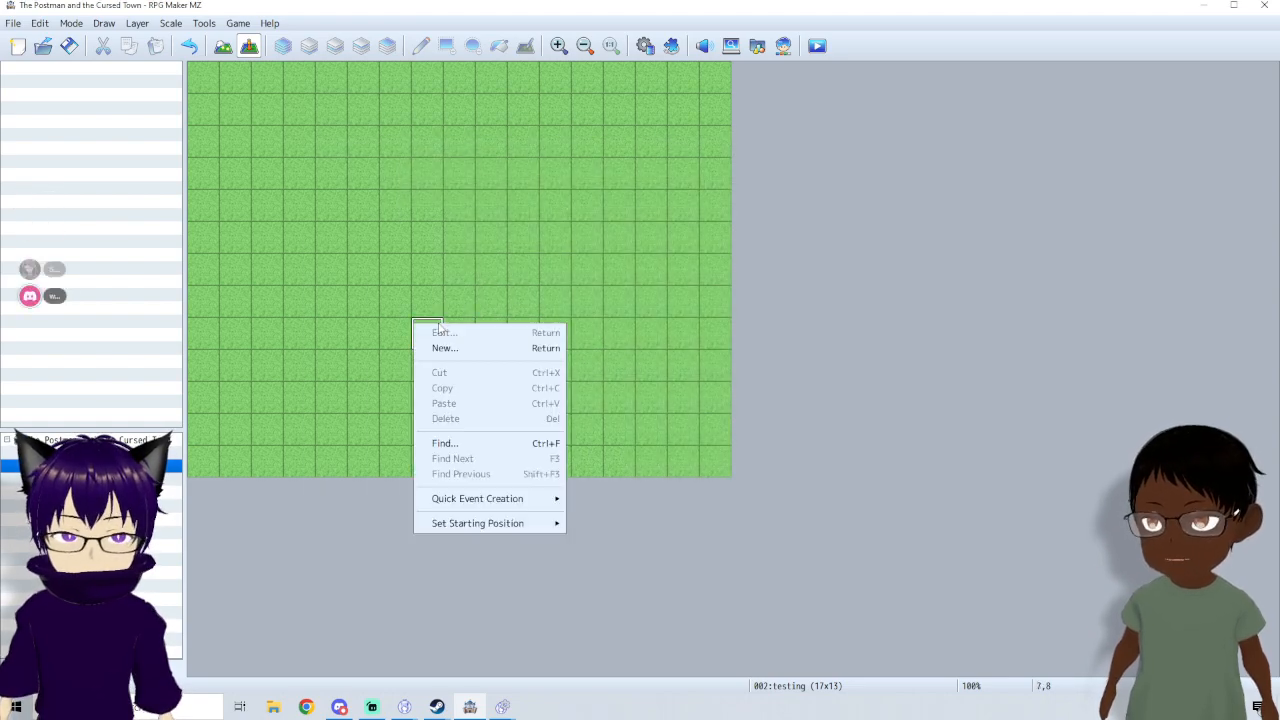
mouse_move(493, 505)
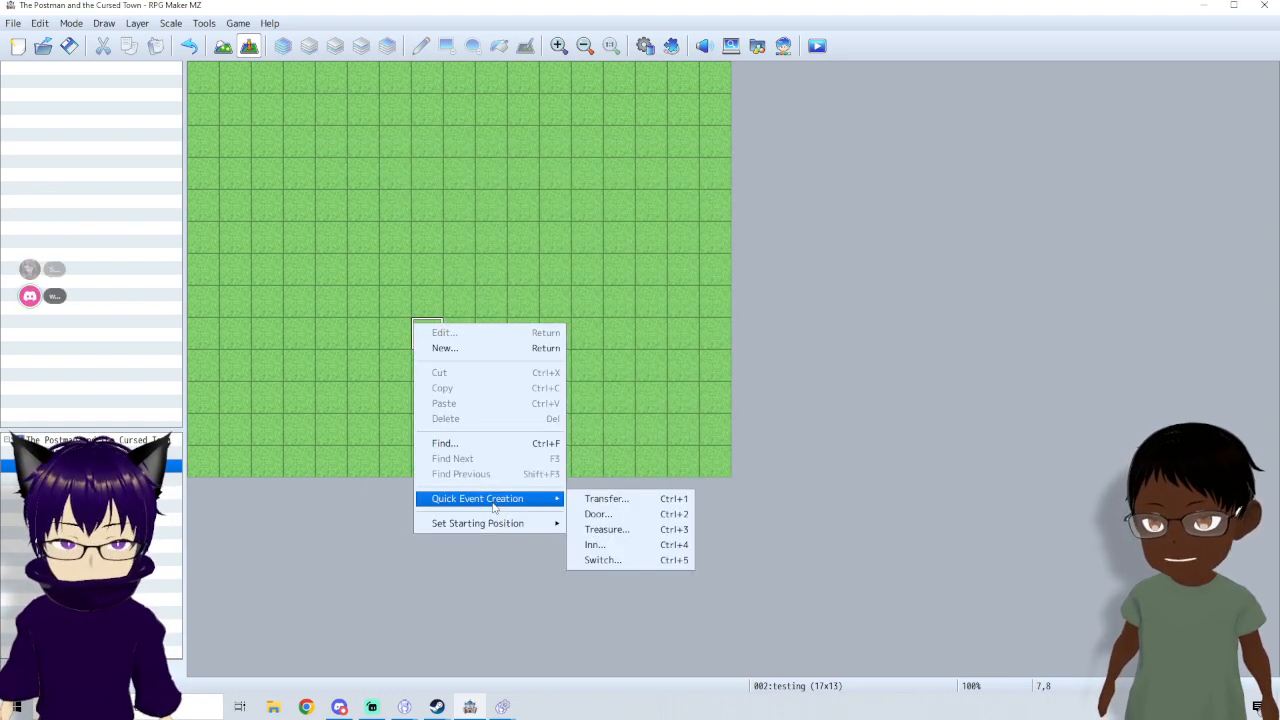
left_click(597, 520)
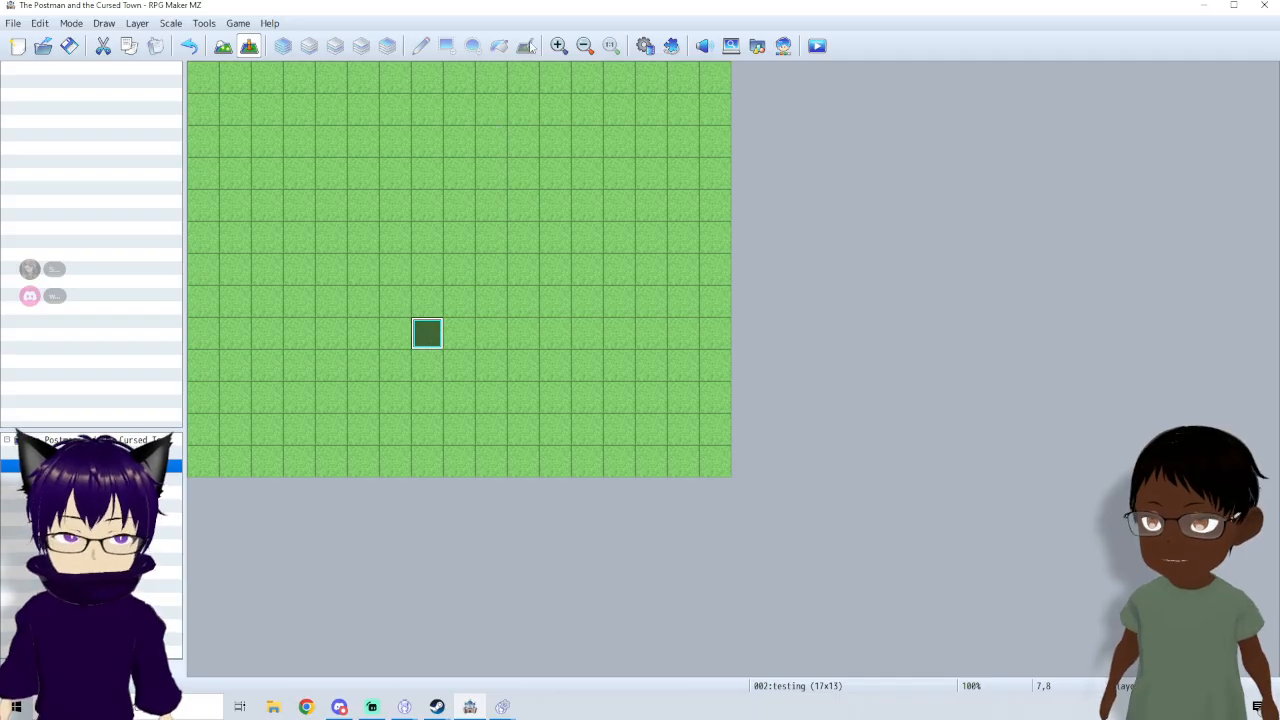
- Review the database's actor list, types and both system settings pages, including the starting party
left_click(645, 46)
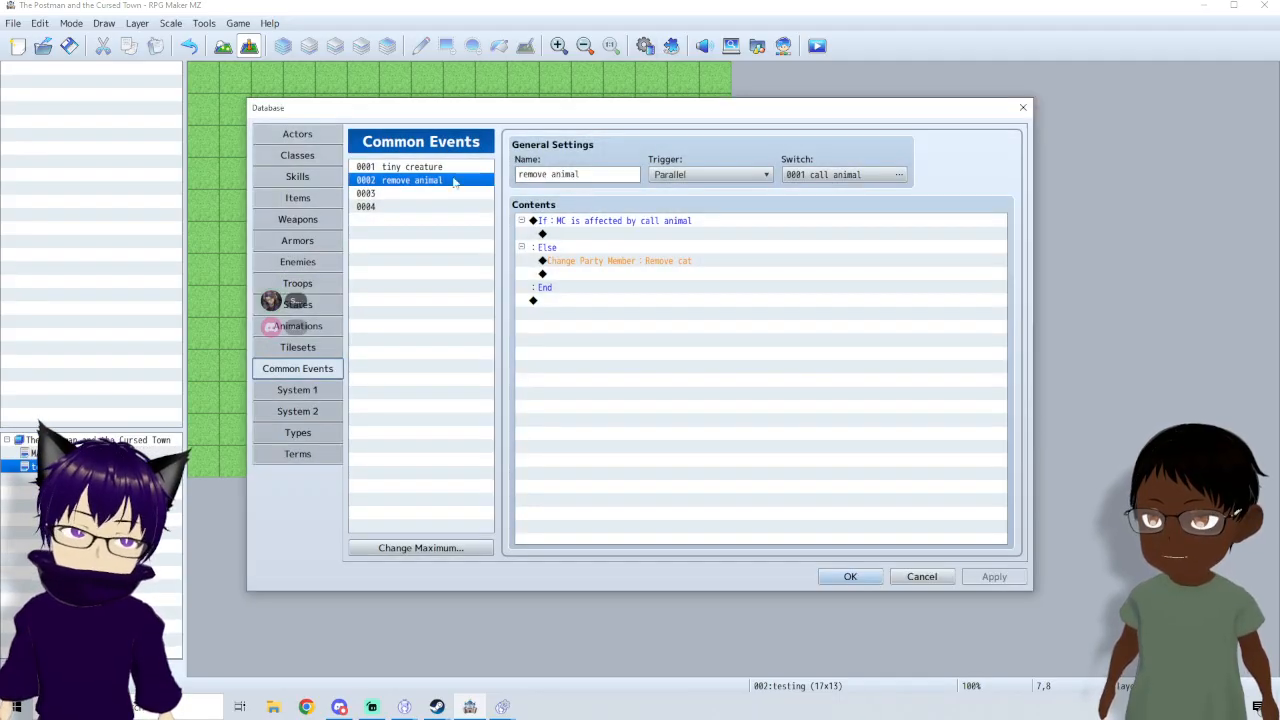
left_click(298, 136)
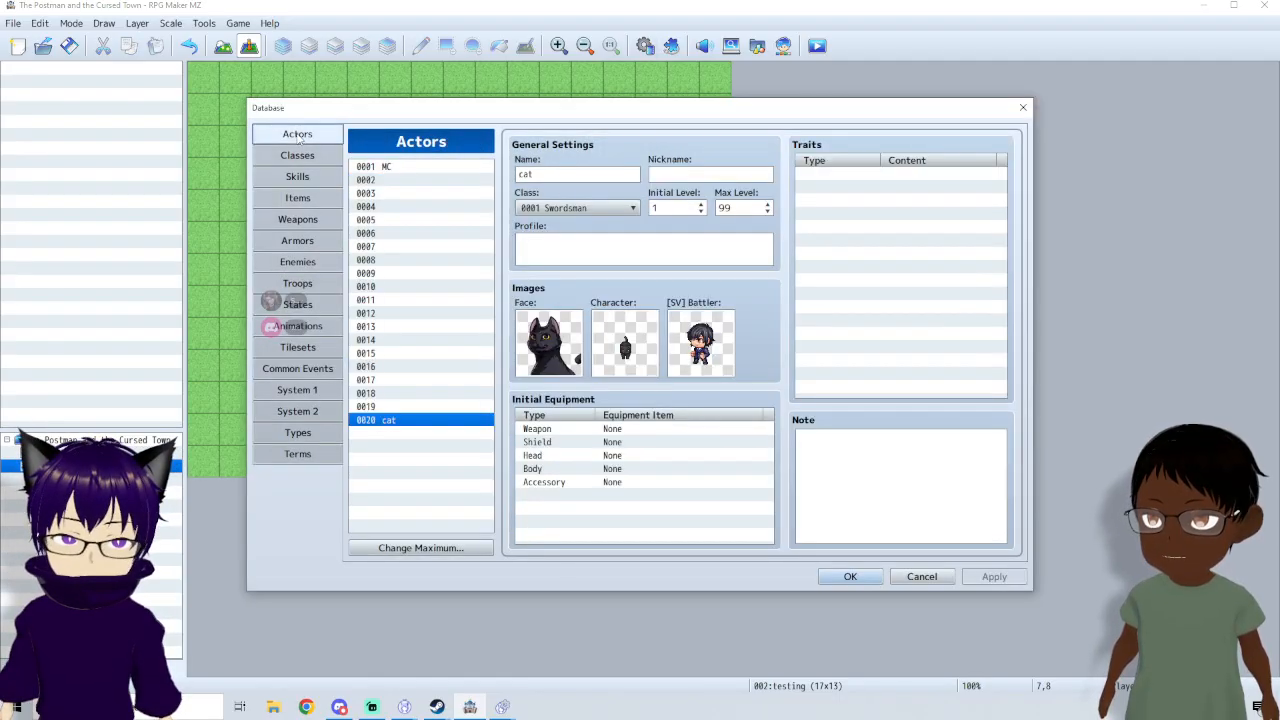
left_click(390, 182)
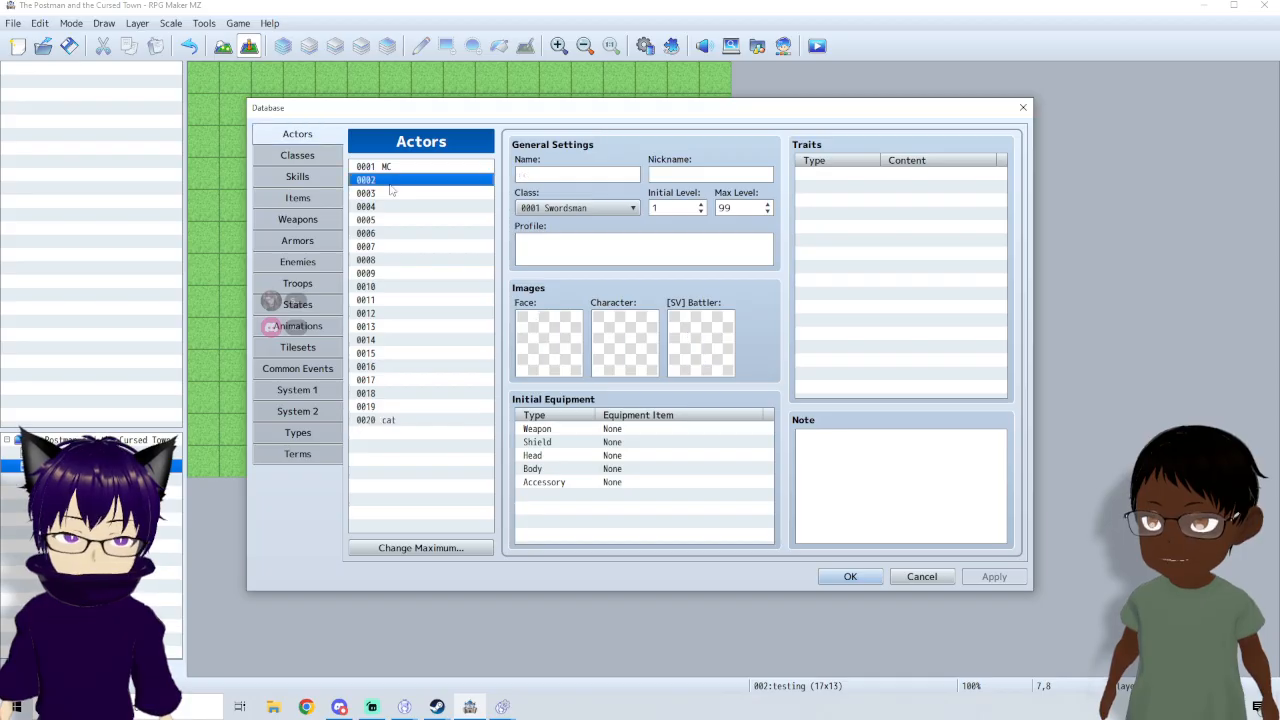
left_click(310, 455)
left_click(315, 434)
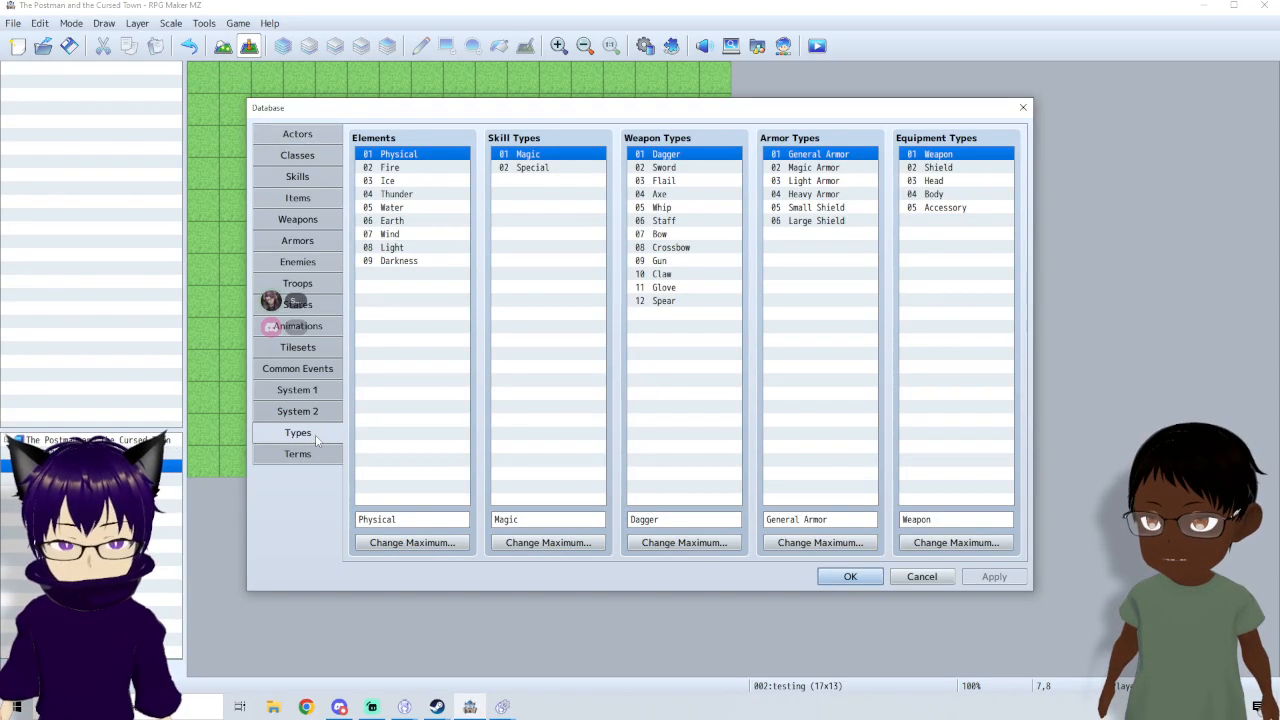
left_click(322, 412)
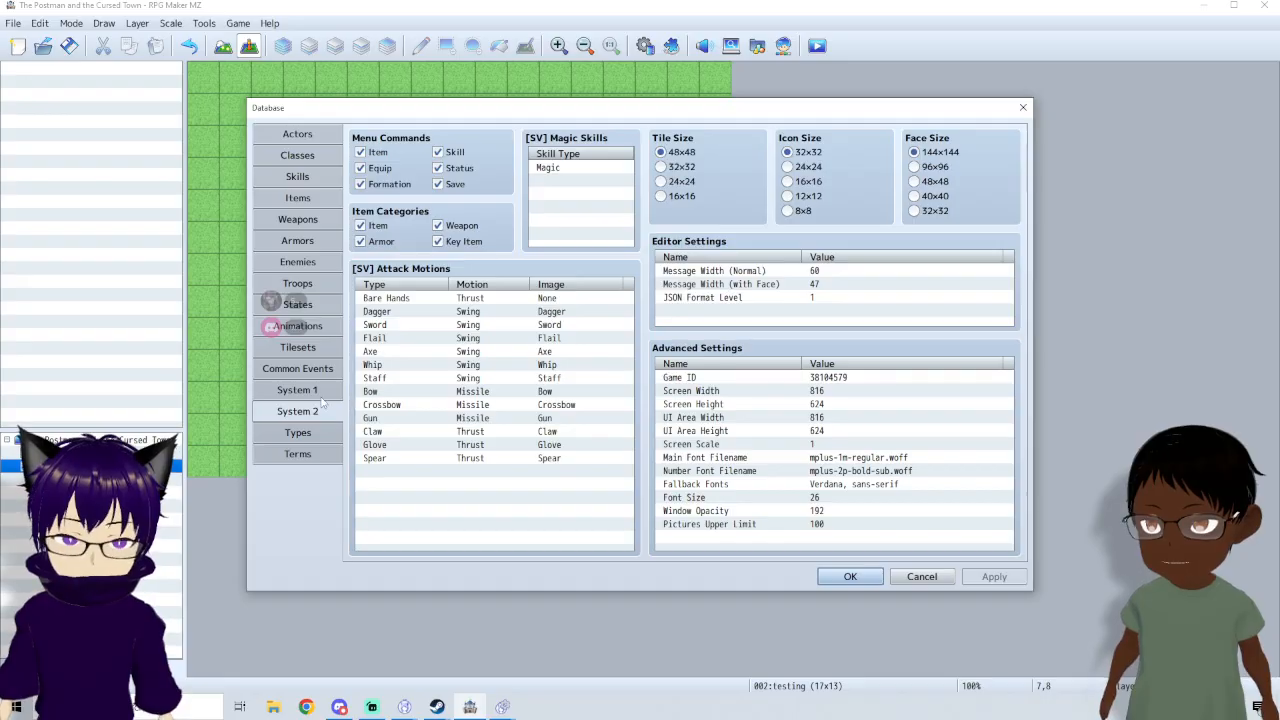
left_click(320, 390)
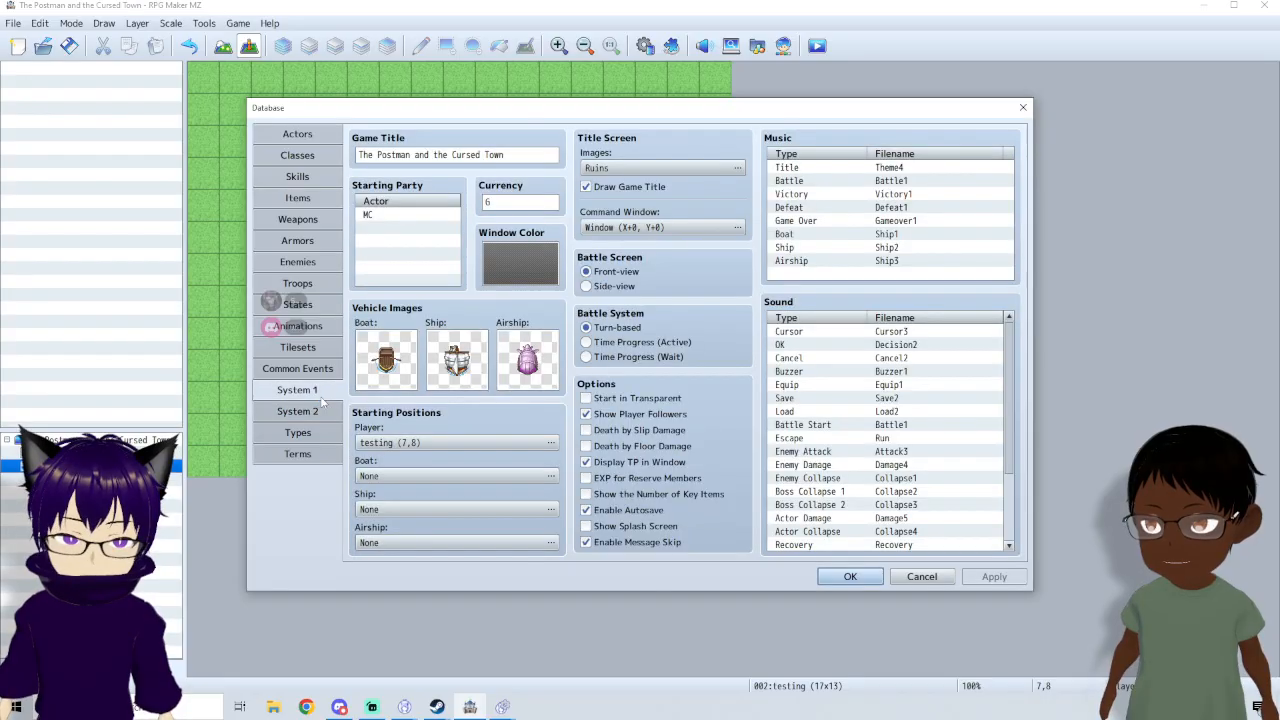
left_click(417, 216)
left_click(409, 228)
- Name the empty actor slot 0017 "testing" and give it the nickname "test"
left_click(297, 134)
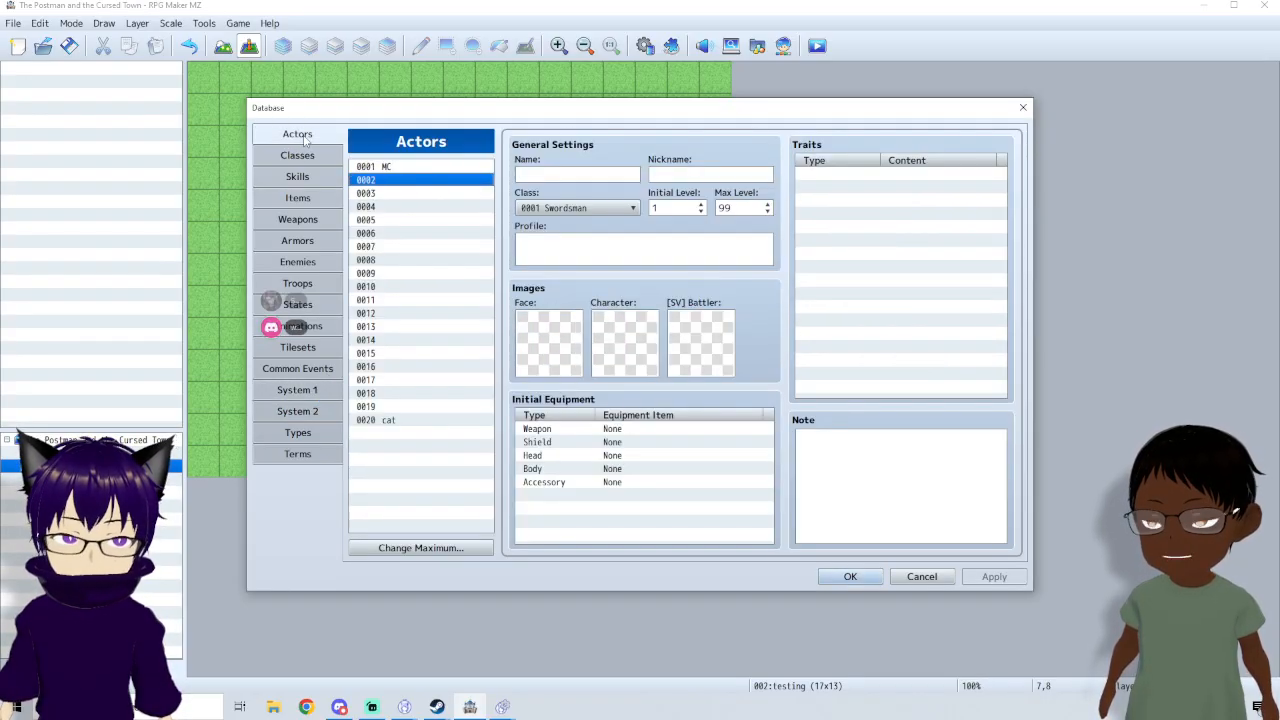
left_click(408, 381)
left_click(589, 172)
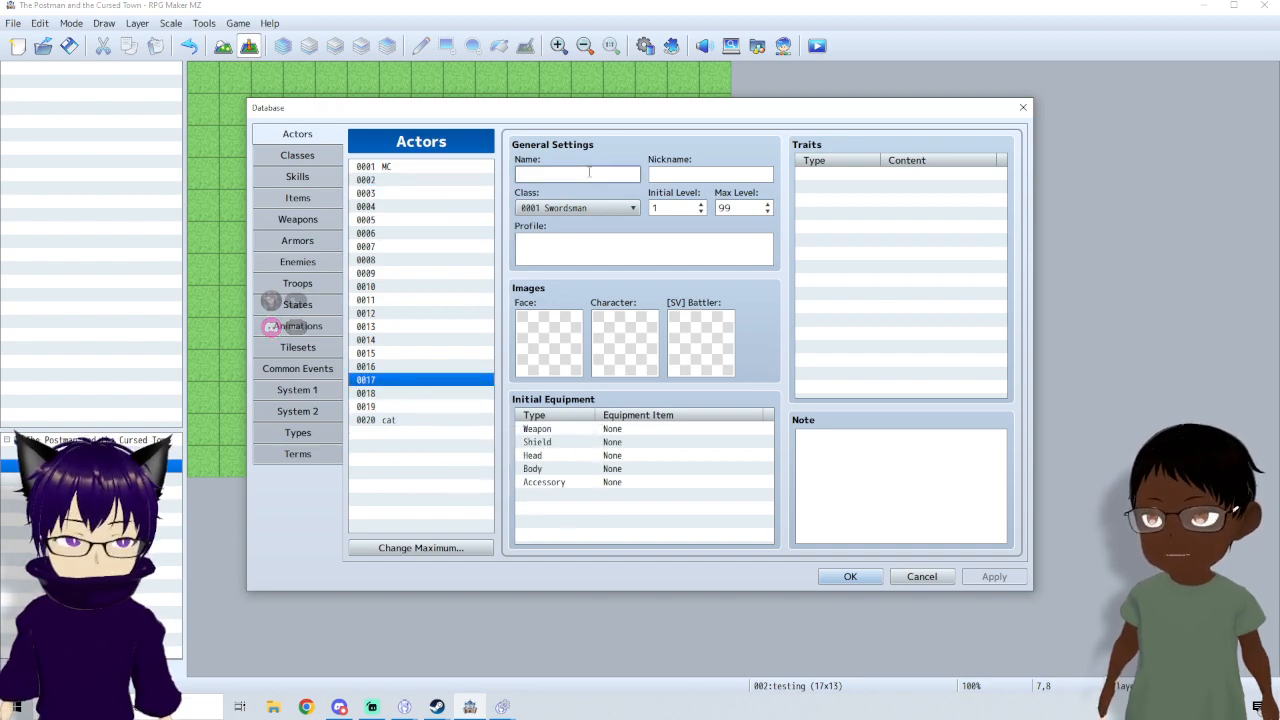
type("testing")
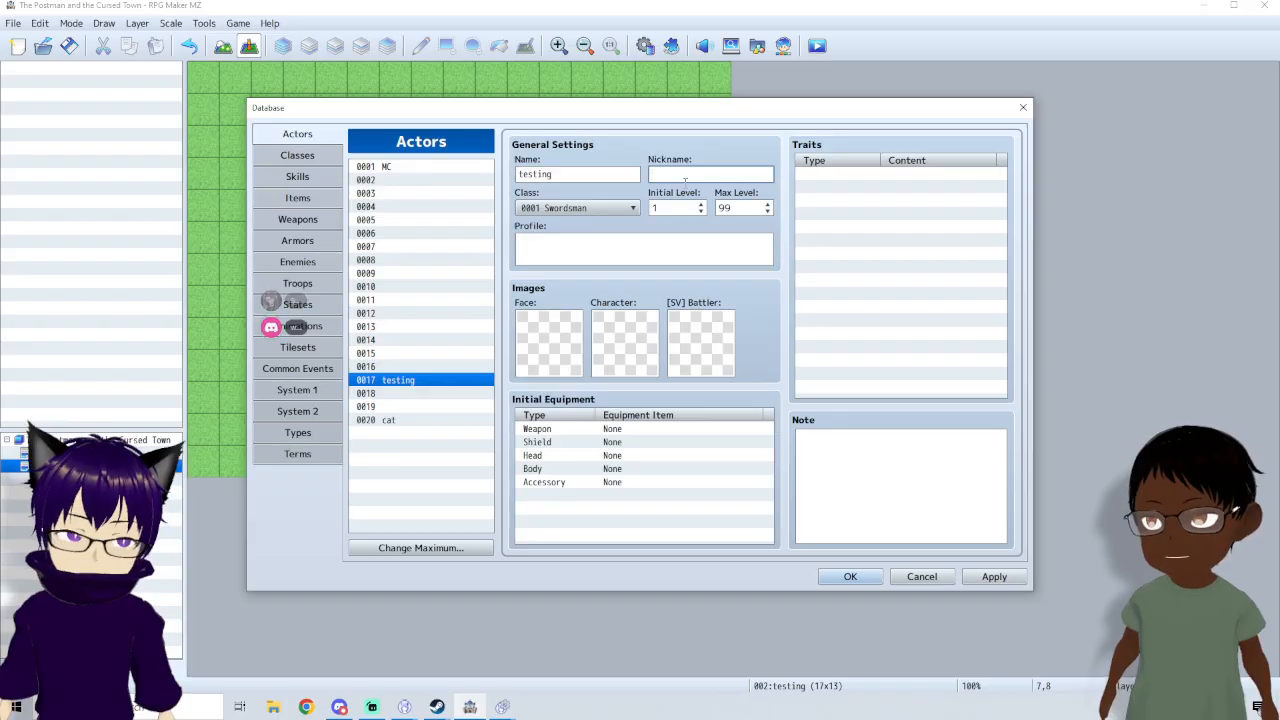
type("test")
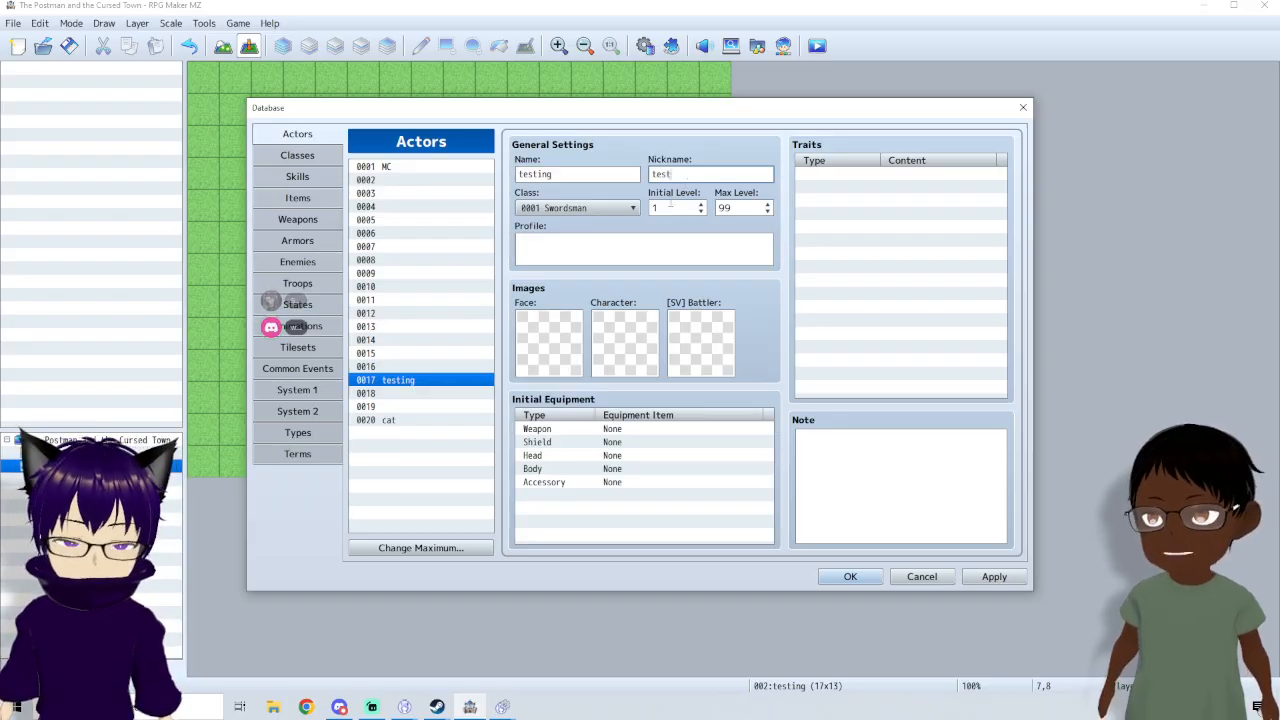
- Assign the testing actor the brown-haired hero's face and character from the Actor1 sheets and the Actor1_1 battler
double_click(563, 321)
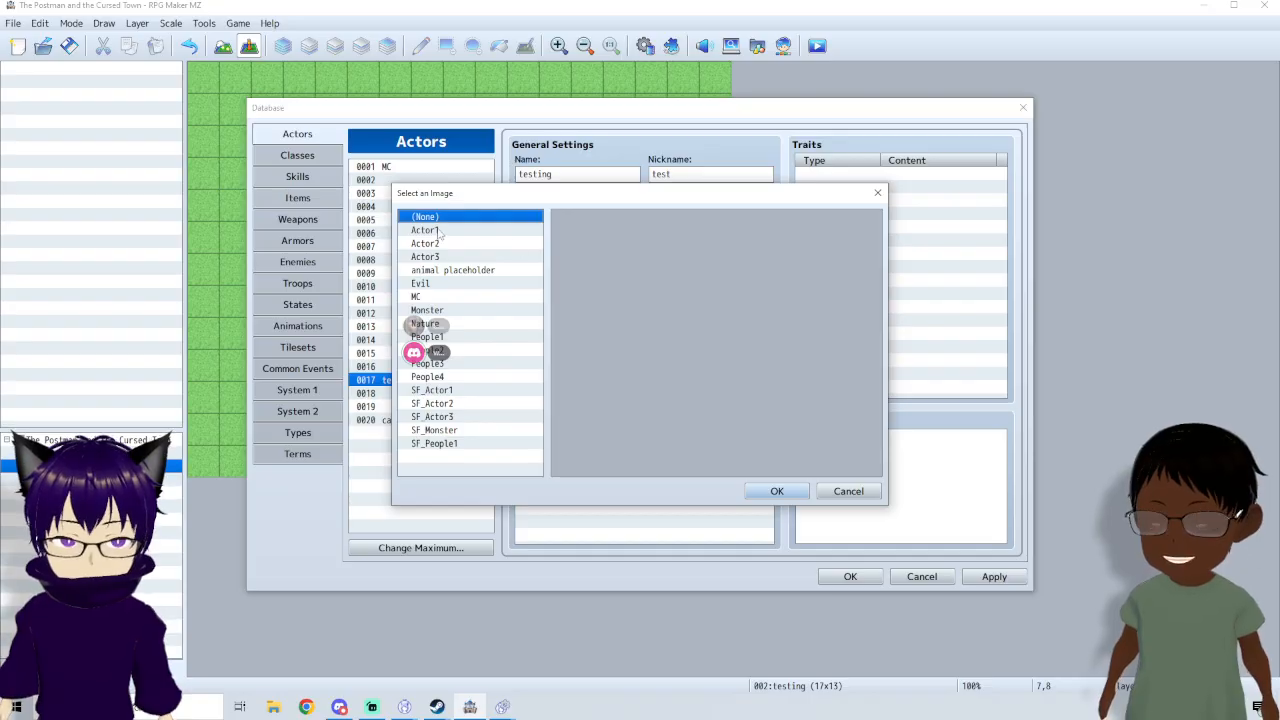
double_click(440, 233)
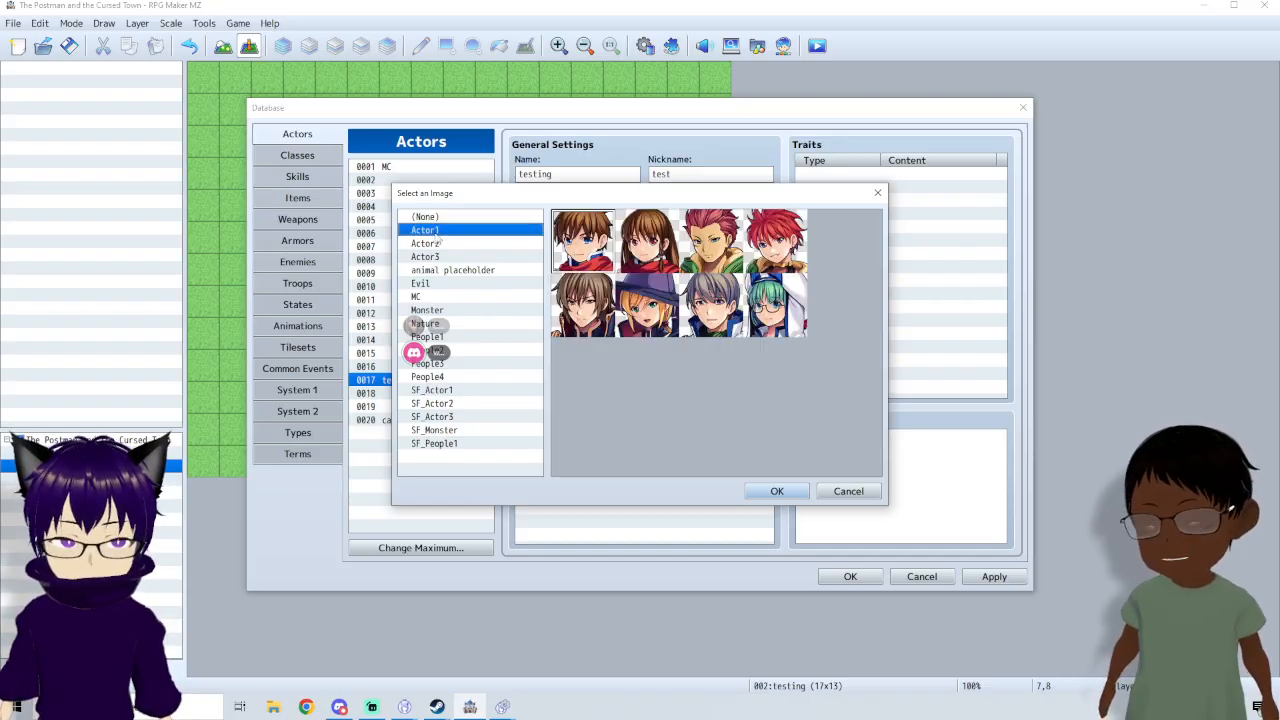
double_click(613, 333)
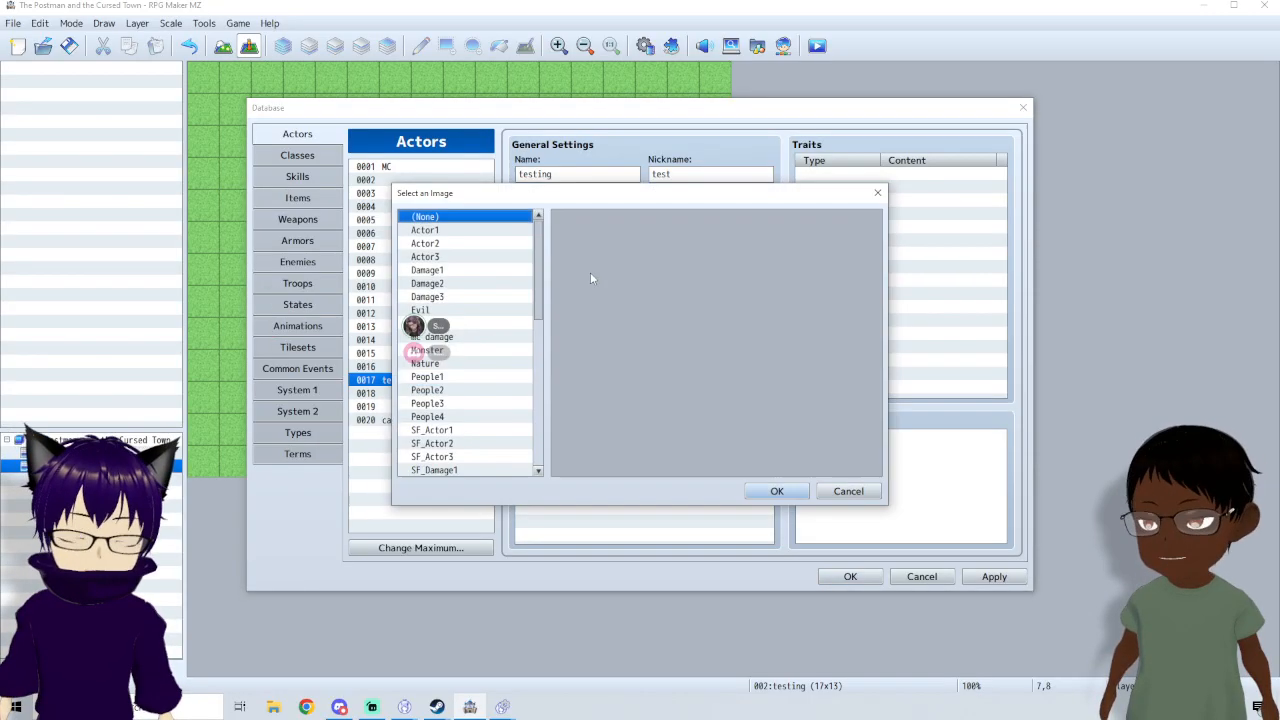
double_click(445, 237)
double_click(685, 318)
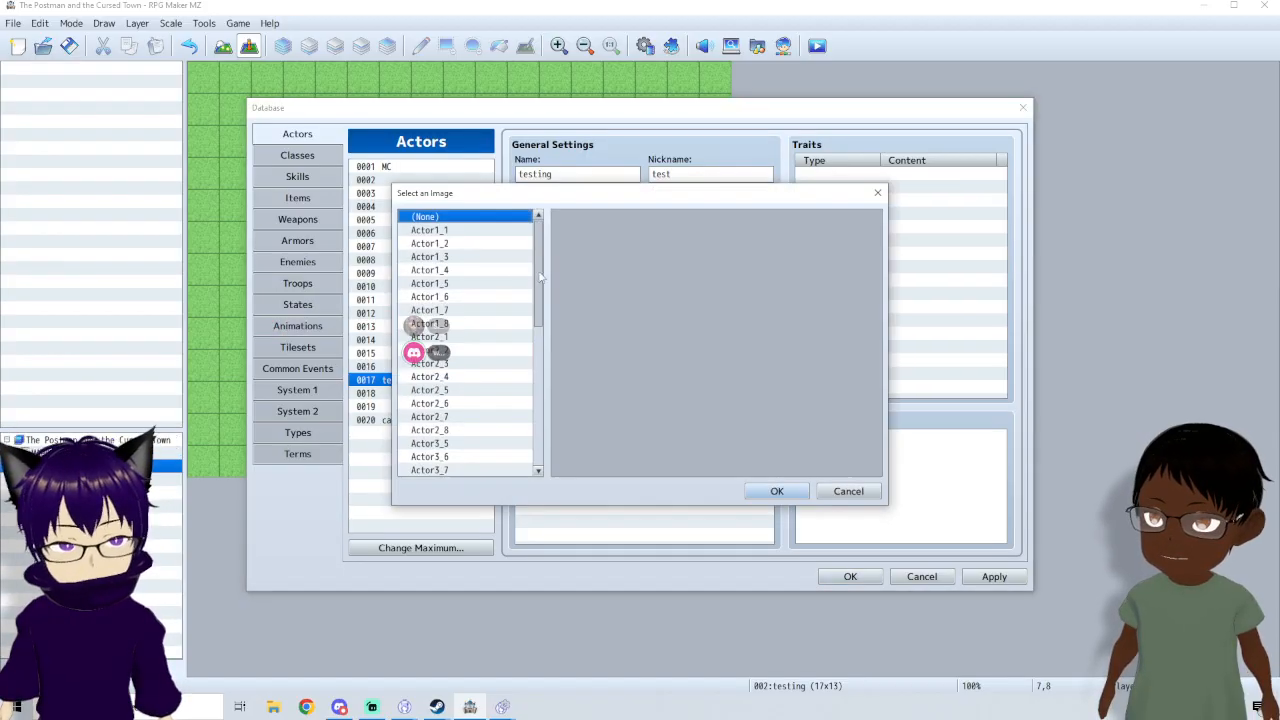
left_click(461, 232)
double_click(461, 233)
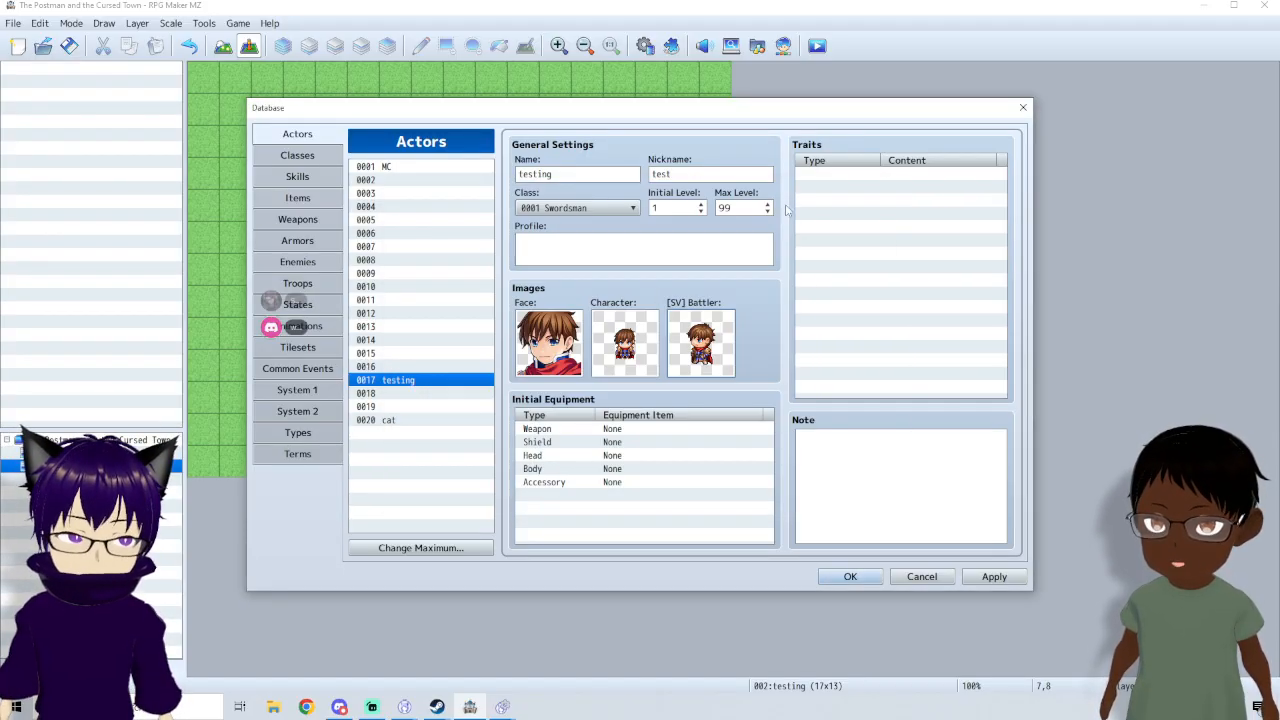
- Add an Add Skill Type trait for Magic to the testing actor
double_click(854, 176)
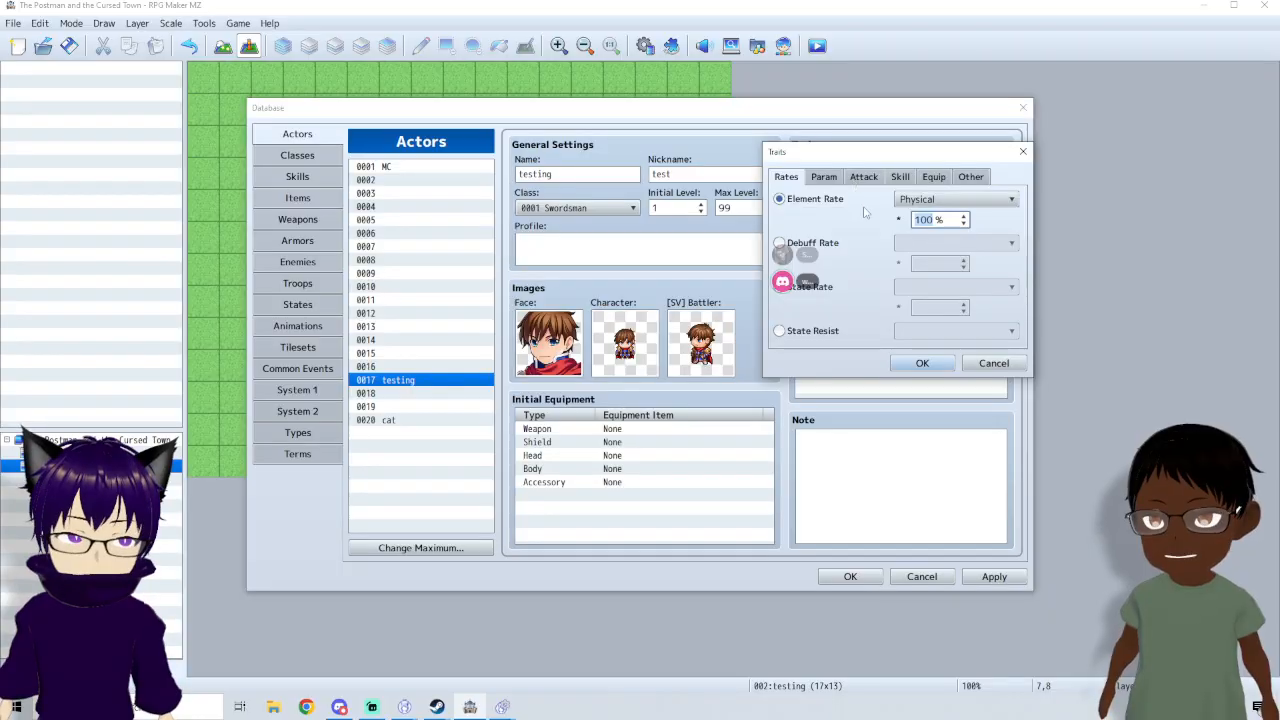
left_click(990, 364)
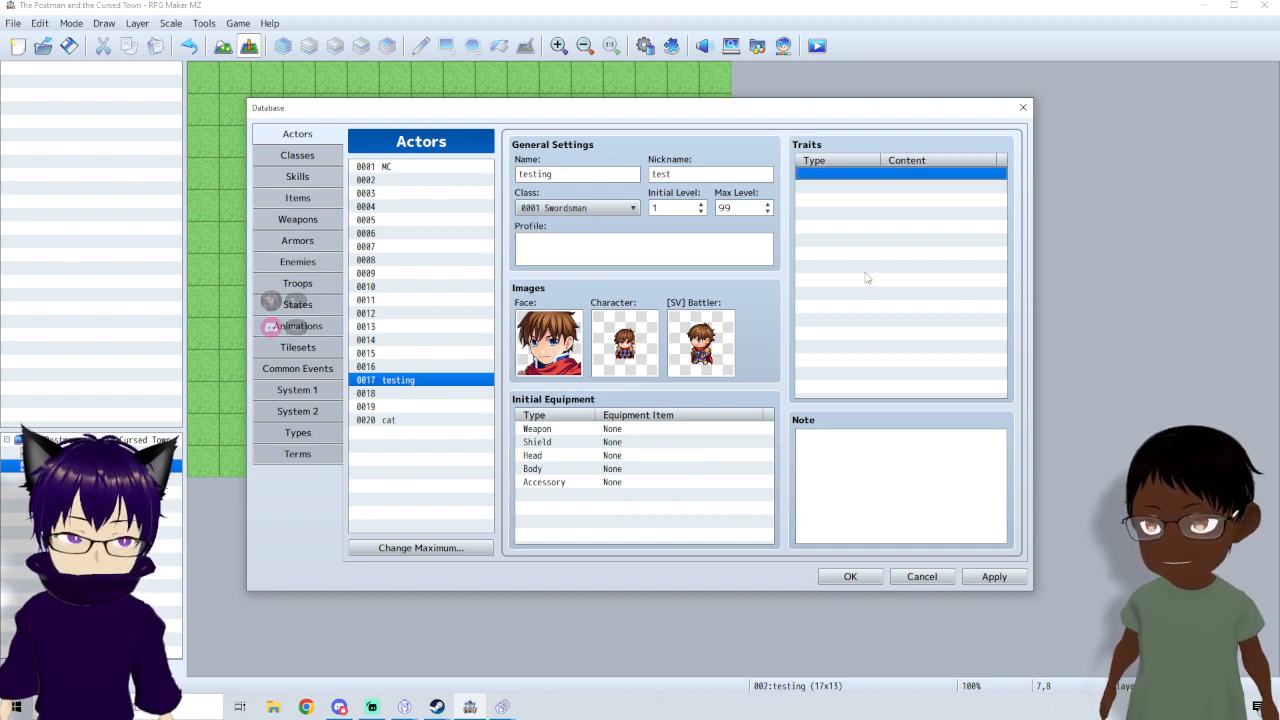
double_click(851, 211)
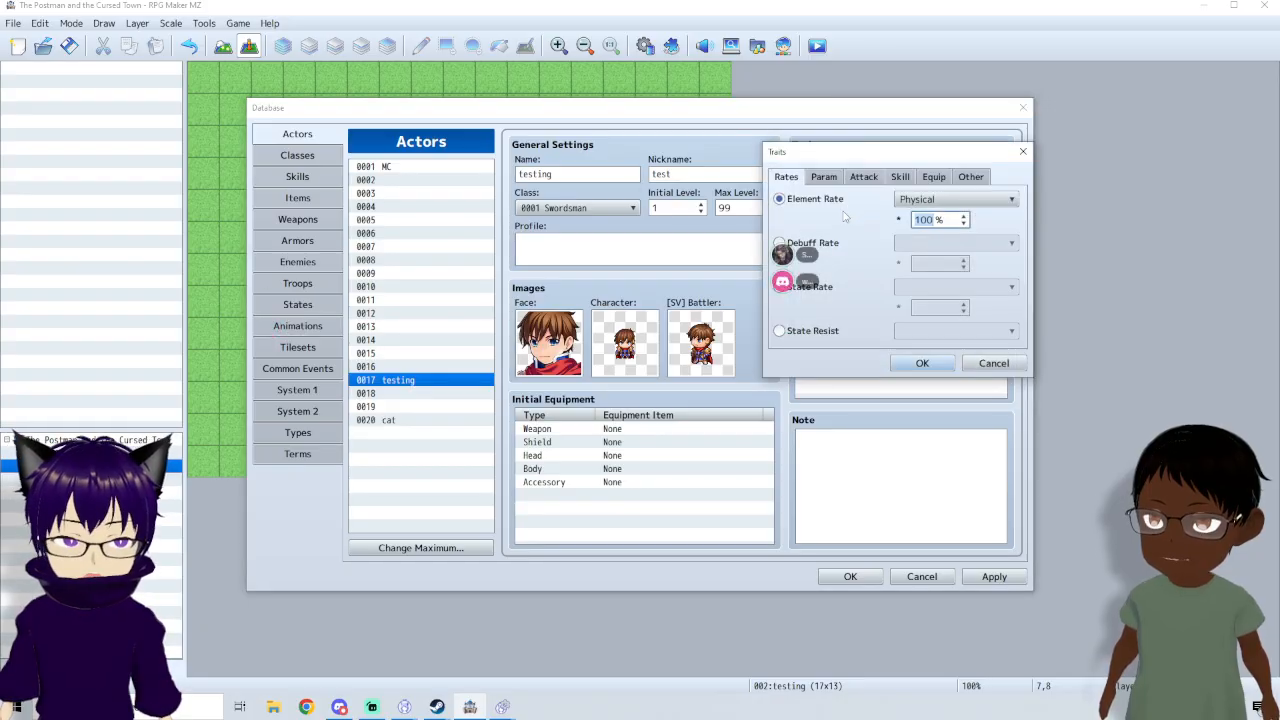
left_click(890, 178)
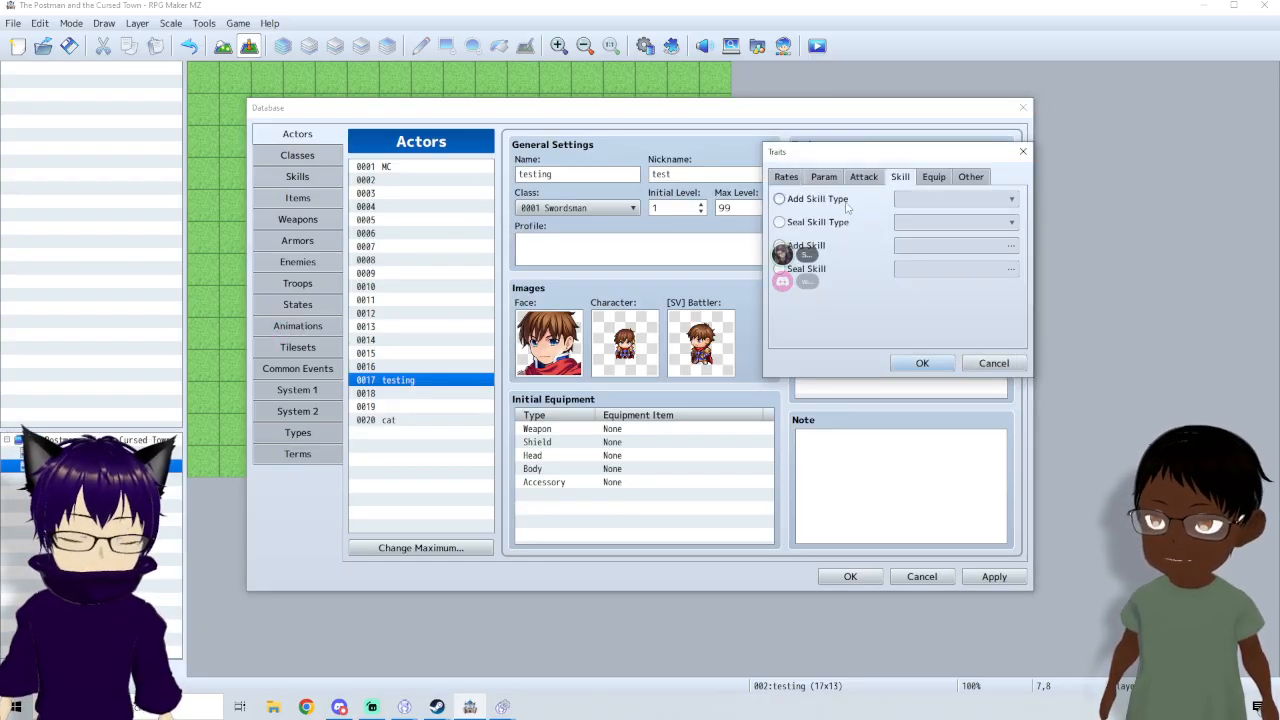
left_click(845, 201)
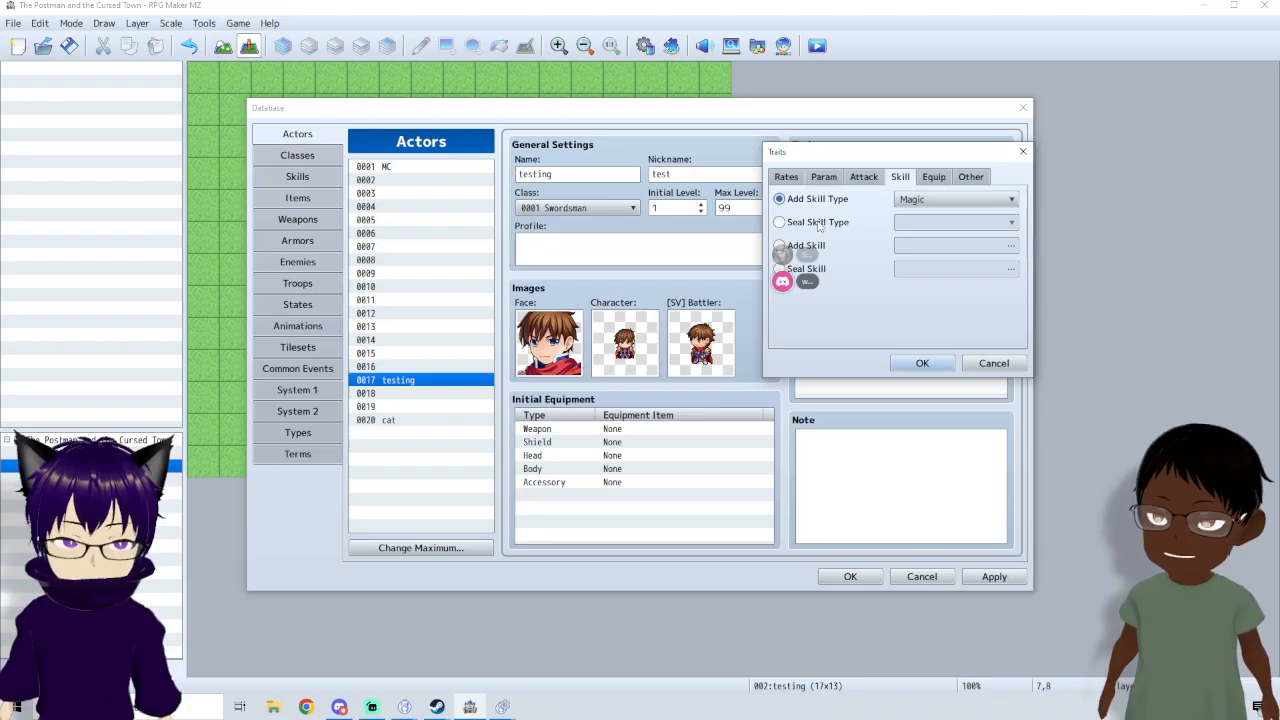
left_click(922, 363)
- Add a second Add Skill Type trait to the testing actor, set to Special
double_click(866, 234)
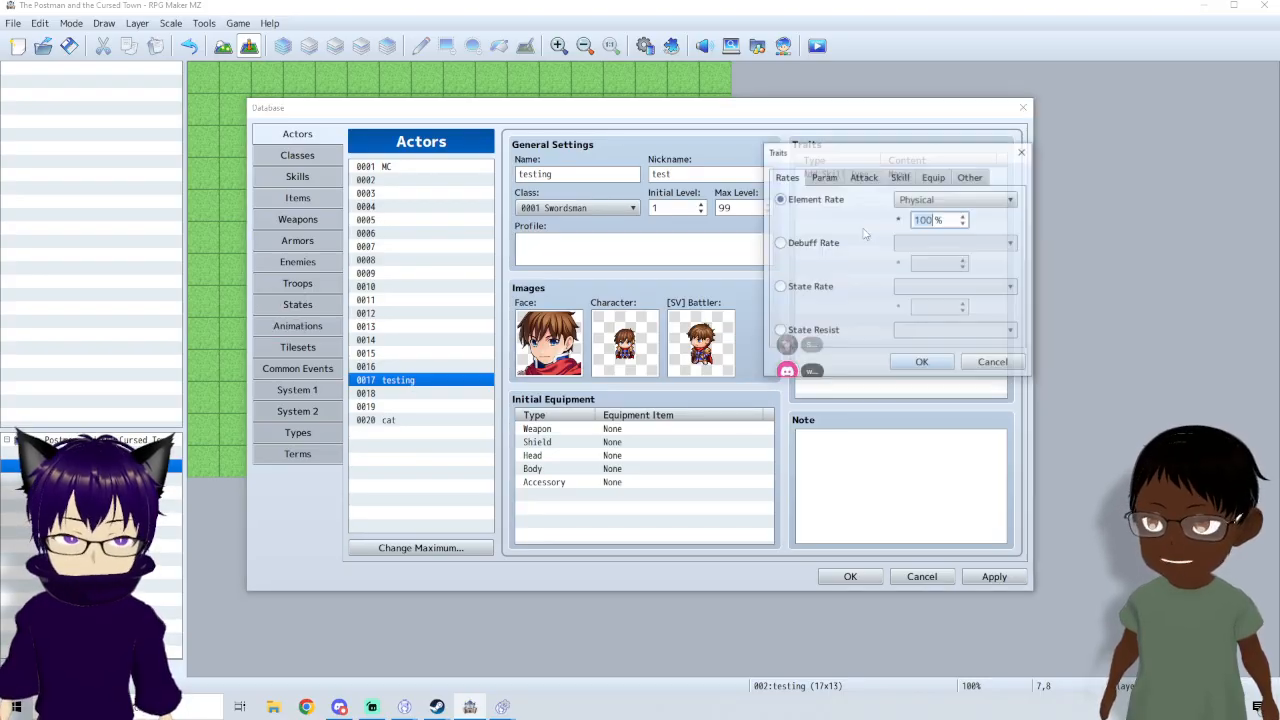
left_click(780, 243)
left_click(865, 177)
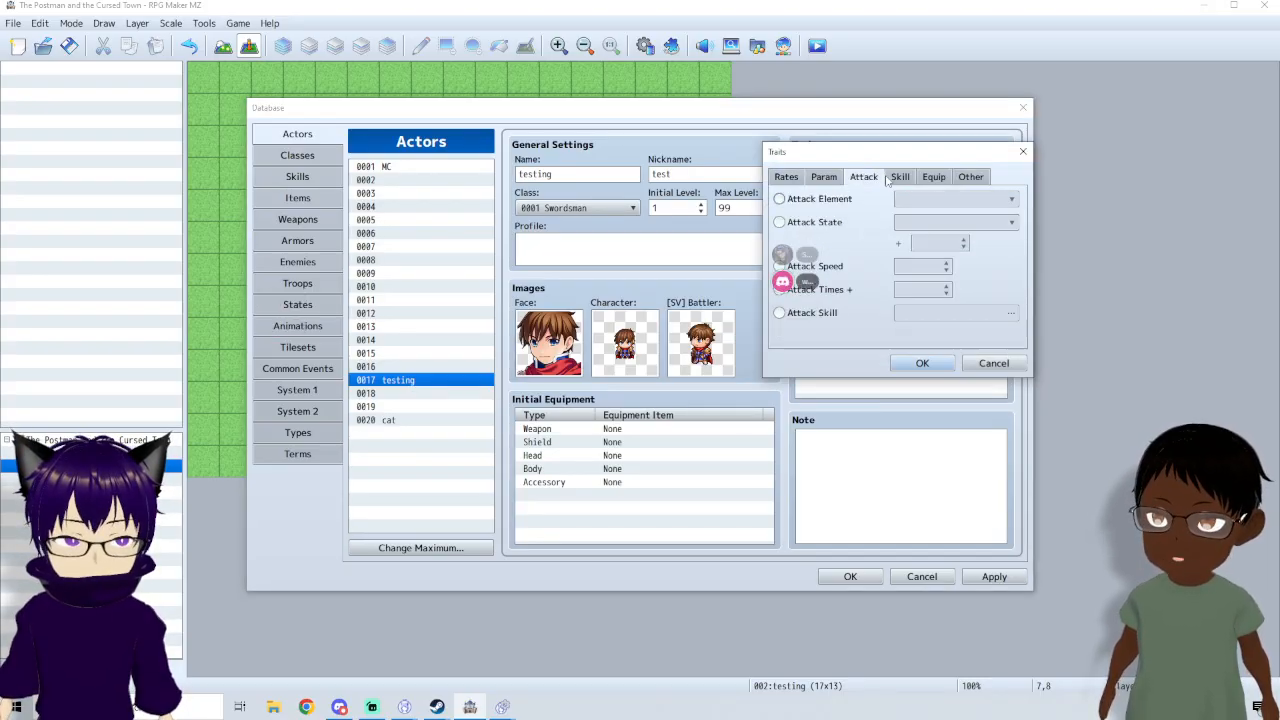
left_click(810, 229)
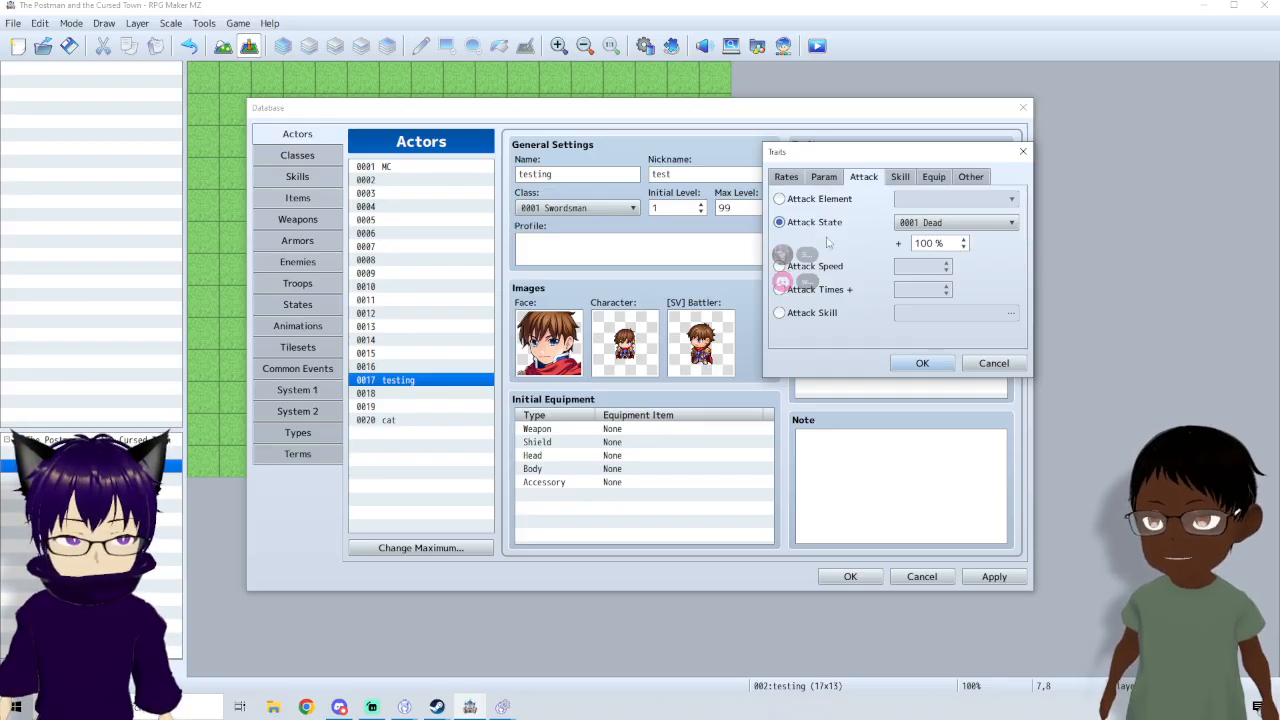
left_click(832, 200)
left_click(917, 203)
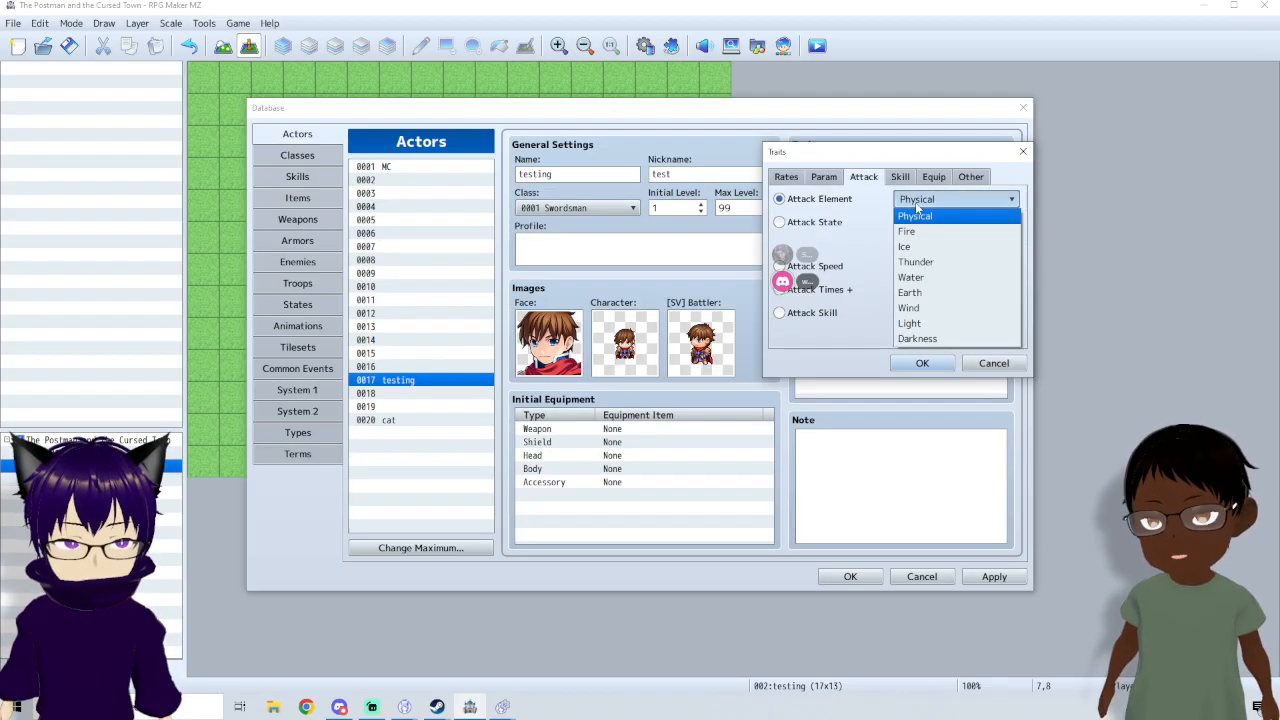
left_click(915, 215)
left_click(900, 176)
left_click(824, 223)
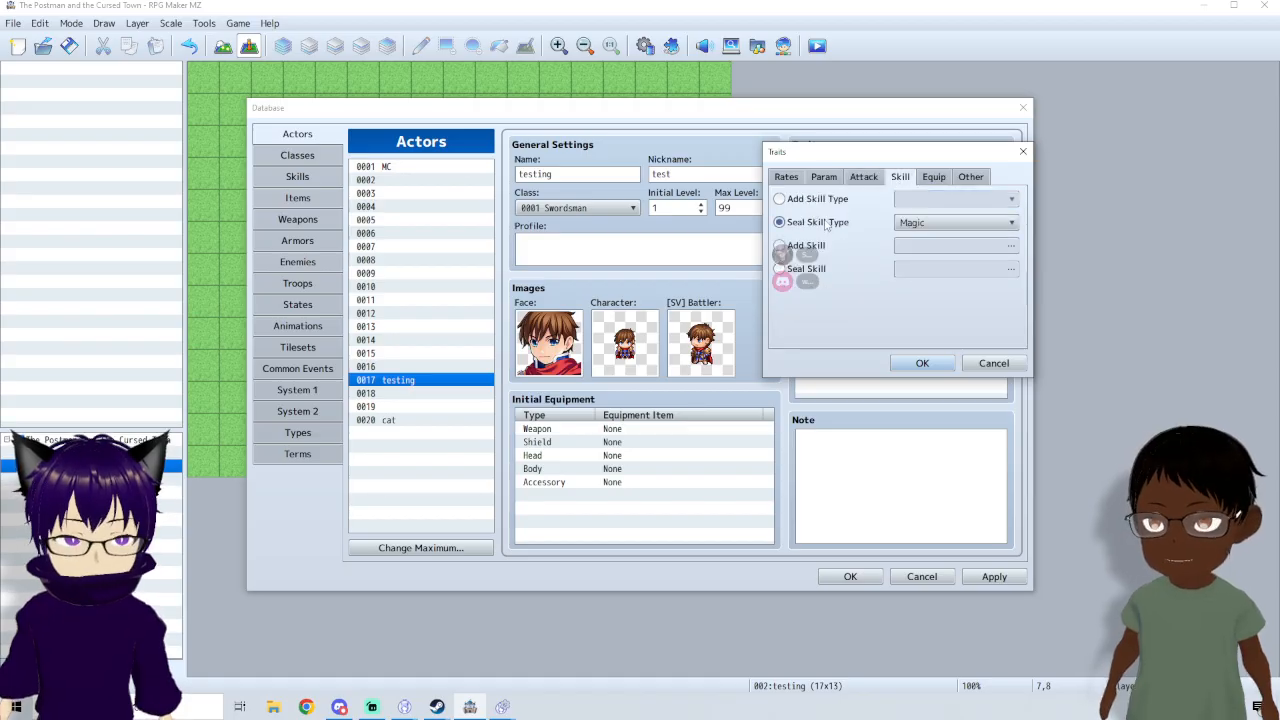
left_click(827, 200)
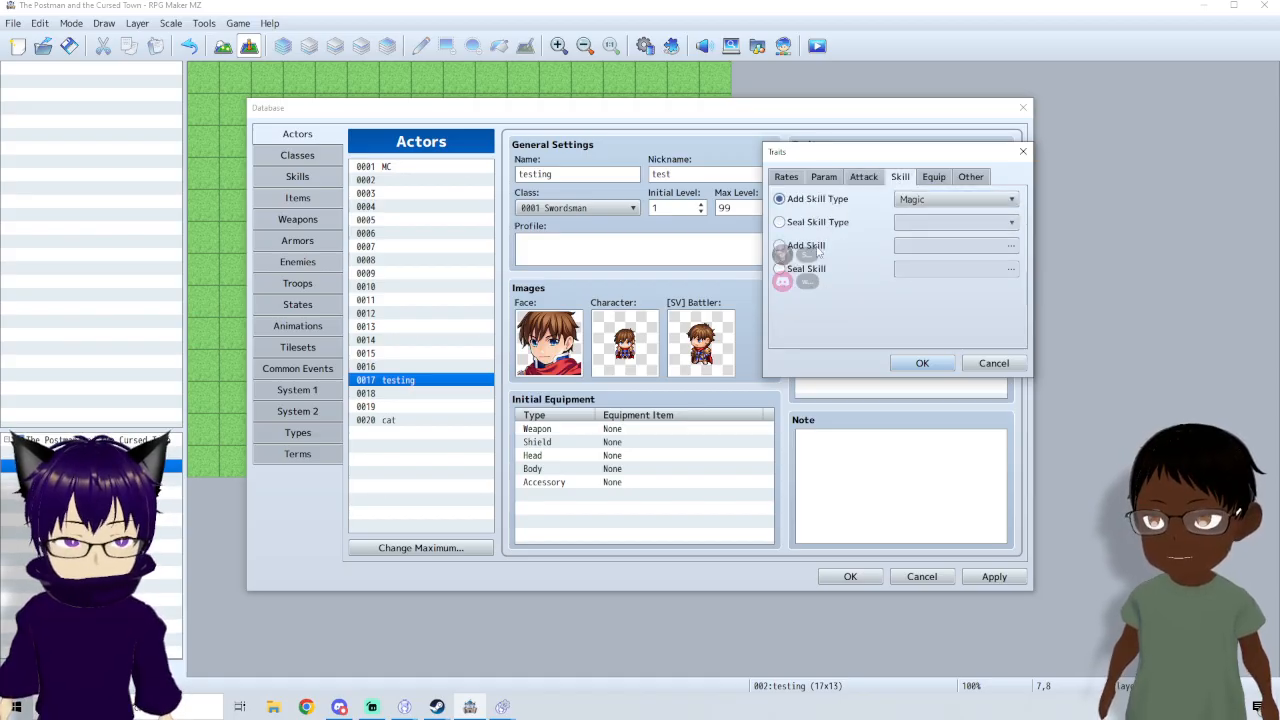
left_click(818, 248)
left_click(815, 199)
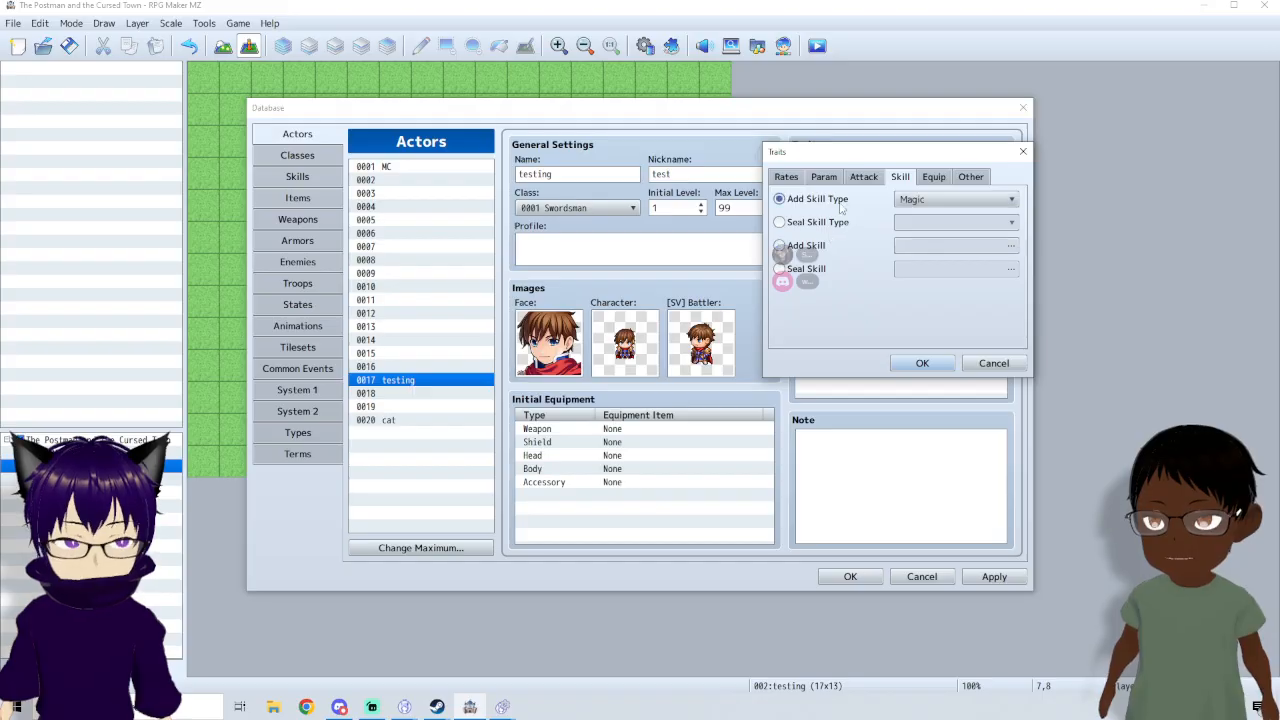
left_click(925, 200)
left_click(927, 232)
left_click(940, 364)
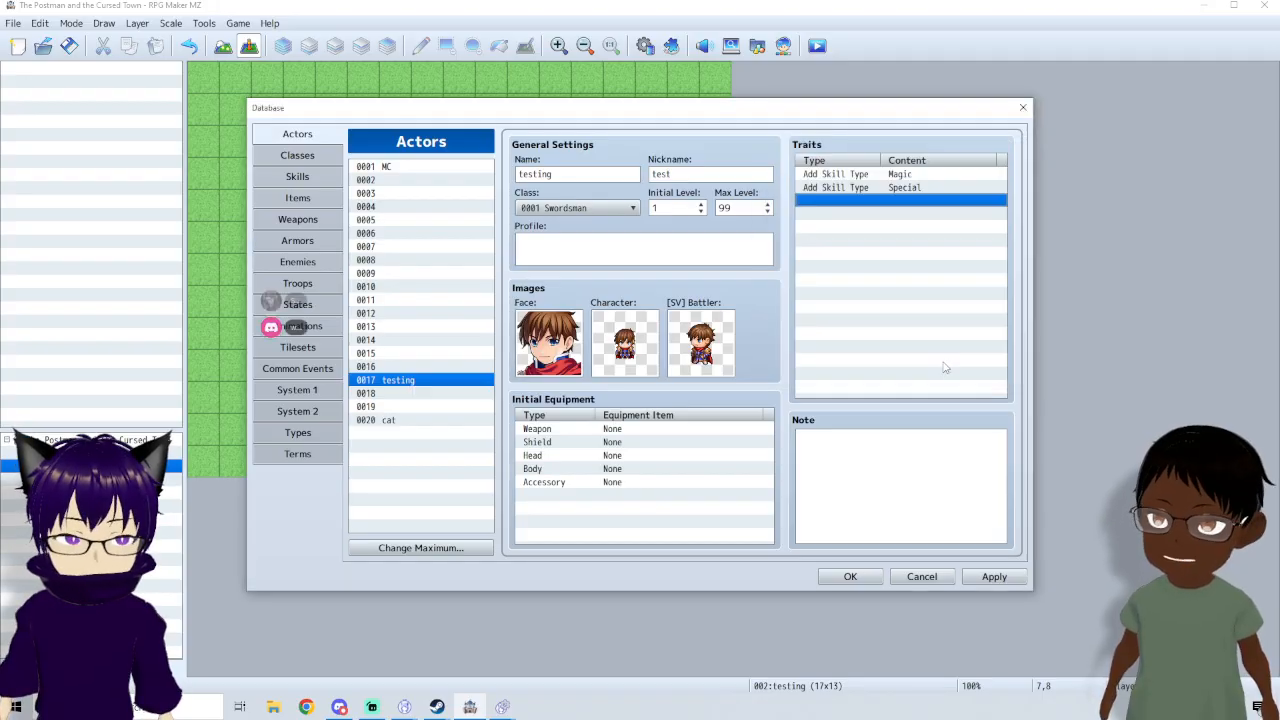
- Add an Add Skill trait for 0001 Attack to the testing actor
double_click(859, 203)
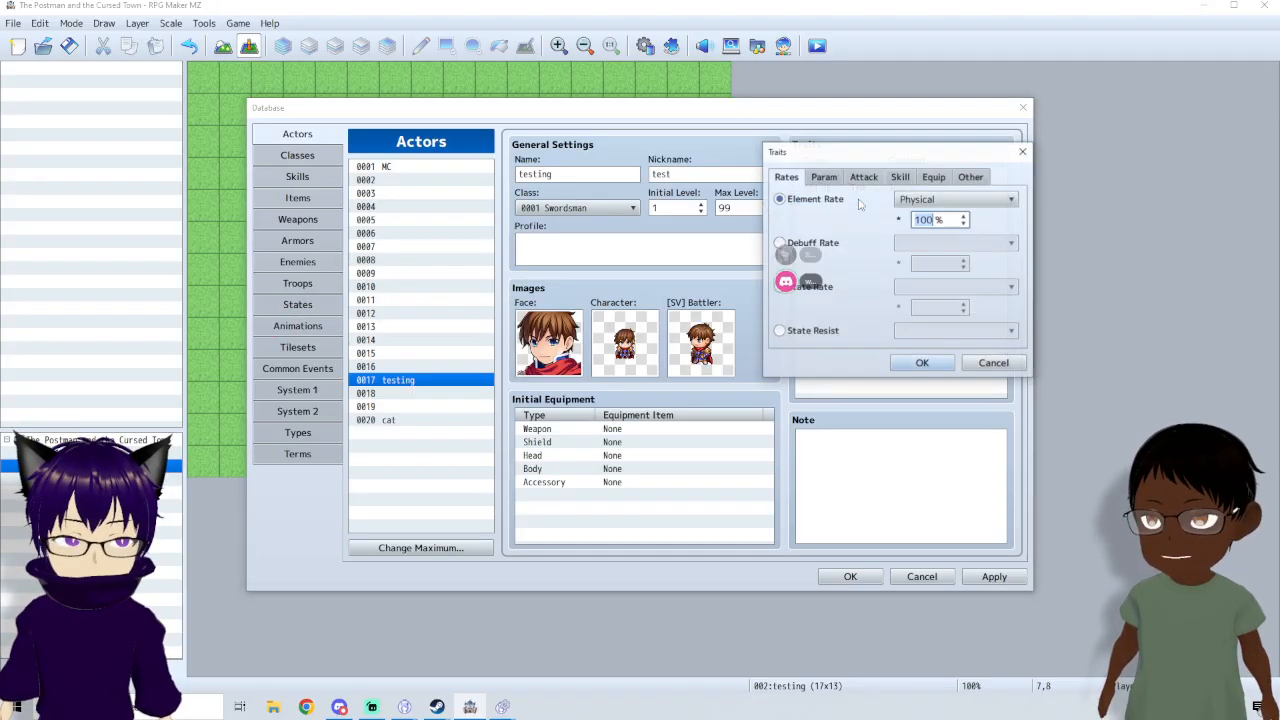
left_click(900, 177)
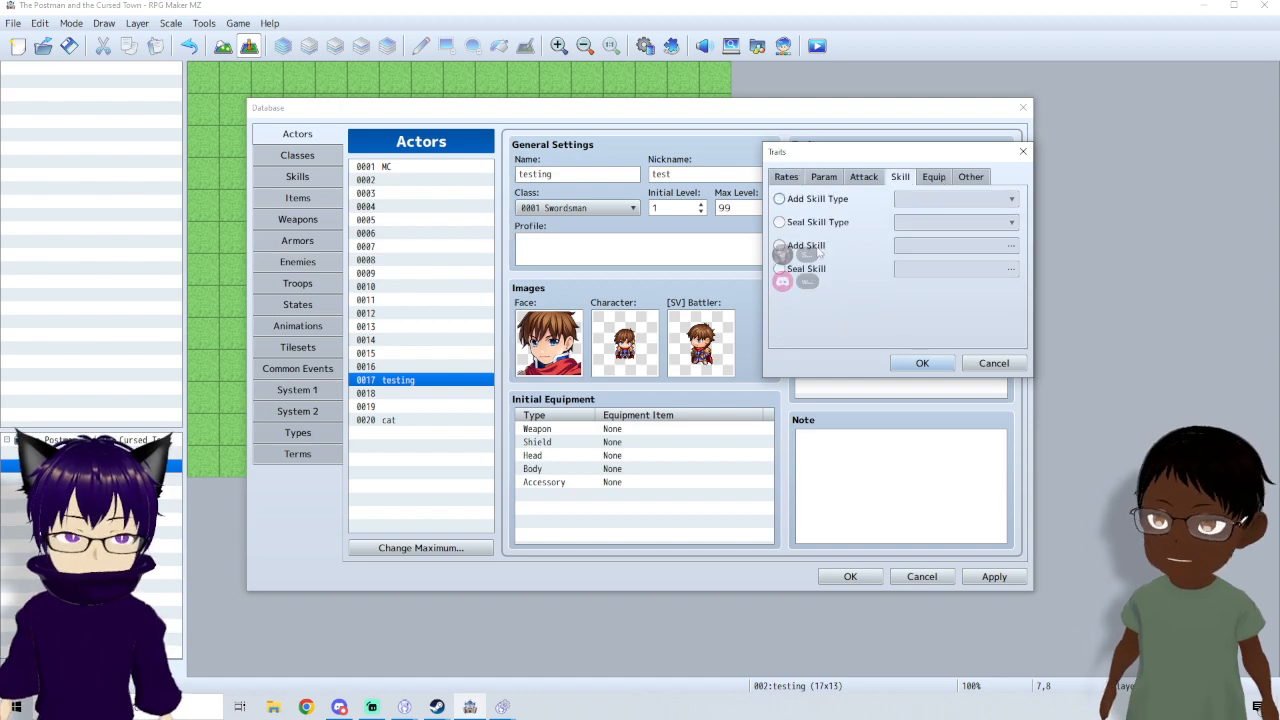
left_click(795, 245)
left_click(923, 247)
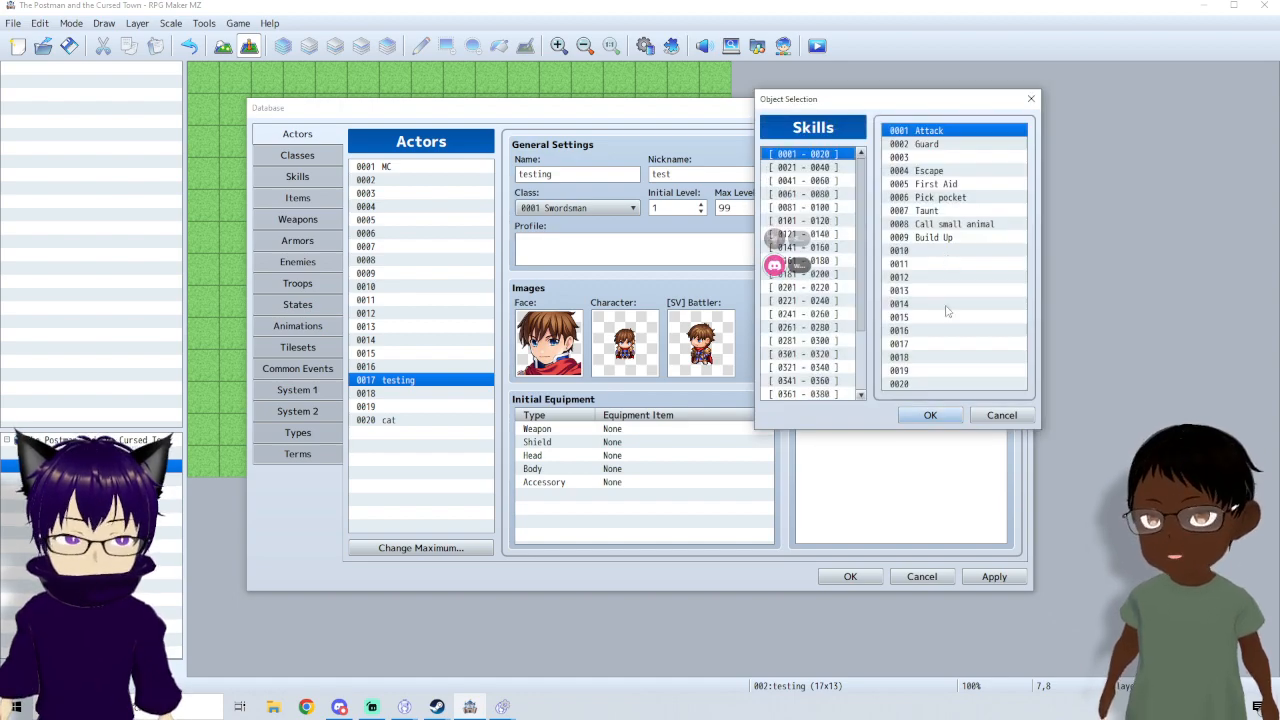
left_click(935, 420)
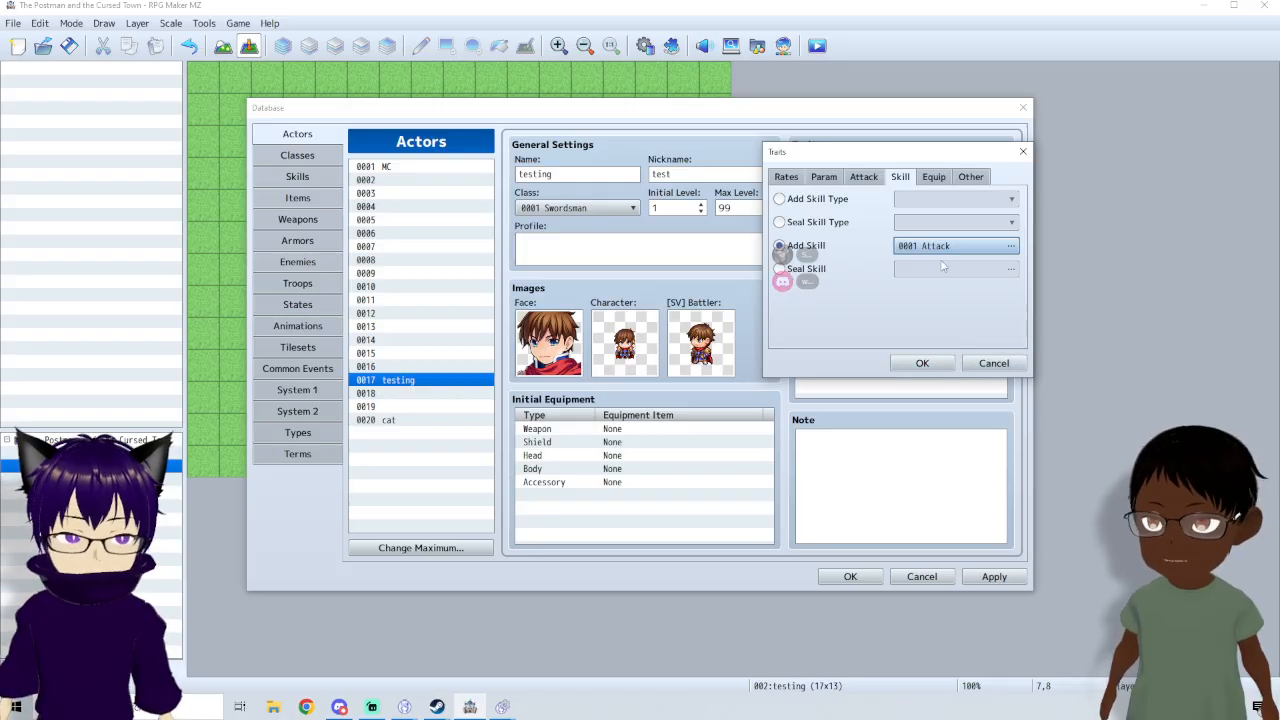
left_click(922, 363)
double_click(858, 244)
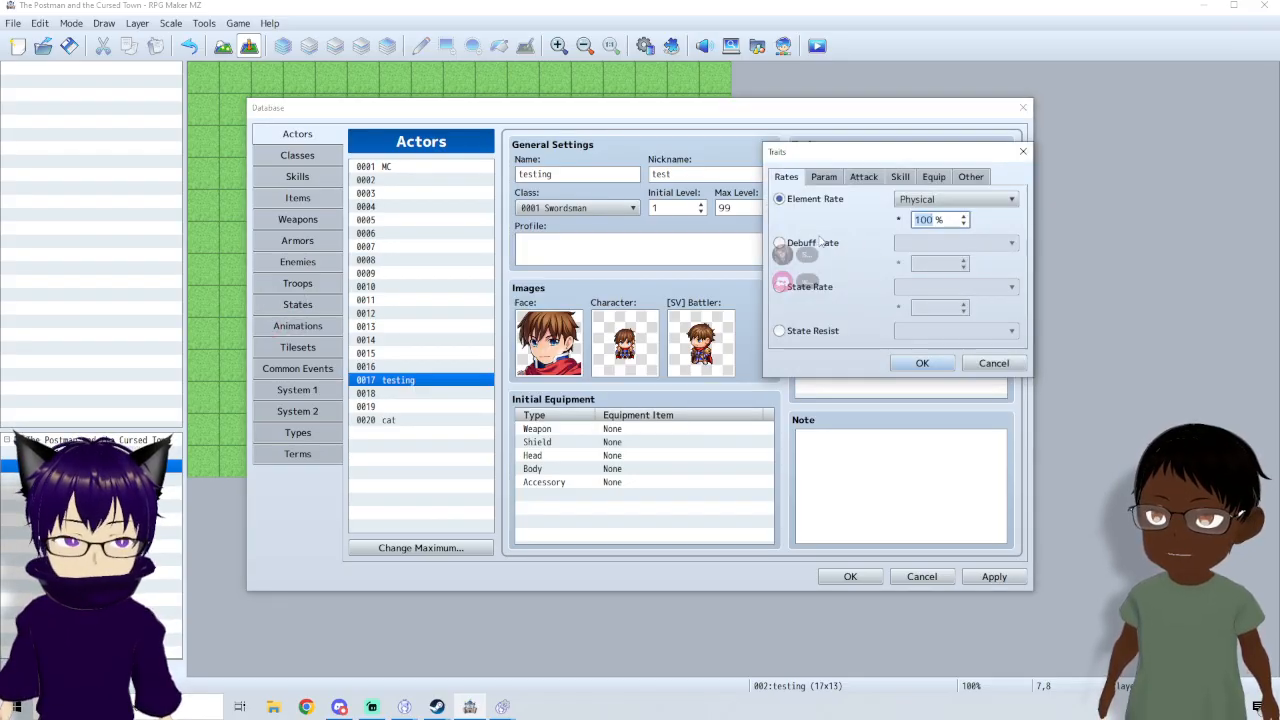
left_click(868, 180)
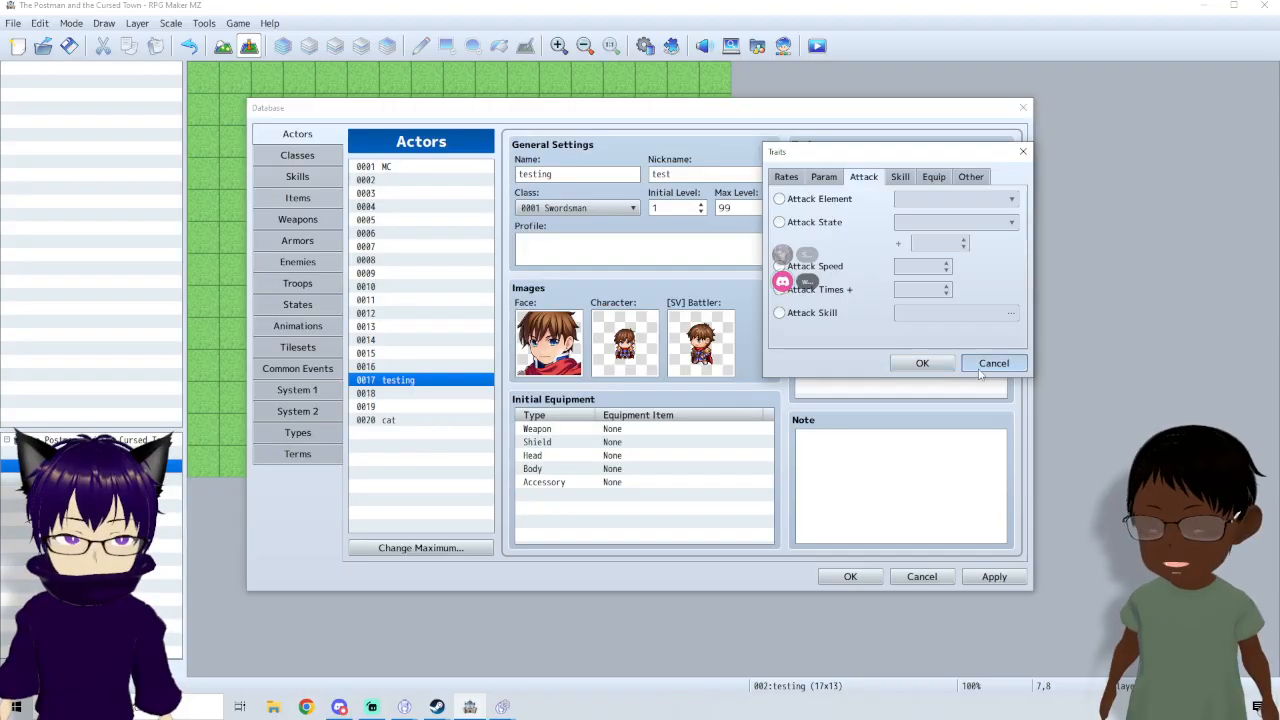
left_click(980, 368)
left_click(403, 169)
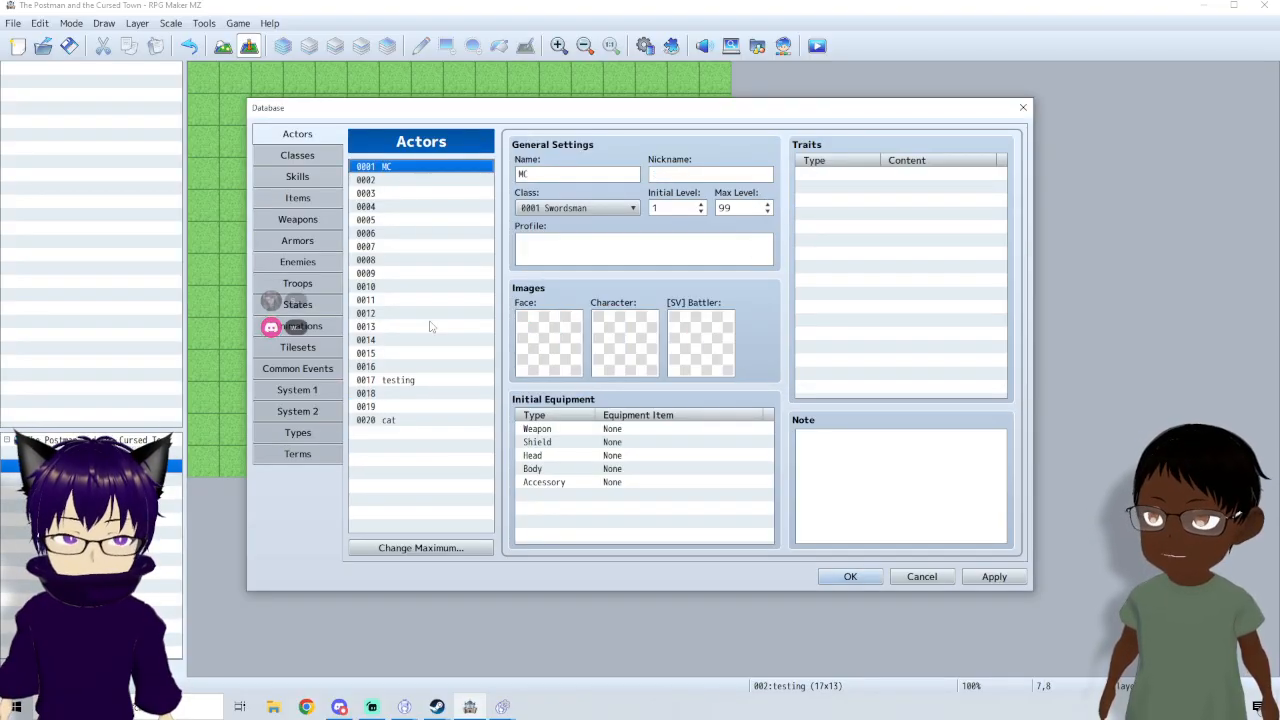
left_click(410, 381)
left_click(451, 423)
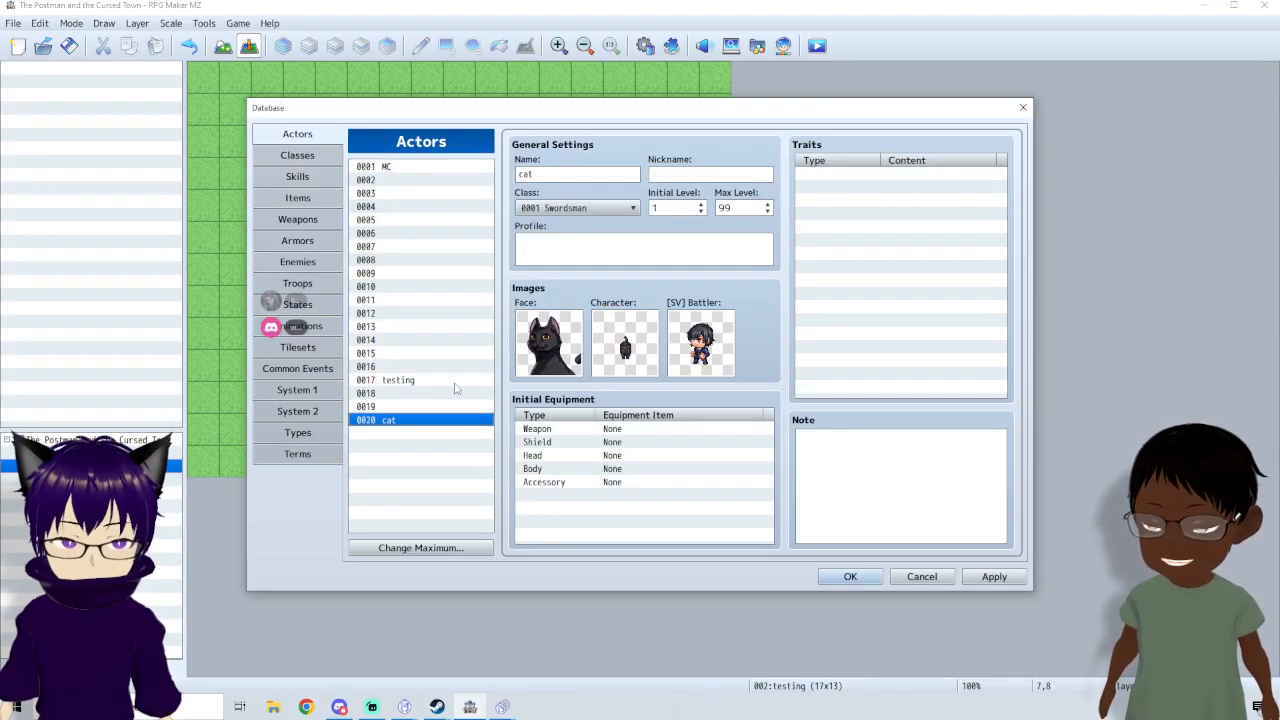
- Give the testing actor an Add Skill trait set to 0002 Guard
left_click(453, 383)
double_click(816, 226)
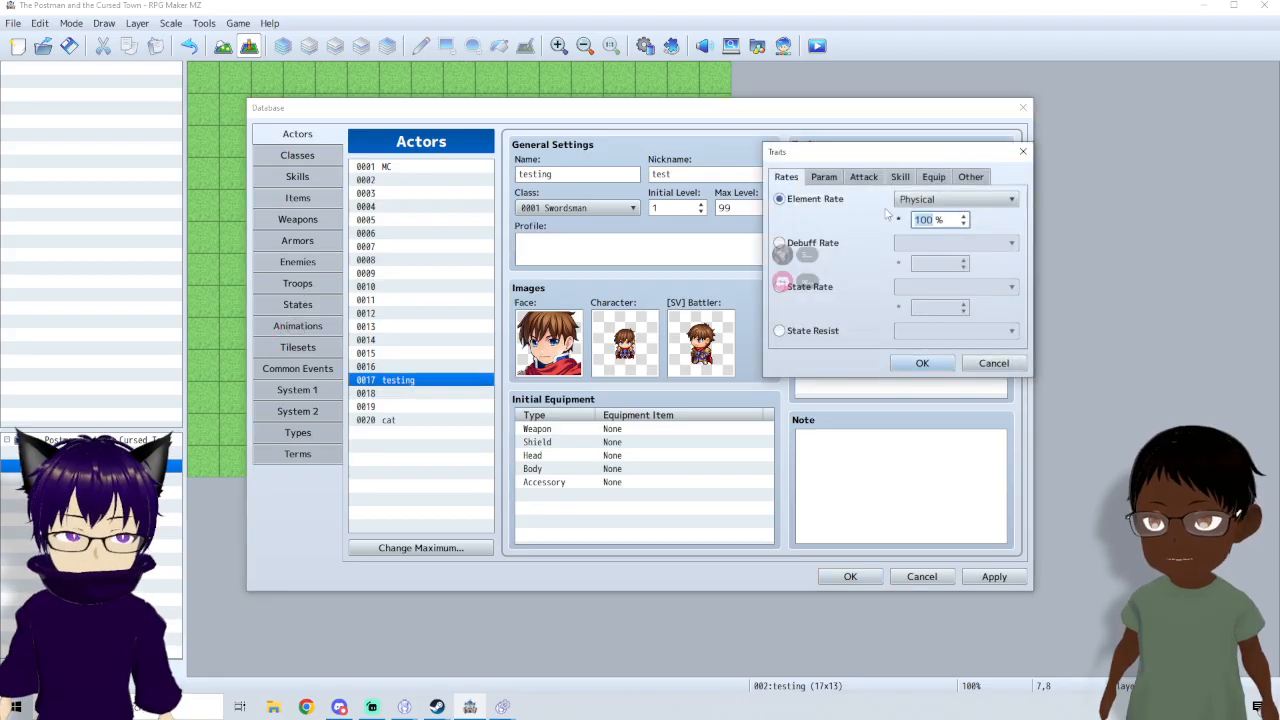
left_click(896, 177)
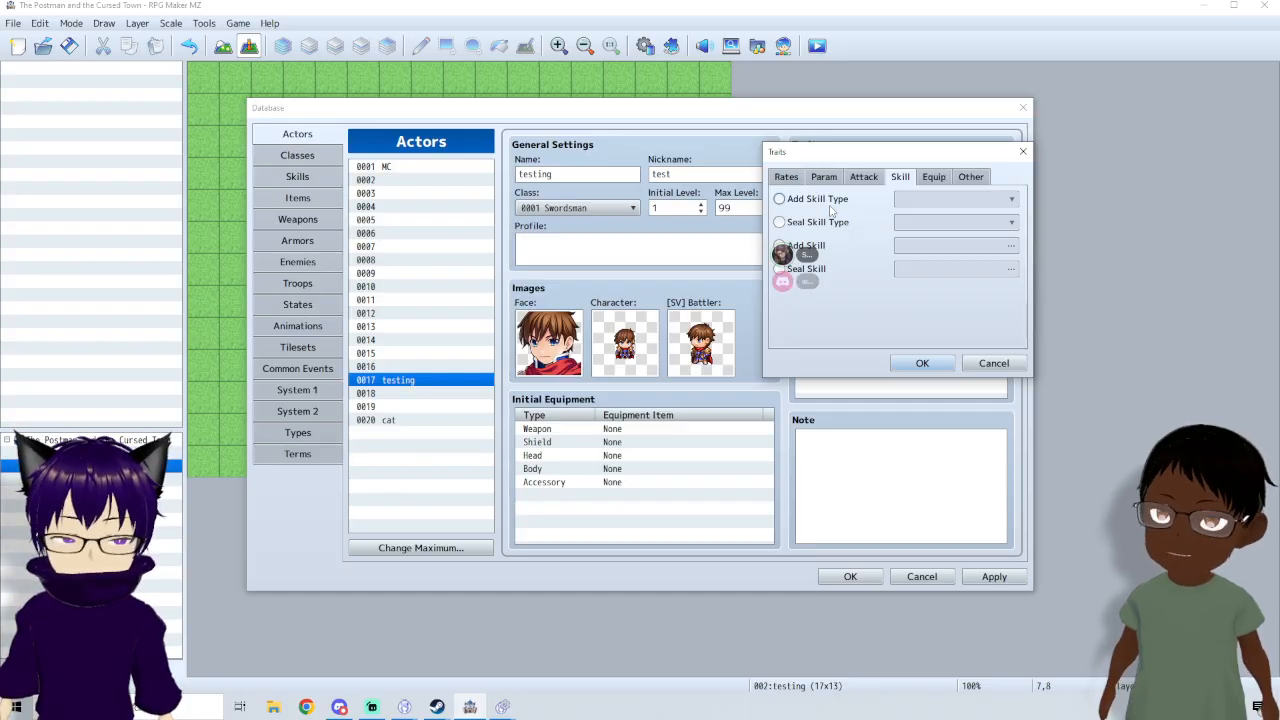
left_click(805, 246)
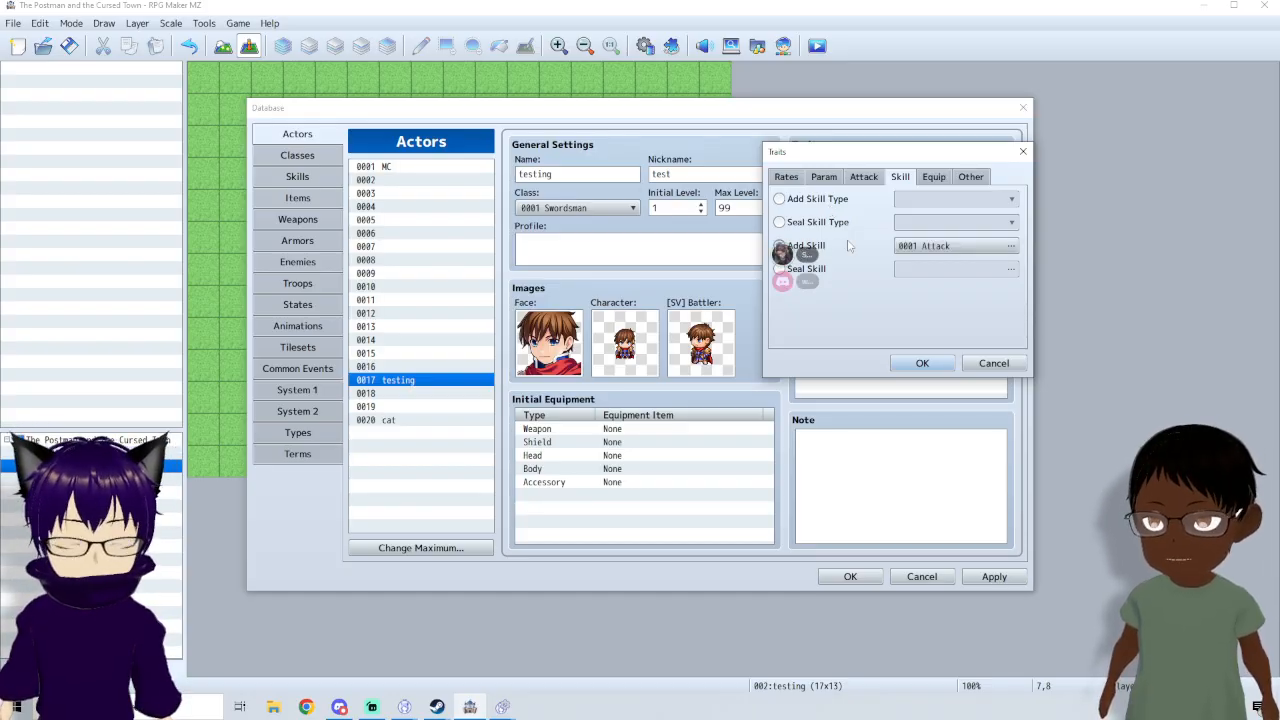
left_click(951, 250)
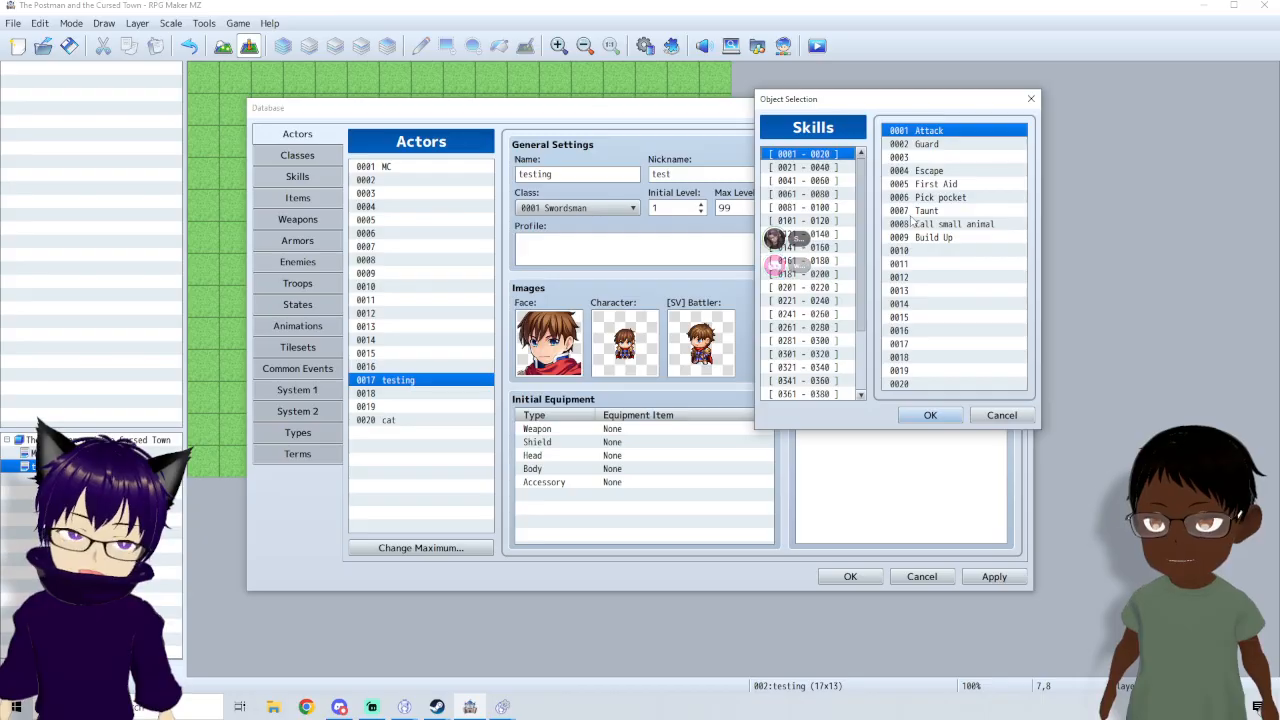
double_click(927, 145)
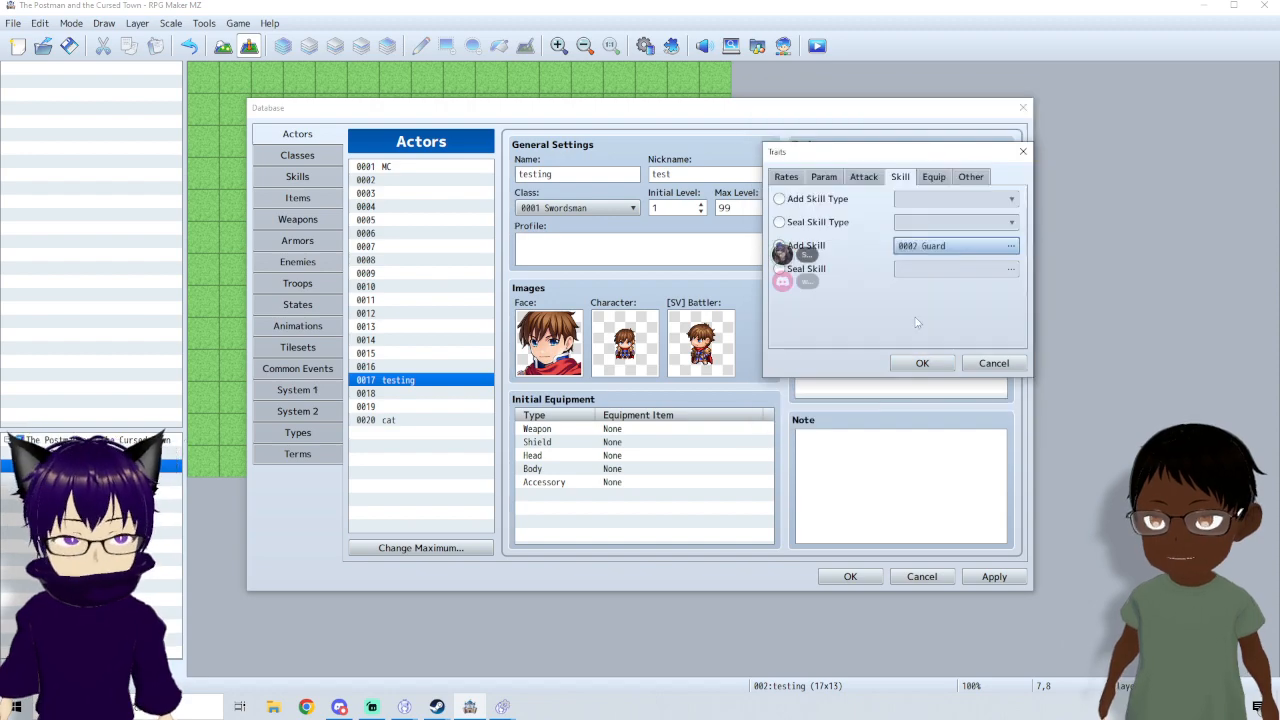
left_click(922, 363)
- Check the Swordsman class's learnable skills and add an Add Skill trait for 0004 Escape to the testing actor
left_click(322, 157)
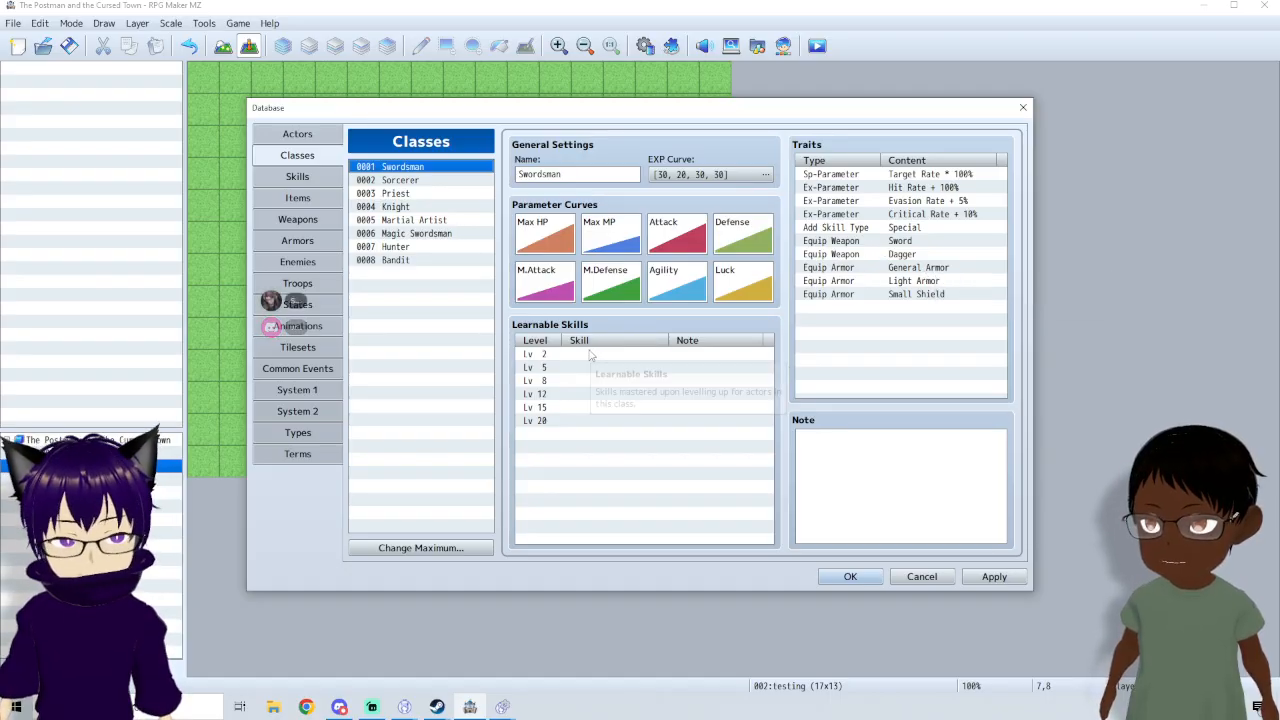
left_click(290, 134)
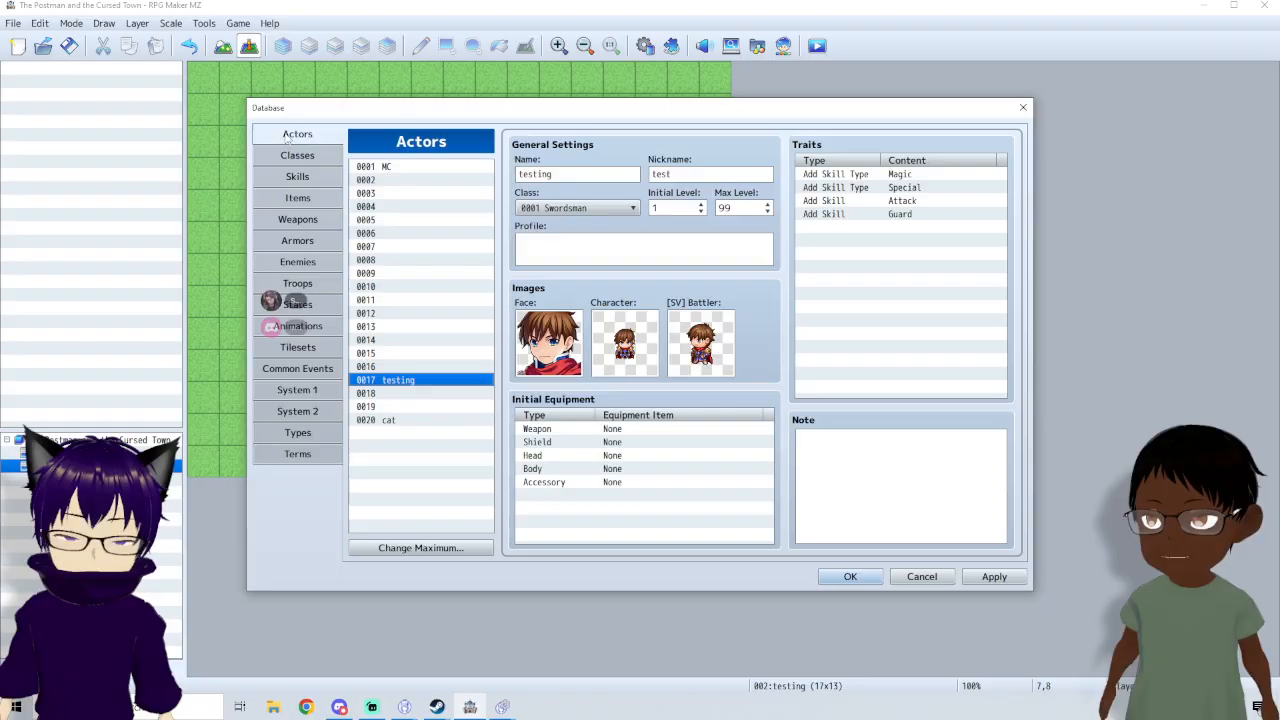
double_click(891, 230)
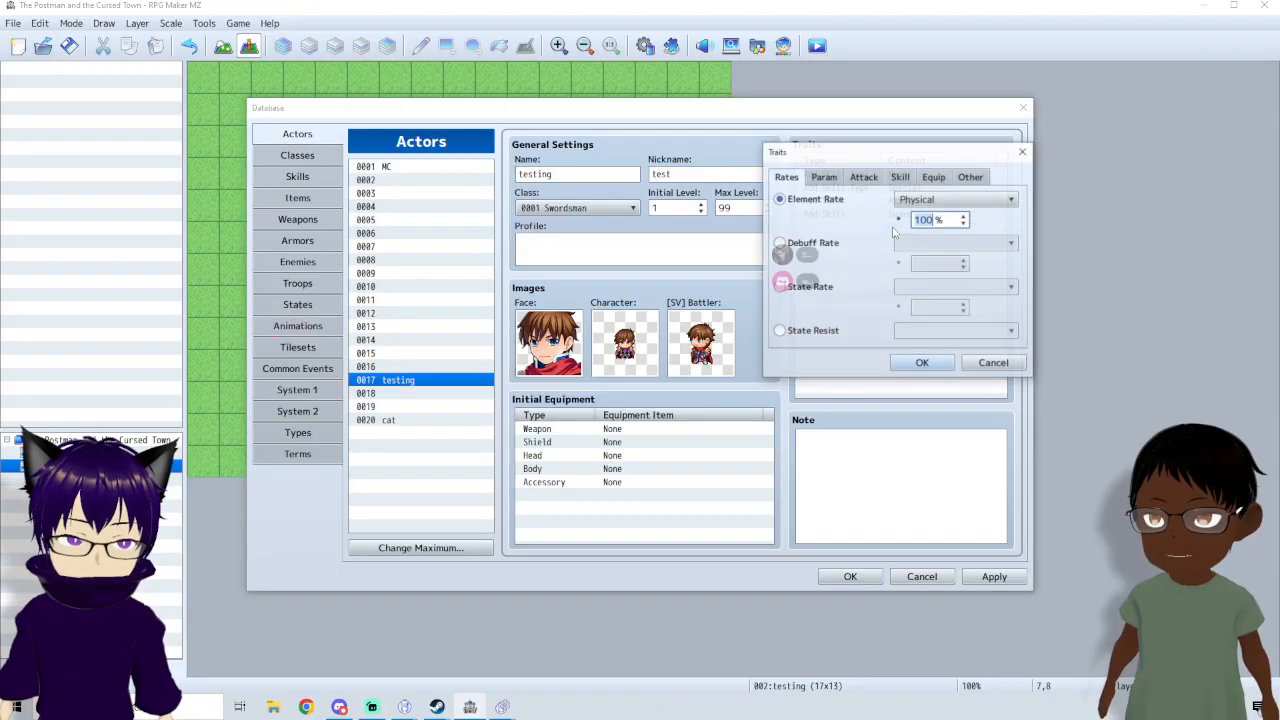
left_click(900, 177)
left_click(779, 246)
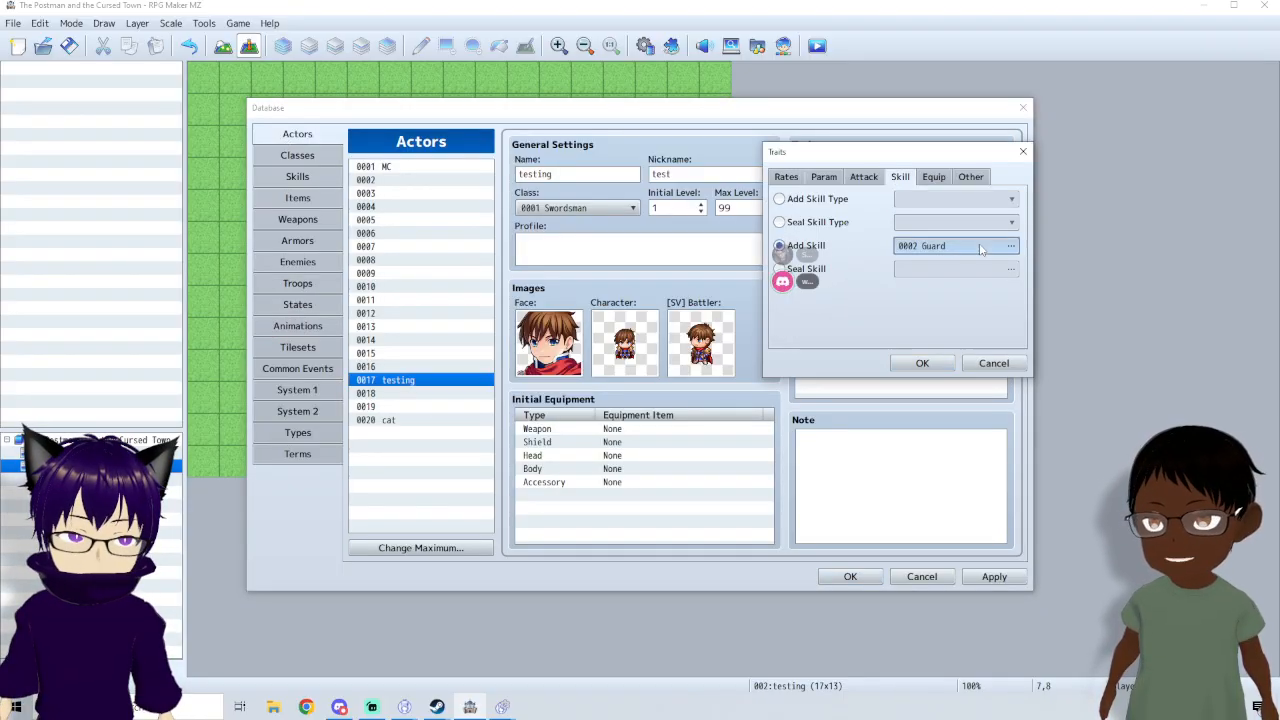
left_click(960, 246)
double_click(940, 171)
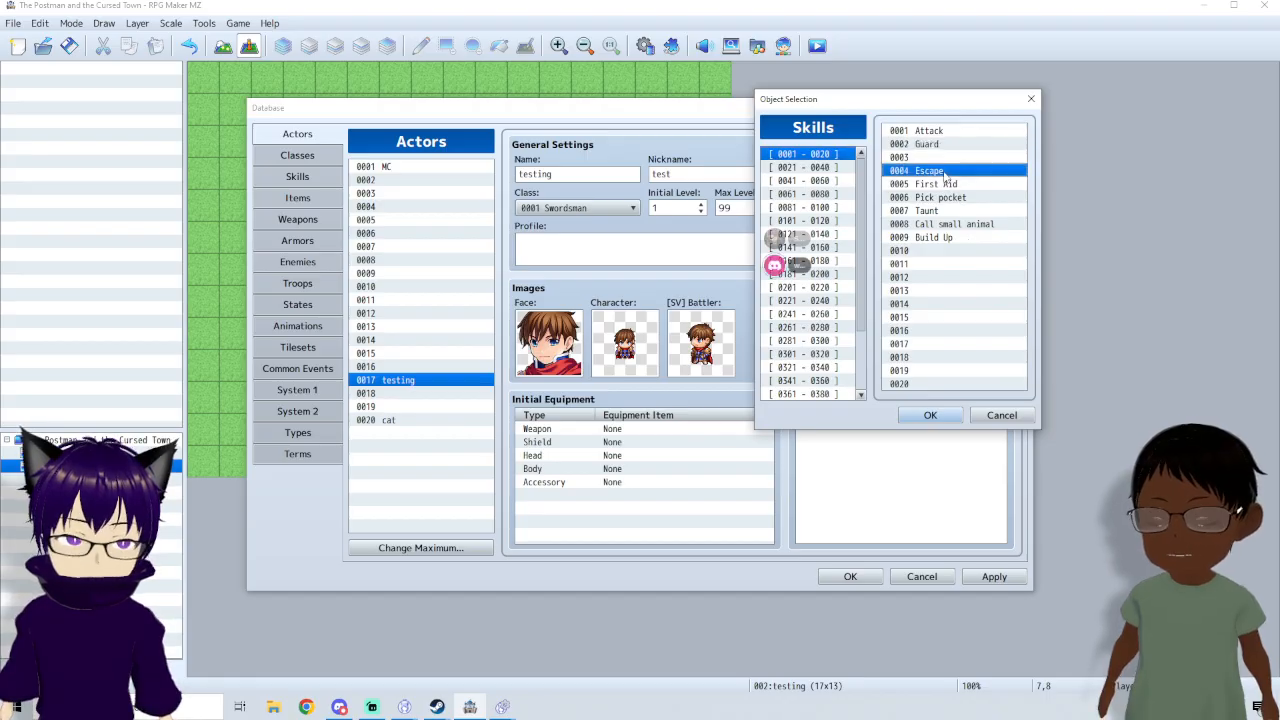
left_click(922, 363)
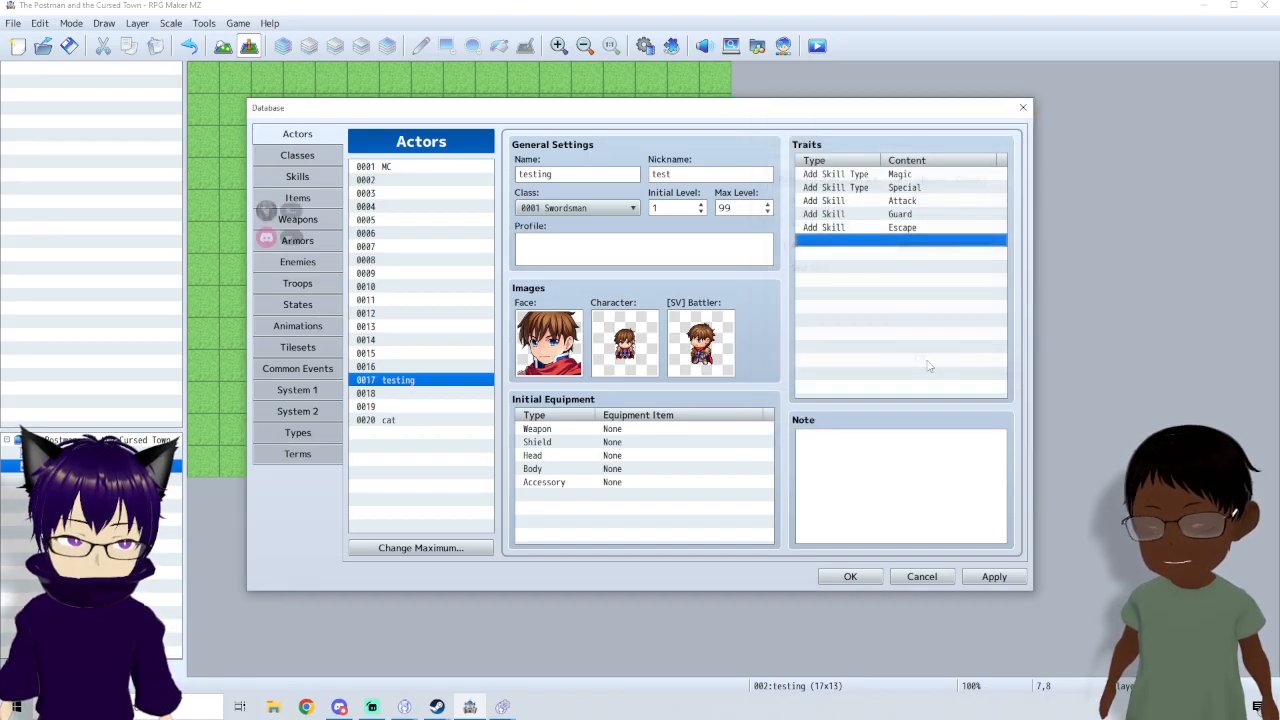
- Add an Add Skill trait for 0005 First Aid to the testing actor
double_click(887, 246)
left_click(862, 178)
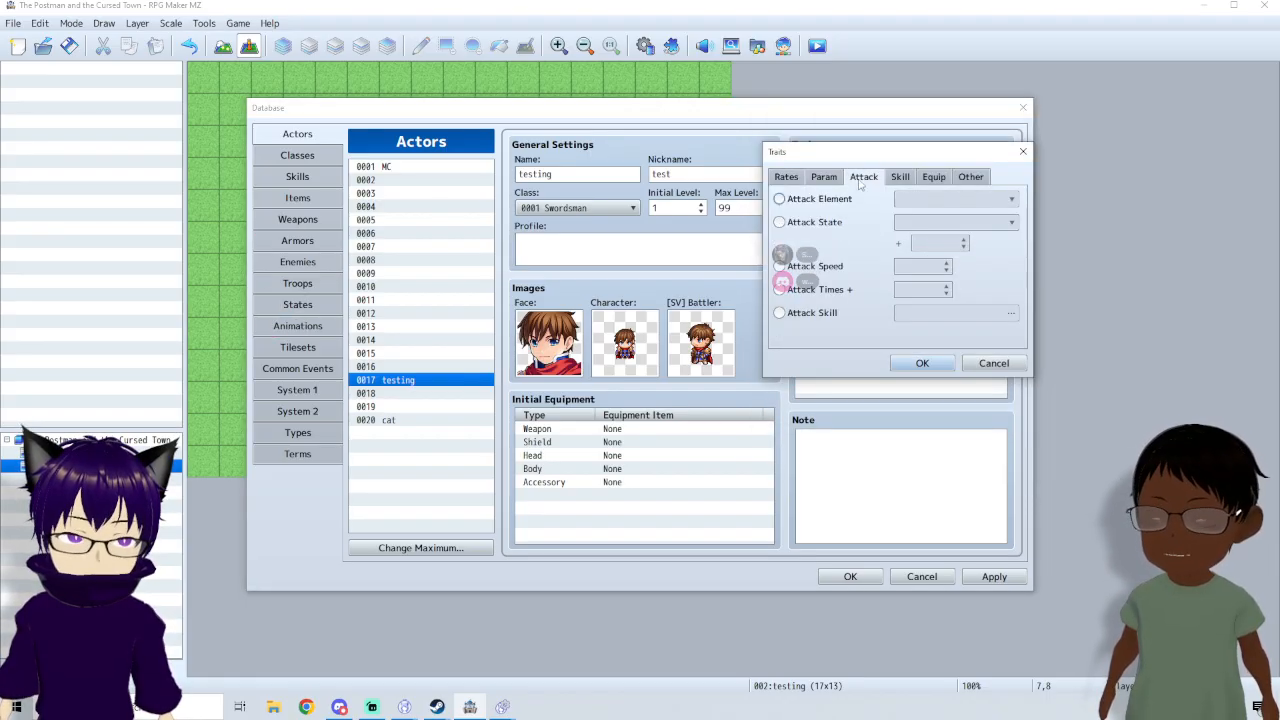
left_click(889, 183)
left_click(829, 241)
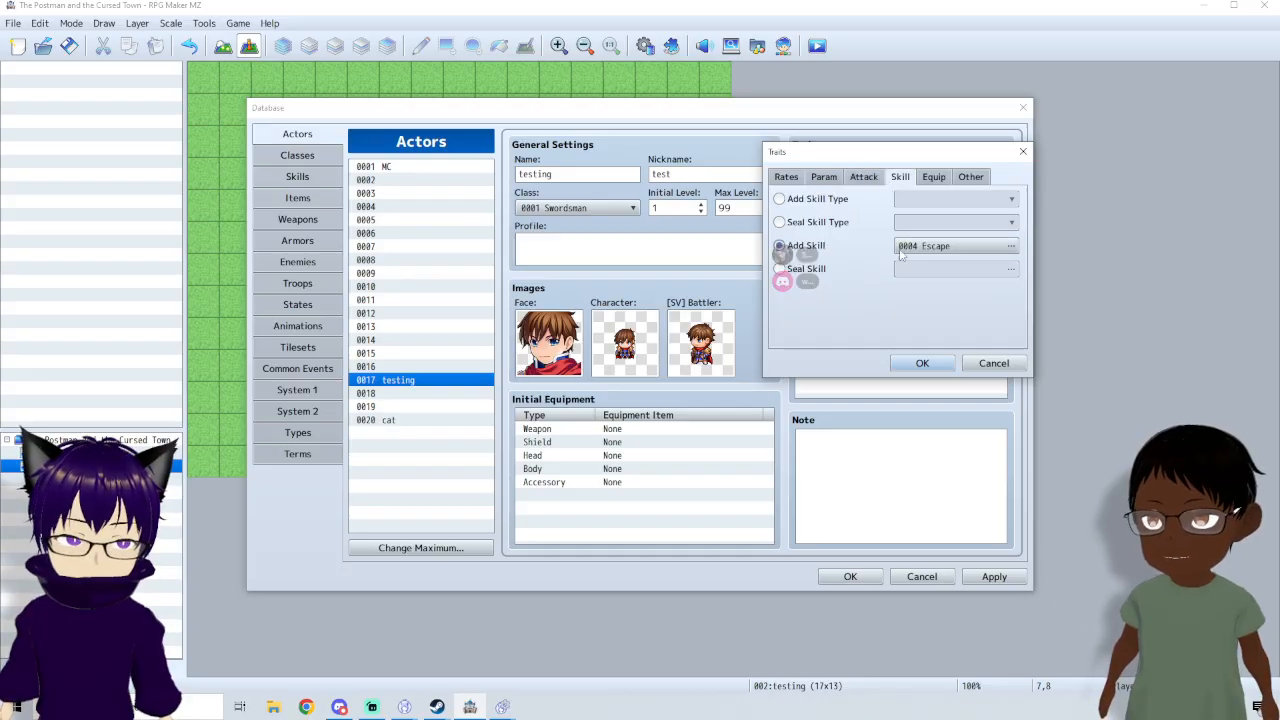
left_click(925, 250)
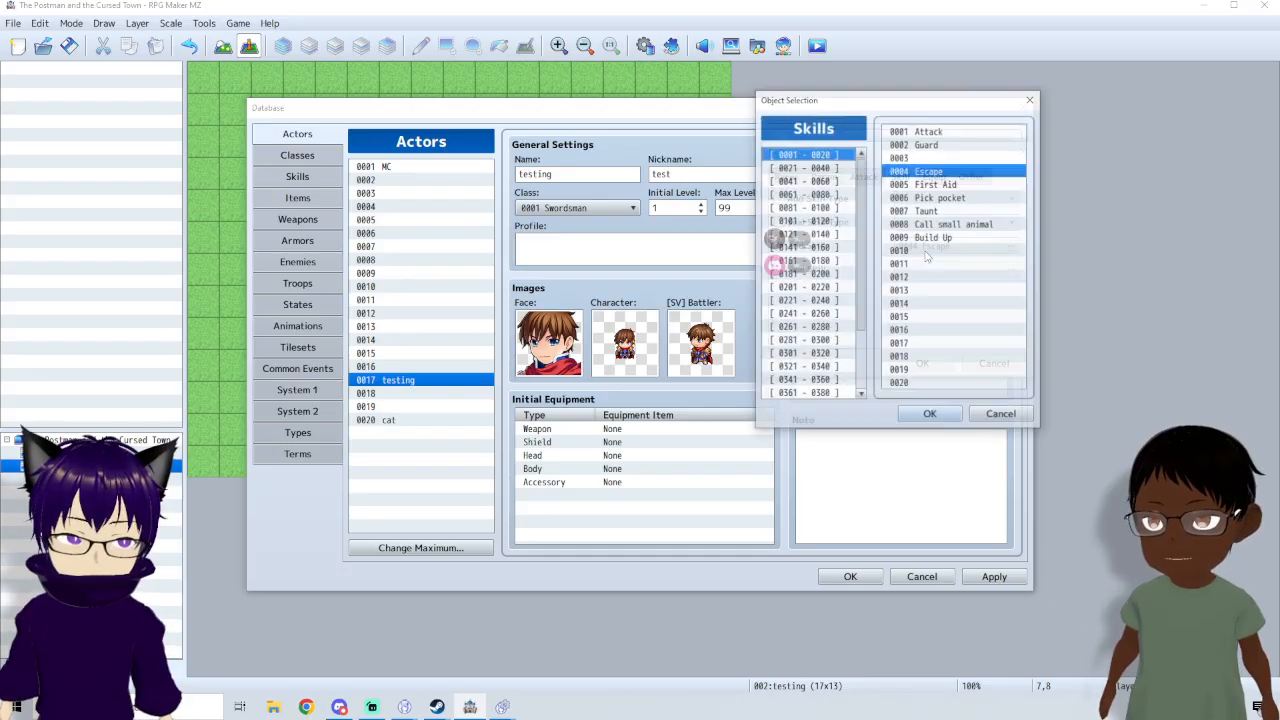
double_click(940, 185)
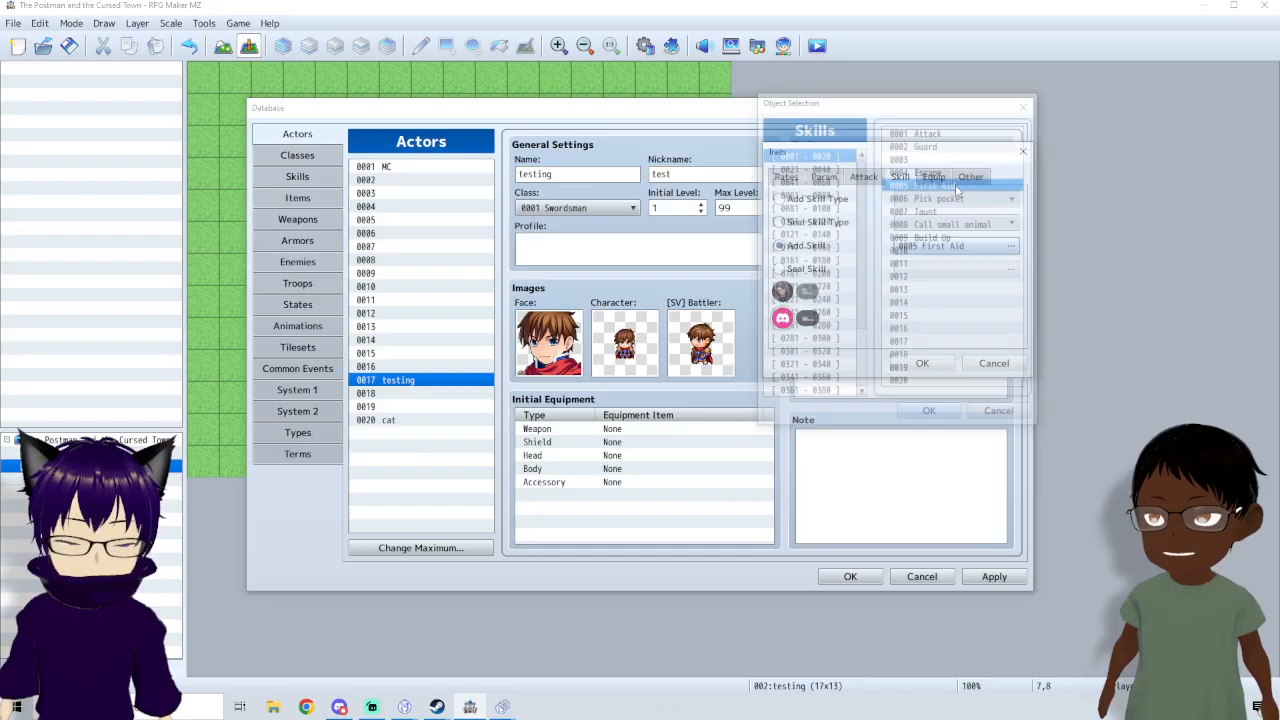
left_click(930, 367)
- Add an Add Skill trait for 0006 Pick pocket to the testing actor
double_click(856, 255)
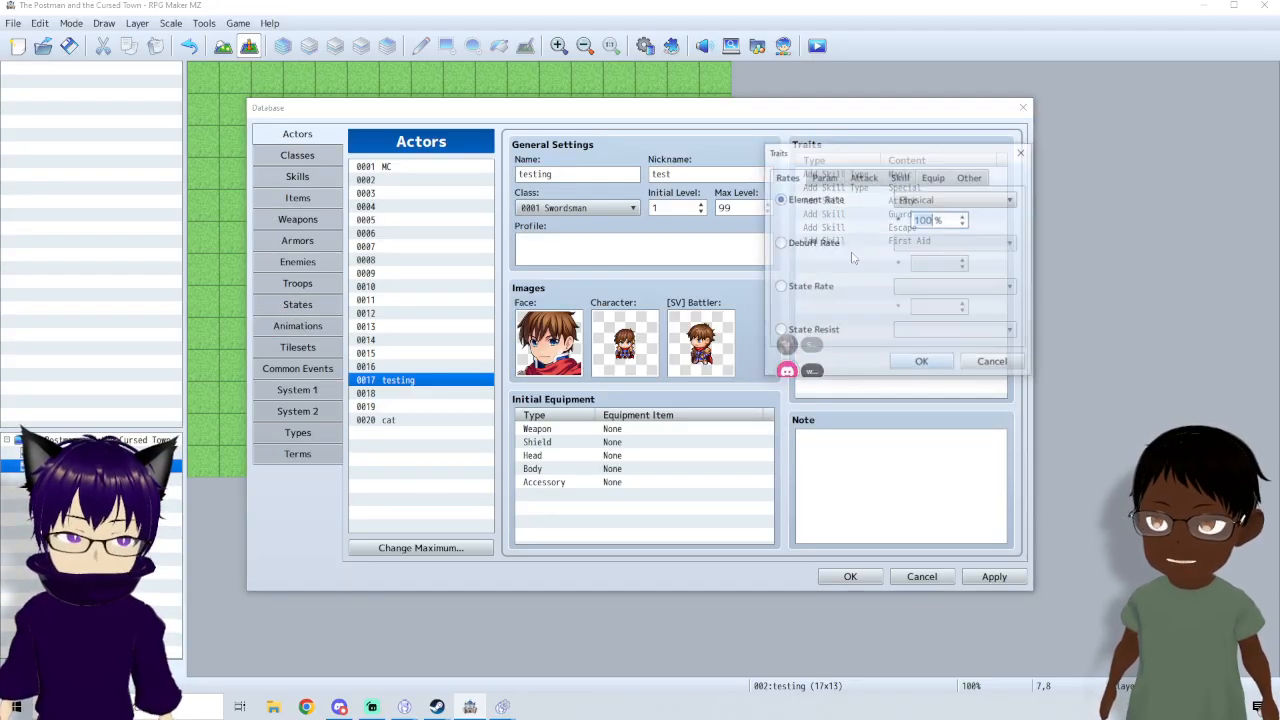
left_click(901, 177)
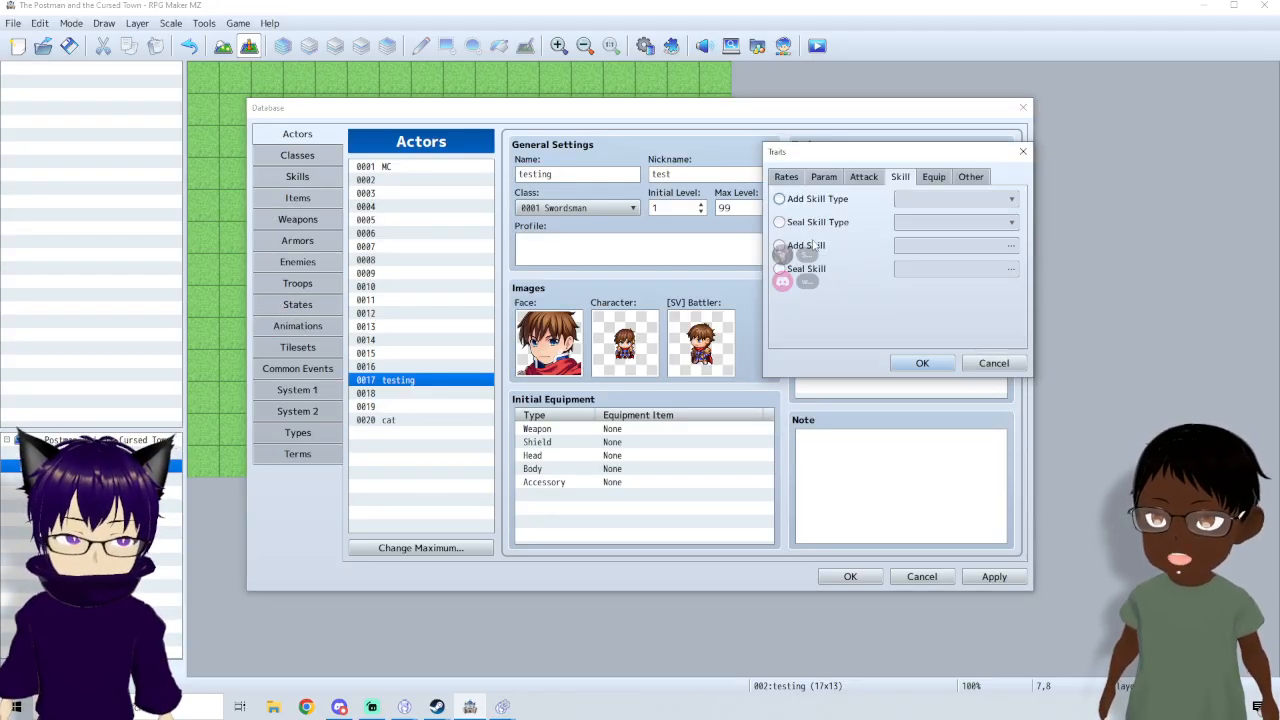
left_click(779, 245)
left_click(938, 250)
double_click(940, 210)
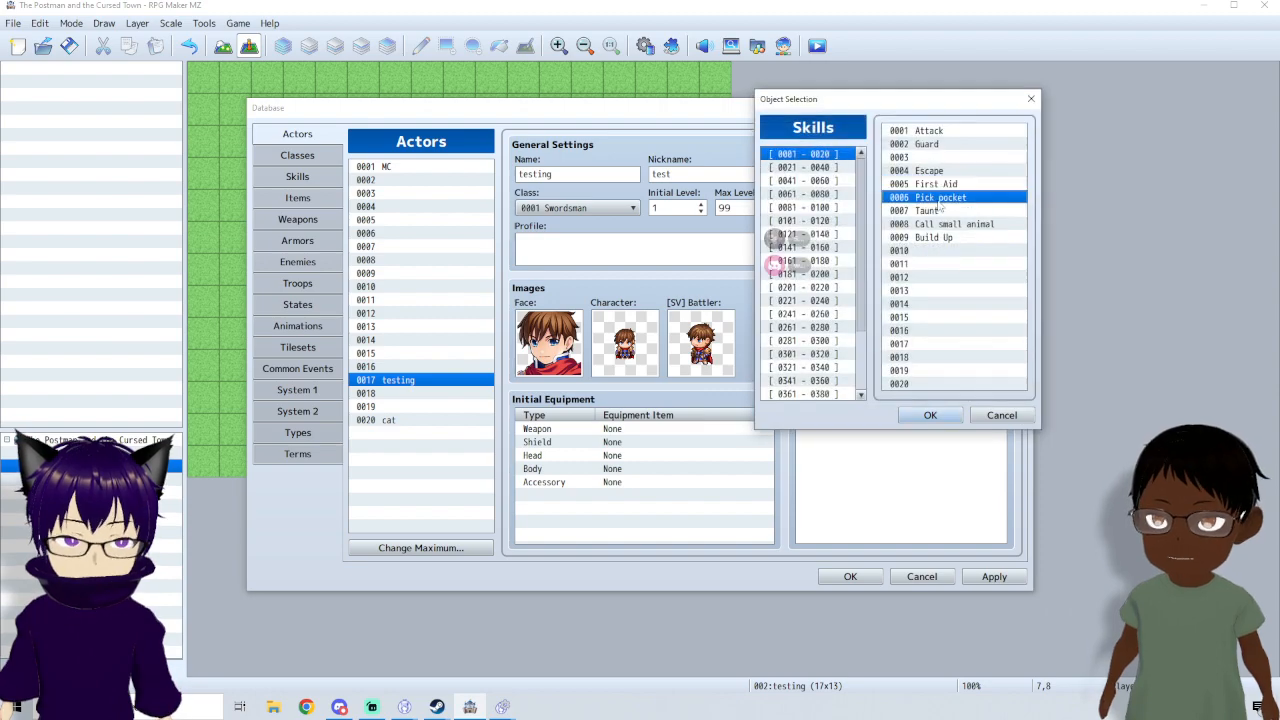
left_click(935, 366)
- Add an Add Skill trait for 0007 Taunt to the testing actor
double_click(880, 270)
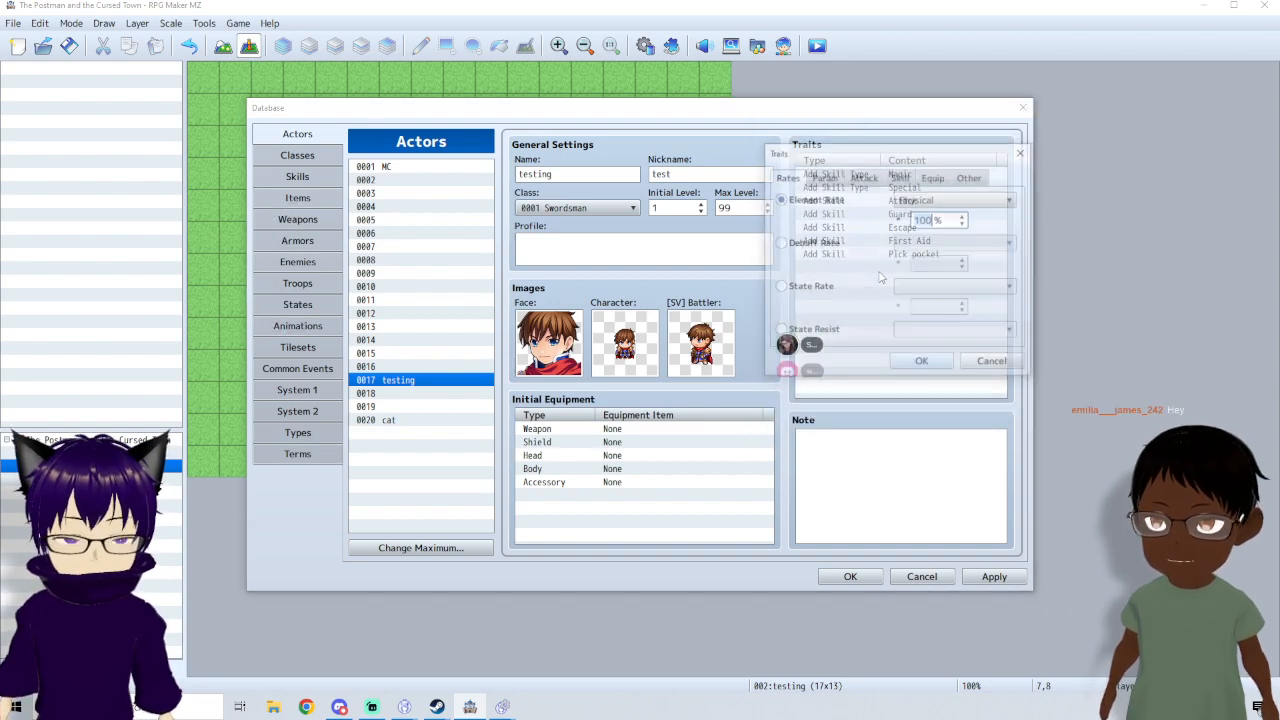
left_click(901, 177)
left_click(822, 247)
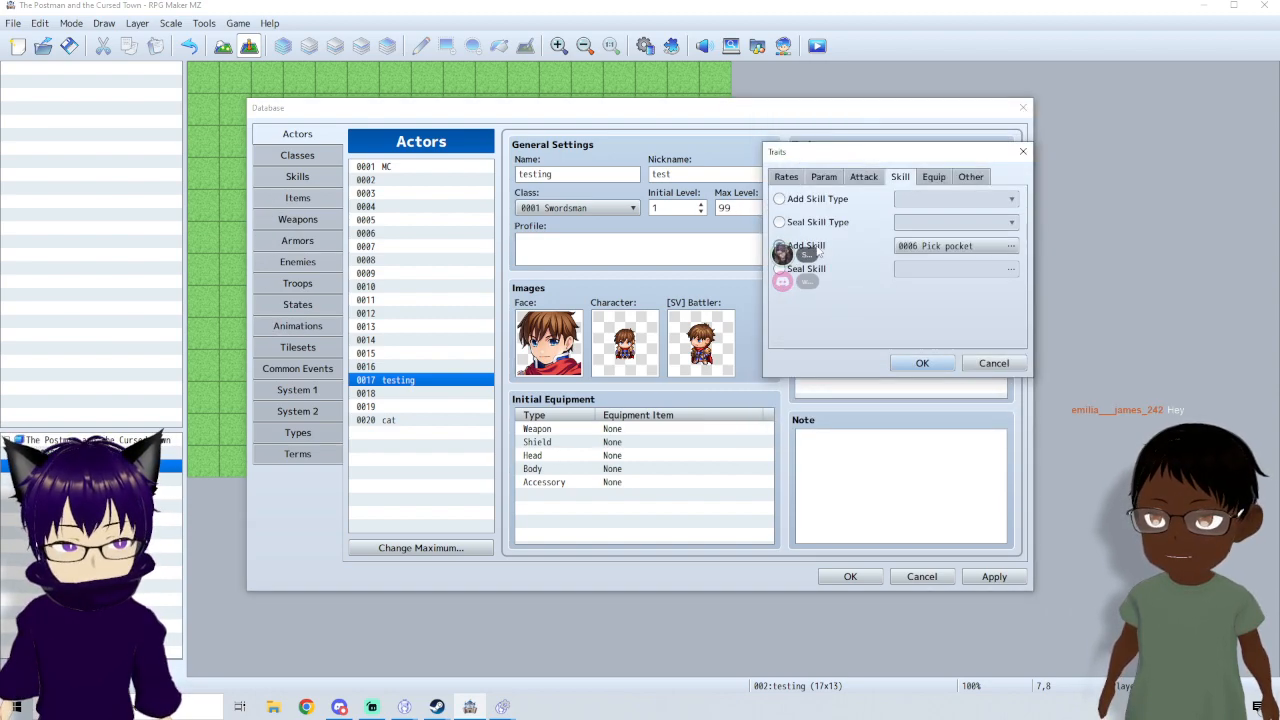
left_click(940, 246)
left_click(930, 211)
double_click(937, 212)
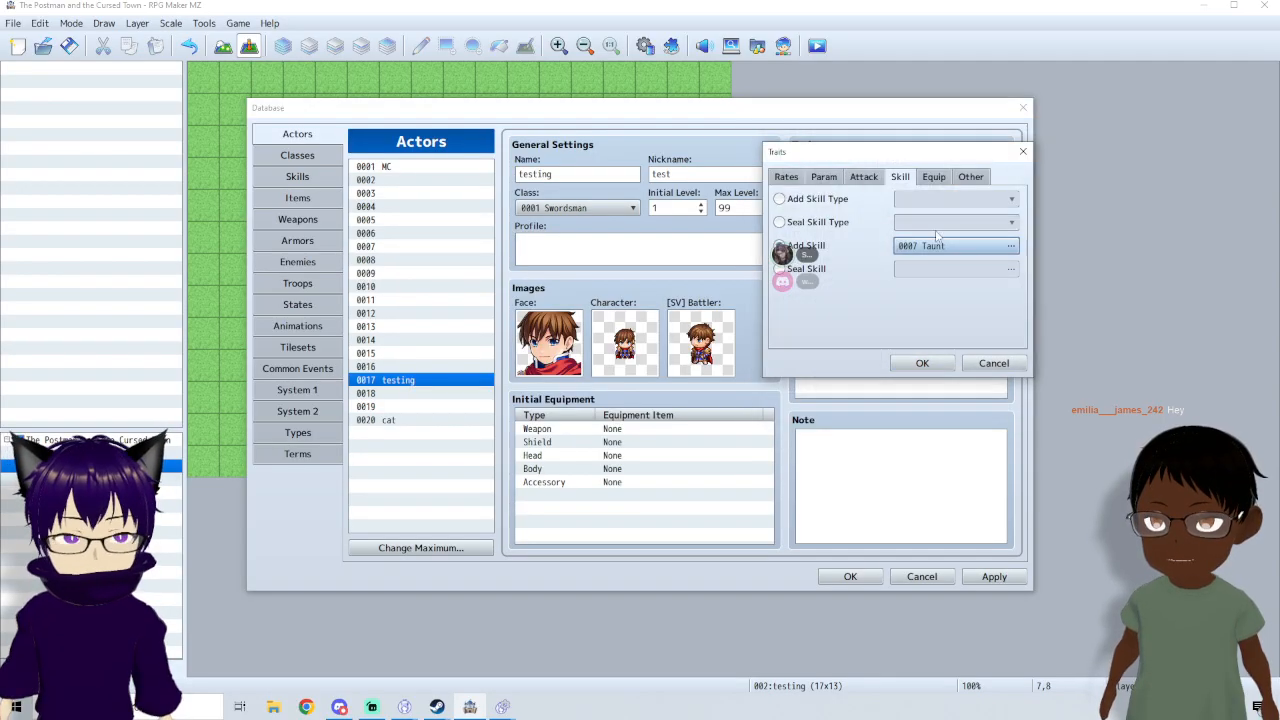
left_click(936, 366)
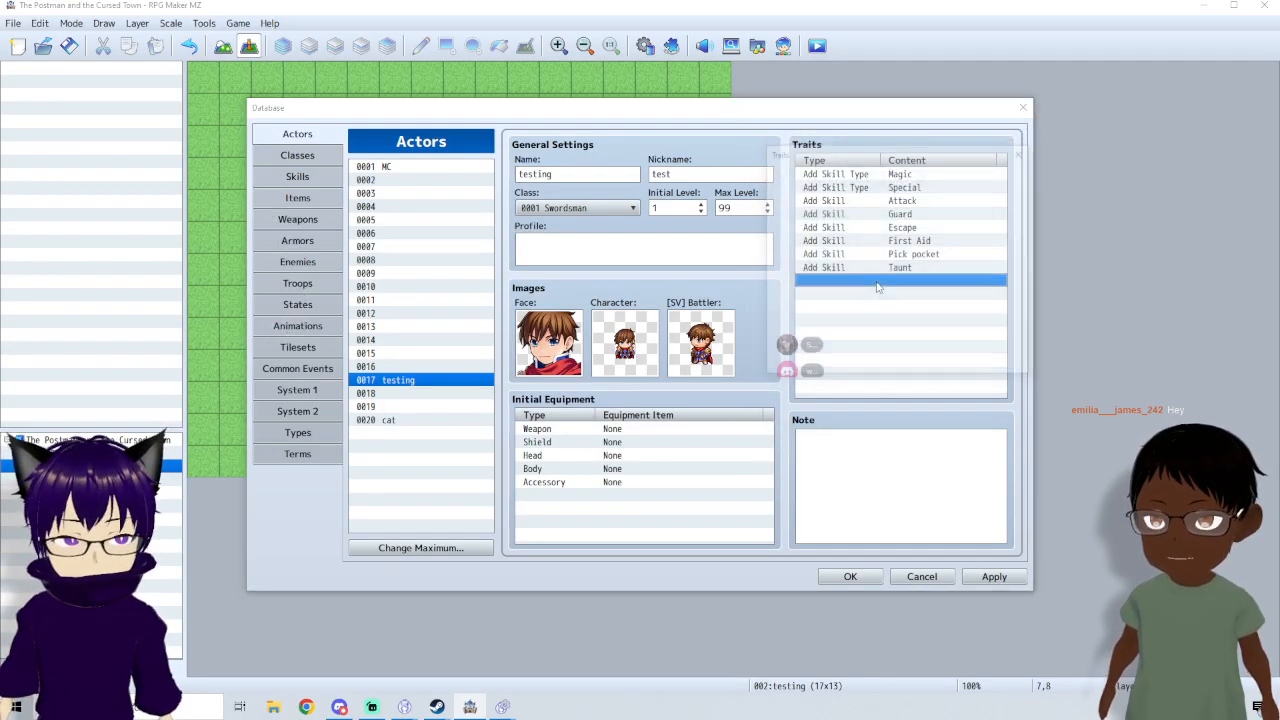
- Add an Add Skill trait for 0008 Call small animal to the testing actor
double_click(880, 296)
left_click(901, 177)
left_click(780, 245)
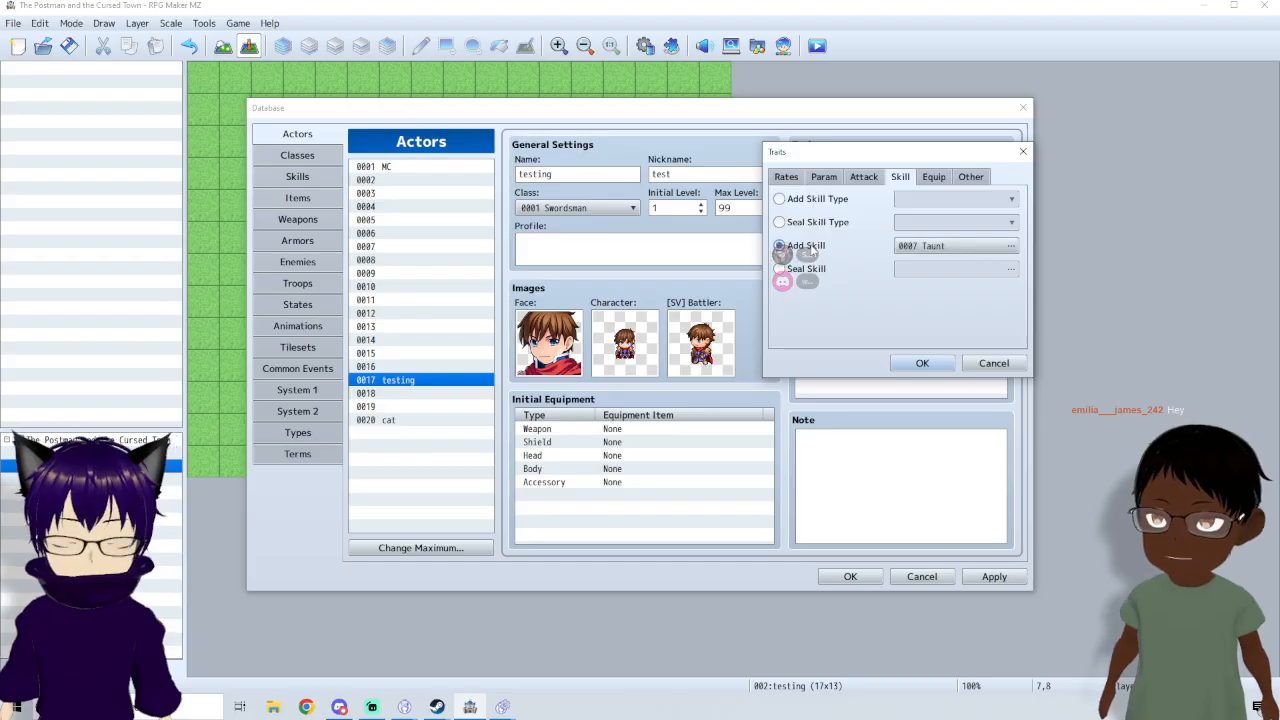
left_click(950, 246)
left_click(945, 224)
double_click(945, 224)
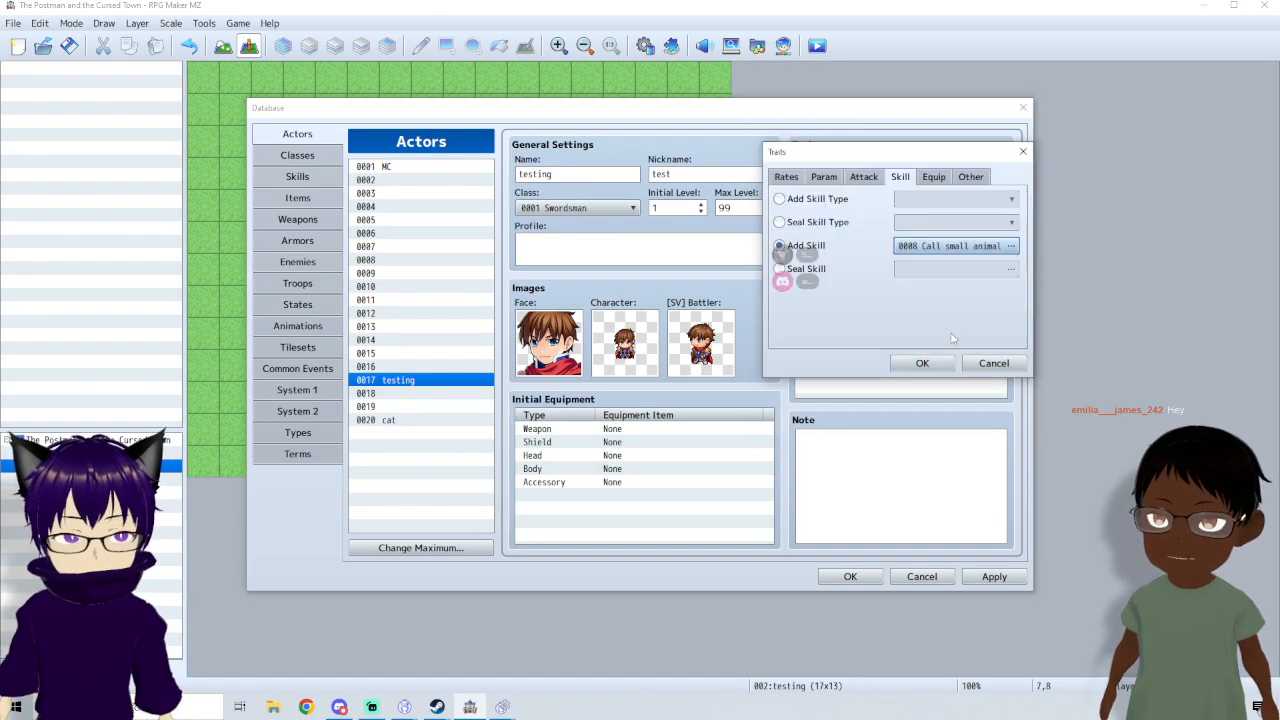
left_click(924, 365)
- Add an Add Skill trait for 0009 Build Up to the testing actor
double_click(893, 296)
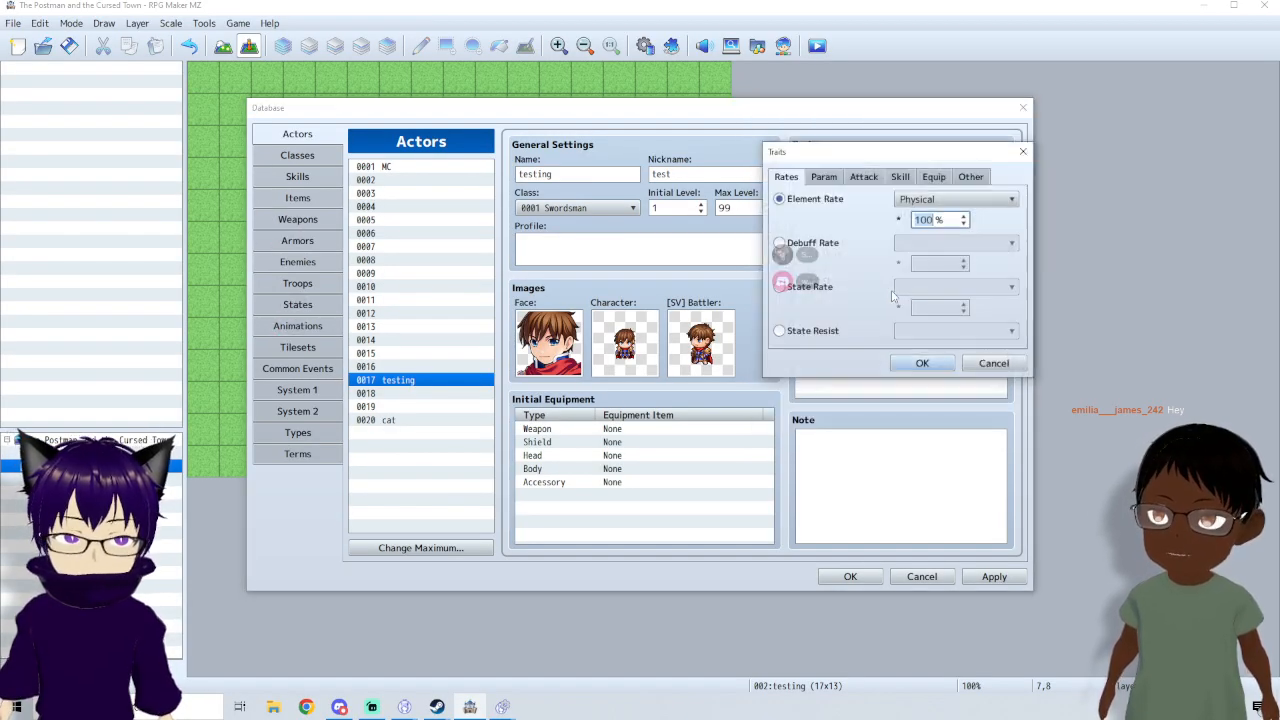
left_click(901, 177)
left_click(780, 245)
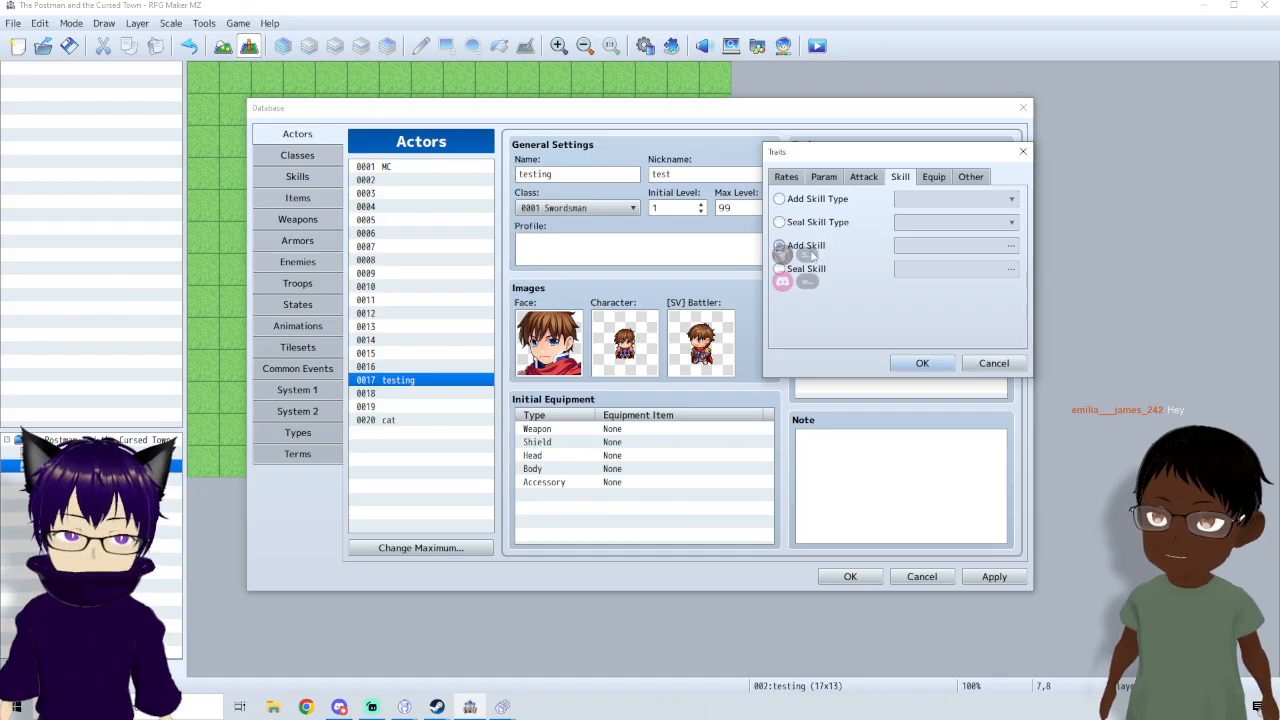
left_click(950, 247)
double_click(934, 237)
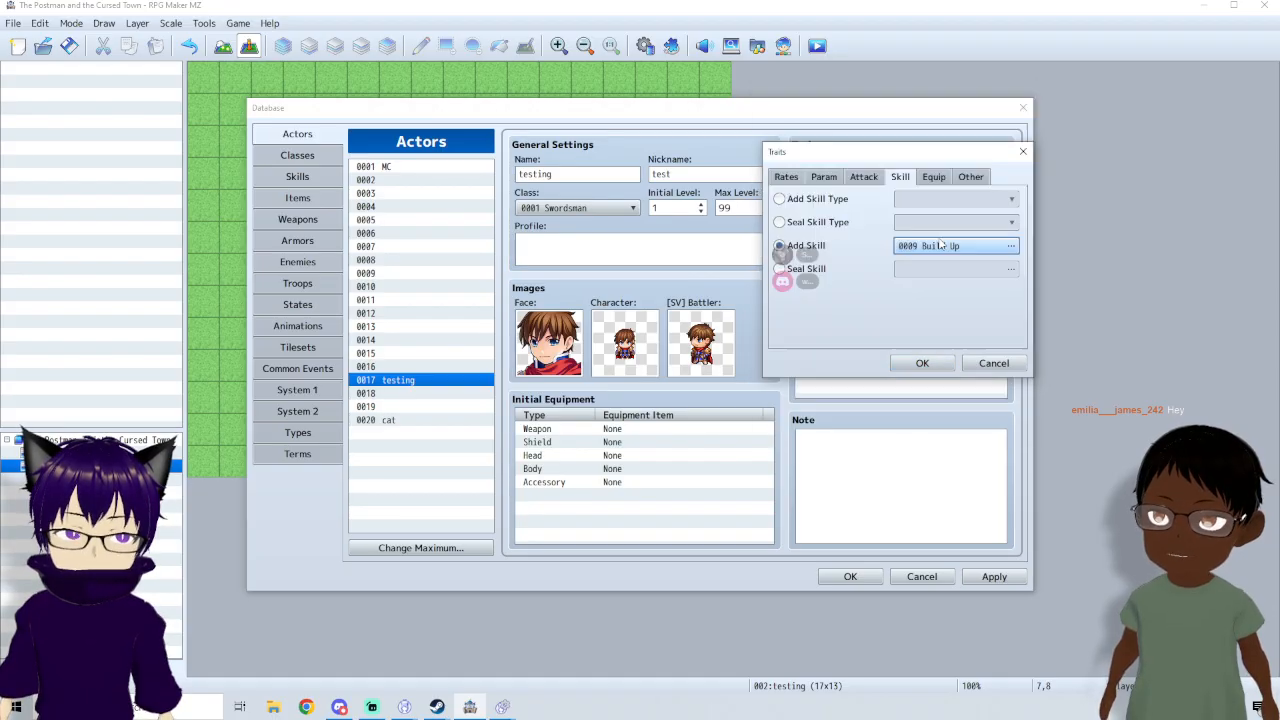
left_click(923, 364)
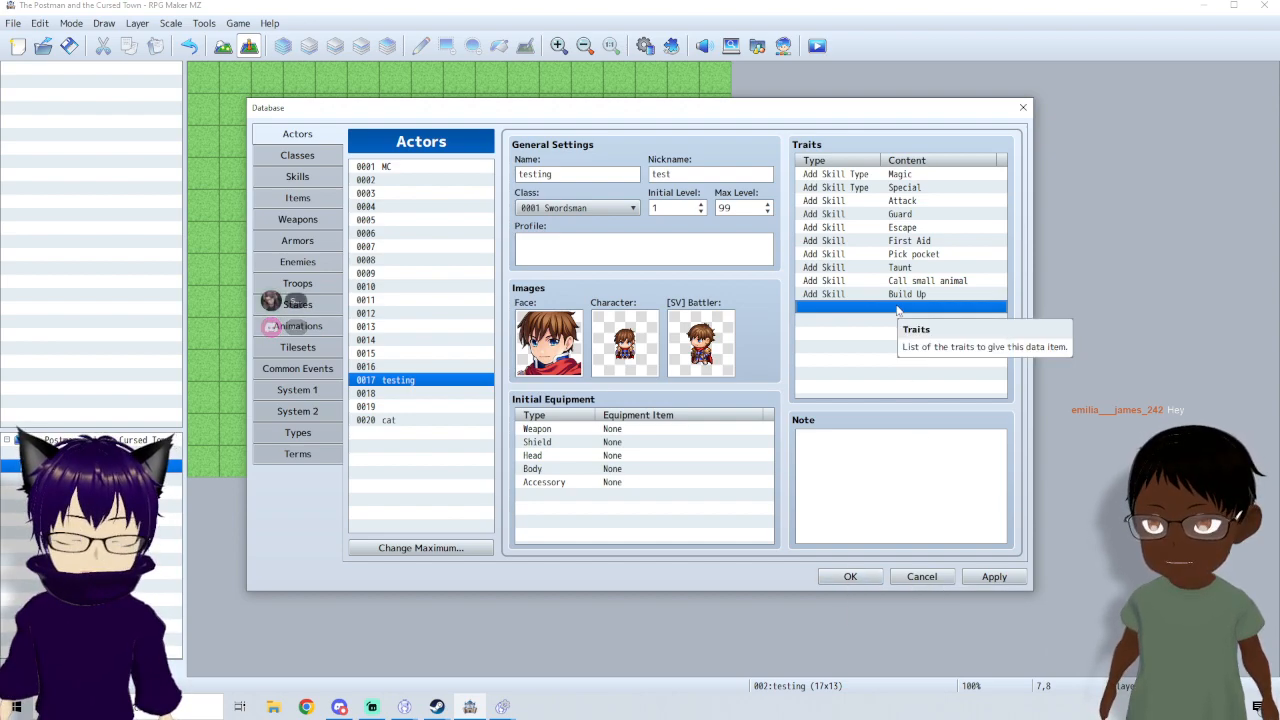
double_click(865, 311)
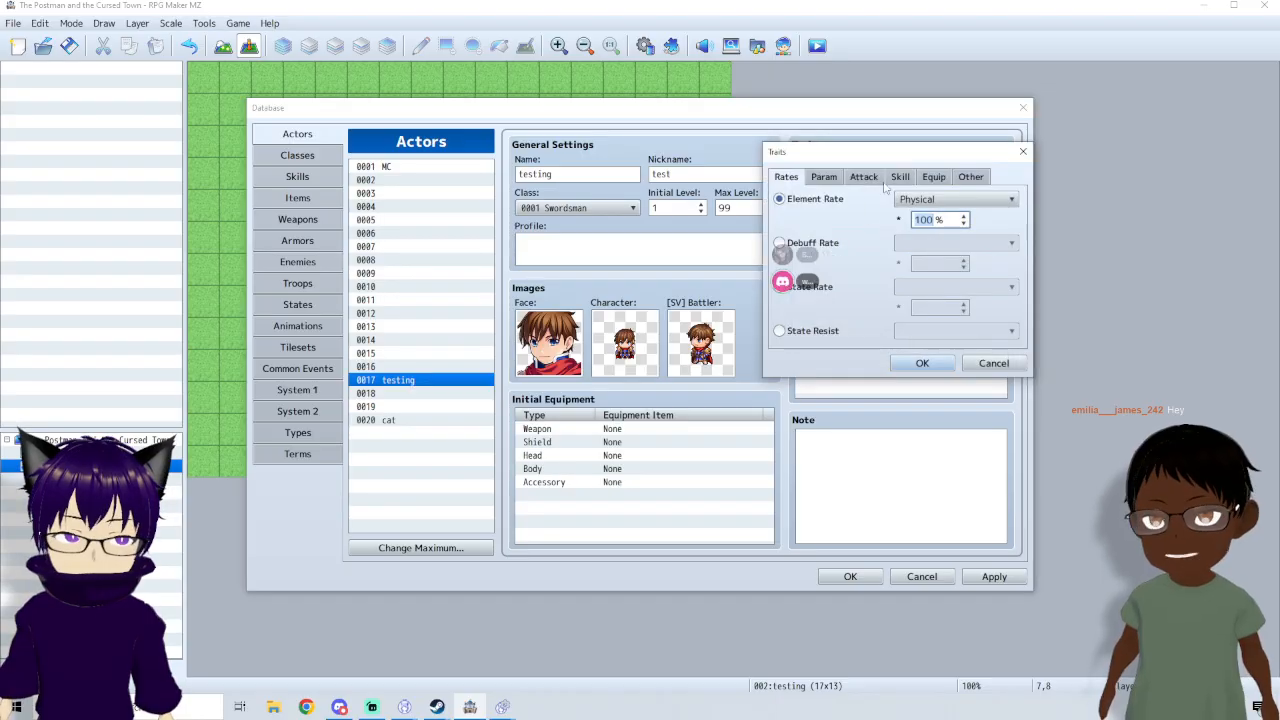
left_click(905, 177)
left_click(990, 365)
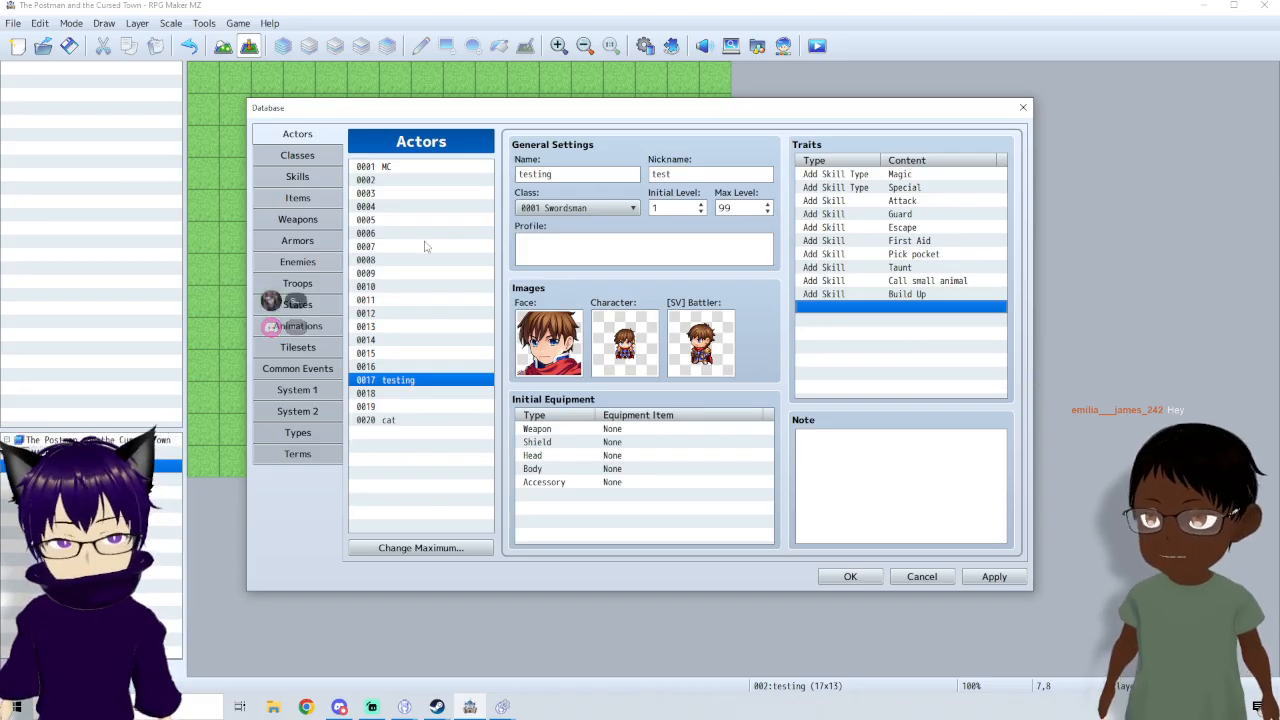
left_click(600, 208)
left_click(600, 212)
- Raise the maximum number of classes in the database to 9
left_click(297, 155)
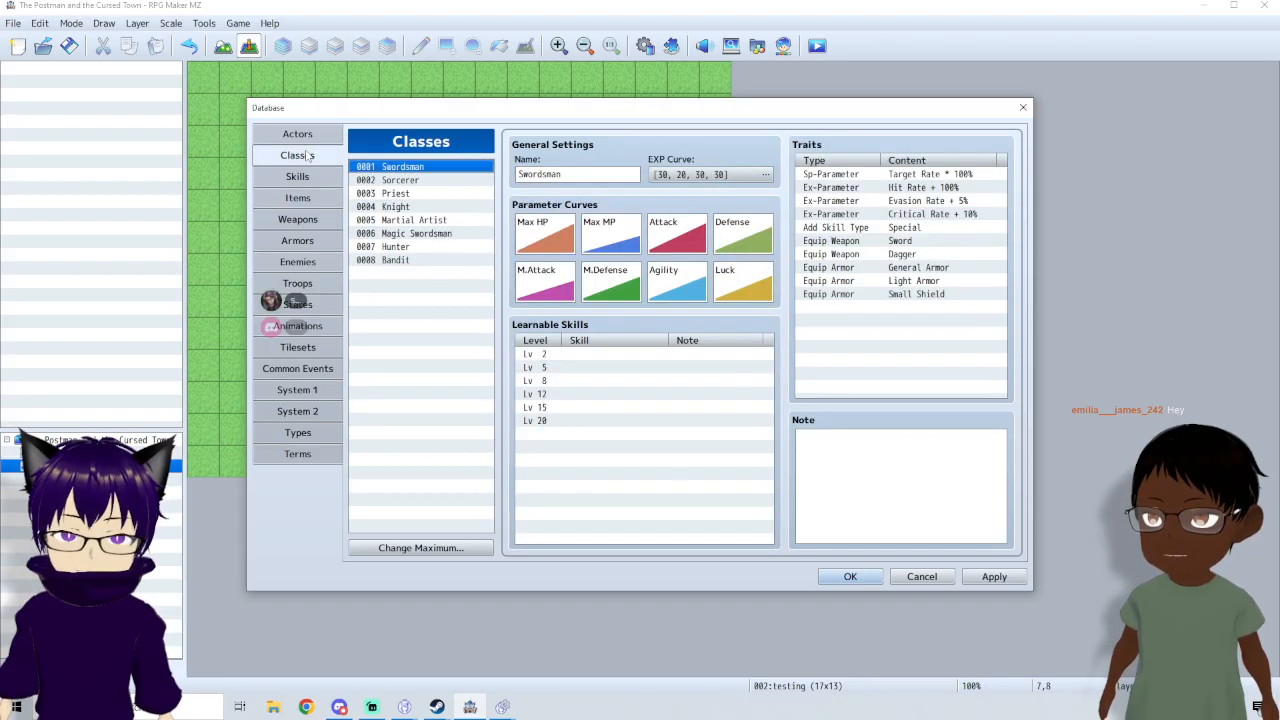
left_click(424, 548)
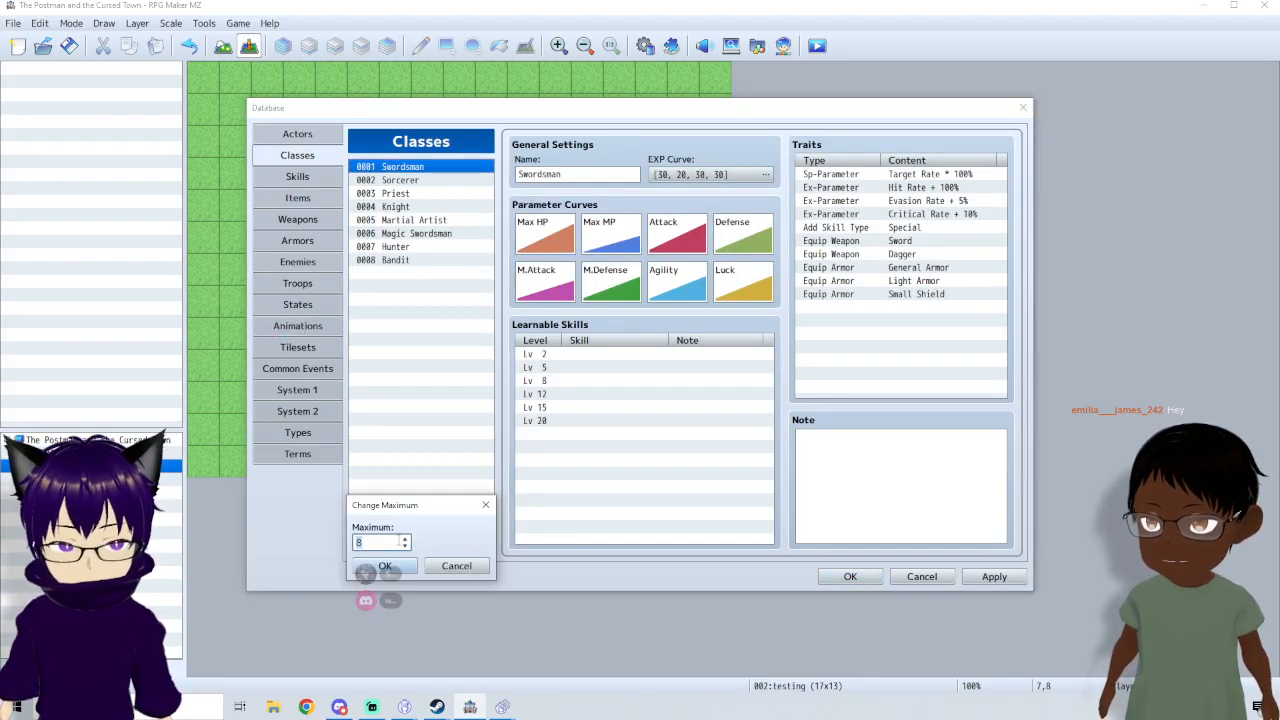
left_click(403, 566)
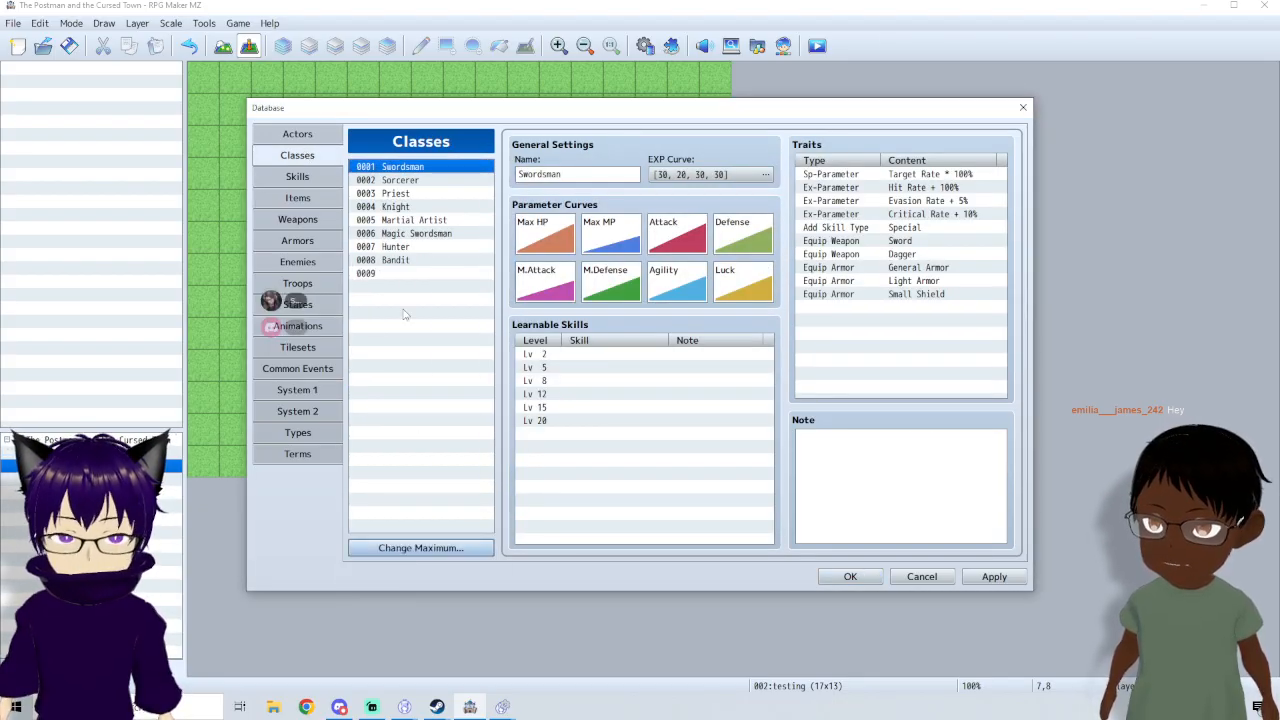
- Generate the Max HP curve of class 0009 with endpoint values 450 at level 1 and 5350 at level 99
left_click(409, 273)
double_click(540, 247)
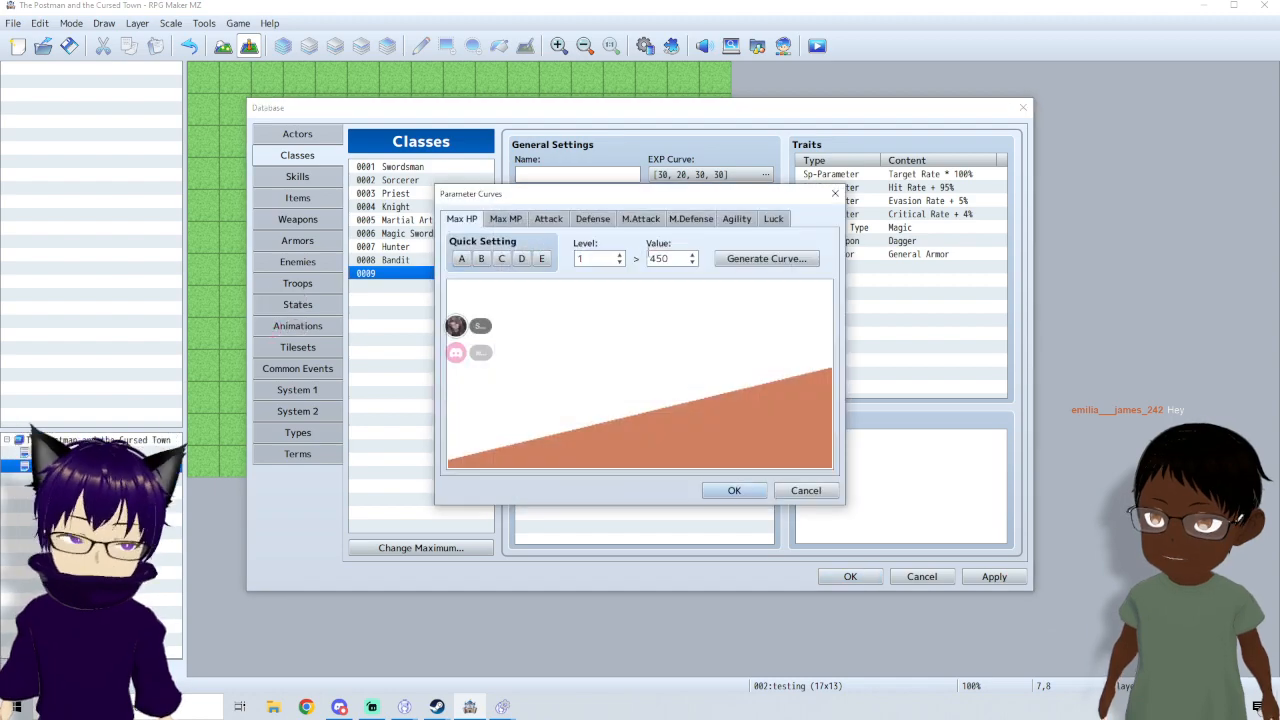
double_click(672, 258)
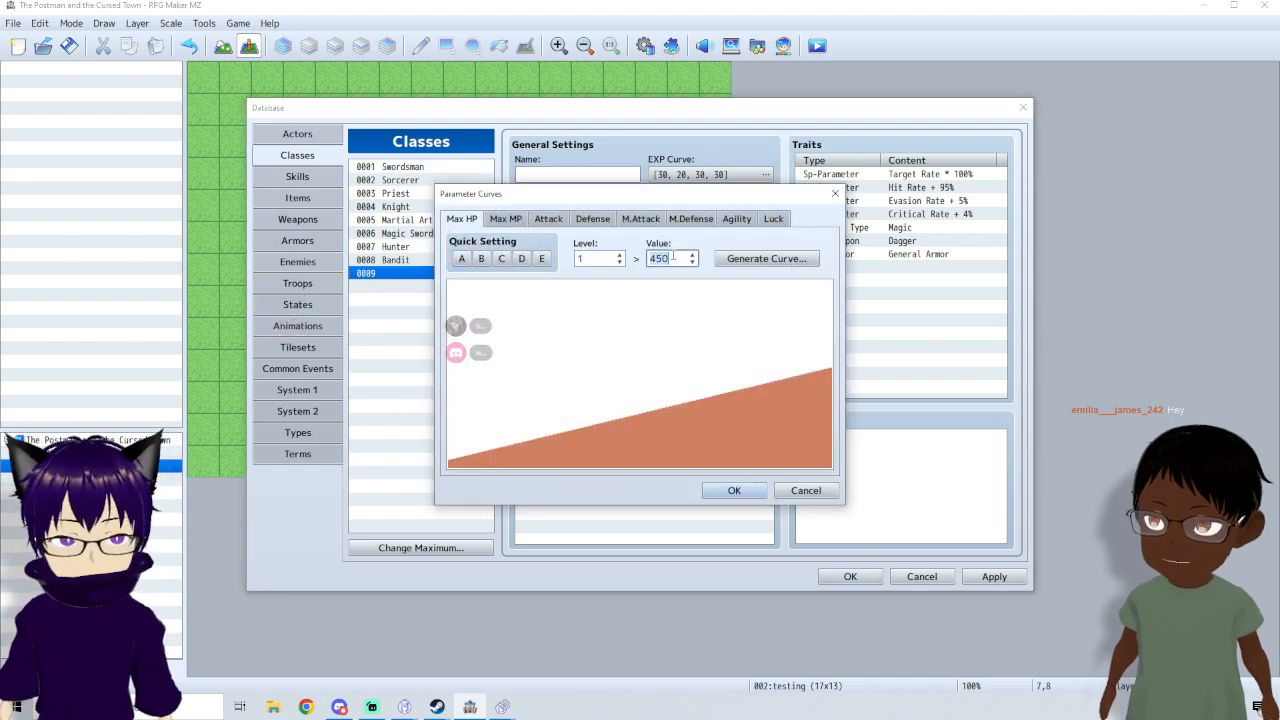
left_click(745, 260)
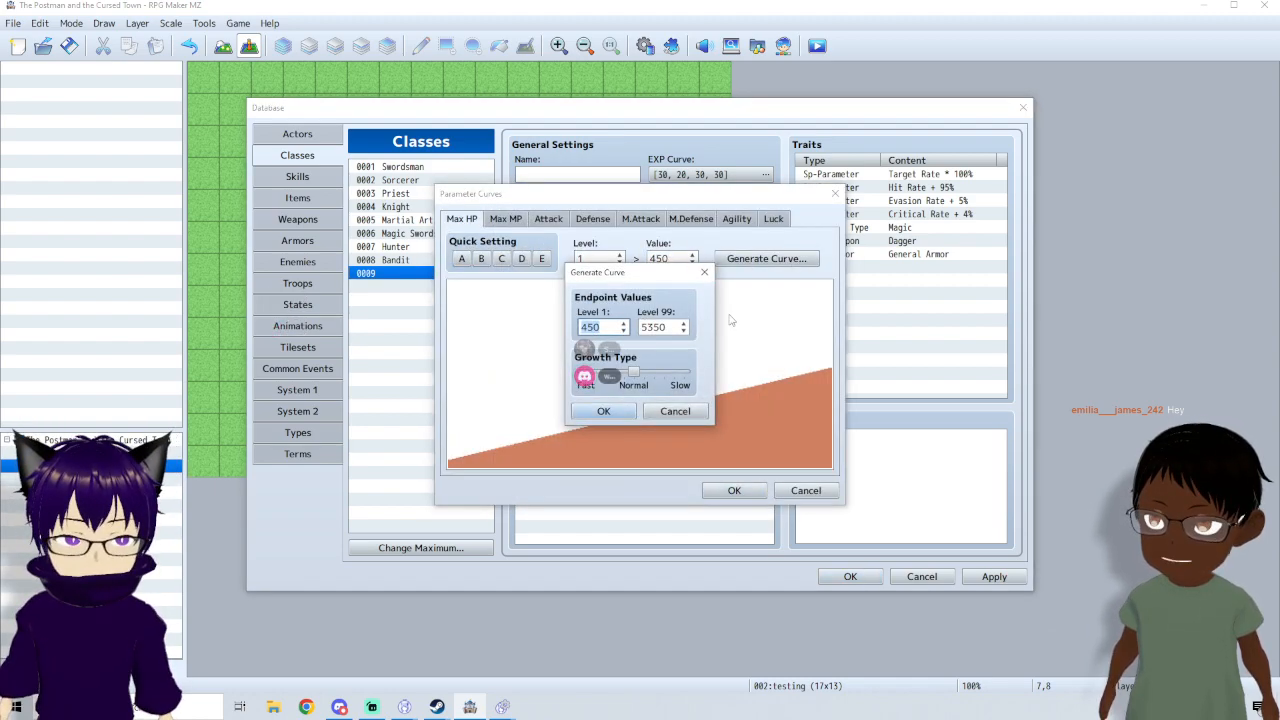
left_click(631, 411)
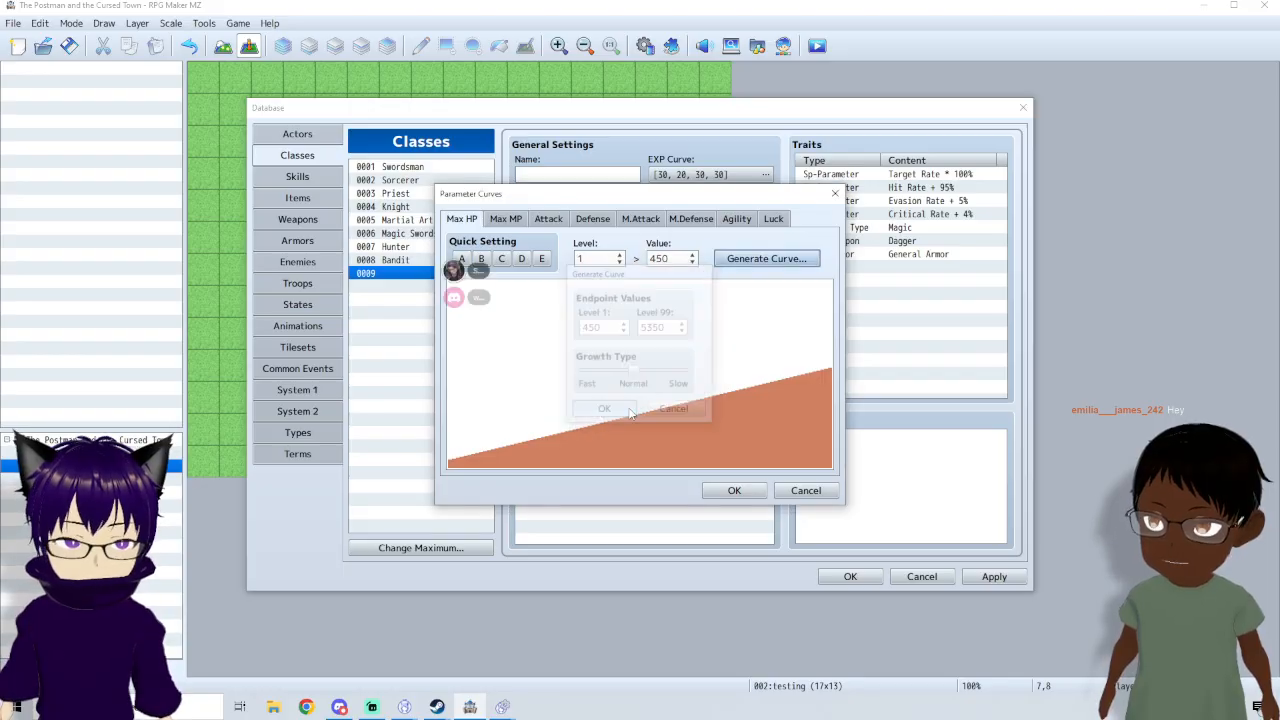
left_click(745, 491)
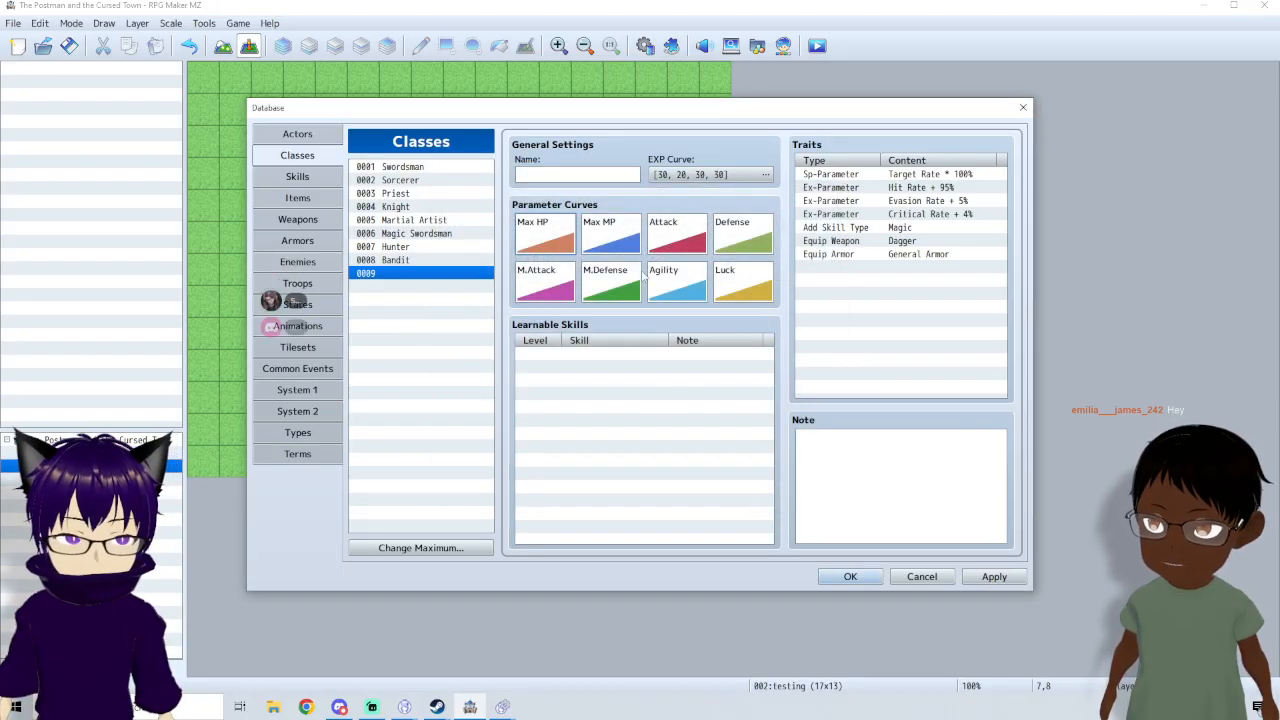
- Set the testing actor's initial level to 10, leaving its class as 0001 Swordsman
left_click(298, 135)
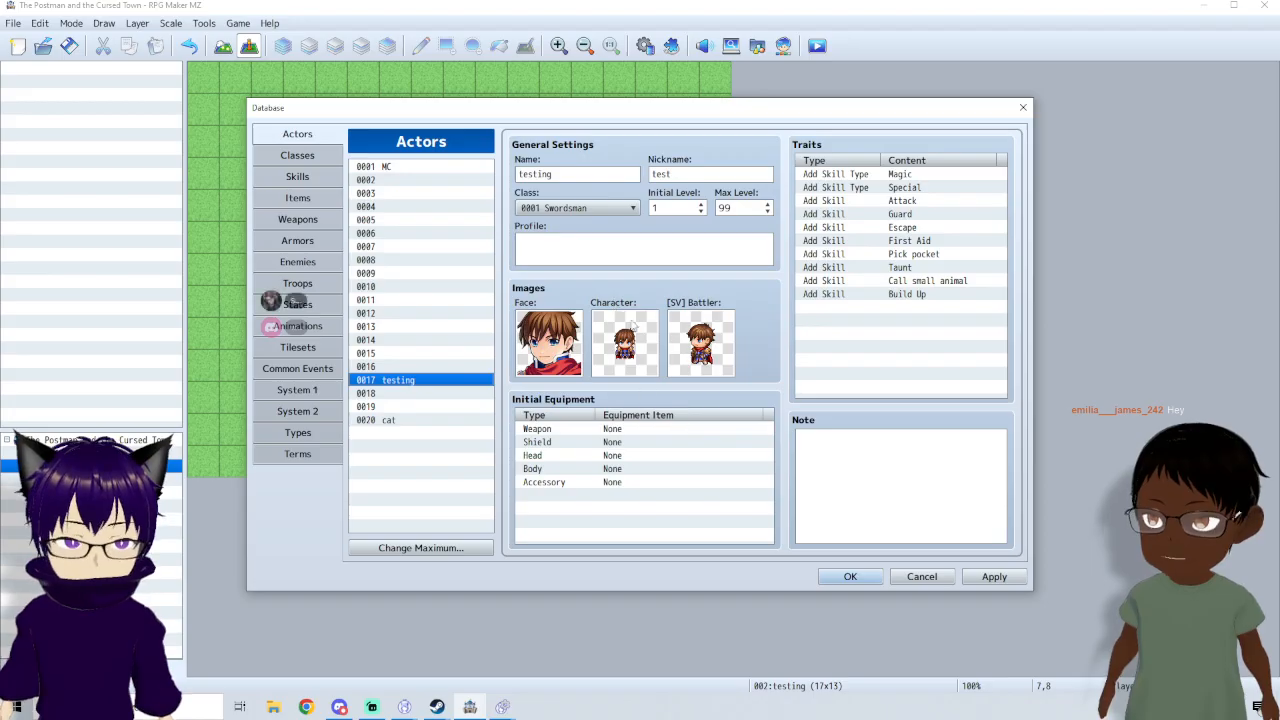
left_click(700, 208)
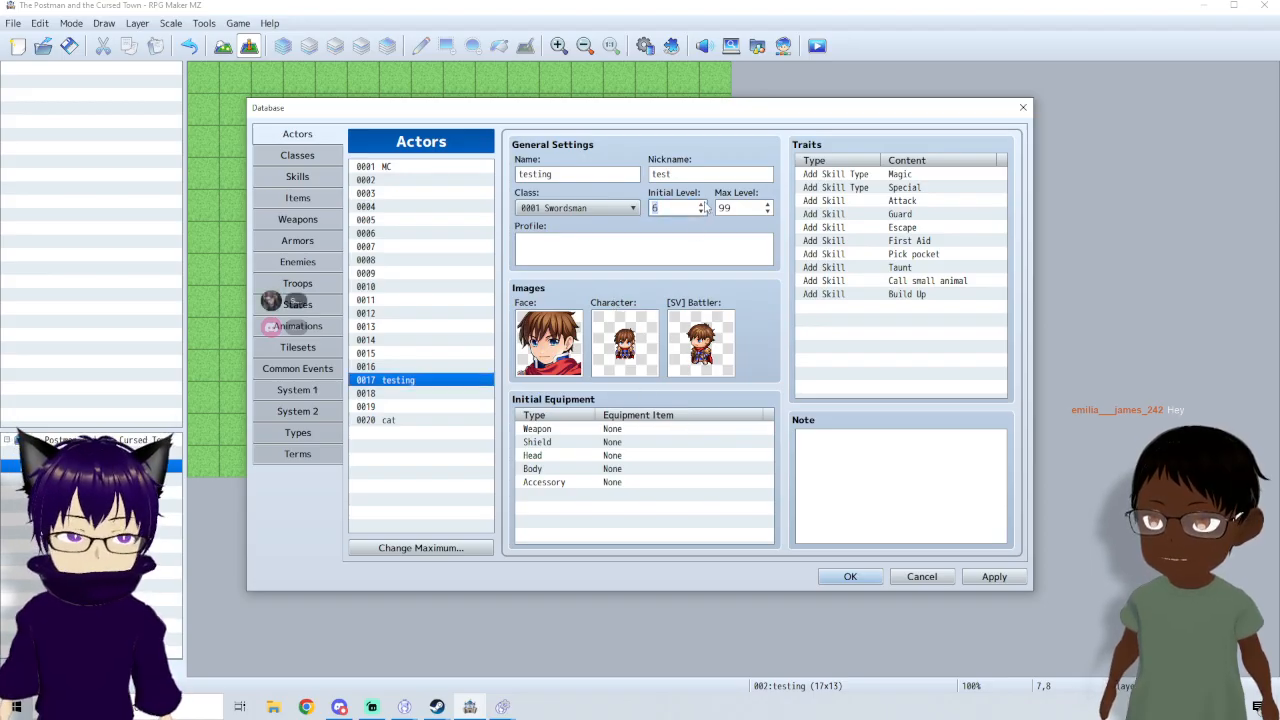
left_click(703, 204)
left_click(703, 204)
left_click(703, 204)
left_click(703, 204)
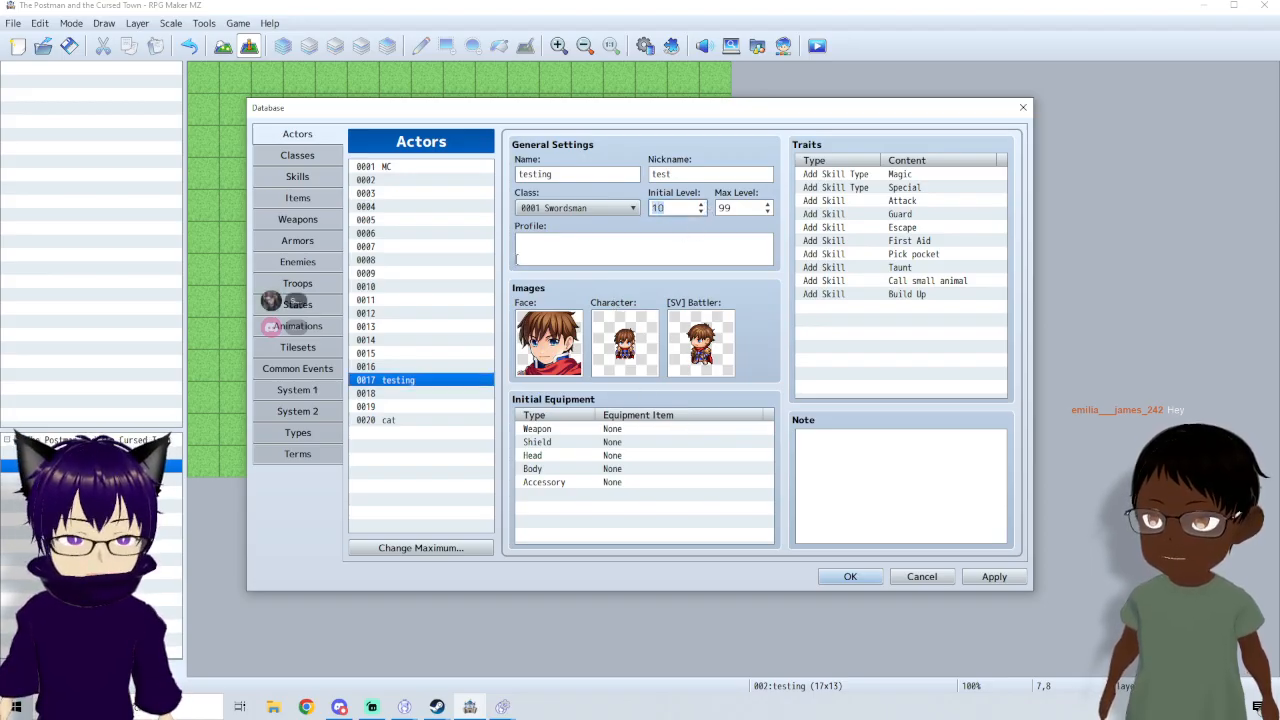
left_click(575, 208)
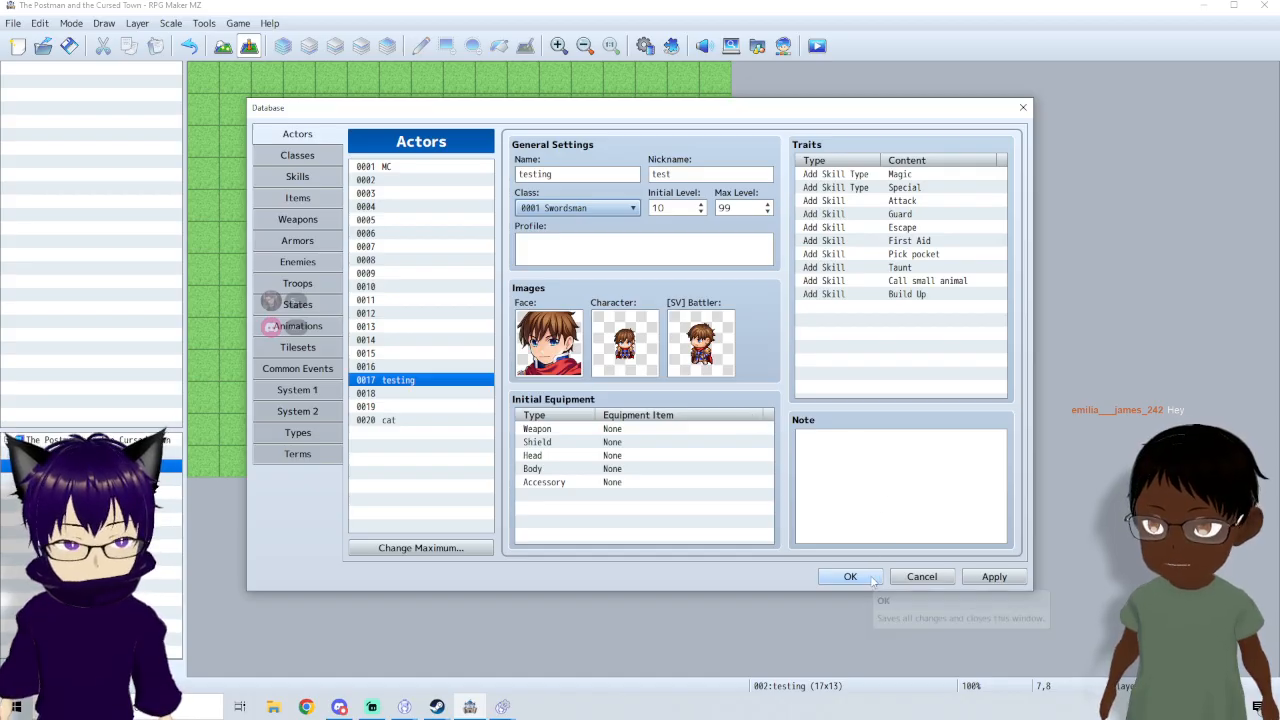
- Replace the first member of the starting party with actor 0017 testing
left_click(288, 431)
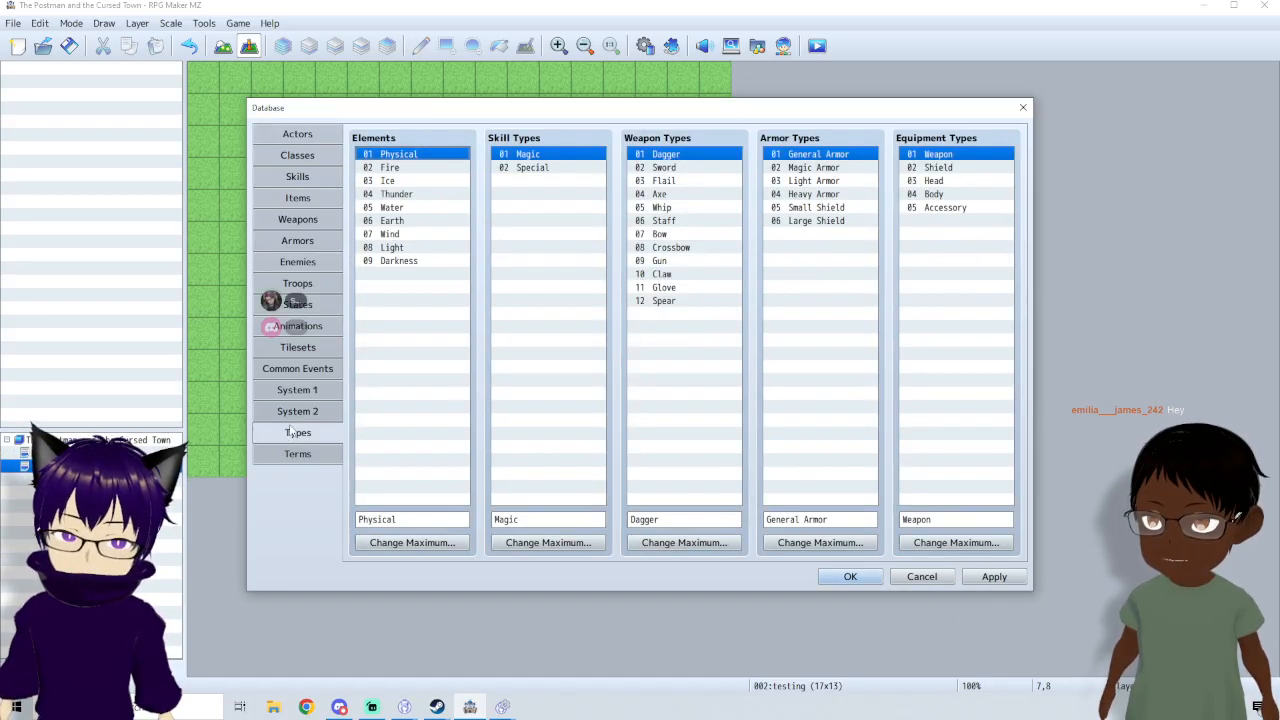
left_click(305, 396)
double_click(409, 216)
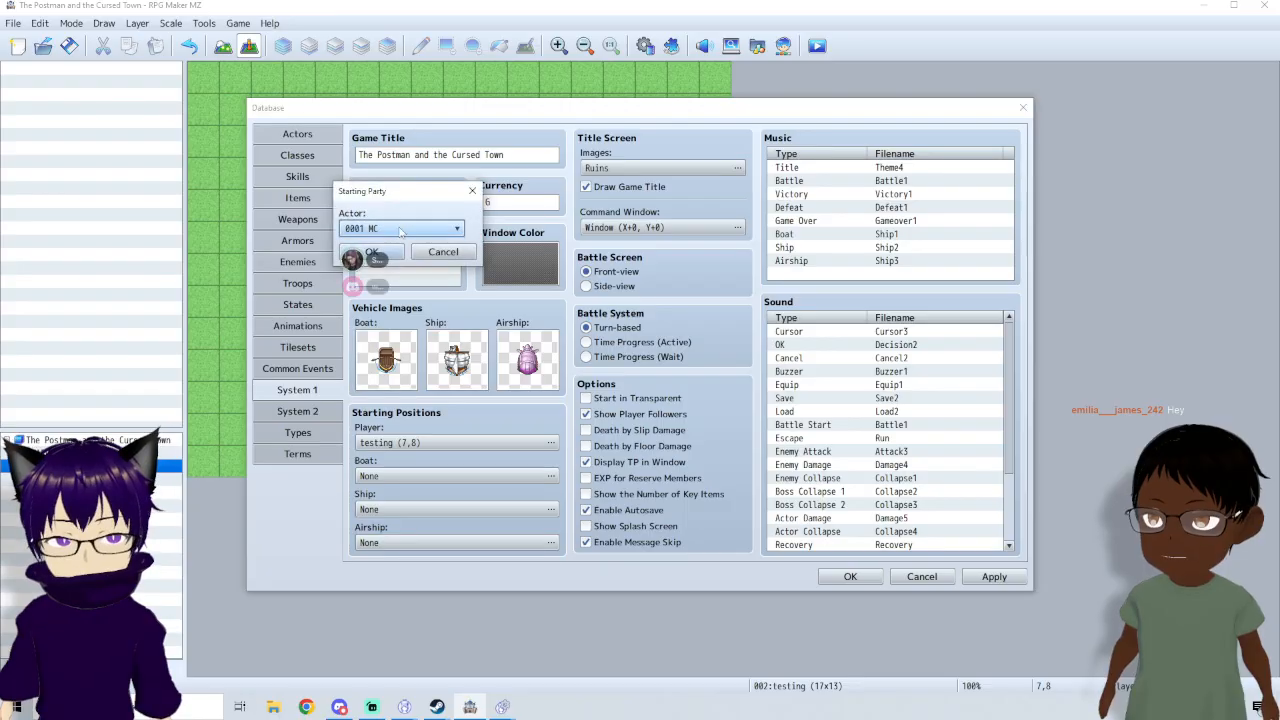
left_click(420, 228)
left_click(383, 490)
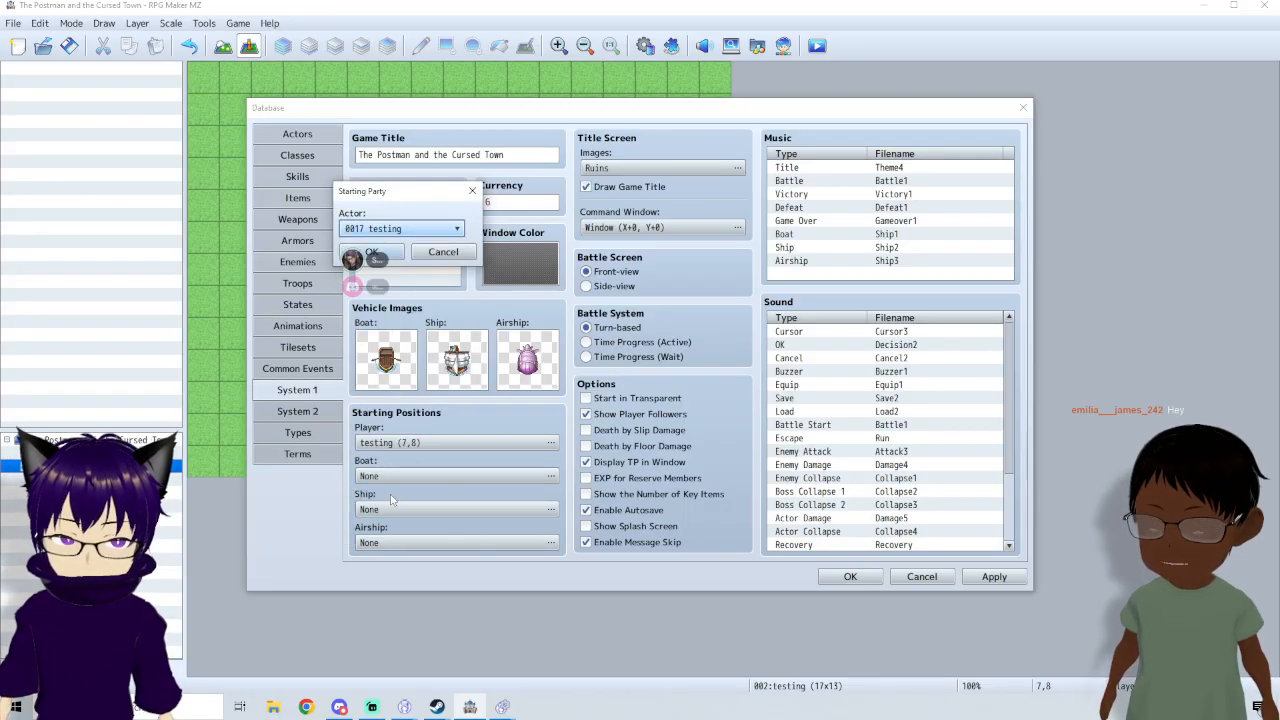
left_click(389, 253)
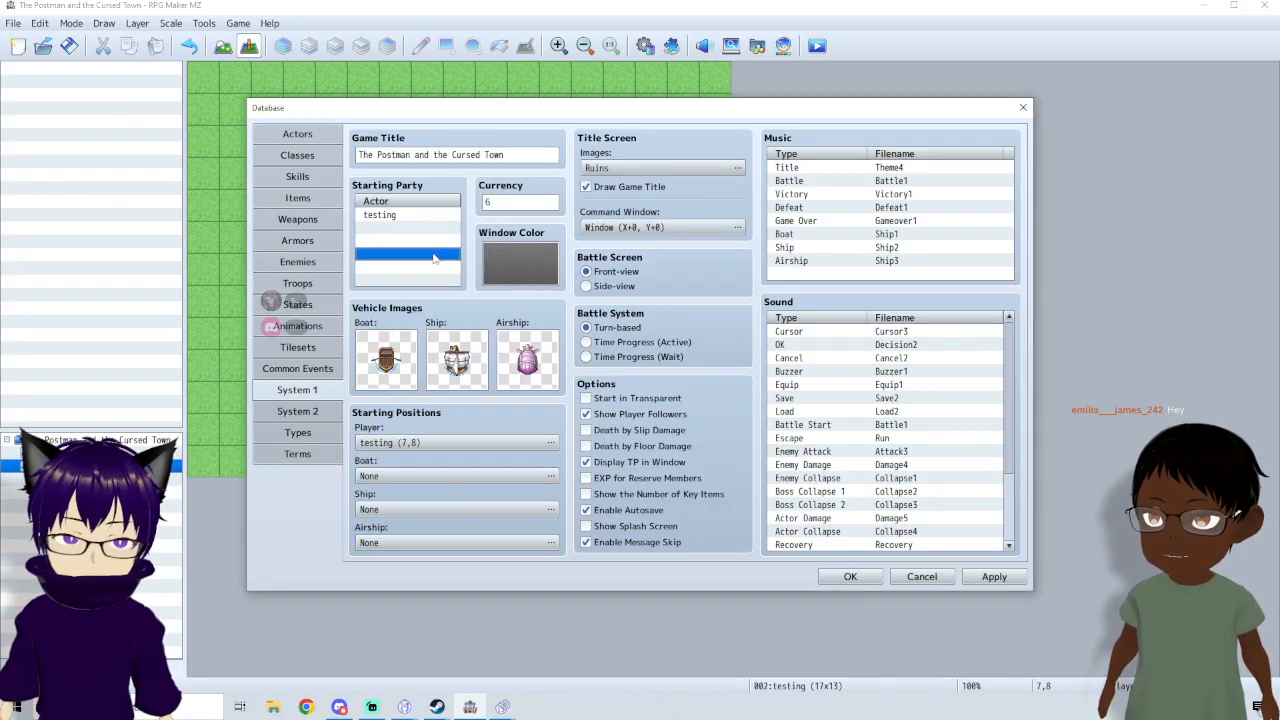
- Delete the blank entry below testing from the starting party
left_click(430, 230)
double_click(430, 231)
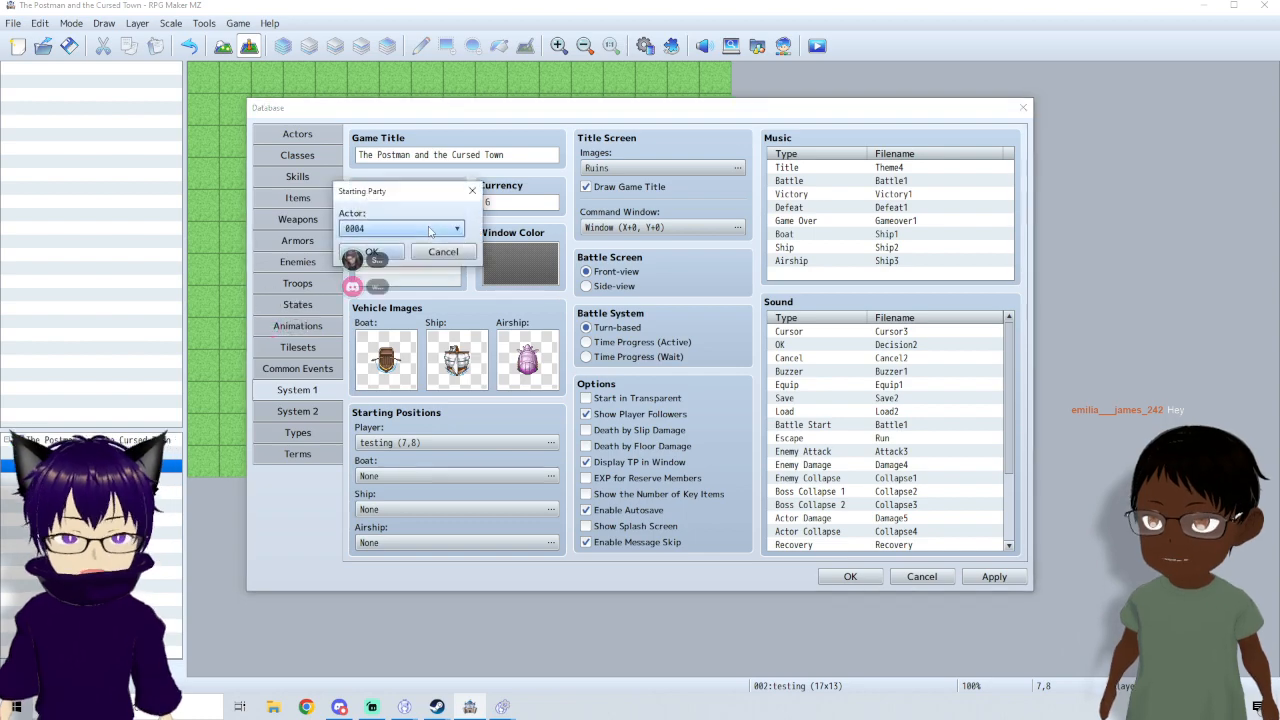
left_click(441, 252)
right_click(412, 230)
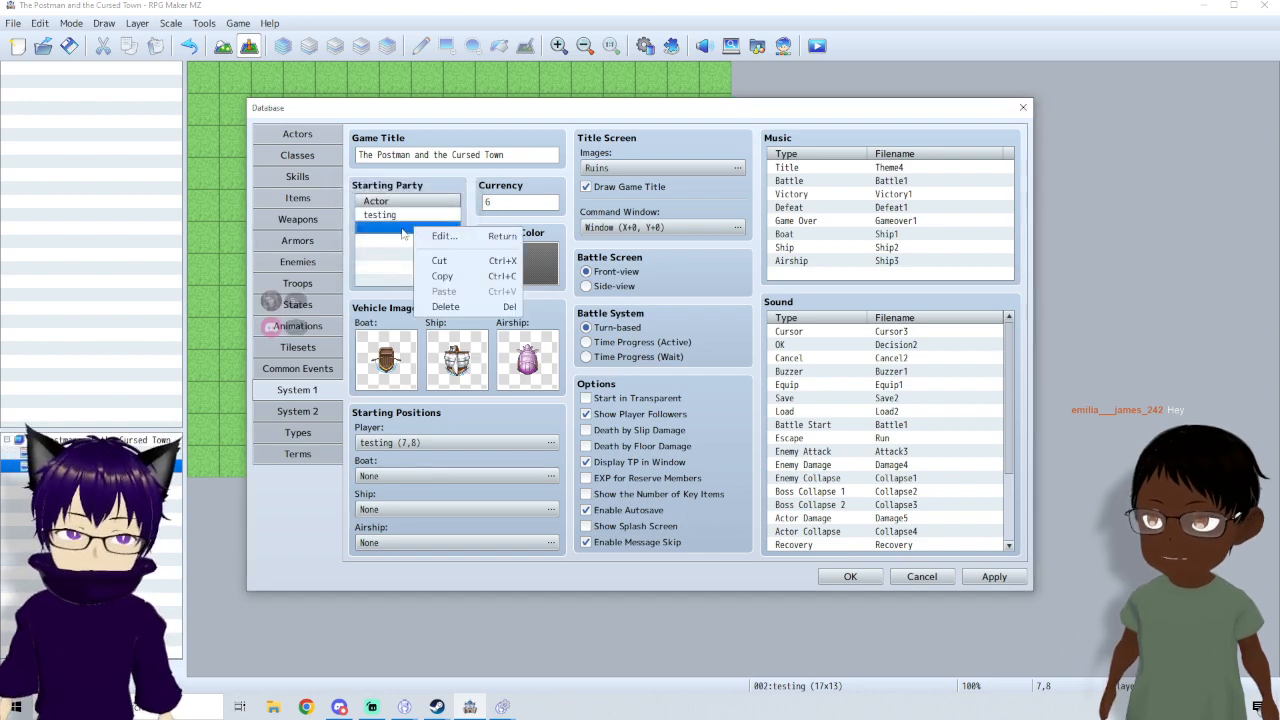
left_click(447, 308)
right_click(399, 235)
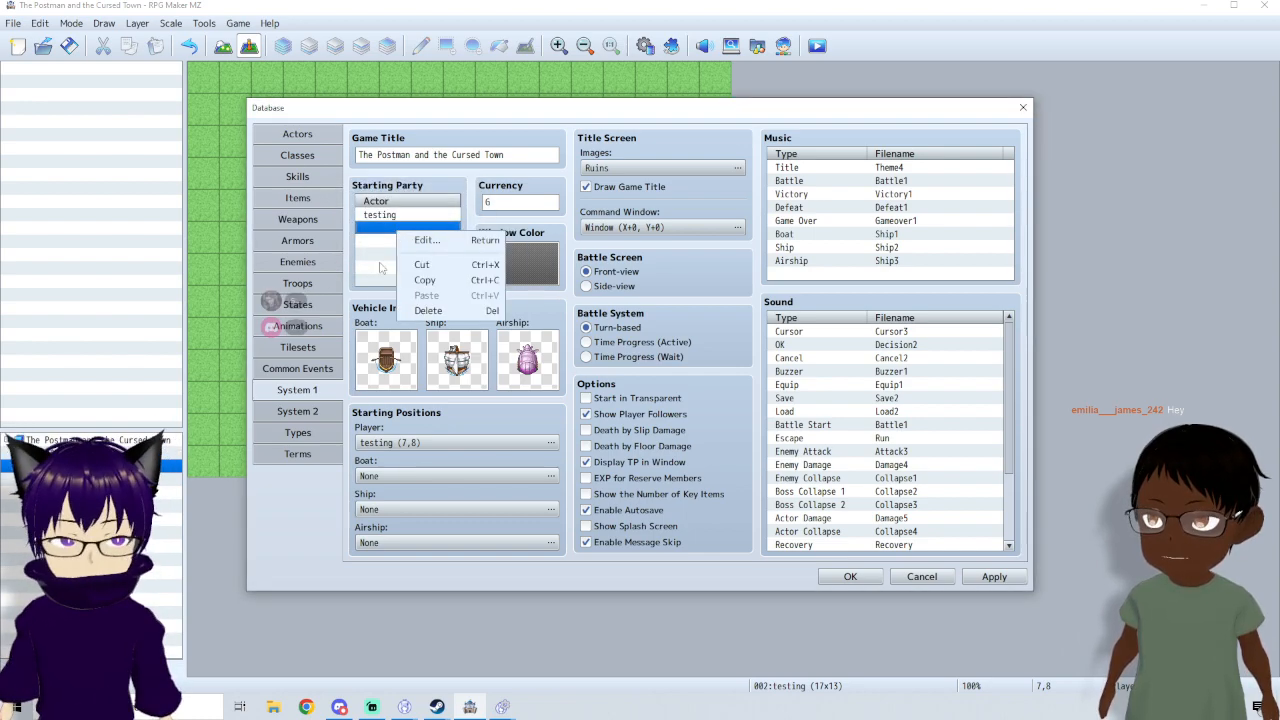
left_click(381, 265)
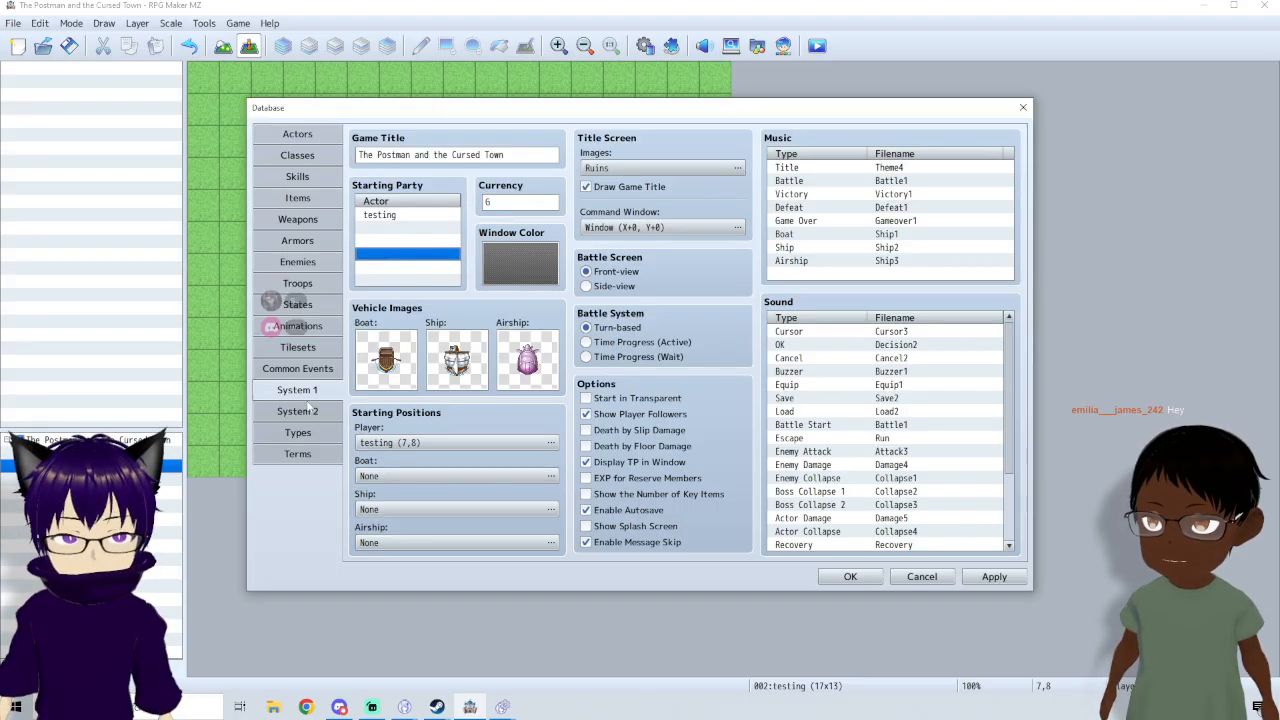
- Change the class of actor 0020 cat to 0005 Martial Artist
left_click(297, 134)
left_click(407, 421)
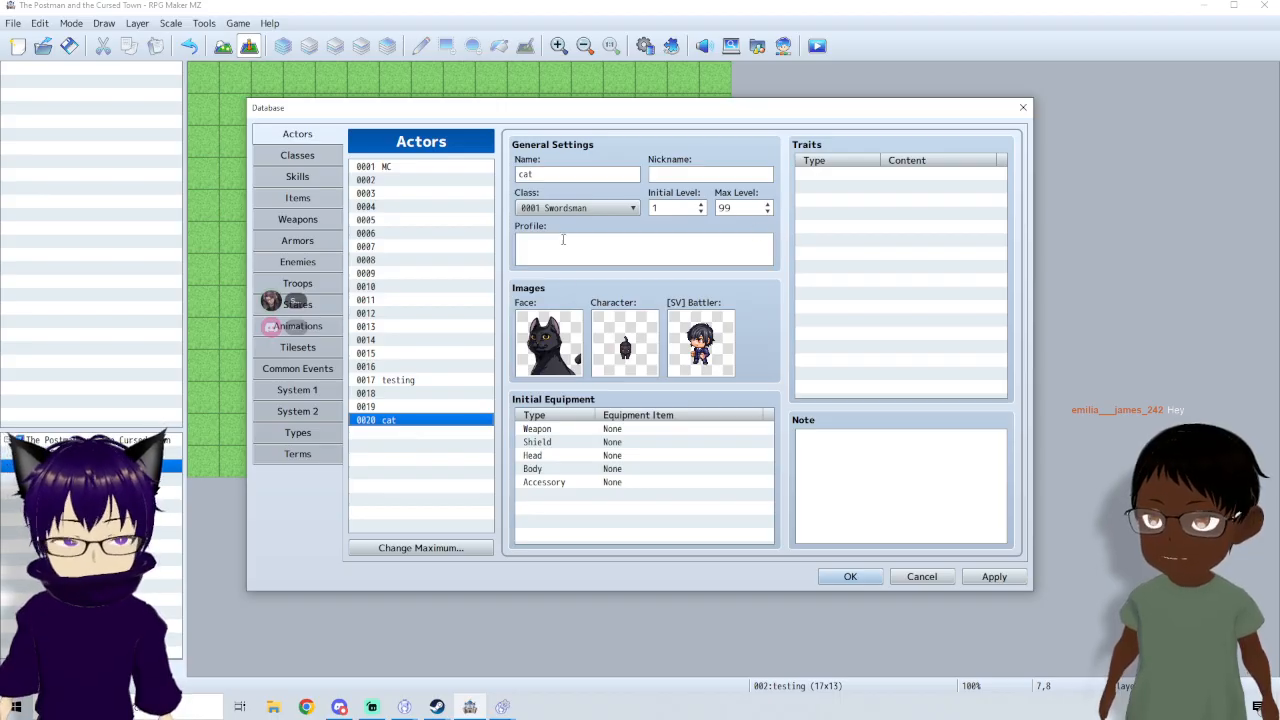
left_click(574, 208)
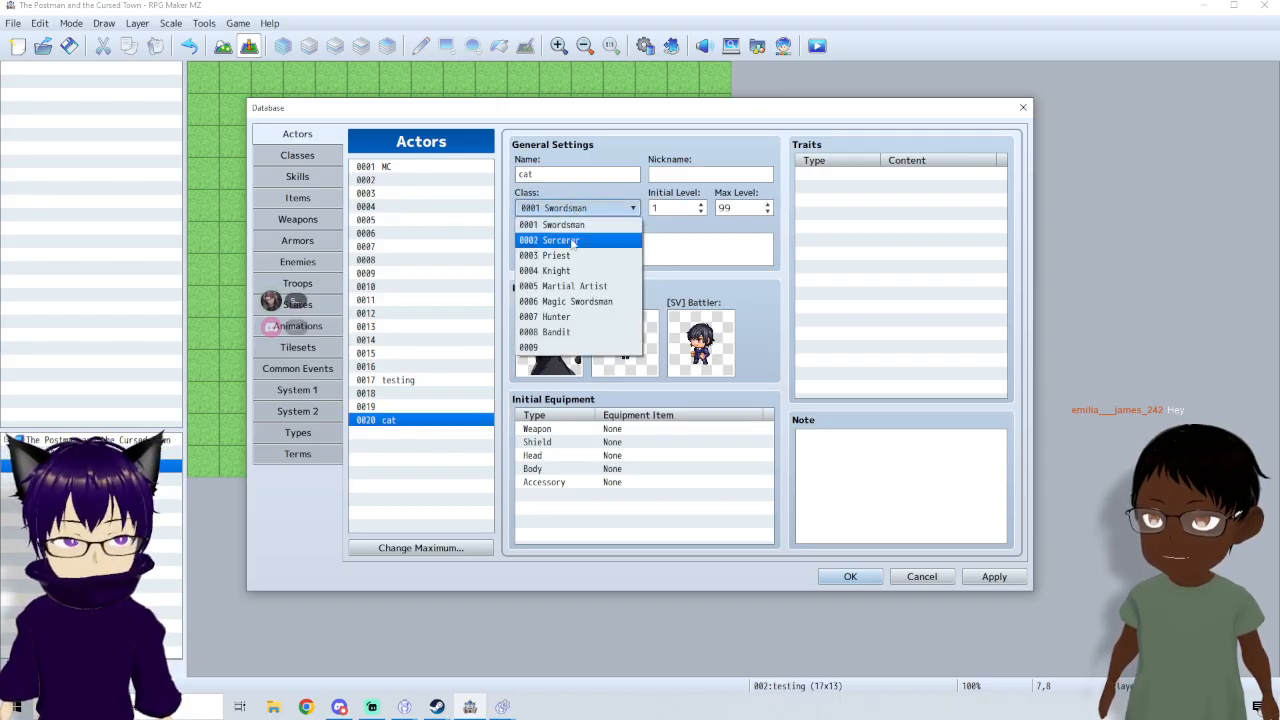
left_click(586, 286)
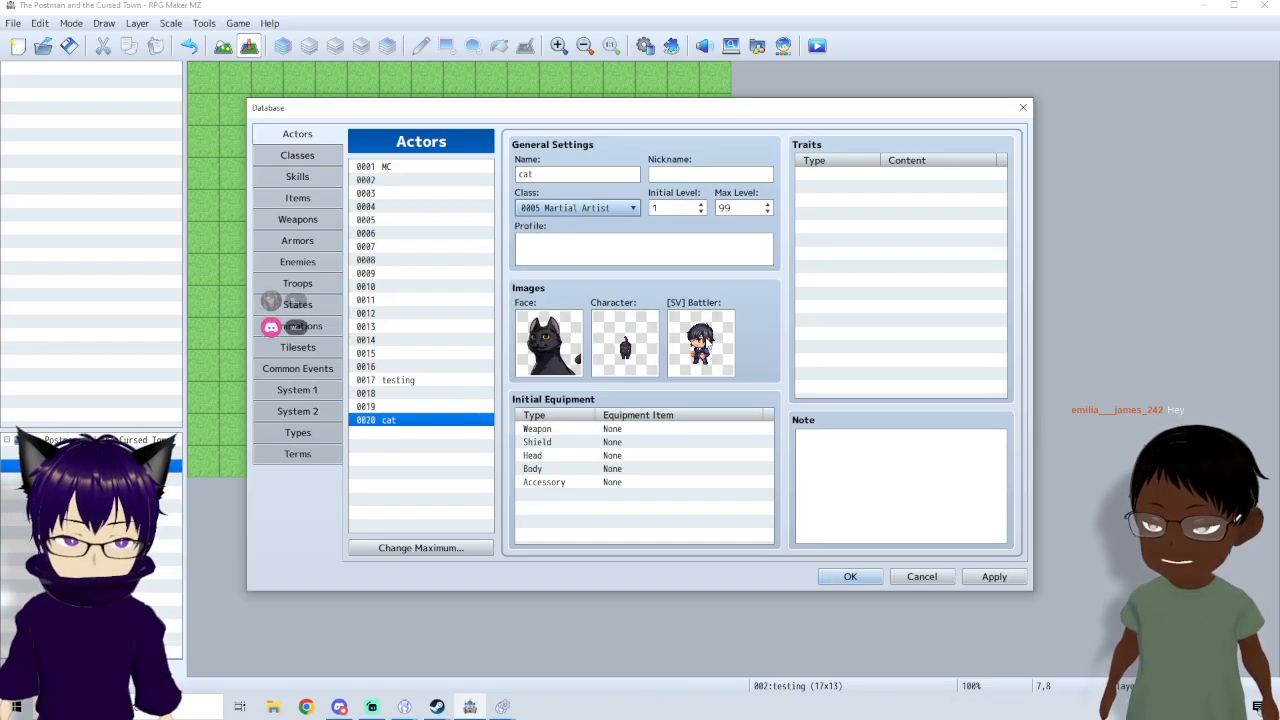
- Set the cat actor's side-view battler image to cat placeholder and save the database changes
double_click(700, 342)
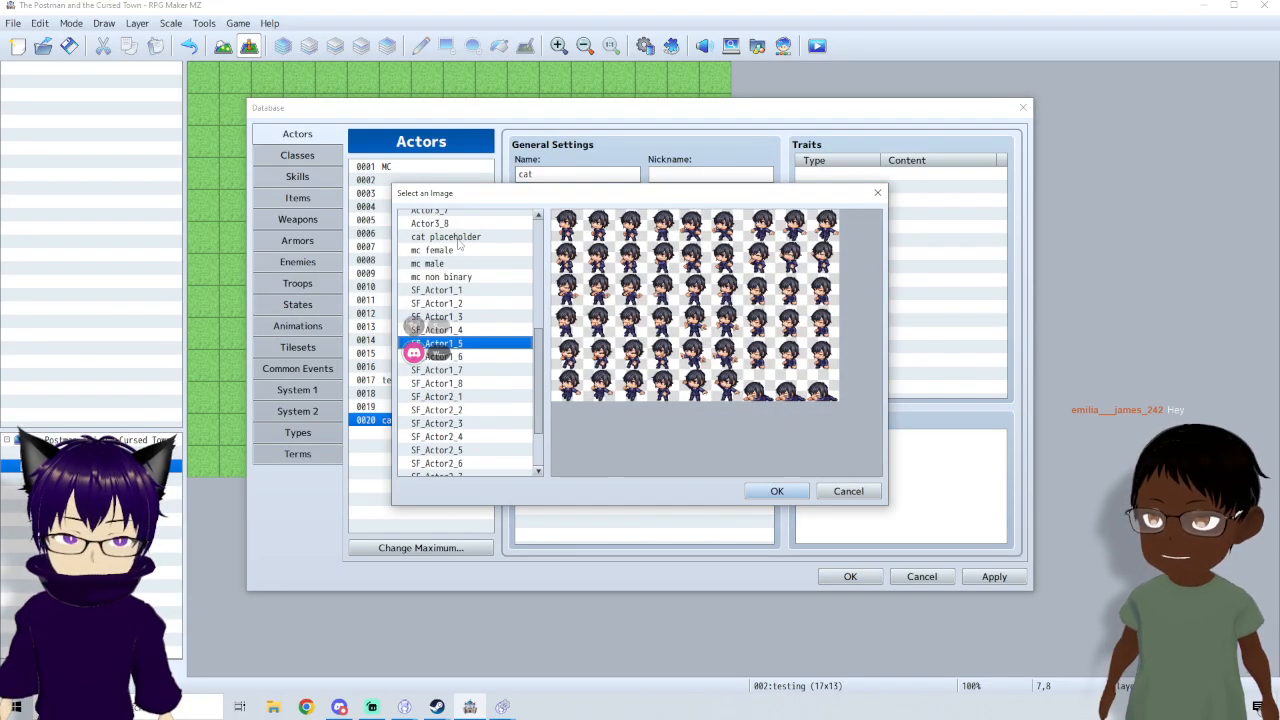
left_click(458, 237)
left_click(780, 492)
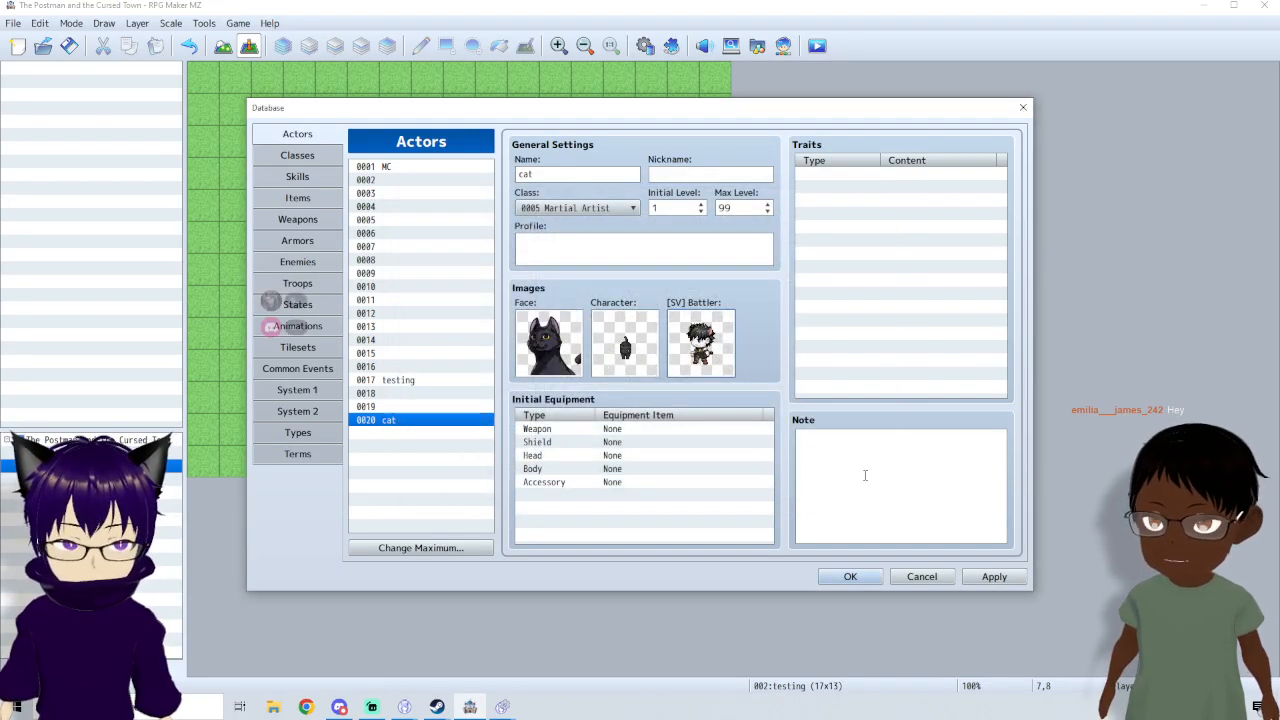
left_click(864, 581)
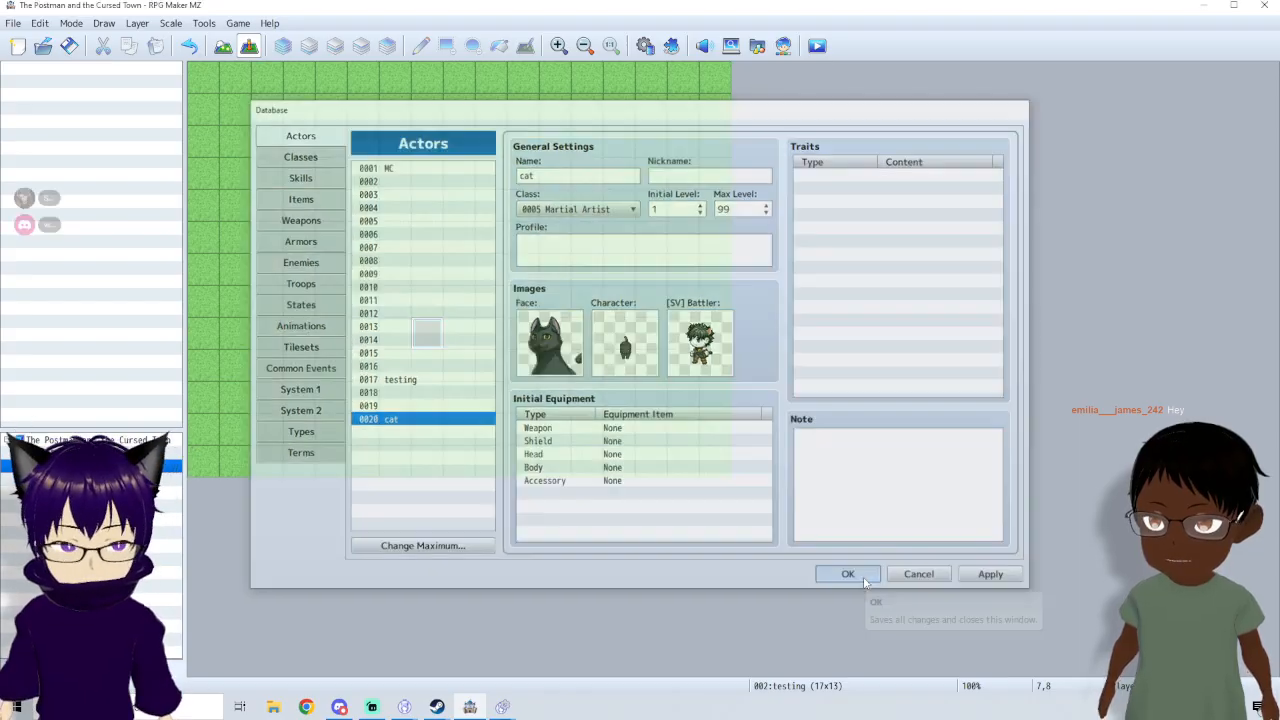
- Create an event two tiles above the player's start on the testing map, using the first character in the Monster image set
double_click(426, 270)
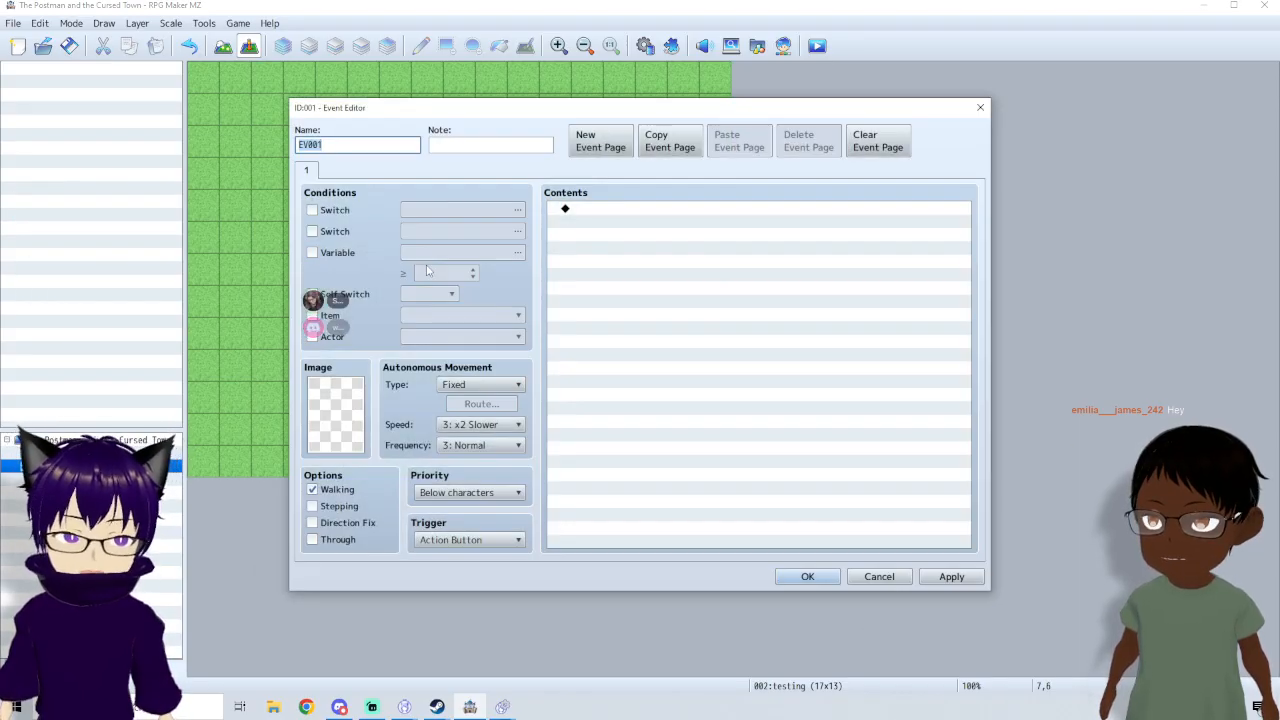
double_click(345, 395)
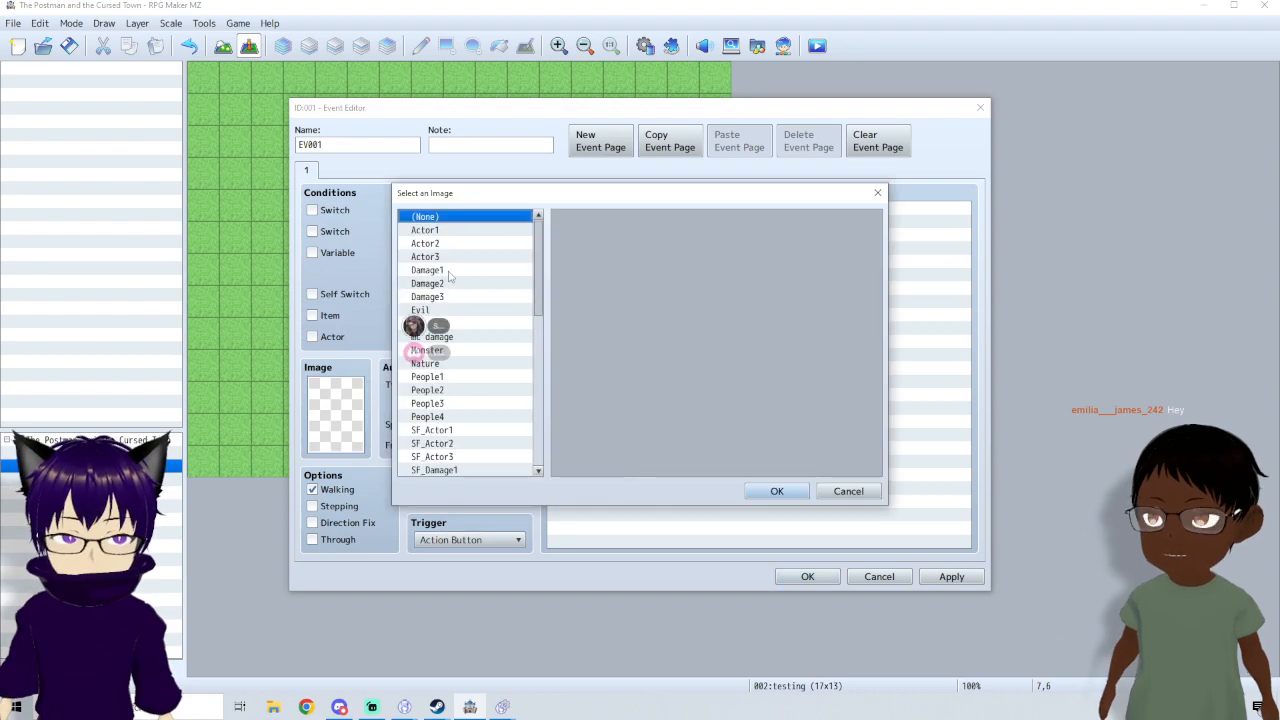
left_click(455, 352)
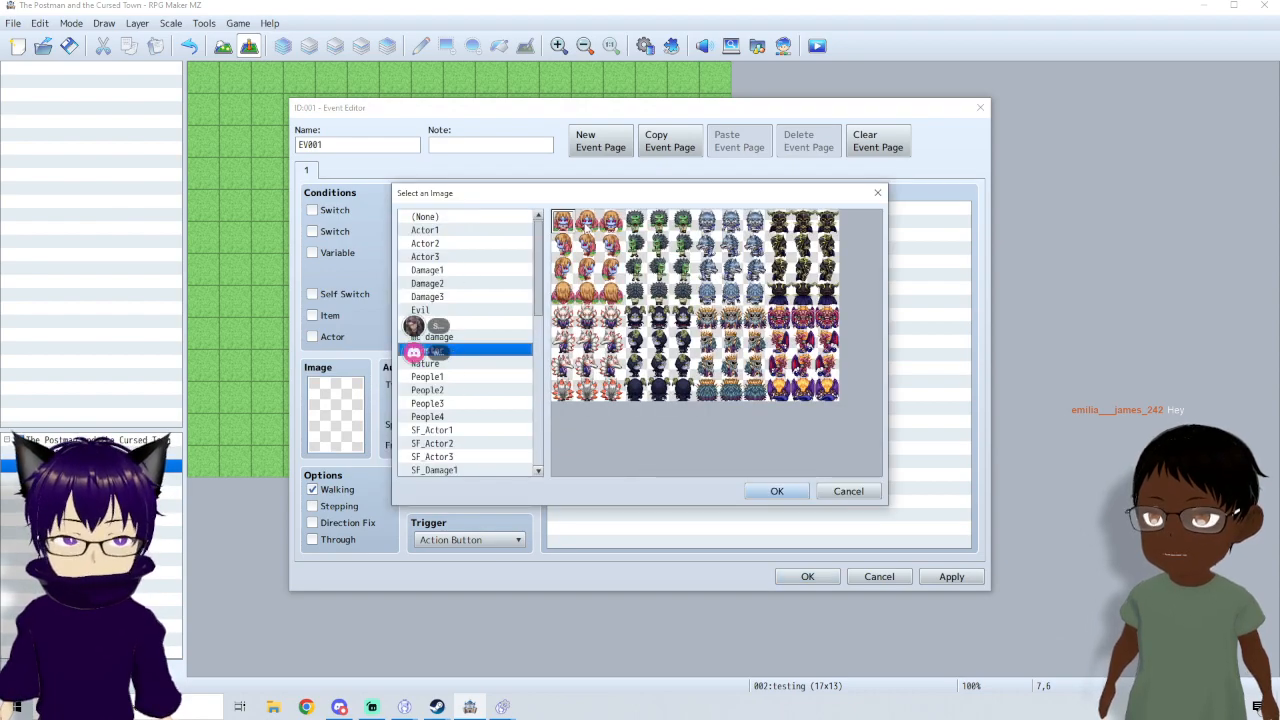
double_click(565, 221)
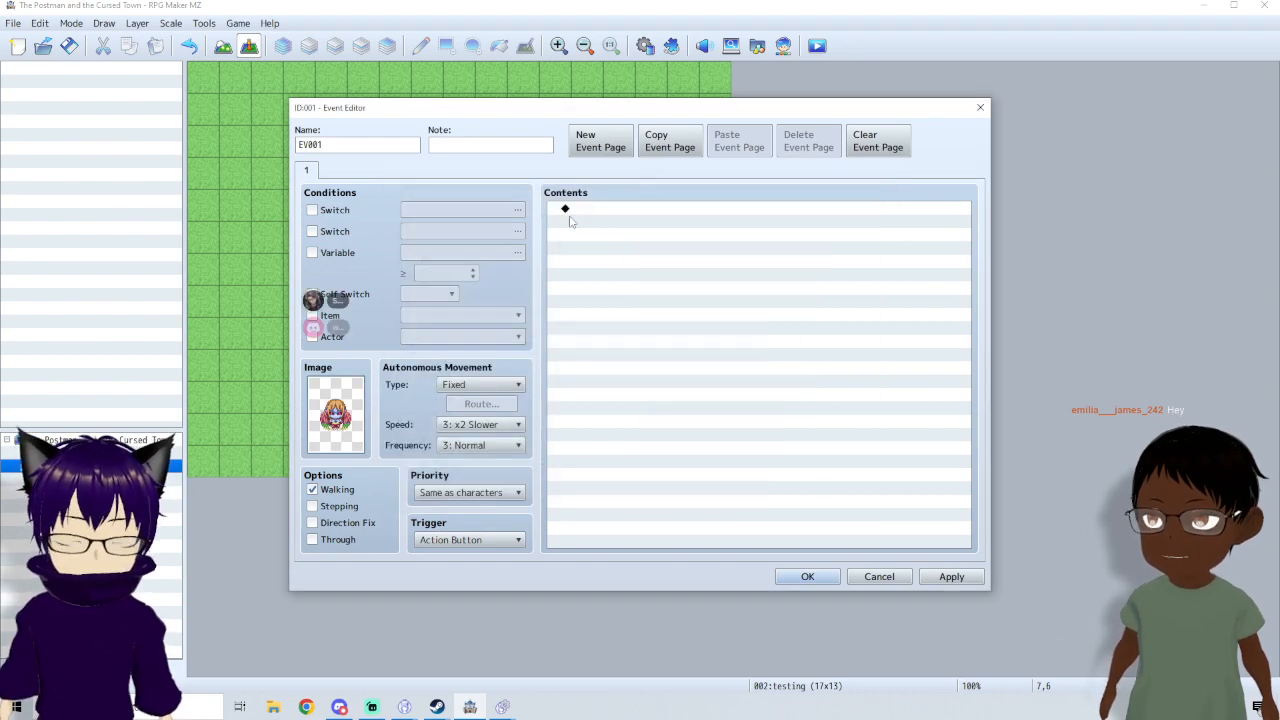
- Add Battle Processing against troop 0001 Goblin*2 with escaping and losing allowed, and save the monster event
double_click(672, 283)
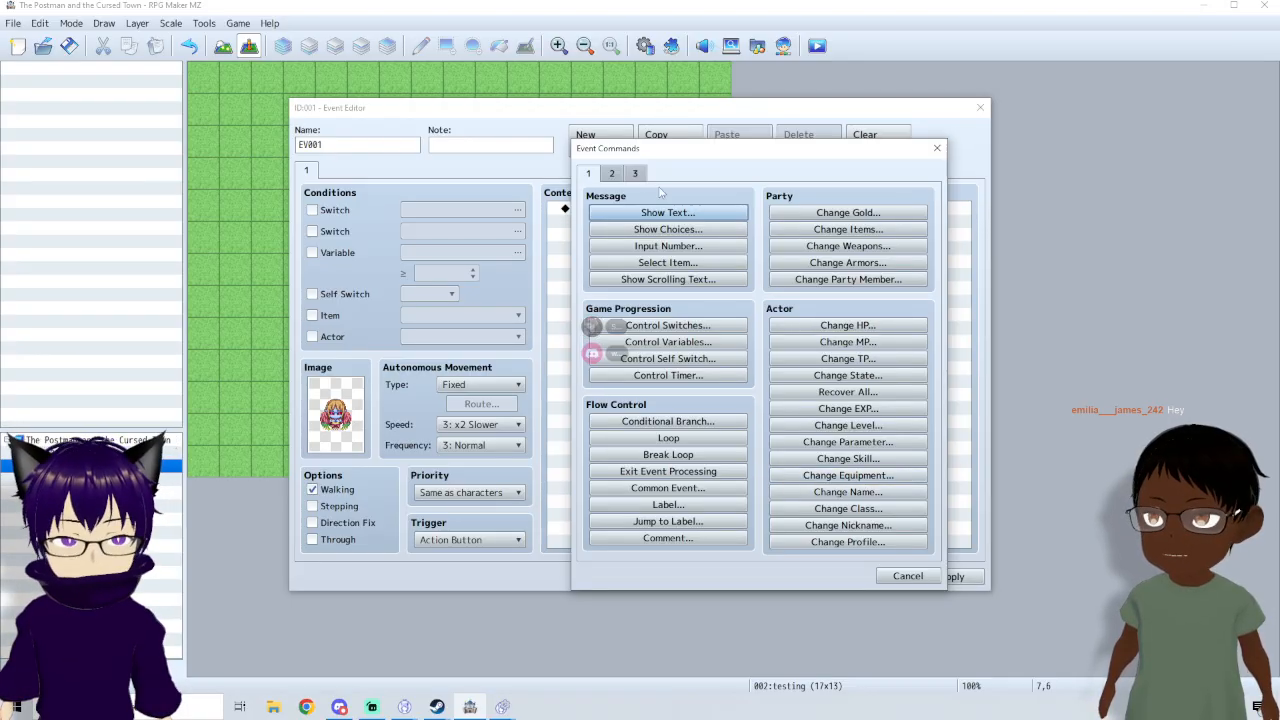
left_click(612, 173)
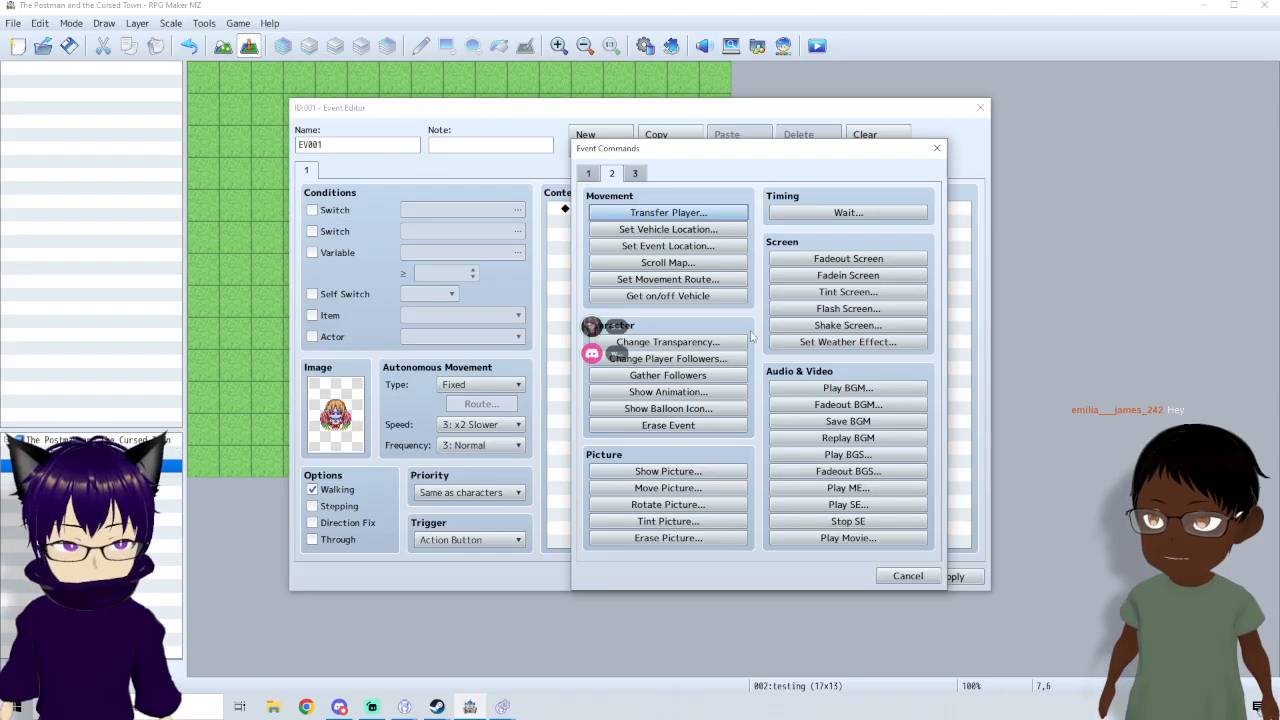
left_click(644, 175)
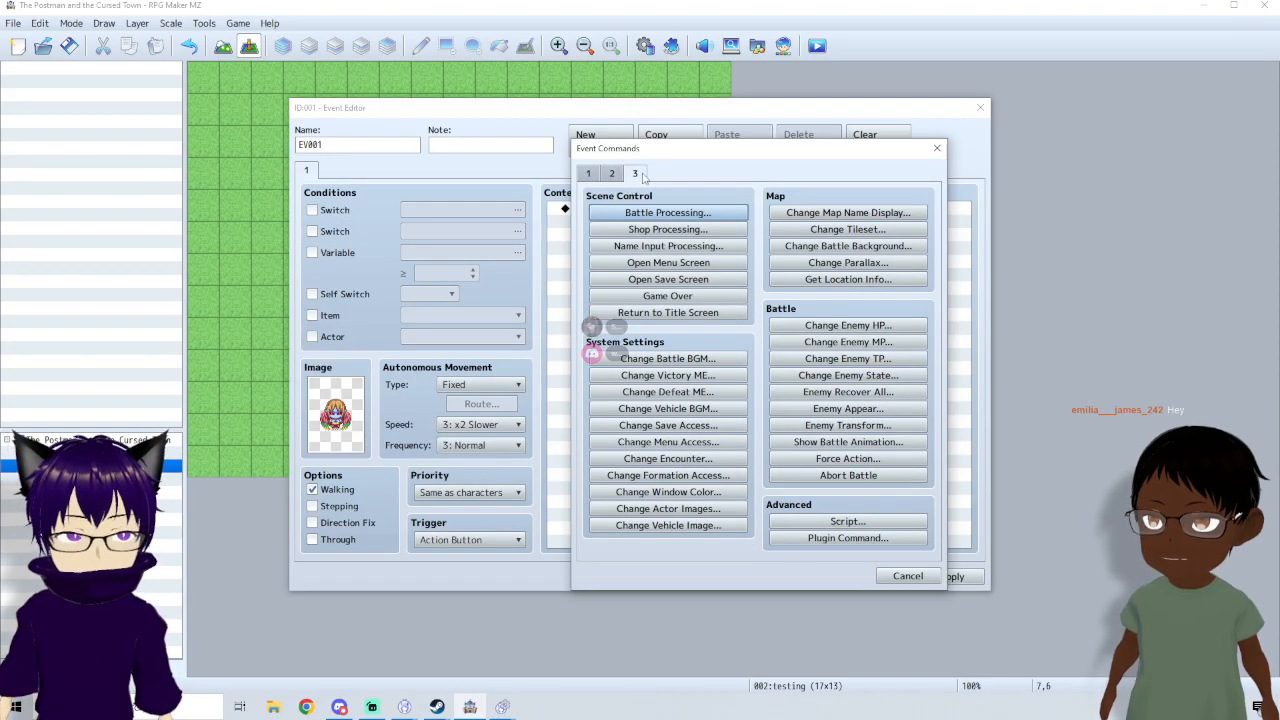
left_click(652, 212)
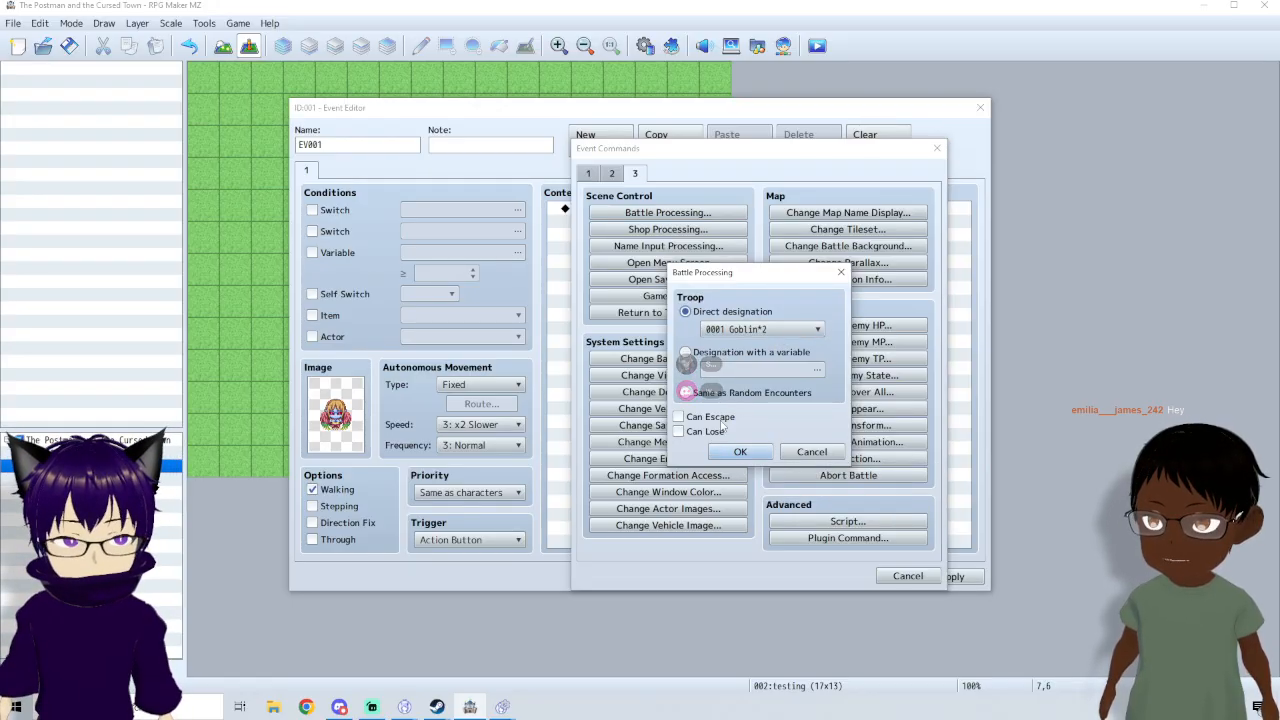
left_click(722, 419)
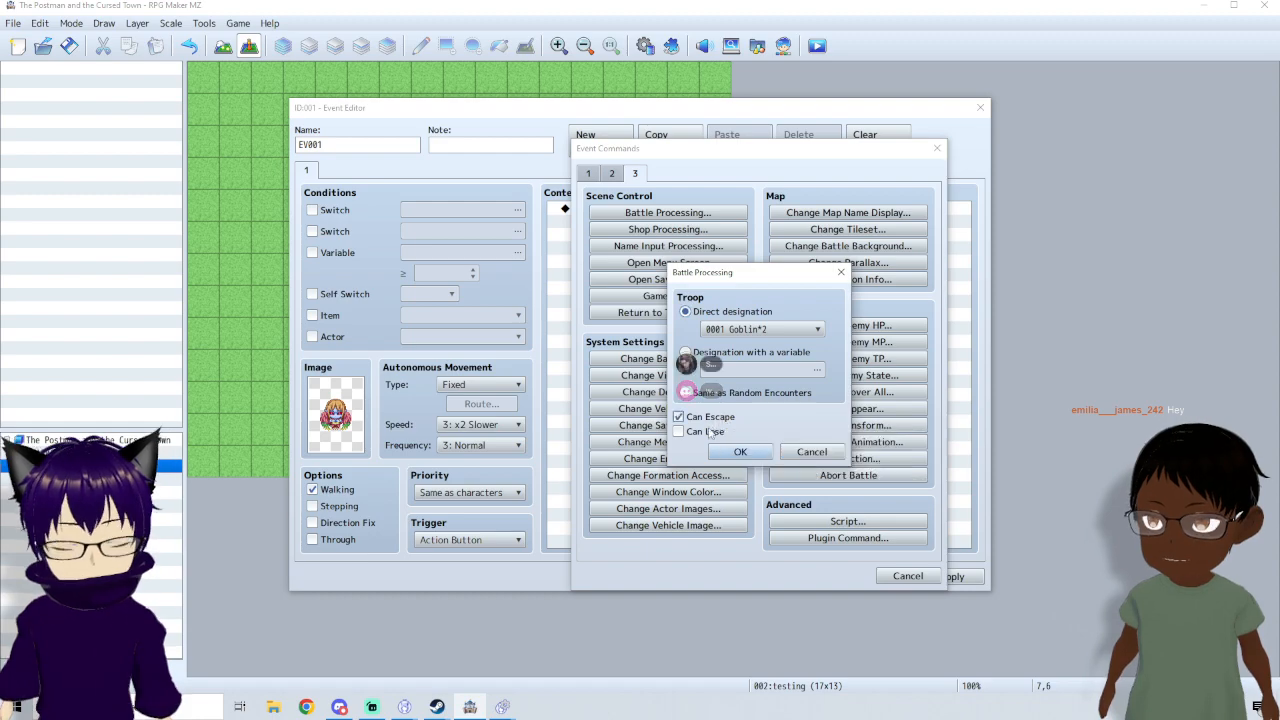
left_click(750, 456)
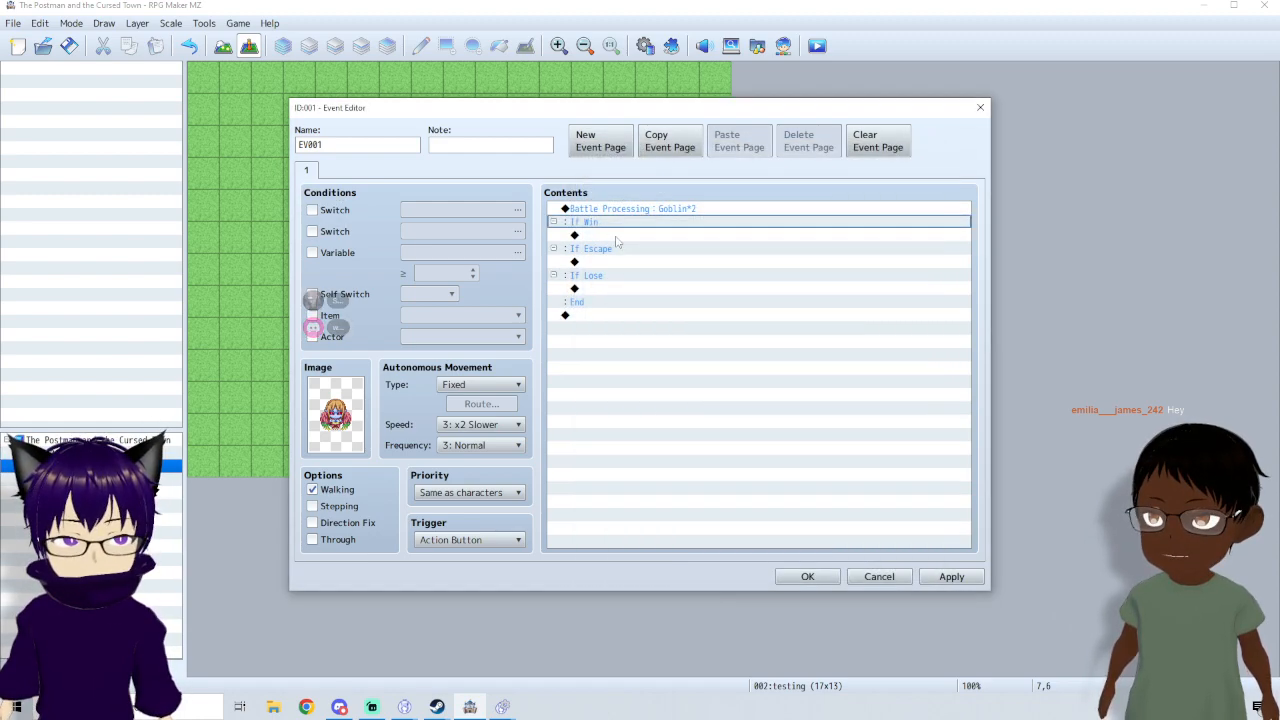
left_click(616, 236)
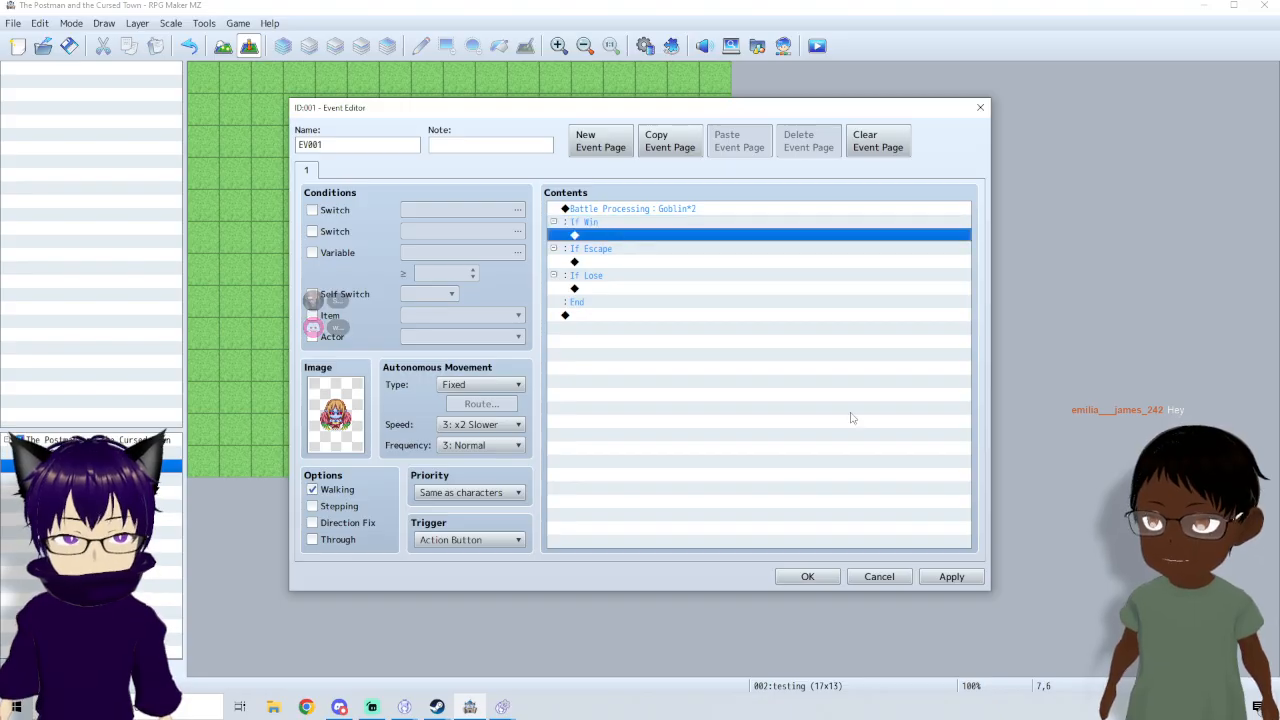
left_click(826, 577)
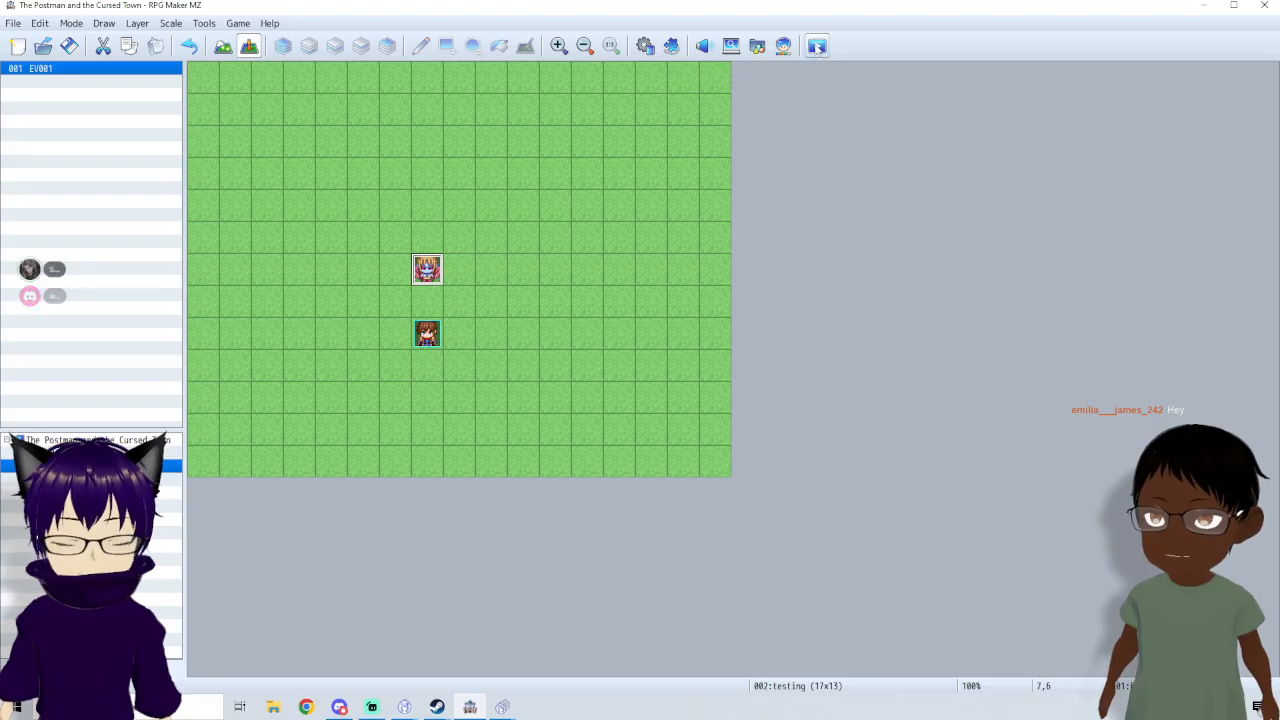
- Playtest the game with its changes saved, start a new game and walk up to the monster
left_click(817, 46)
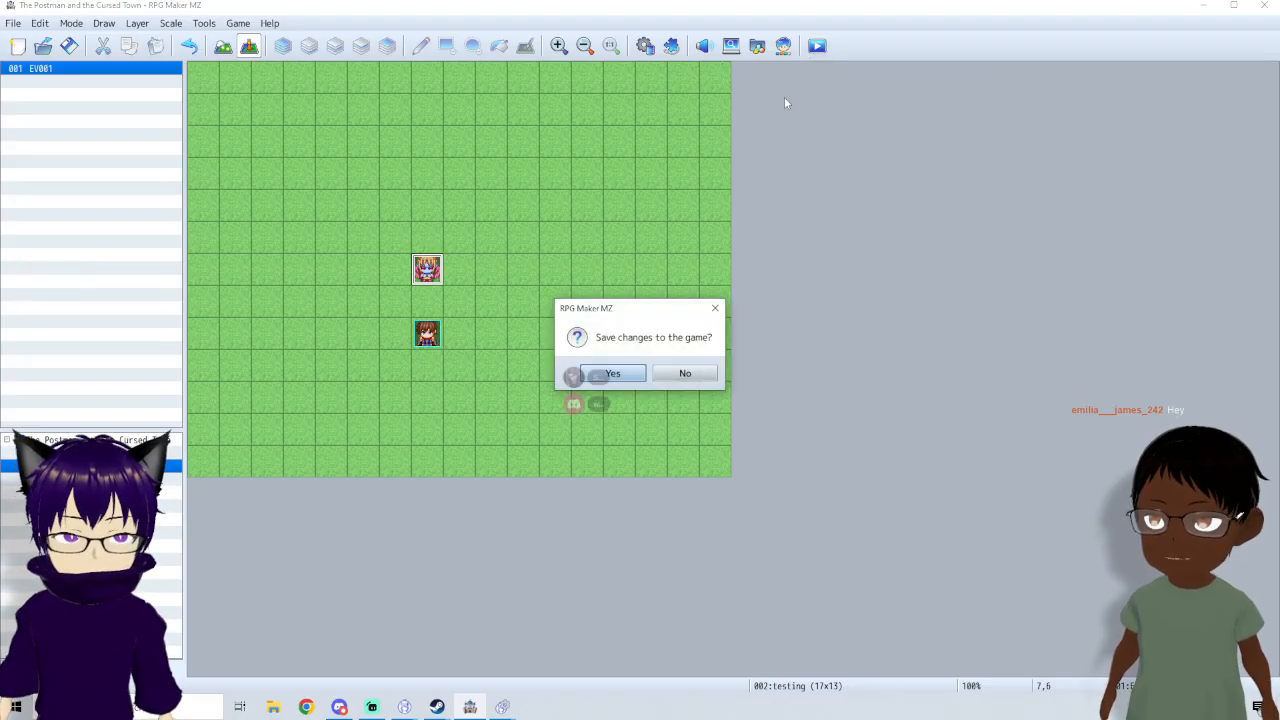
left_click(613, 373)
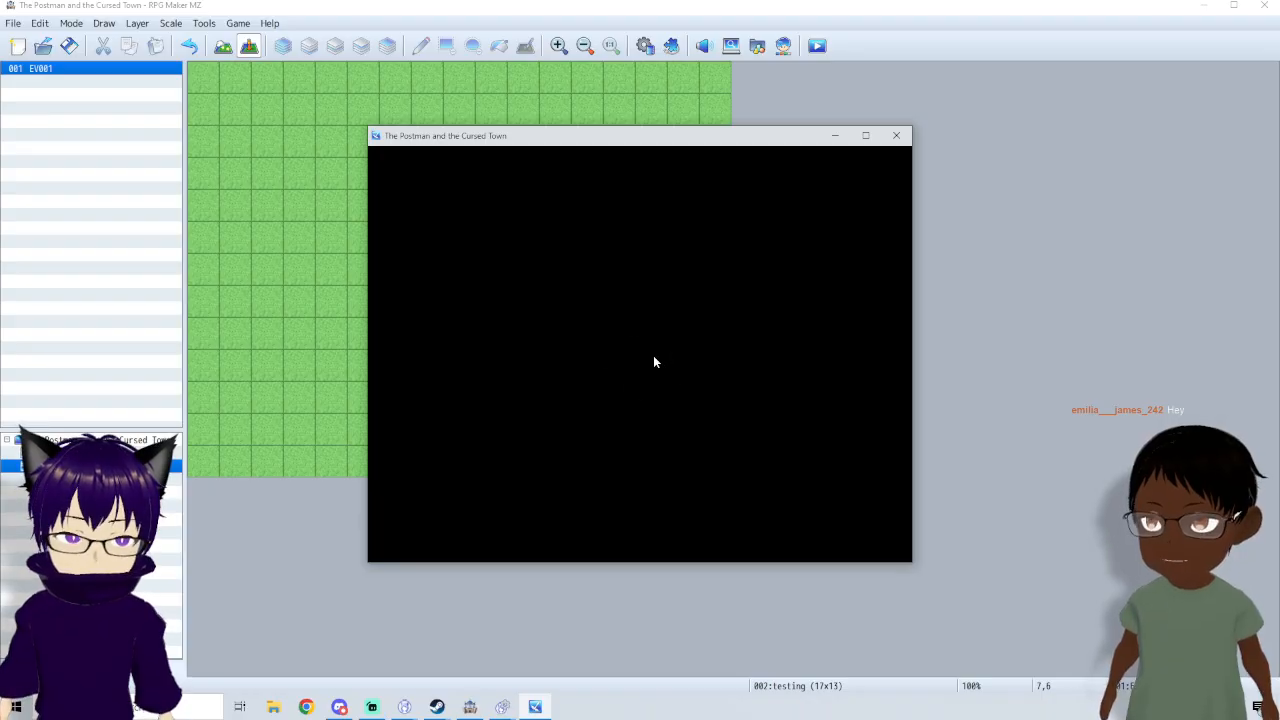
key("Return")
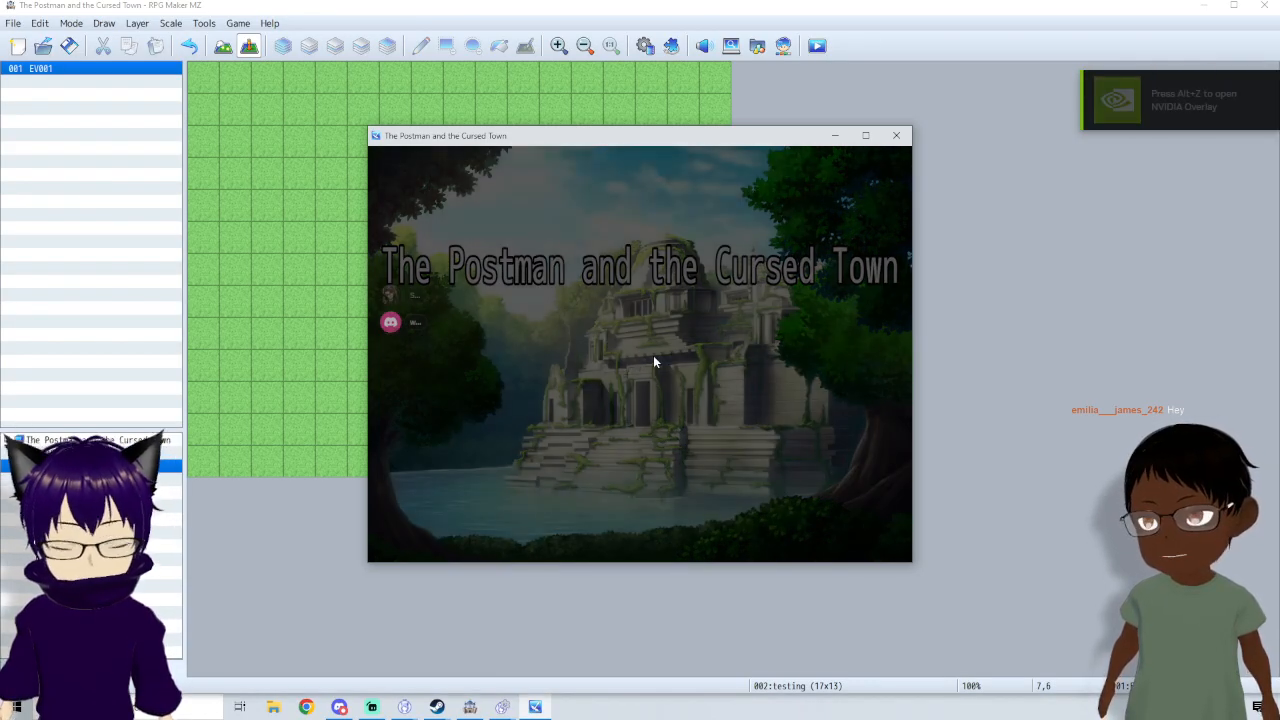
key("Up")
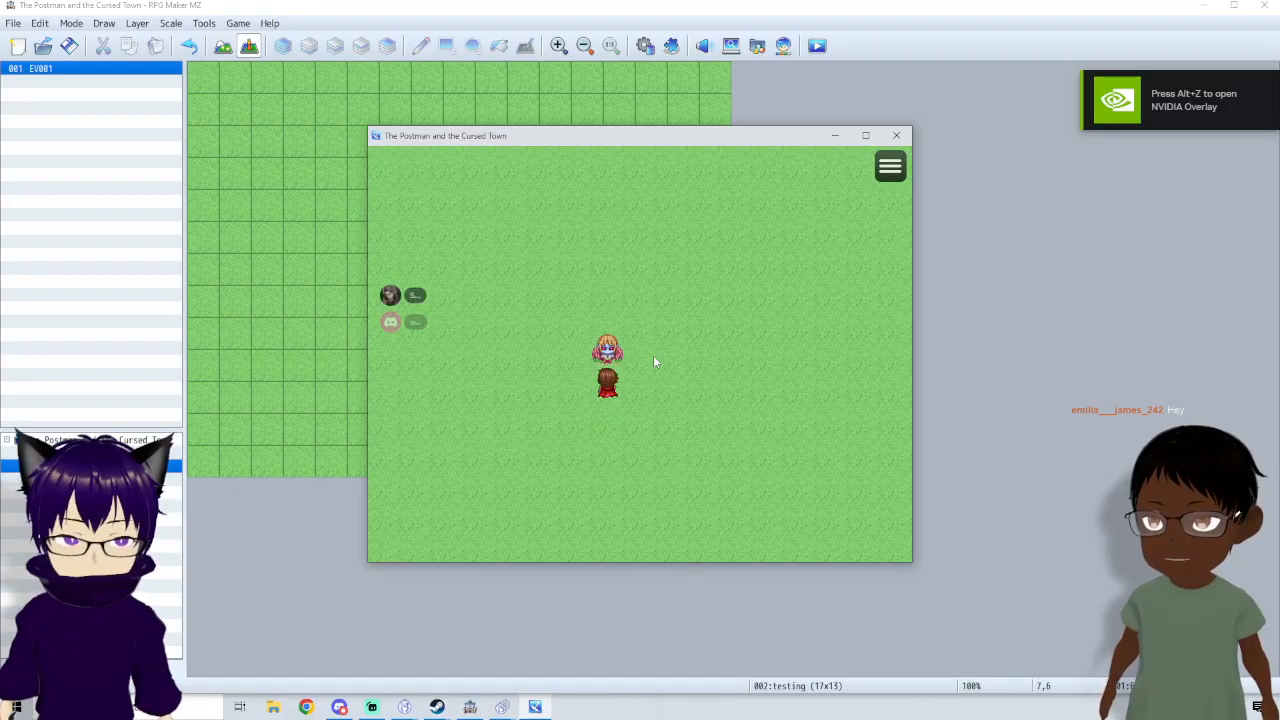
- Check the party and item menus in the playtest and engage the monster event in battle
key("Escape")
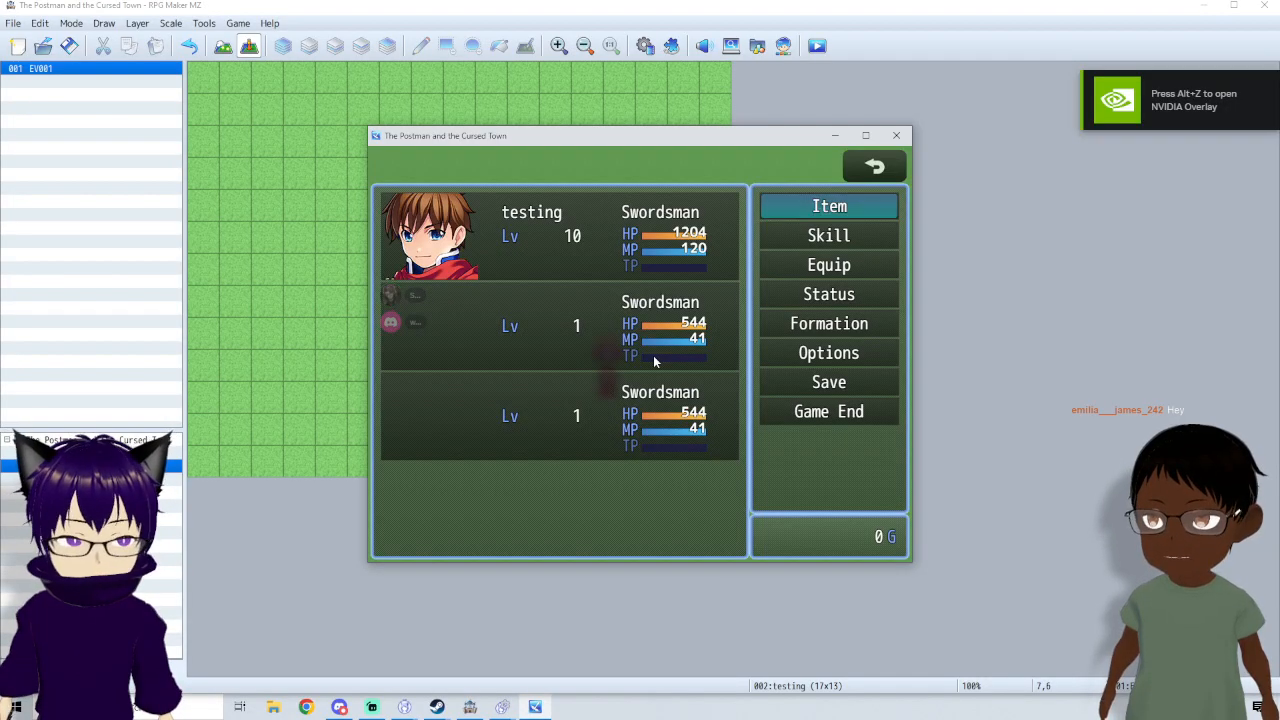
key("Return")
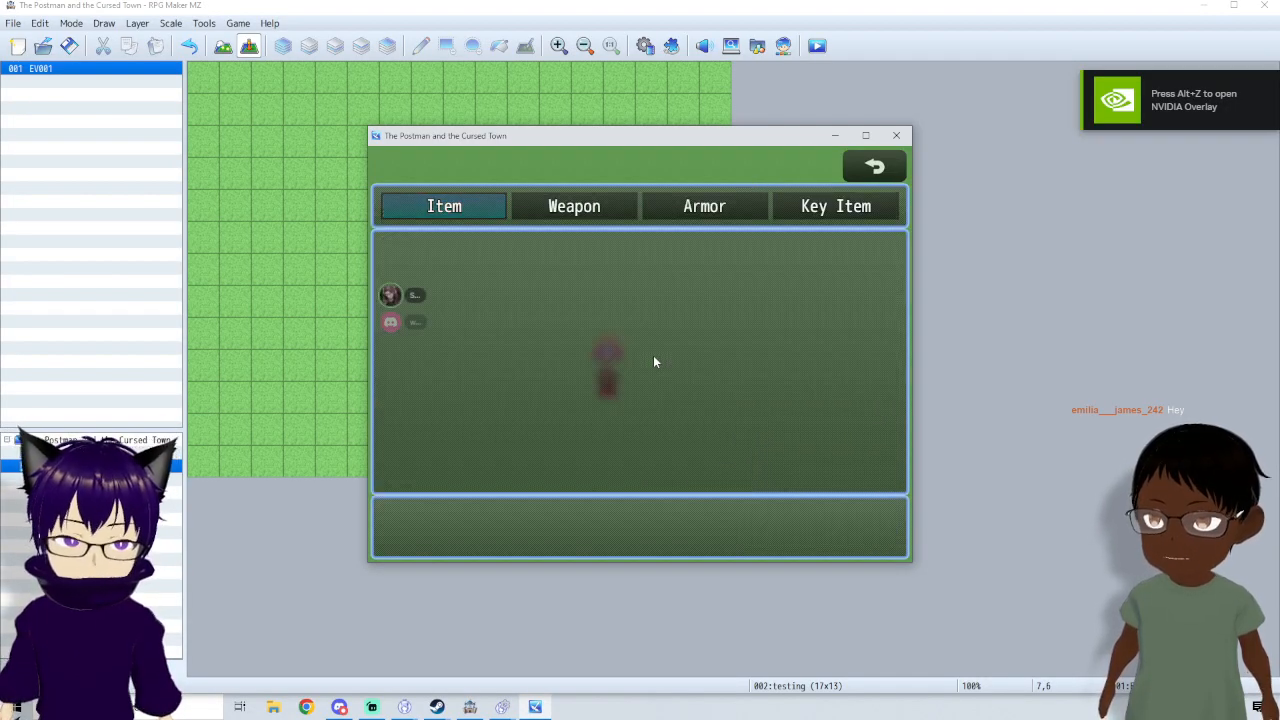
key("Escape")
key("Escape")
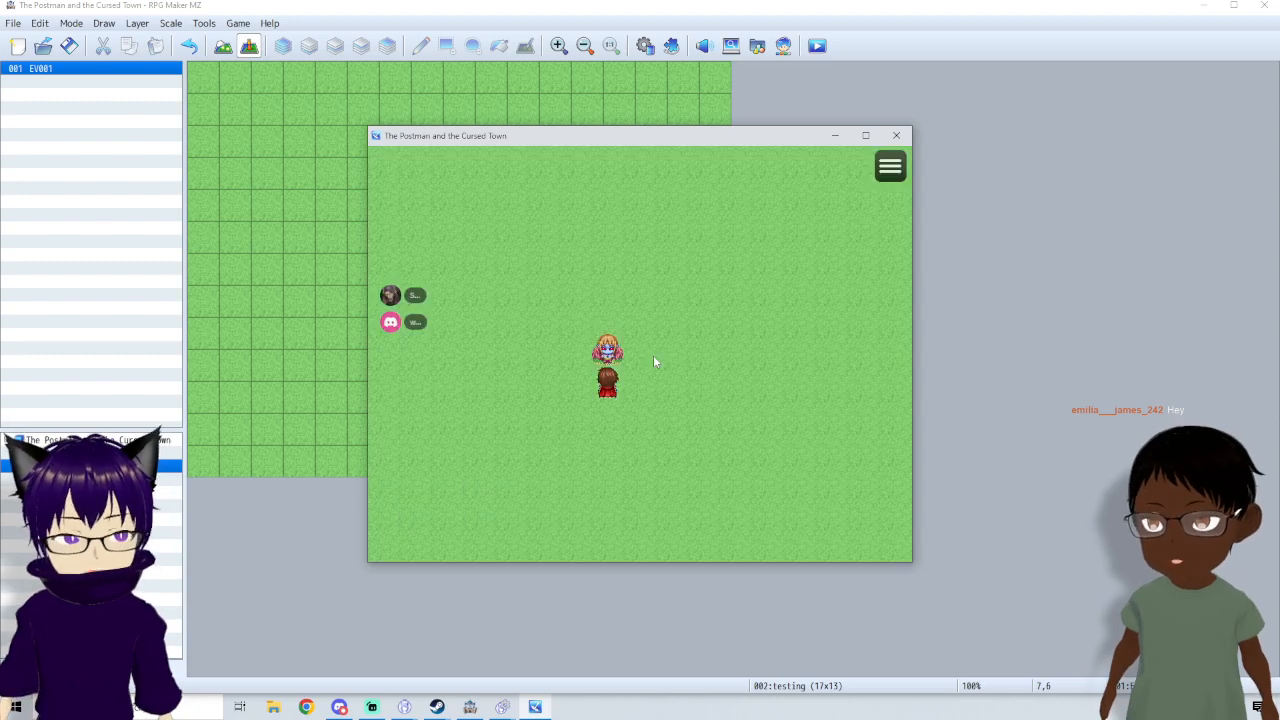
key("Escape")
key("Escape")
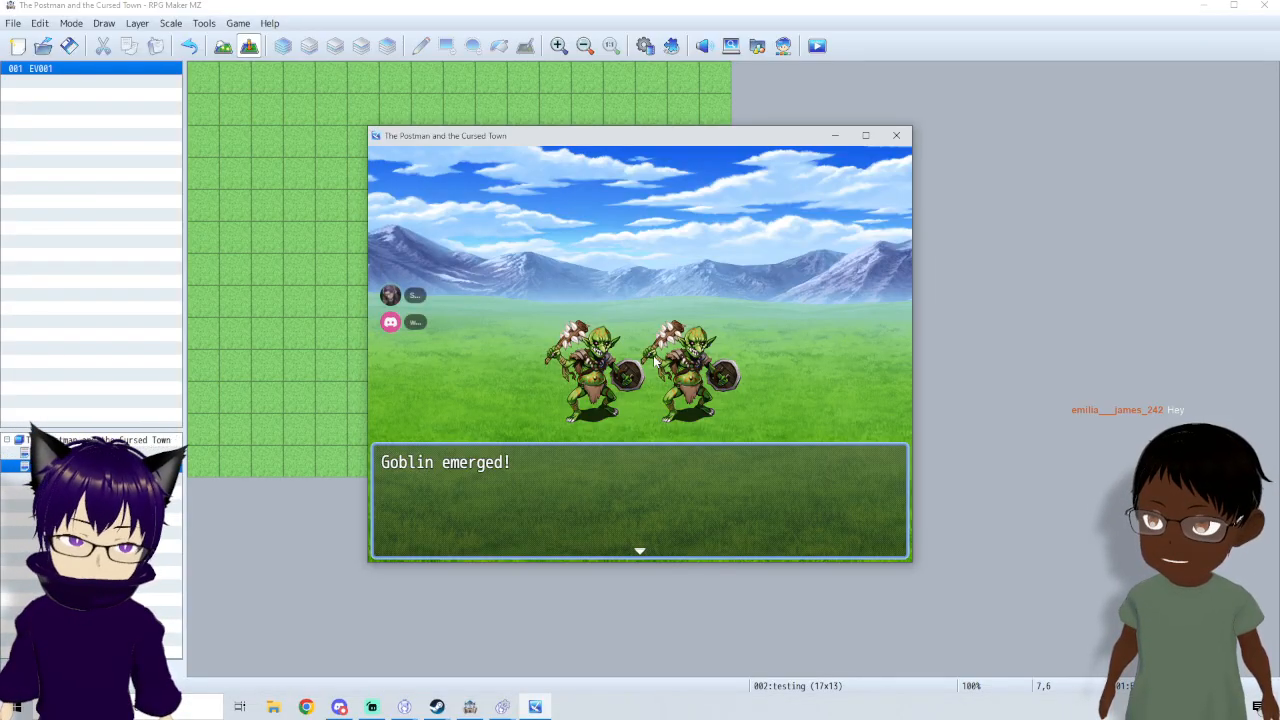
- Lower the volume of the nwjs playtest application in the Windows volume mixer
left_click(1177, 707)
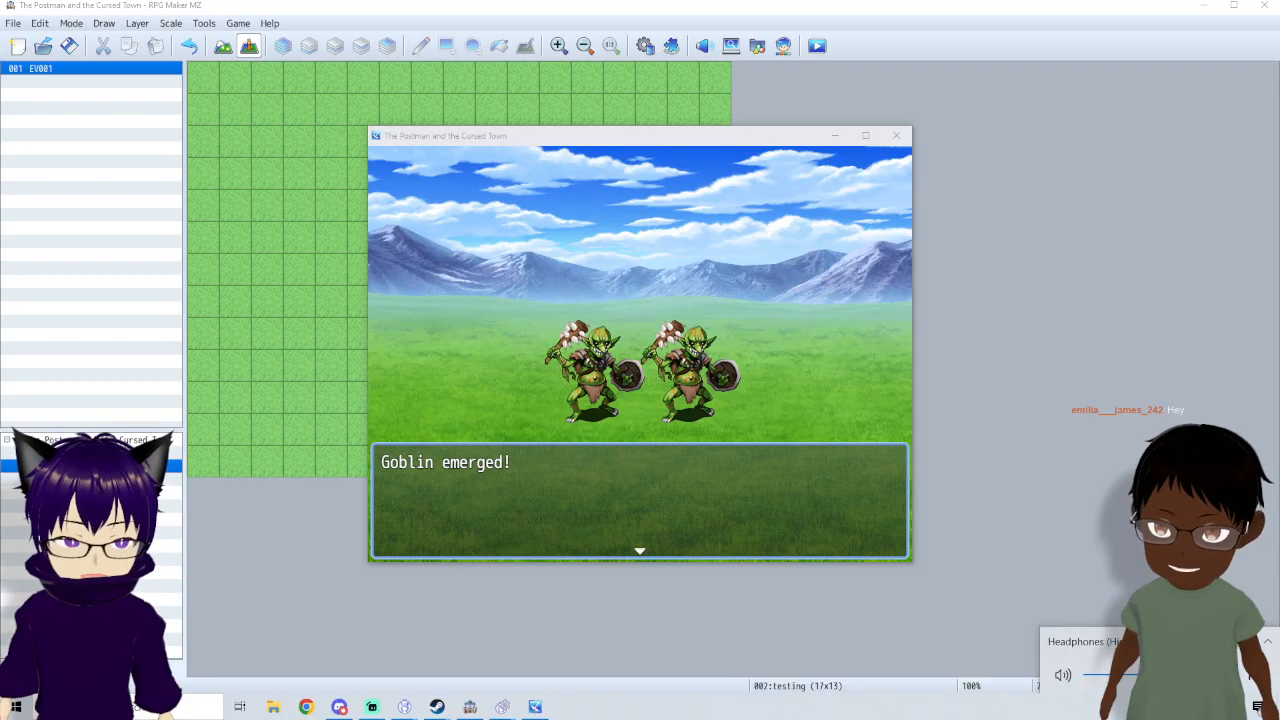
left_click(1185, 590)
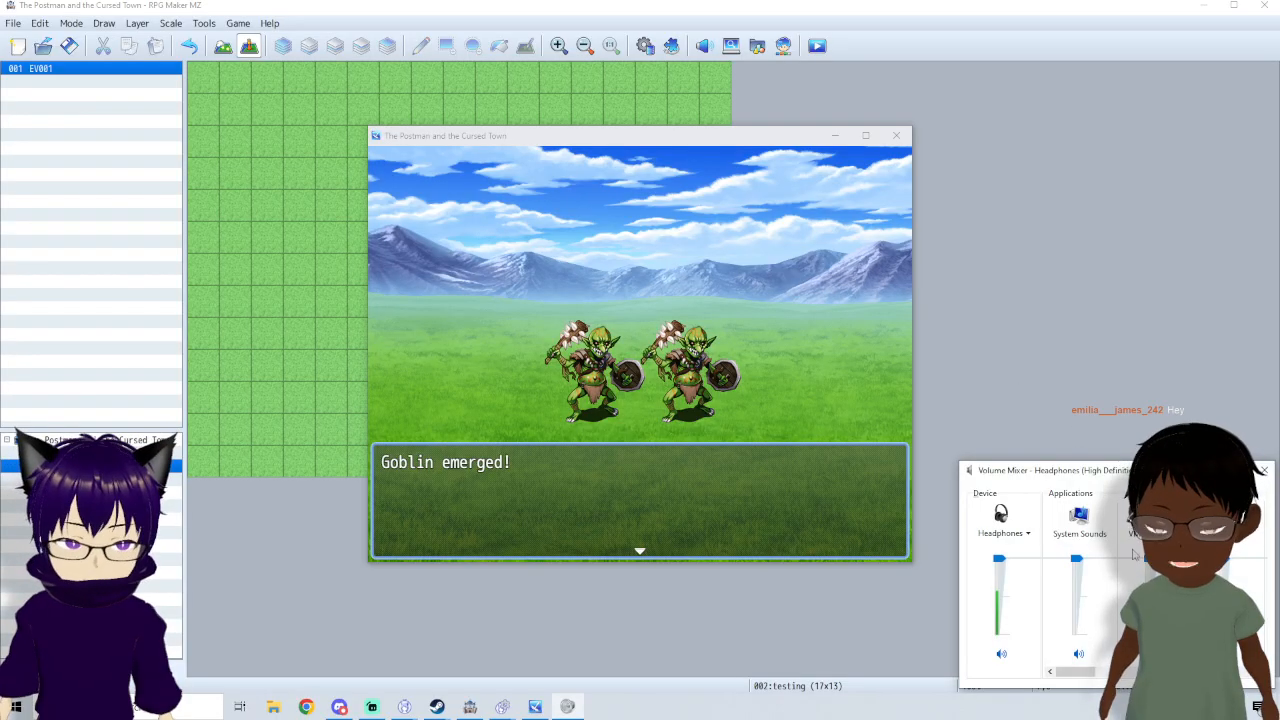
left_click_drag(1112, 672, 1194, 672)
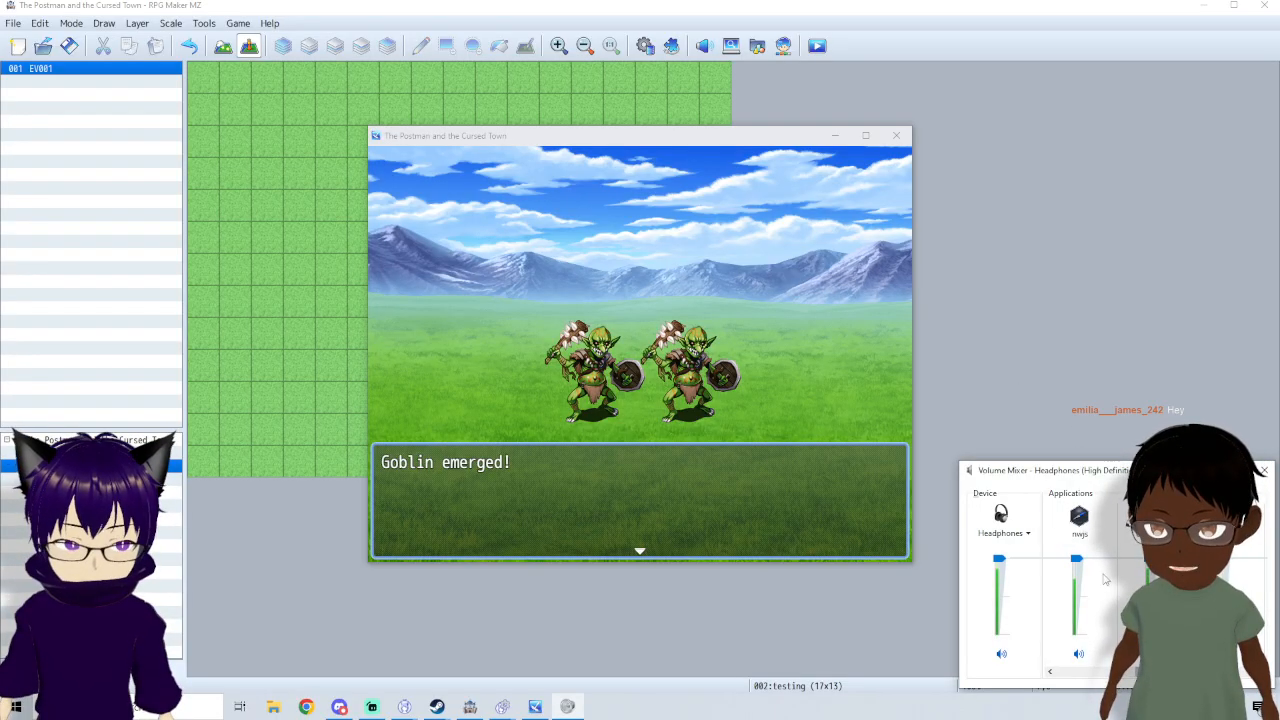
left_click_drag(1076, 559, 1091, 626)
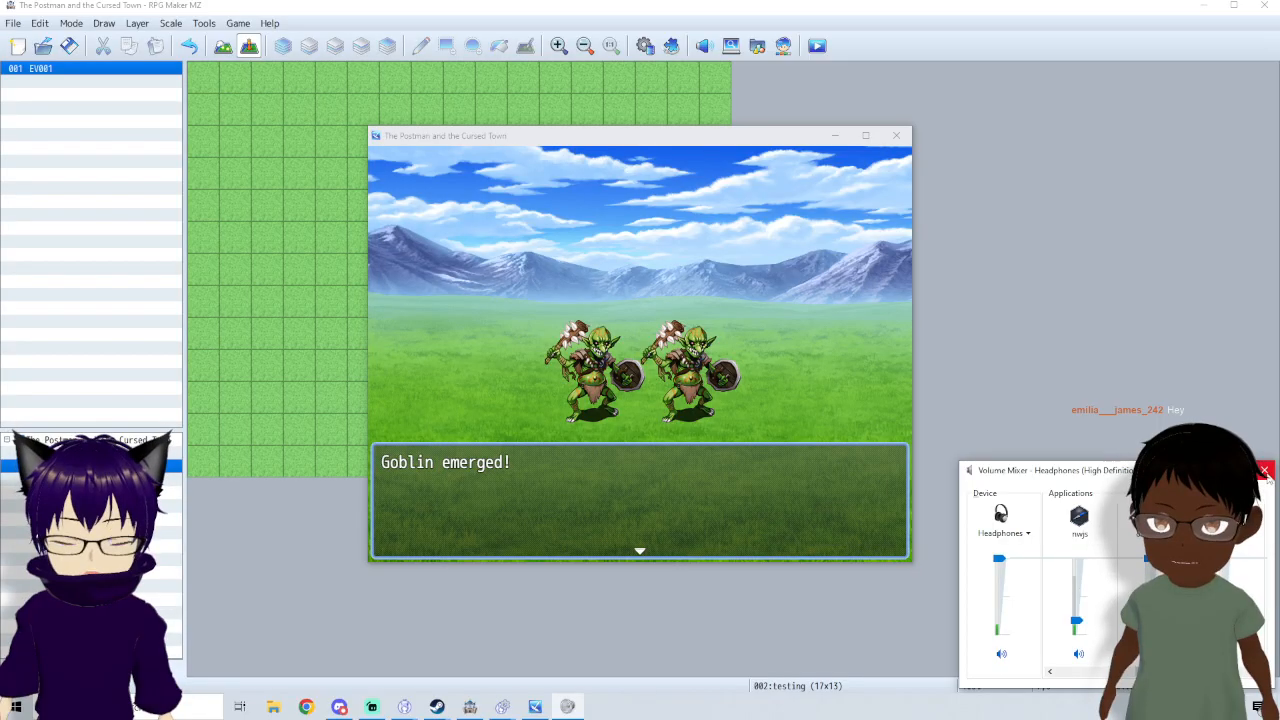
left_click(1264, 470)
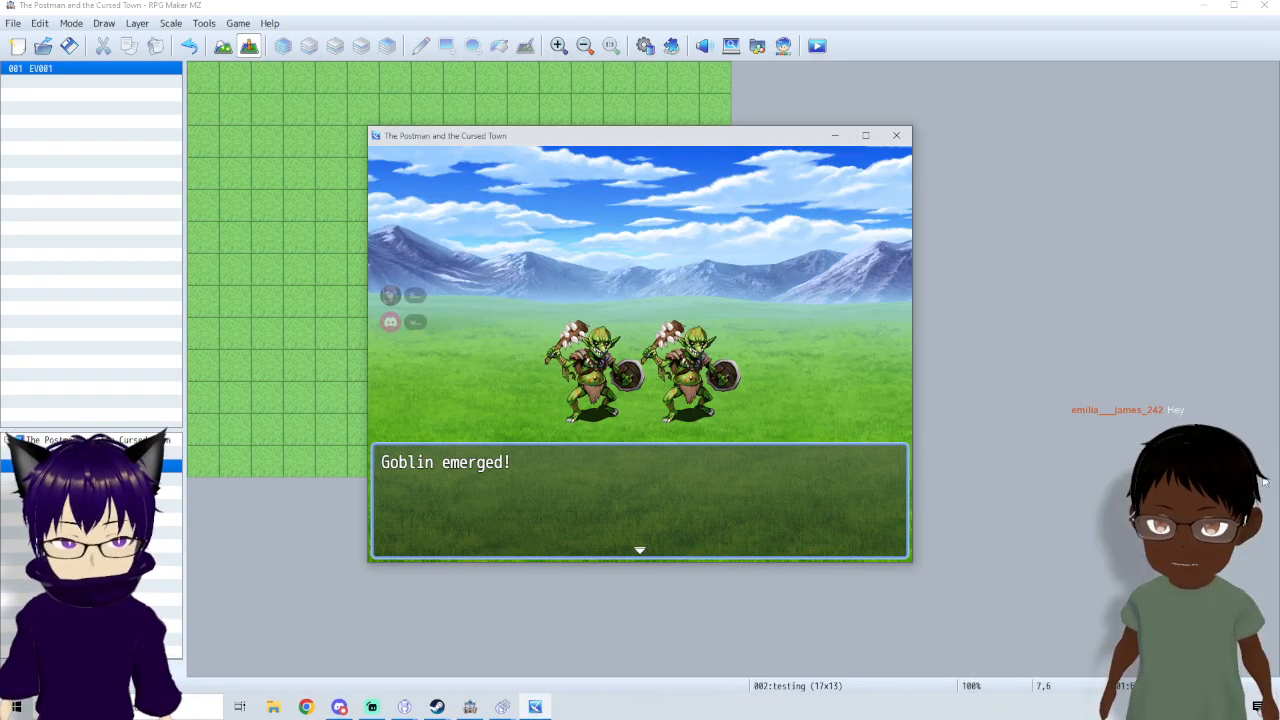
- Enter the goblin fight to examine the battle commands of the party members, and end the playtest
left_click(898, 480)
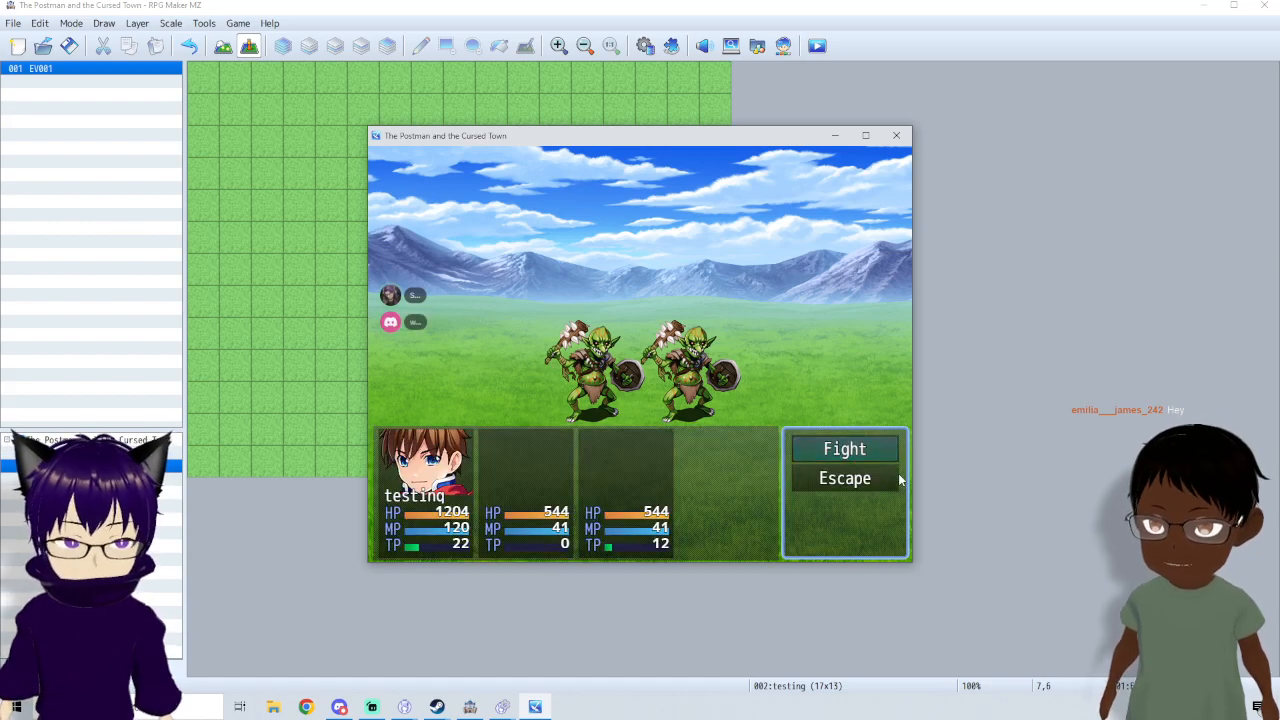
key("Return")
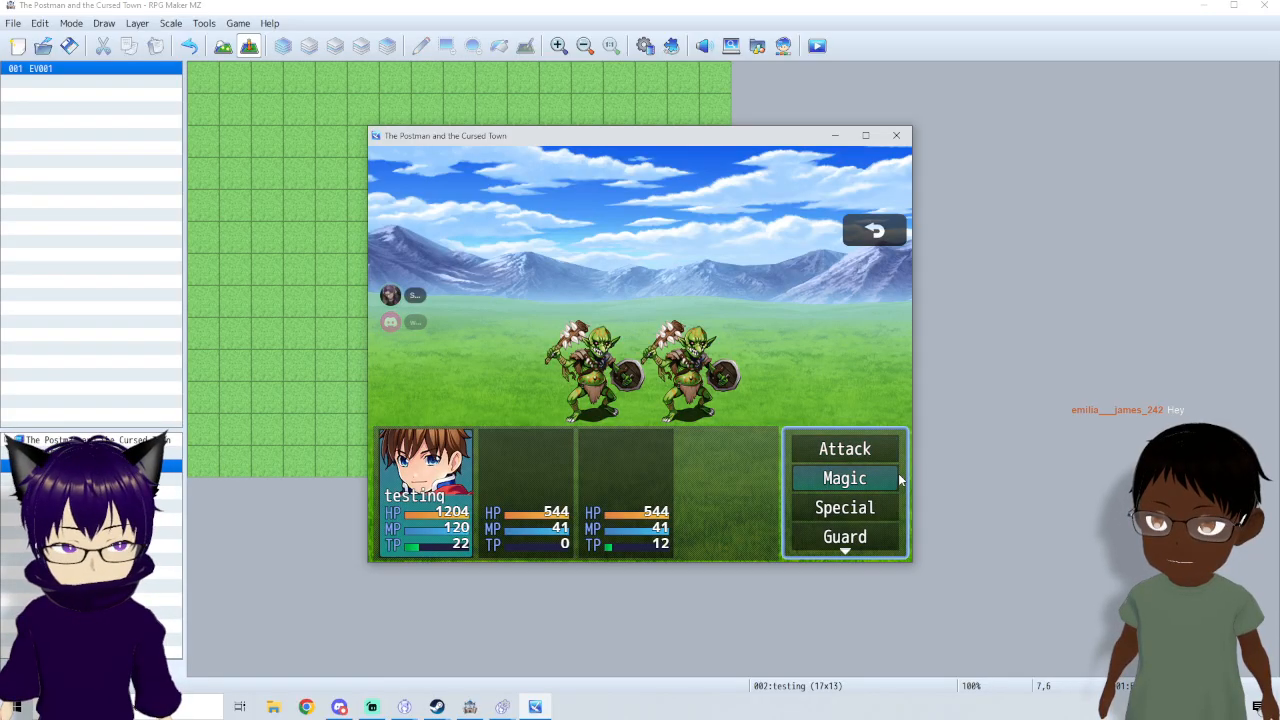
left_click(898, 480)
key("Down")
key("Down")
key("Return")
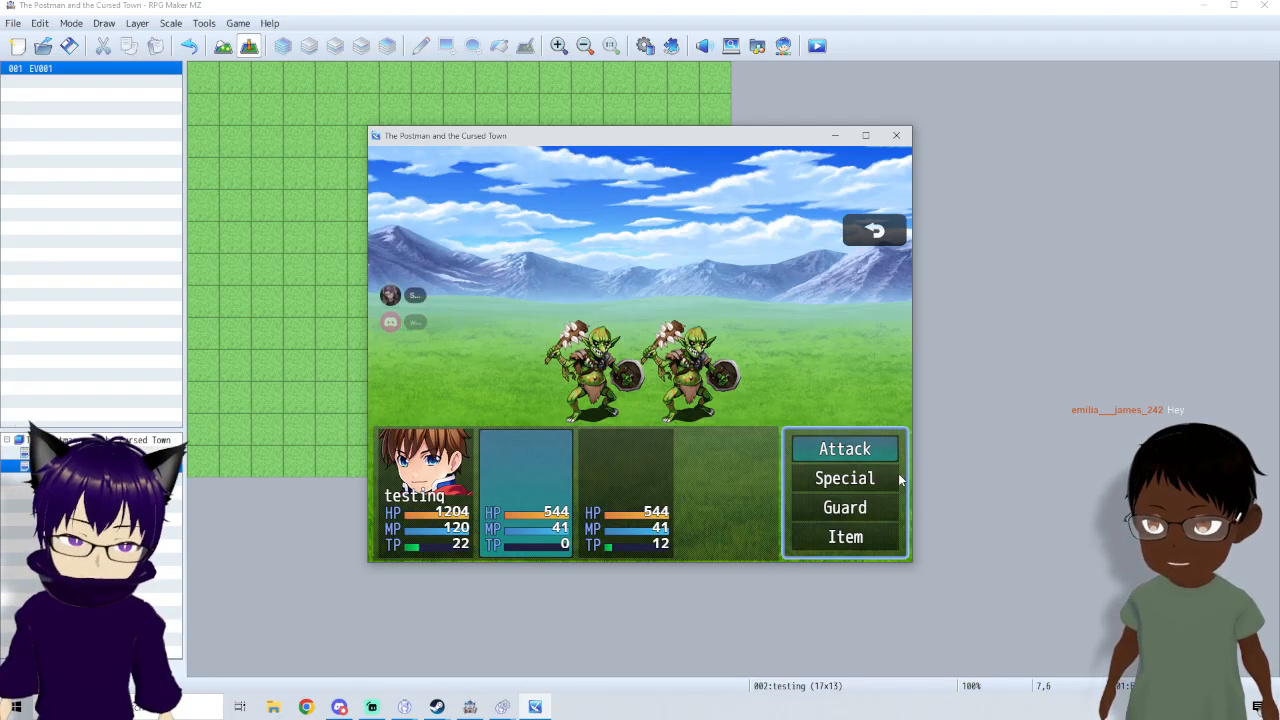
key("Escape")
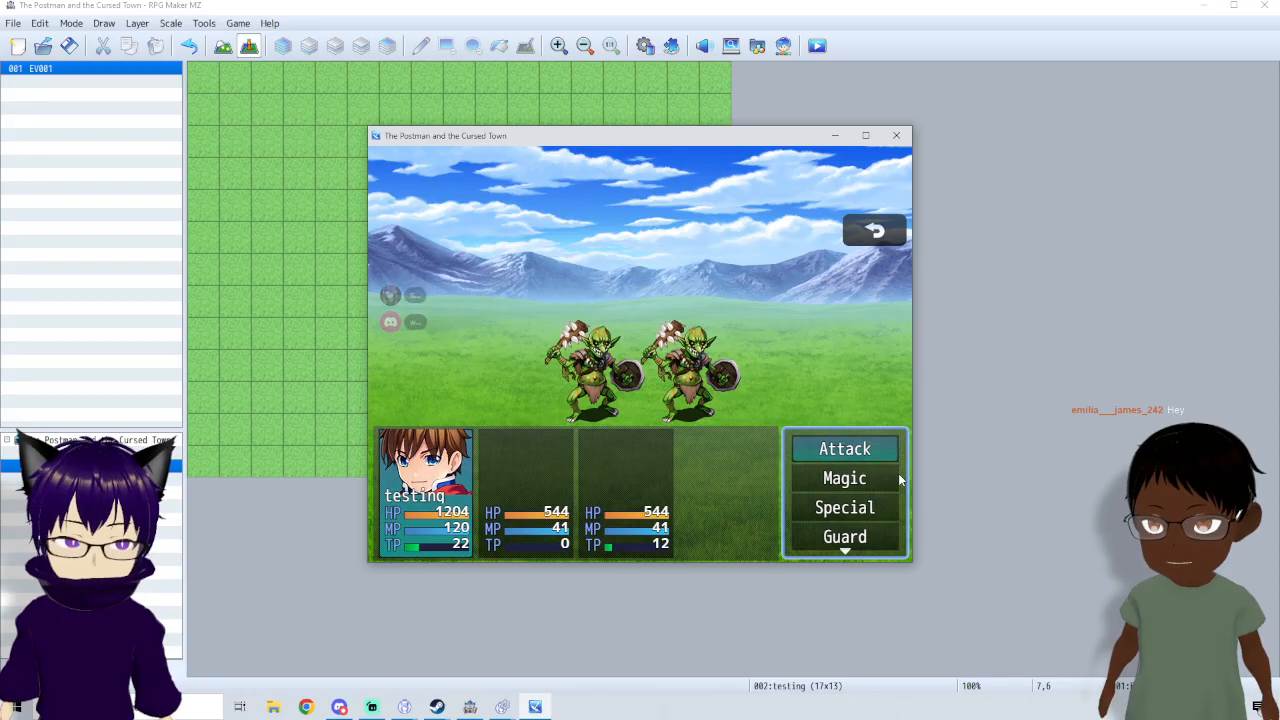
left_click(896, 135)
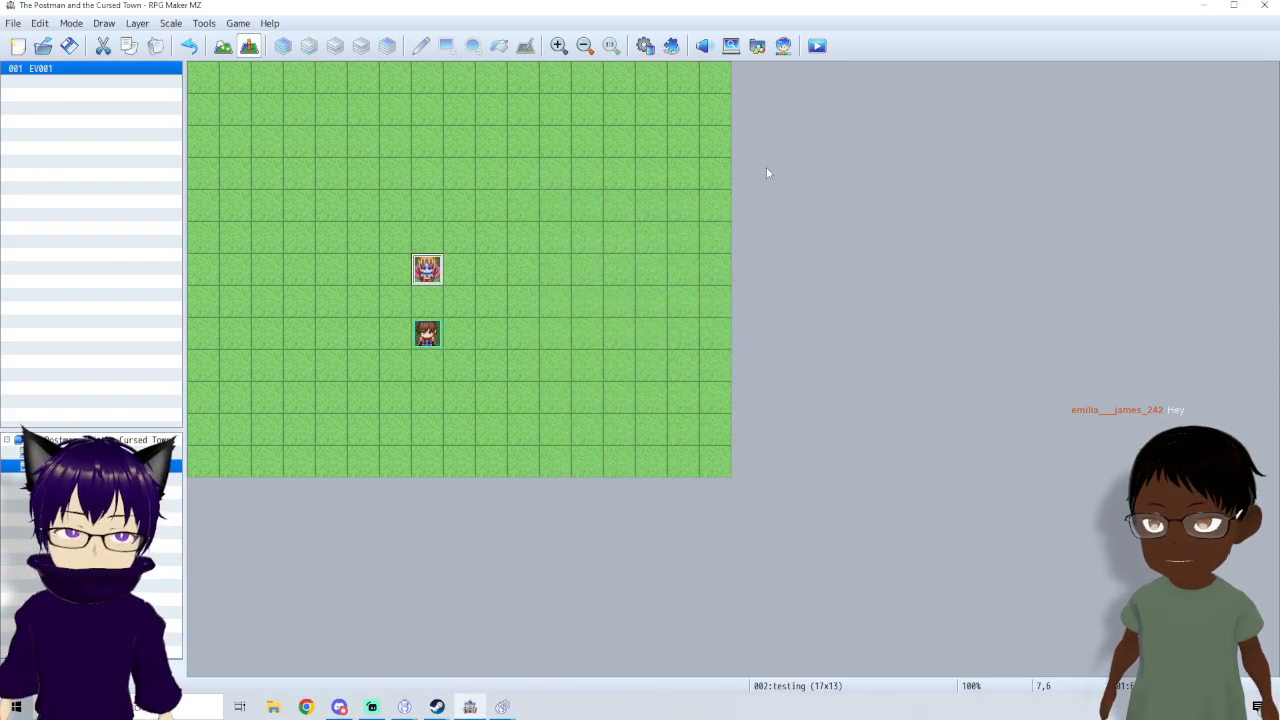
- Name each of the empty actors 0002 to 0005 "a" in the database and apply the changes
left_click(645, 46)
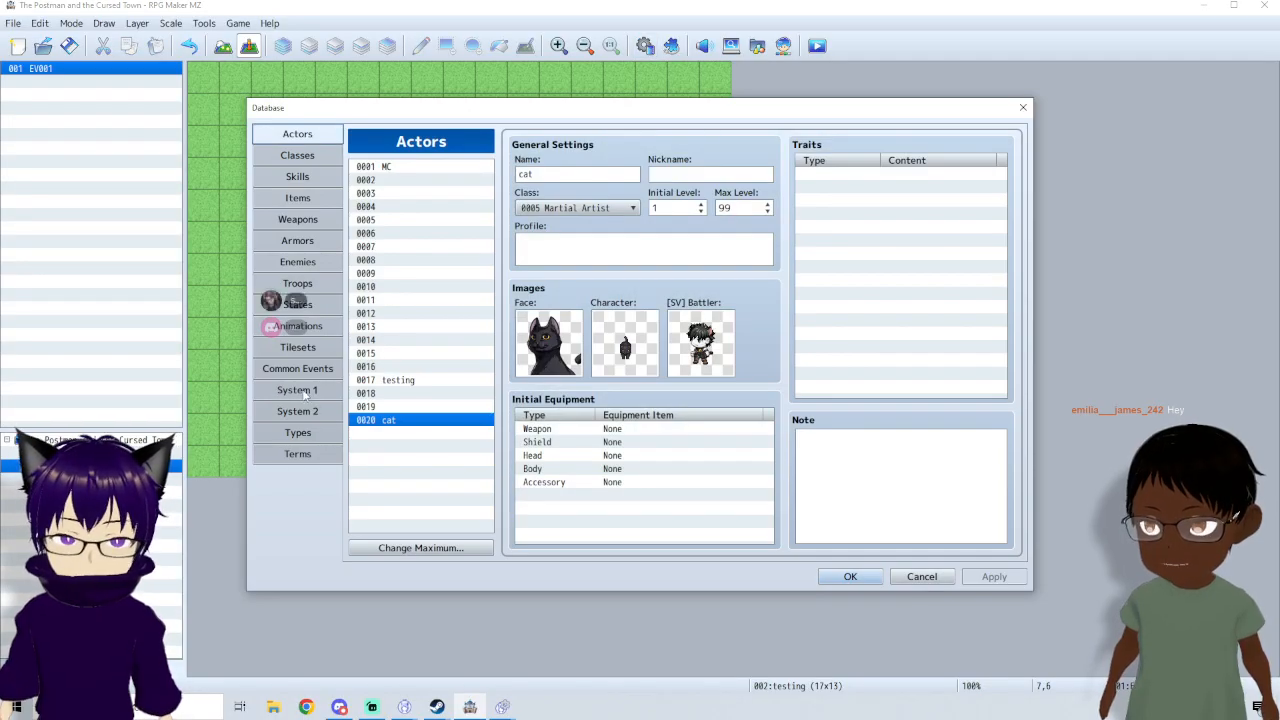
left_click(411, 180)
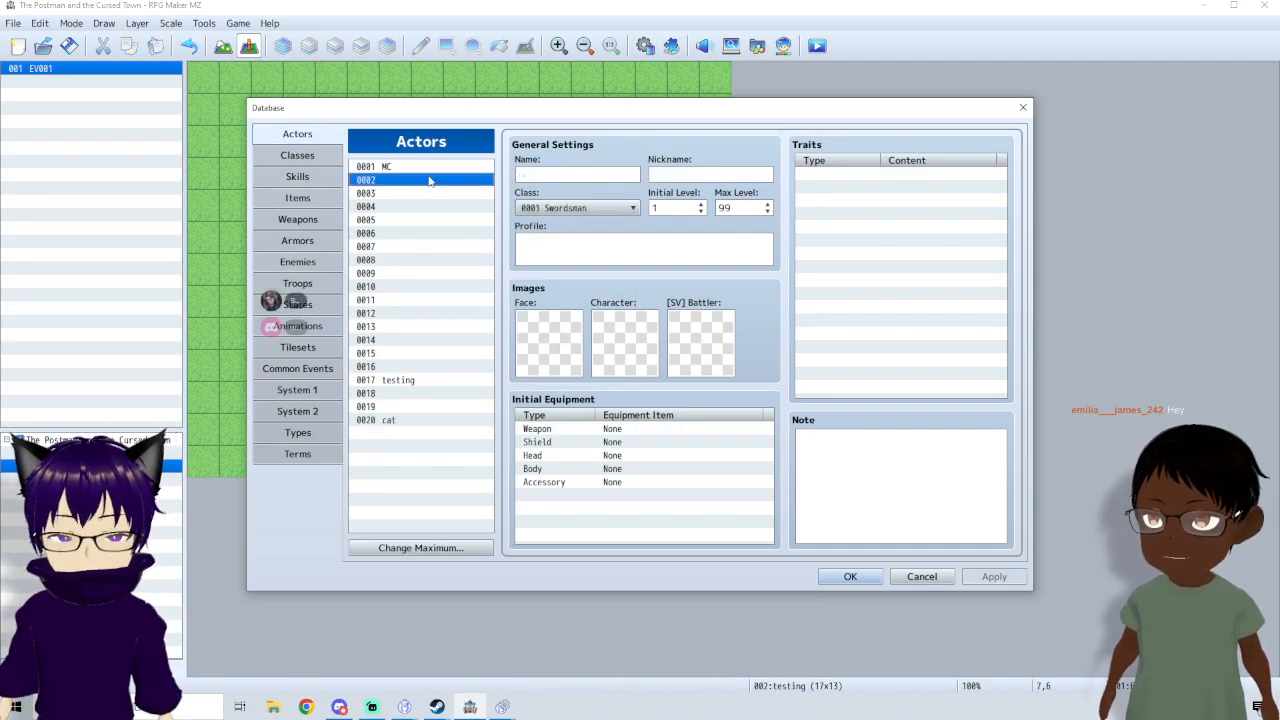
left_click(543, 177)
type("a")
left_click(438, 192)
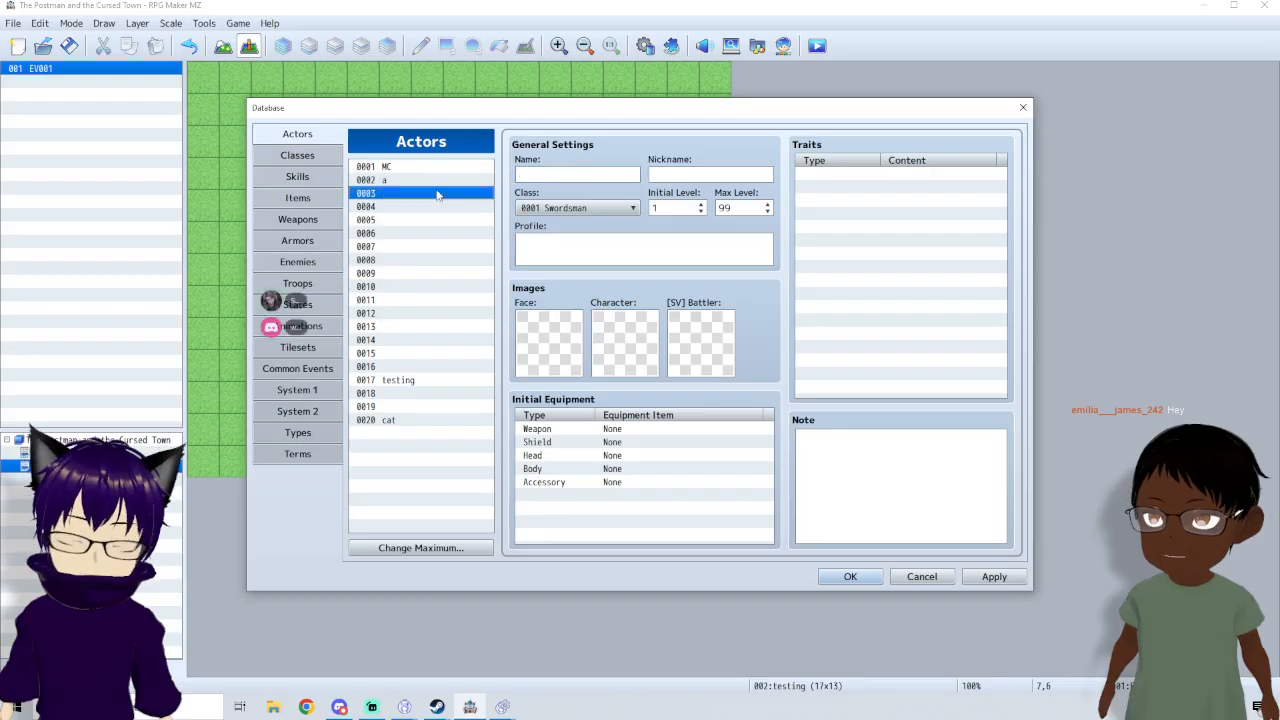
left_click(527, 174)
type("a")
left_click(454, 207)
type("a")
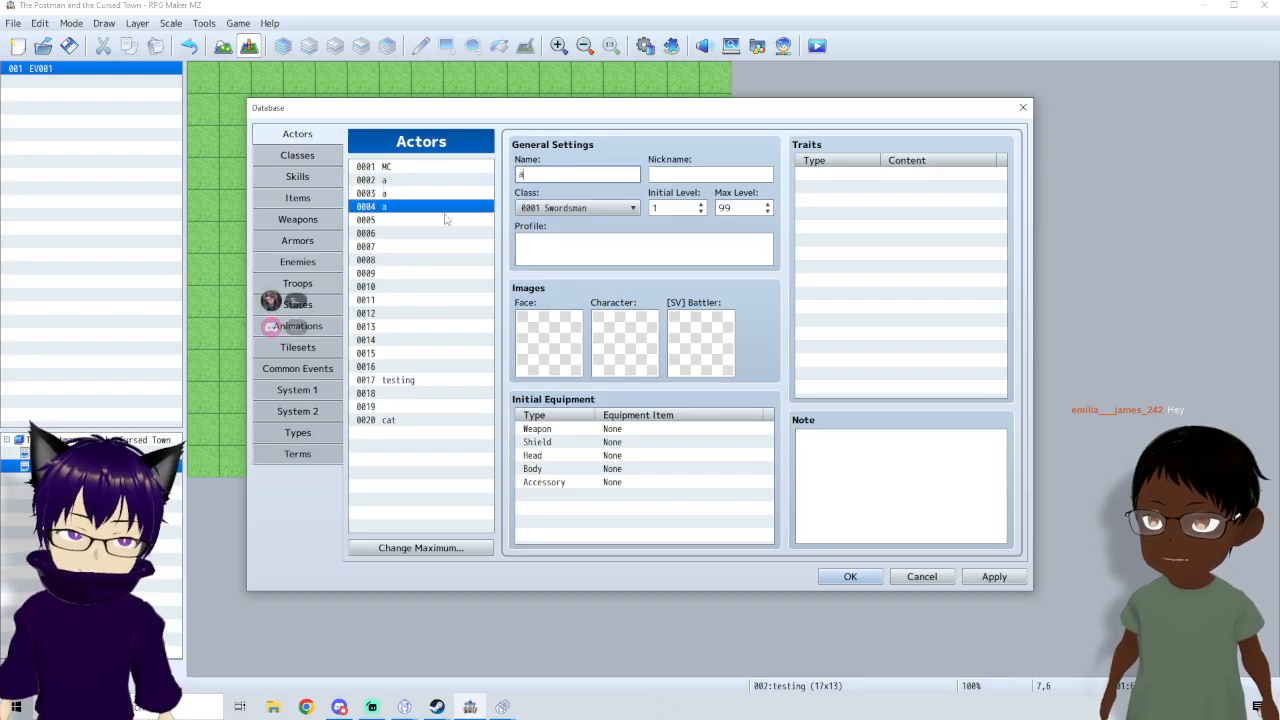
left_click(445, 220)
left_click(541, 174)
type("a")
left_click(450, 233)
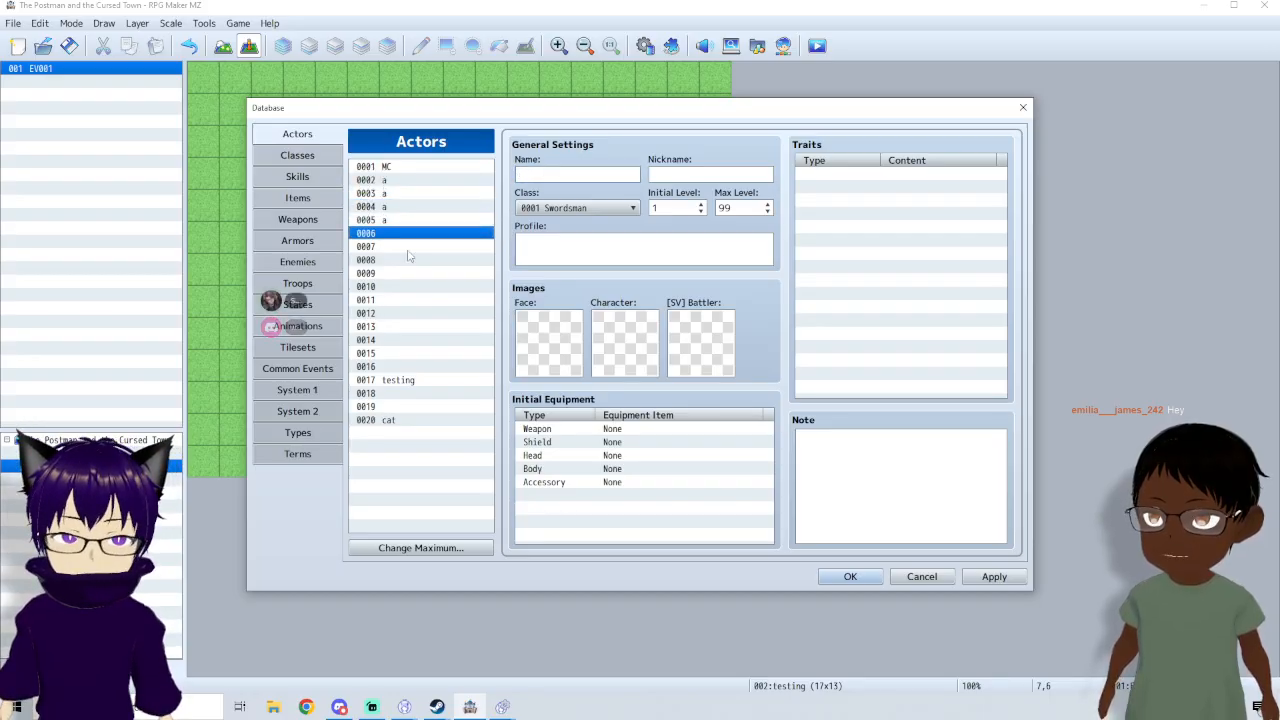
left_click(314, 390)
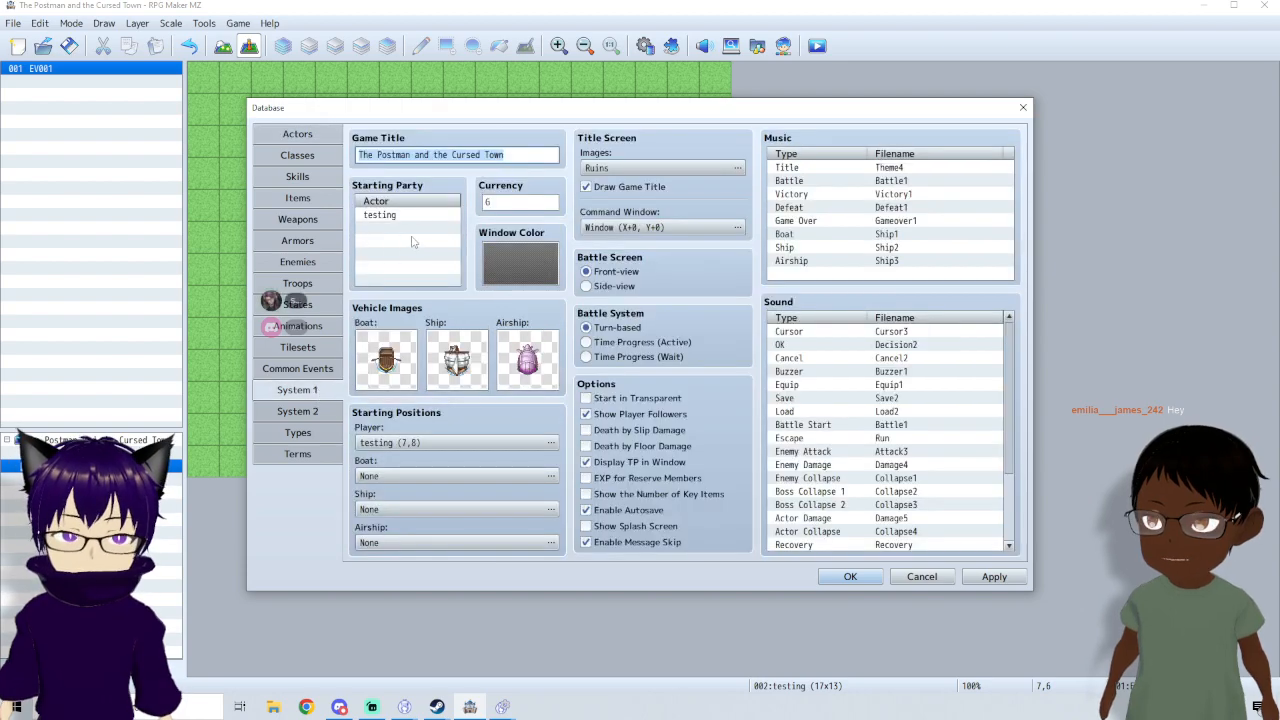
left_click(311, 136)
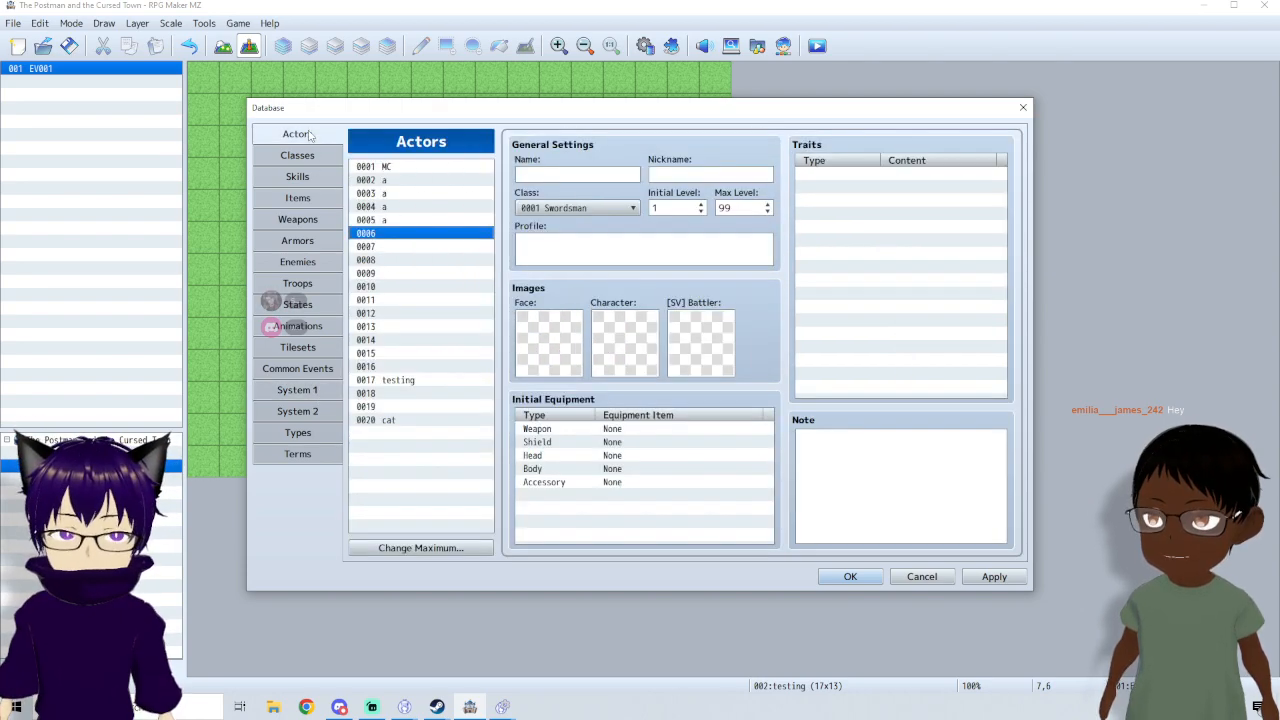
left_click(994, 576)
- Delete the blank entries from the starting party, leaving only the testing actor, and save the database changes
left_click(308, 392)
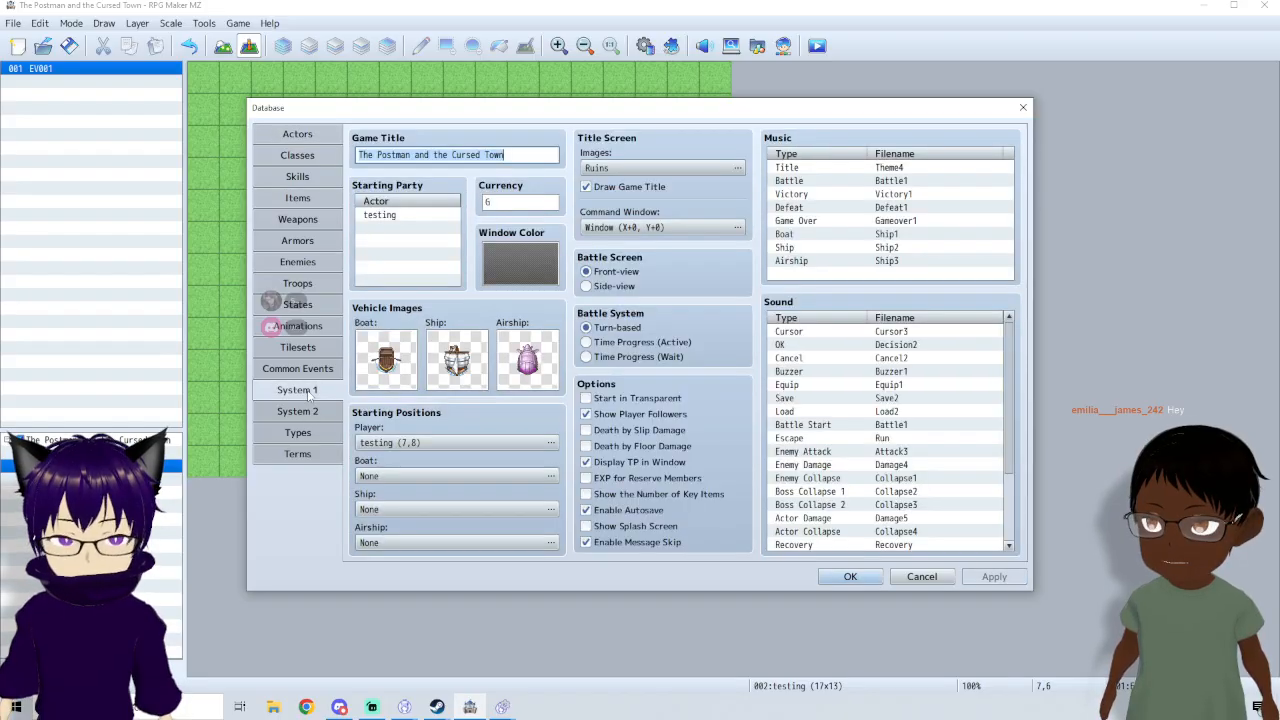
left_click(389, 218)
left_click(390, 229)
right_click(390, 229)
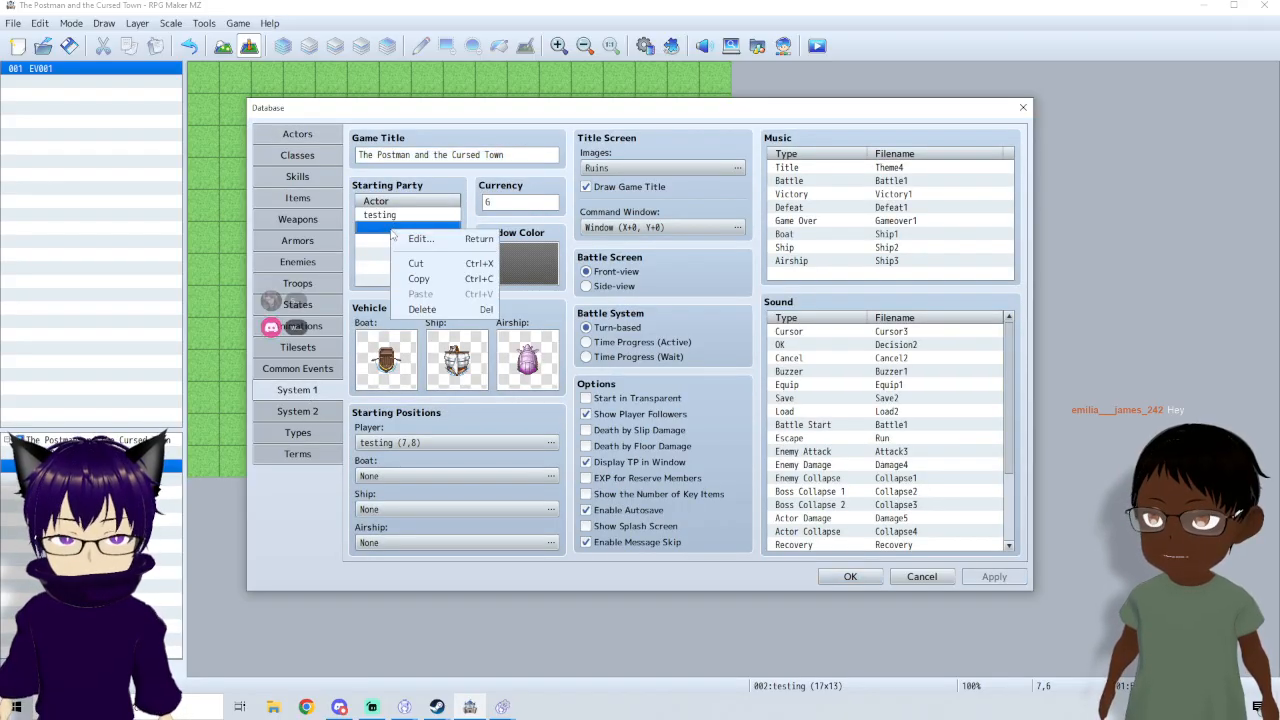
left_click(420, 309)
right_click(397, 231)
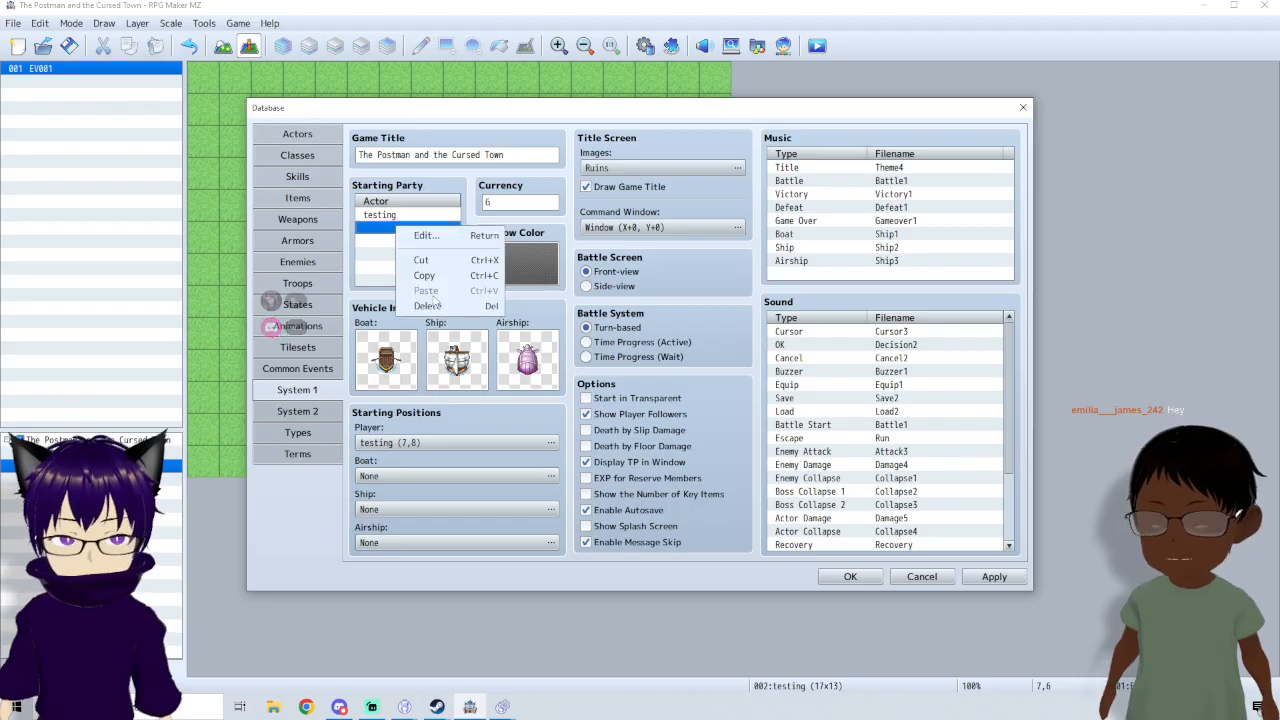
left_click(431, 303)
right_click(390, 230)
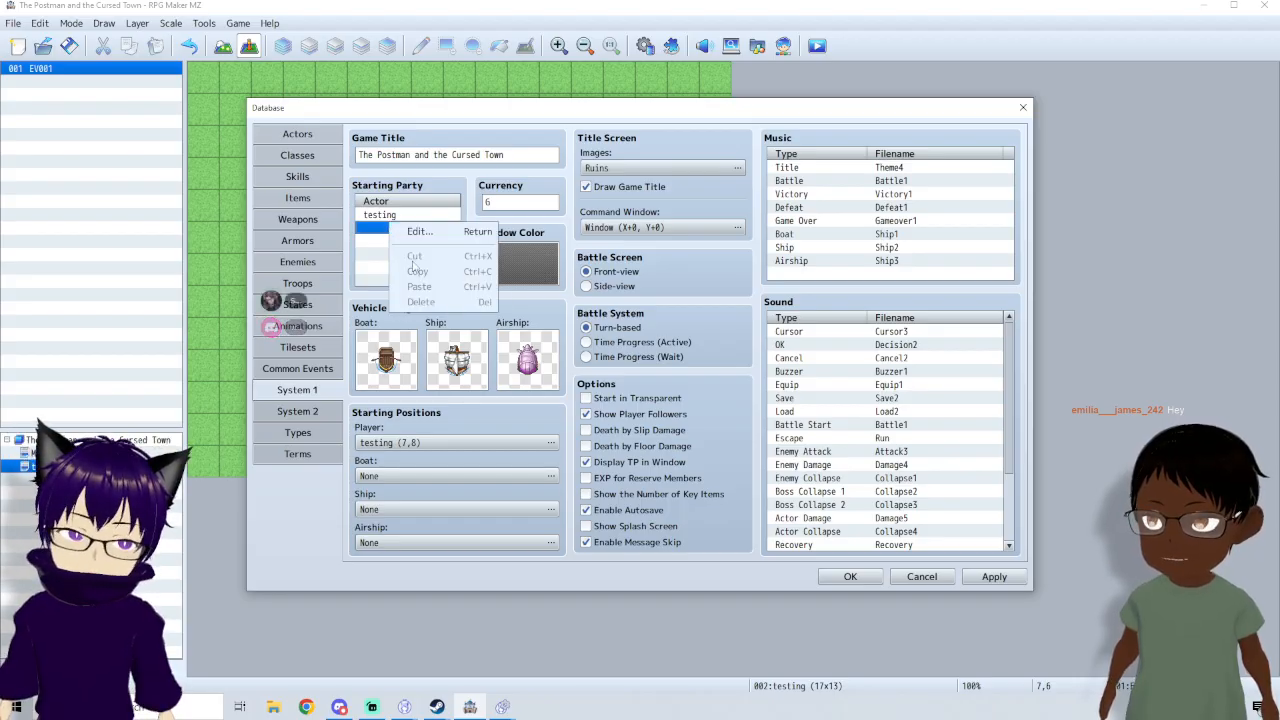
left_click(385, 233)
left_click(437, 214)
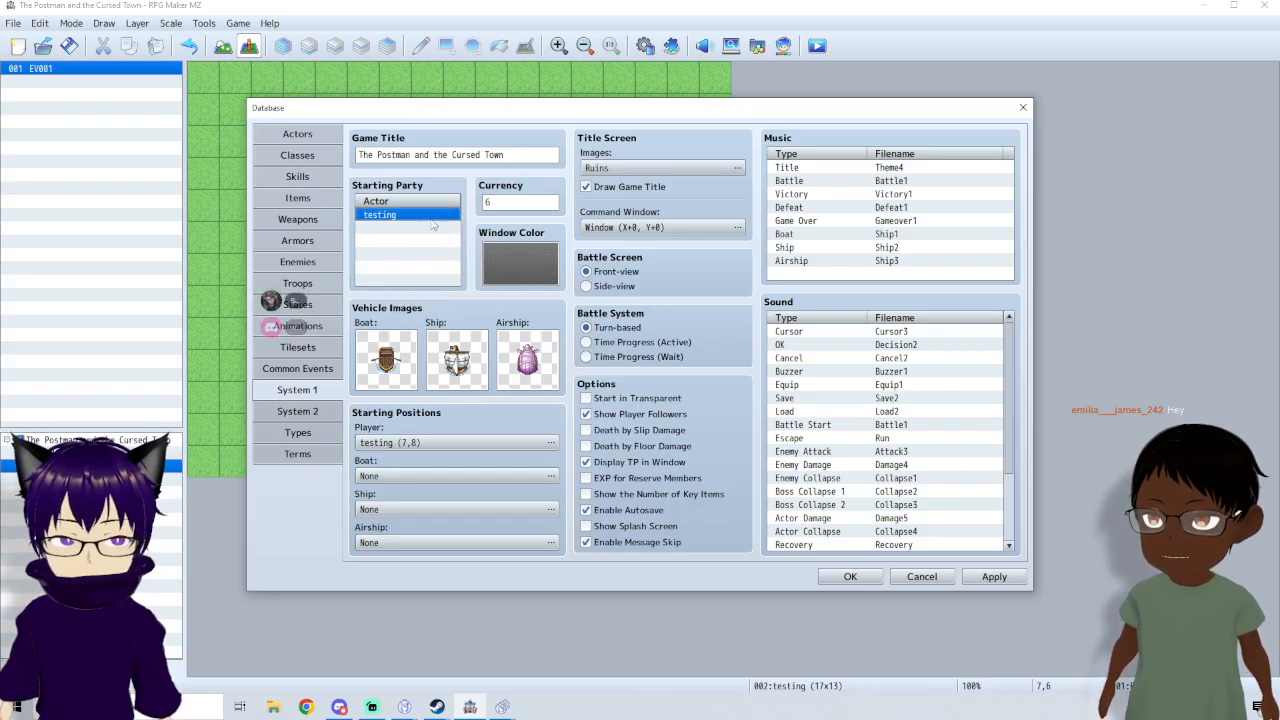
left_click(994, 577)
left_click(845, 577)
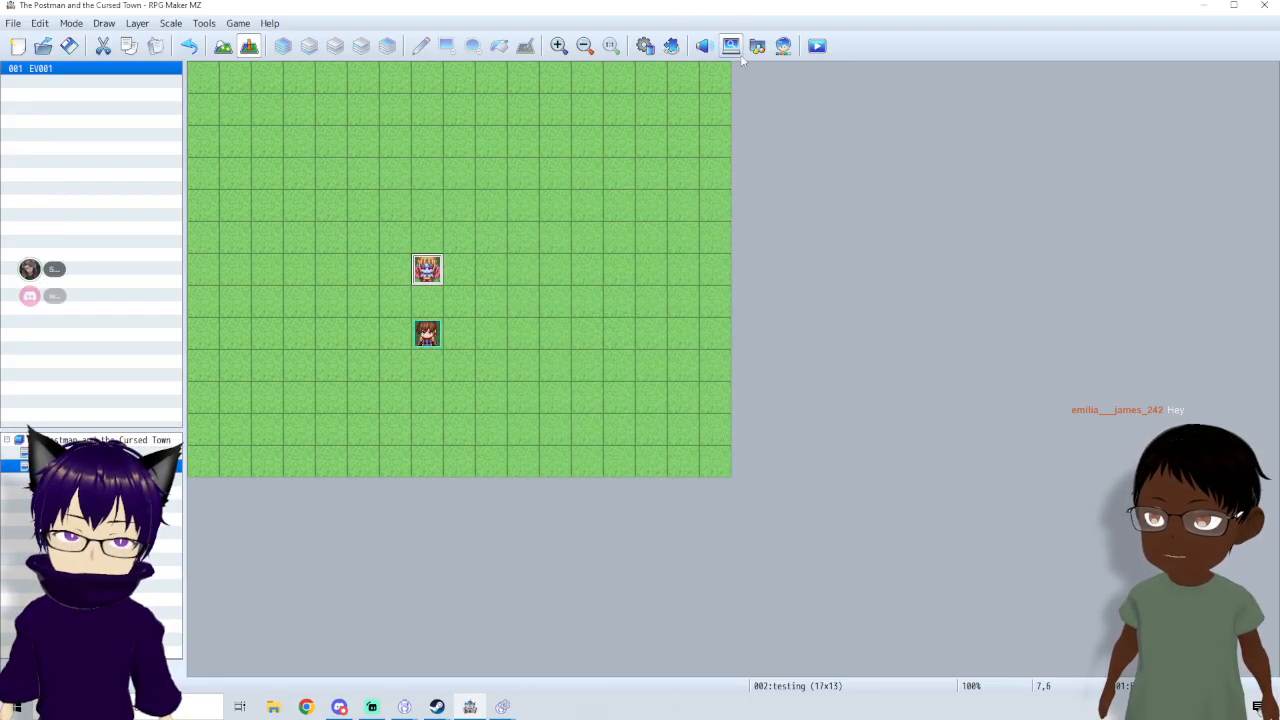
- Launch a playtest with the game changes saved, and look through the application volumes in the Windows volume mixer
left_click(812, 50)
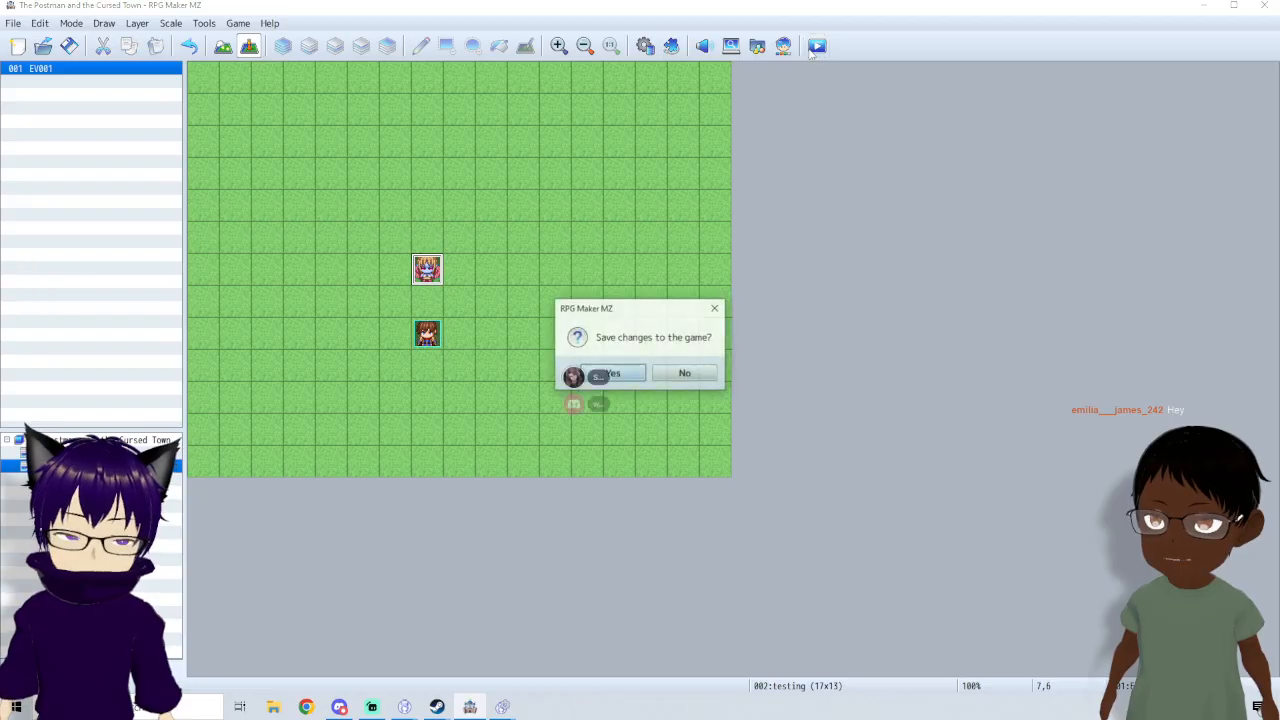
left_click(635, 373)
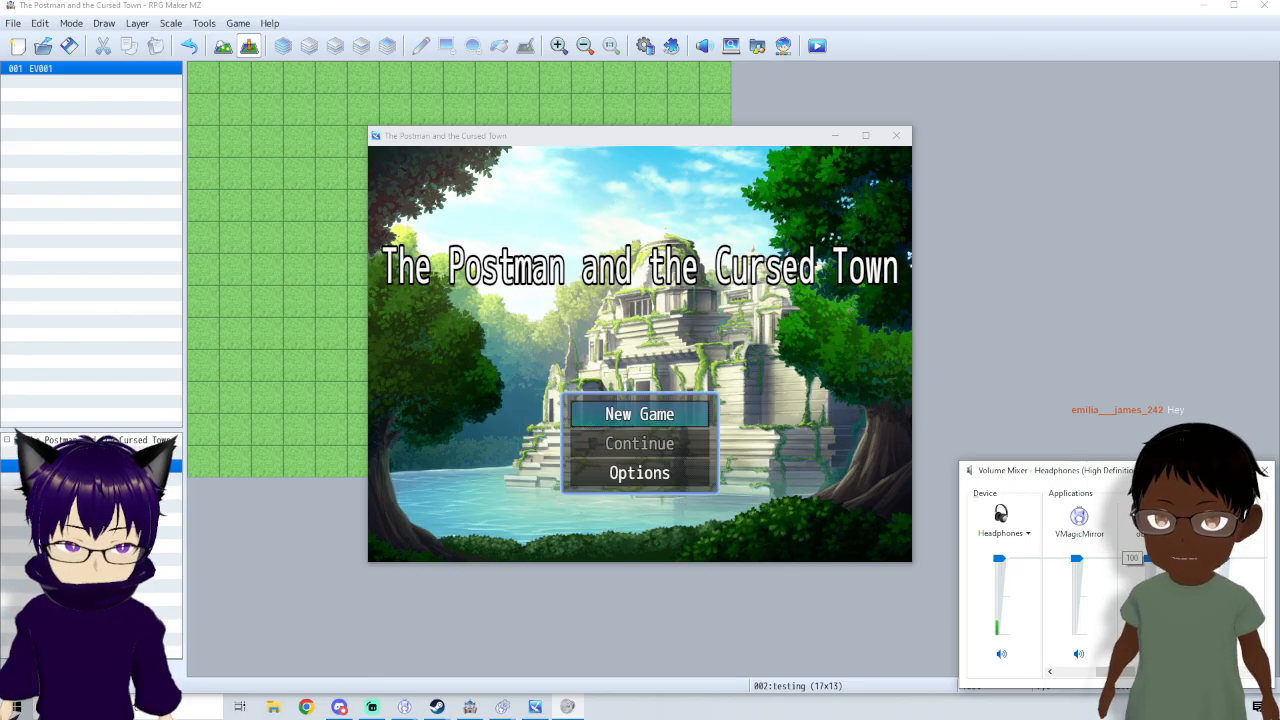
left_click(1066, 673)
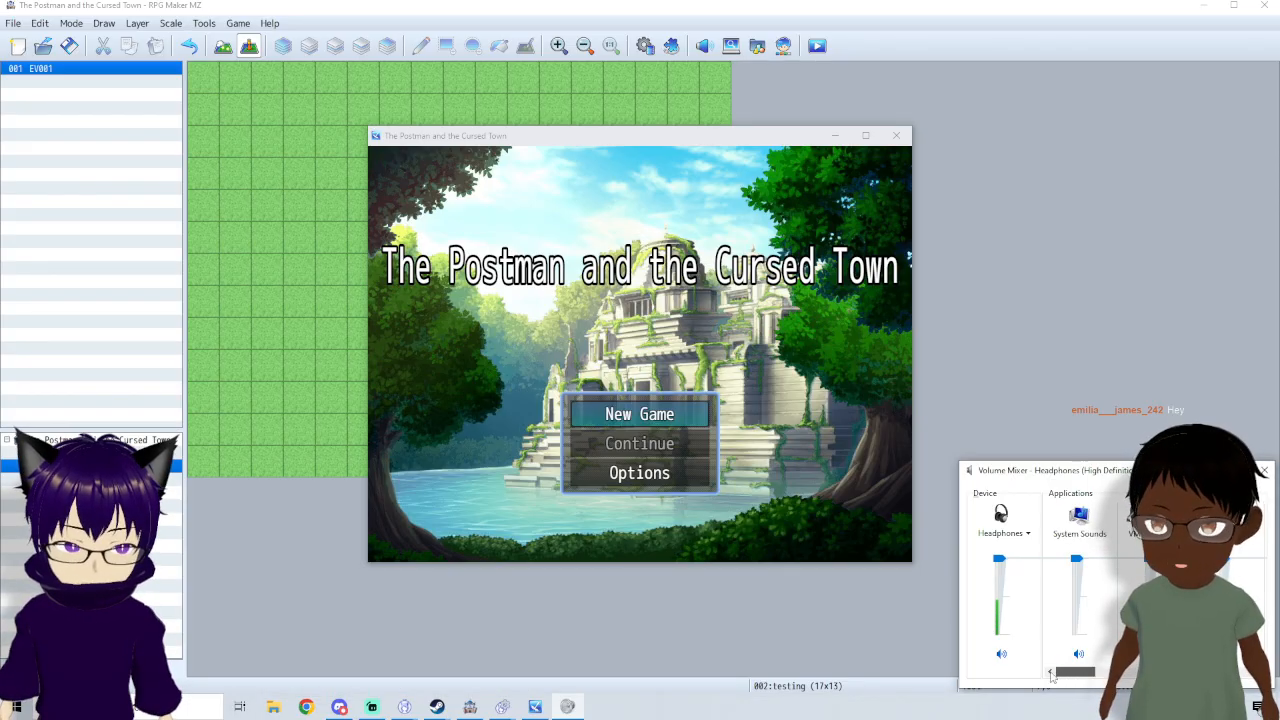
left_click_drag(1094, 677, 1150, 675)
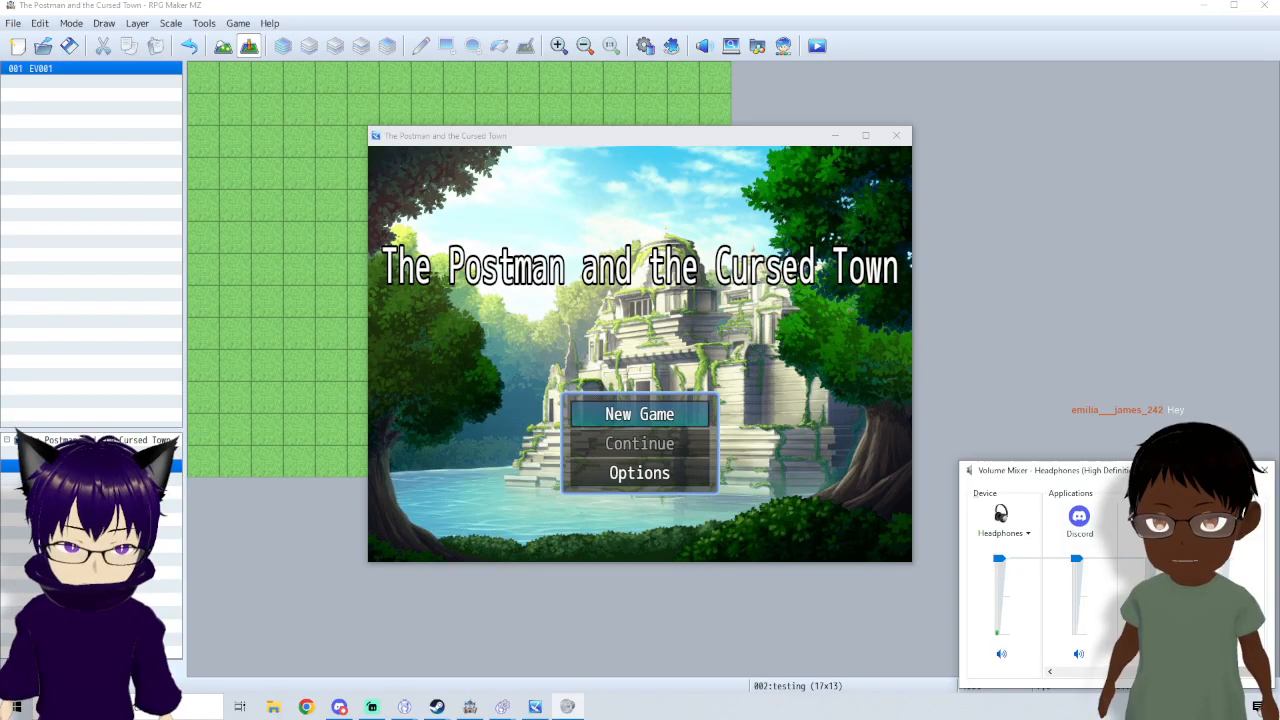
left_click(1264, 470)
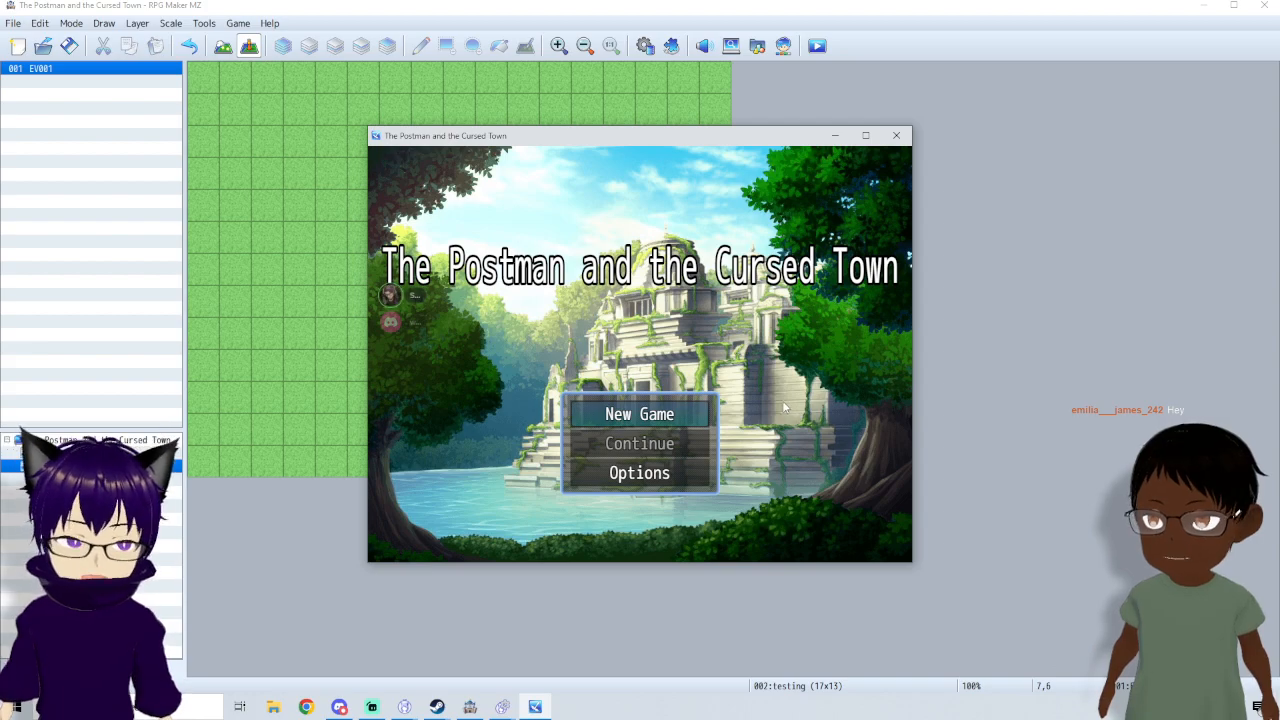
- Start a new game, walk into the monster event and choose to fight the goblins
key("Return")
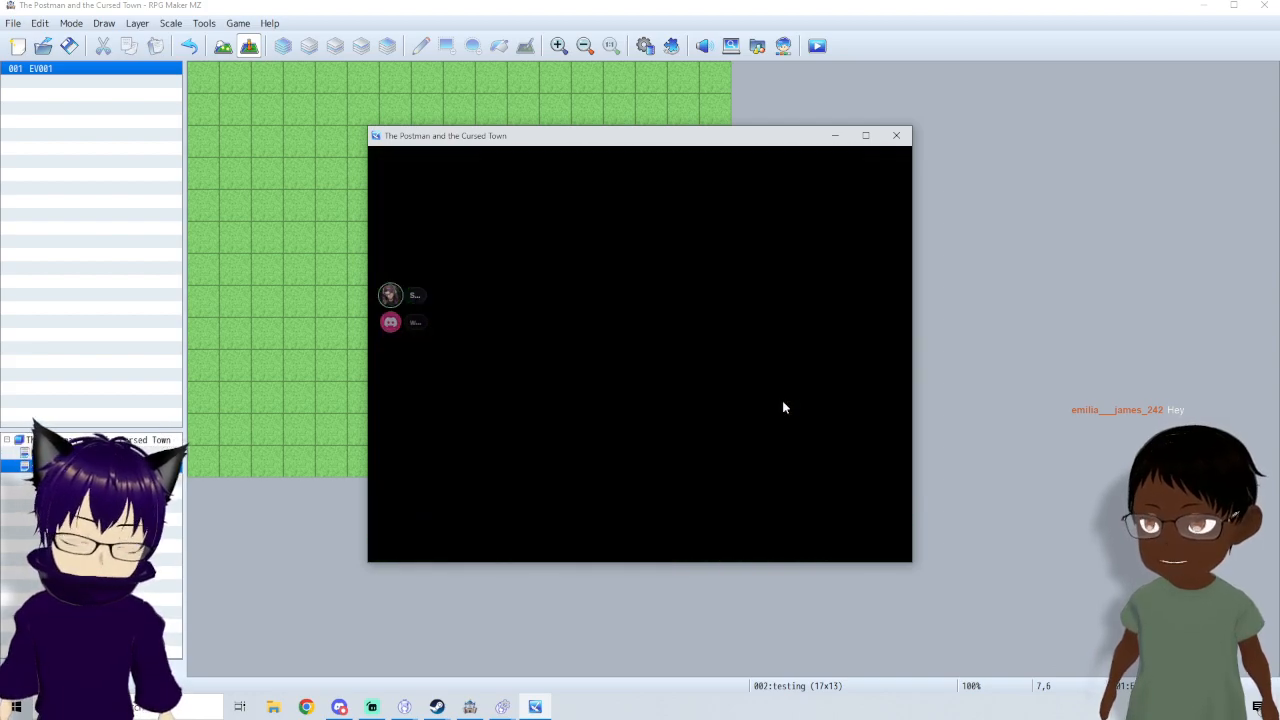
key("Up")
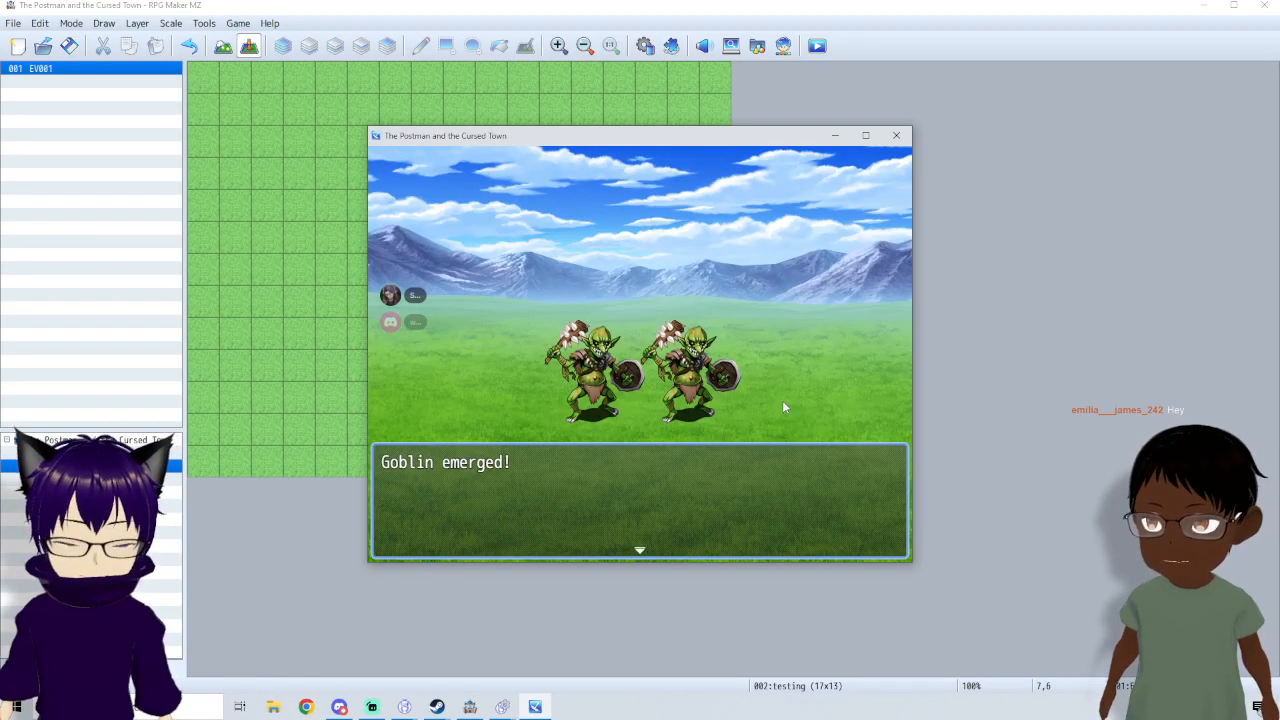
key("Return")
key("Return")
- Cast the Call small animal magic skill with the testing actor on two consecutive battle turns
key("Down")
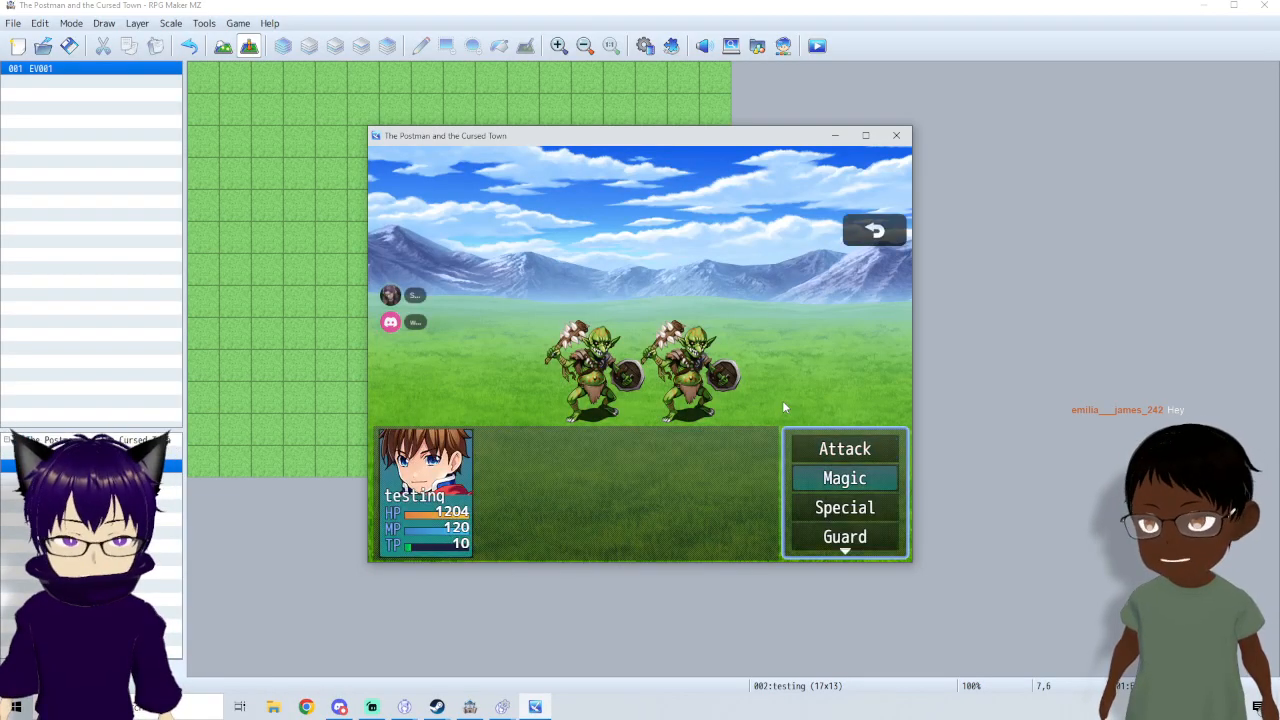
key("Return")
key("Down")
key("Return")
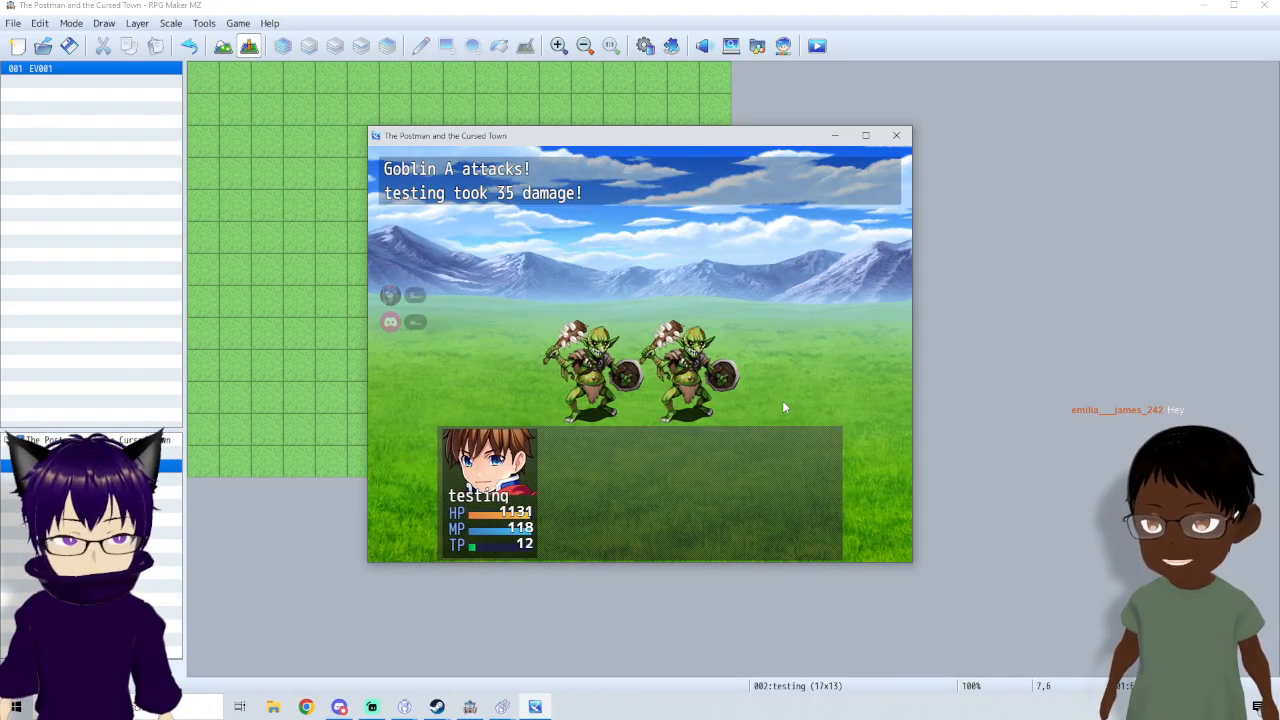
key("Return")
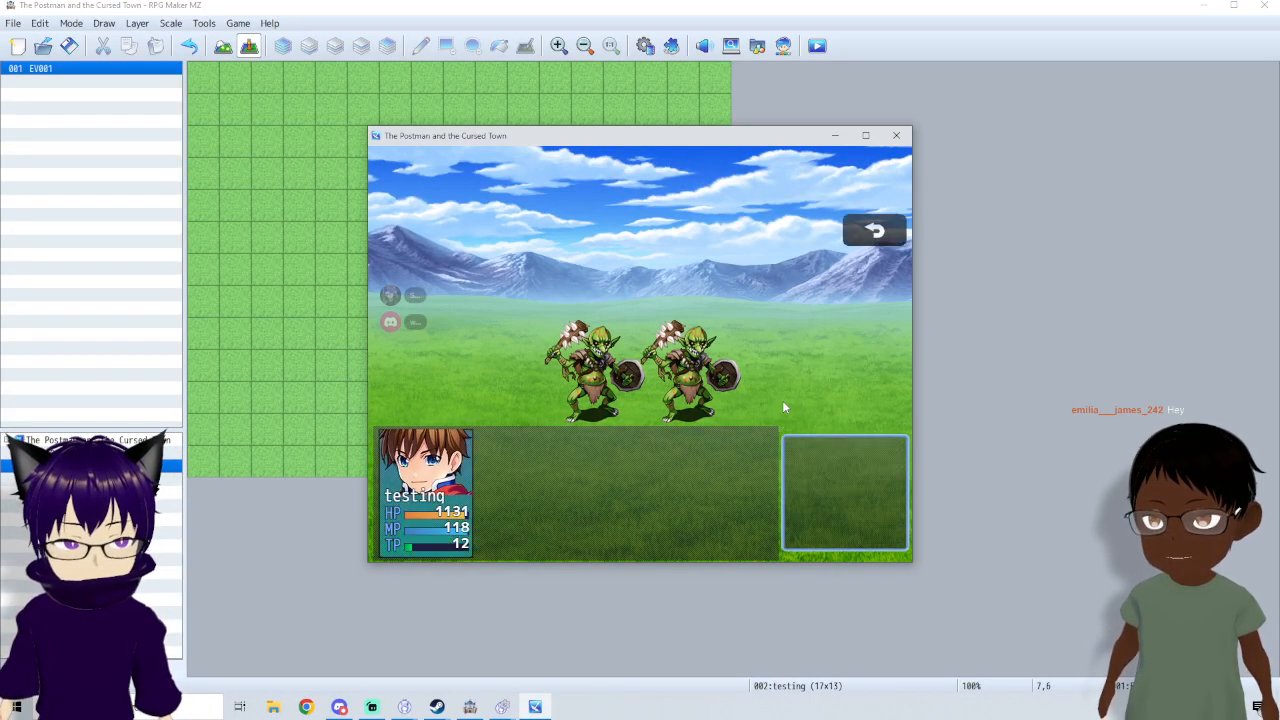
key("Up")
key("Down")
key("Return")
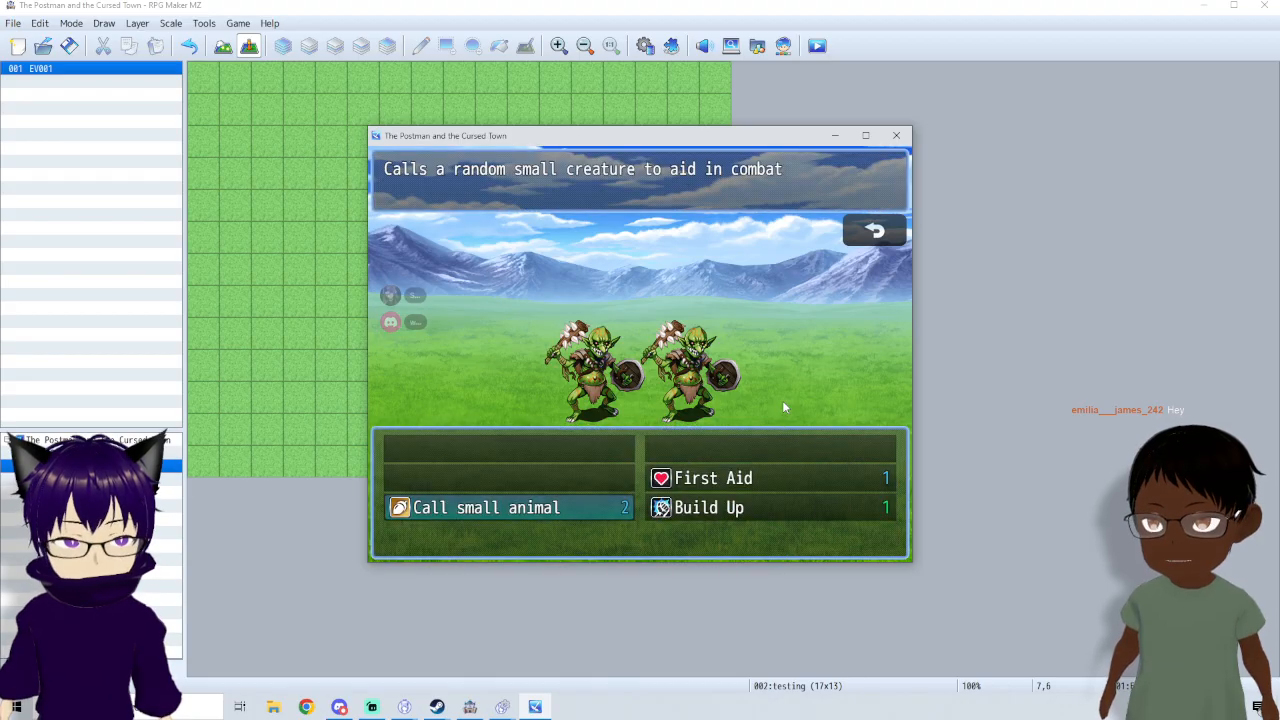
key("Return")
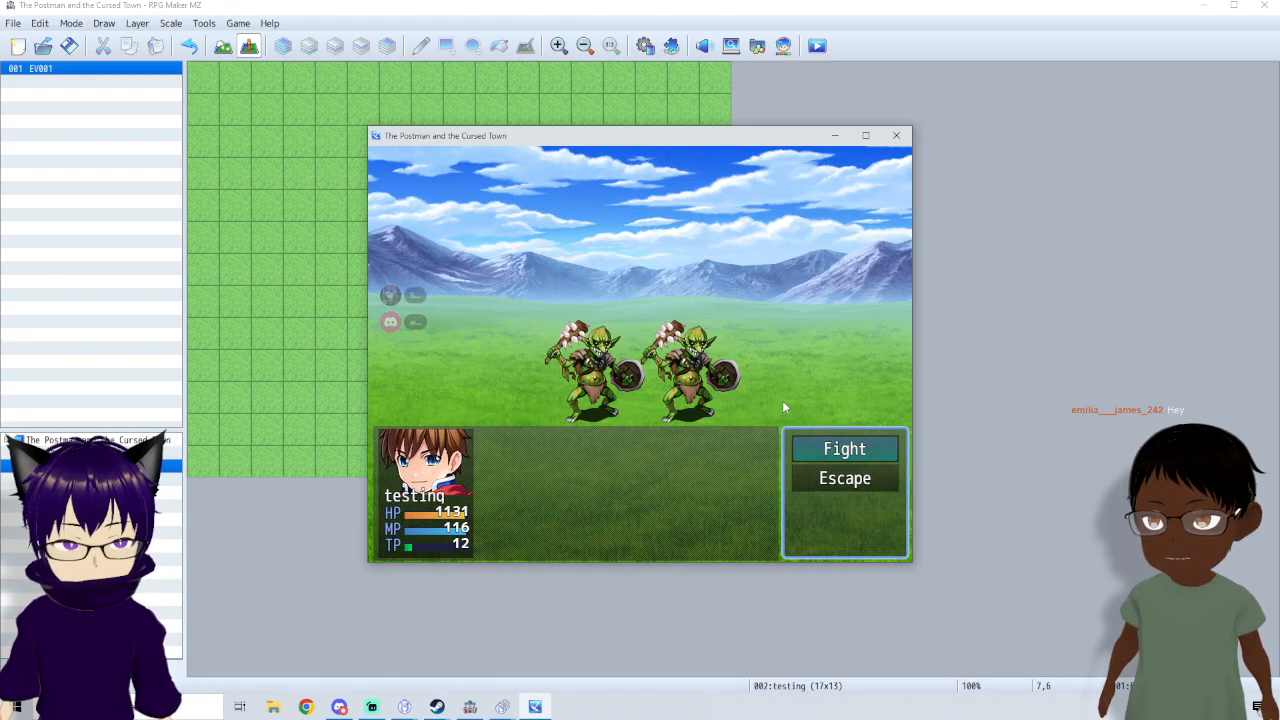
- Cast Call small animal once more in the goblin fight and end the playtest
key("Return")
key("Down")
key("Up")
key("Down")
key("Return")
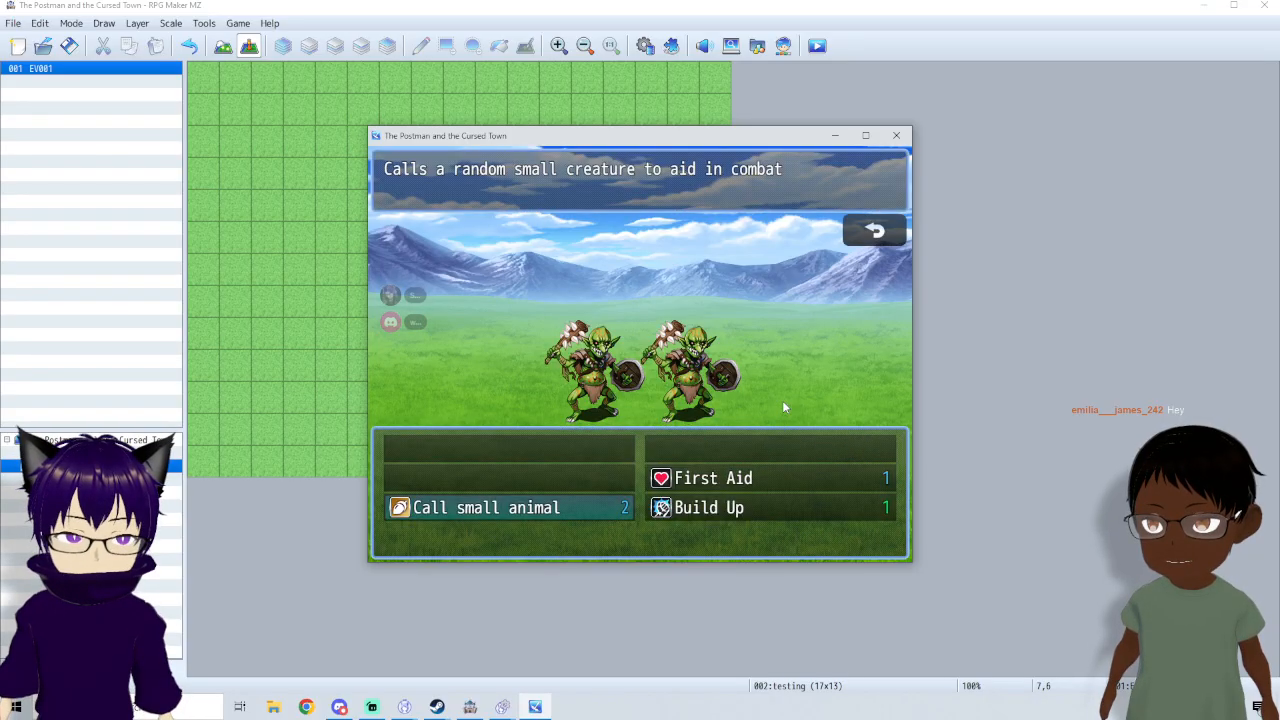
key("Return")
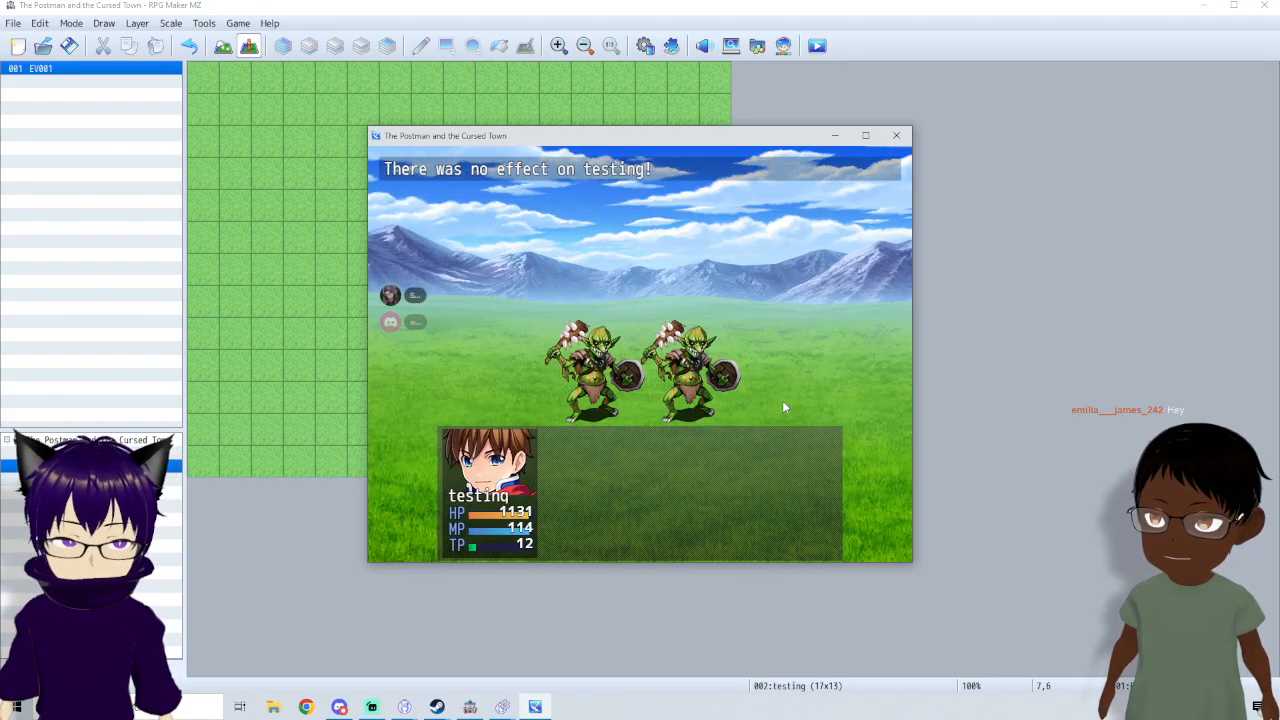
left_click(898, 136)
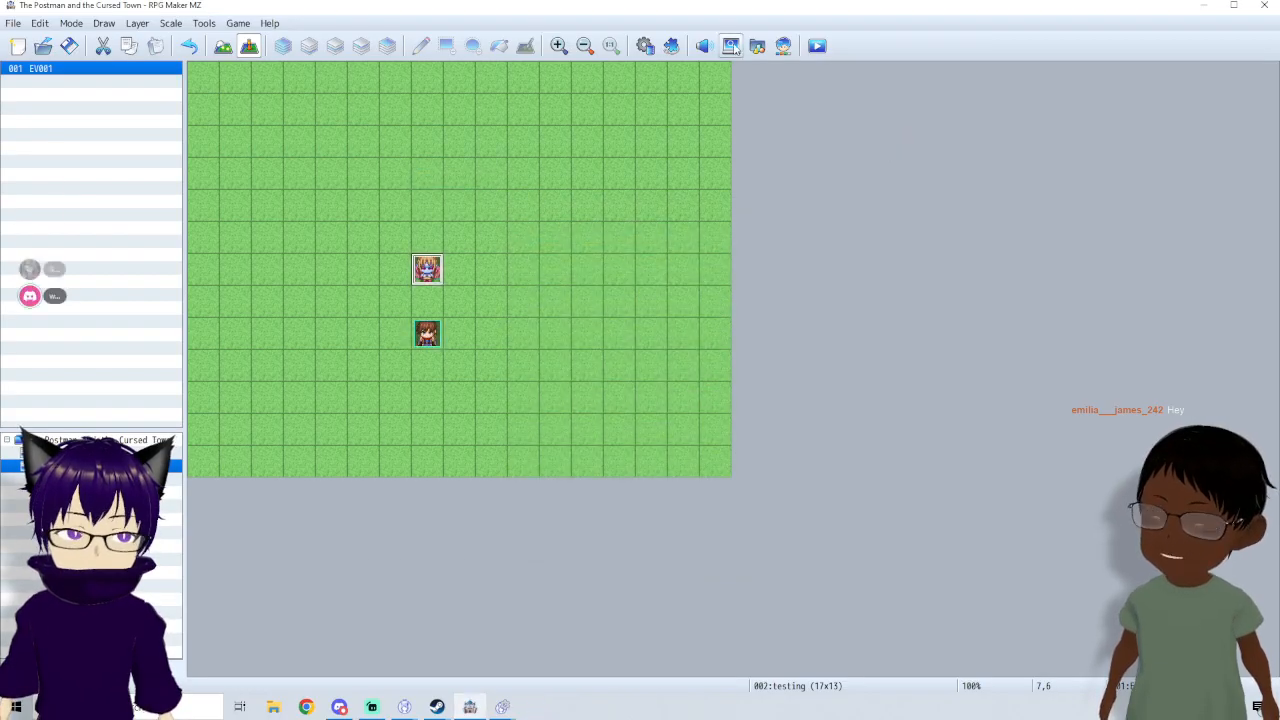
- Set the Call small animal skill's message to "calls for a small animal", apply it, and select its tiny creature common event effect
left_click(645, 46)
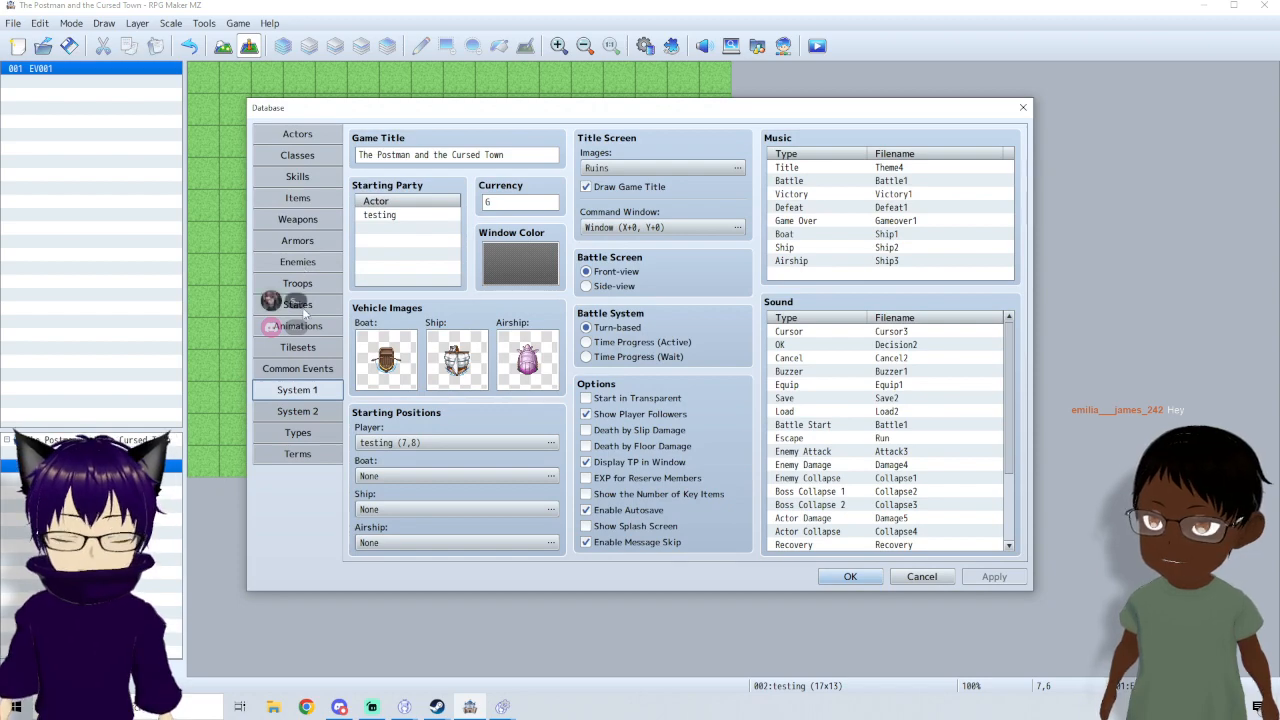
left_click(311, 177)
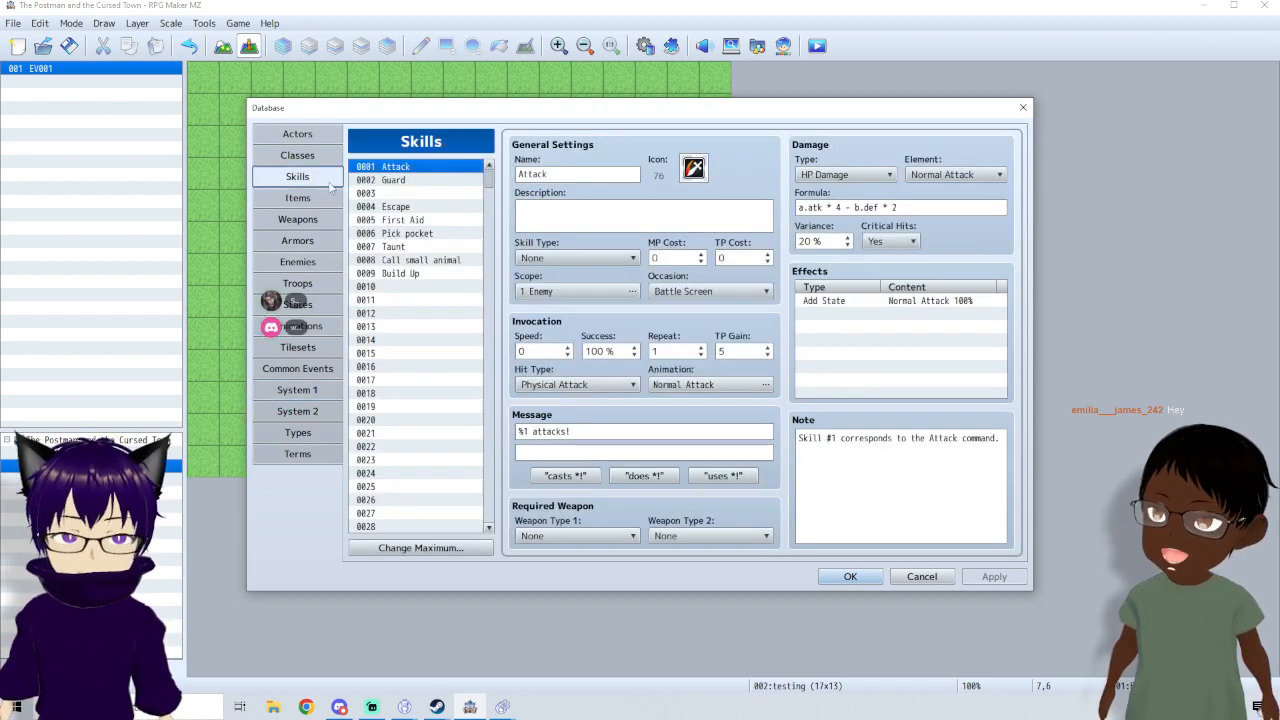
left_click(405, 260)
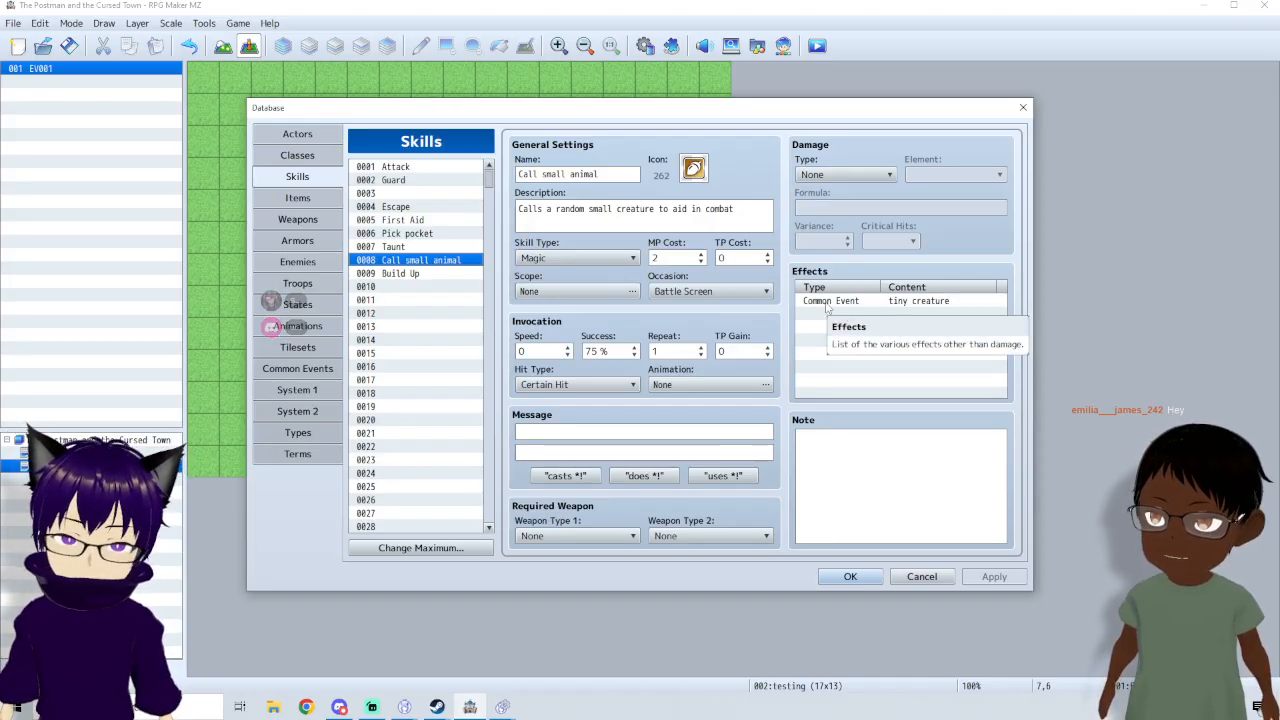
left_click(596, 434)
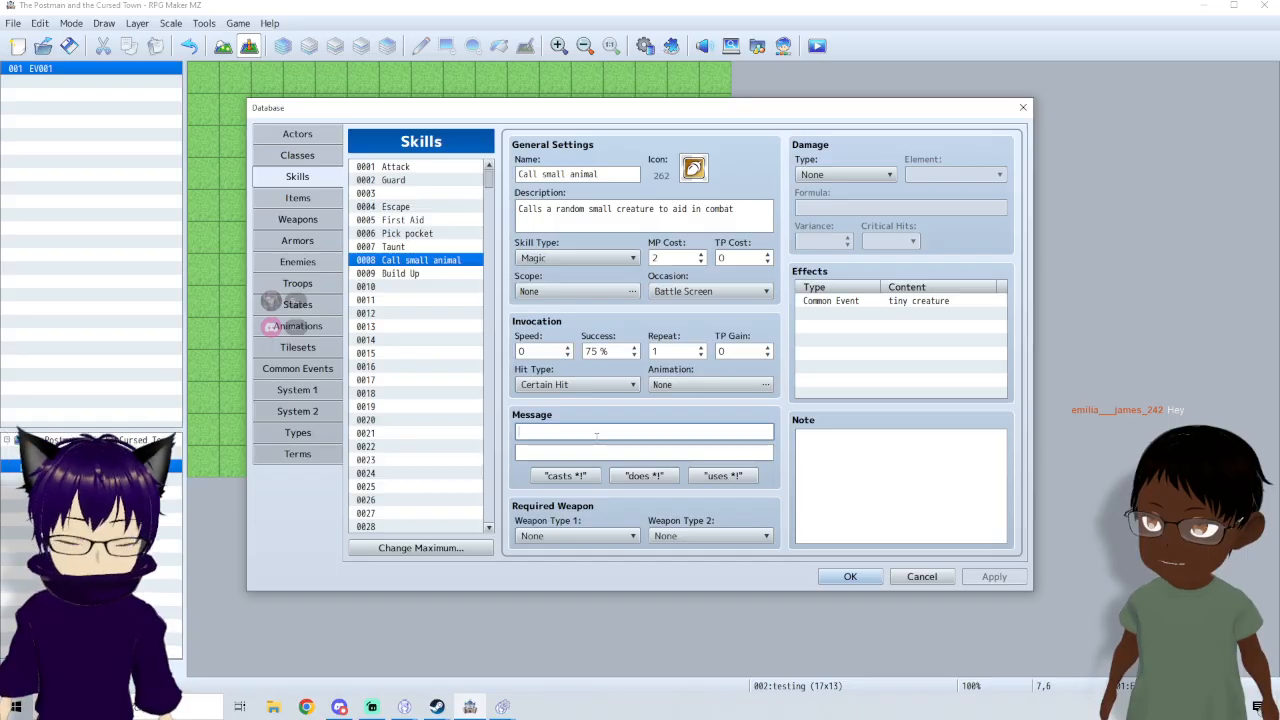
type("calls for a small animal")
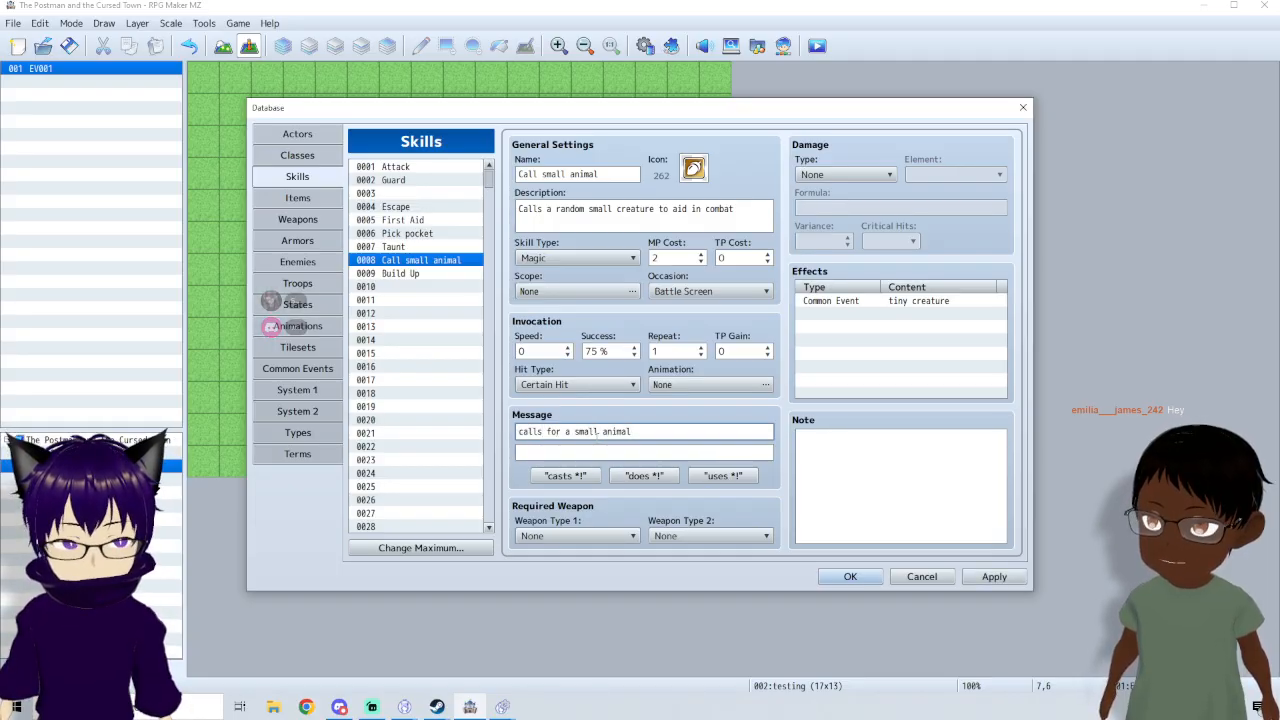
left_click(994, 576)
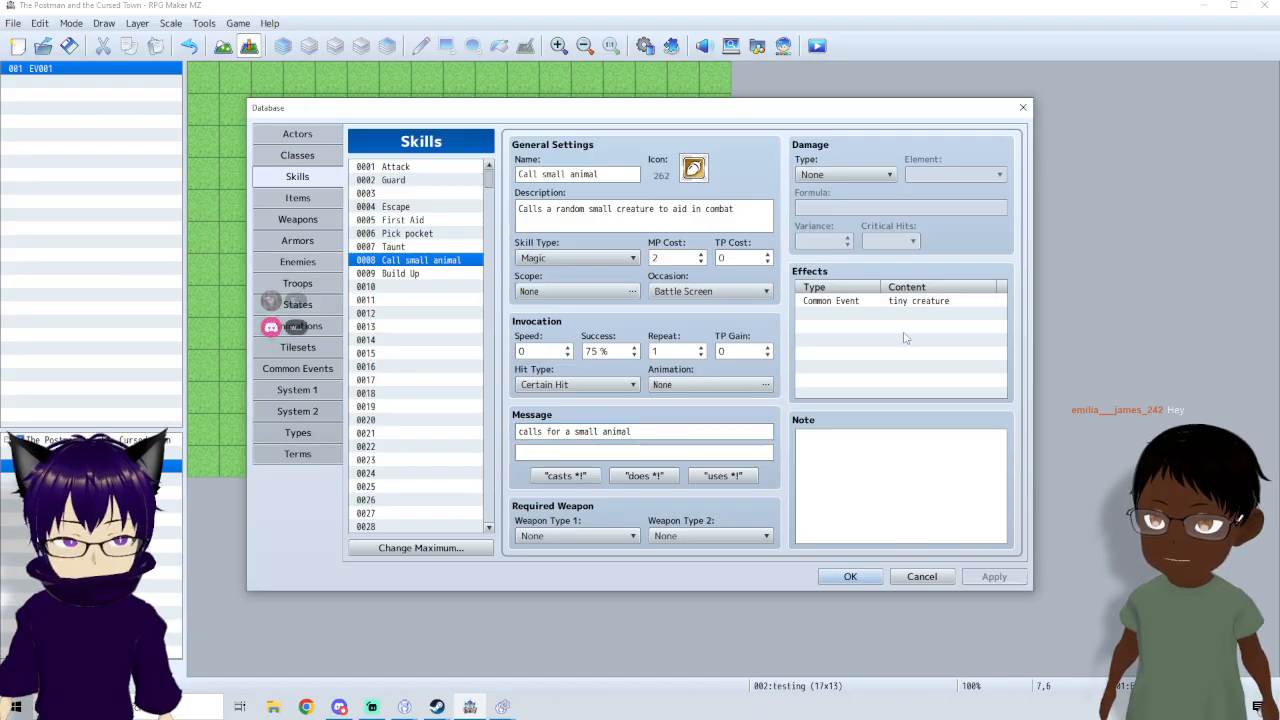
left_click(892, 302)
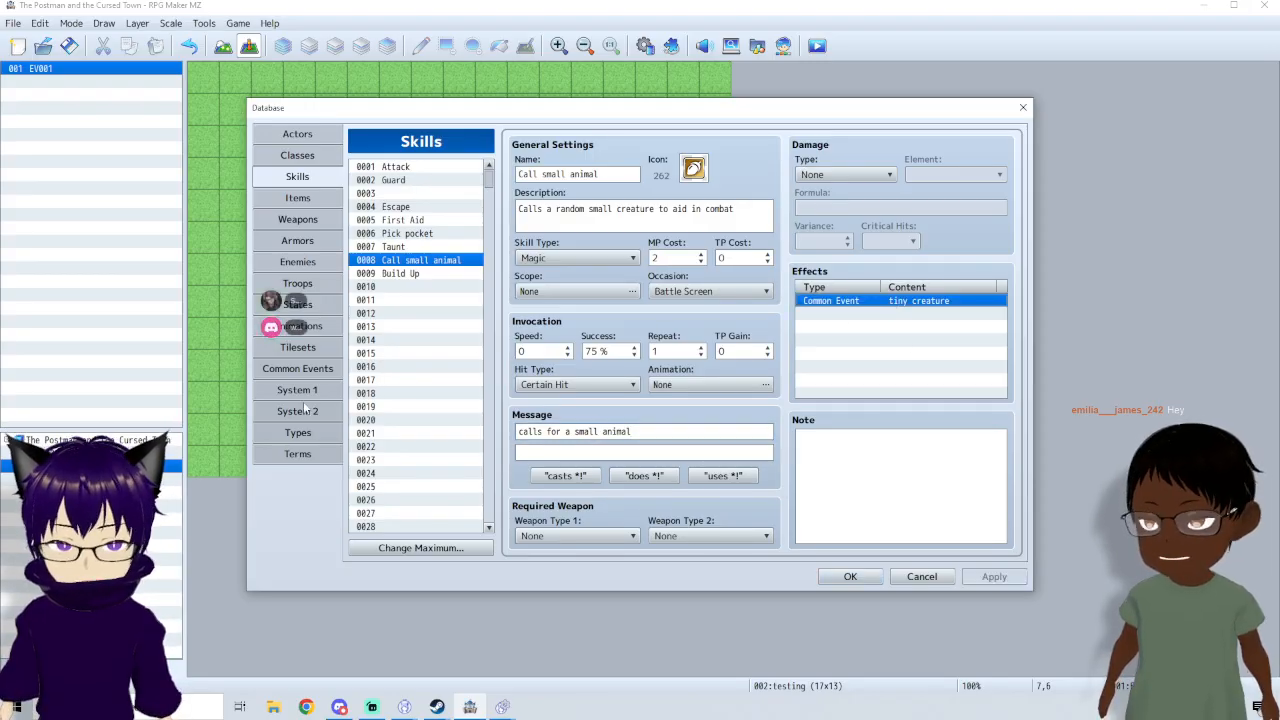
- Set the Call small animal skill's success rate to 100 % and apply it
double_click(592, 351)
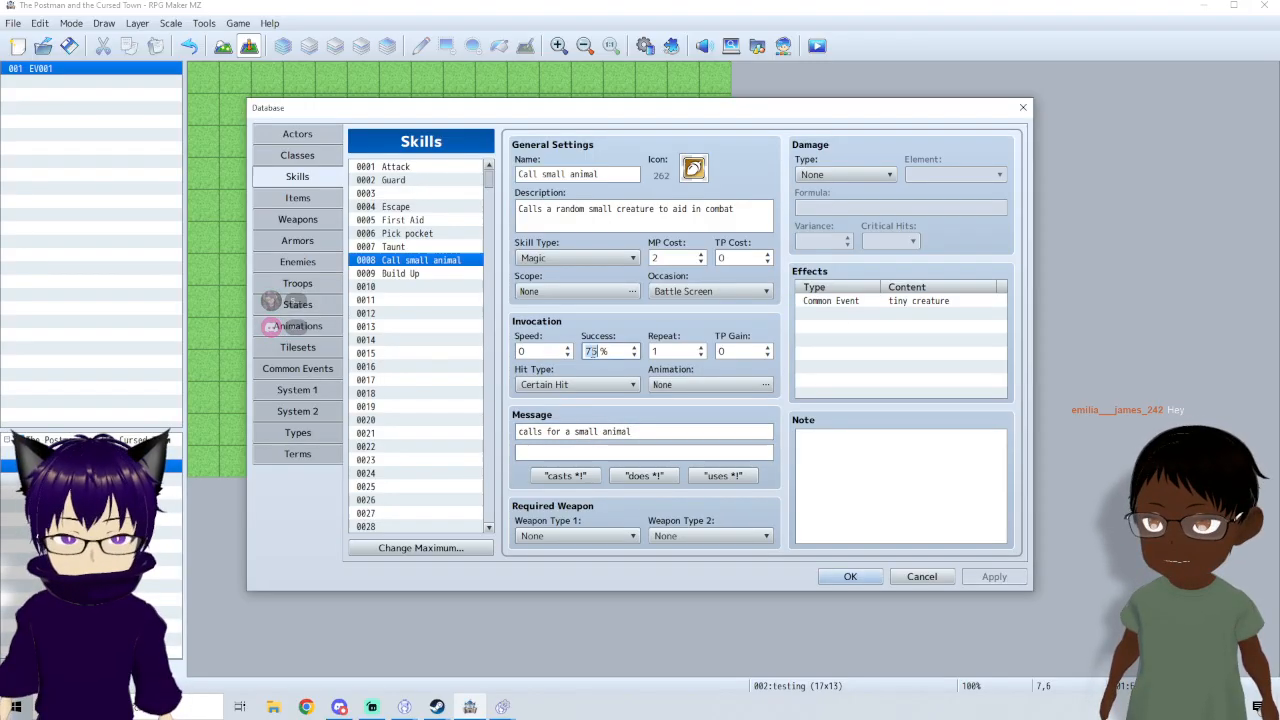
type("100")
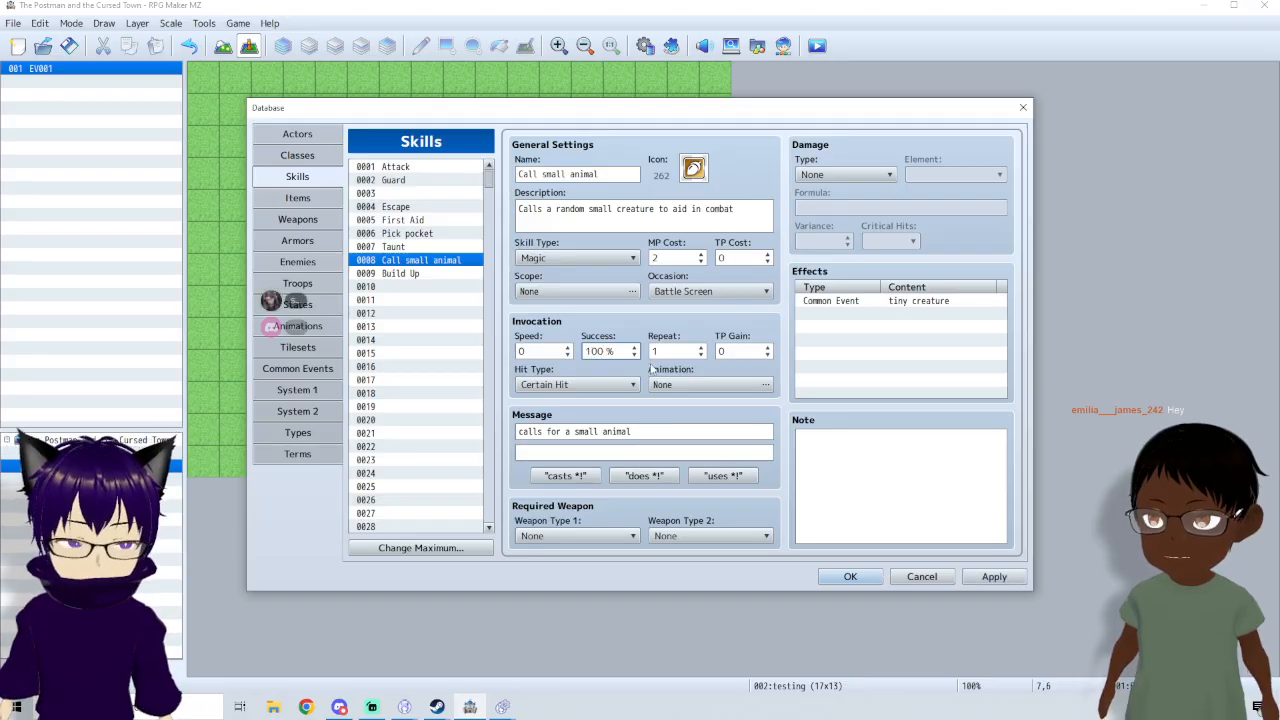
left_click(994, 576)
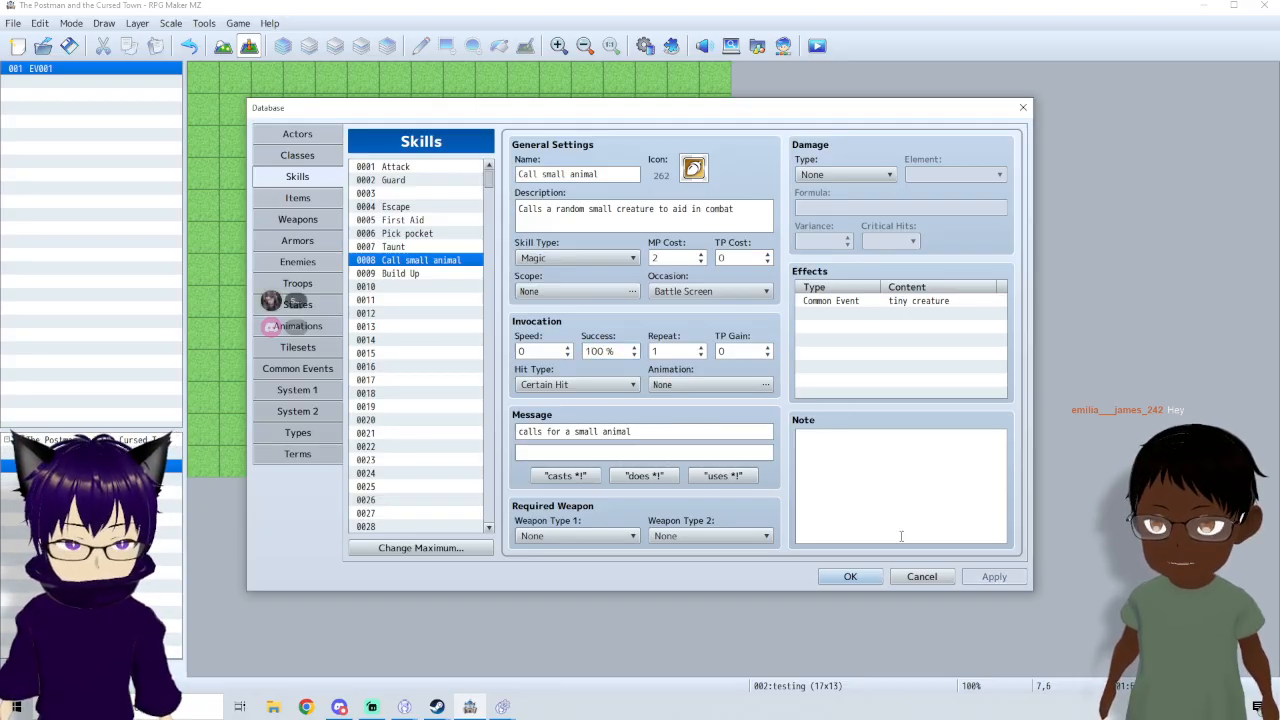
- Review the commands of the tiny creature common event and close the database
left_click(300, 369)
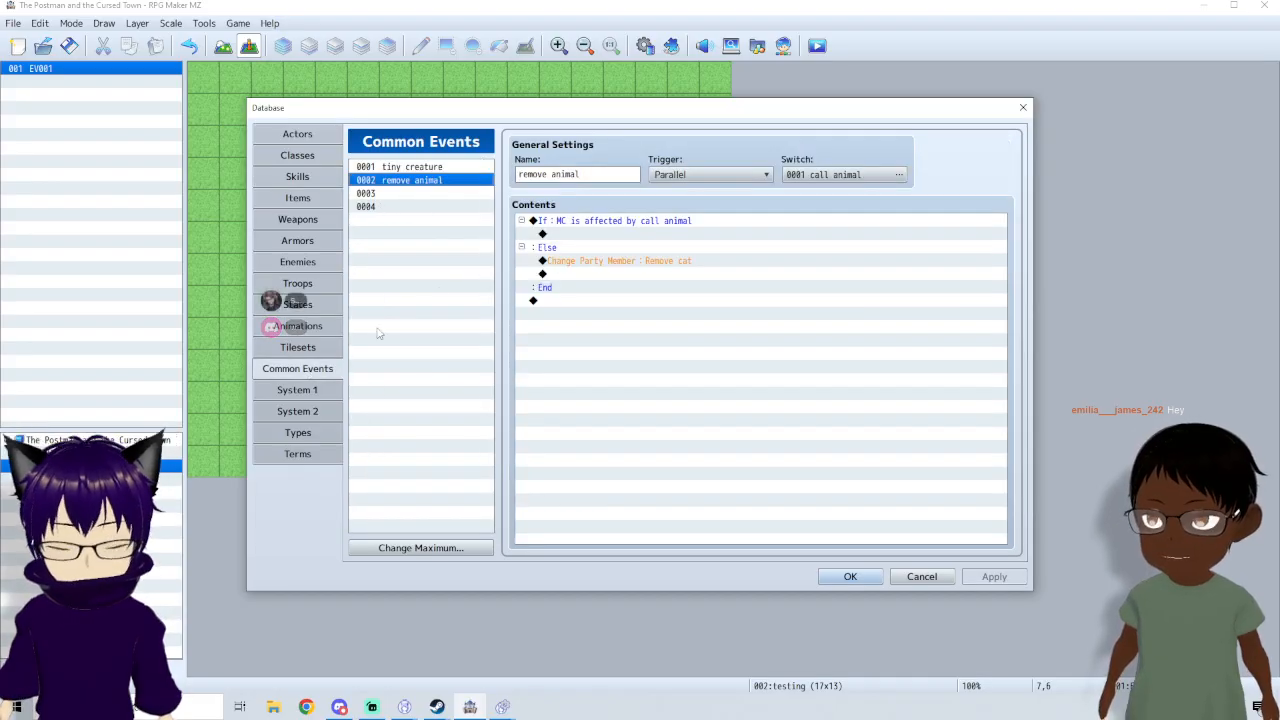
left_click(420, 167)
left_click(632, 220)
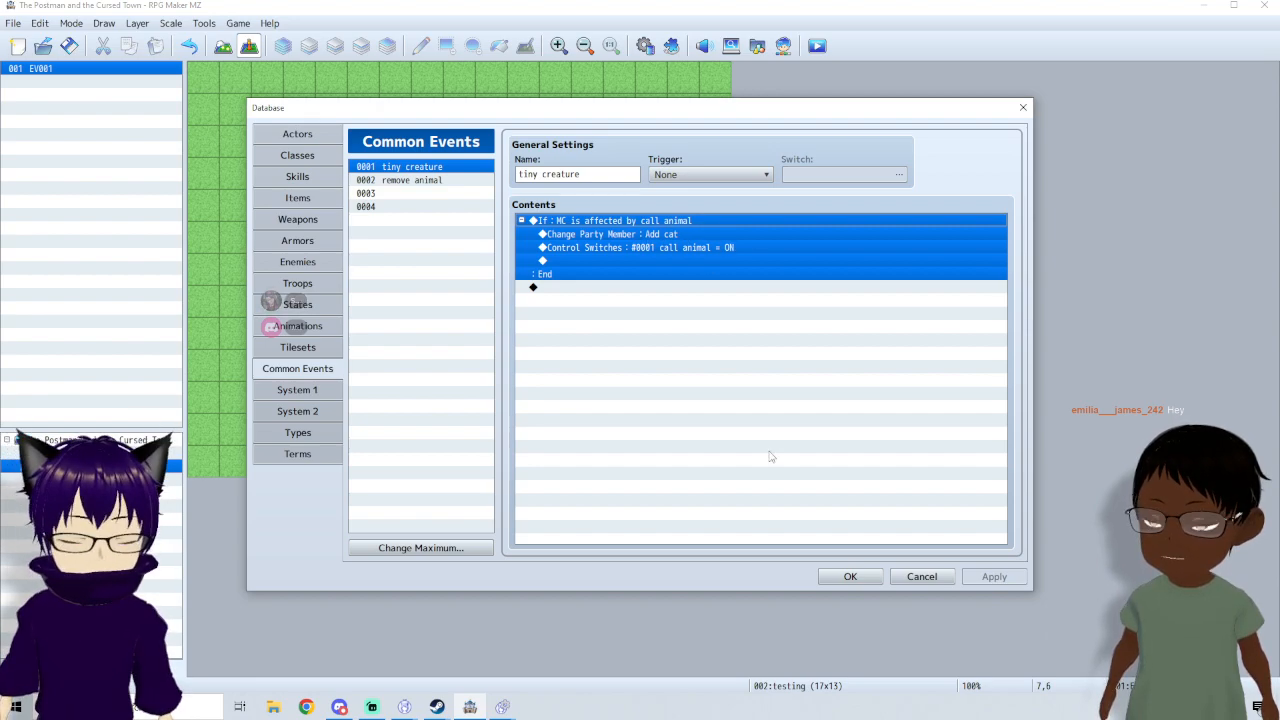
left_click(845, 577)
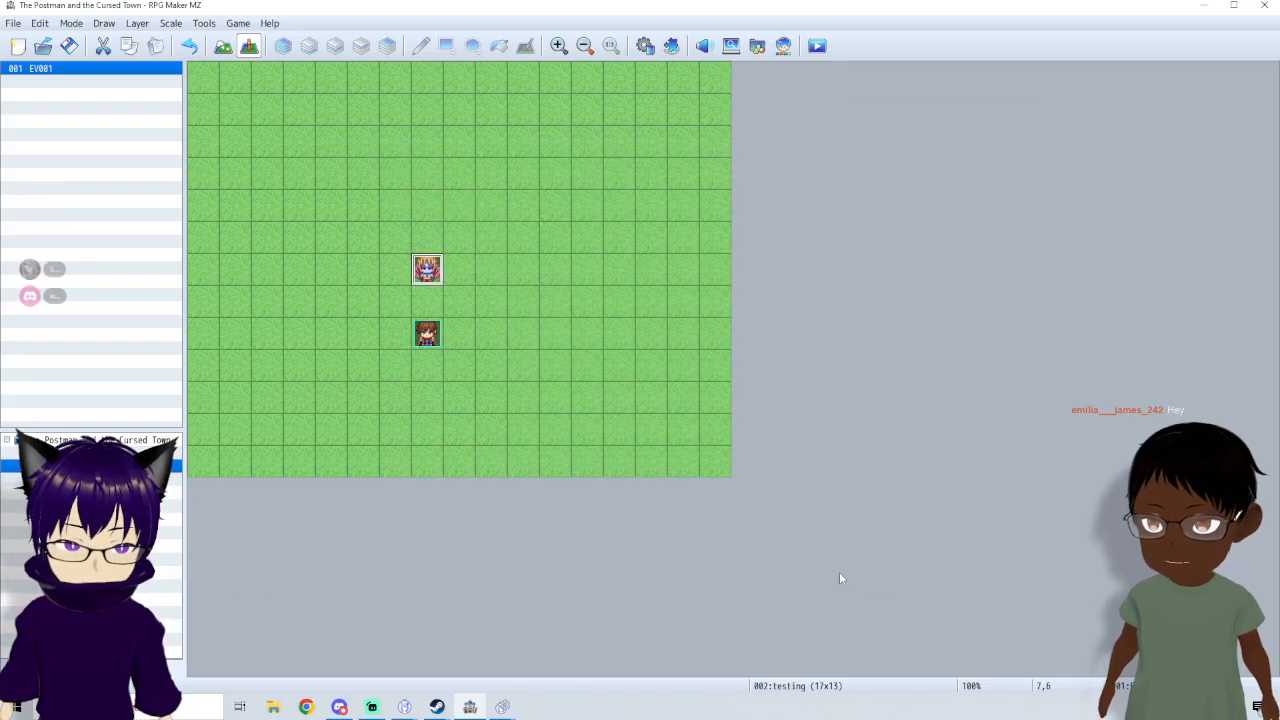
left_click(817, 45)
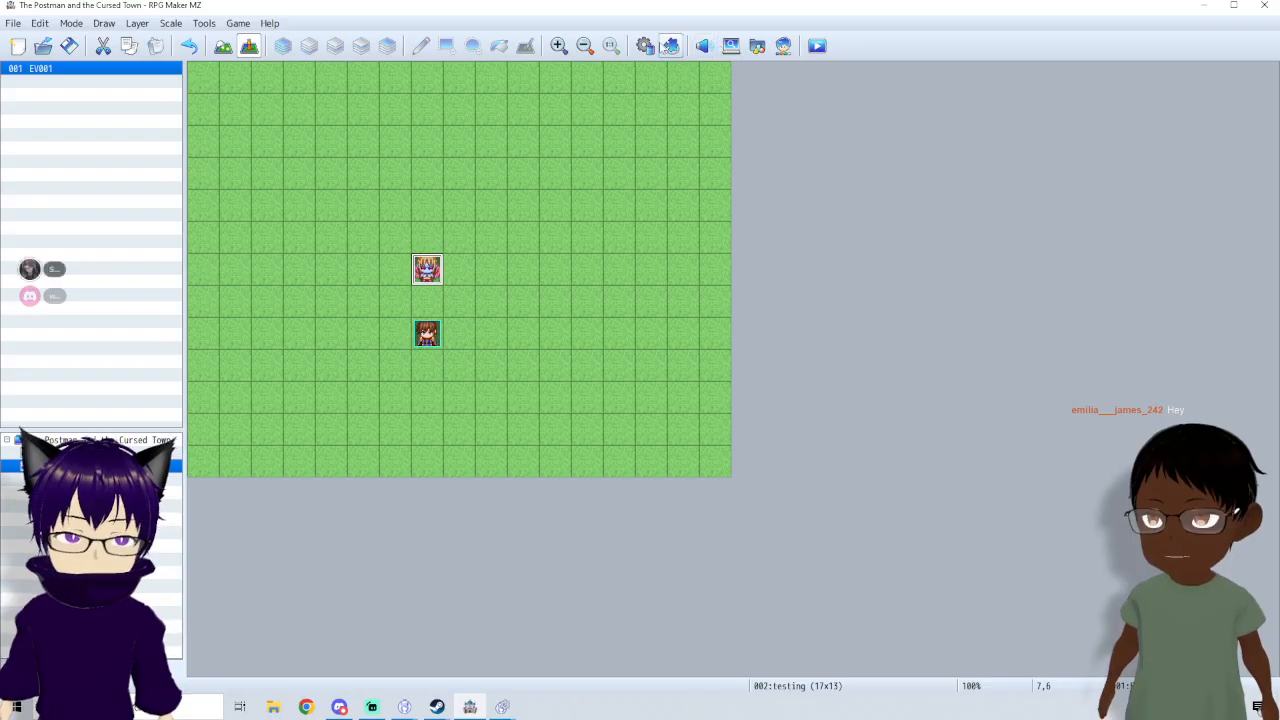
- Set the call animal state's auto-removal timing to None and save the database changes
left_click(645, 45)
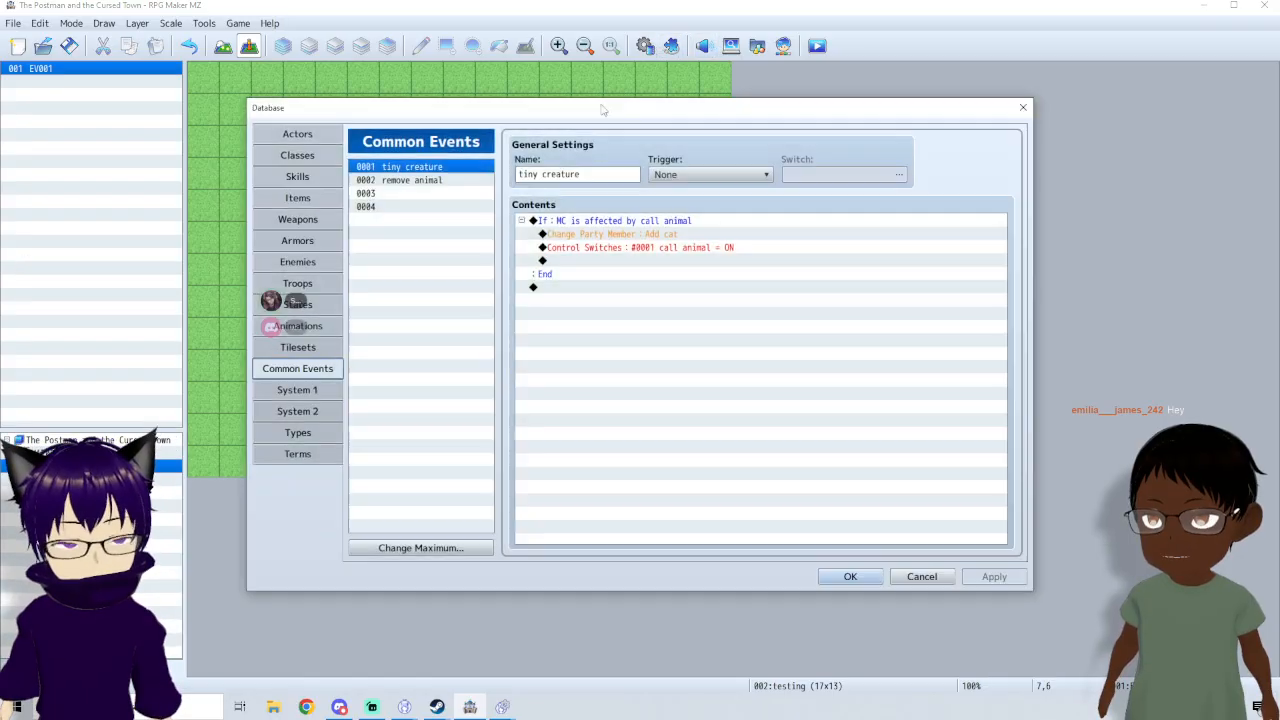
left_click(297, 304)
scroll(424, 400, "down", 2)
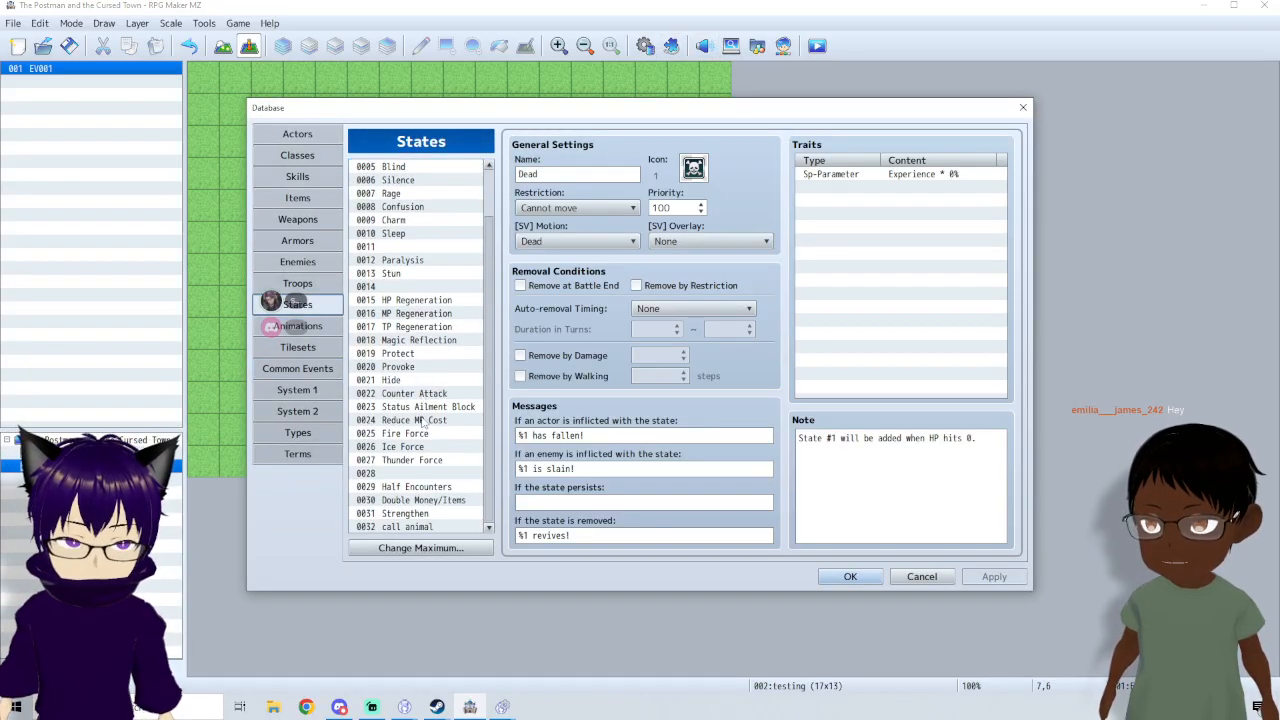
left_click(415, 527)
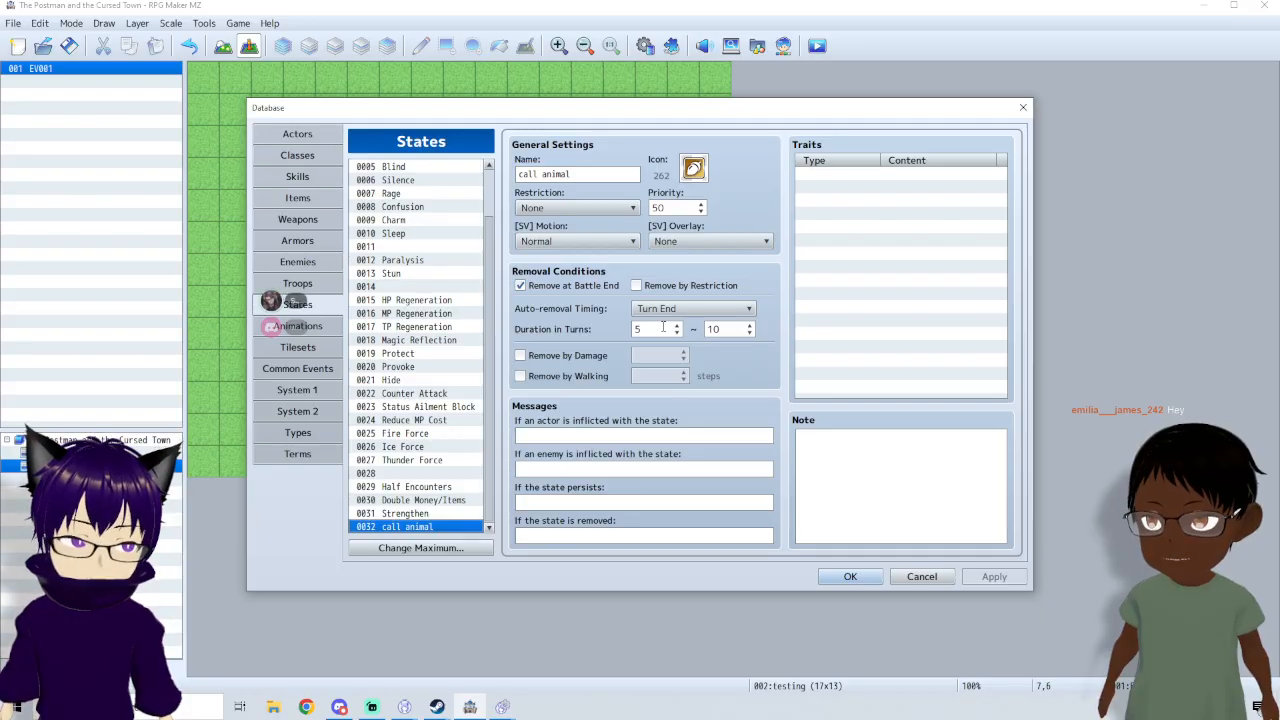
left_click(668, 309)
left_click(672, 321)
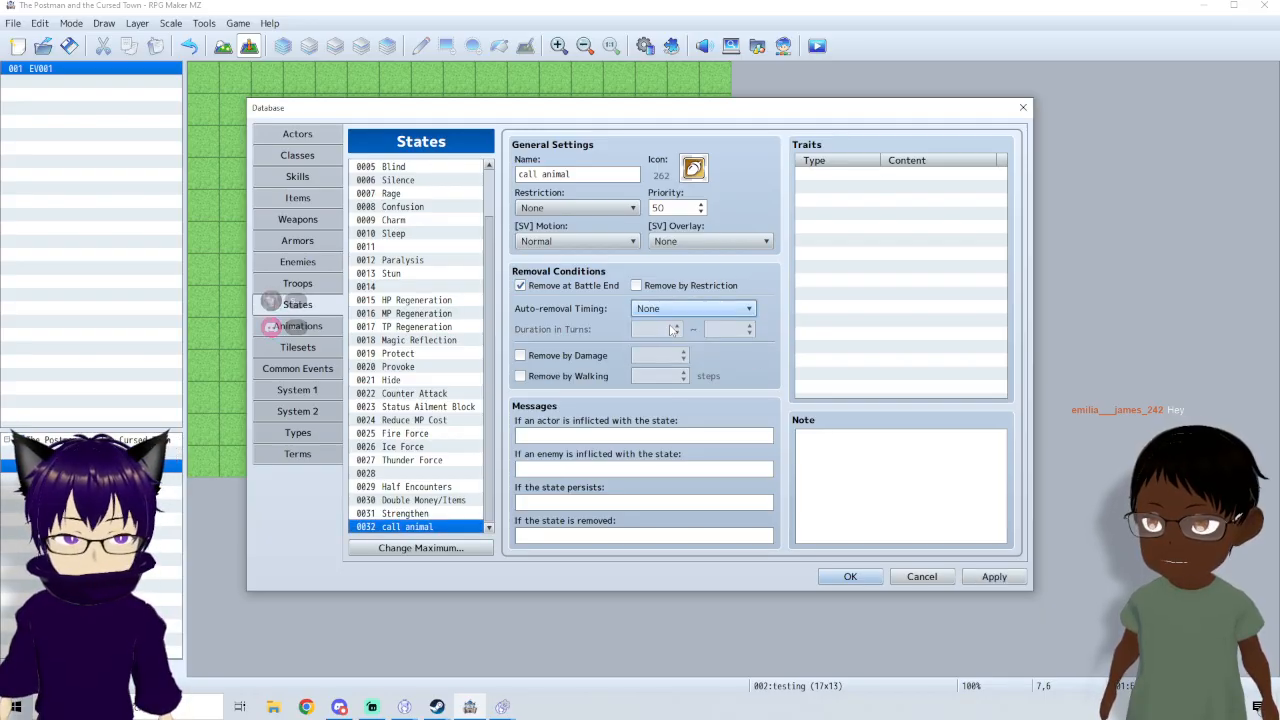
left_click(860, 577)
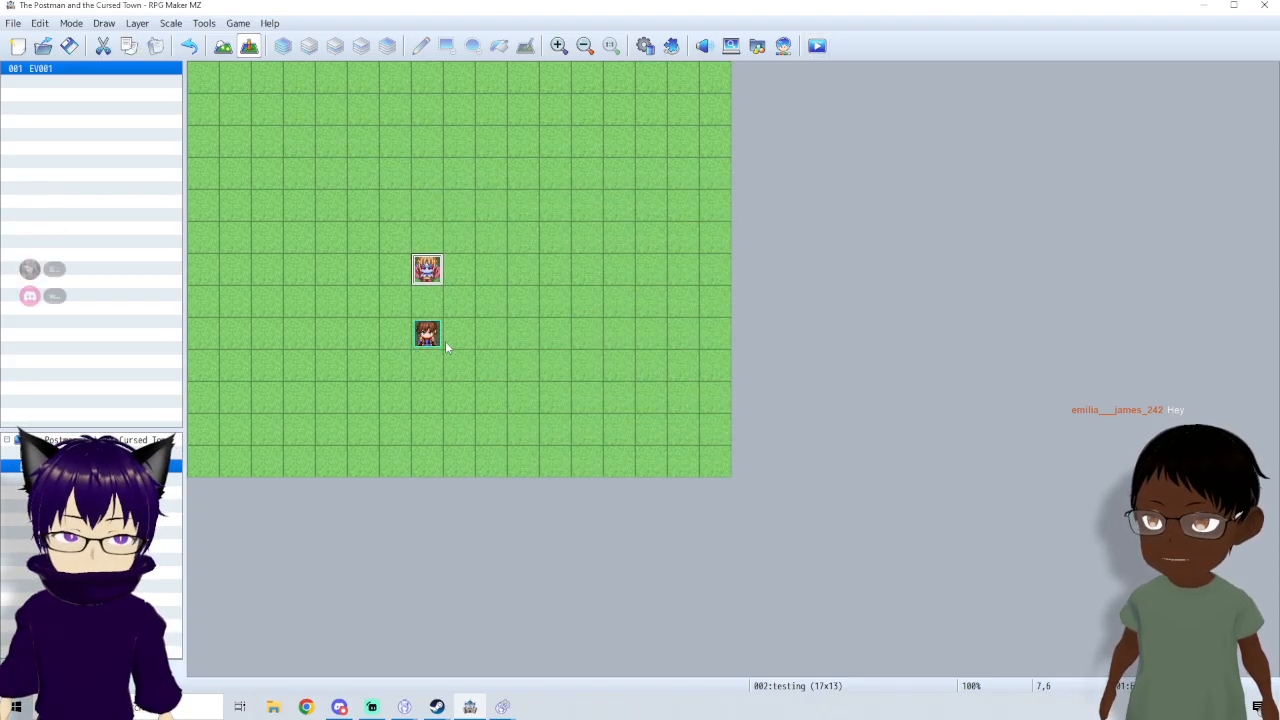
left_click(645, 46)
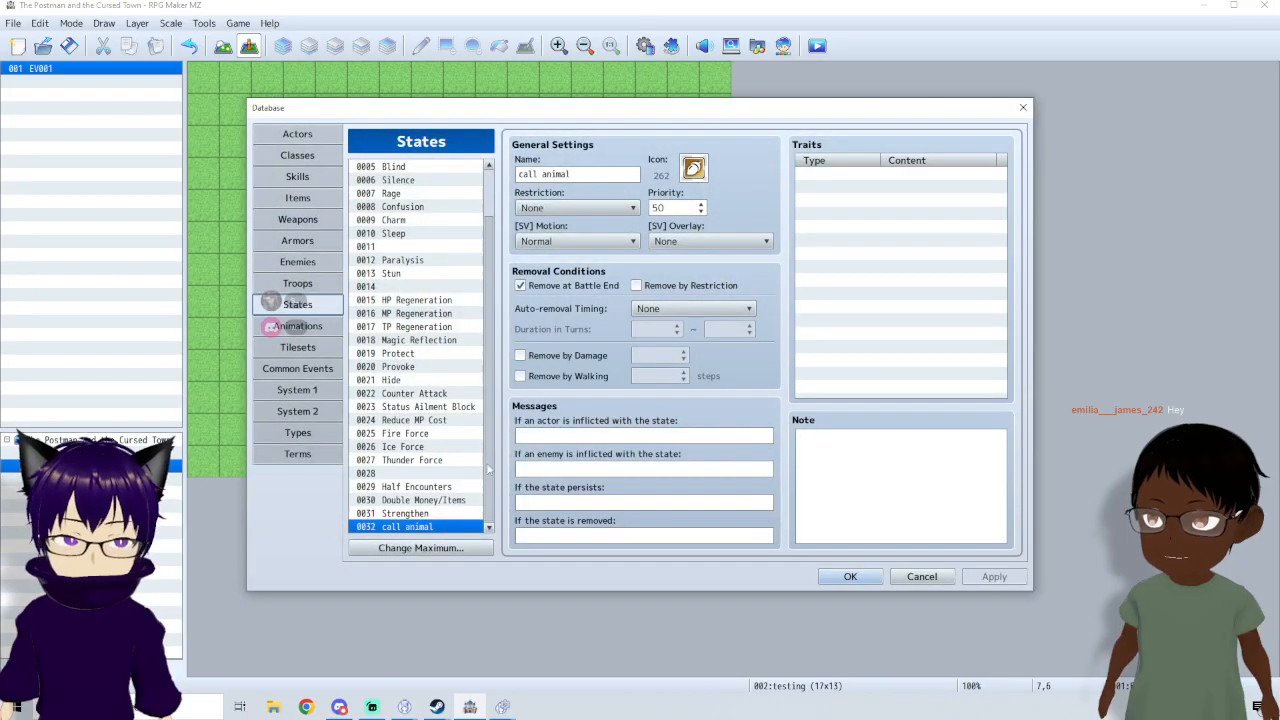
left_click(636, 286)
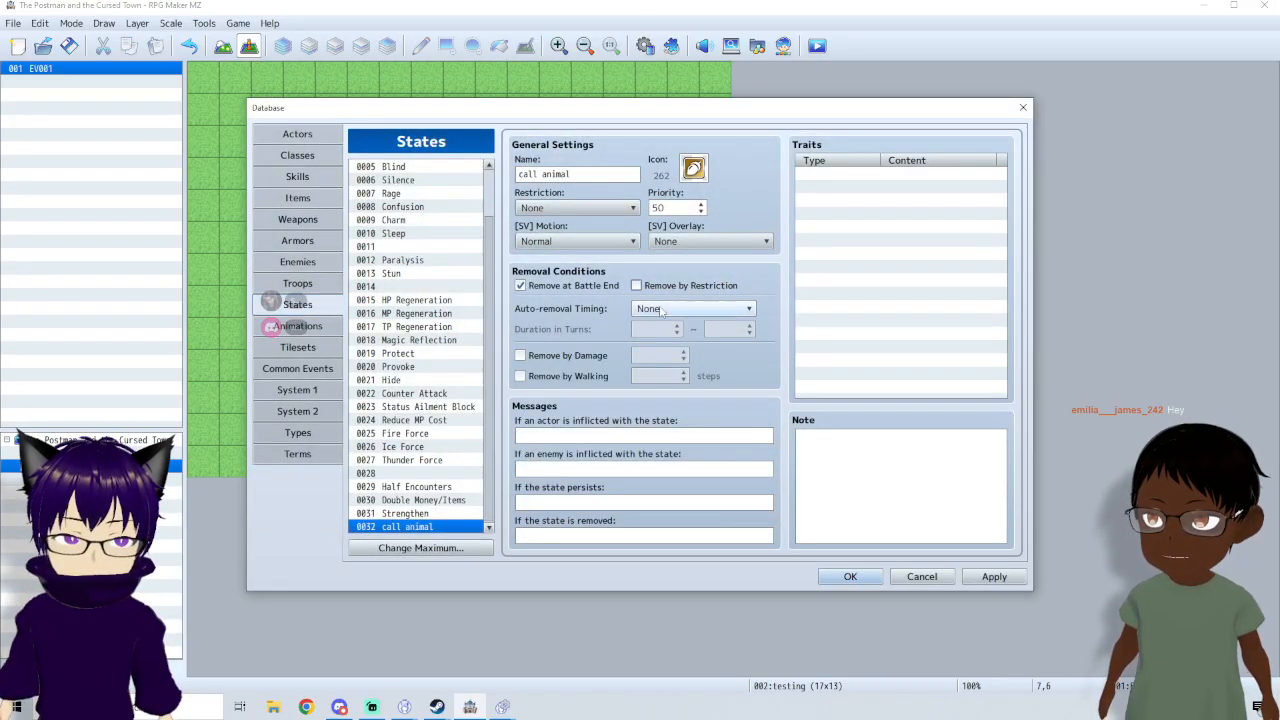
left_click(668, 310)
left_click(672, 312)
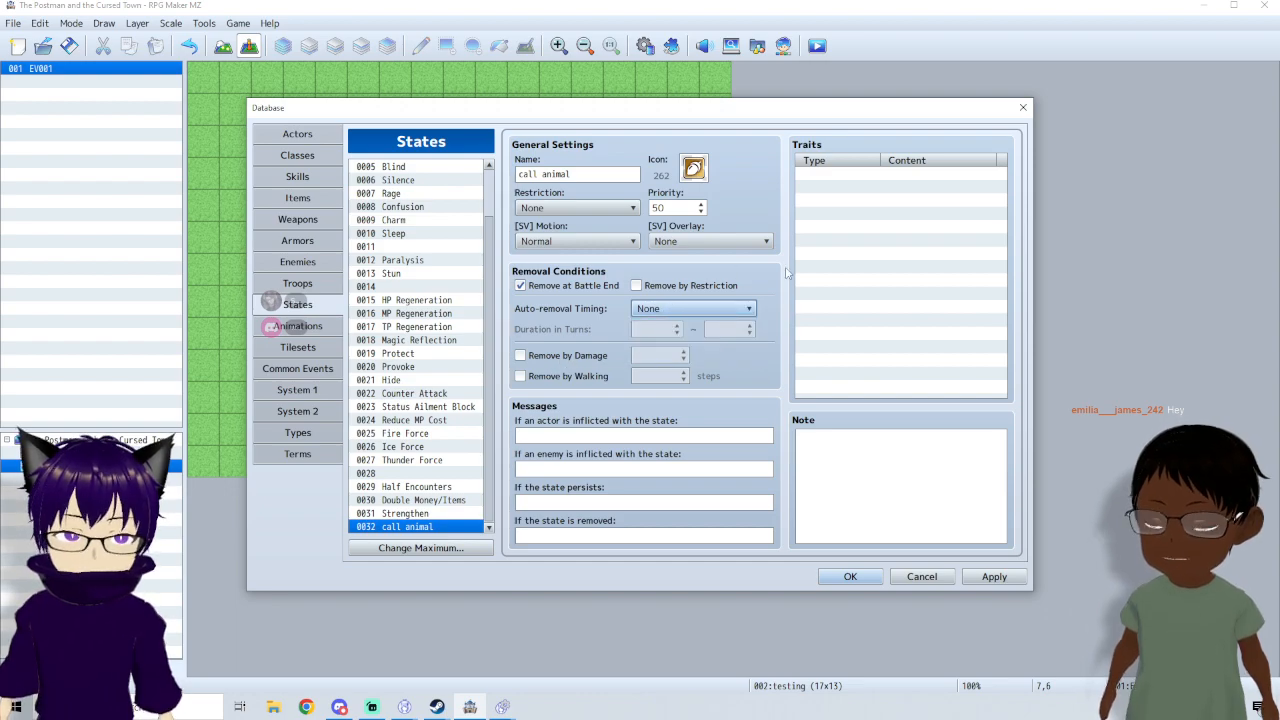
- Examine the trait categories available for the call animal state, from rates to other, and close the database without adding a trait
double_click(852, 194)
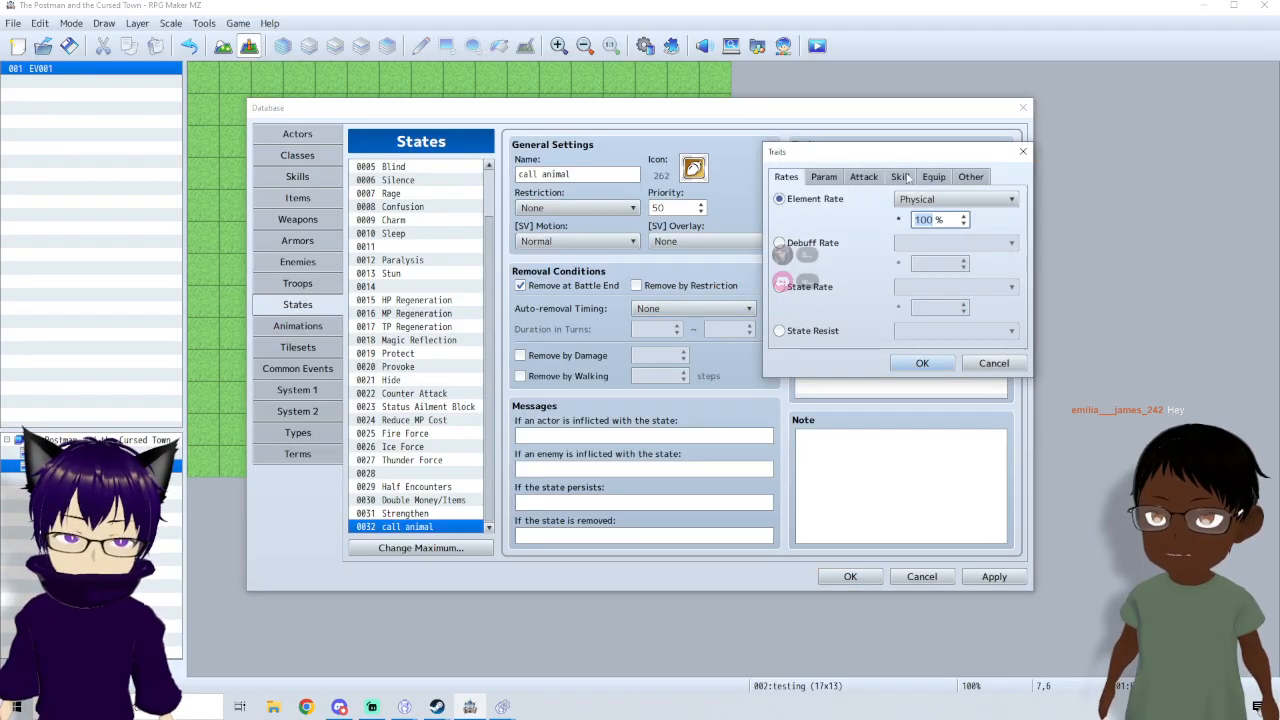
left_click(901, 177)
left_click(934, 177)
left_click(994, 363)
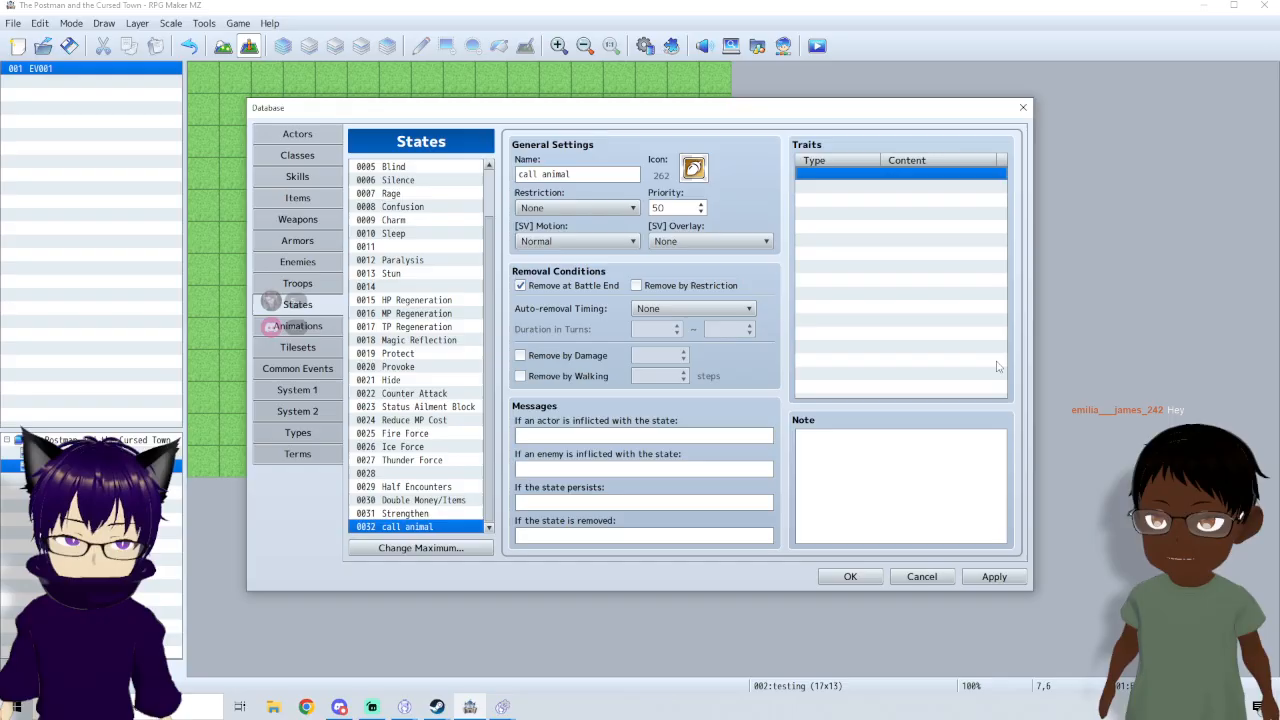
double_click(843, 244)
left_click(836, 178)
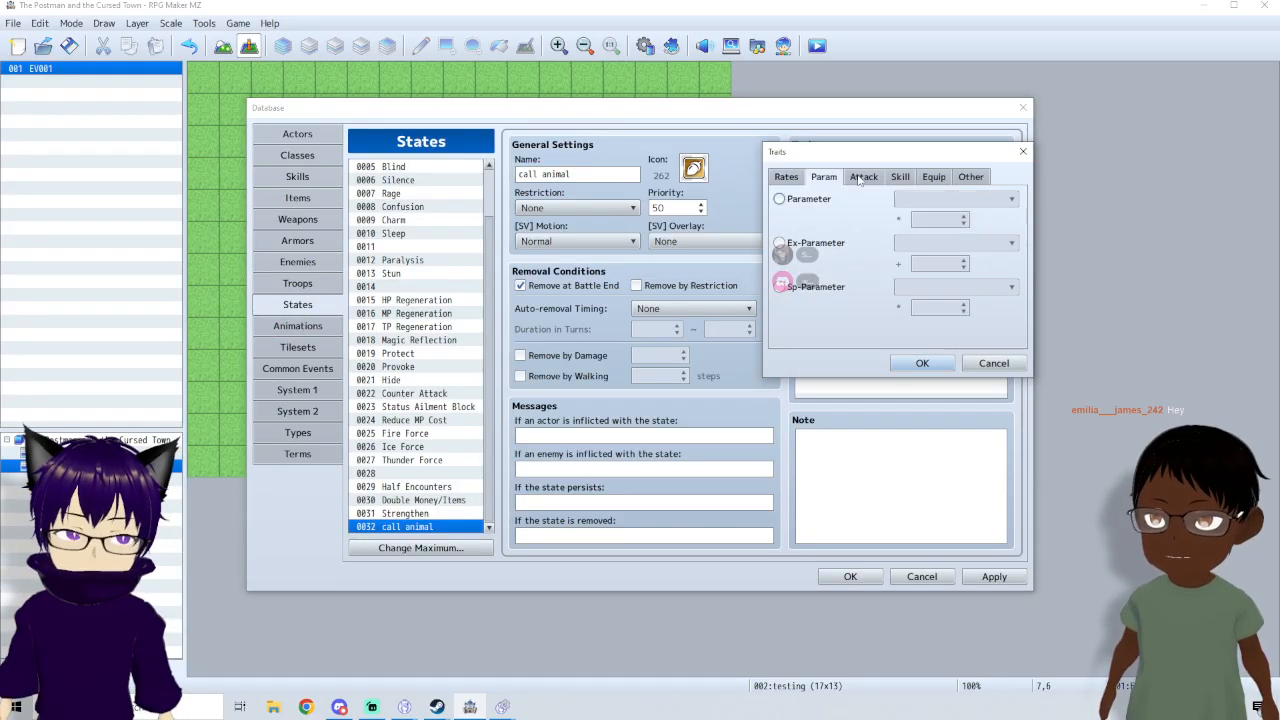
left_click(862, 177)
left_click(898, 177)
left_click(938, 177)
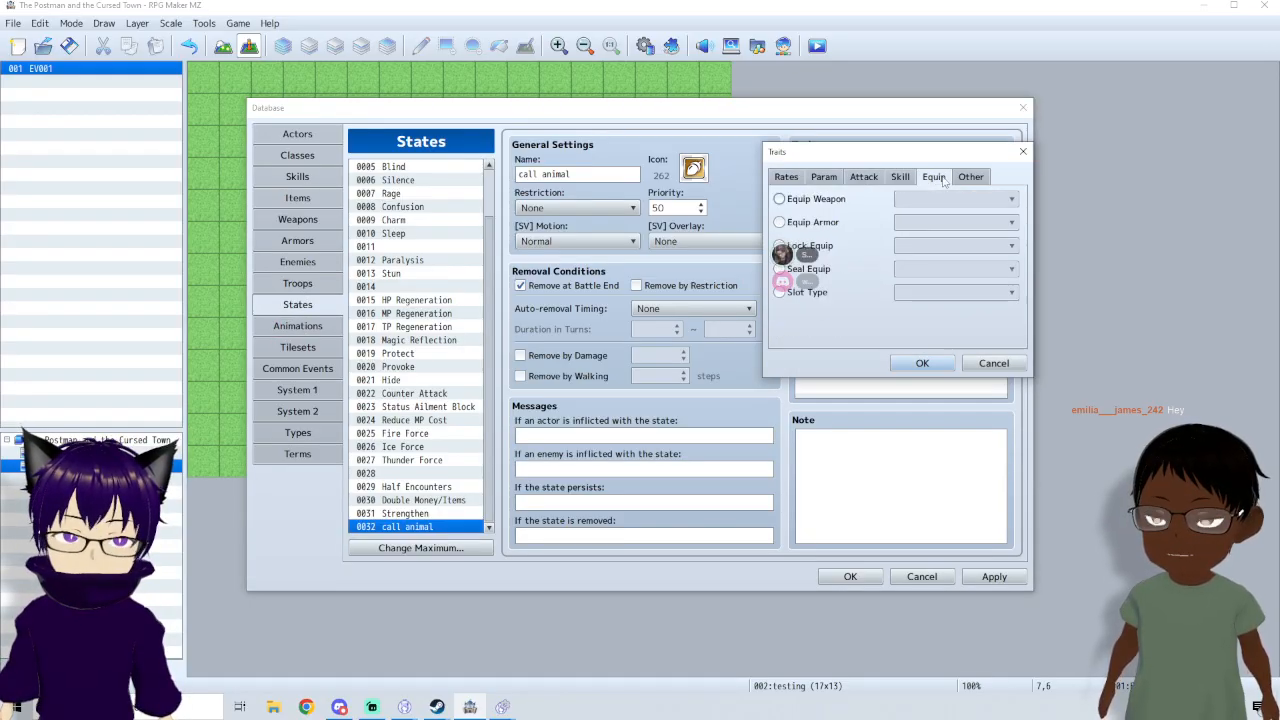
left_click(968, 177)
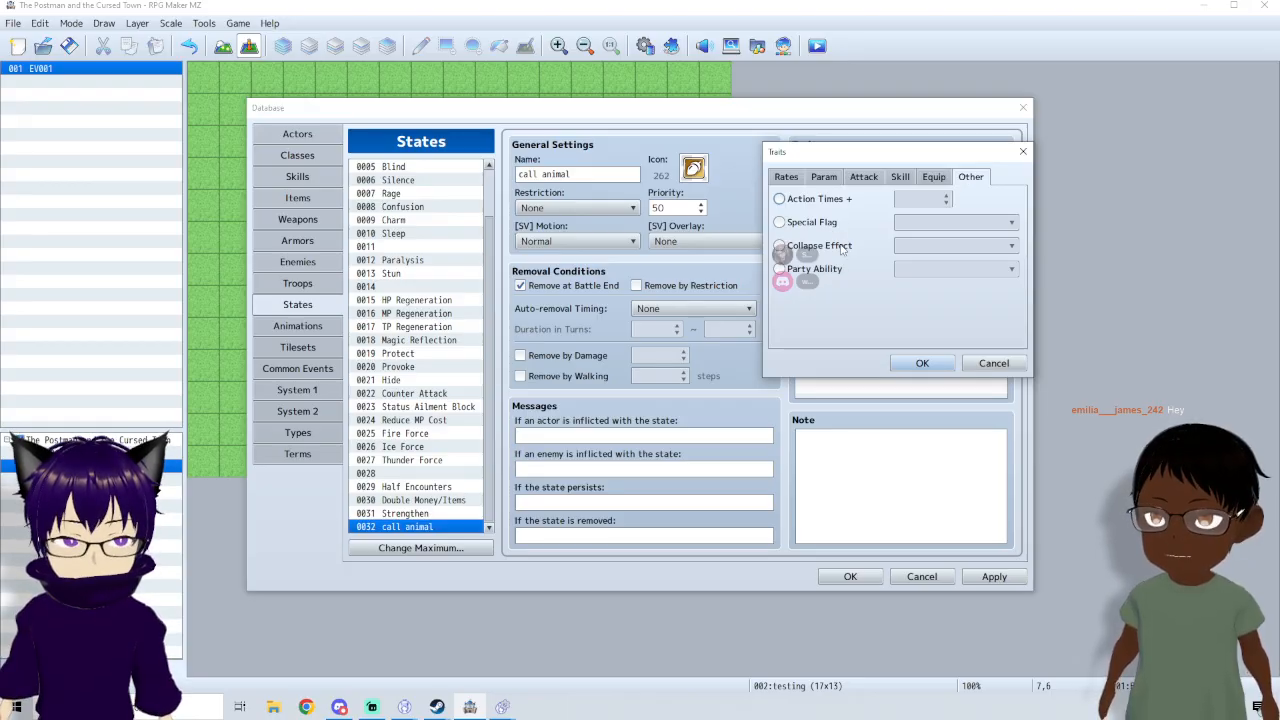
left_click(795, 177)
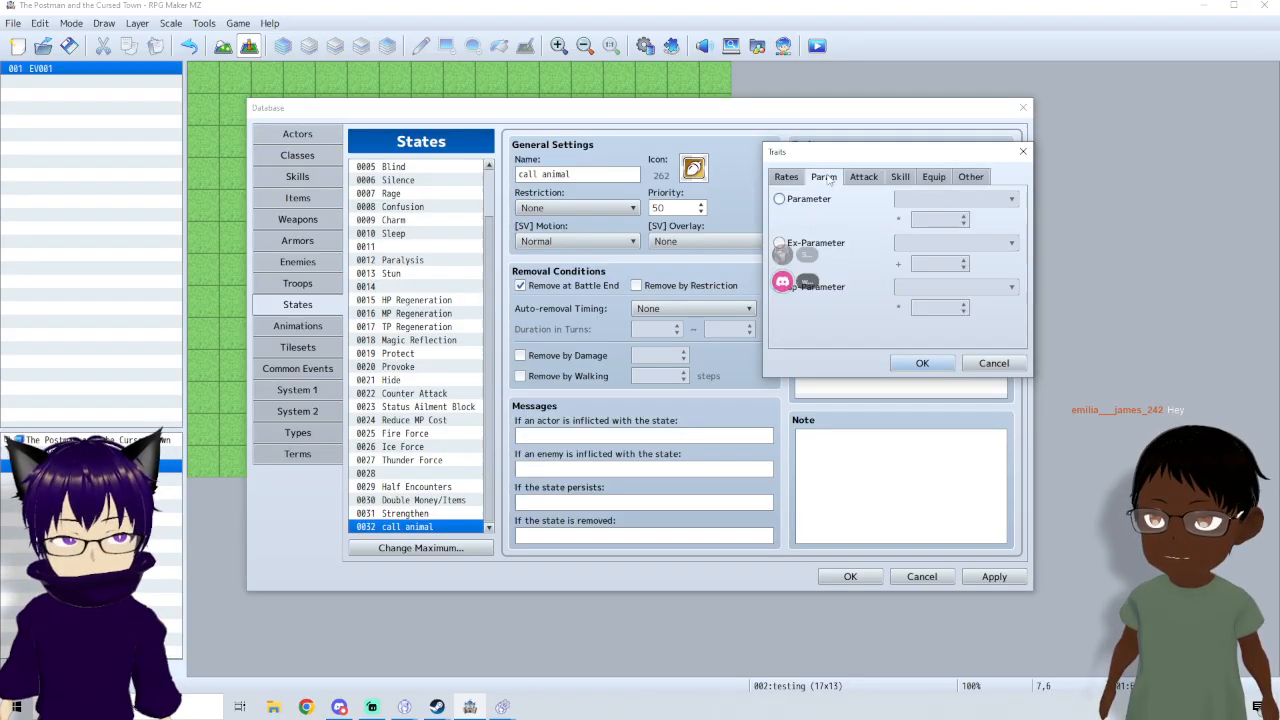
left_click(866, 177)
left_click(901, 177)
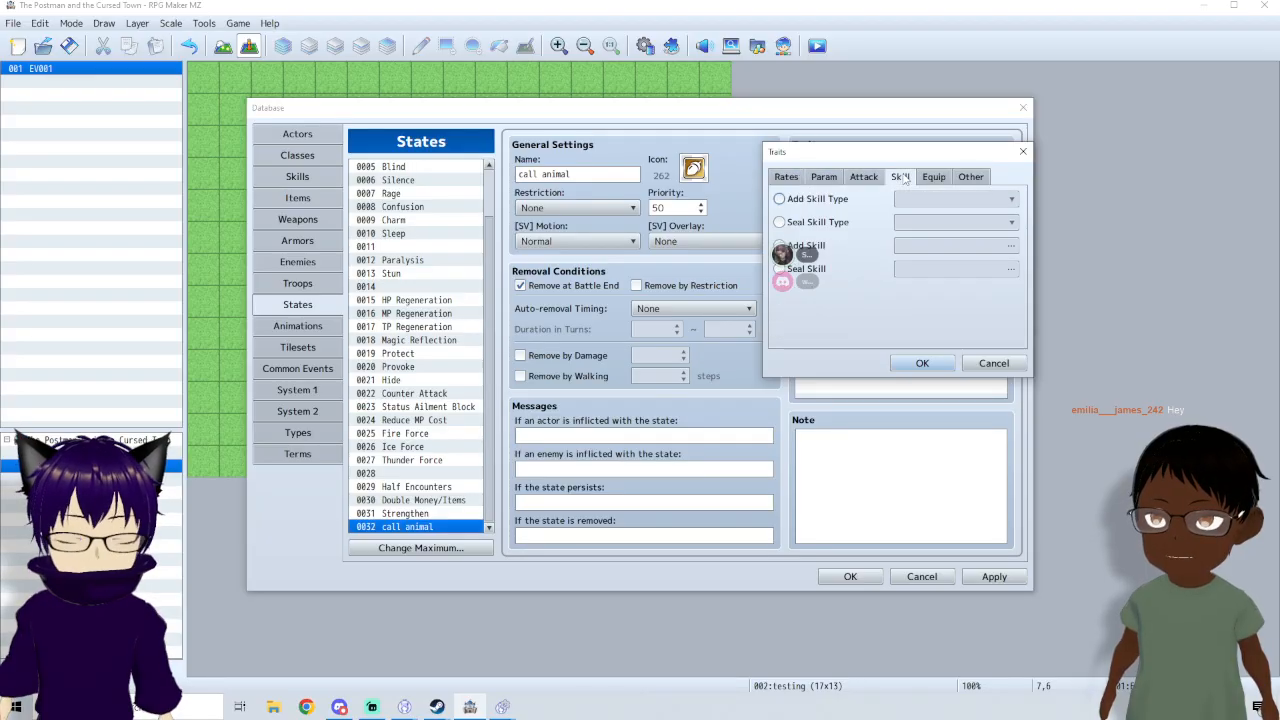
left_click(935, 177)
left_click(969, 178)
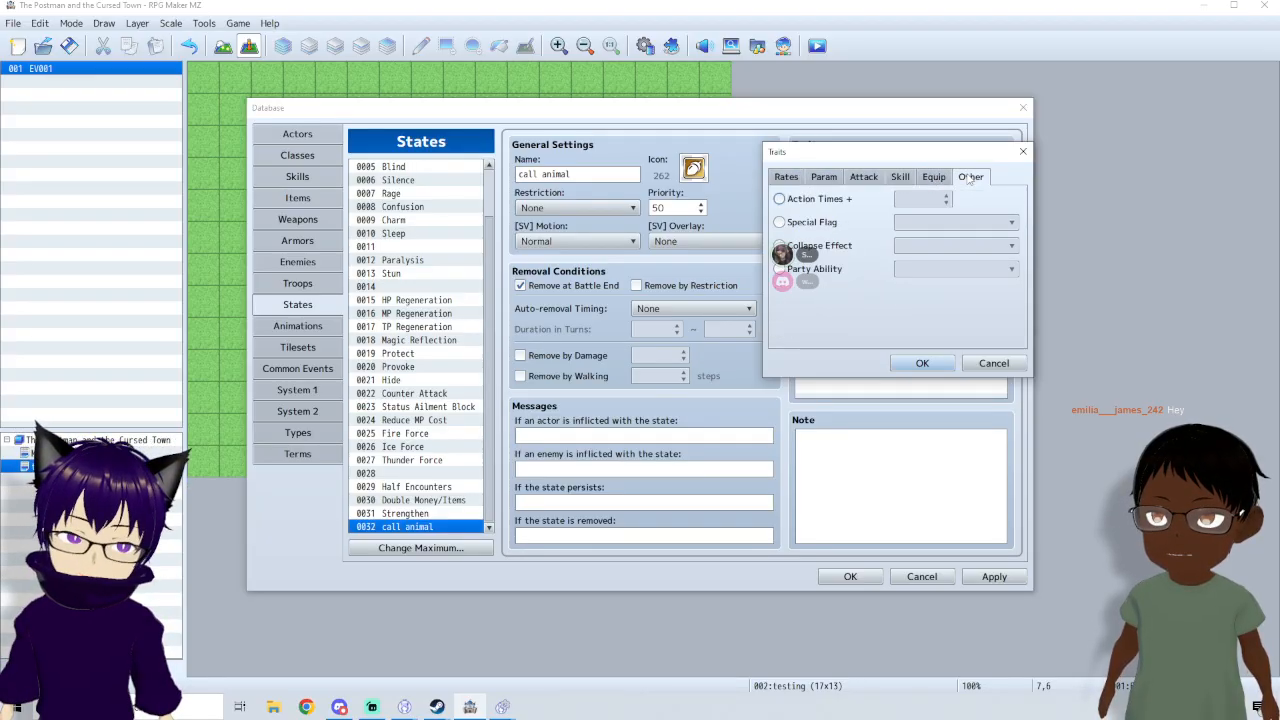
left_click(993, 363)
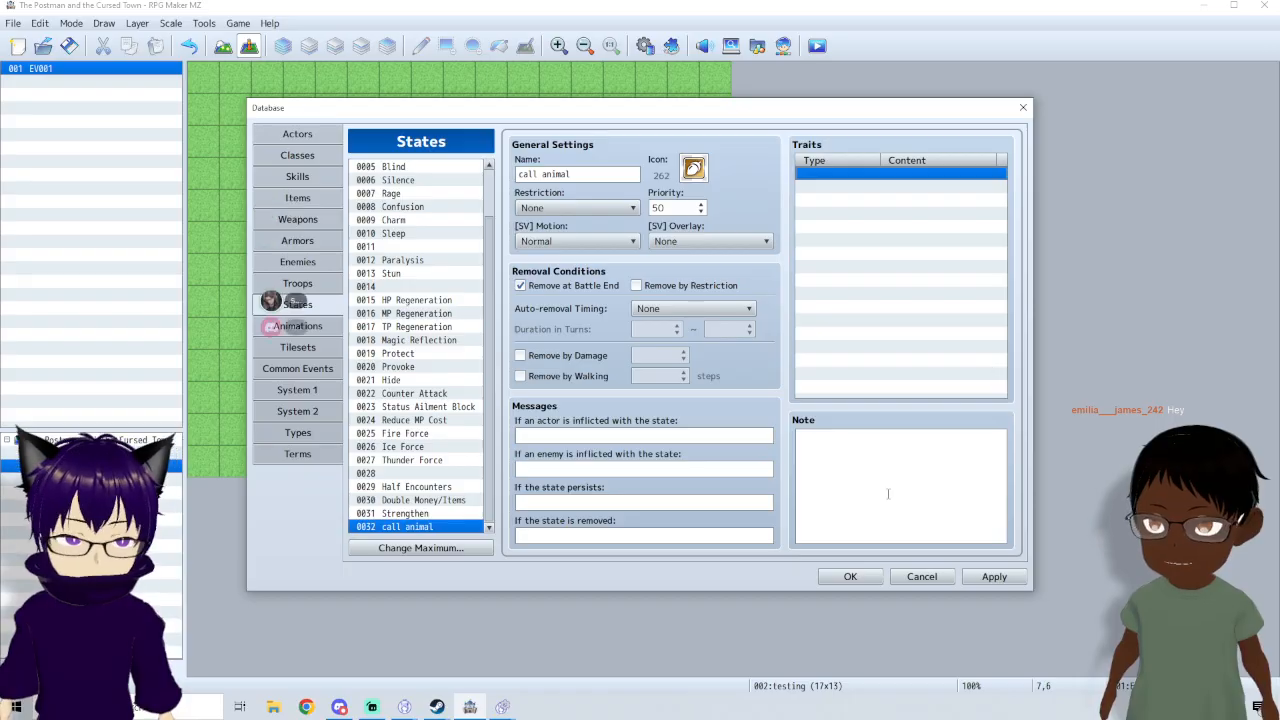
left_click(852, 577)
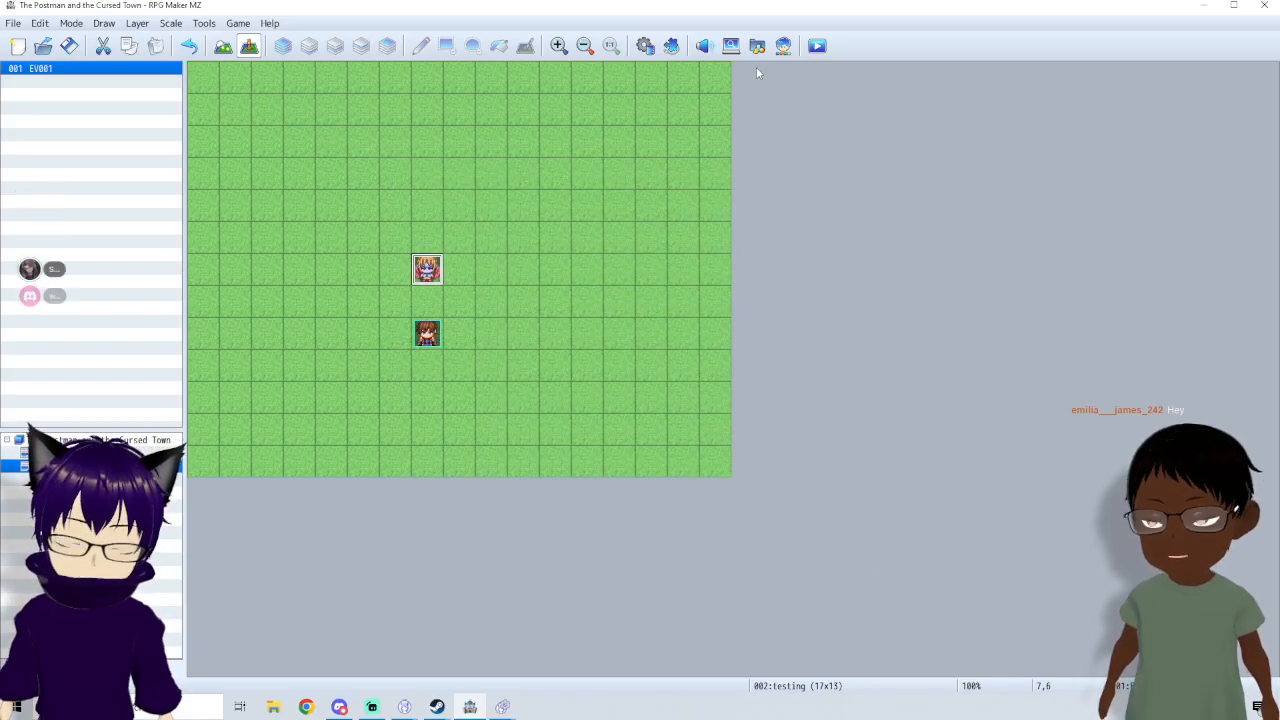
- Start a playtest, saving the changes to the game
left_click(816, 46)
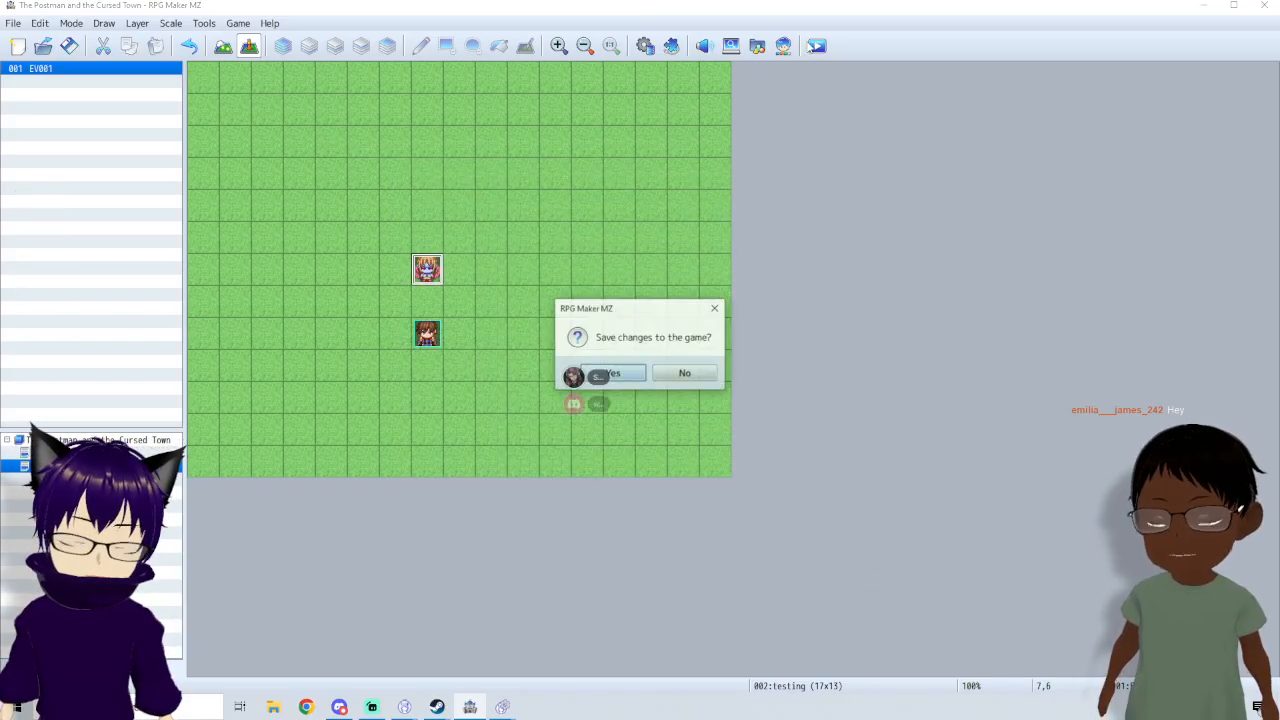
left_click(625, 371)
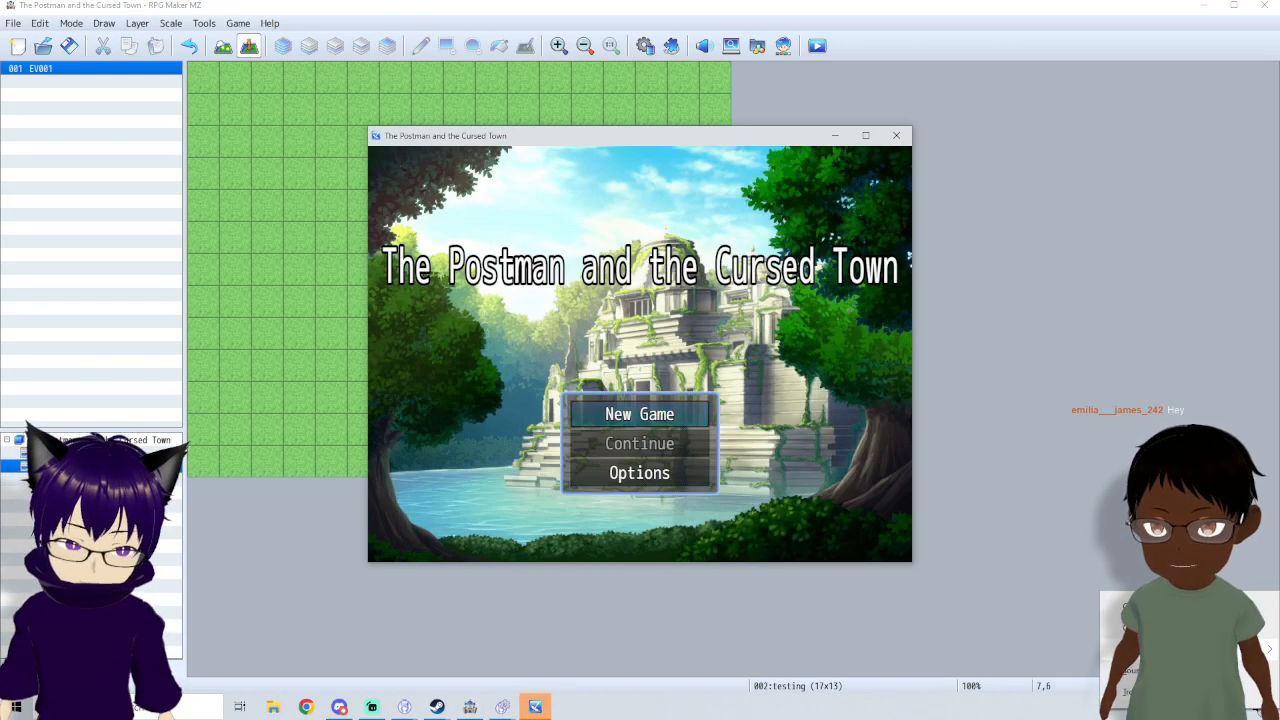
- Open the Windows volume mixer and look through the application volumes
left_click(1180, 628)
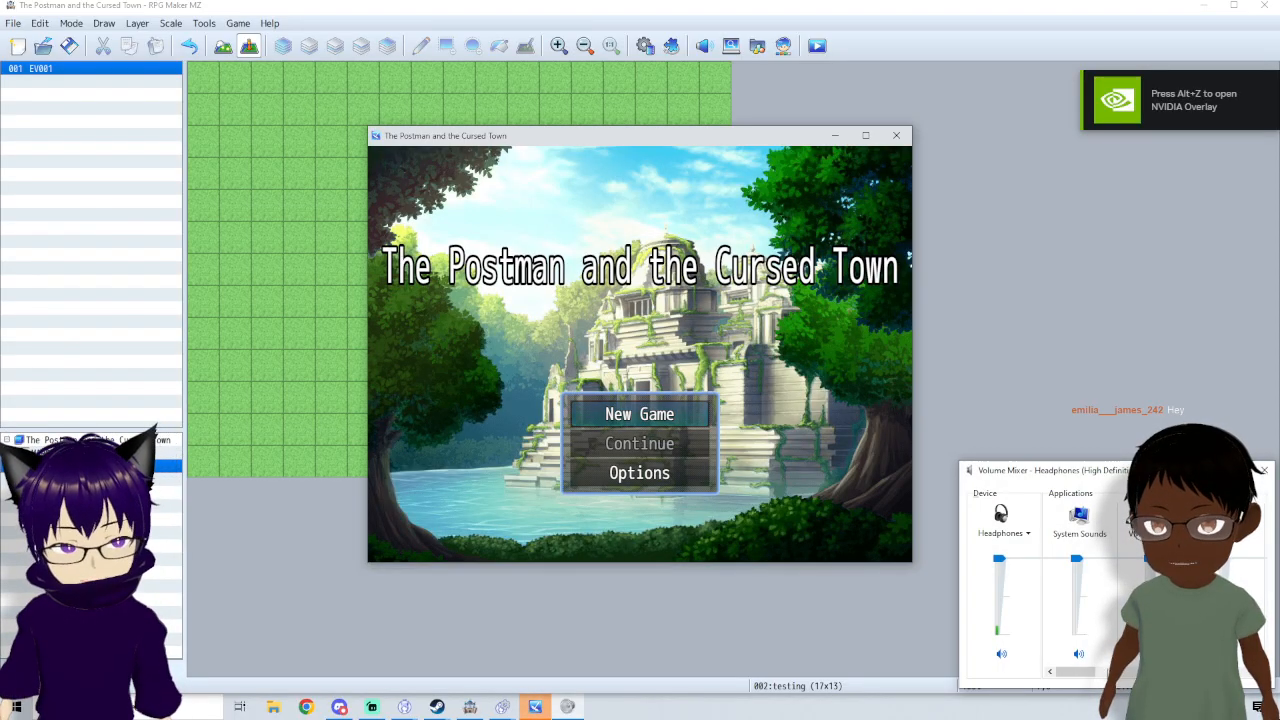
left_click_drag(1082, 672, 1122, 672)
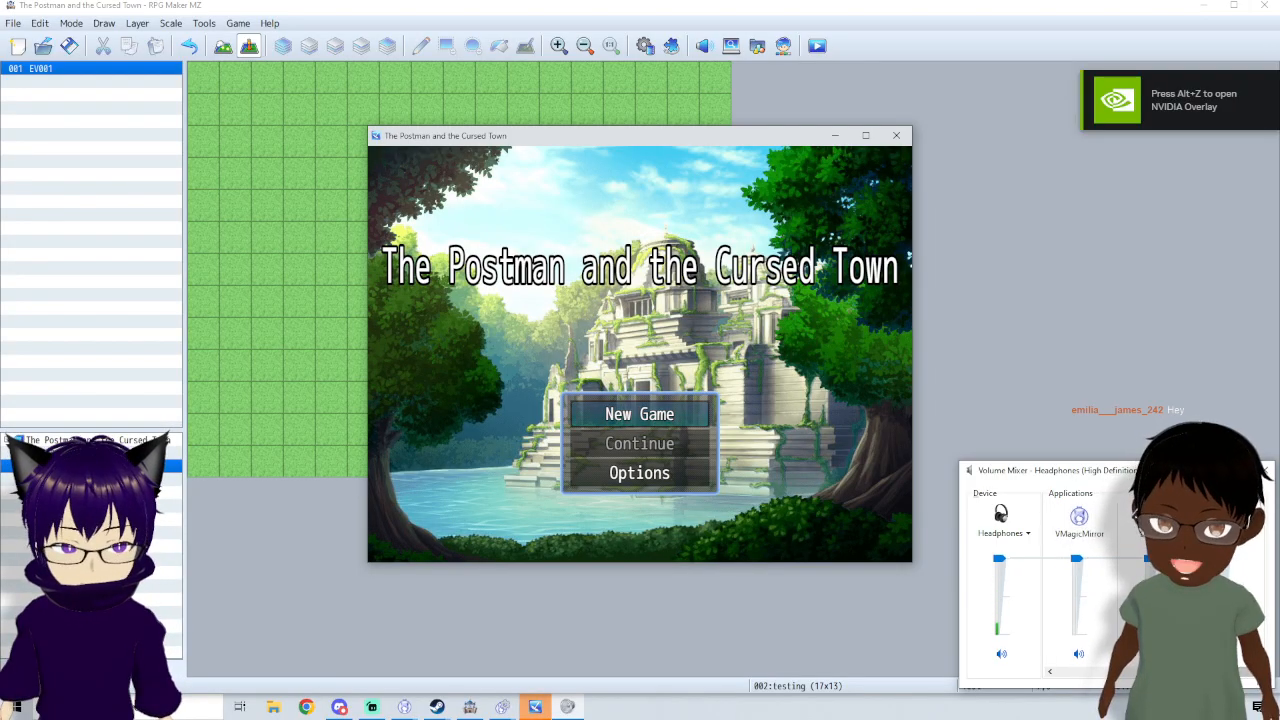
left_click(1103, 343)
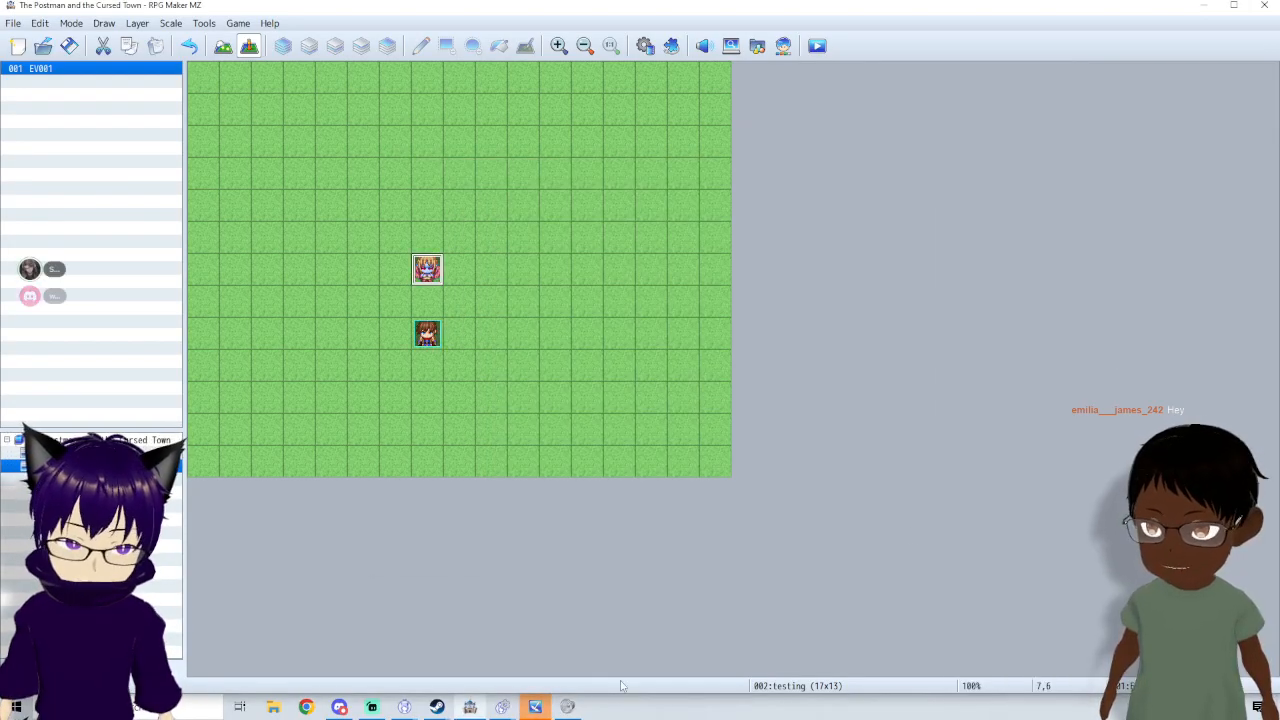
- Return to the playtest window, start a new game and choose to fight the goblins
mouse_move(540, 708)
left_click(535, 650)
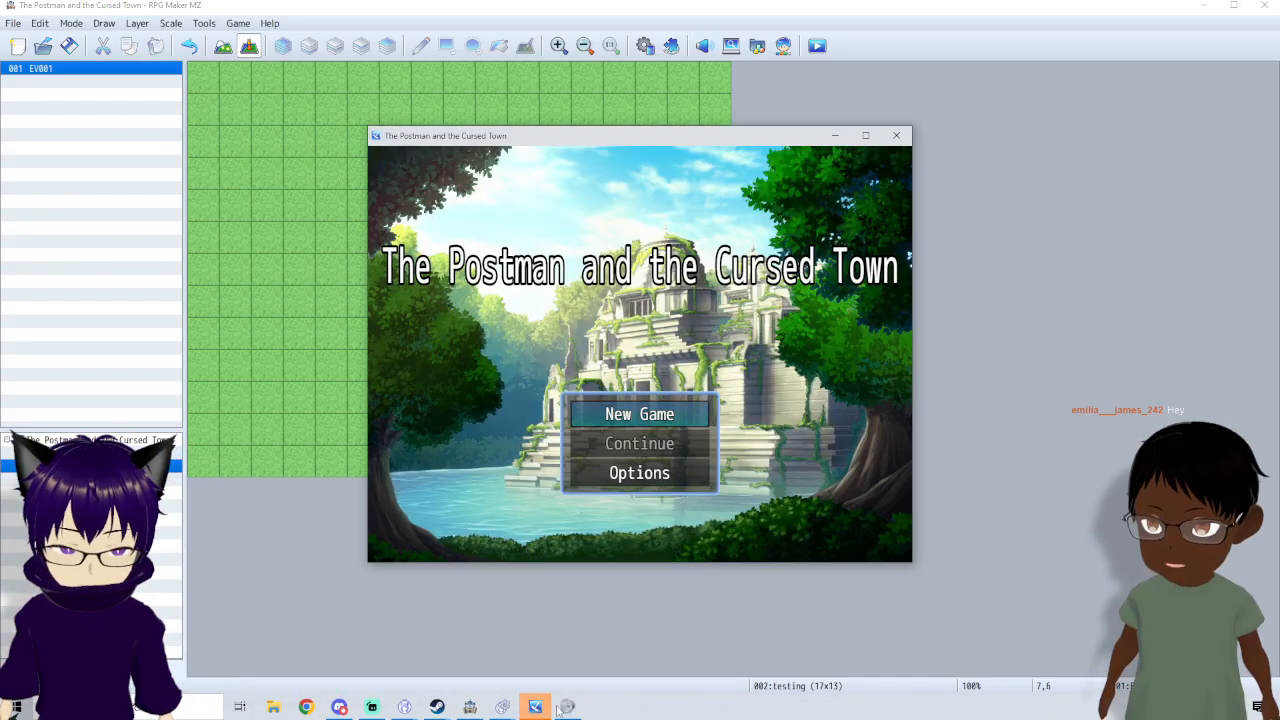
key("Return")
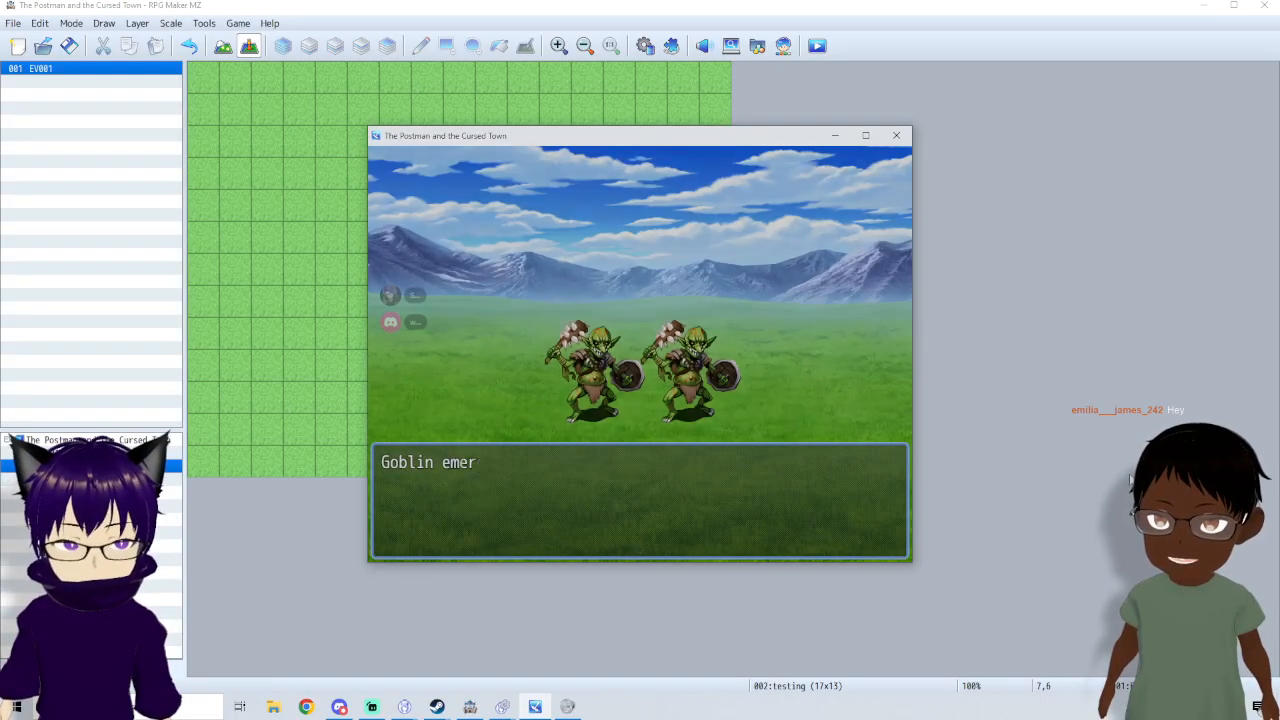
key("Return")
key("Return")
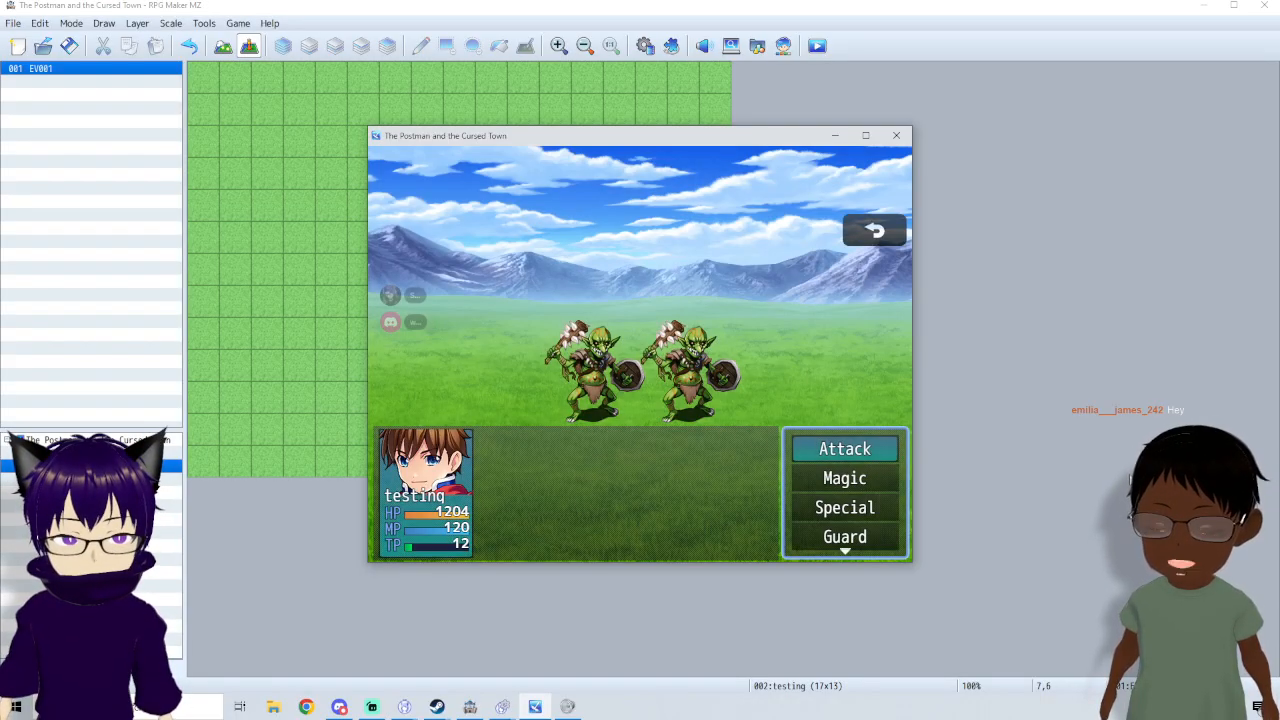
- Cast the Call small animal magic skill with the testing actor in the goblin fight and close the playtest
key("Down")
key("Return")
key("Down")
key("Down")
key("Return")
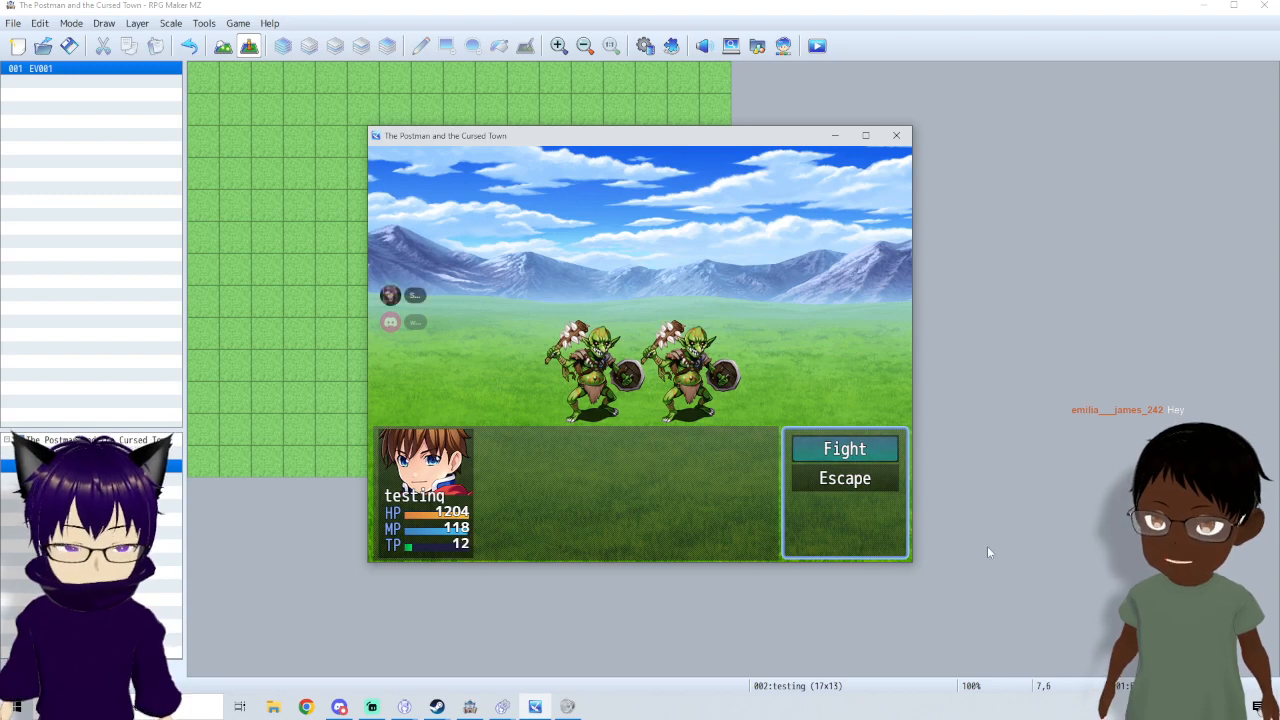
left_click(895, 135)
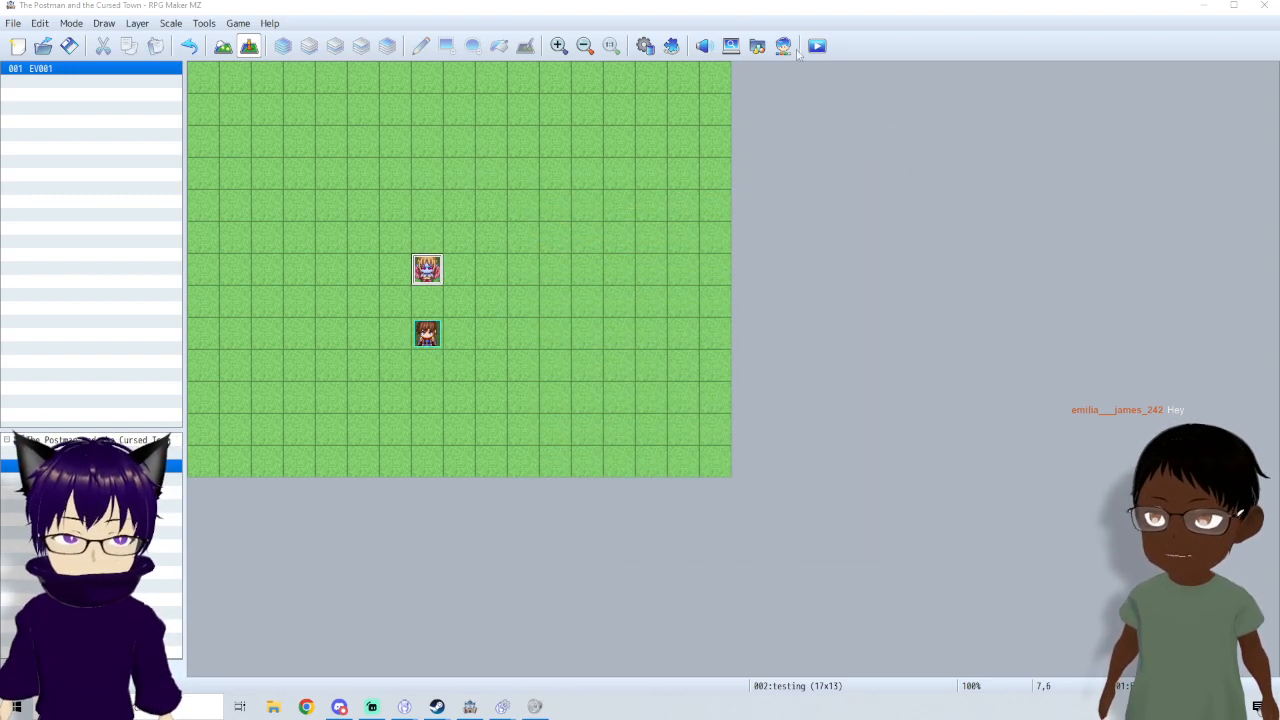
- Review the contents of the tiny creature common event in the database and close the database
left_click(645, 46)
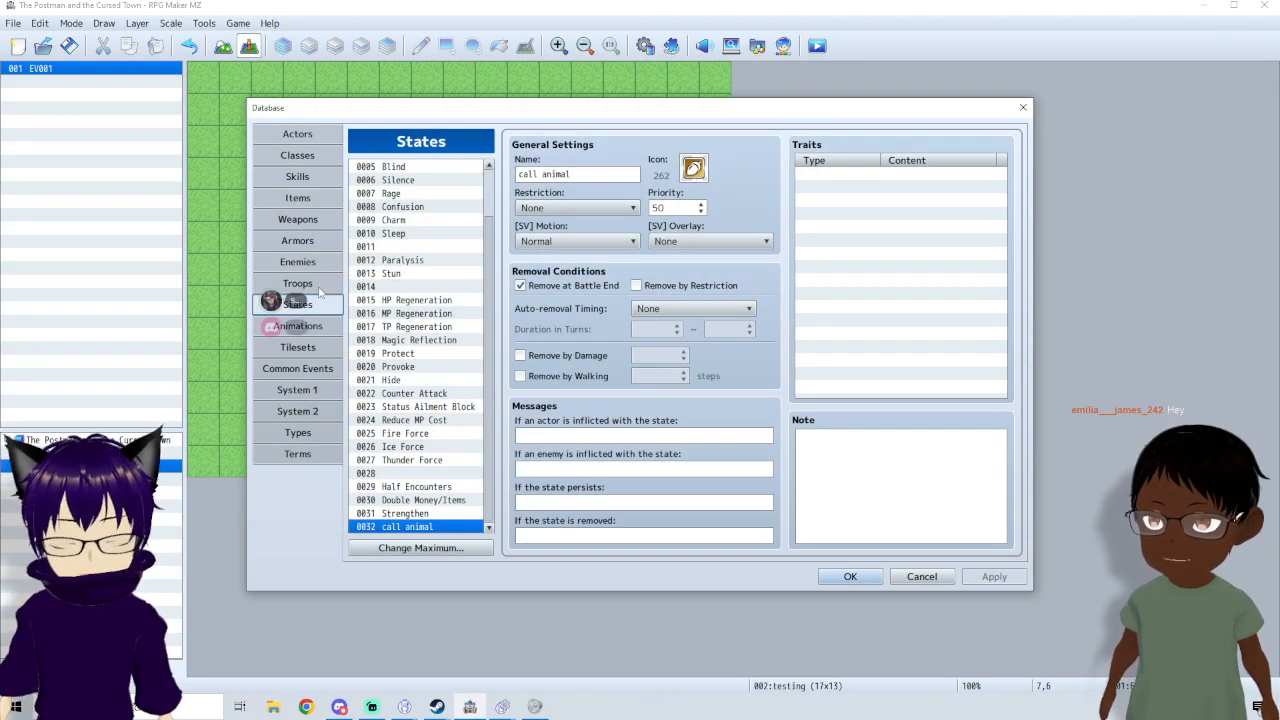
left_click(298, 368)
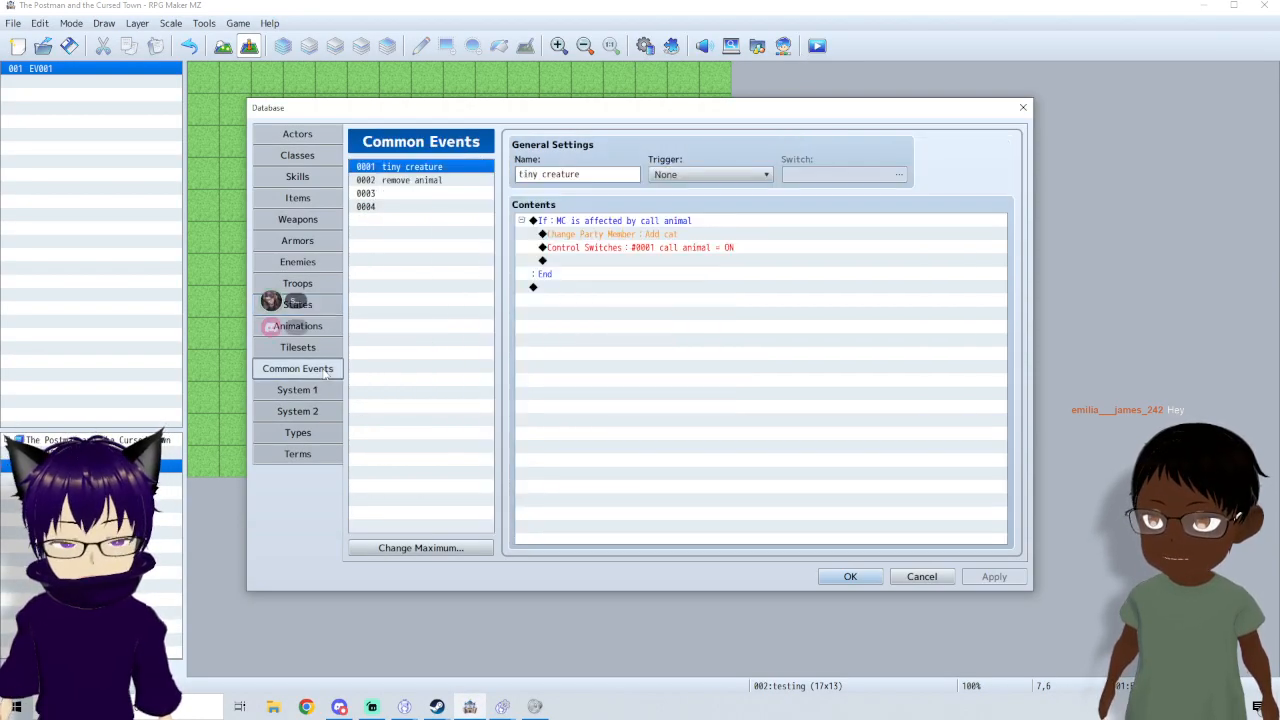
left_click(587, 226)
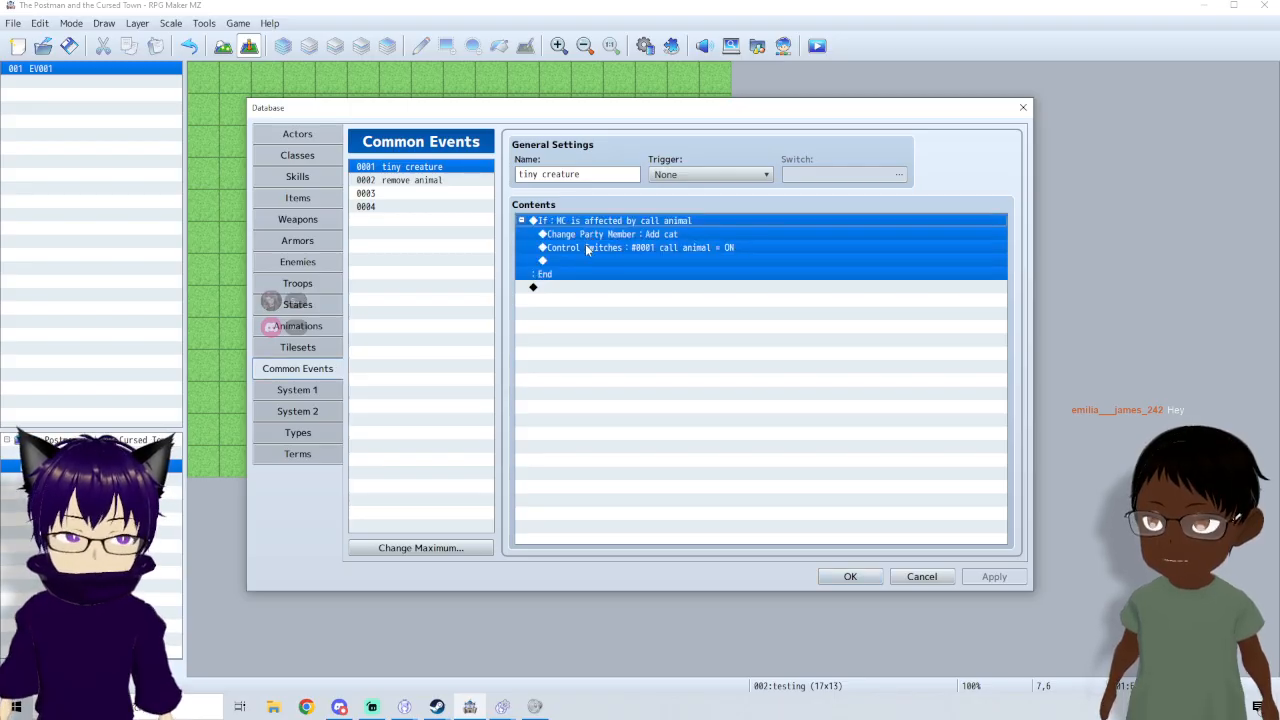
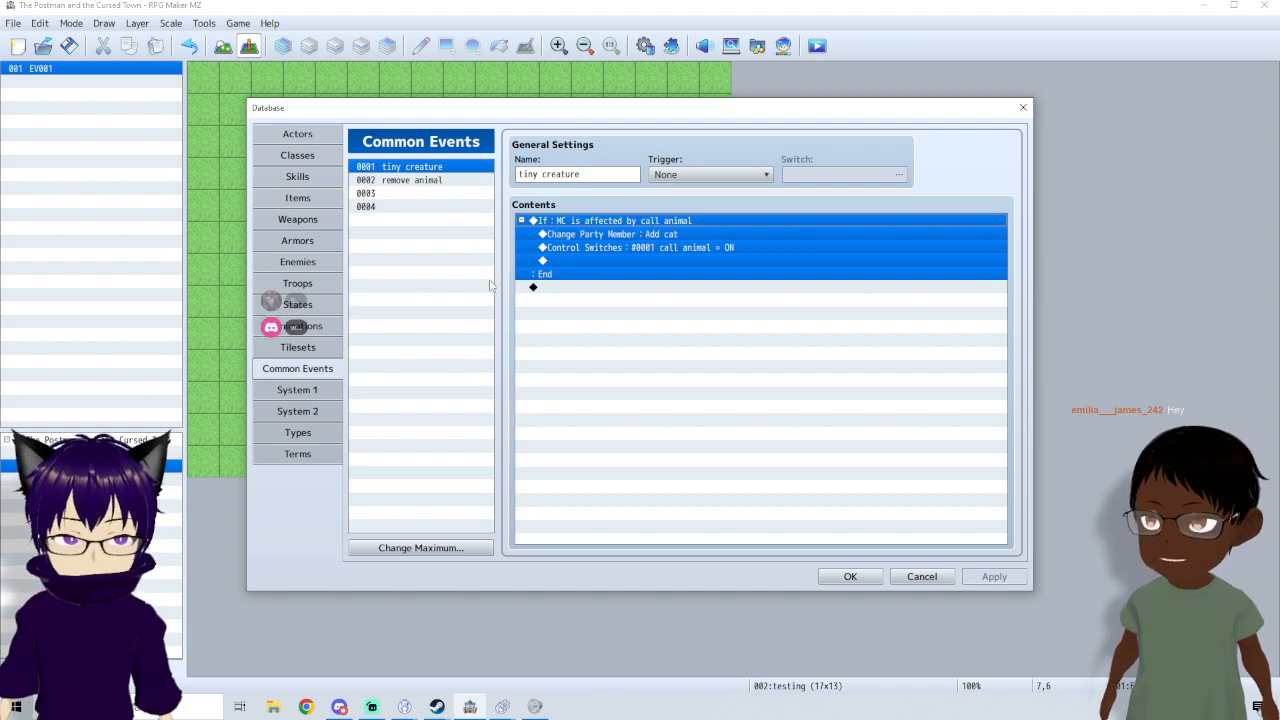
left_click(845, 577)
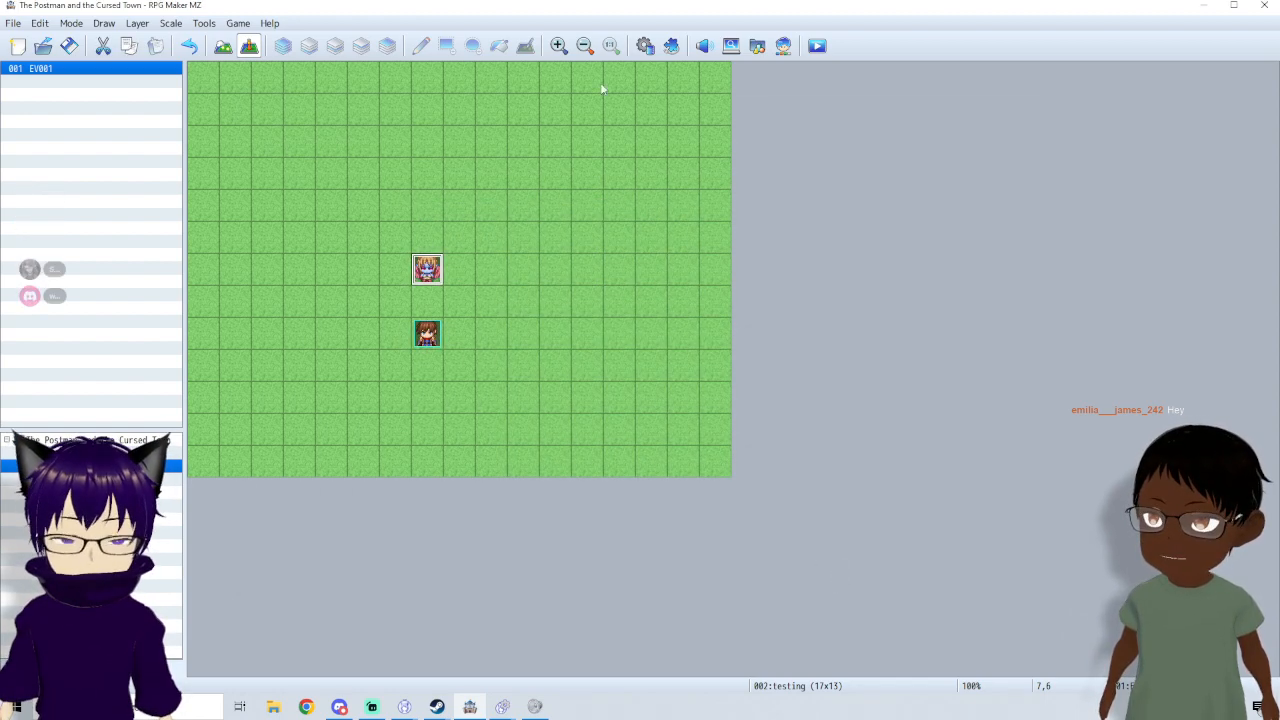
- Look through the database's Animations, Tilesets, Common Events, System, Types, Terms and Enemies settings and close the database
left_click(645, 46)
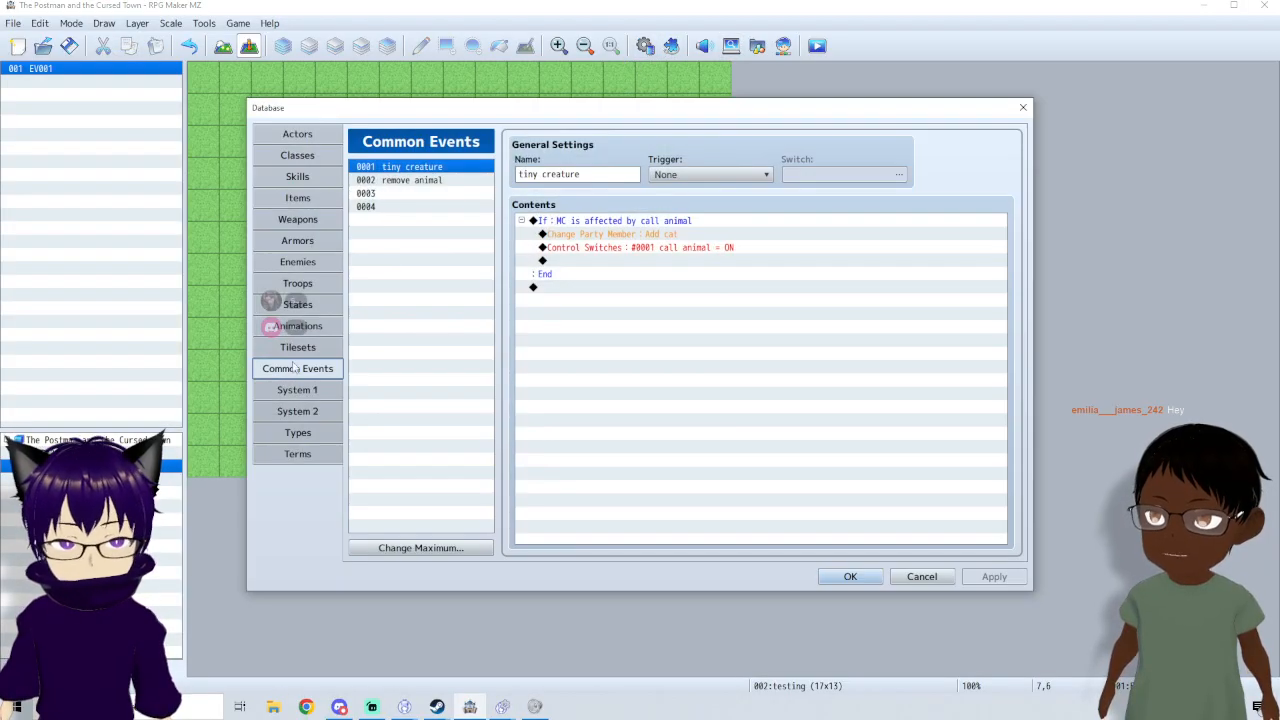
left_click(318, 322)
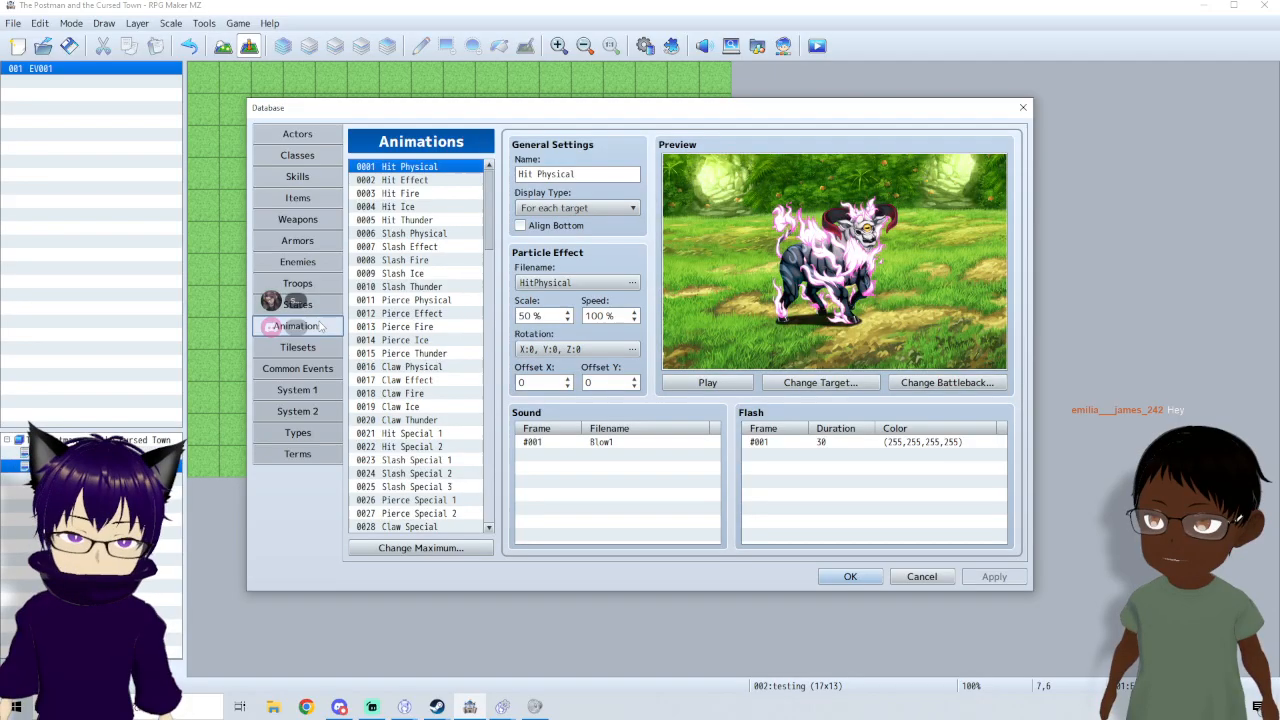
left_click(300, 347)
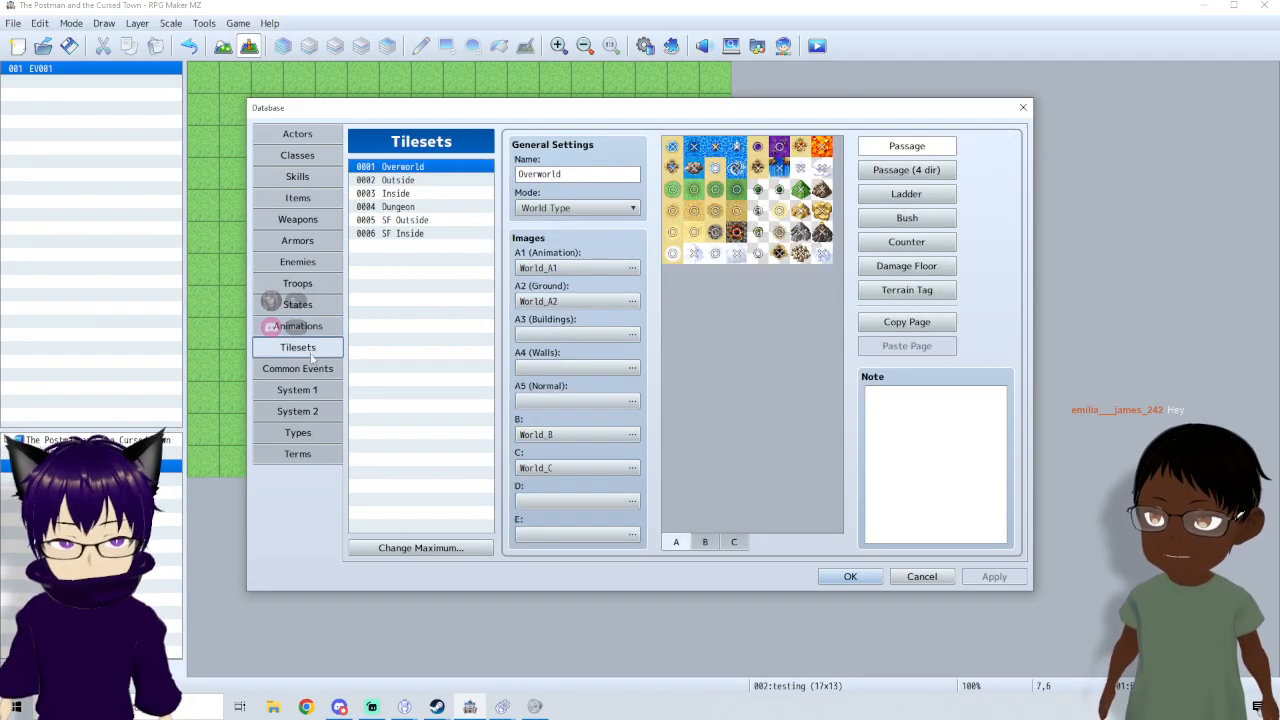
left_click(309, 368)
left_click(301, 391)
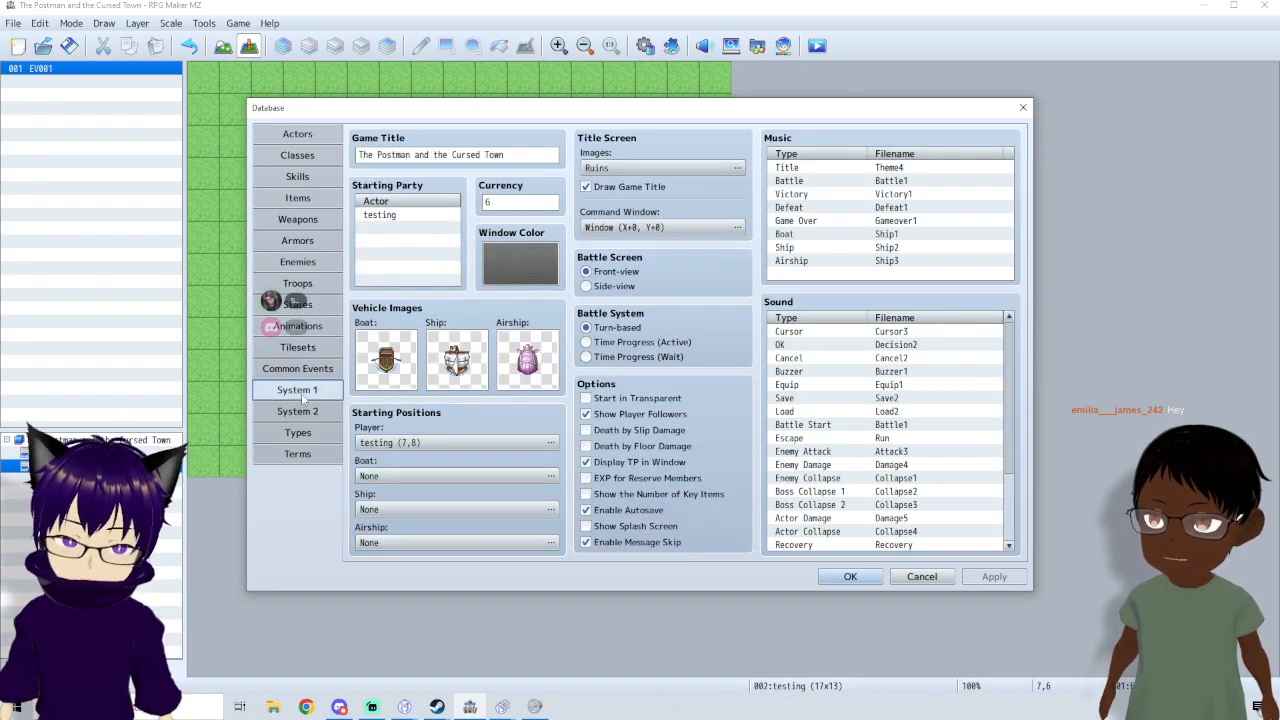
left_click(309, 415)
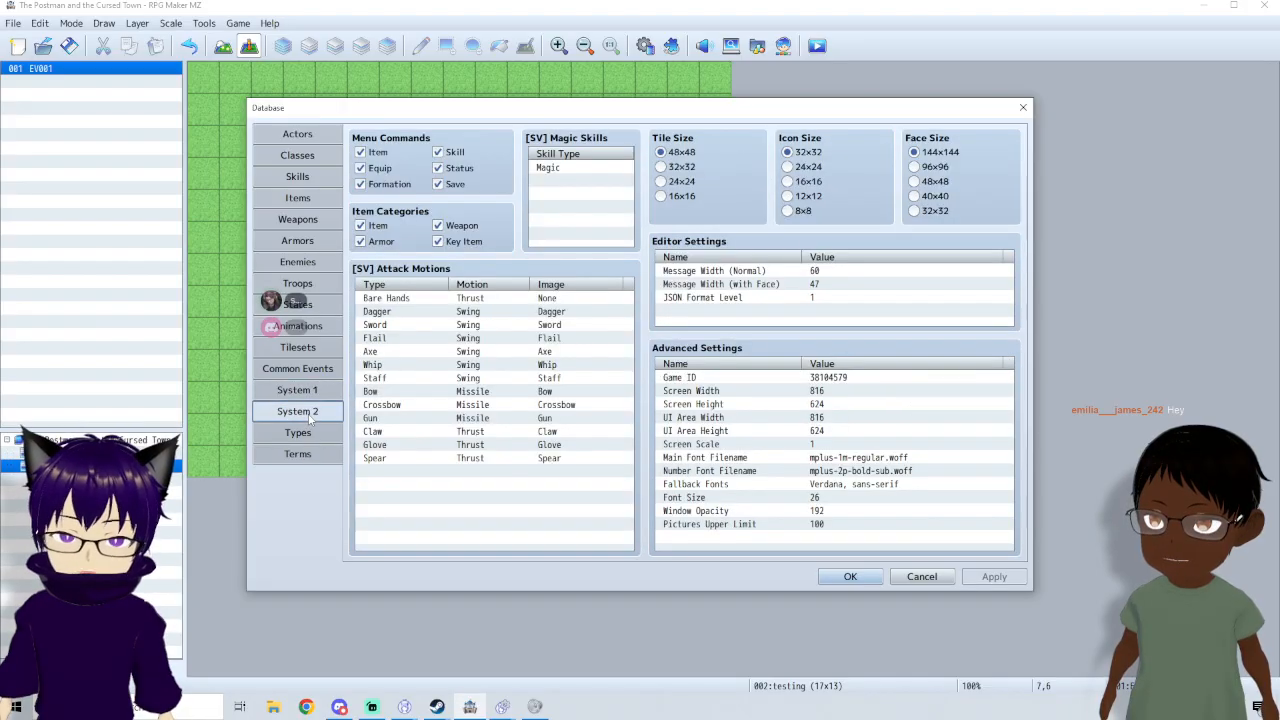
left_click(306, 434)
left_click(300, 456)
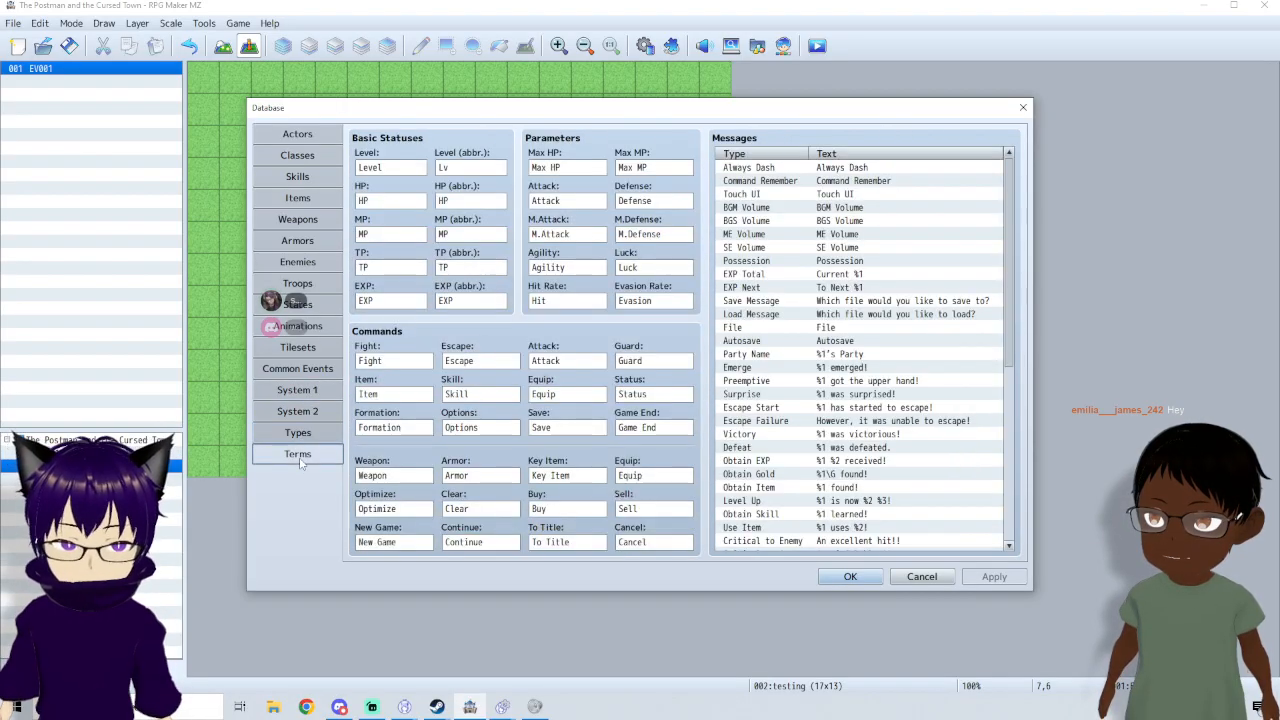
left_click(302, 390)
left_click(299, 347)
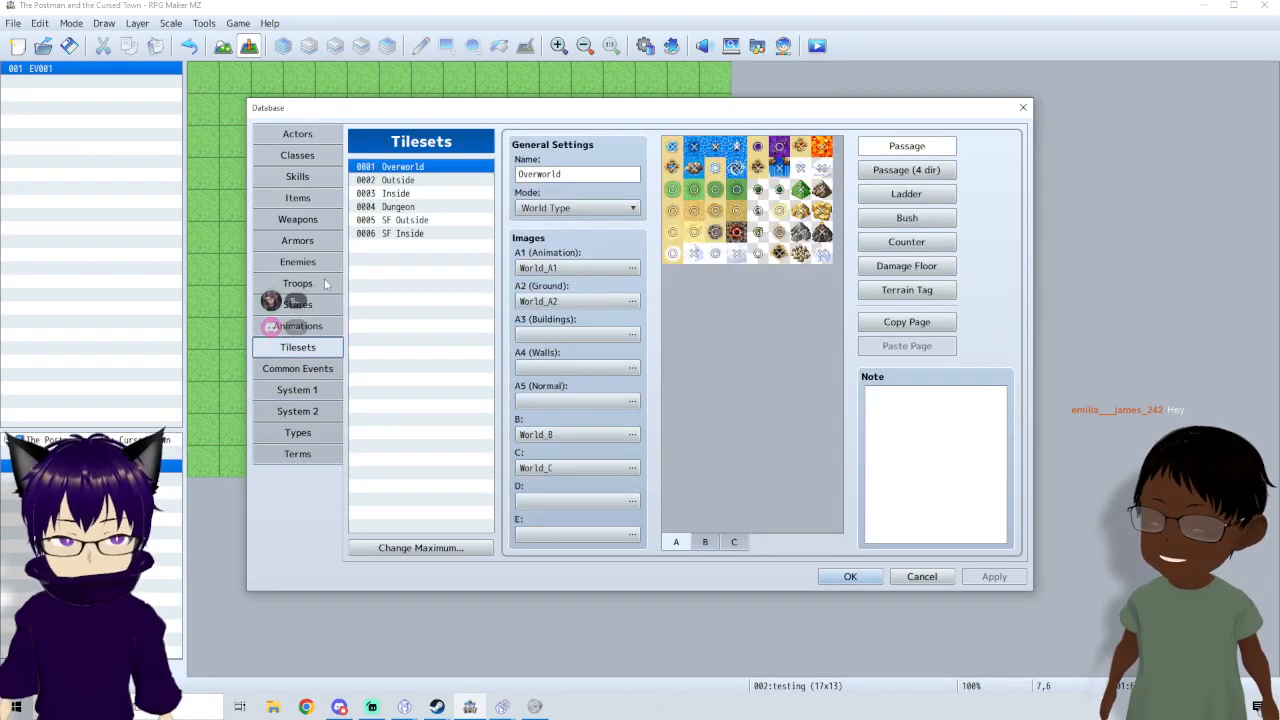
left_click(297, 262)
left_click(850, 576)
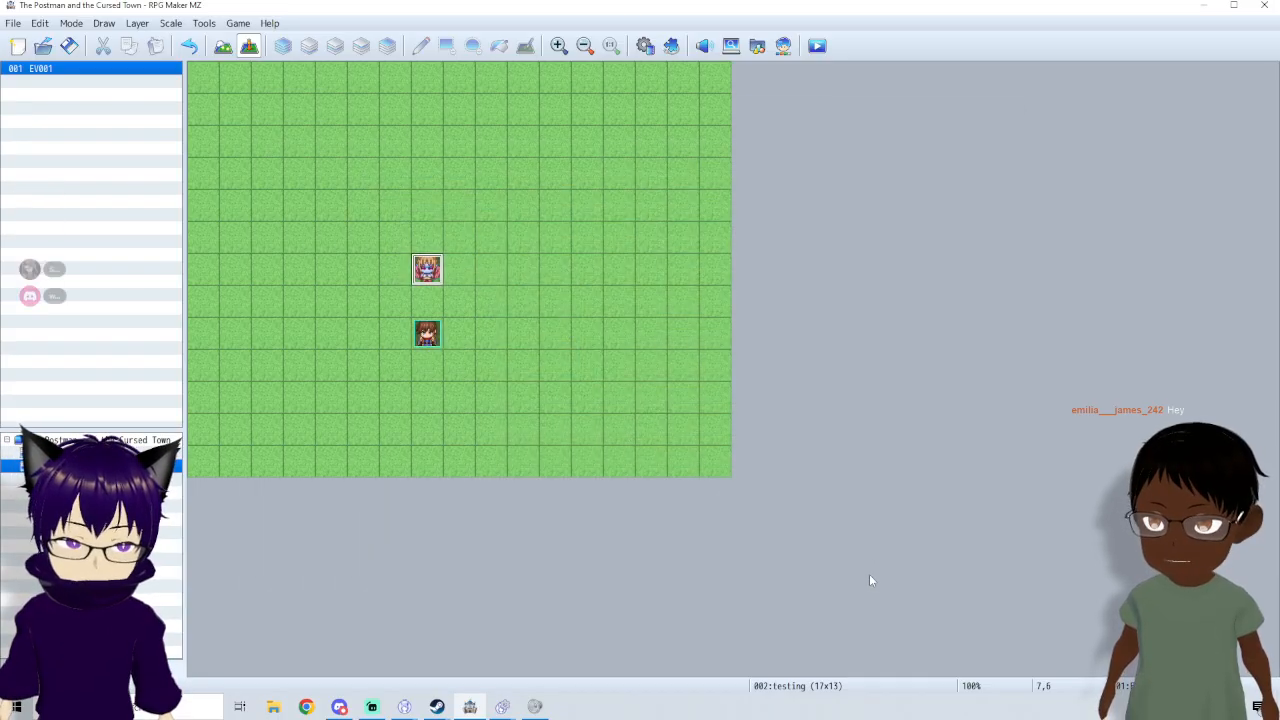
- Start a playtest, saving the changes, and begin a new game leading into the goblin battle
left_click(818, 46)
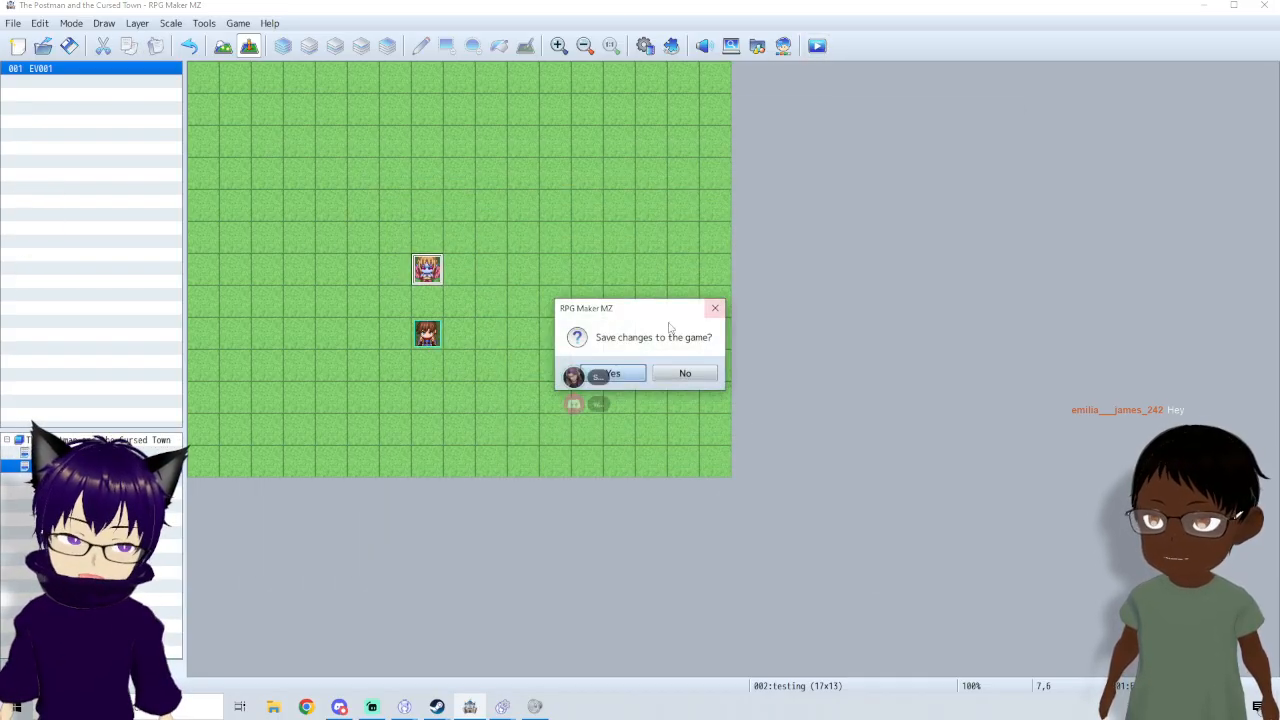
left_click(641, 371)
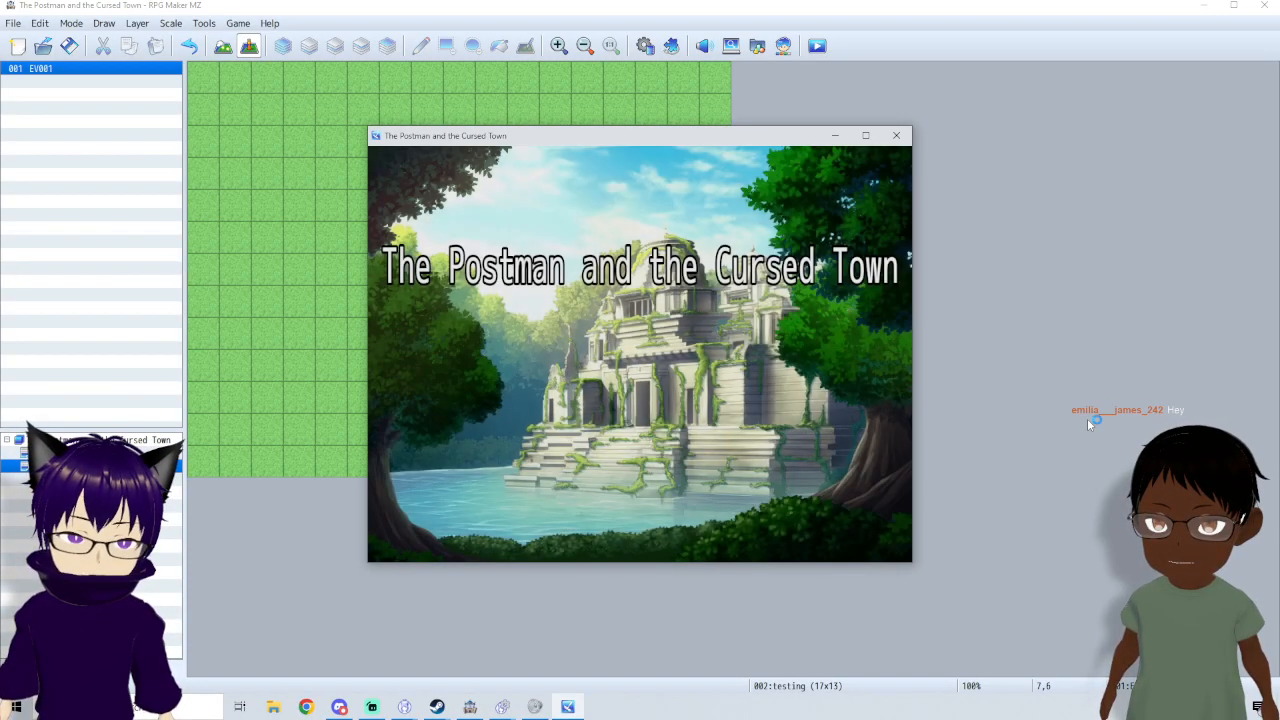
key("Return")
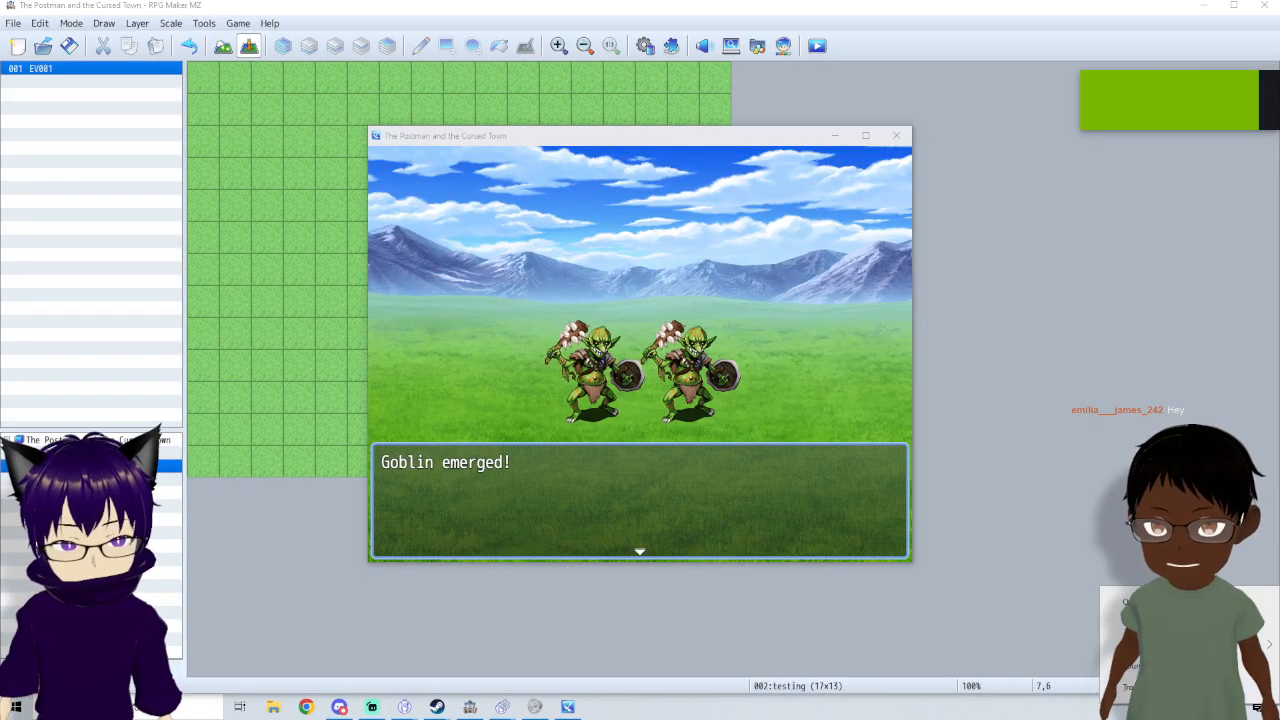
- Open the Windows volume mixer and check the volumes of the running applications
left_click(1180, 623)
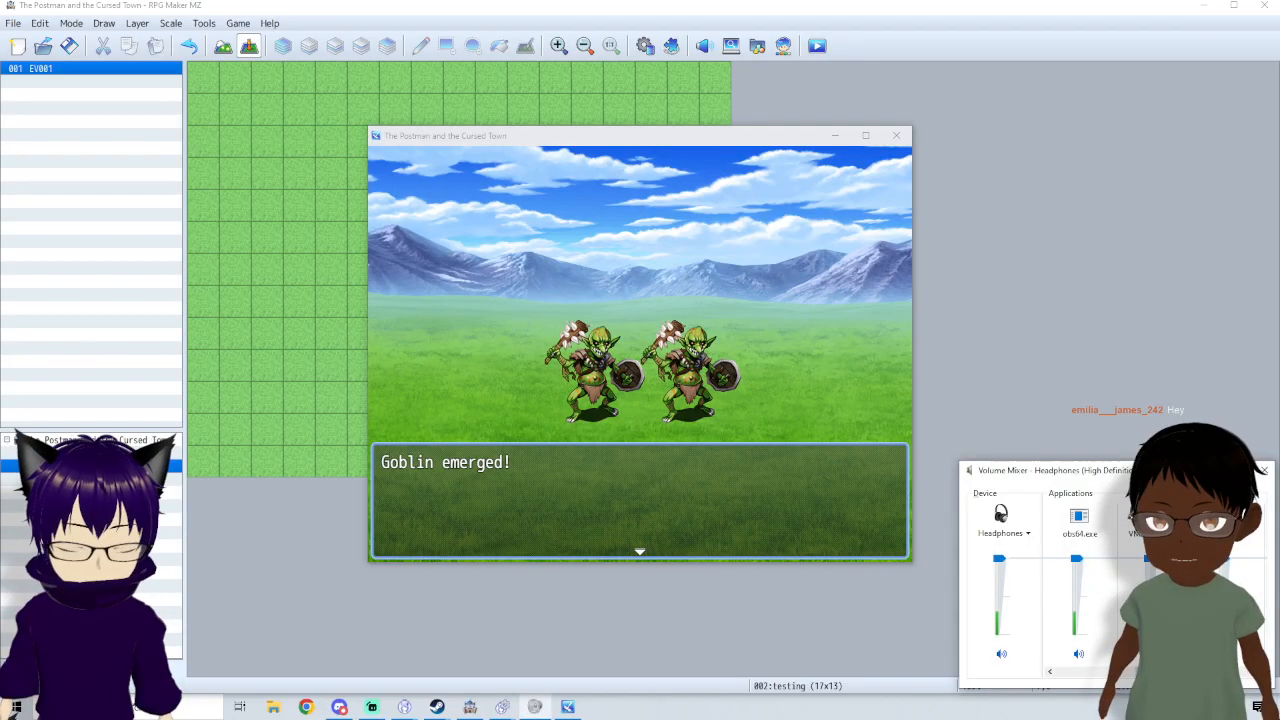
left_click_drag(1150, 671, 1215, 672)
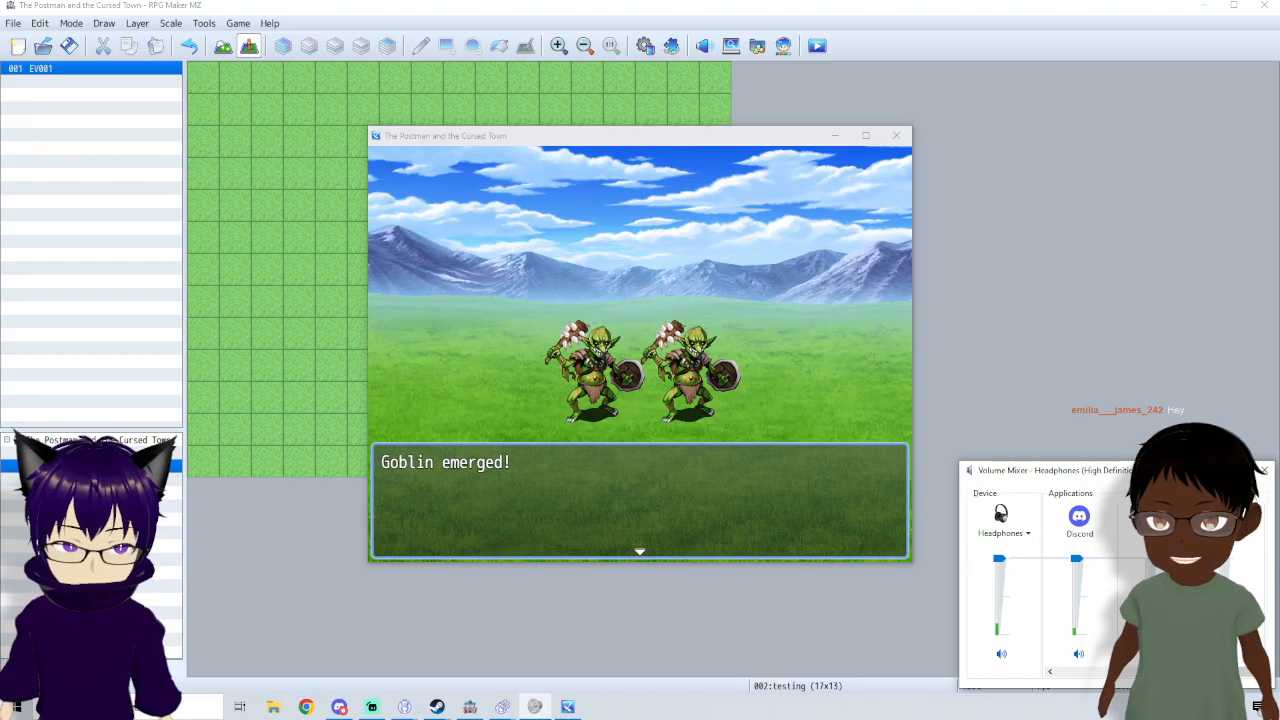
left_click(1142, 397)
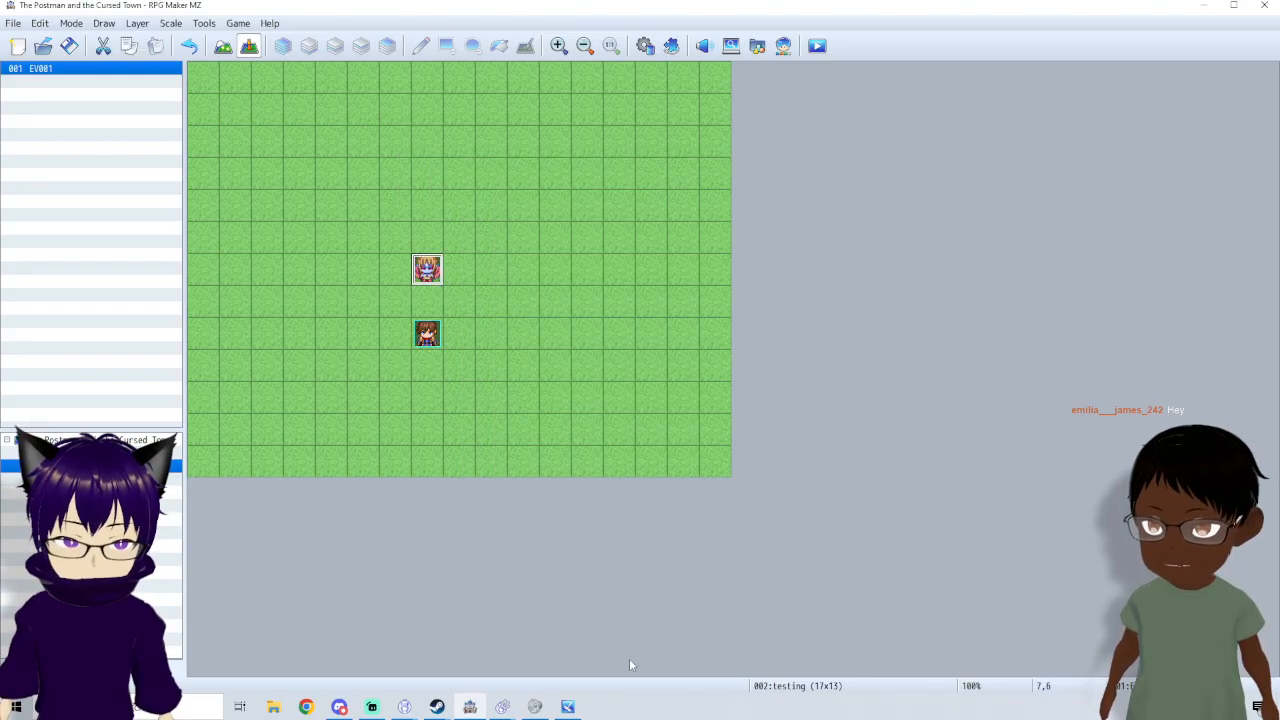
- Return to the playtest window and cast the Call small animal magic skill with the testing actor against the goblins
left_click(567, 707)
key("Return")
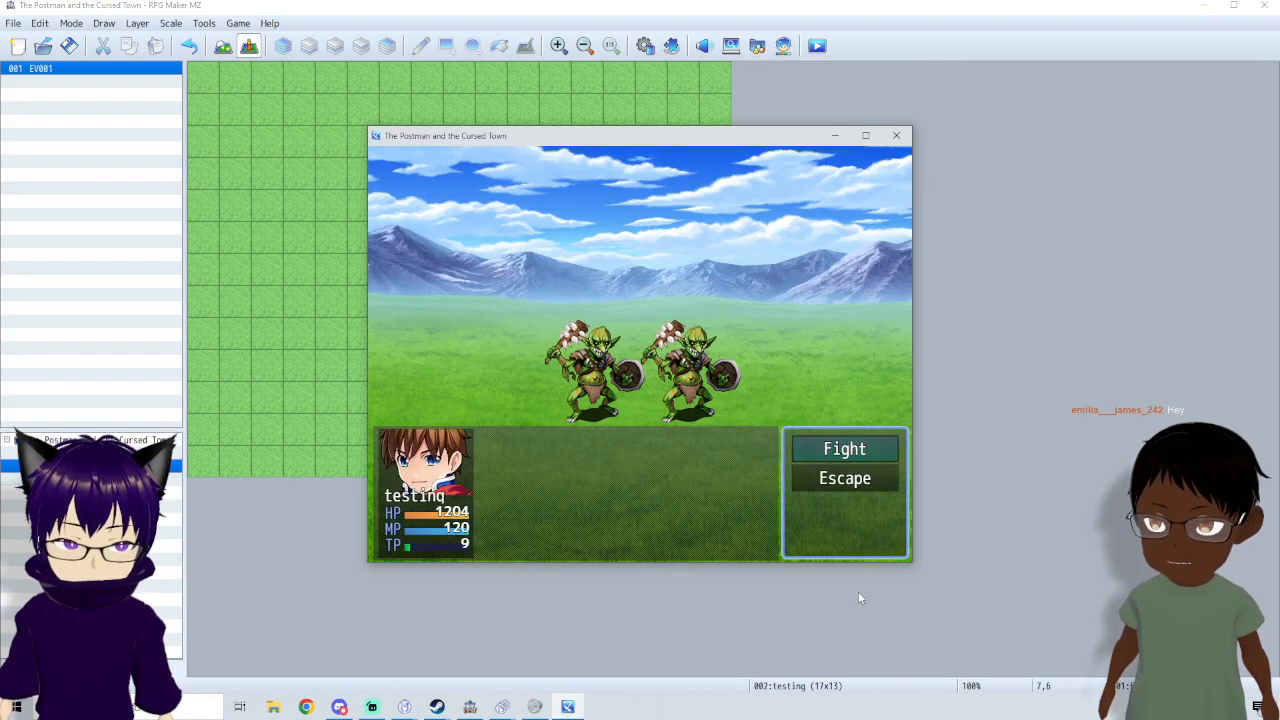
key("Return")
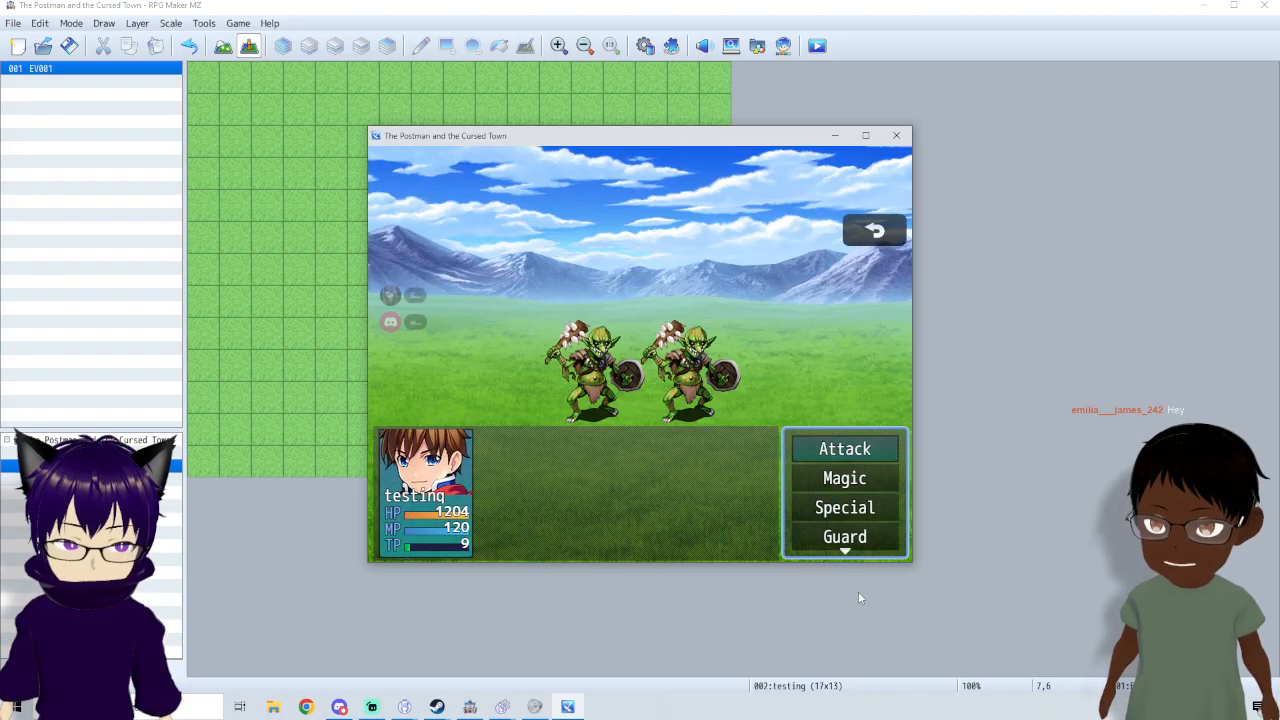
key("Escape")
key("Return")
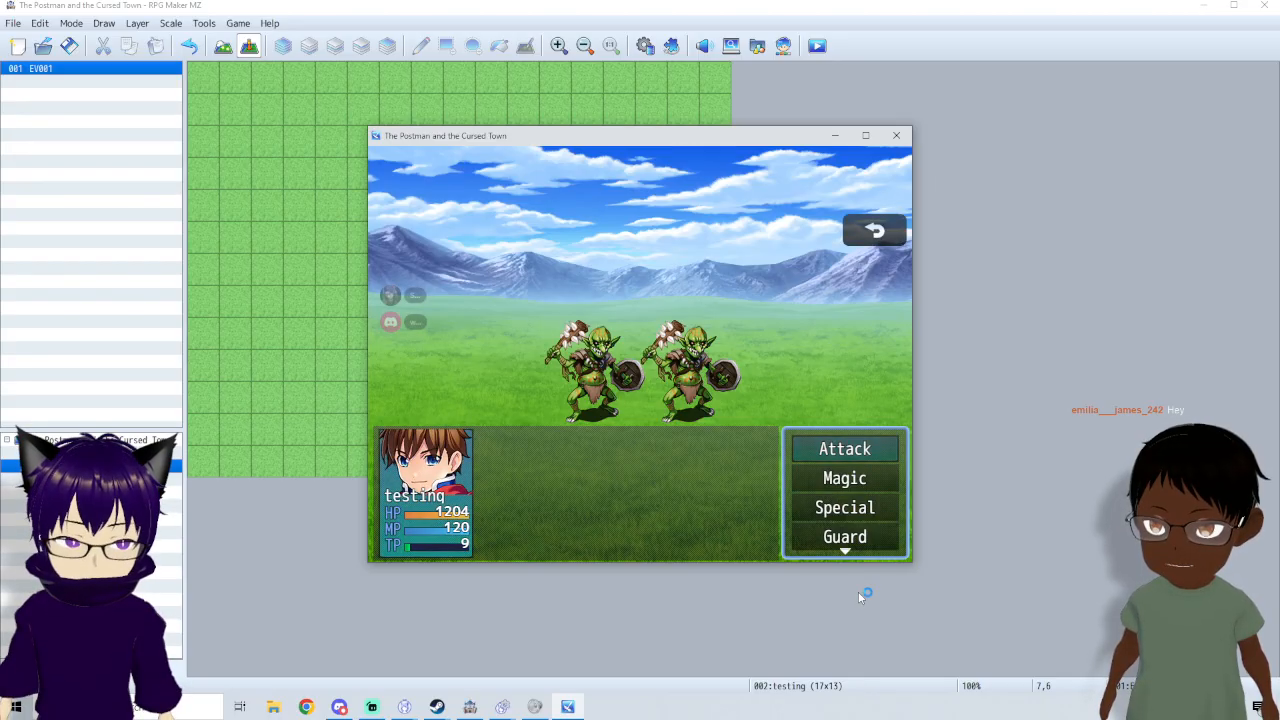
key("Down")
key("Return")
key("Down")
key("Down")
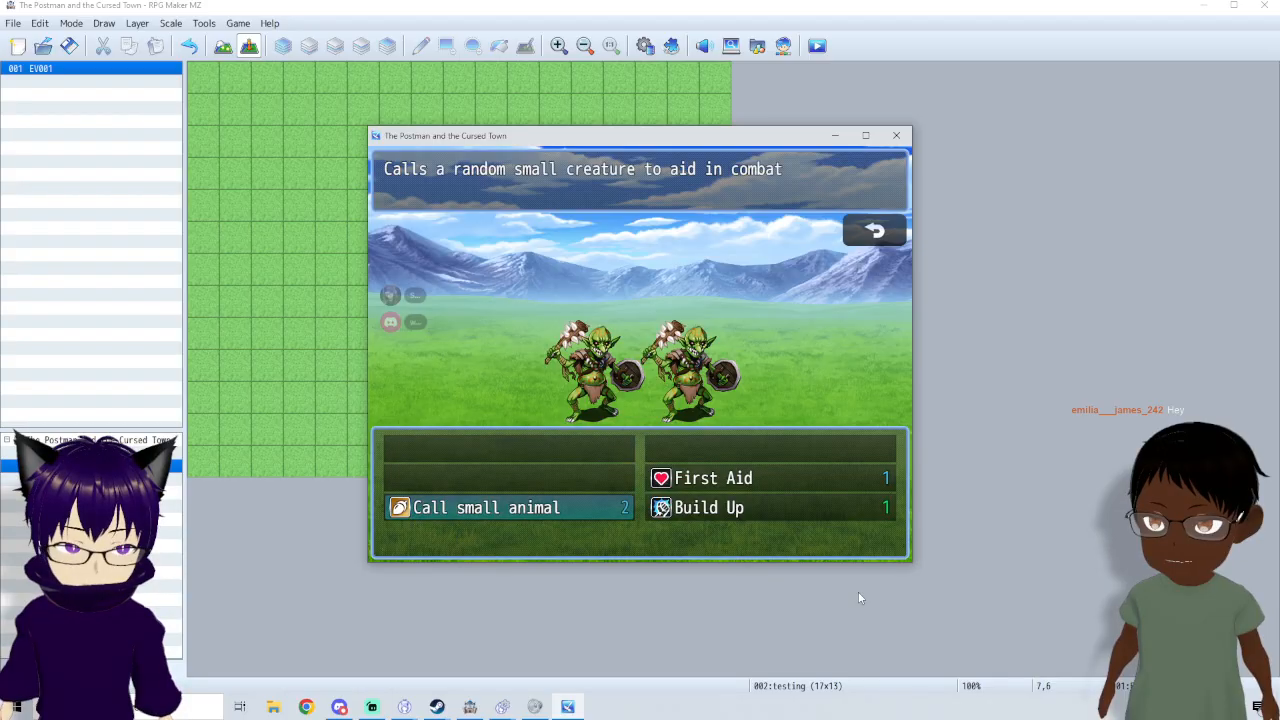
key("Return")
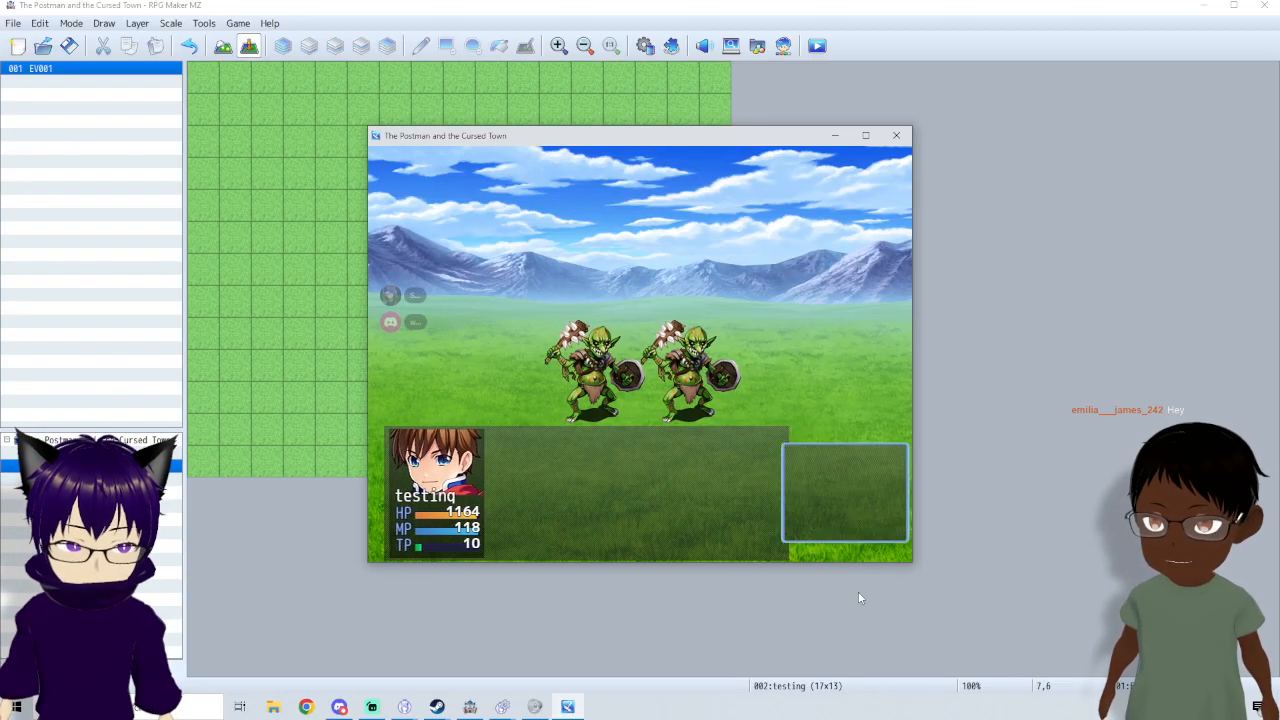
- Cast Call small animal a second time in the following turn of the goblin battle
key("Return")
key("Down")
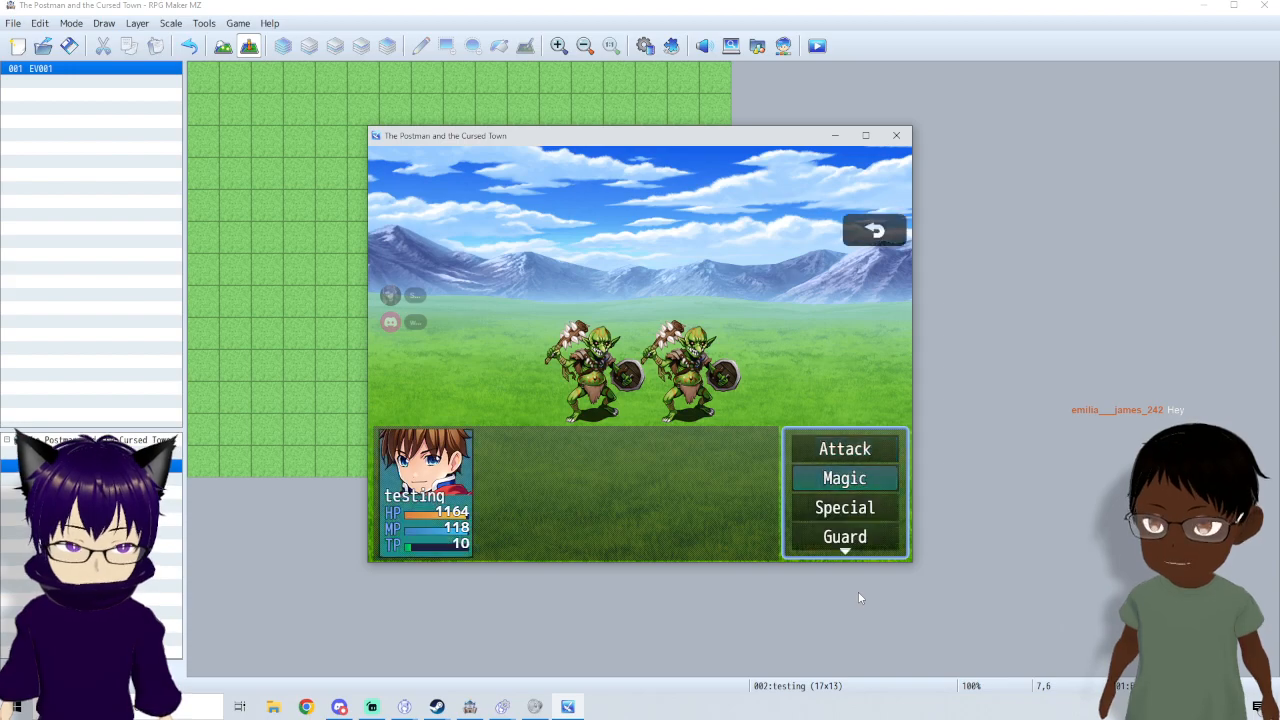
key("Return")
key("Return")
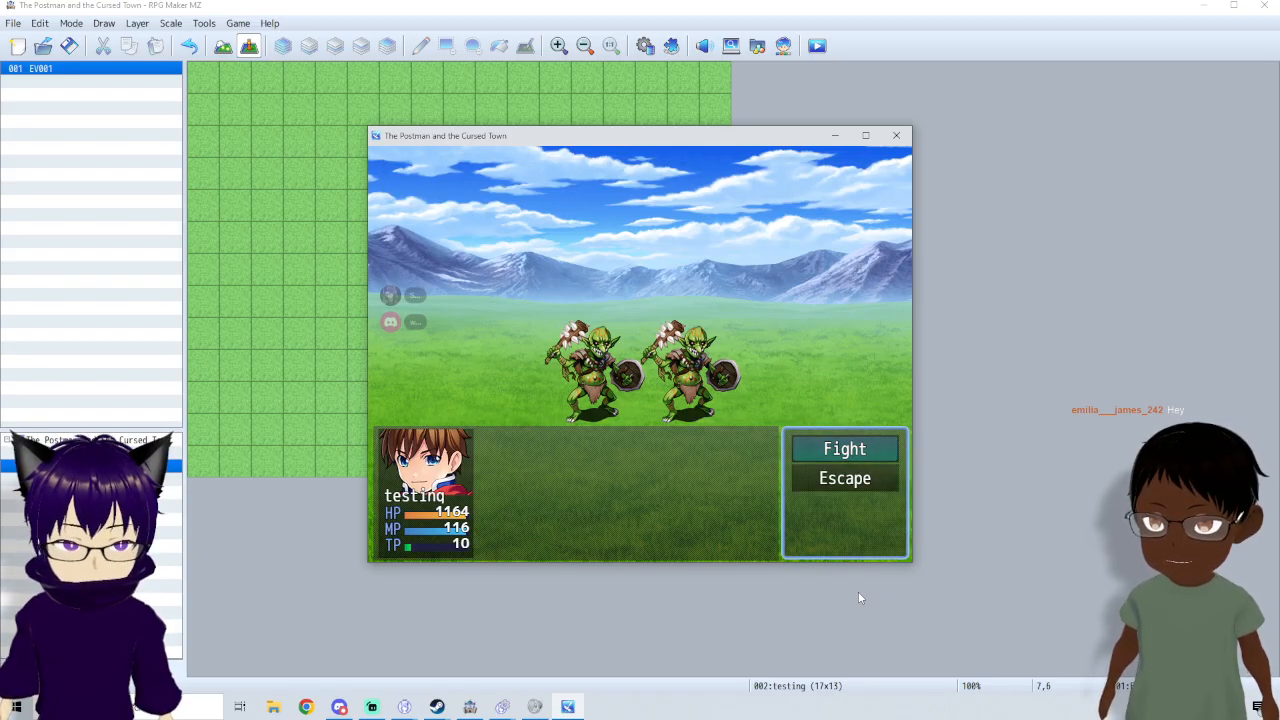
- Escape from the goblin battle and return to the map
key("Down")
key("Return")
key("Return")
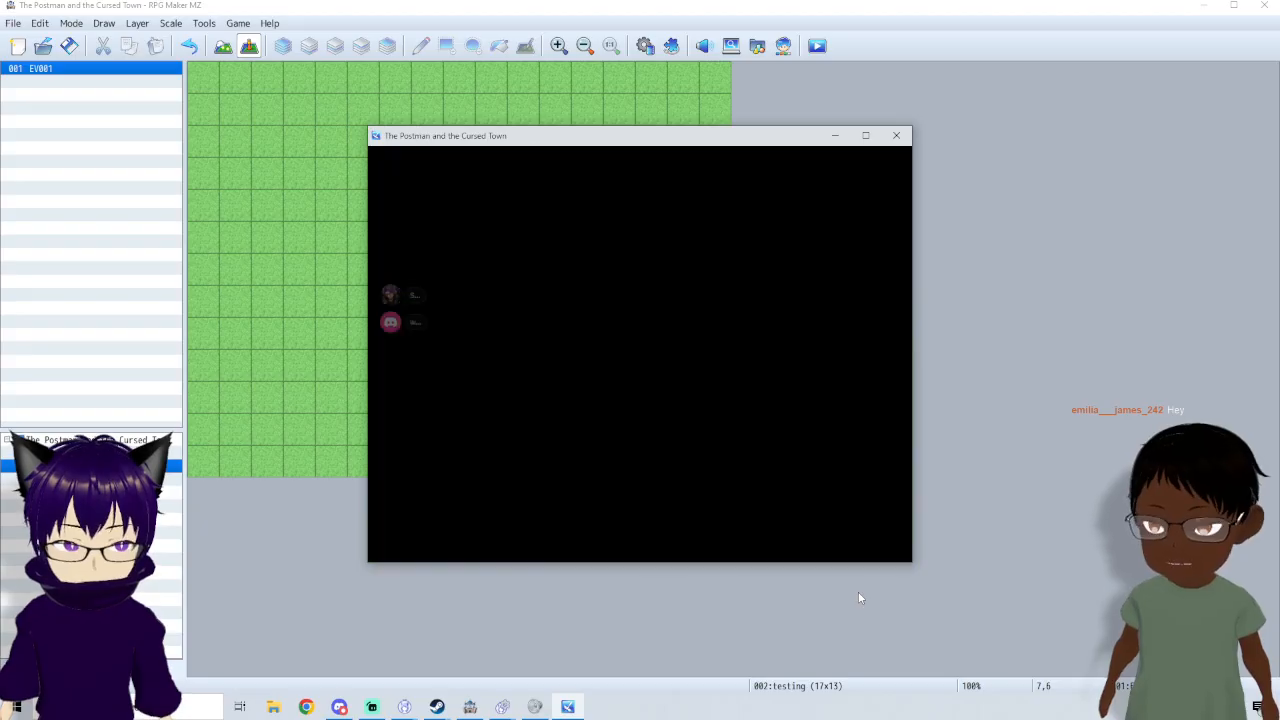
- Check the party members in the game's main menu and close the playtest
key("Escape")
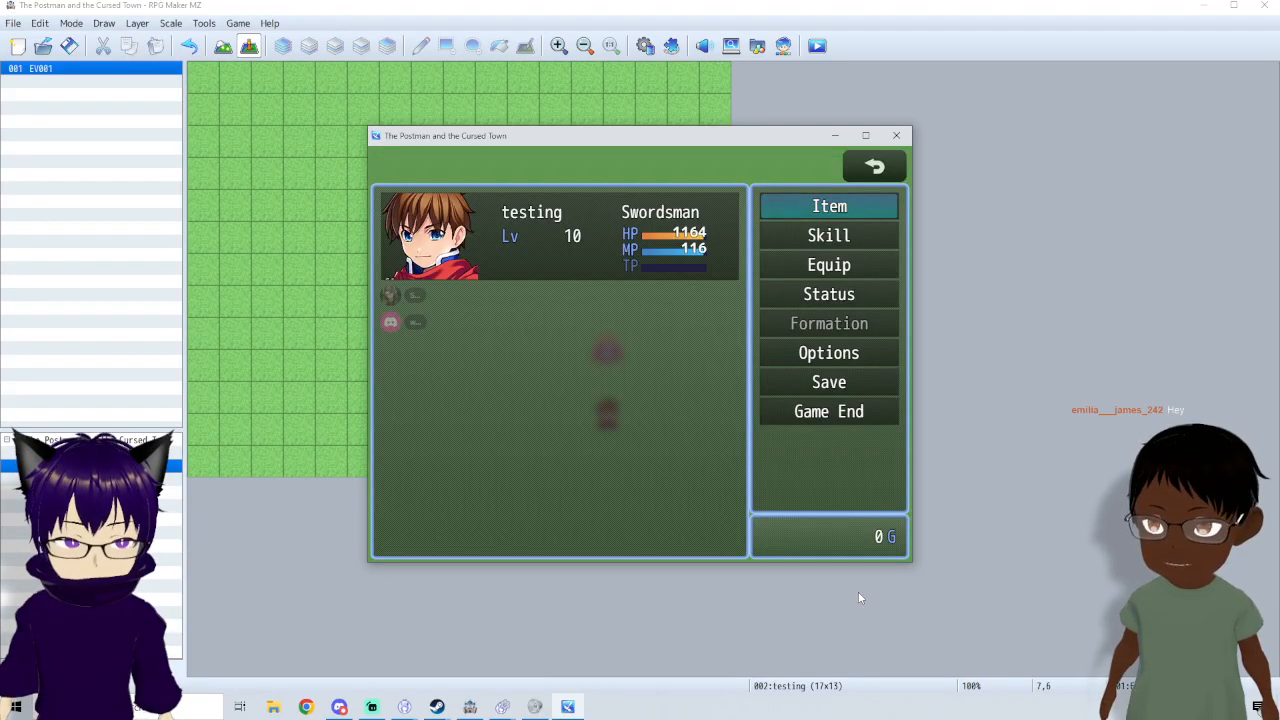
key("Return")
key("Escape")
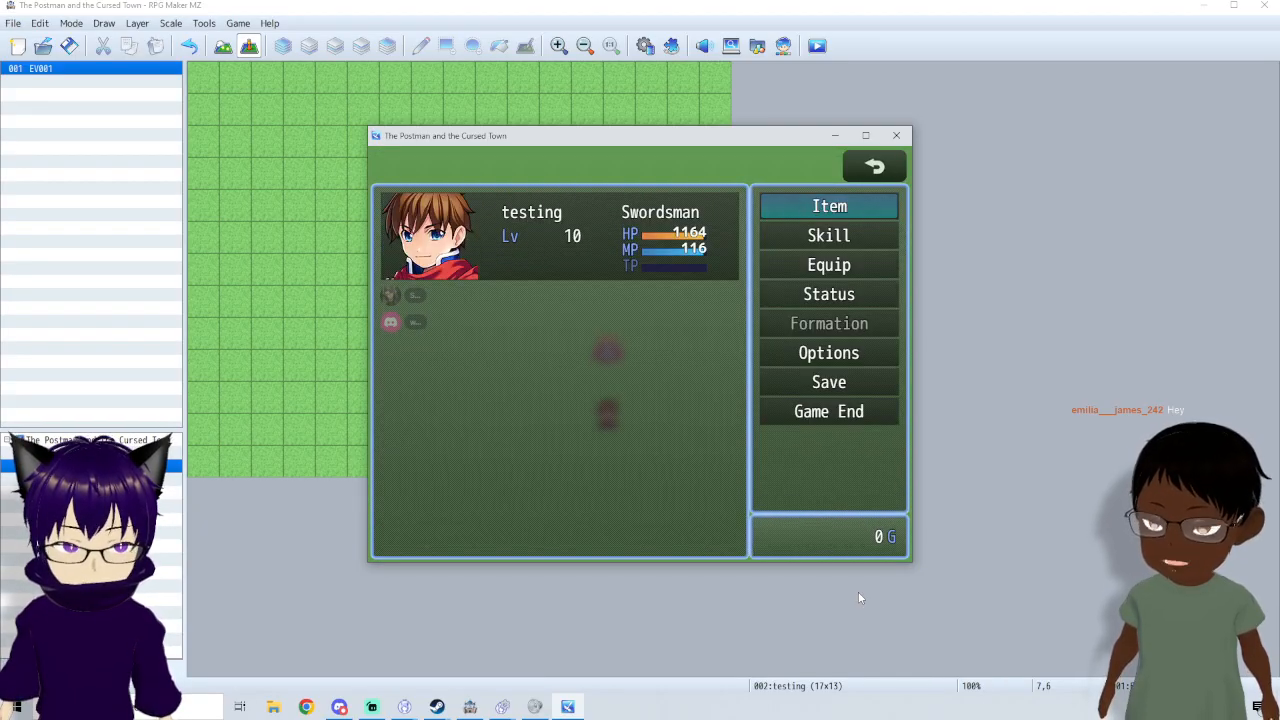
key("Escape")
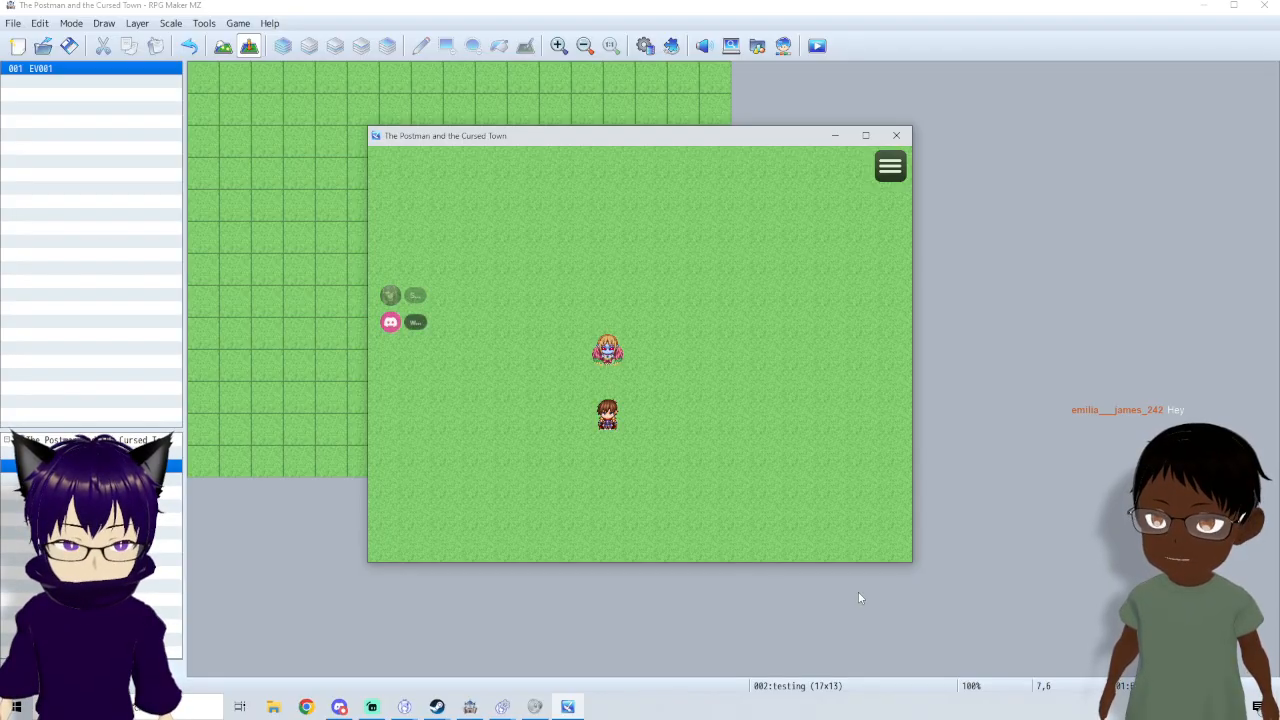
left_click(885, 167)
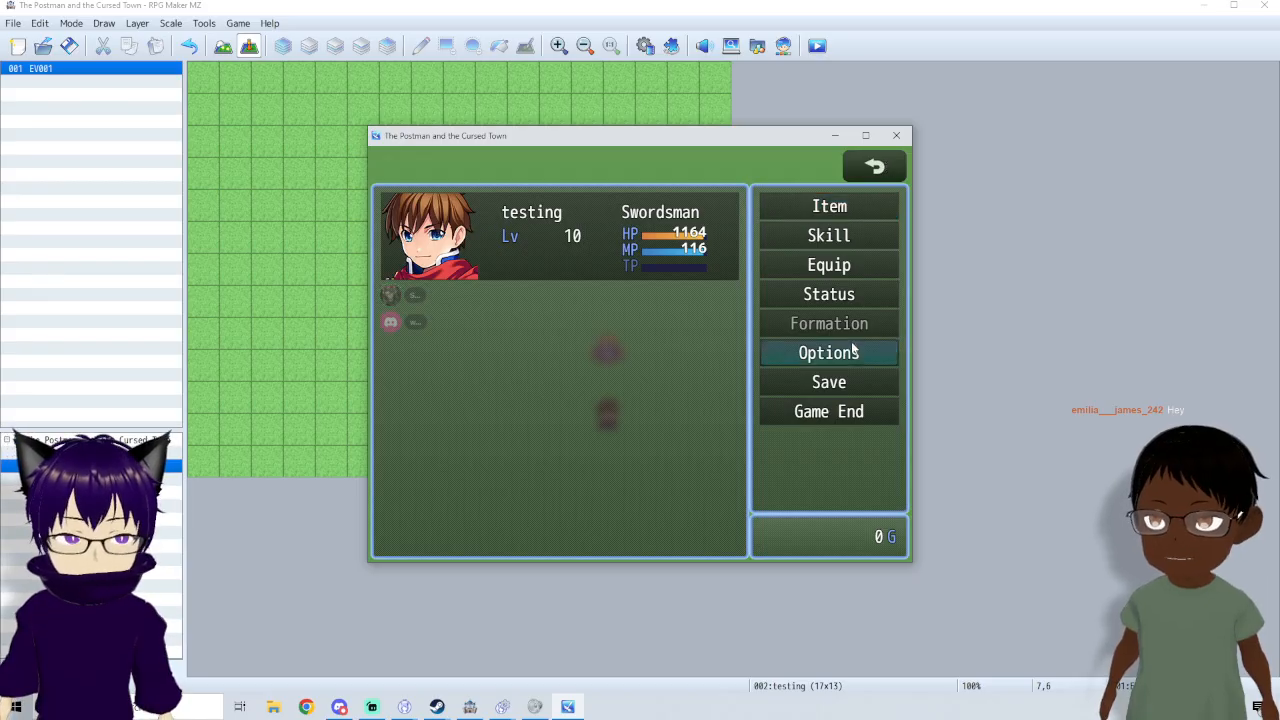
left_click(897, 136)
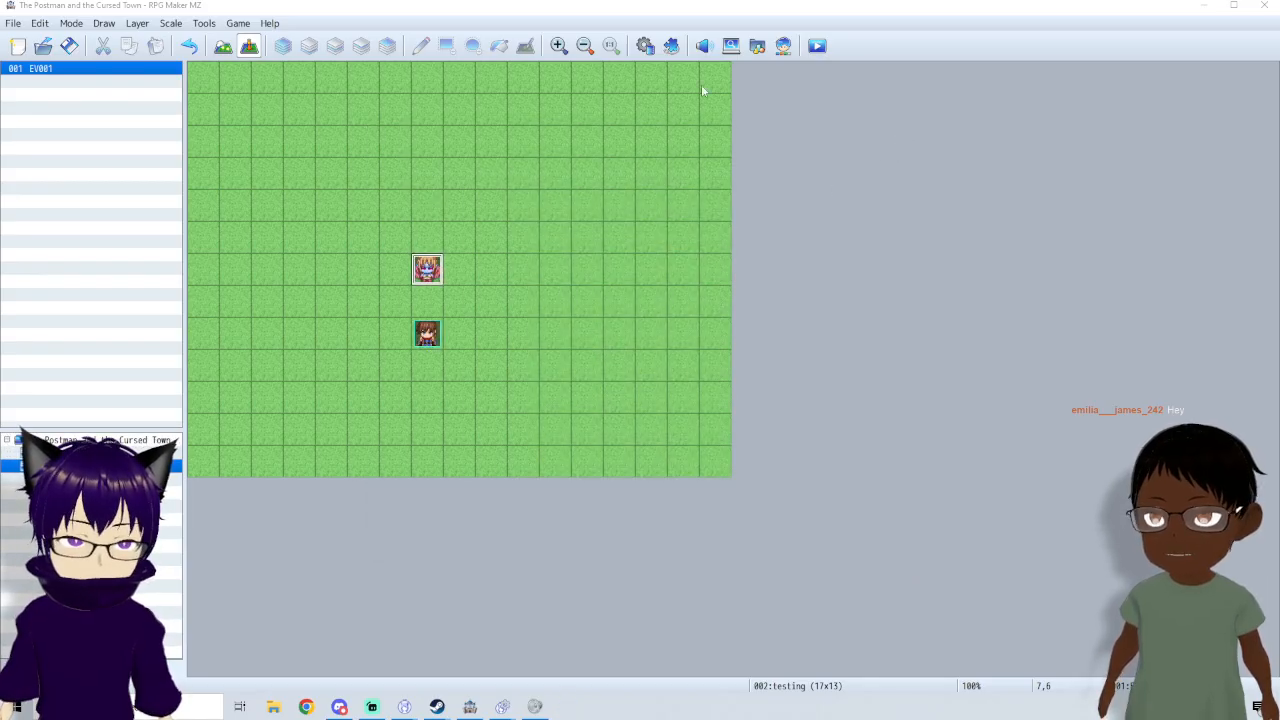
- Open the database and bring up the settings of the Call small animal skill
left_click(644, 46)
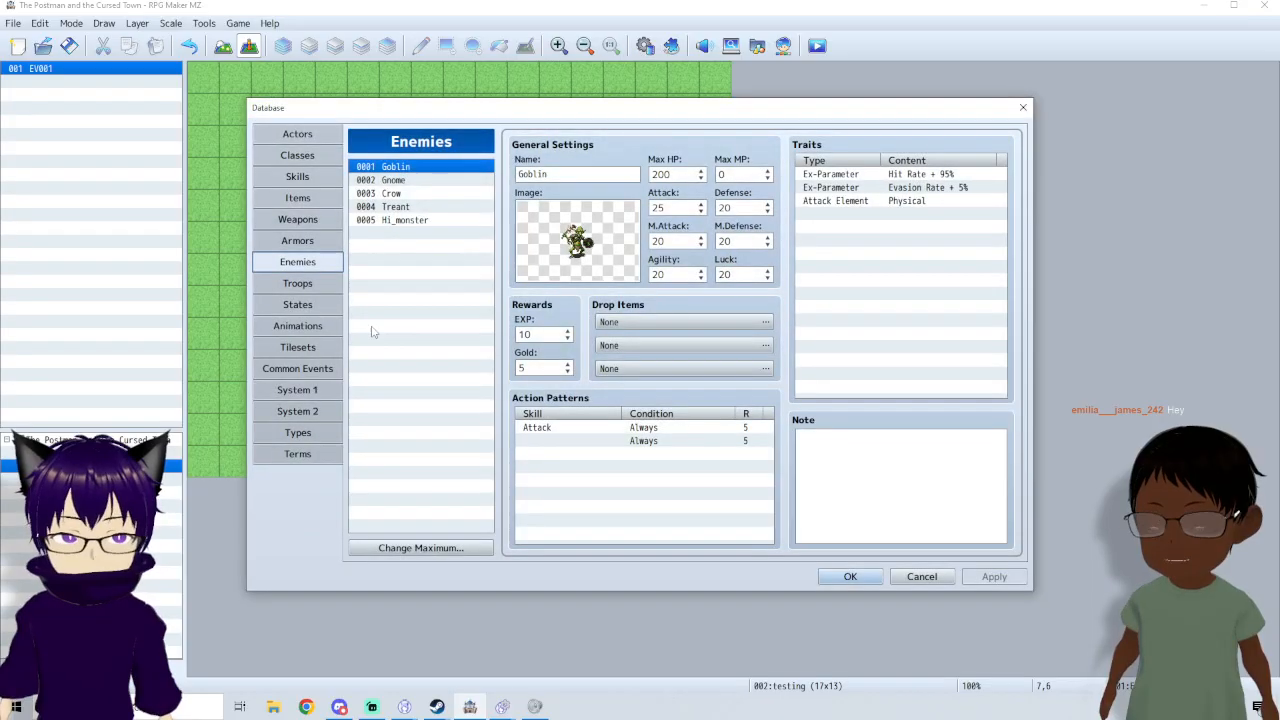
left_click(306, 177)
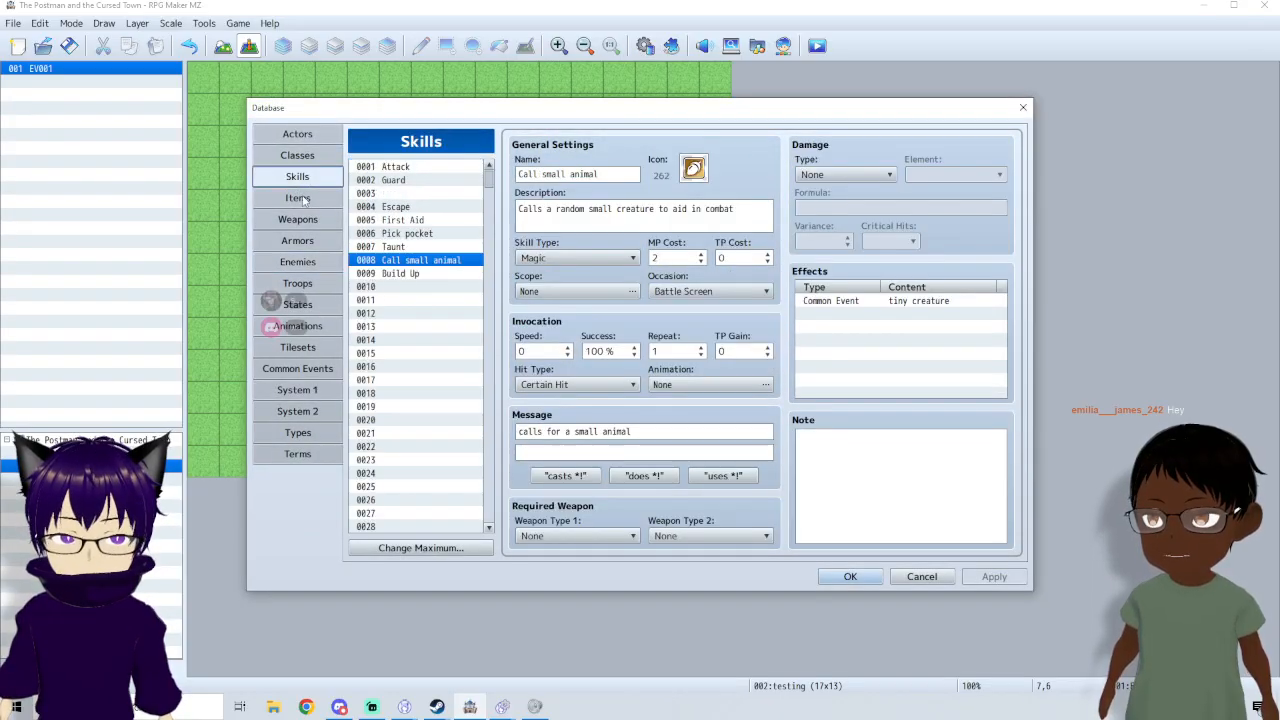
left_click(302, 163)
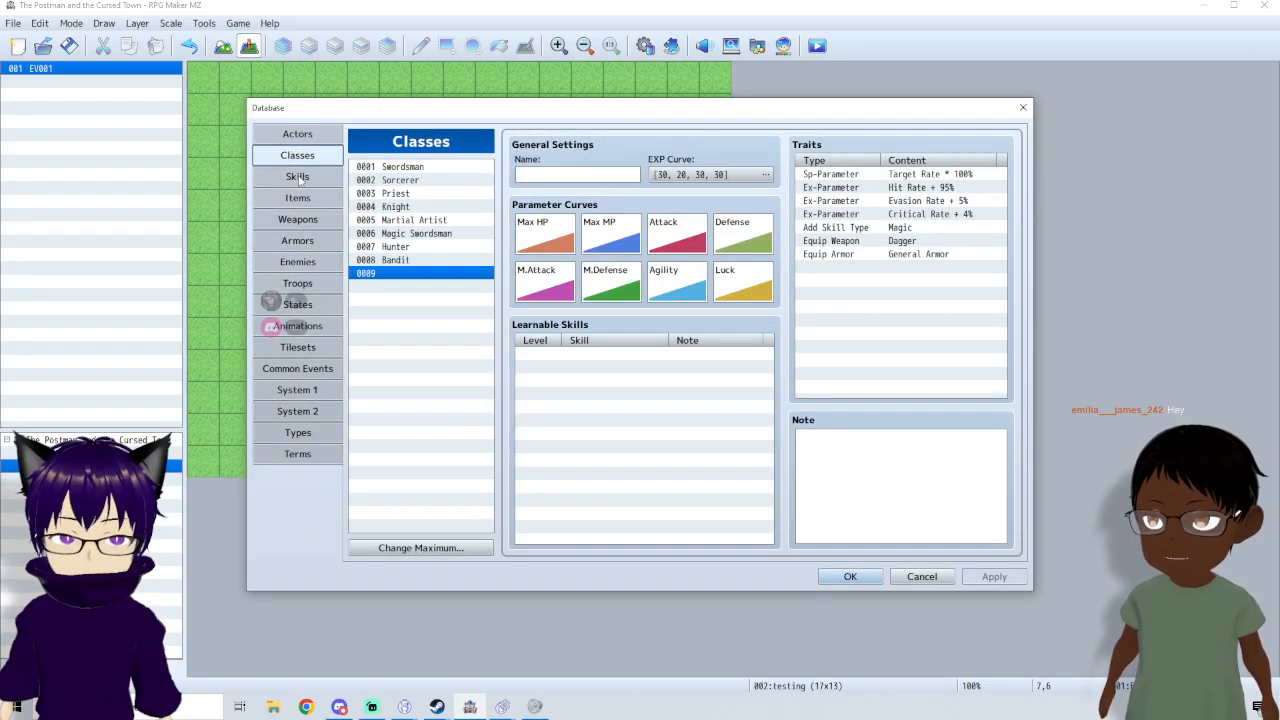
left_click(300, 177)
- Try adding a second Common Event effect, tiny creature, to the Call small animal skill and remove it again
double_click(880, 322)
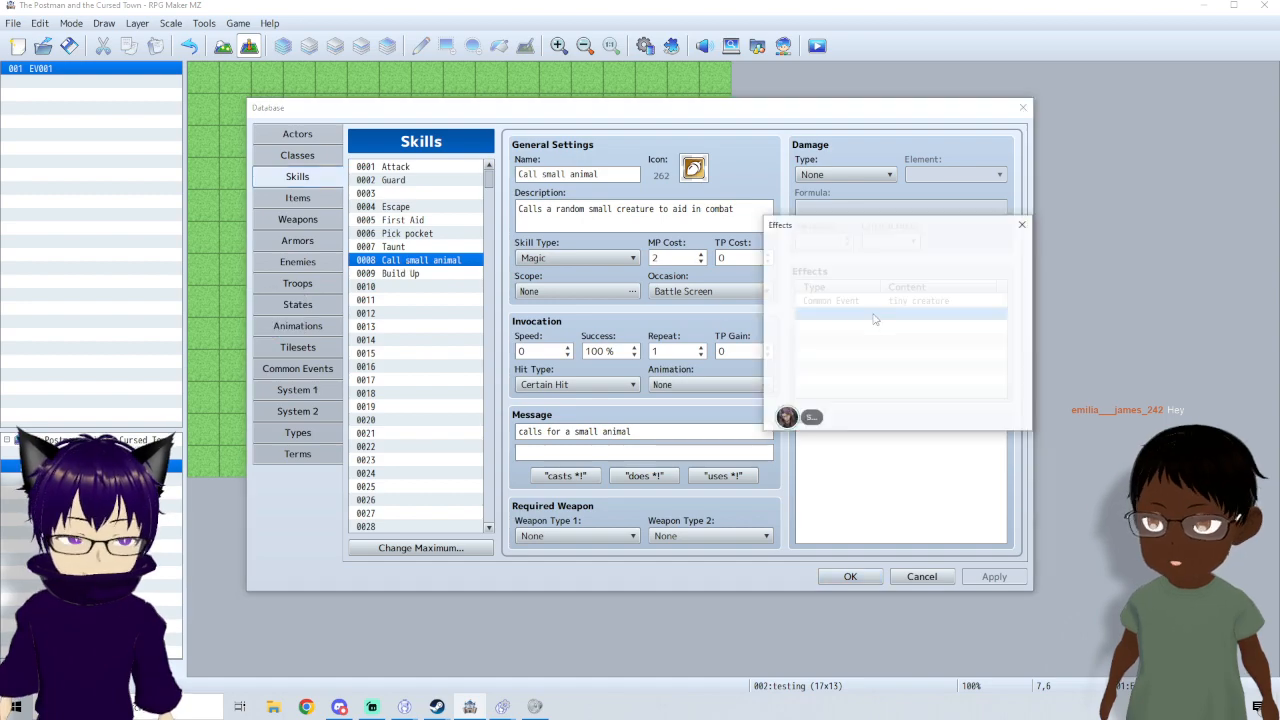
left_click(833, 251)
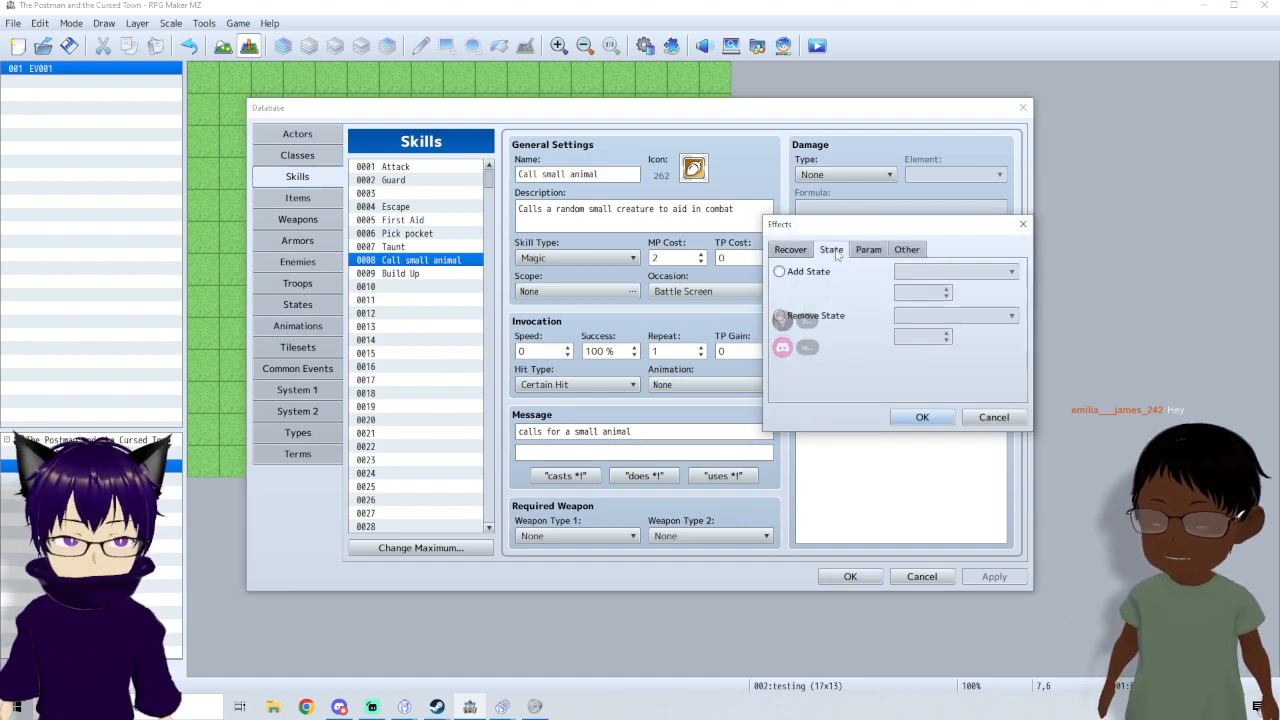
left_click(866, 250)
left_click(907, 251)
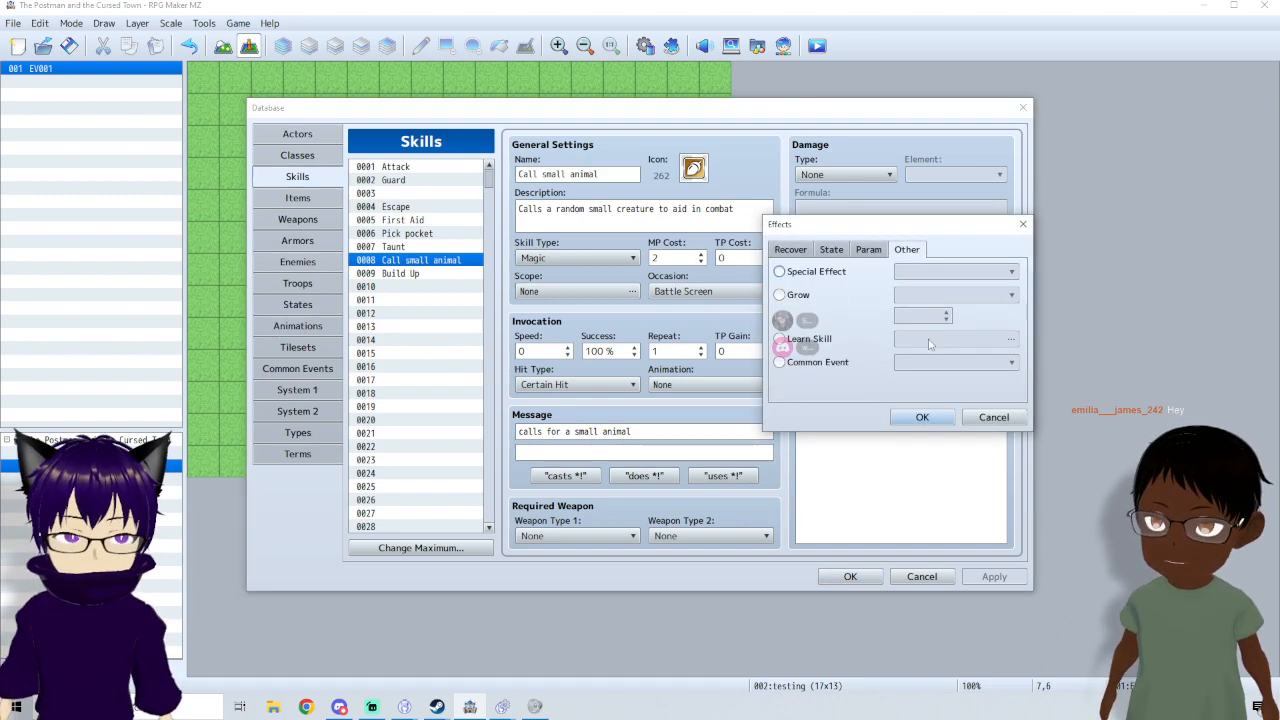
left_click(831, 273)
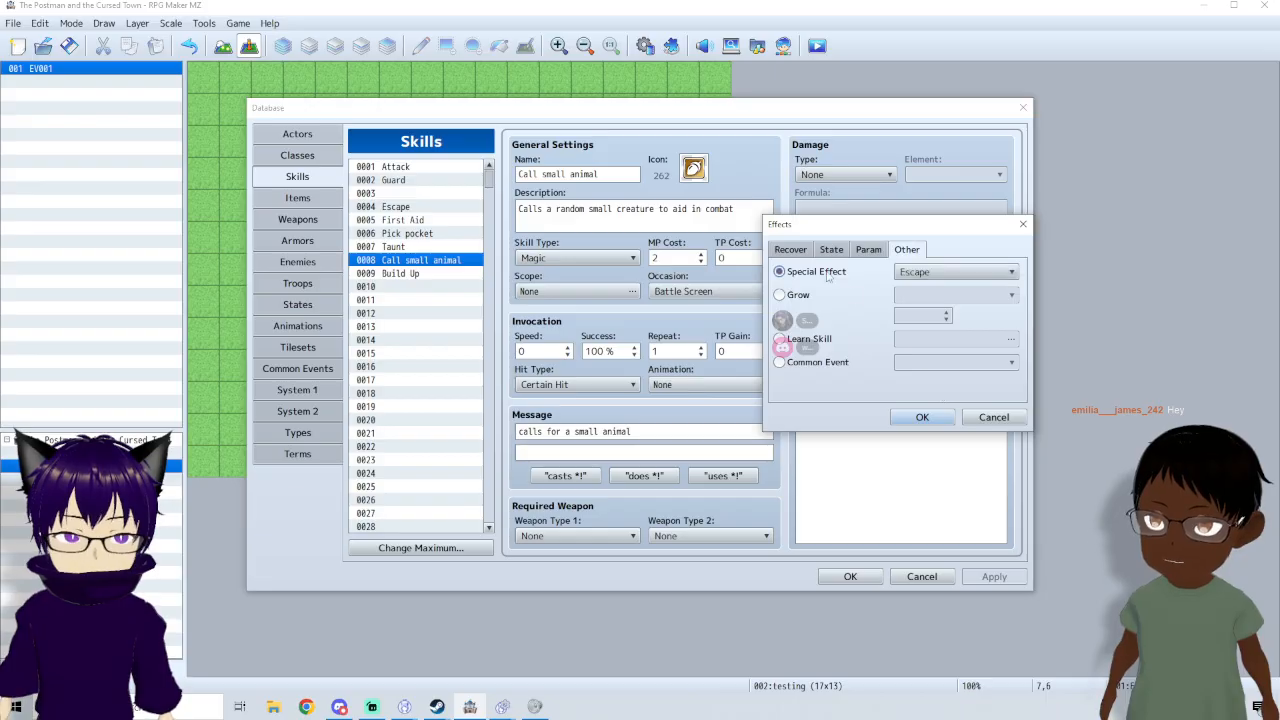
left_click(921, 274)
left_click(920, 287)
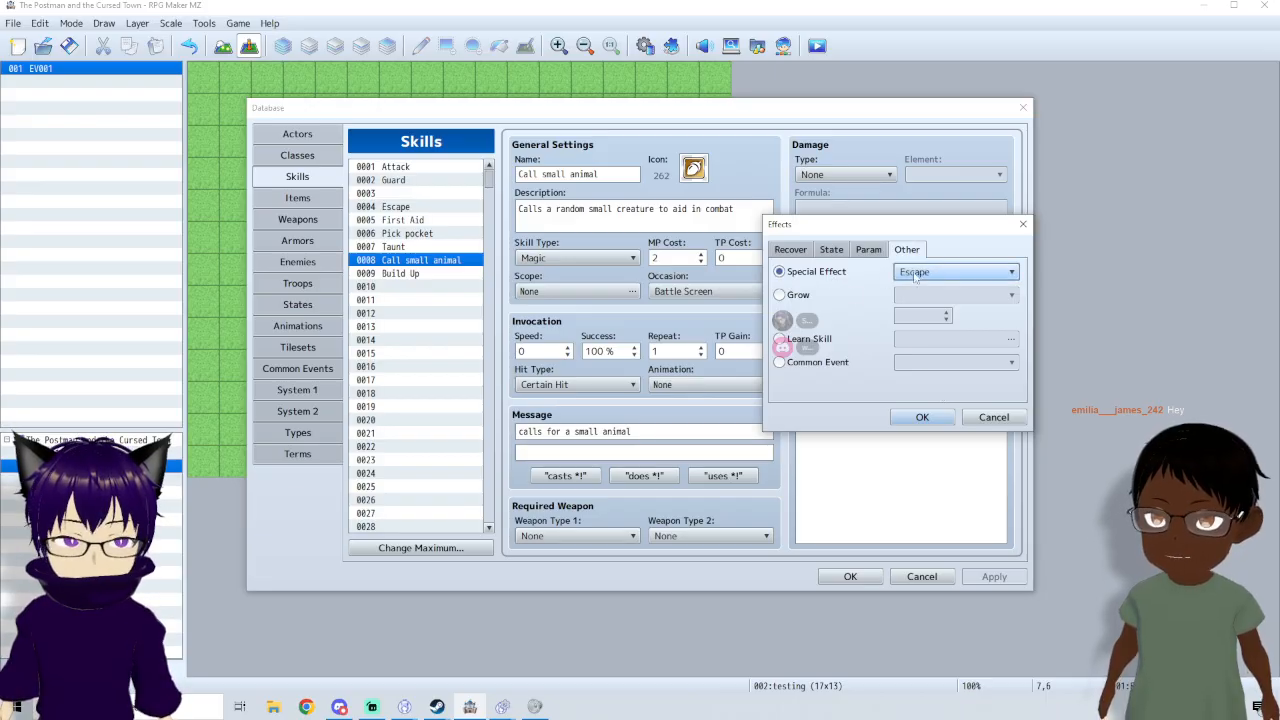
left_click(845, 362)
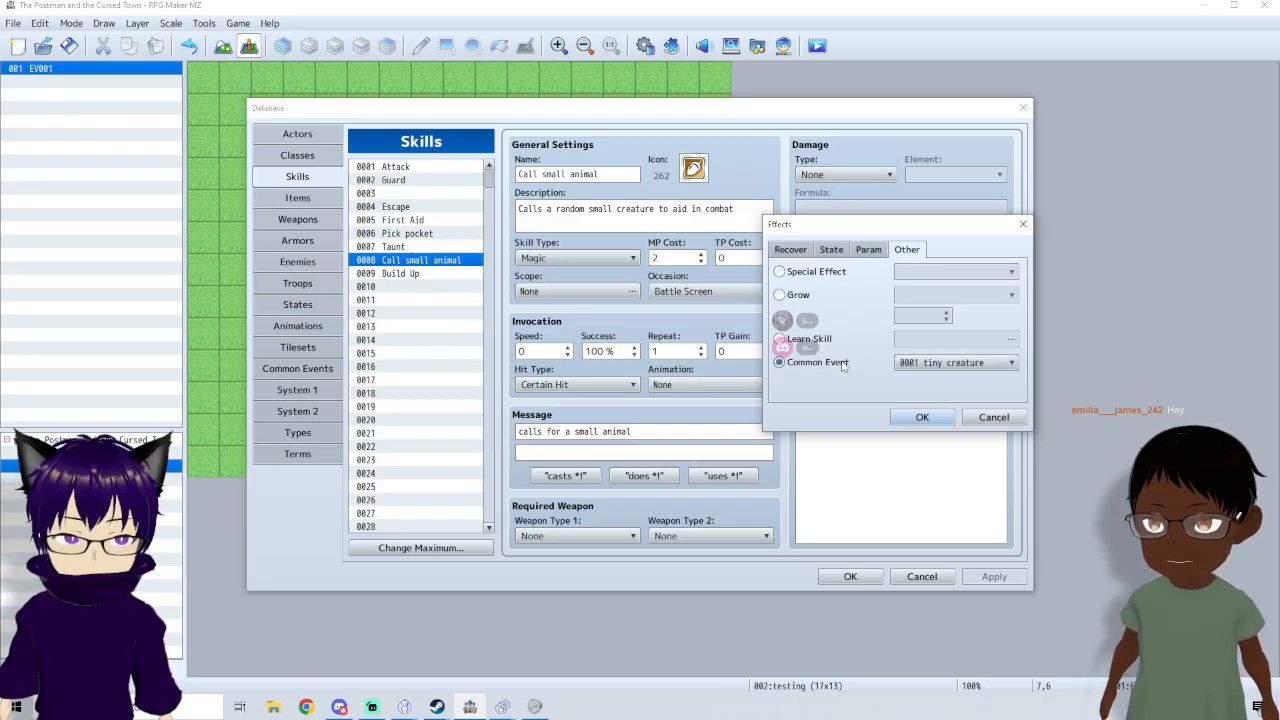
left_click(955, 364)
left_click(950, 373)
left_click(925, 417)
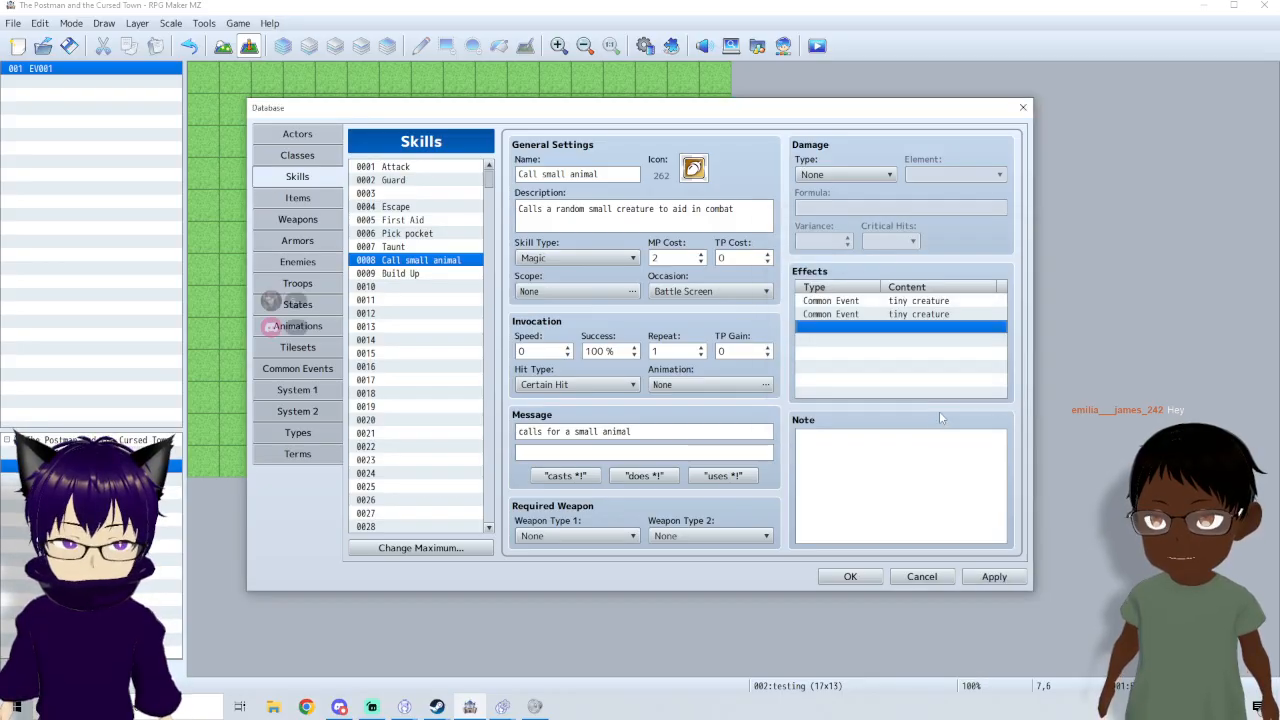
left_click(876, 314)
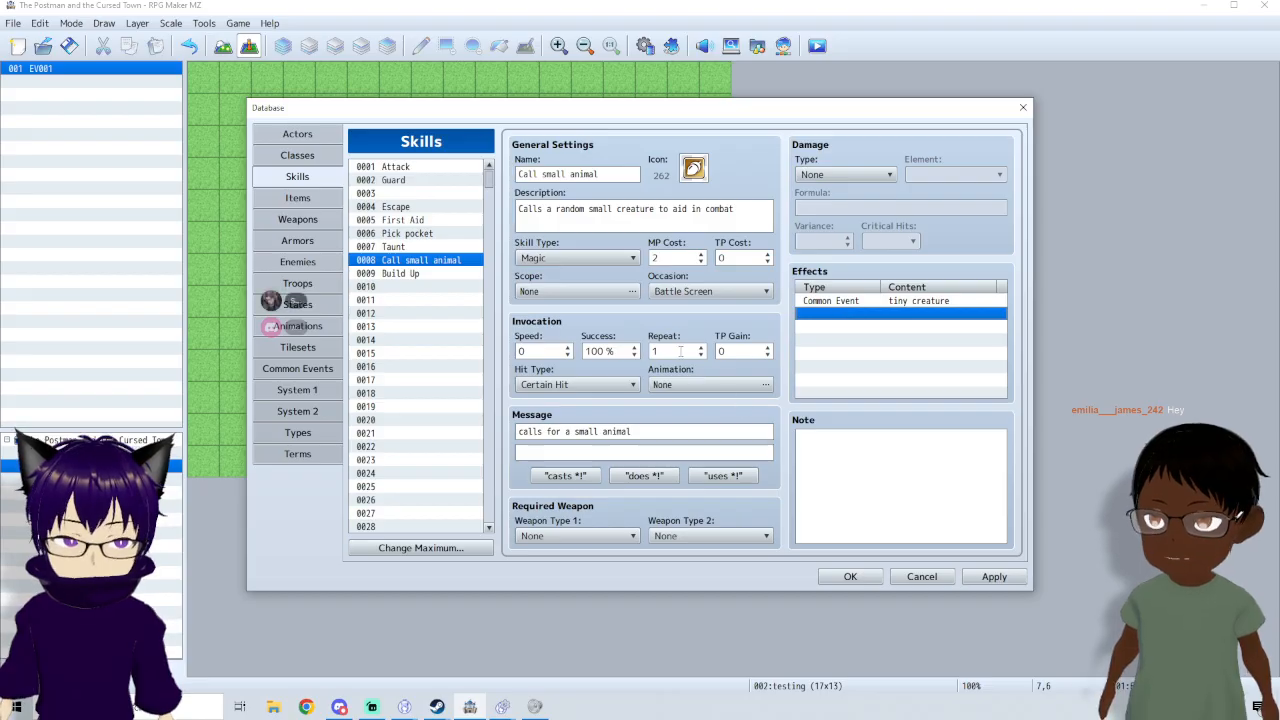
- Set the scope of the Call small animal skill to The User and accept the database changes
left_click(611, 292)
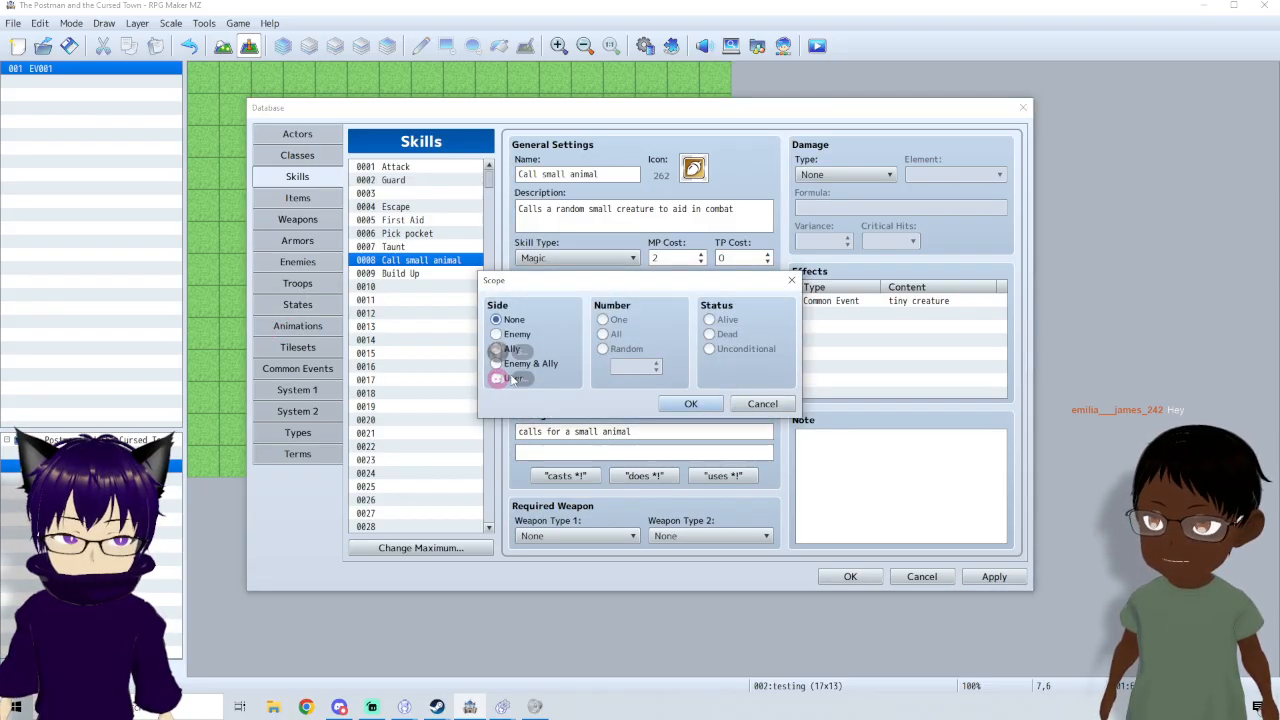
left_click(690, 403)
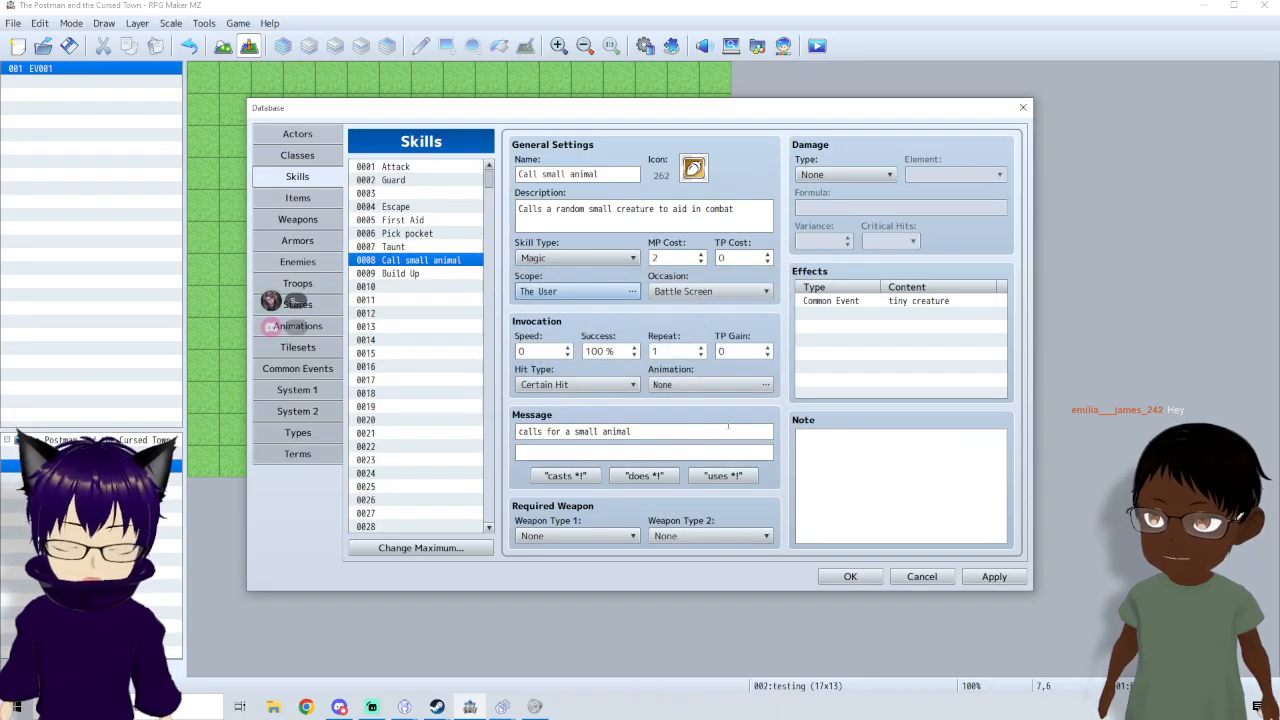
left_click(869, 578)
- Save the project, playtest the game from its Autosave file and start the goblin battle
left_click(817, 46)
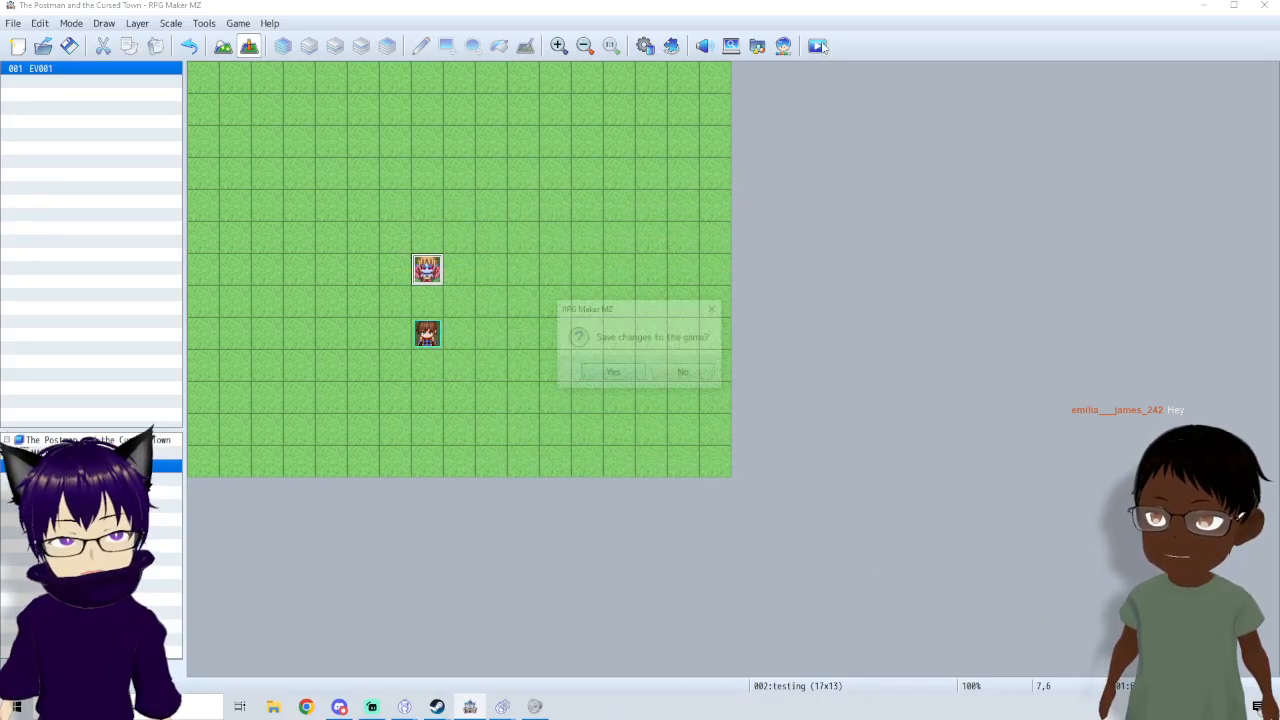
left_click(612, 372)
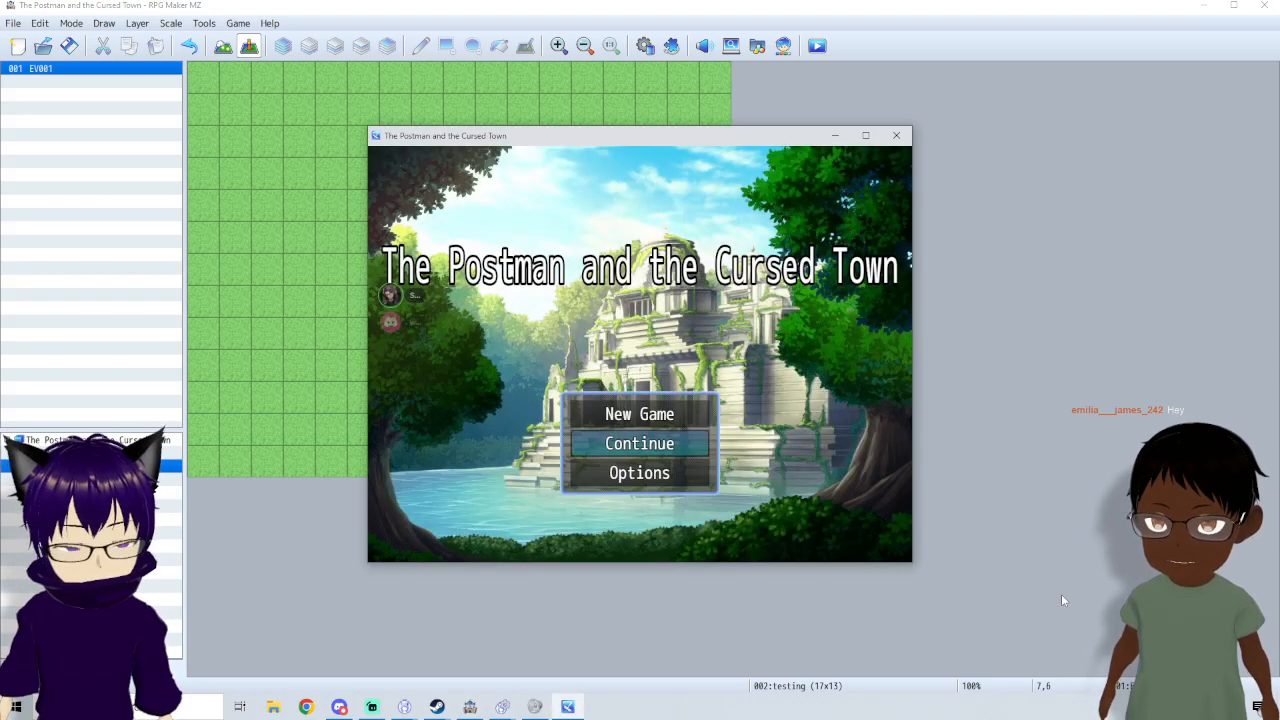
key("Return")
key("Escape")
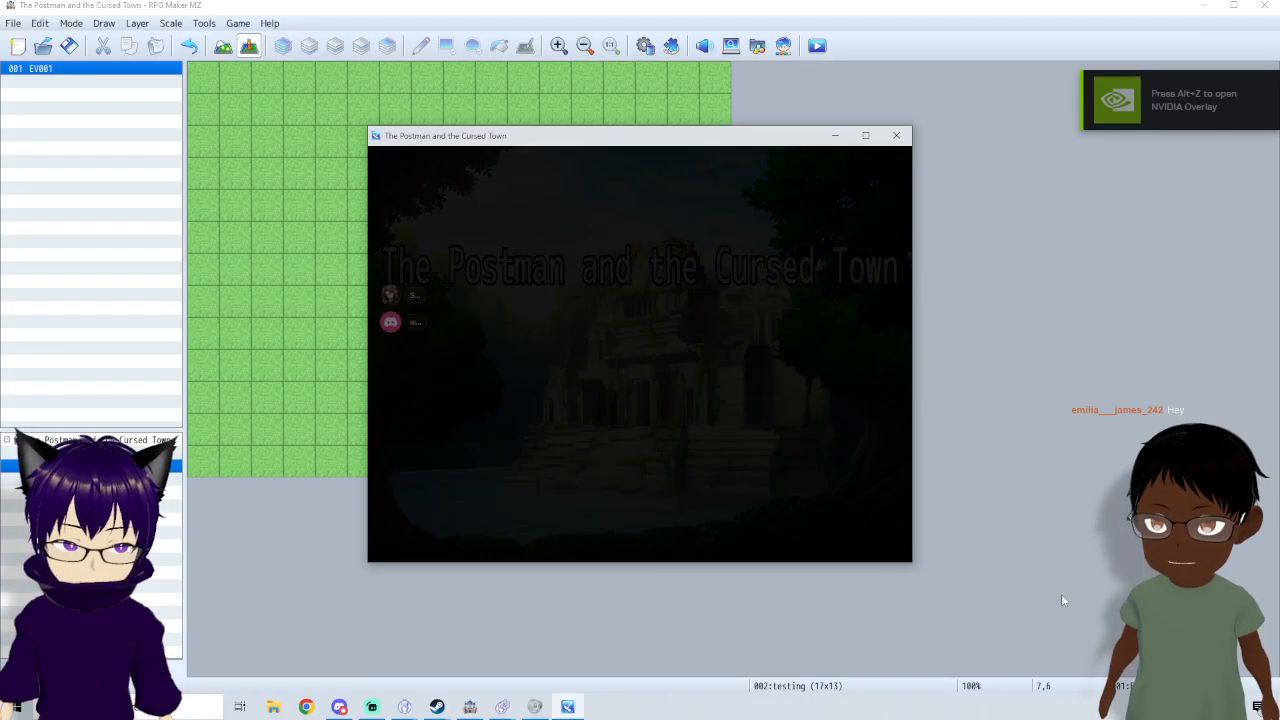
key("Return")
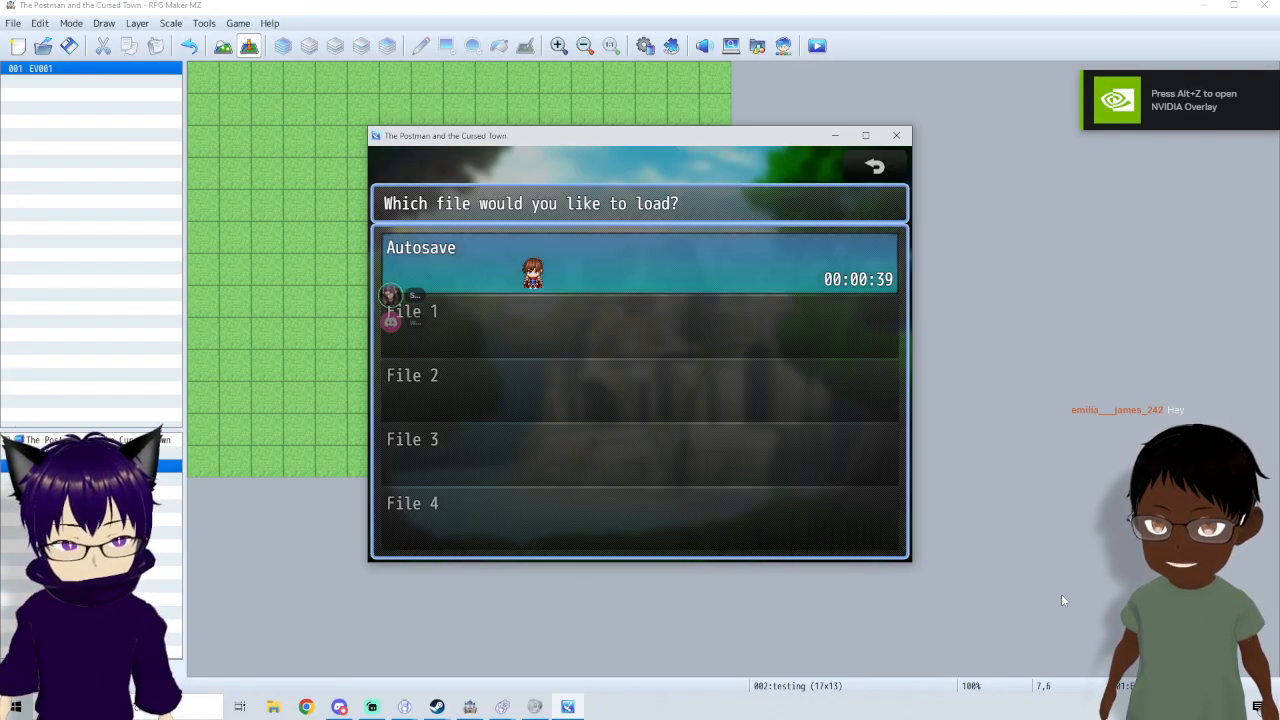
key("Return")
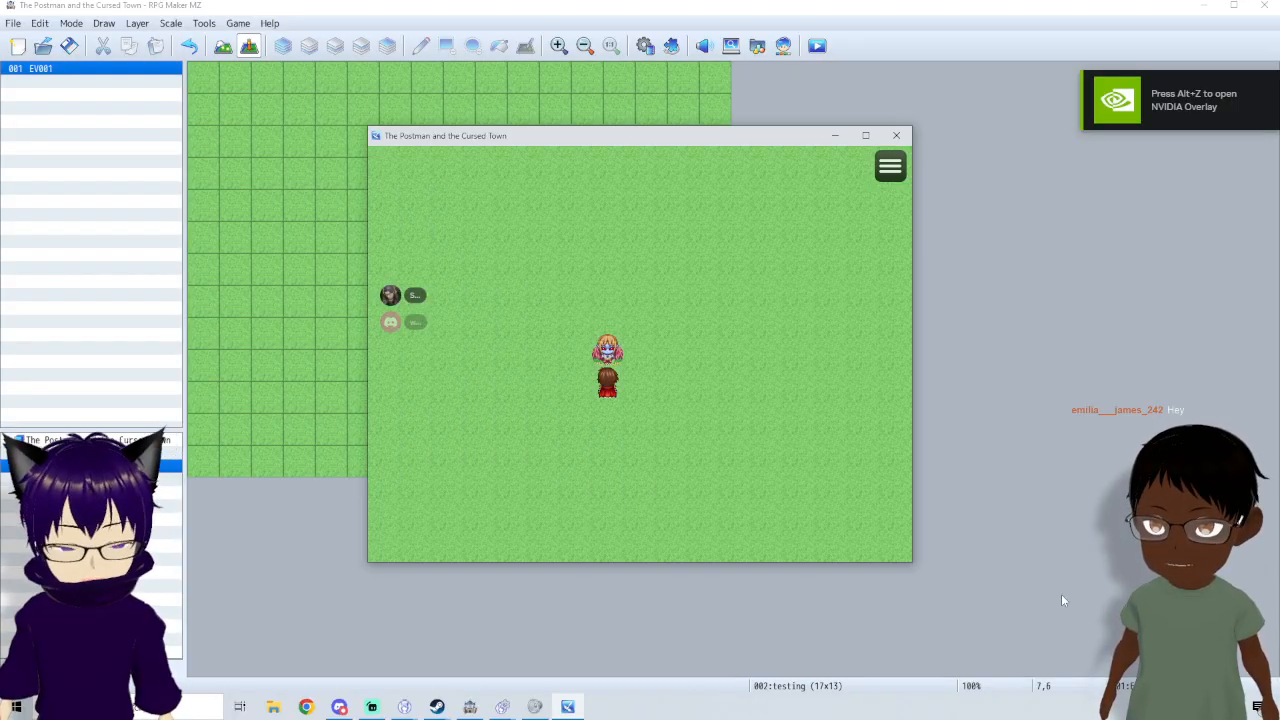
key("Return")
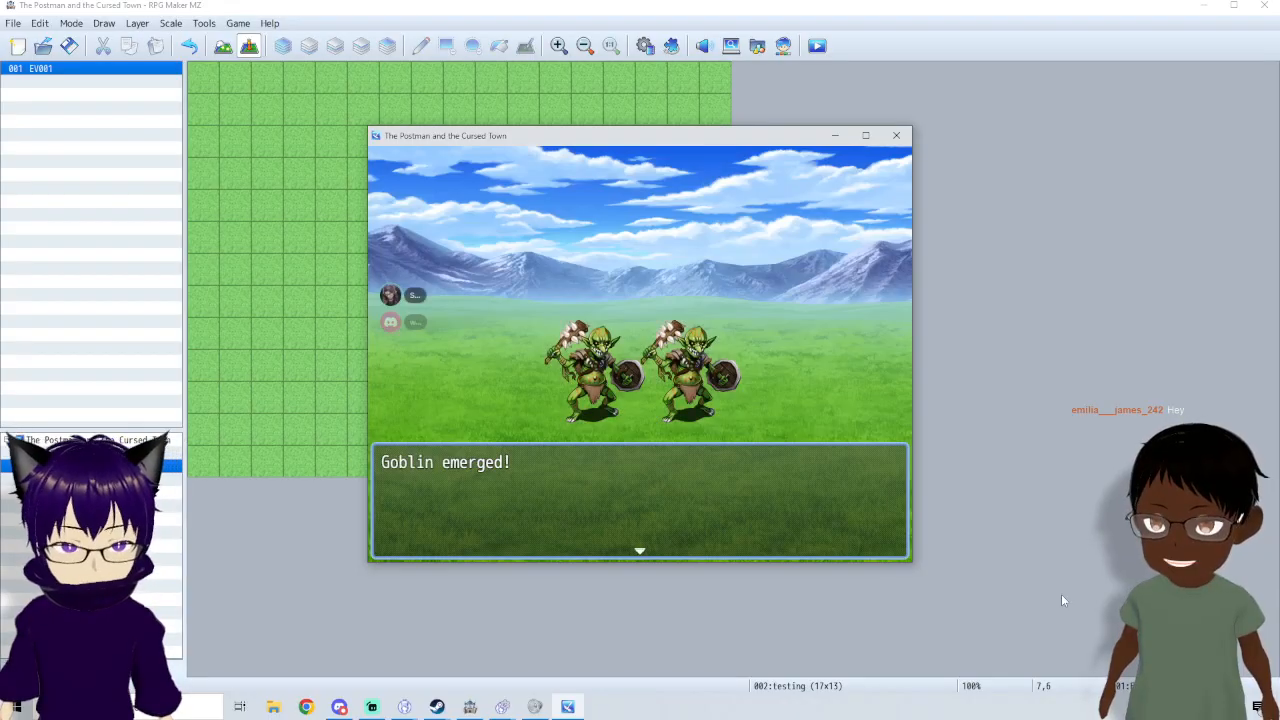
- Check the application volumes in the system volume mixer and dismiss it
right_click(1184, 707)
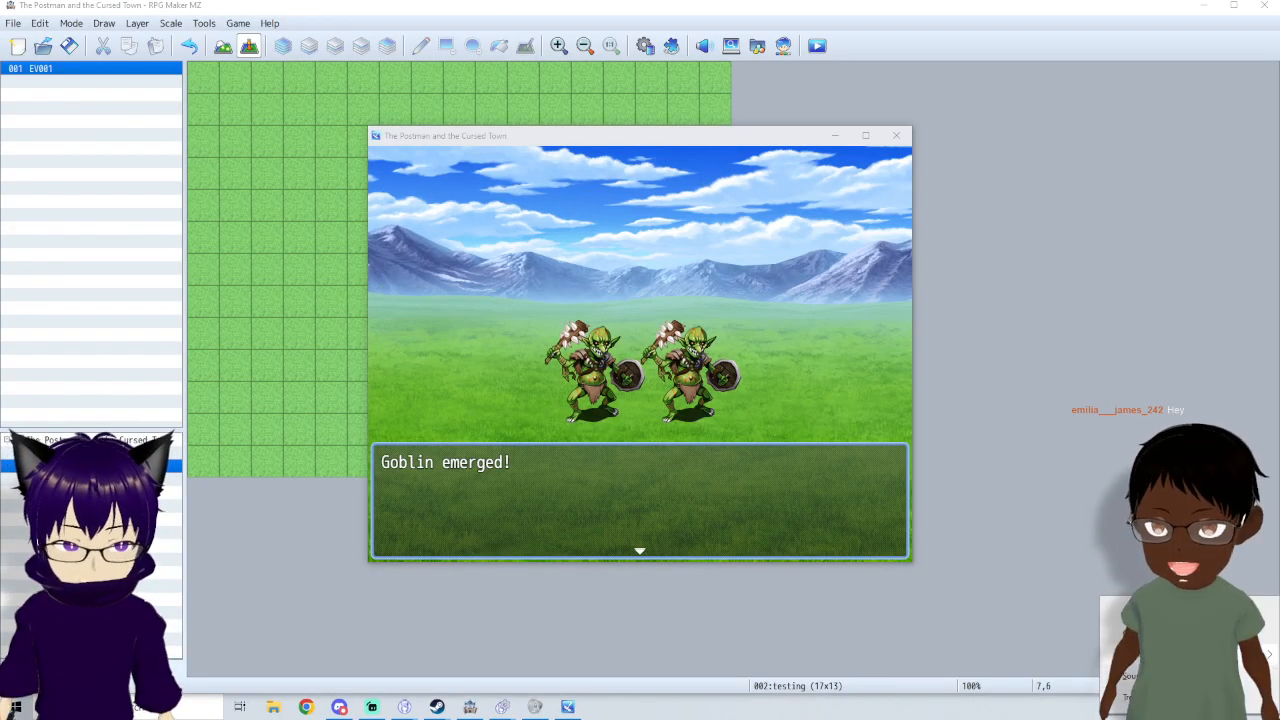
left_click(1184, 630)
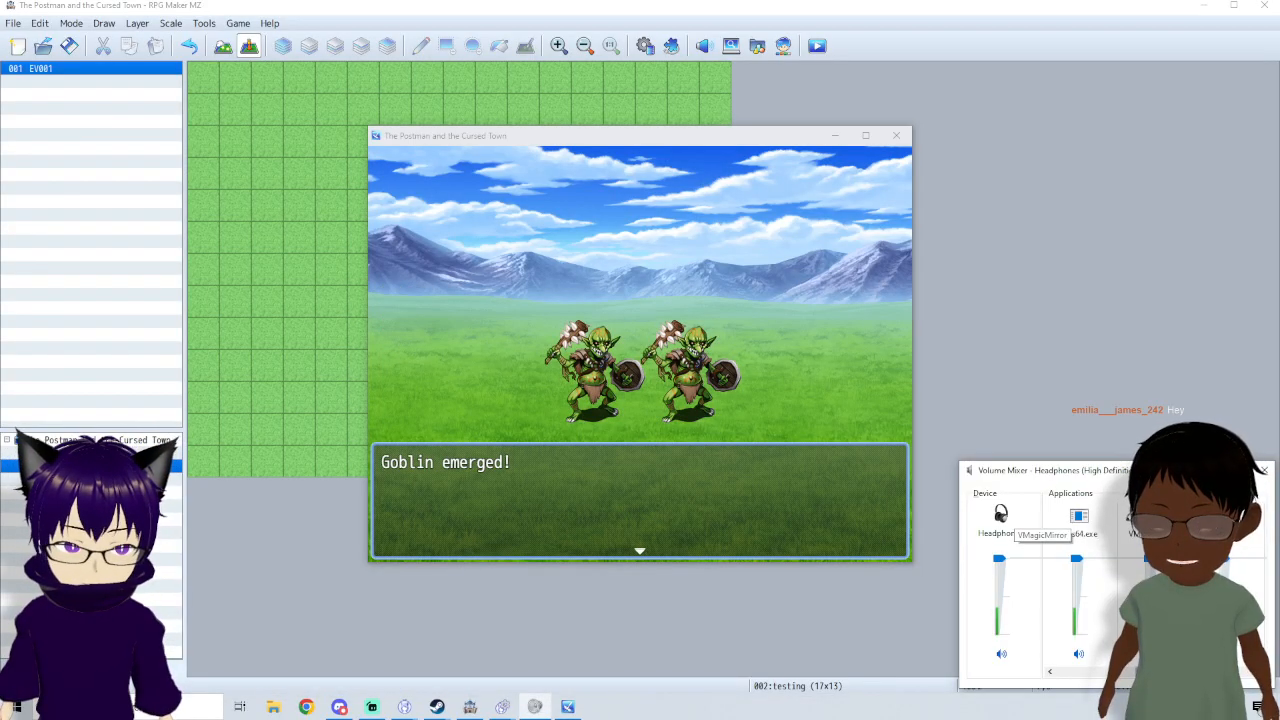
left_click_drag(1160, 672, 1248, 675)
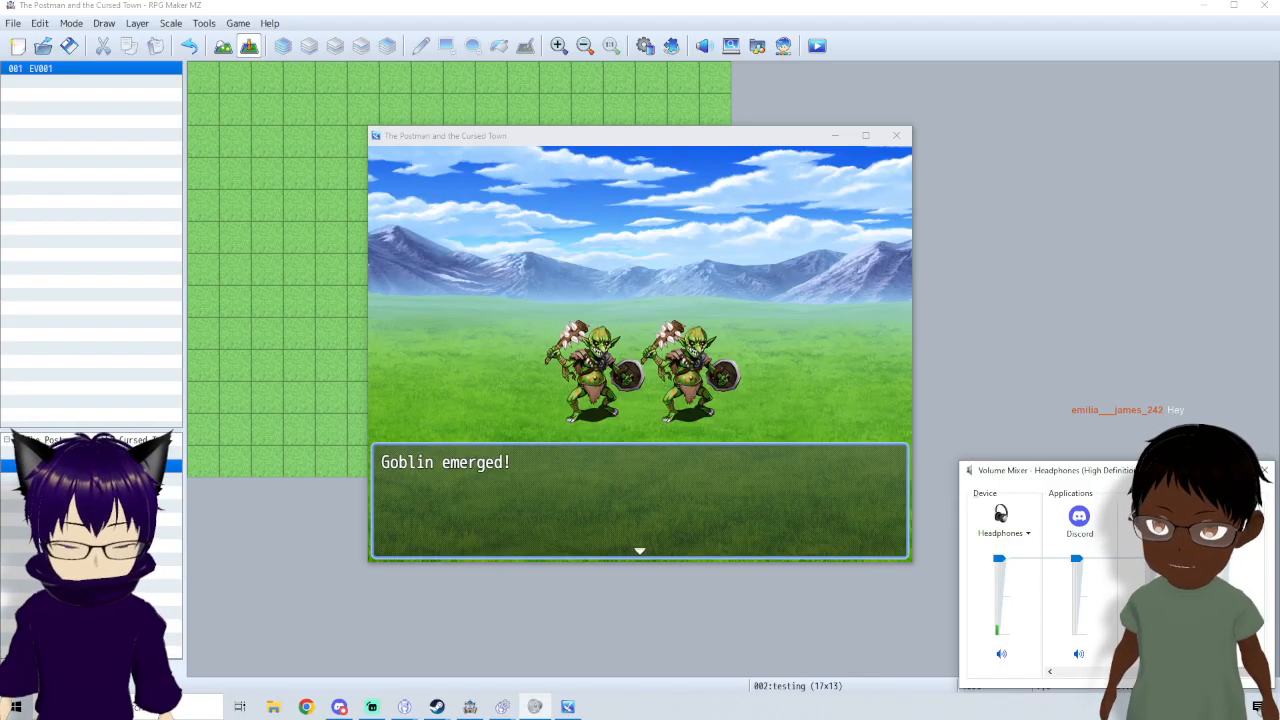
left_click(1057, 376)
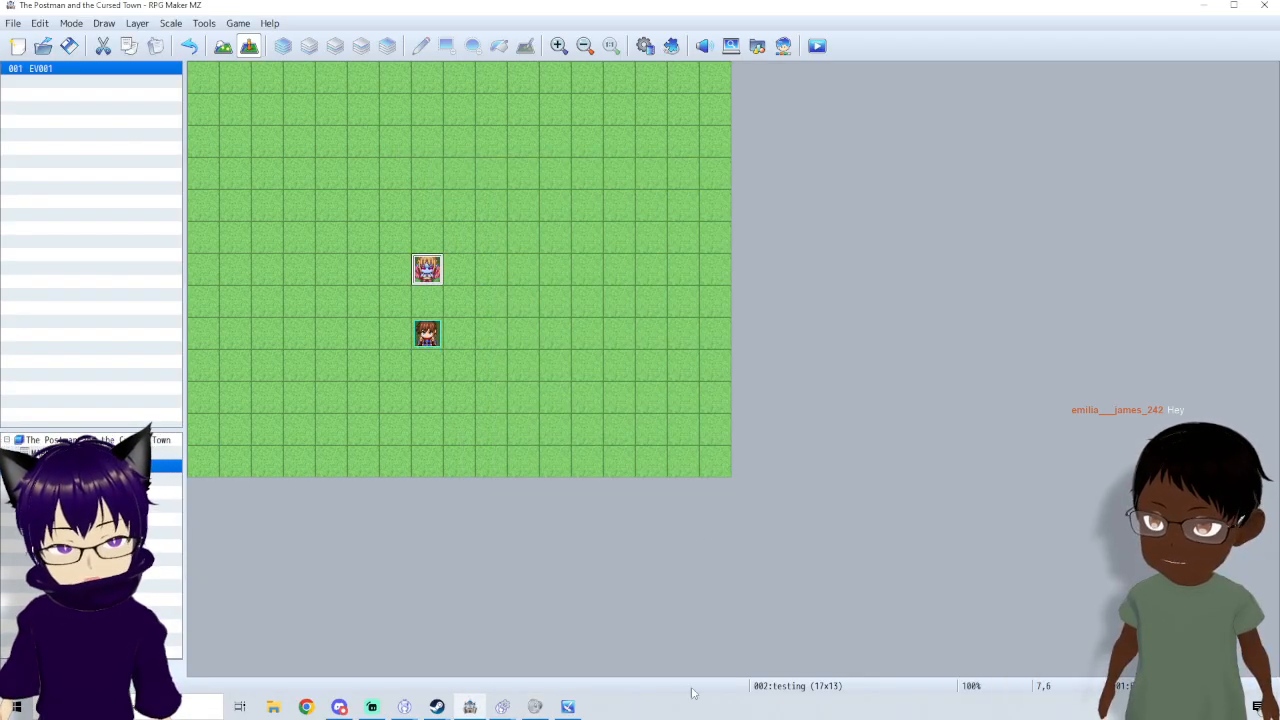
- Return to the playtest battle and cast the Call small animal magic skill with the testing actor
left_click(568, 707)
left_click(685, 457)
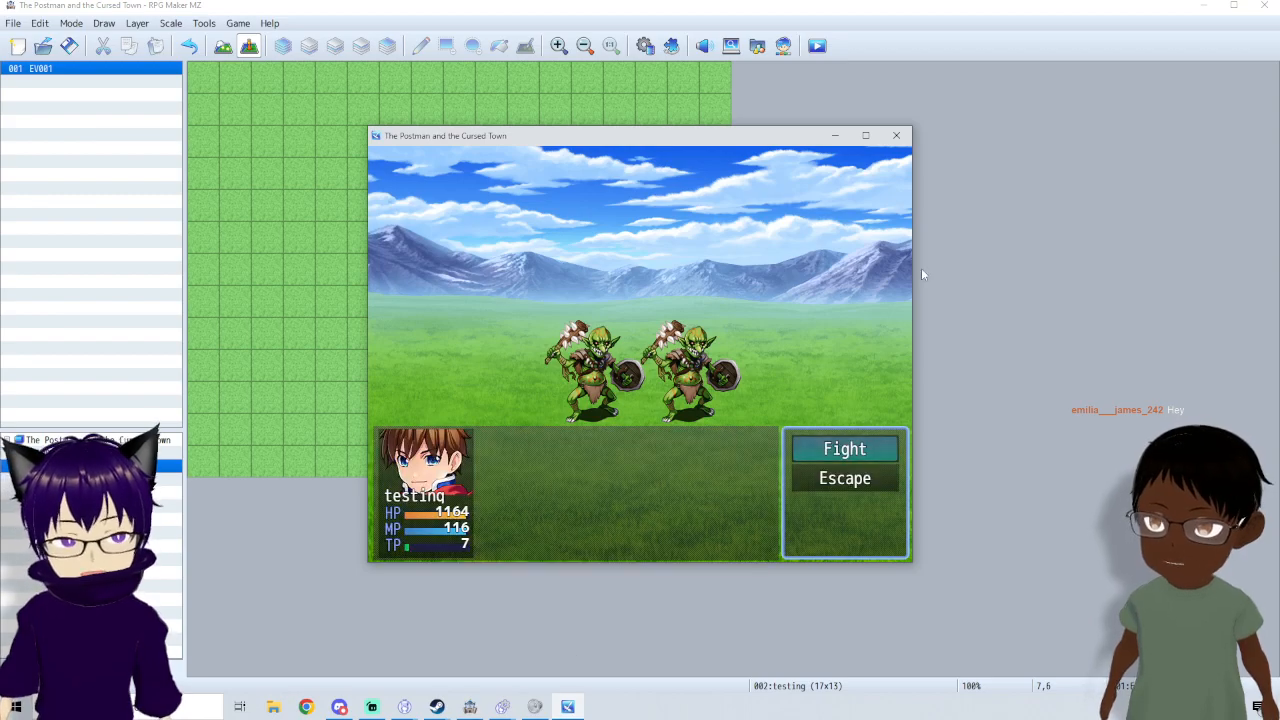
key("Return")
key("Down")
key("Return")
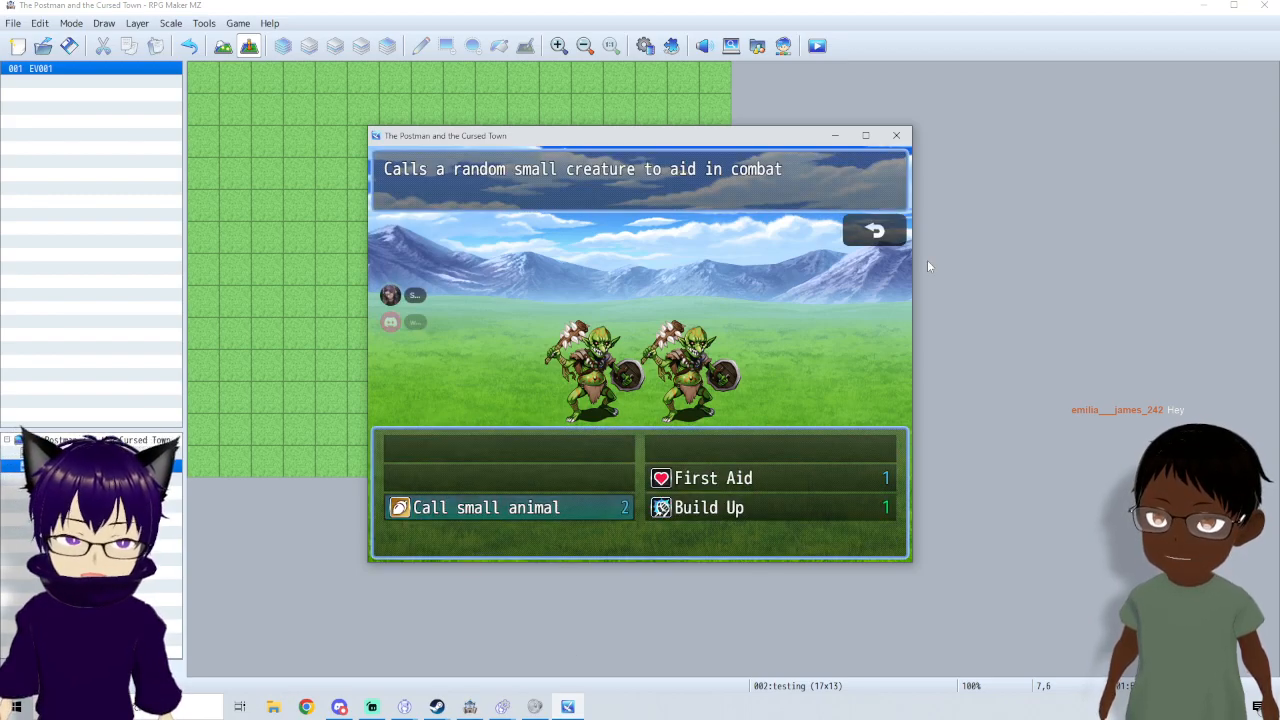
key("Return")
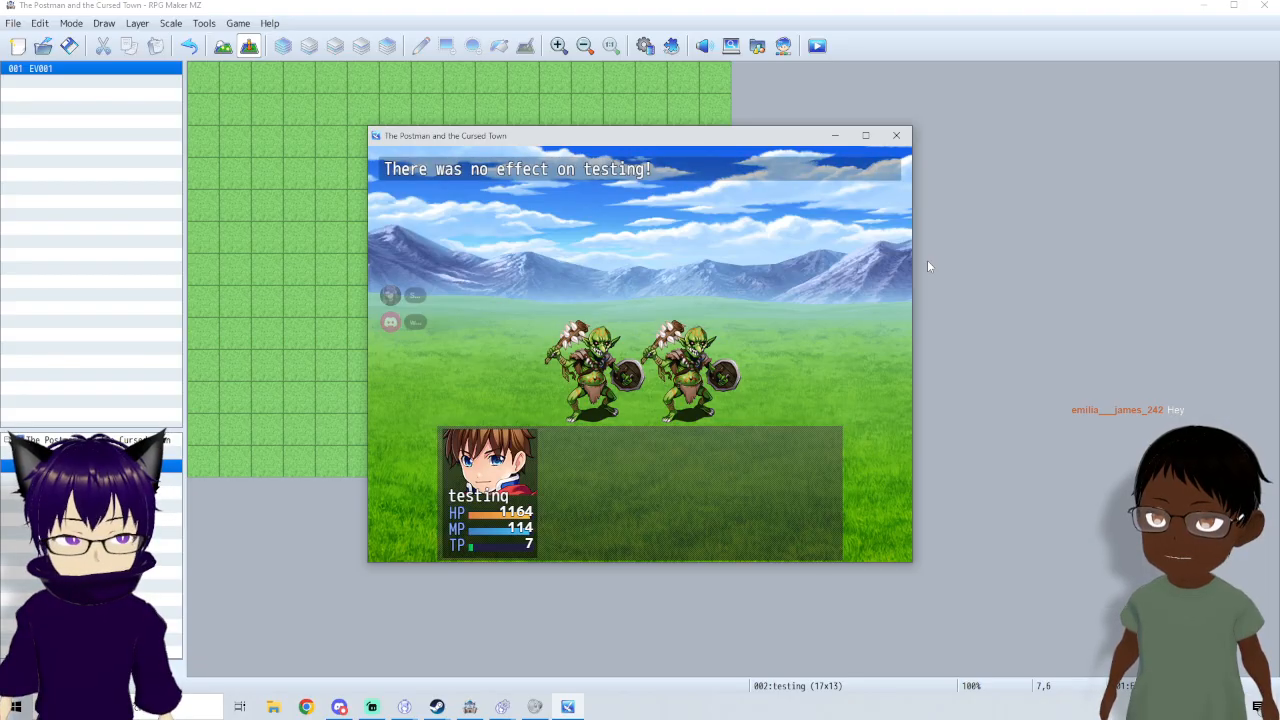
- Cast Call small animal again in the second turn of the goblin battle
key("Return")
key("Down")
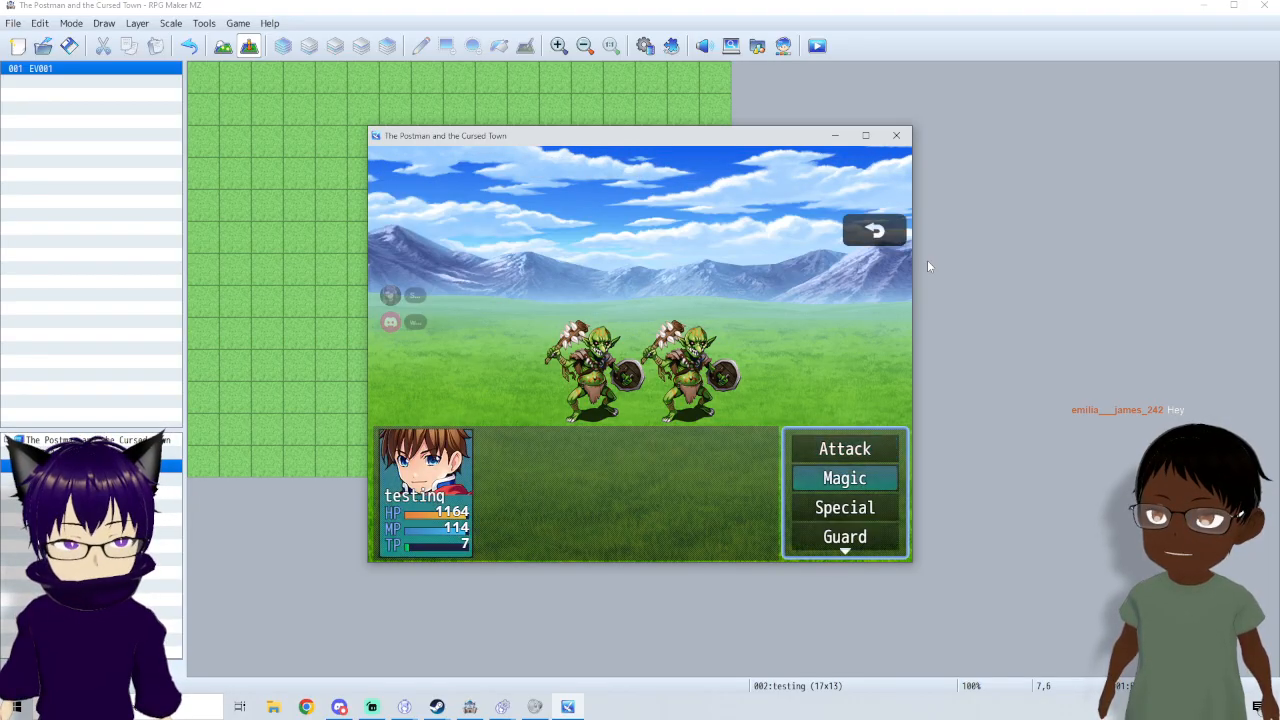
key("Return")
key("Return")
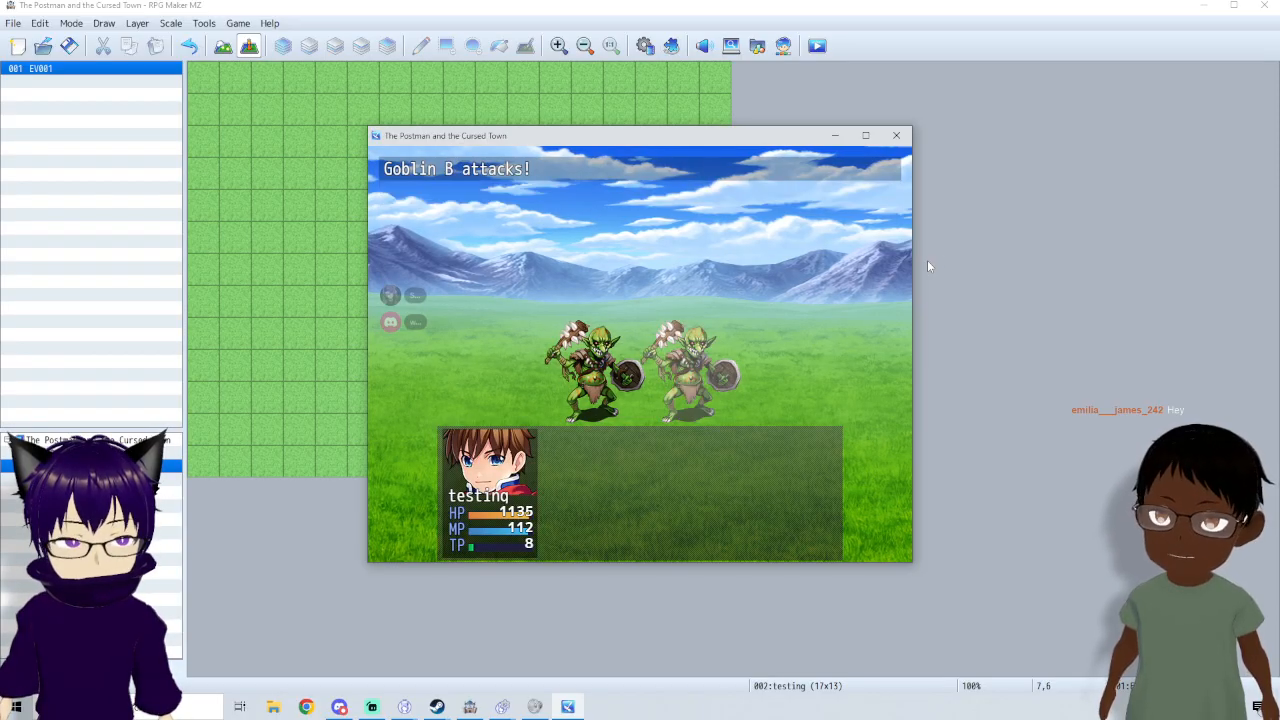
- Cast Call small animal in the third turn of the goblin battle and close the playtest
key("Return")
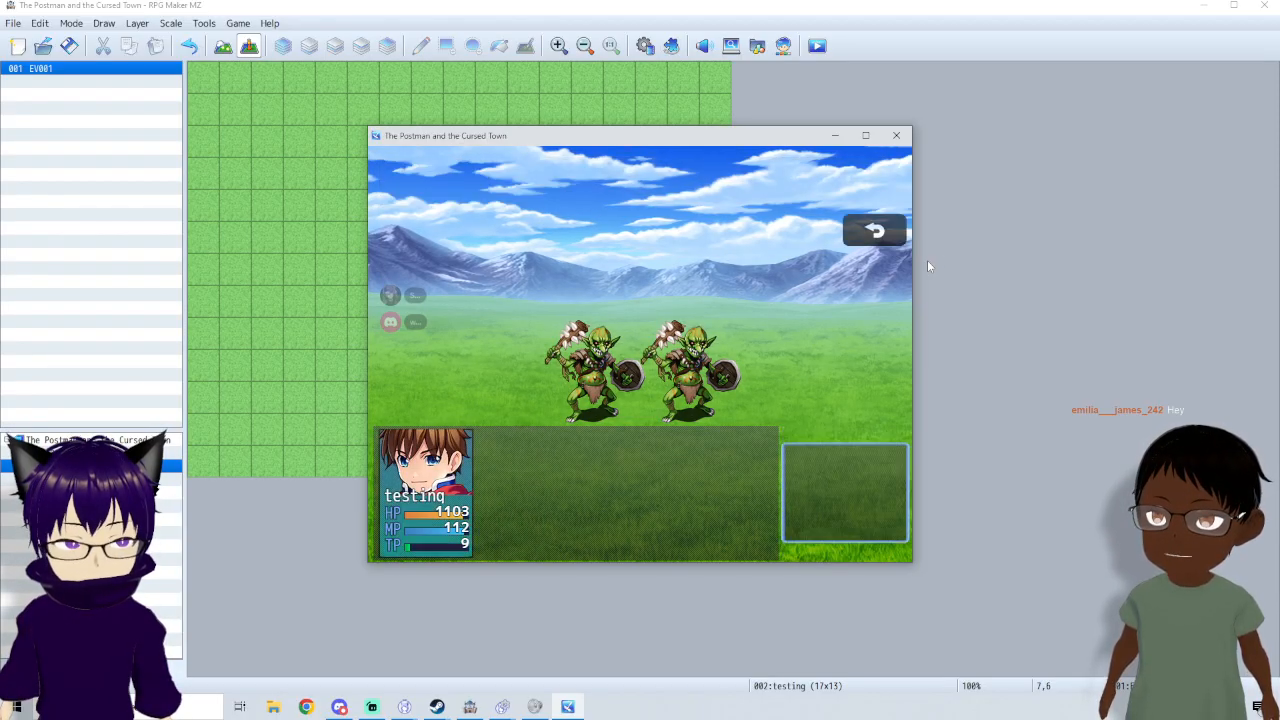
key("Down")
key("Return")
key("Return")
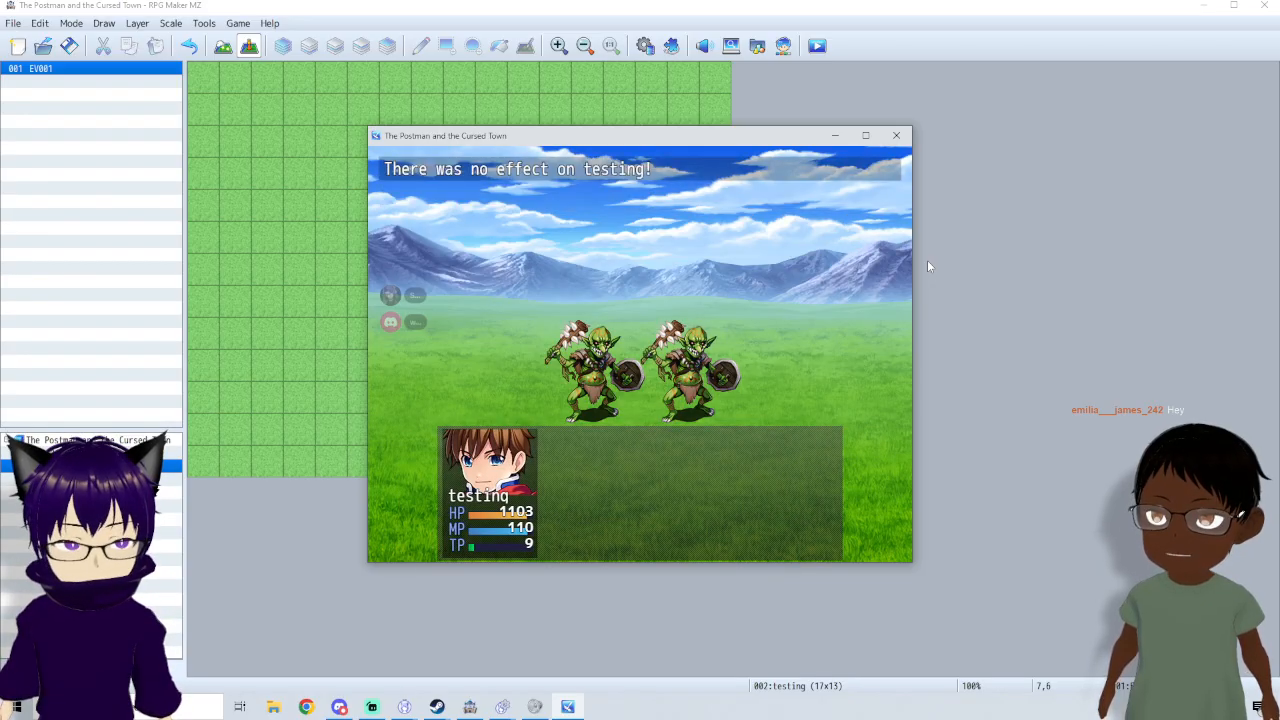
left_click(905, 136)
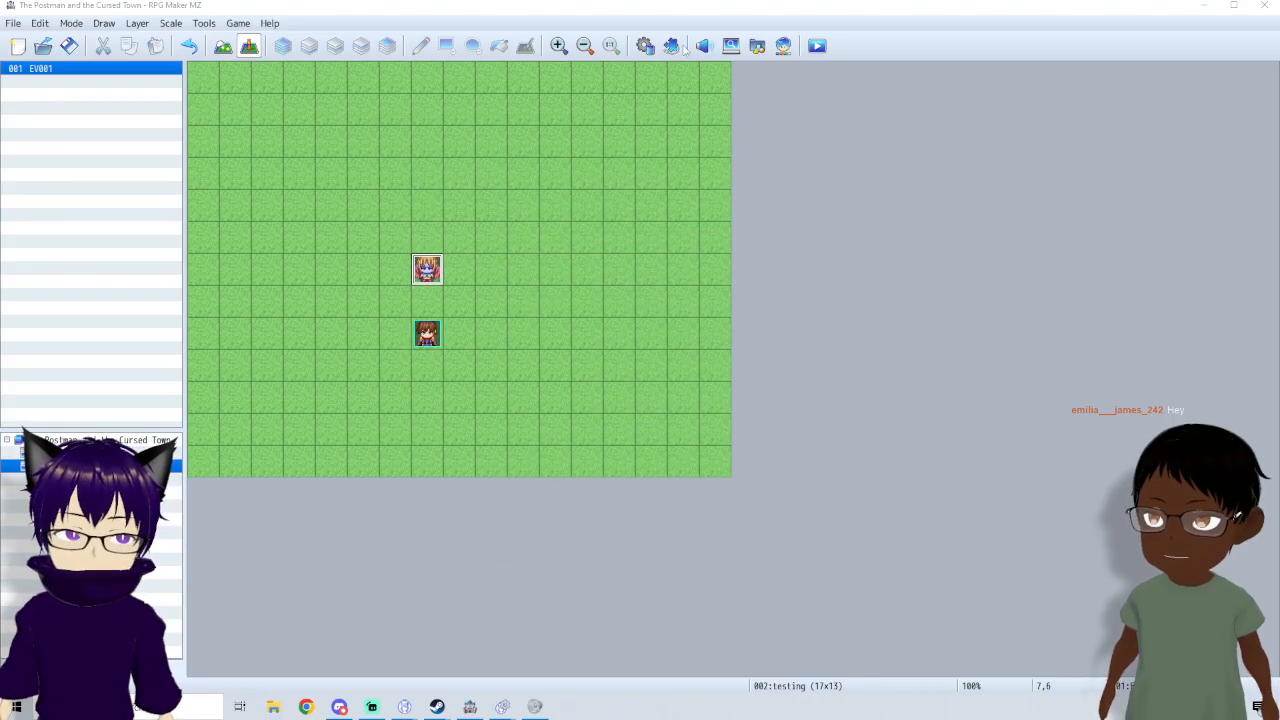
- Reopen the database and review the scope, occasion and effects settings of the Call small animal skill
left_click(645, 45)
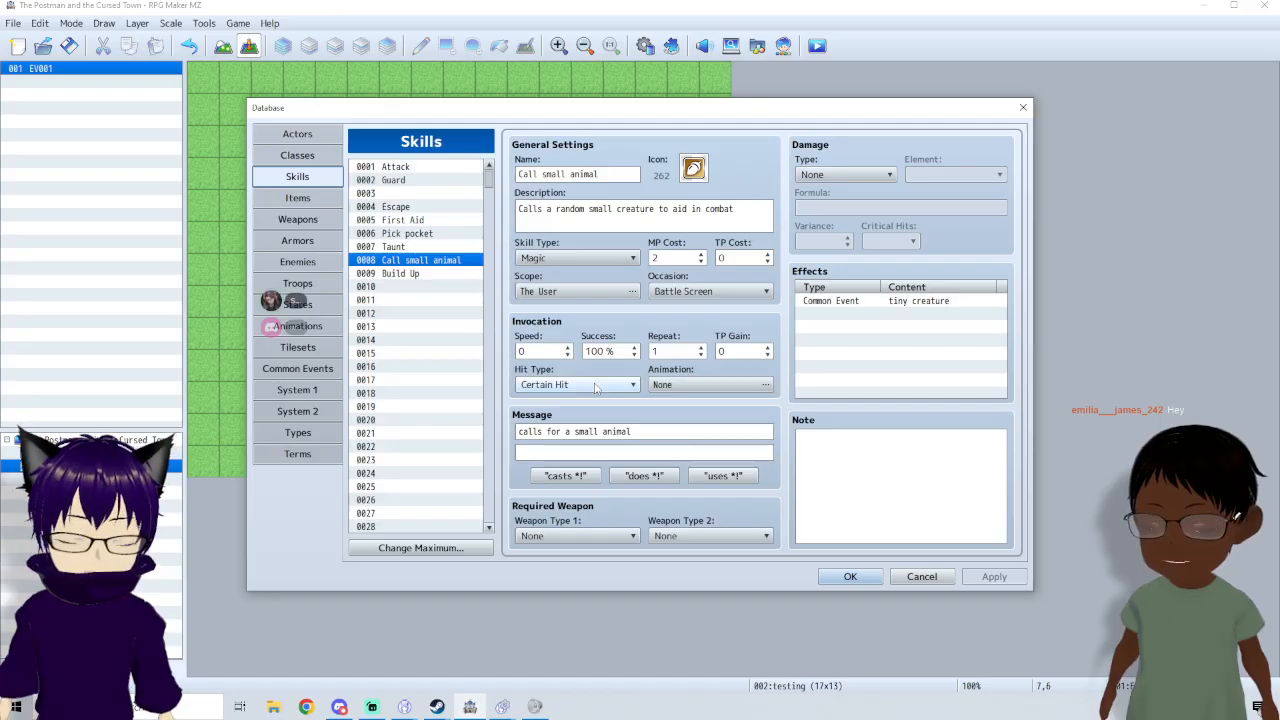
left_click(592, 292)
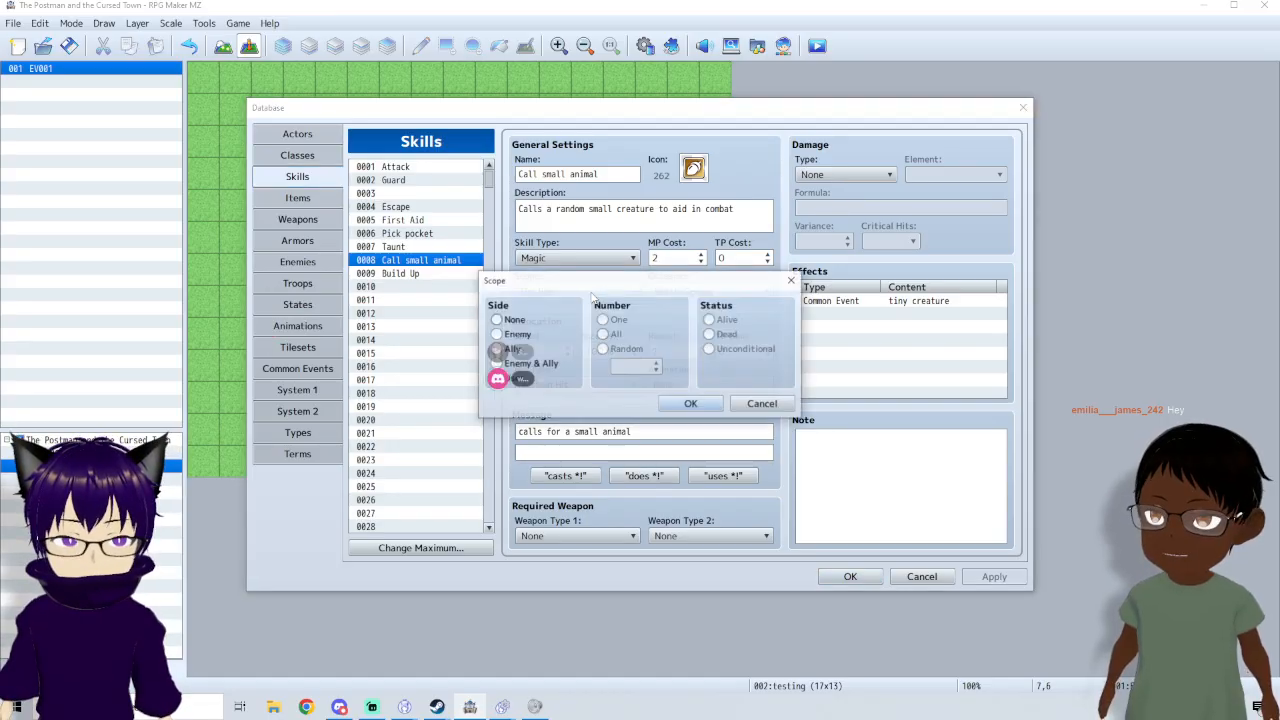
left_click(693, 403)
left_click(682, 291)
left_click(670, 316)
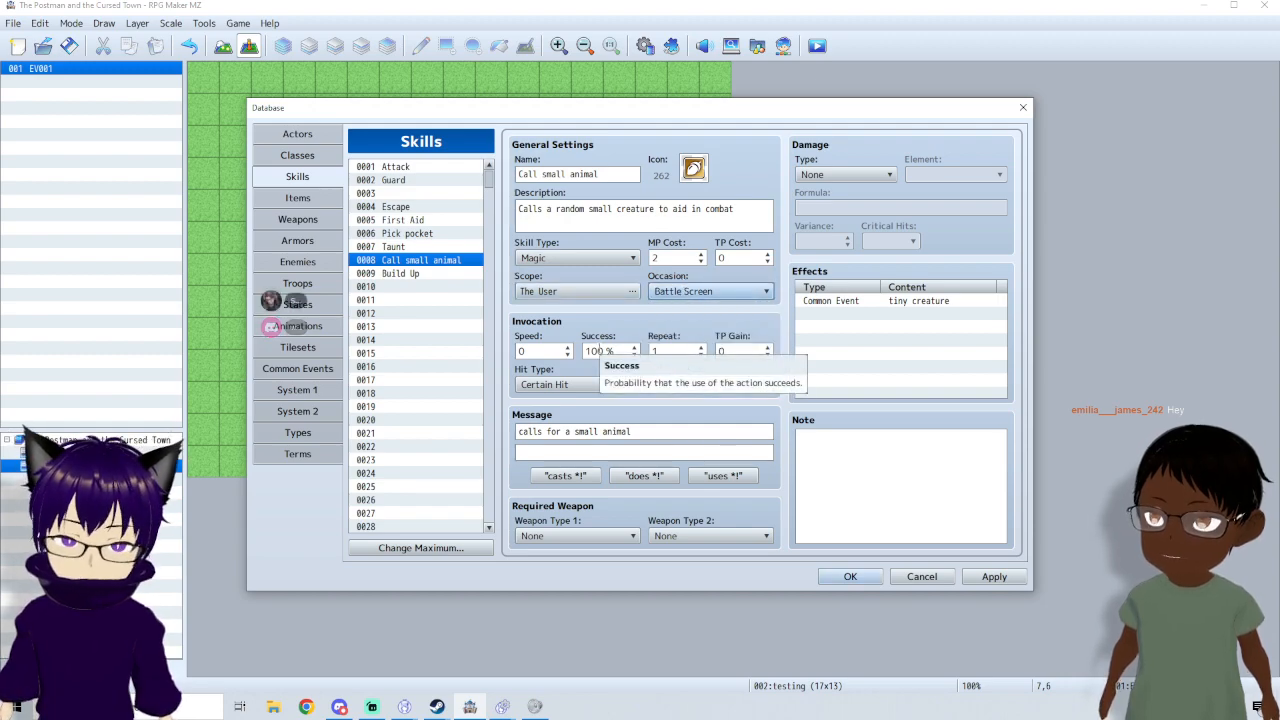
left_click(845, 315)
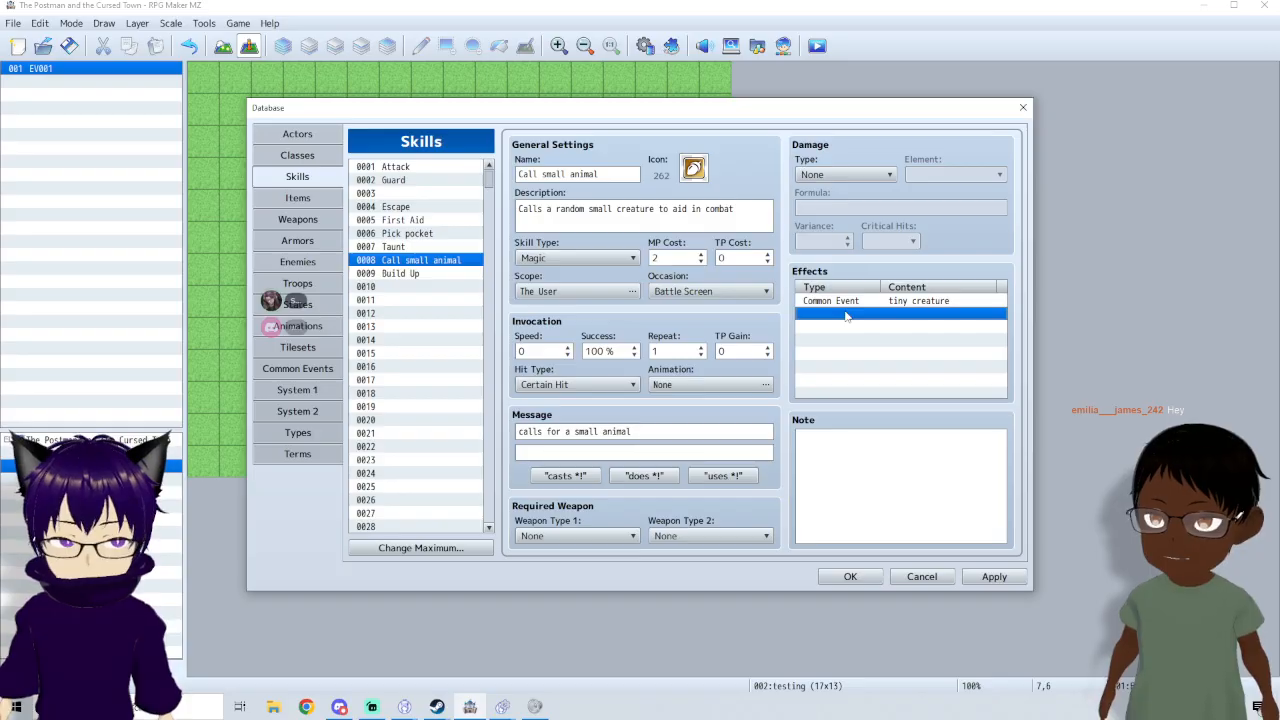
- Add an Add State effect for the call animal state at 100% to the Call small animal skill and save the database
double_click(841, 316)
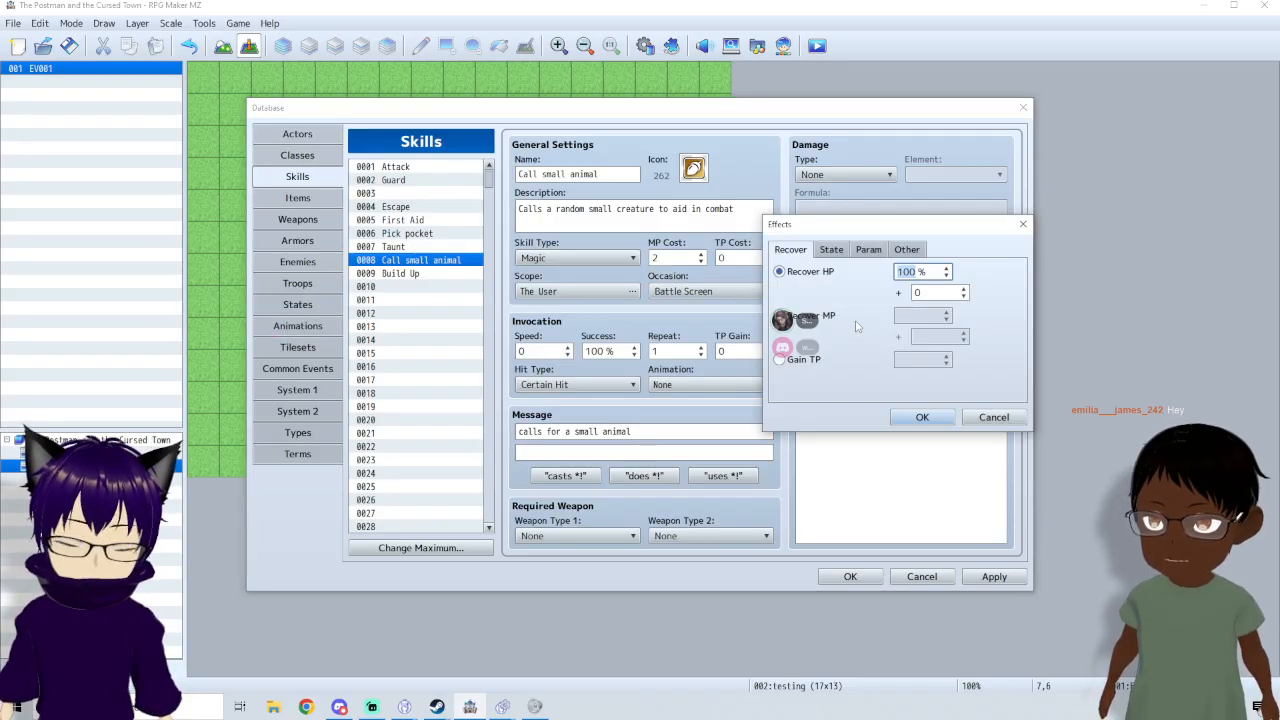
left_click(868, 250)
left_click(806, 274)
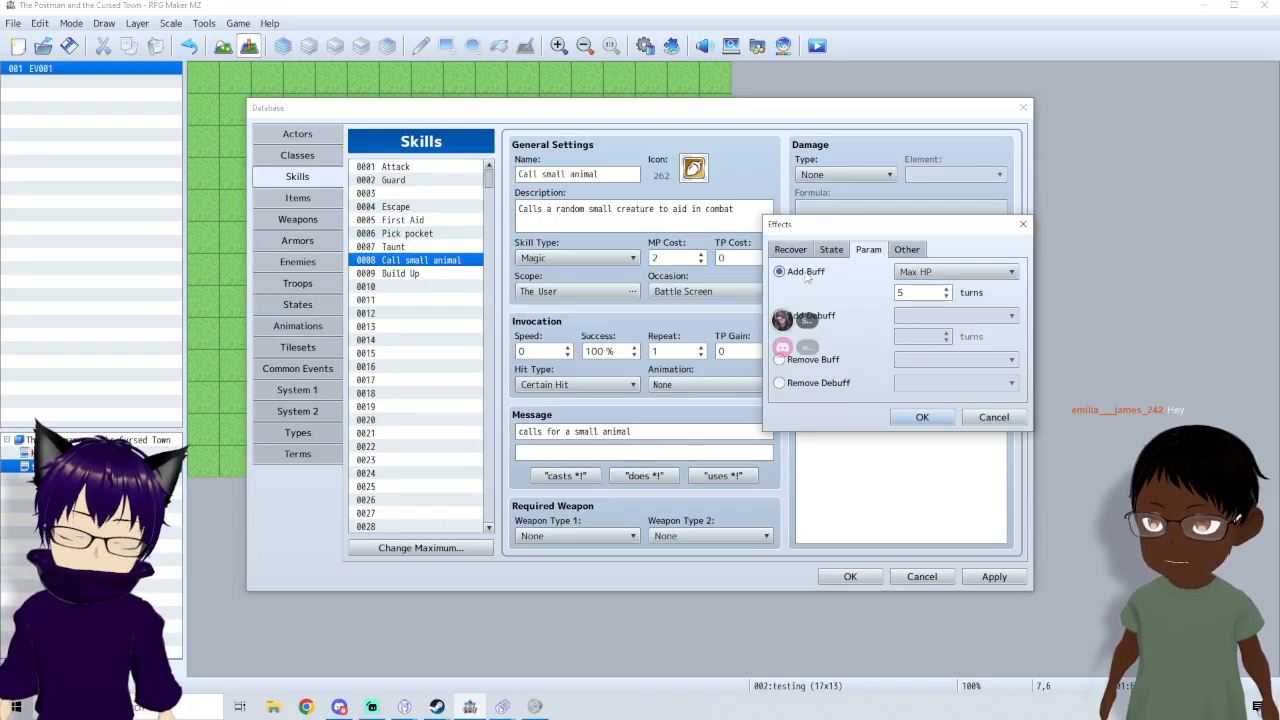
left_click(831, 251)
left_click(818, 274)
left_click(930, 272)
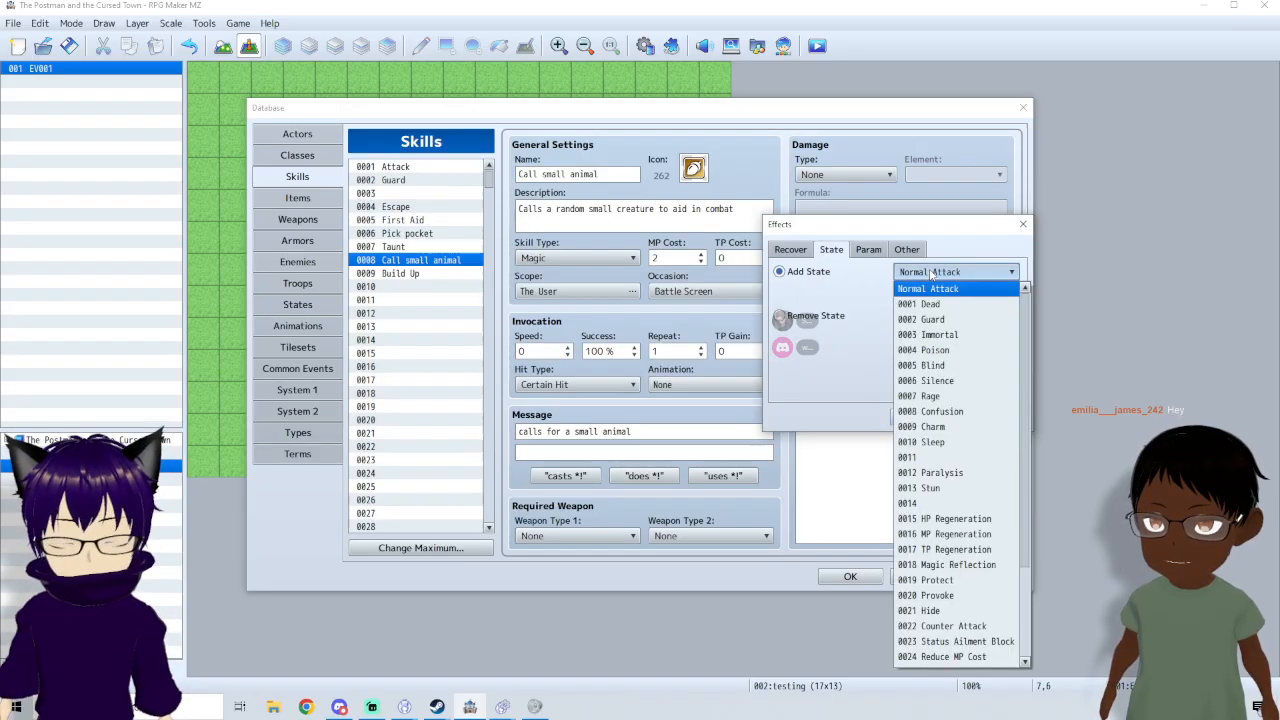
scroll(938, 660, "down", 2)
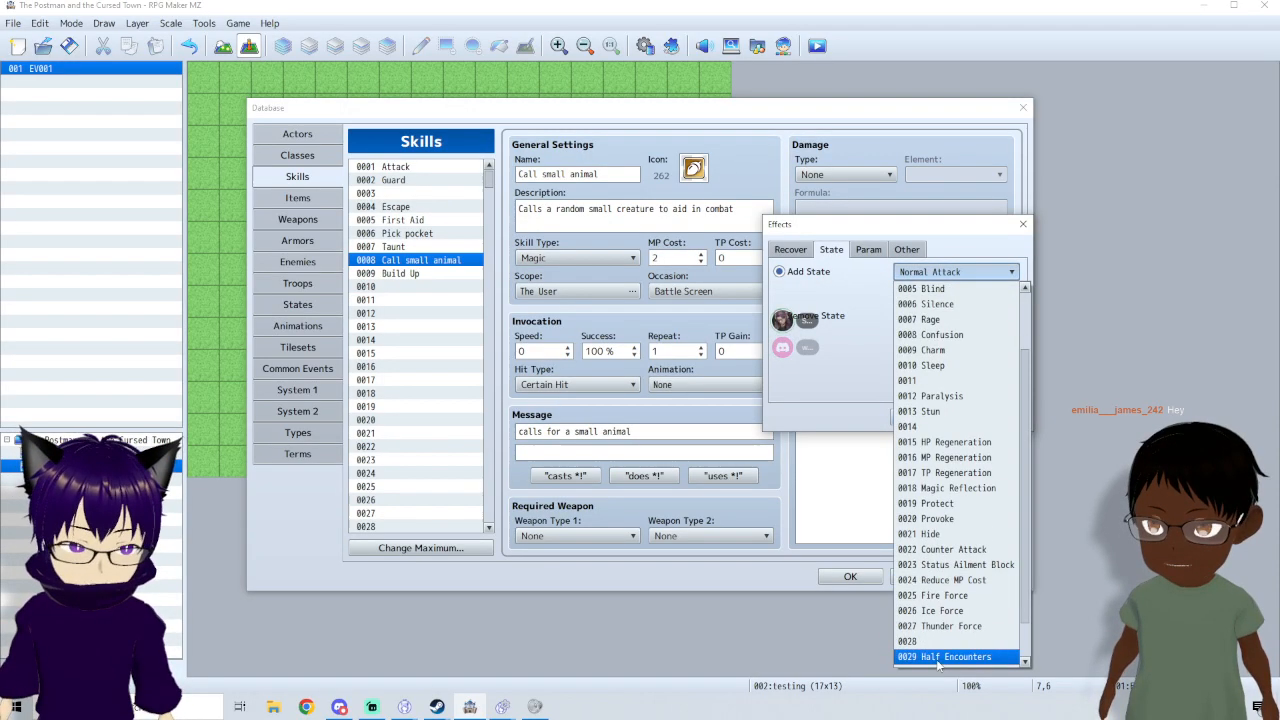
scroll(938, 662, "down", 1)
left_click(945, 657)
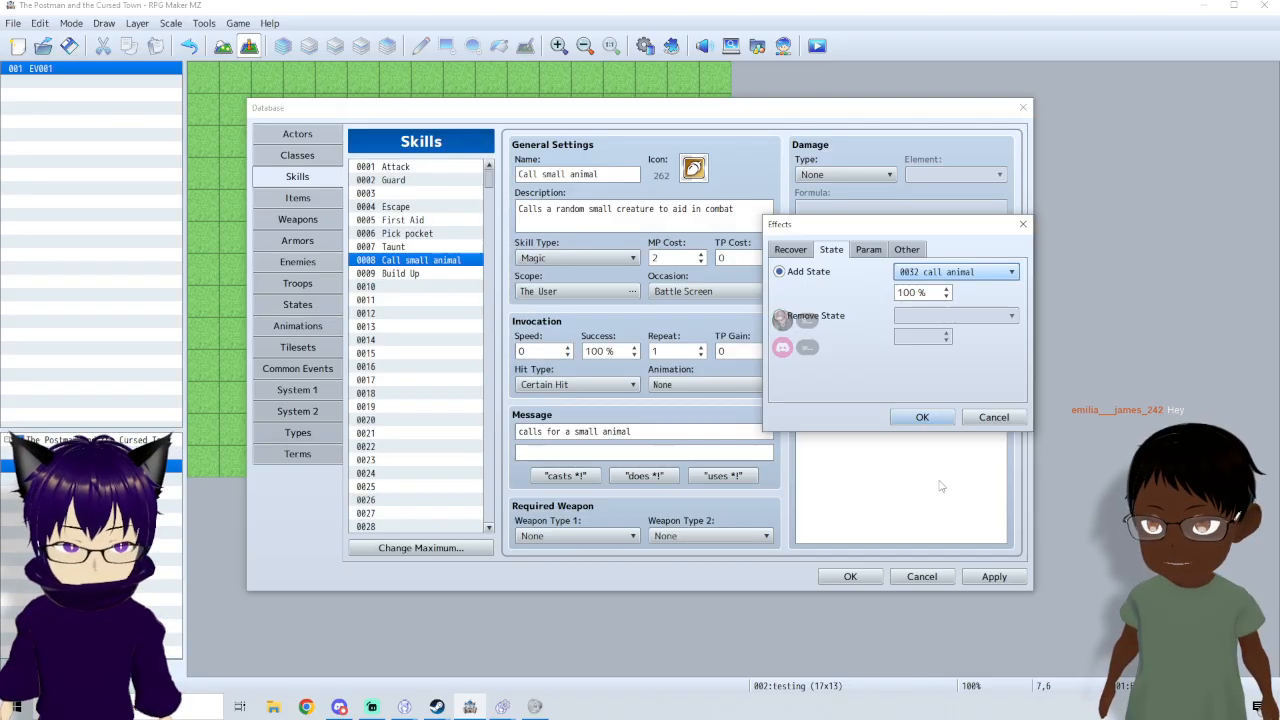
left_click(922, 417)
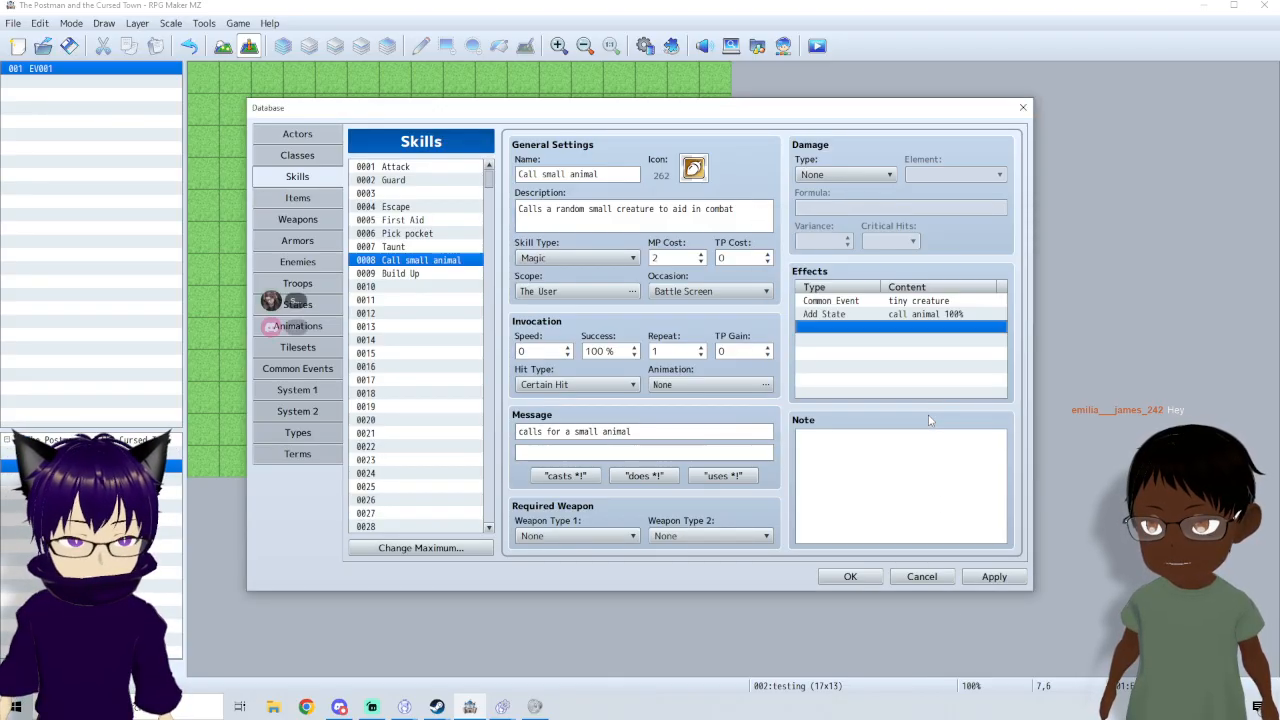
left_click(994, 576)
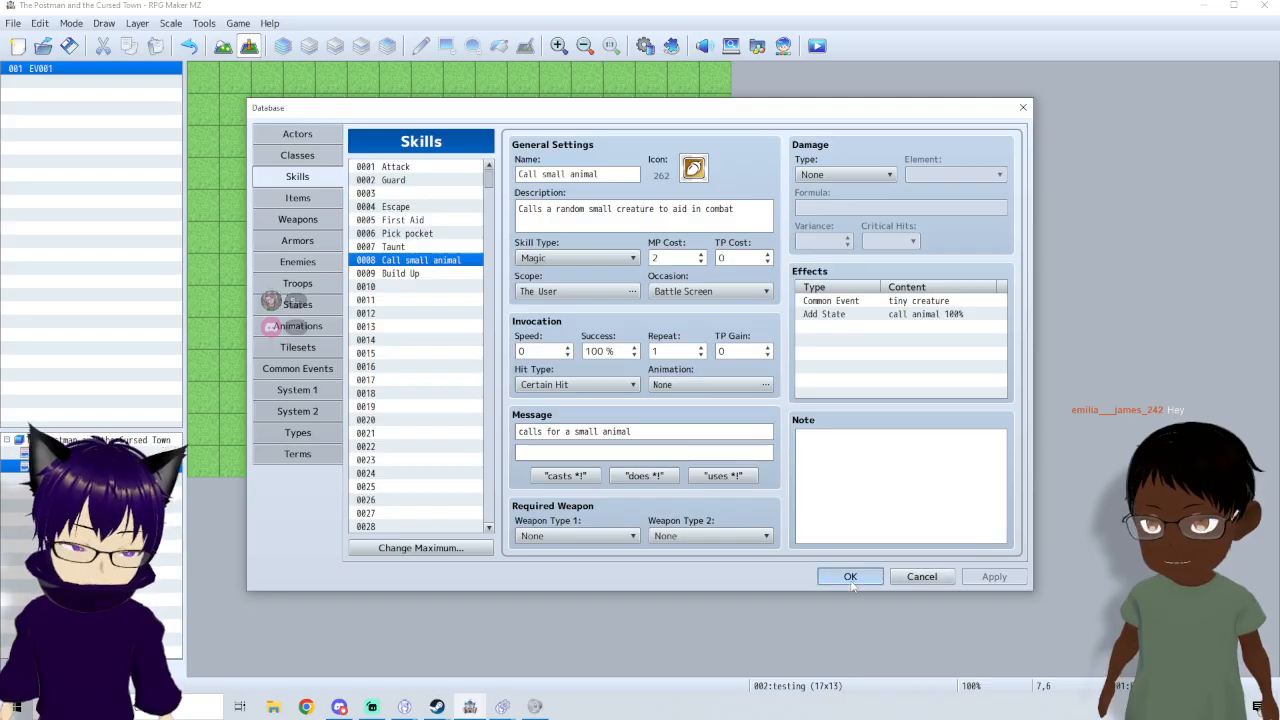
left_click(850, 576)
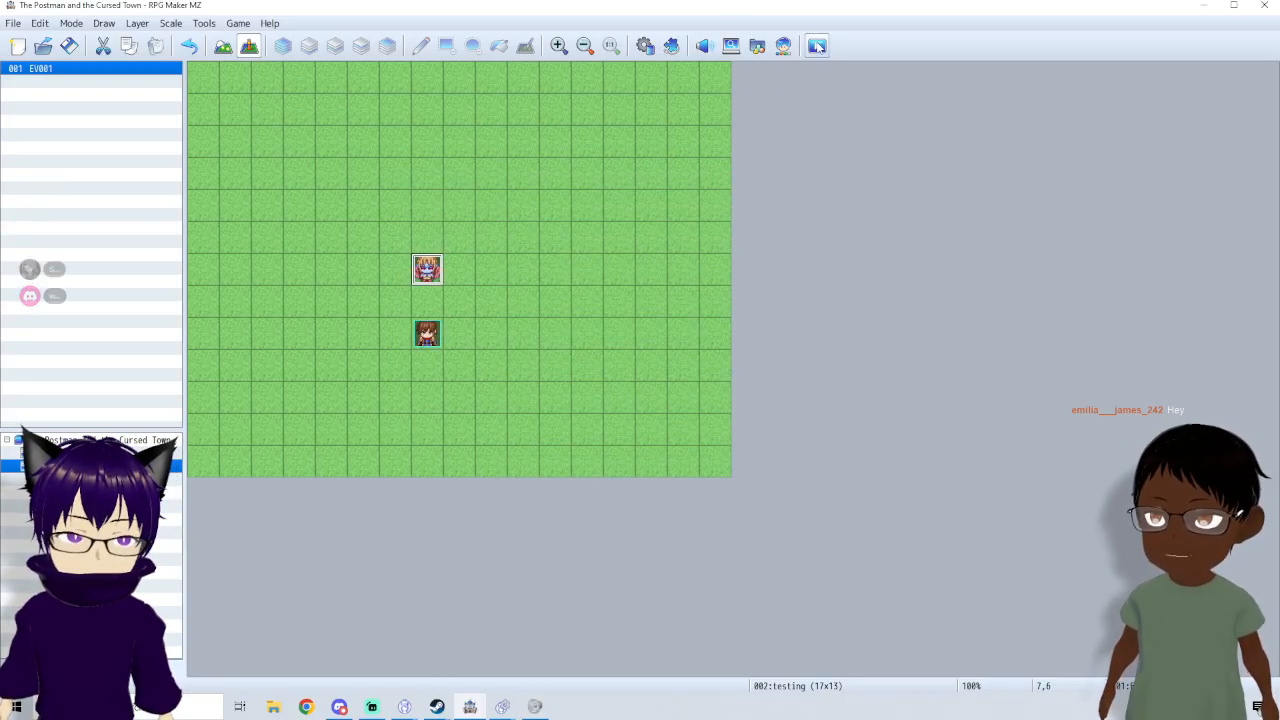
- Playtest from the autosave, cast Call small animal with the testing actor in the goblin battle, and close the playtest
left_click(817, 45)
left_click(631, 372)
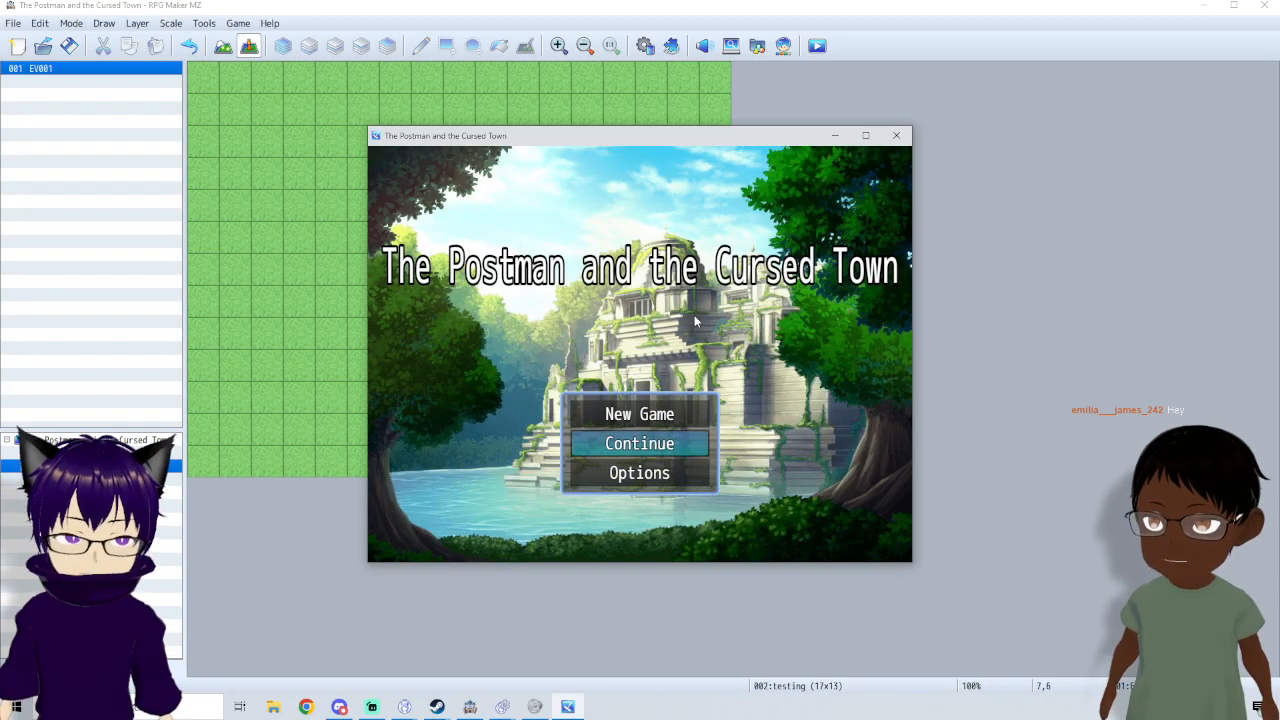
key("Return")
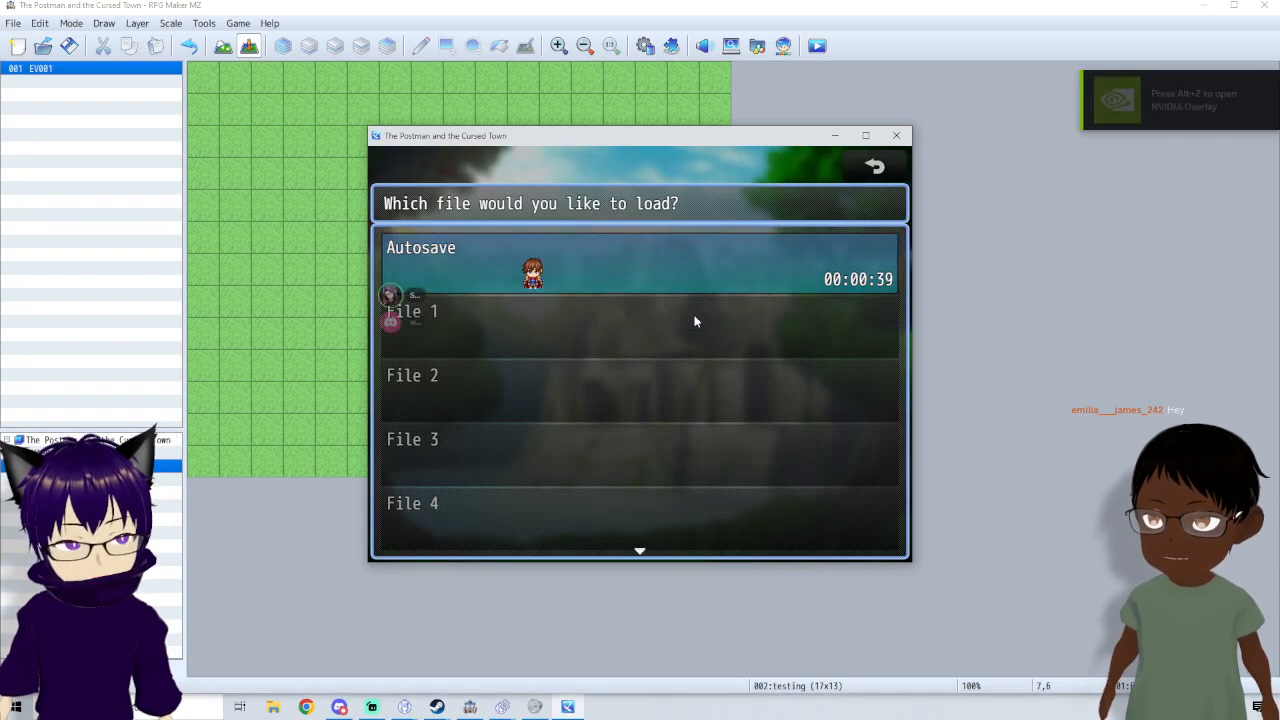
key("Return")
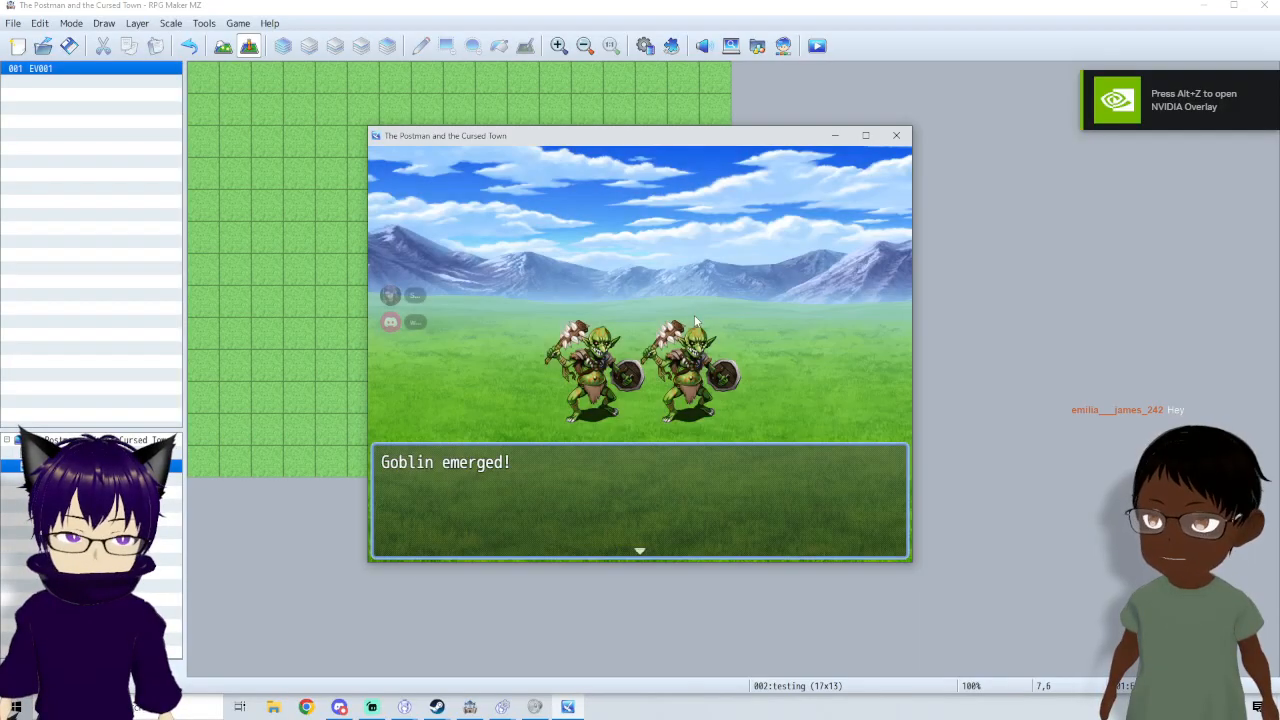
key("Return")
key("Down")
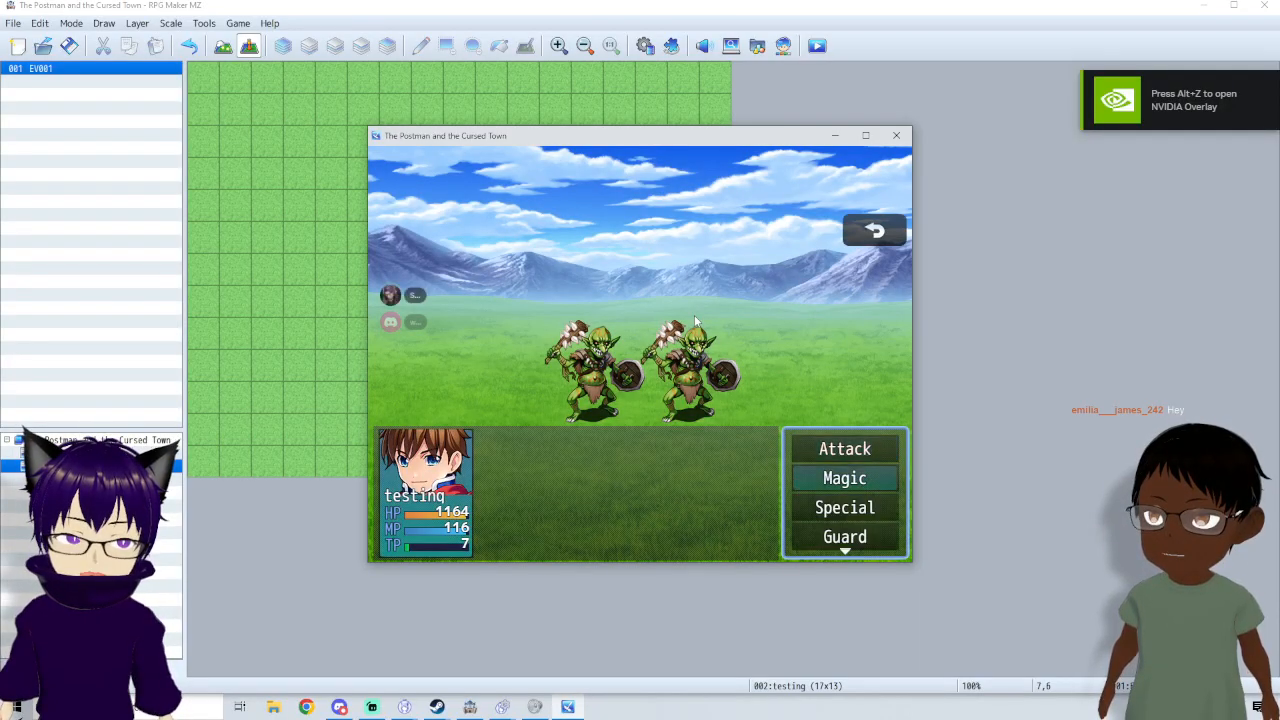
key("Return")
key("Return")
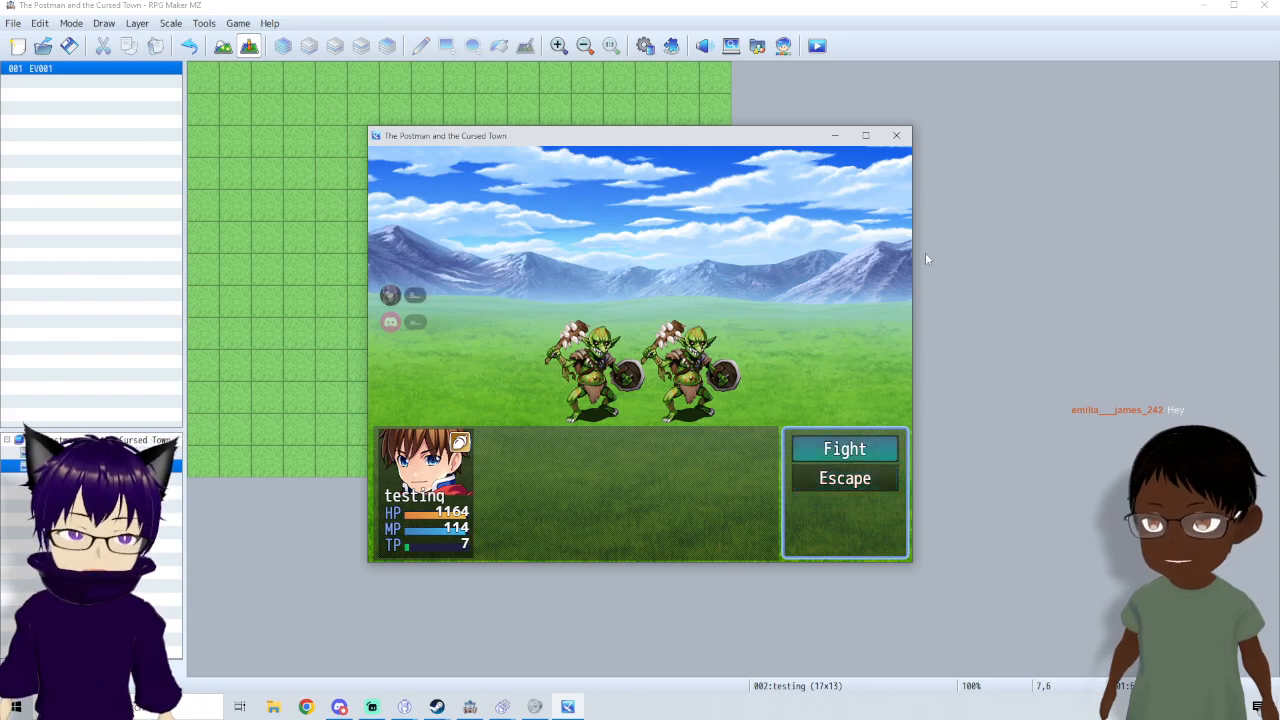
left_click(904, 140)
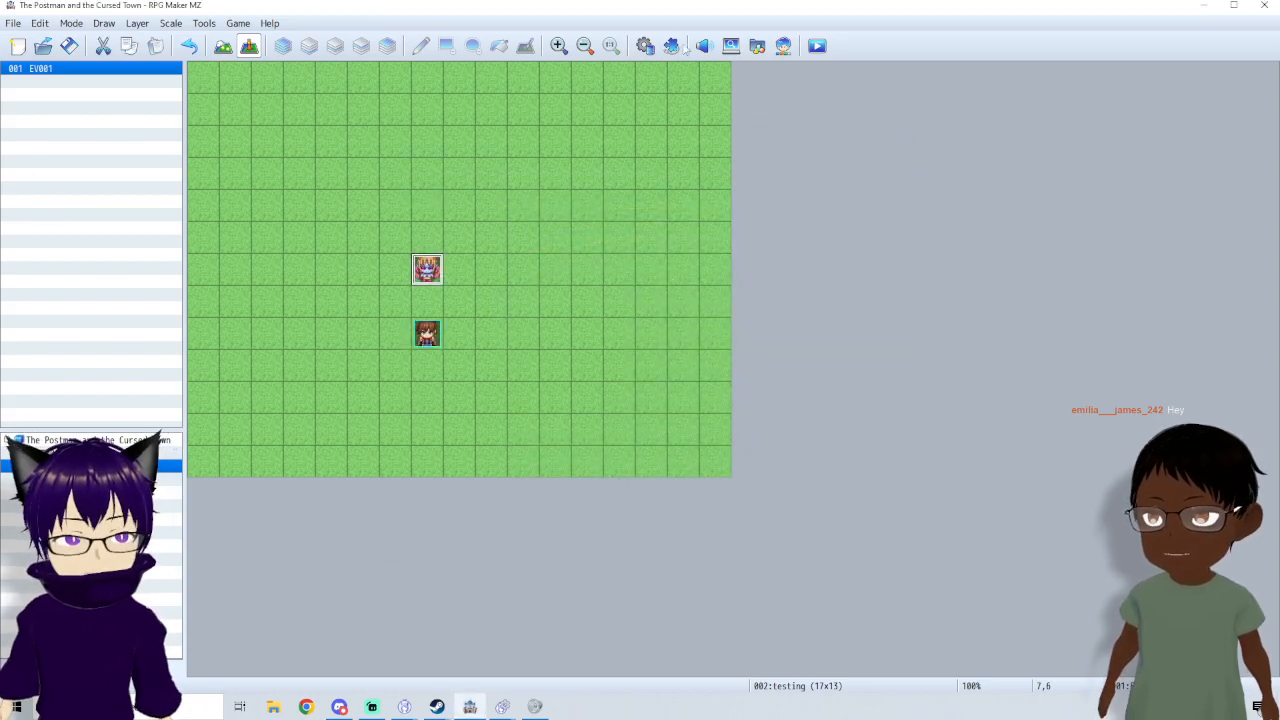
- In the tiny creature common event, insert a Change State command adding call animal to MC above the Change Party Member command and apply it
left_click(645, 45)
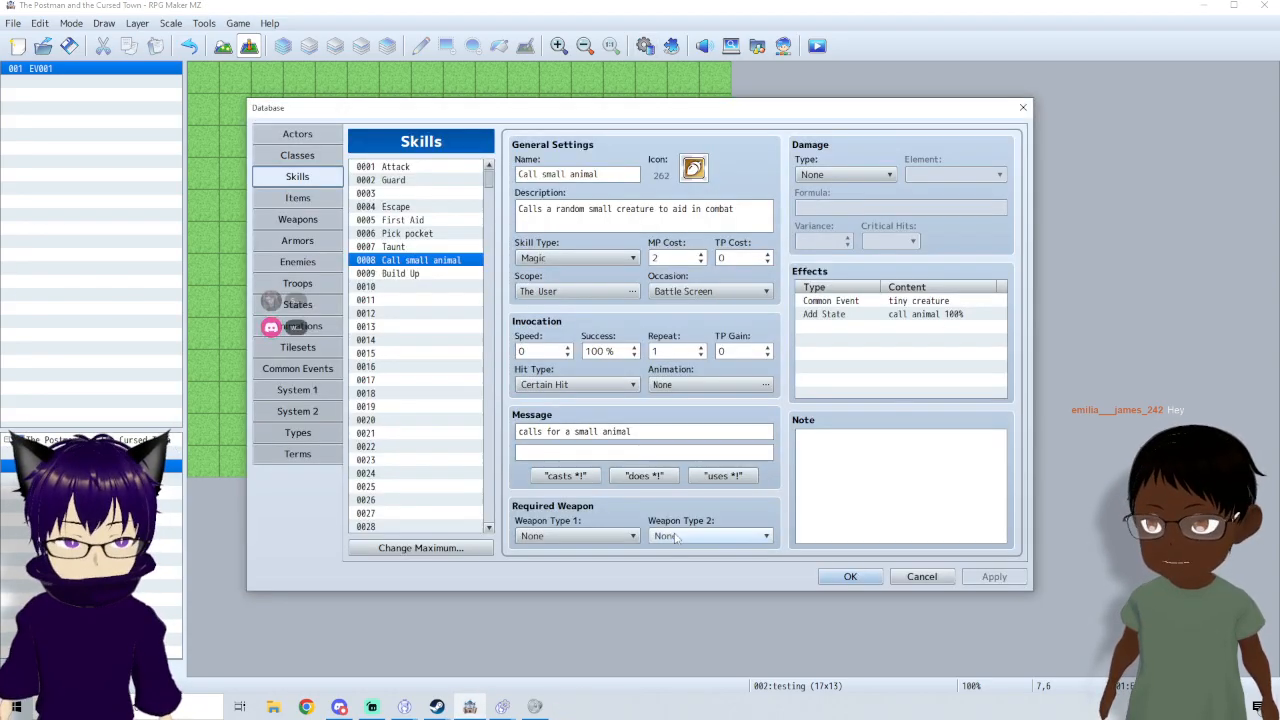
left_click(298, 304)
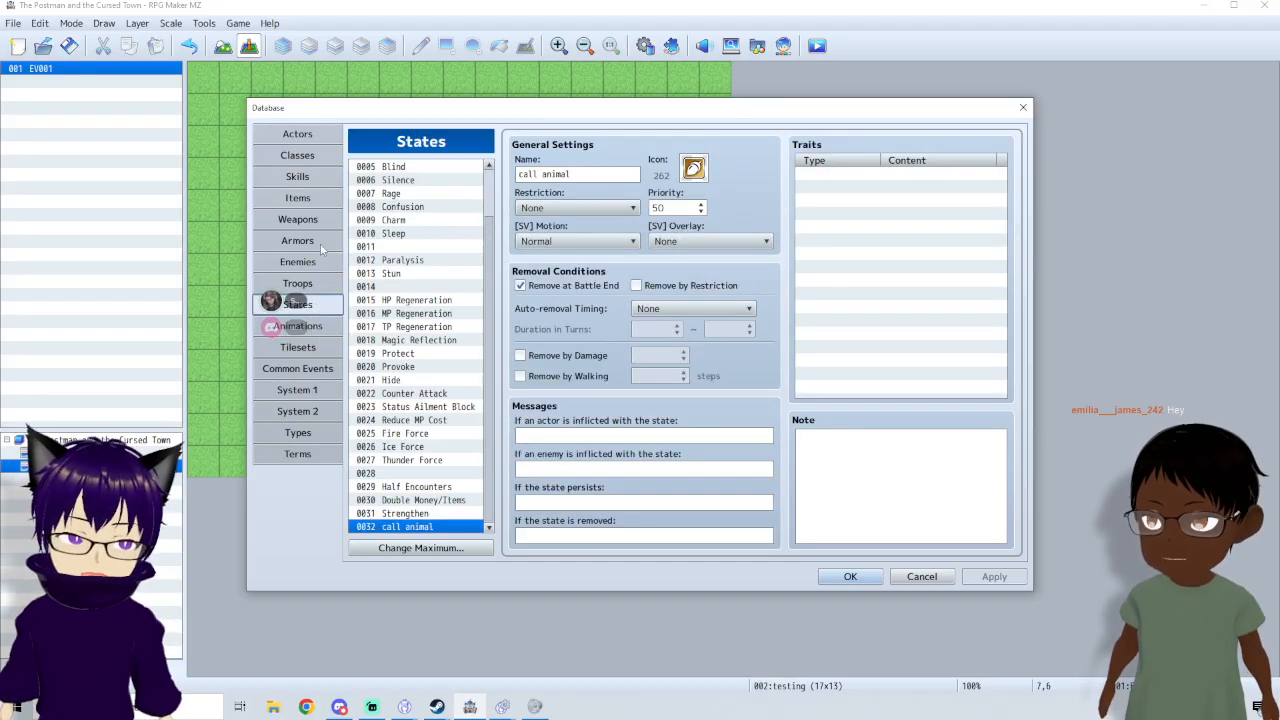
left_click(312, 369)
left_click(618, 234)
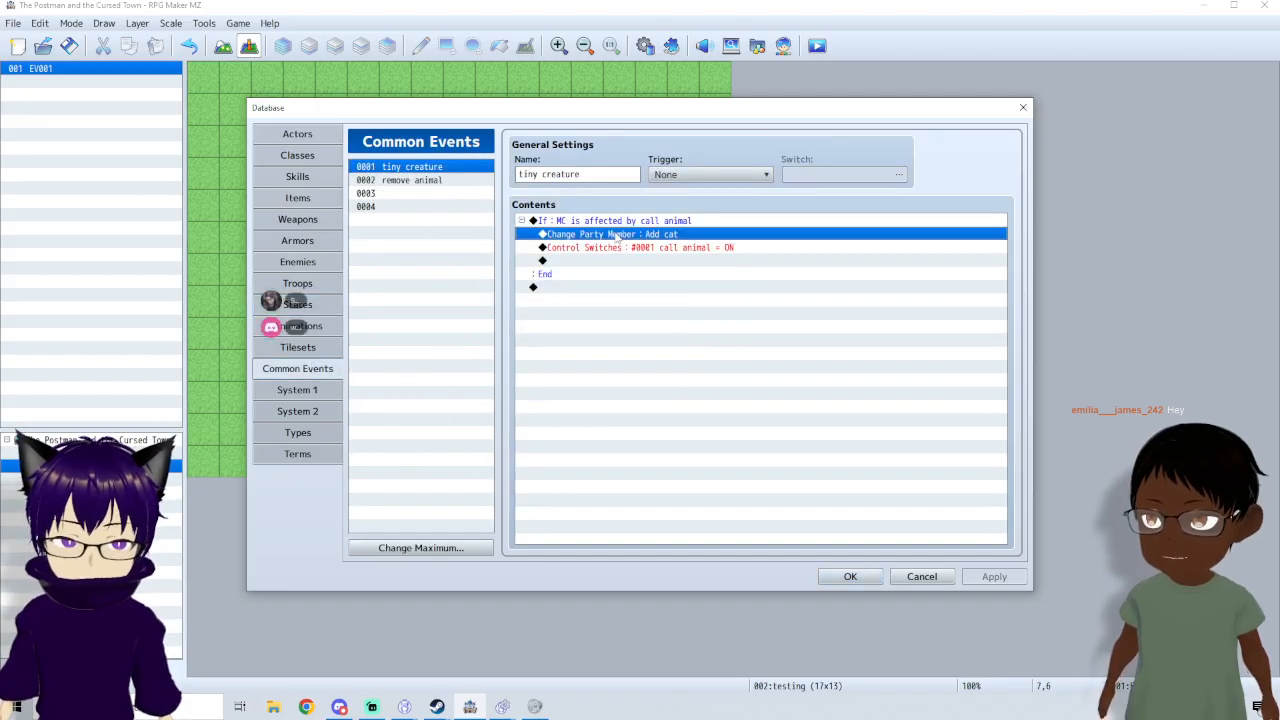
double_click(598, 236)
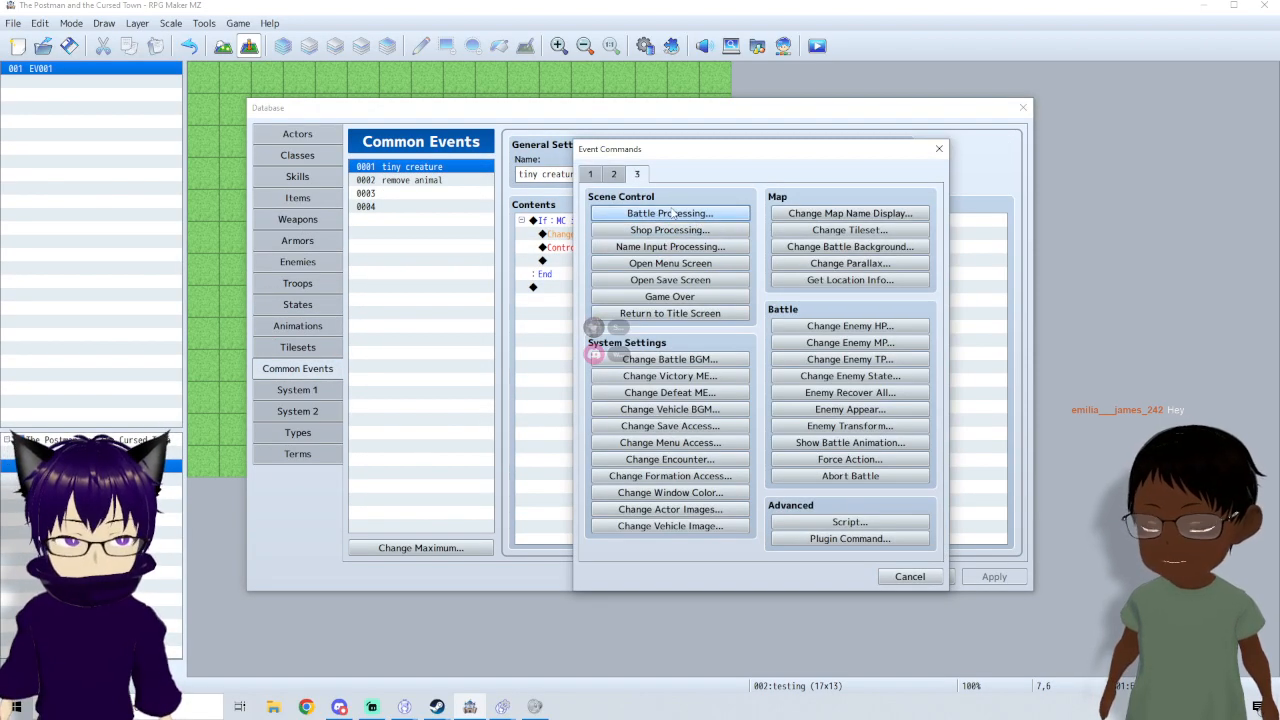
left_click(591, 175)
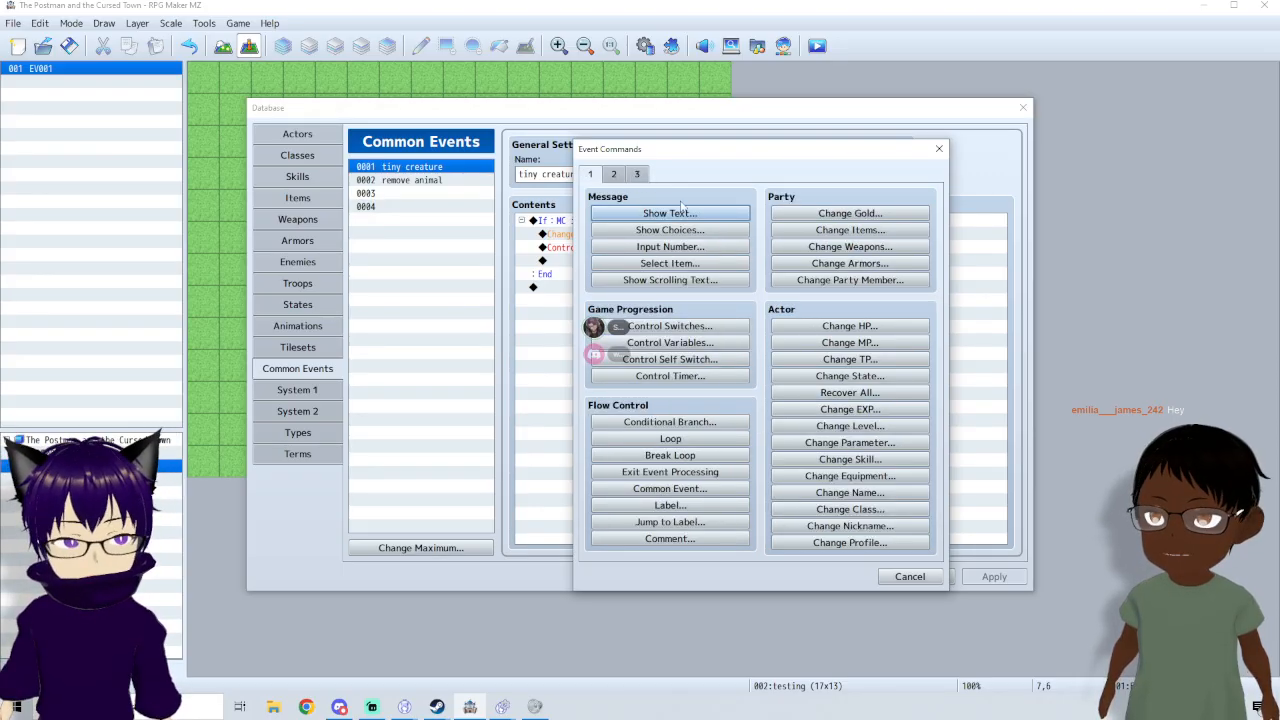
left_click(849, 375)
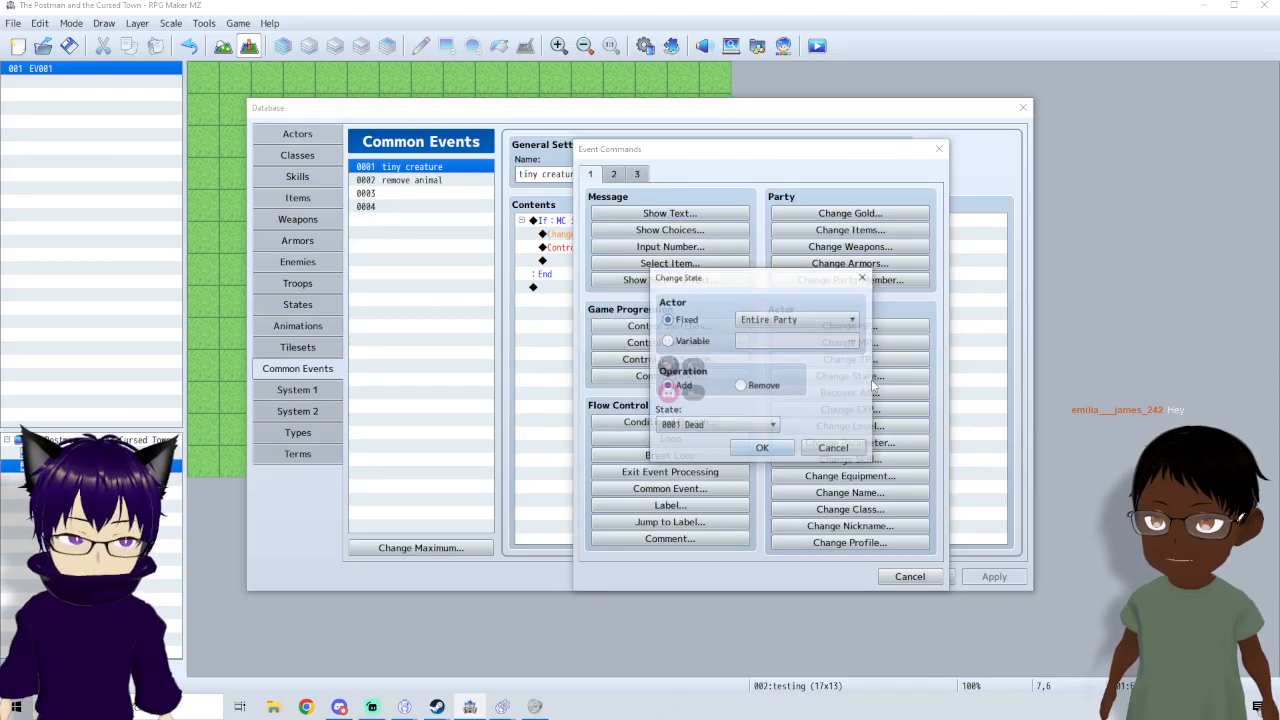
left_click(805, 320)
left_click(780, 351)
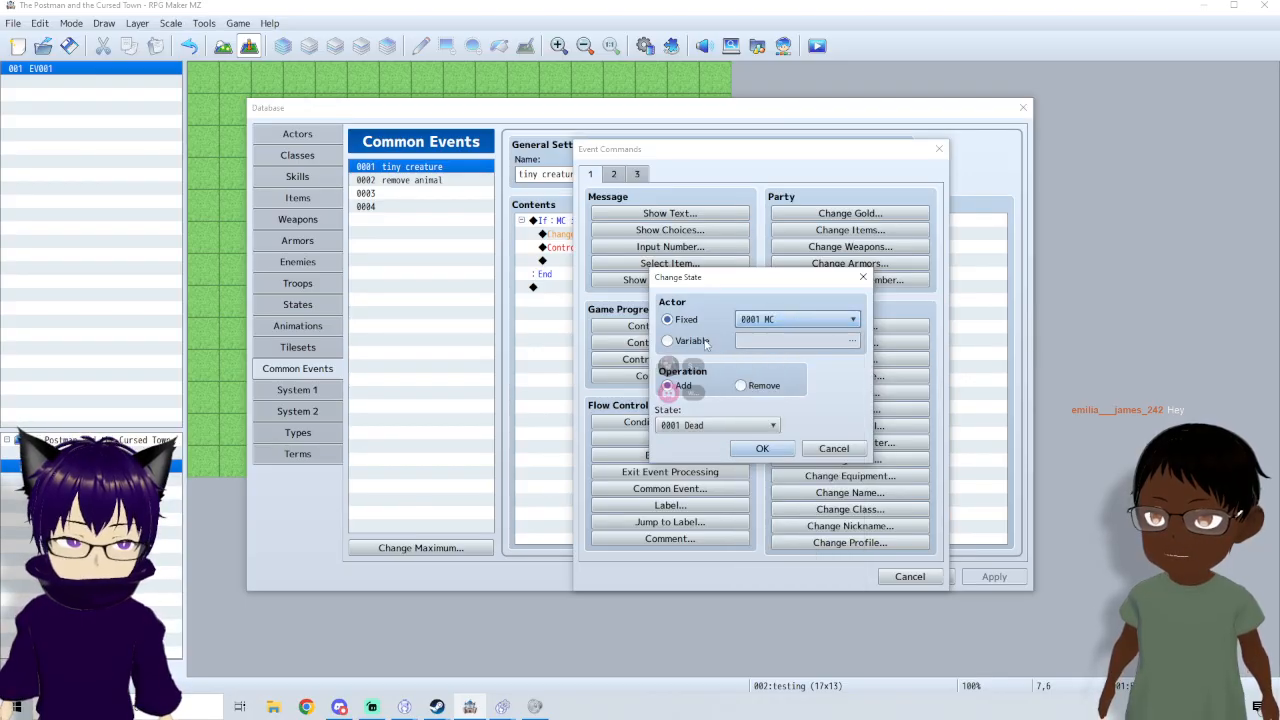
left_click(735, 424)
scroll(725, 640, "down", 1)
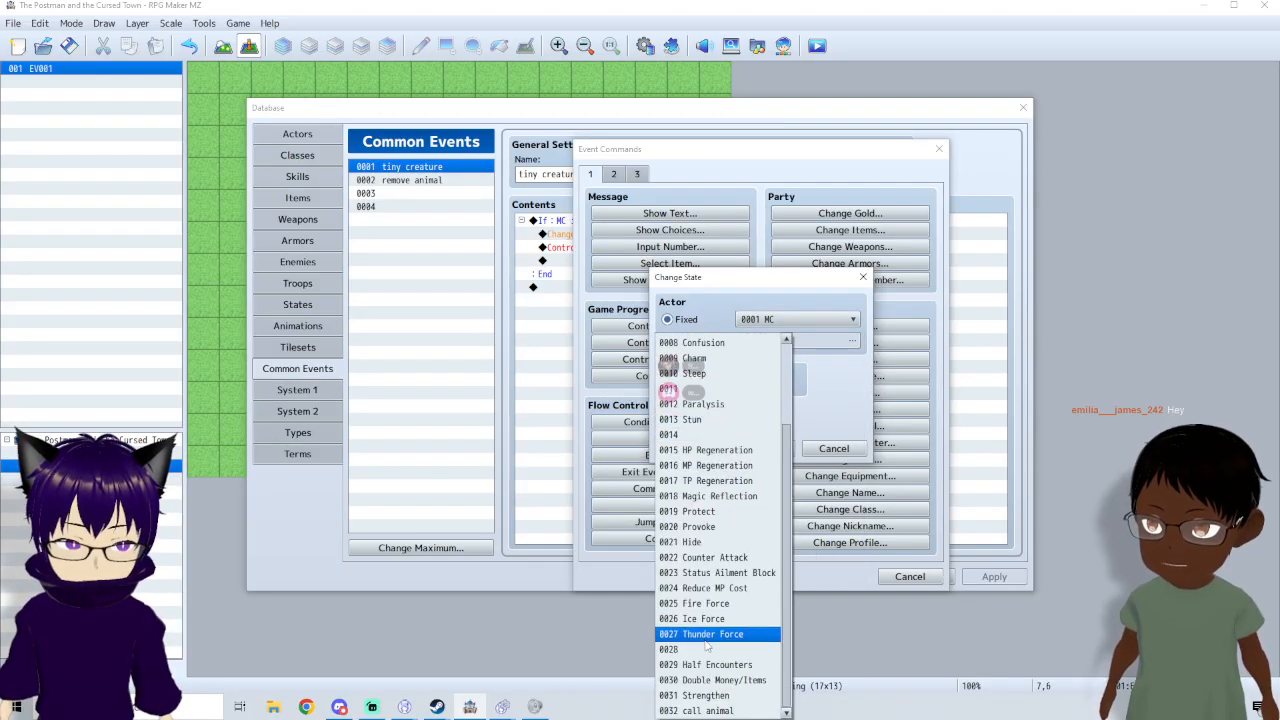
left_click(738, 708)
left_click(762, 449)
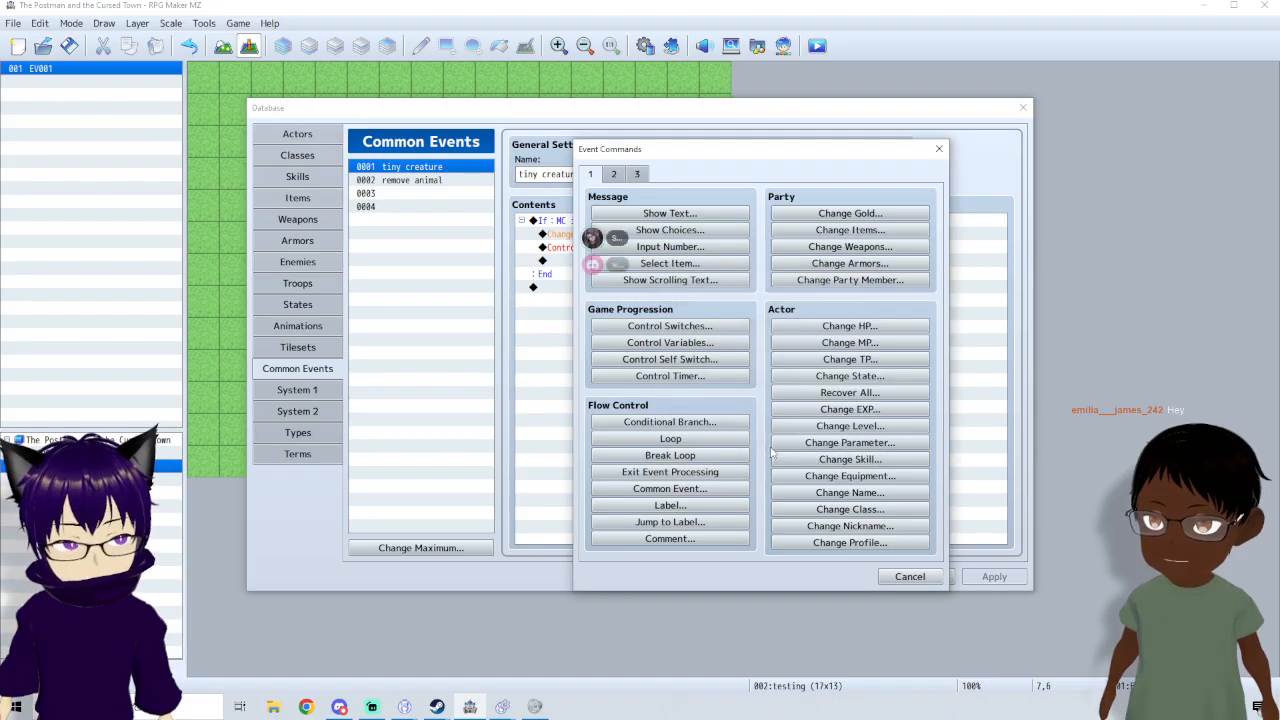
left_click(994, 577)
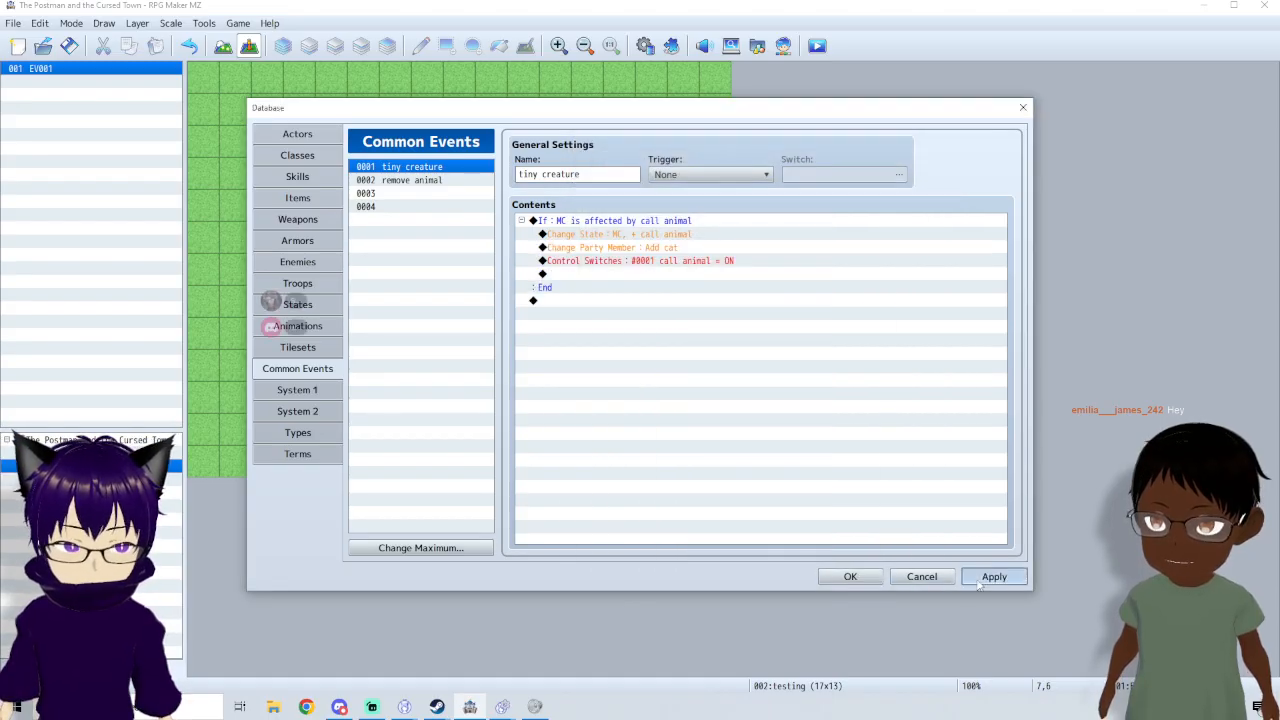
- Remove the Add State effect from the Call small animal skill and save the database
left_click(298, 177)
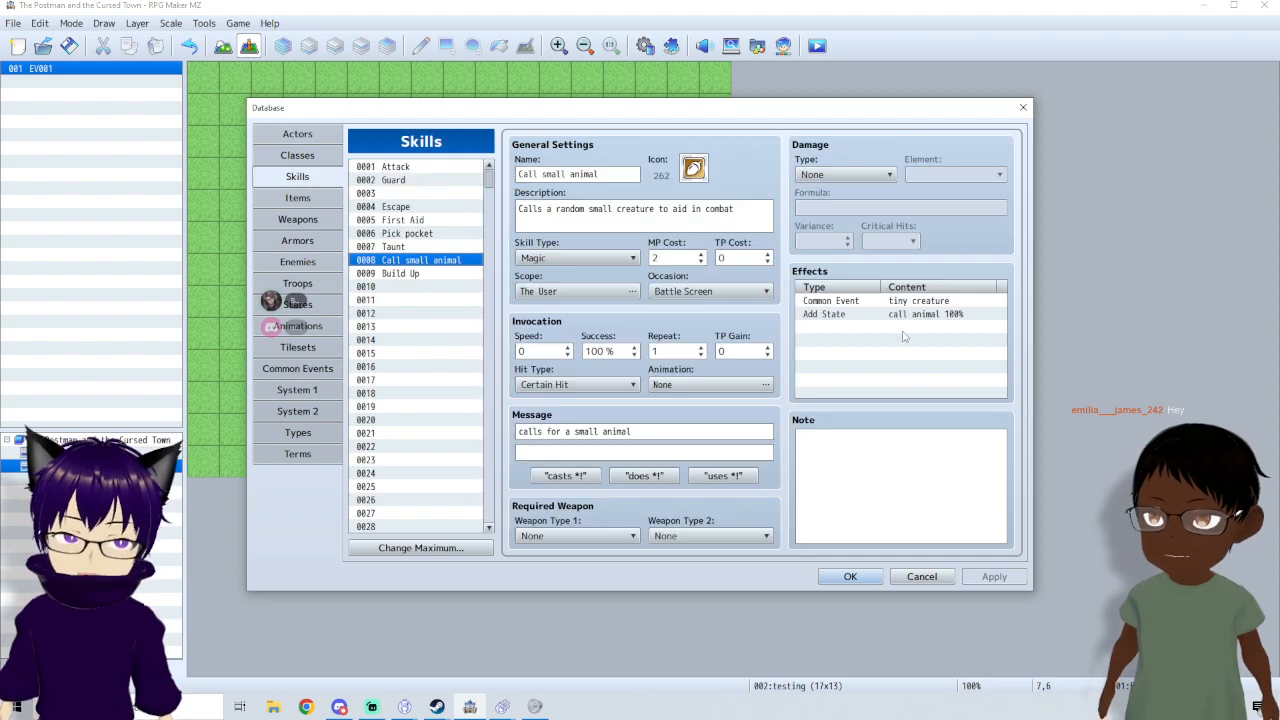
left_click(843, 316)
key("Delete")
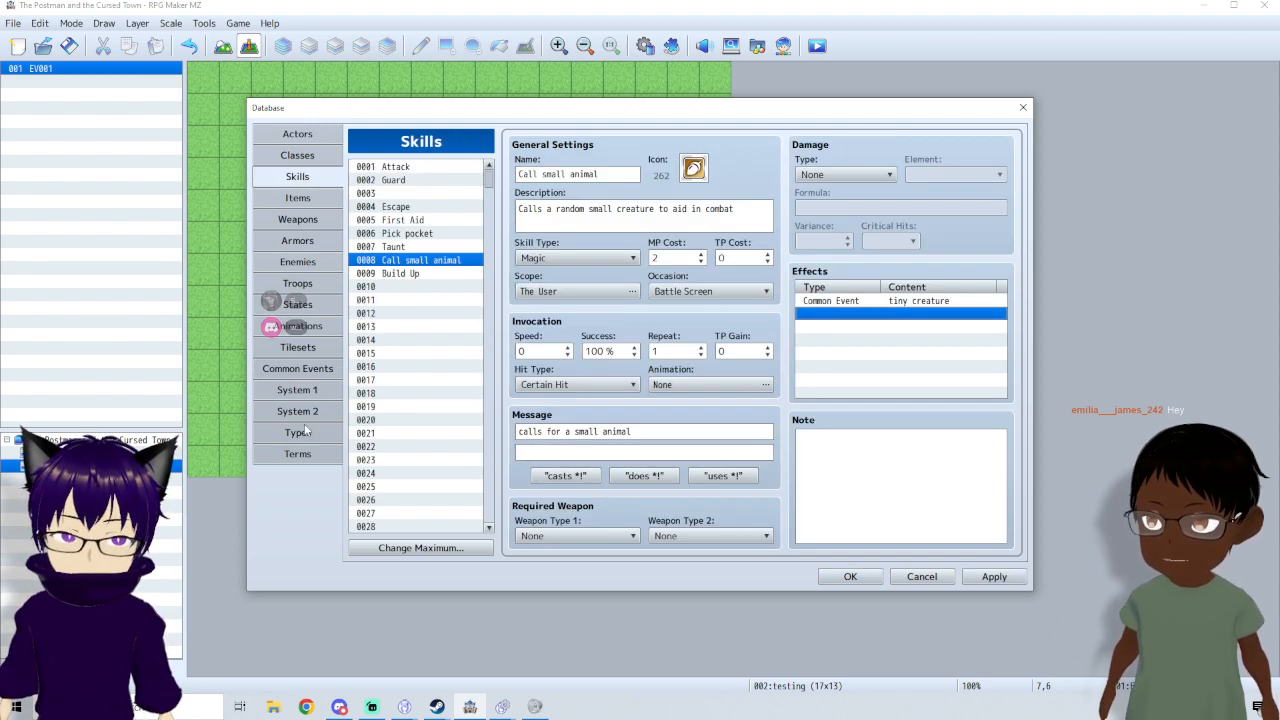
left_click(298, 370)
left_click(614, 248)
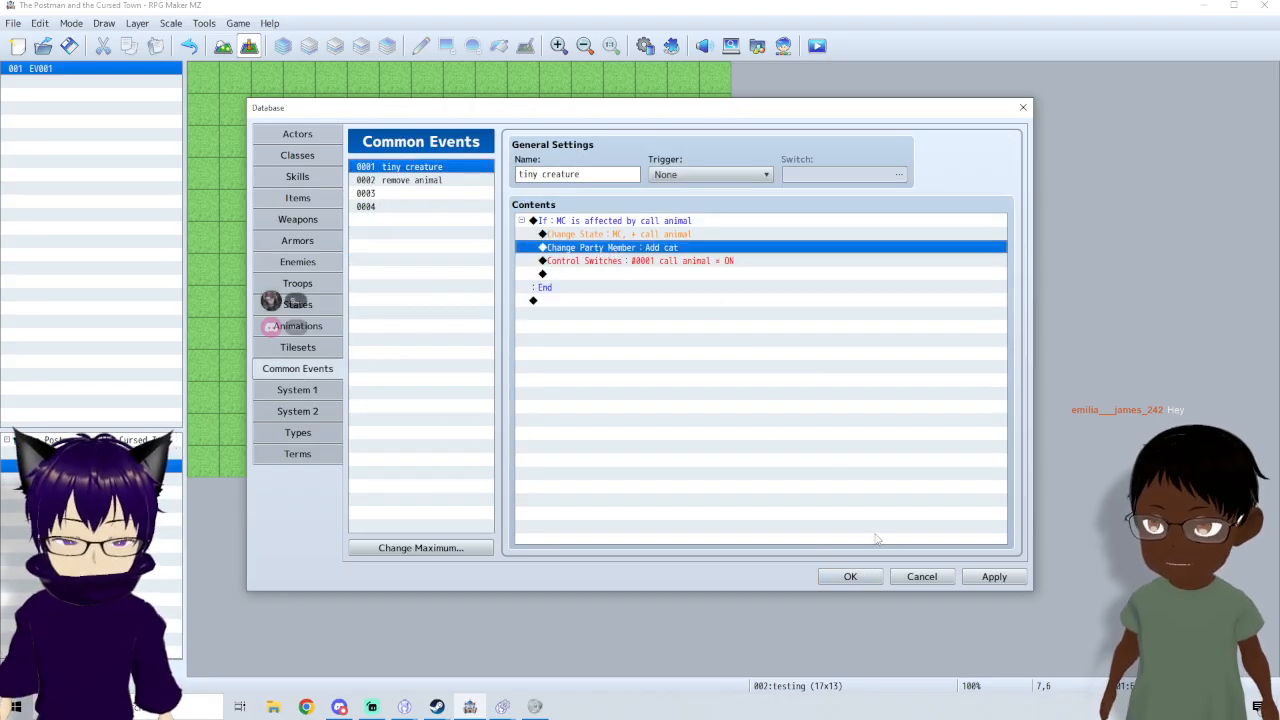
left_click(994, 576)
left_click(850, 576)
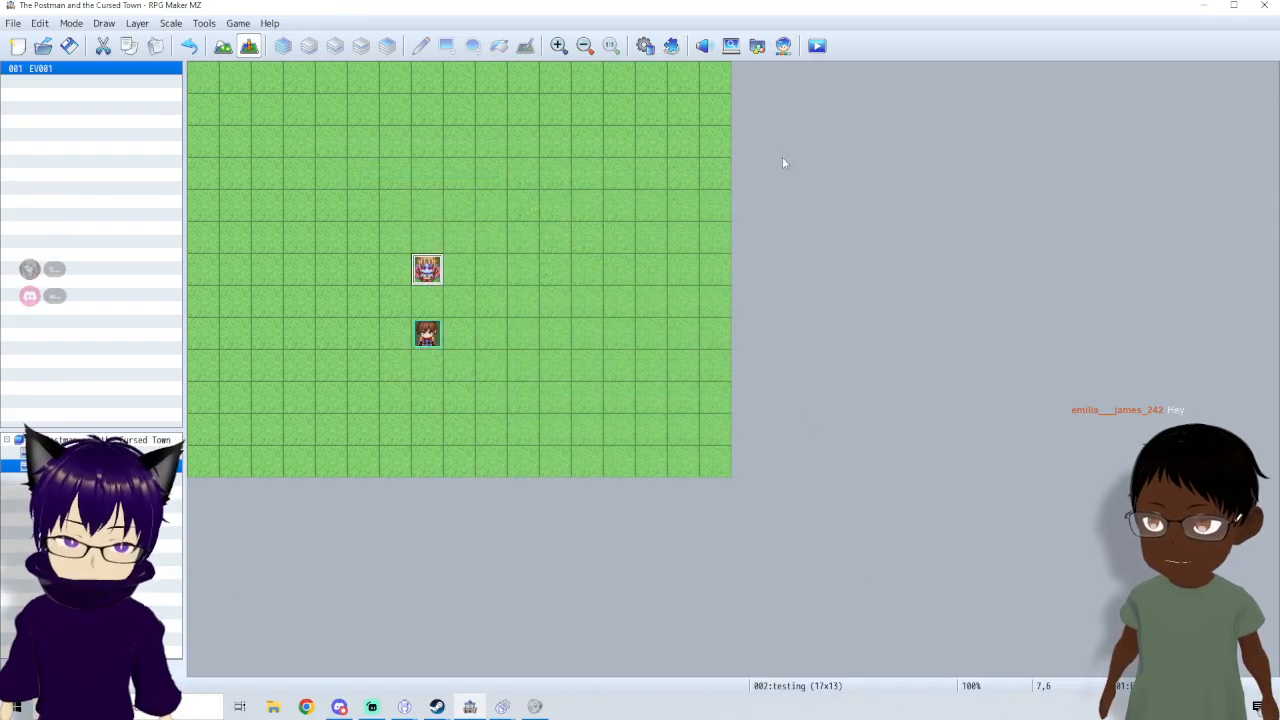
- Run another playtest from the autosave, casting Call small animal against the goblins to test the Change State command, and close it
left_click(818, 46)
left_click(613, 375)
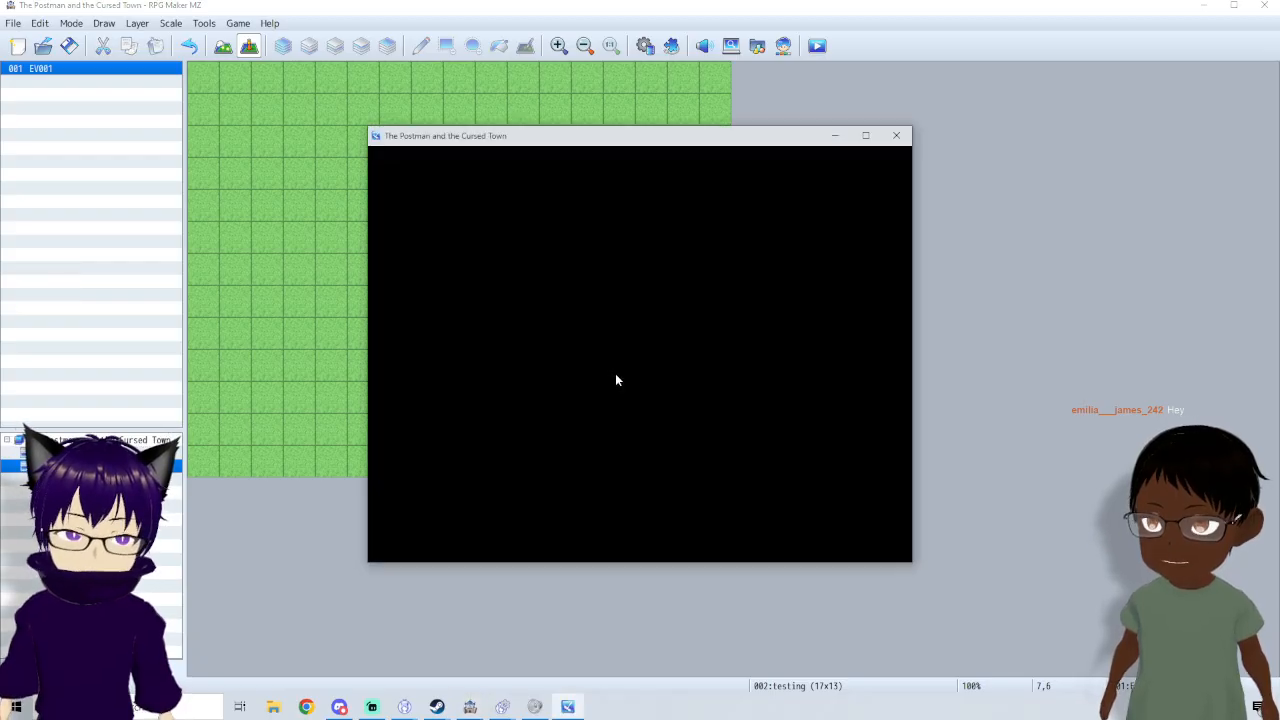
key("Return")
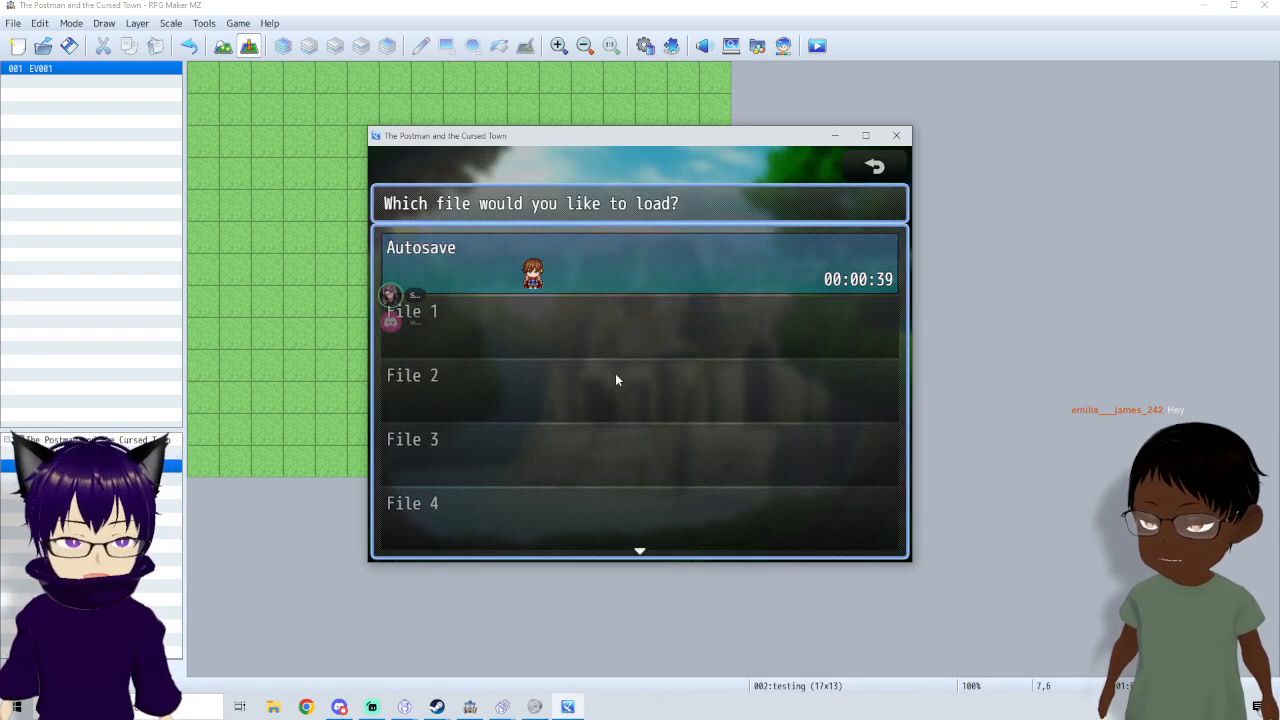
key("Return")
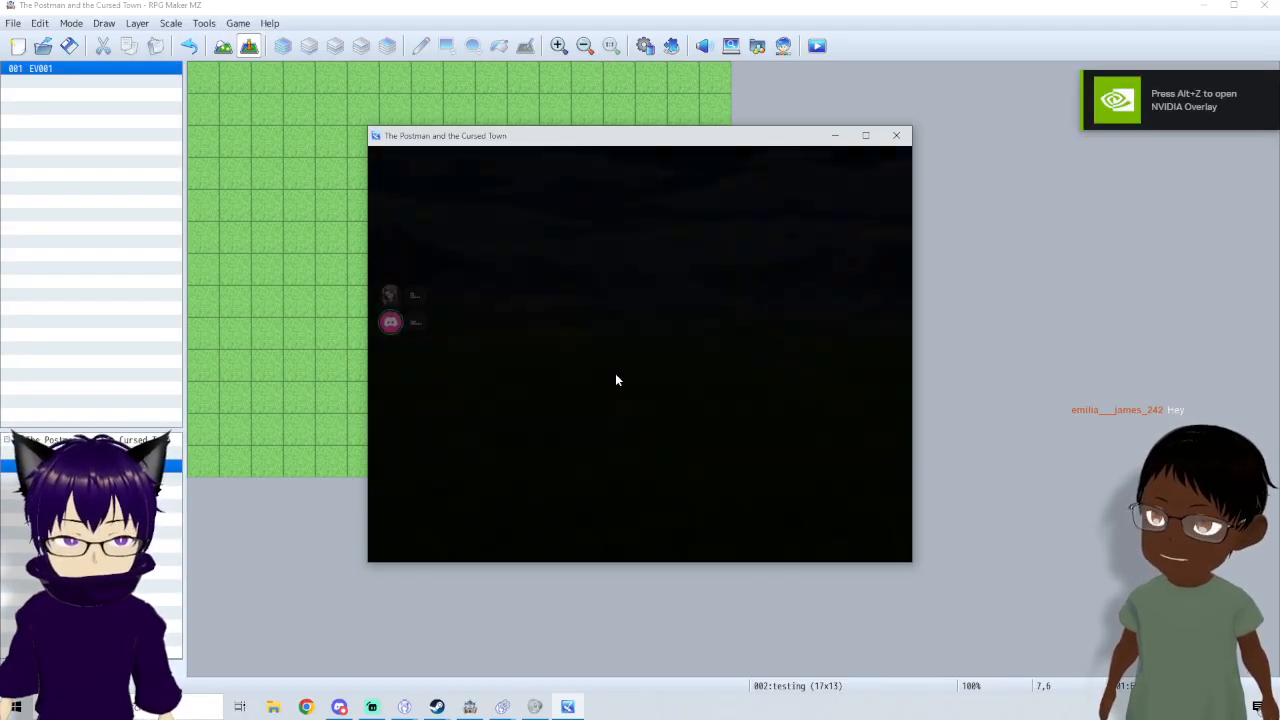
key("Return")
key("Return")
key("Down")
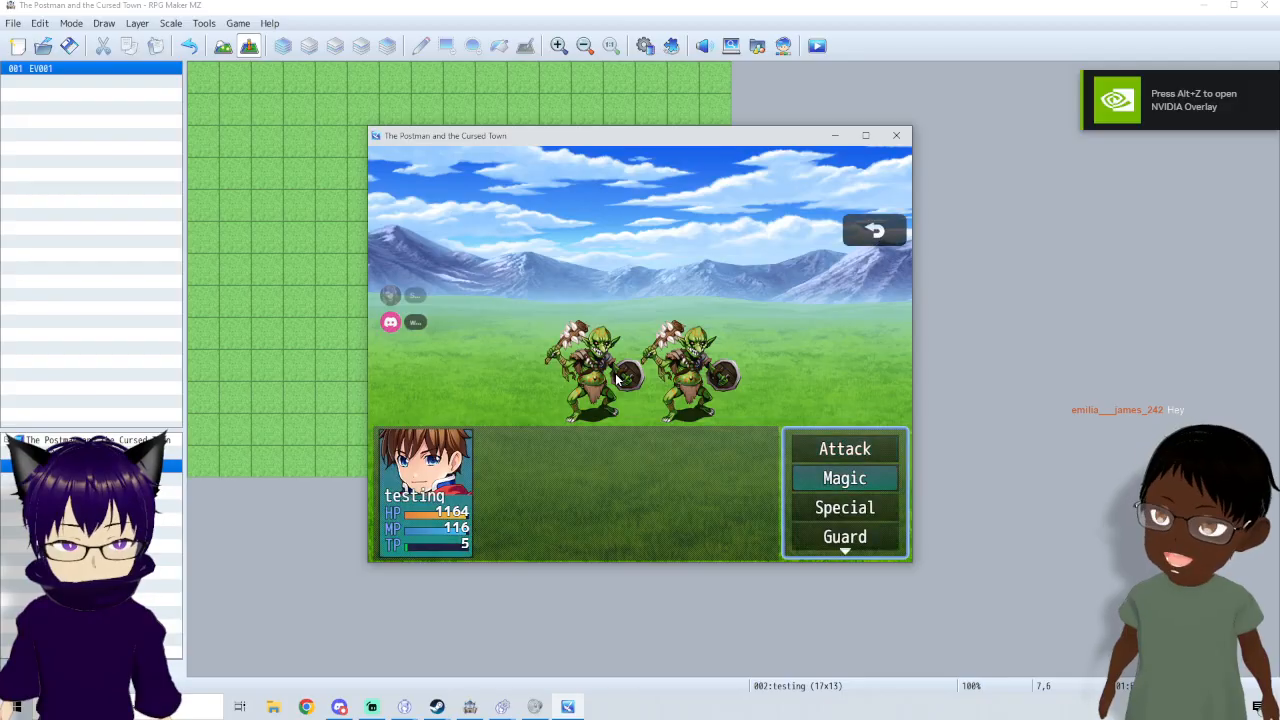
key("Return")
key("Return")
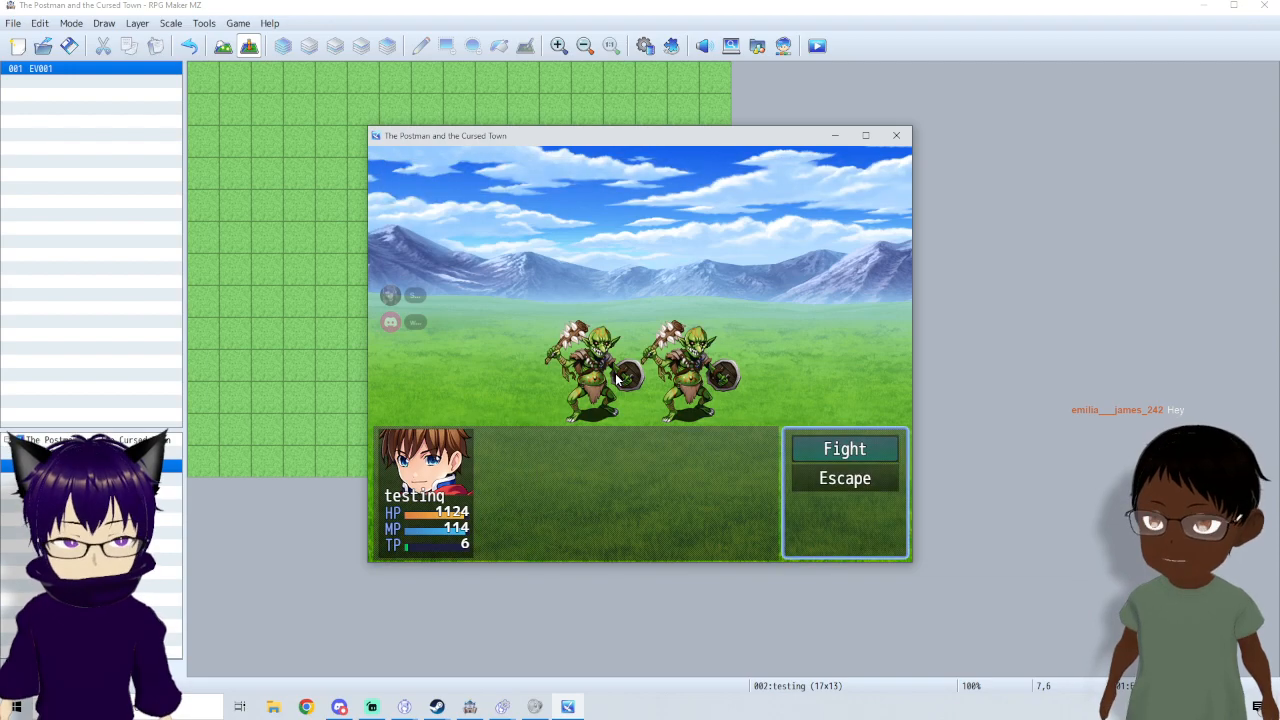
left_click(899, 143)
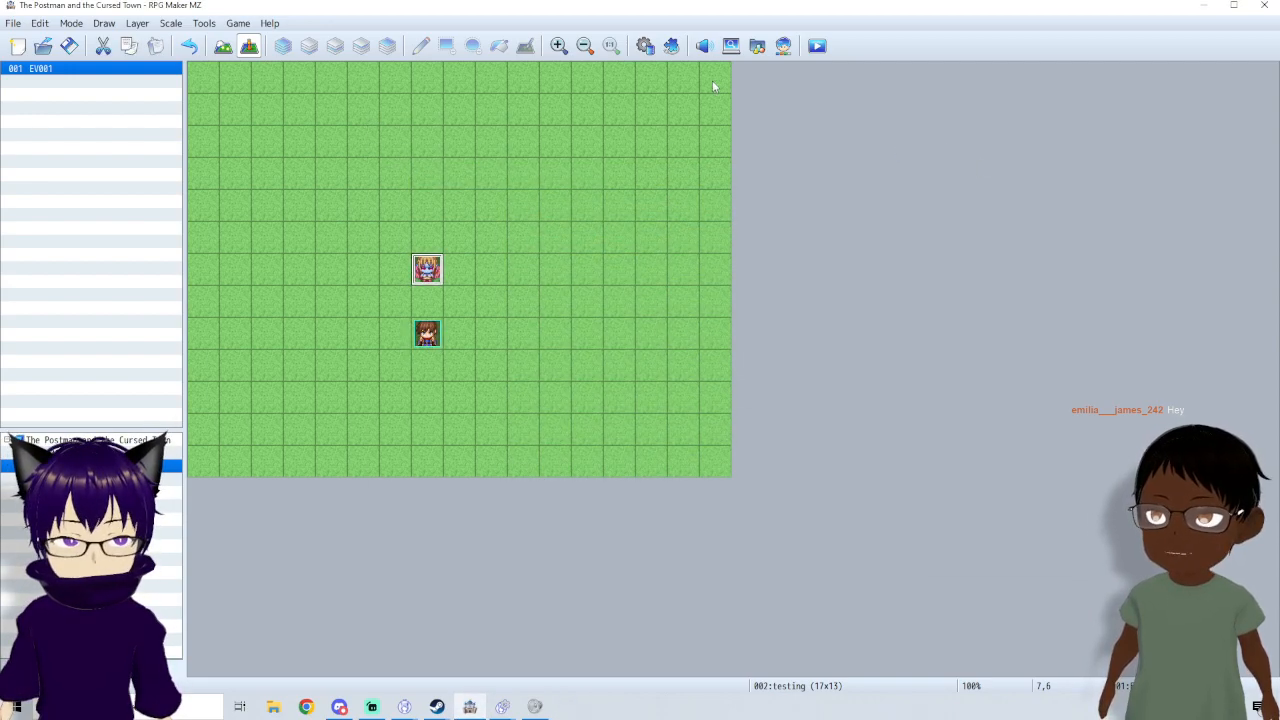
- Set the tiny creature common event's trigger to Autorun with switch 0002 and save the database
left_click(645, 45)
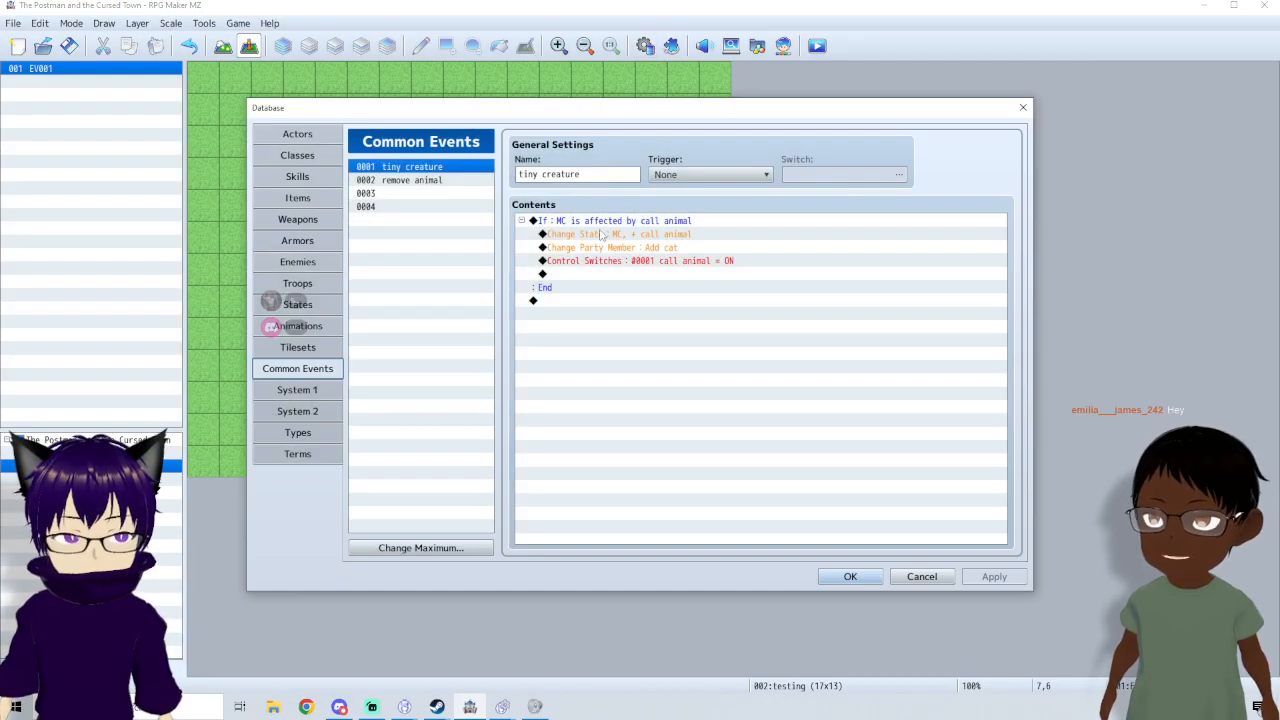
left_click(690, 174)
left_click(692, 202)
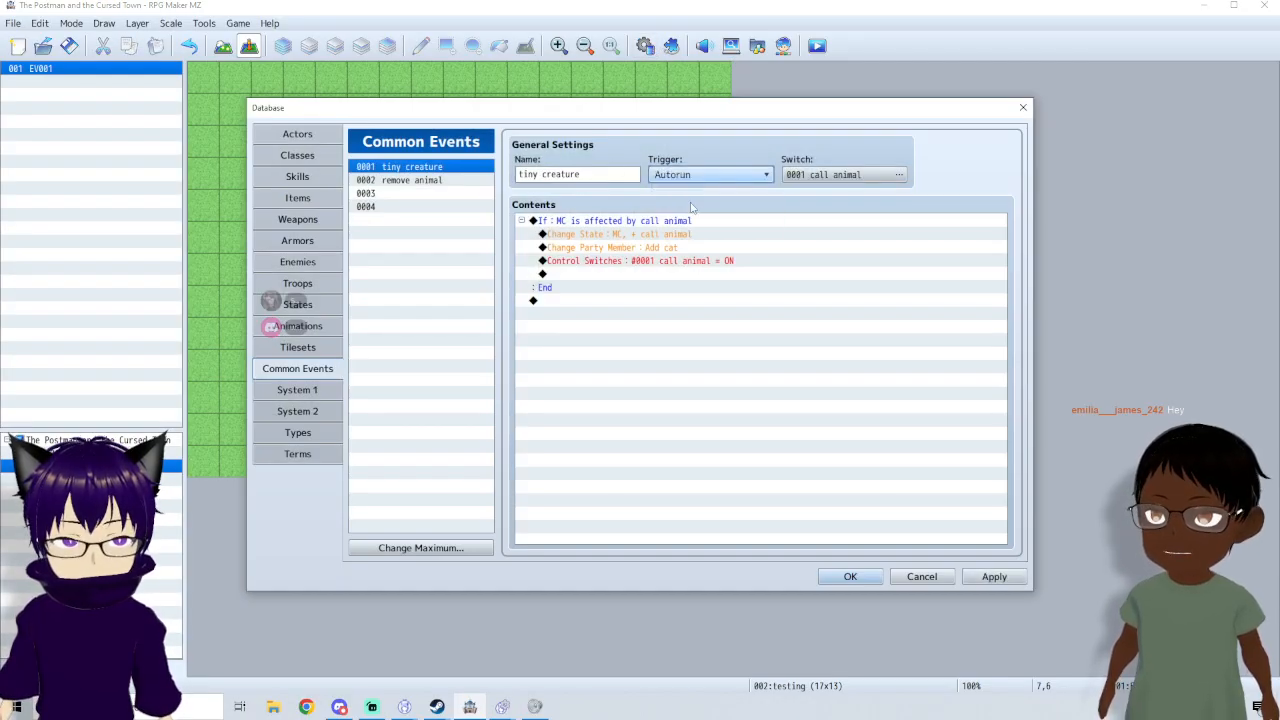
left_click(808, 175)
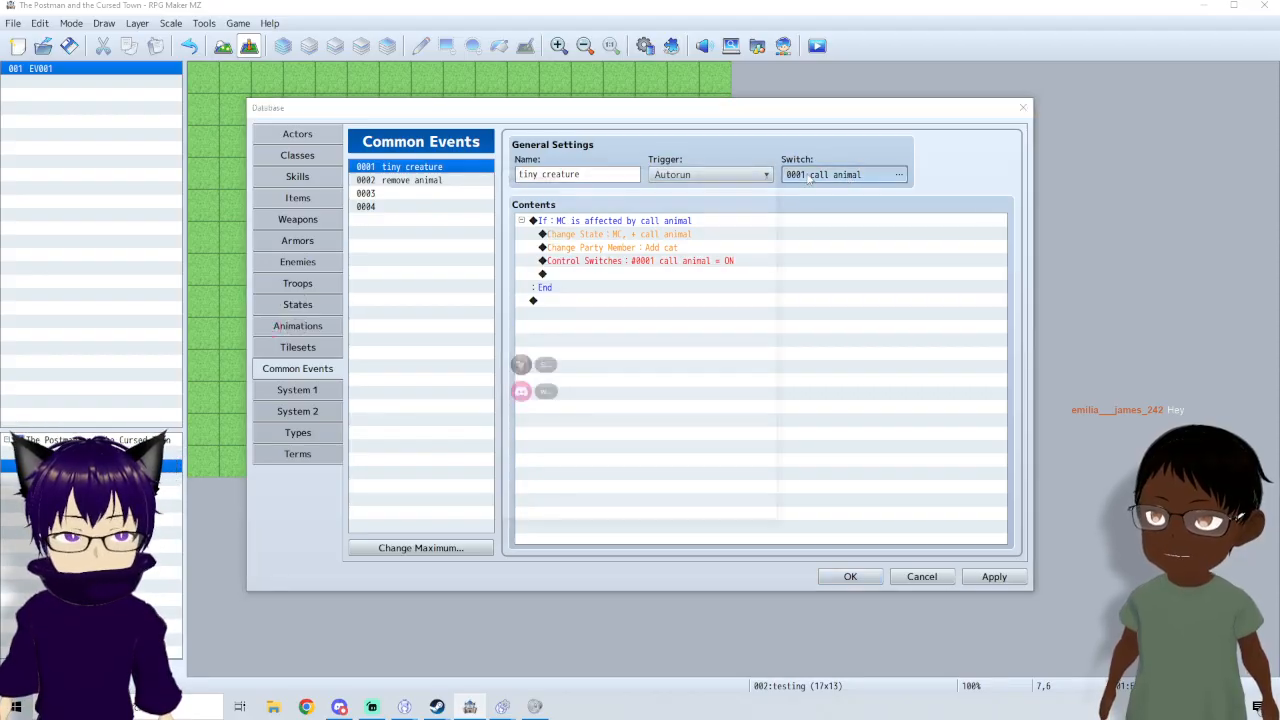
left_click(773, 174)
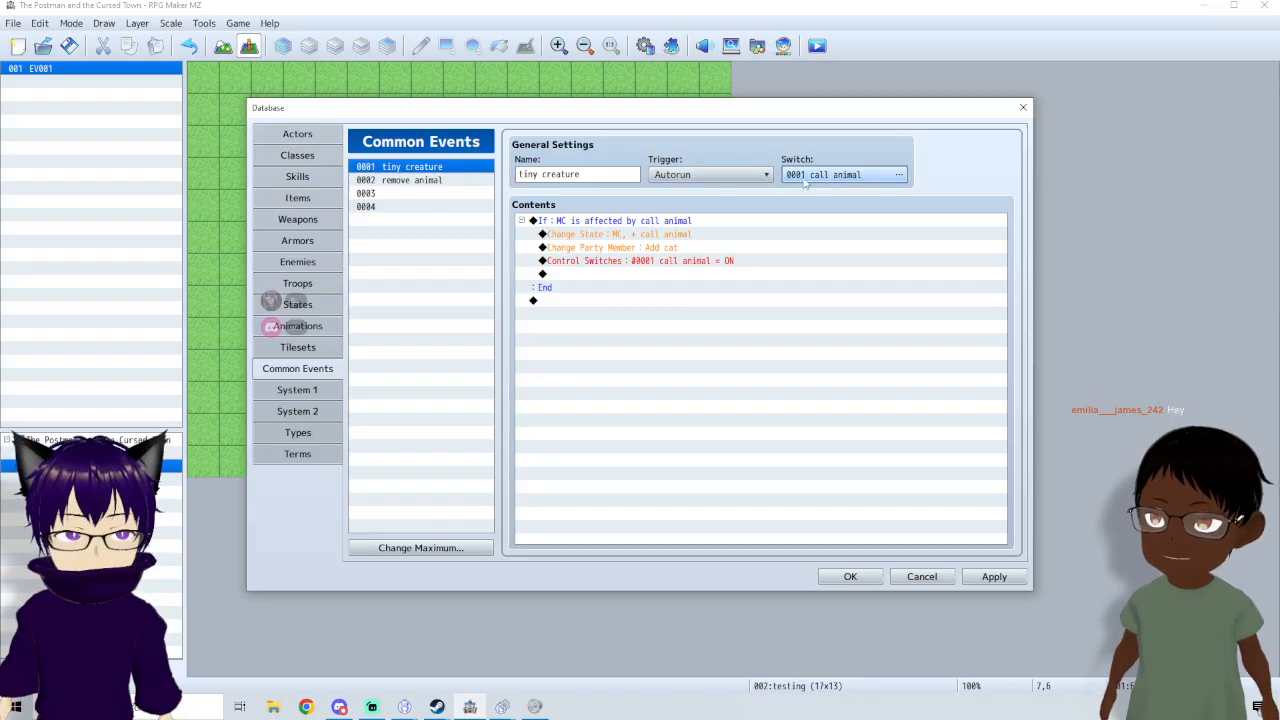
left_click(816, 177)
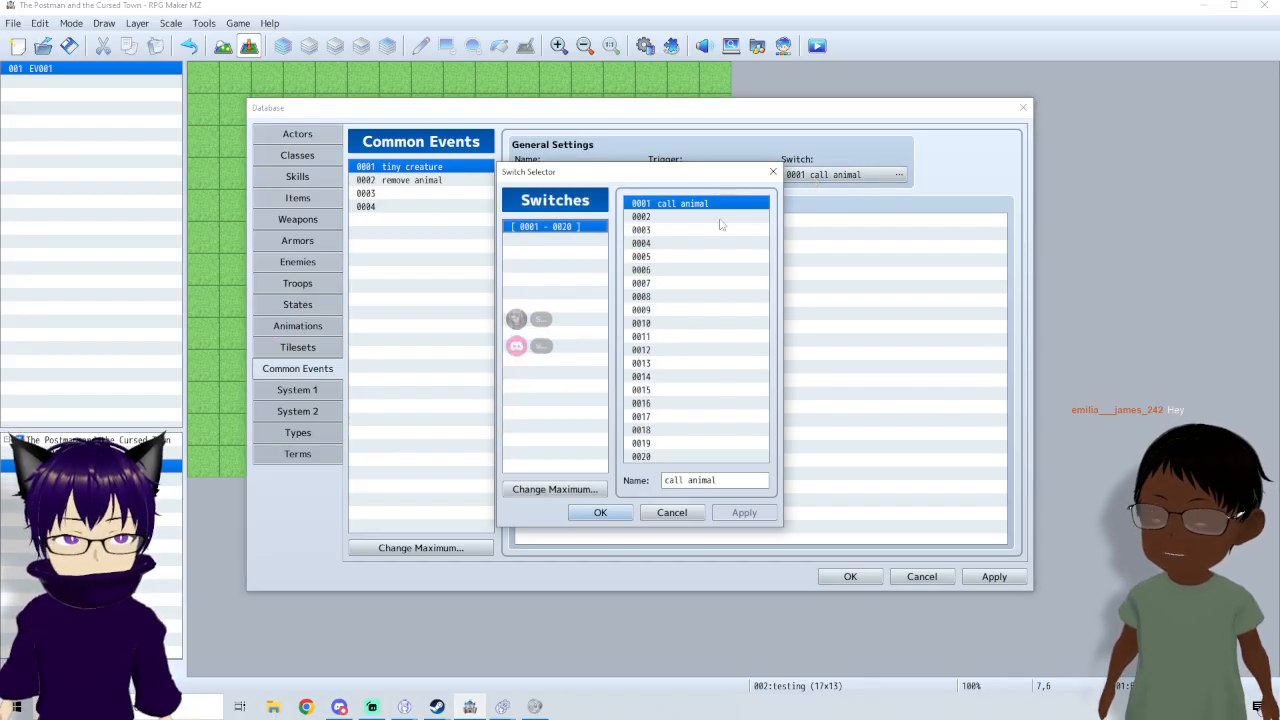
left_click(680, 457)
left_click(666, 217)
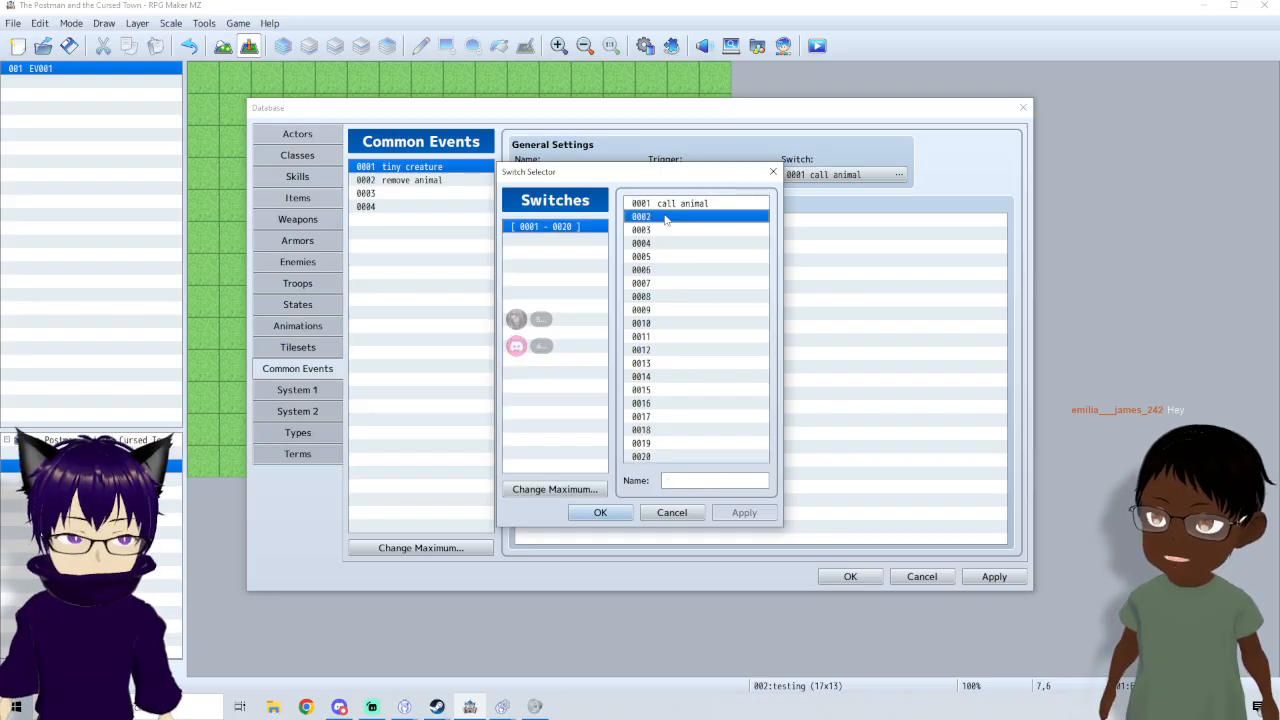
left_click(600, 512)
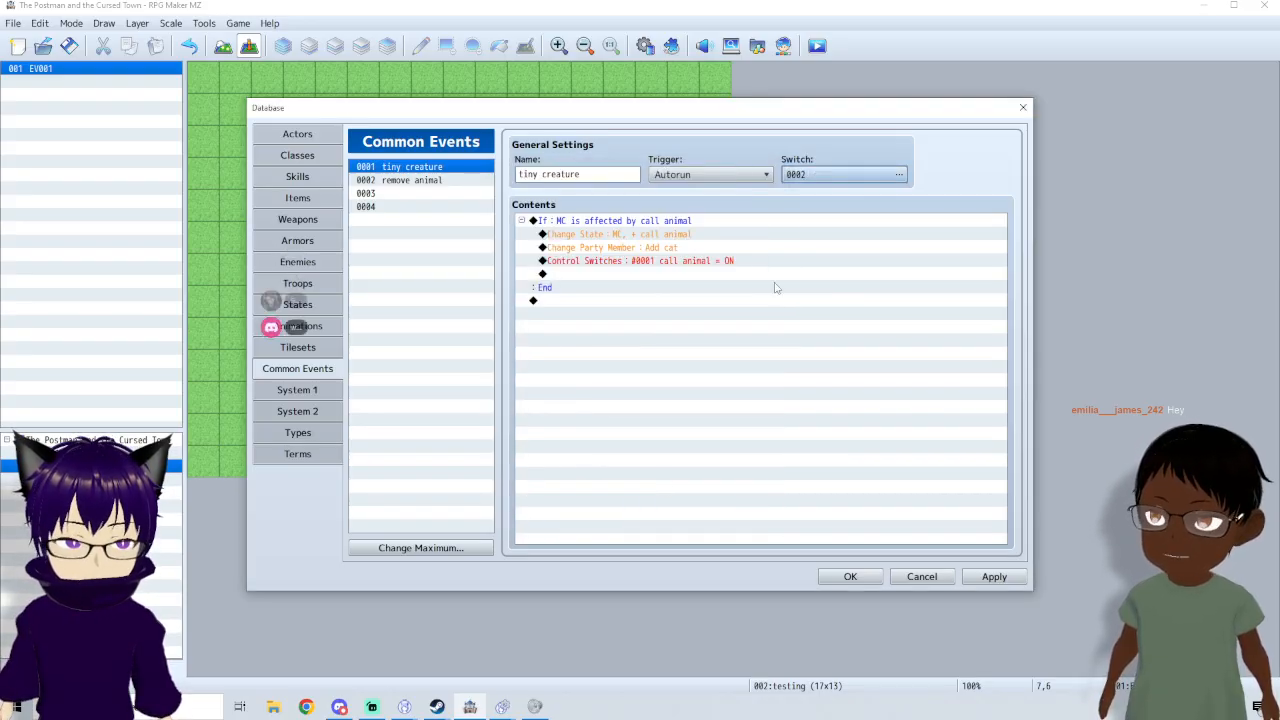
left_click(850, 576)
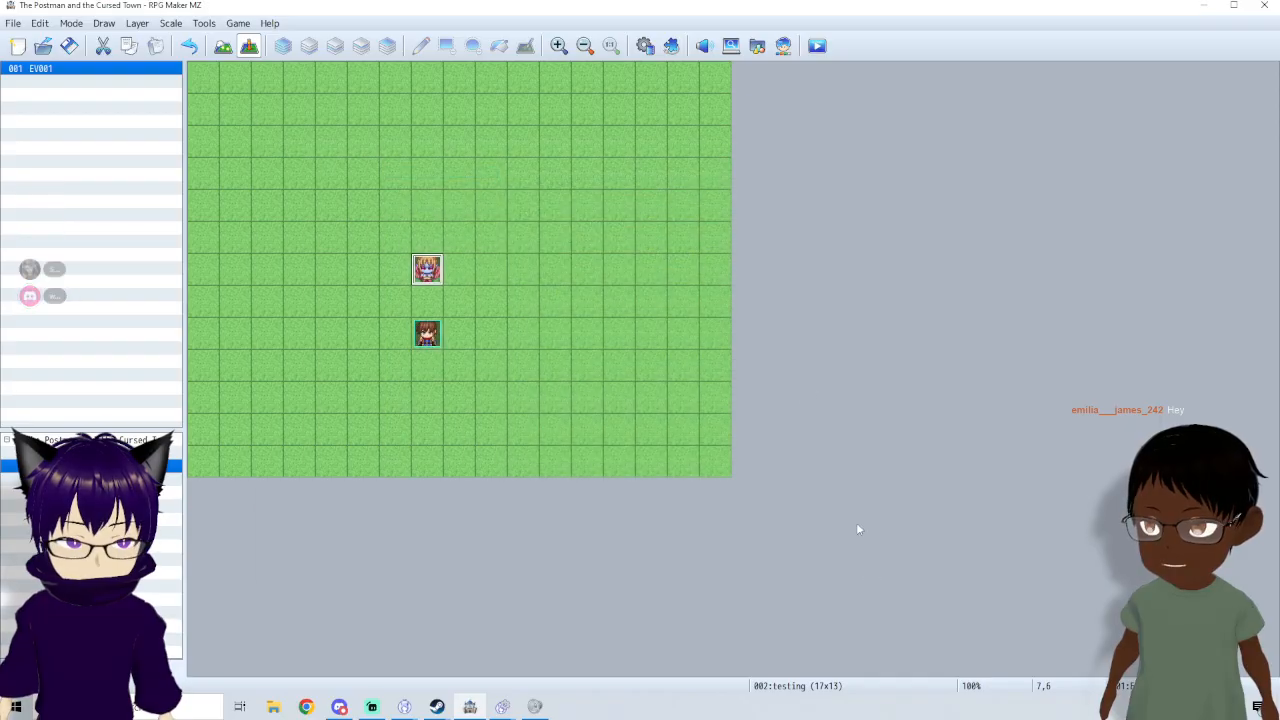
- Save the game changes, playtest from the autosave, cast Call small animal in the goblin battle, and close the playtest
left_click(817, 45)
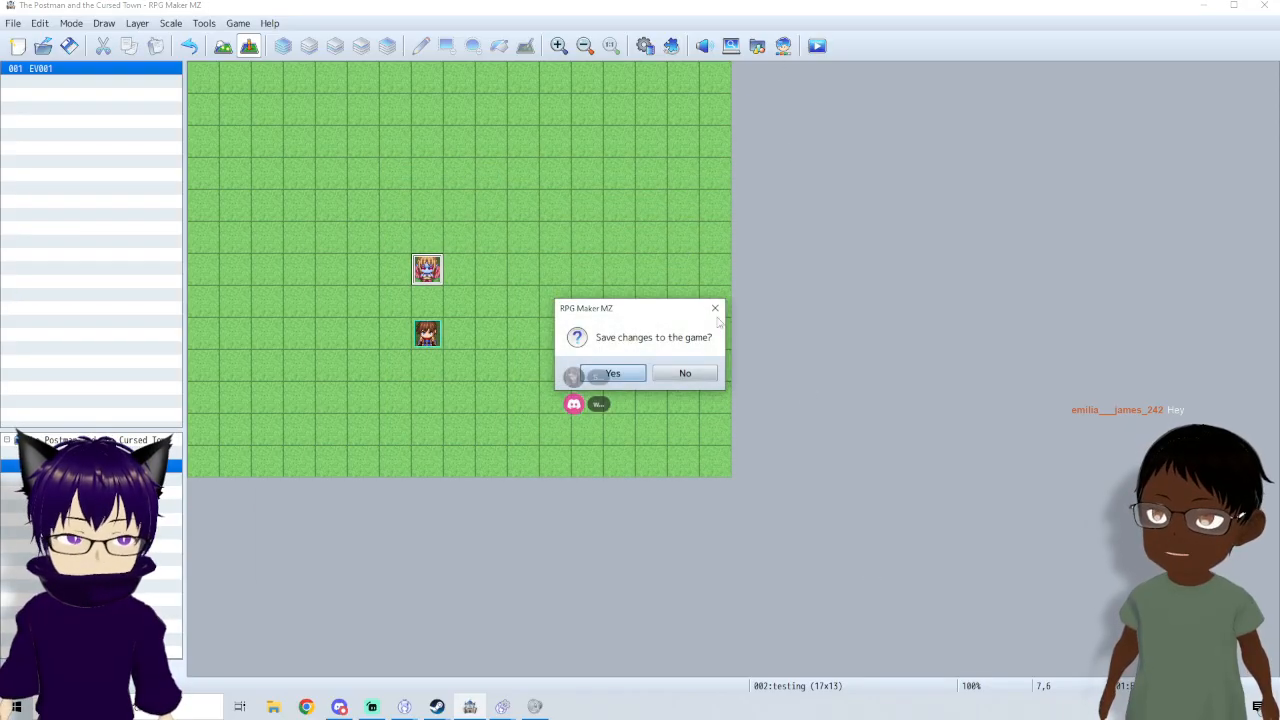
left_click(604, 376)
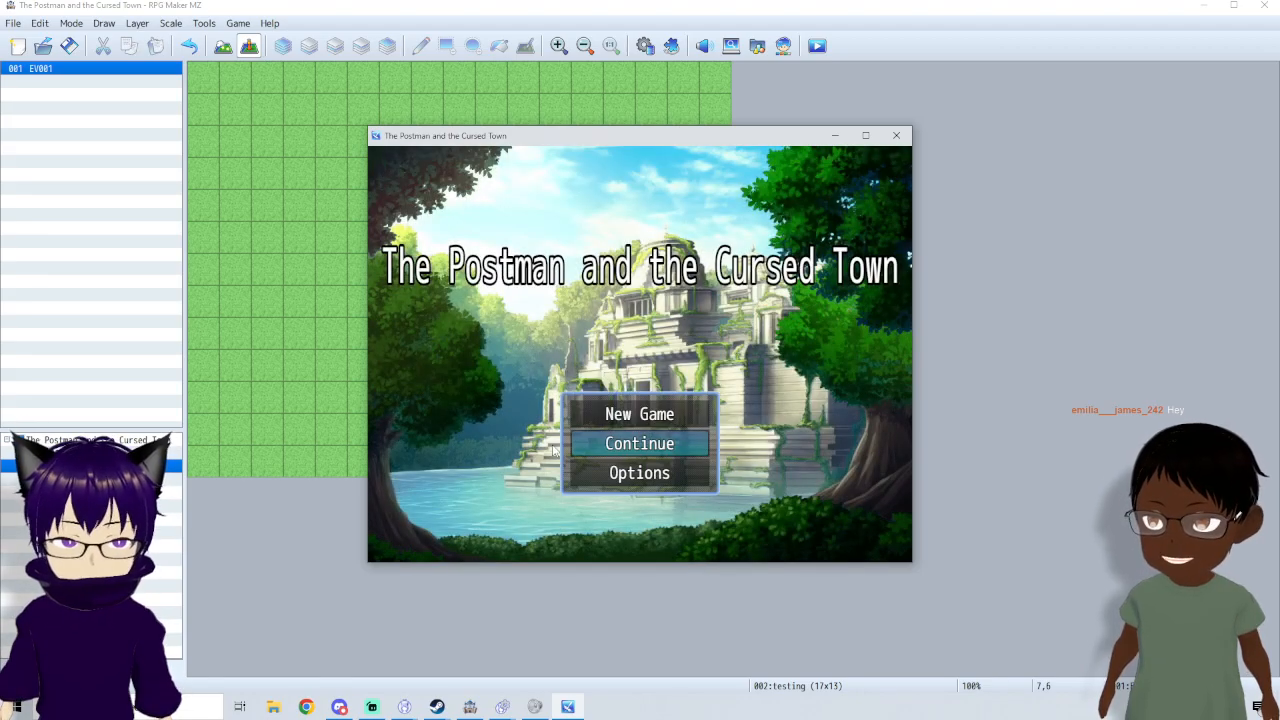
key("Return")
key("Return")
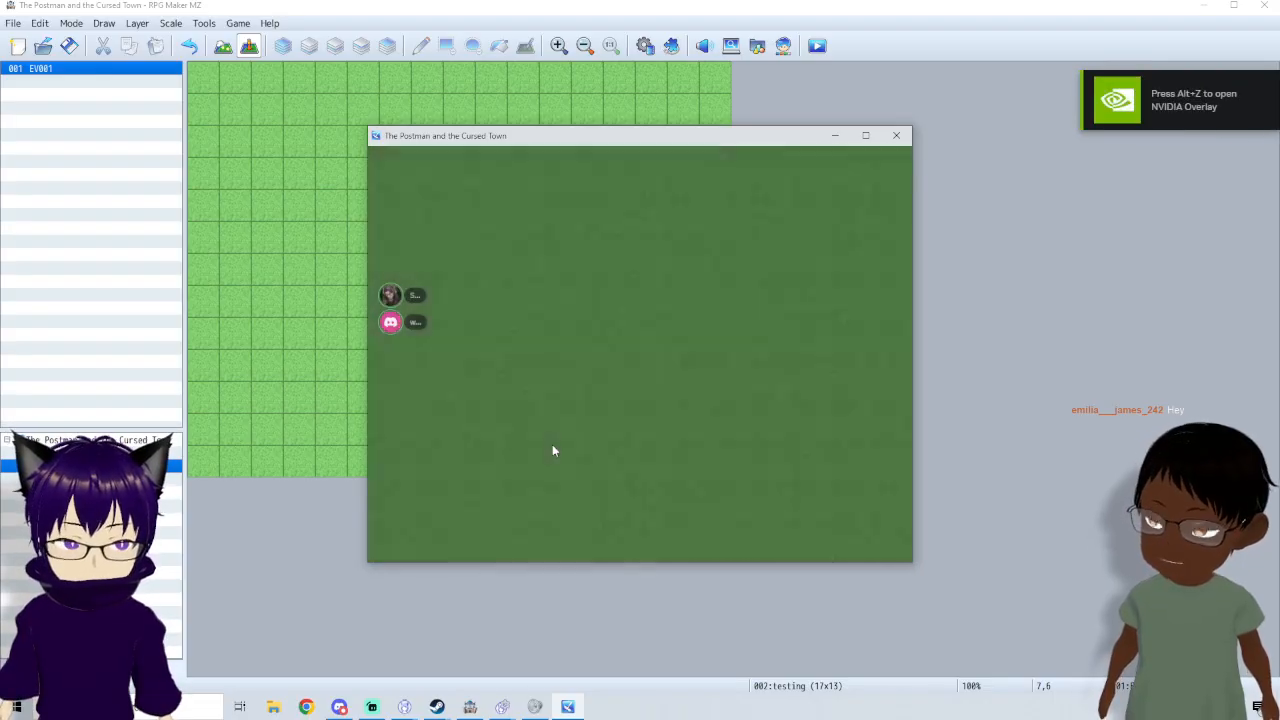
key("Return")
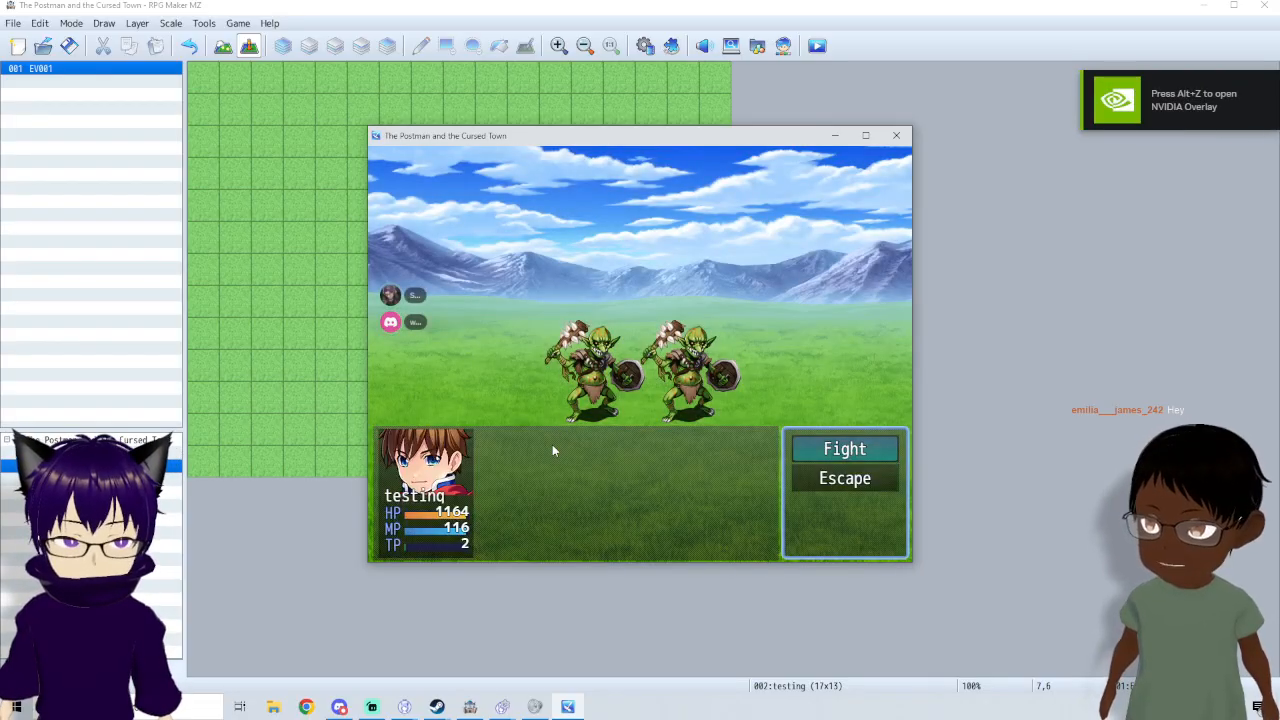
key("Return")
key("Down")
key("Return")
key("Return")
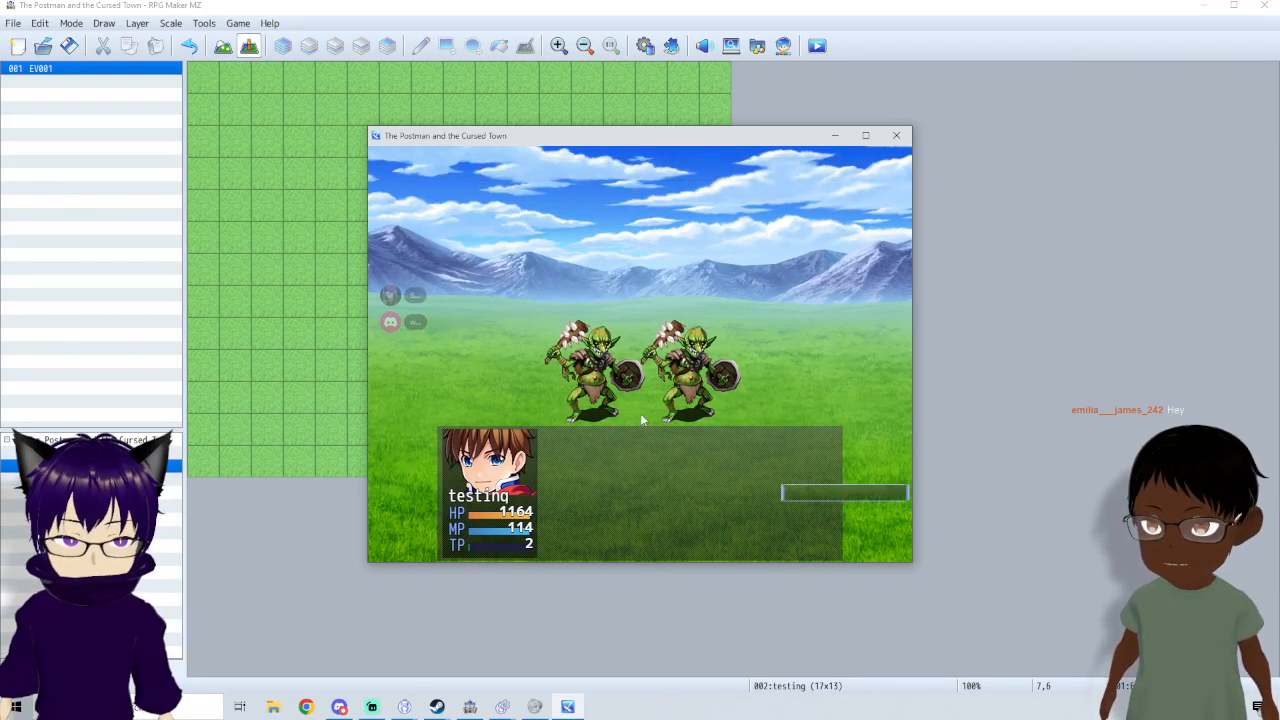
left_click(899, 132)
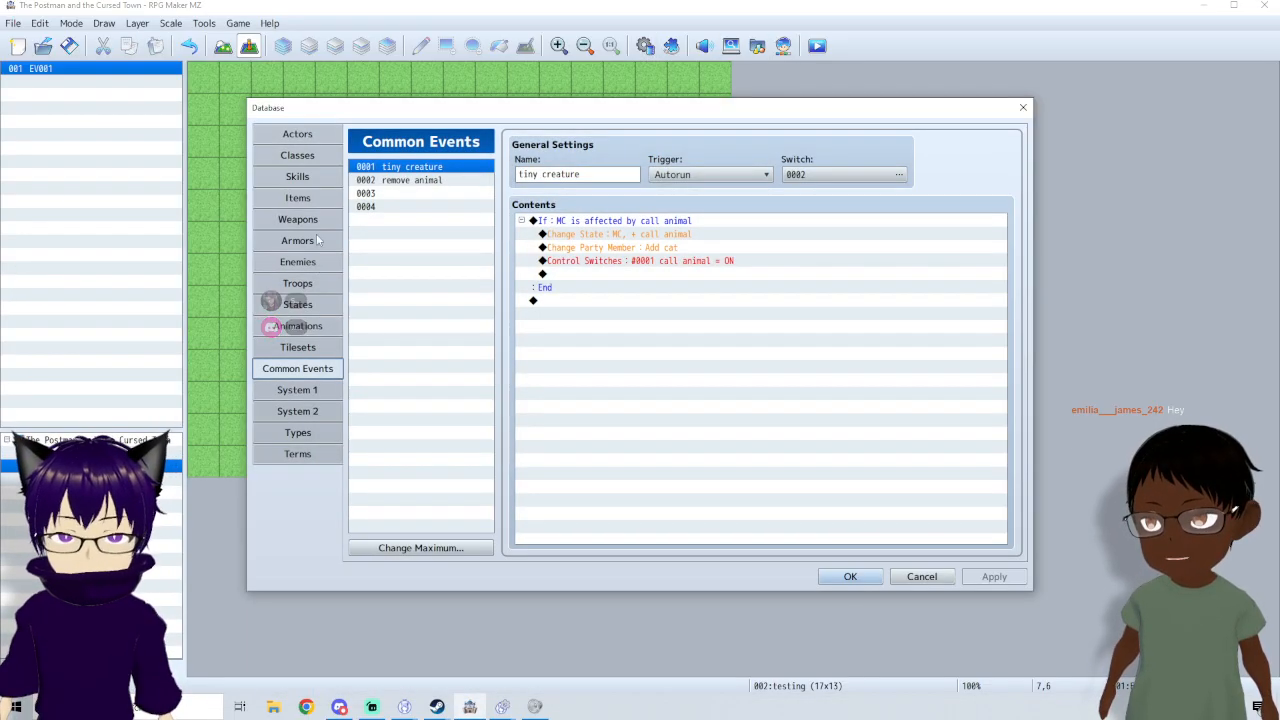
- In the Call small animal skill, try a success rate of 200% and restore it to 100%
left_click(316, 180)
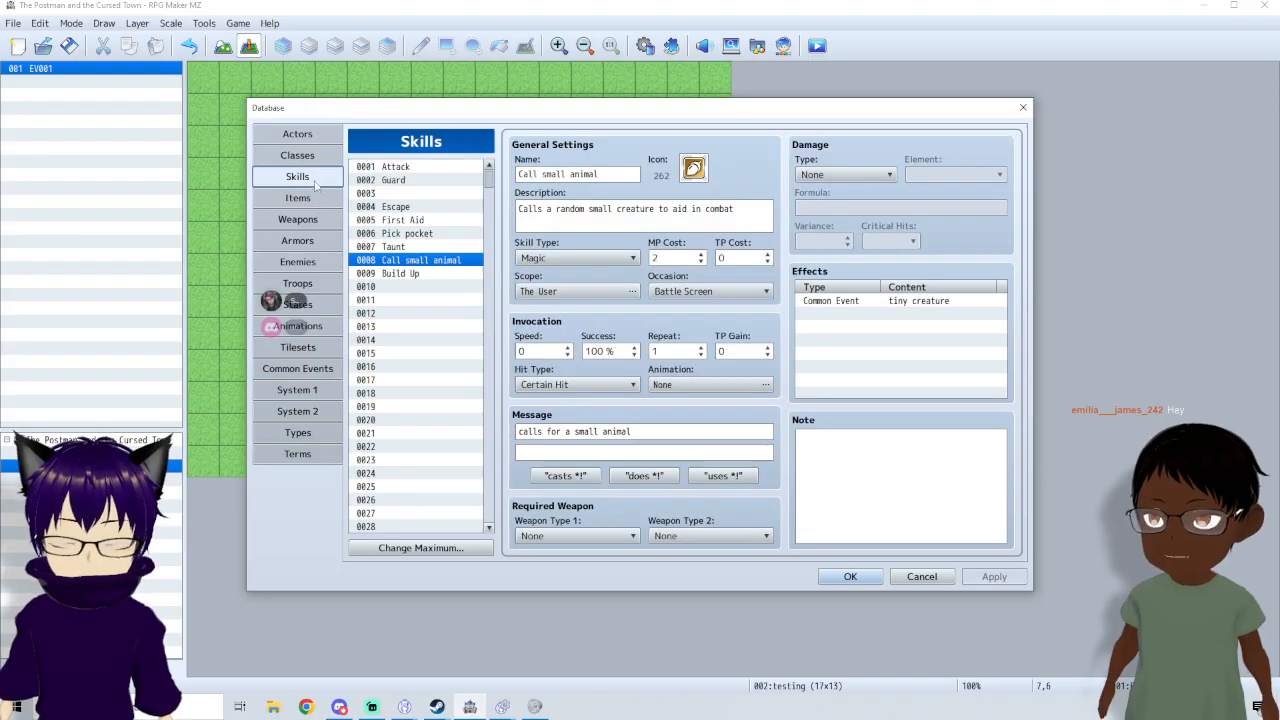
left_click(884, 302)
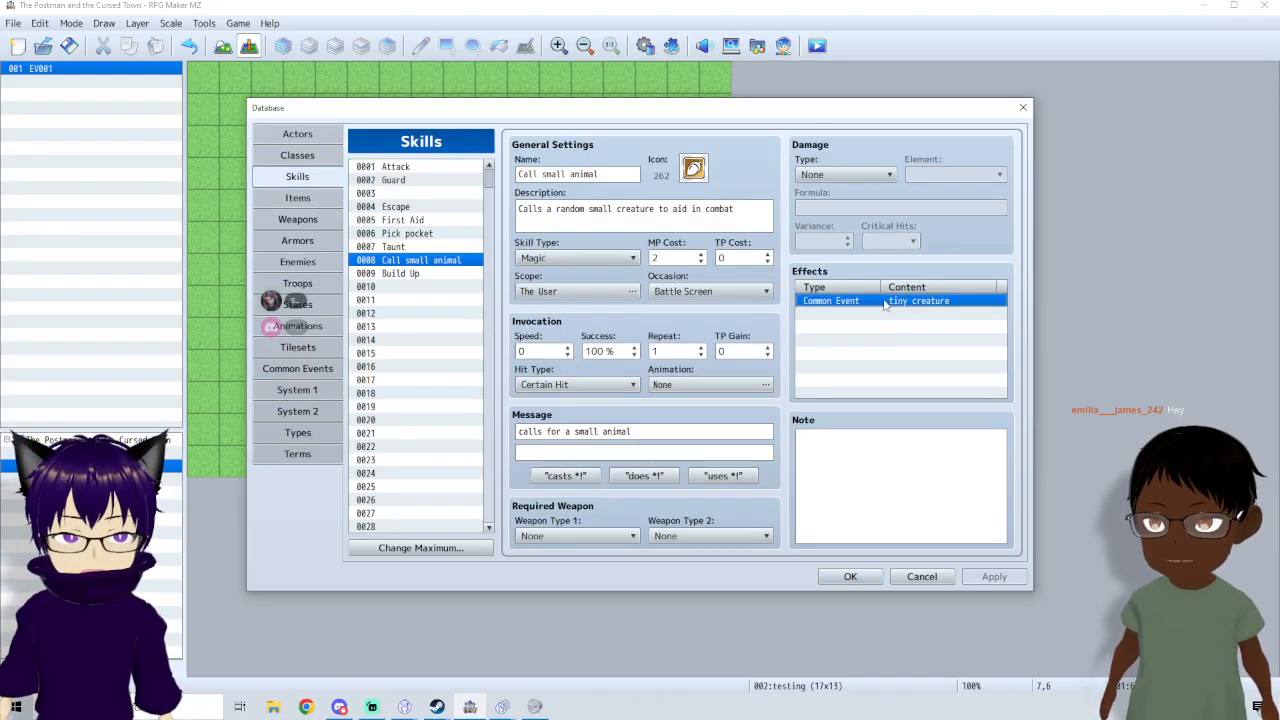
right_click(862, 301)
key("Escape")
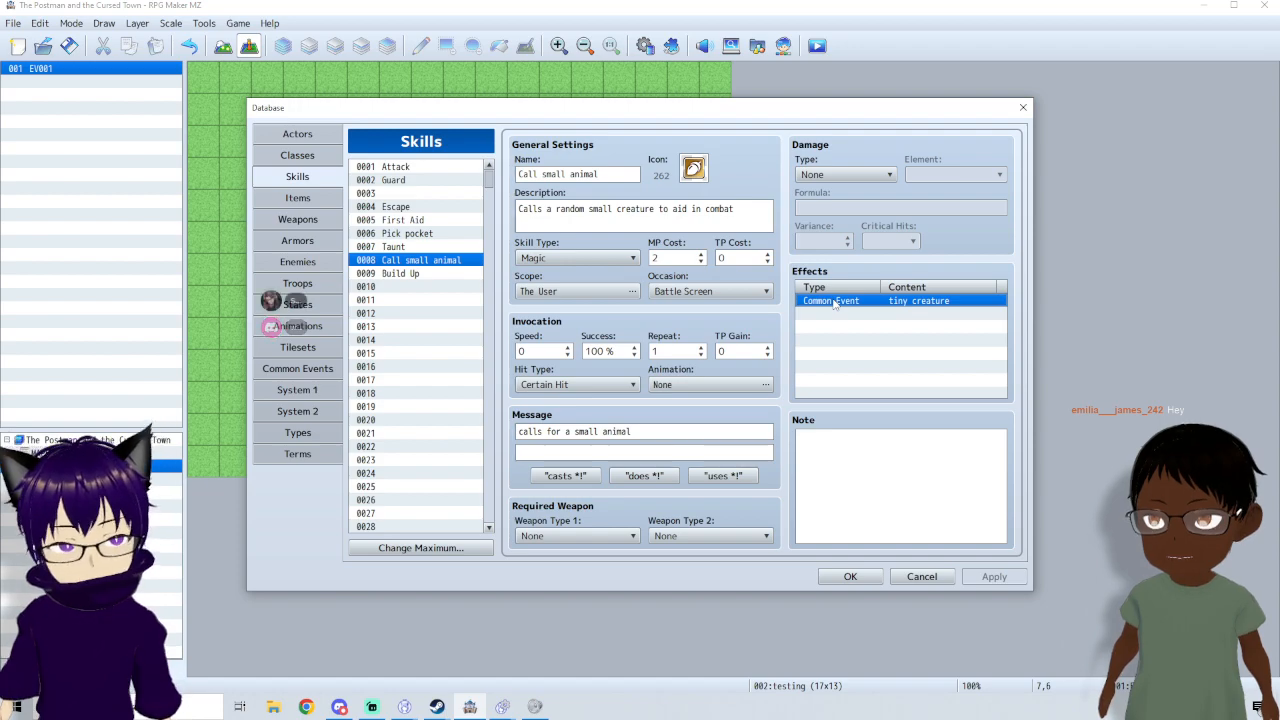
double_click(594, 351)
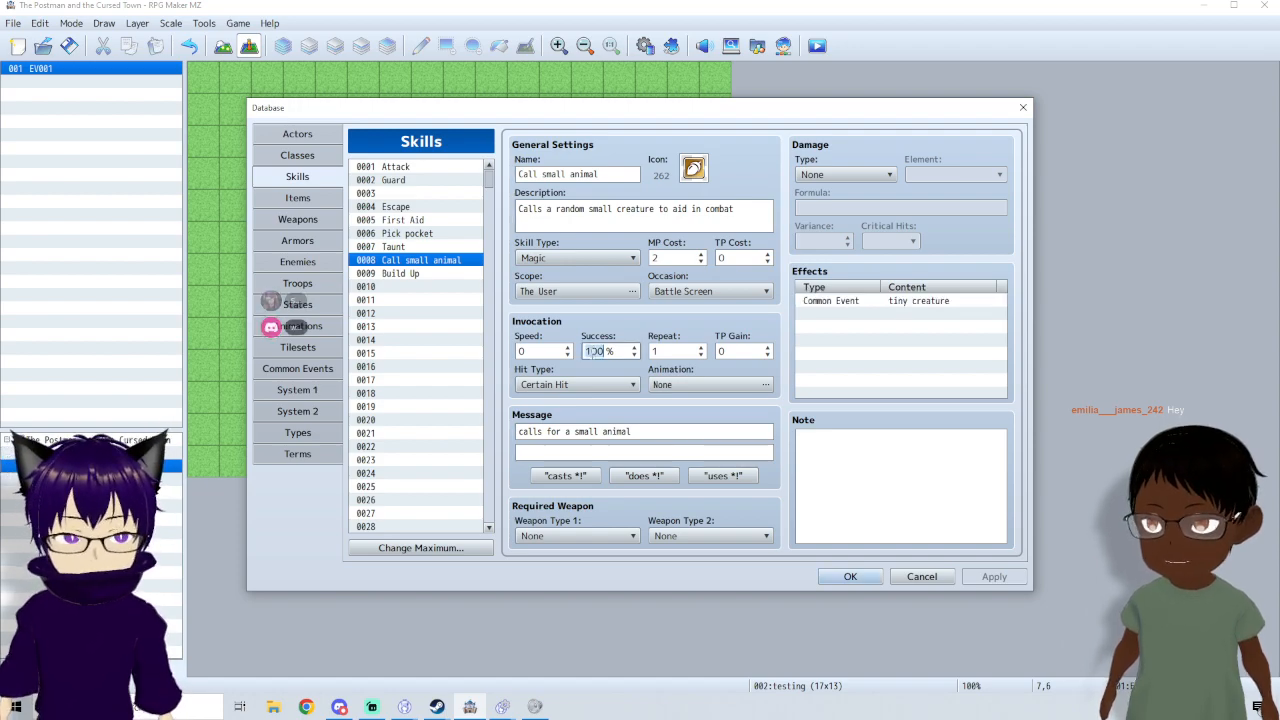
type("100")
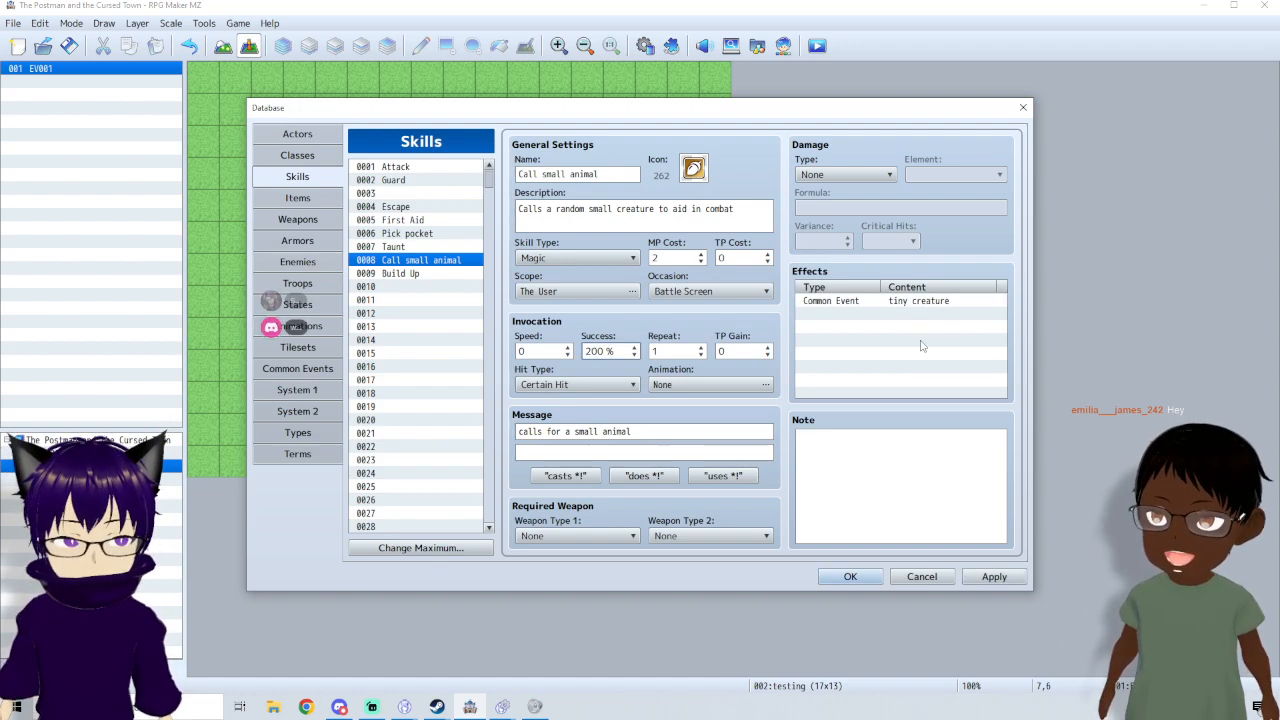
left_click(922, 346)
- Check the settings of the Call small animal skill's tiny creature Common Event effect and accept them
left_click(906, 305)
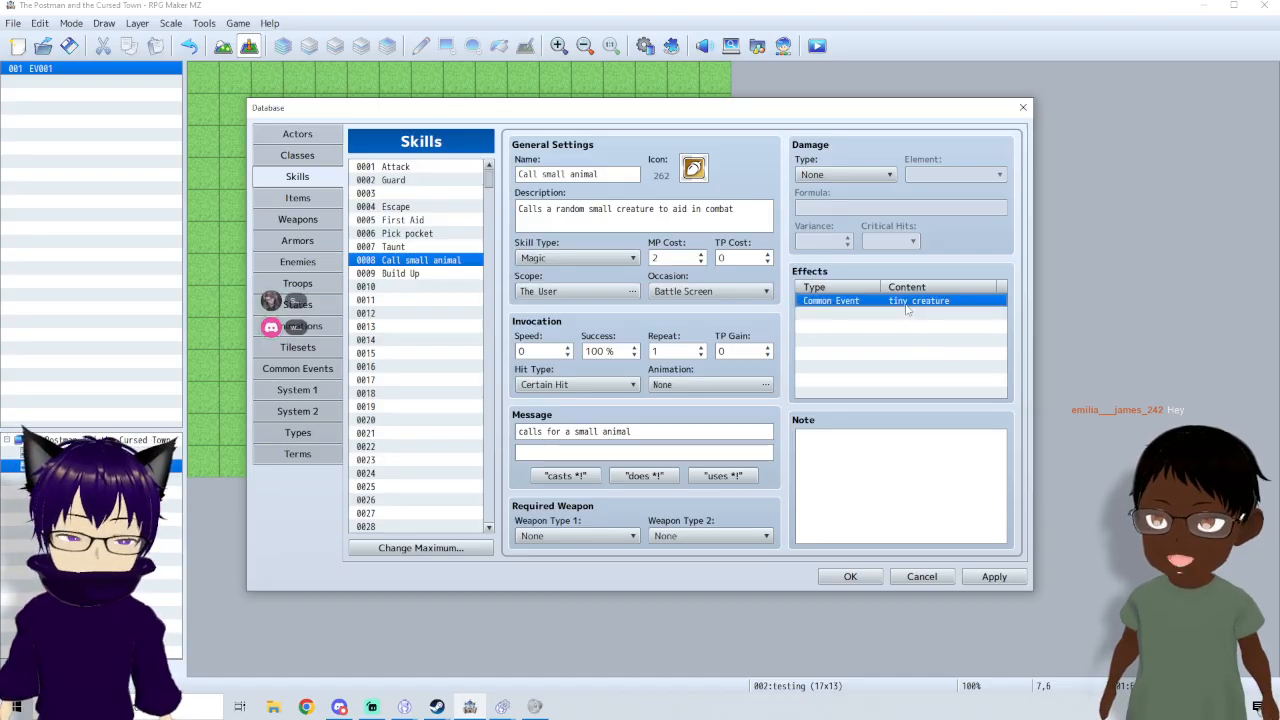
right_click(906, 307)
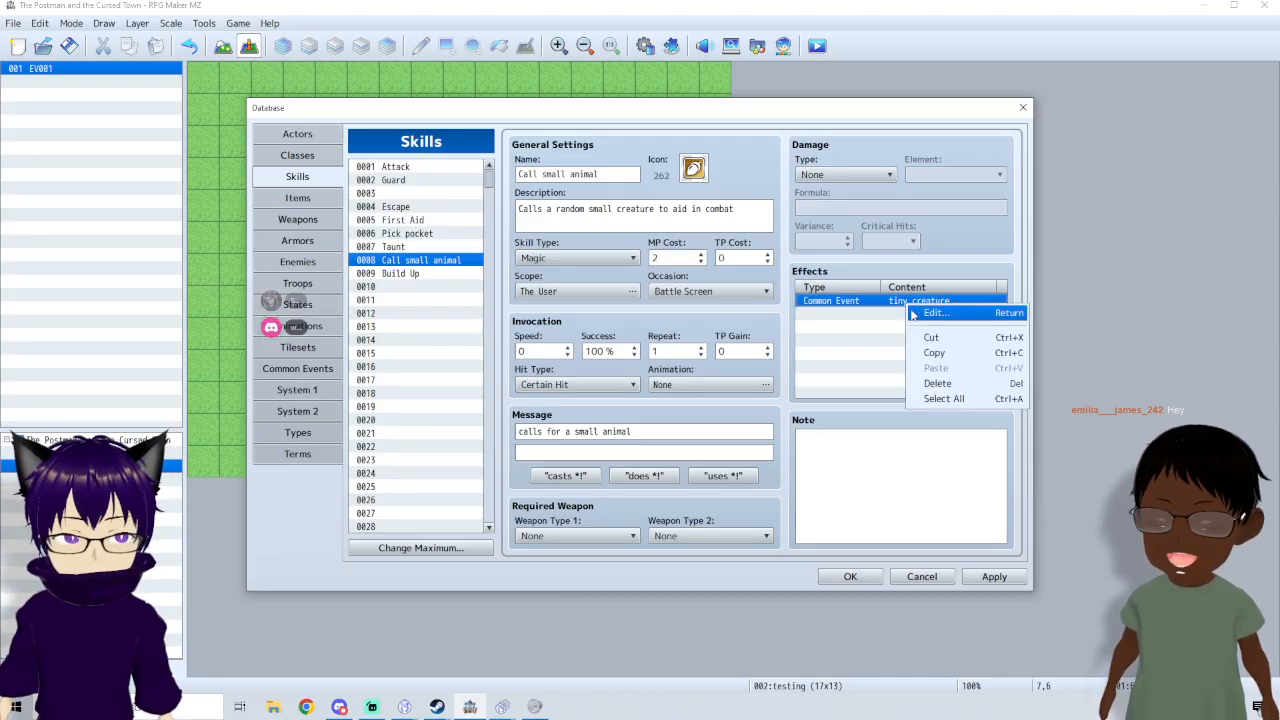
key("Return")
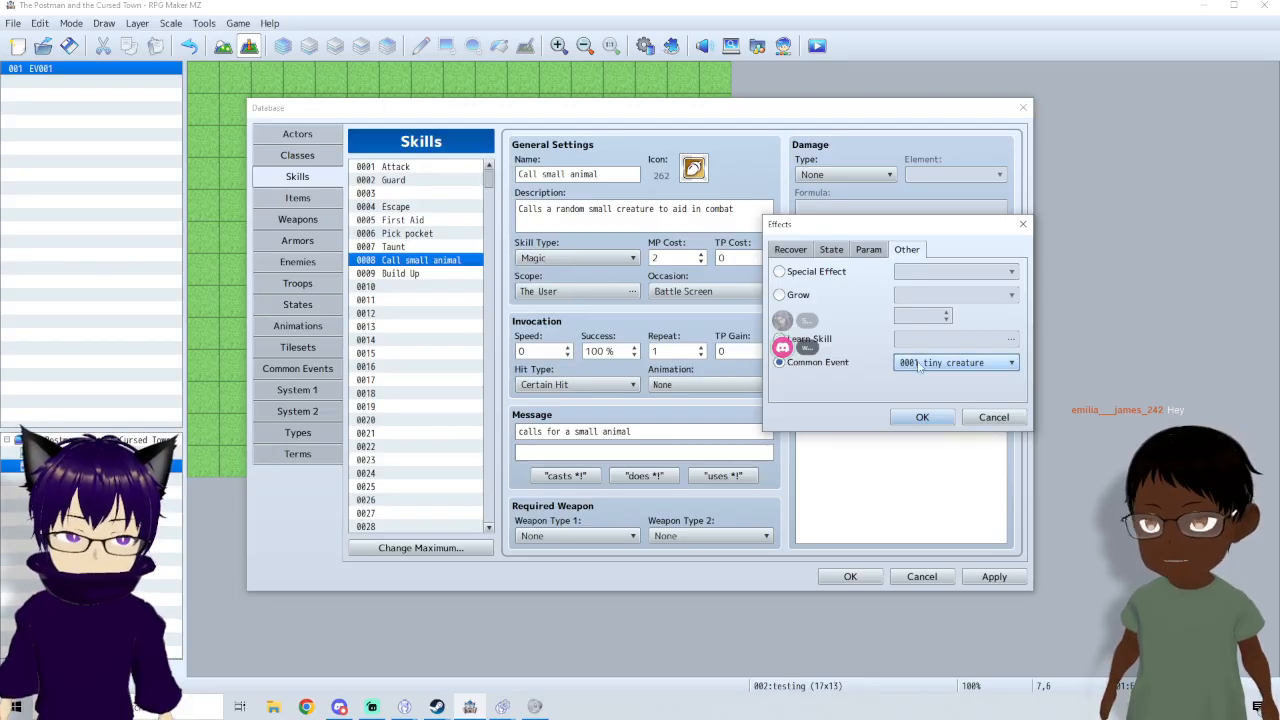
left_click(922, 417)
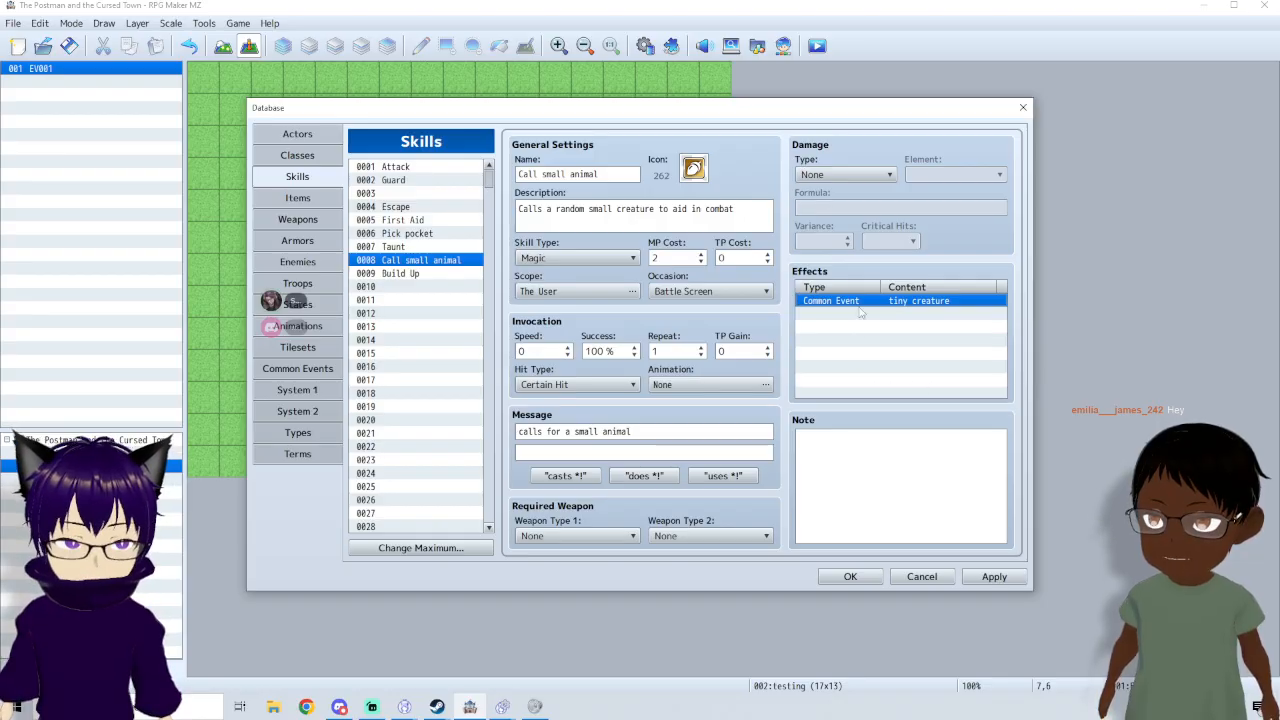
- Start adding a second effect to the Call small animal skill from the Other effect types
double_click(845, 314)
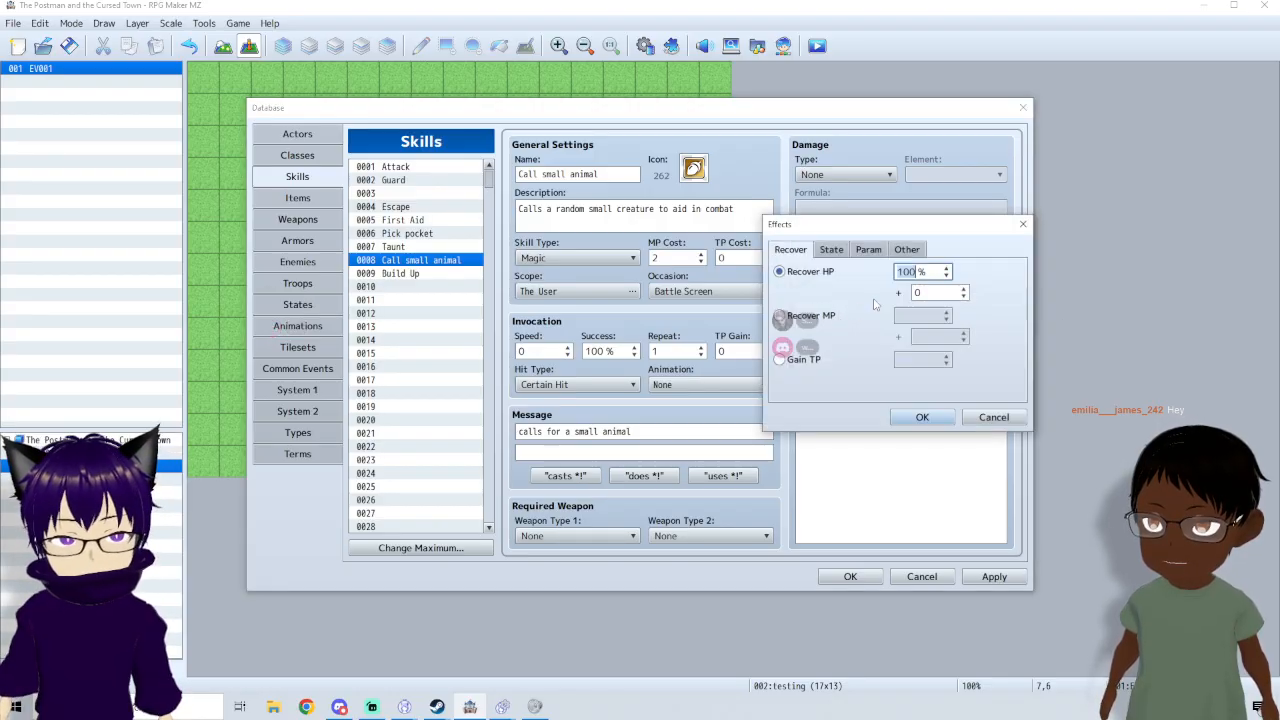
left_click(904, 250)
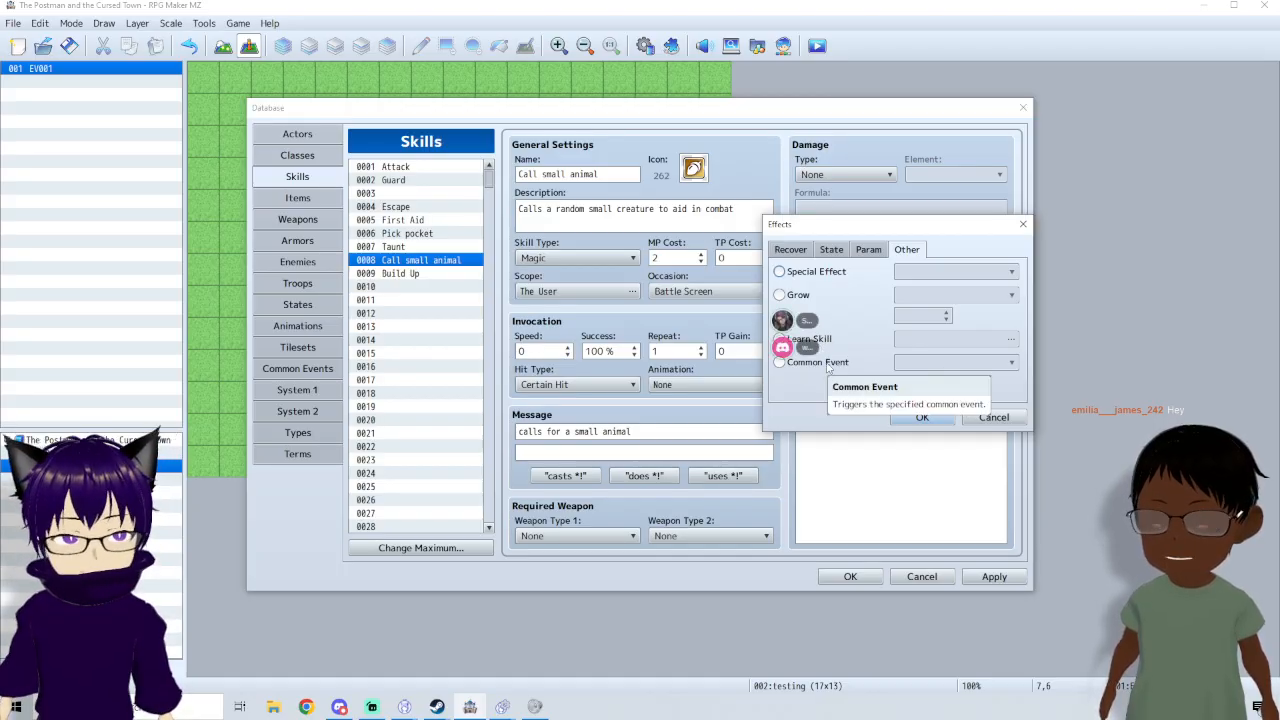
- Dismiss the Effects dialog without adding an effect and set the Call small animal skill's occasion to Always
left_click(1000, 418)
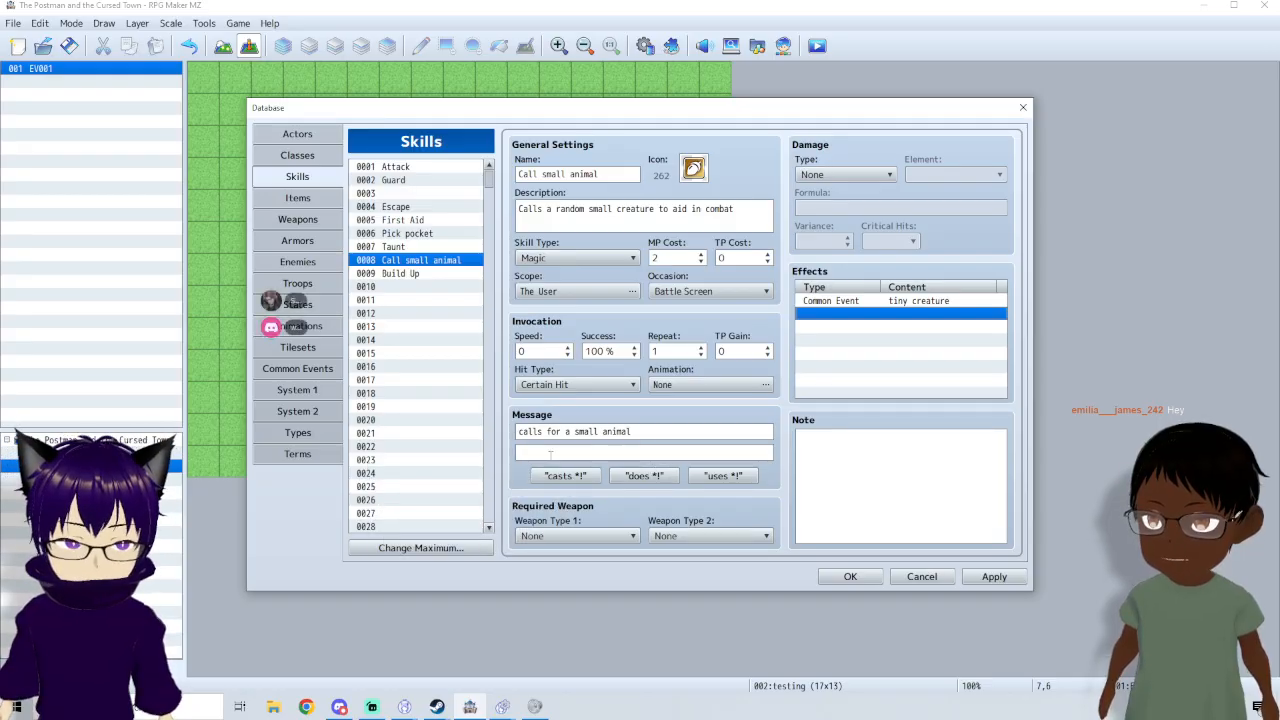
left_click(710, 291)
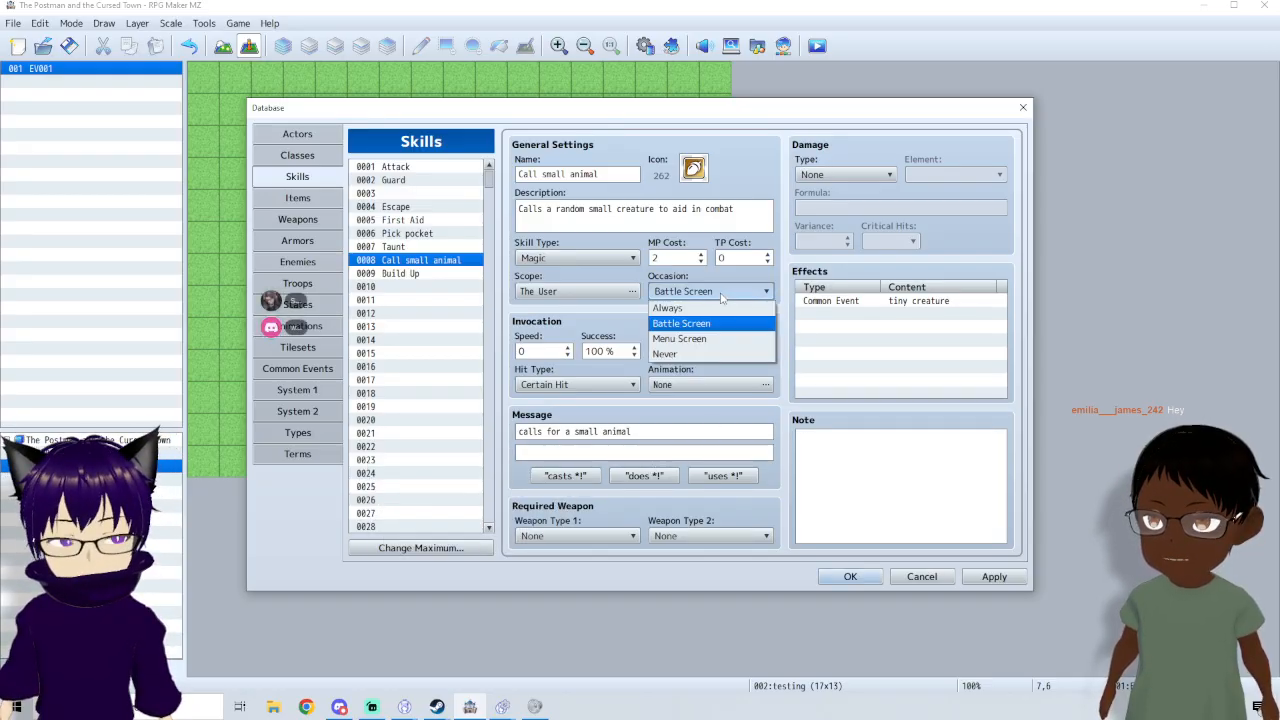
left_click(680, 305)
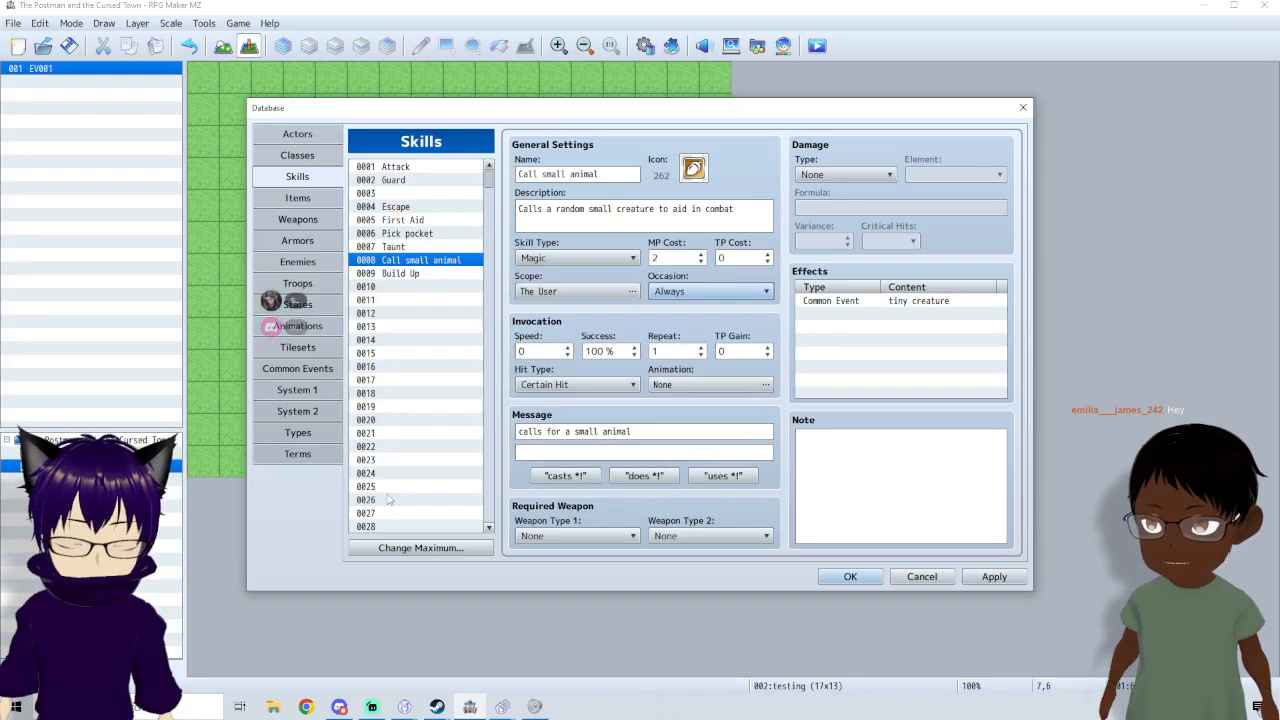
- In the tiny creature common event, delete the Change State command for MC and set the trigger to None
left_click(309, 370)
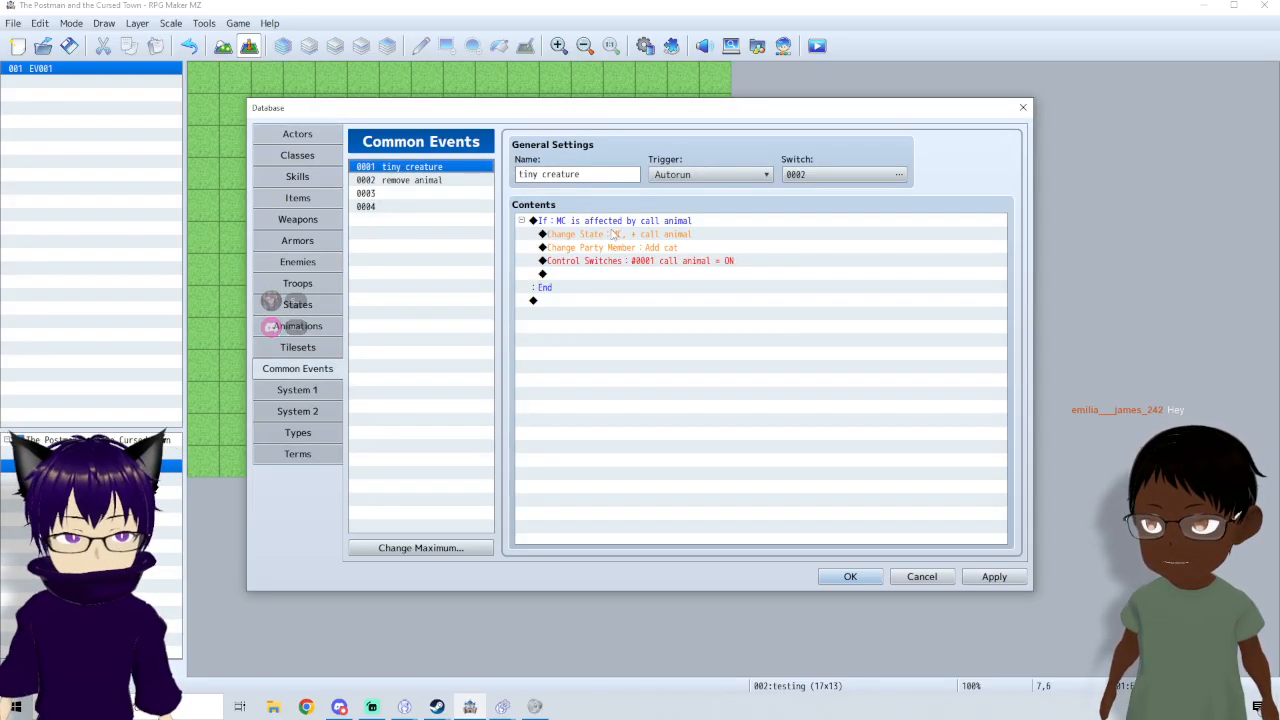
left_click(635, 237)
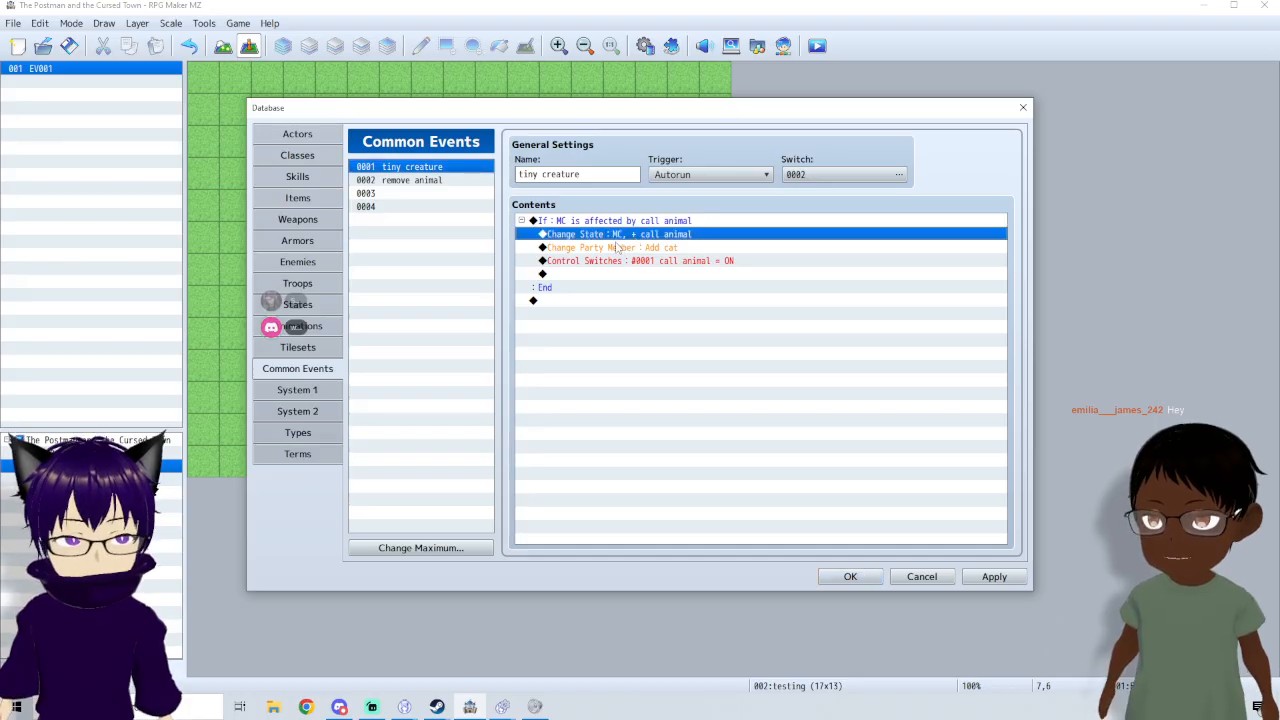
key("Delete")
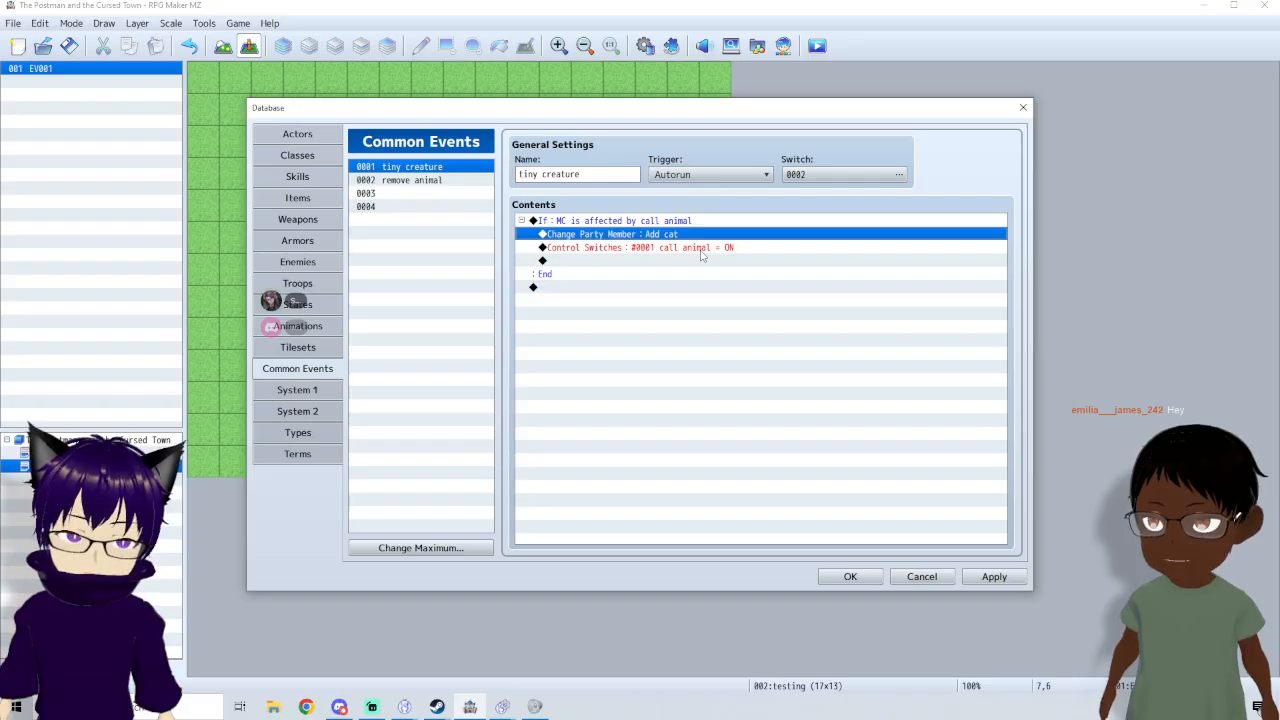
left_click(708, 175)
left_click(688, 192)
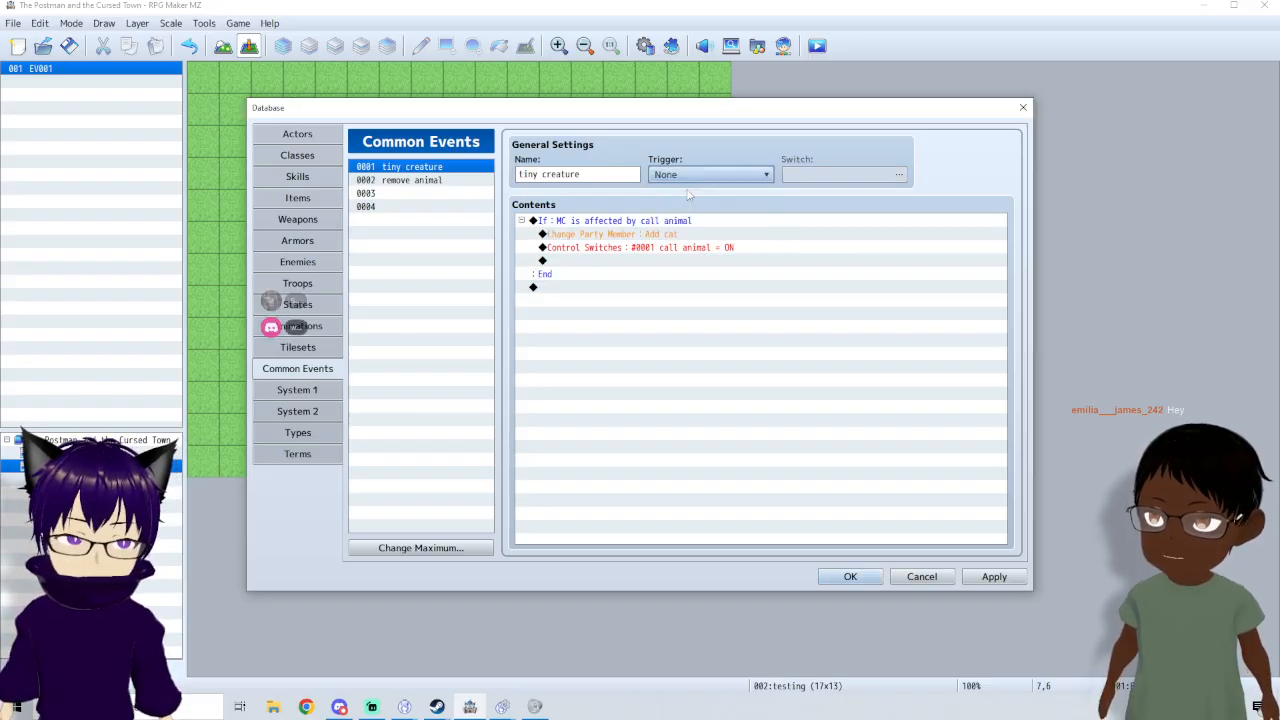
- Open the remove animal common event's conditional branch for editing and choose the actor 0020 cat
left_click(415, 181)
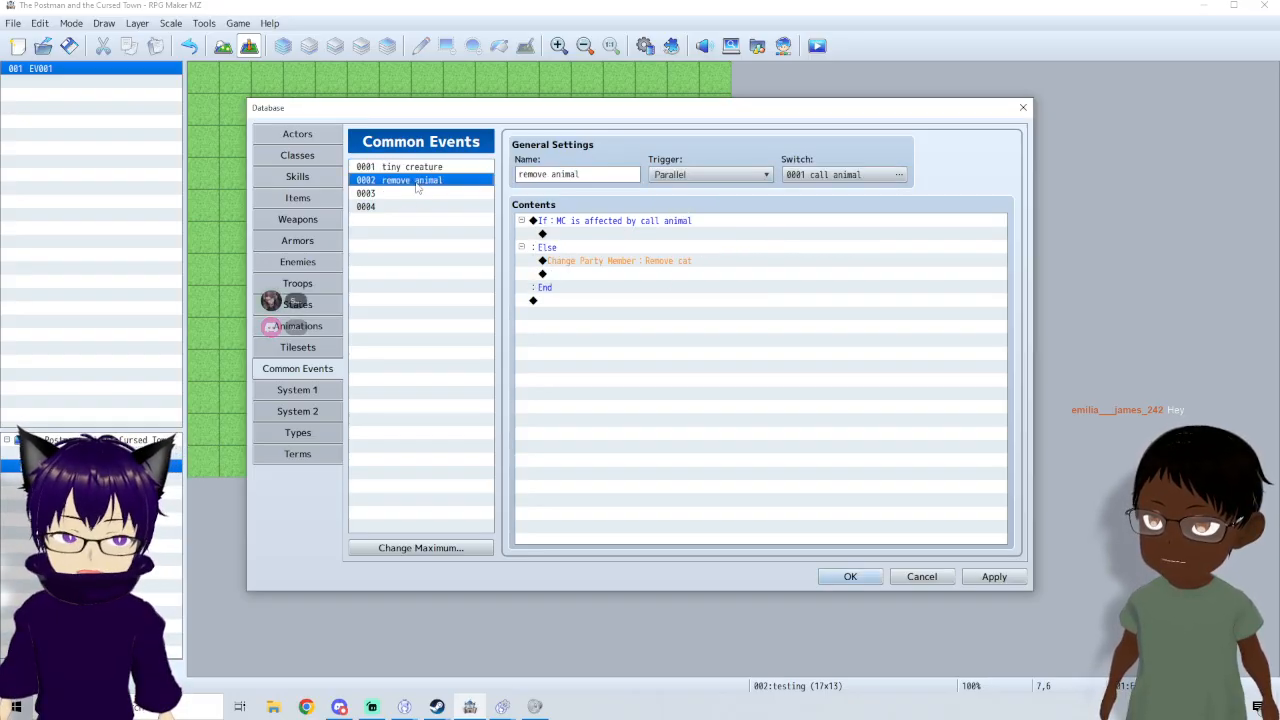
left_click(634, 222)
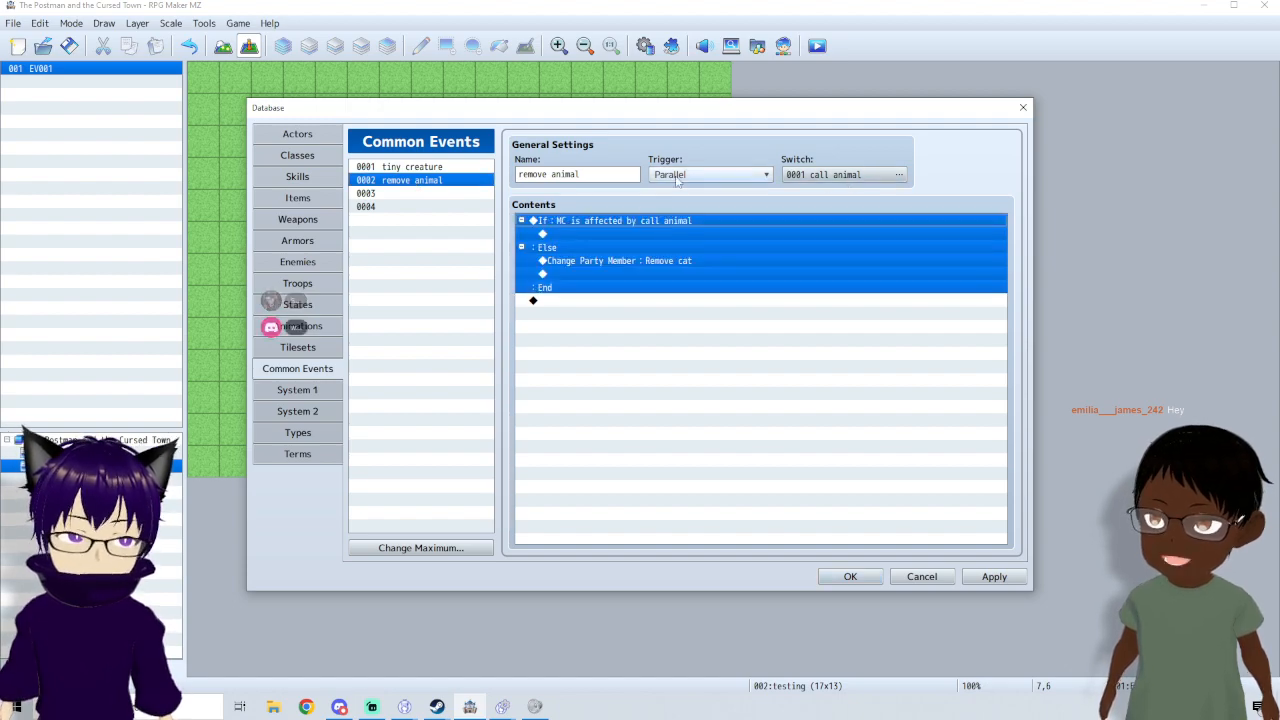
left_click(614, 233)
left_click(614, 221)
right_click(615, 221)
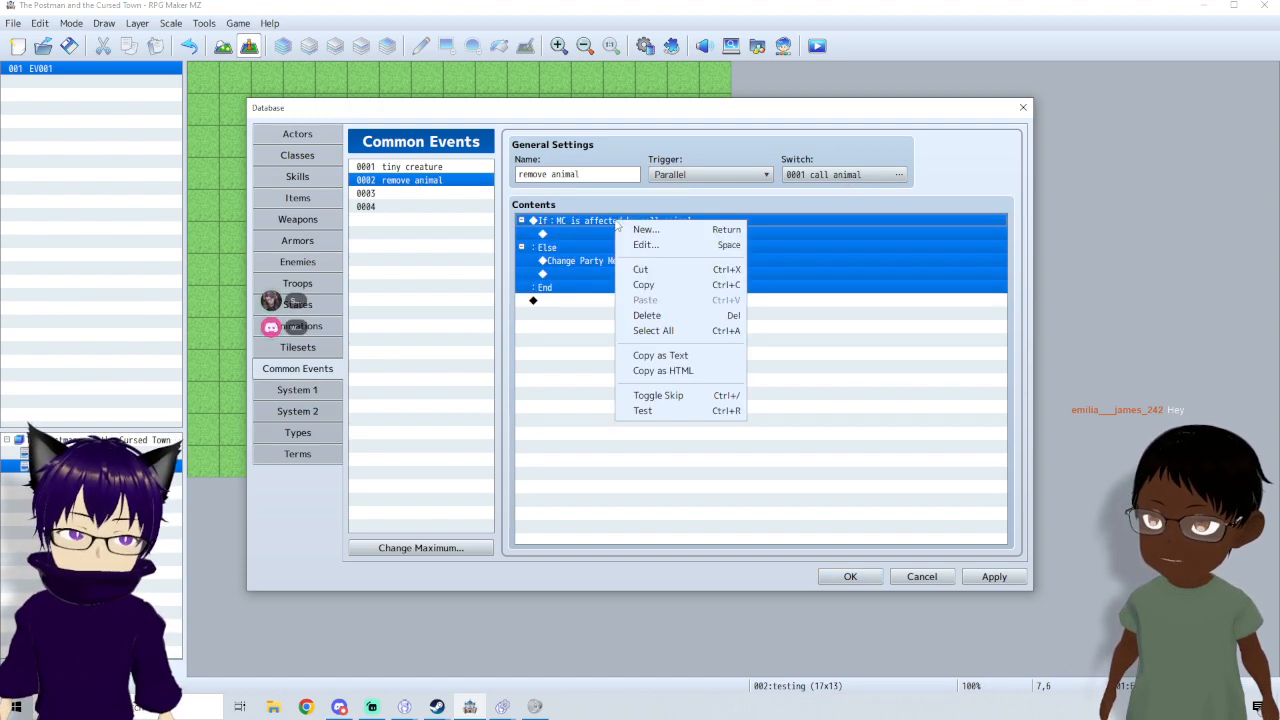
left_click(669, 246)
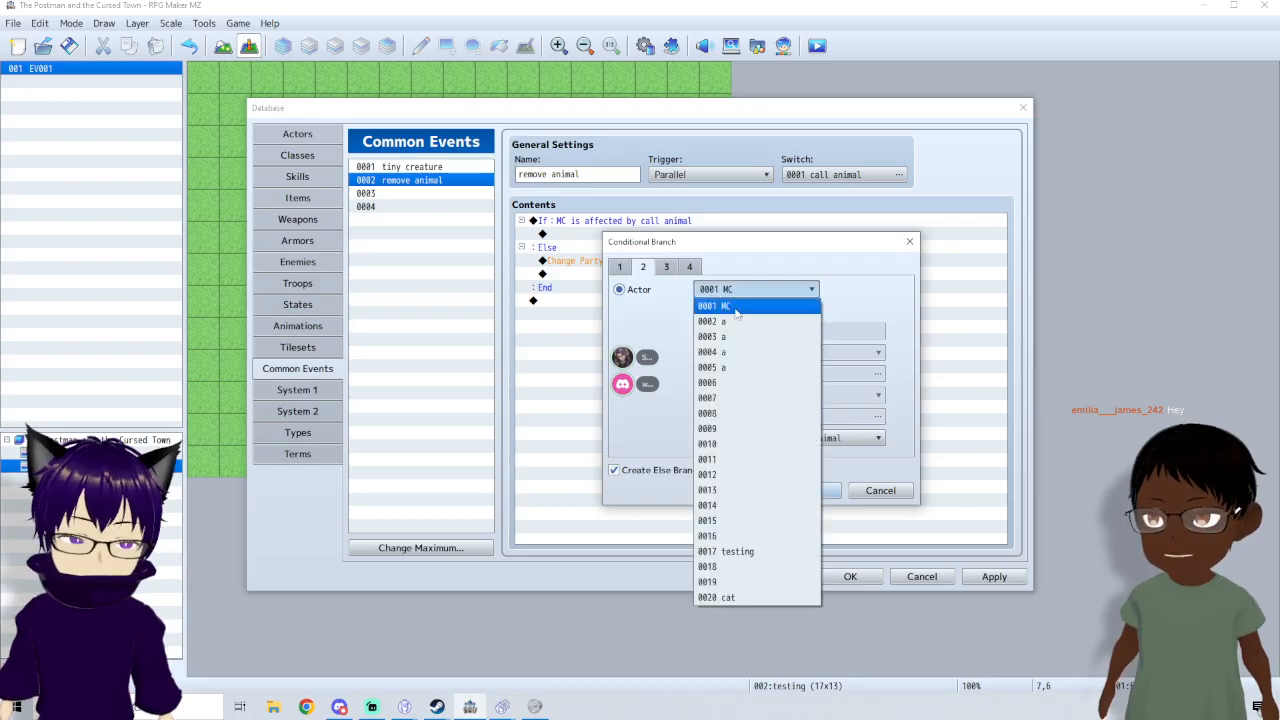
left_click(790, 289)
left_click(726, 598)
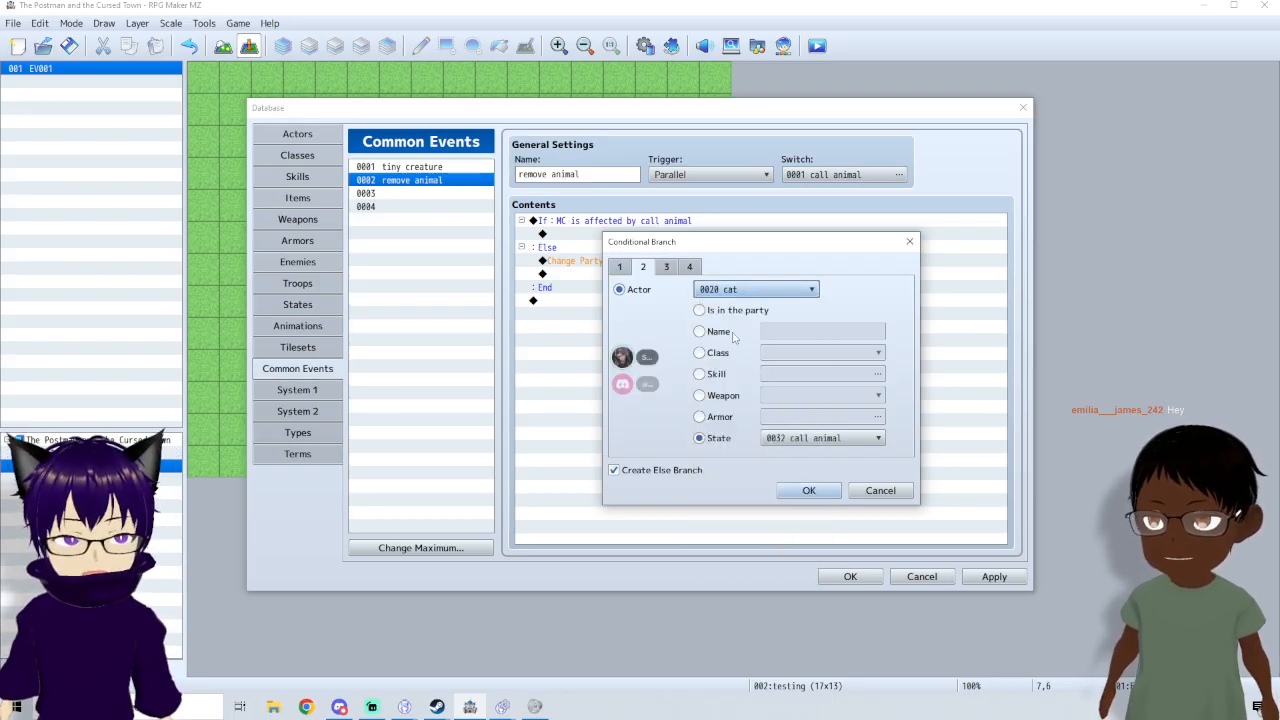
left_click(666, 266)
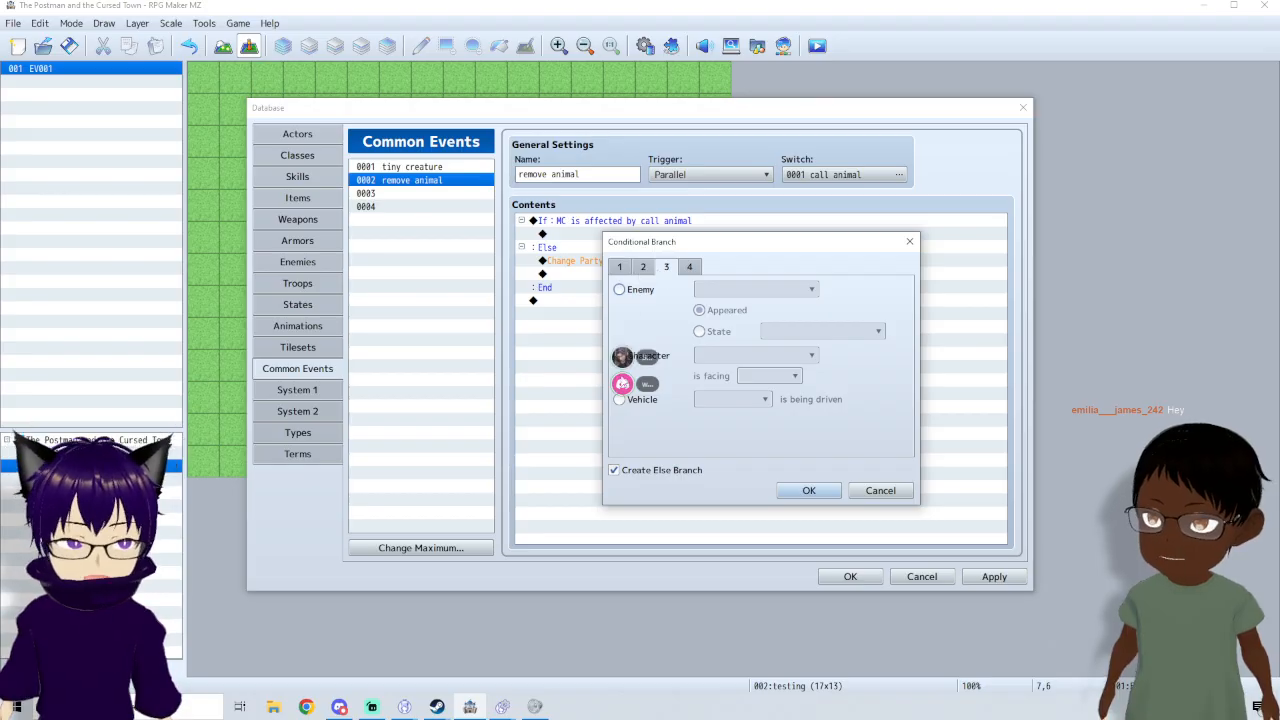
left_click(620, 268)
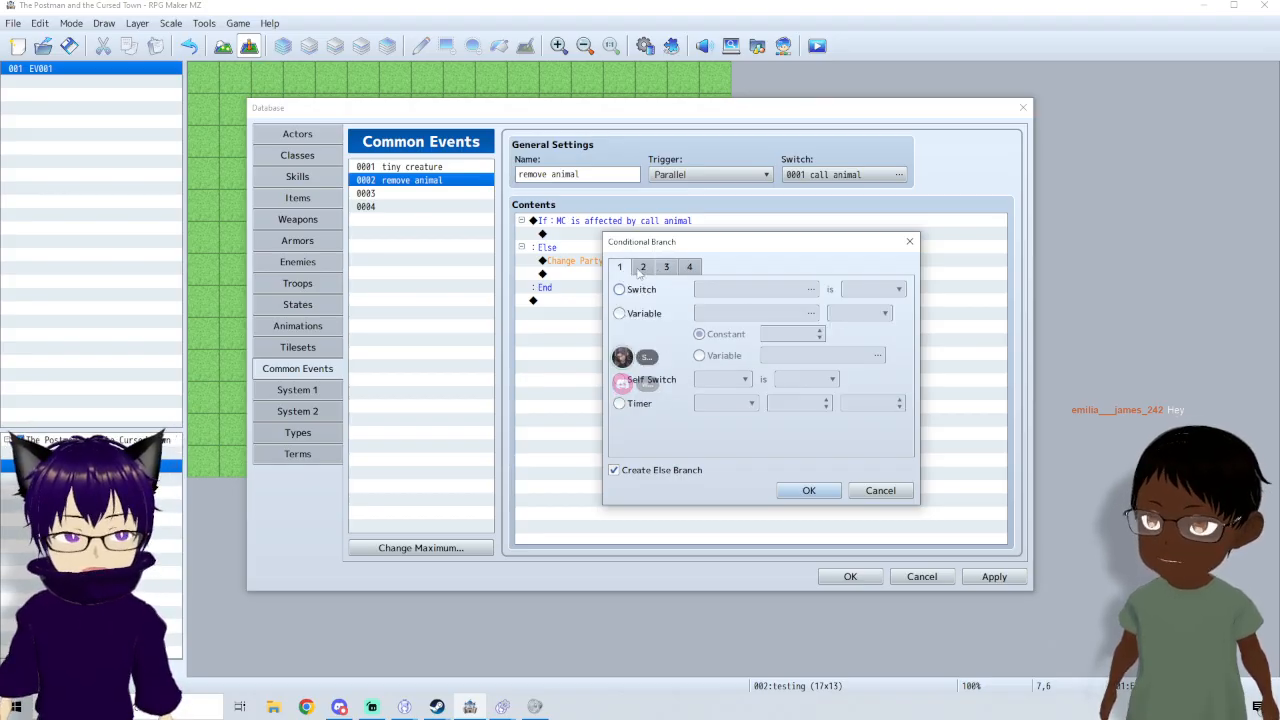
left_click(689, 267)
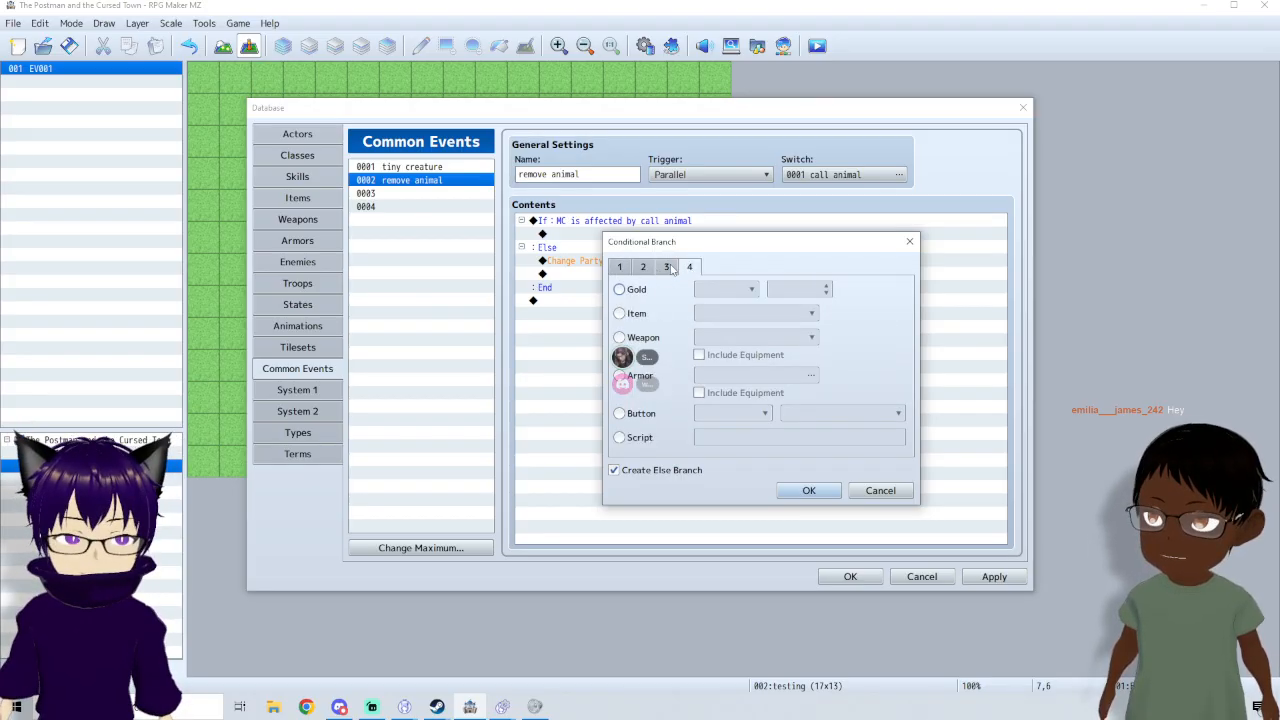
left_click(668, 267)
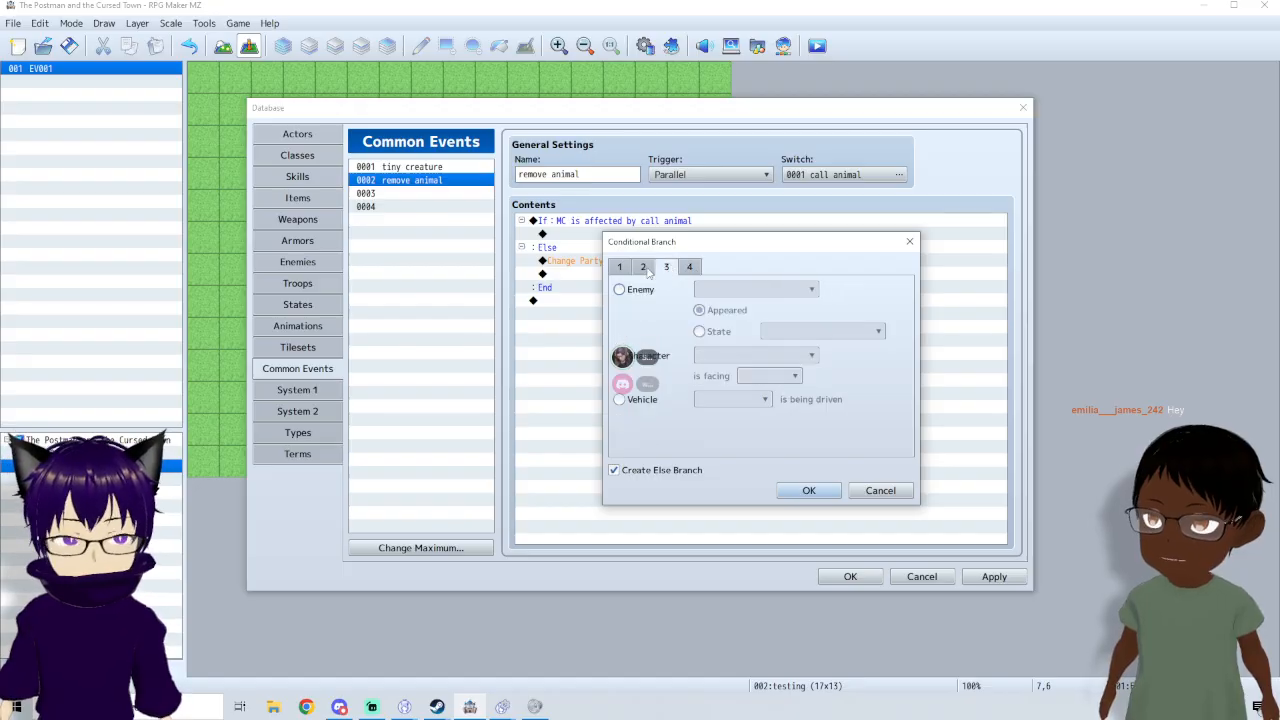
- Set the conditional branch to check whether the actor 0020 cat is affected by the state 0001 Dead
left_click(645, 268)
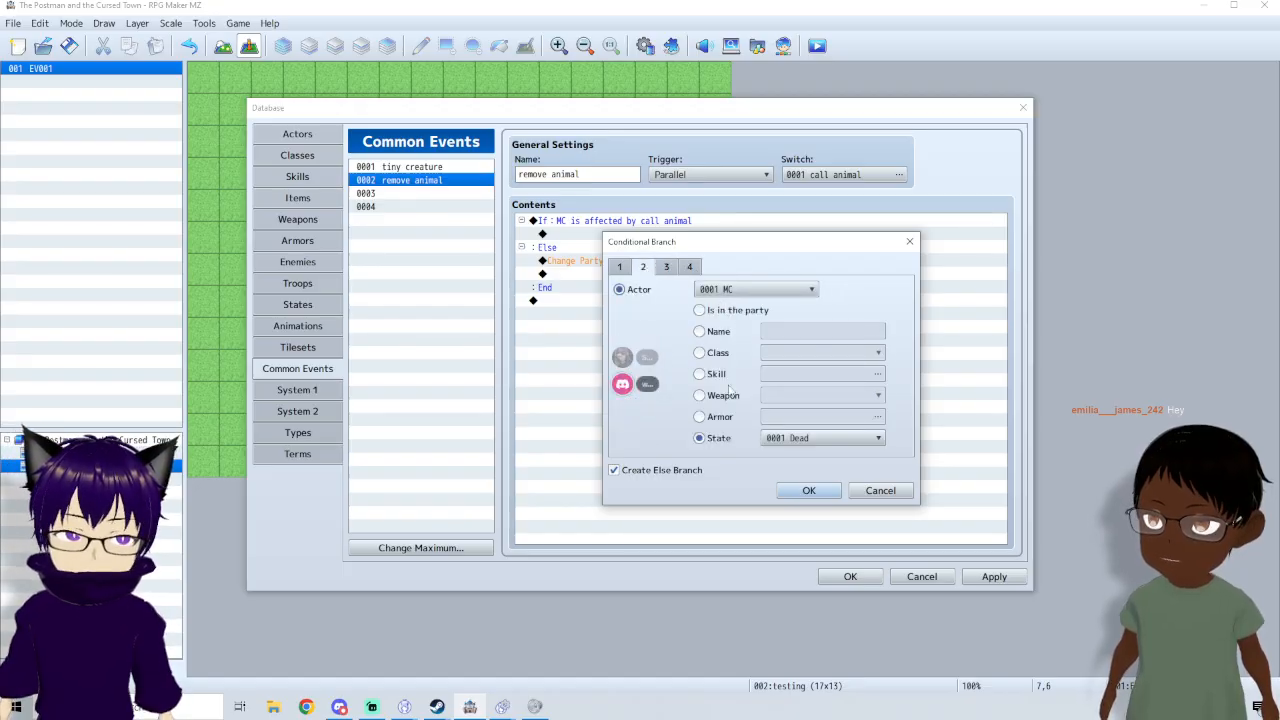
left_click(790, 439)
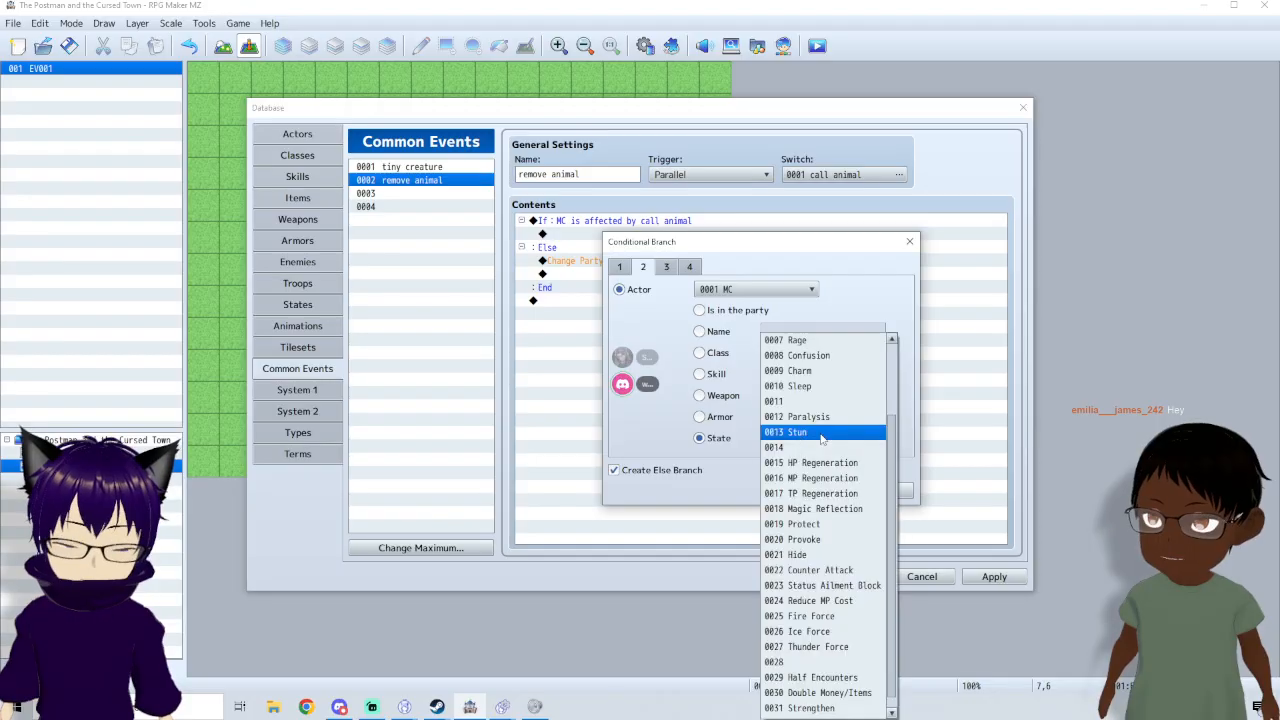
scroll(842, 383, "up", 2)
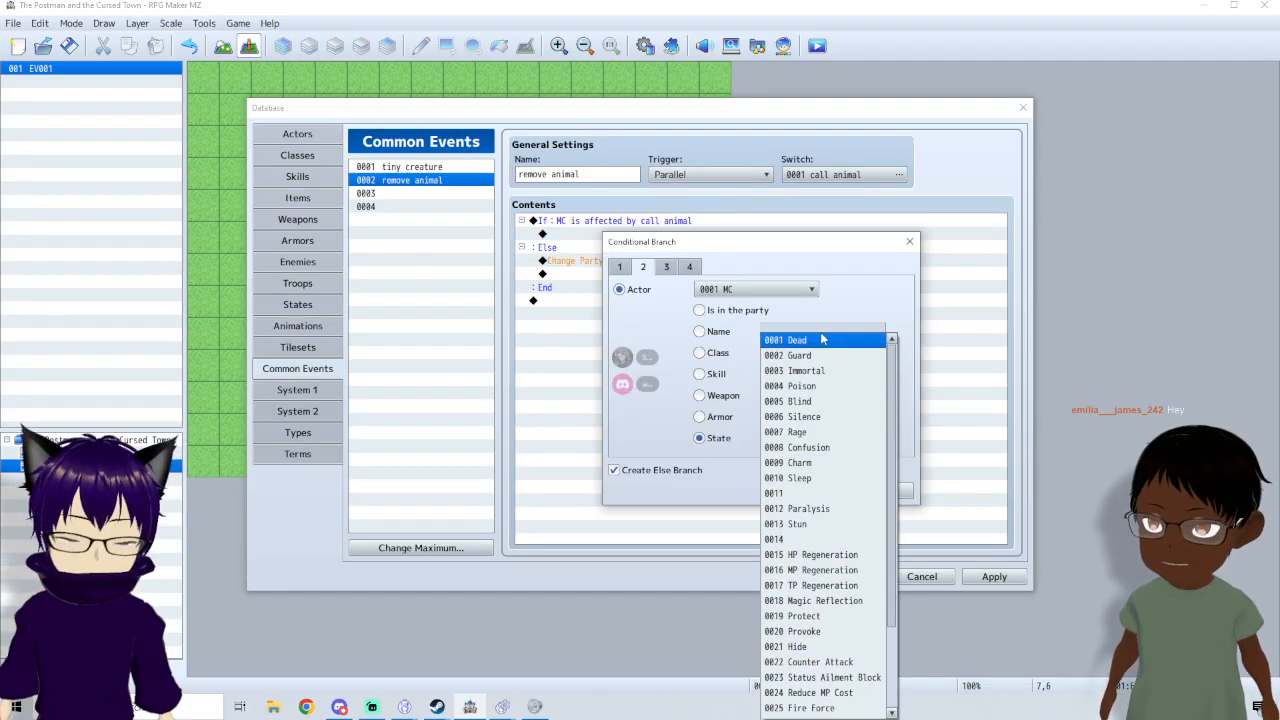
left_click(821, 341)
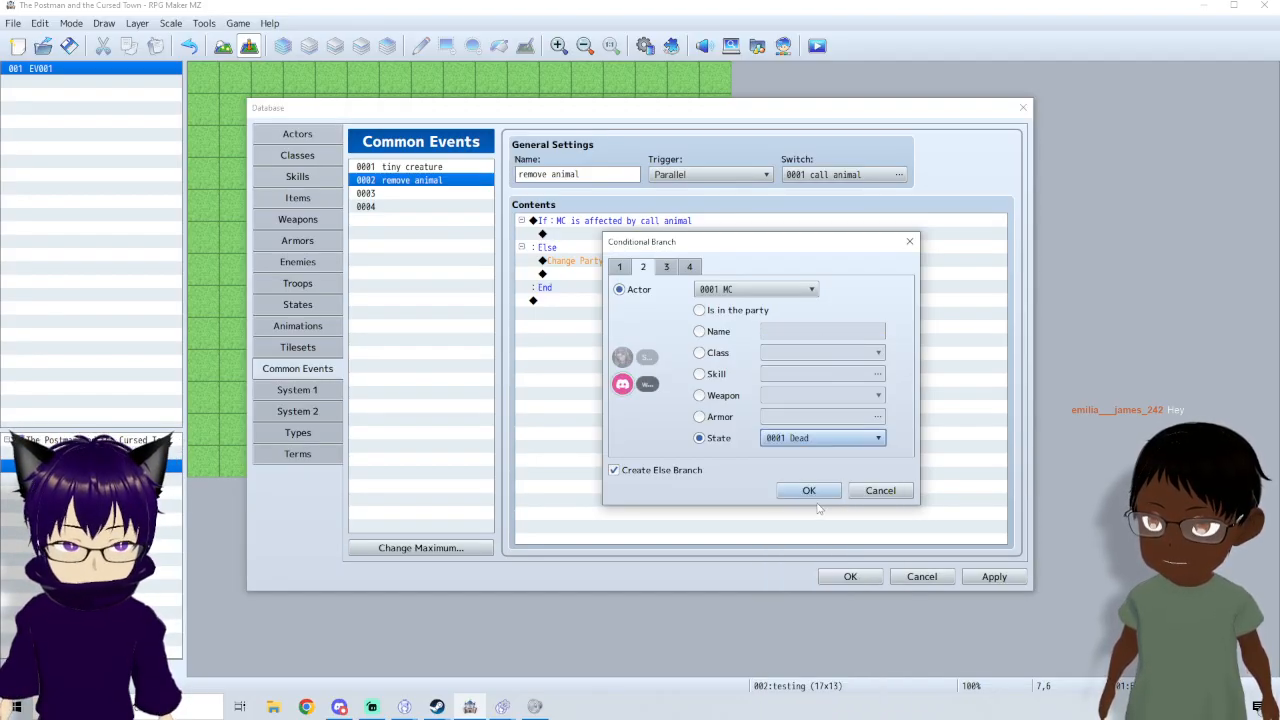
left_click(752, 290)
left_click(758, 604)
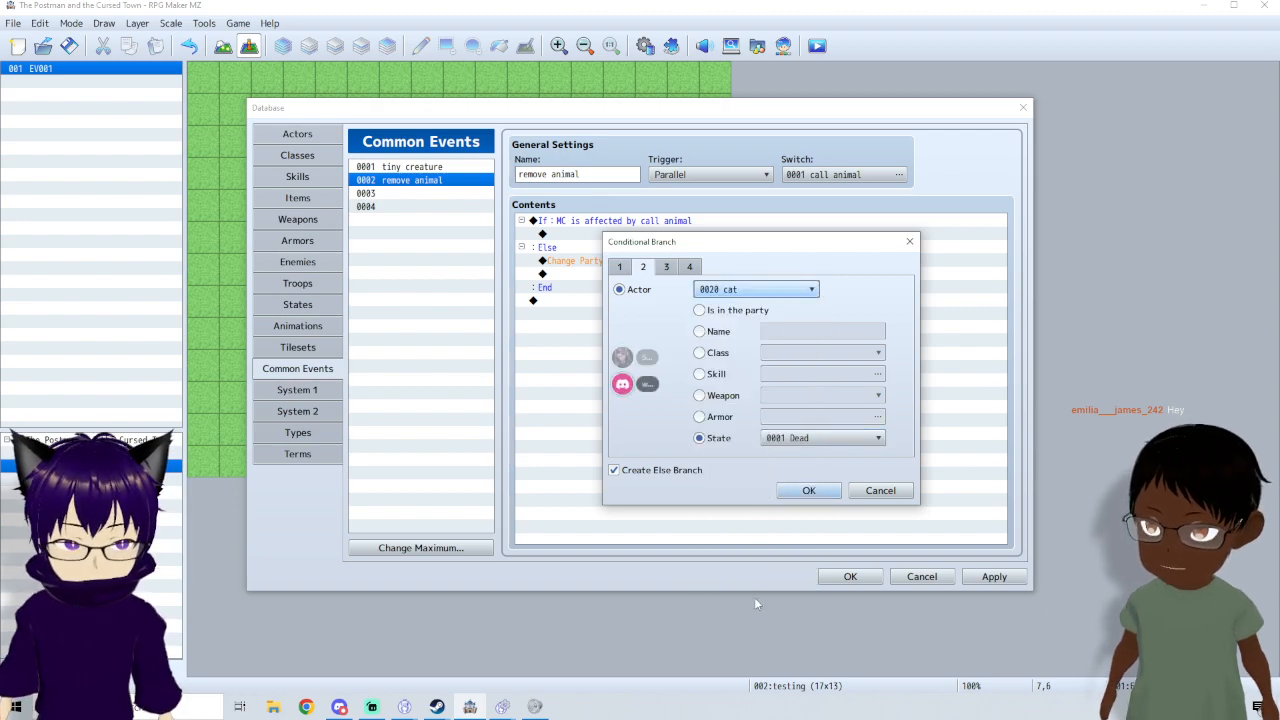
left_click(808, 492)
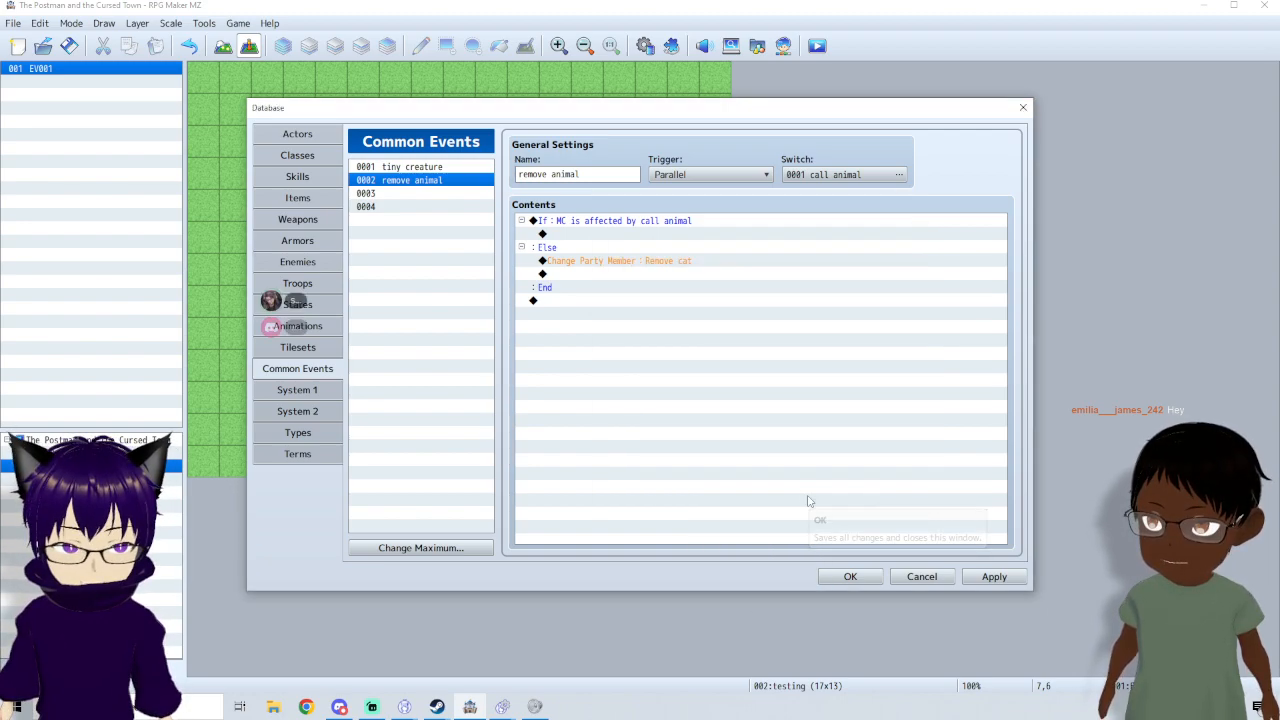
- Delete the Remove cat command from the Else branch, add Change Party Member: Remove cat under the If branch, and save the database
left_click(601, 262)
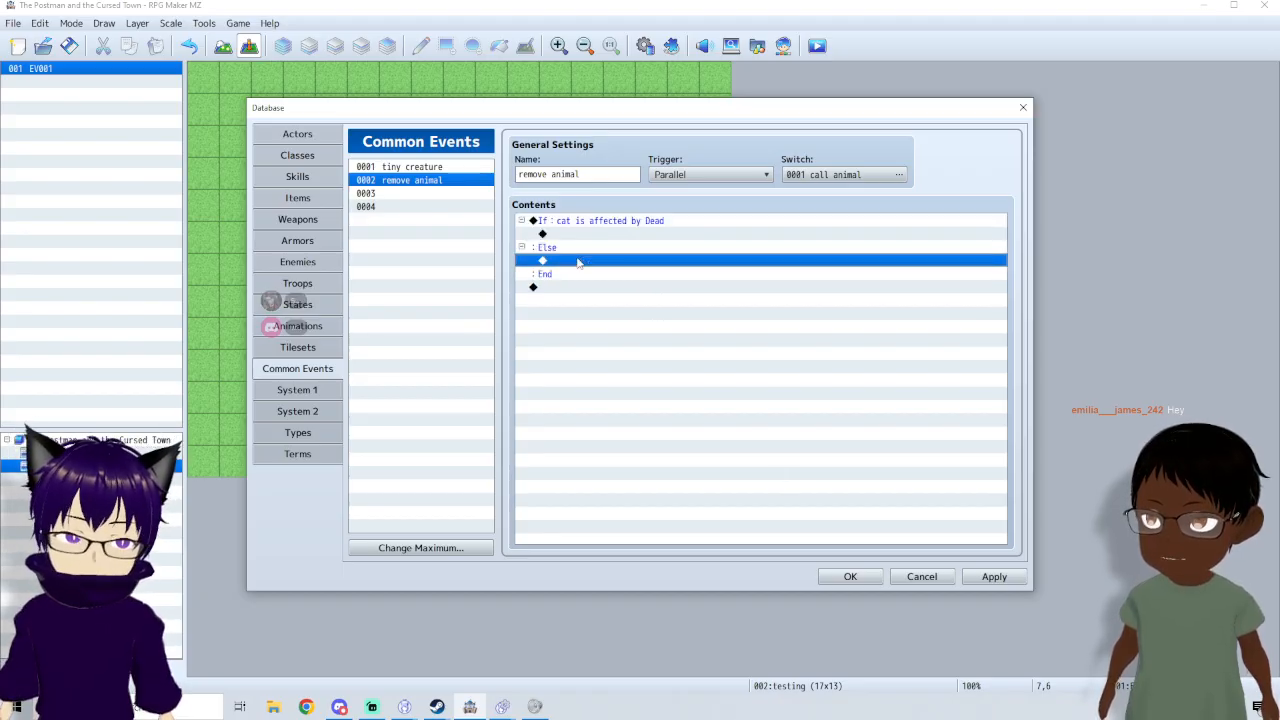
key("Delete")
left_click(580, 237)
double_click(580, 237)
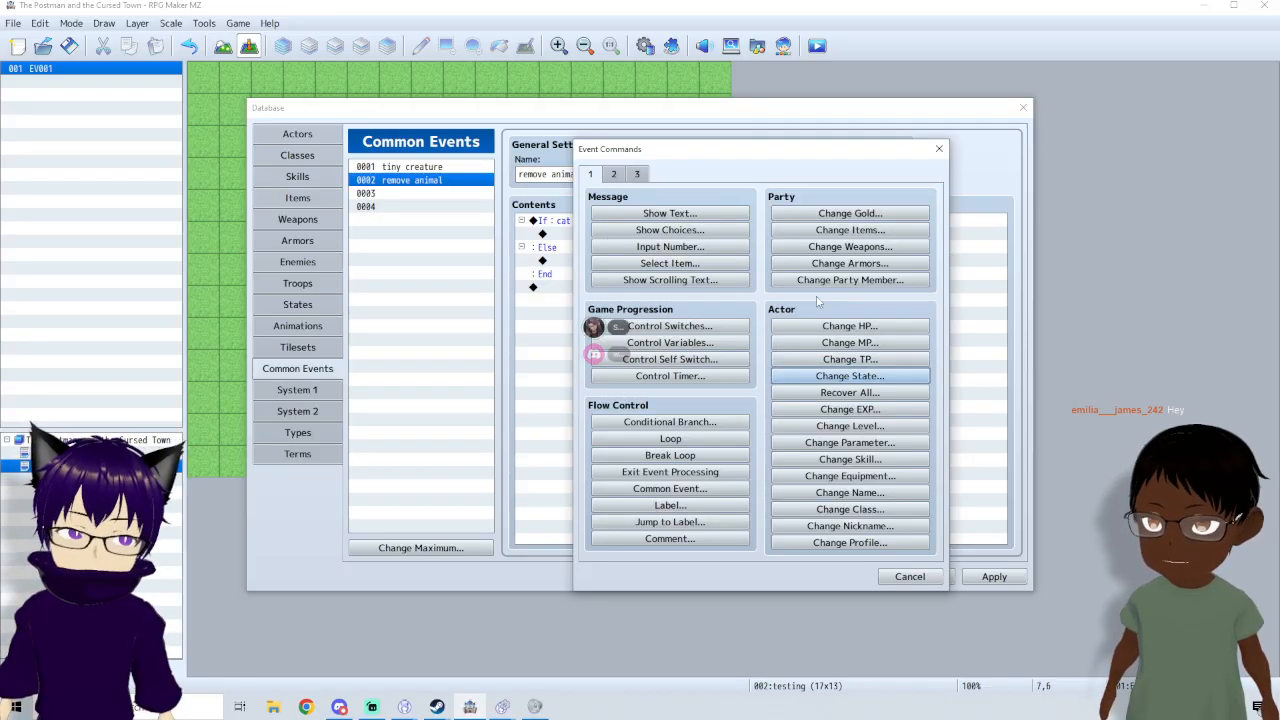
left_click(849, 280)
left_click(749, 339)
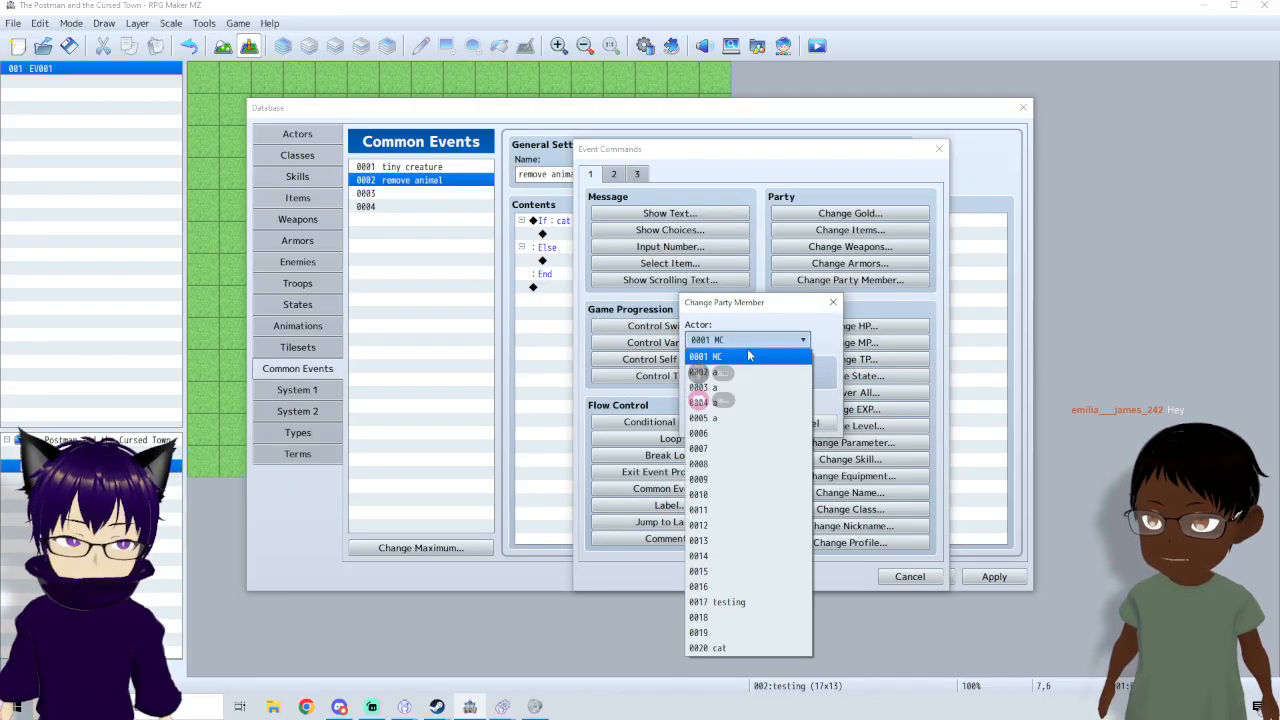
left_click(726, 652)
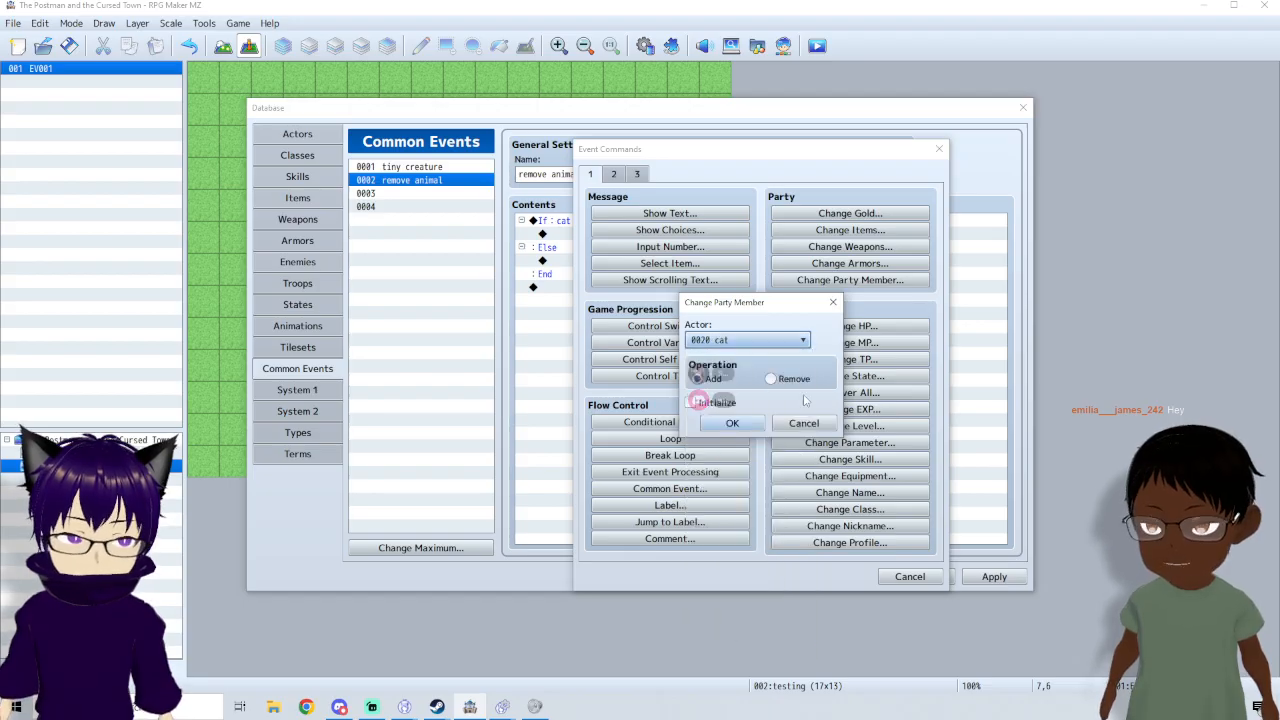
left_click(770, 378)
left_click(732, 423)
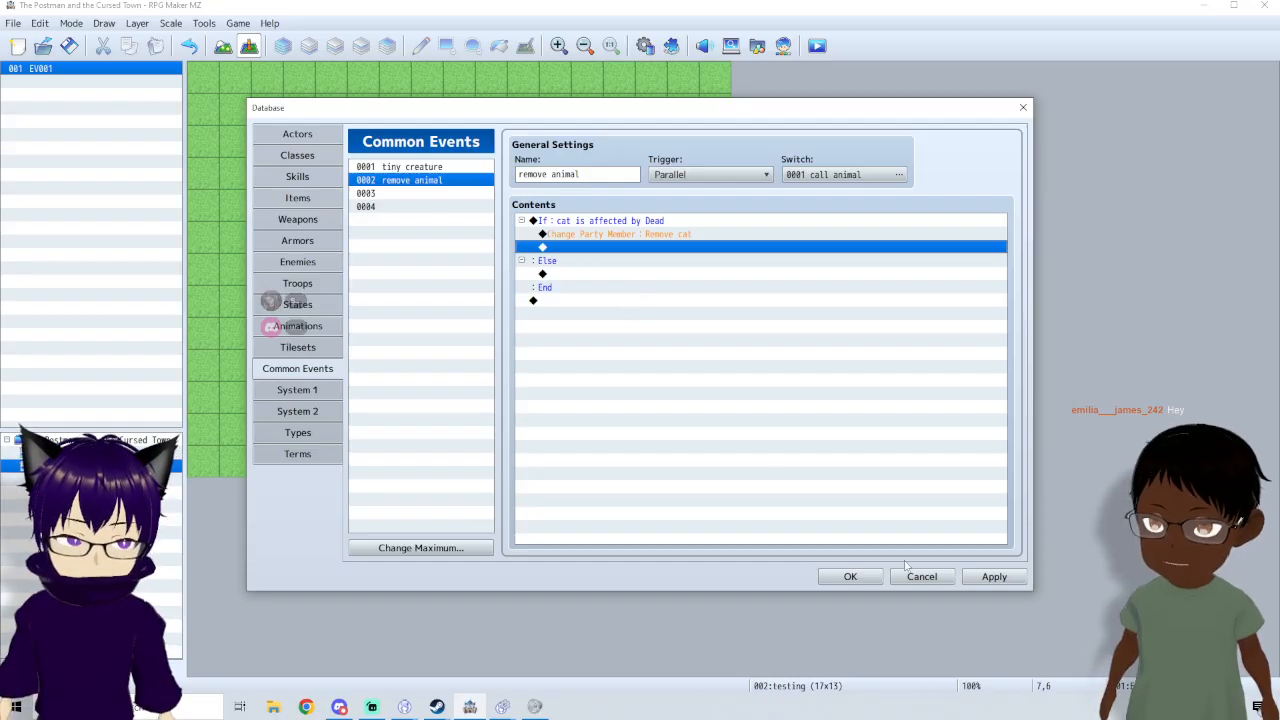
left_click(850, 576)
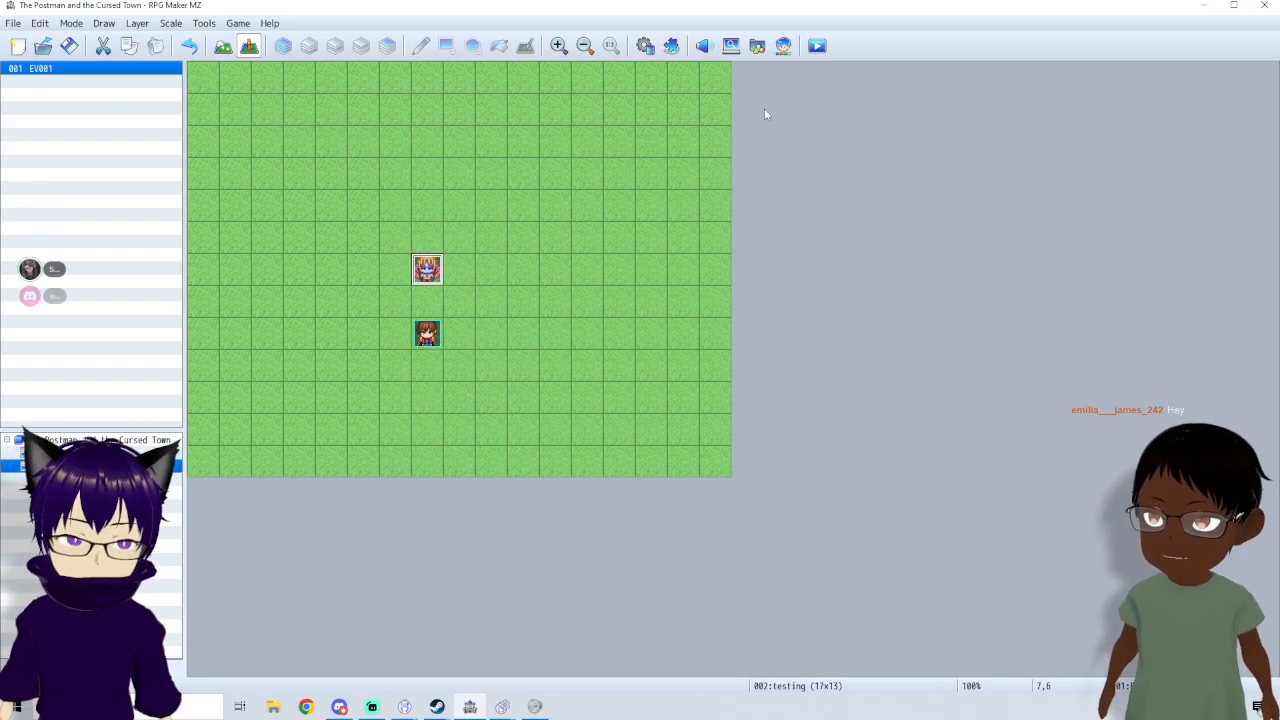
- Start a playtest with the game changes saved, and close the playtest window
left_click(817, 46)
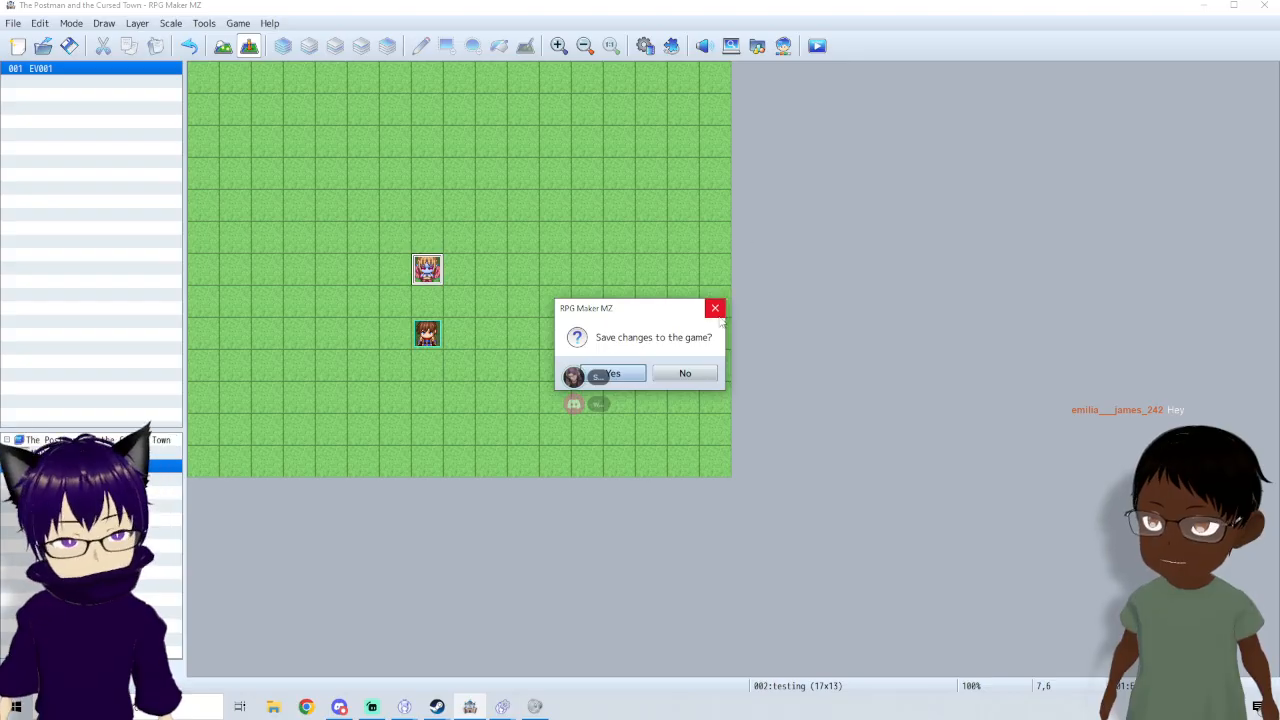
left_click(630, 370)
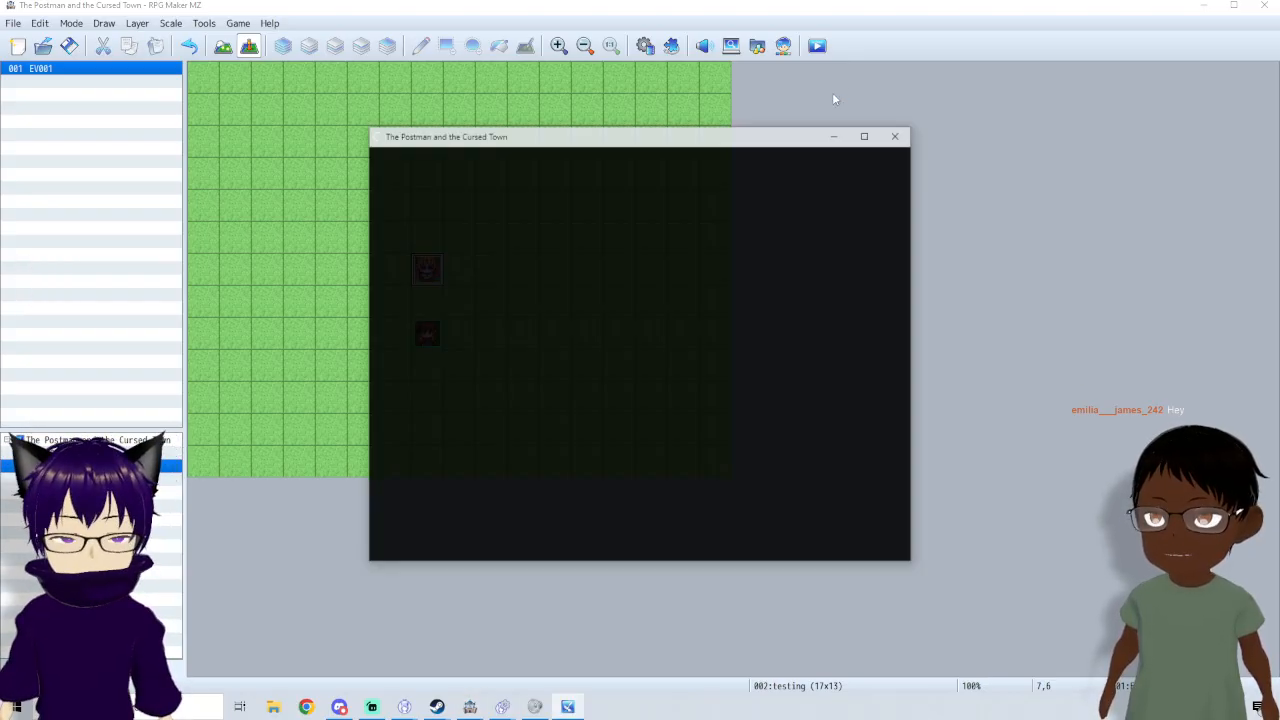
left_click(897, 136)
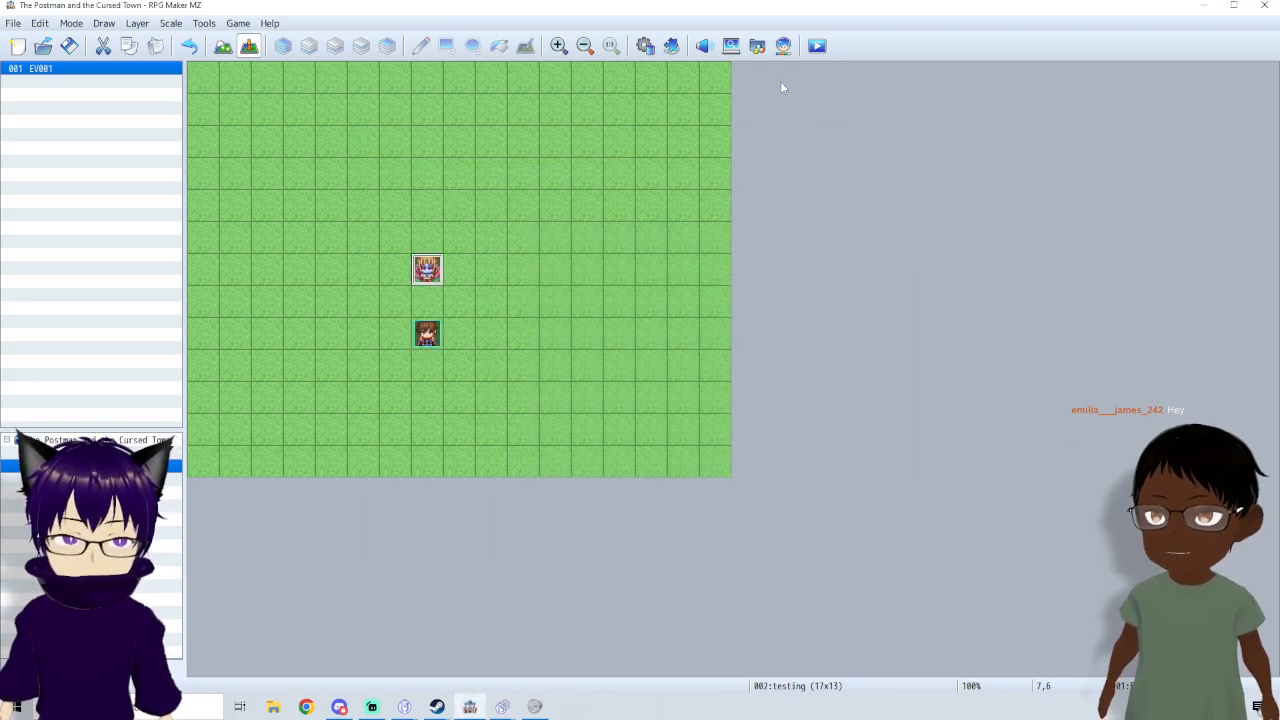
- Reopen the database and set the Call small animal skill's occasion to Menu Screen, applying the change
left_click(645, 45)
left_click(313, 176)
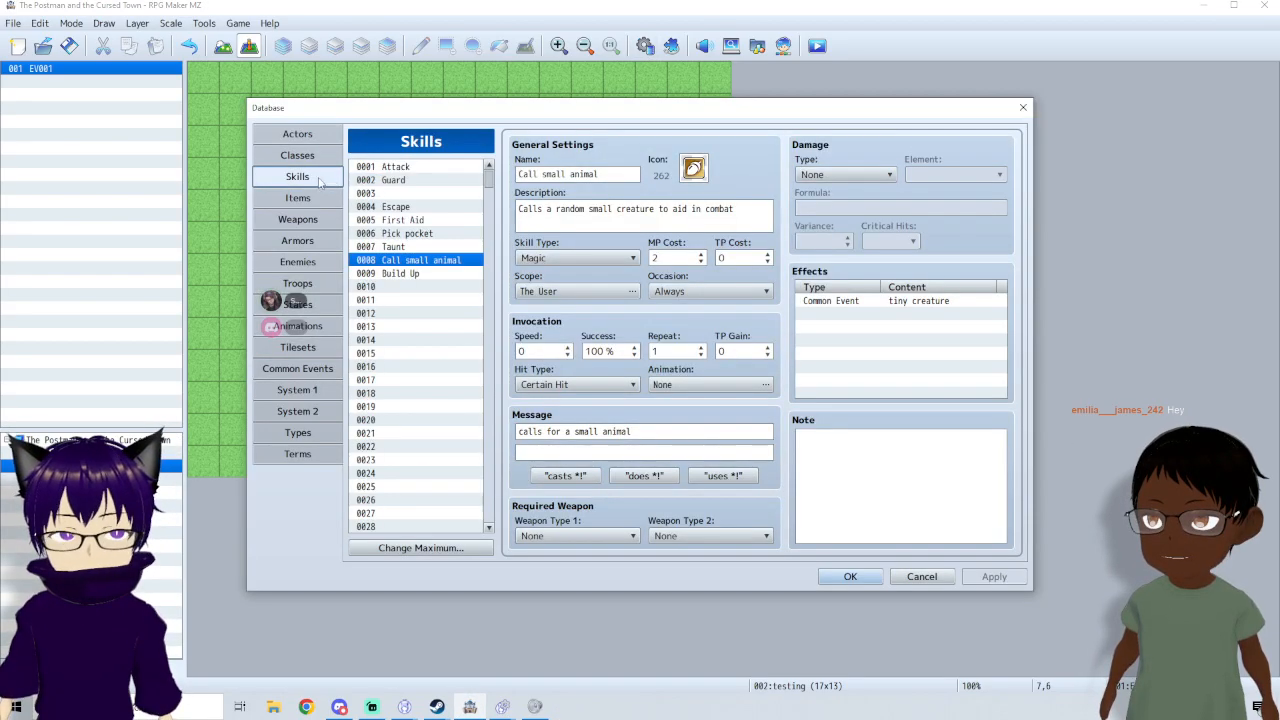
left_click(680, 291)
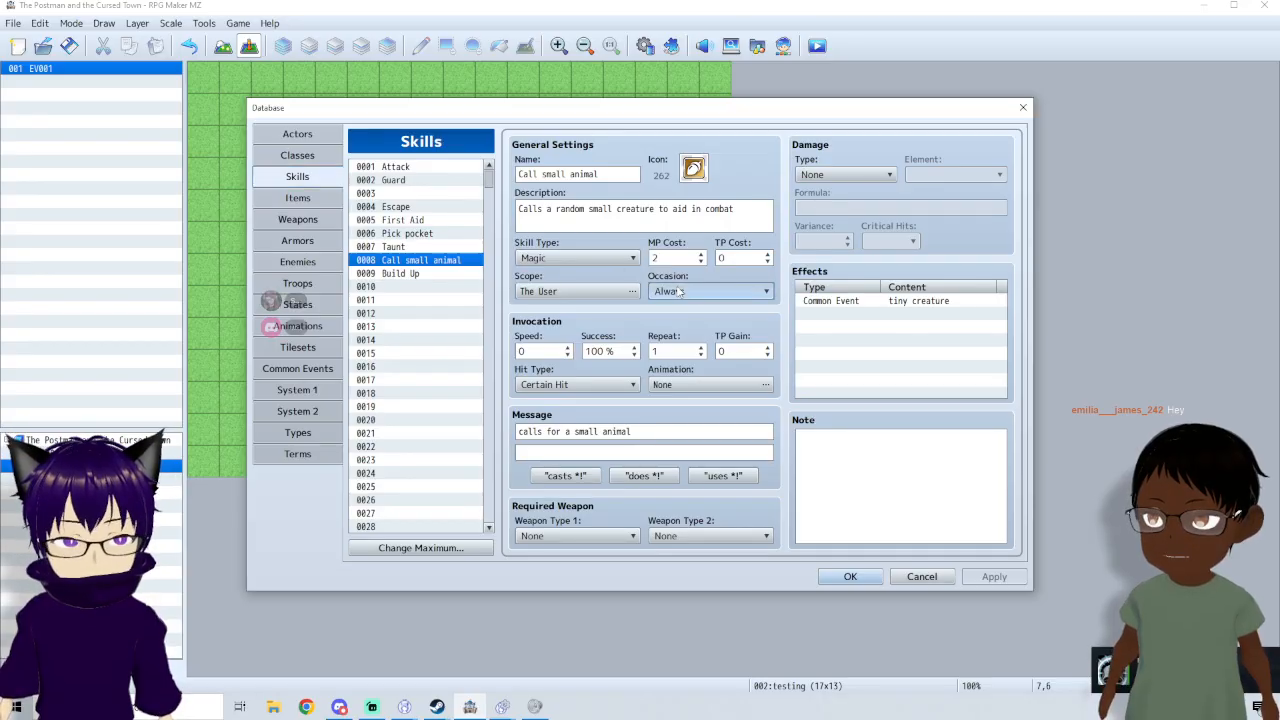
left_click(712, 340)
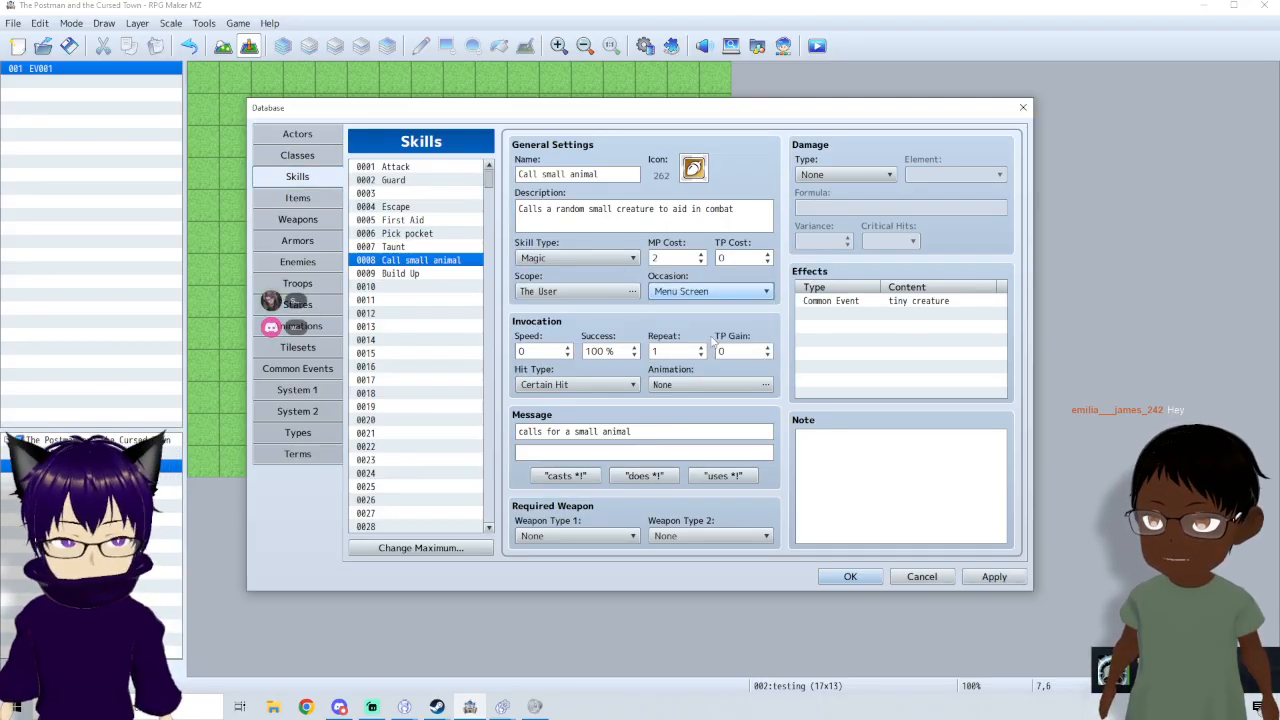
left_click(994, 577)
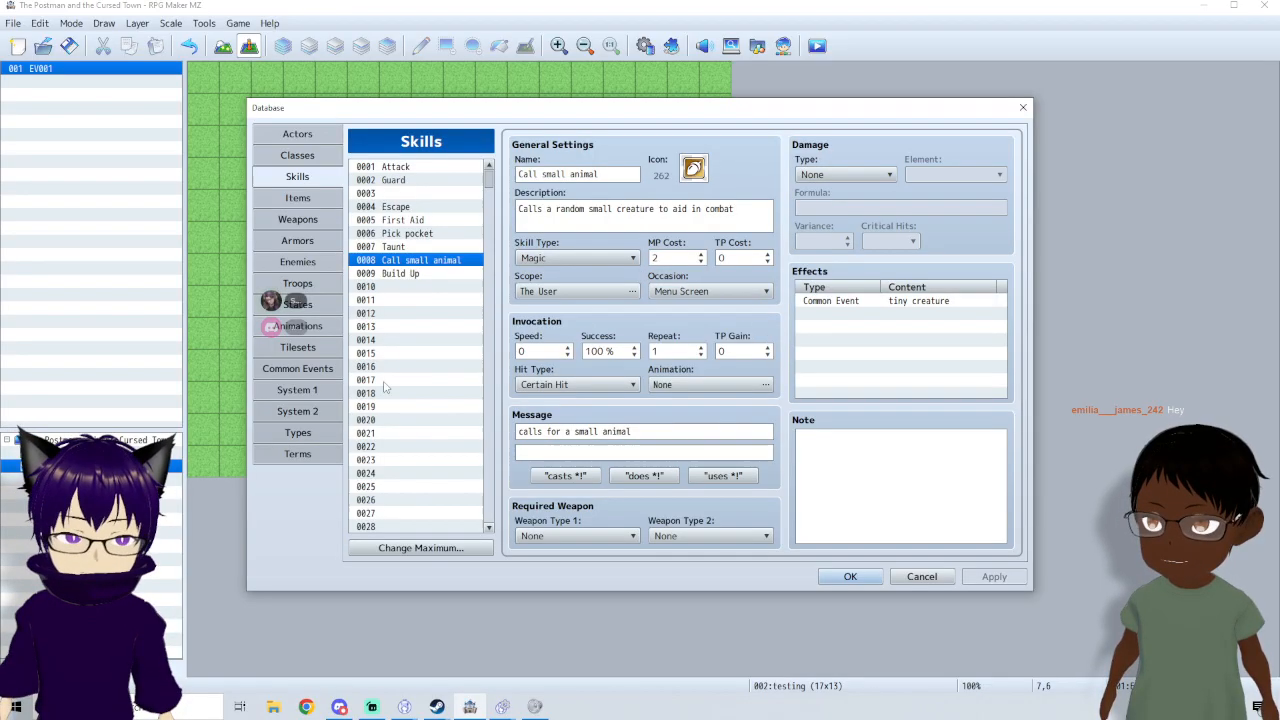
- Review the contents of the tiny creature and remove animal common events
left_click(308, 390)
left_click(309, 372)
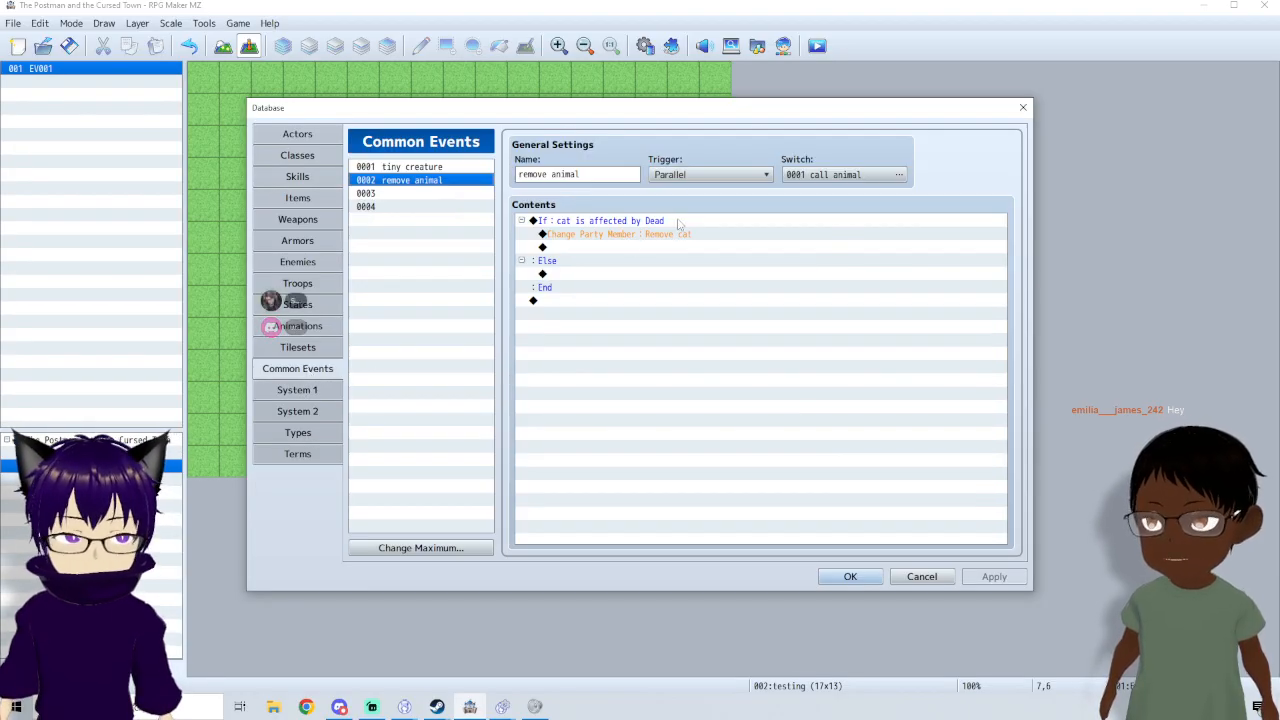
left_click(440, 168)
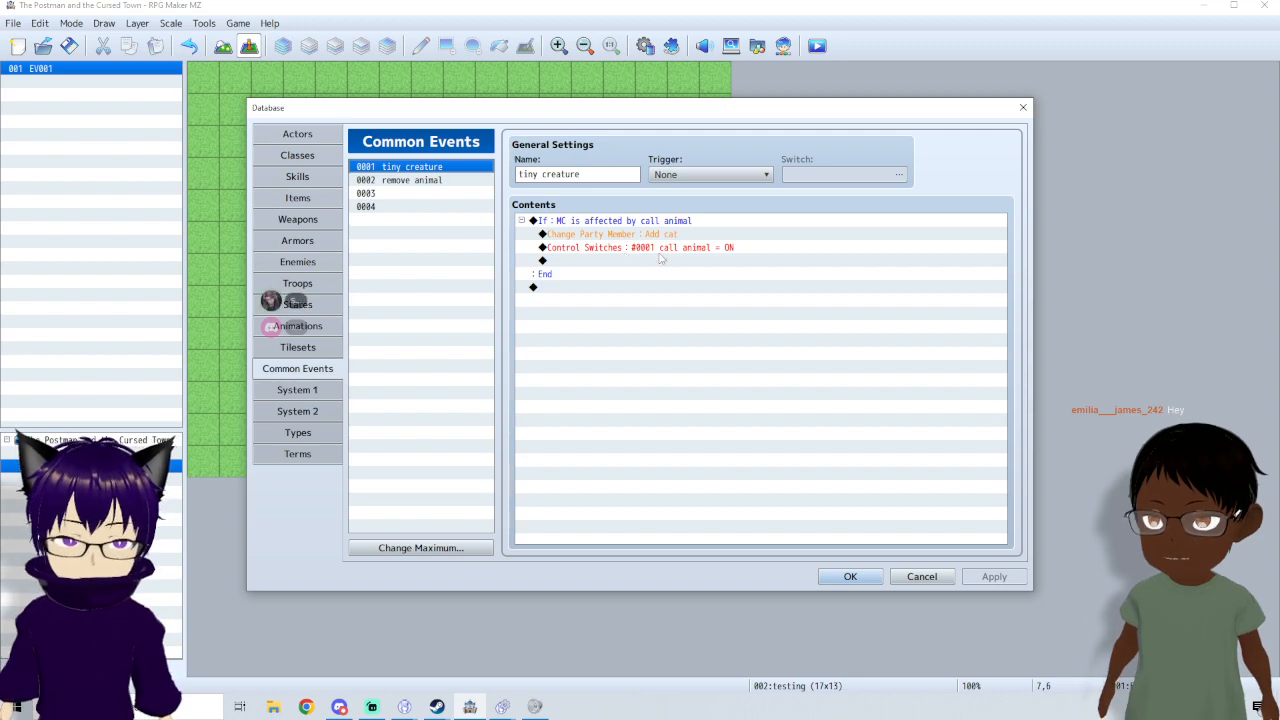
left_click(446, 193)
left_click(446, 180)
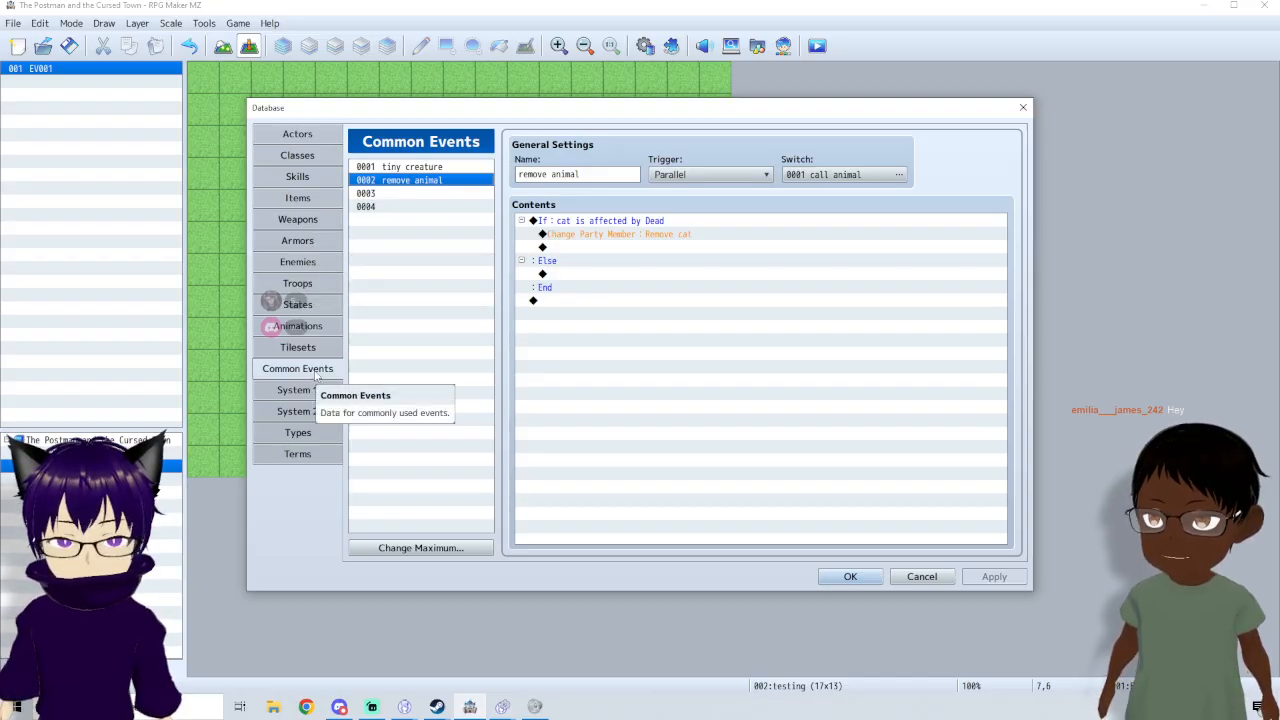
- Add a conditional branch at the start of the tiny creature common event that checks whether actor 0020 cat is in the party
left_click(427, 167)
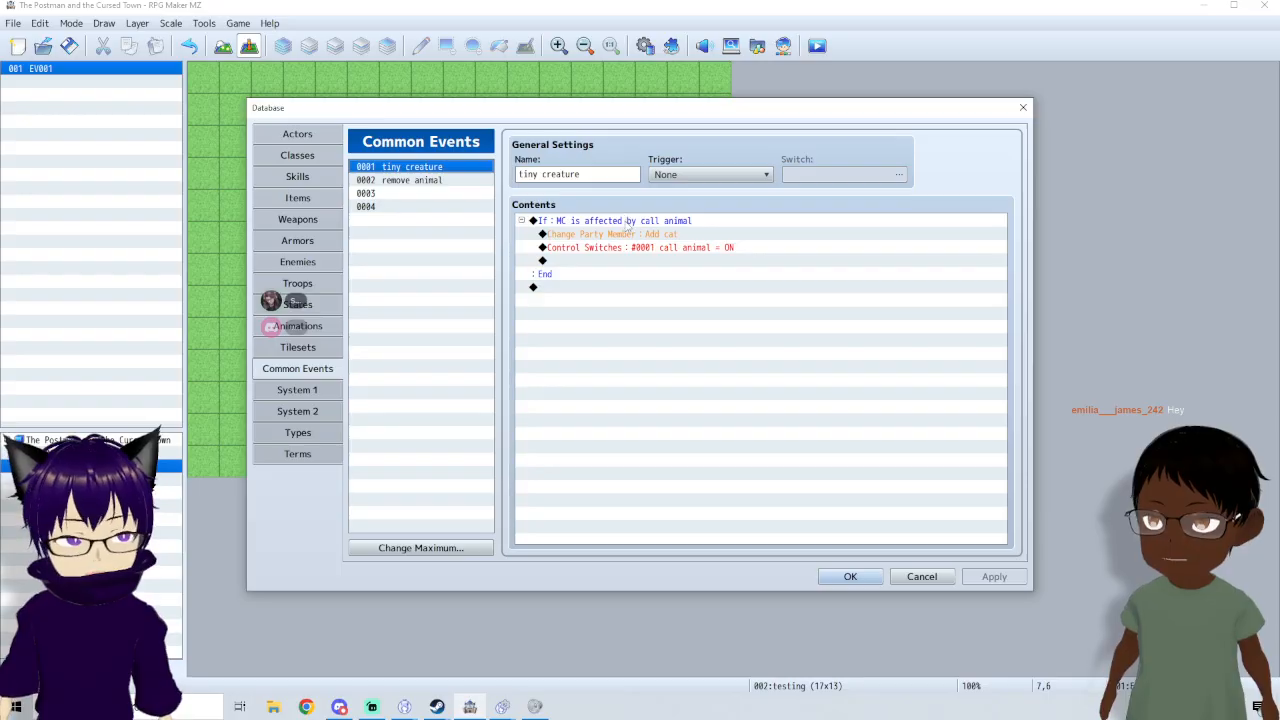
left_click(627, 222)
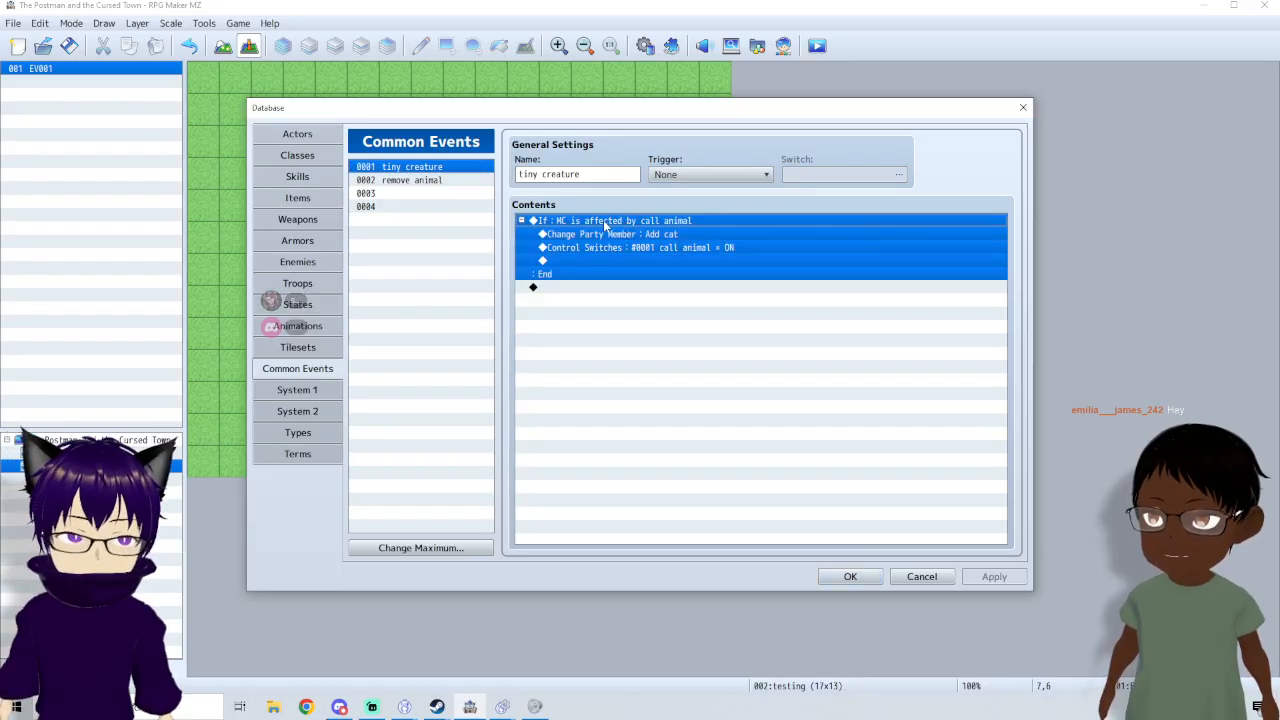
right_click(605, 226)
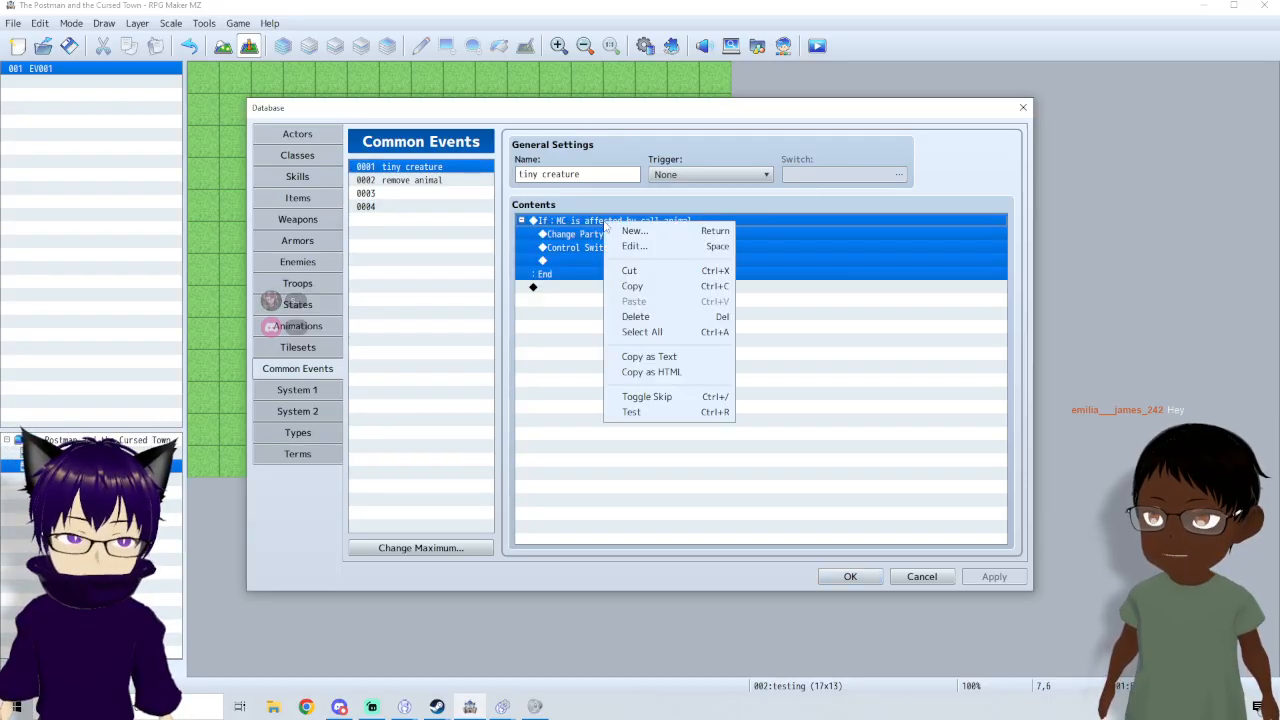
left_click(647, 236)
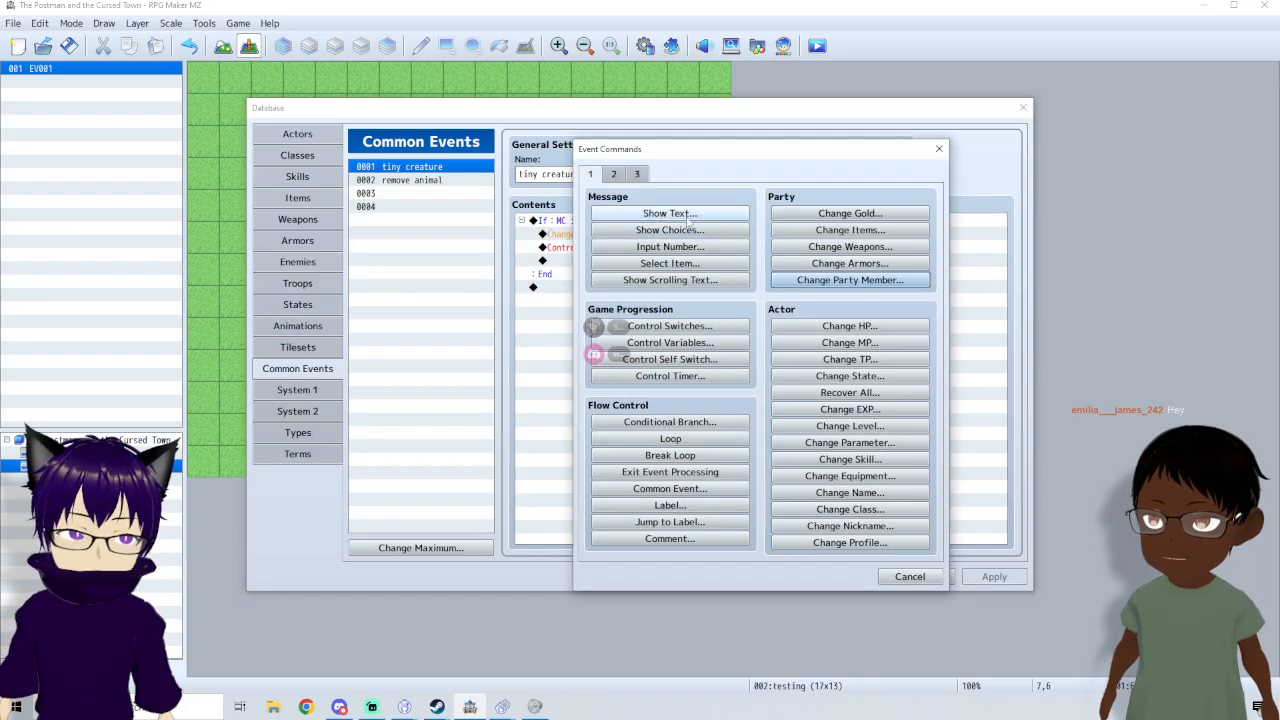
left_click(670, 421)
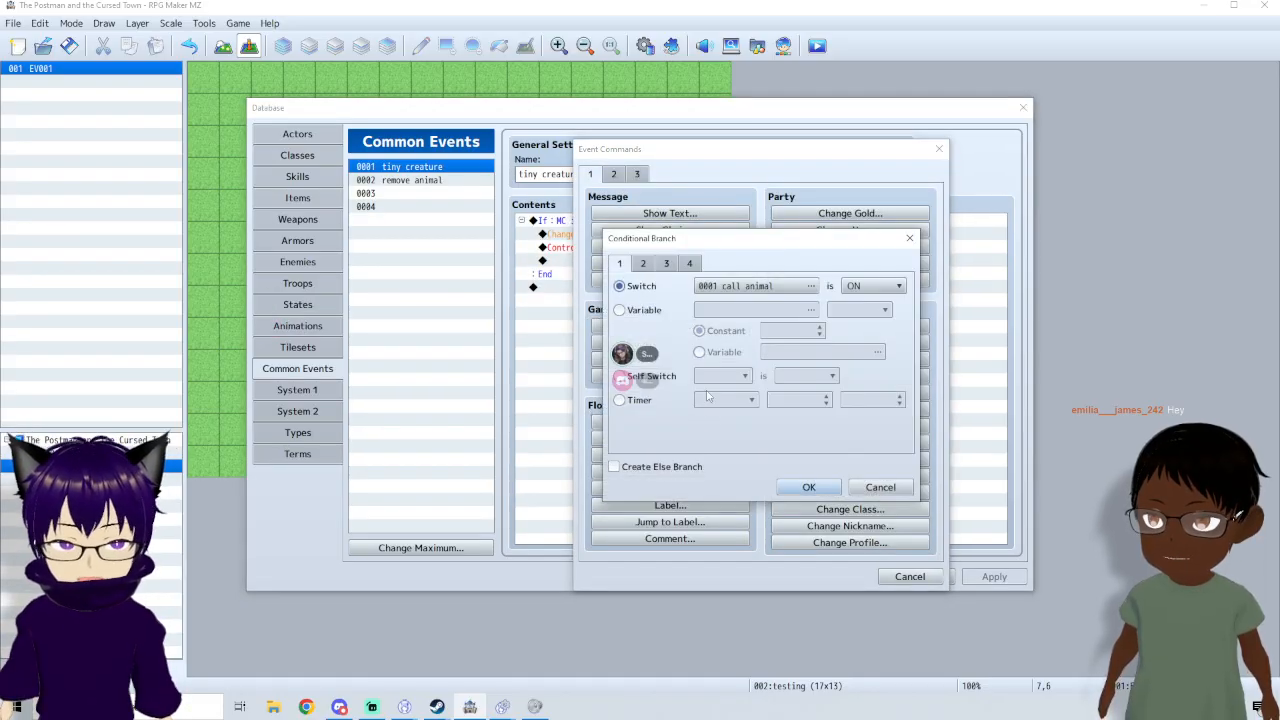
left_click(650, 266)
left_click(619, 286)
left_click(757, 286)
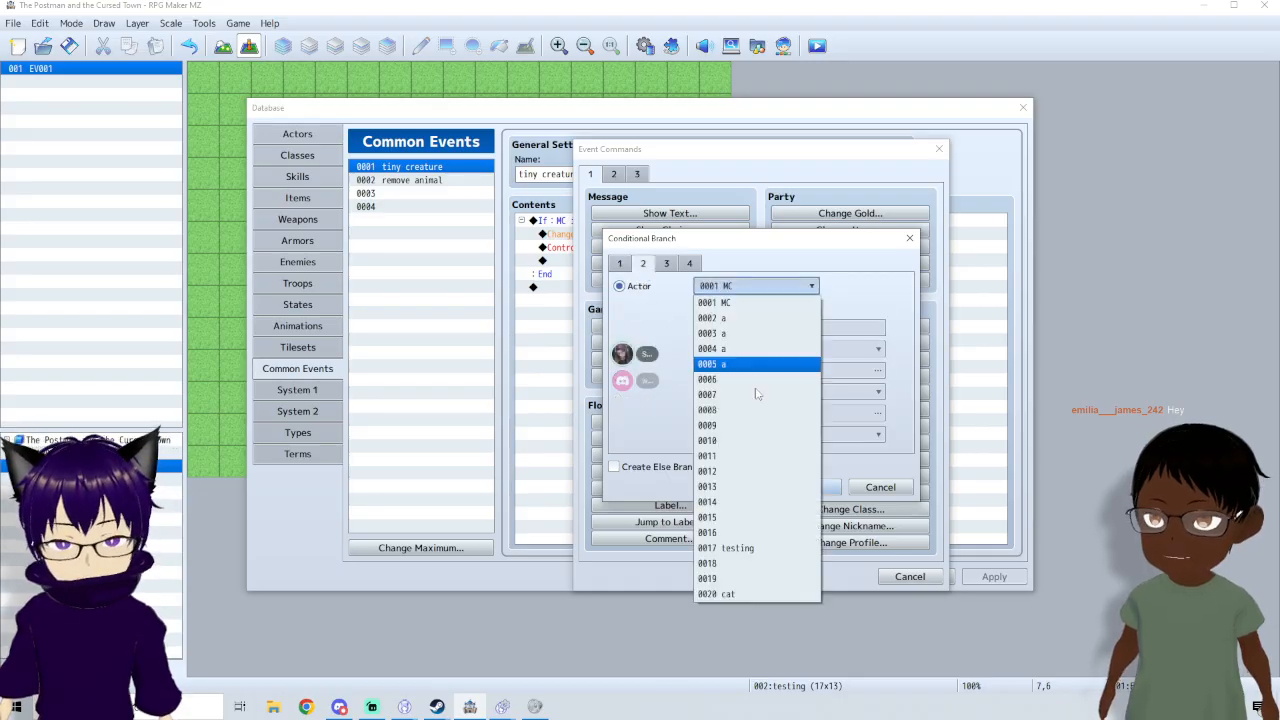
left_click(742, 596)
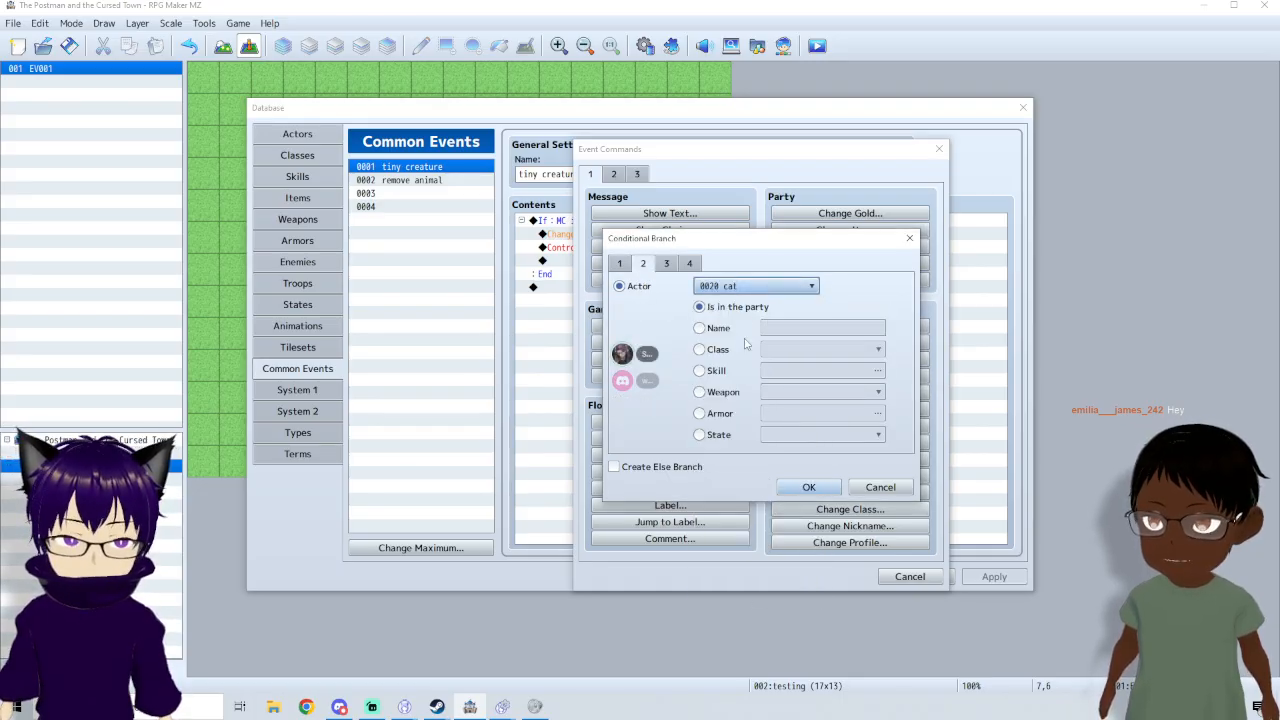
left_click(809, 487)
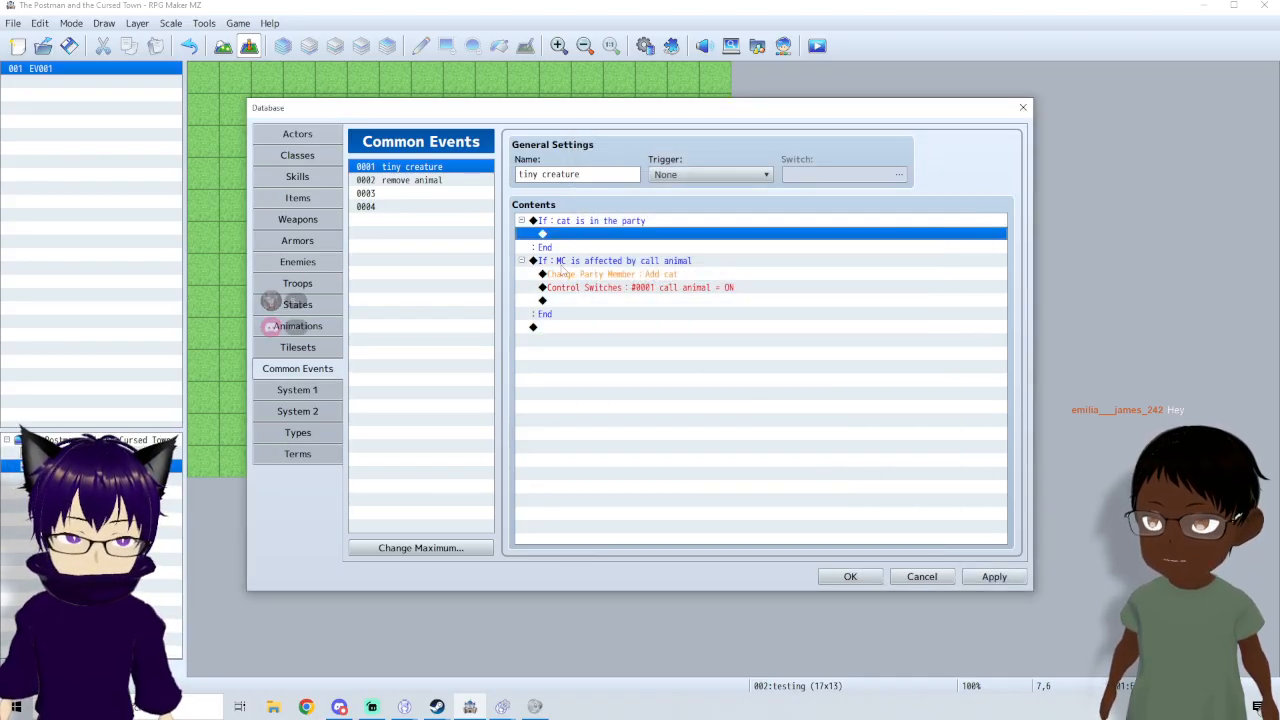
- Edit the cat-in-the-party conditional branch to include an Else branch
left_click(561, 264)
left_click(560, 221)
right_click(562, 222)
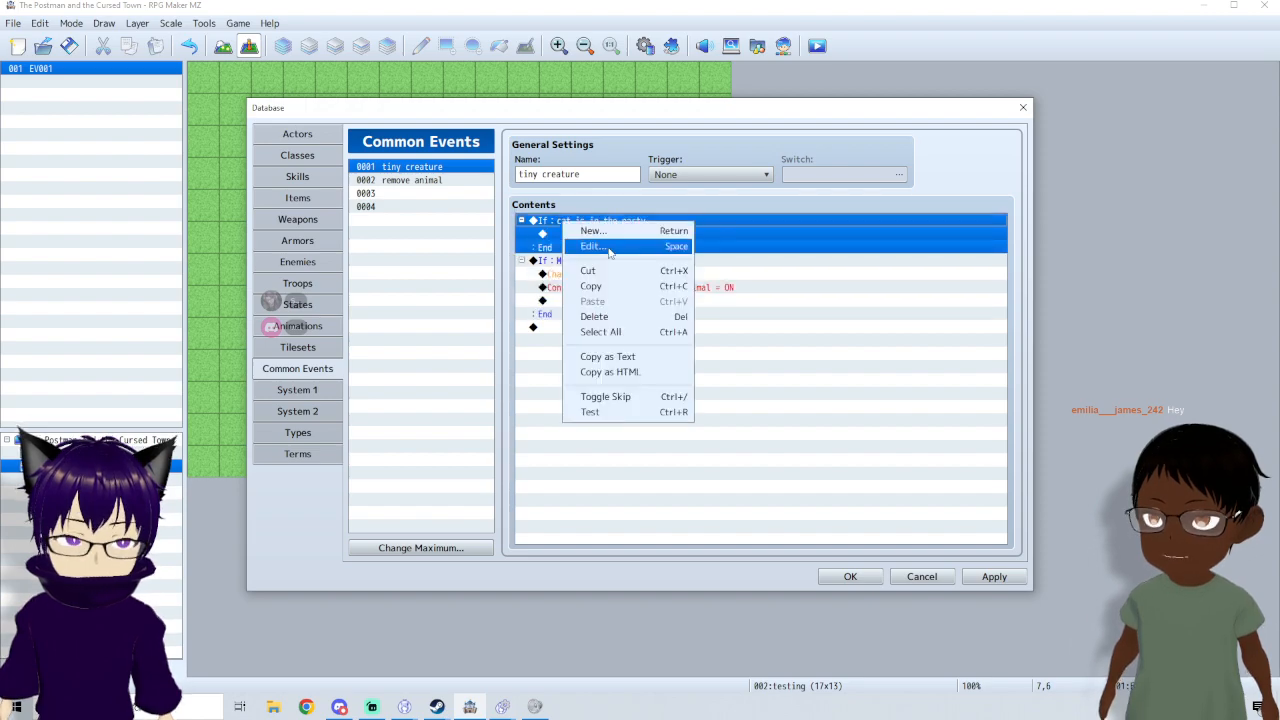
left_click(592, 246)
left_click(670, 471)
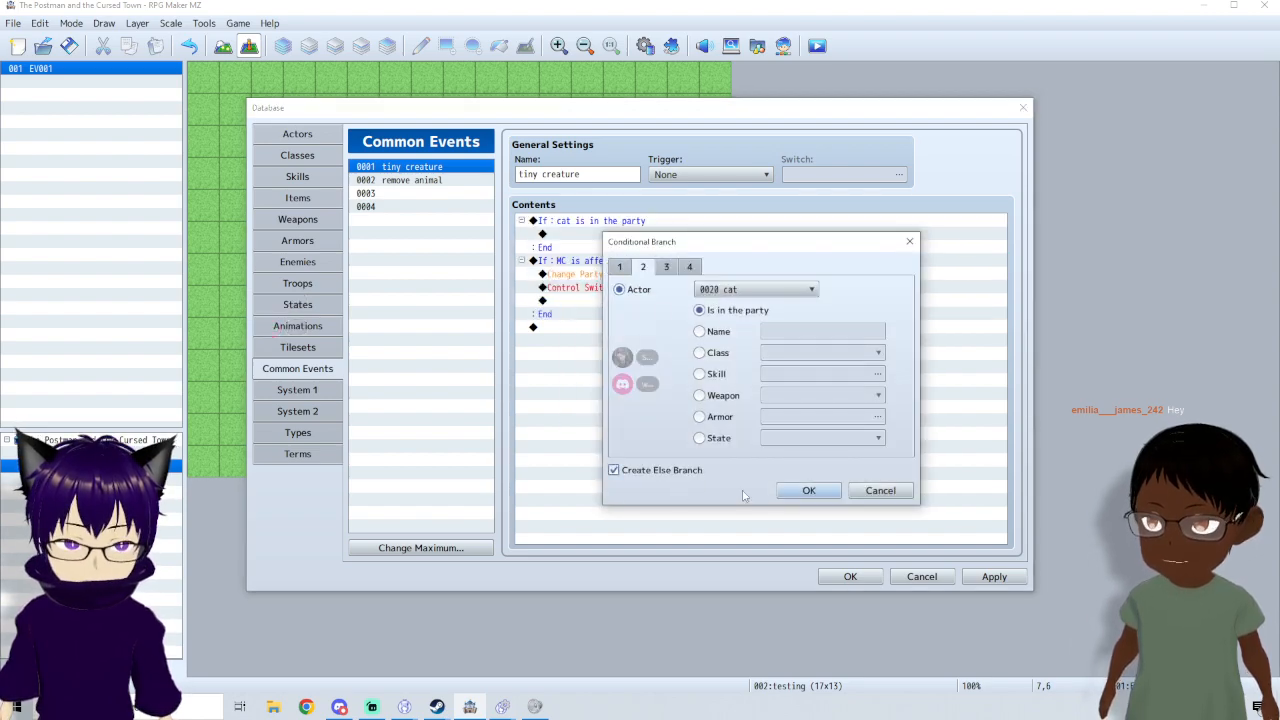
left_click(806, 491)
- Move the whole "MC is affected by call animal" conditional branch into the Else branch of the cat-in-the-party check
left_click(603, 290)
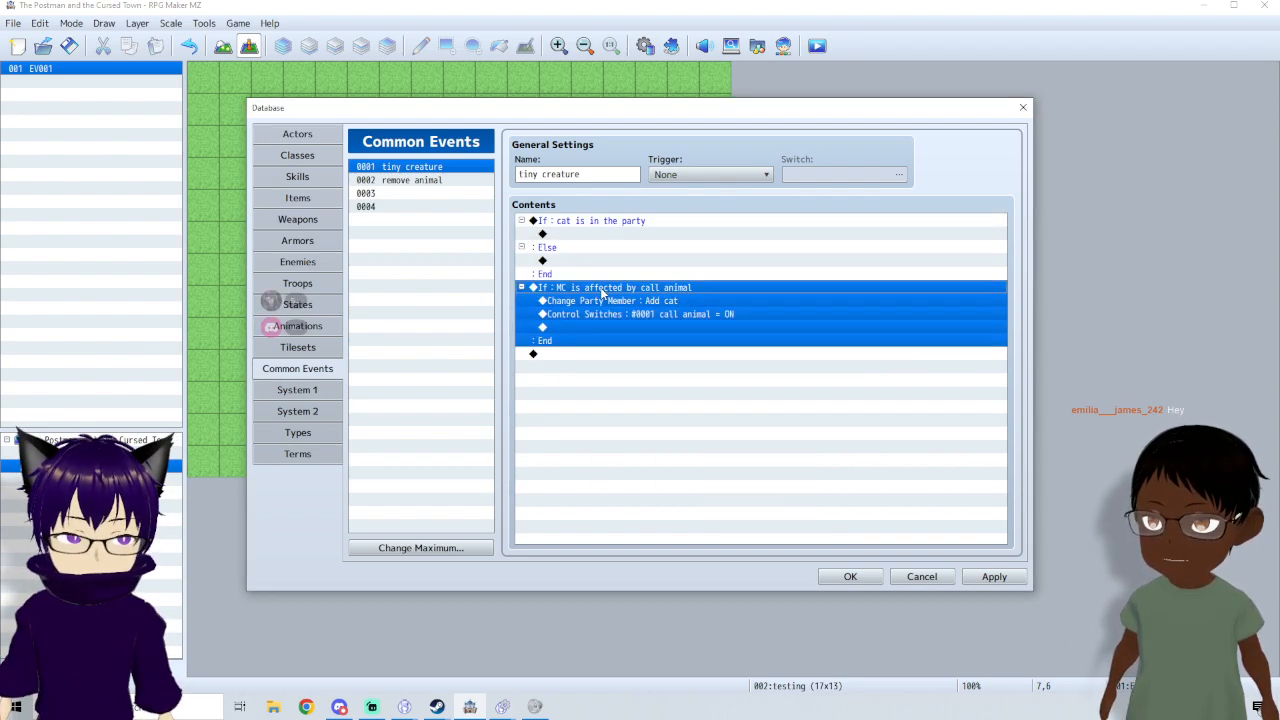
key("ctrl+x")
left_click(598, 261)
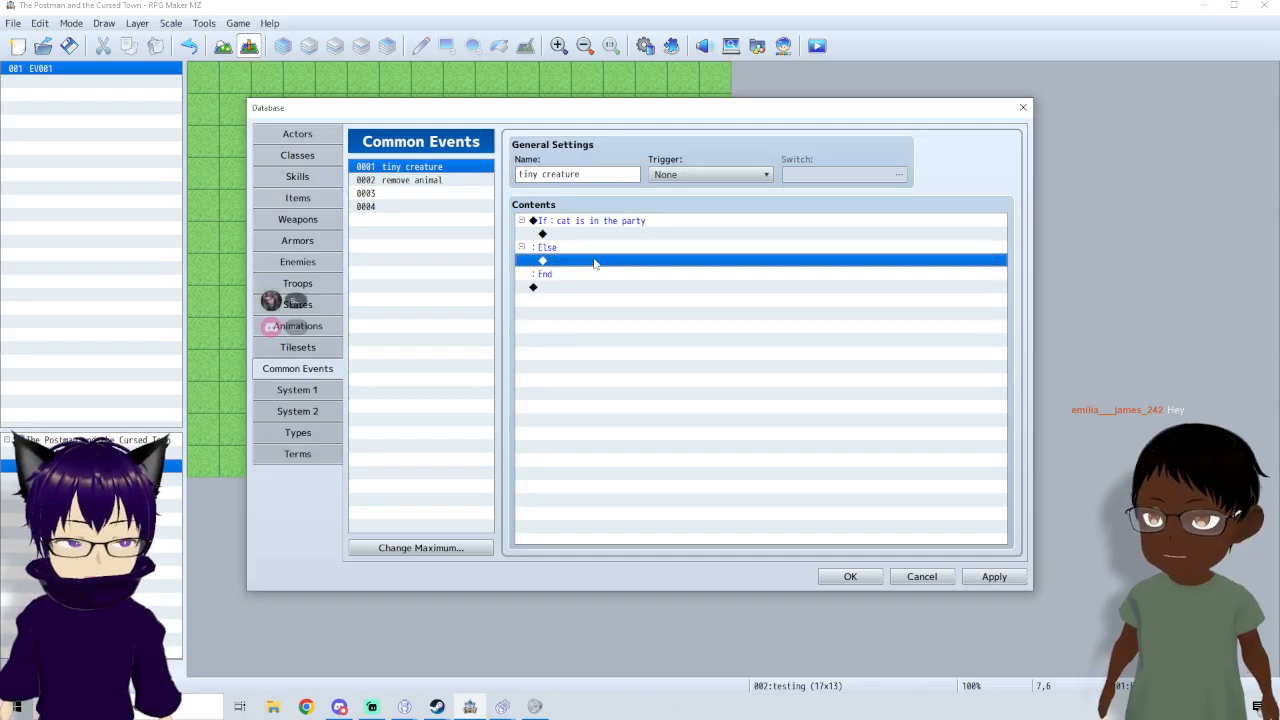
key("ctrl+v")
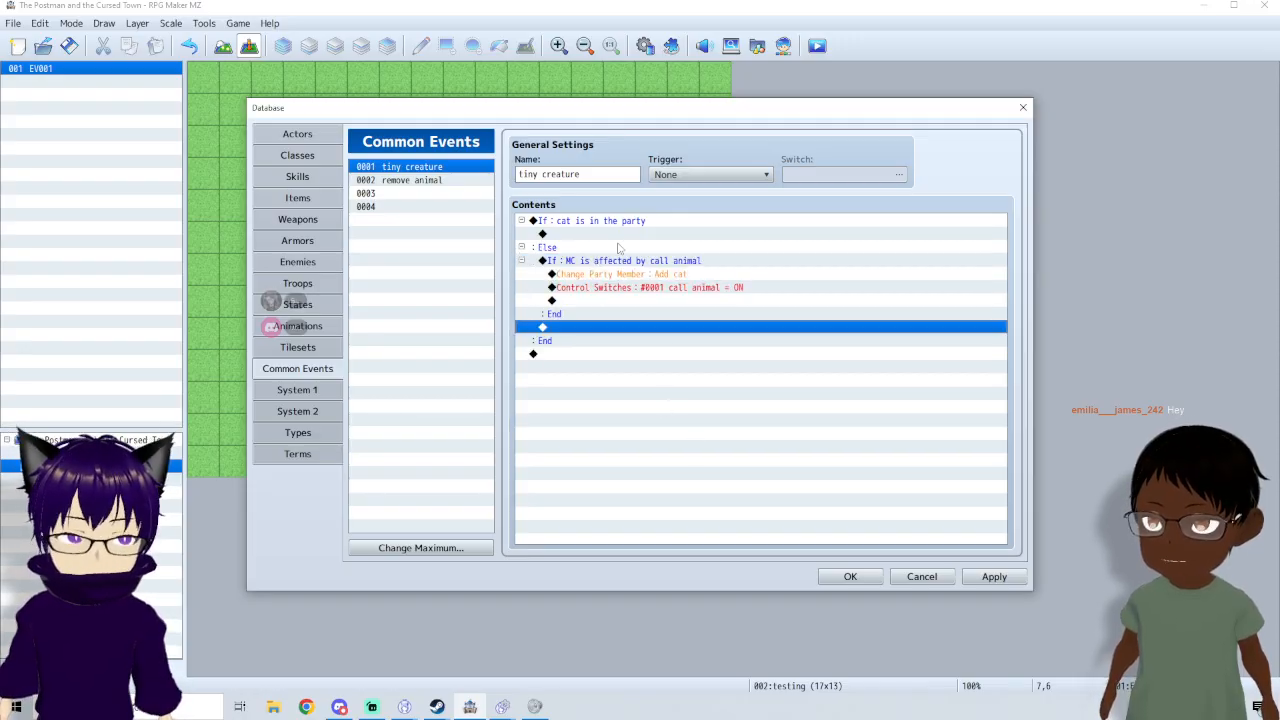
- Add the text message "Cat is already in the party" under the cat-in-the-party condition, and delete it again
left_click(603, 235)
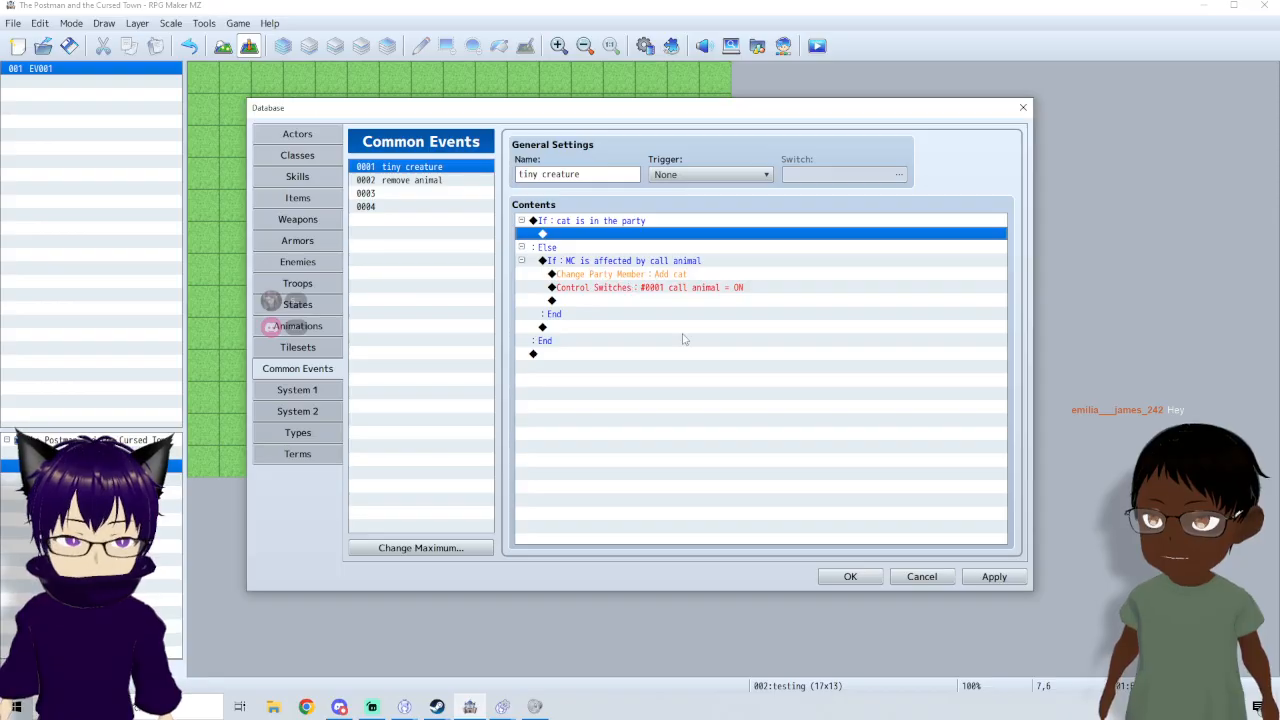
double_click(585, 237)
left_click(642, 214)
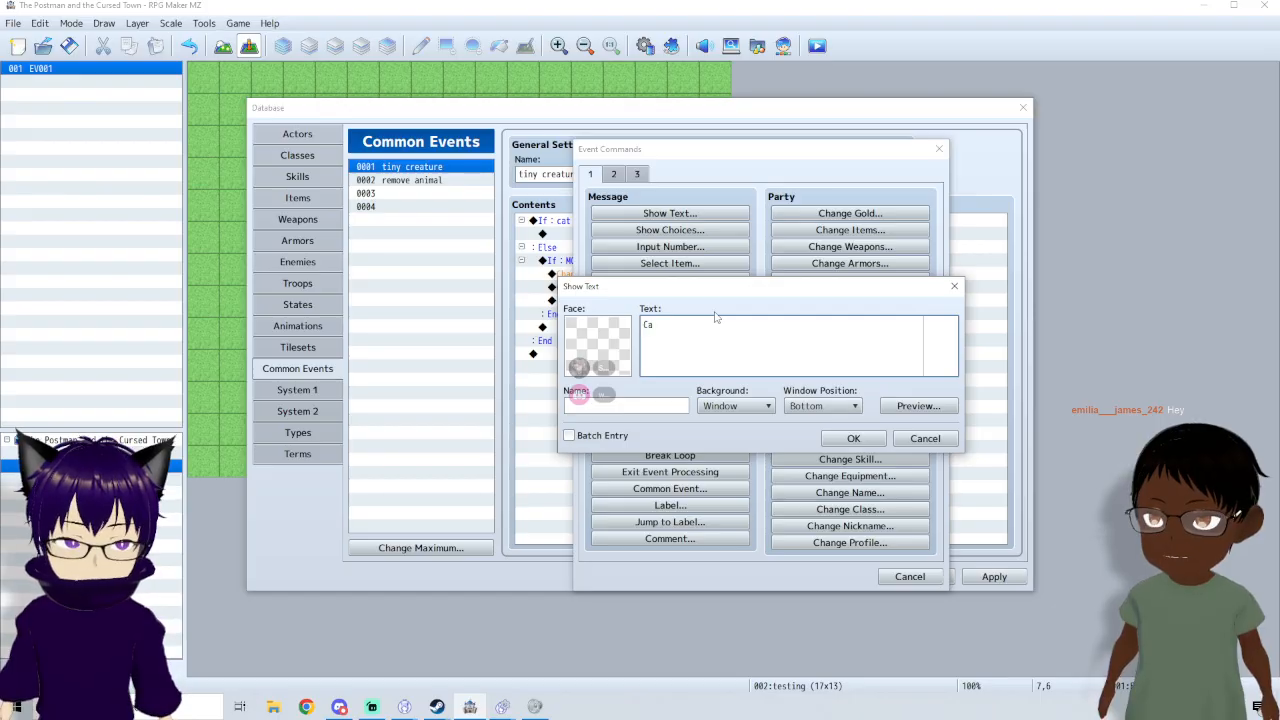
type("Cat is already in the party")
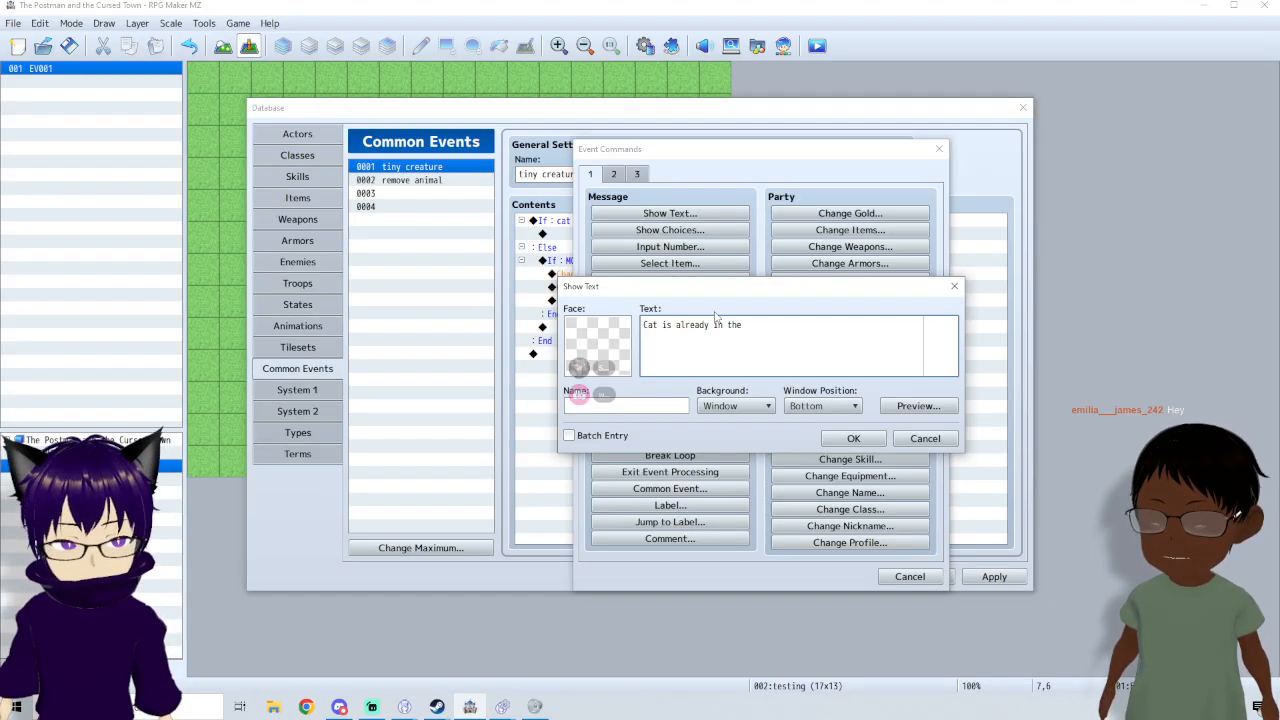
left_click(840, 439)
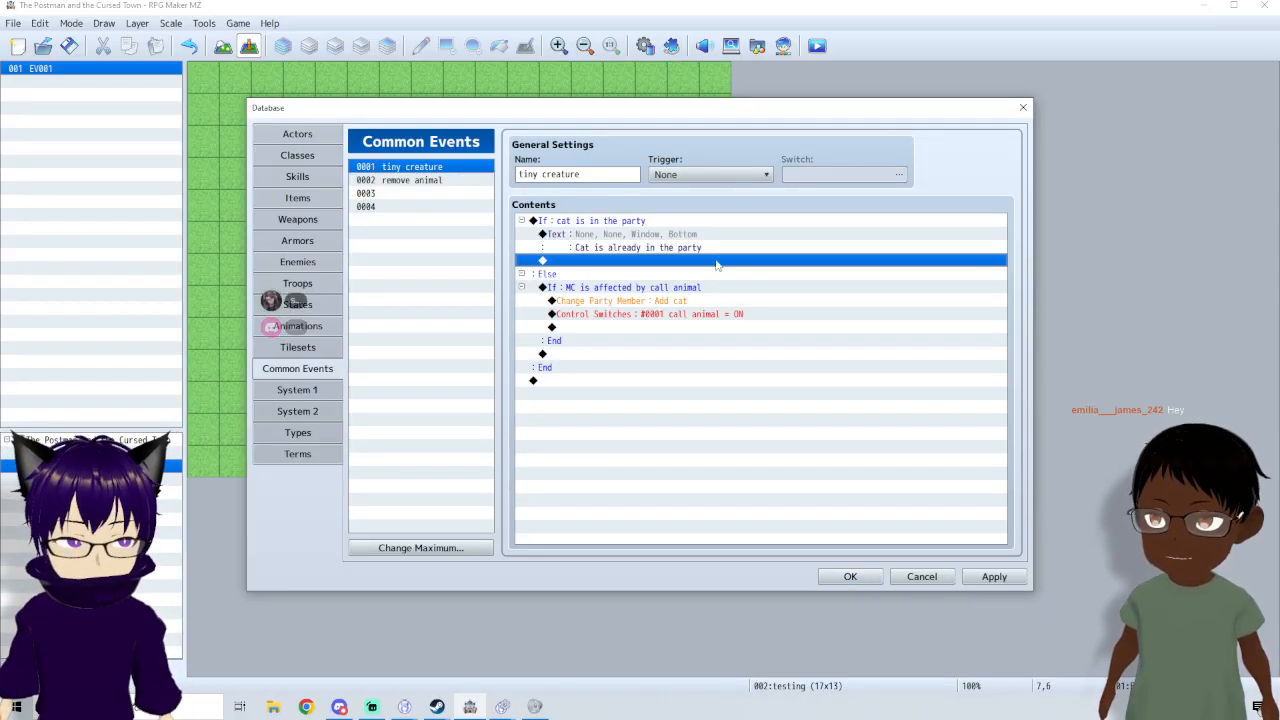
left_click(644, 241)
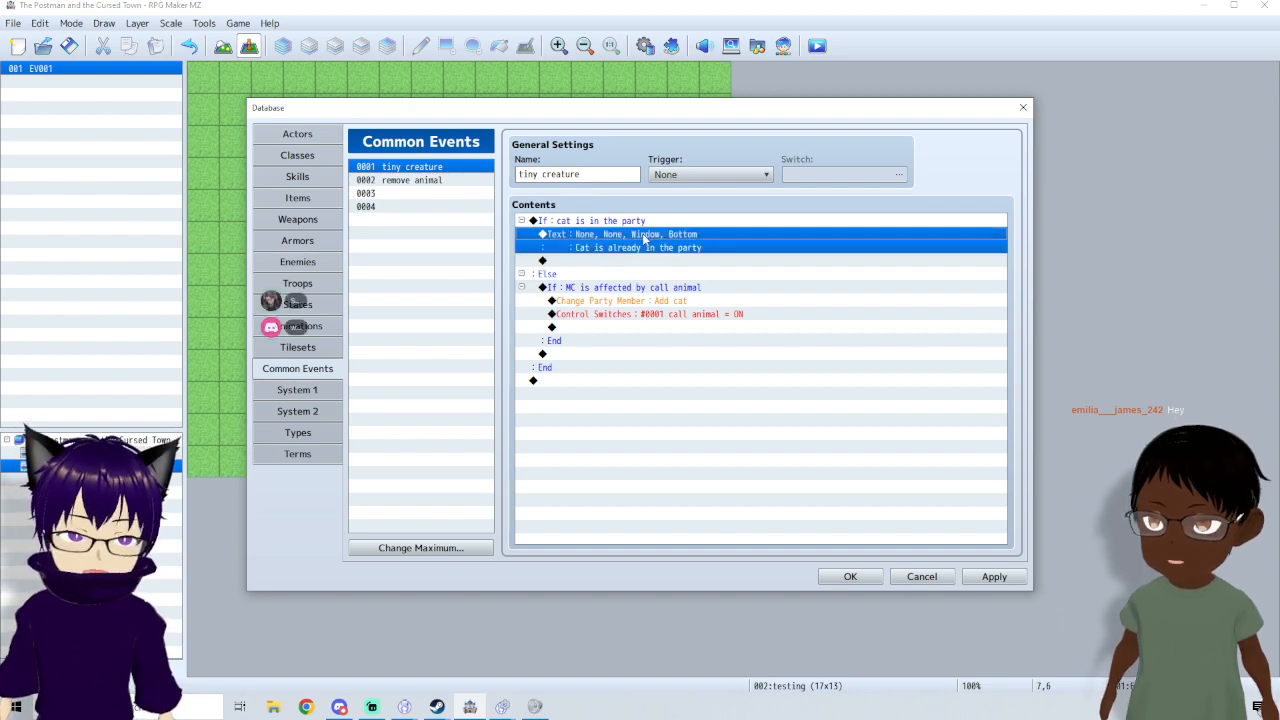
key("Delete")
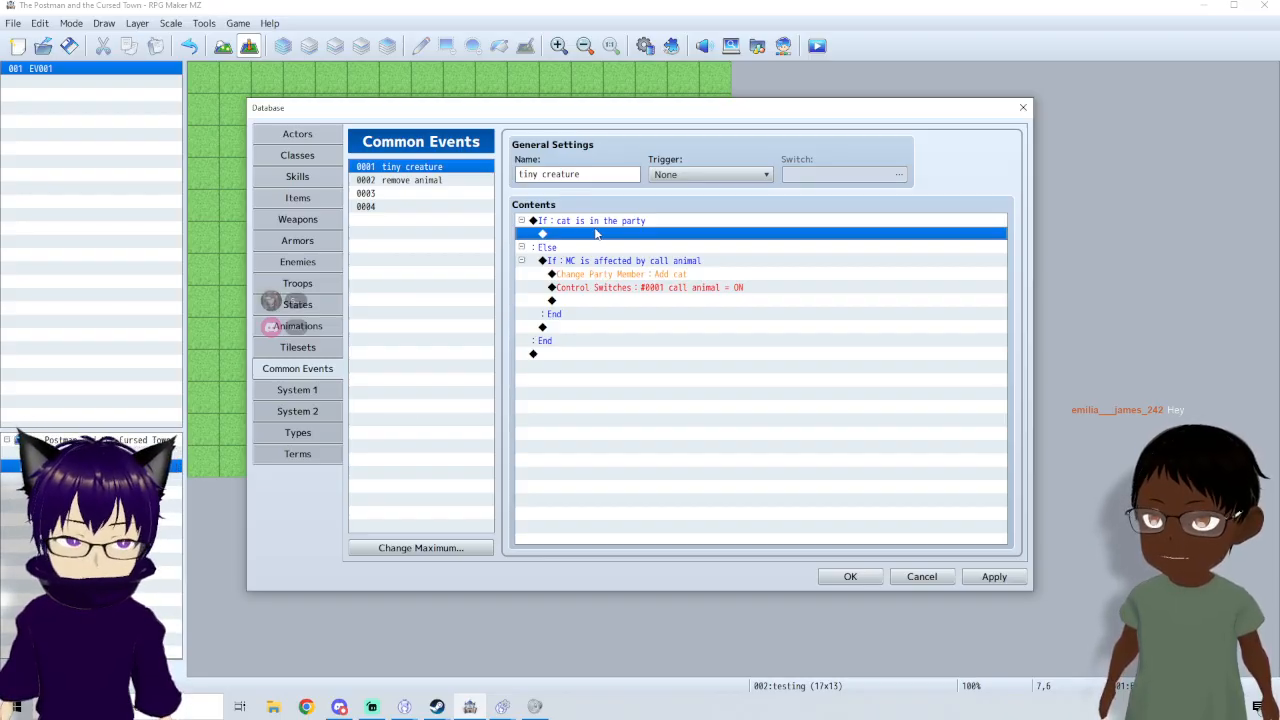
- Set the max level of actor 0020 cat to 1
left_click(309, 135)
left_click(438, 421)
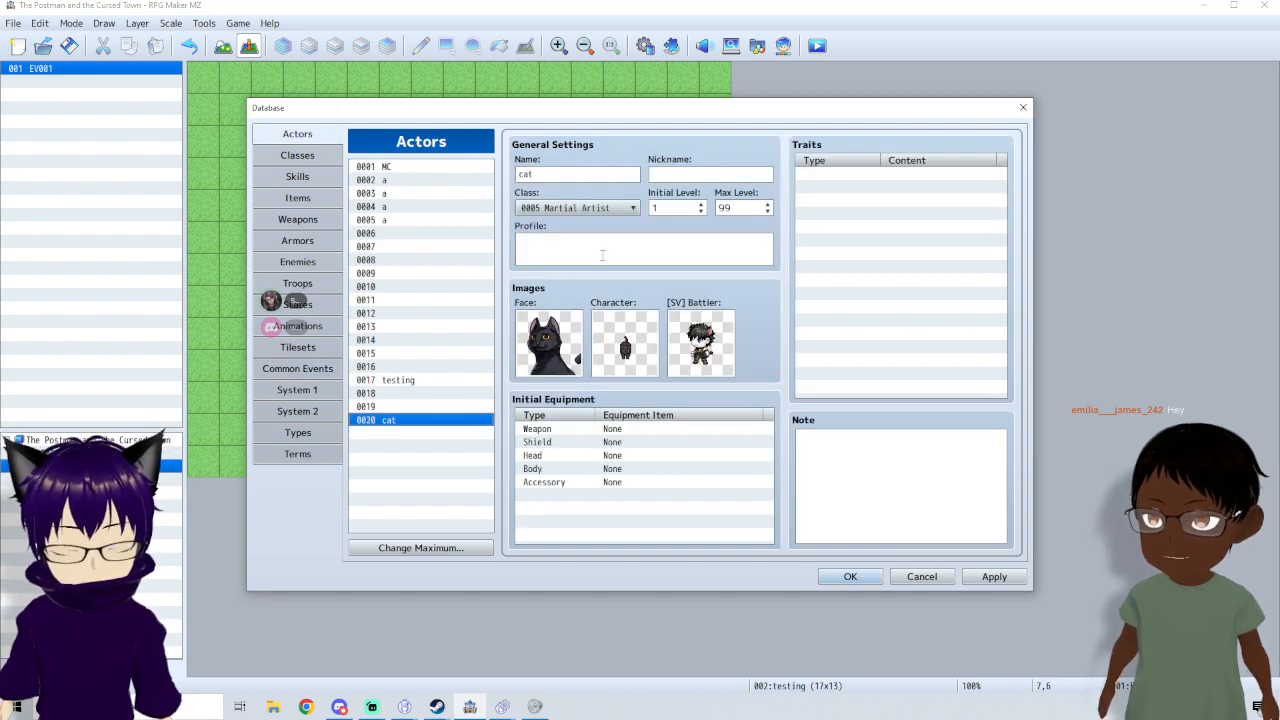
left_click(752, 207)
type("1")
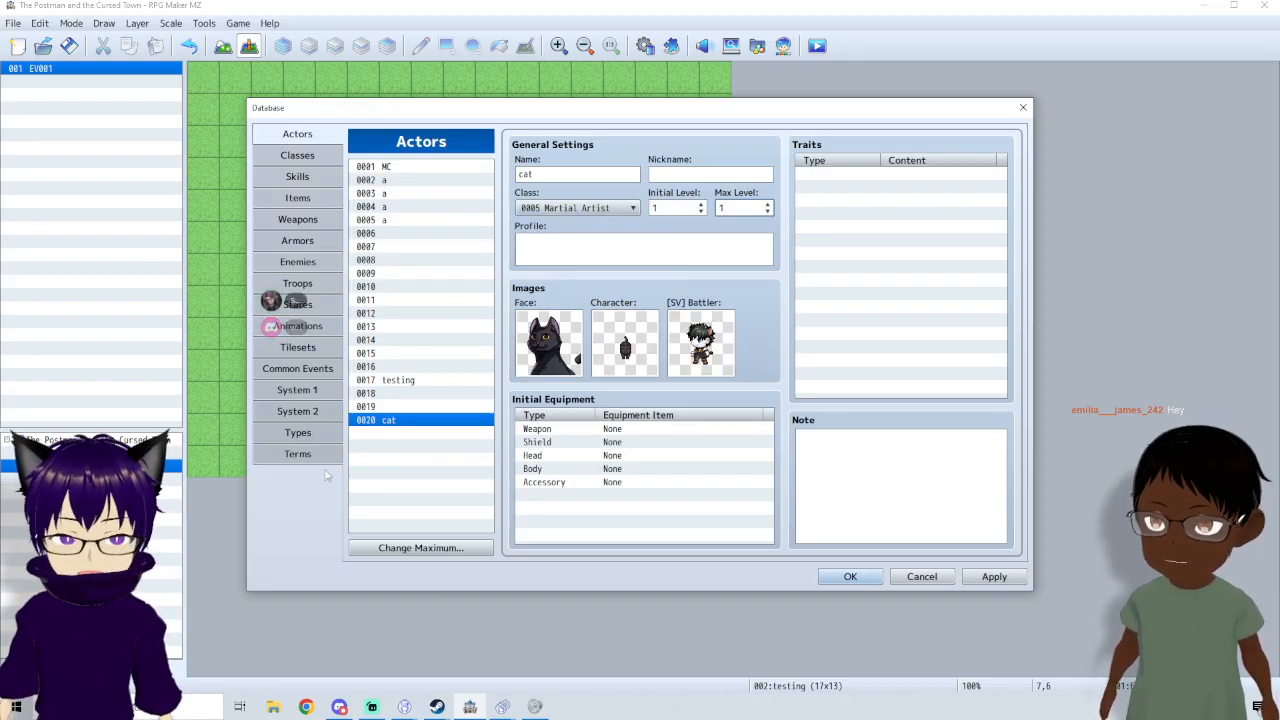
- Delete the "MC is affected by call animal" branch from the tiny creature event's Else branch, and paste it back there
left_click(314, 376)
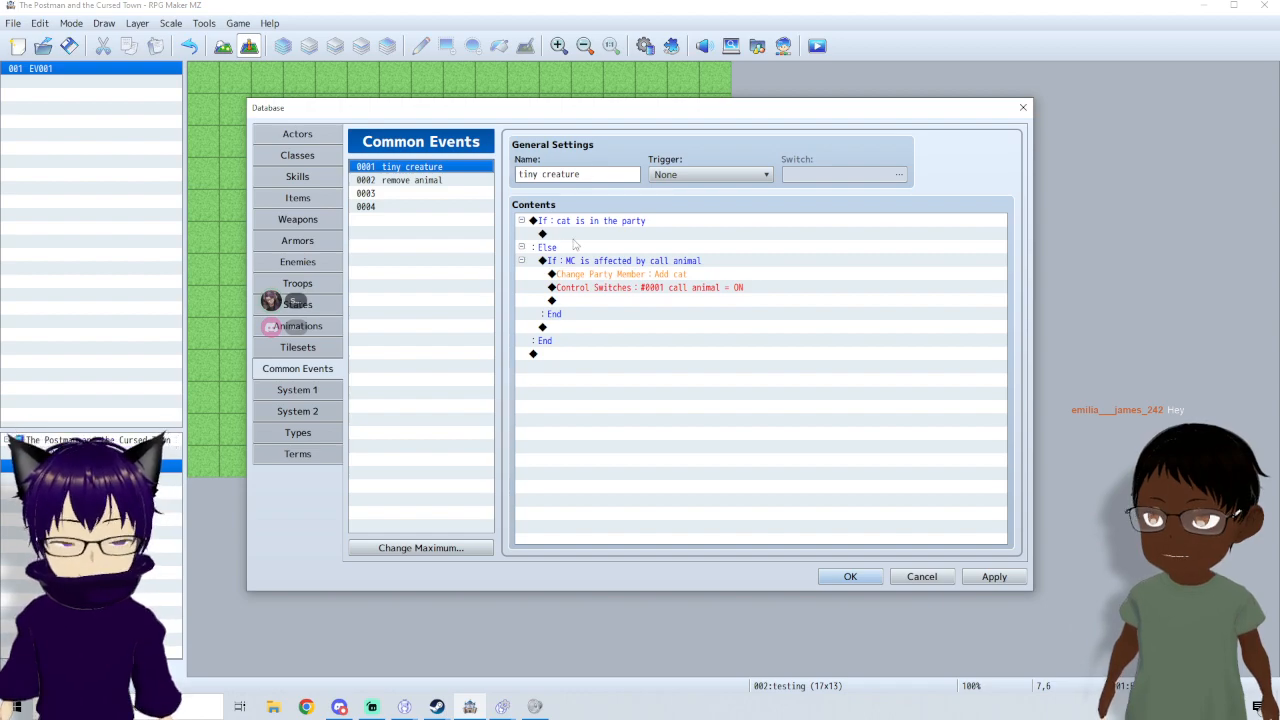
left_click(574, 238)
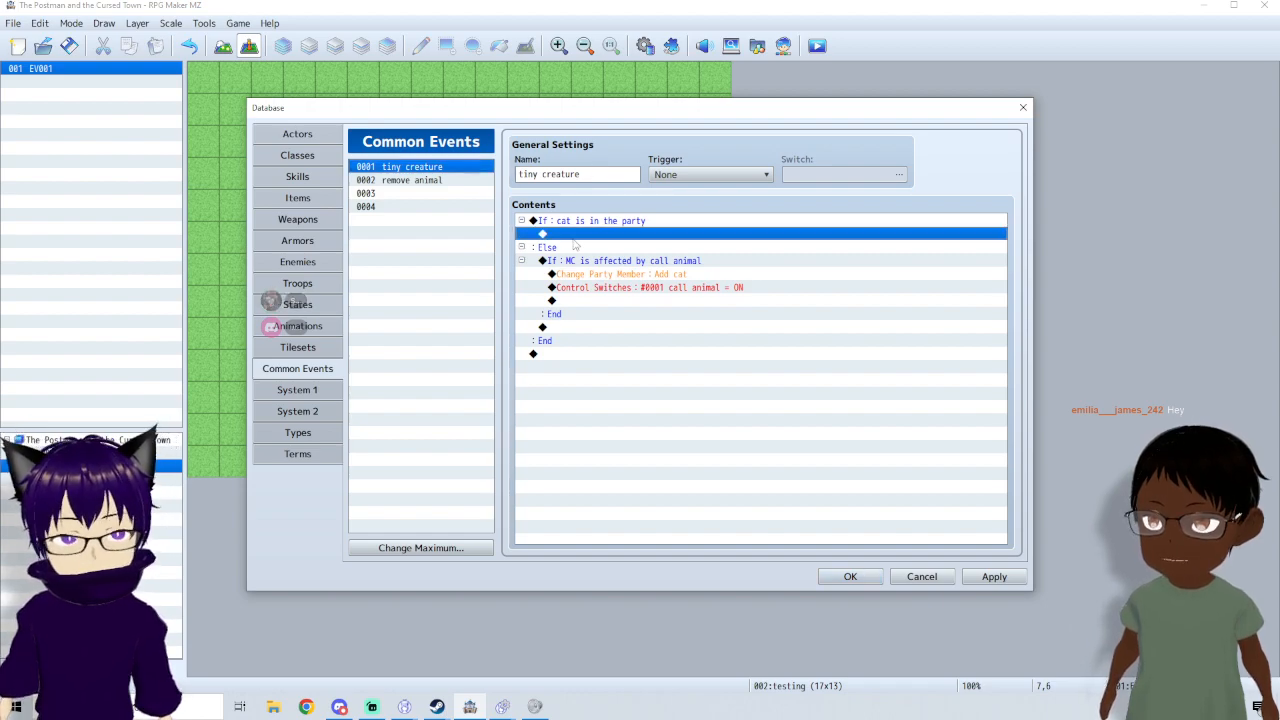
left_click(579, 266)
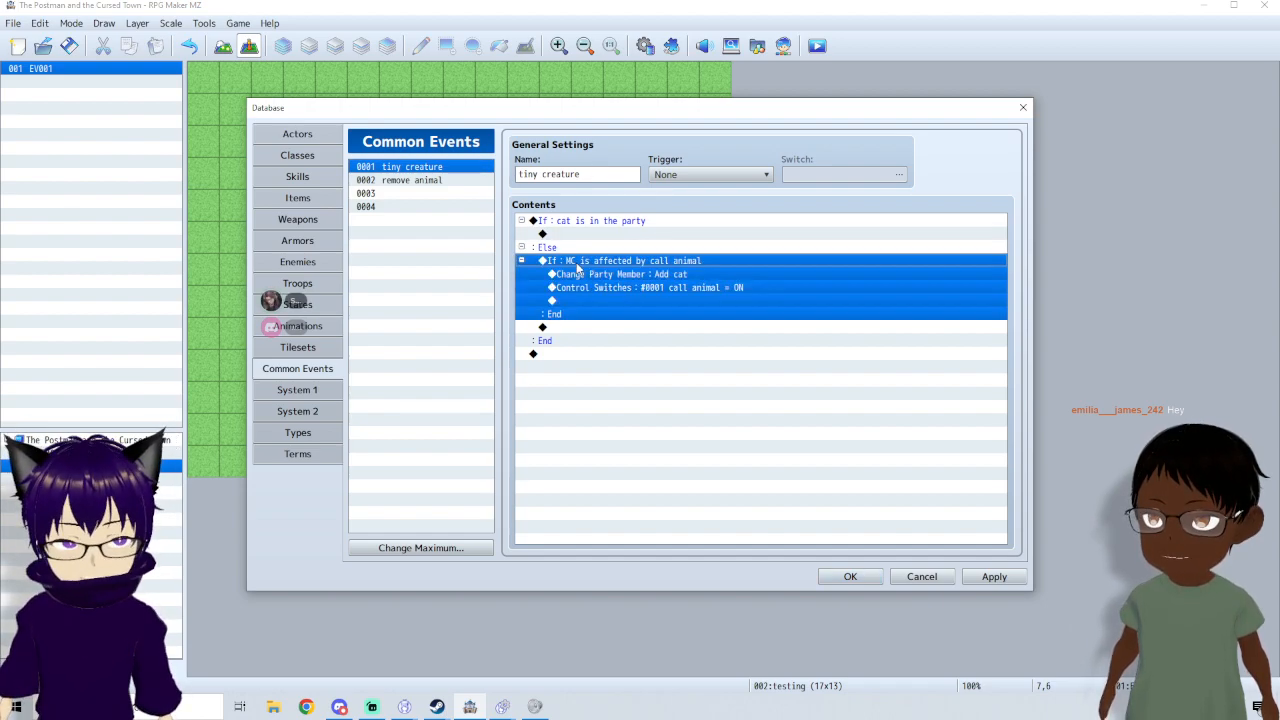
key("Delete")
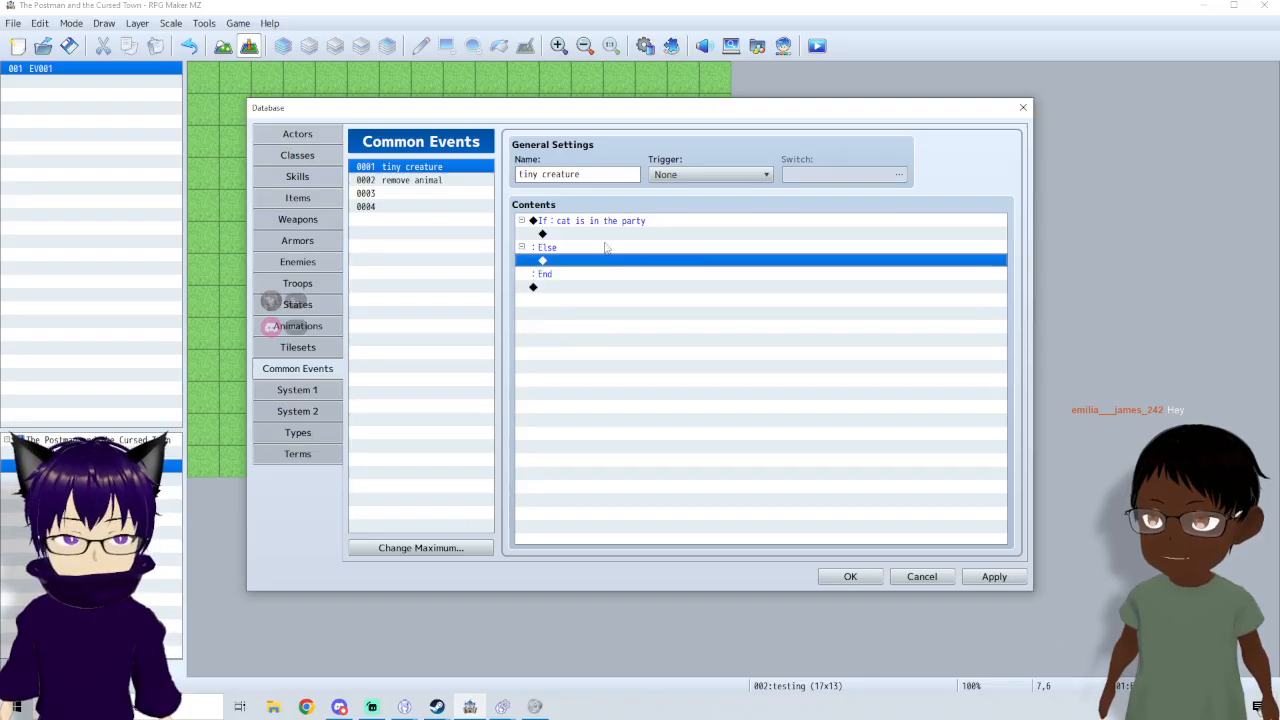
left_click(604, 237)
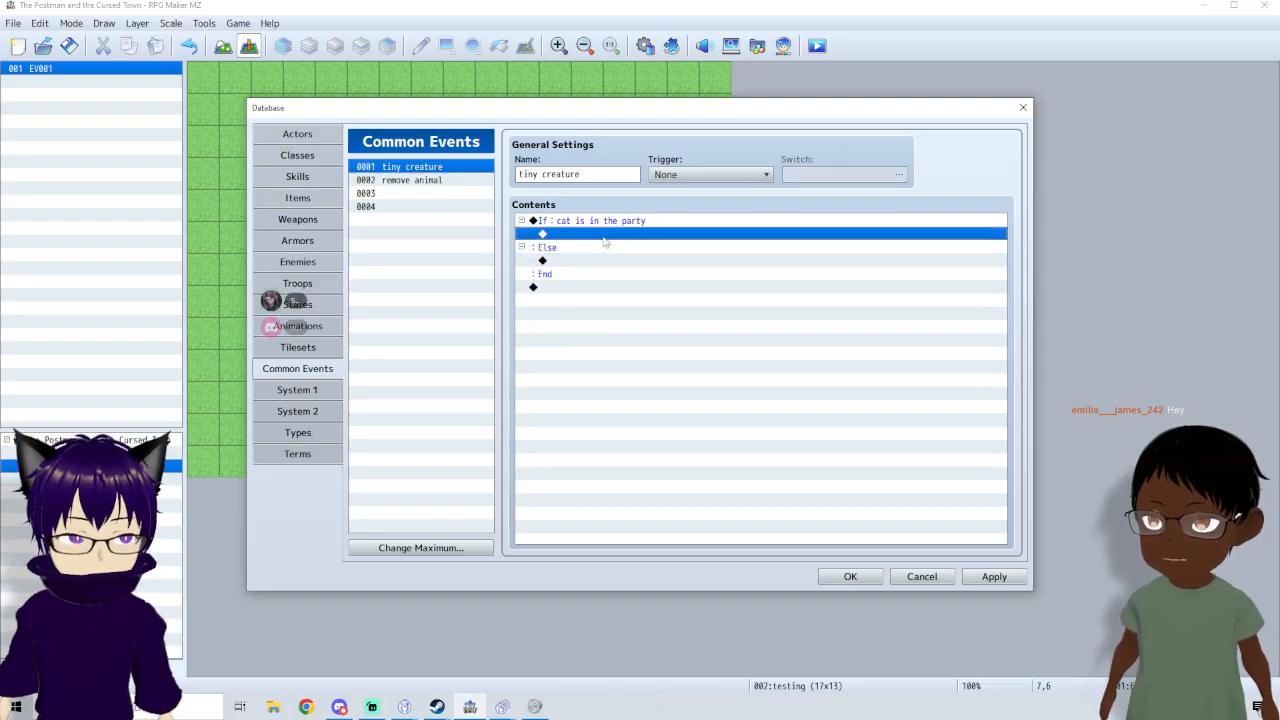
left_click(574, 262)
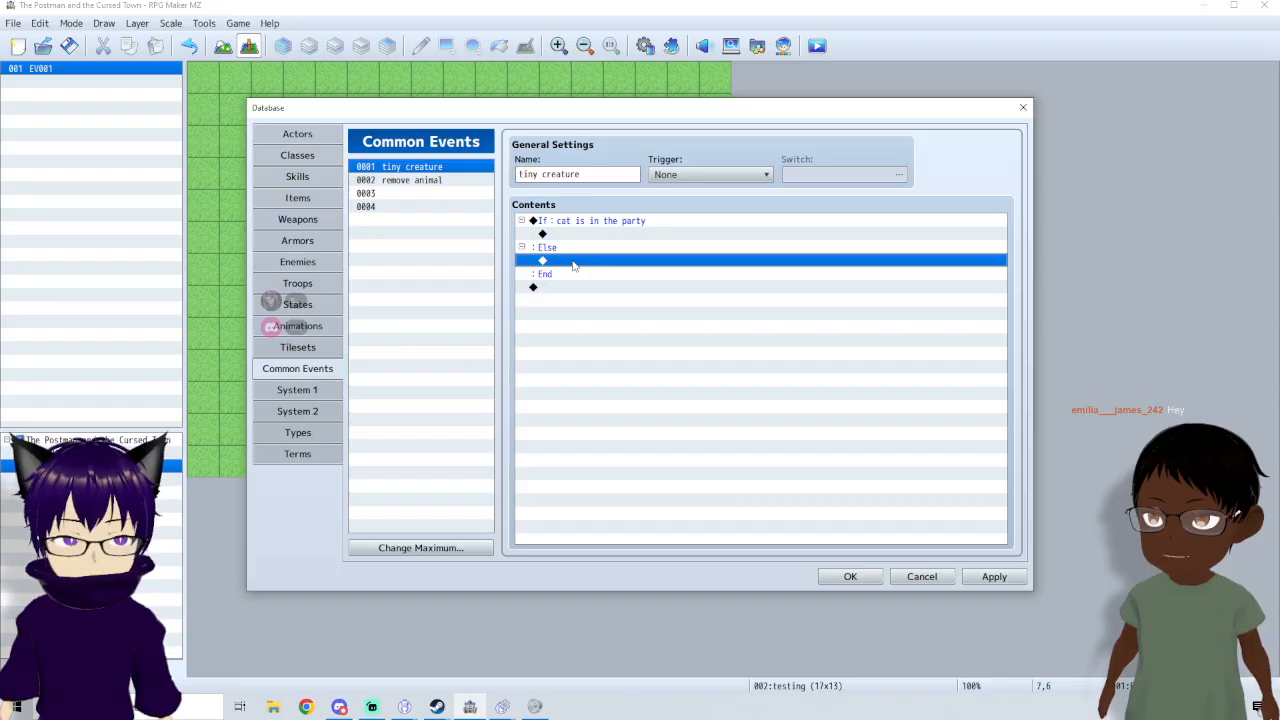
key("ctrl+v")
left_click(591, 247)
left_click(590, 235)
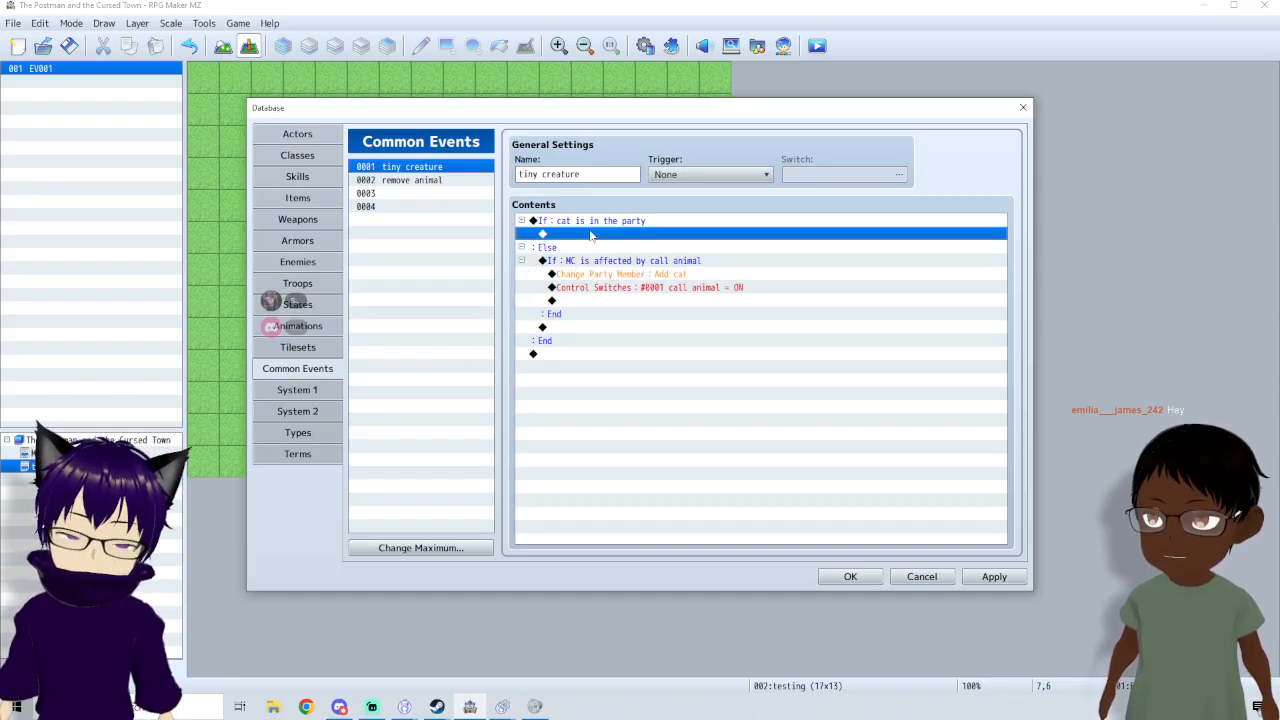
key("alt+Tab")
key("alt+Tab")
key("Tab")
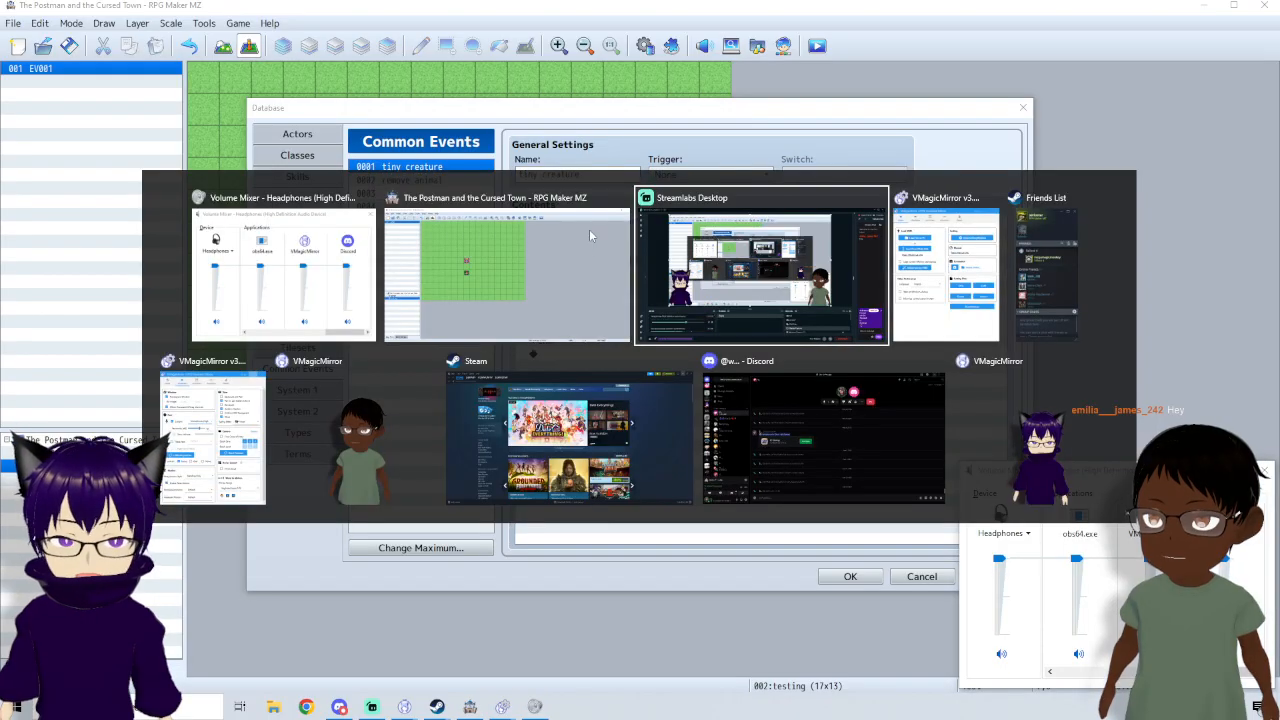
key("alt+Tab")
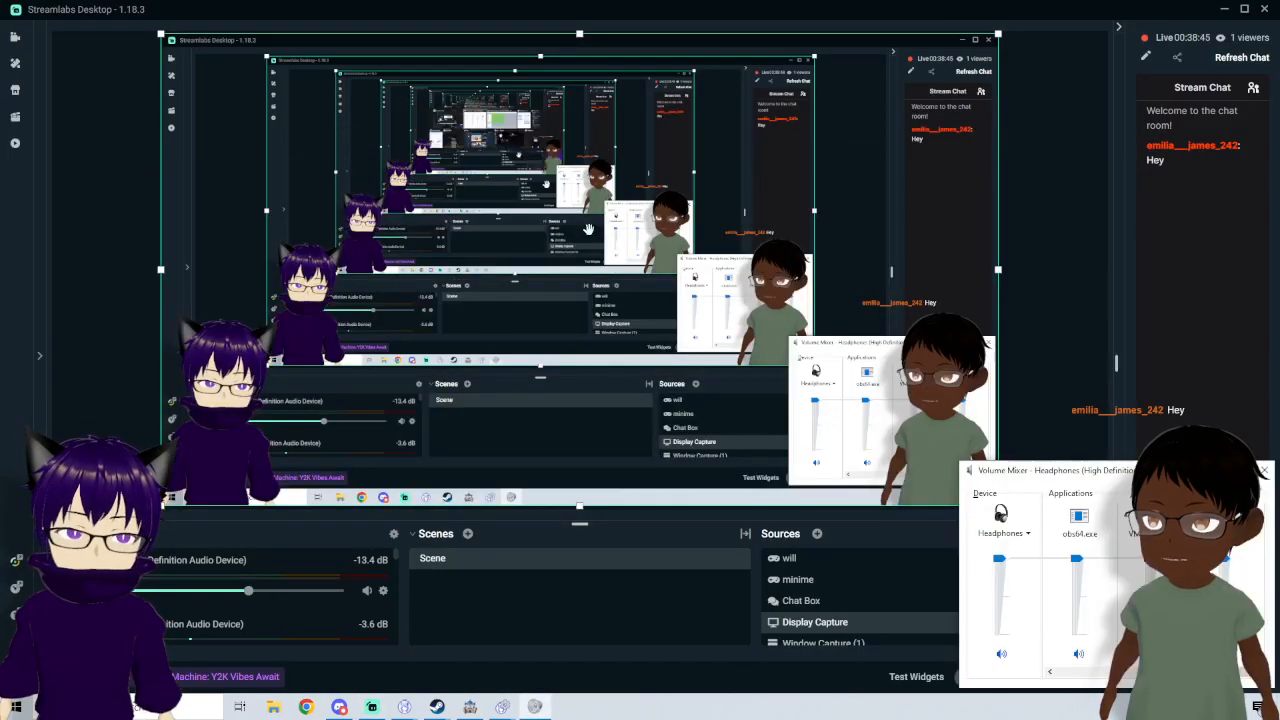
key("alt+Tab")
key("Tab")
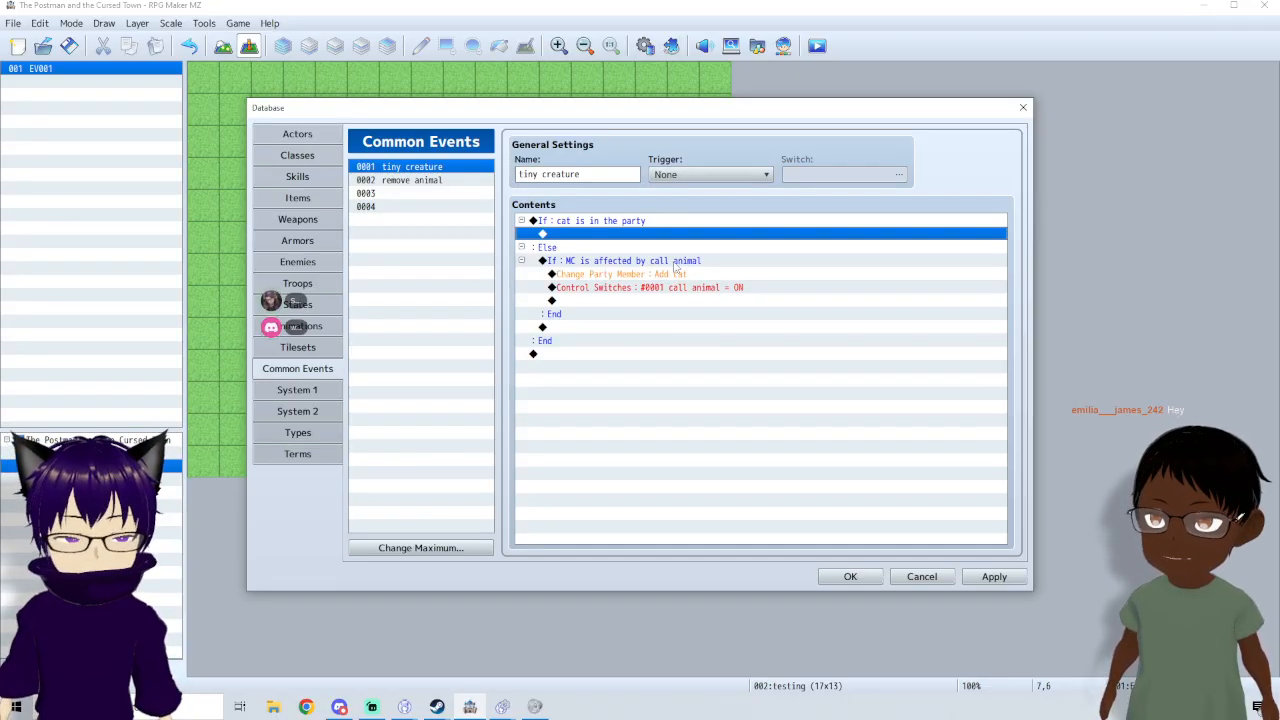
- Accept the database changes, save the game, start a playtest and load the Autosave file
left_click(297, 133)
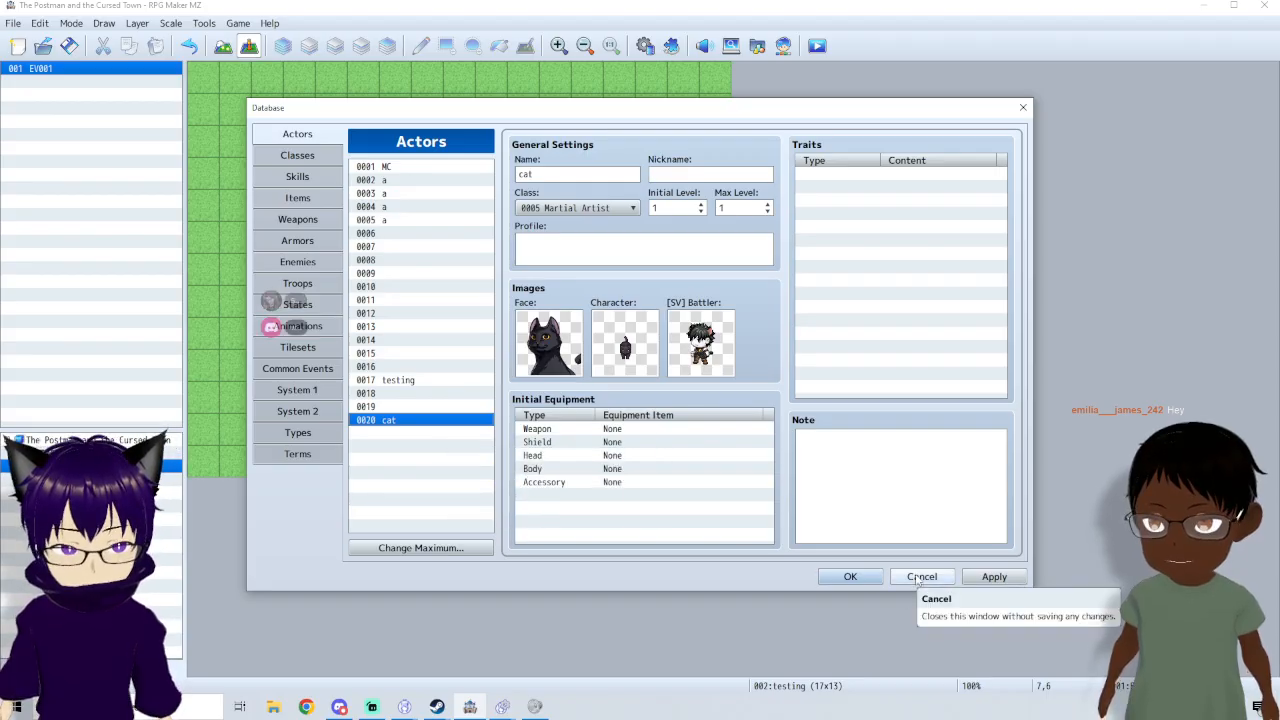
left_click(852, 577)
left_click(817, 45)
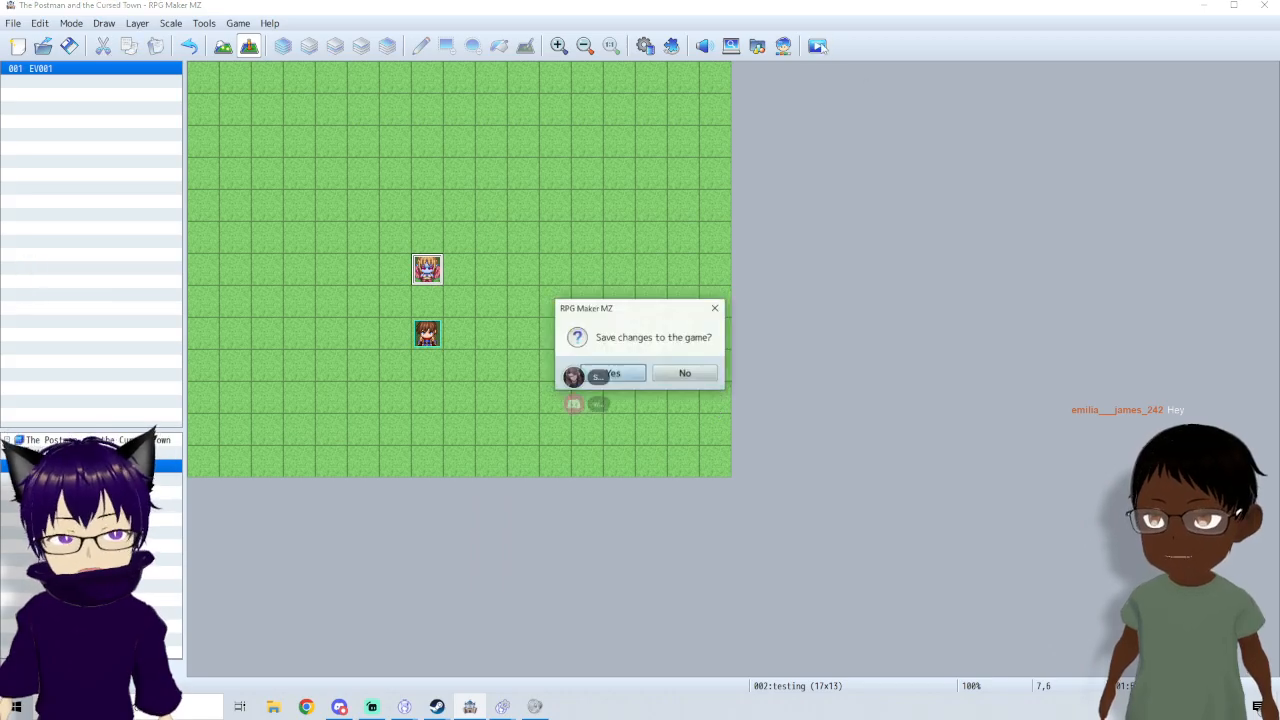
left_click(632, 373)
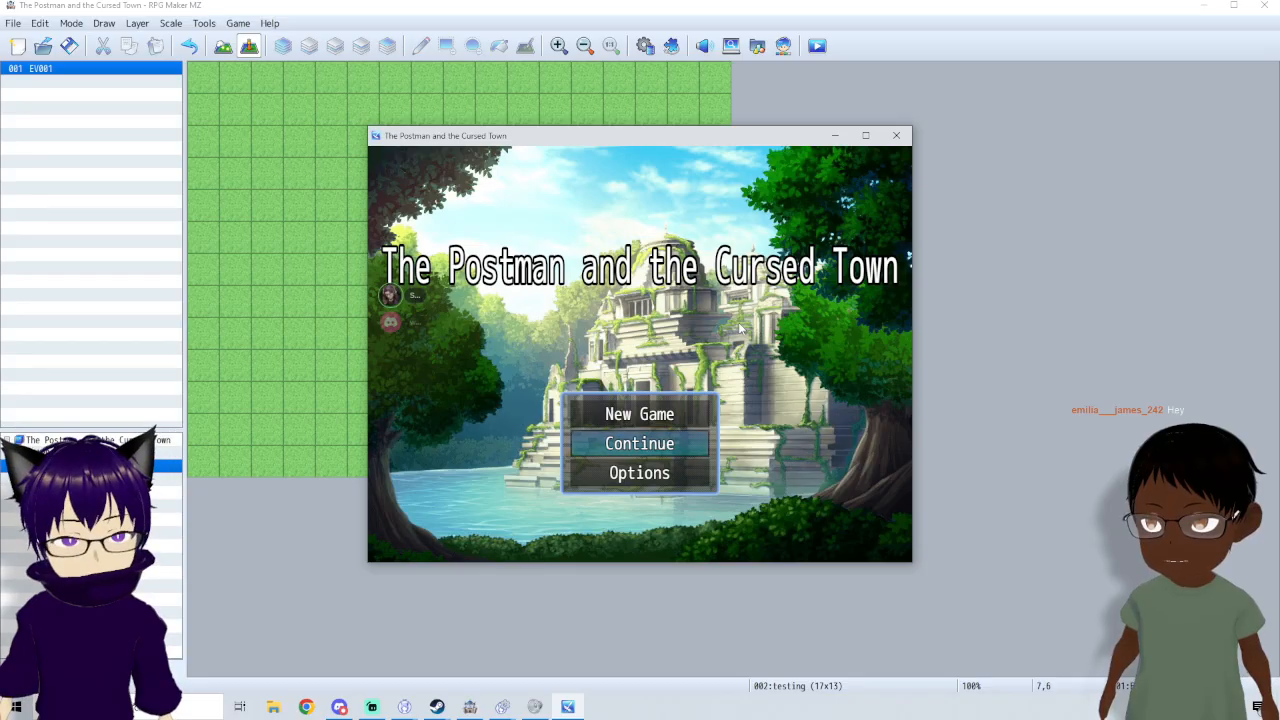
key("Return")
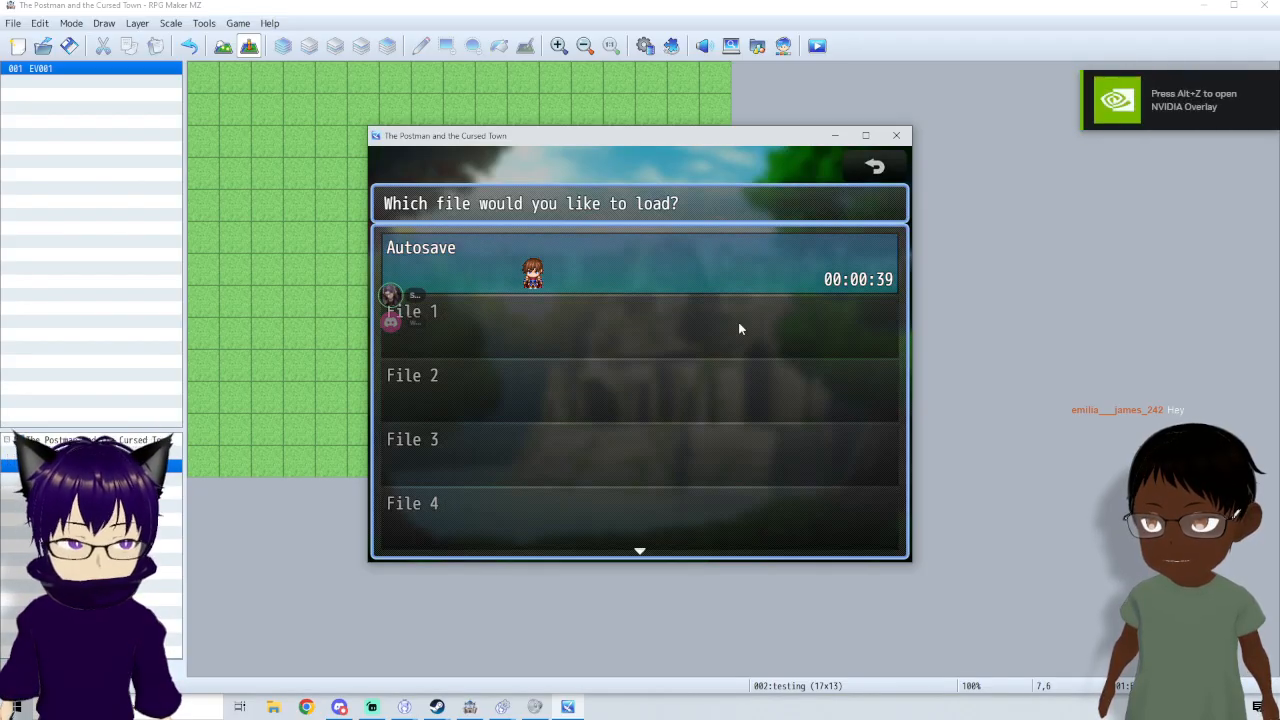
key("Return")
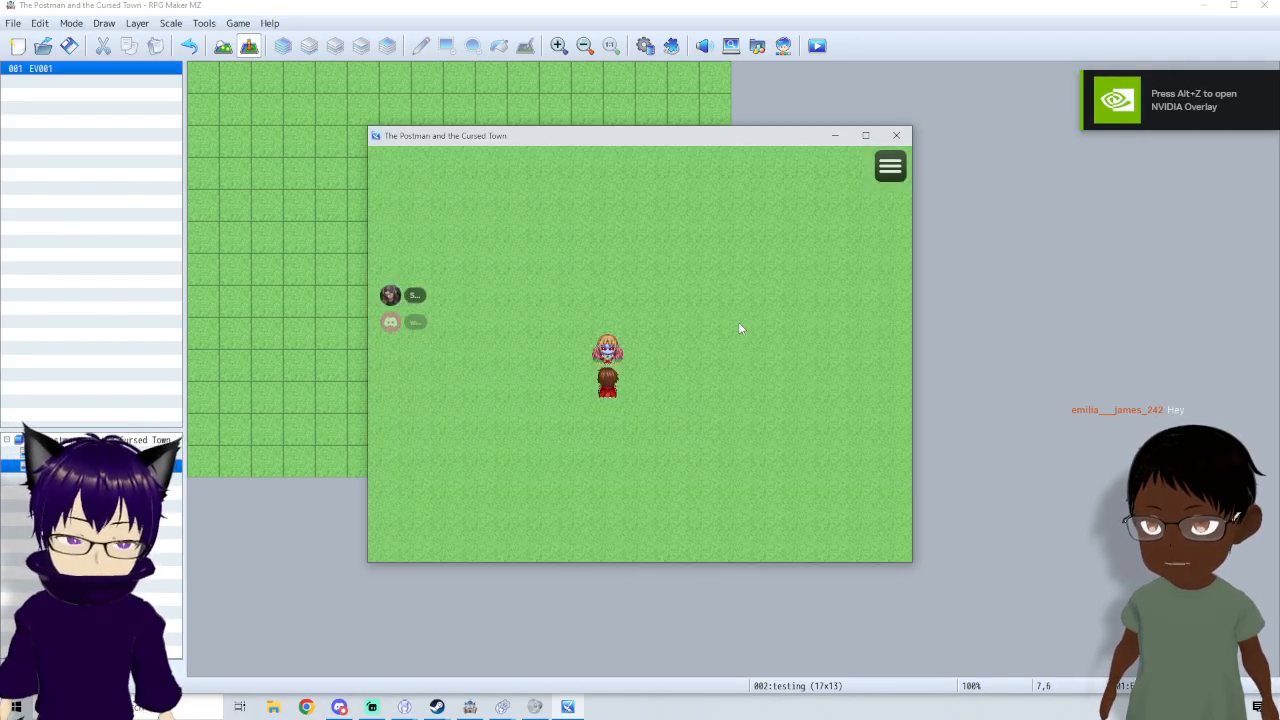
- Move the player one tile down in the playtest and cast Call small animal from the testing character's Magic skills
key("Down")
key("Escape")
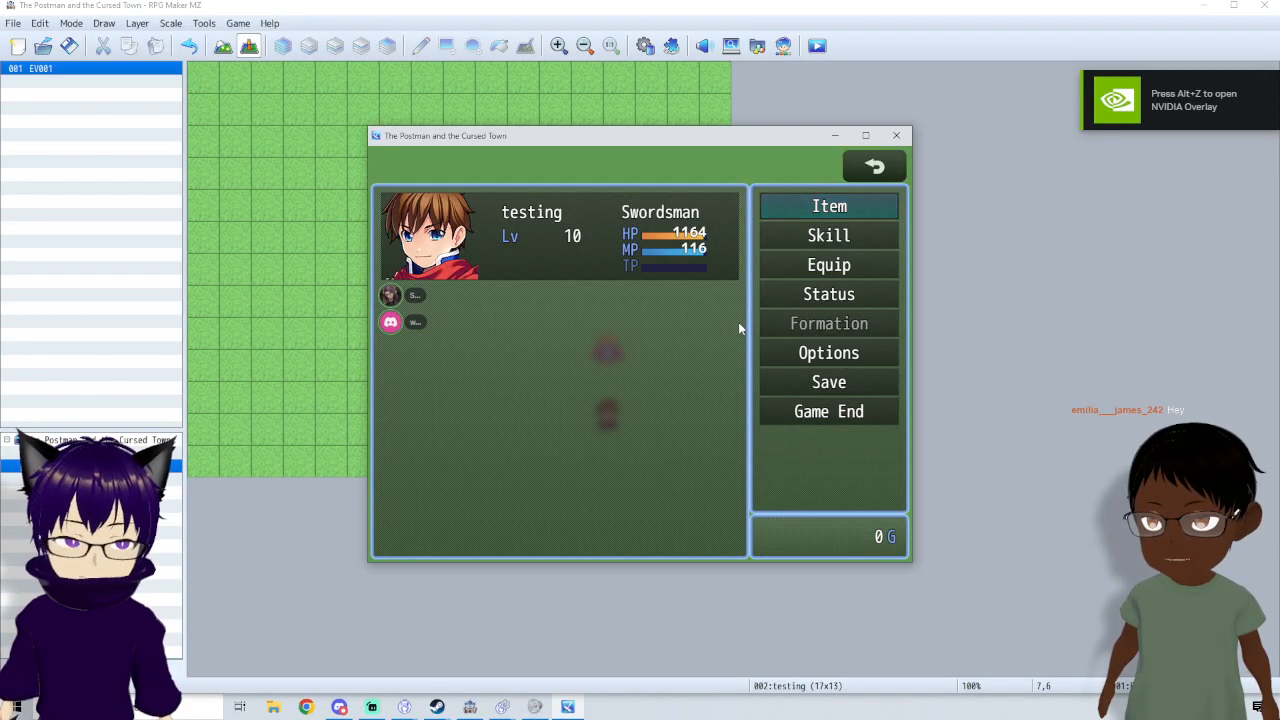
key("Down")
key("Down")
key("Up")
key("Up")
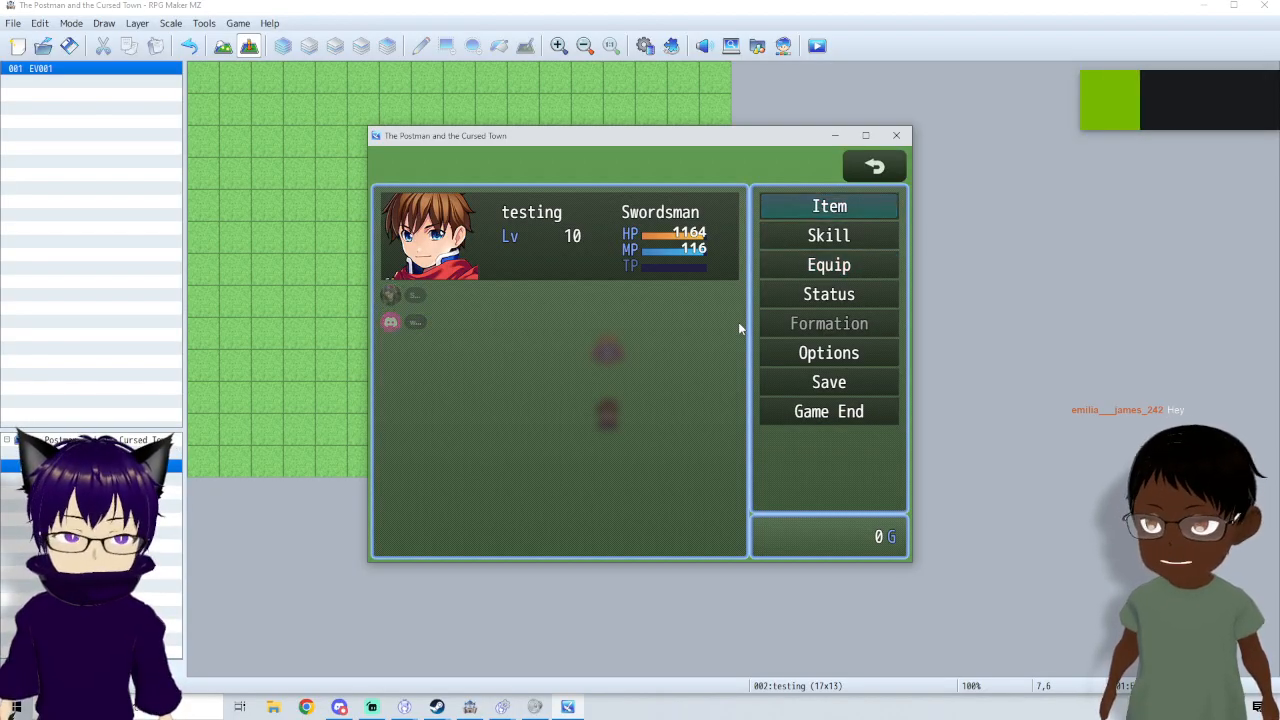
key("Down")
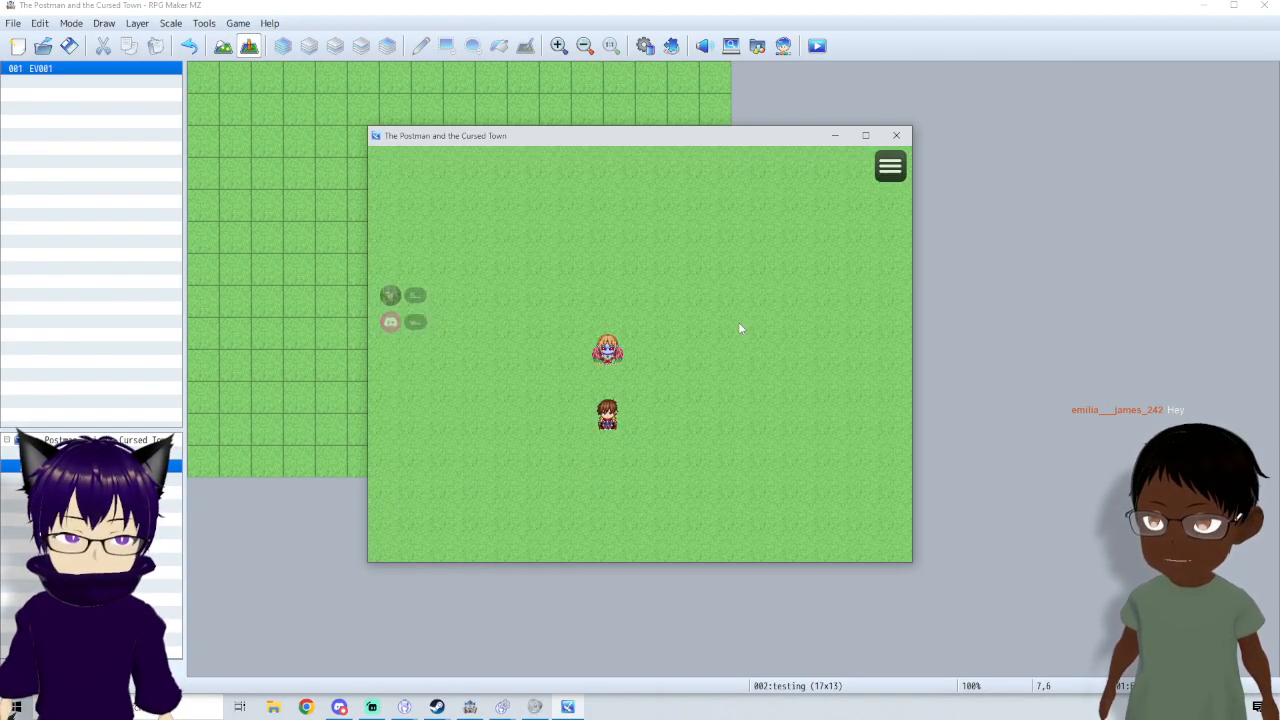
key("Escape")
key("Escape")
key("Down")
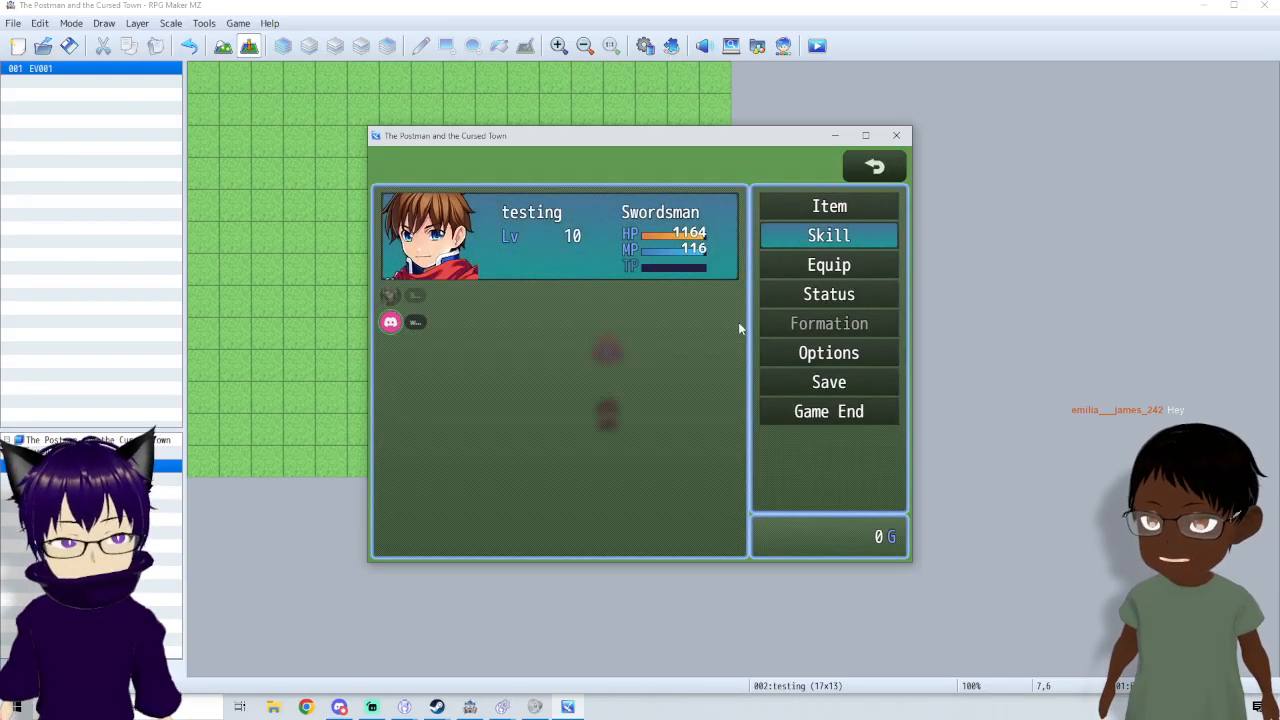
key("Return")
key("Down")
key("Up")
key("Return")
key("Down")
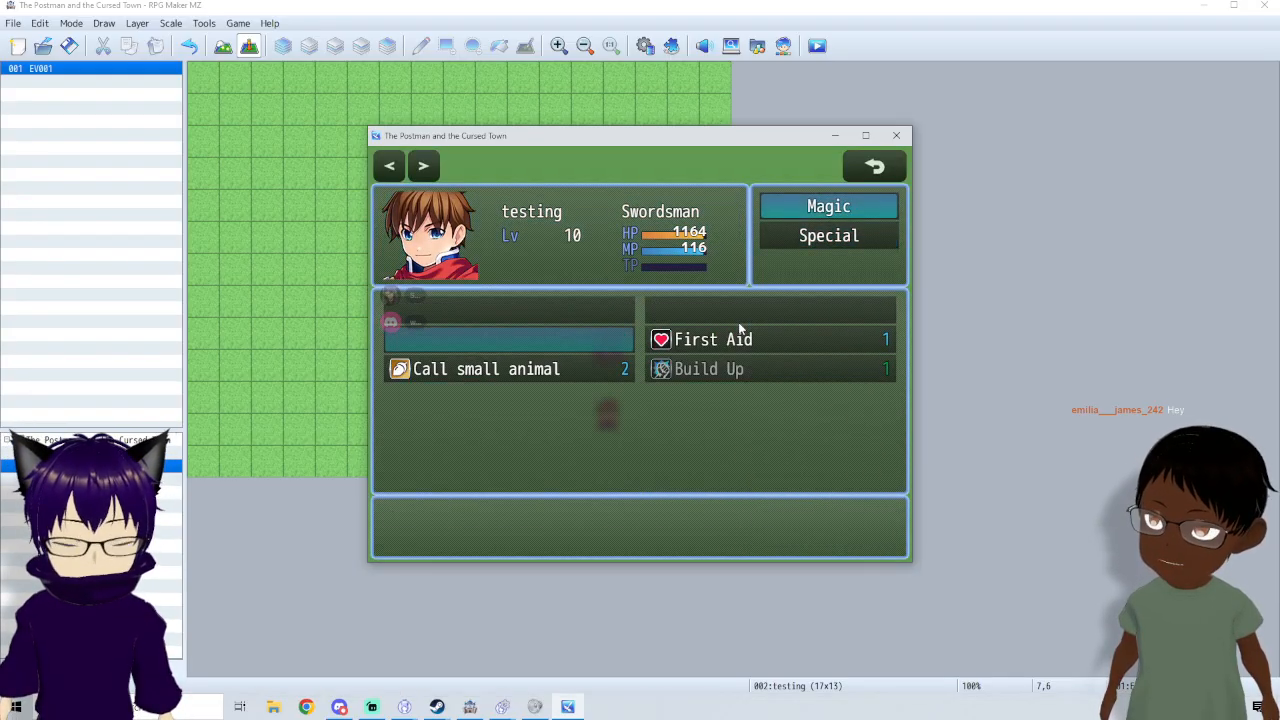
key("Down")
key("Return")
key("Return")
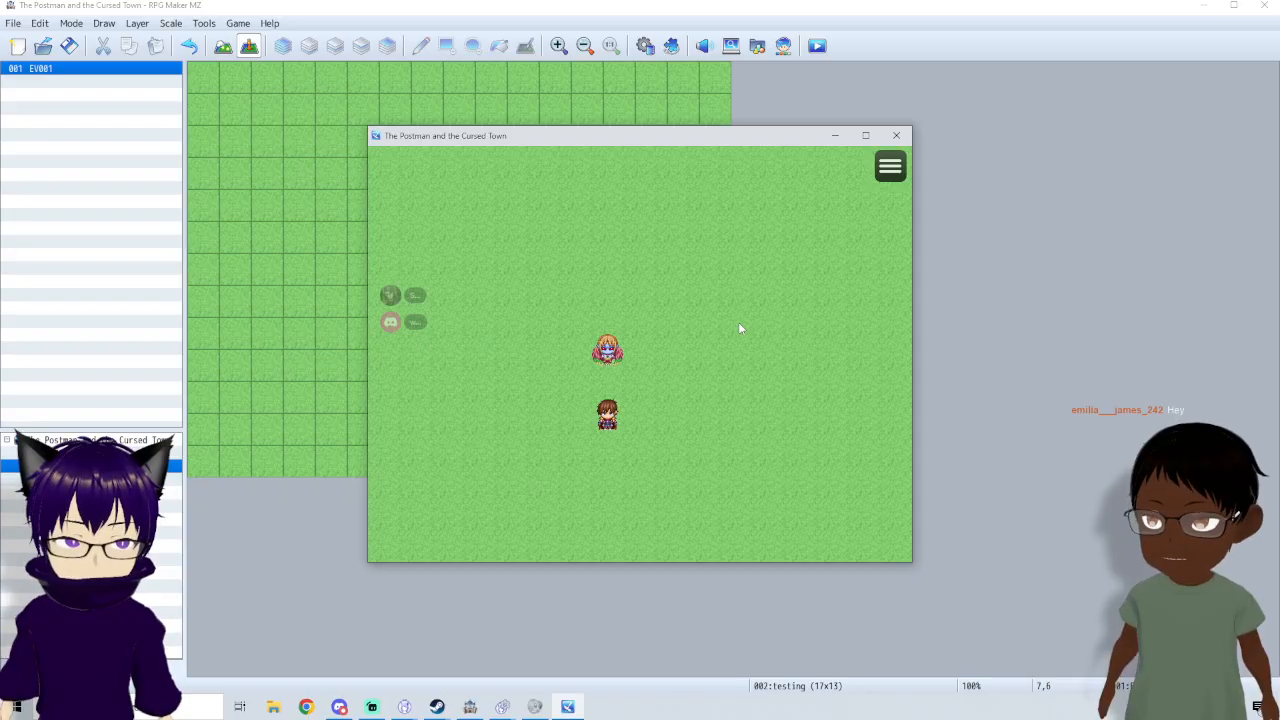
- Check the party in the game's main menu for the cat, and end the playtest
key("Escape")
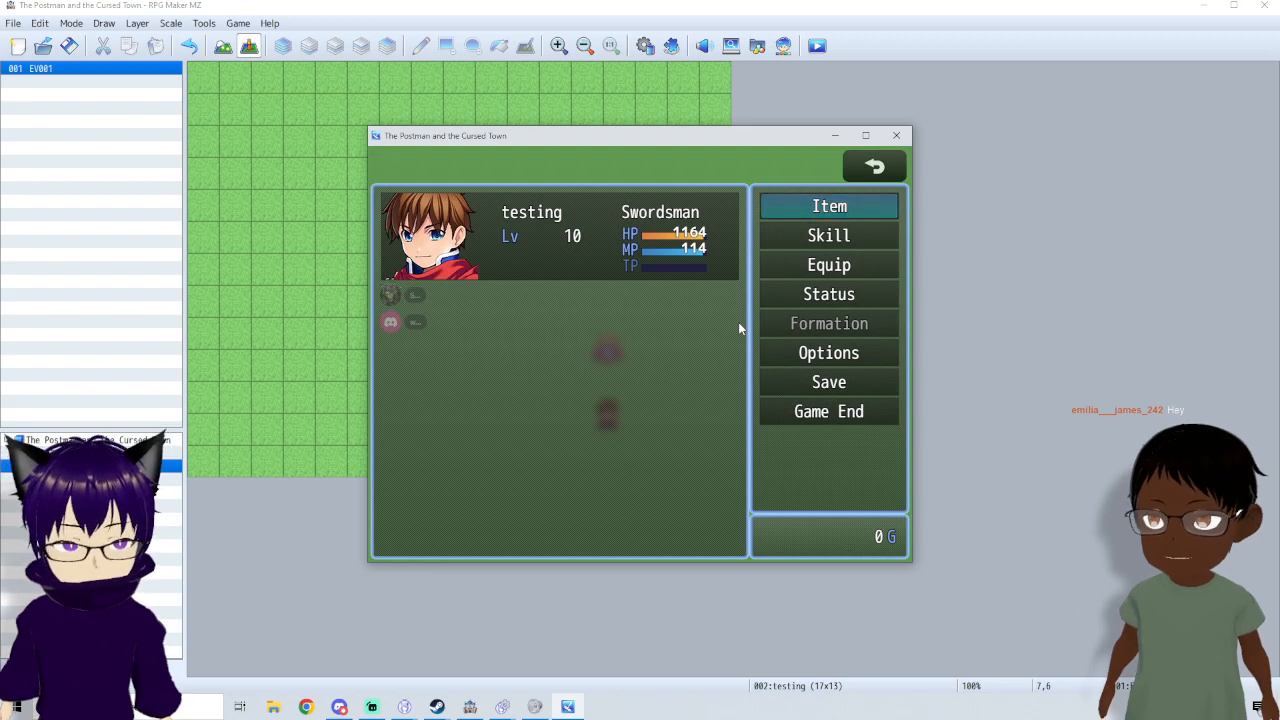
key("Return")
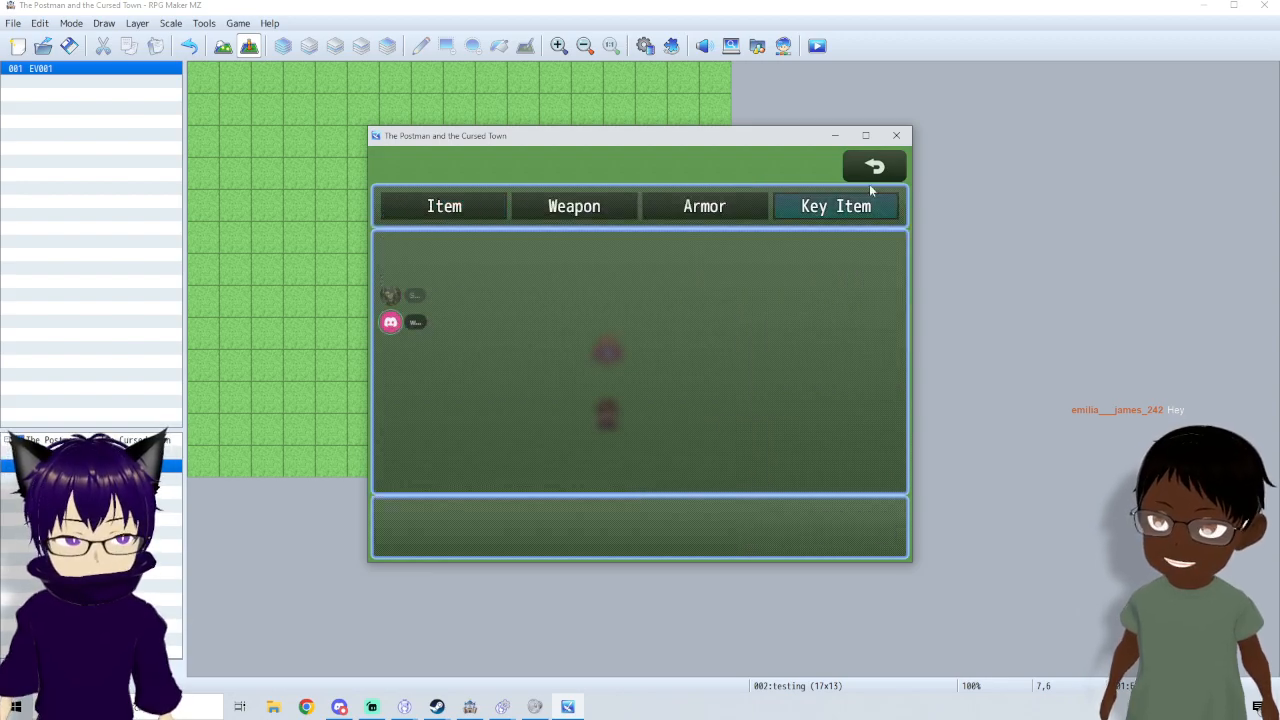
left_click(893, 137)
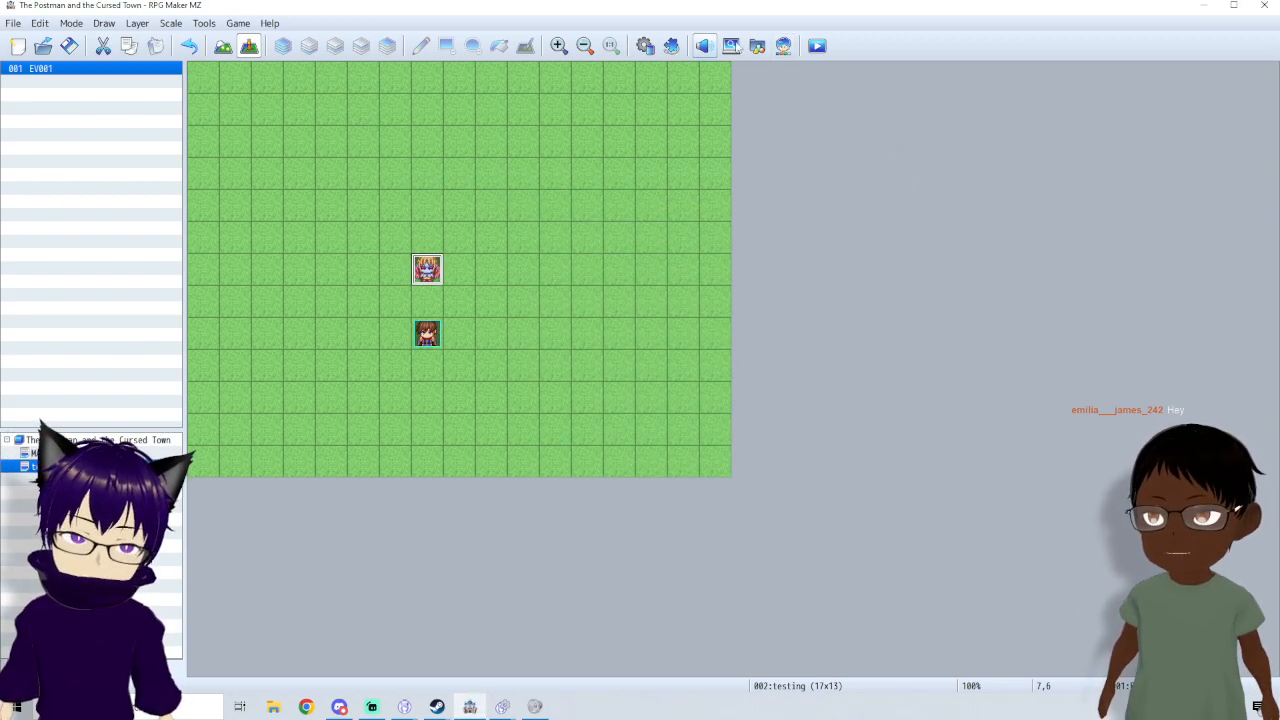
- Delete the cat-in-the-party check from the tiny creature common event and paste the "MC is affected by call animal" branch as its only content
left_click(645, 45)
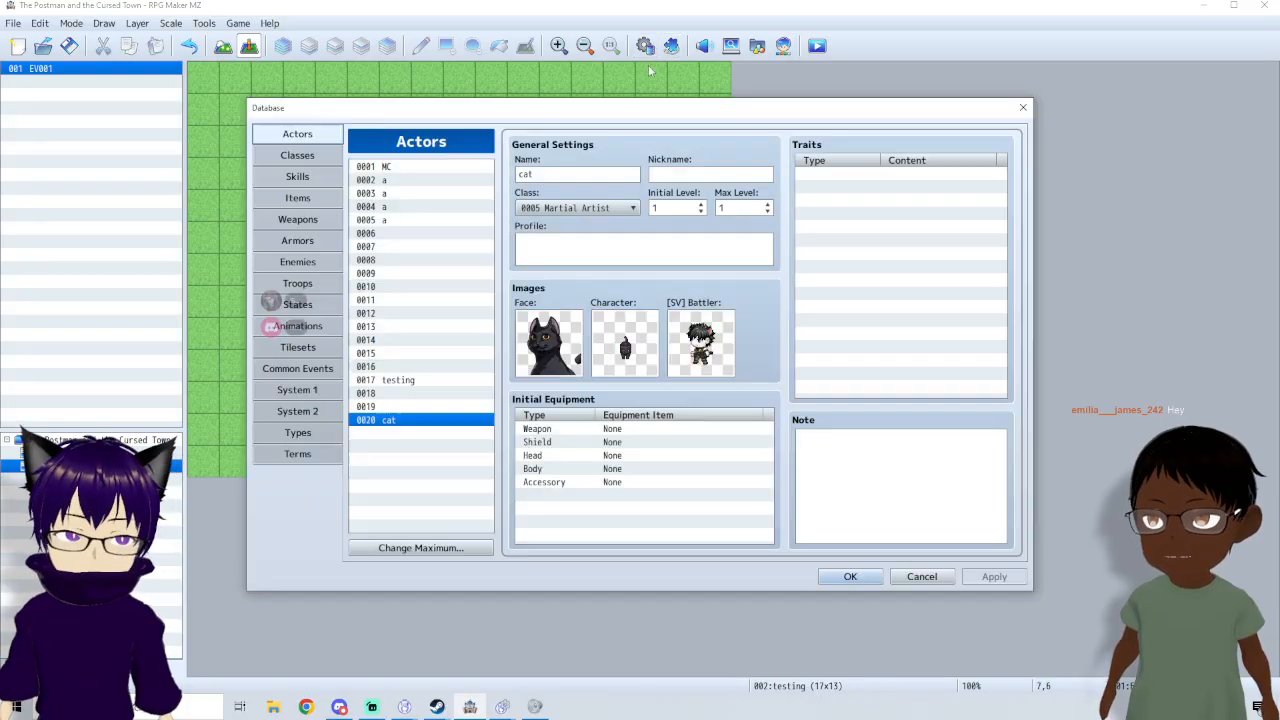
left_click(309, 393)
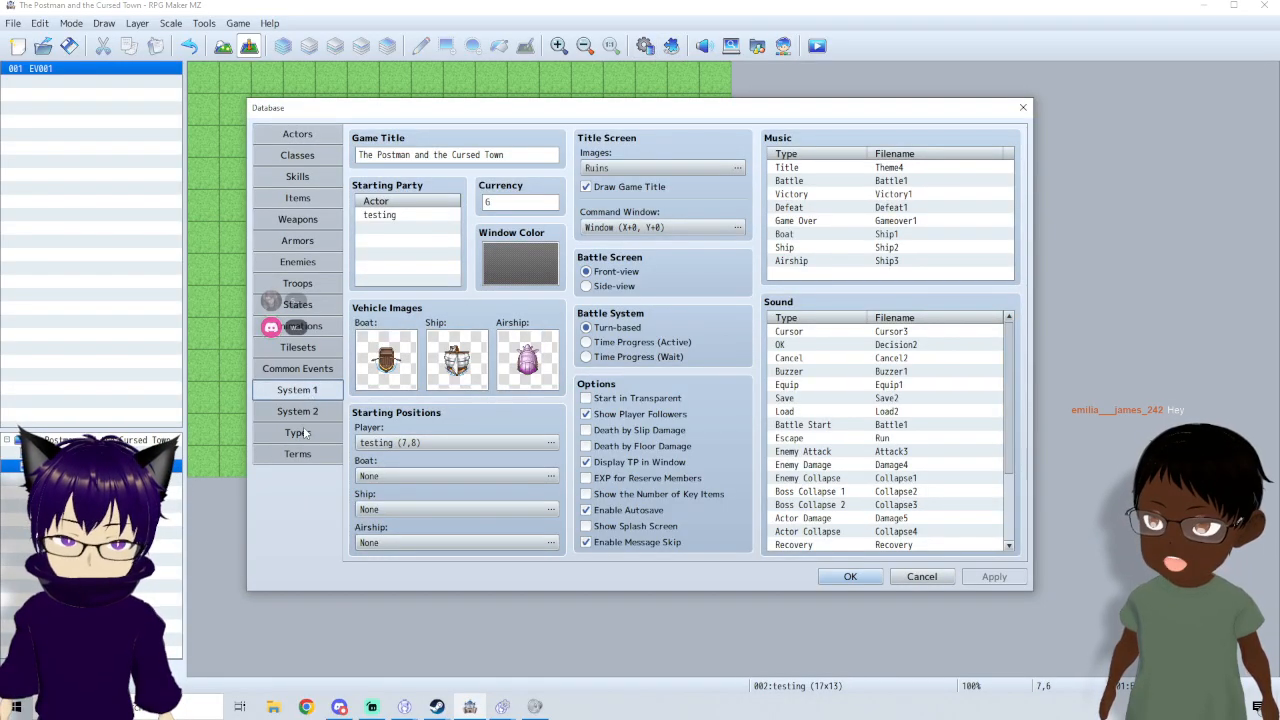
left_click(308, 370)
left_click(613, 221)
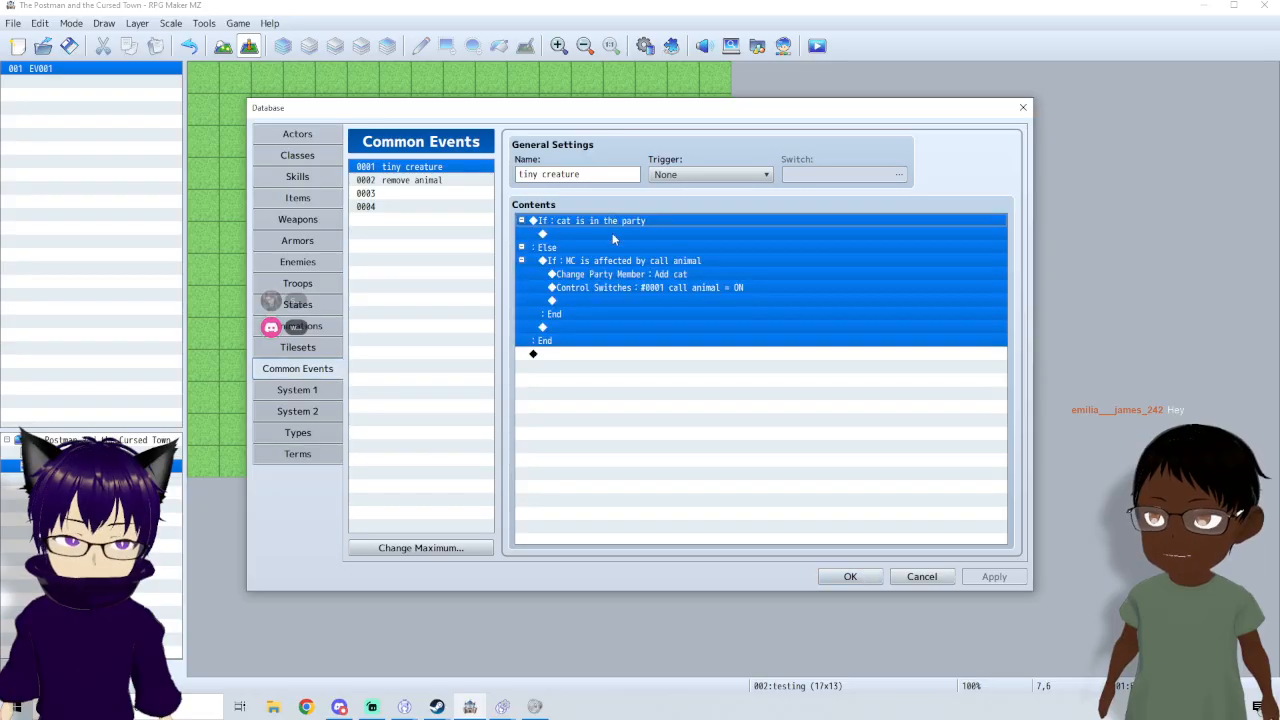
left_click(617, 261)
left_click(596, 220)
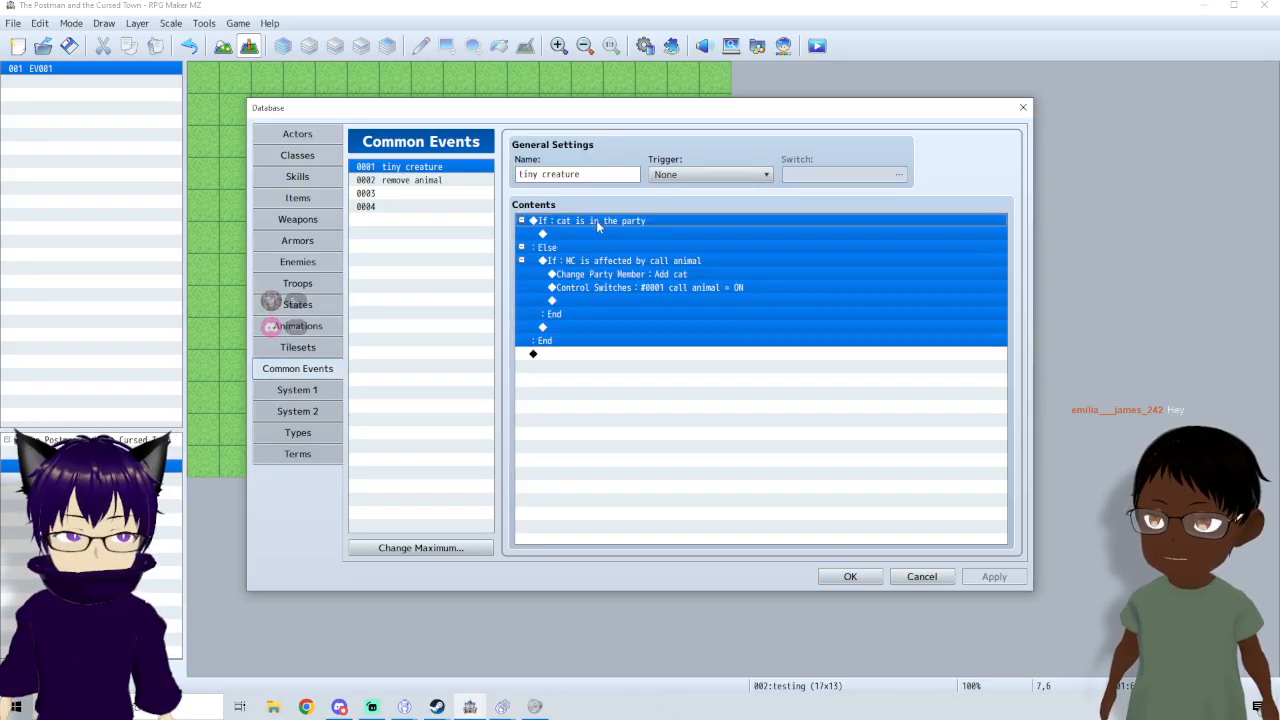
left_click(597, 274)
left_click(597, 262)
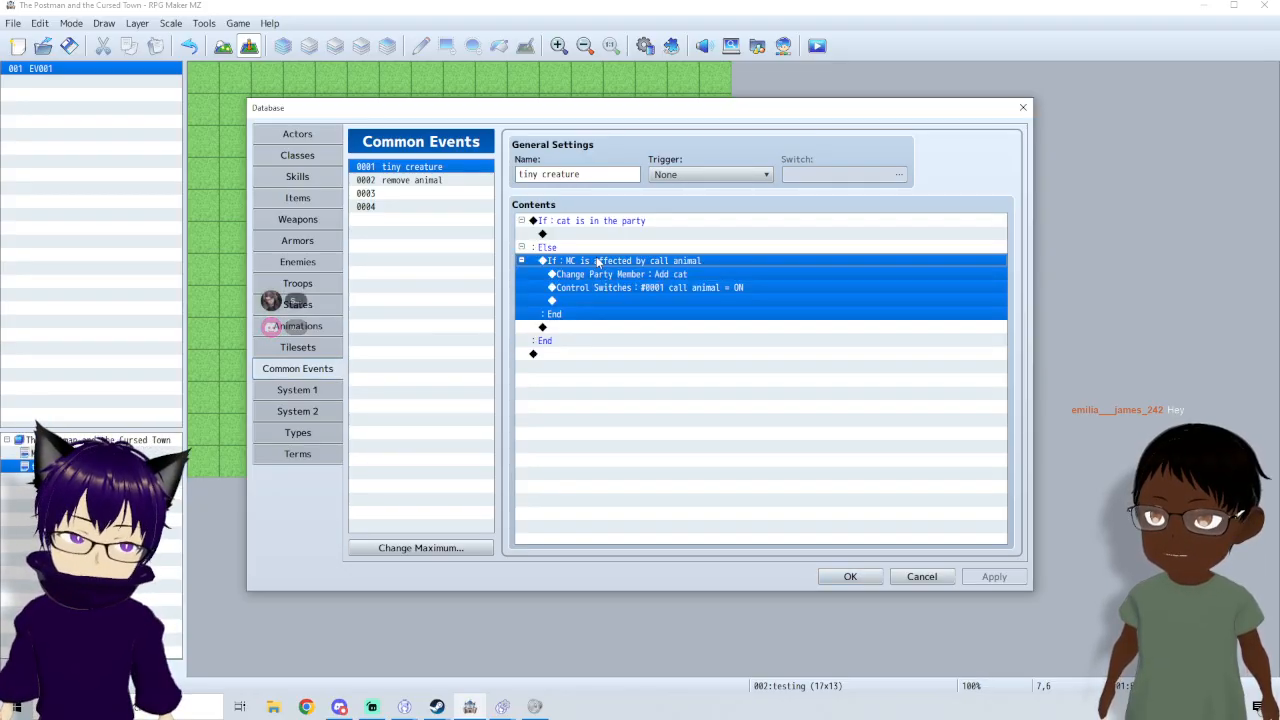
key("Delete")
left_click(590, 221)
key("Delete")
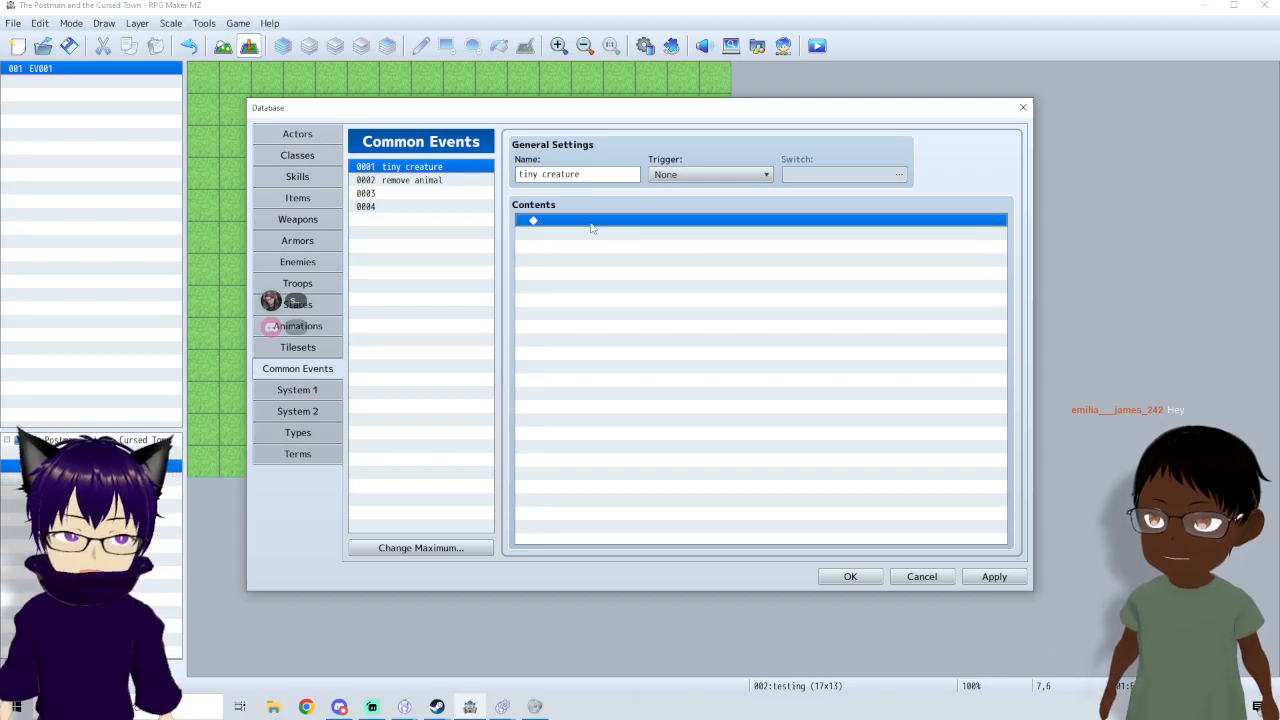
key("ctrl+v")
- Set the tiny creature common event's trigger to Autorun and accept the database changes
left_click(690, 176)
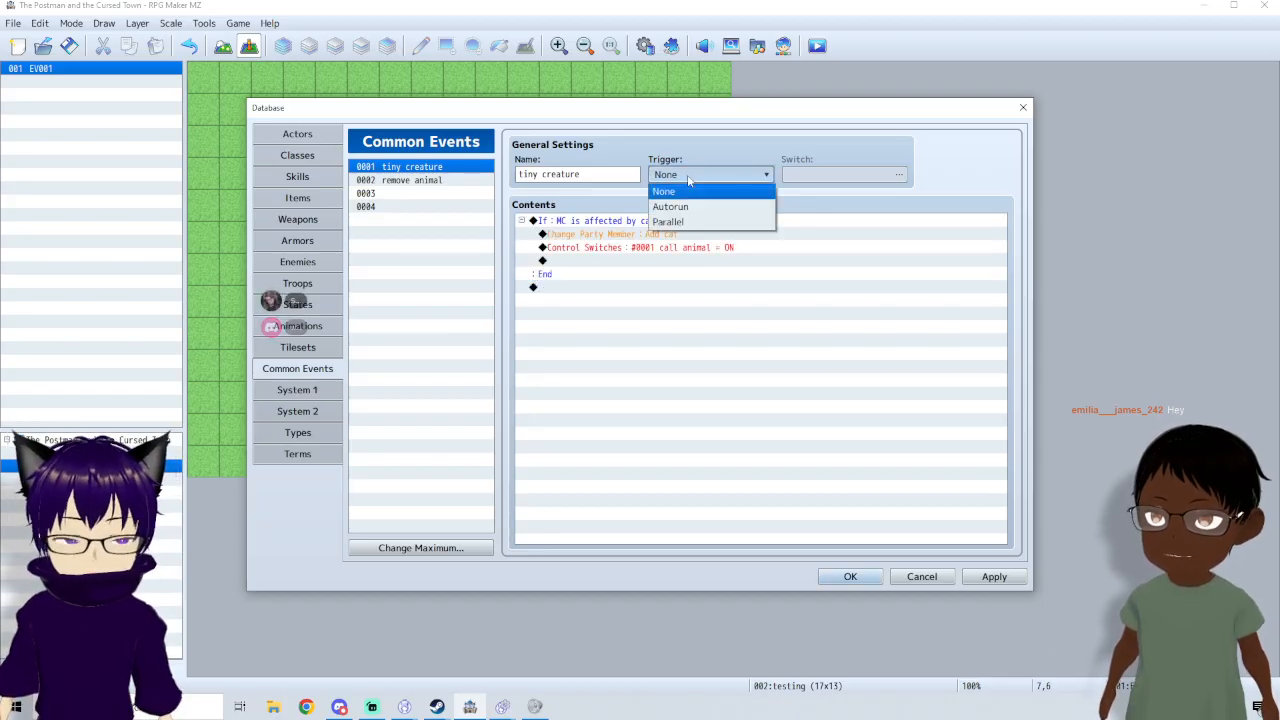
left_click(704, 207)
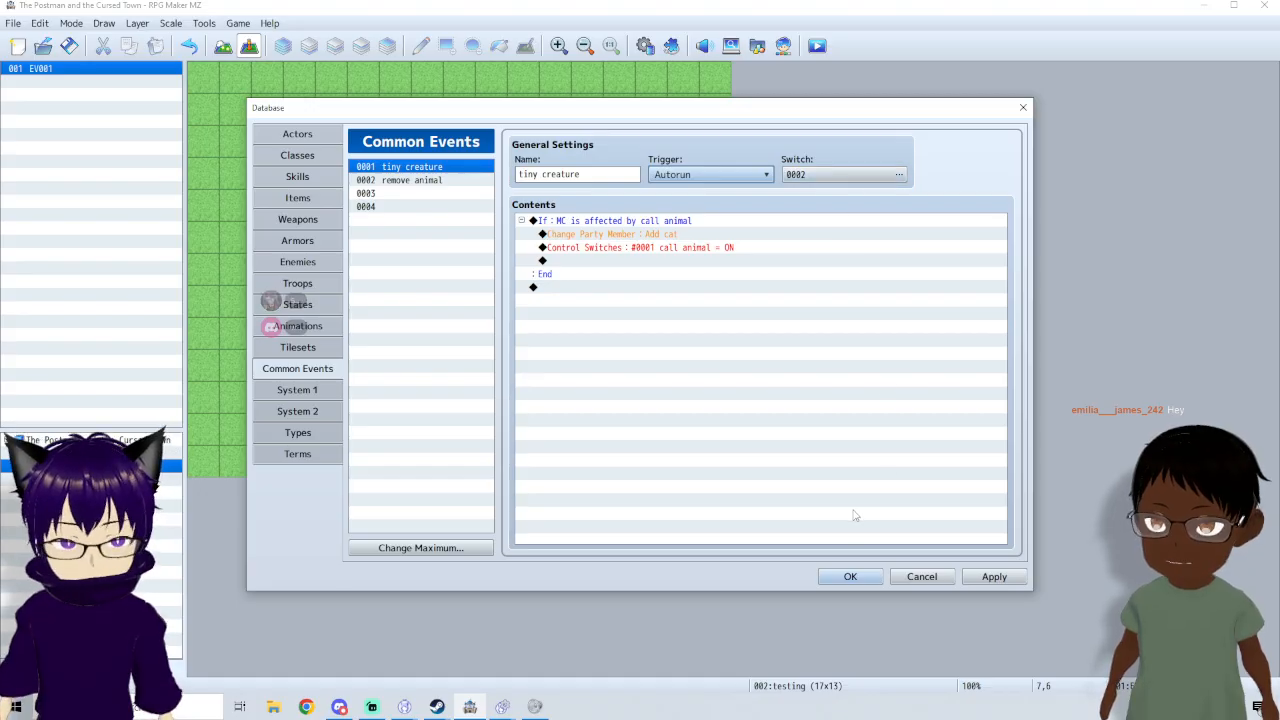
left_click(850, 577)
- Save the game, start another playtest and continue from the Autosave file
left_click(817, 45)
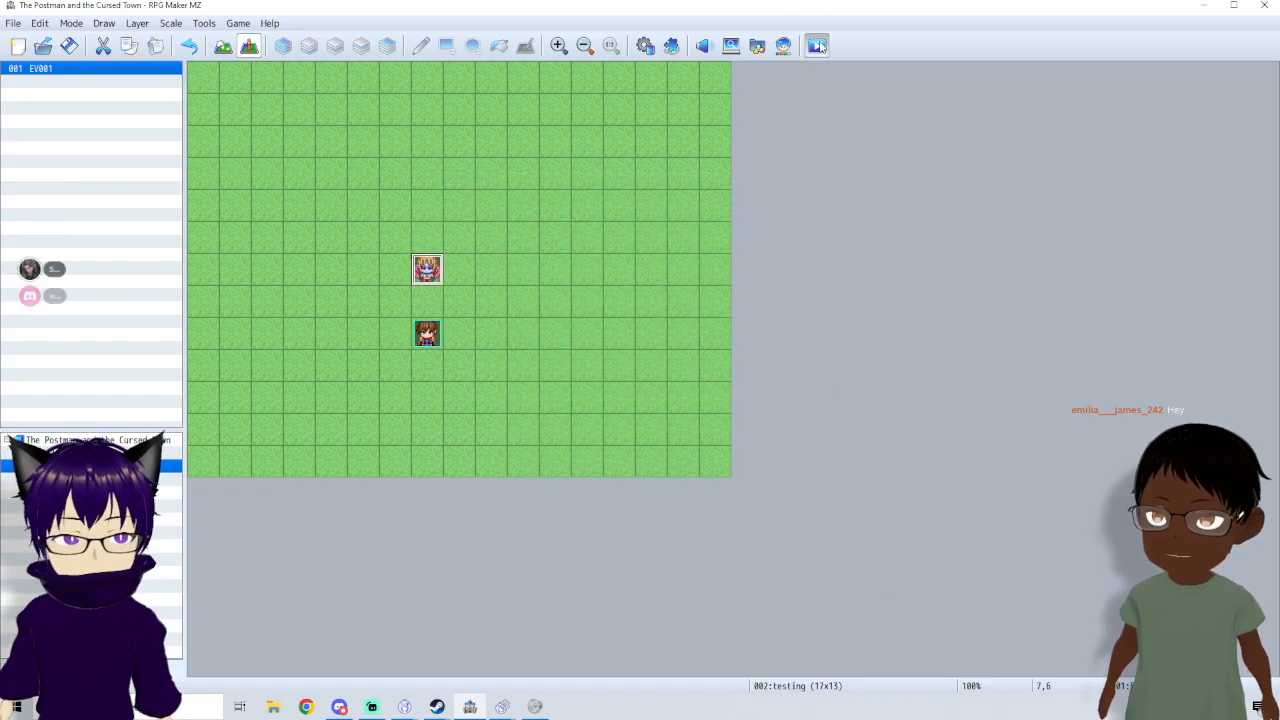
left_click(614, 376)
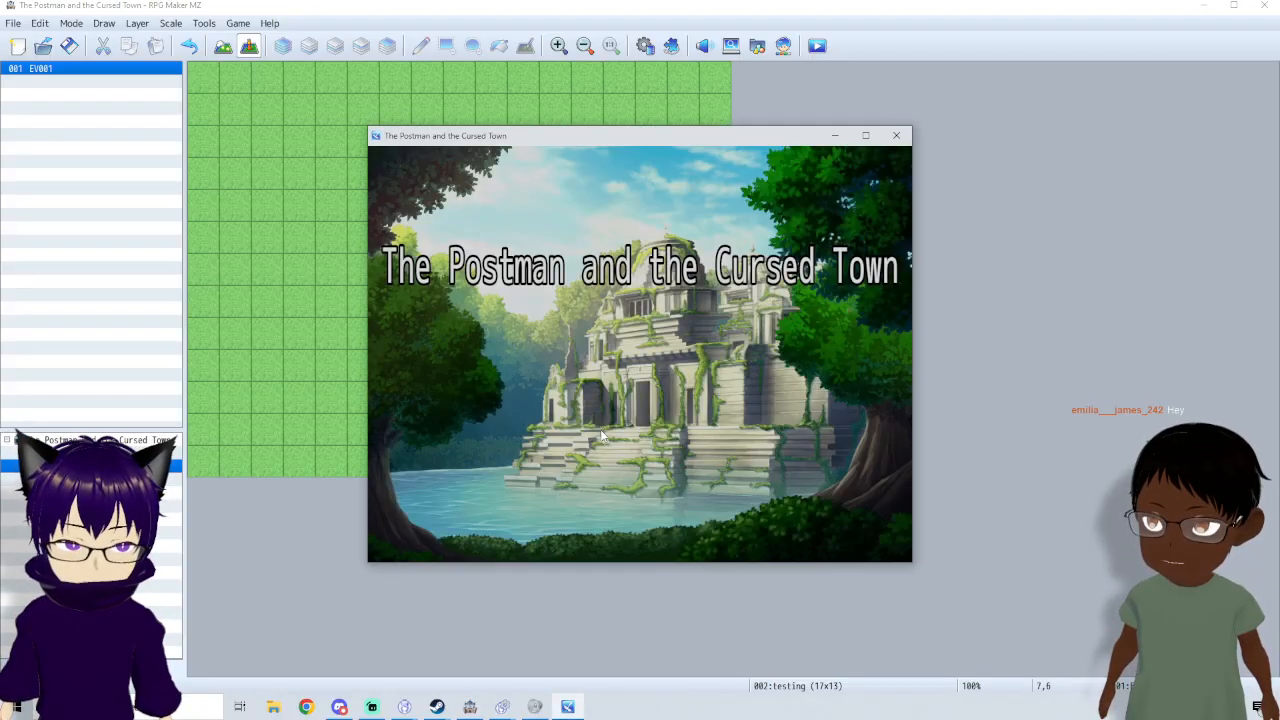
left_click(602, 437)
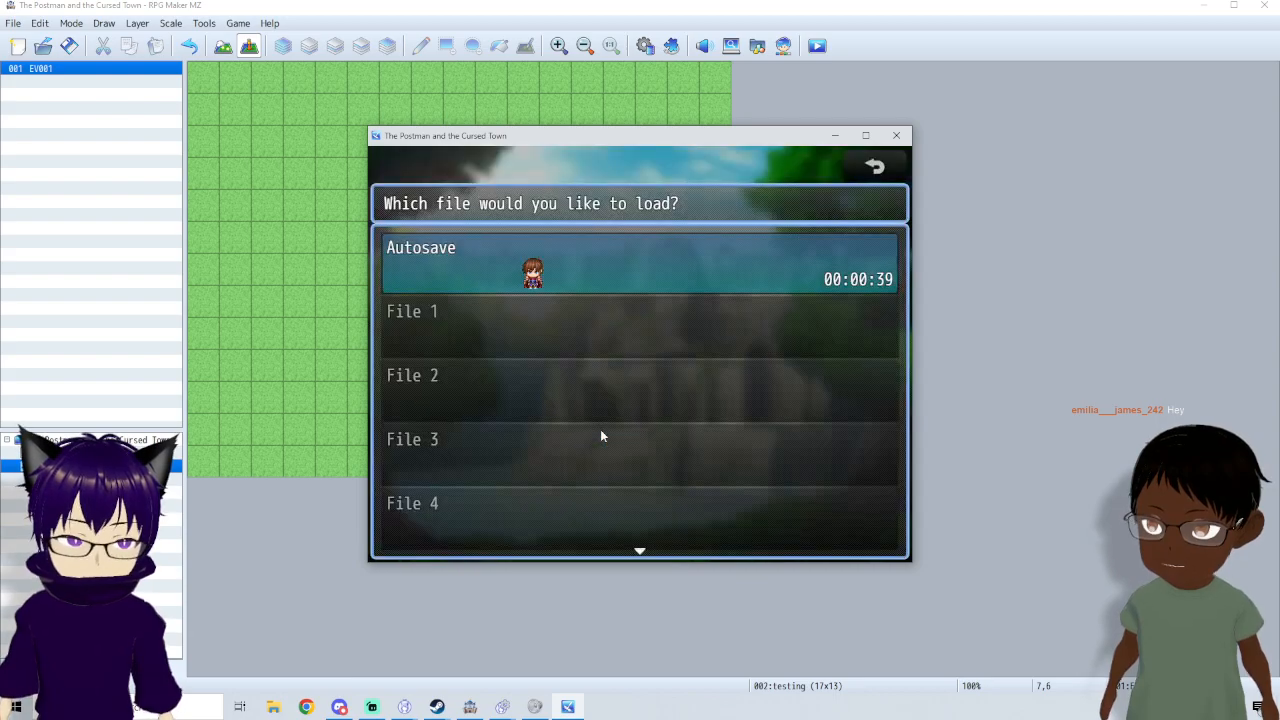
key("Return")
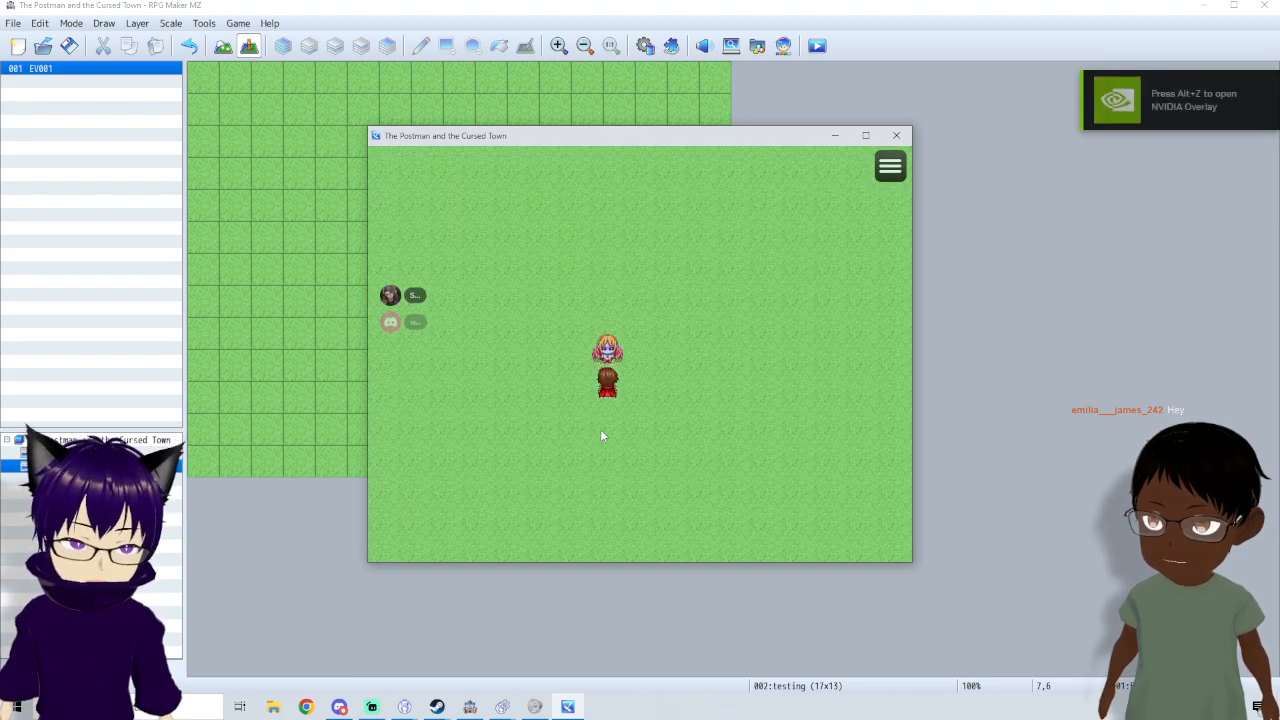
- Step the player away from the event and cast Call small animal from the Magic skills to test the Autorun trigger
key("Down")
key("Escape")
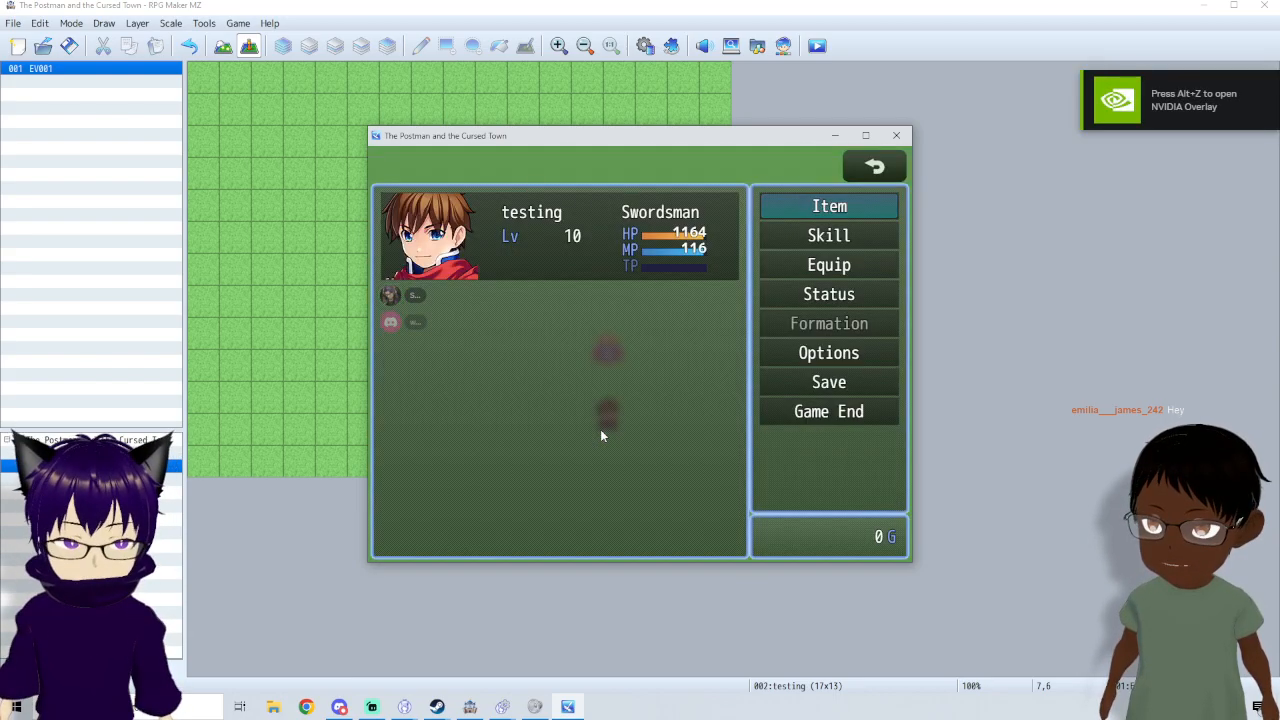
key("Down")
key("Return")
key("Down")
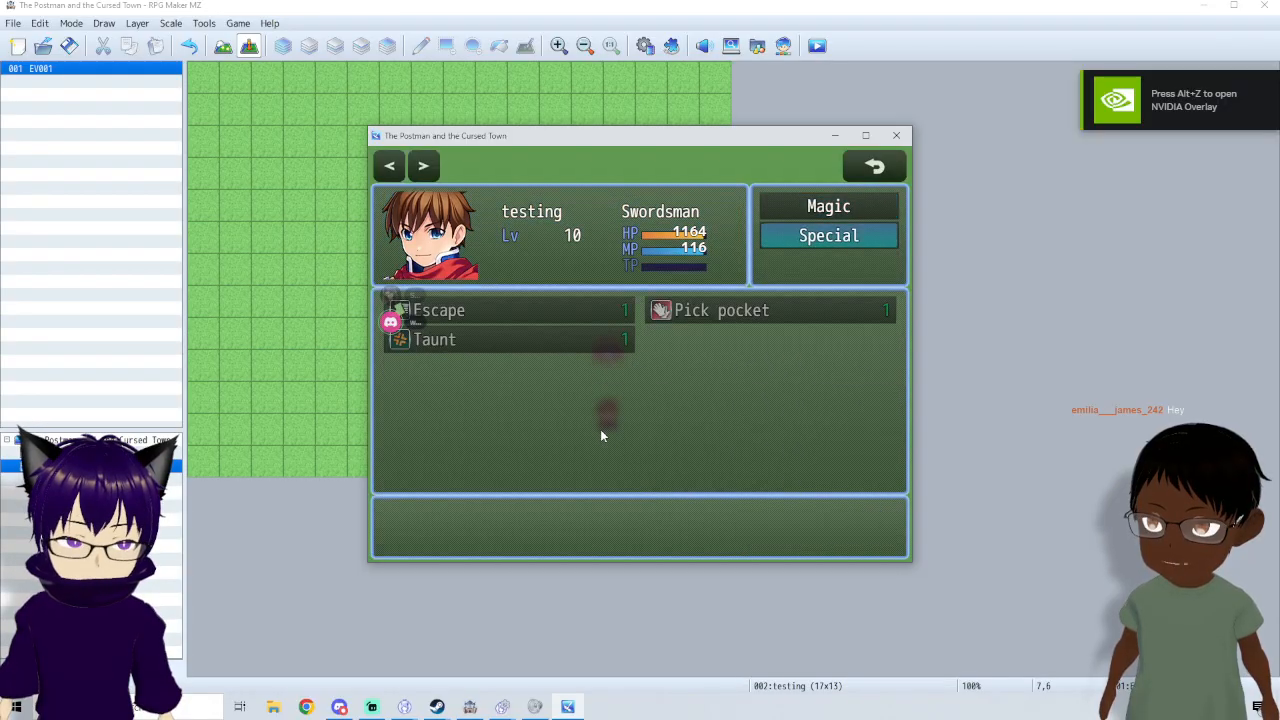
key("Up")
key("Return")
key("Down")
key("Down")
key("Return")
key("Return")
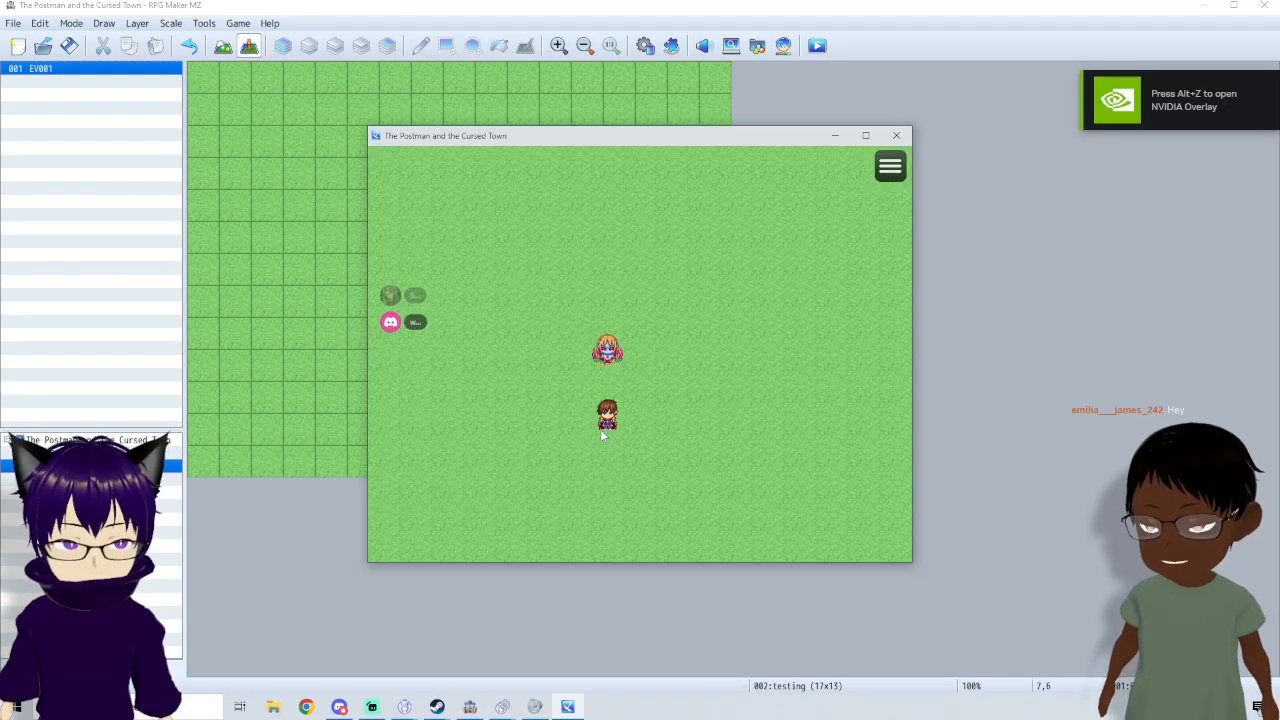
- Inspect the party list in the game menu for the cat after casting, and close the playtest window
key("Escape")
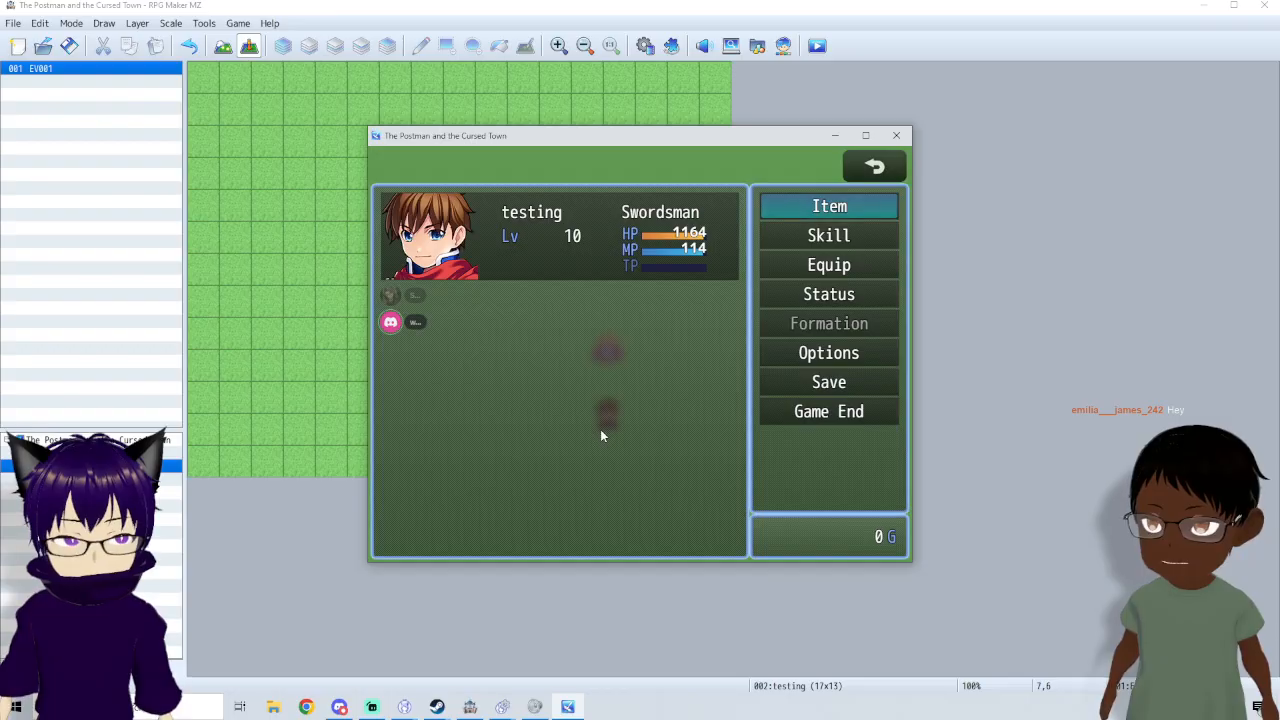
key("Return")
key("Escape")
key("Escape")
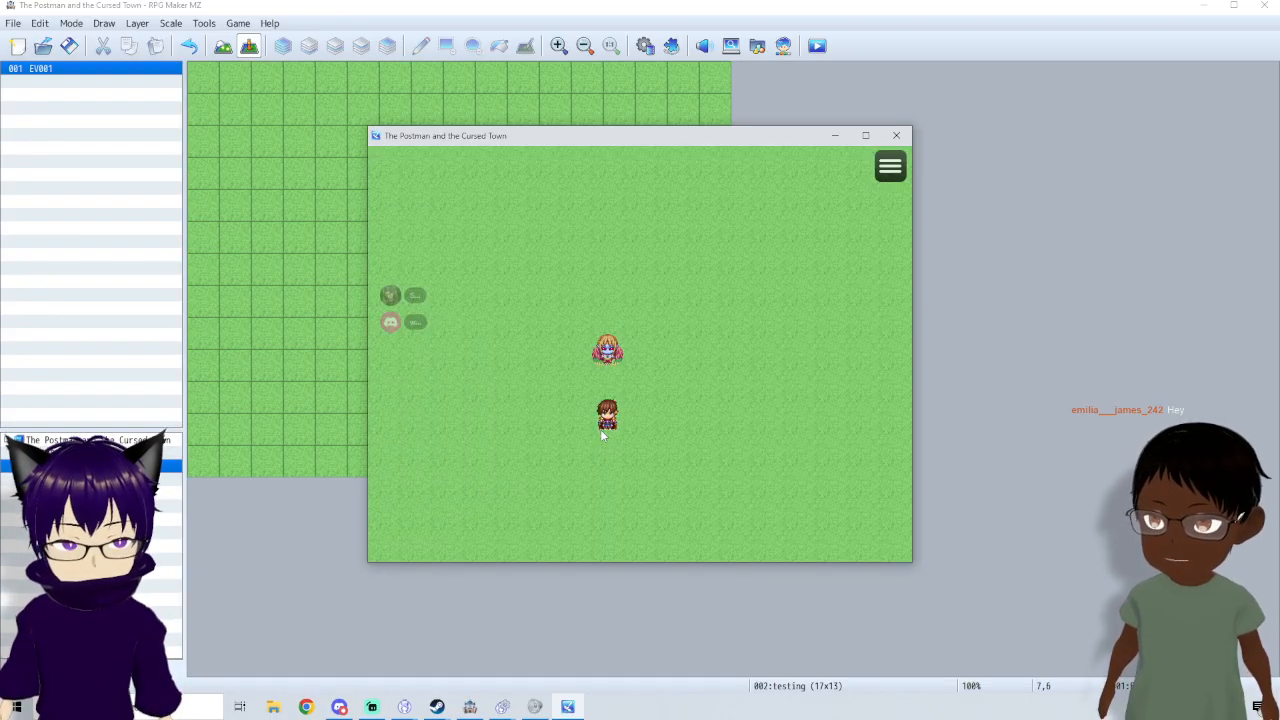
key("Escape")
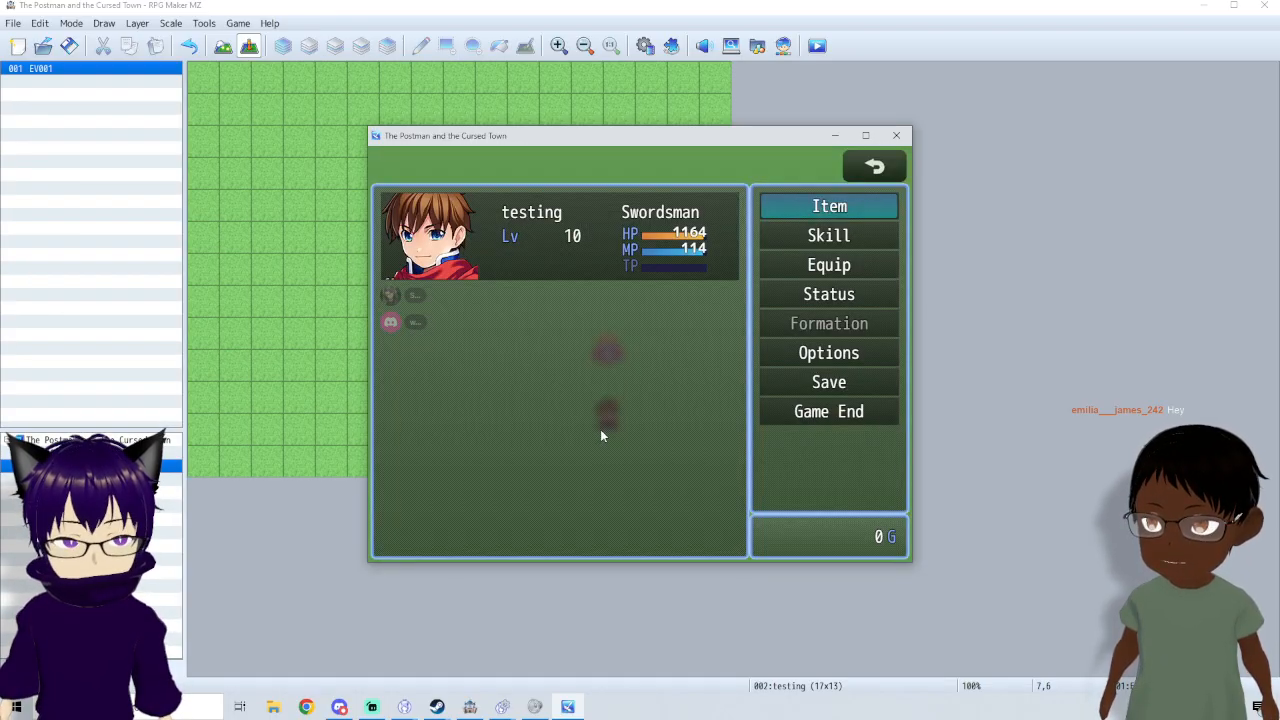
key("Down")
left_click(897, 135)
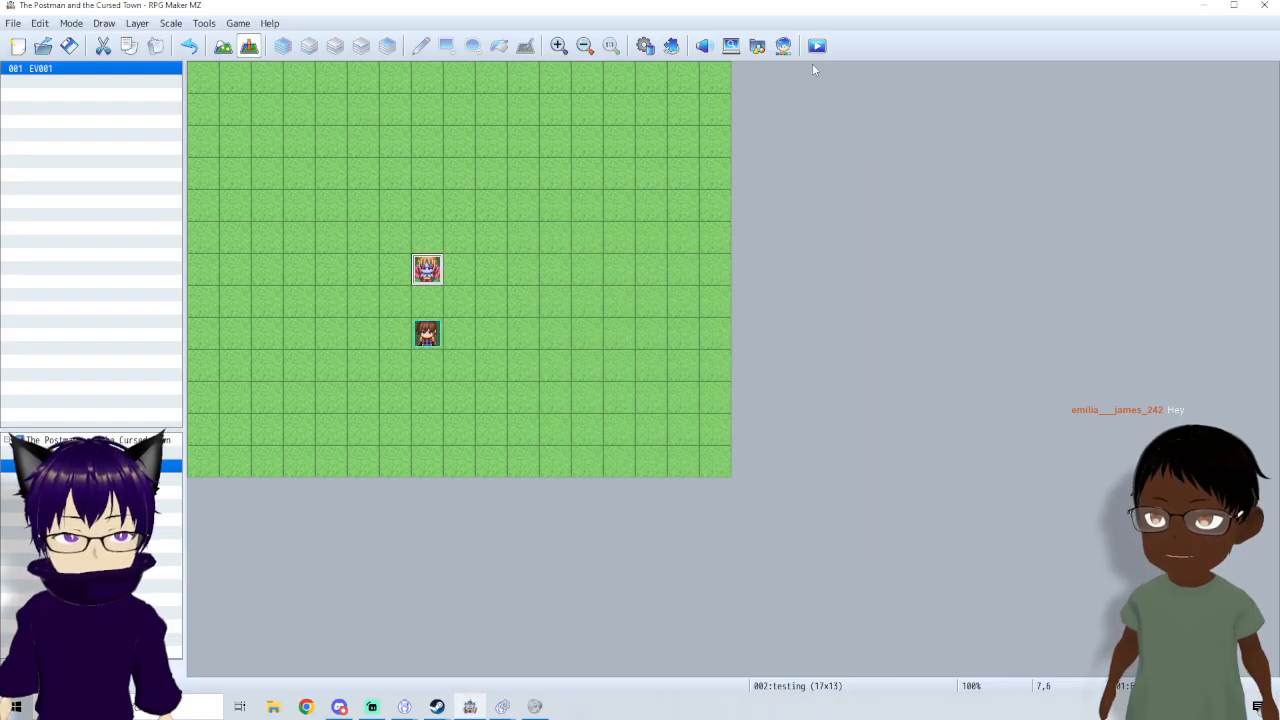
- Remove the call animal condition from the tiny creature common event, keeping Change Party Member: Add cat and the call animal switch ON as unconditional commands
left_click(645, 45)
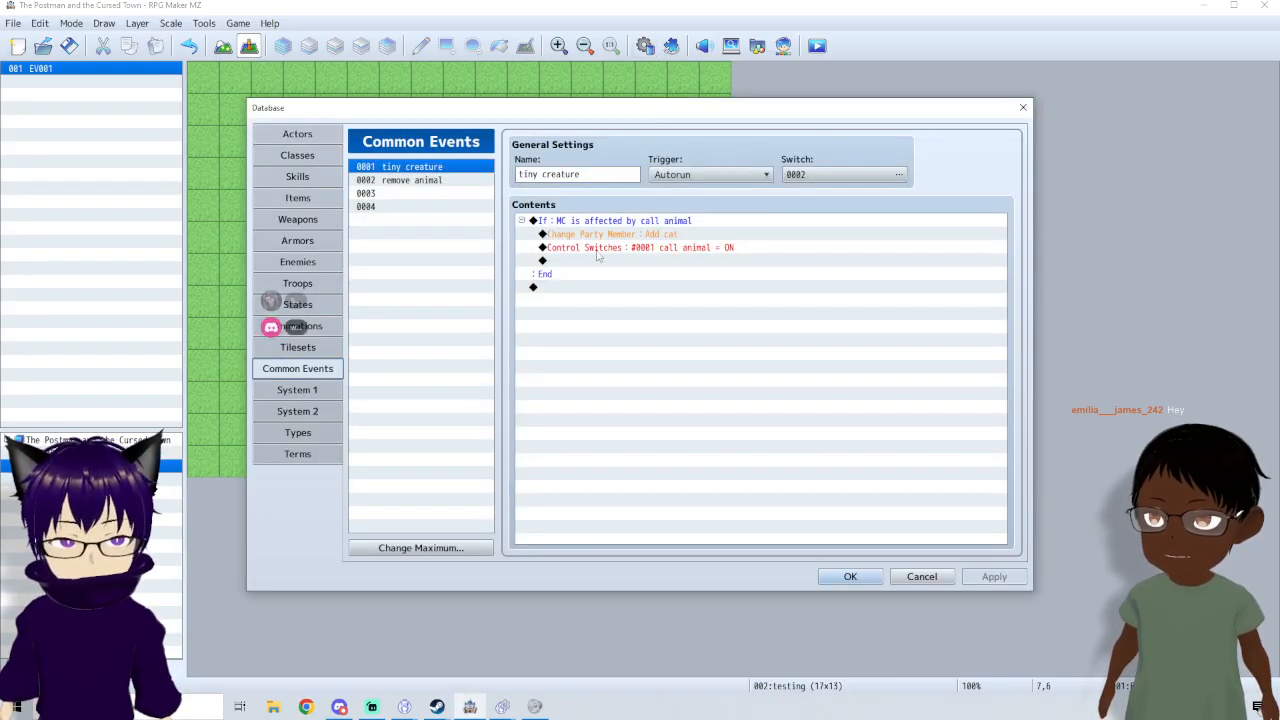
left_click(657, 224)
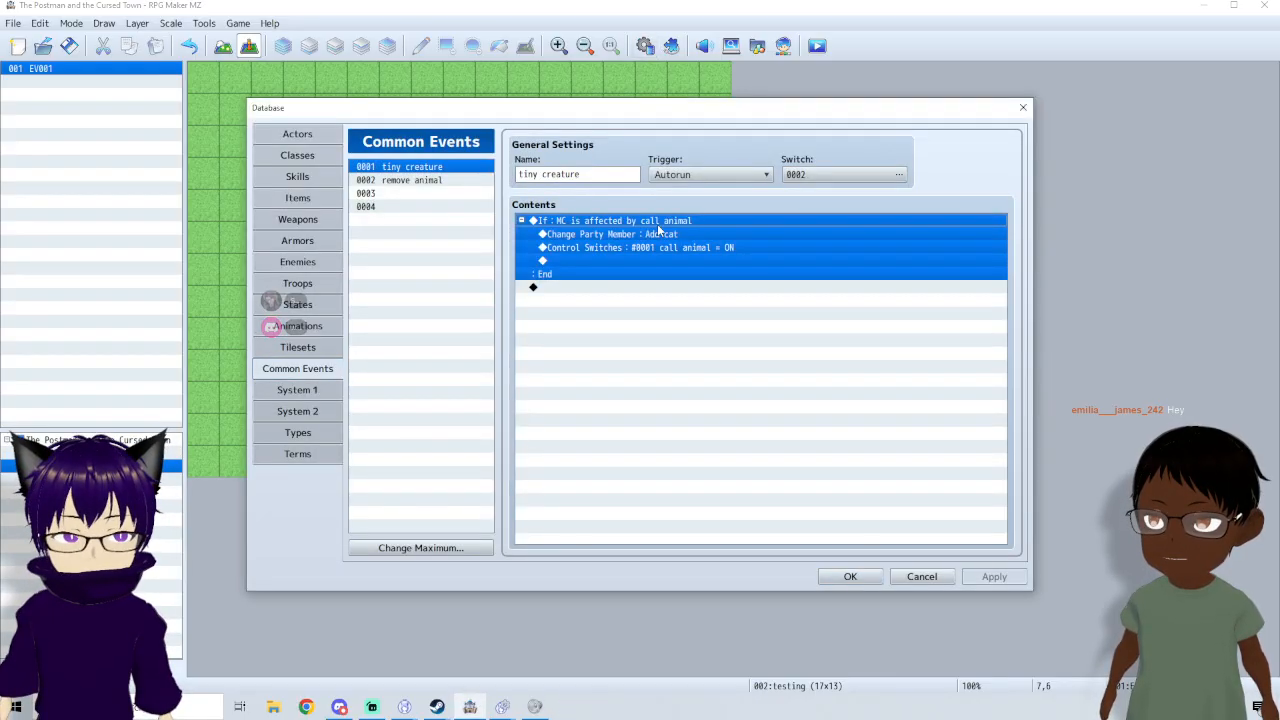
left_click(593, 234)
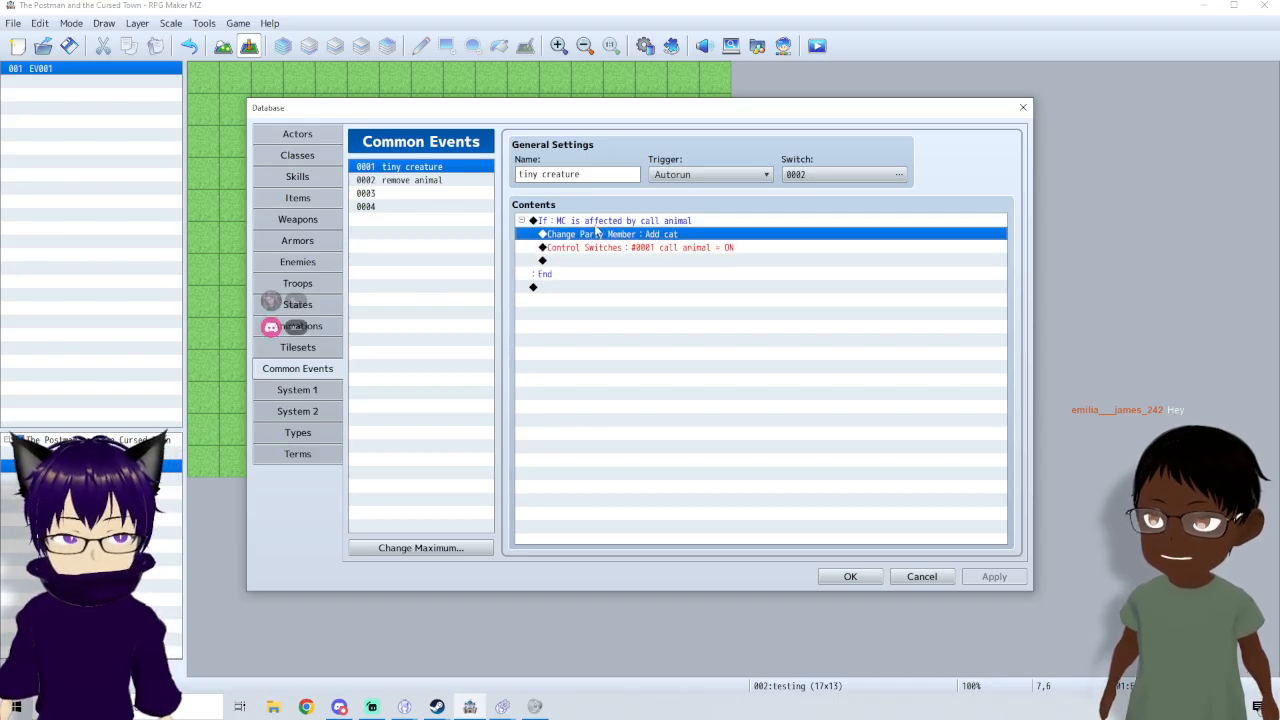
left_click(597, 226)
left_click(610, 235)
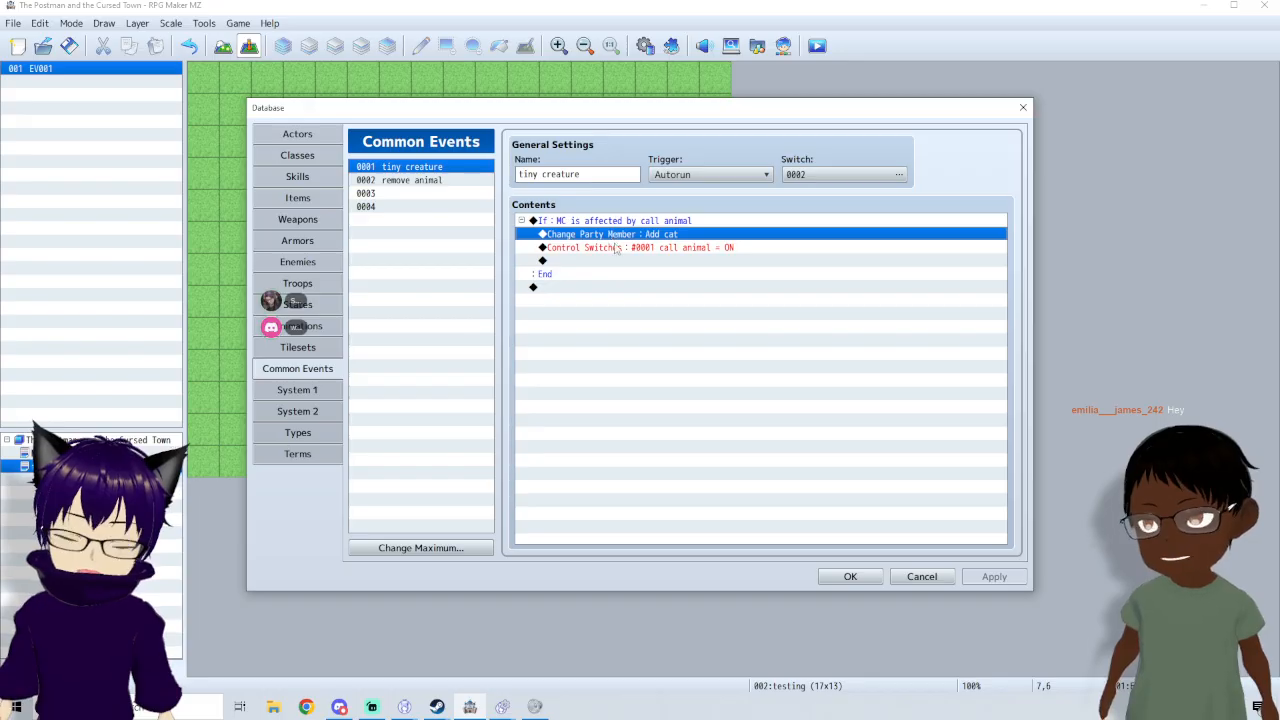
left_click(617, 248, "shift")
key("Delete")
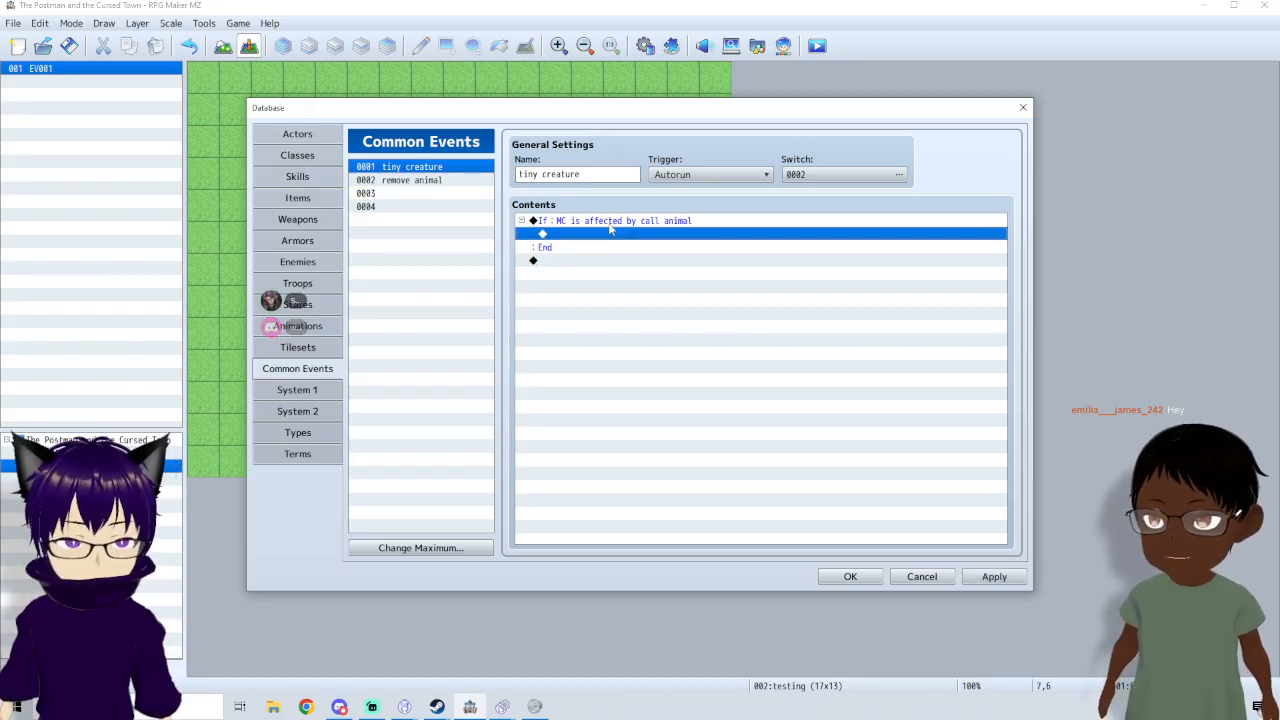
left_click(608, 222)
key("Delete")
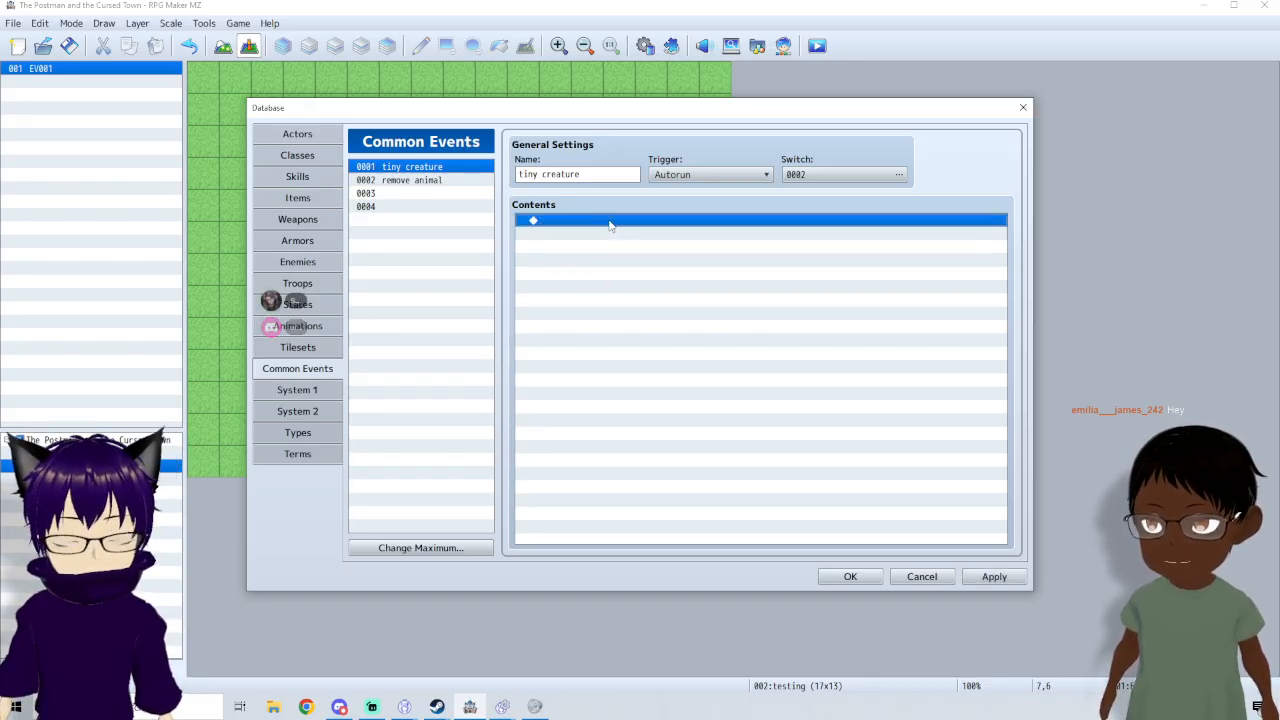
key("ctrl+v")
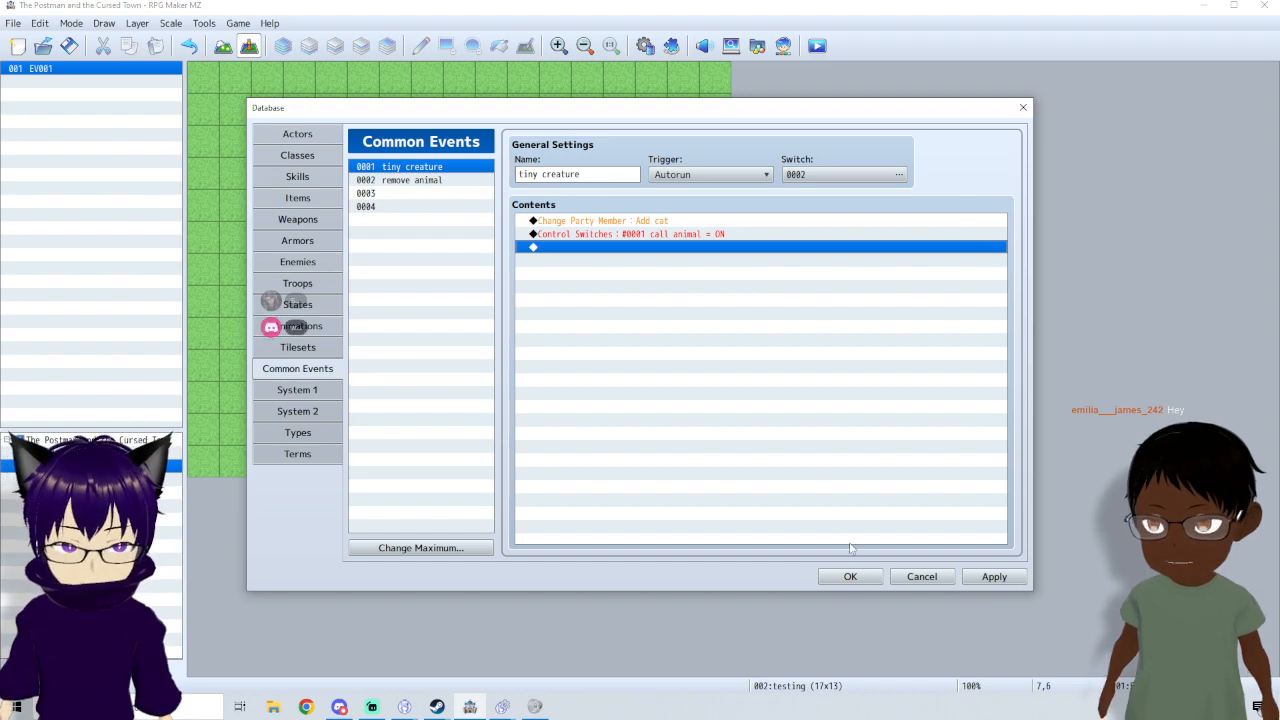
- Set the Call small animal skill's occasion to Always and accept the database changes
left_click(308, 177)
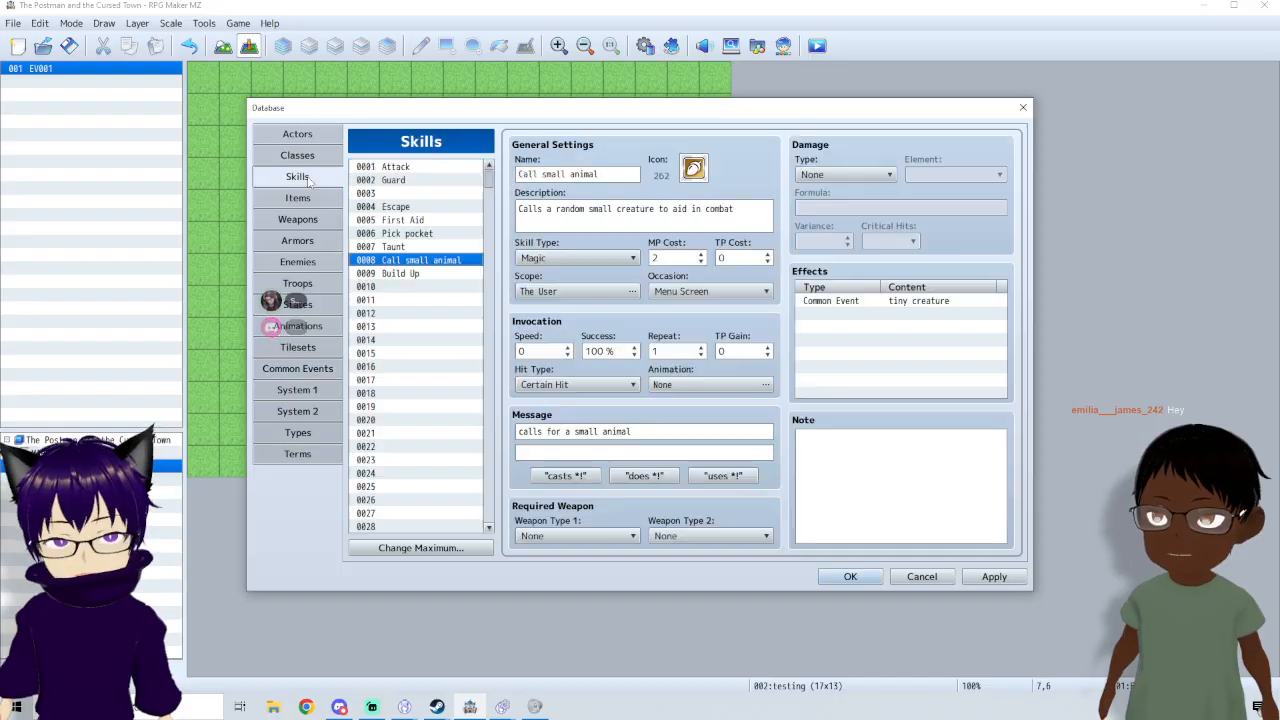
left_click(860, 302)
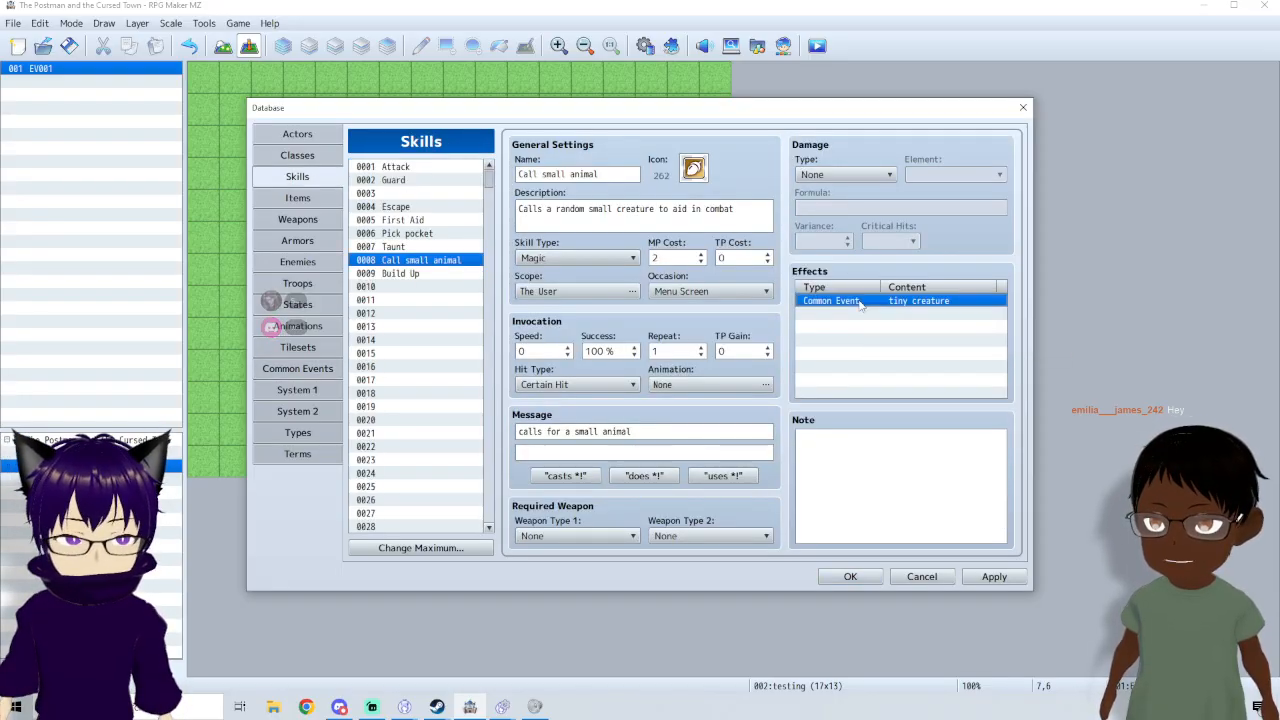
left_click(712, 291)
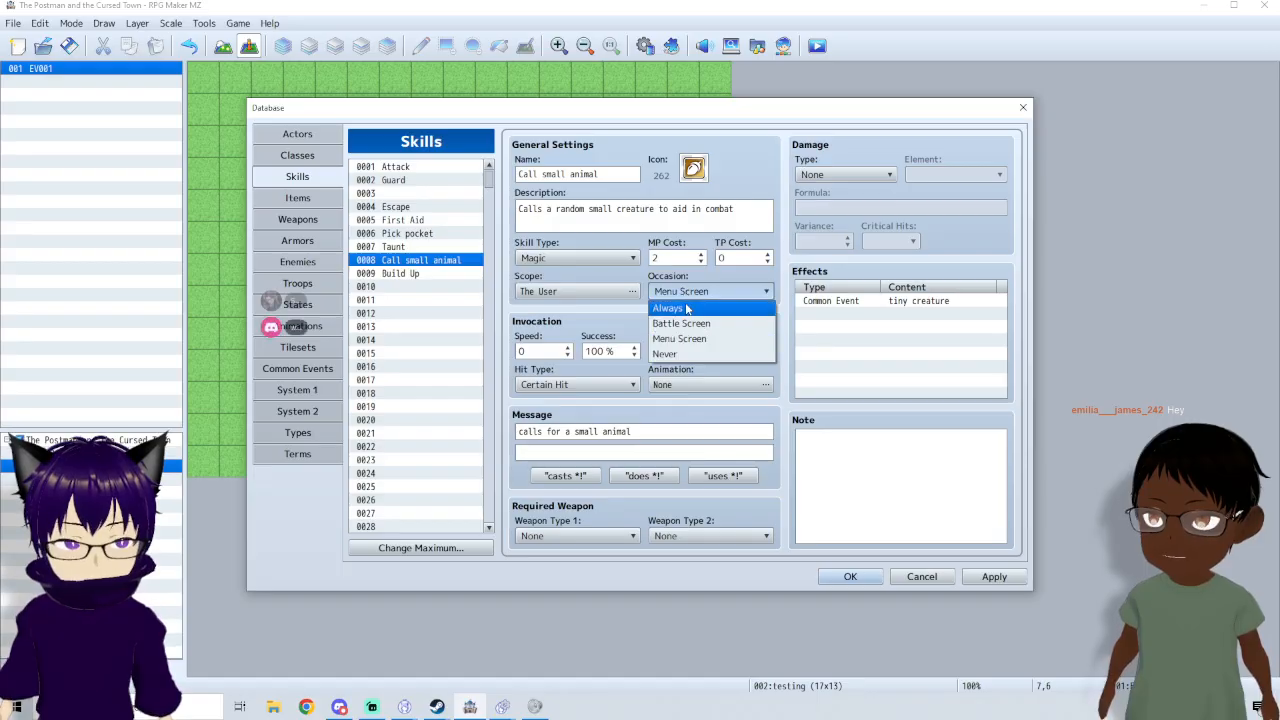
left_click(700, 309)
left_click(996, 577)
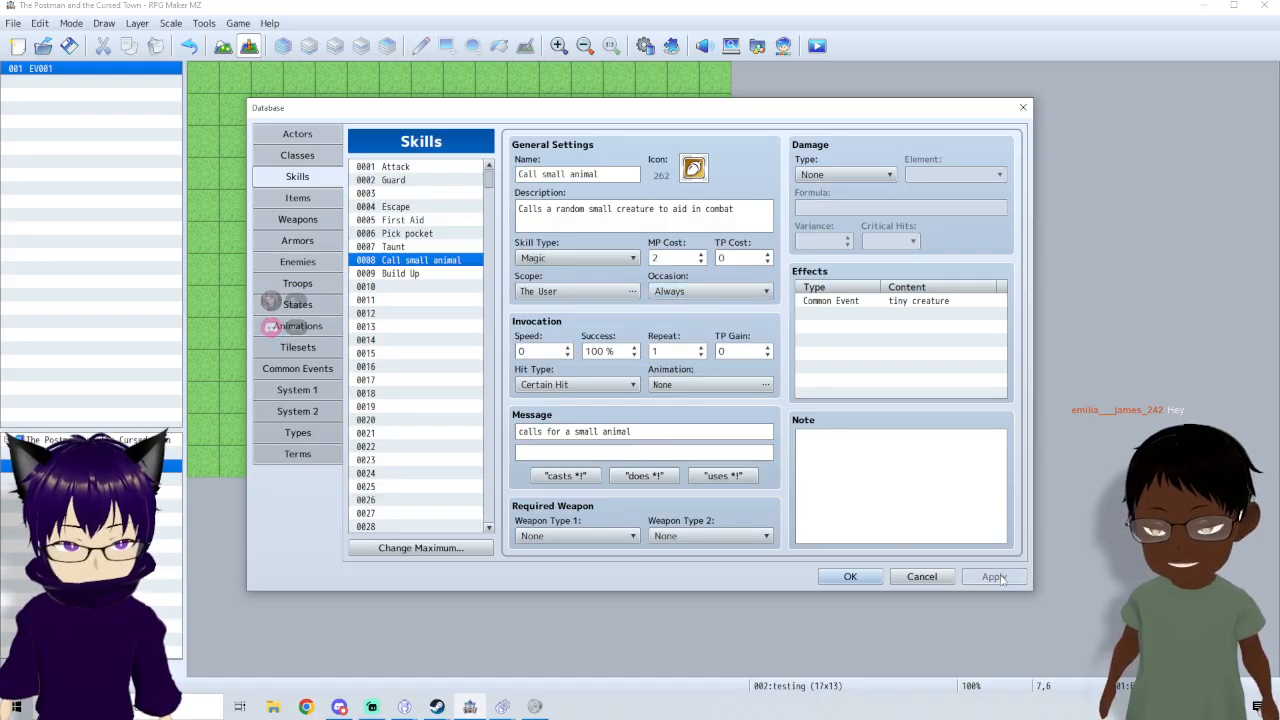
left_click(849, 577)
- Save the game changes, launch a playtest and load the Autosave file
left_click(817, 45)
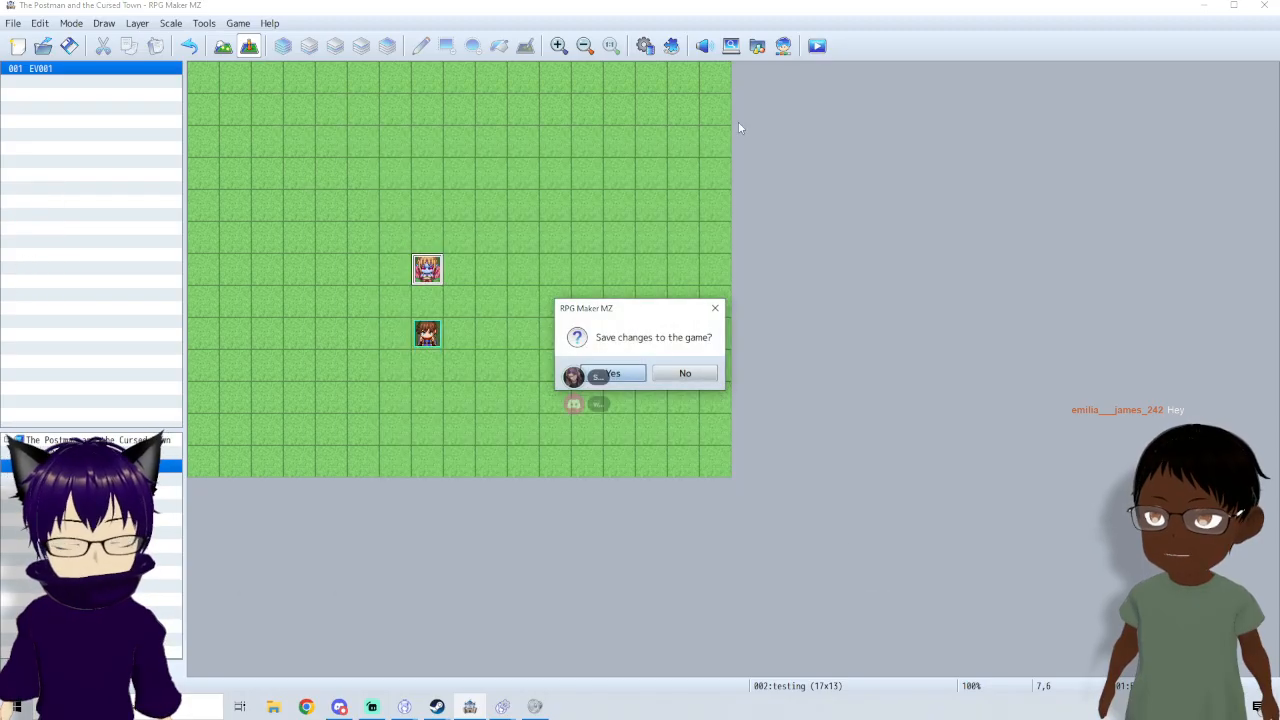
left_click(633, 373)
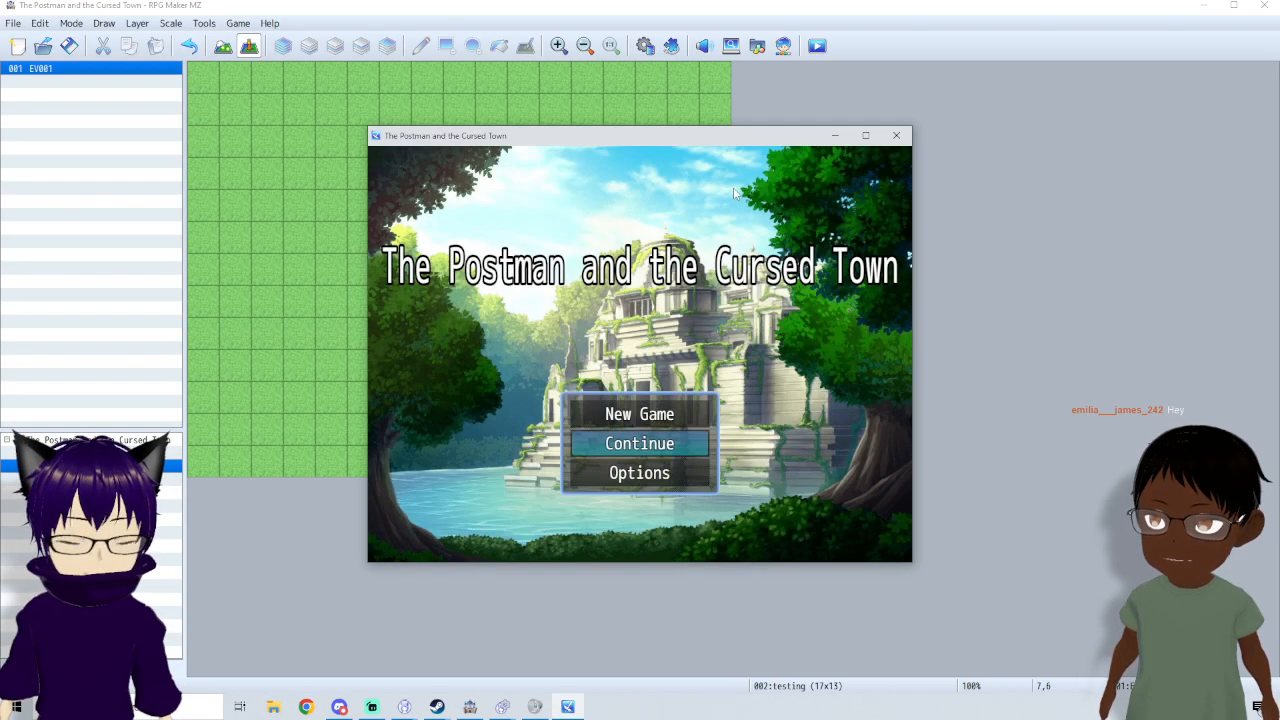
key("Return")
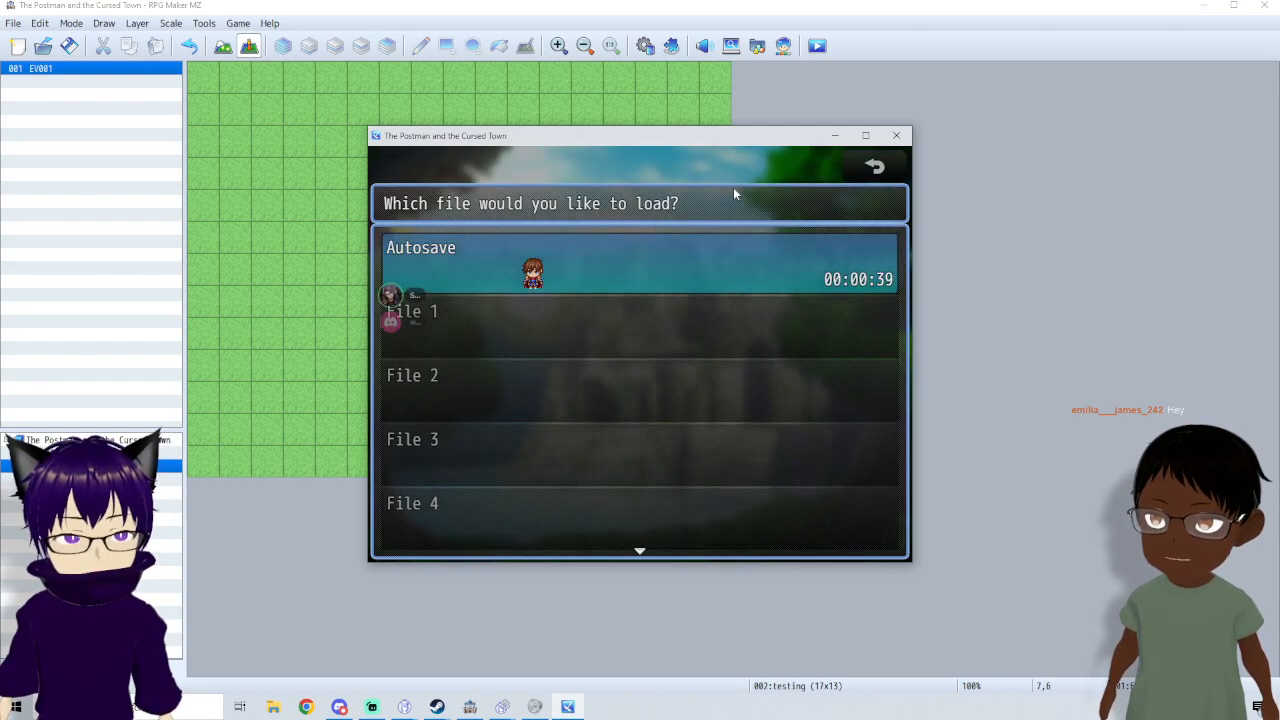
key("Return")
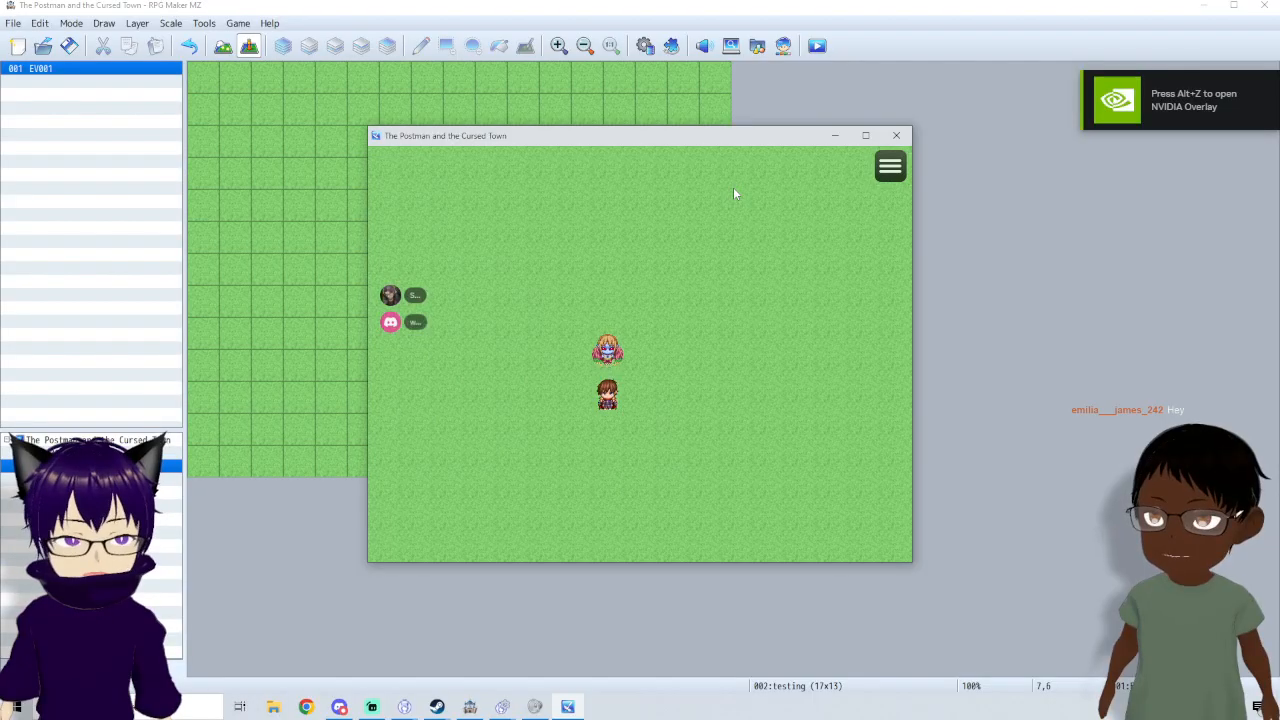
- Cast Call small animal from the character's Magic skills and return to the party overview to check for the cat
key("Escape")
key("Down")
key("Down")
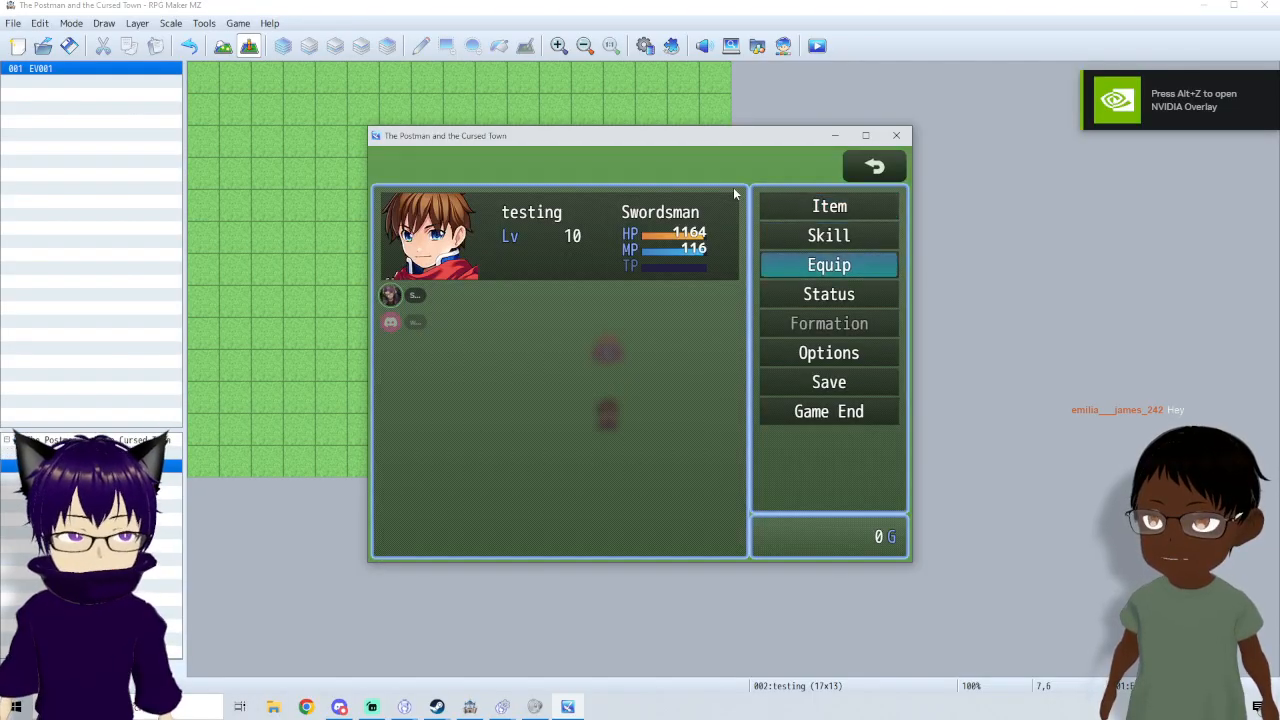
key("Up")
key("Return")
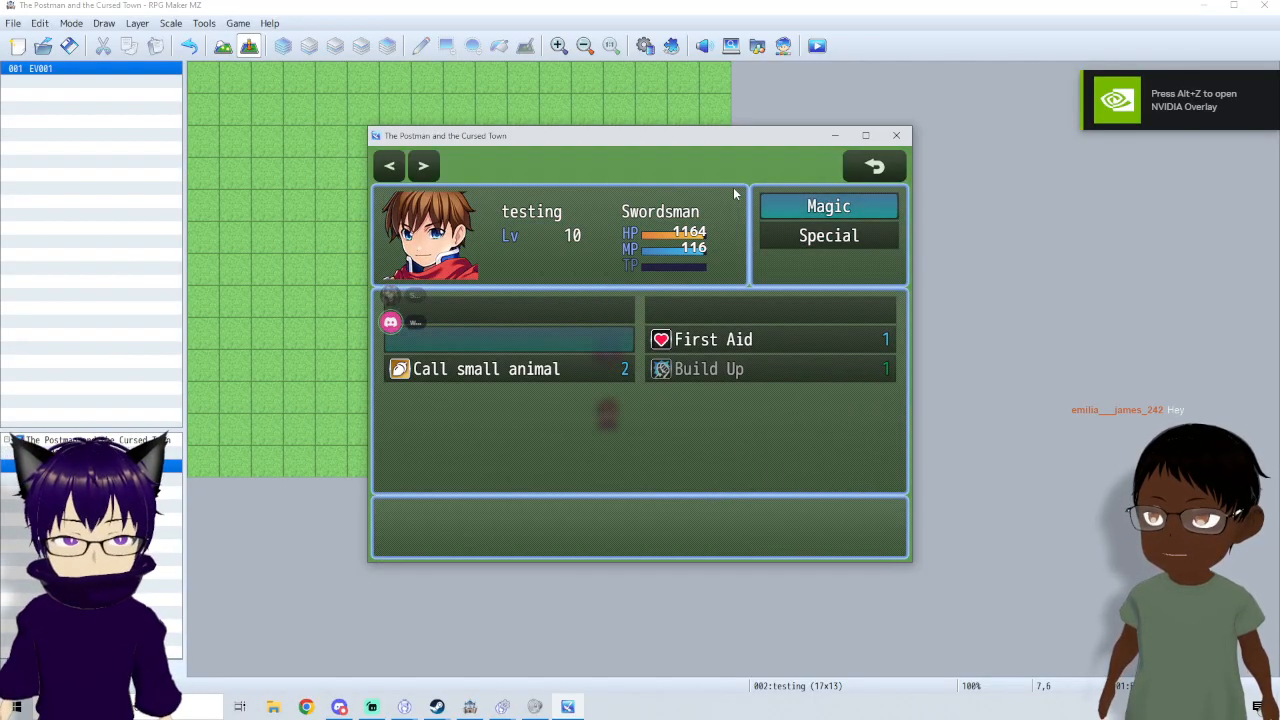
key("Down")
key("Return")
key("Return")
key("Escape")
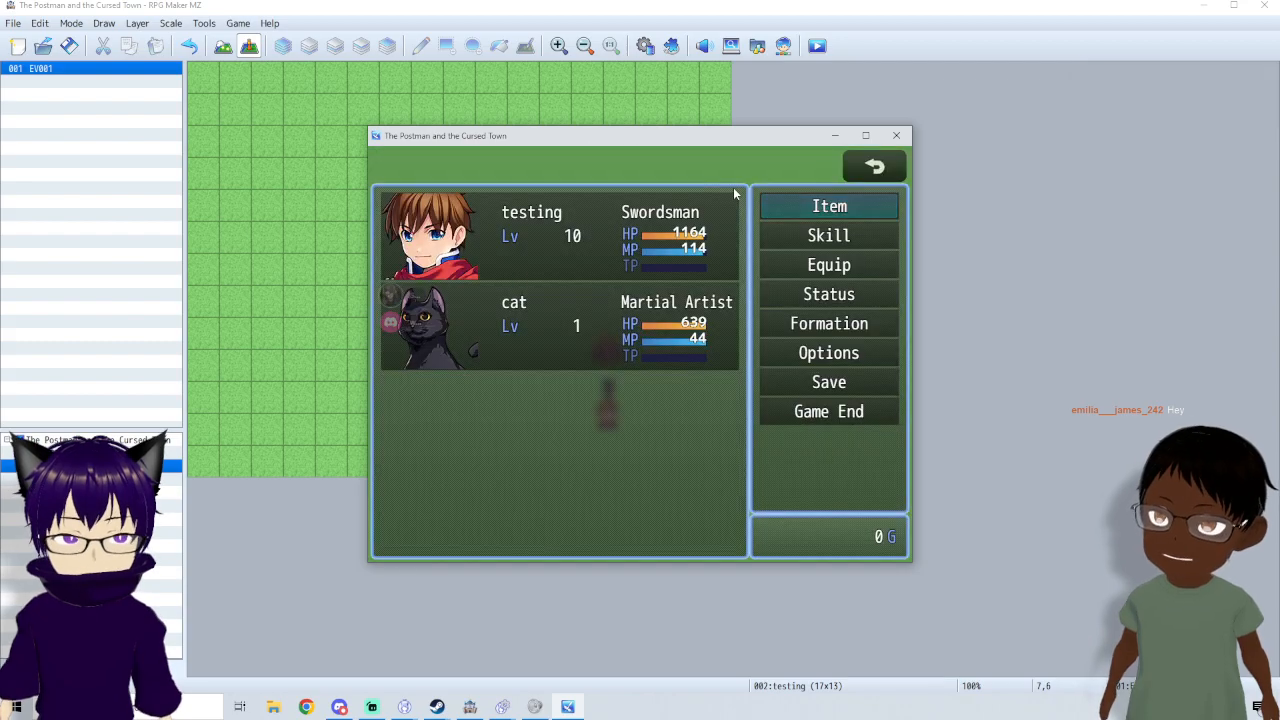
- Walk the player downward on the map to check the cat follower, and end the playtest
key("Escape")
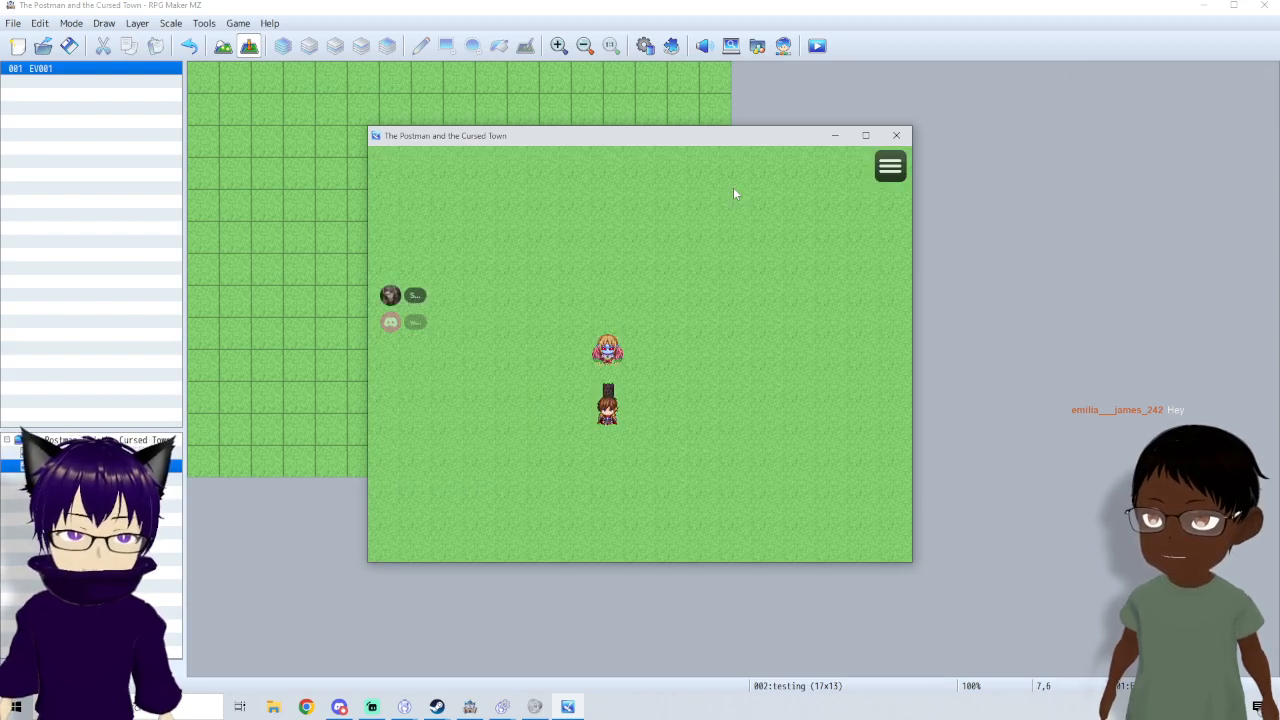
key("Down")
key("Down")
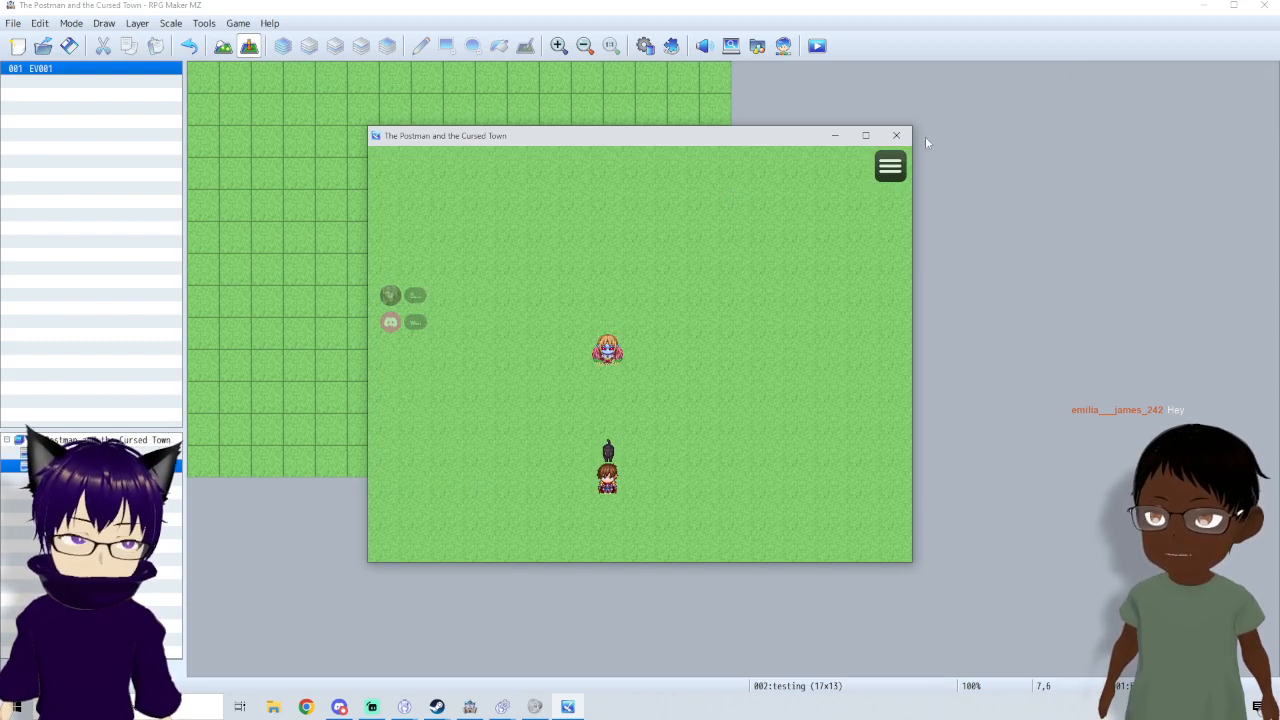
left_click(900, 135)
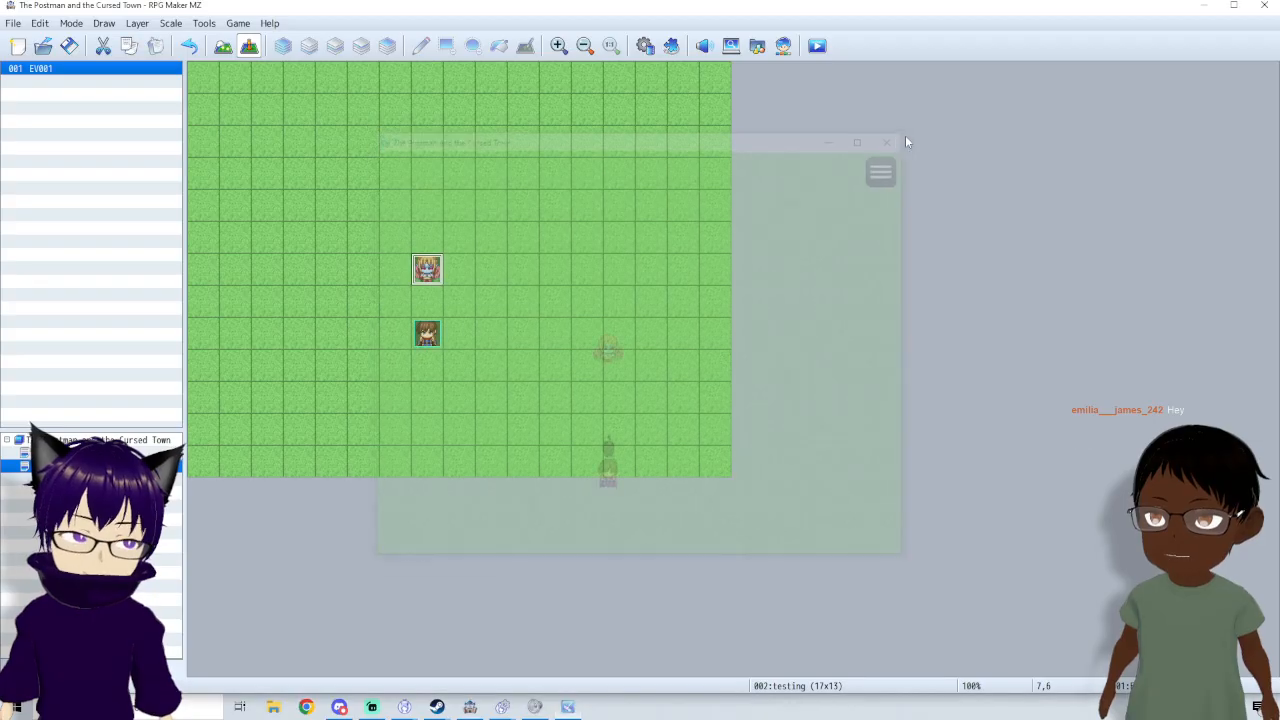
- Start another playtest and enter the battle against the two goblins
left_click(817, 50)
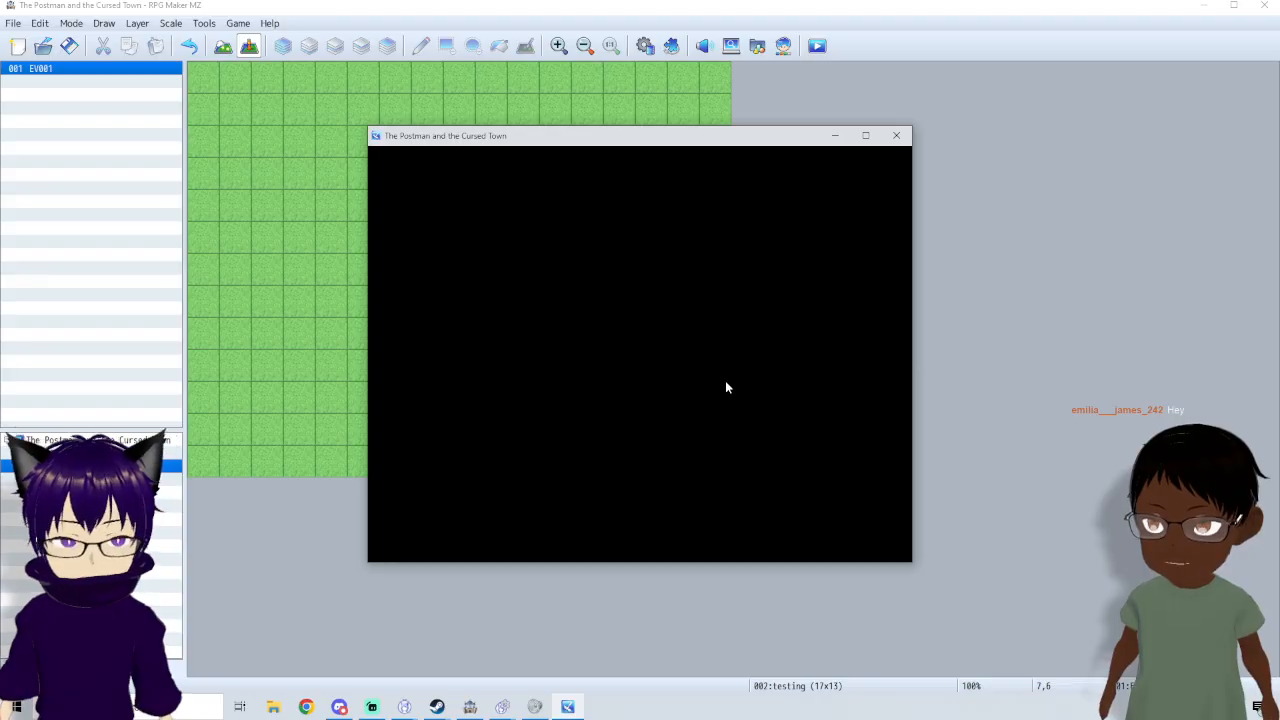
key("Up")
key("Return")
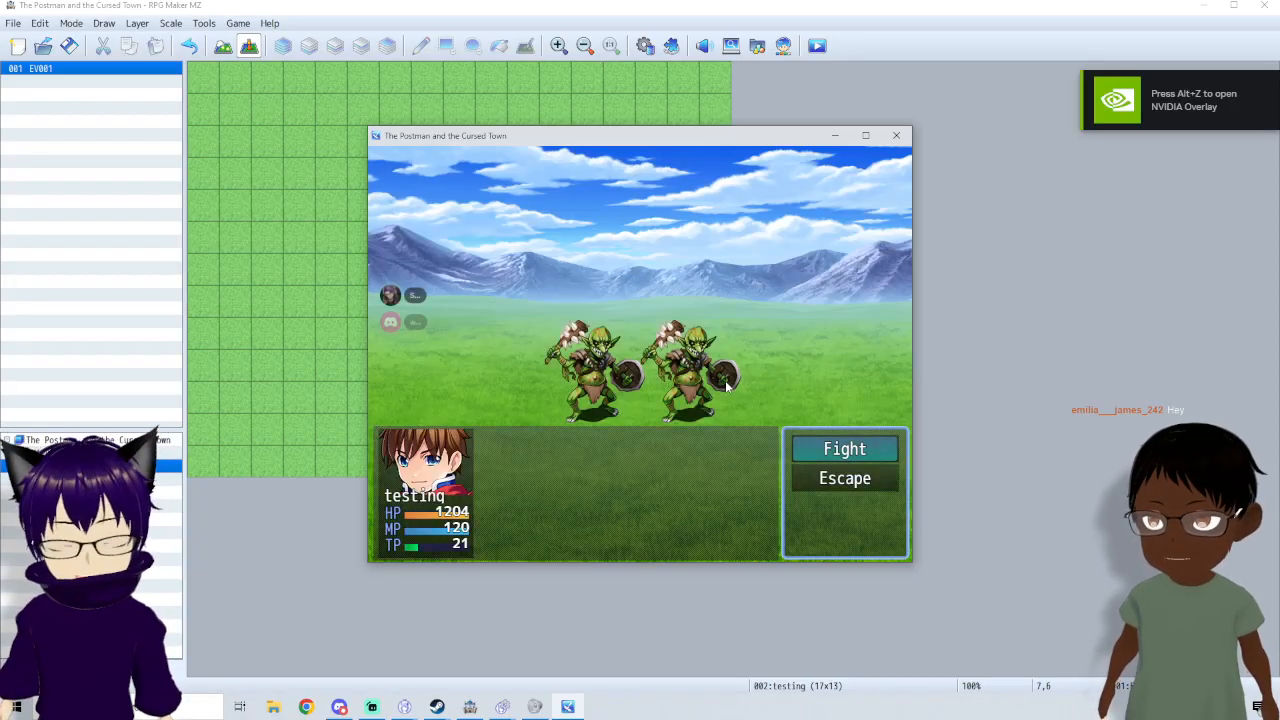
- Cast Call small animal during the goblin battle to test summoning the cat, and end the playtest
key("Return")
key("Down")
key("Return")
key("Down")
key("Down")
key("Return")
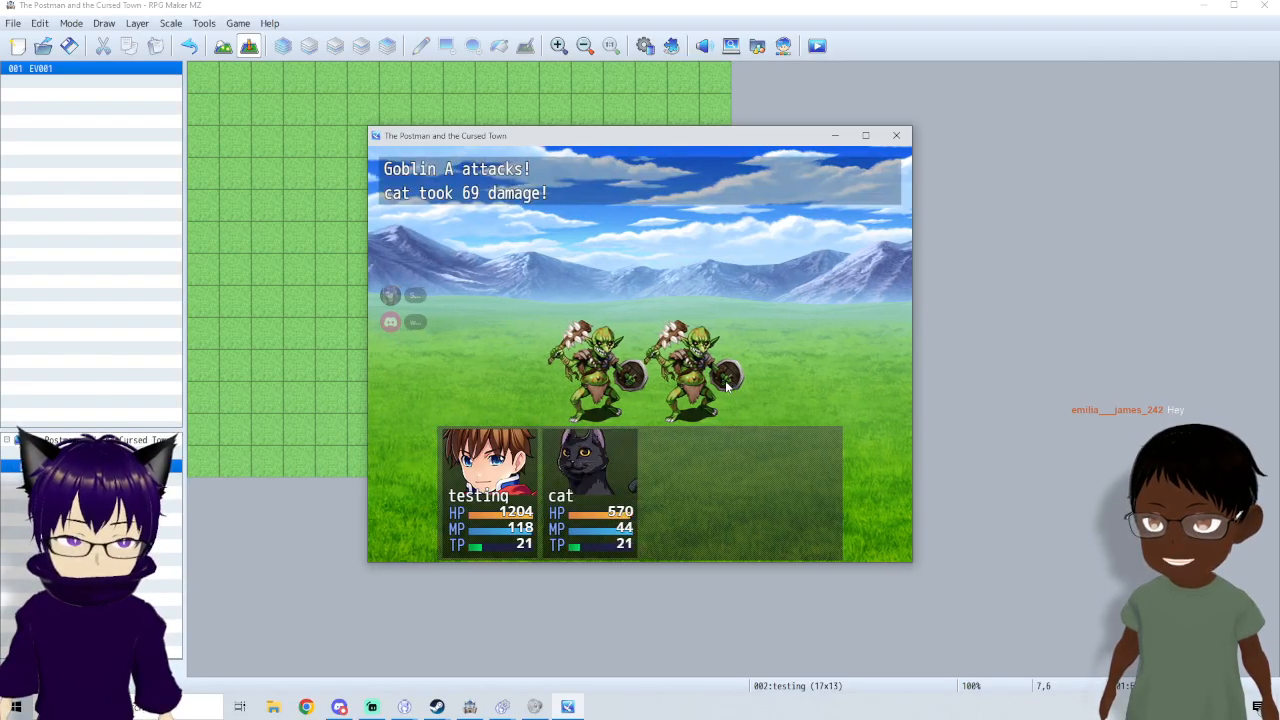
left_click(897, 137)
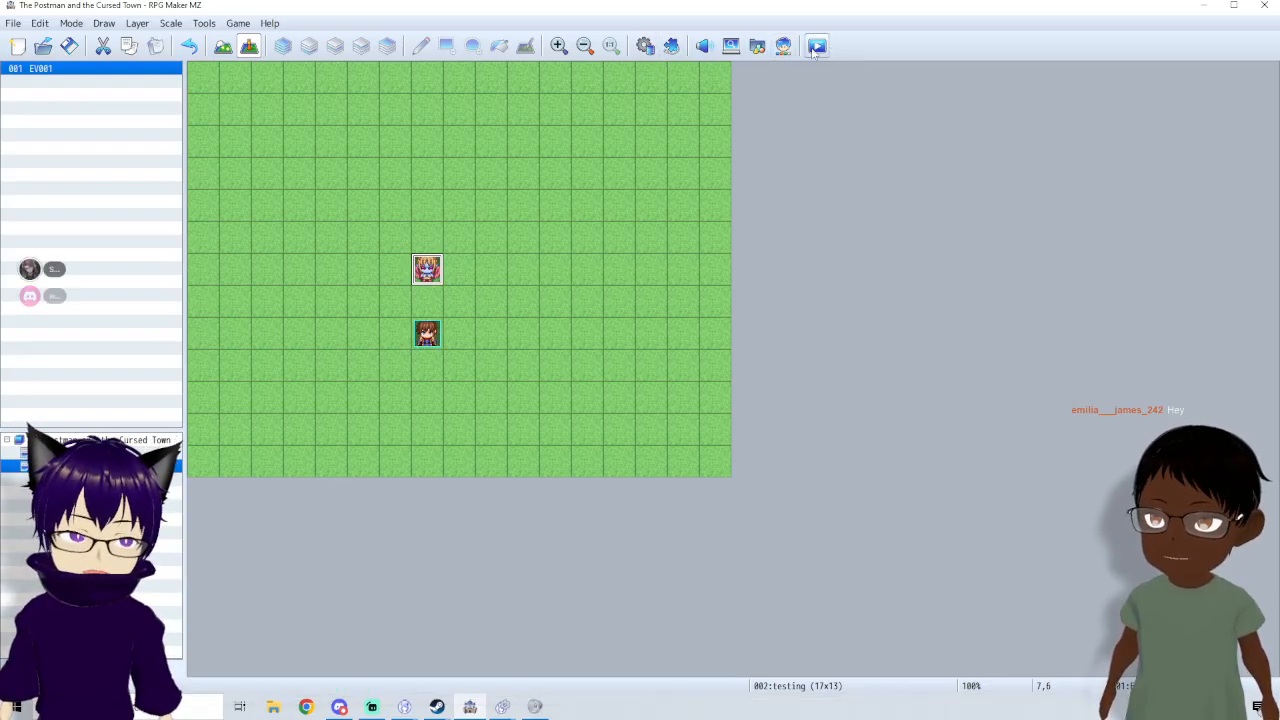
- Review the tiny creature common event's contents and the event commands available for it
left_click(669, 46)
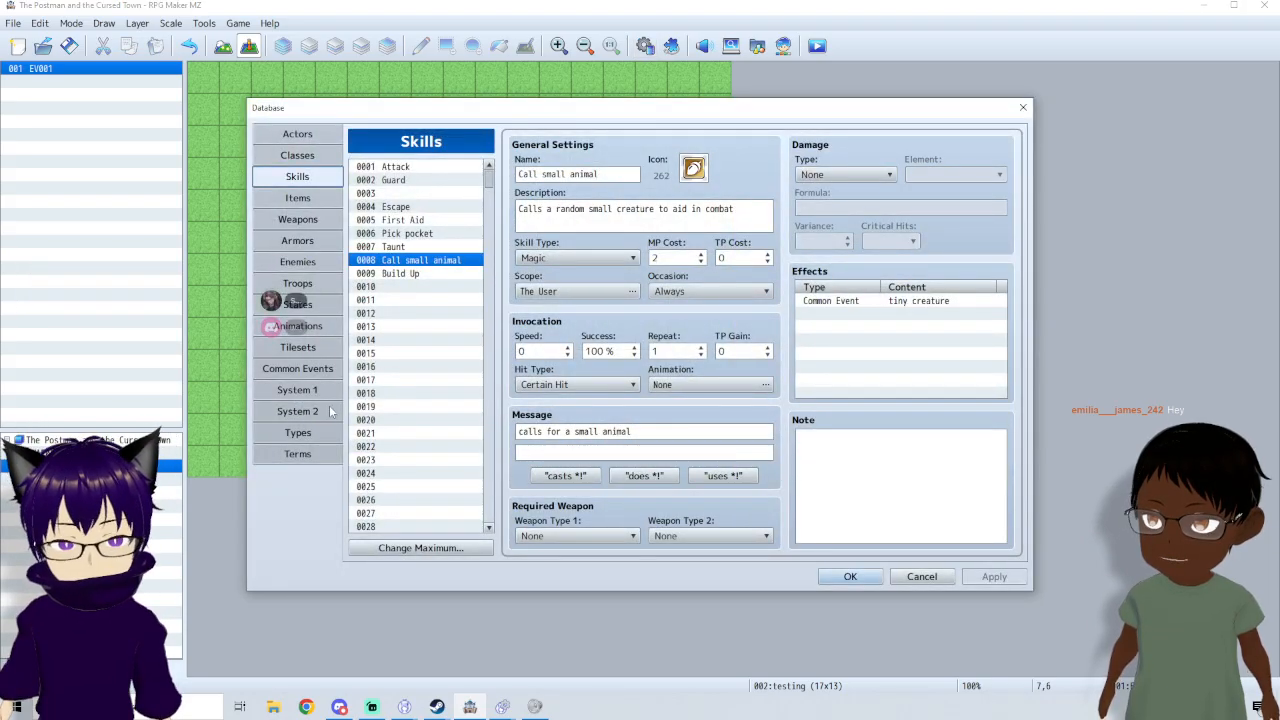
left_click(313, 370)
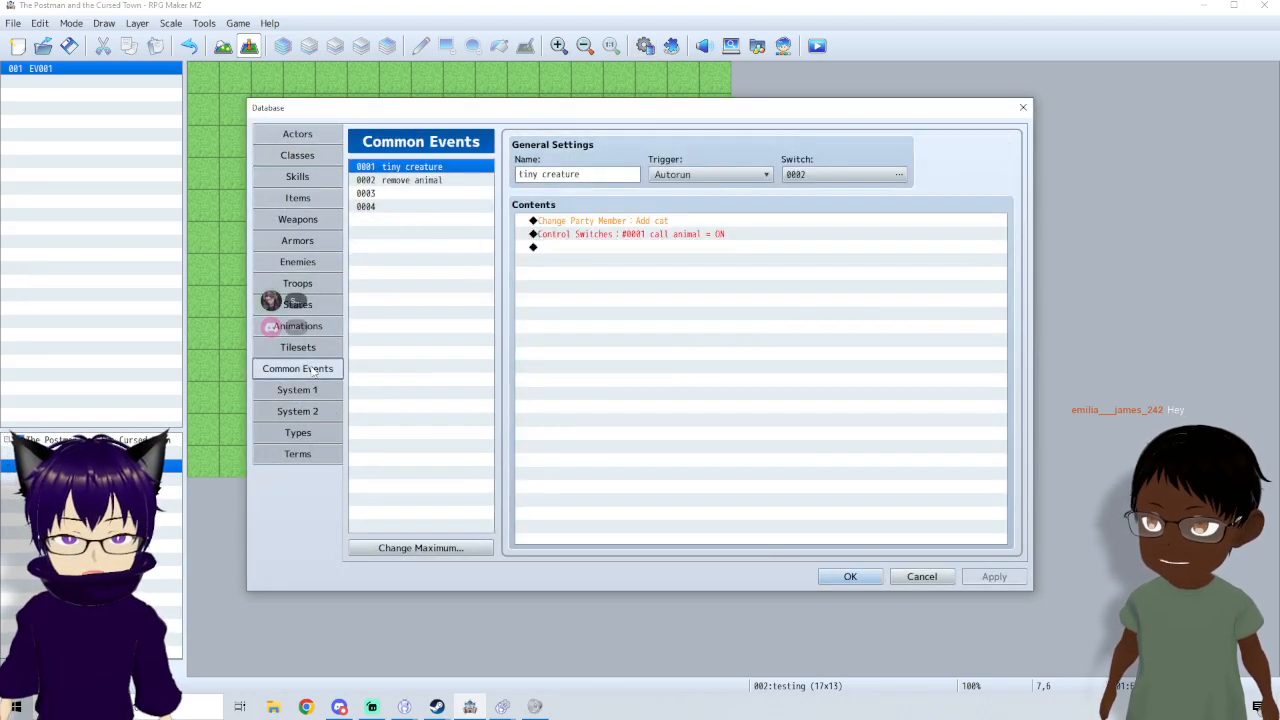
left_click(626, 224)
left_click(617, 248)
left_click(615, 235)
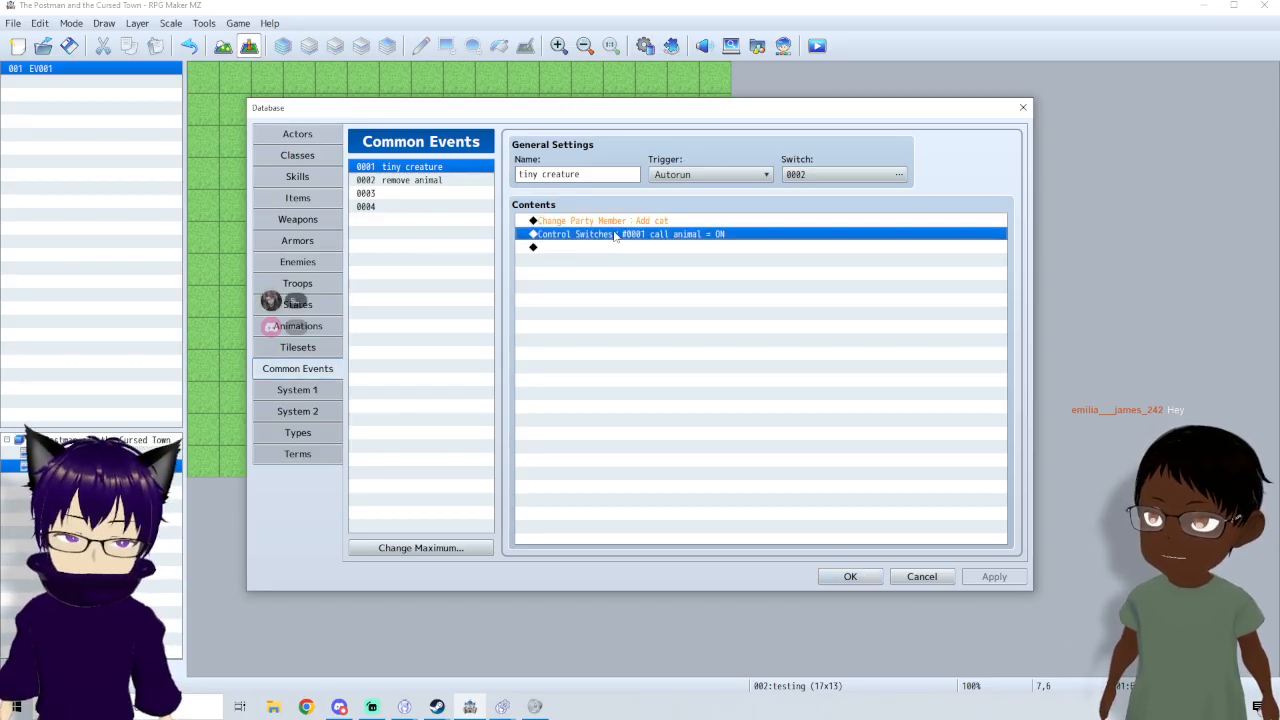
double_click(560, 247)
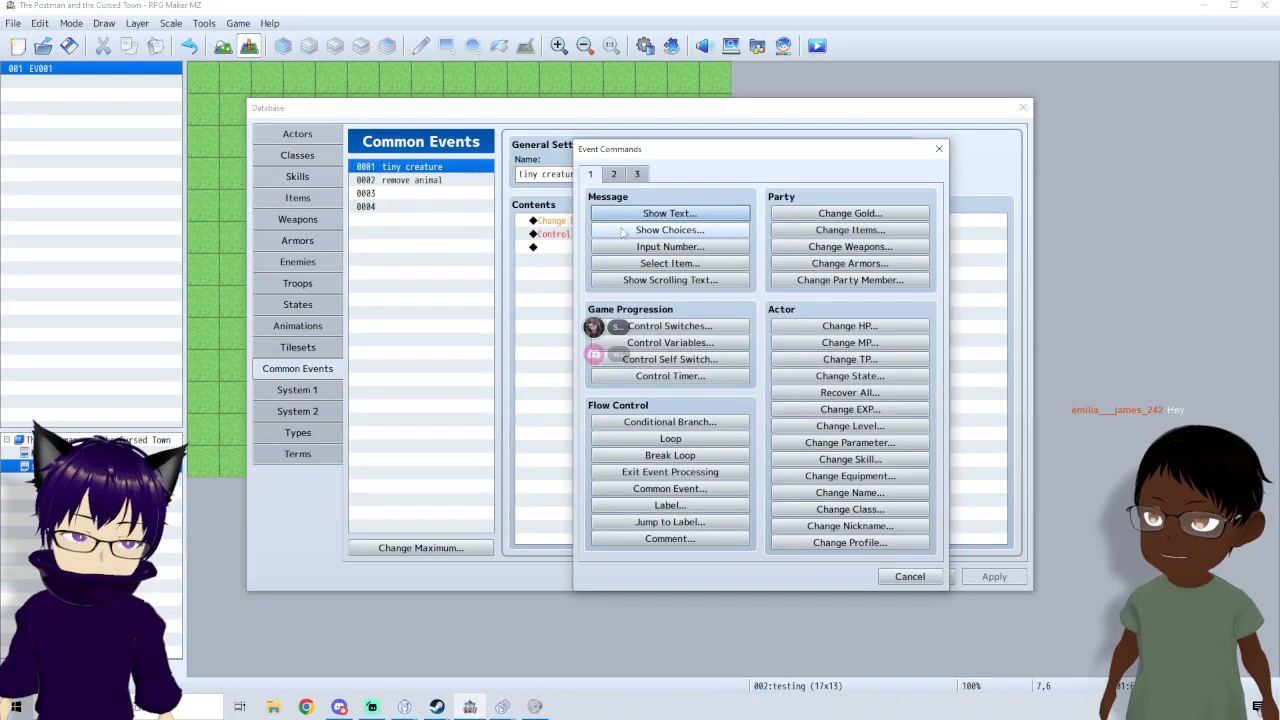
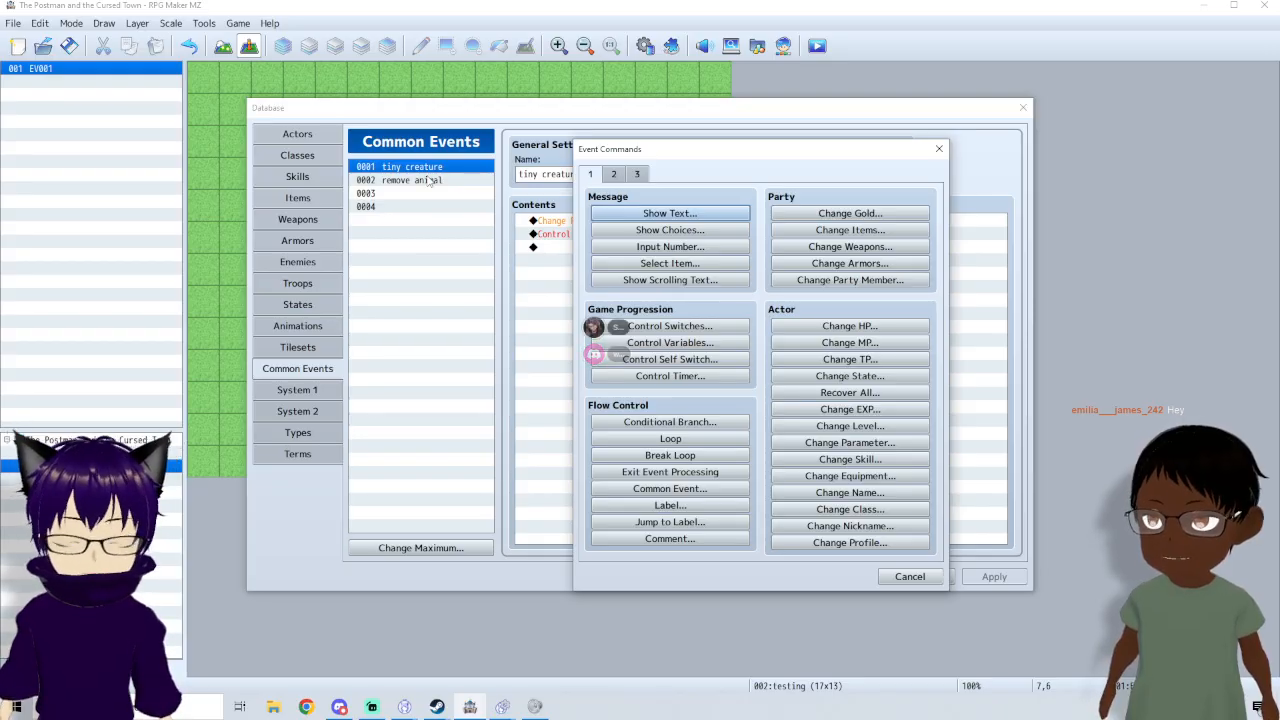
left_click(908, 576)
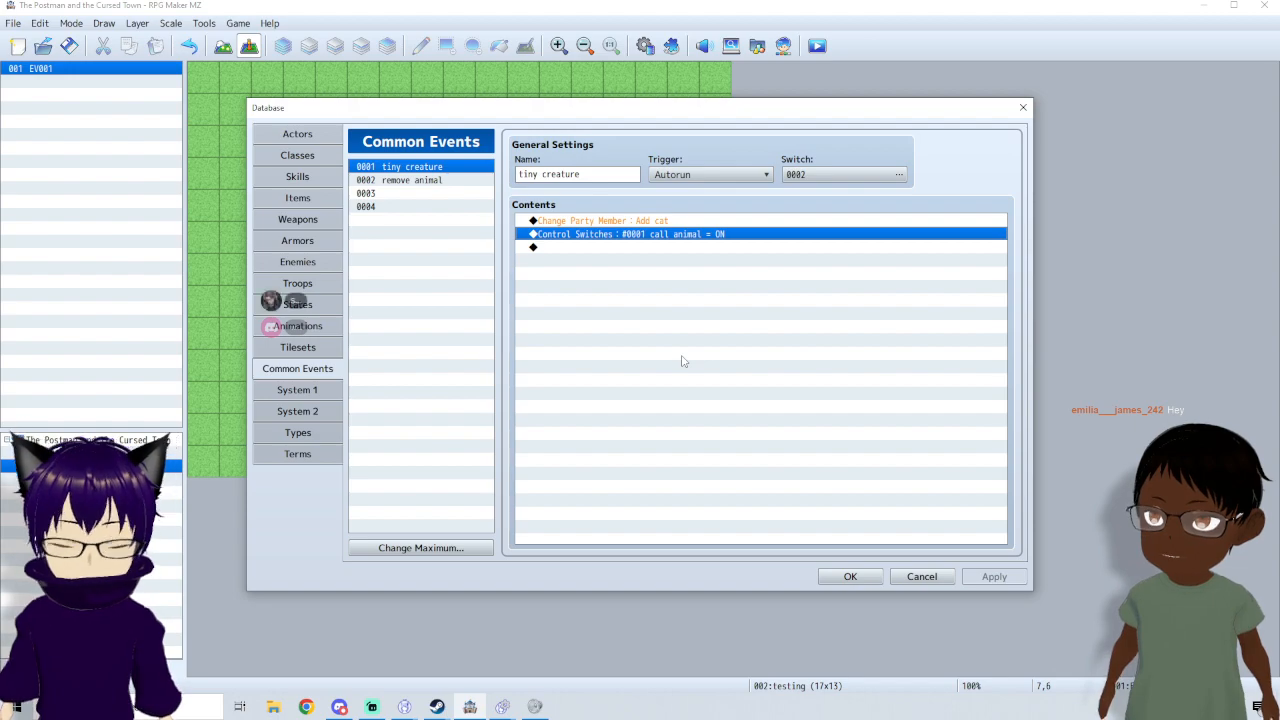
- Add a Change State command to the tiny creature event, before the switch command, giving actor MC the call animal state
double_click(578, 247)
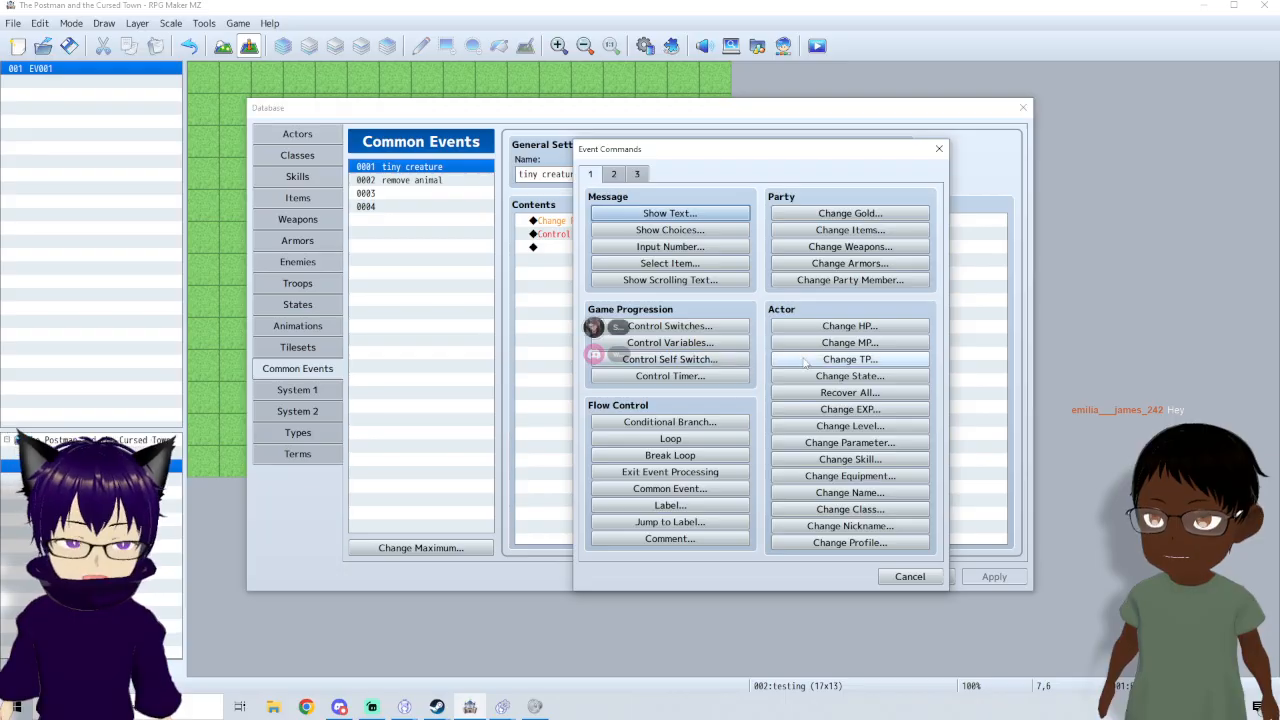
left_click(849, 376)
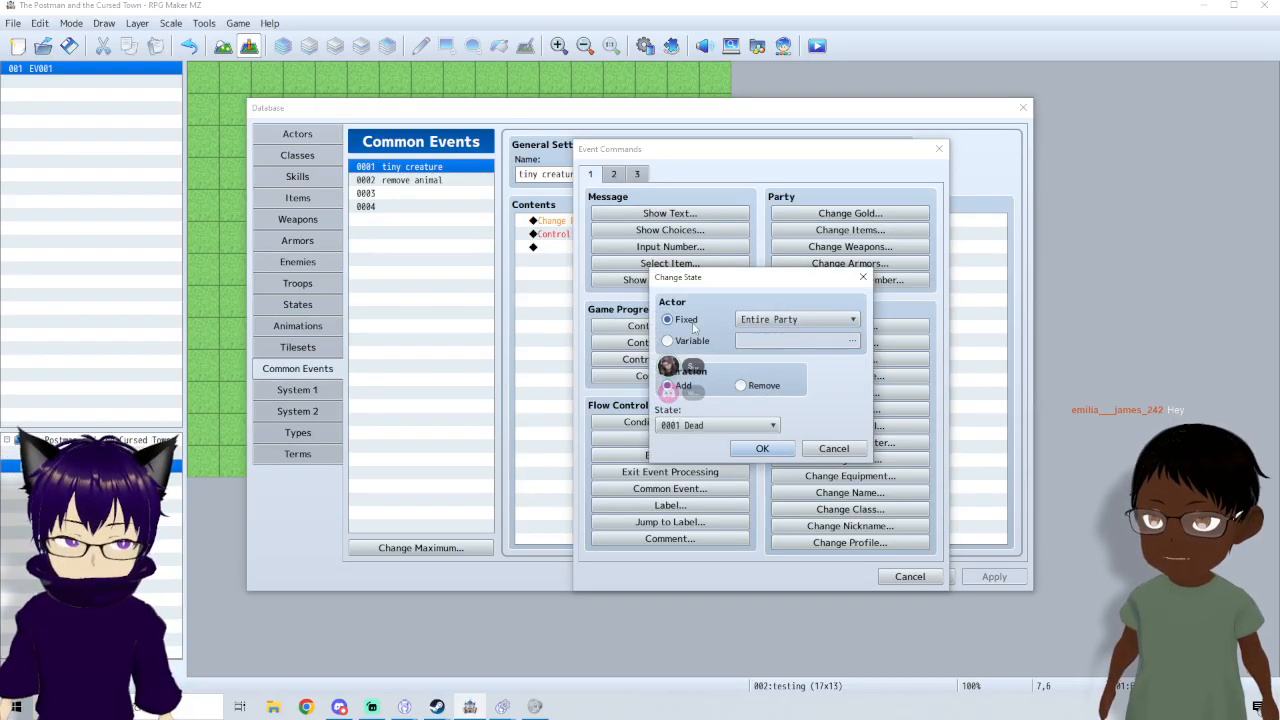
left_click(763, 320)
left_click(764, 350)
left_click(692, 341)
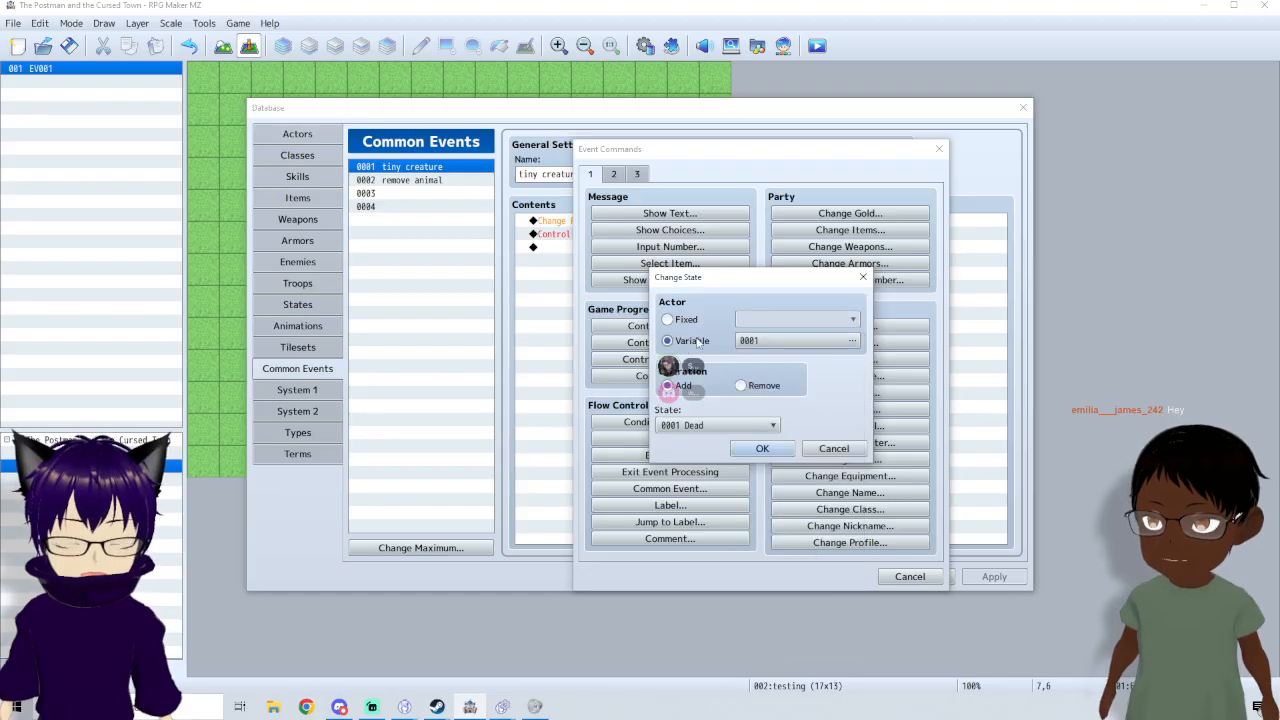
left_click(690, 320)
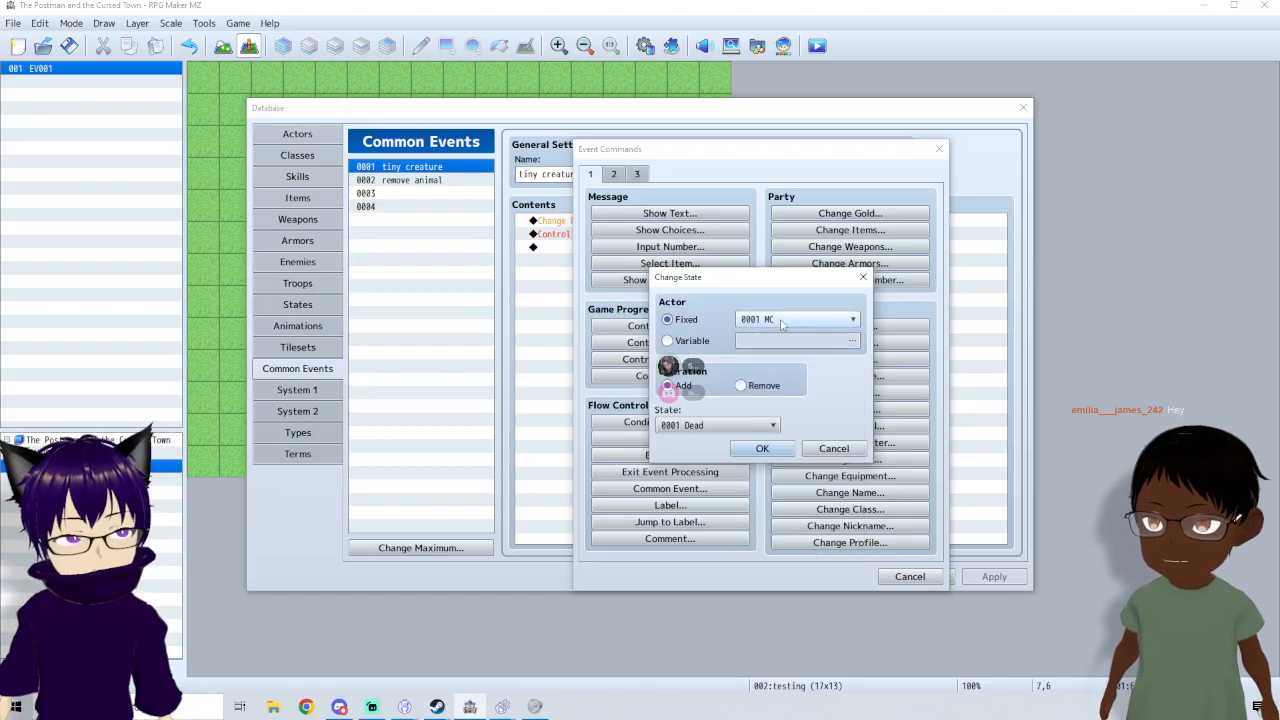
left_click(765, 425)
scroll(722, 630, "down", 2)
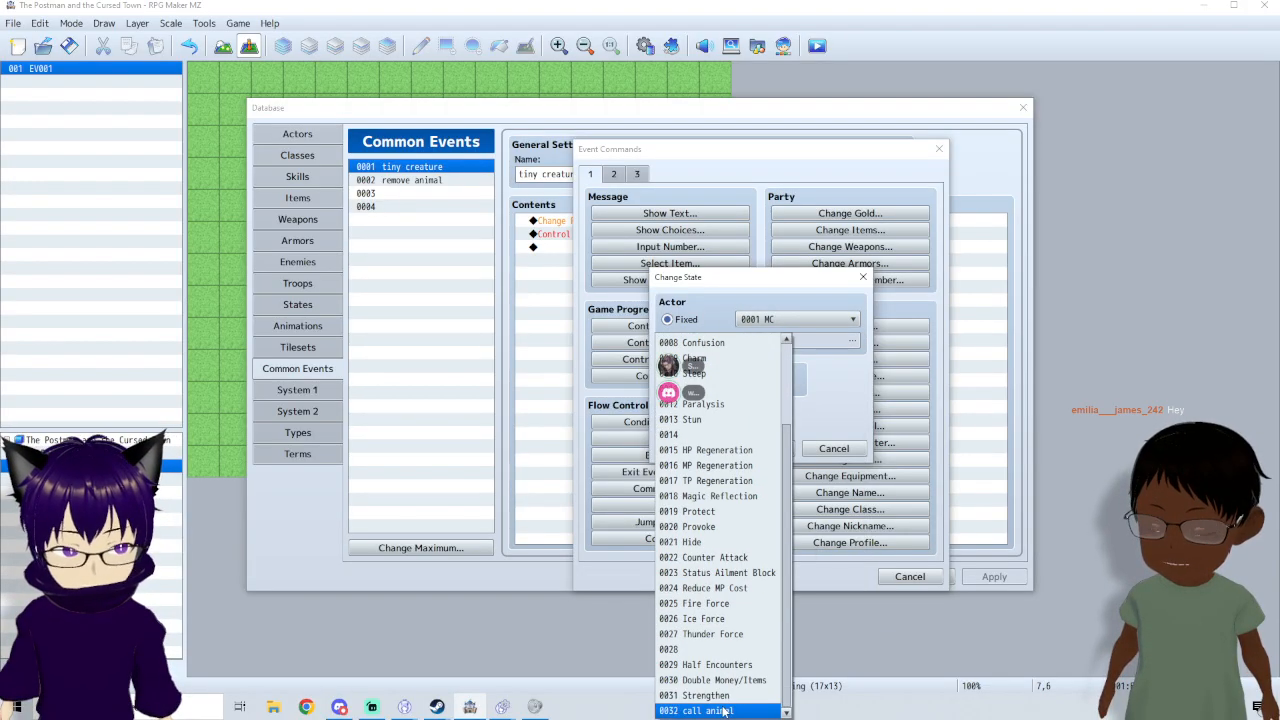
left_click(720, 710)
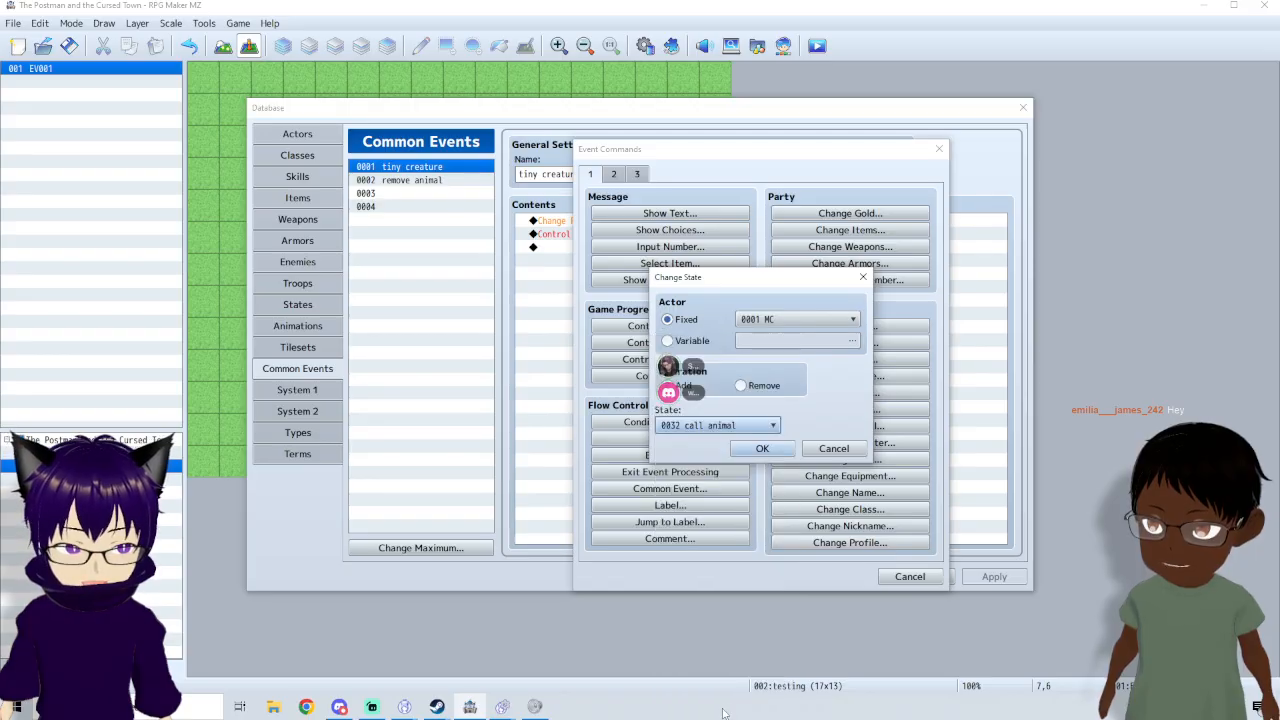
left_click(762, 449)
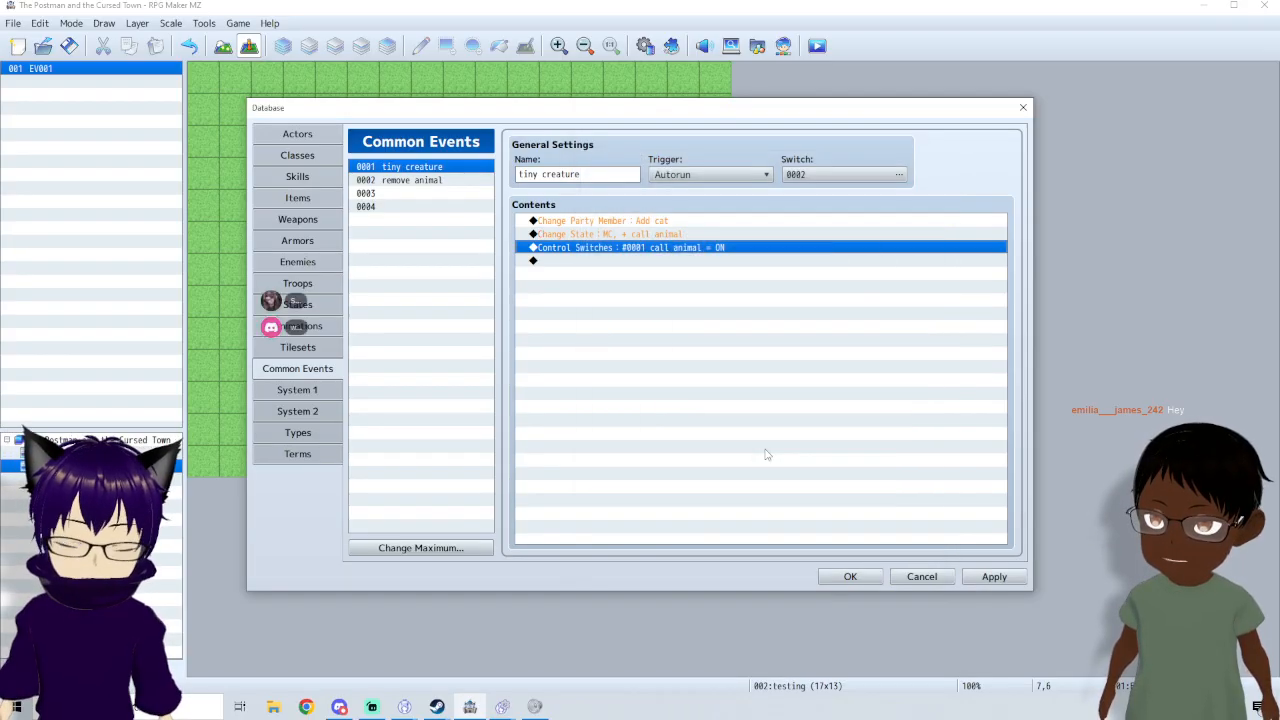
- Change the remove animal event's conditional branch to check whether actor MC is affected by the call animal state
left_click(418, 181)
left_click(648, 222)
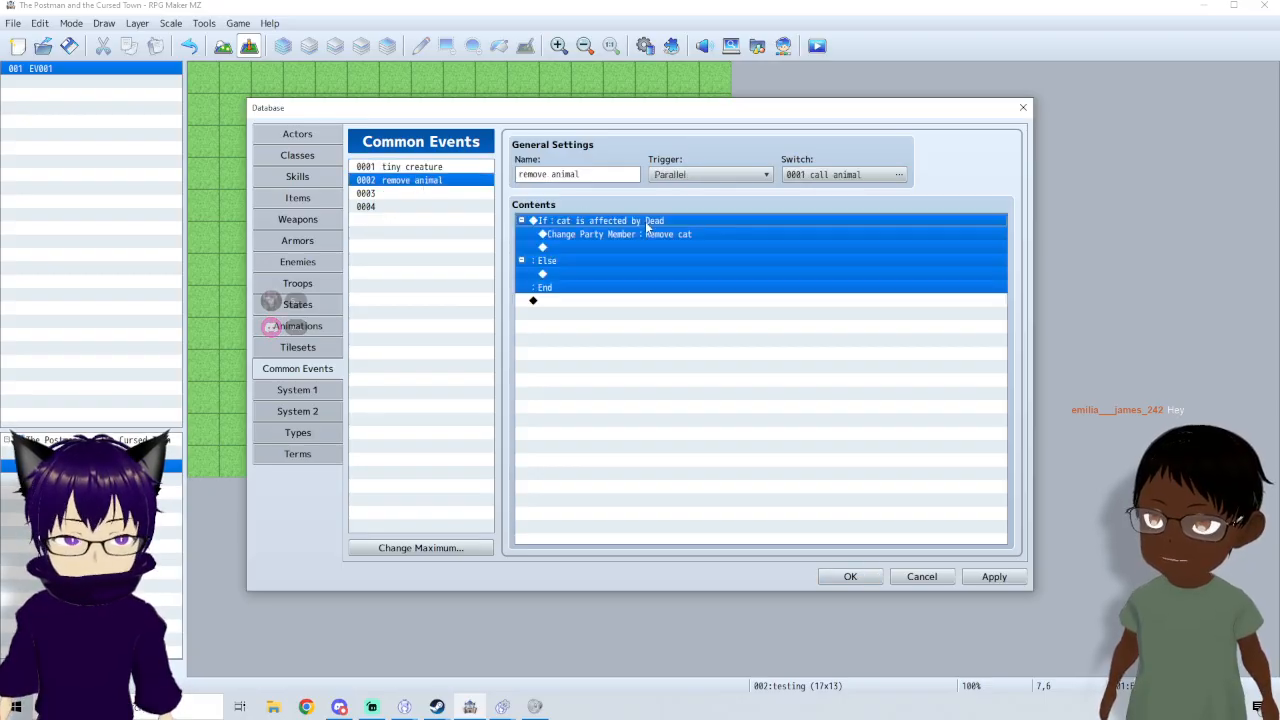
right_click(645, 227)
left_click(660, 247)
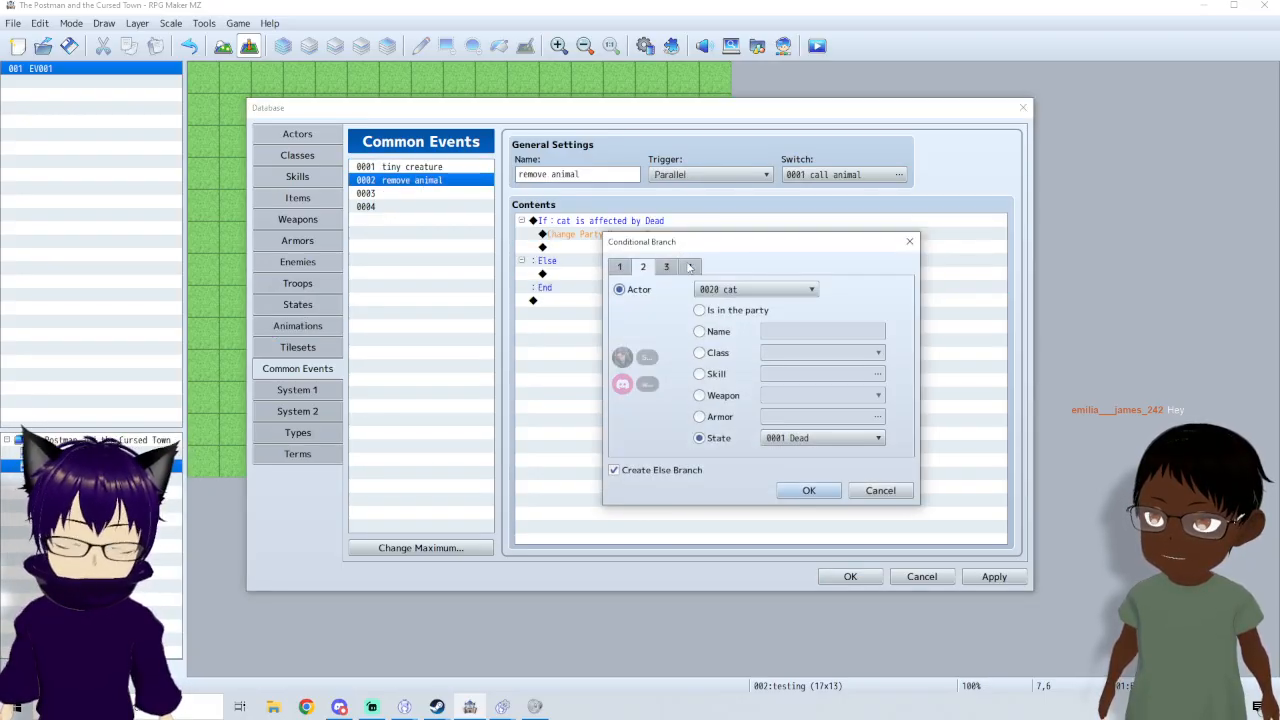
left_click(749, 290)
left_click(742, 302)
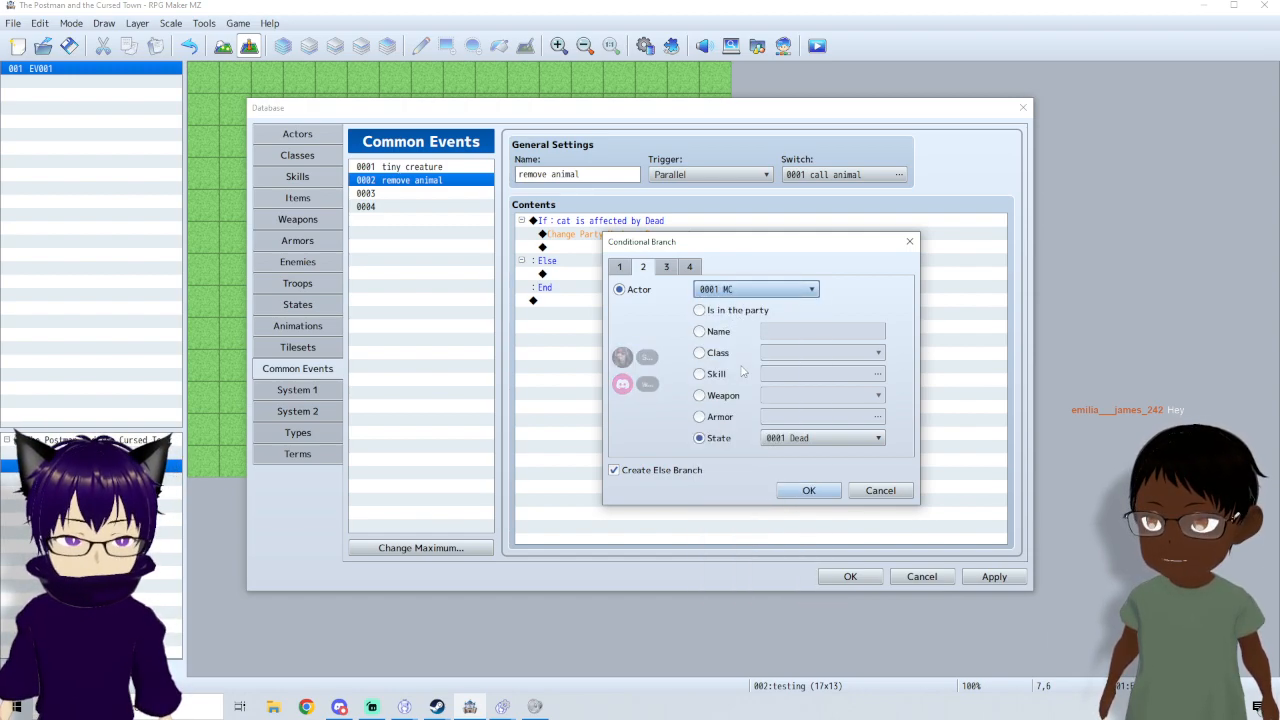
left_click(713, 374)
left_click(715, 438)
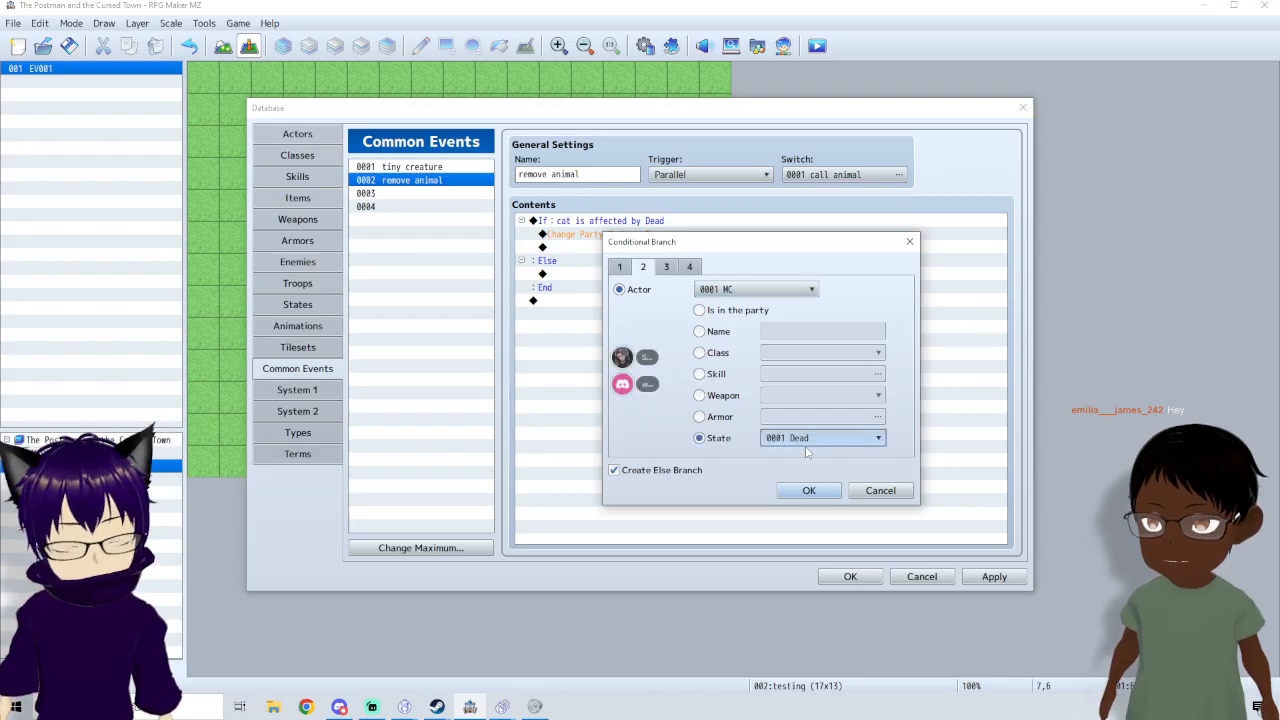
left_click(820, 438)
scroll(815, 660, "down", 3)
left_click(820, 692)
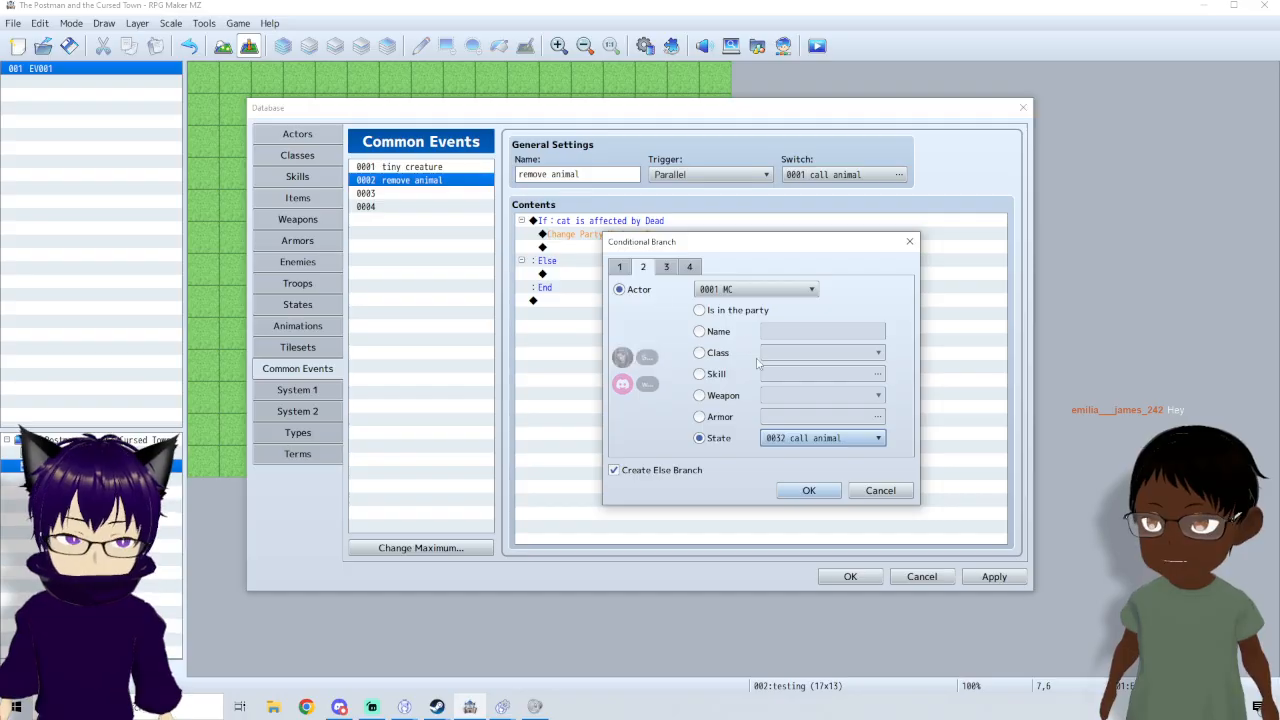
left_click(809, 491)
- Move the command removing the cat from the party into the Else branch of remove animal and apply the changes
left_click(580, 234)
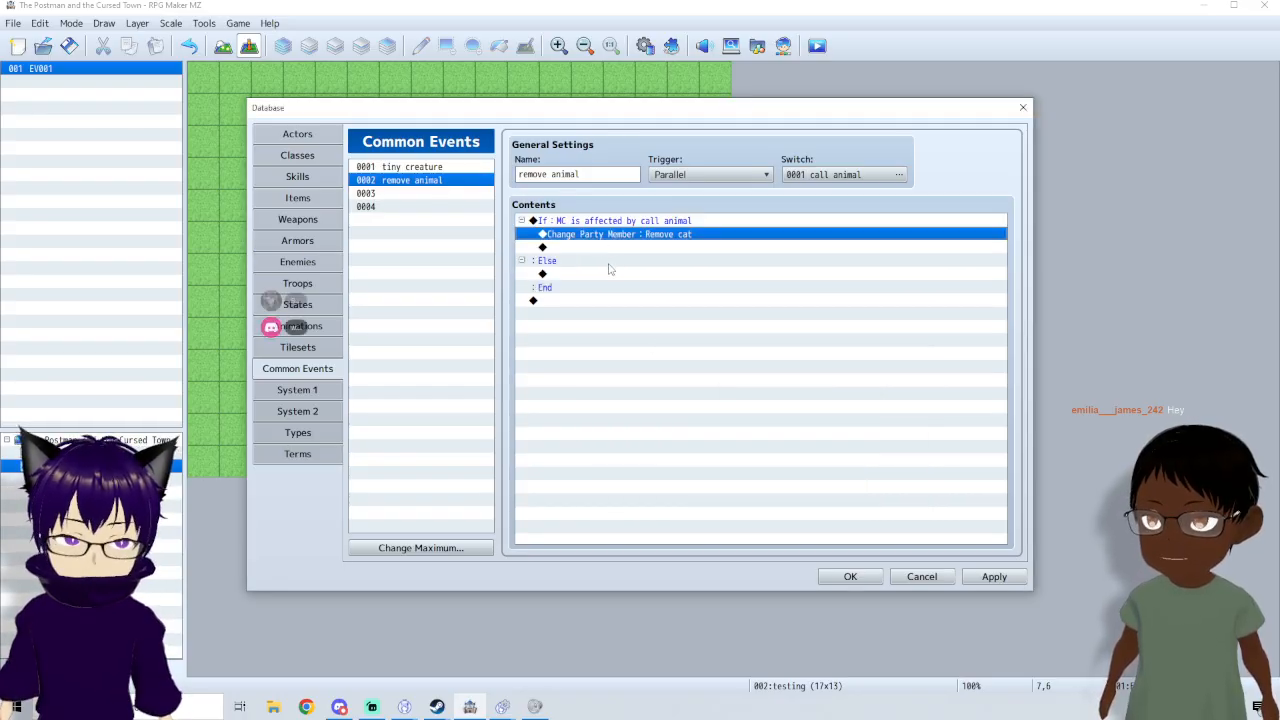
key("Delete")
left_click(580, 274)
left_click(583, 260)
key("ctrl+v")
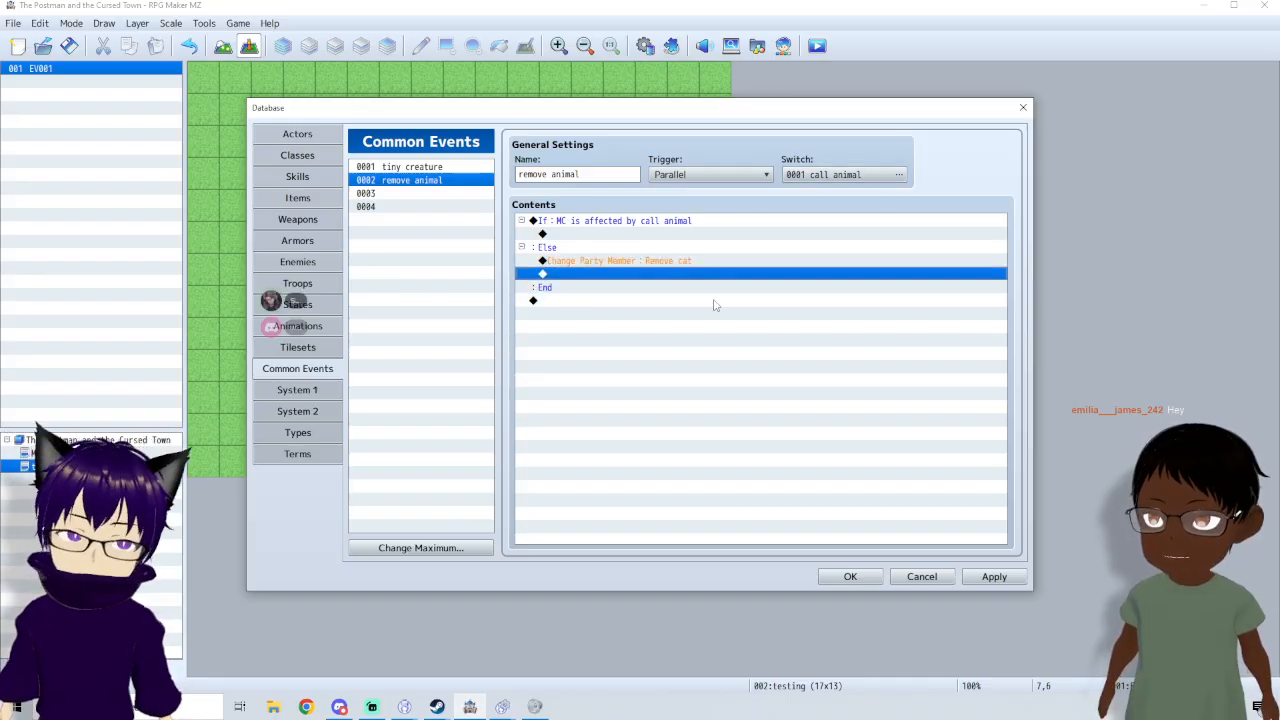
left_click(994, 577)
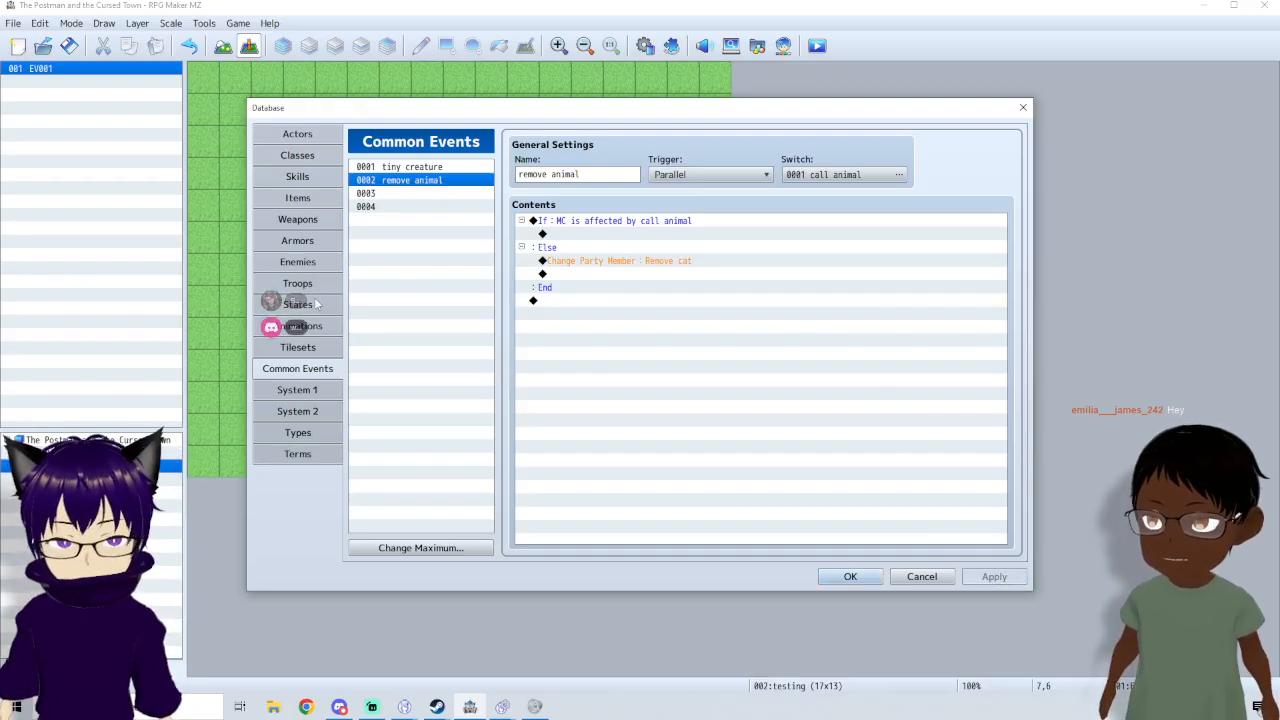
- Set the Call small animal skill's occasion to Battle Screen, apply the change and close the database
left_click(312, 176)
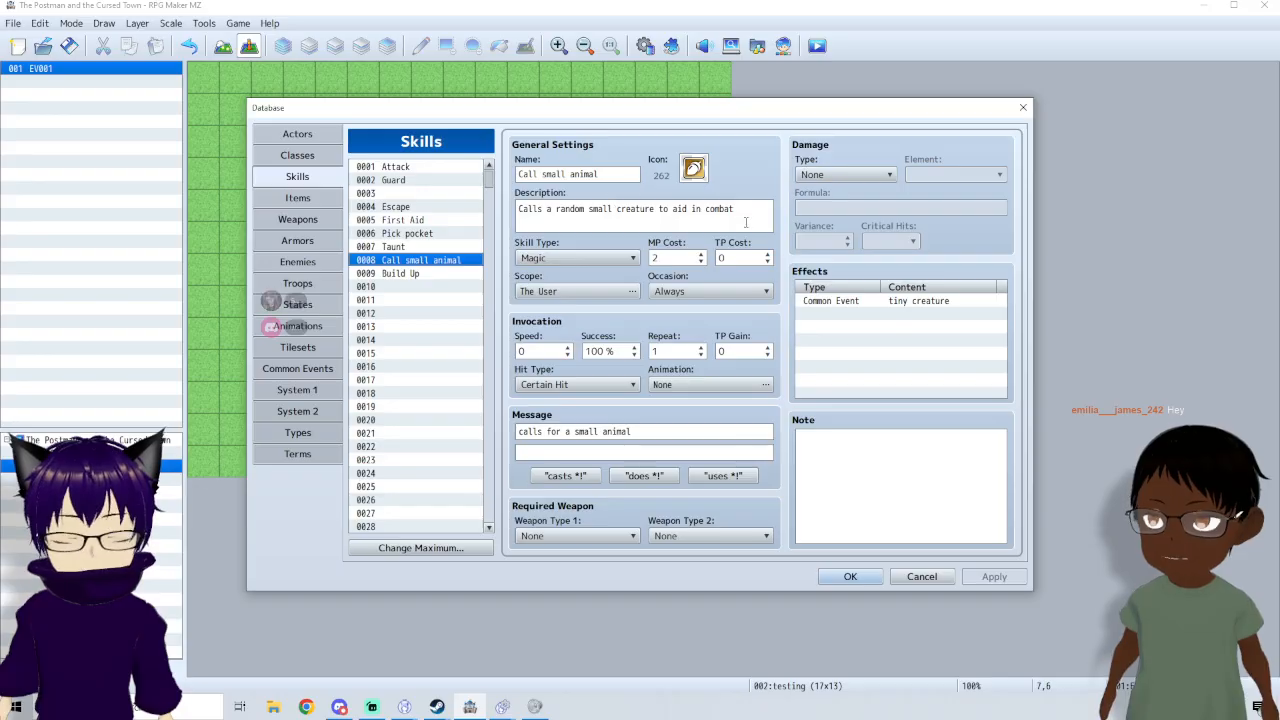
left_click(727, 290)
left_click(711, 322)
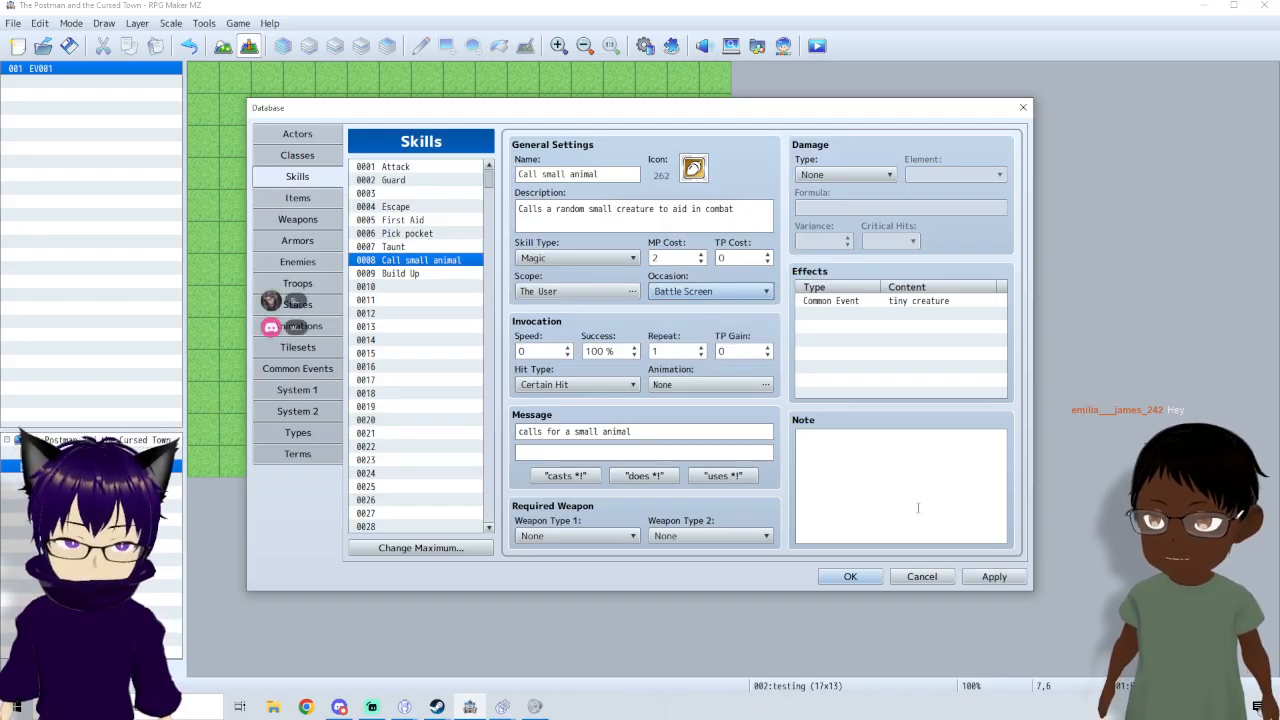
left_click(986, 580)
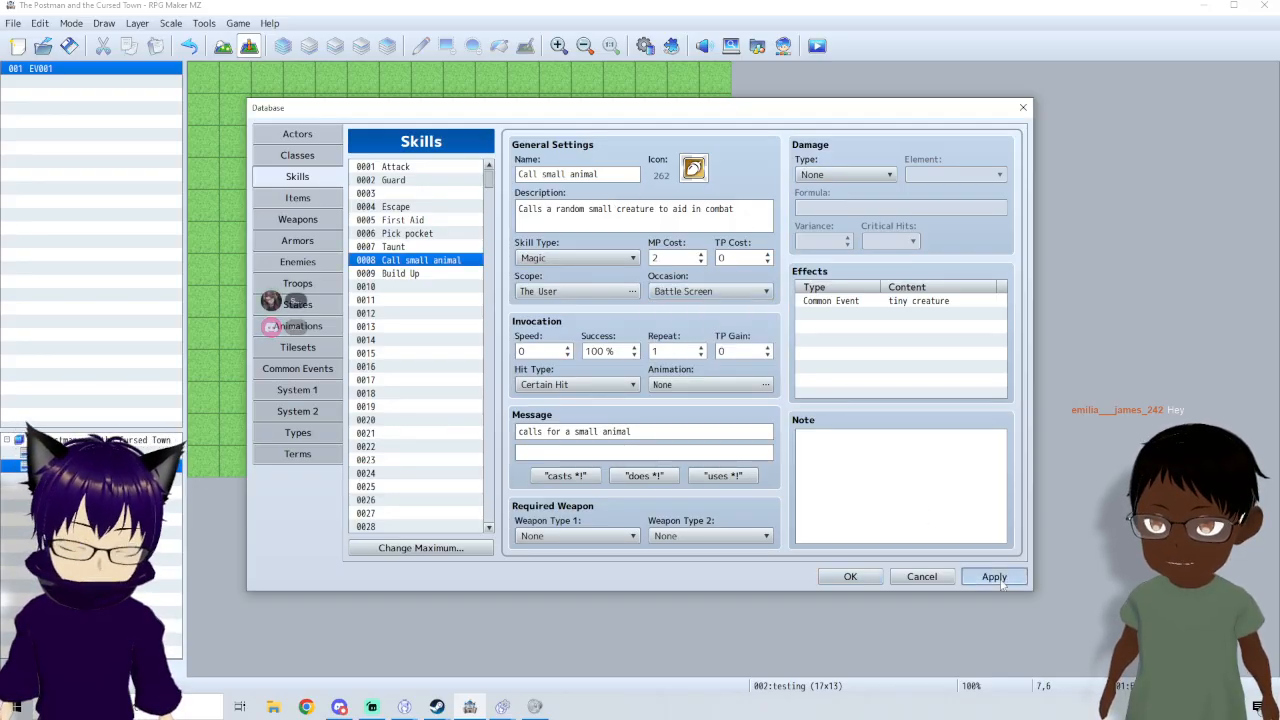
left_click(850, 577)
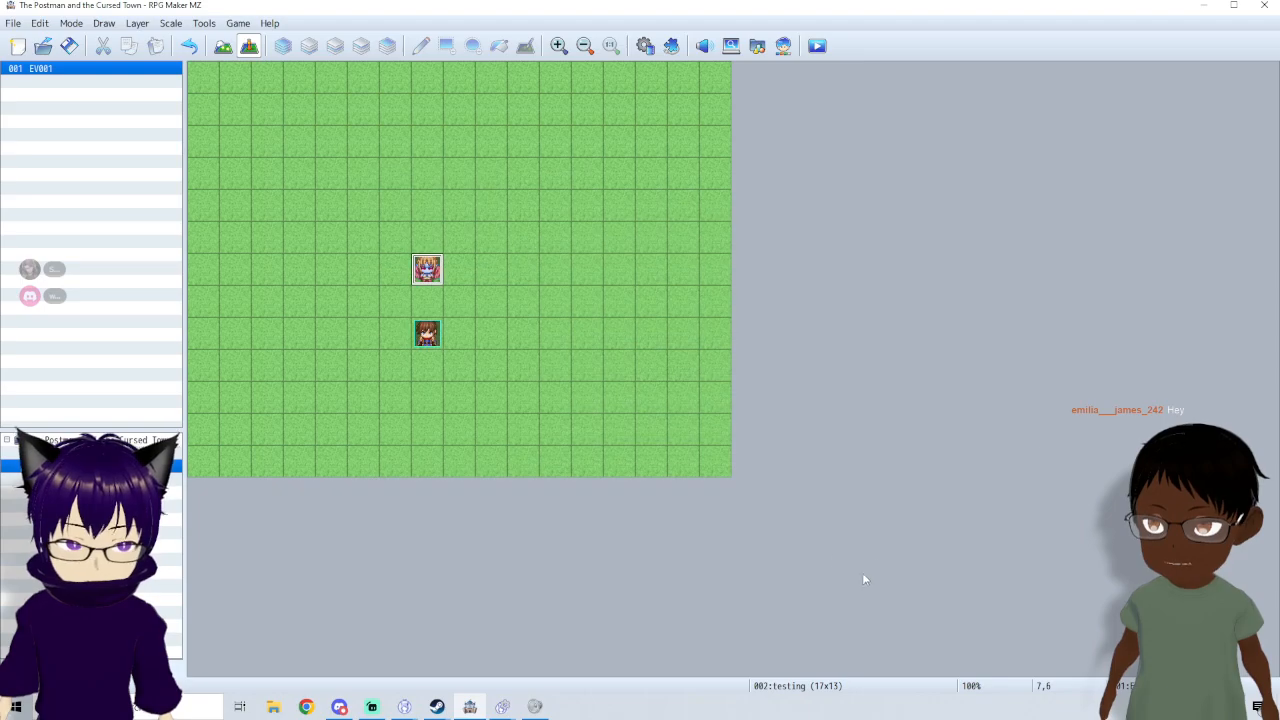
- Launch a new playtest and enter the goblin battle up to the party's first turn
left_click(814, 52)
left_click(641, 375)
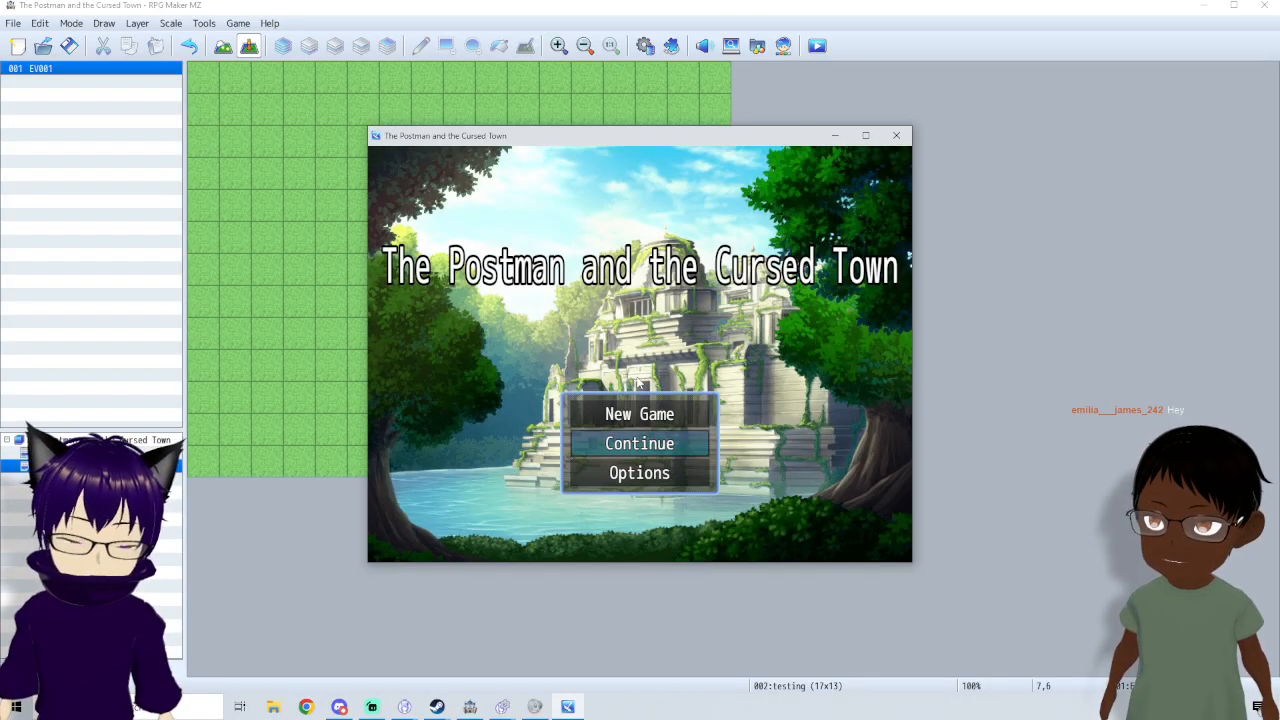
key("Return")
key("Return")
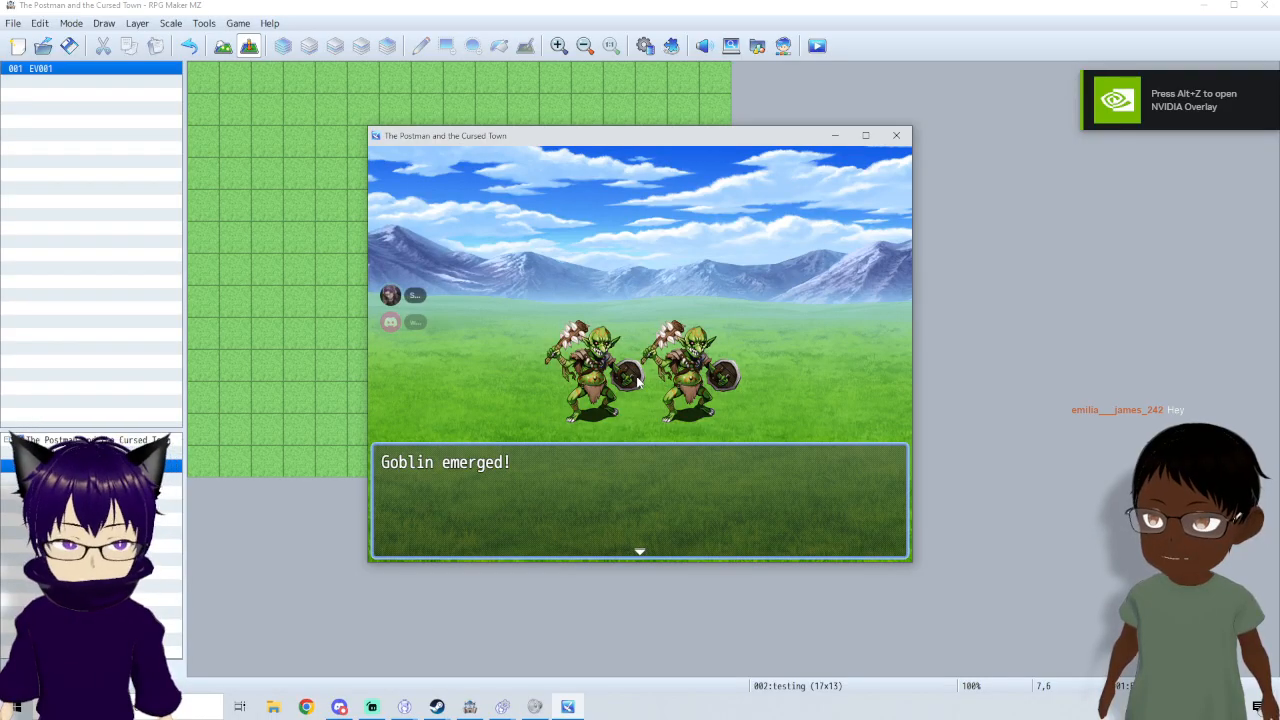
key("Return")
key("Return")
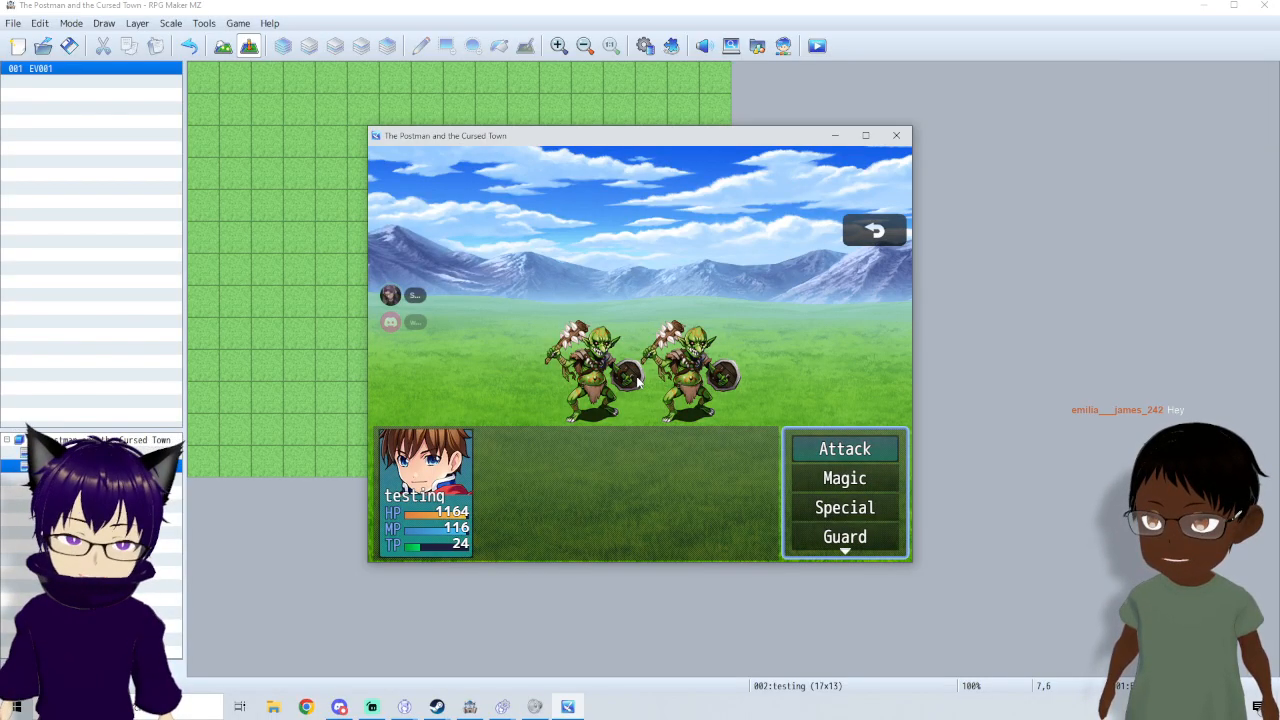
- Cast Call small animal in the battle to test summoning the cat, and play out the round
key("Down")
key("Return")
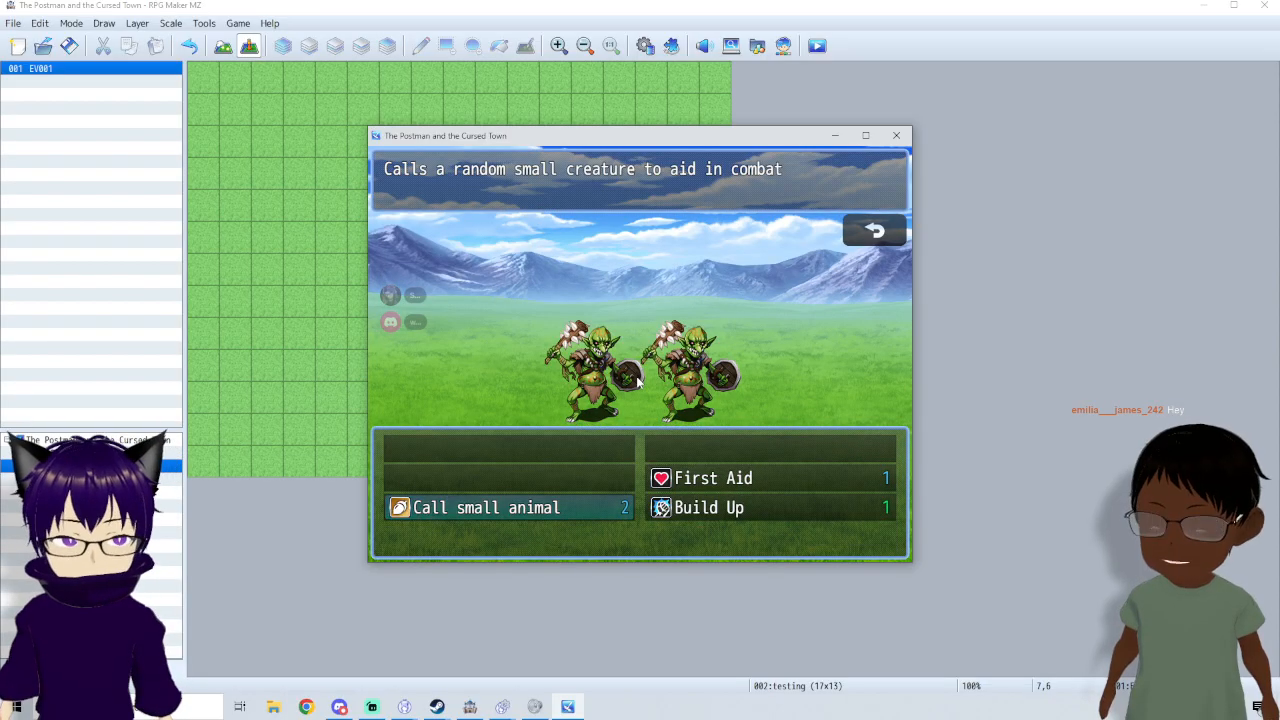
key("Return")
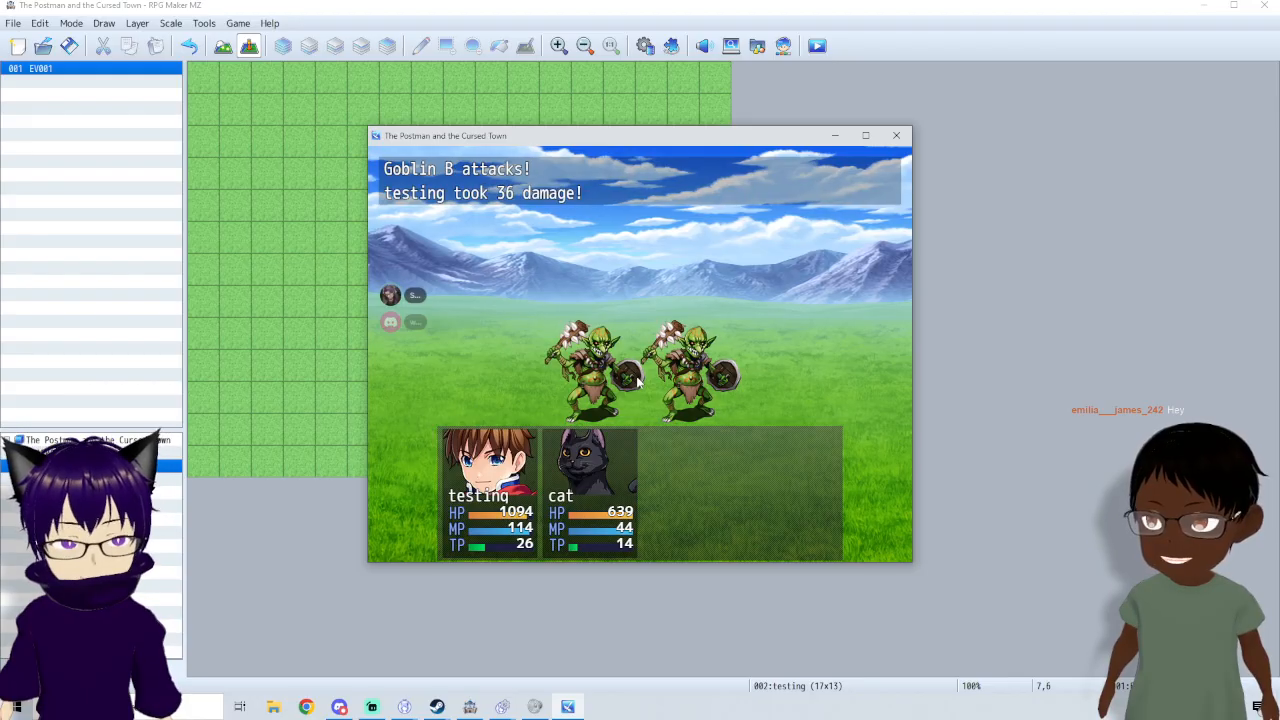
key("Return")
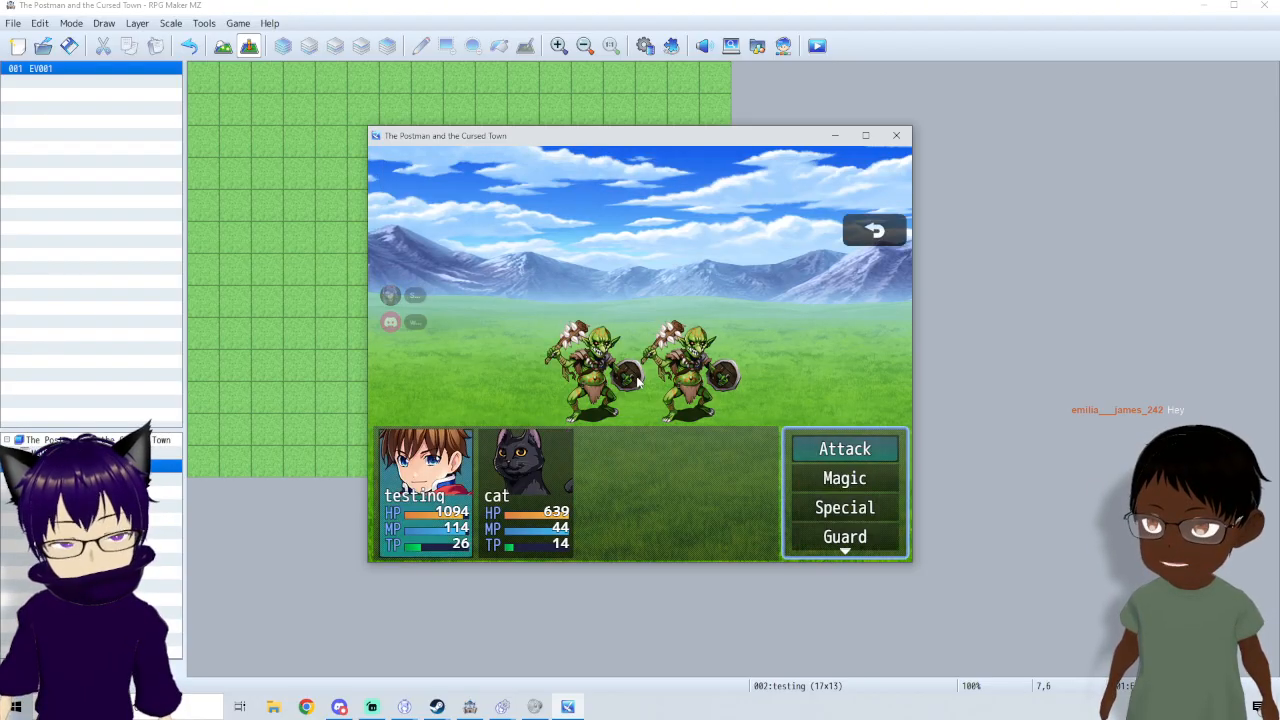
key("Return")
key("Escape")
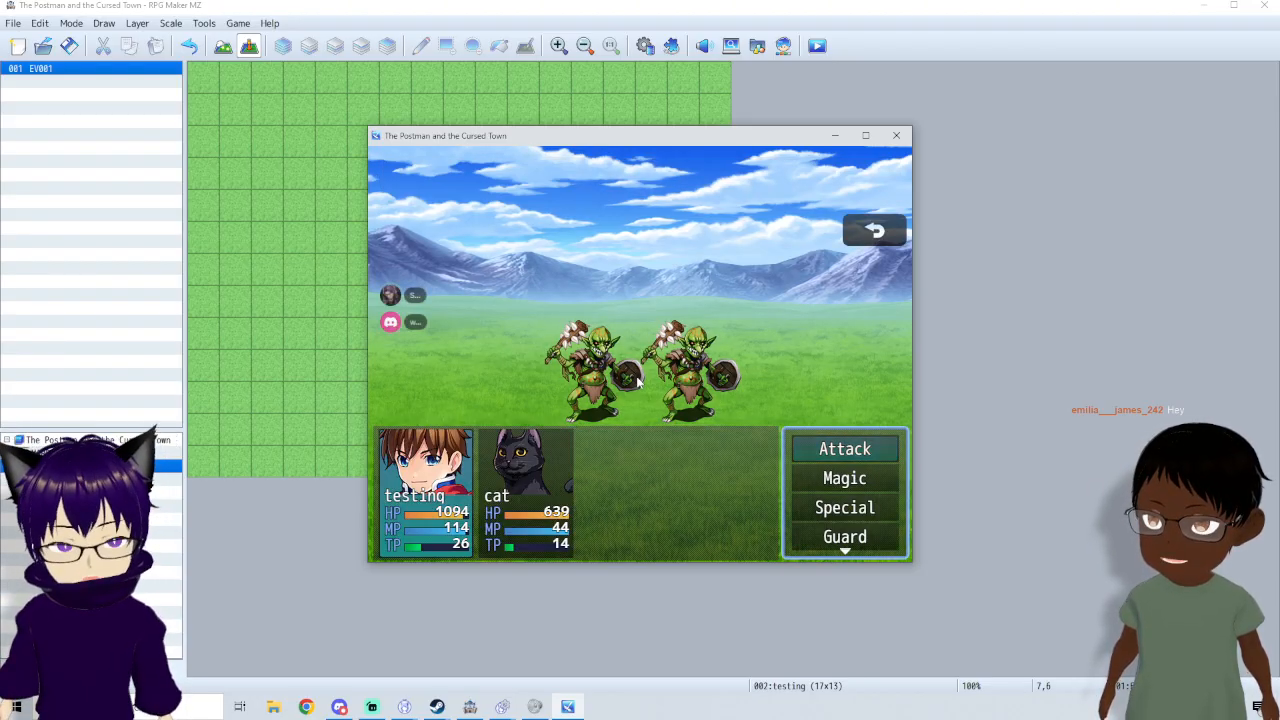
key("Down")
key("Return")
key("Right")
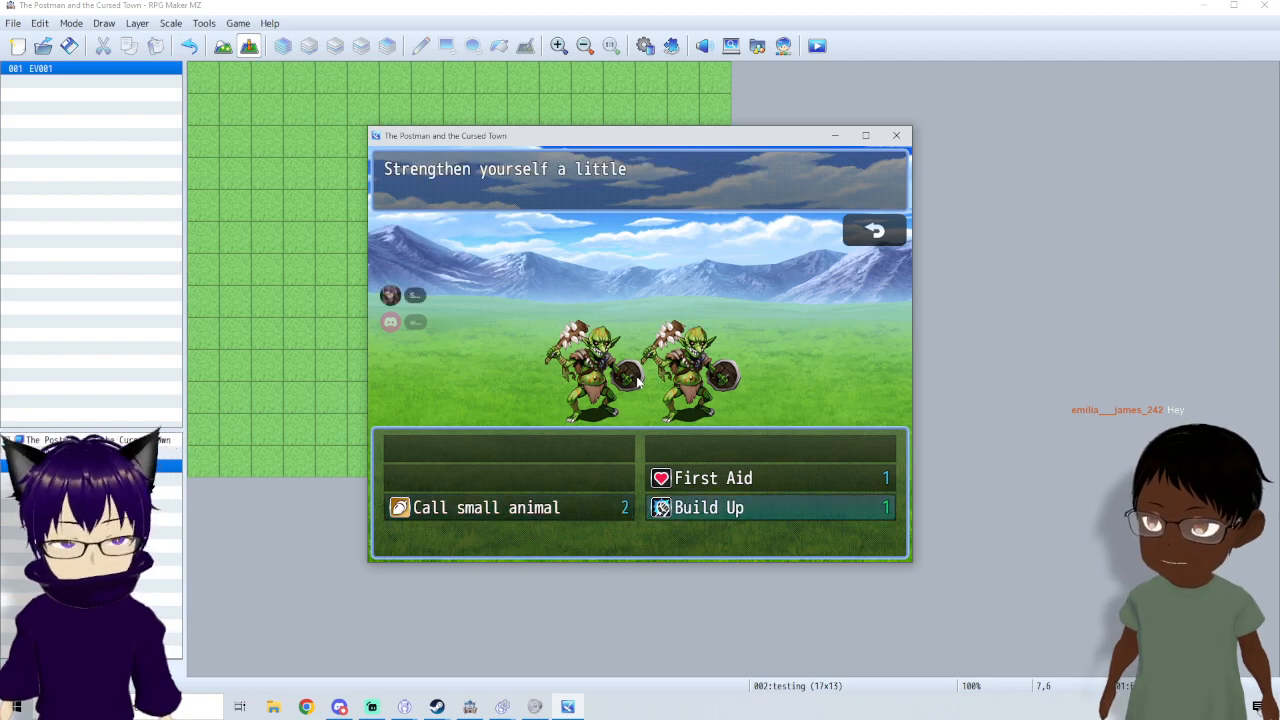
key("Escape")
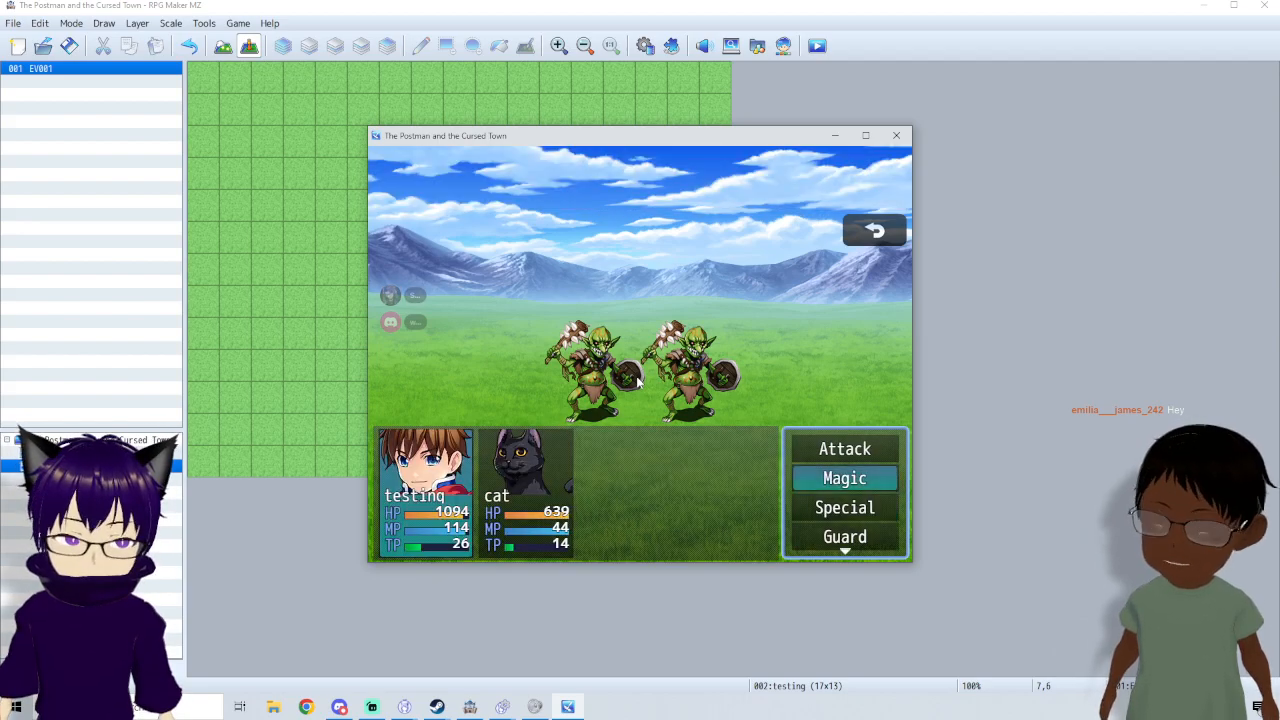
- Have the main character use Taunt on Goblin A and the cat attack a goblin, then play out the round
key("Down")
key("Return")
key("Down")
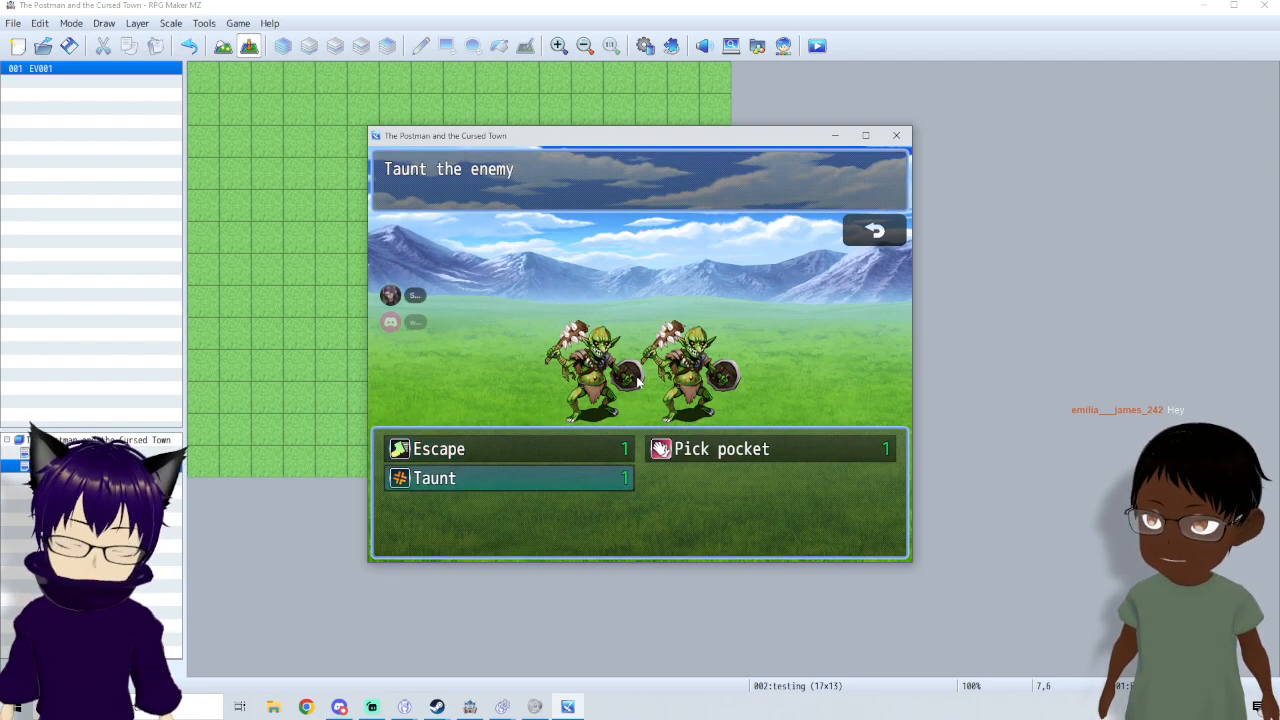
key("Return")
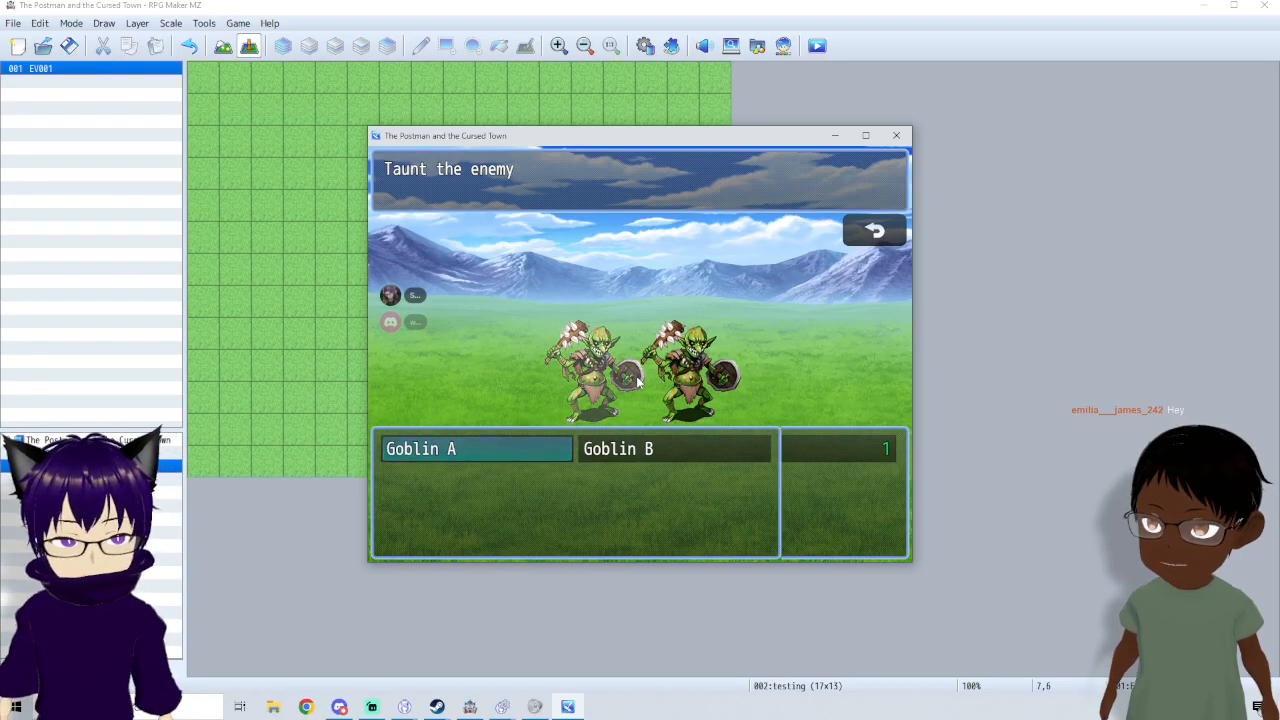
key("Return")
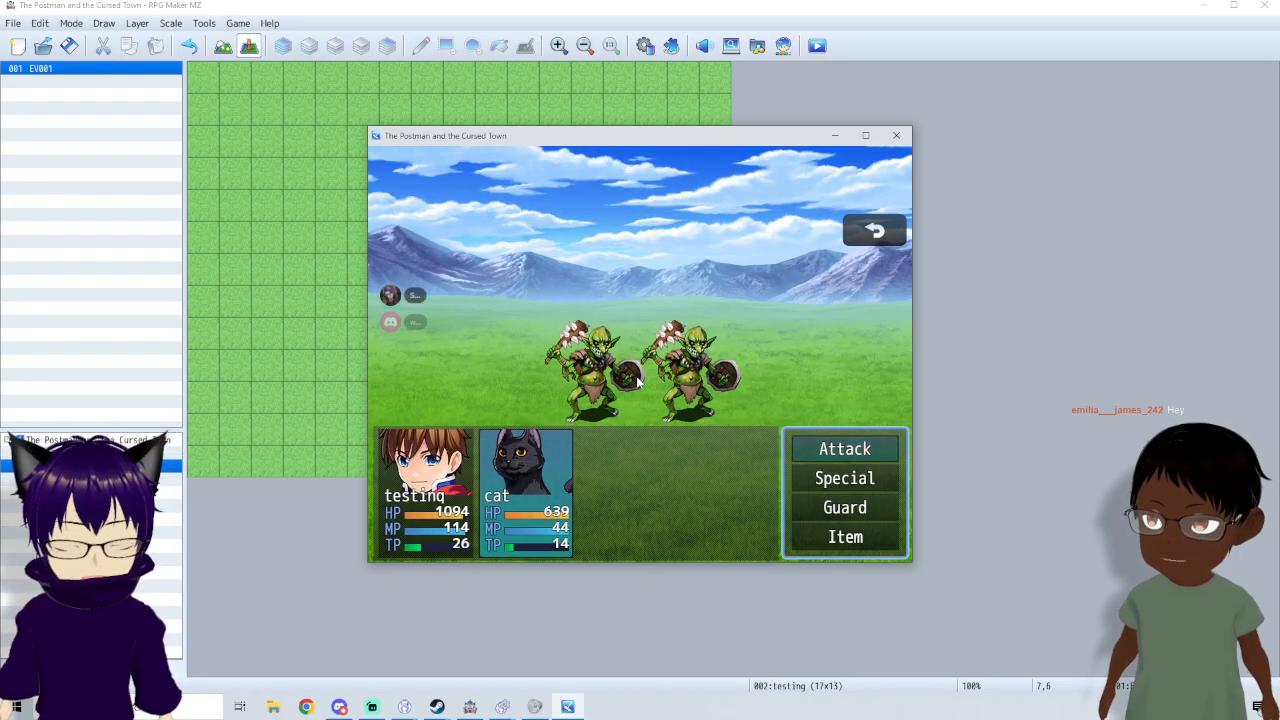
key("Down")
key("Up")
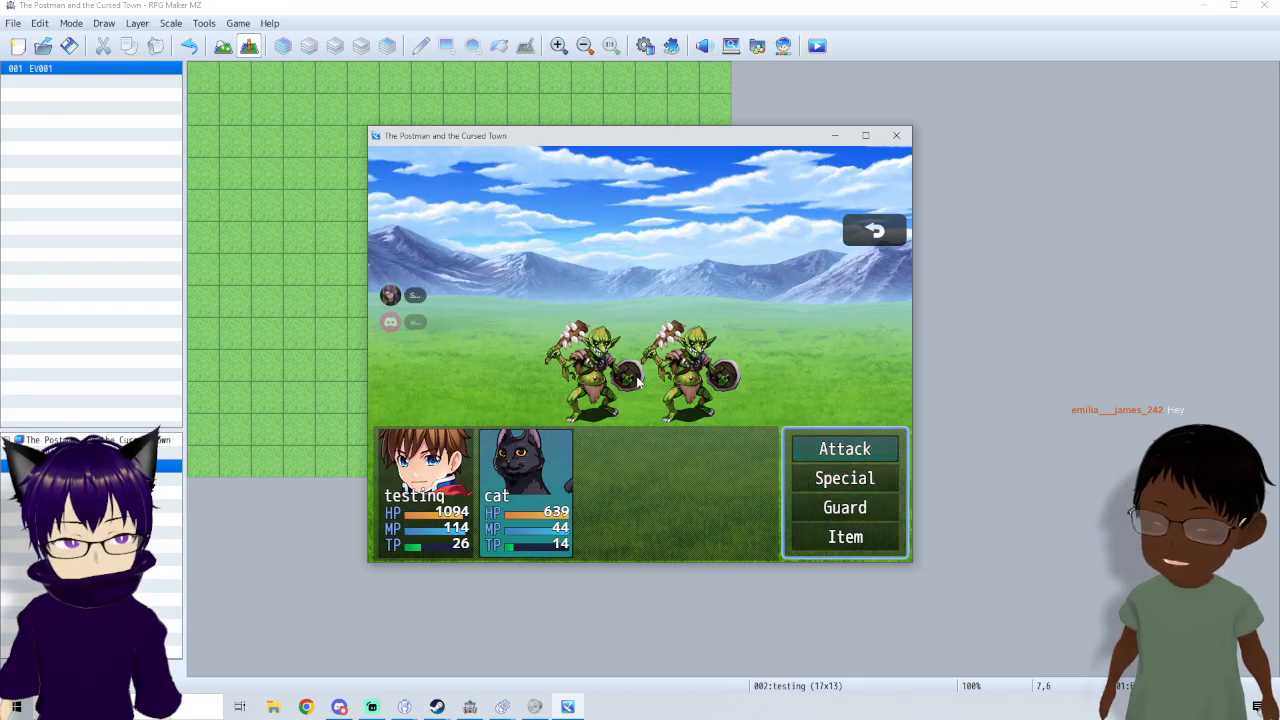
key("Return")
key("Return")
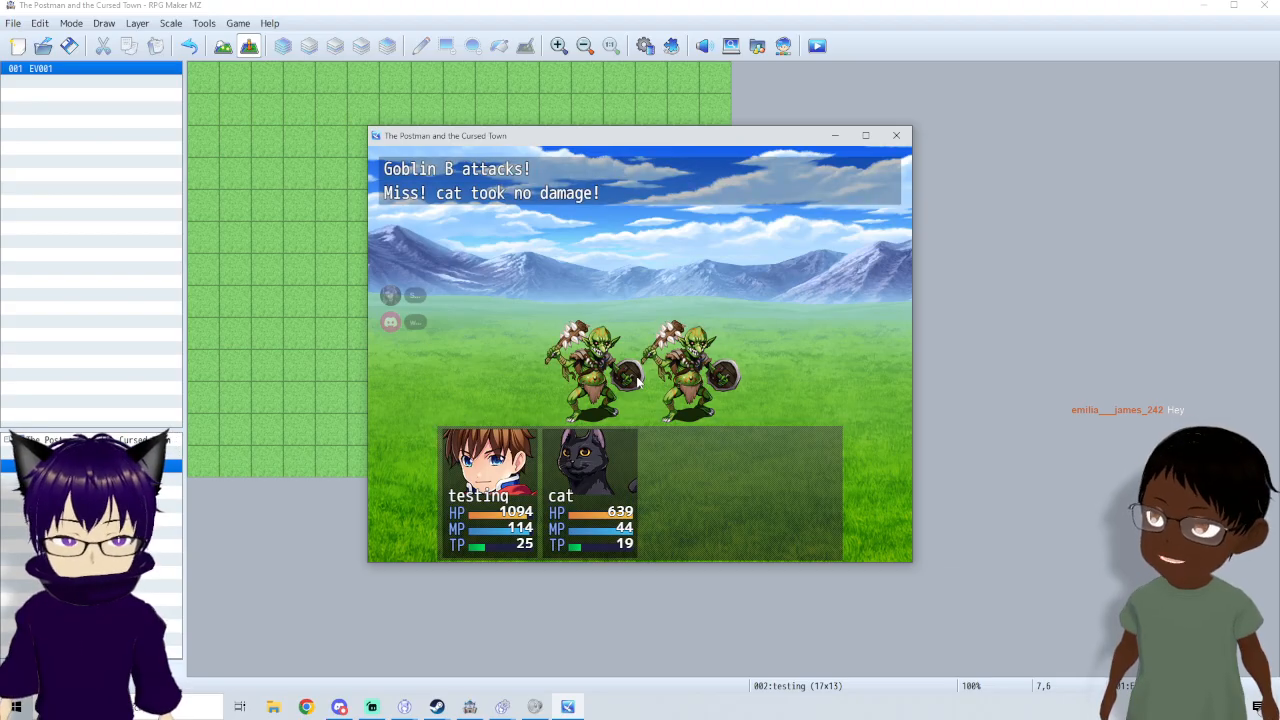
key("Return")
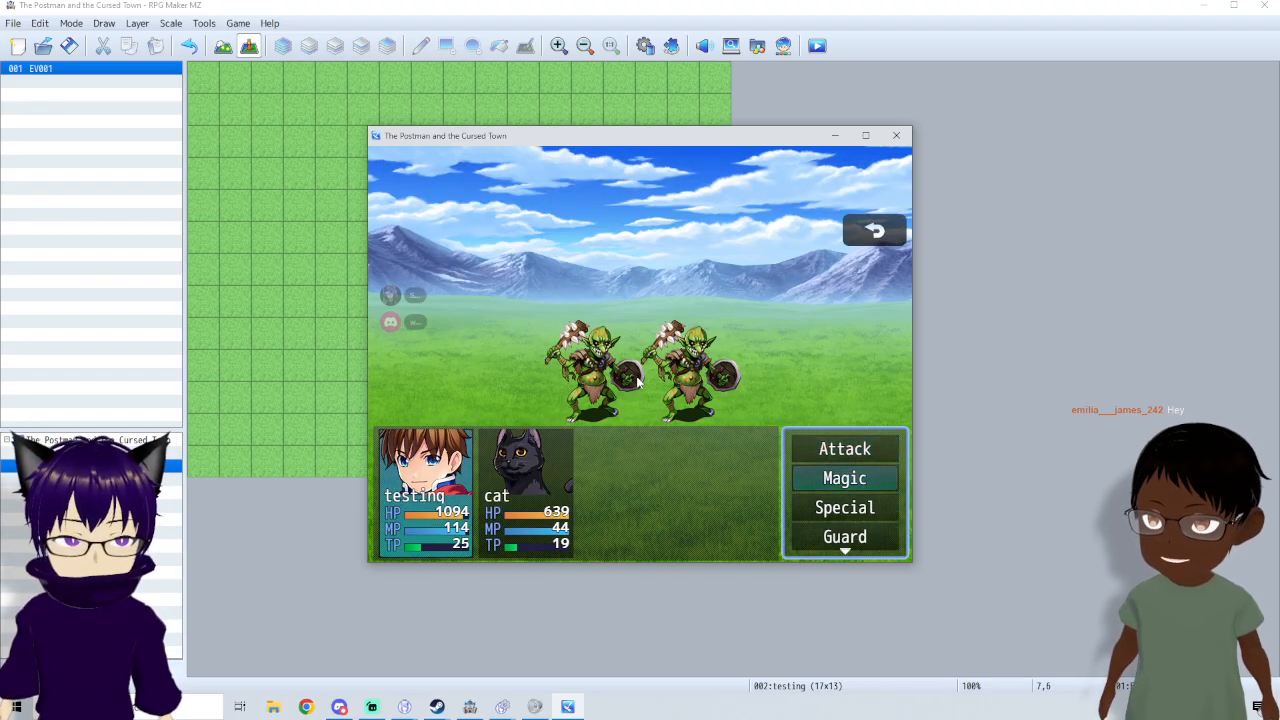
key("Return")
key("Down")
key("Right")
key("Return")
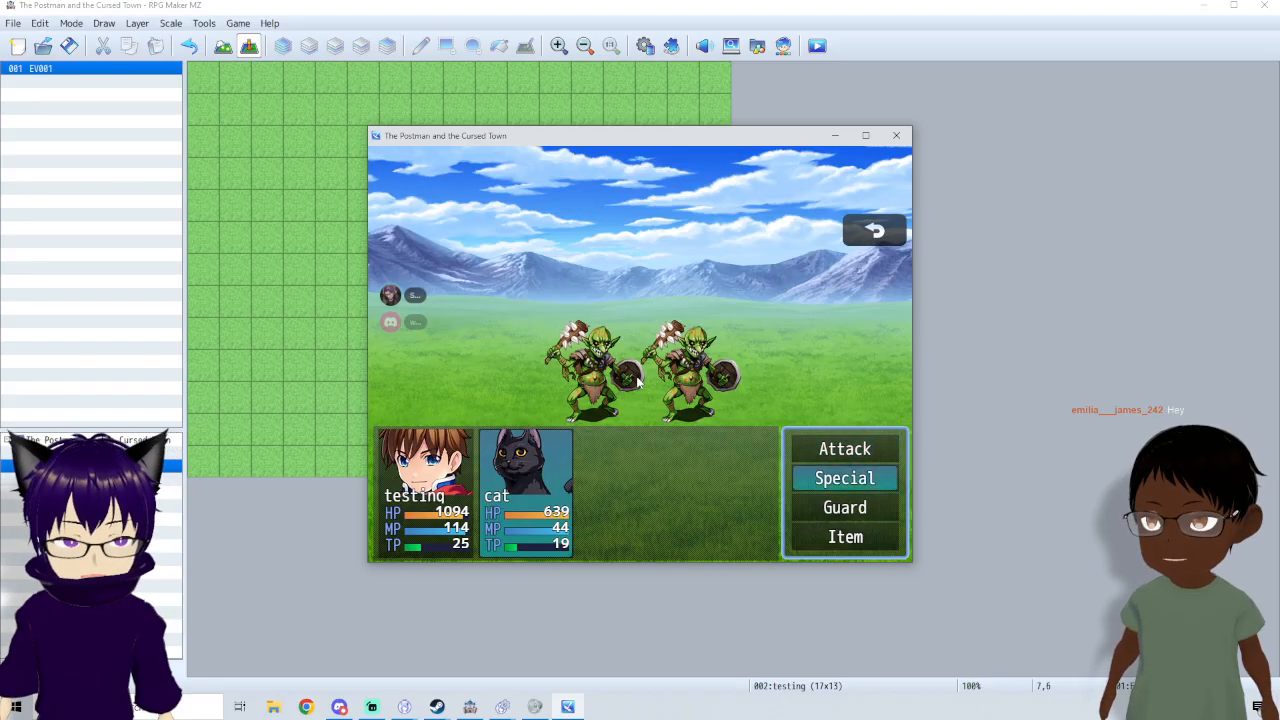
key("Escape")
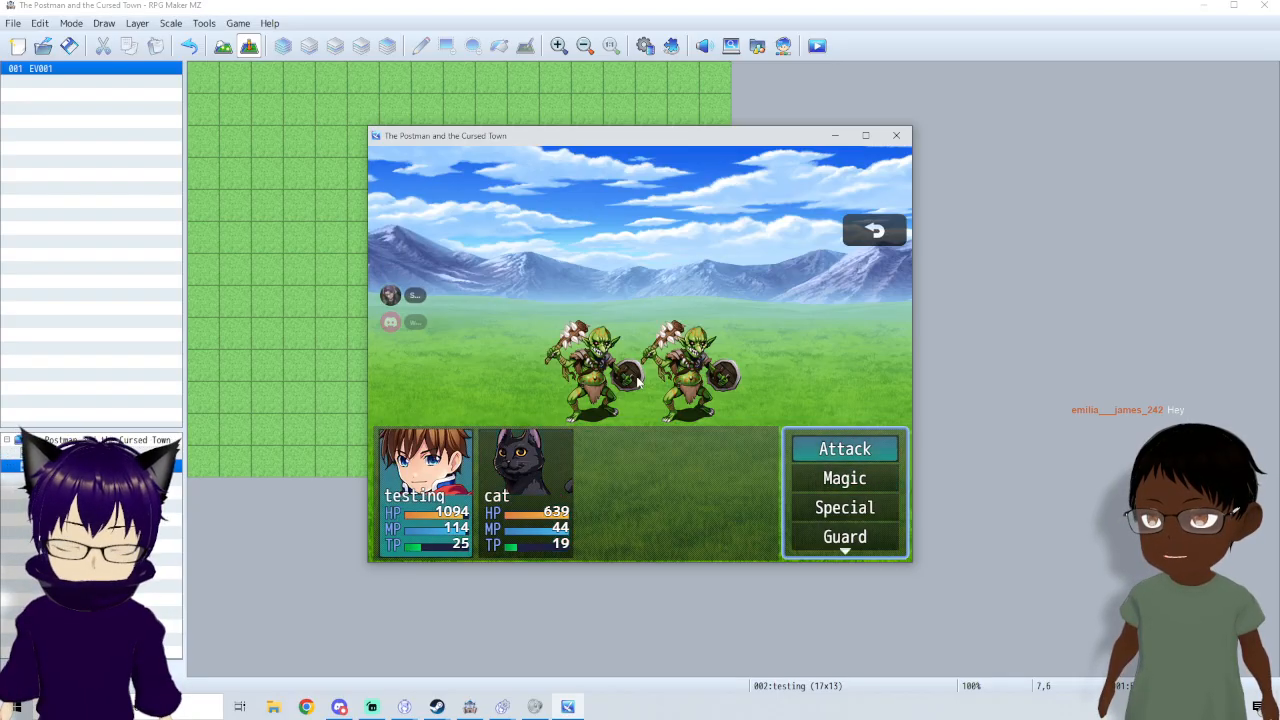
key("Return")
key("Return")
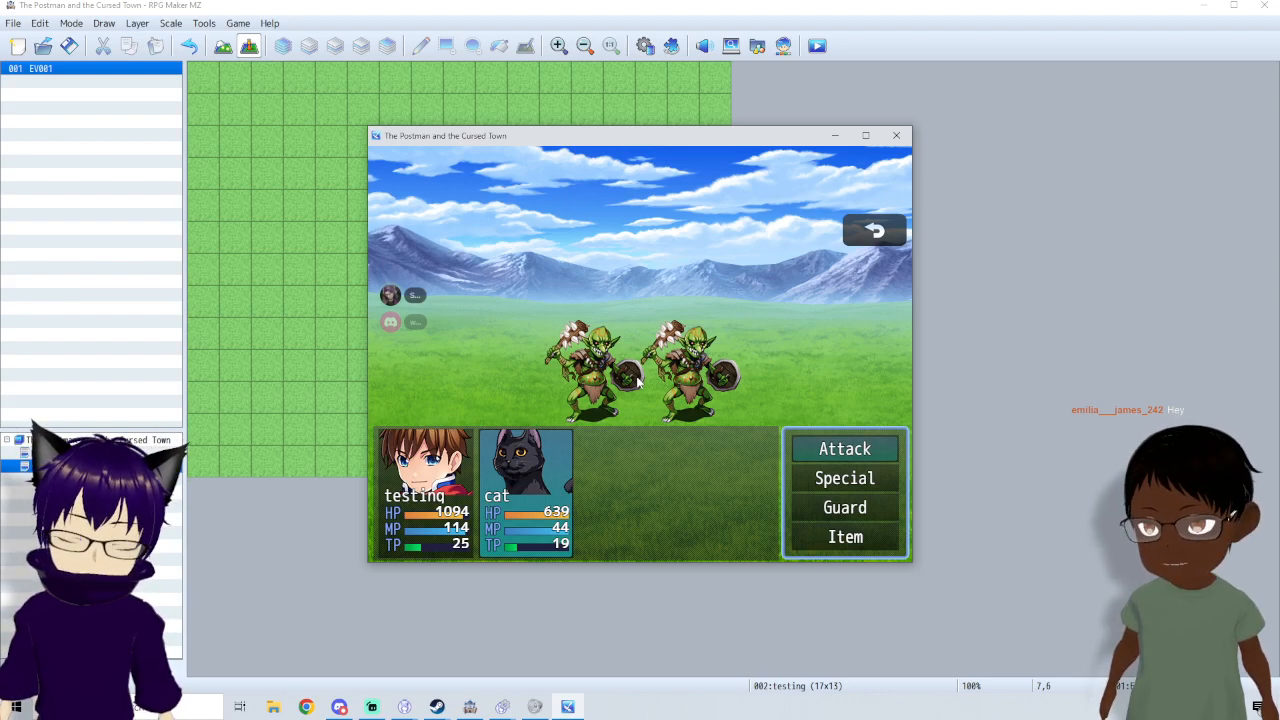
key("Escape")
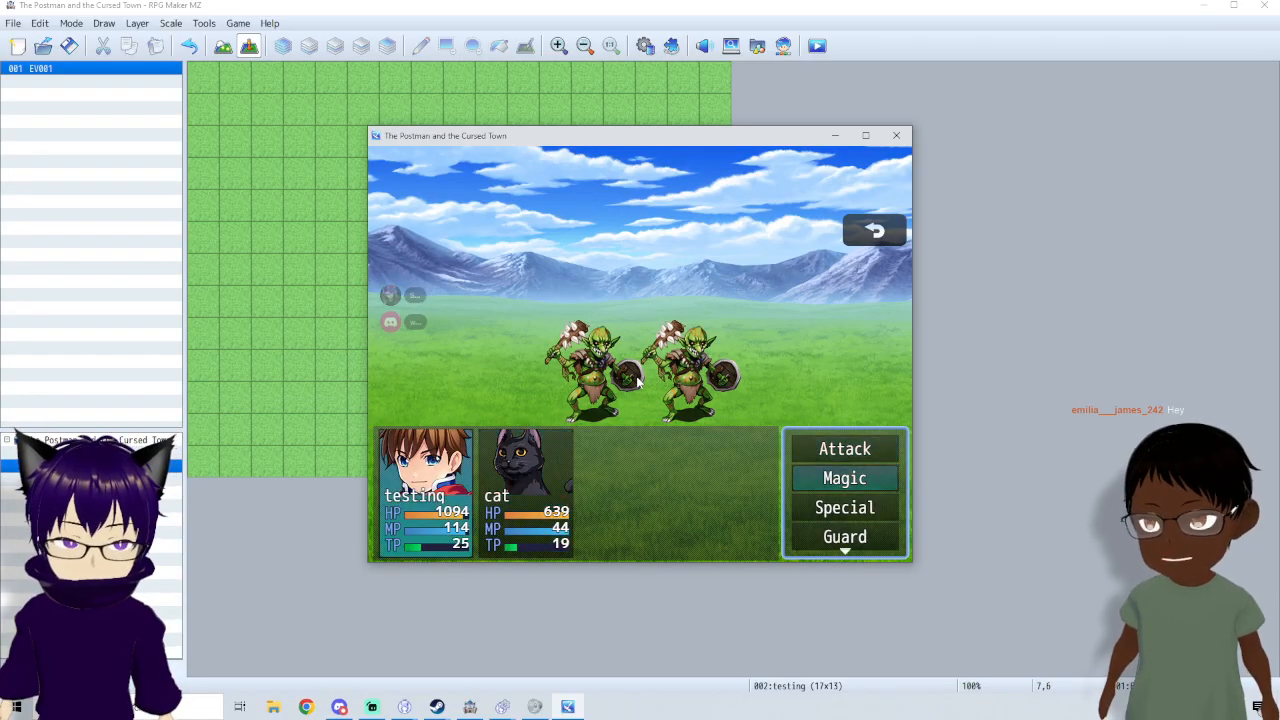
- Have the main character cast First Aid and the cat attack a goblin, then play out the round
key("Return")
key("Up")
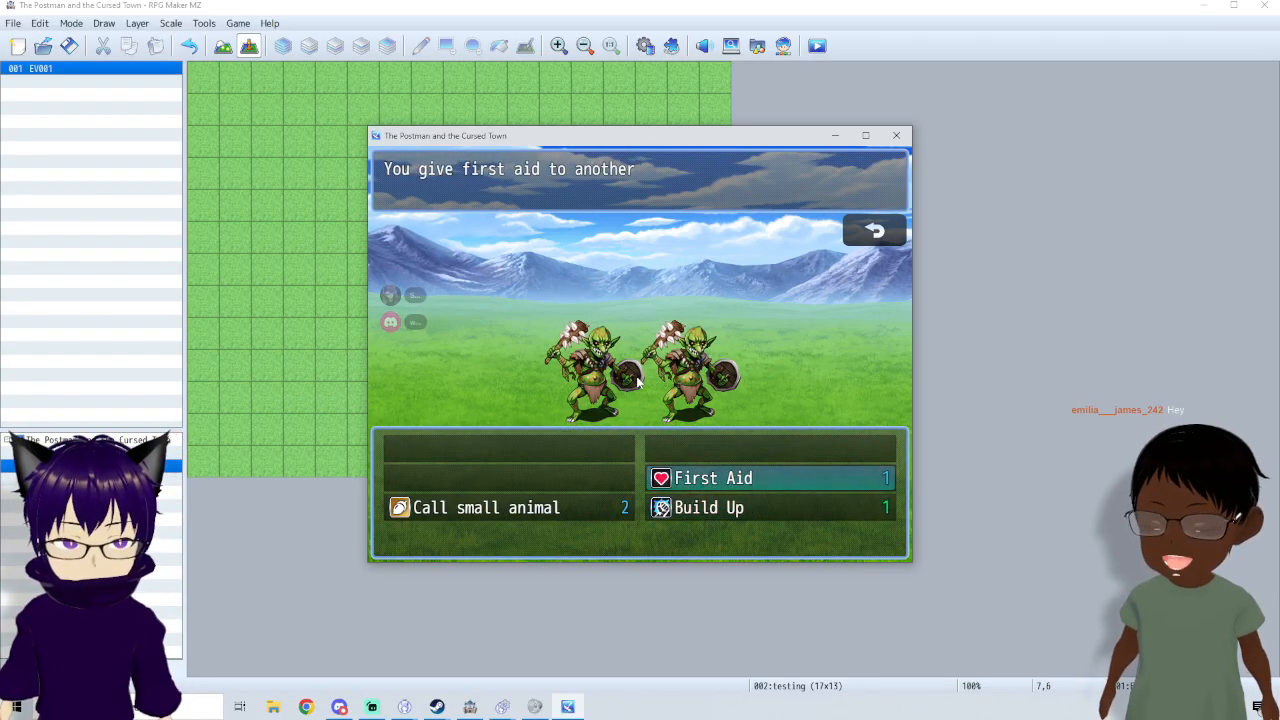
key("Return")
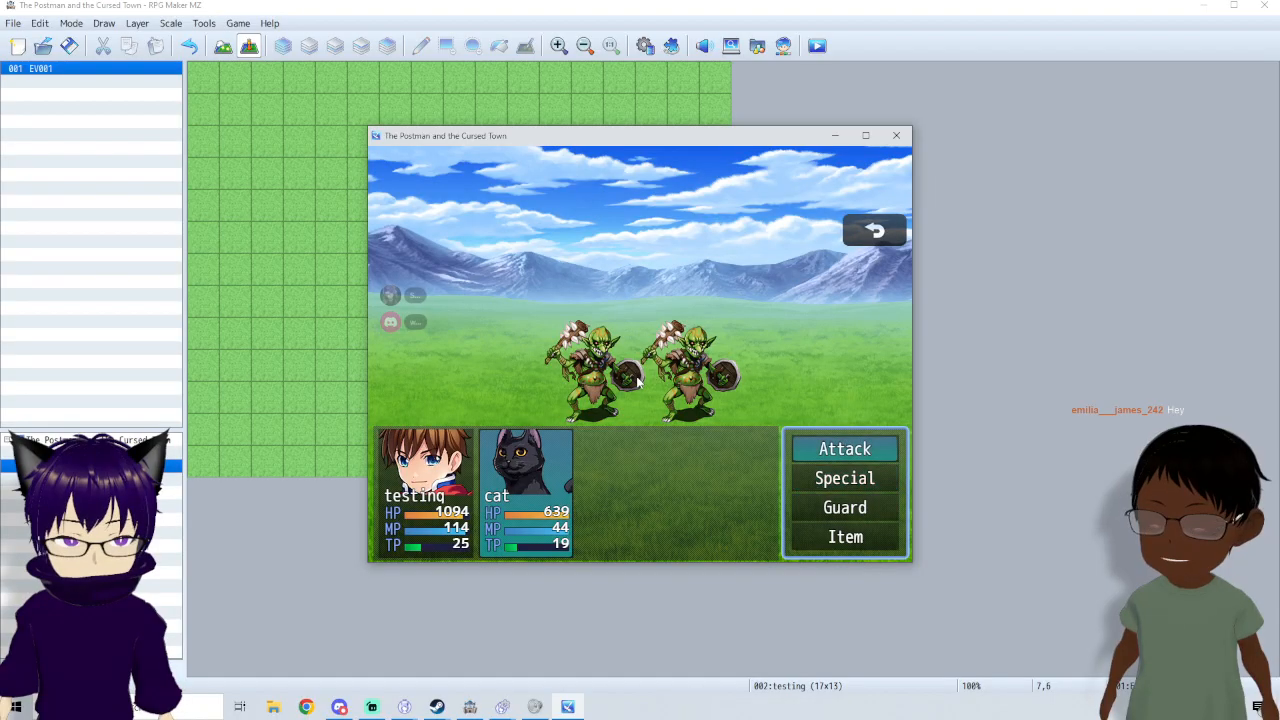
key("Return")
key("Return")
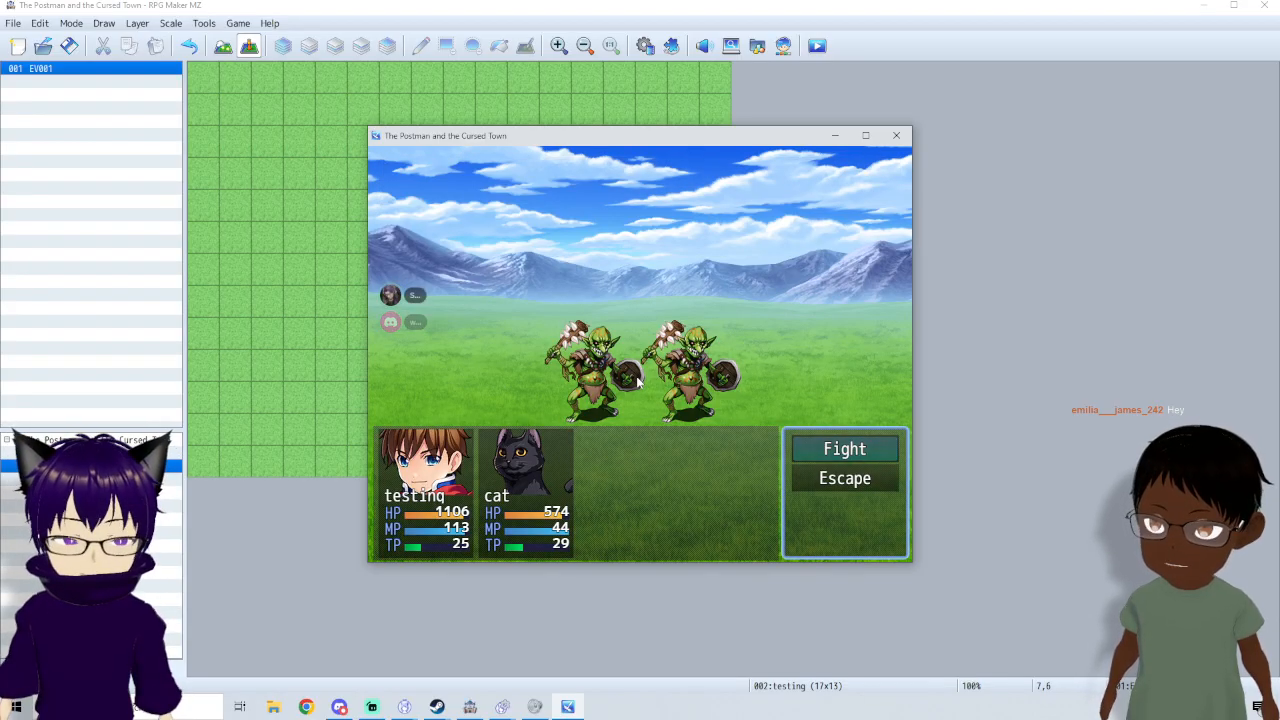
- Escape from the goblin battle and return to the map
key("Down")
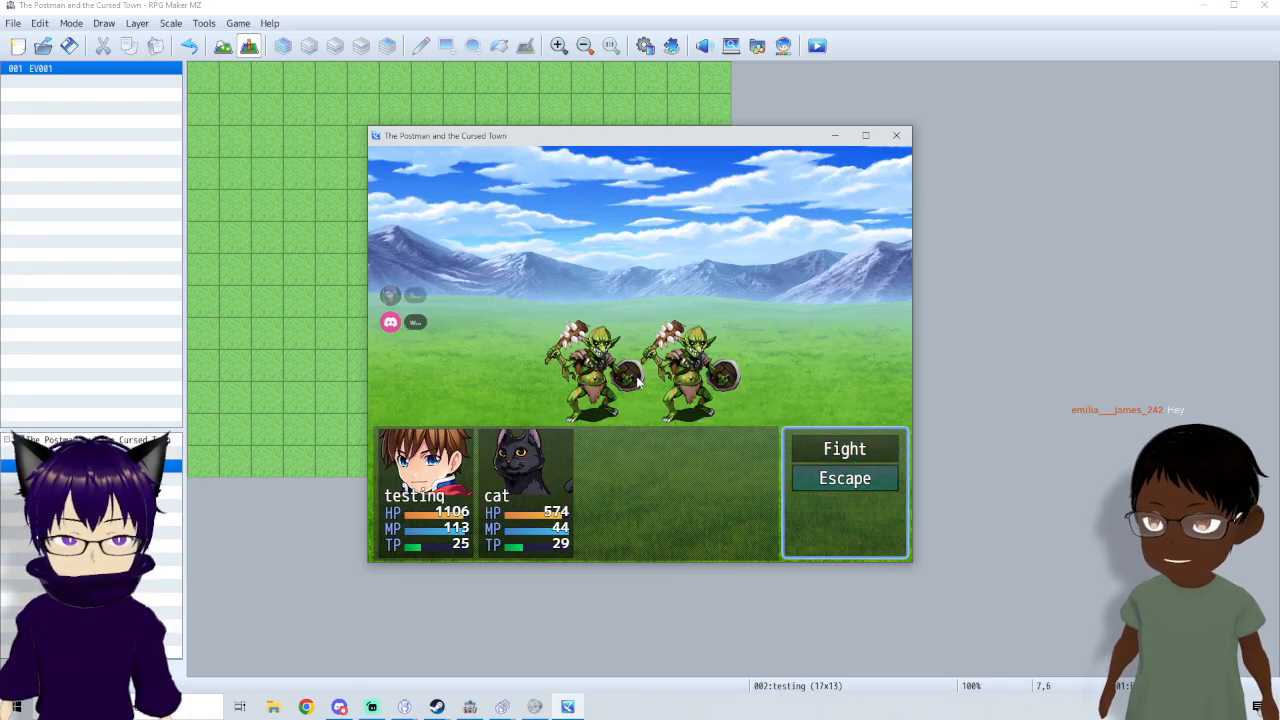
key("Return")
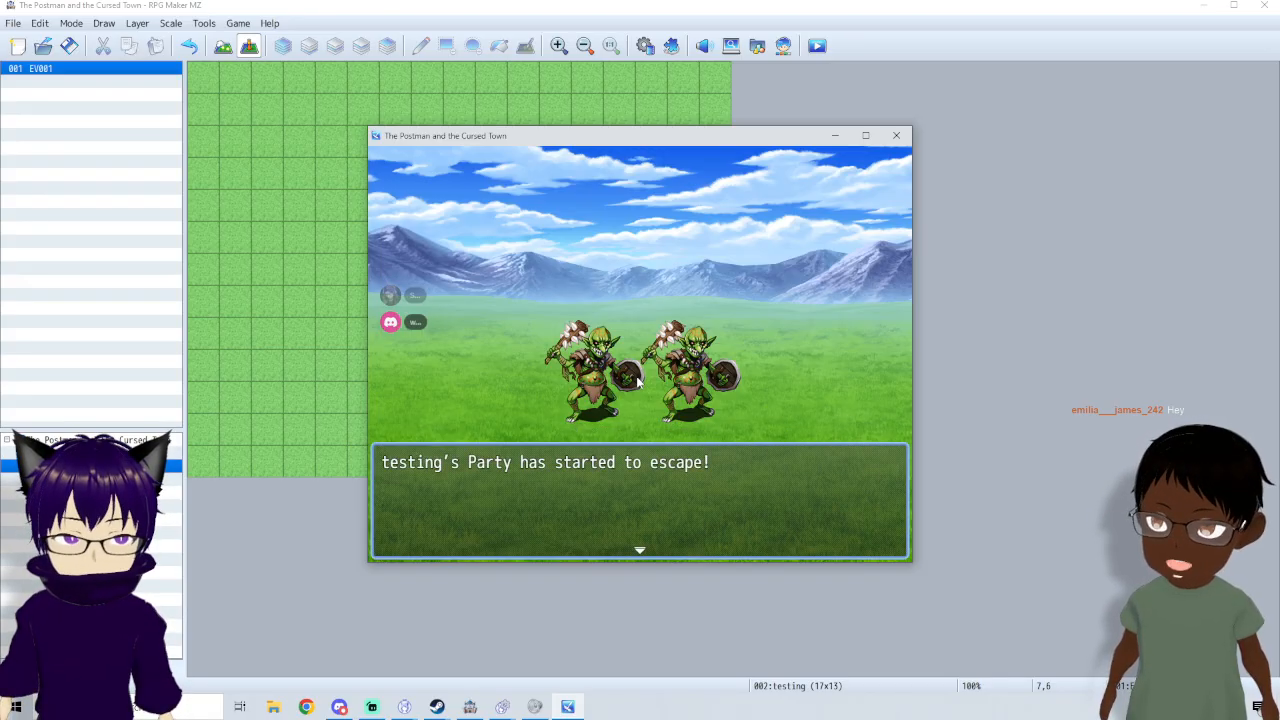
key("Return")
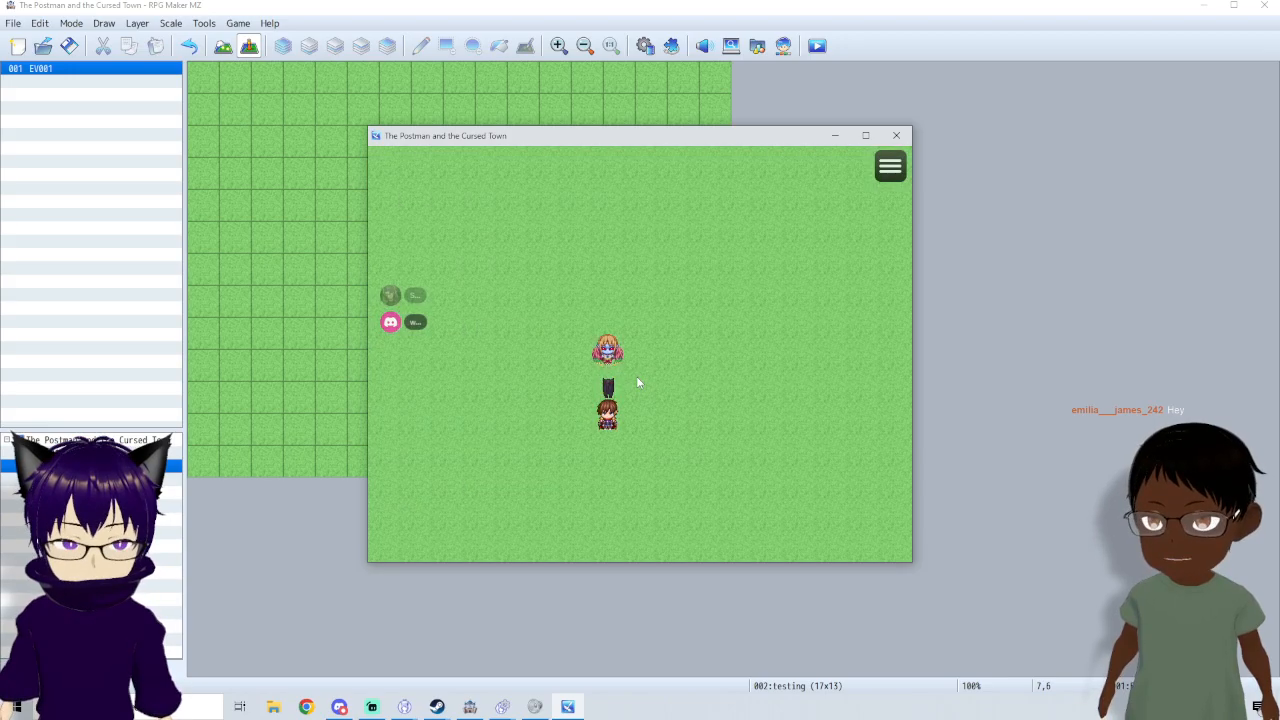
- Walk away from the event, check the party members in the game menu and end the playtest
key("Down")
key("Down")
key("Escape")
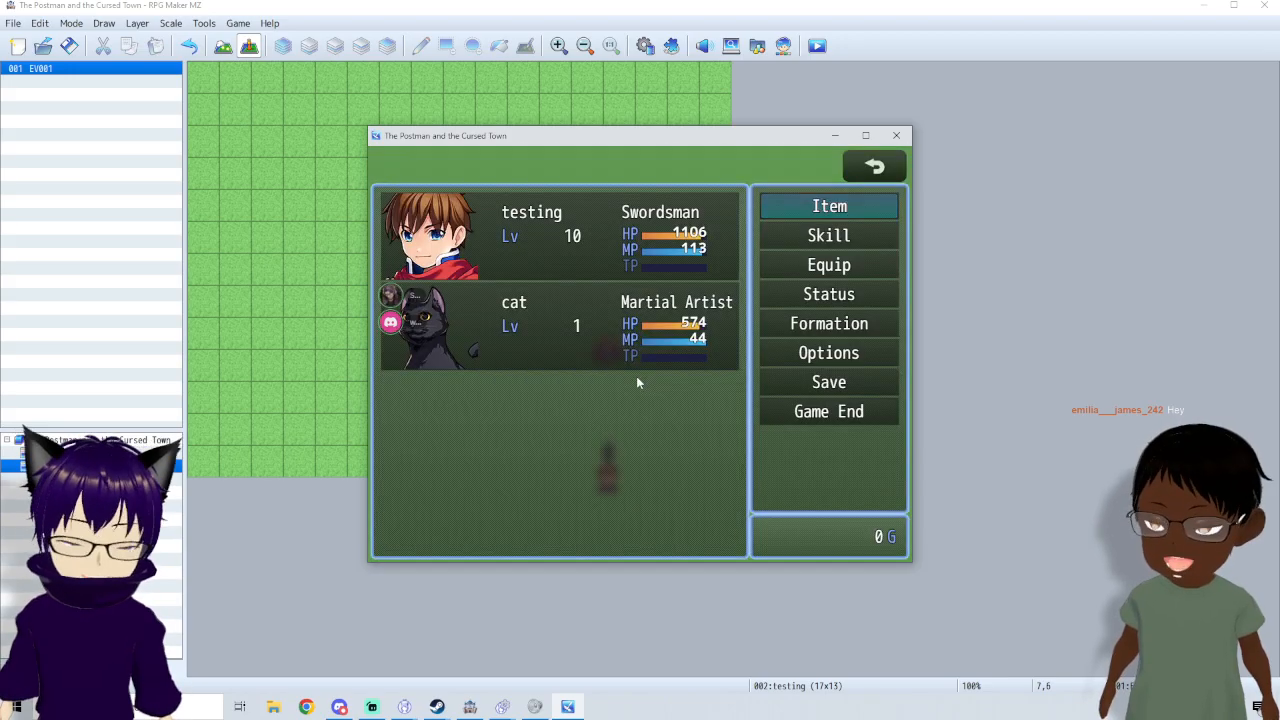
left_click(896, 136)
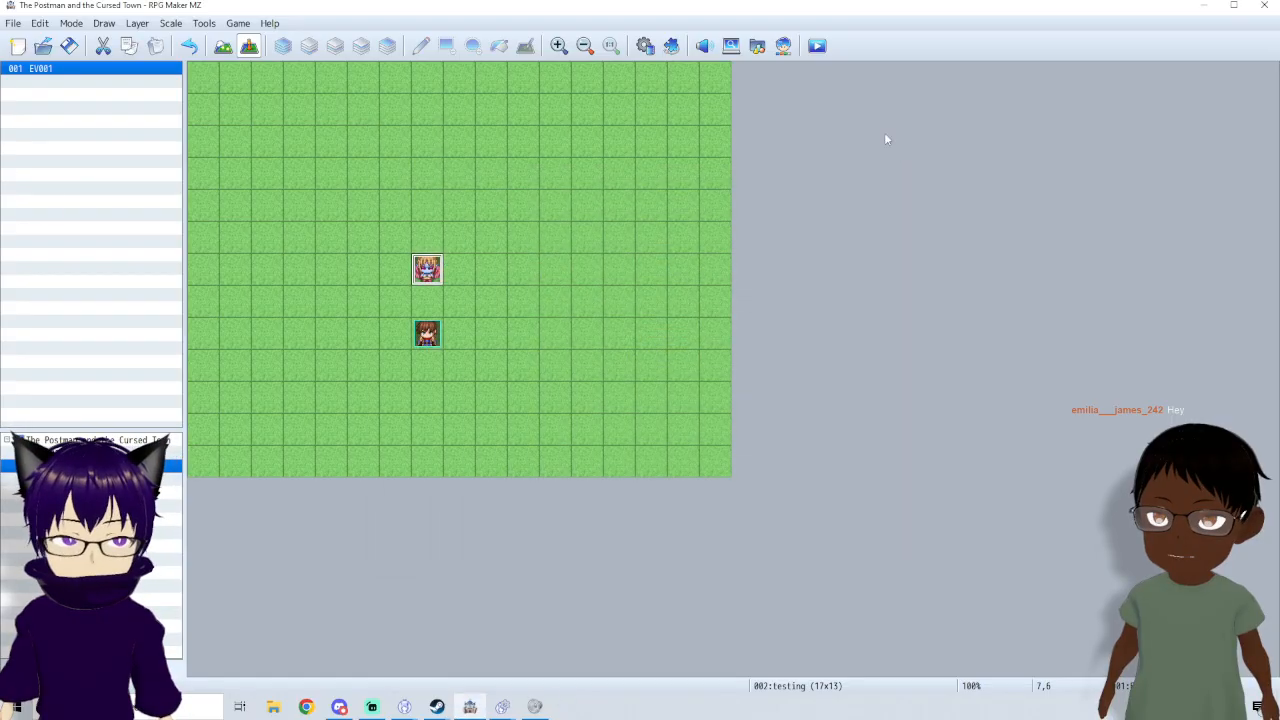
- Open the database and compare the commands of the tiny creature and remove animal common events
left_click(645, 46)
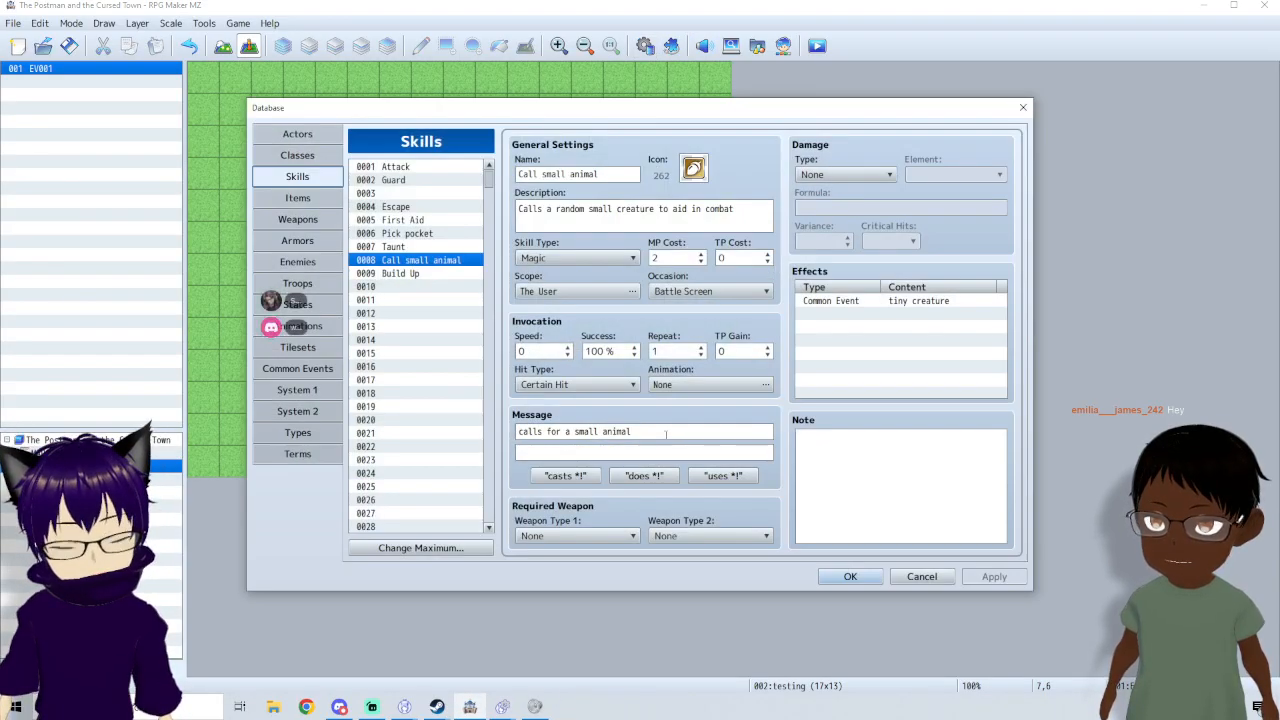
left_click(300, 369)
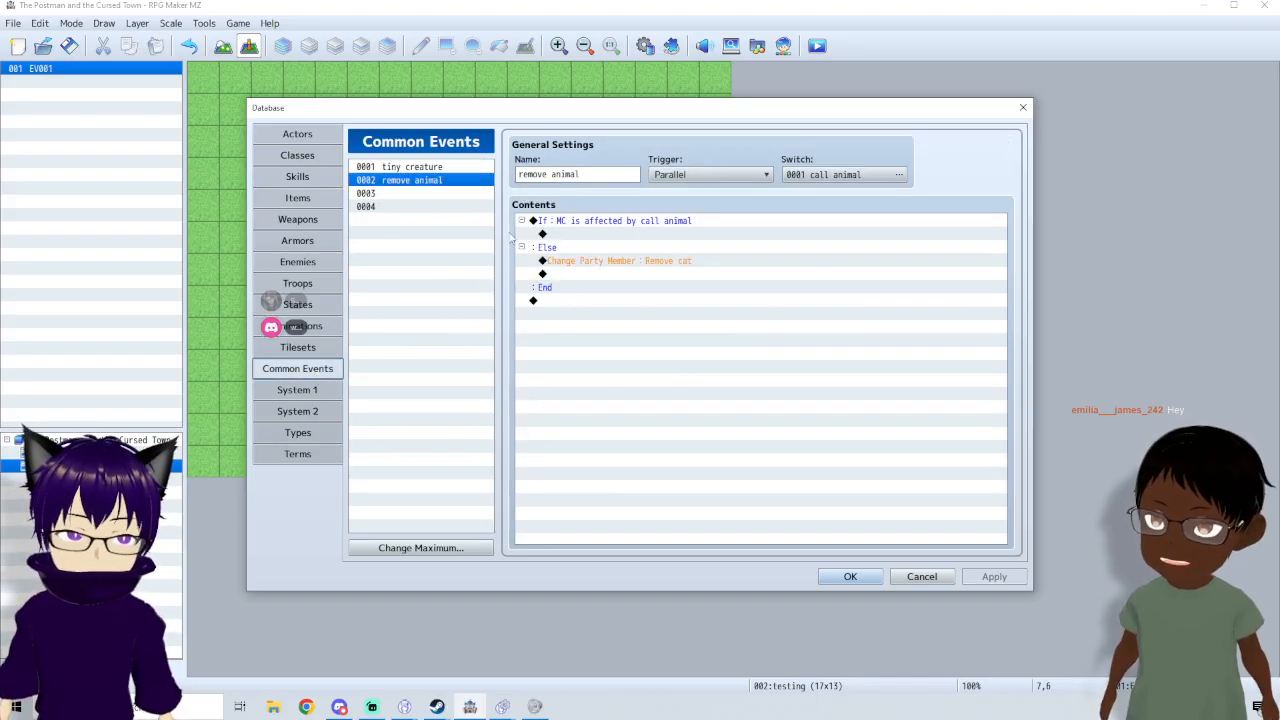
left_click(451, 168)
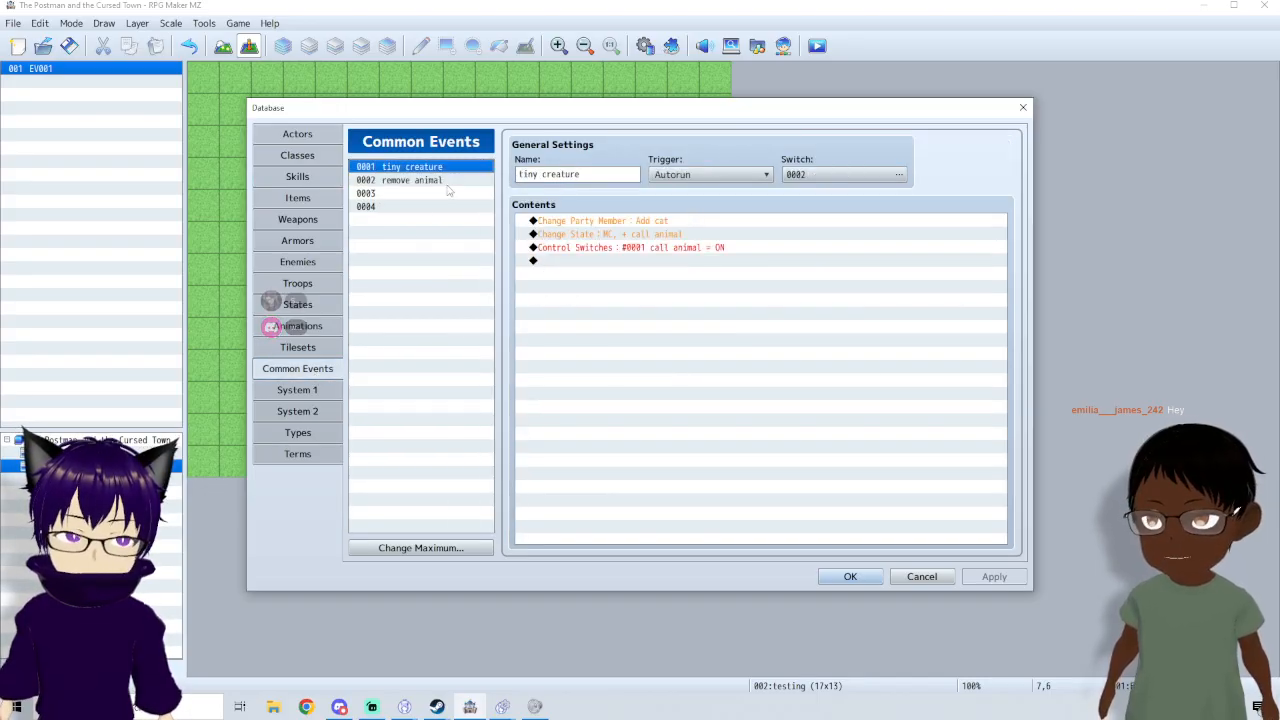
left_click(449, 182)
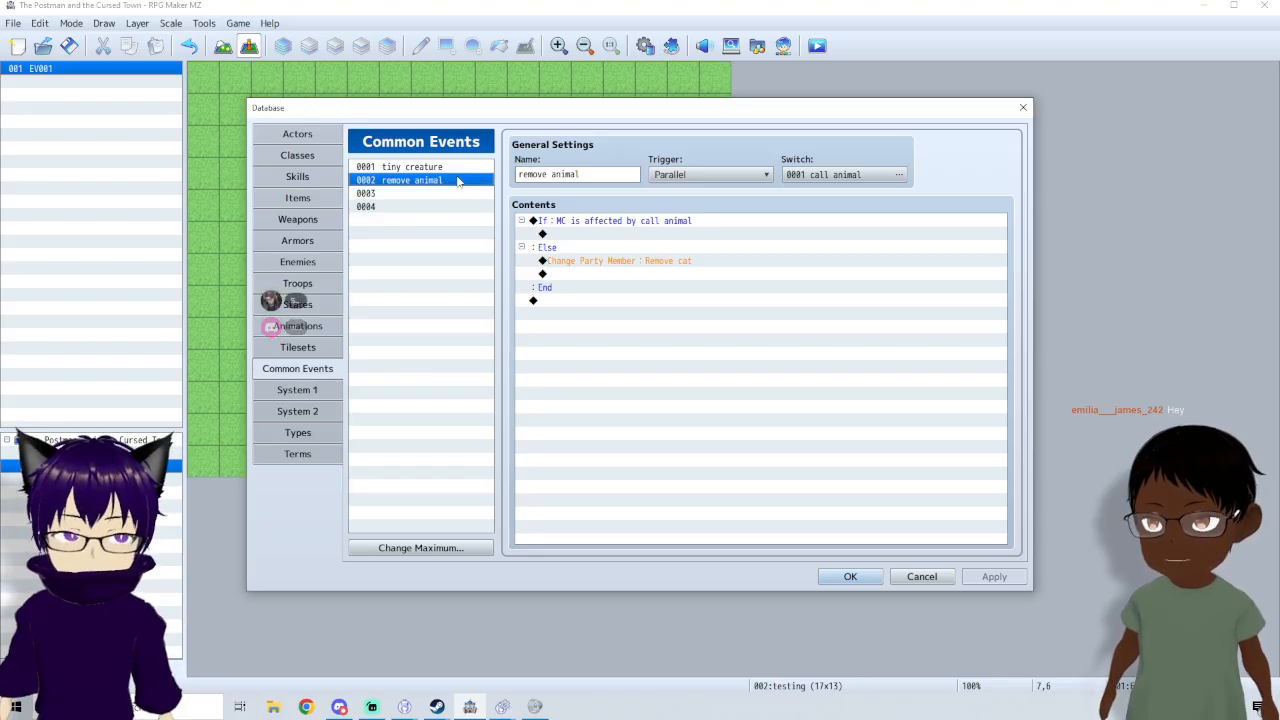
left_click(459, 168)
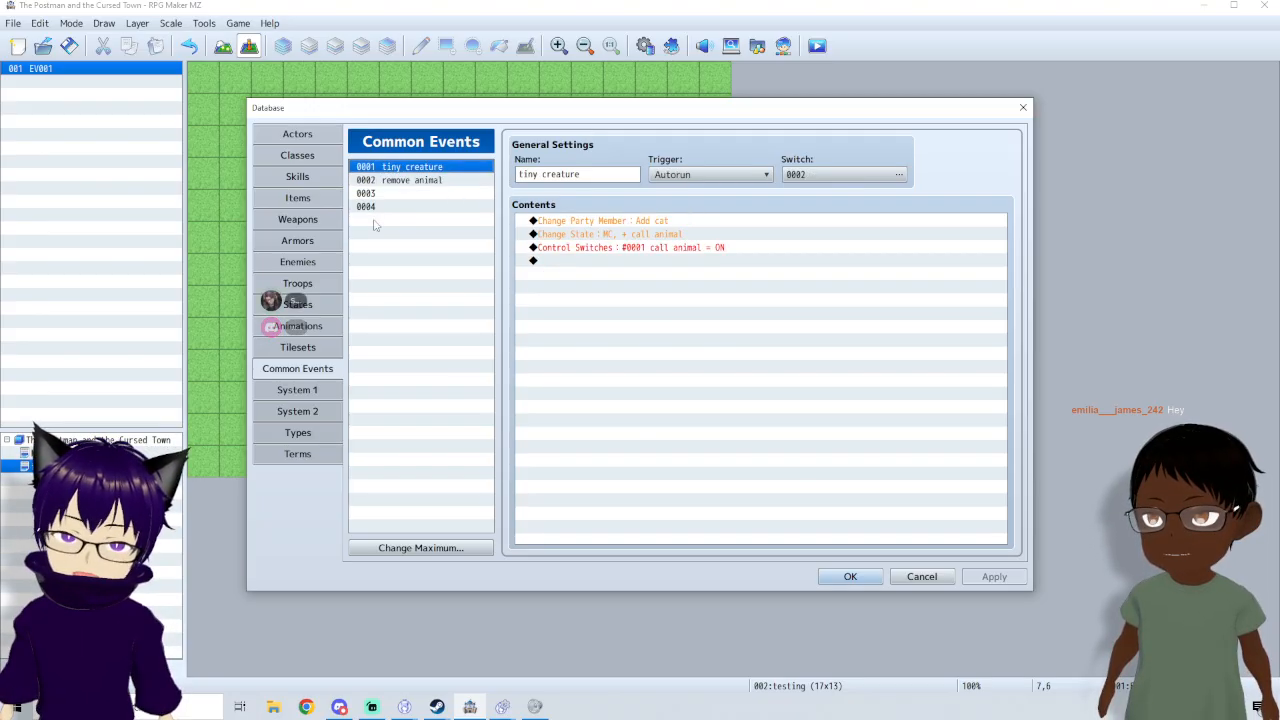
- Set the Call small animal skill's occasion to Always
left_click(298, 176)
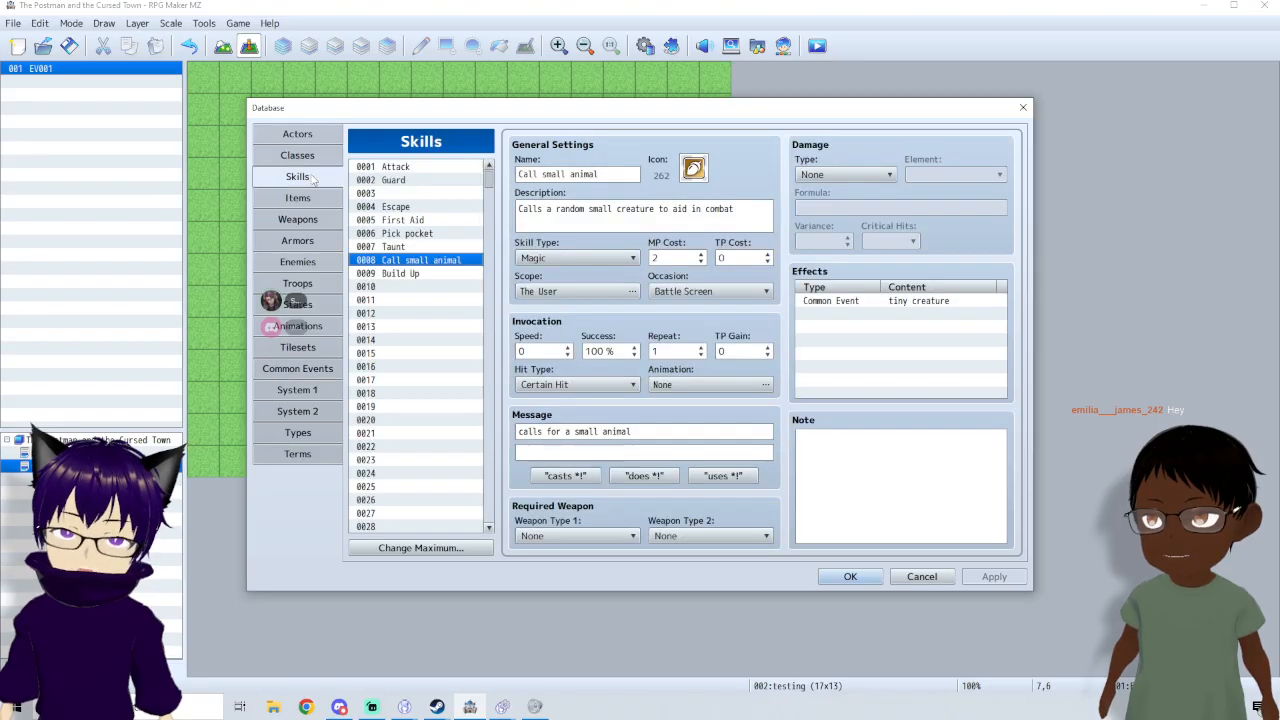
left_click(690, 291)
left_click(690, 309)
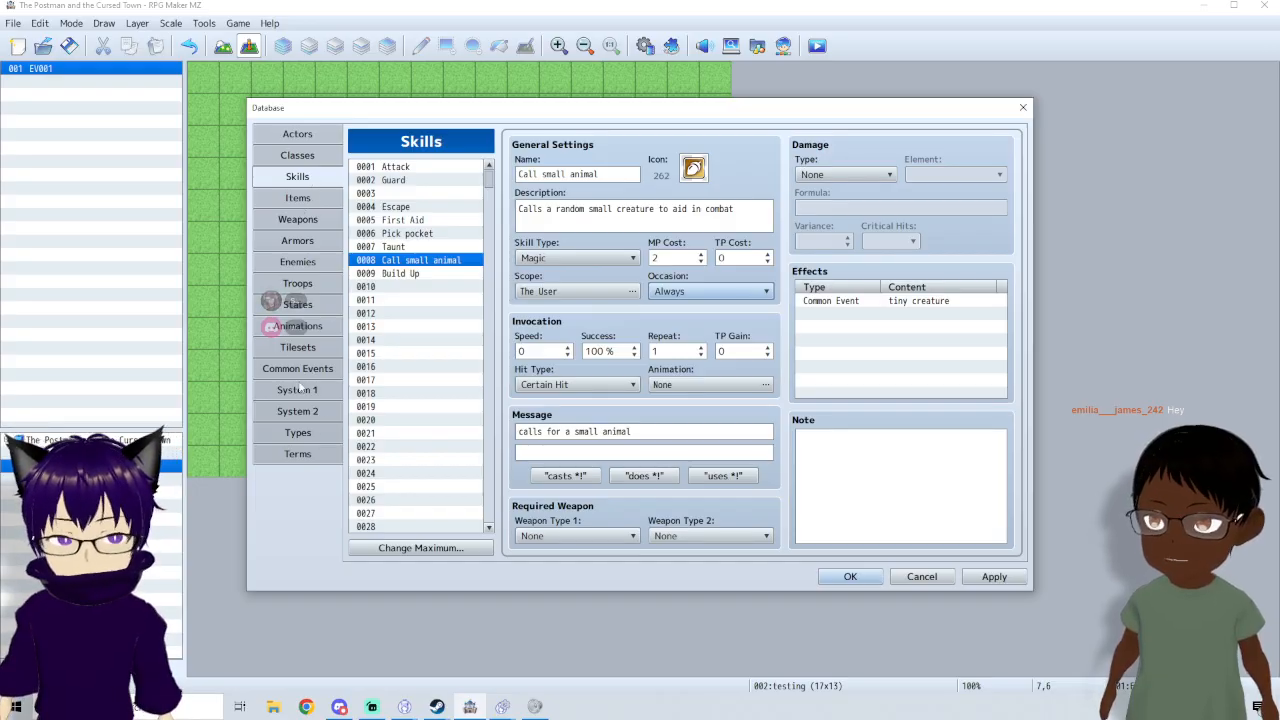
- Delete the command that removes the cat from the Else branch of the remove animal common event
left_click(309, 370)
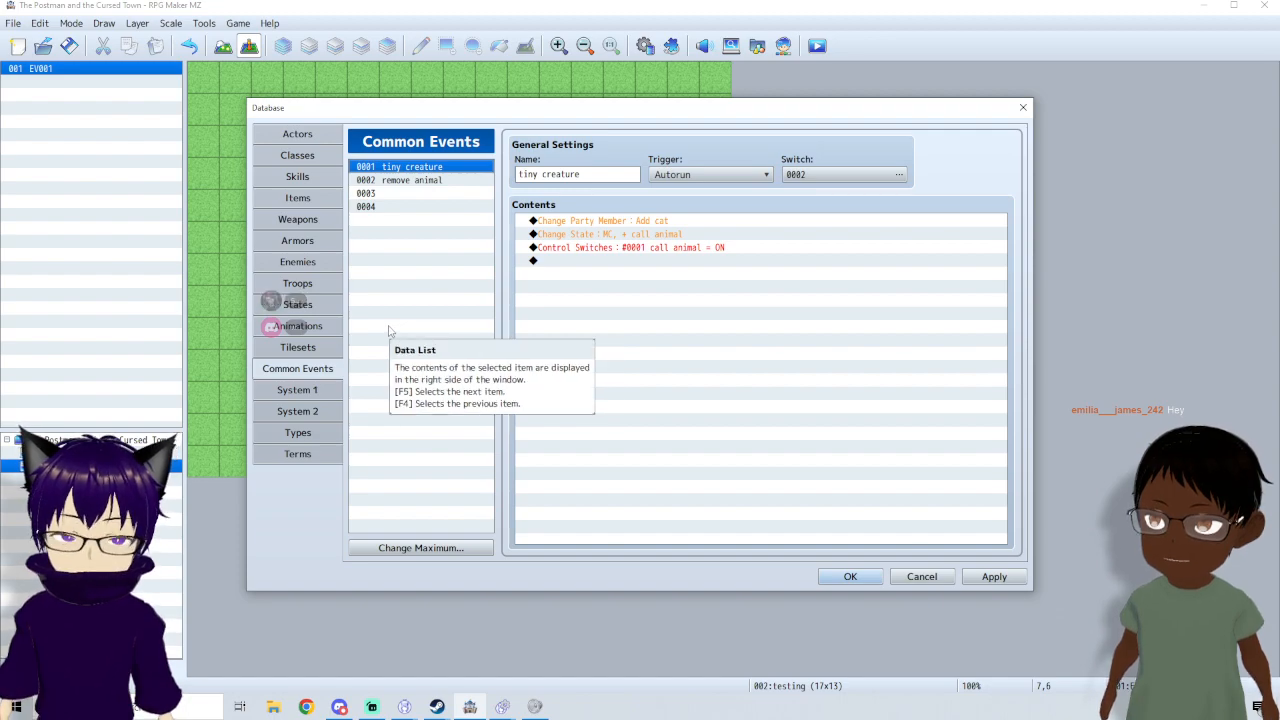
left_click(450, 180)
left_click(585, 261)
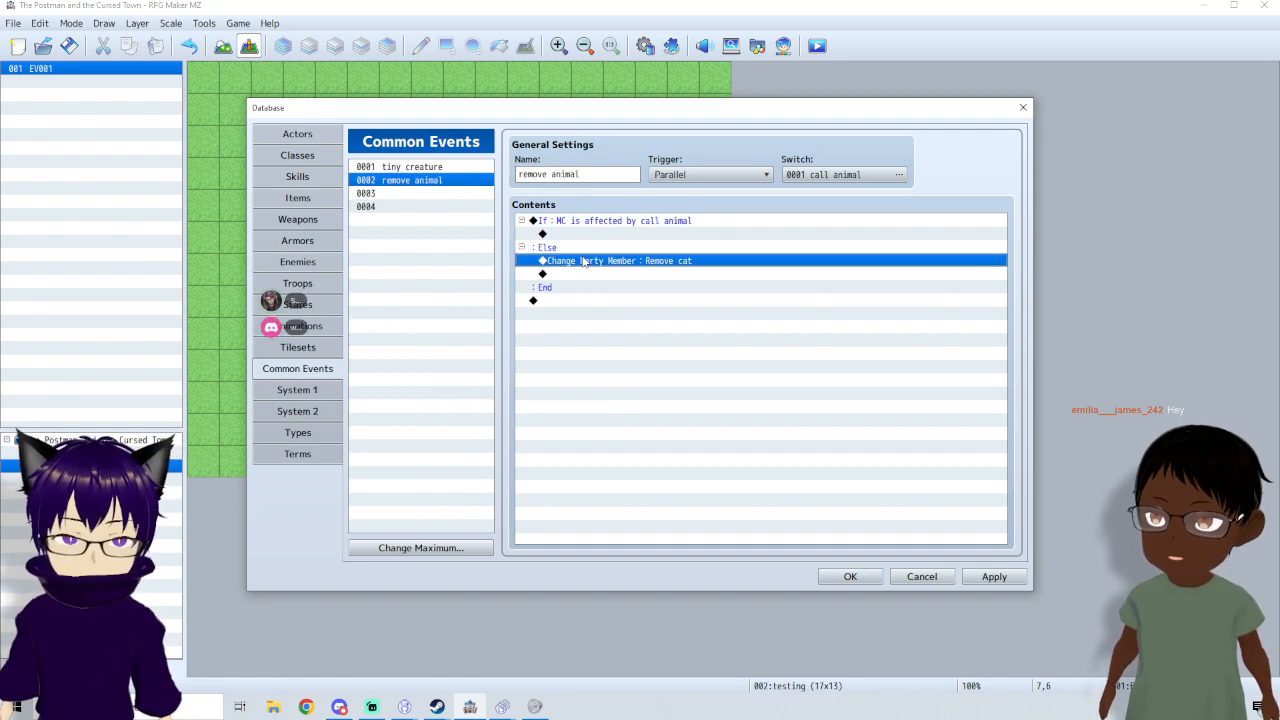
key("Delete")
- Change the conditional branch in remove animal to test whether actor 0020 cat has the call animal state
left_click(582, 222)
right_click(582, 222)
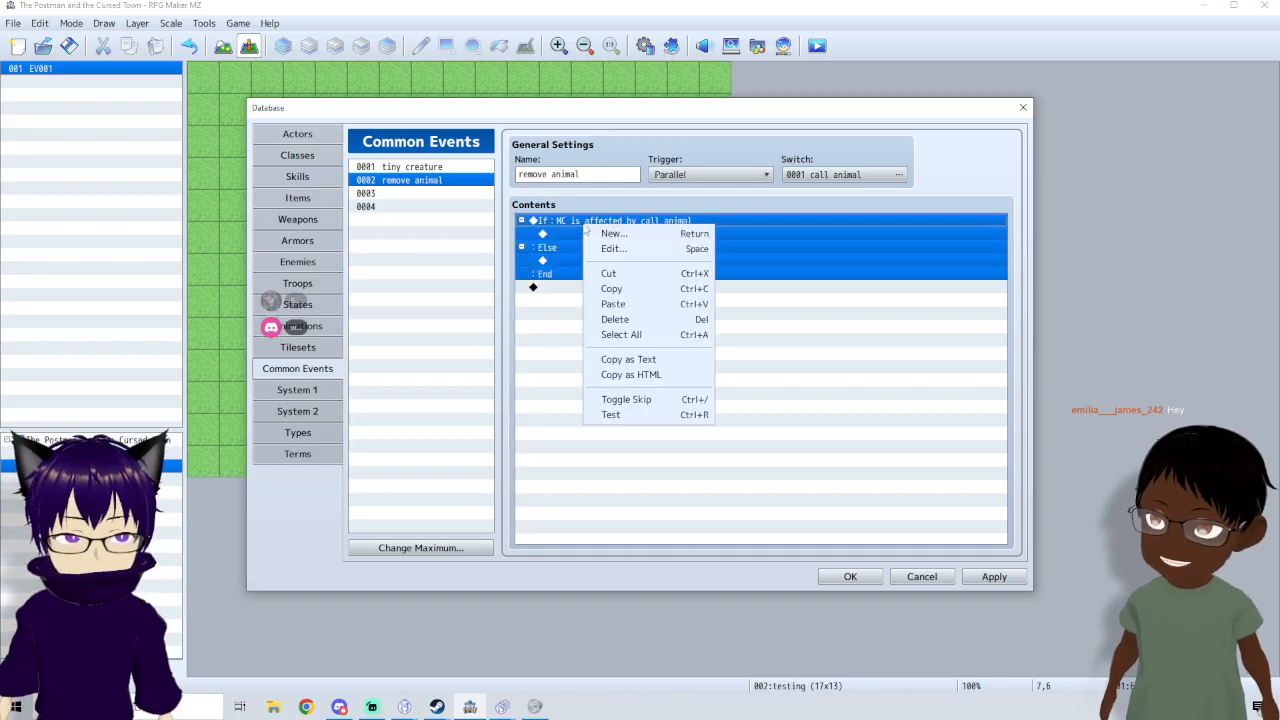
left_click(626, 249)
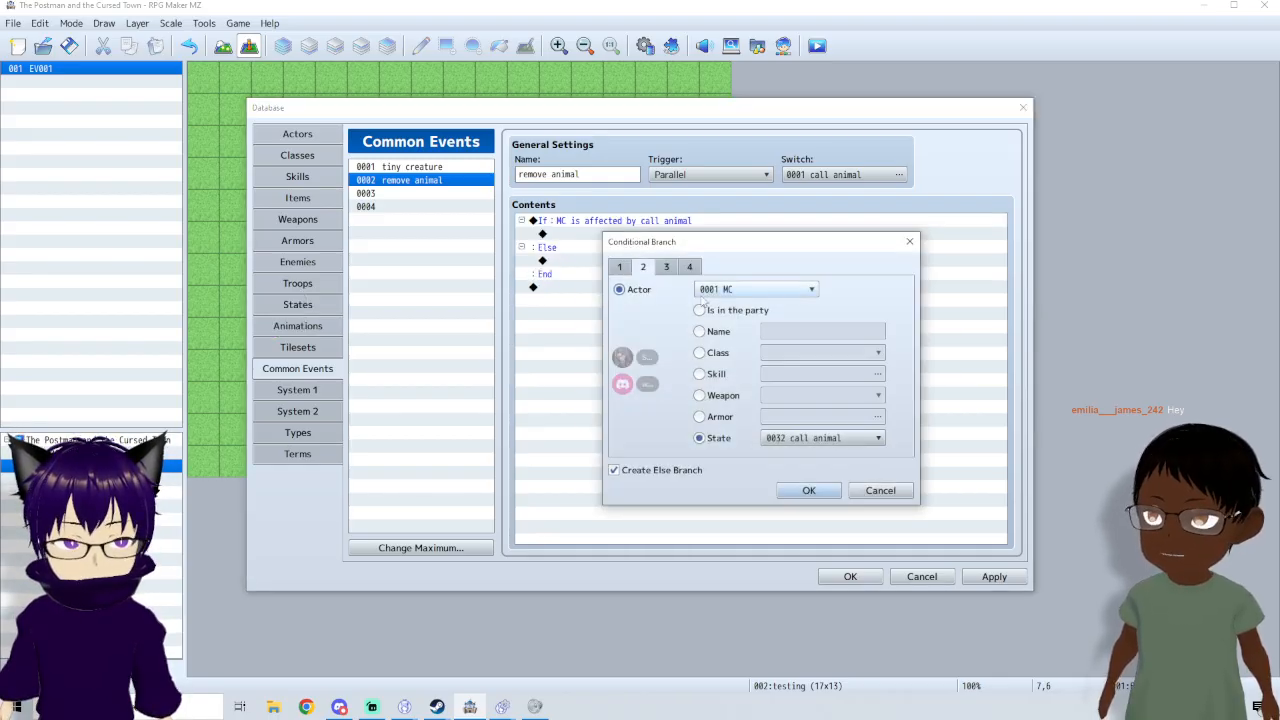
left_click(755, 289)
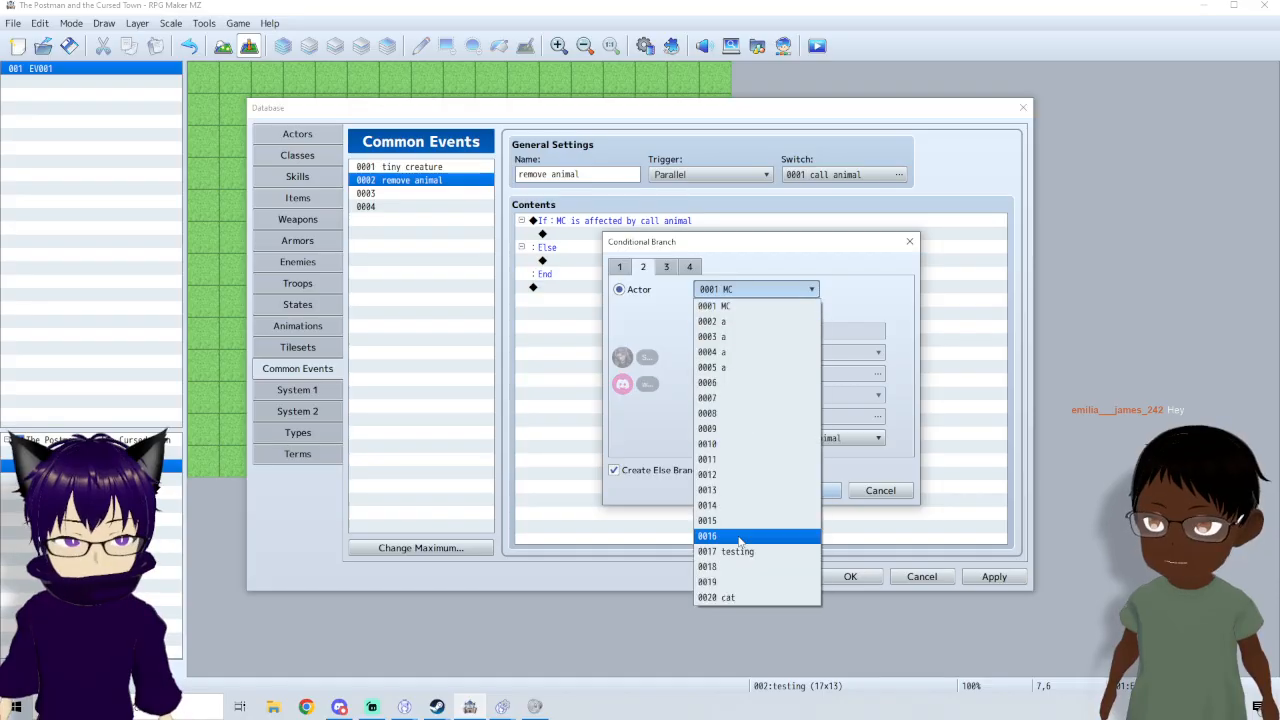
left_click(729, 598)
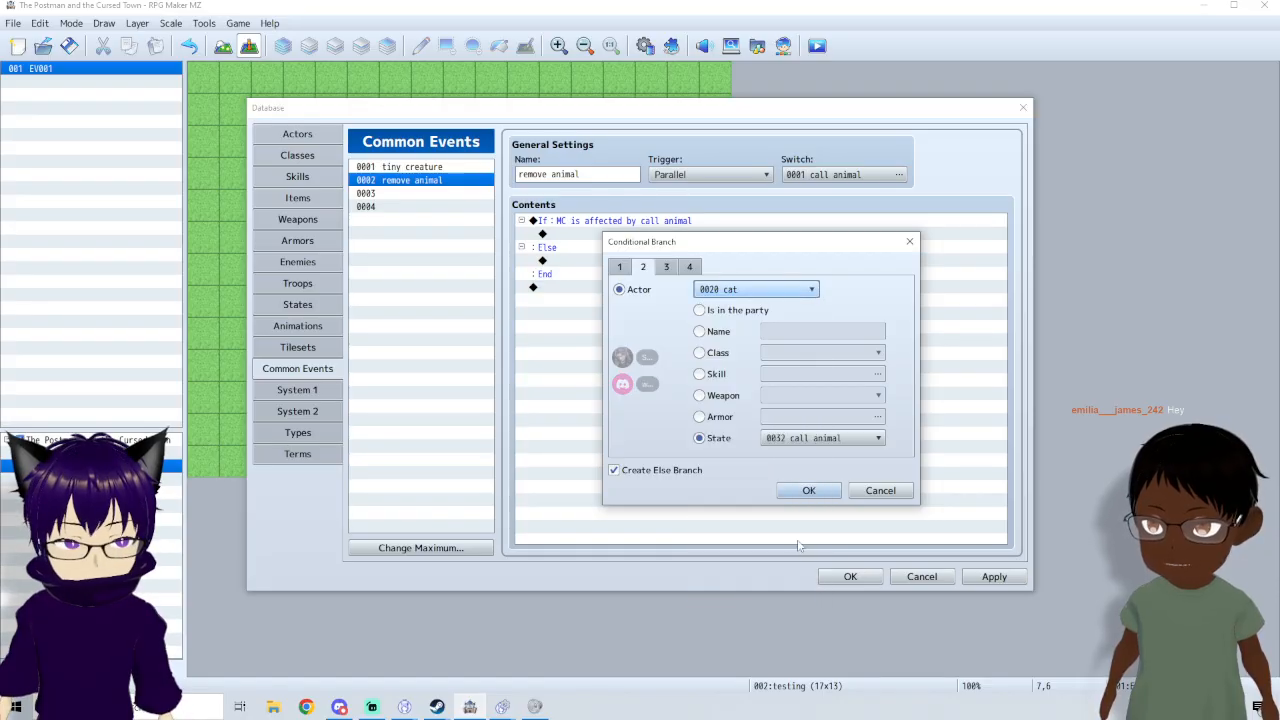
left_click(828, 491)
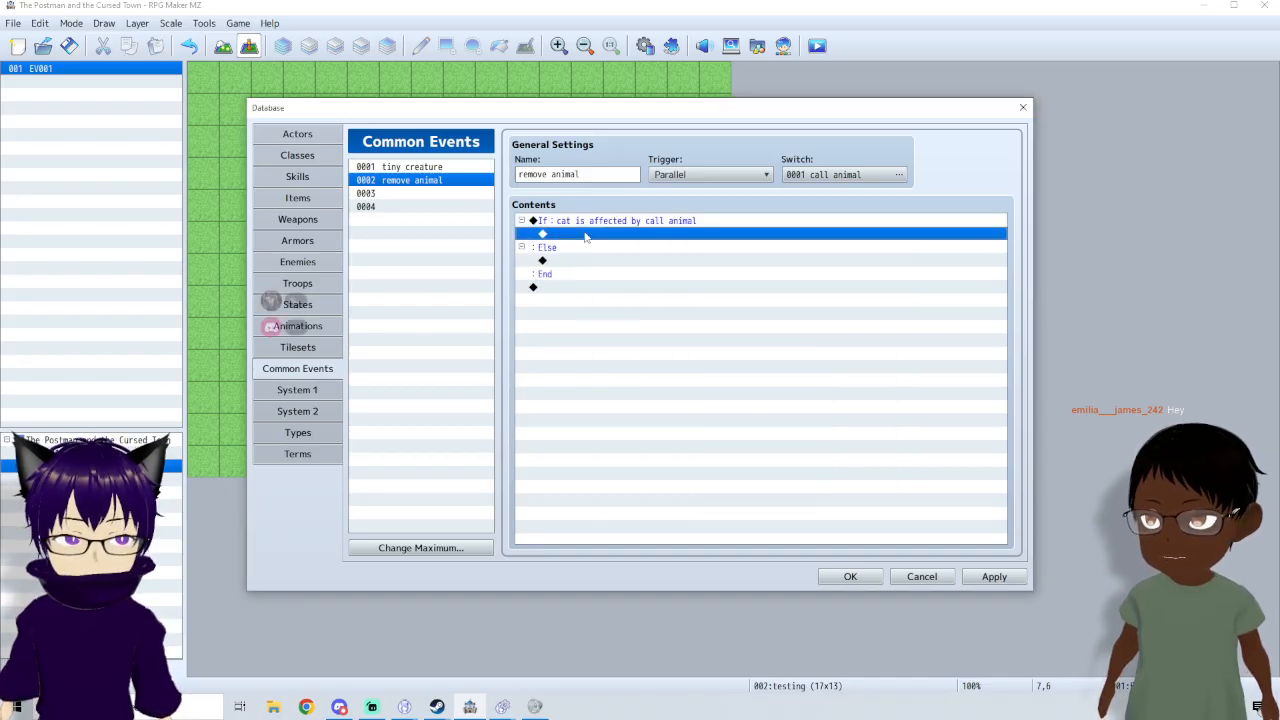
- Add a Change Party Member command inside the If branch that removes 0020 cat from the party
double_click(586, 234)
left_click(614, 175)
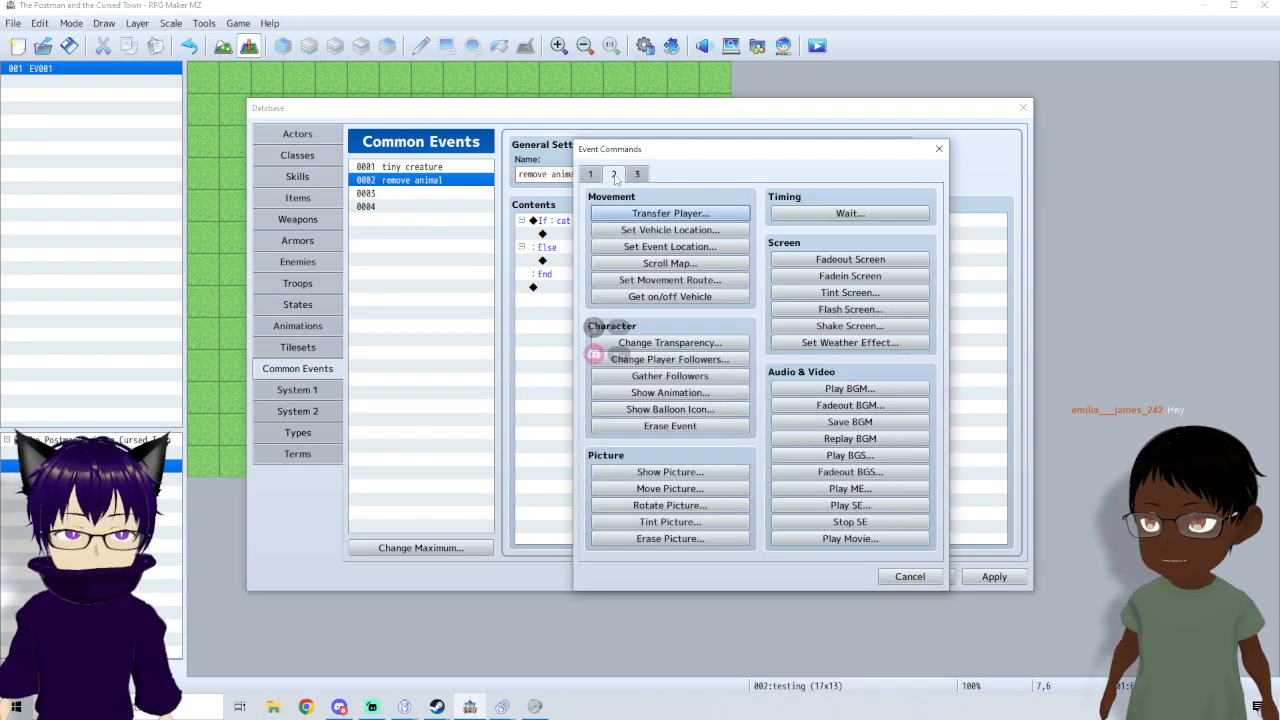
left_click(637, 175)
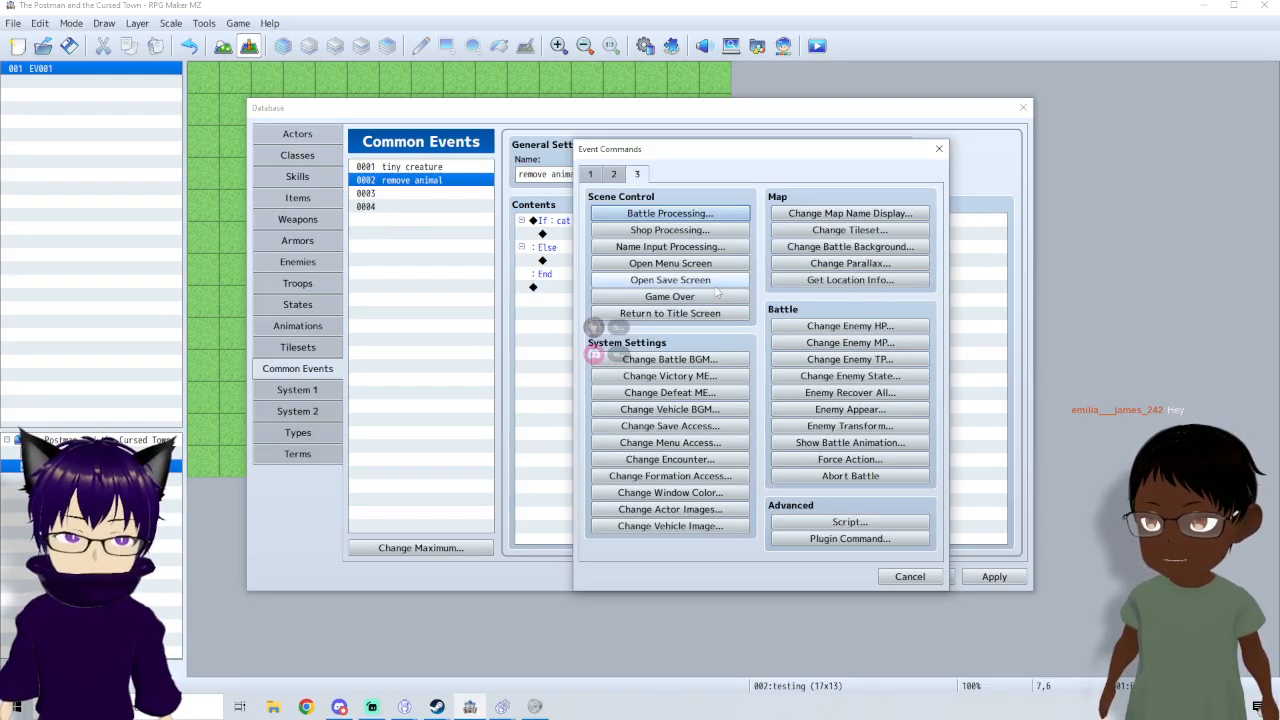
left_click(591, 175)
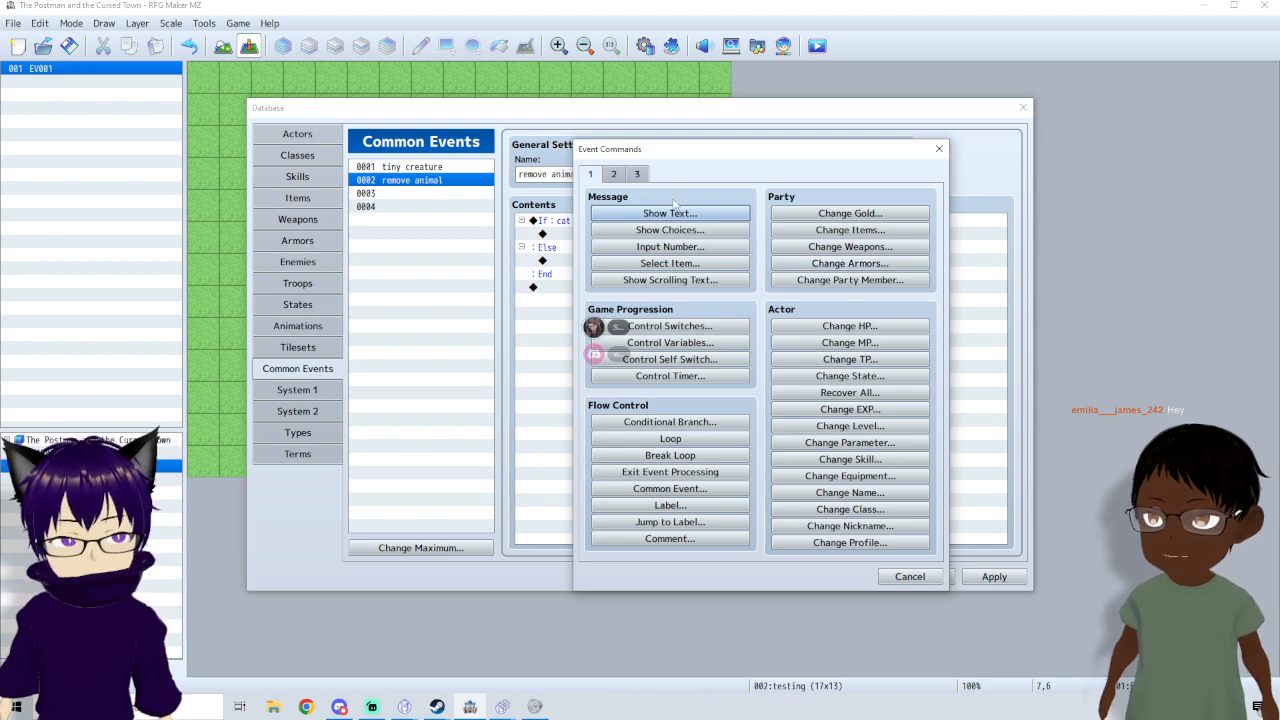
left_click(850, 280)
left_click(748, 340)
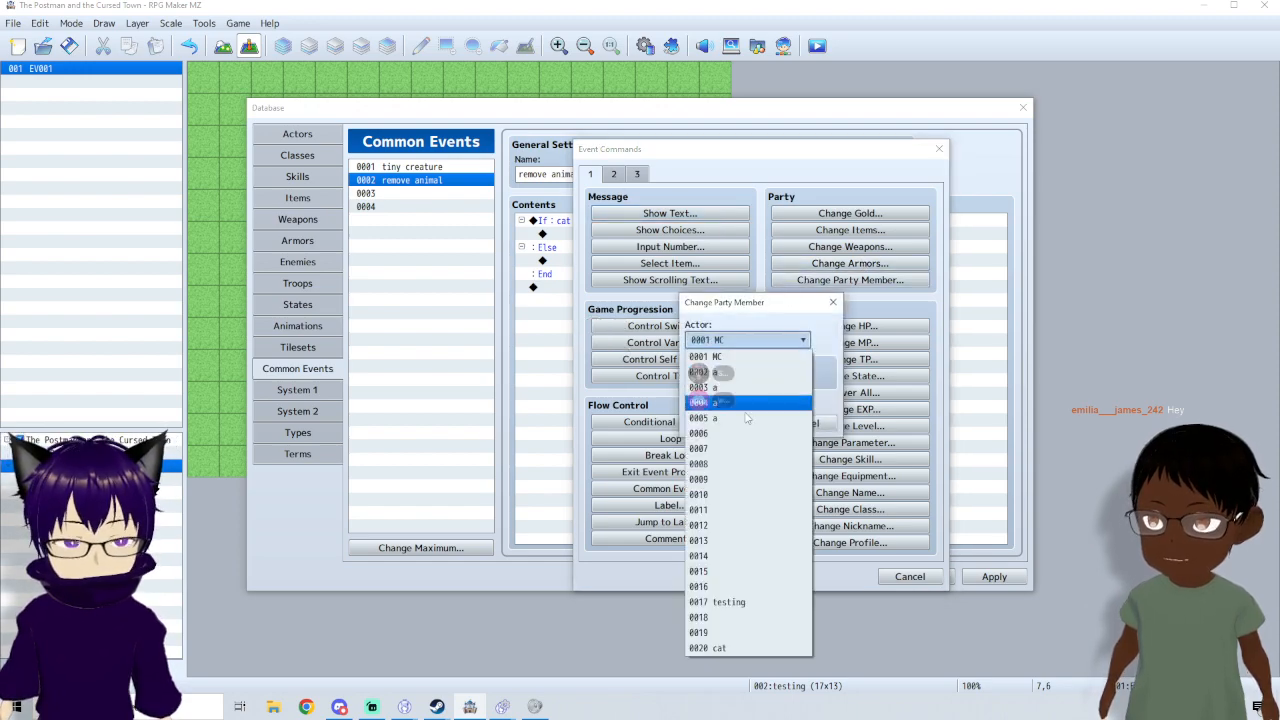
left_click(733, 648)
left_click(771, 378)
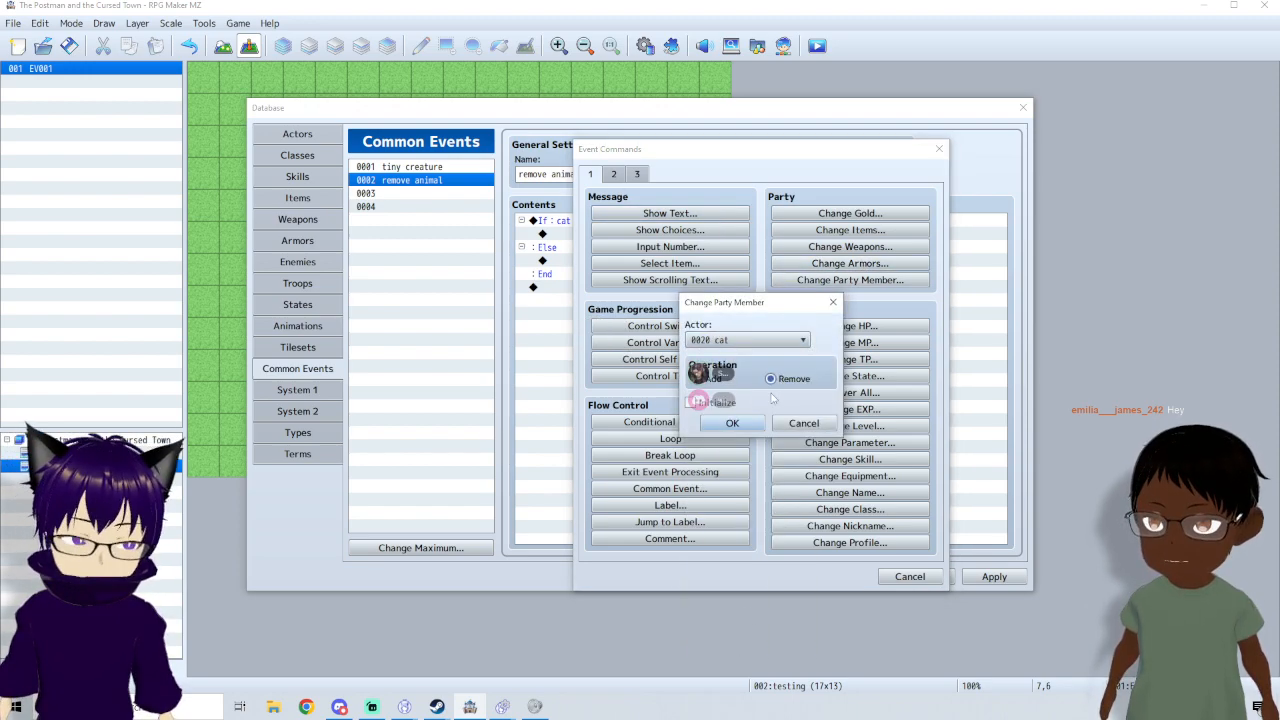
left_click(732, 423)
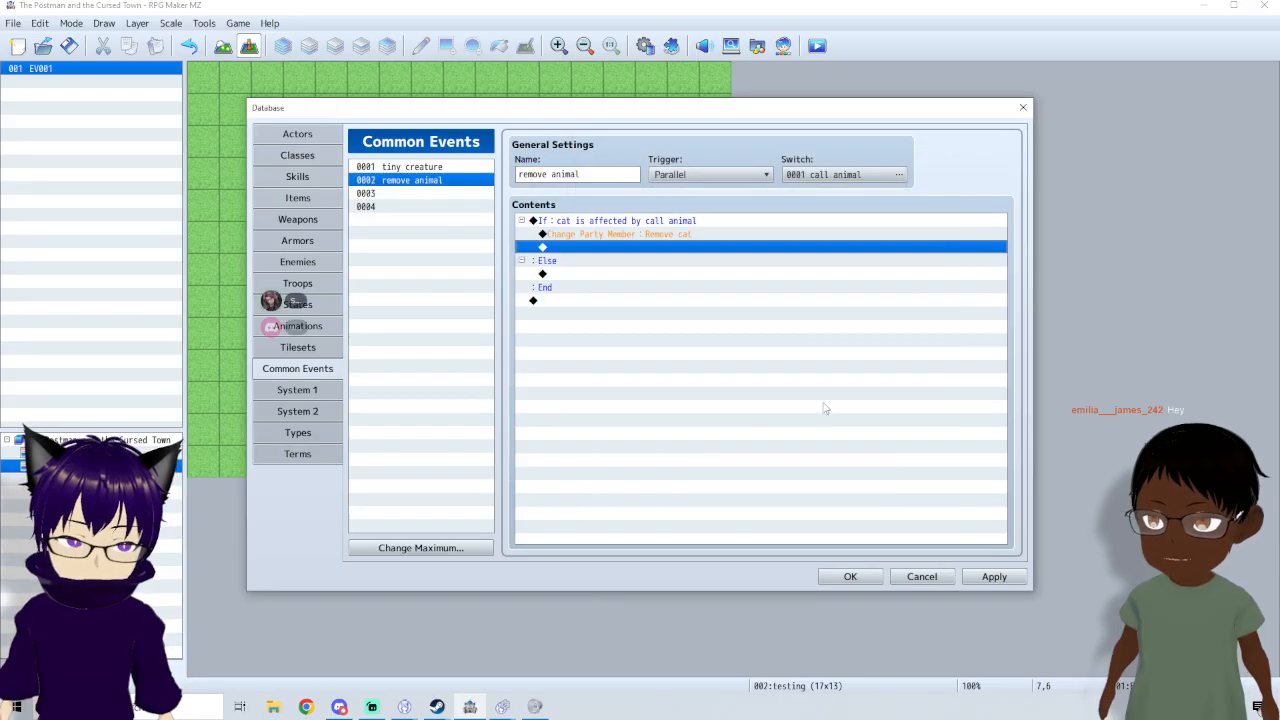
left_click(862, 583)
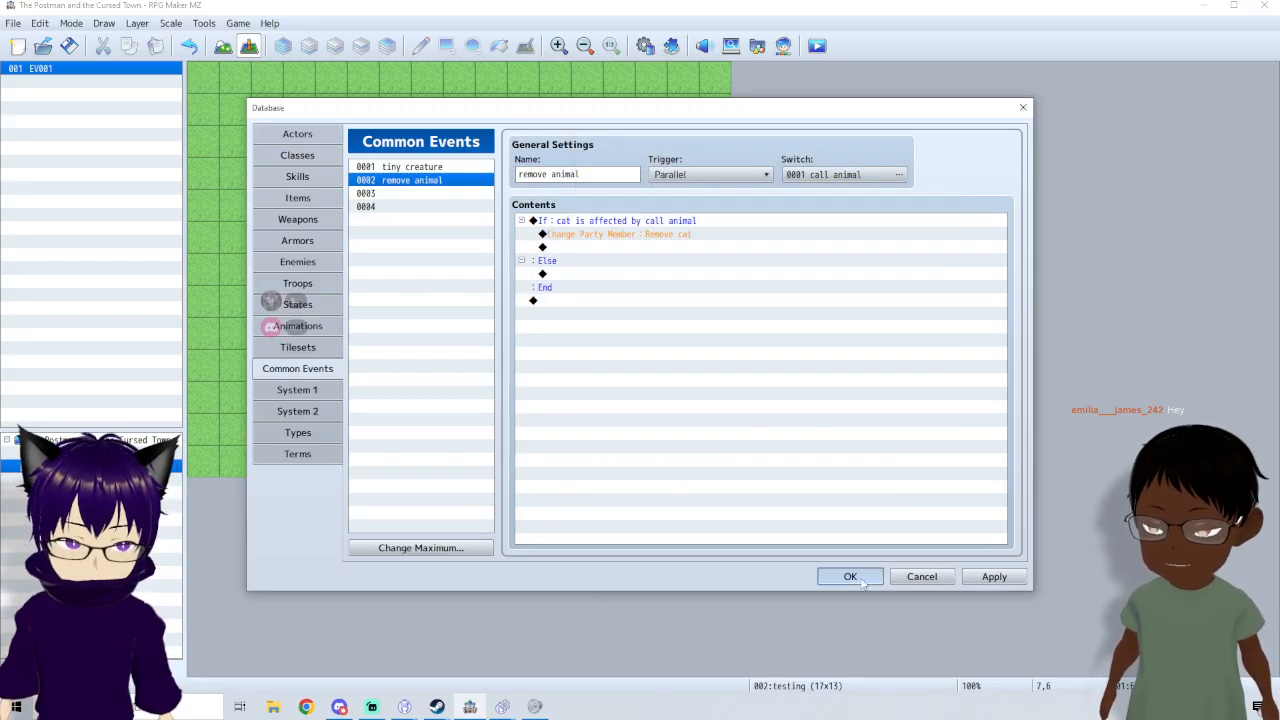
- Change the remove animal conditional branch to test whether actor cat has the 0001 Dead state, and save the database changes
left_click(647, 234)
left_click(646, 222)
right_click(646, 220)
left_click(692, 249)
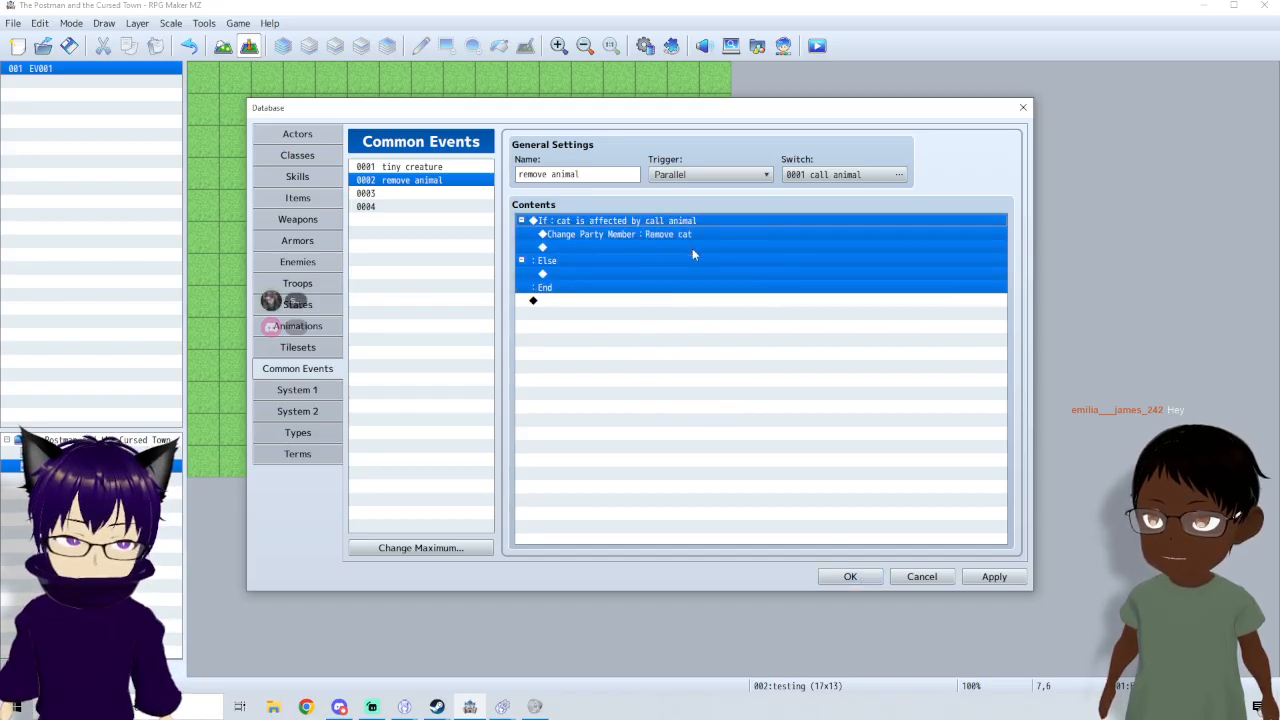
left_click(830, 438)
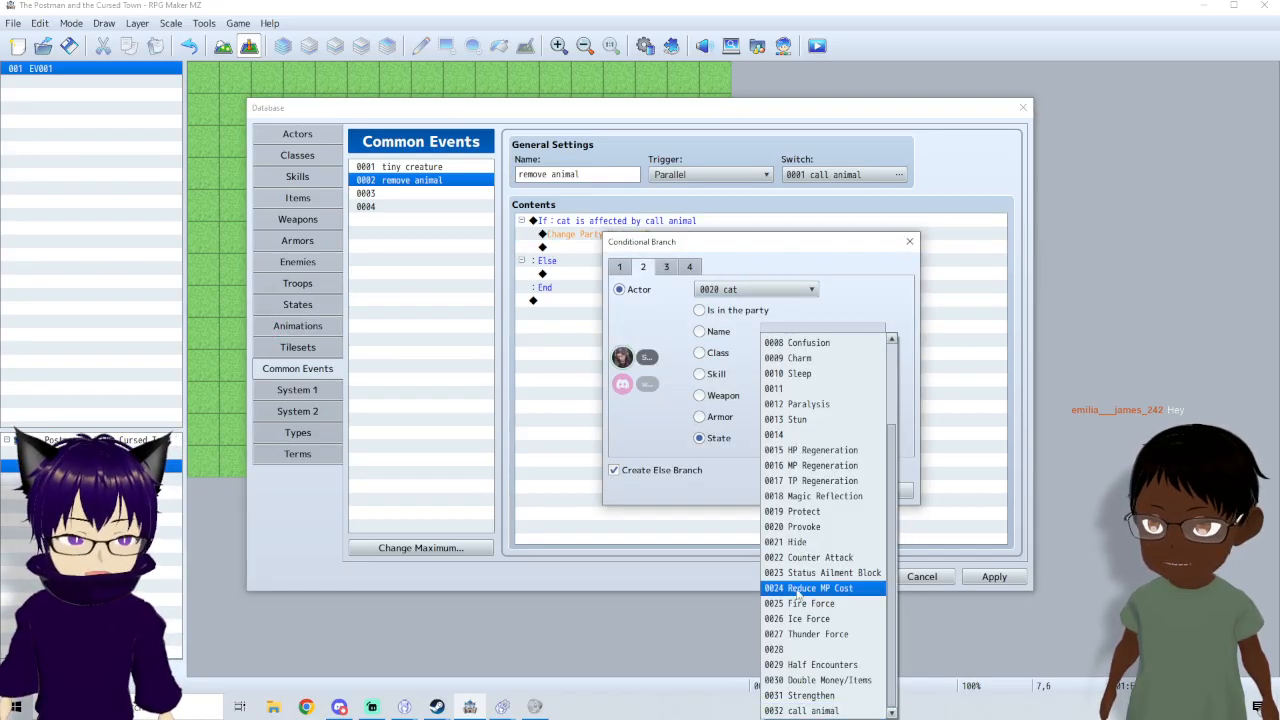
scroll(810, 400, "up", 3)
left_click(815, 343)
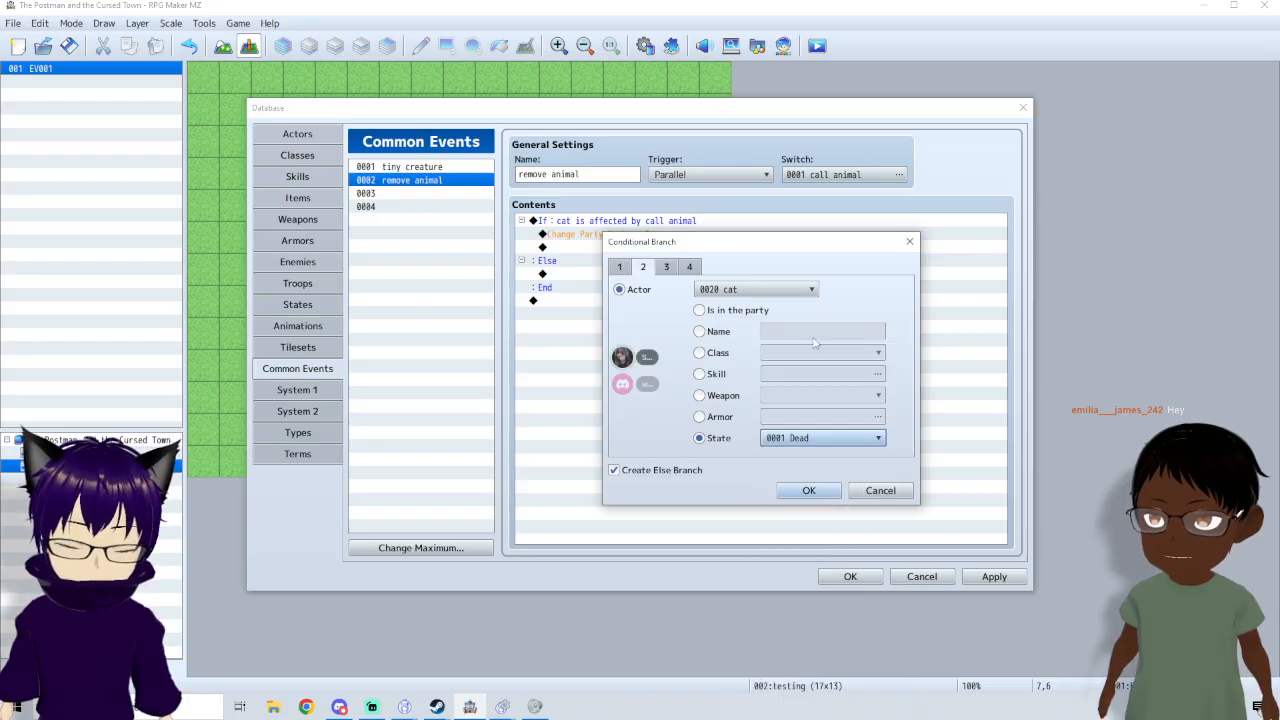
left_click(825, 494)
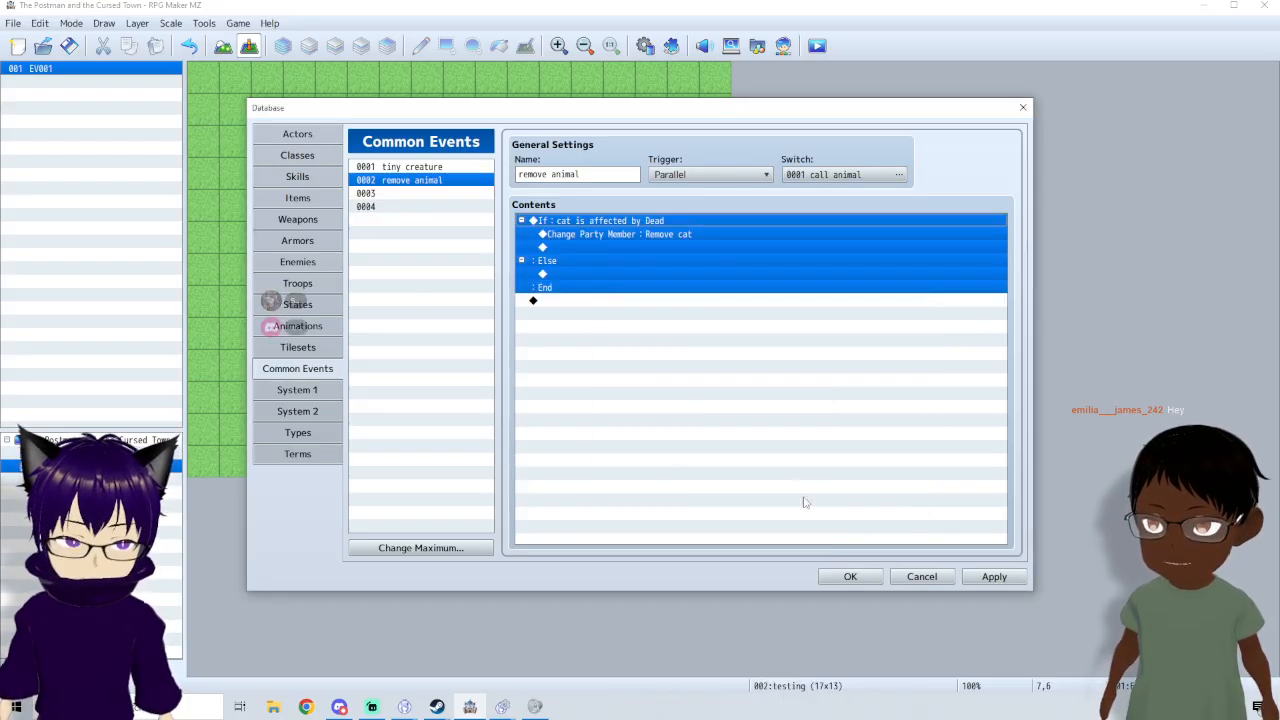
left_click(850, 576)
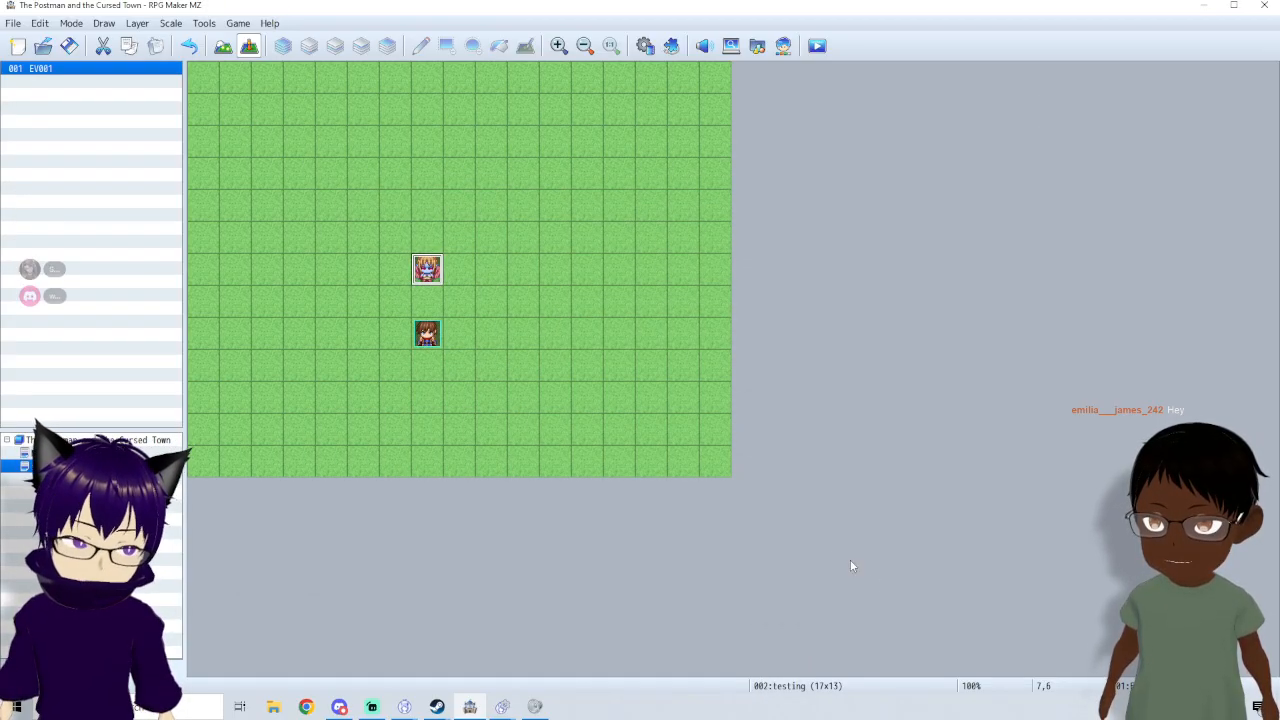
- Set the First Aid skill's scope to one living ally and save the database changes
left_click(641, 47)
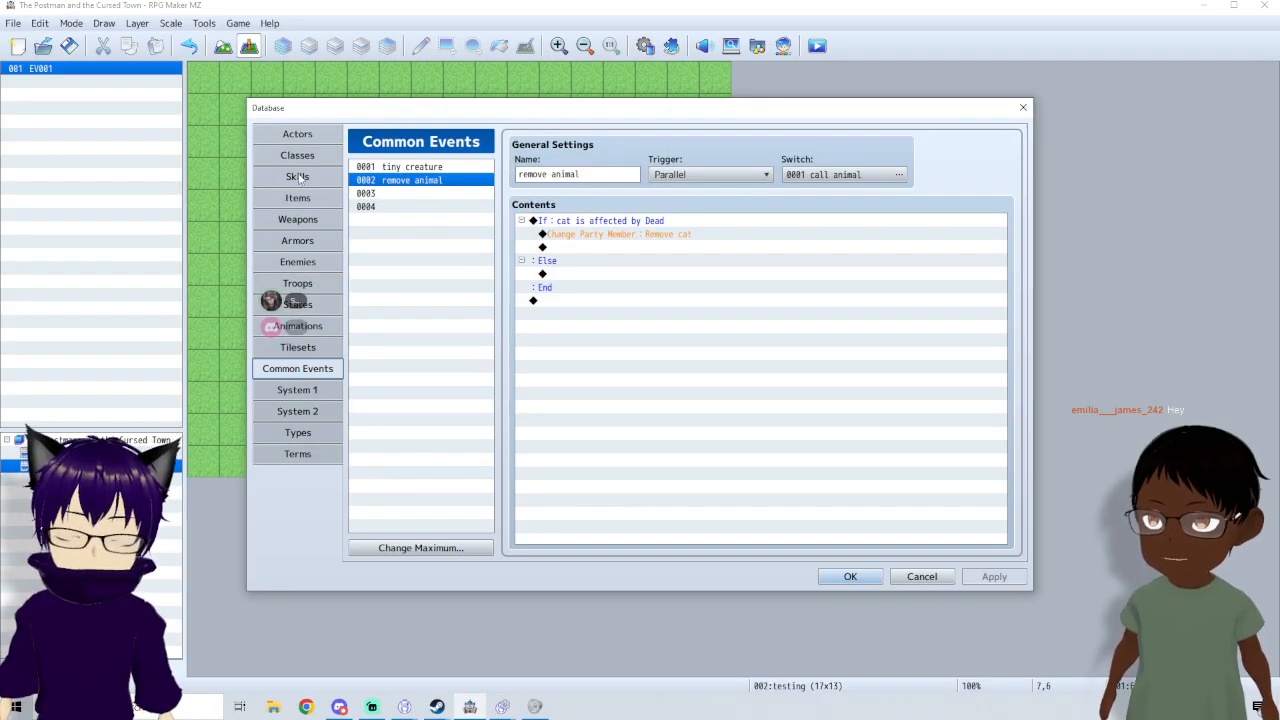
left_click(298, 177)
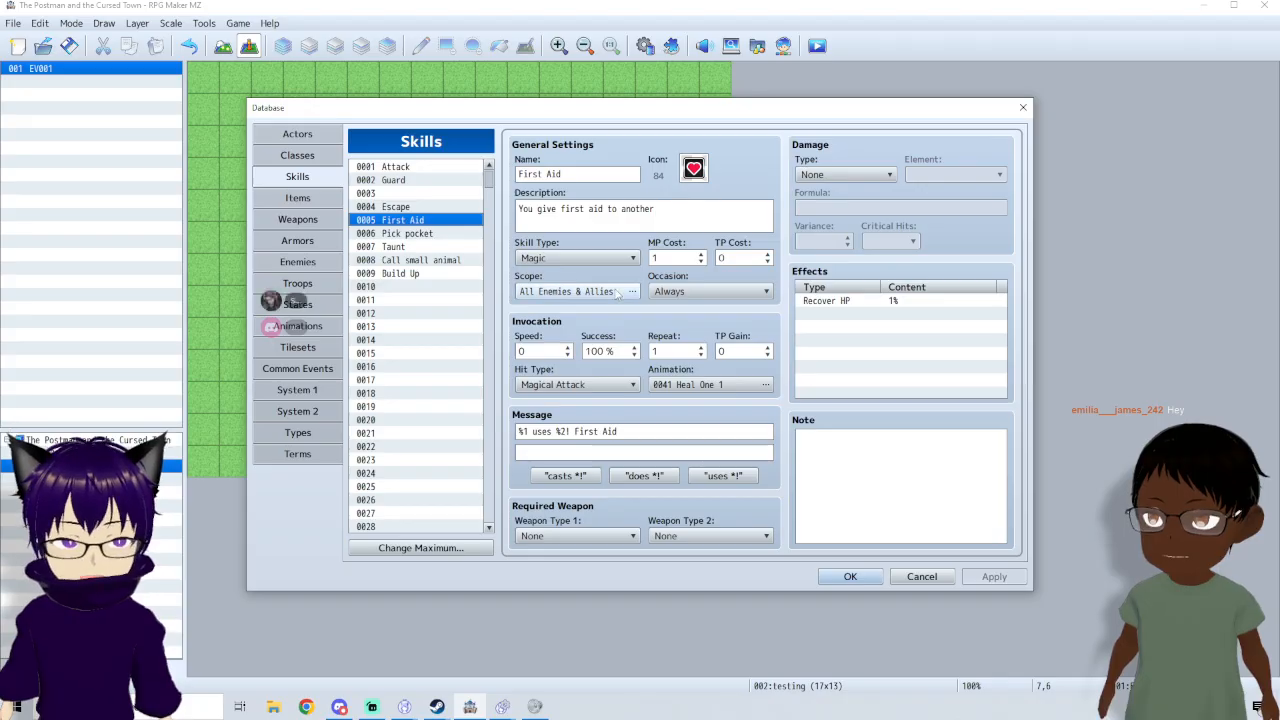
left_click(617, 292)
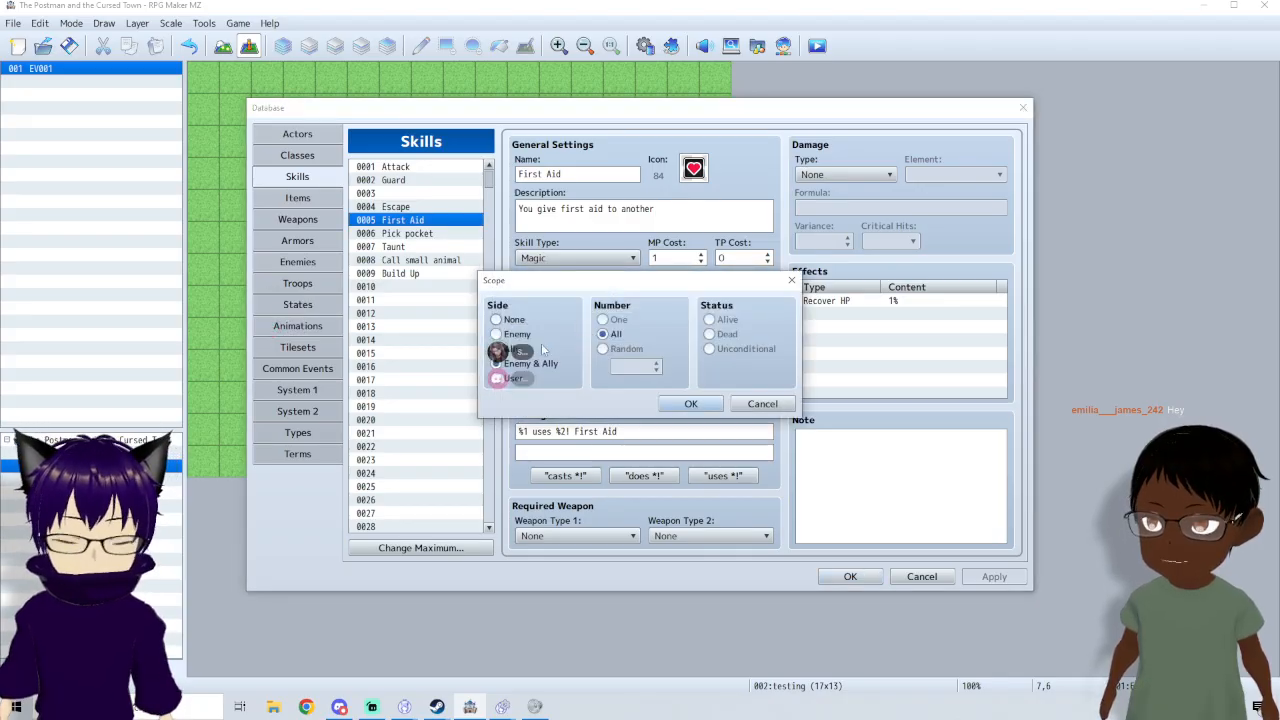
left_click(511, 349)
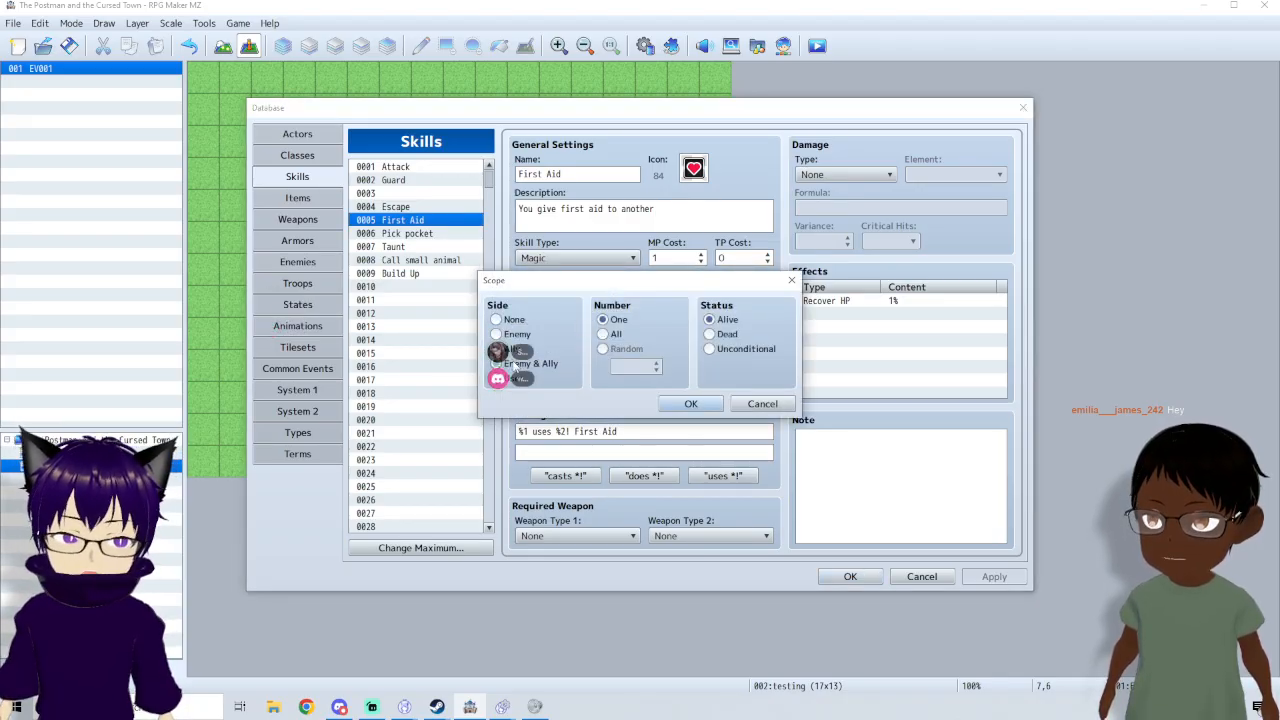
left_click(517, 363)
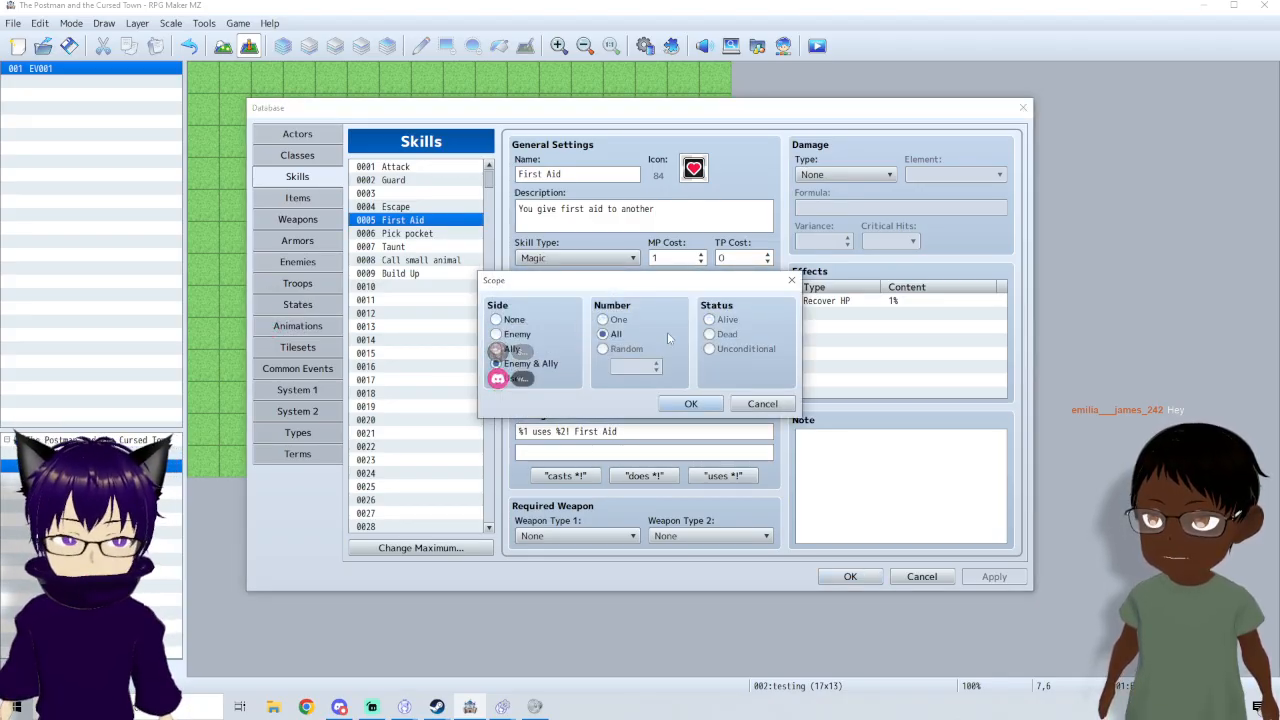
left_click(521, 350)
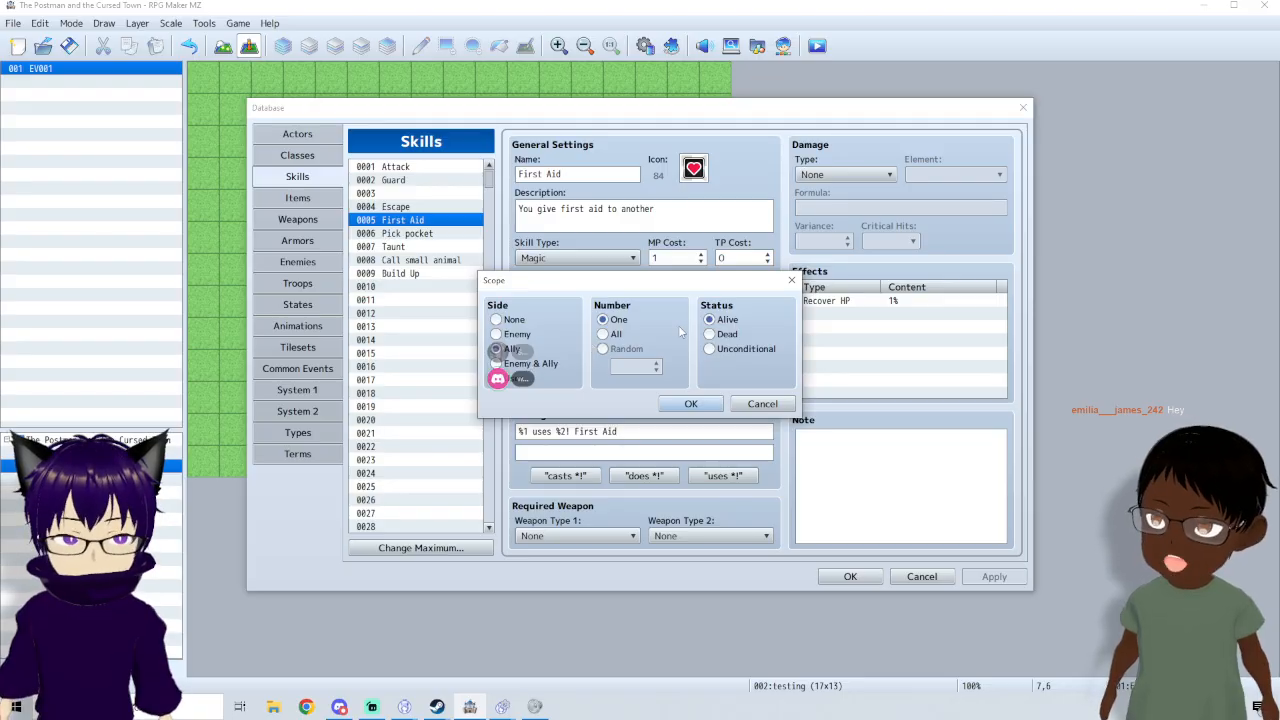
left_click(512, 319)
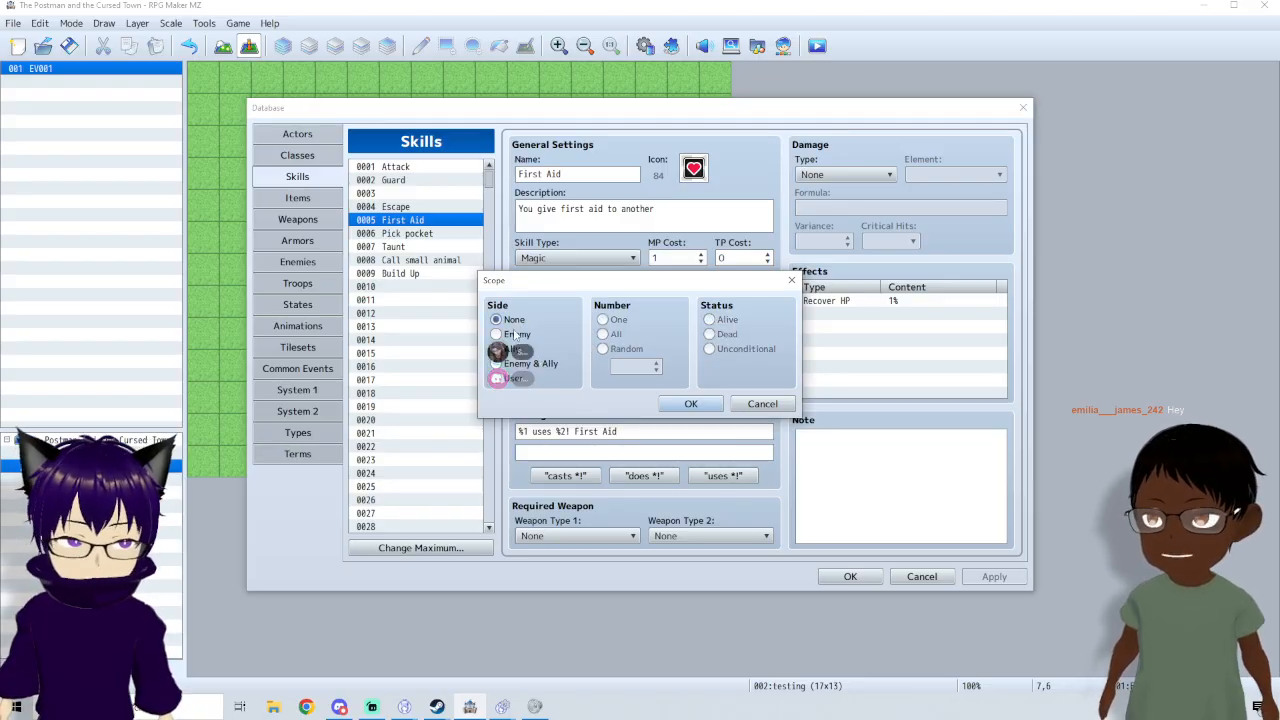
left_click(517, 336)
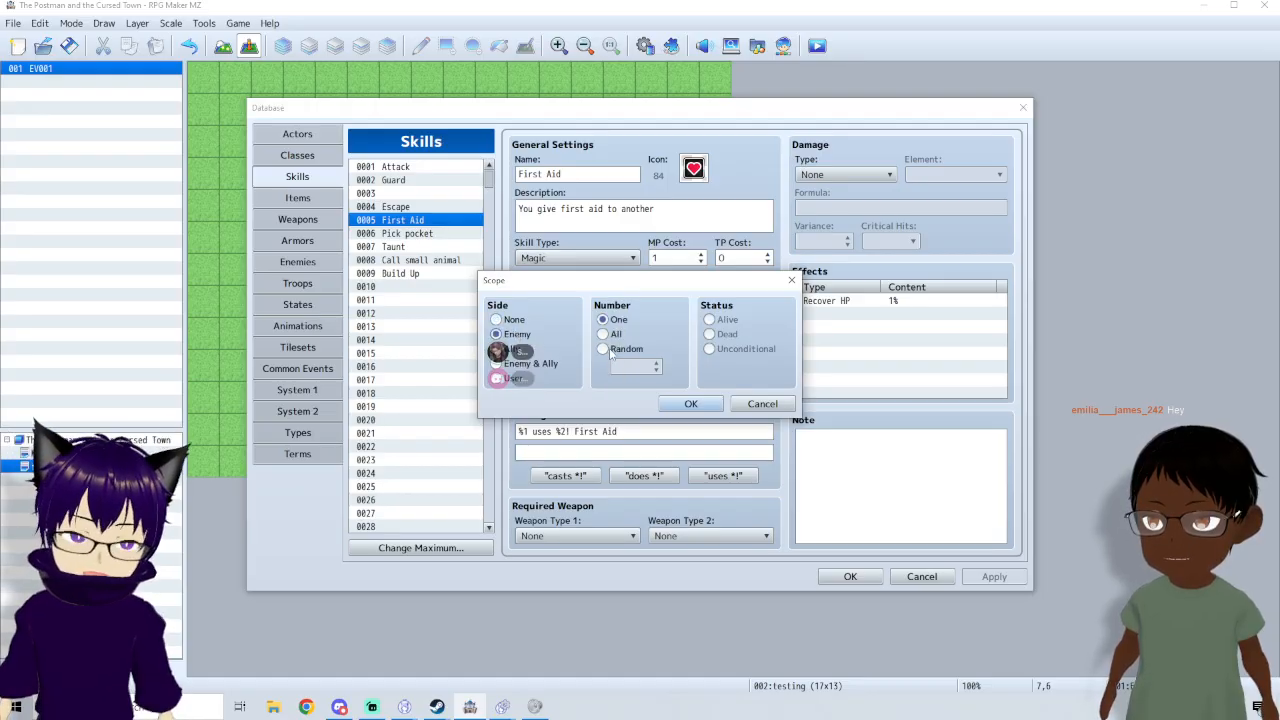
left_click(519, 350)
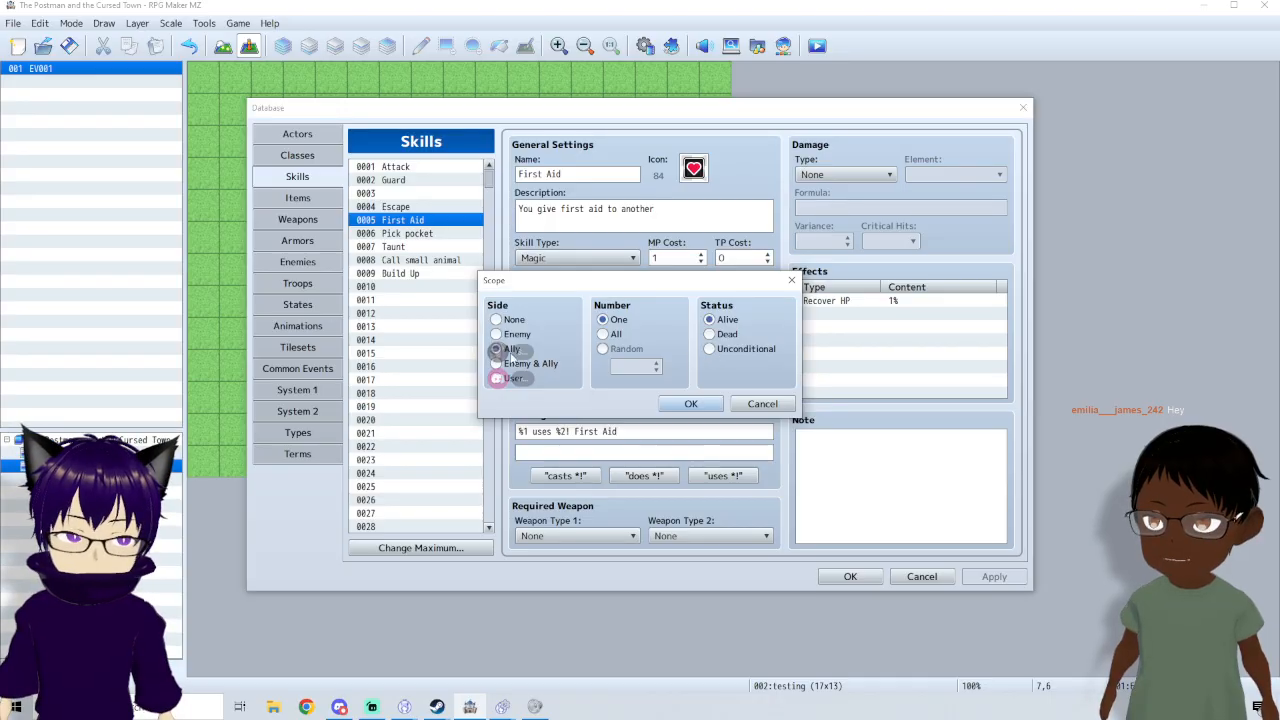
left_click(517, 366)
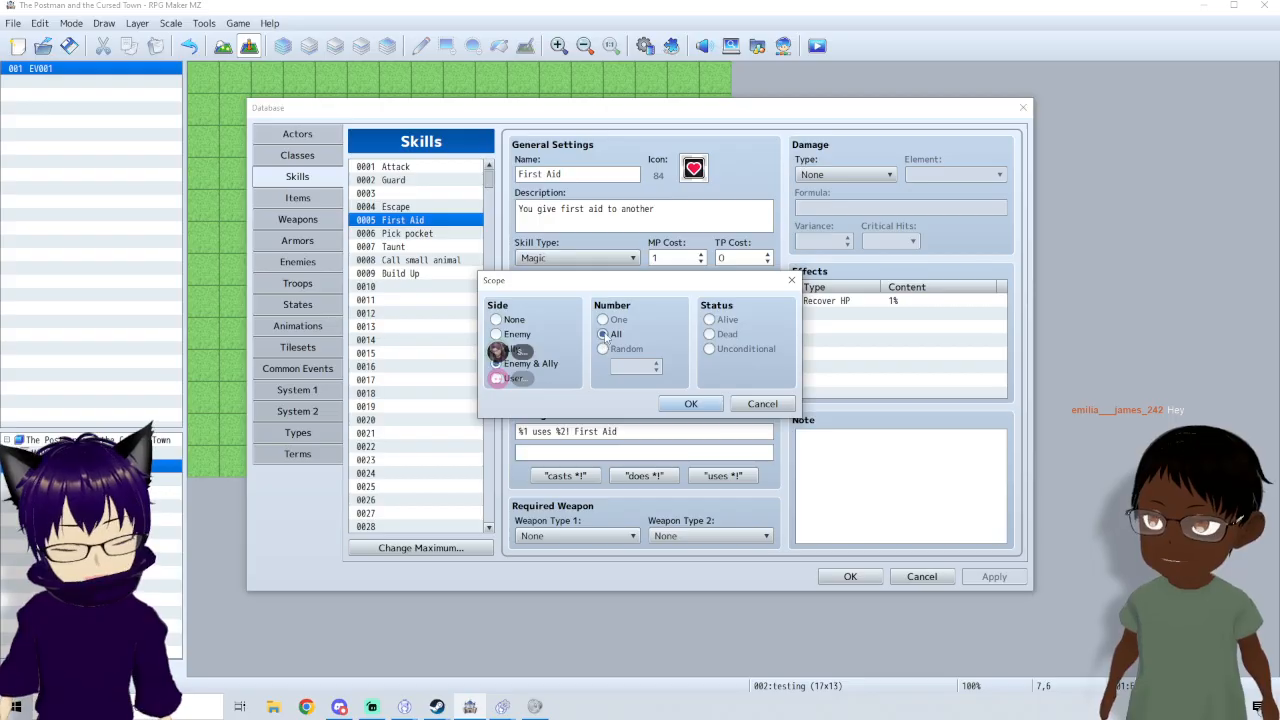
left_click(516, 350)
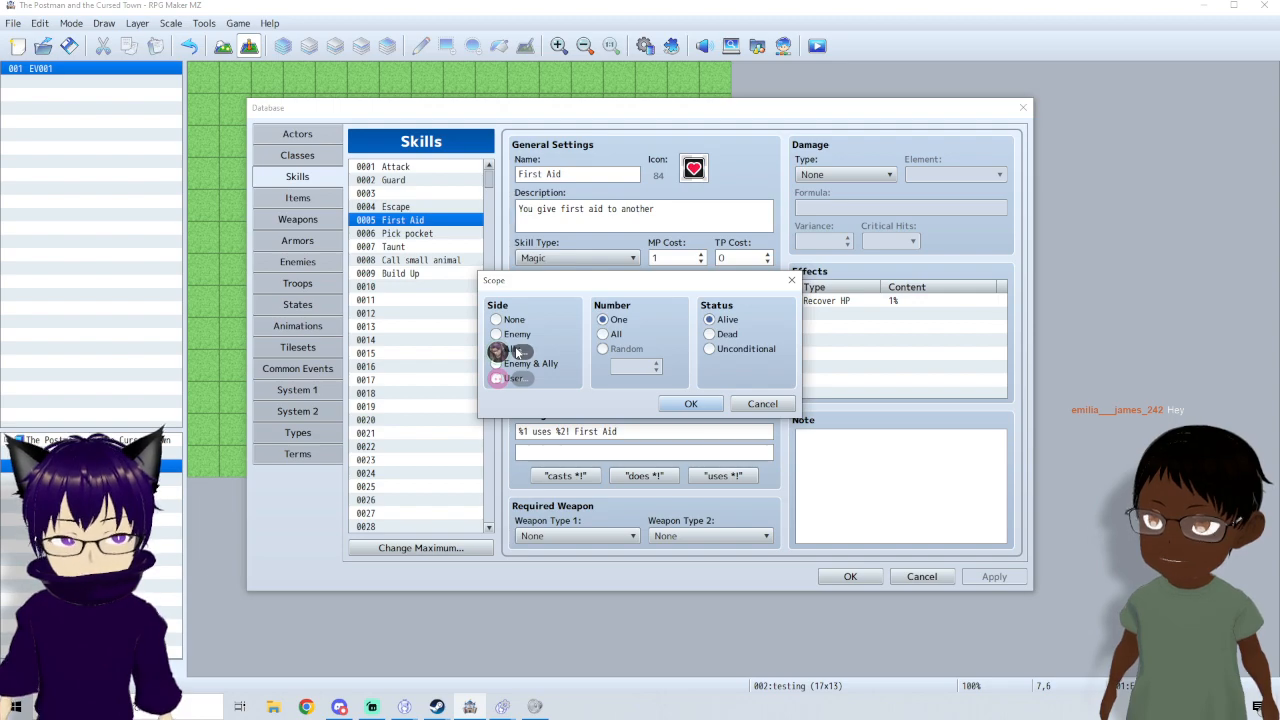
left_click(515, 379)
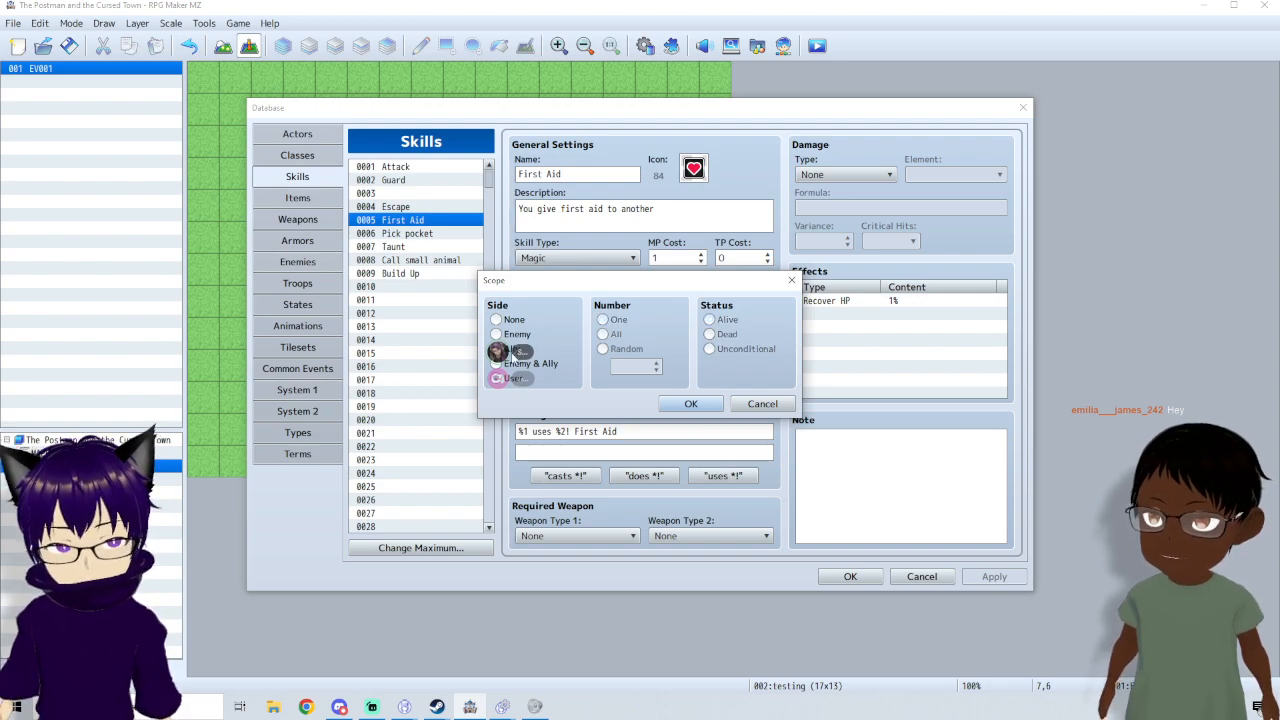
left_click(515, 350)
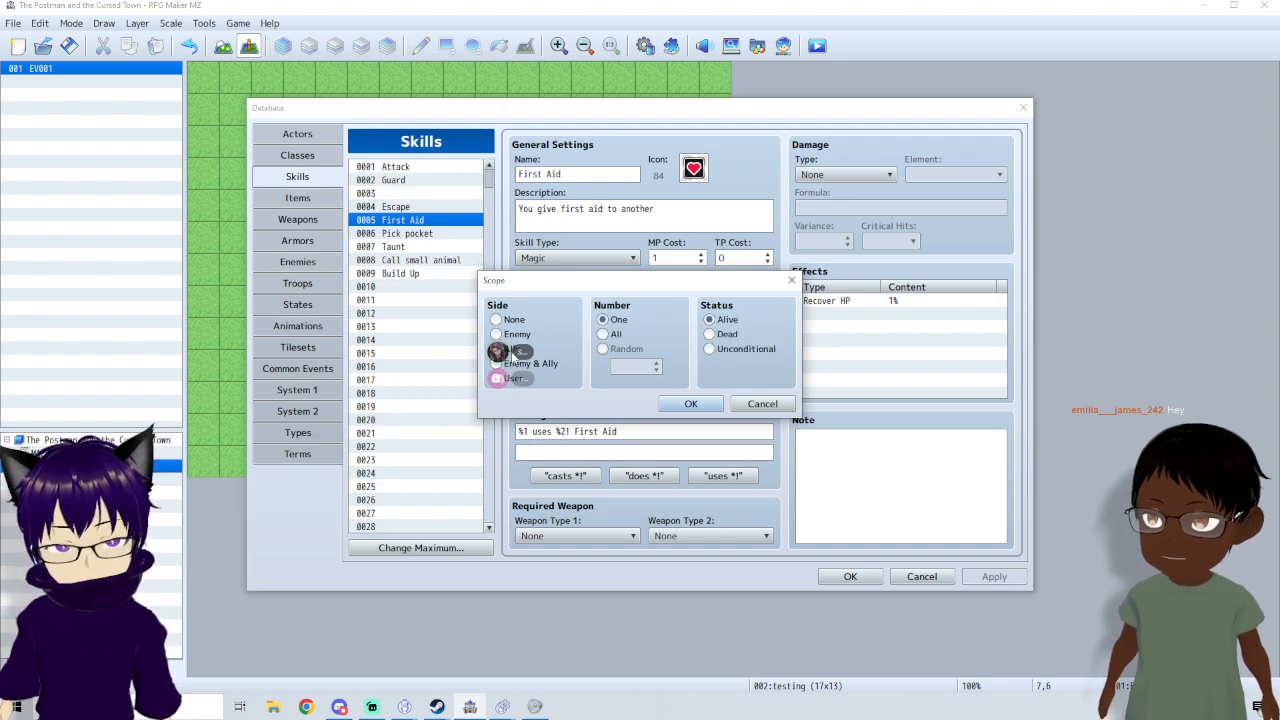
left_click(717, 406)
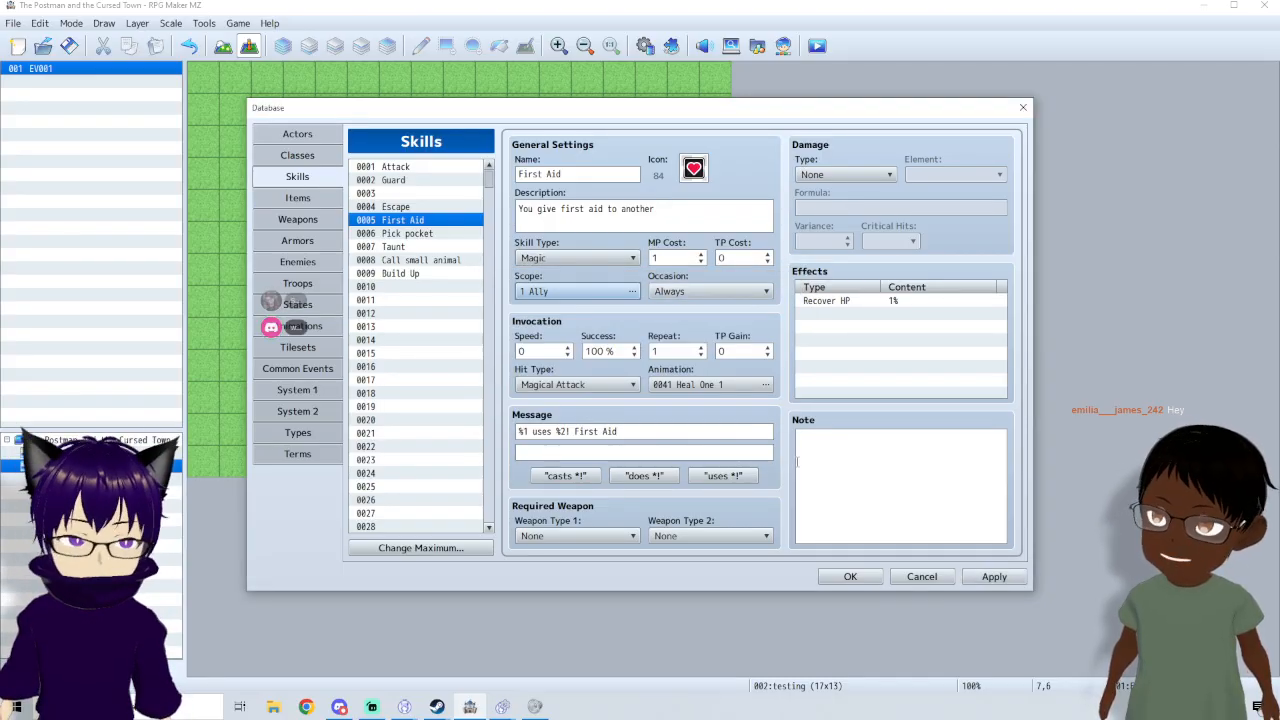
left_click(849, 578)
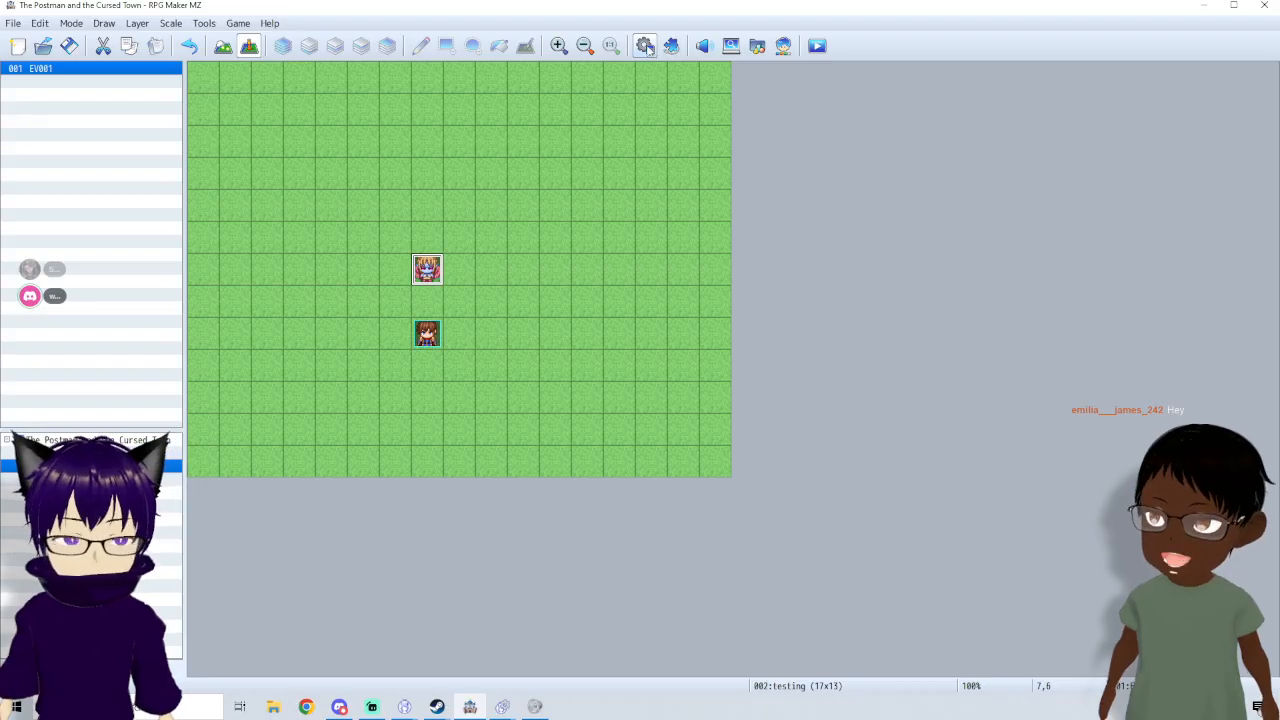
- Save the game changes, playtest from the autosave and start the goblin battle
left_click(817, 46)
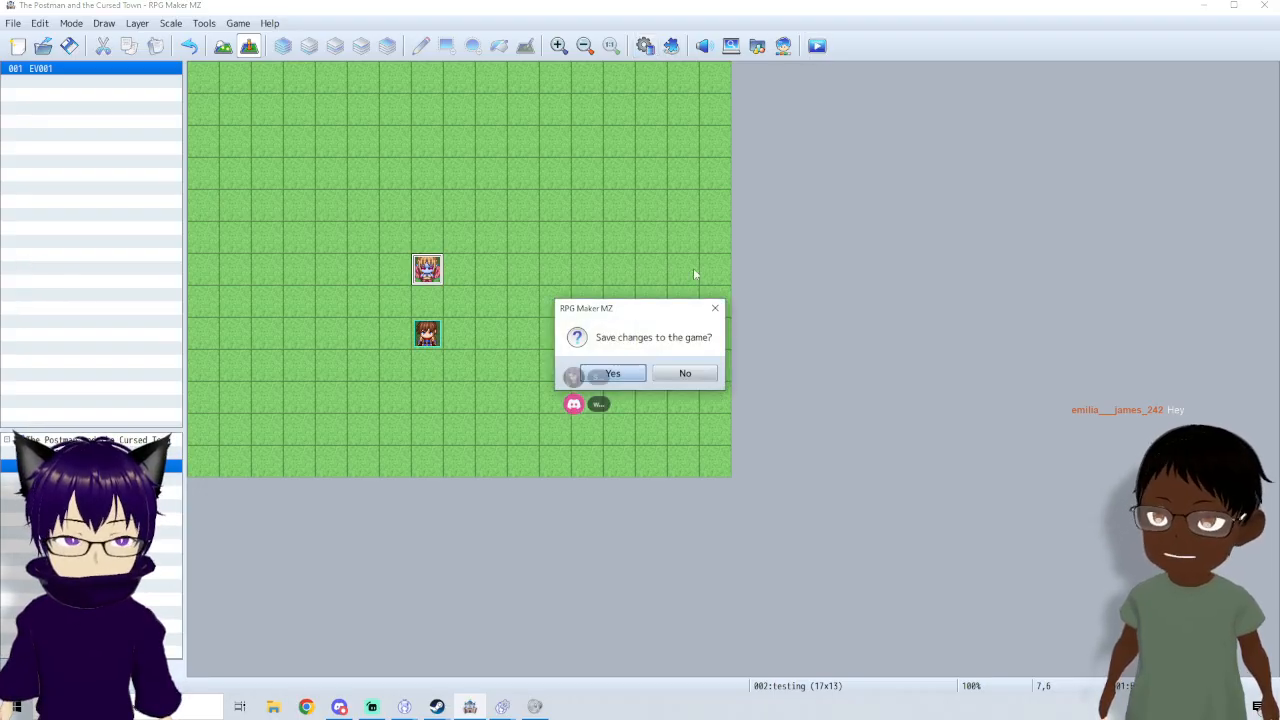
left_click(613, 373)
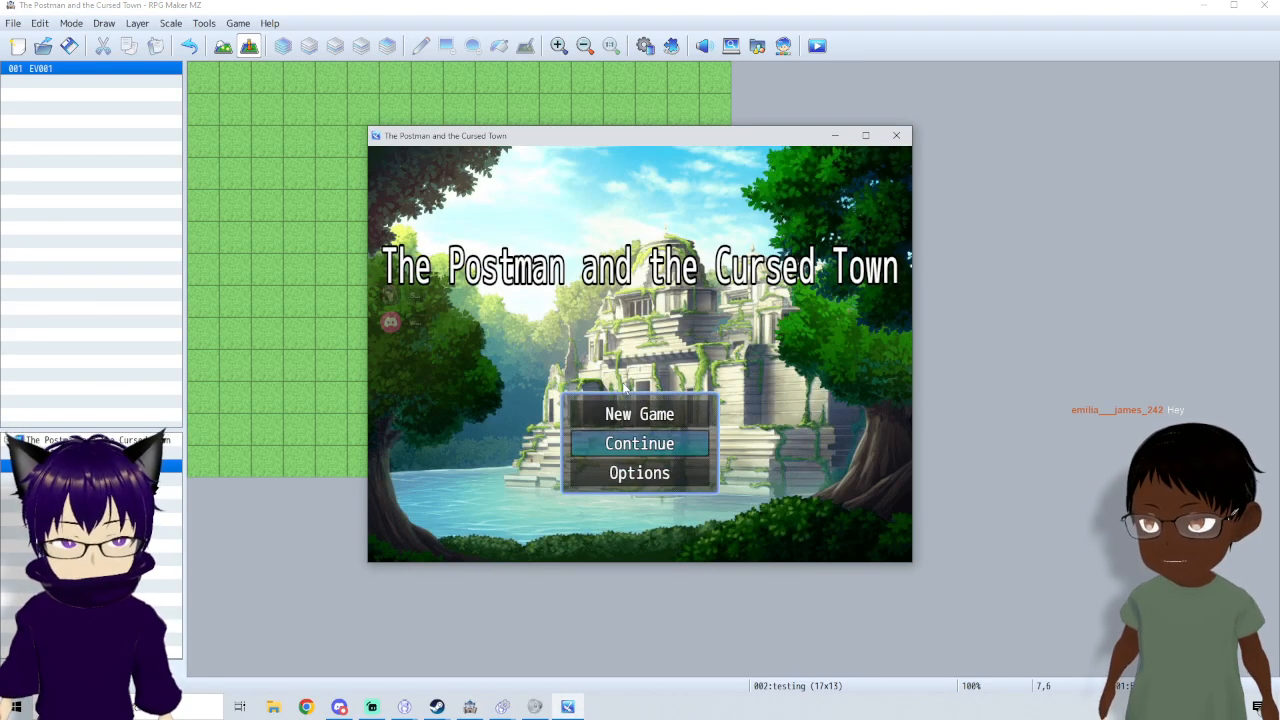
key("Return")
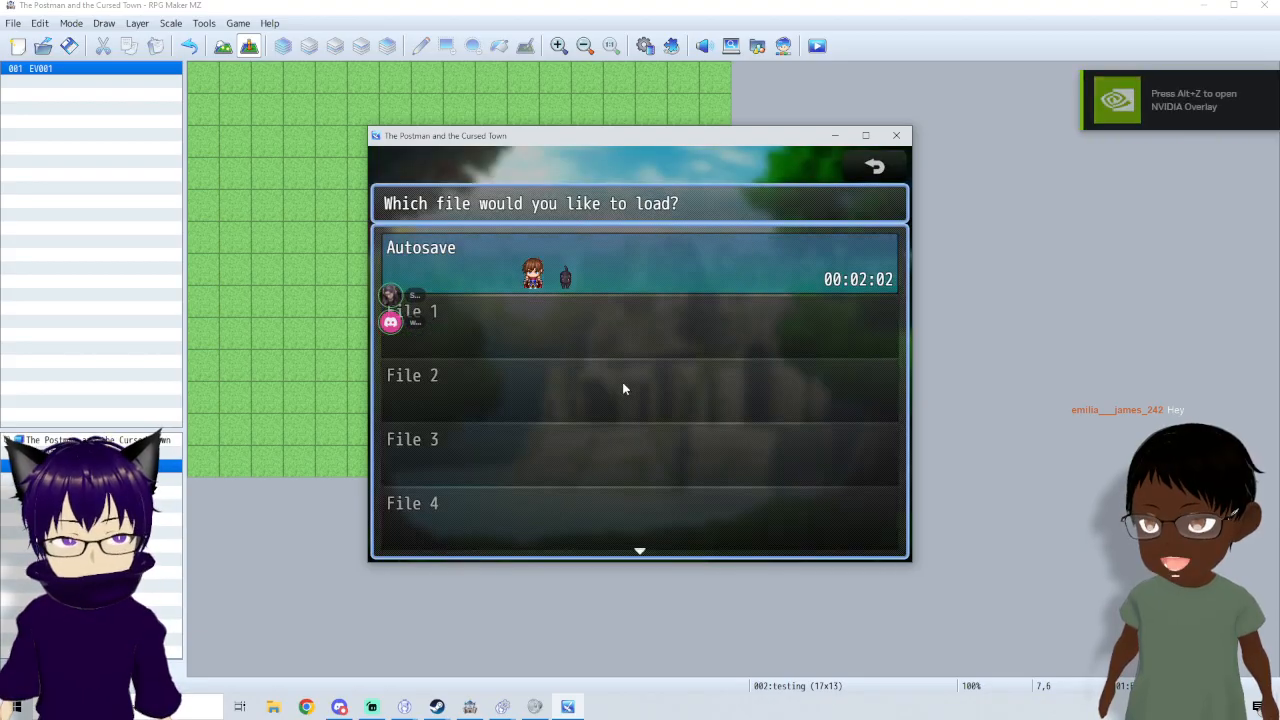
key("Return")
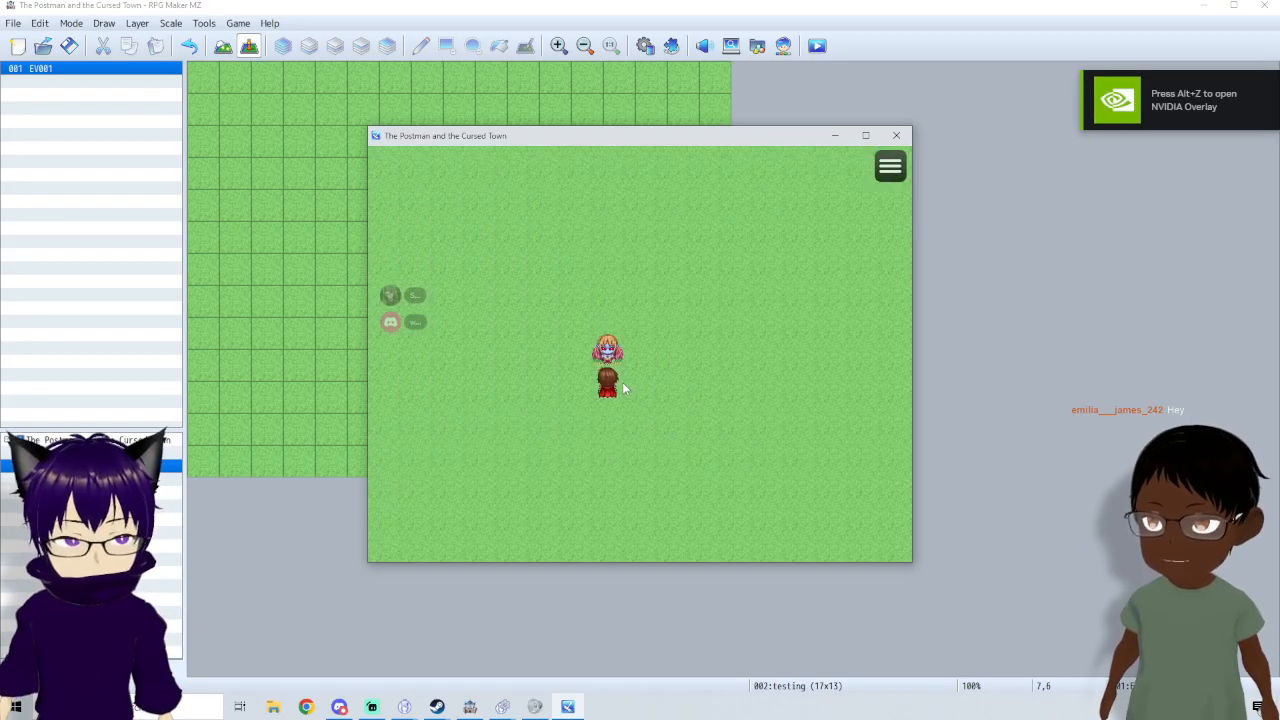
key("Return")
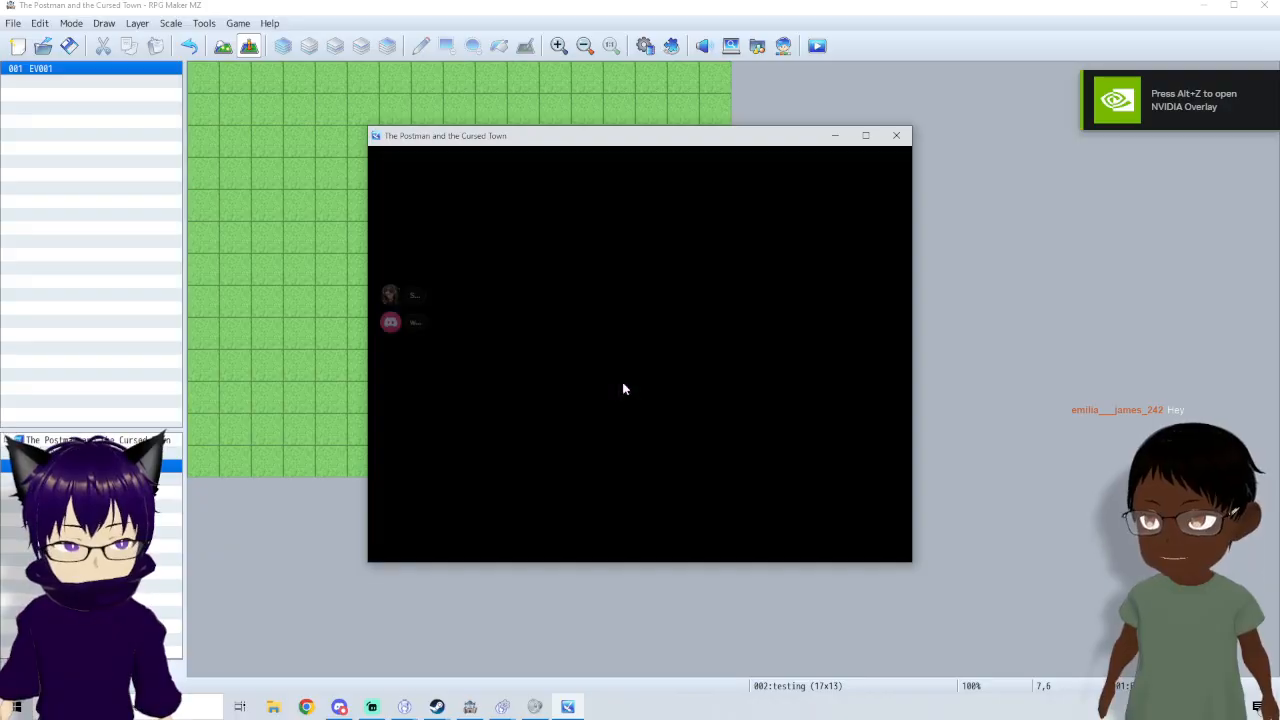
key("Return")
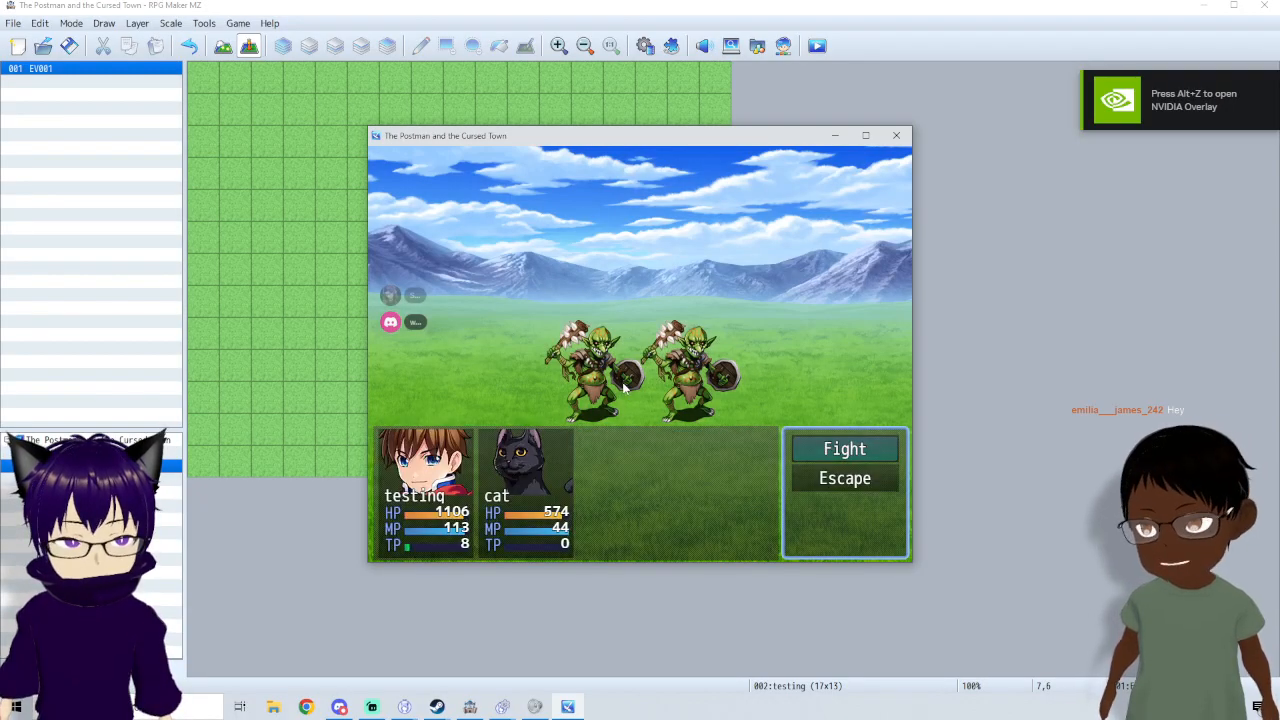
- Test the Build Up magic skill on Goblin A in battle, play out the party's turn and close the playtest
key("Return")
key("Down")
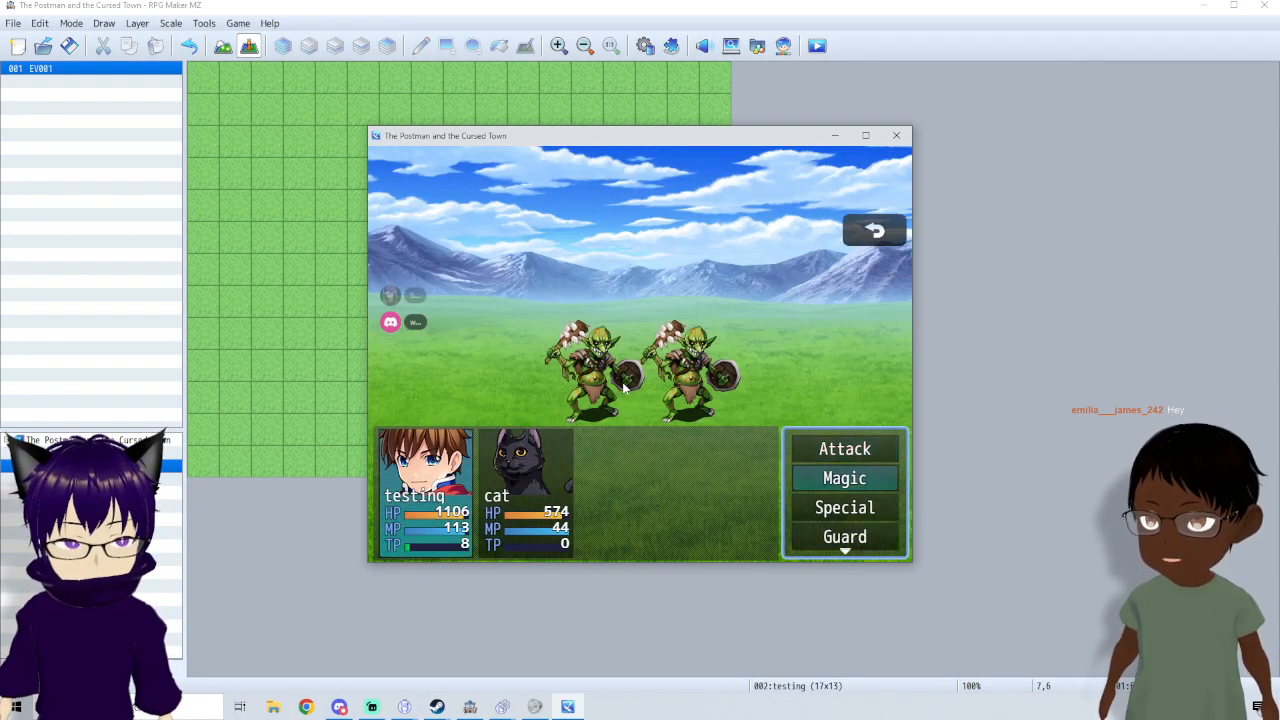
key("Return")
key("Down")
key("Return")
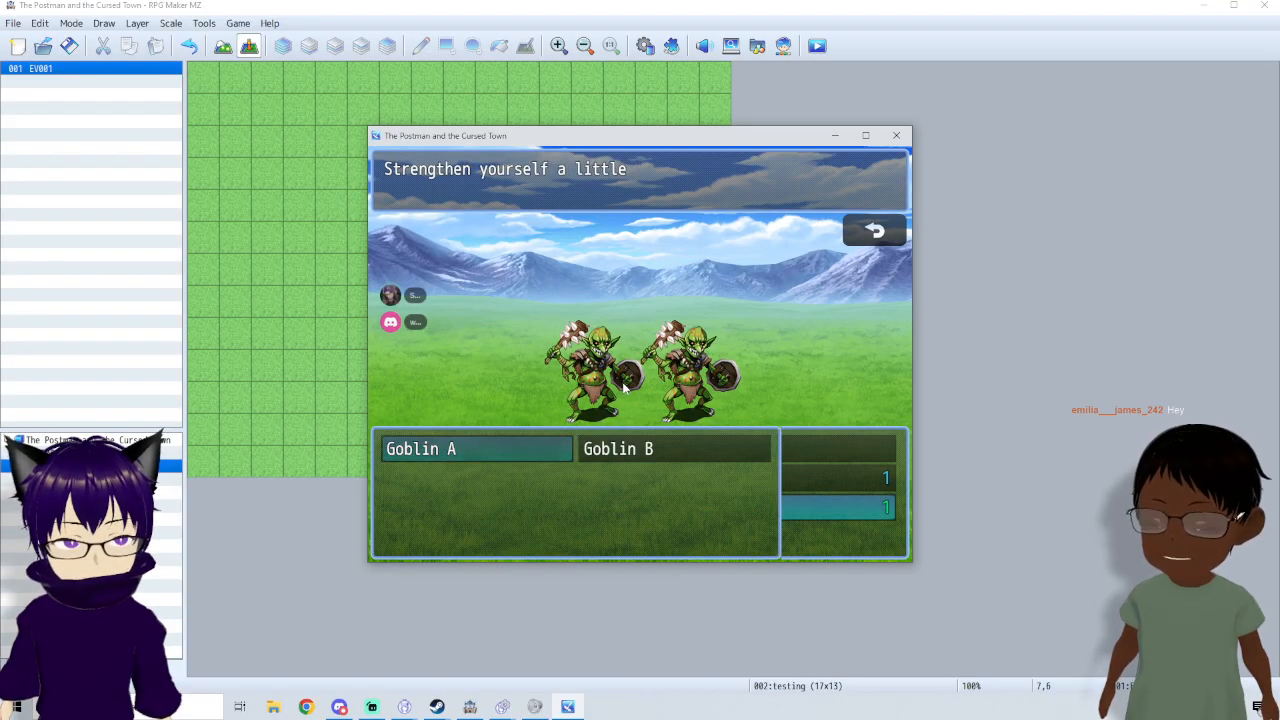
key("Return")
key("Return")
key("Return")
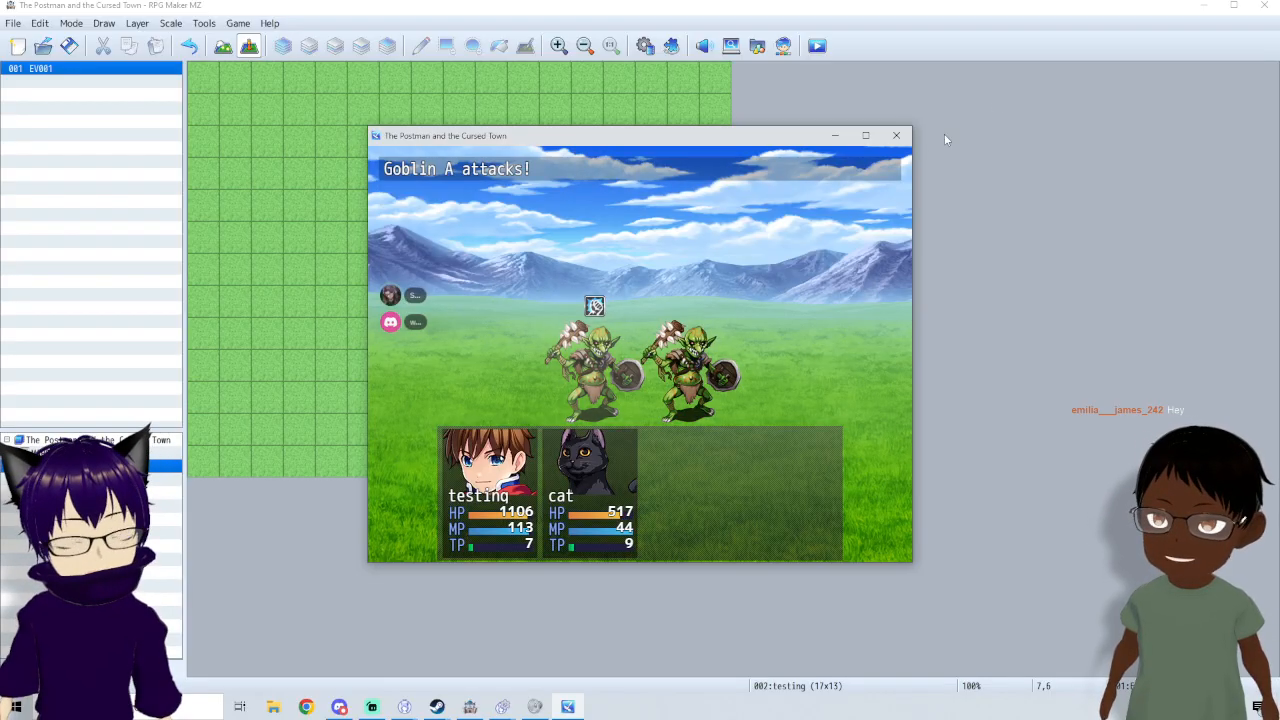
left_click(896, 135)
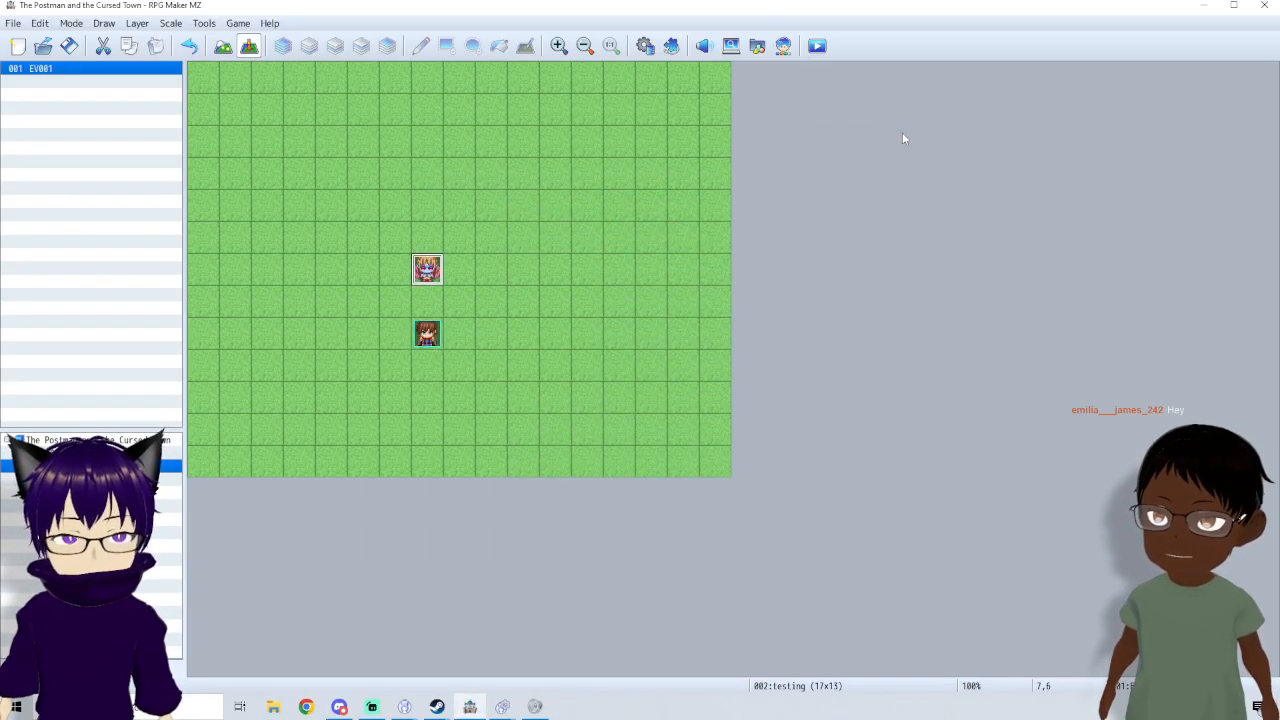
- Set the Build Up skill's scope to The User
left_click(672, 46)
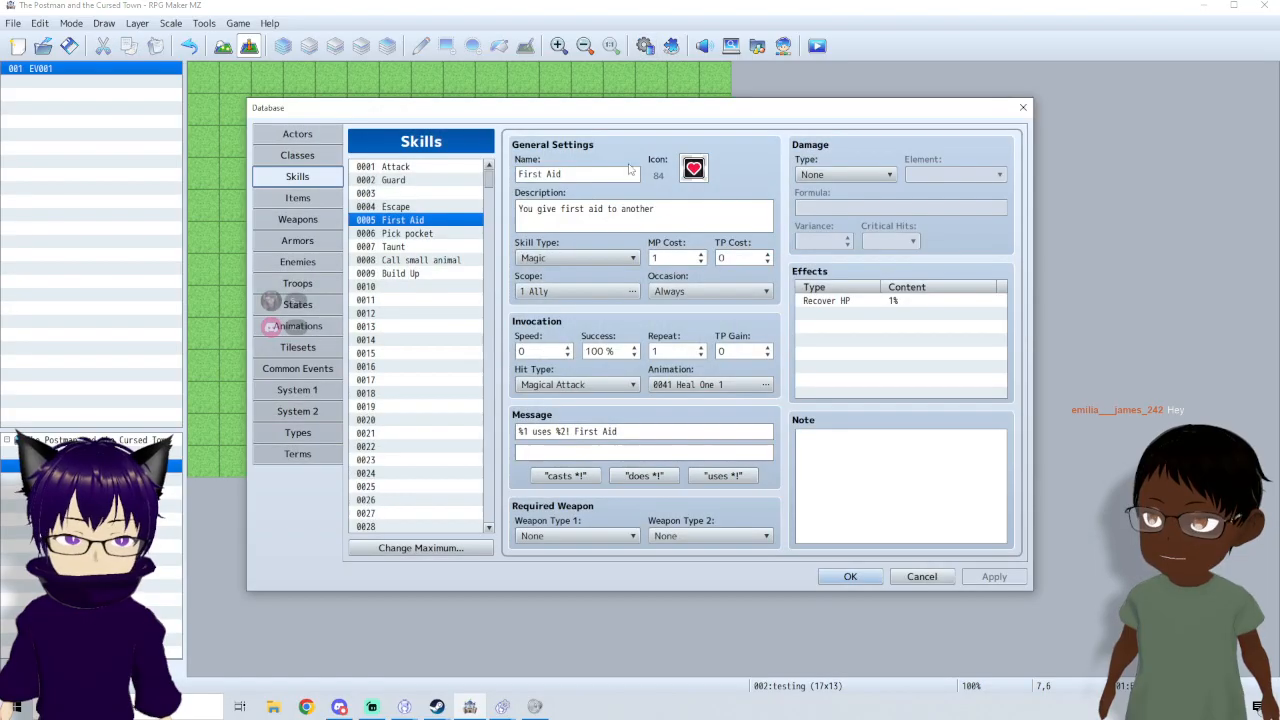
left_click(405, 273)
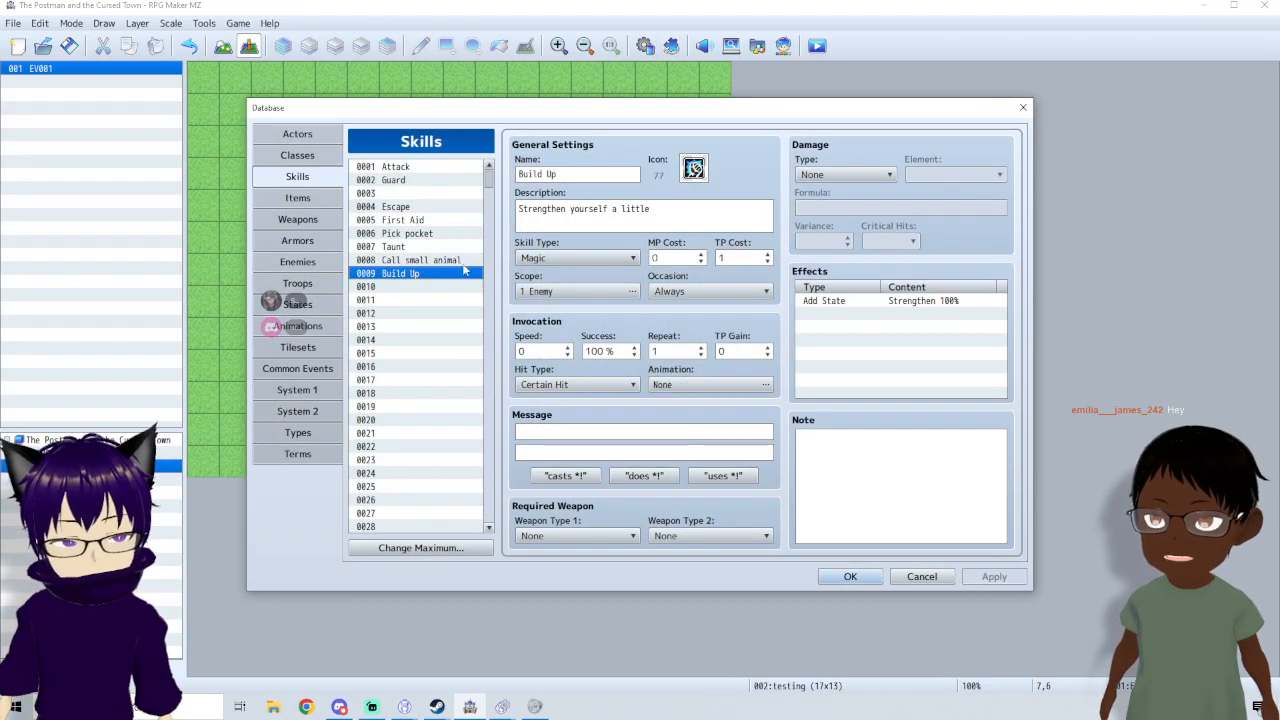
left_click(590, 291)
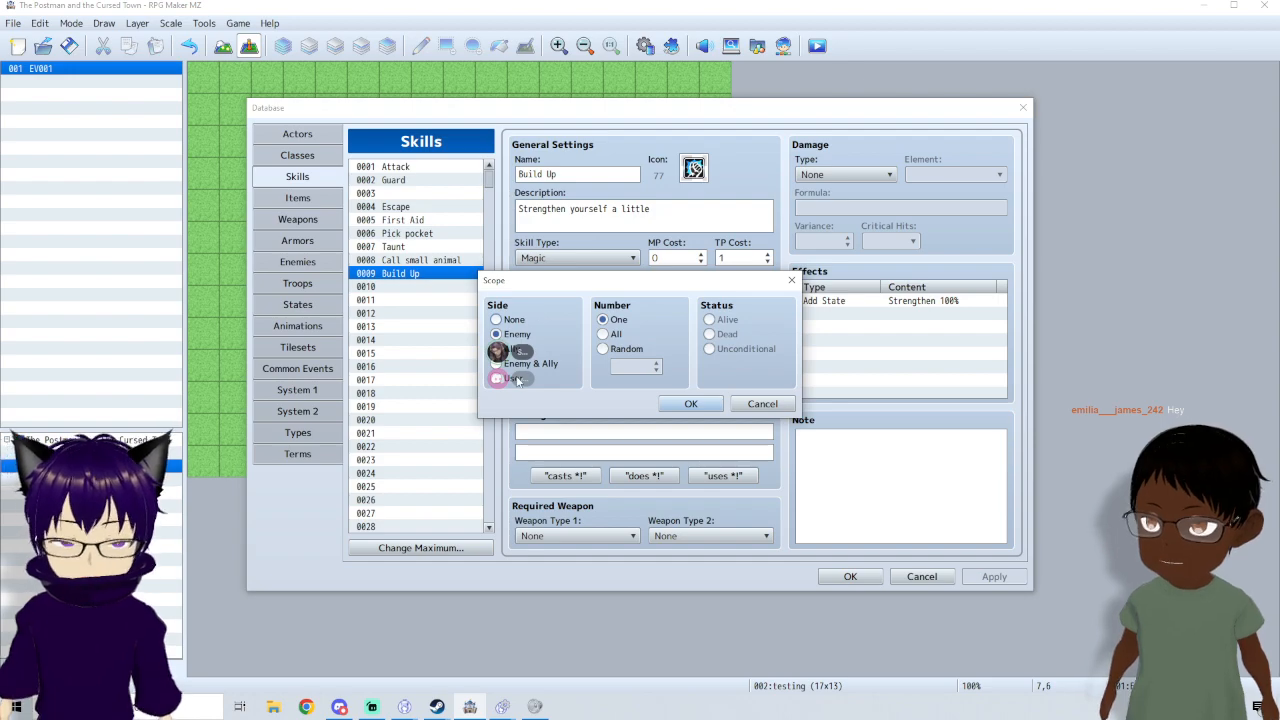
left_click(690, 404)
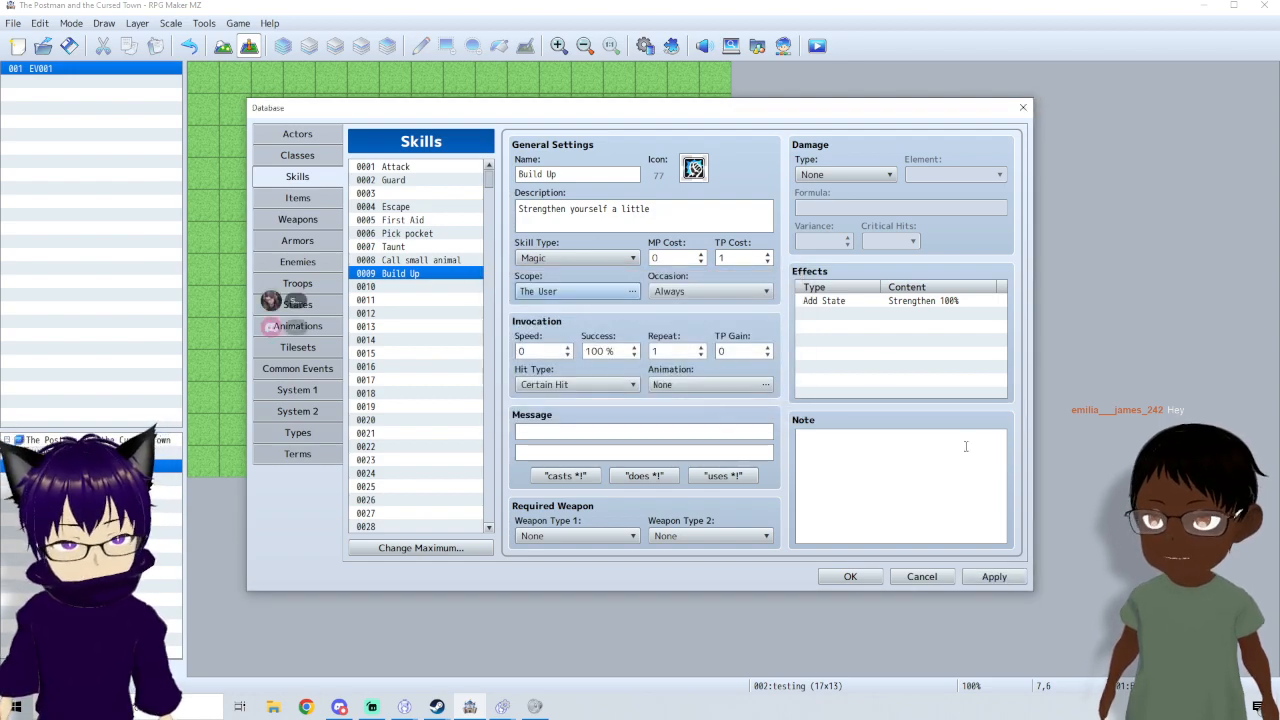
- Check the settings of the Taunt, First Aid and Pick pocket skills, then accept the database changes
left_click(417, 248)
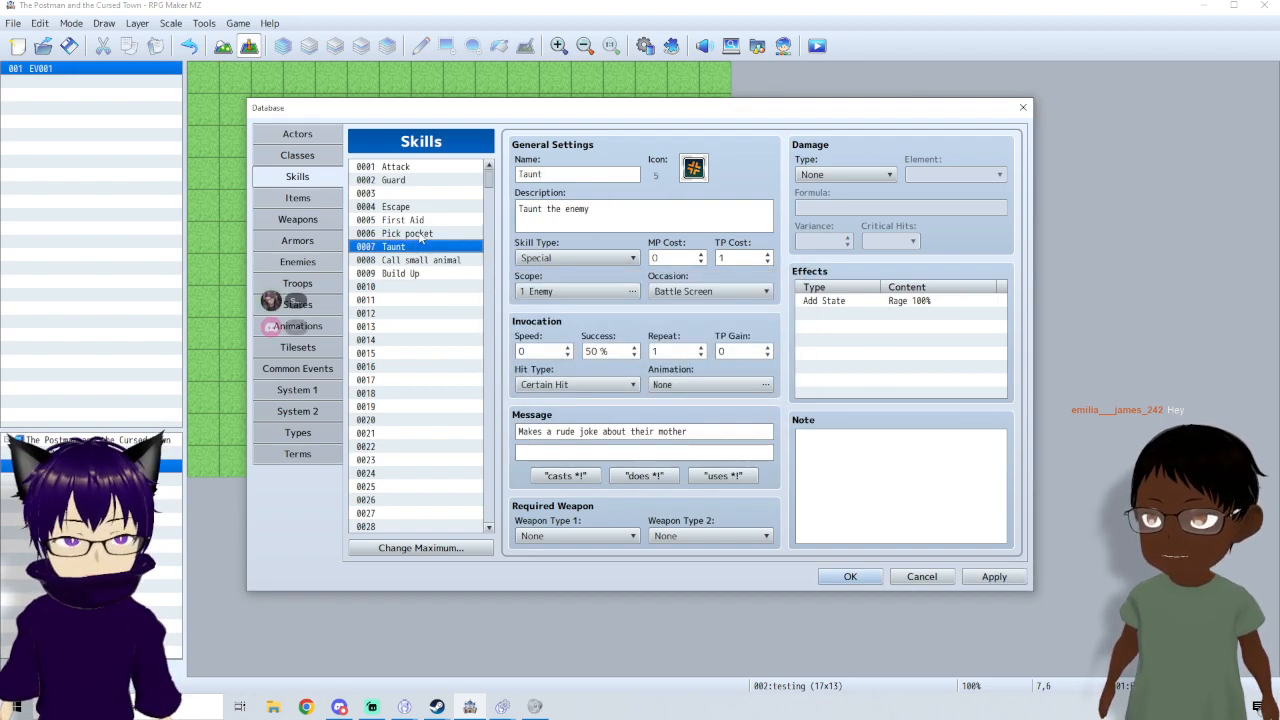
left_click(421, 232)
left_click(424, 220)
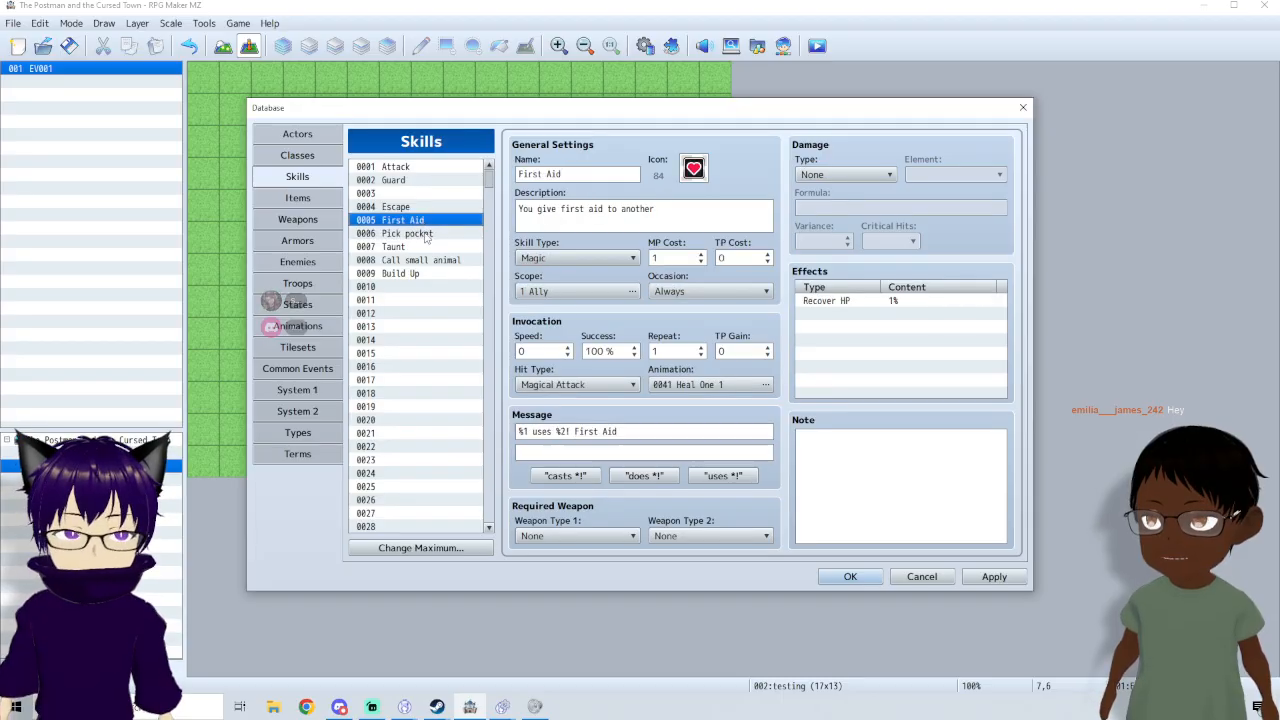
left_click(426, 234)
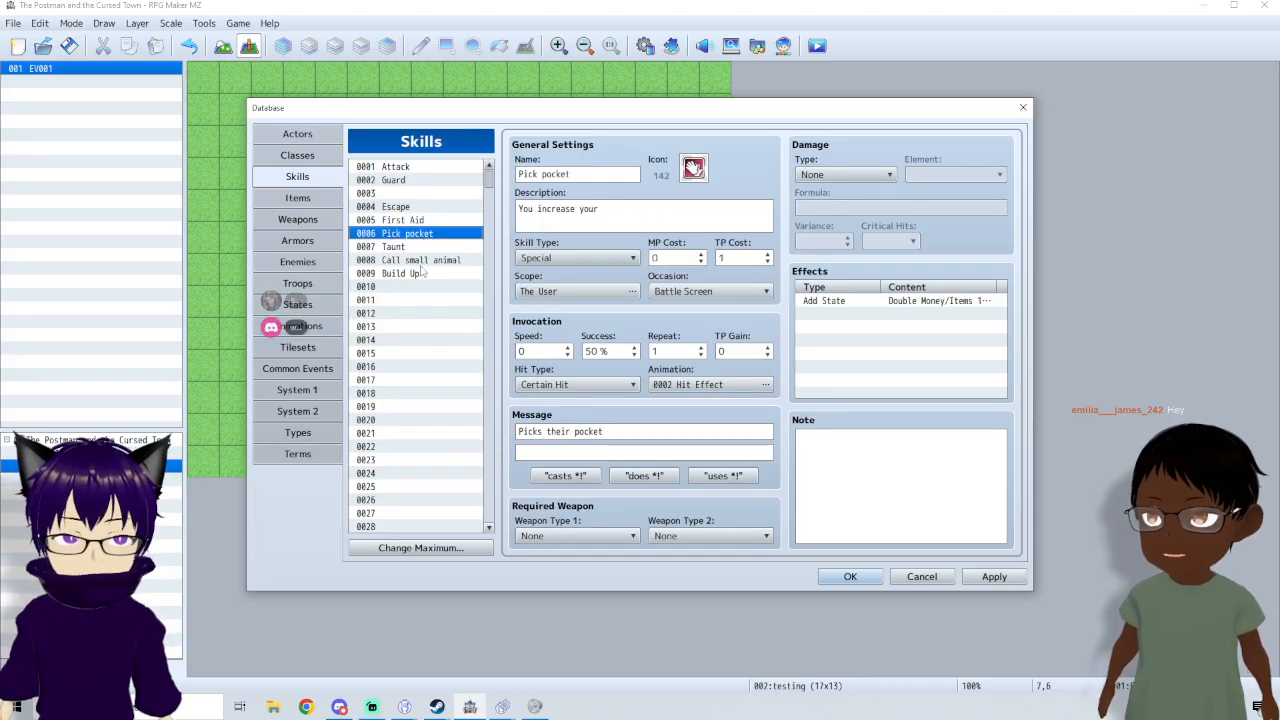
left_click(424, 272)
left_click(862, 578)
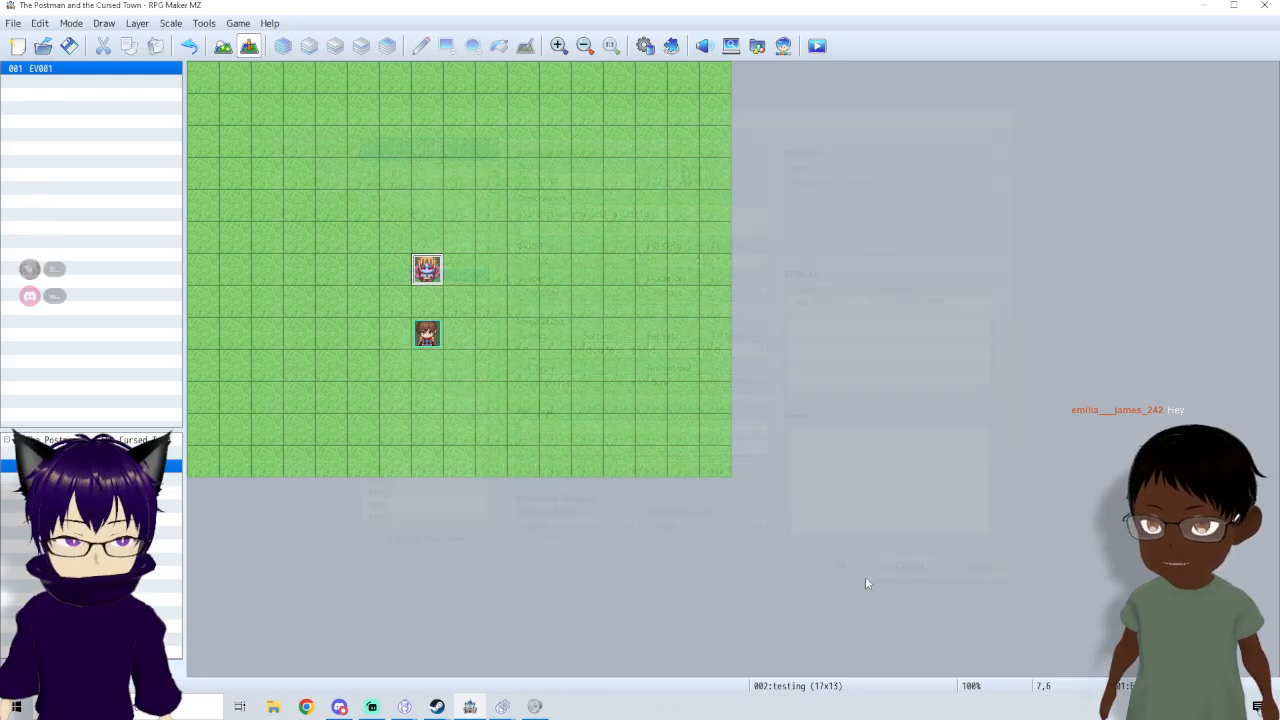
- Save the game changes, launch a playtest from the autosave and start the goblin battle
left_click(817, 46)
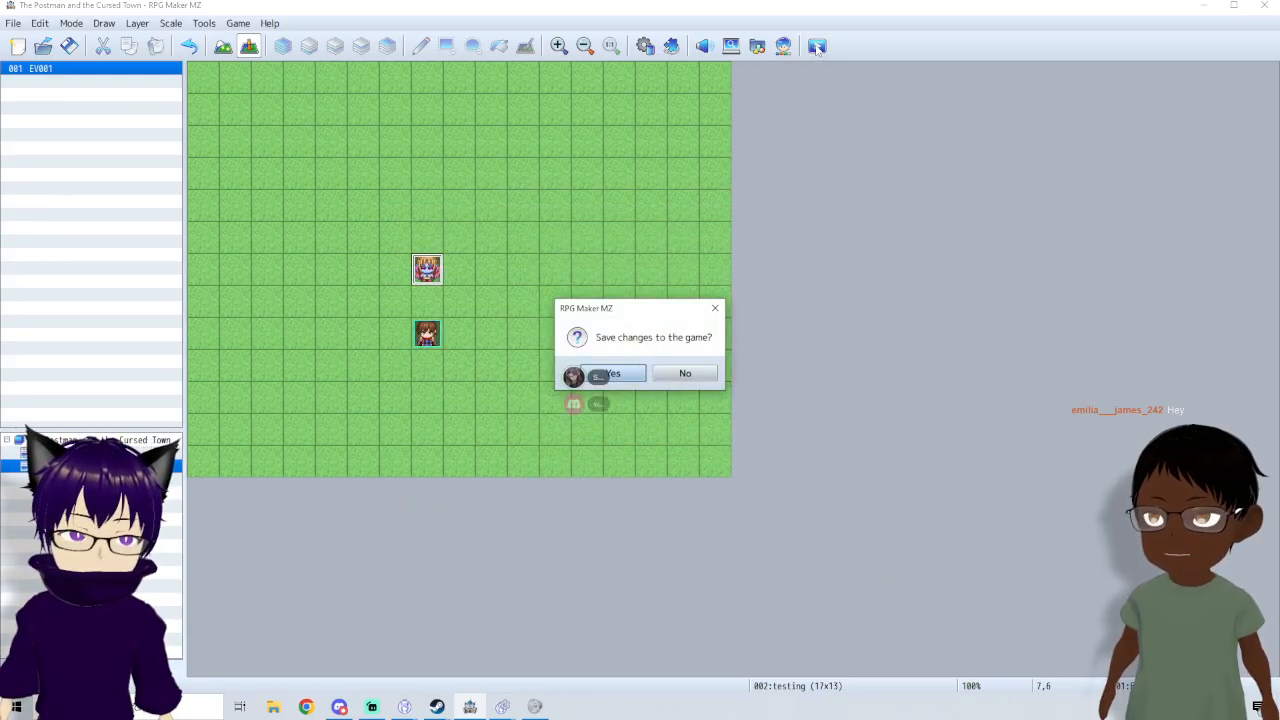
left_click(618, 373)
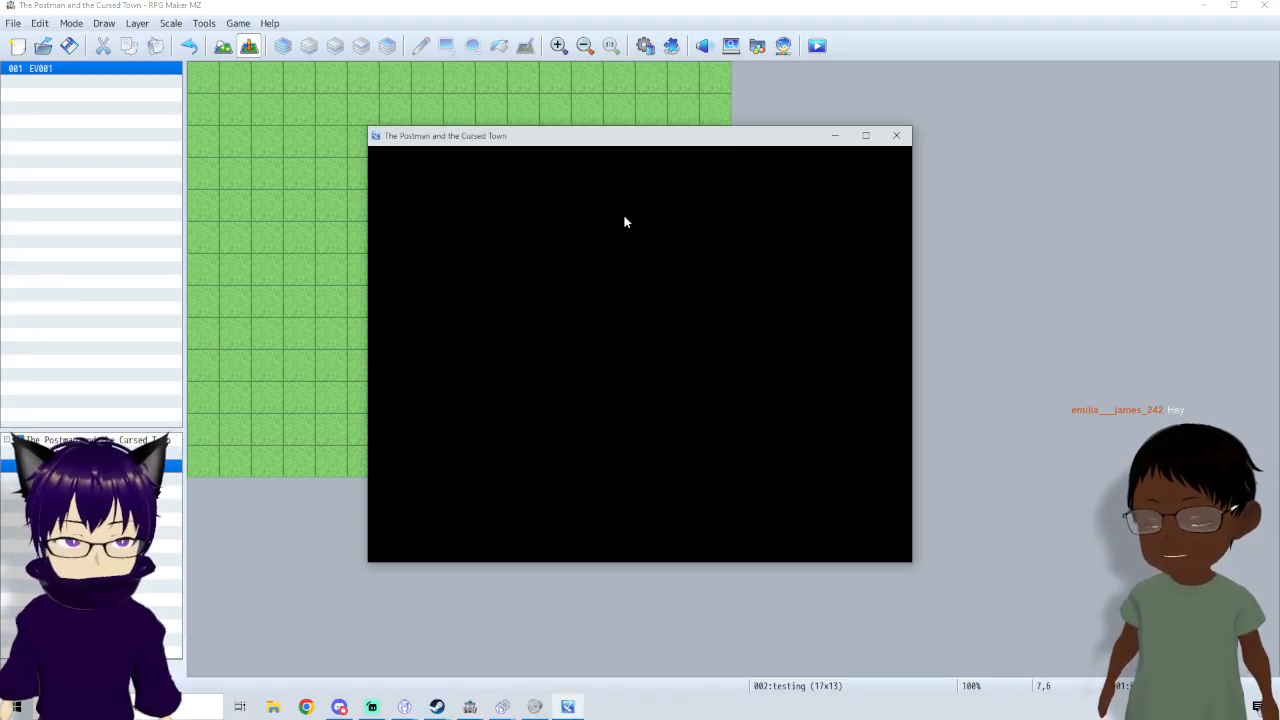
key("Return")
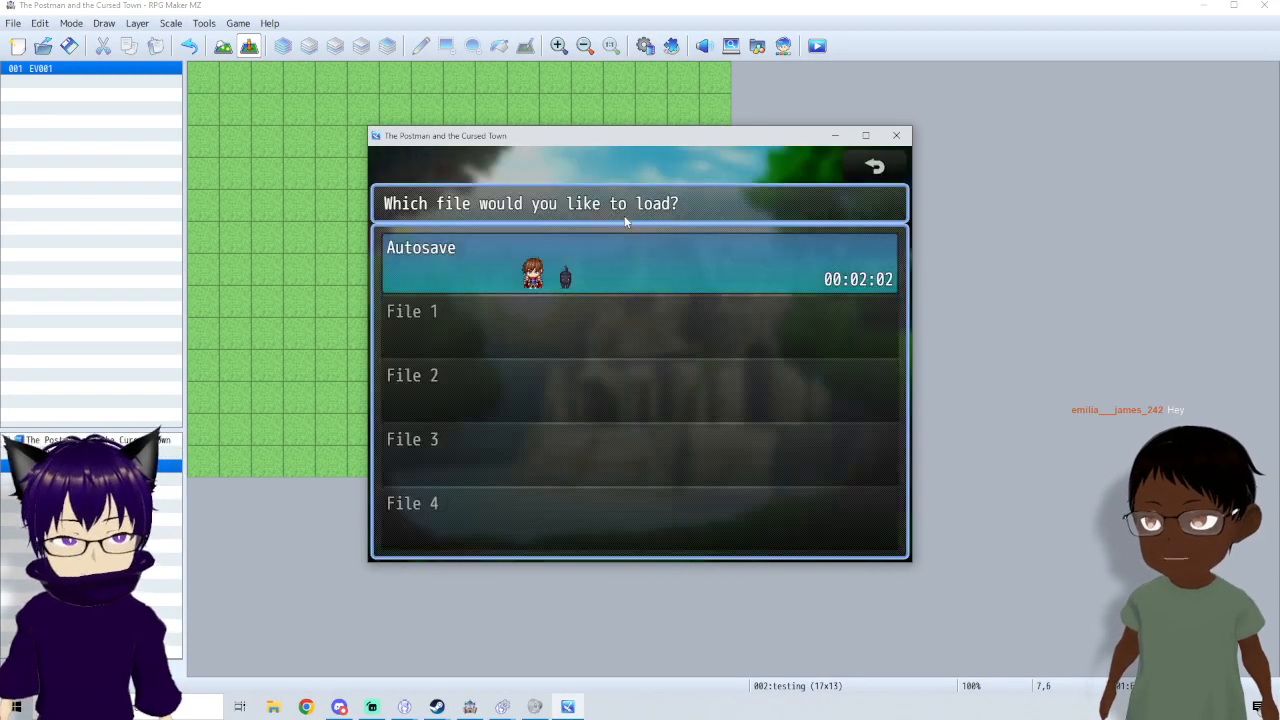
key("Return")
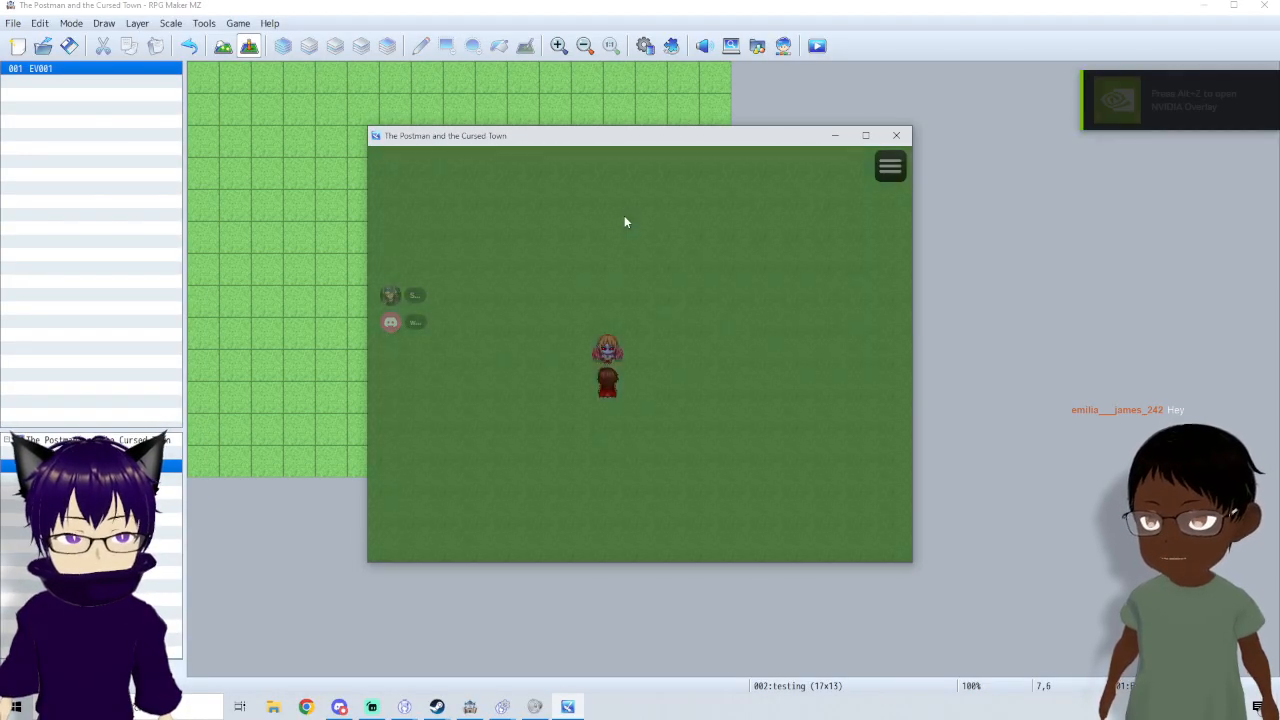
key("Return")
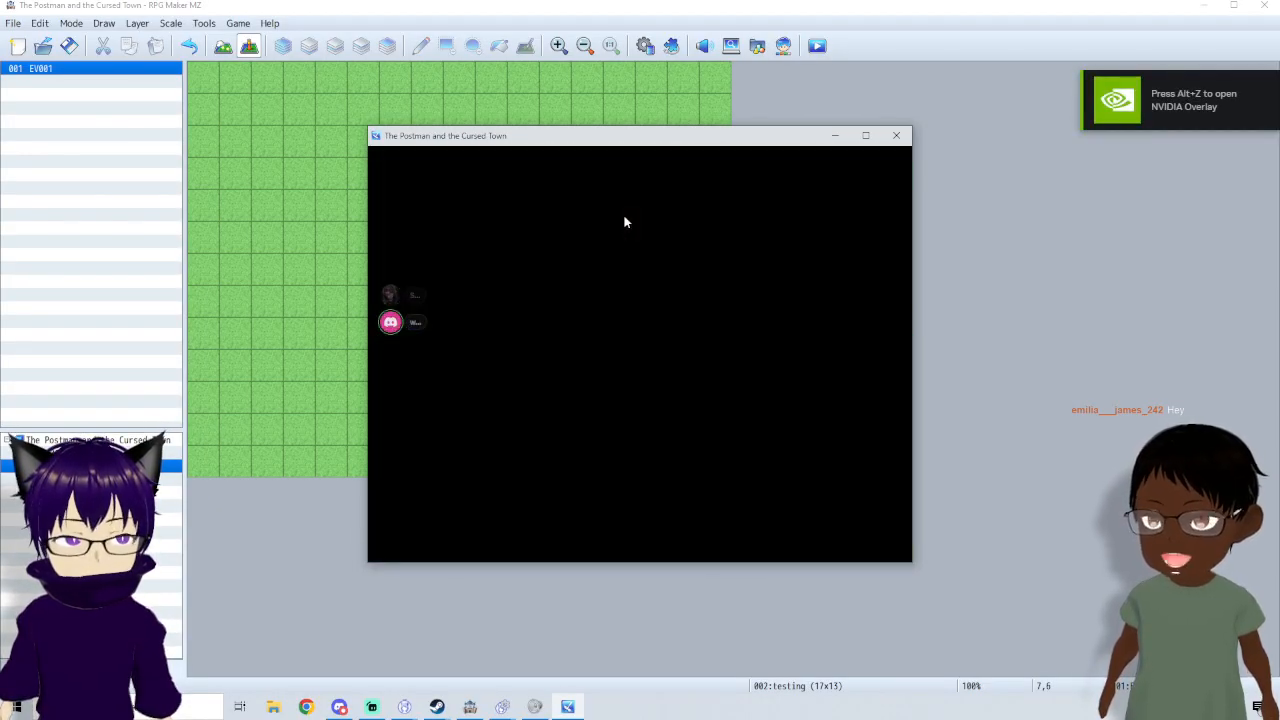
key("Return")
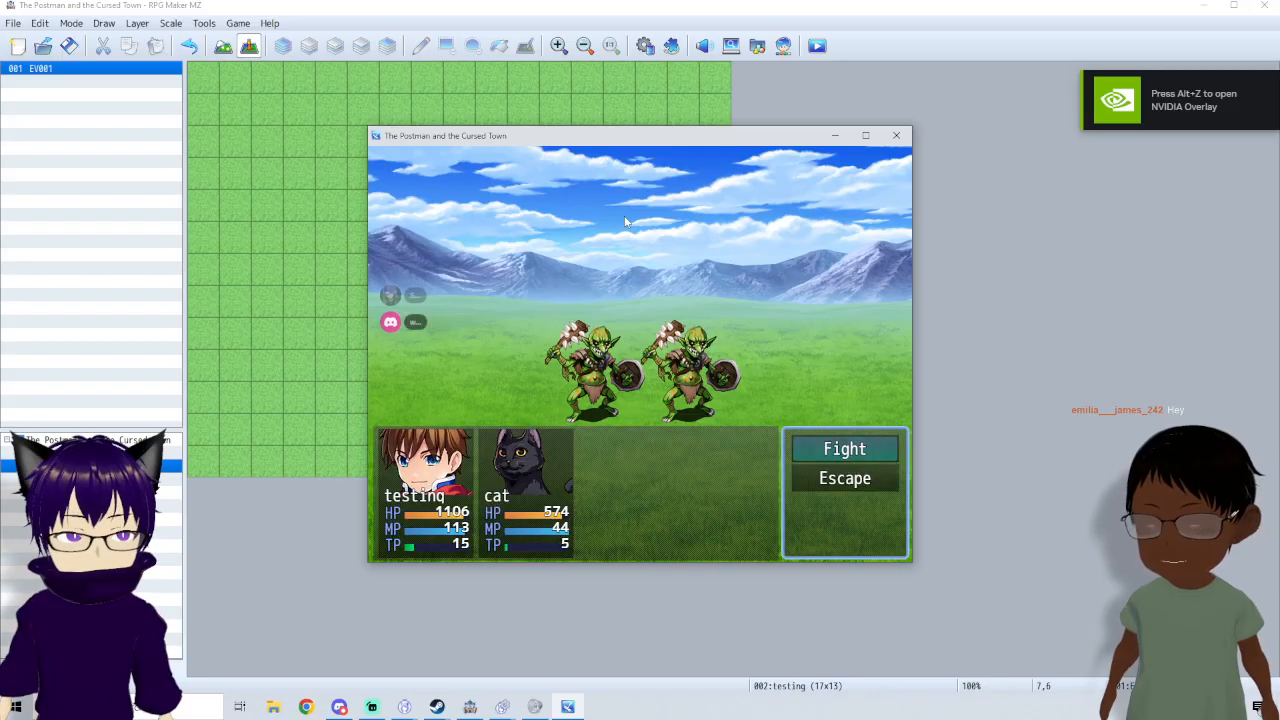
- Test the First Aid magic skill on the hero and have the cat attack Goblin A
key("Return")
key("Down")
key("Return")
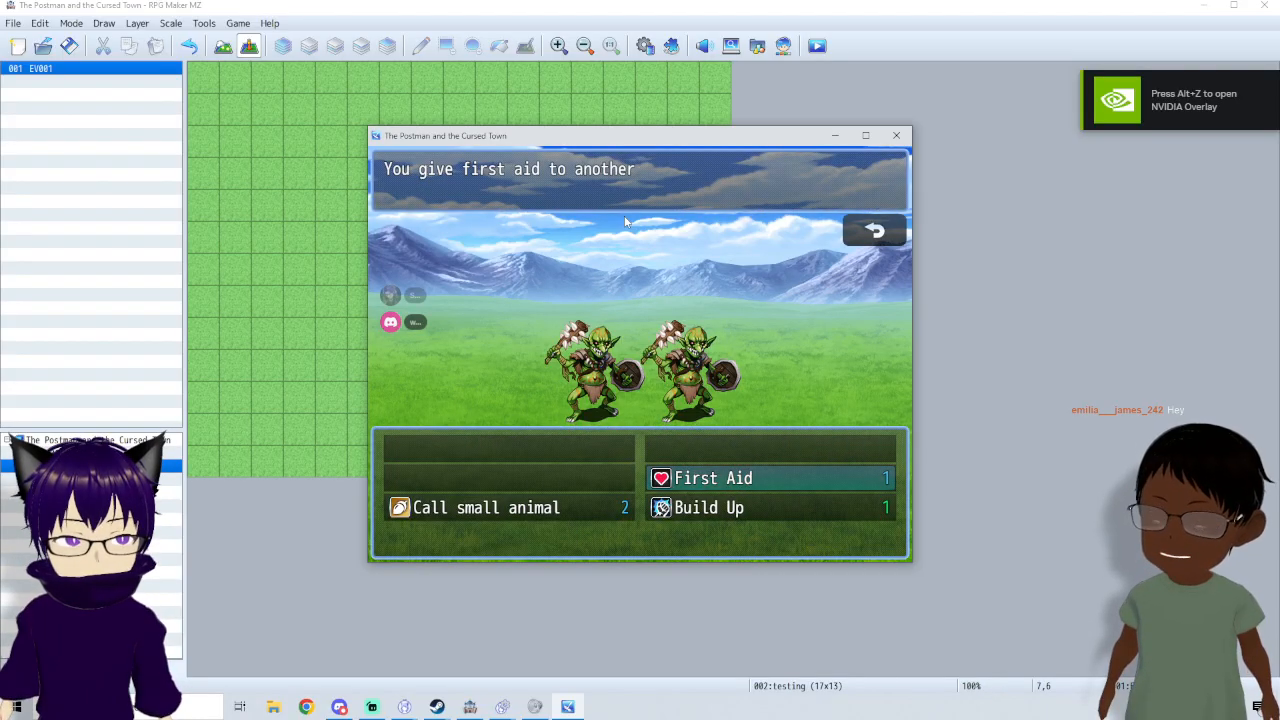
key("Return")
key("Return")
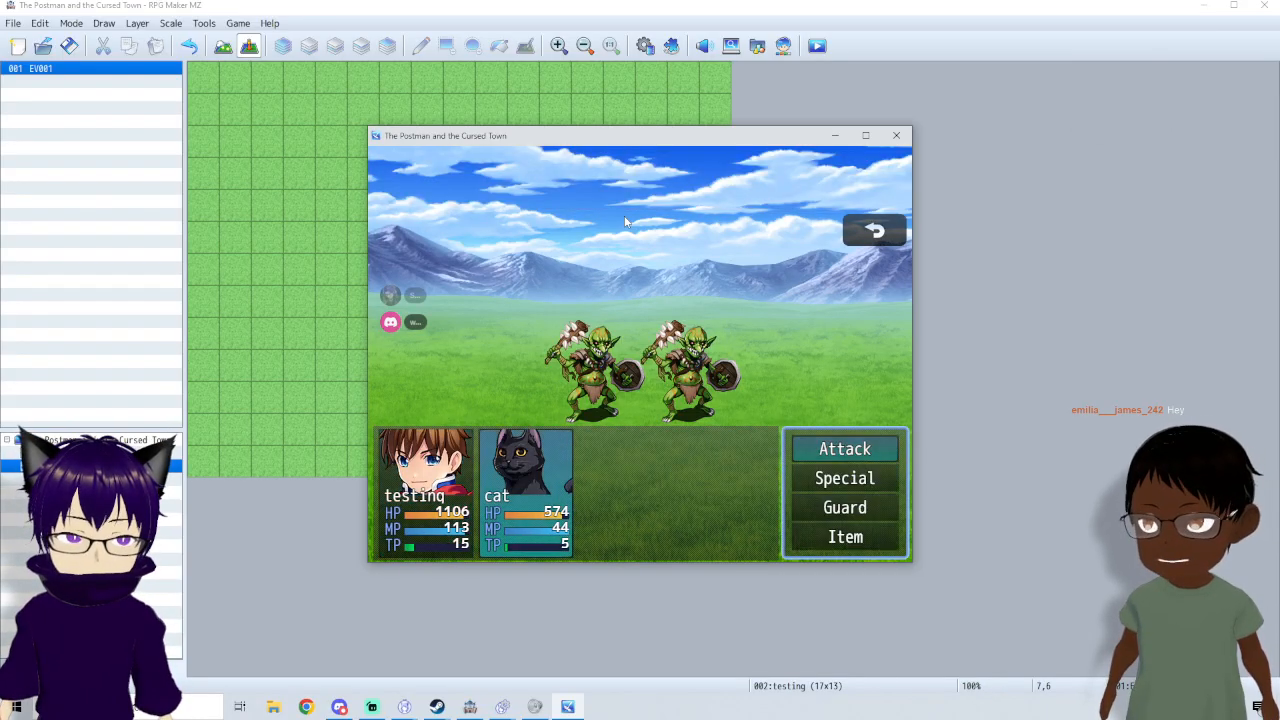
key("Return")
key("Return")
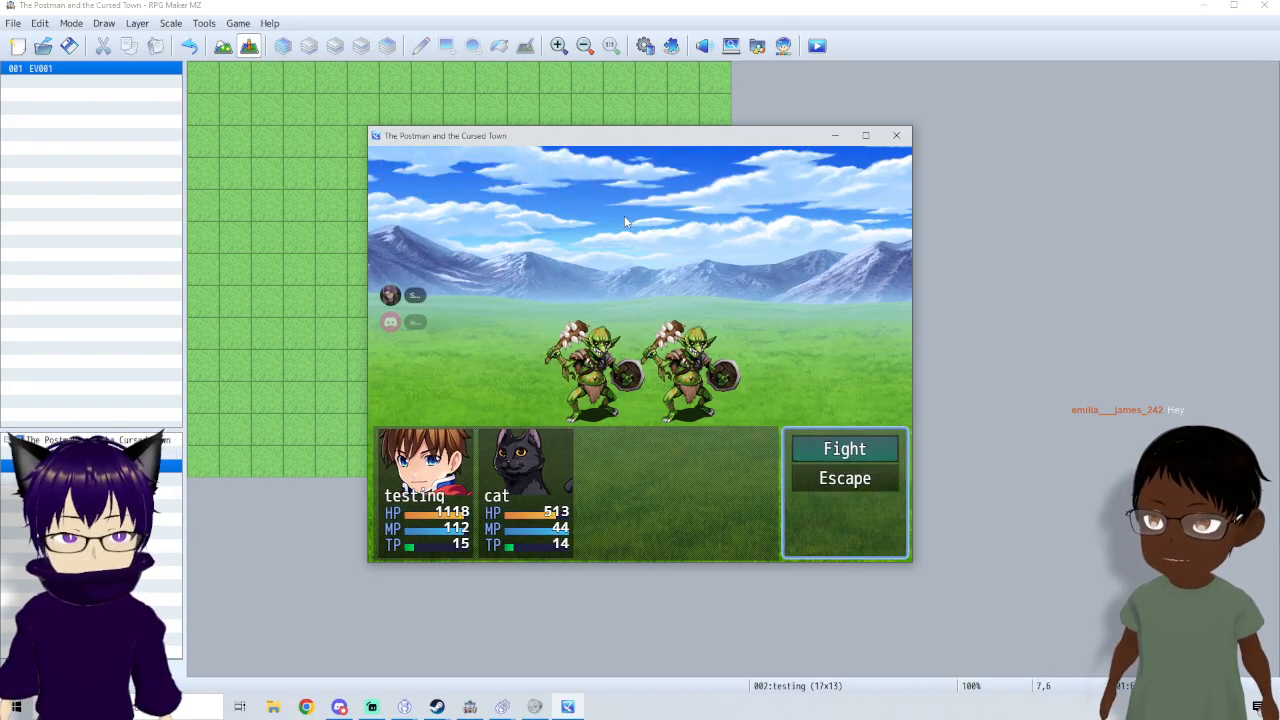
- Test the Build Up magic skill with the hero and have the cat attack Goblin A
key("Return")
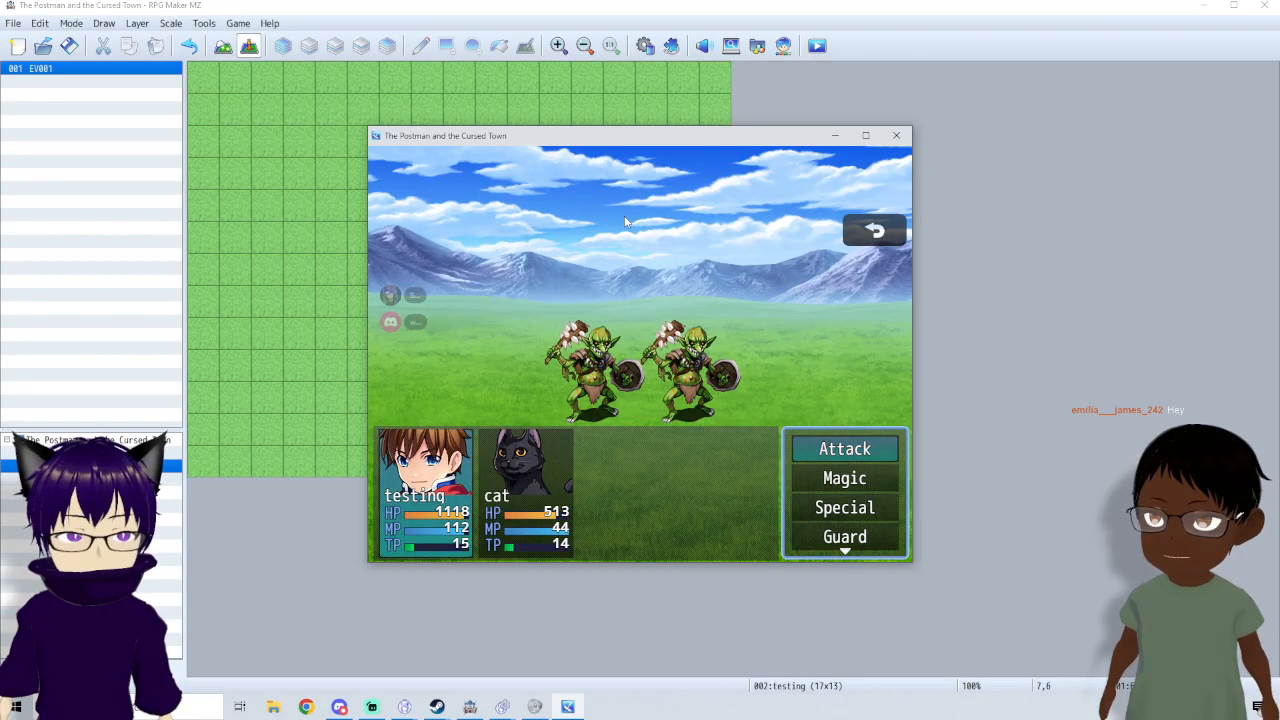
key("Down")
key("Return")
key("Down")
key("Return")
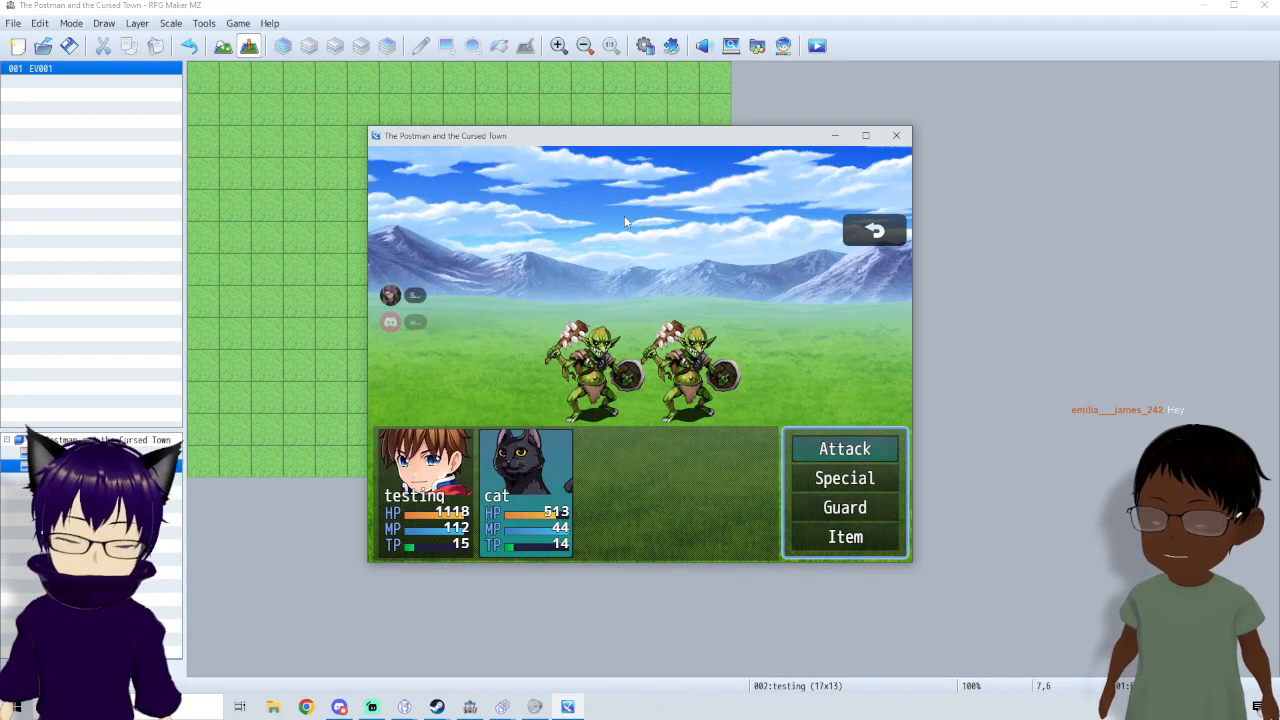
key("Return")
key("Return")
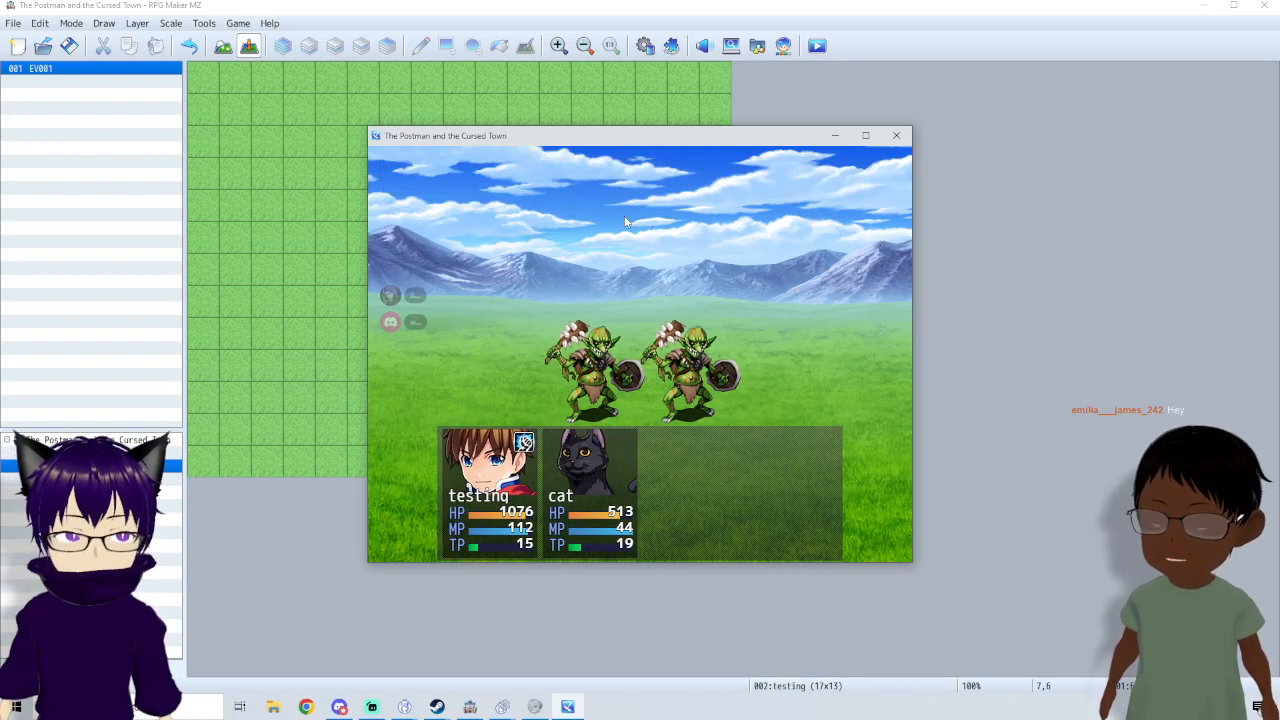
- Test the Pick pocket special skill with the hero and have the cat attack Goblin A
key("Return")
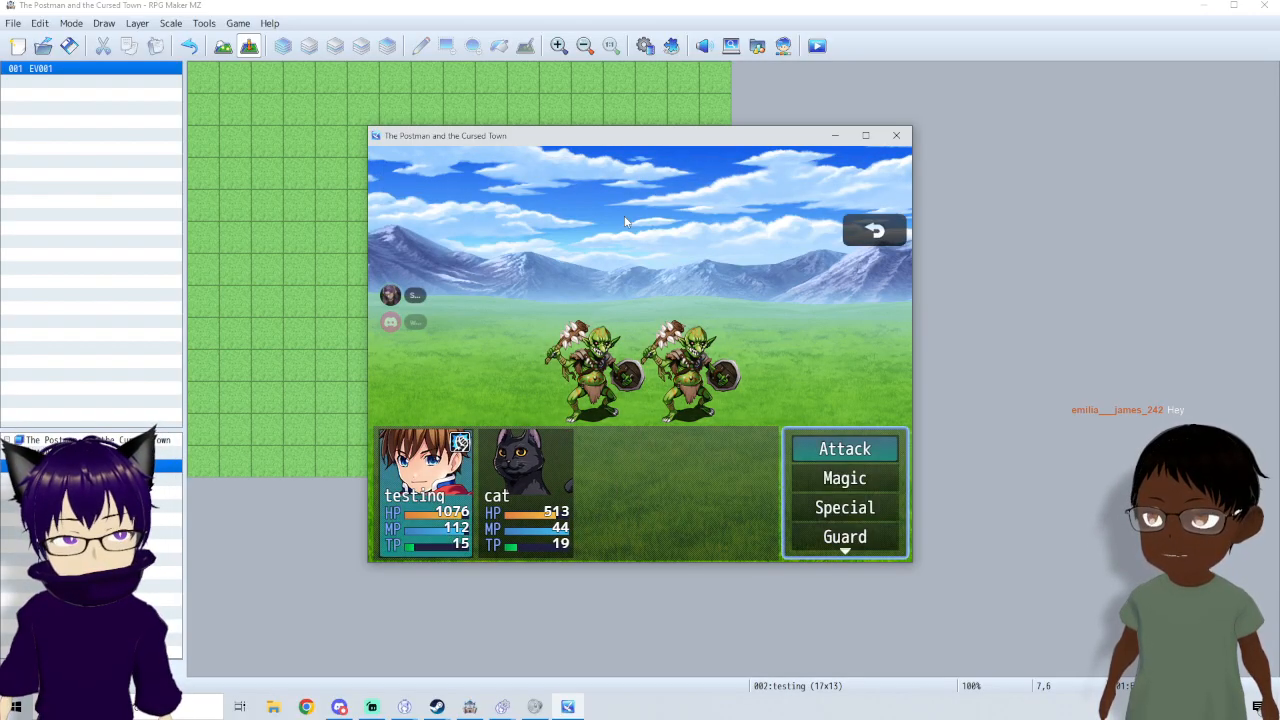
key("Down")
key("Return")
key("Escape")
key("Return")
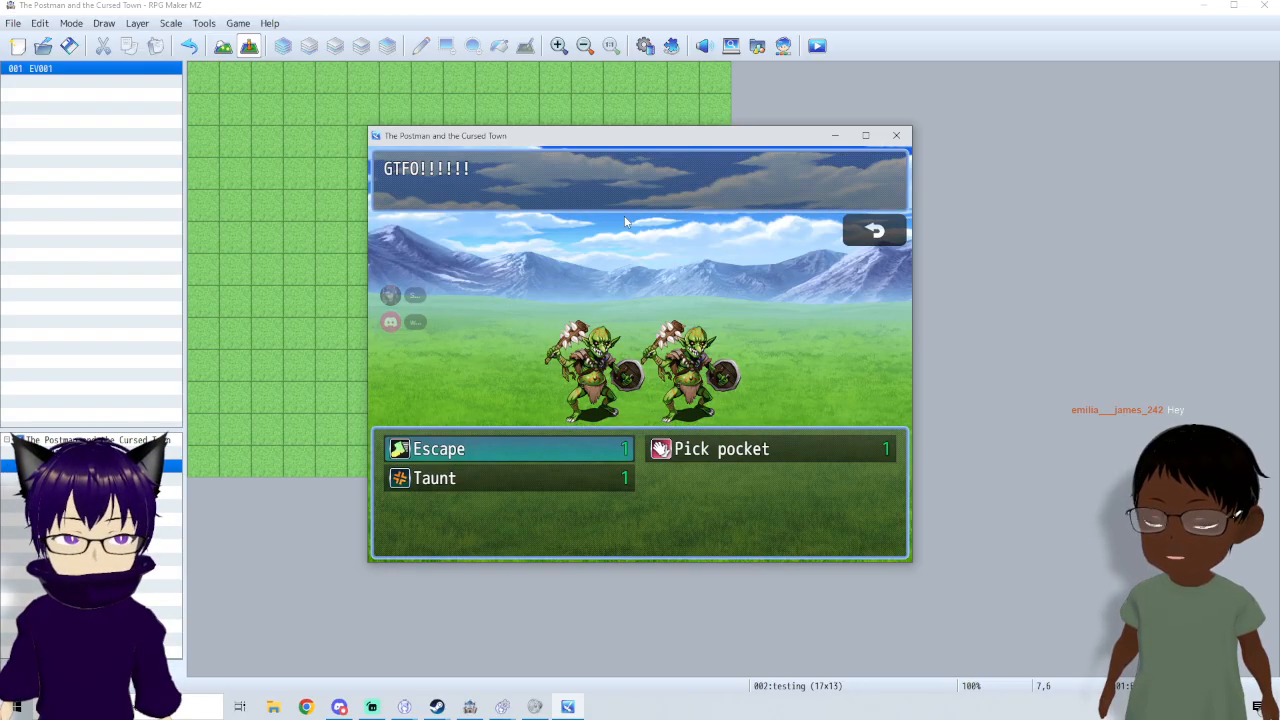
key("Right")
key("Return")
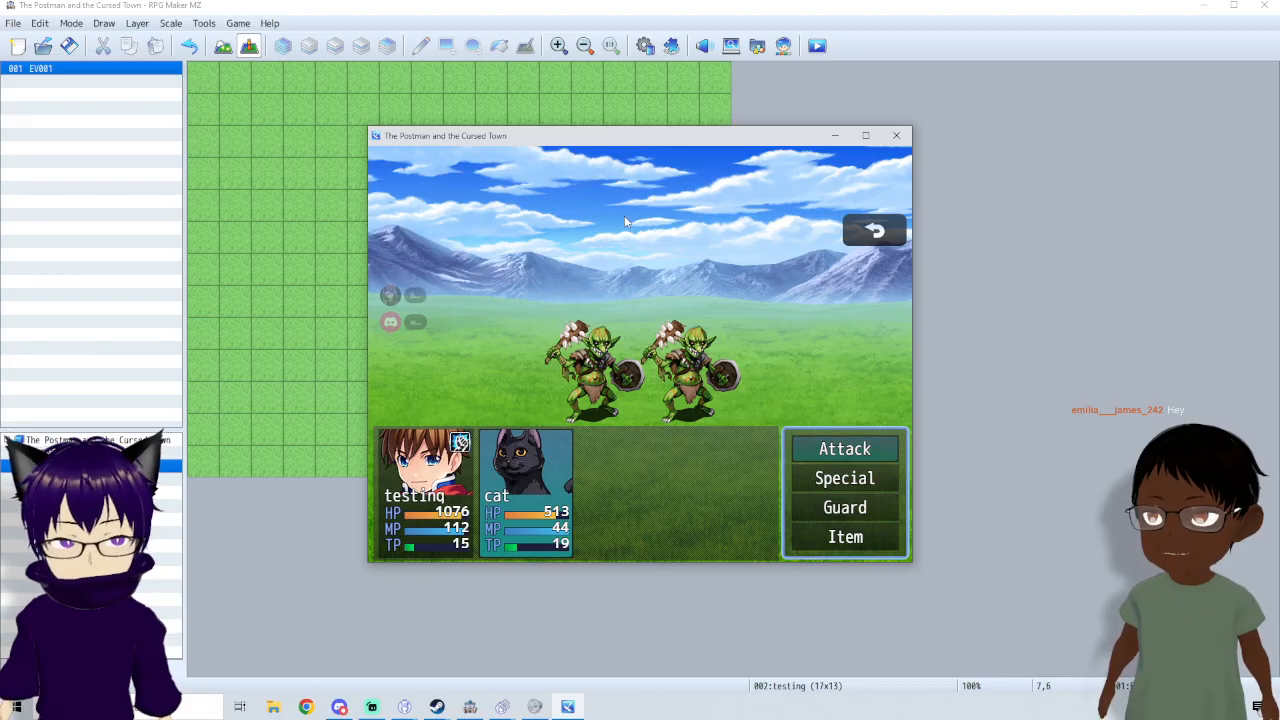
key("Return")
key("Return")
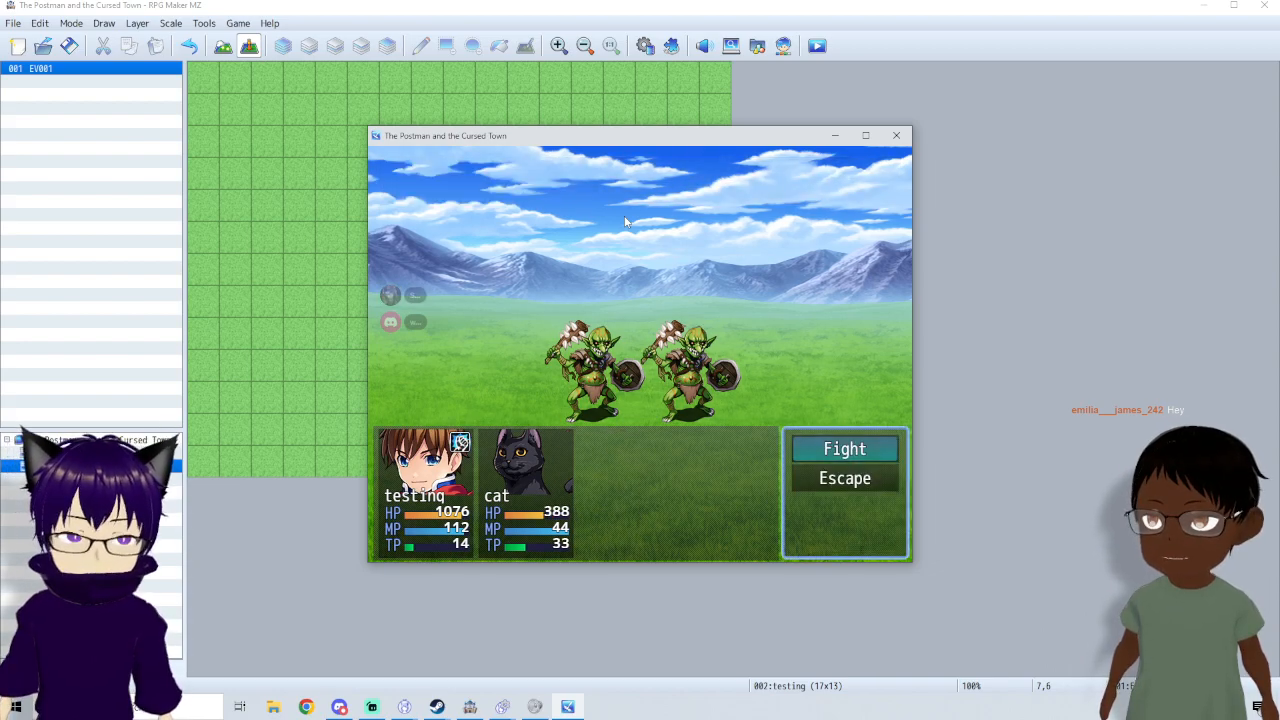
- Test the Taunt special skill on Goblin A and have the cat attack the same goblin
key("Return")
key("Down")
key("Down")
key("Return")
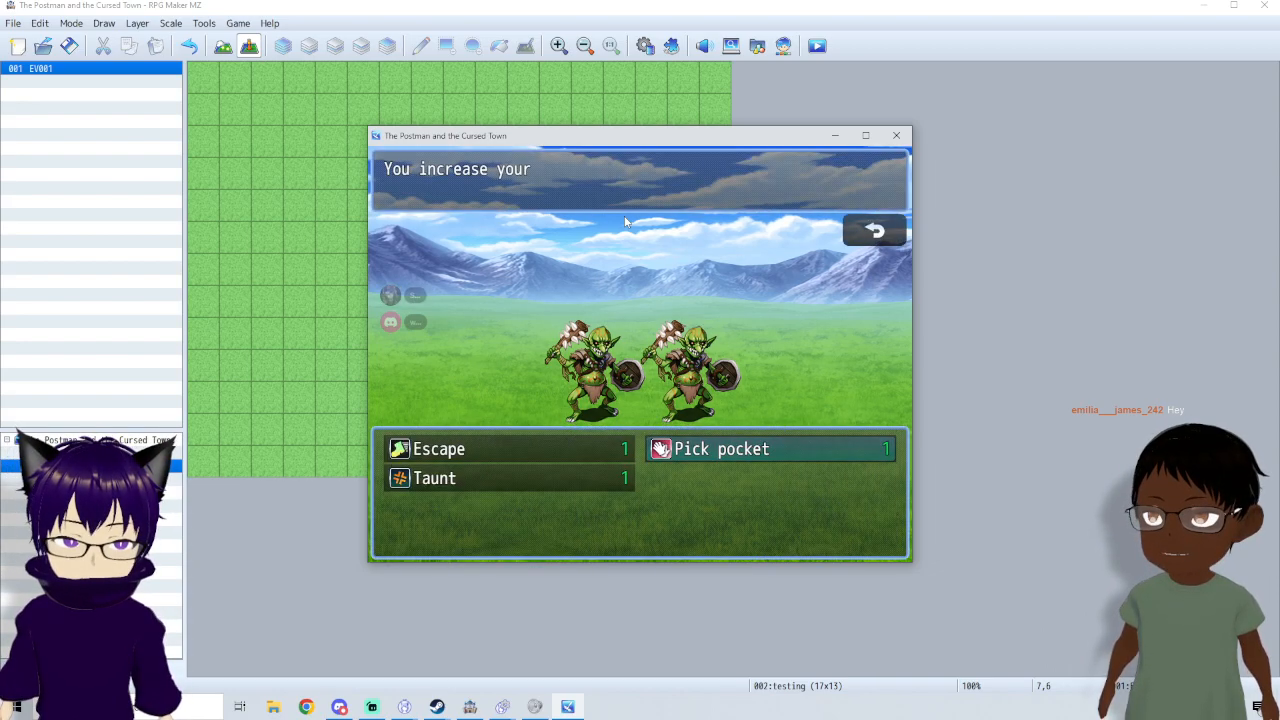
key("Left")
key("Down")
key("Return")
key("Return")
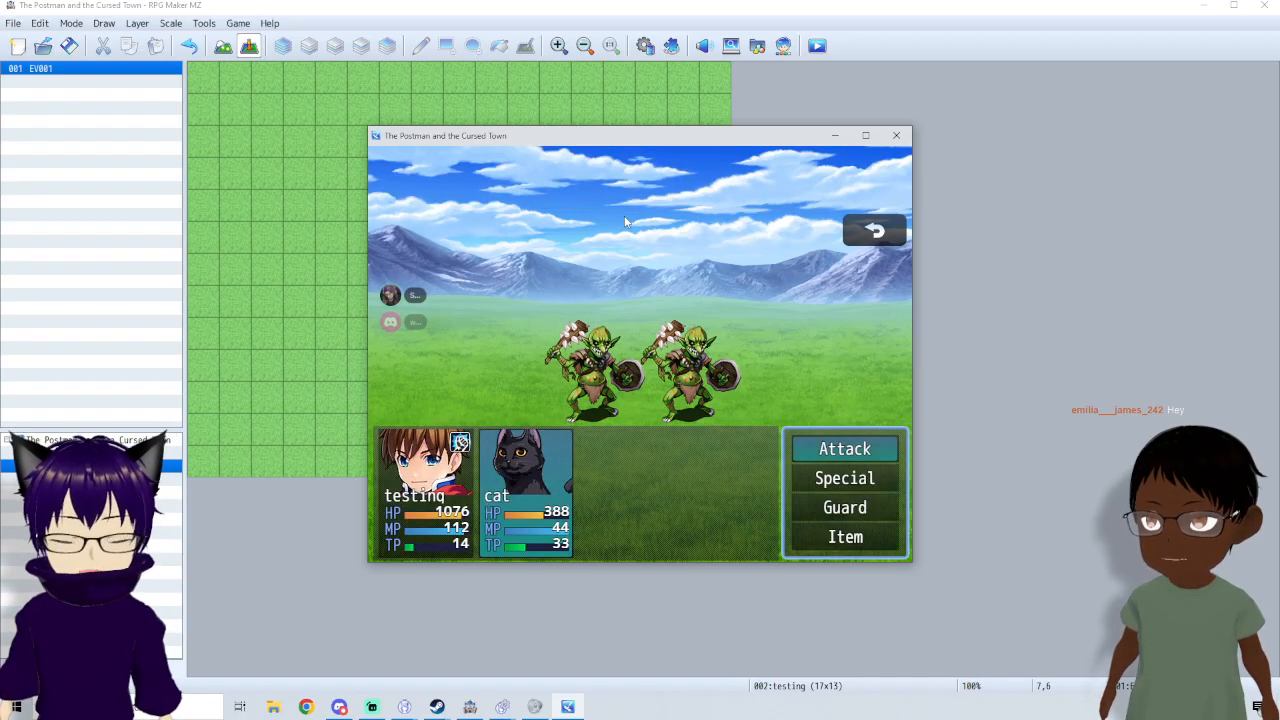
key("Return")
key("Return")
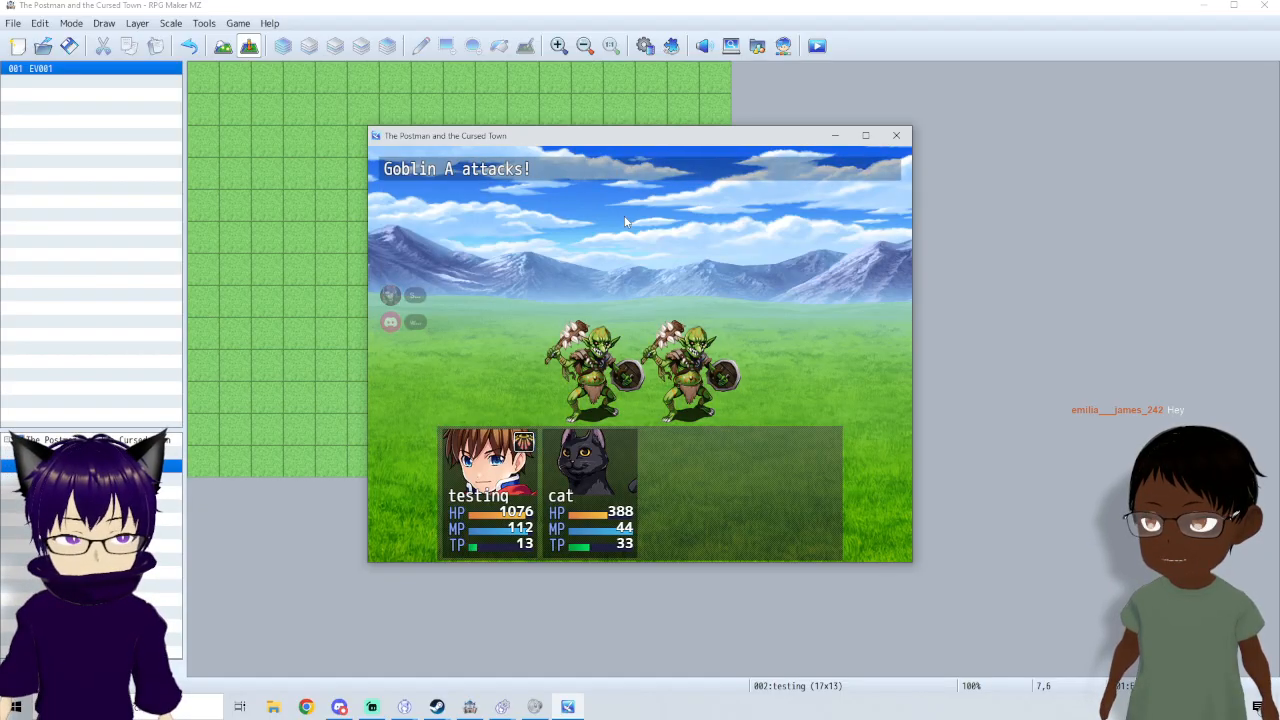
- Repeat the Taunt skill on Goblin A in a new round, with the cat attacking Goblin A again
key("Return")
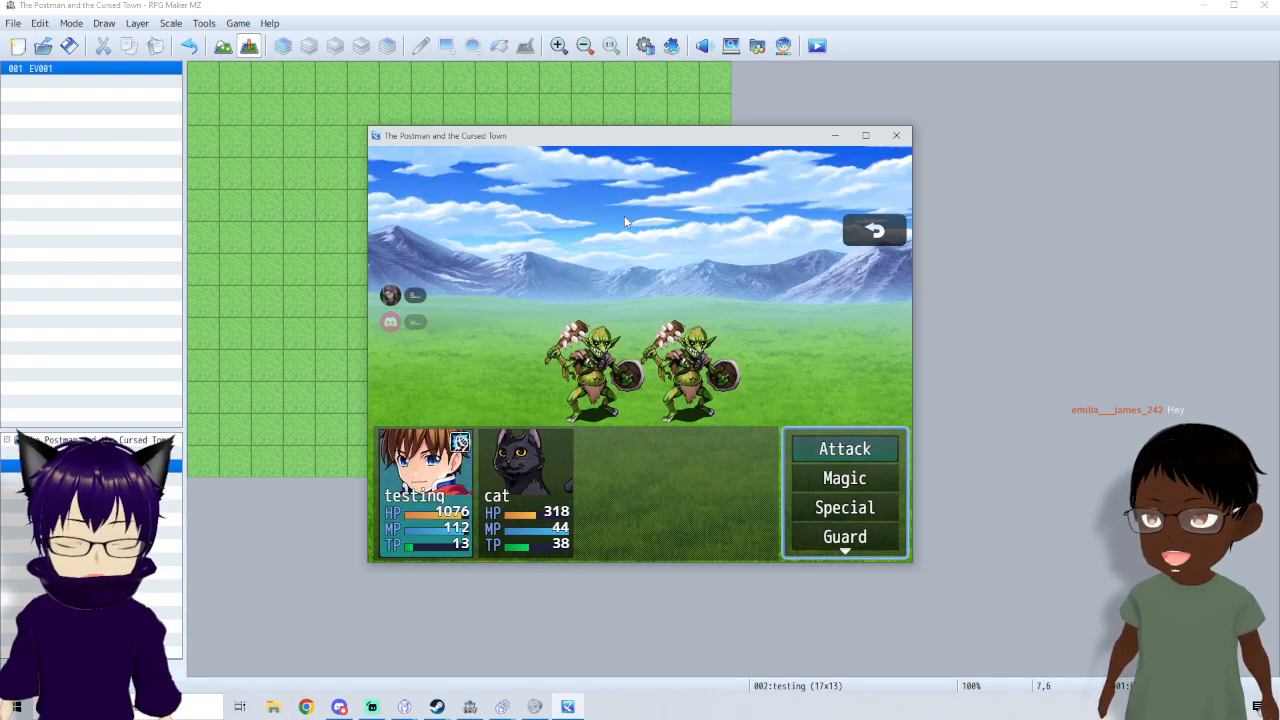
key("Down")
key("Down")
key("Return")
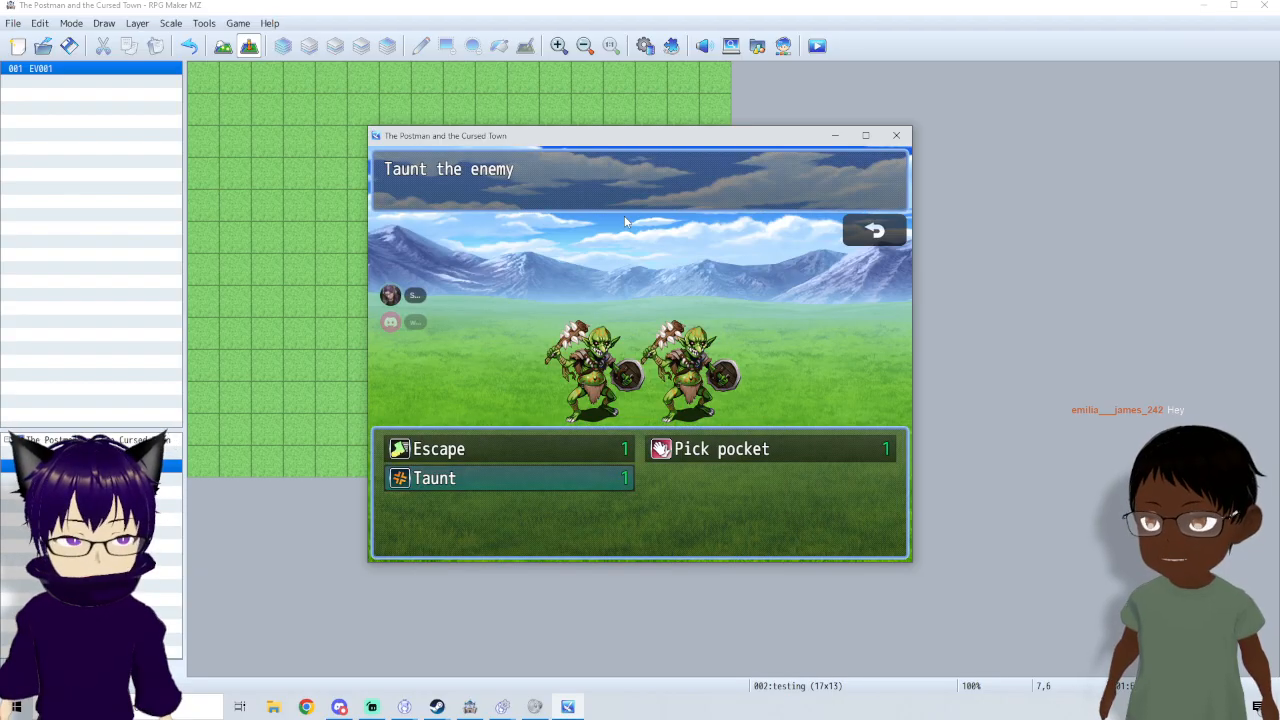
key("Return")
key("Return")
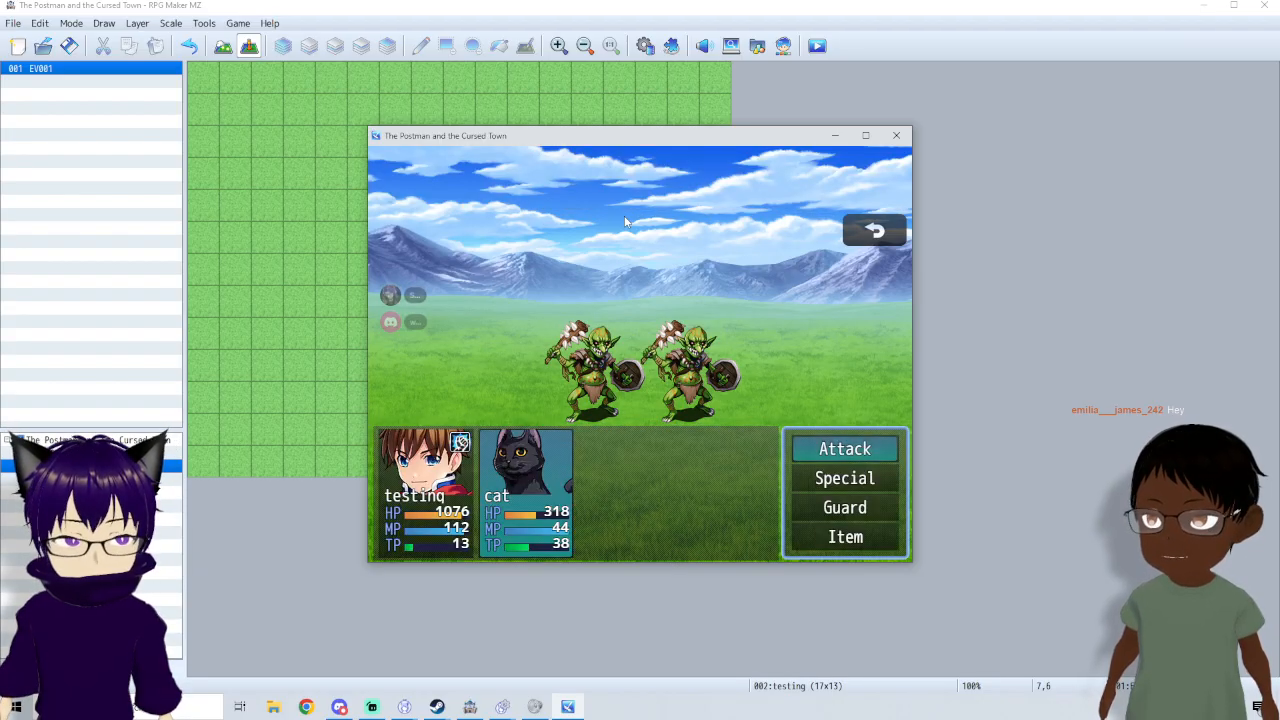
key("Return")
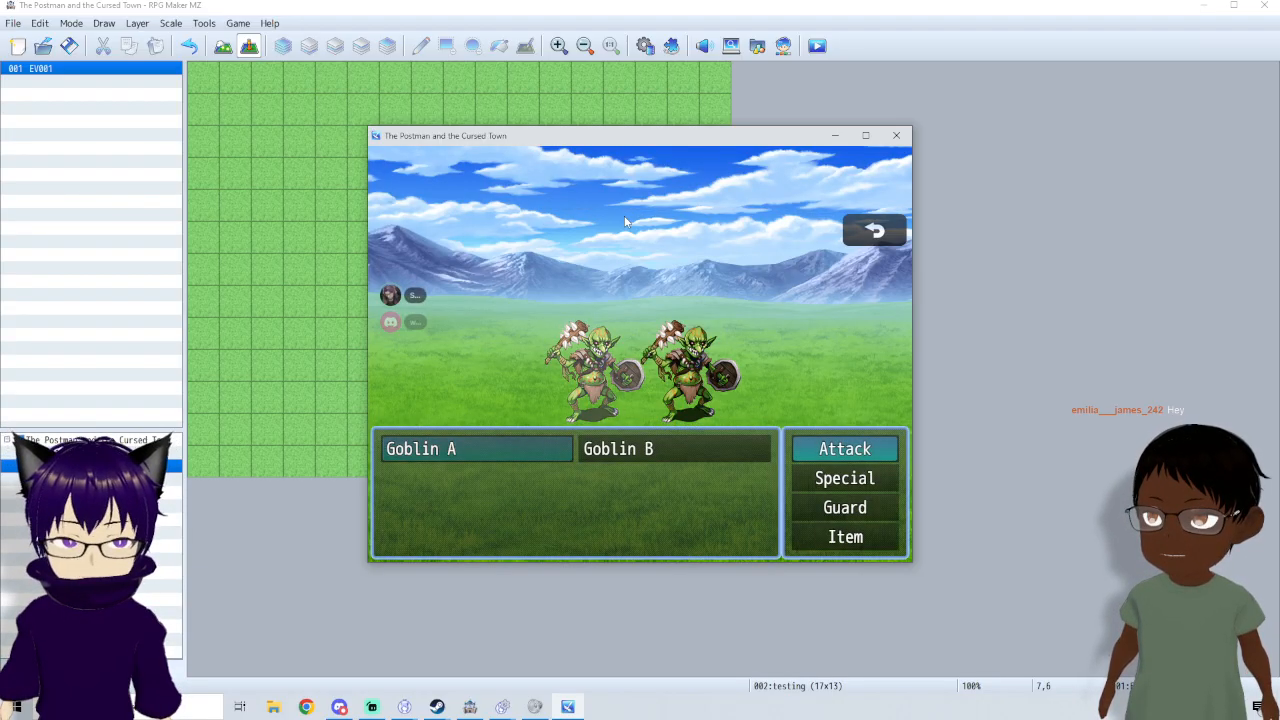
key("Return")
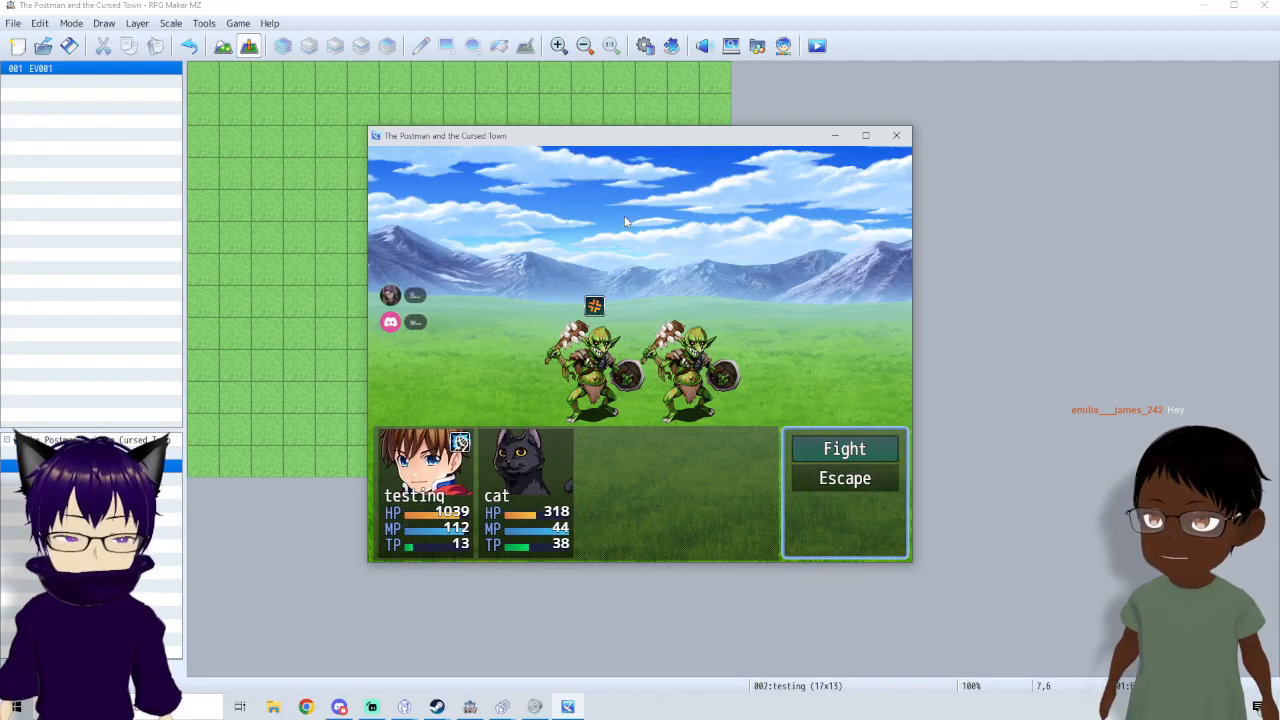
- Play out another battle round against the goblins and start choosing the party's following actions
key("Return")
key("Return")
key("Return")
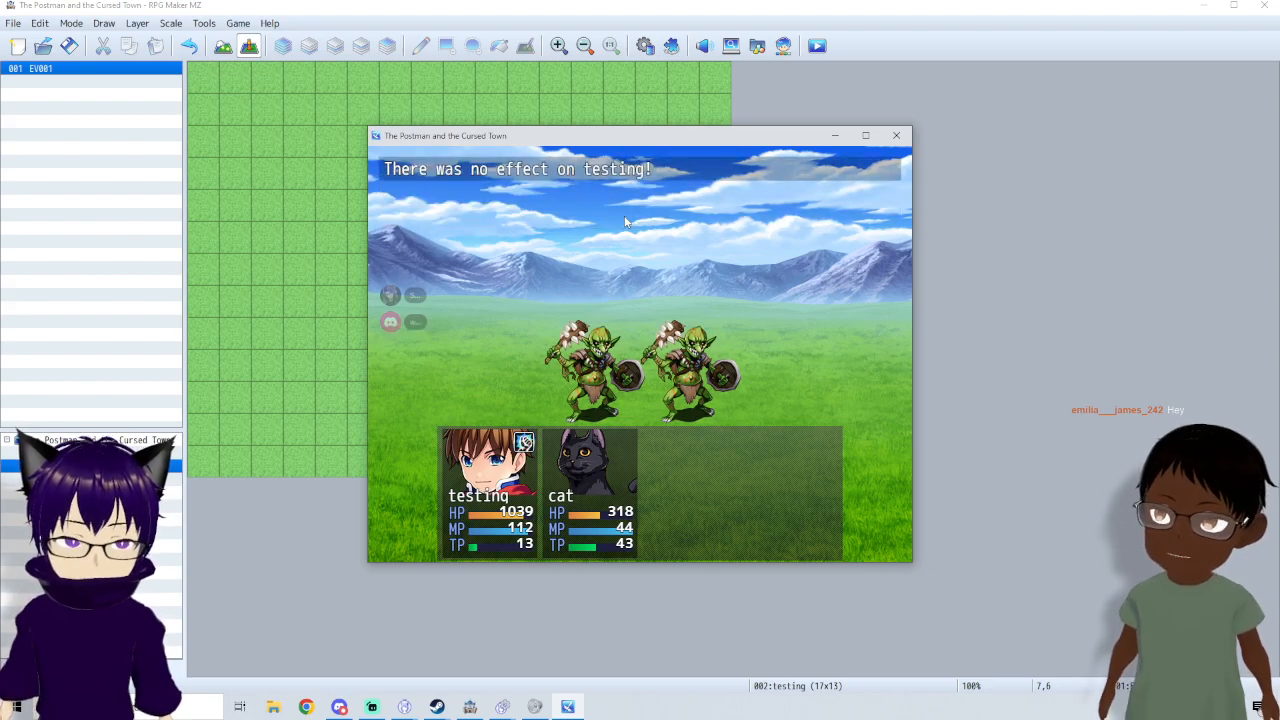
key("Return")
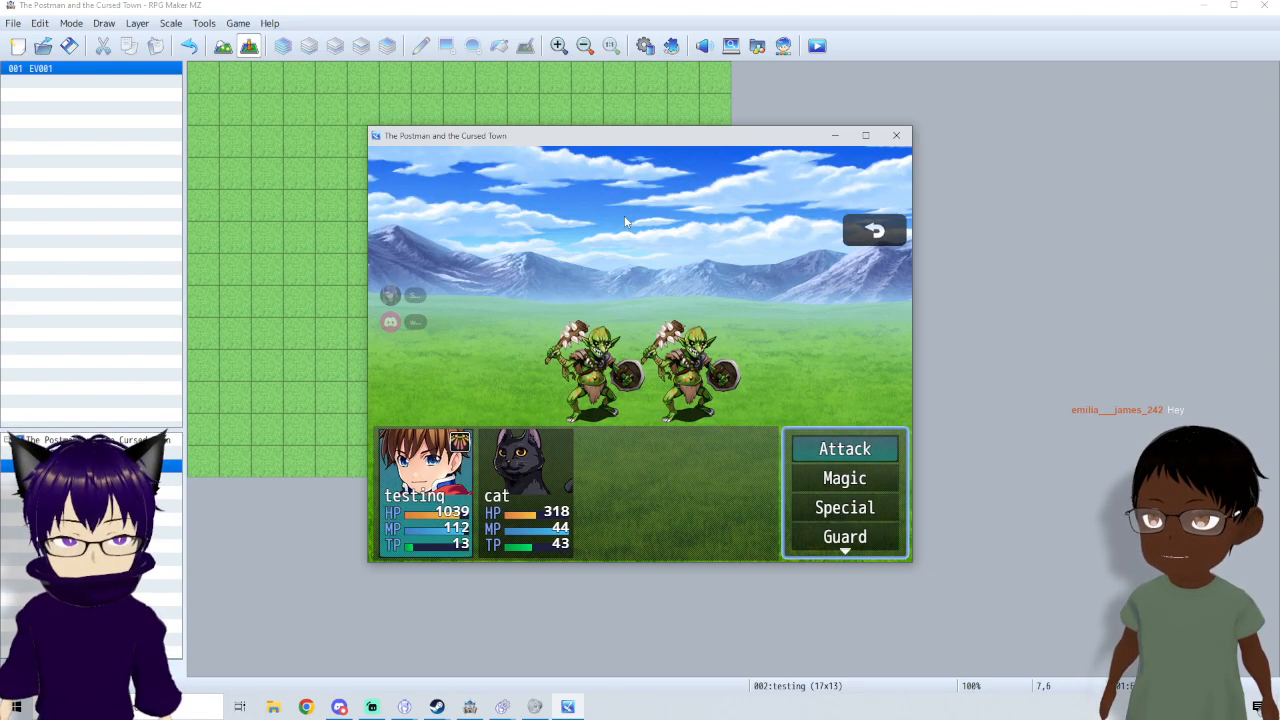
key("Down")
key("Return")
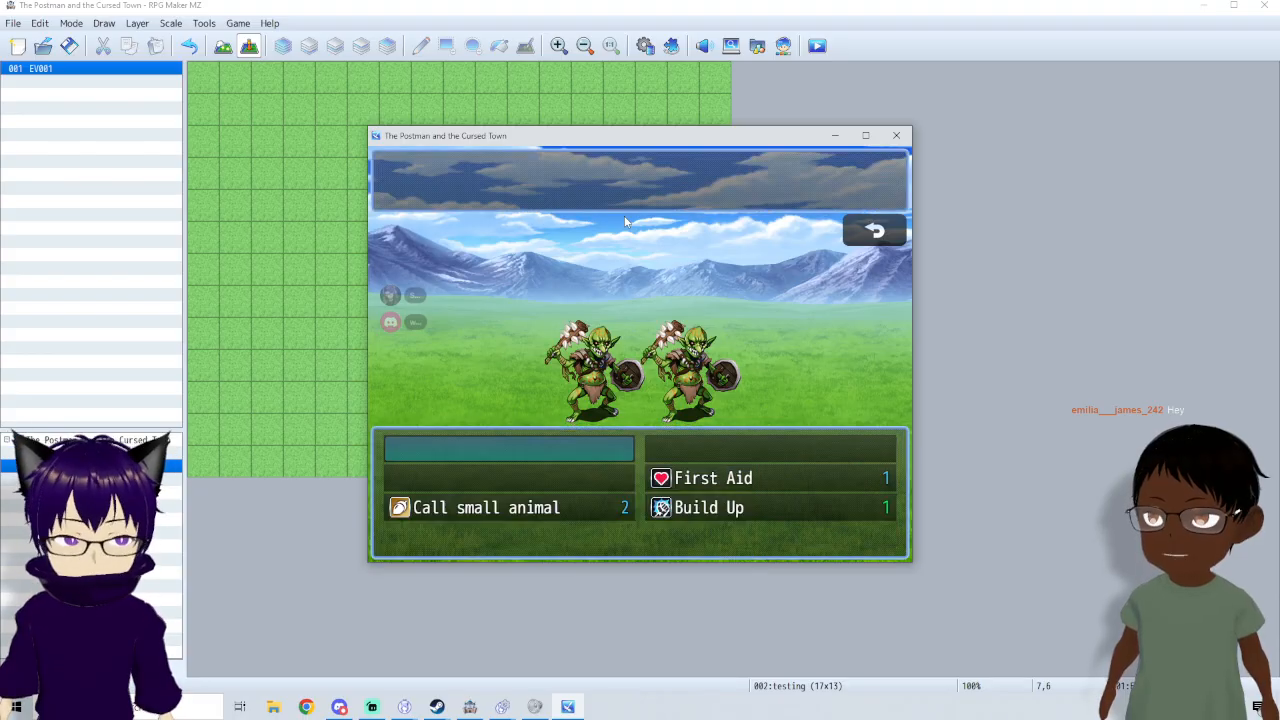
key("Down")
key("Right")
key("Return")
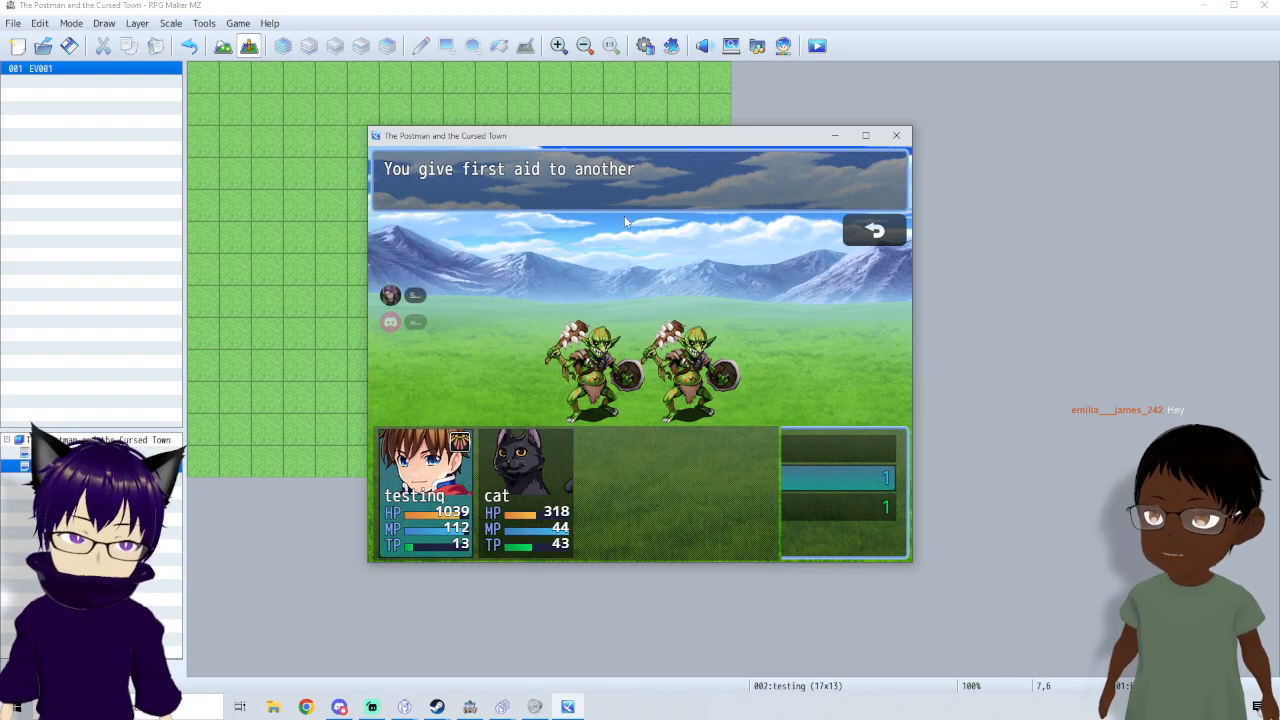
key("Right")
key("Return")
key("Escape")
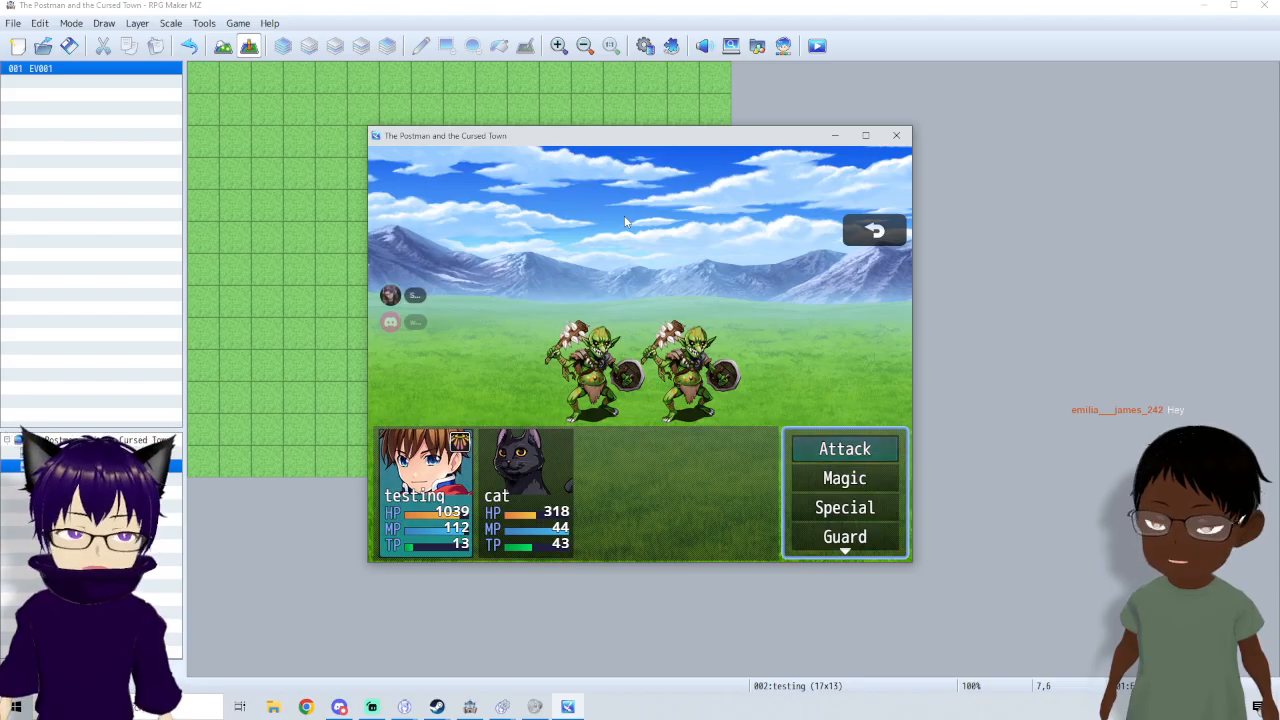
- Attack Goblin A with both the hero and the cat and play out the round
key("Return")
key("Return")
key("Return")
key("Return")
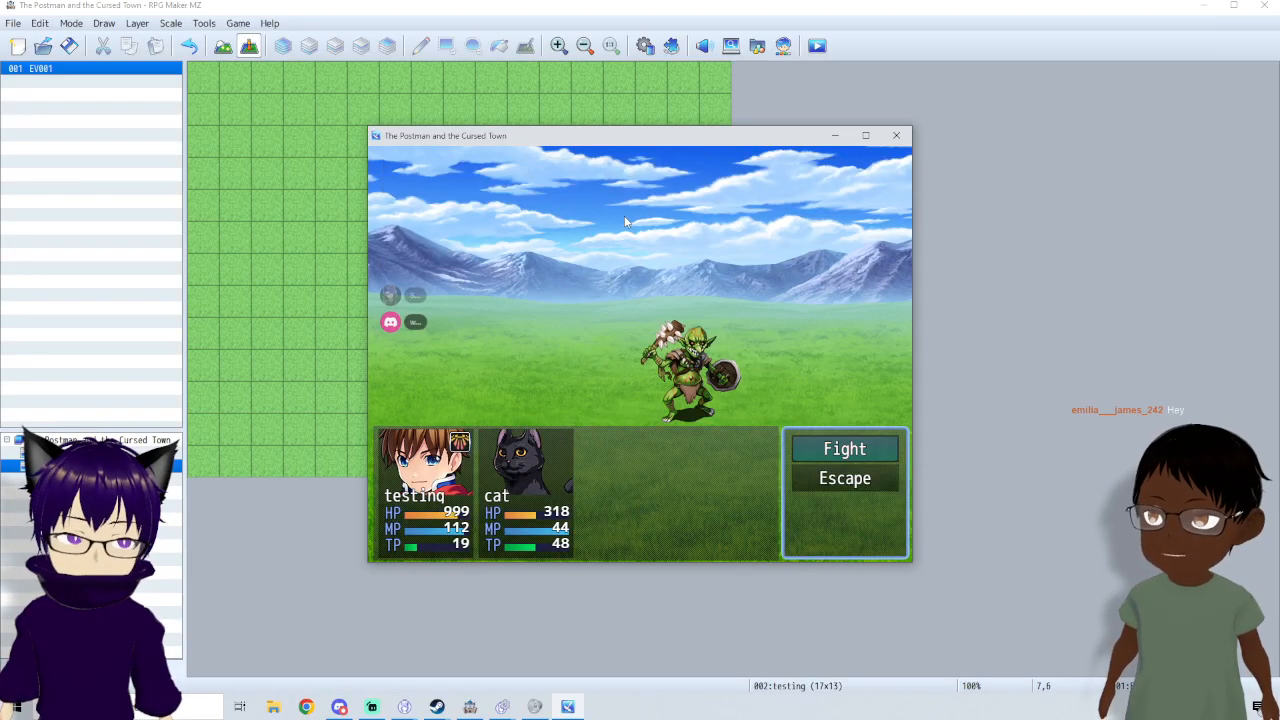
- Finish the battle by attacking Goblin B with the hero and the cat, and close the playtest
key("Return")
key("Return")
key("Return")
key("Return")
key("Return")
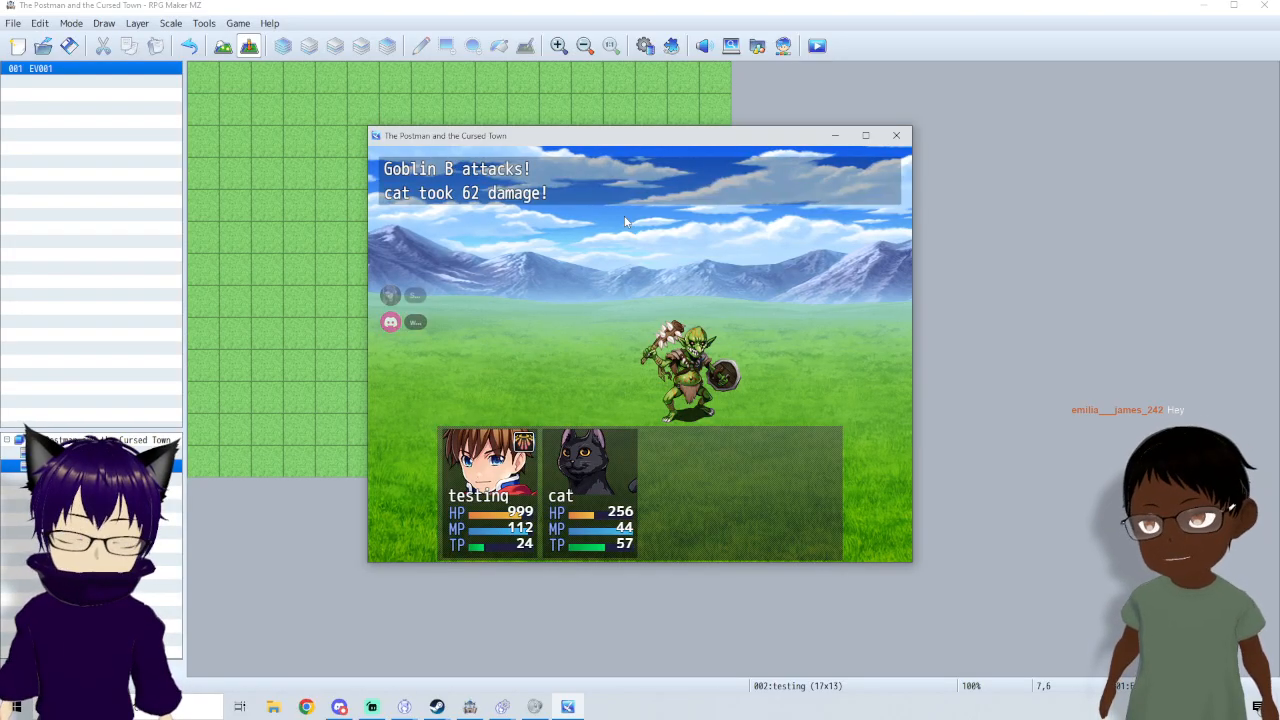
key("Return")
key("Return")
key("Return")
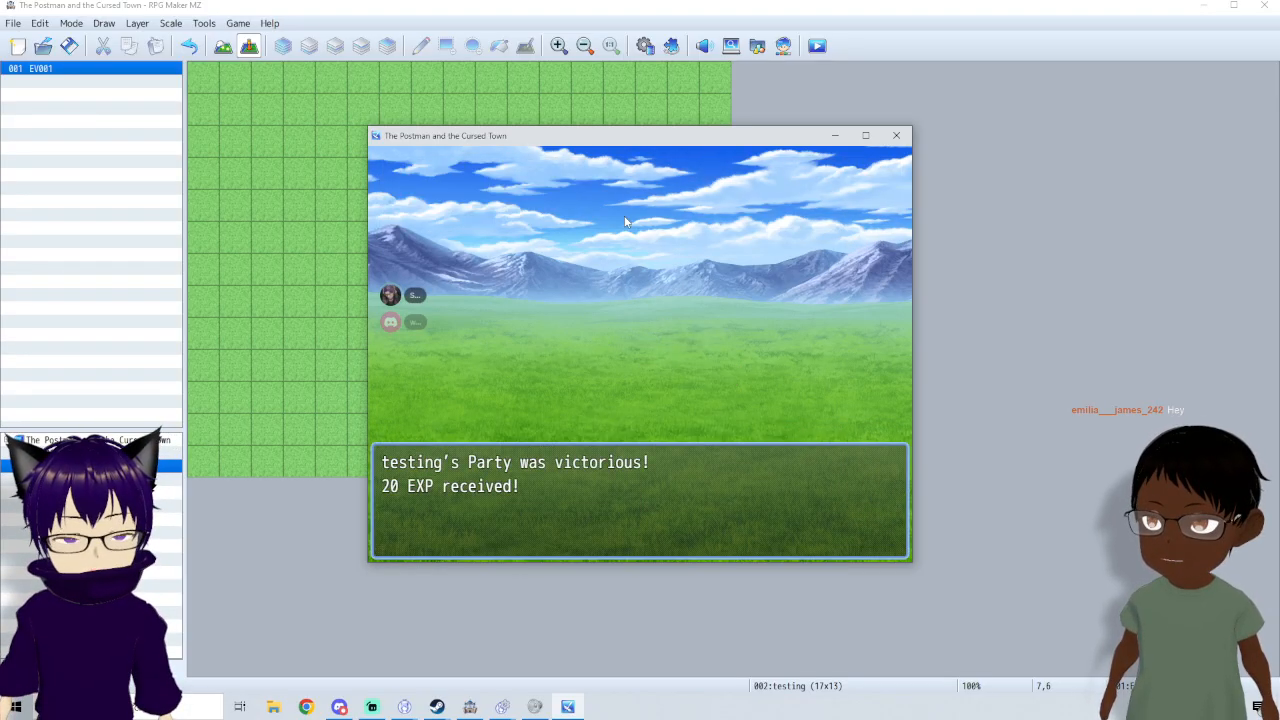
key("Return")
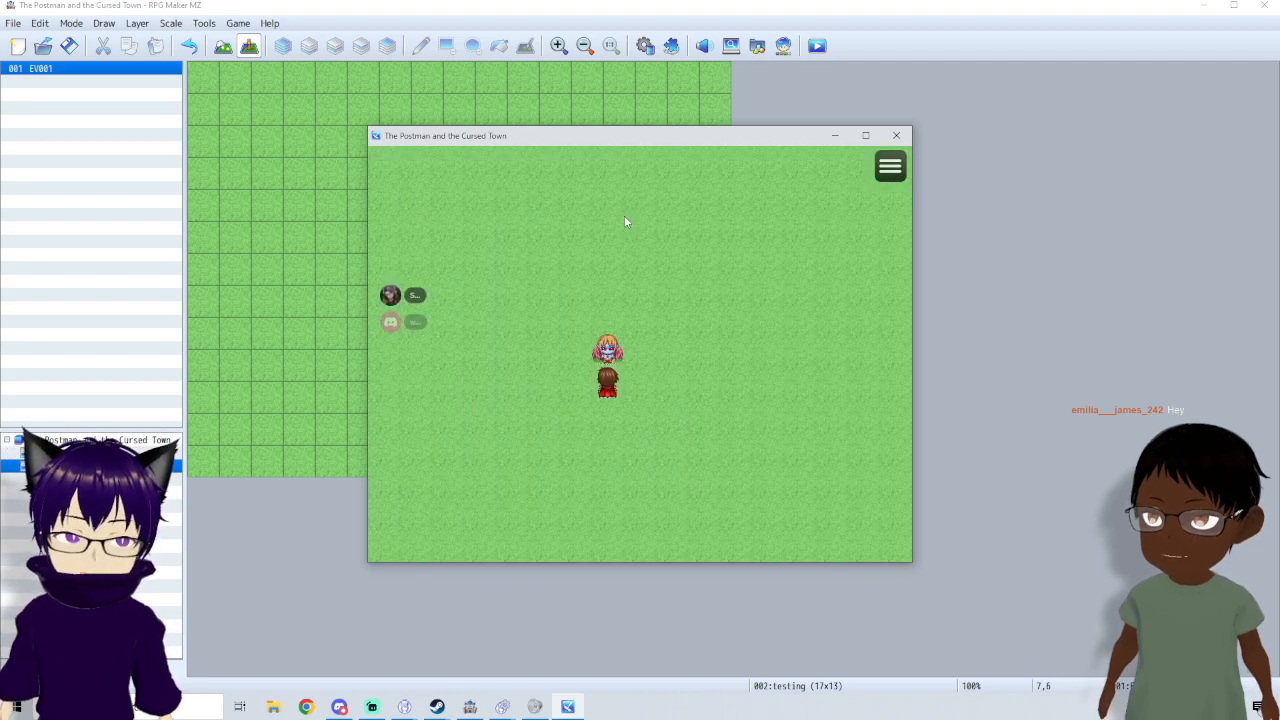
left_click(896, 135)
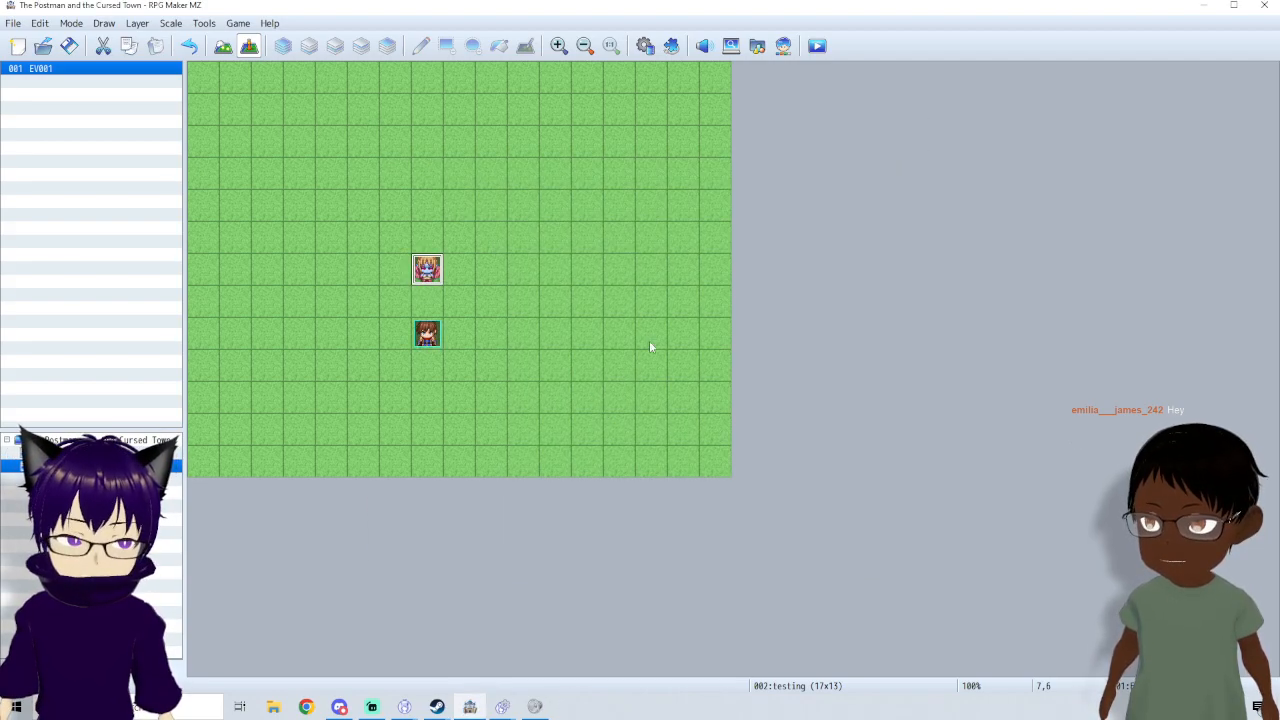
left_click(646, 46)
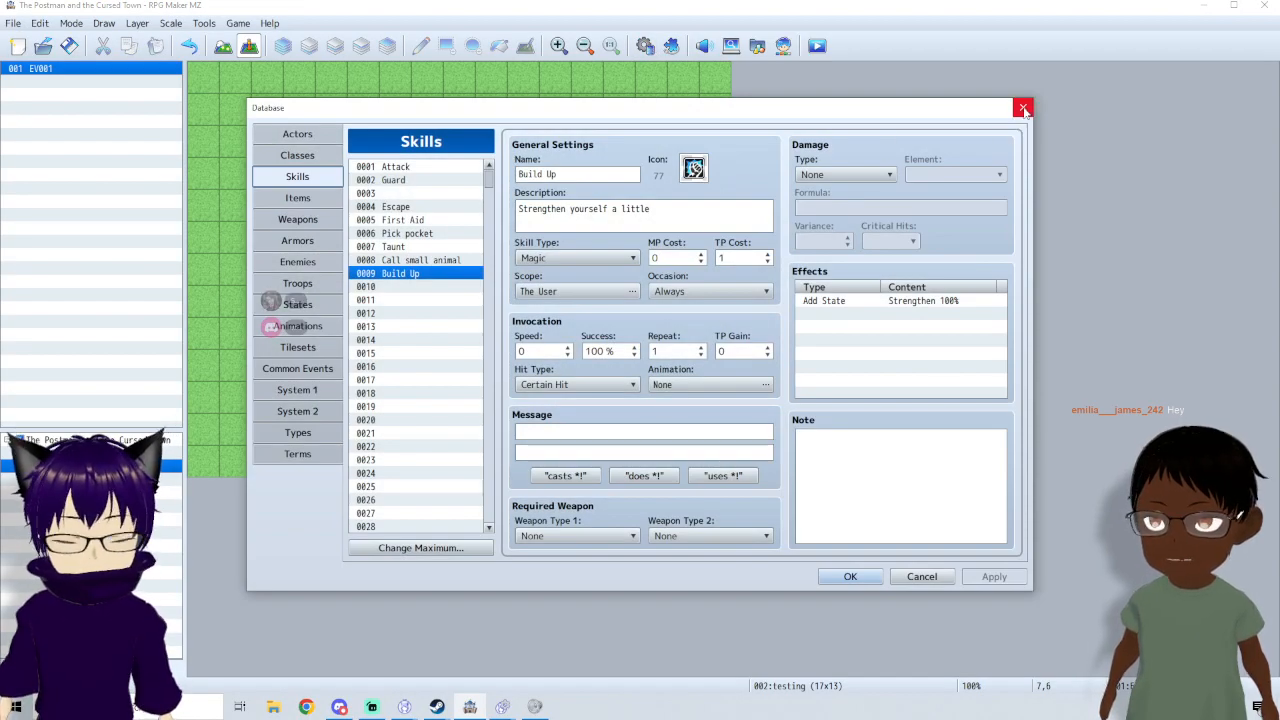
left_click(1022, 107)
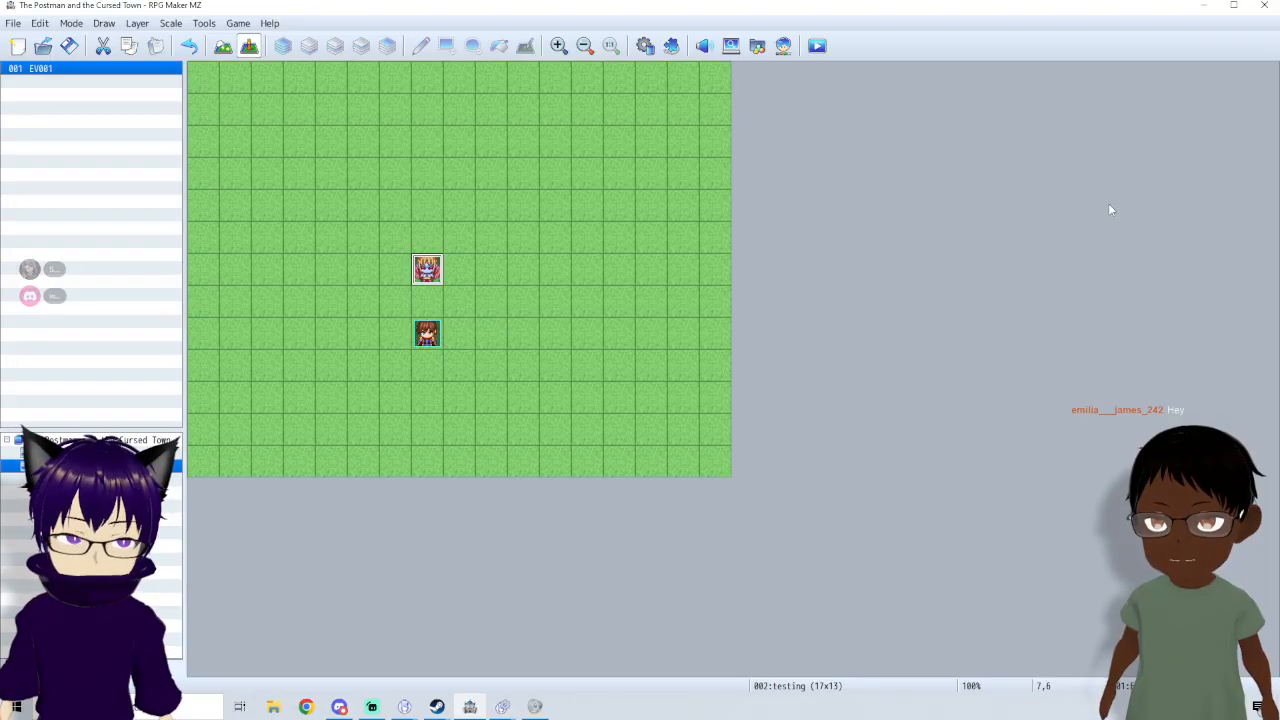
left_click(245, 23)
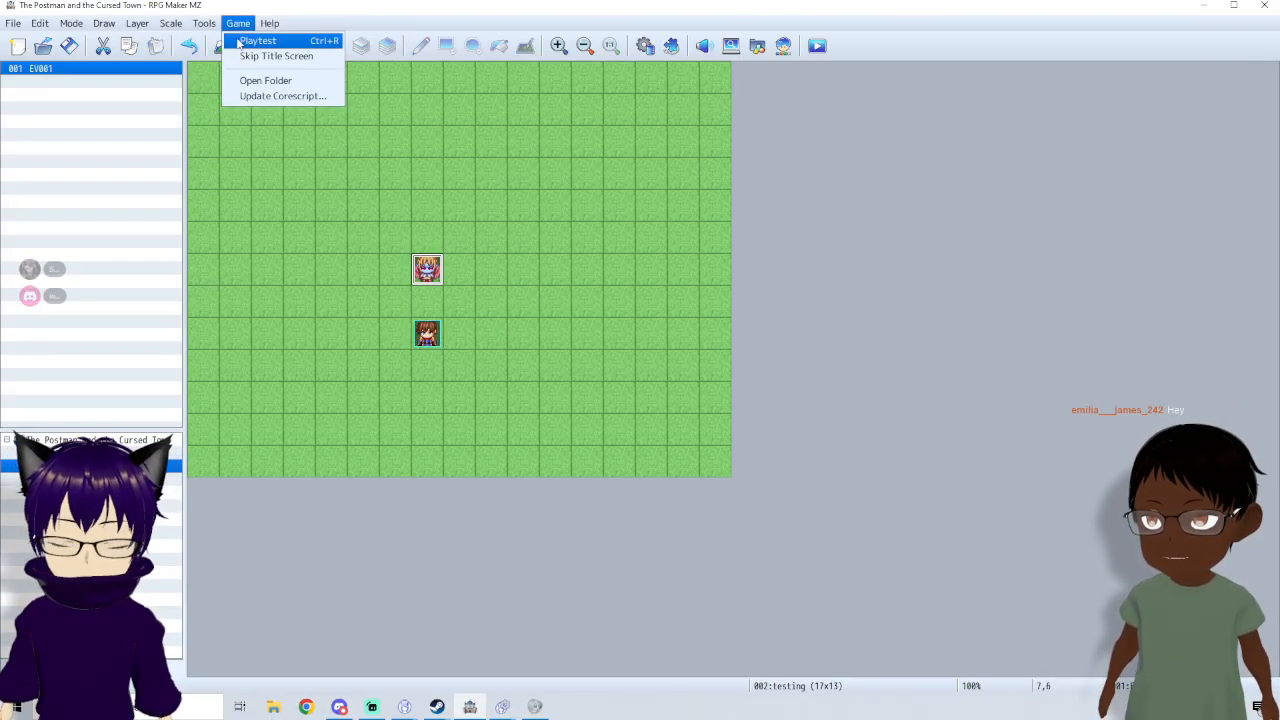
mouse_move(197, 30)
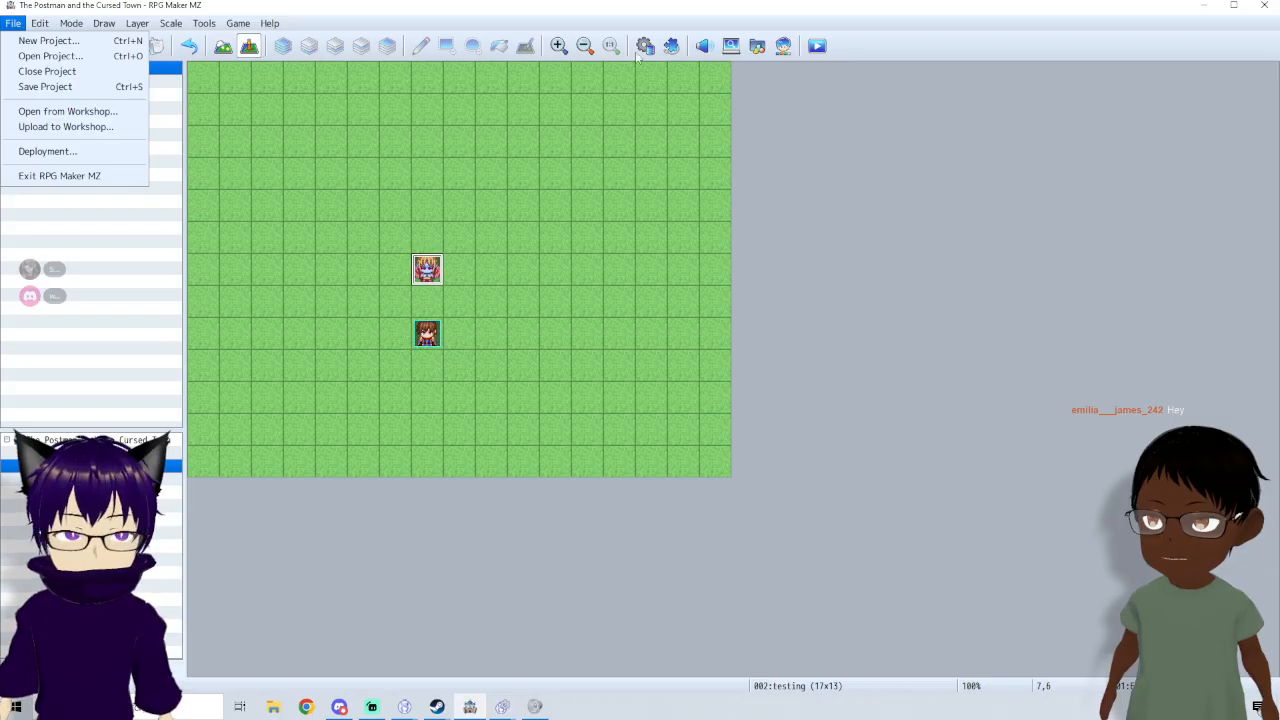
left_click(692, 89)
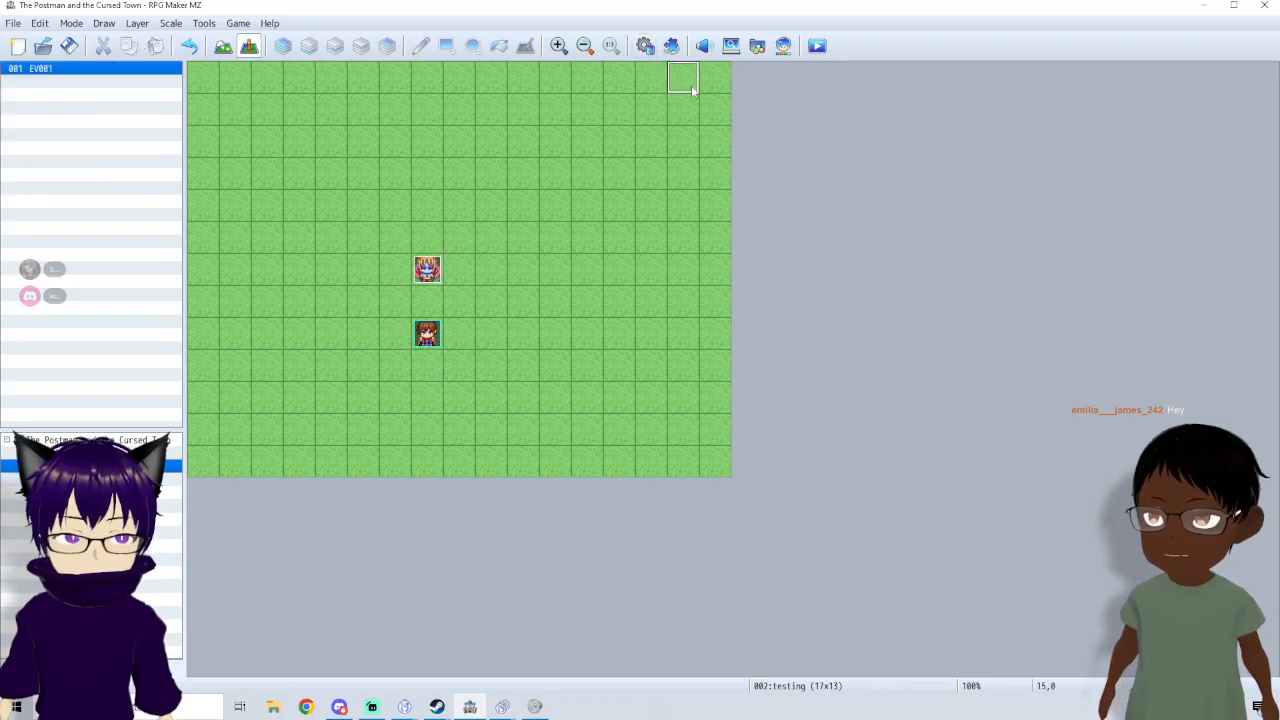
left_click(731, 45)
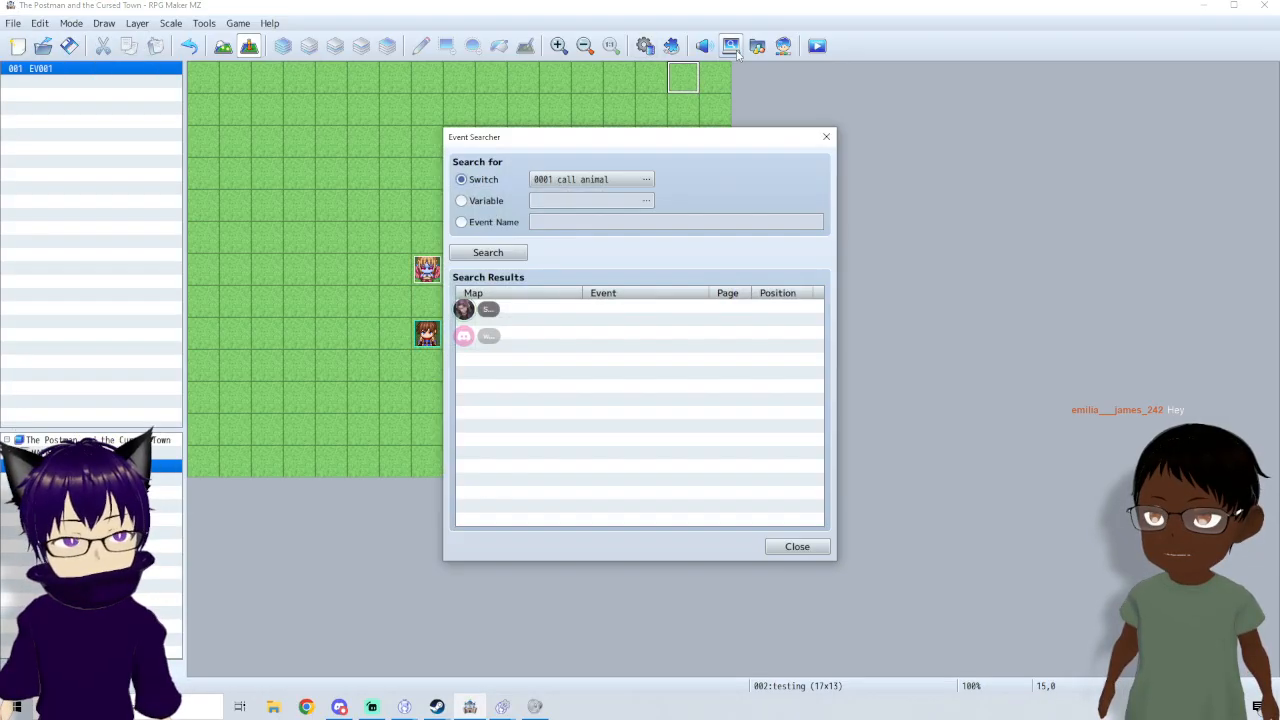
left_click(824, 139)
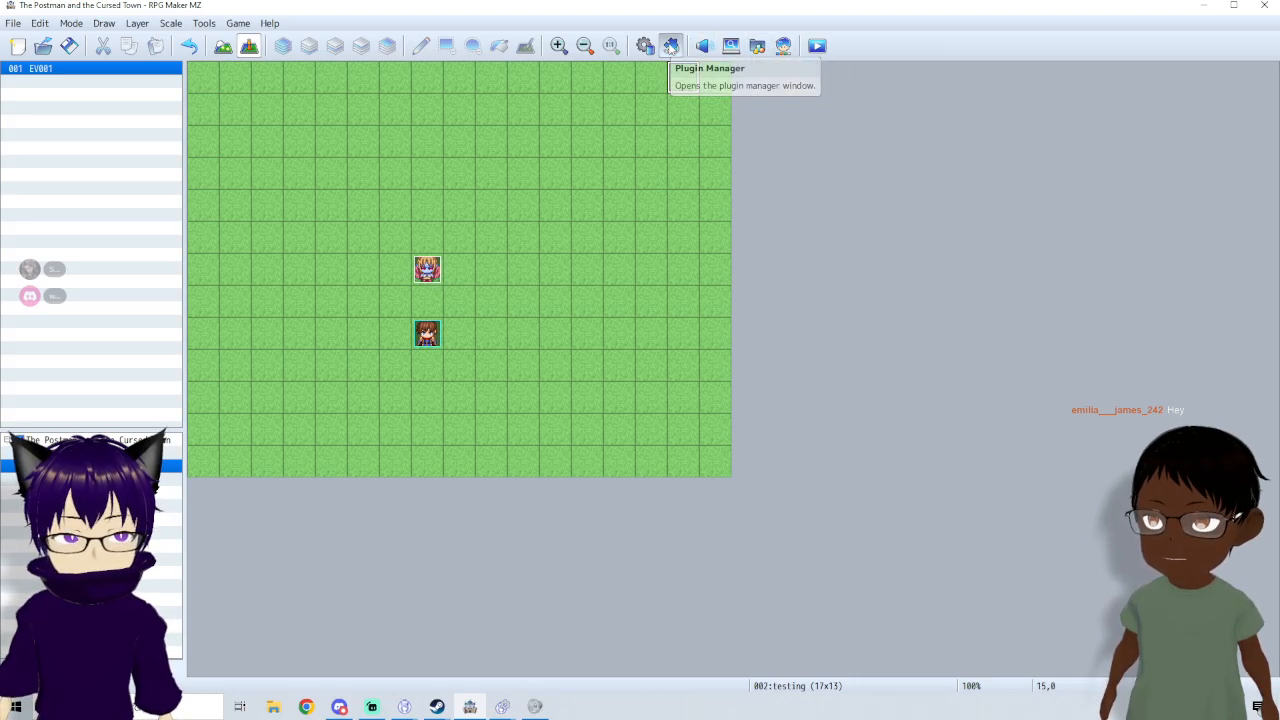
- Check the Plugin Manager's list and an empty plugin slot's settings, and close both without adding a plugin
left_click(671, 46)
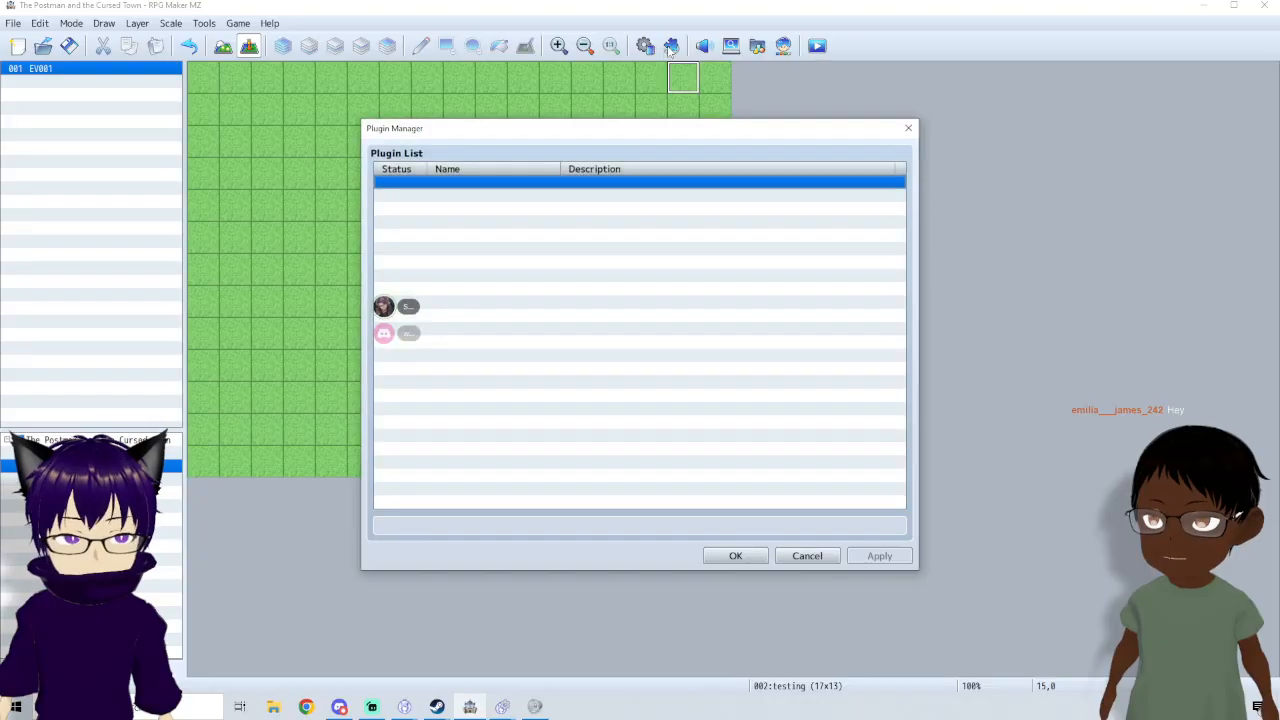
double_click(523, 187)
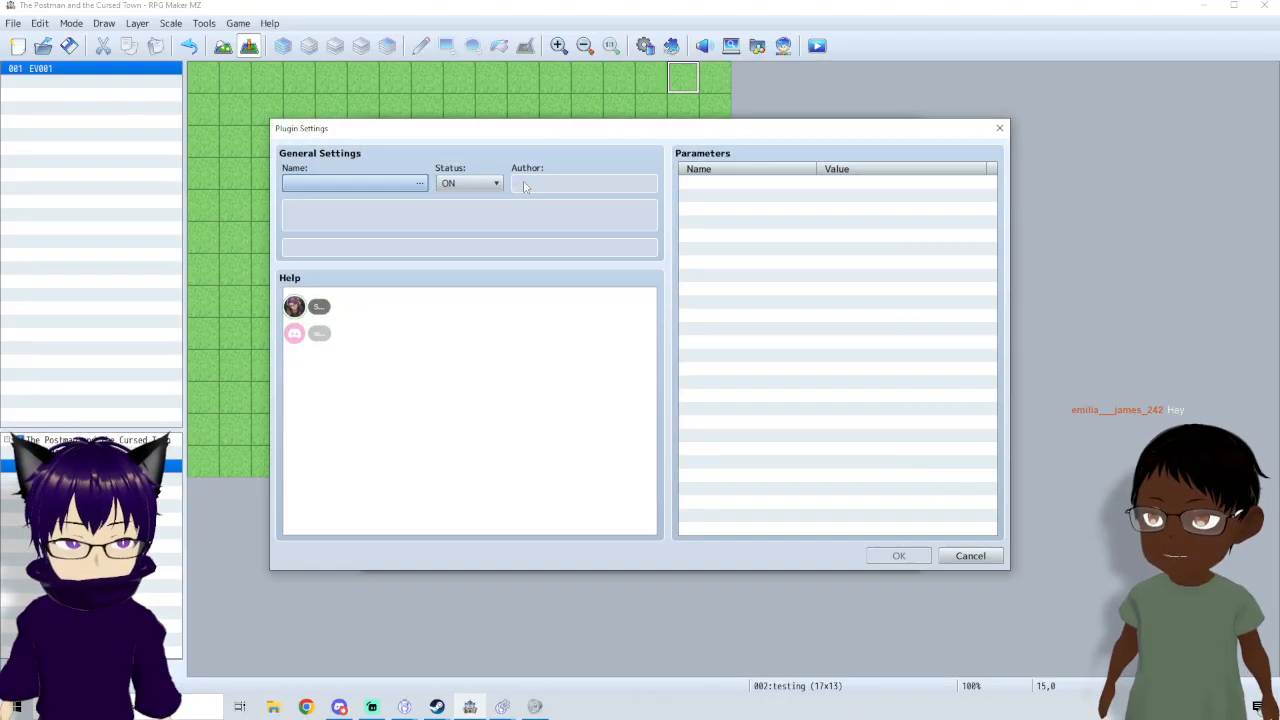
left_click(999, 128)
left_click(908, 128)
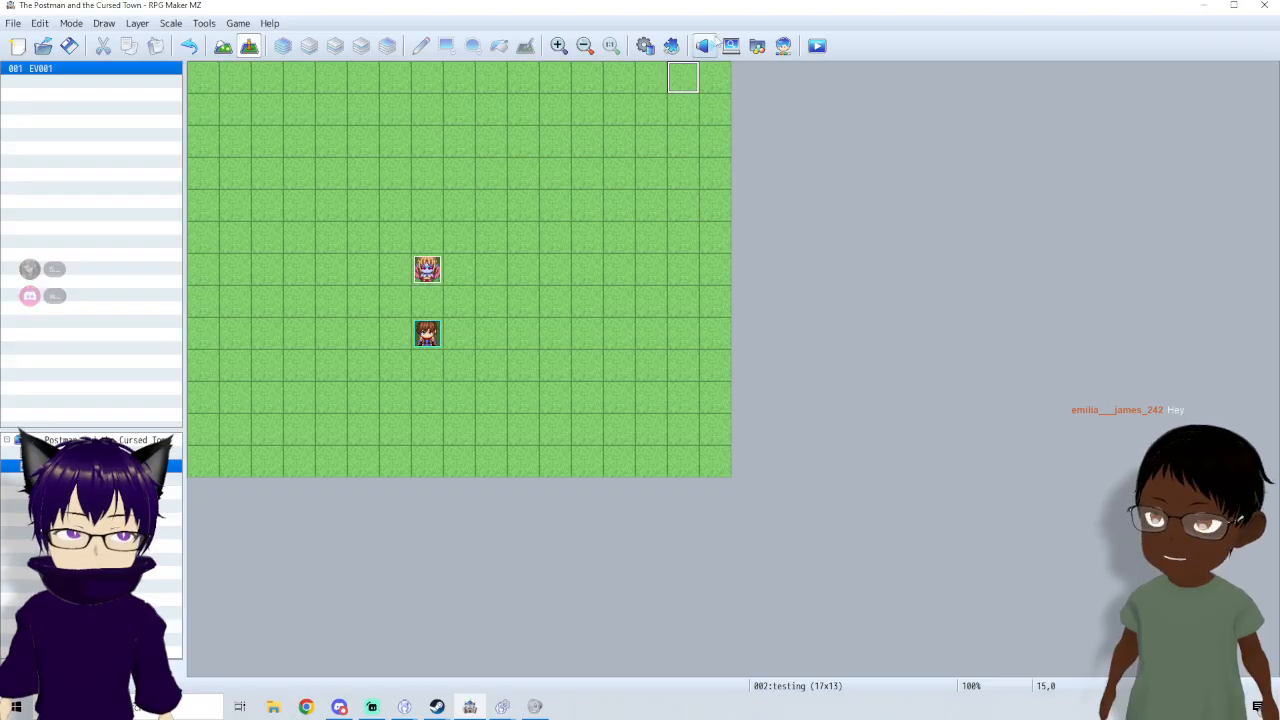
- Review the System 1 and System 2 settings in the database and close it without making changes
left_click(645, 45)
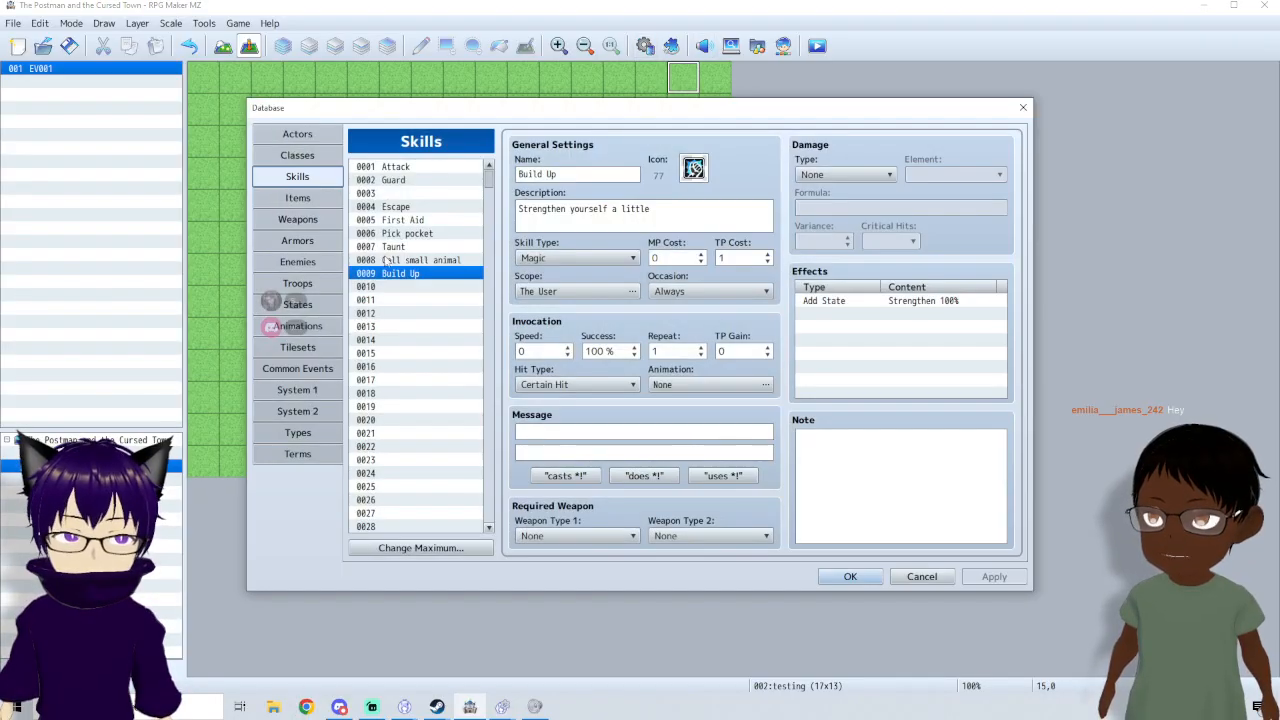
left_click(298, 393)
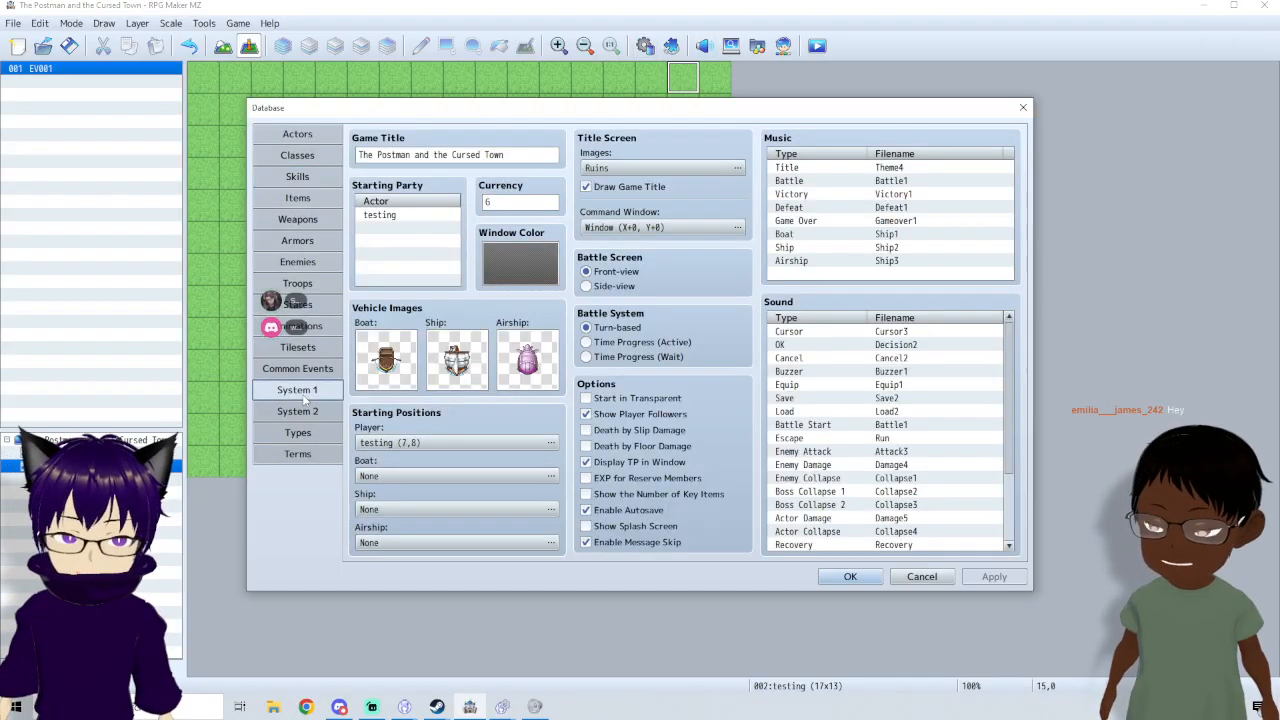
left_click(297, 409)
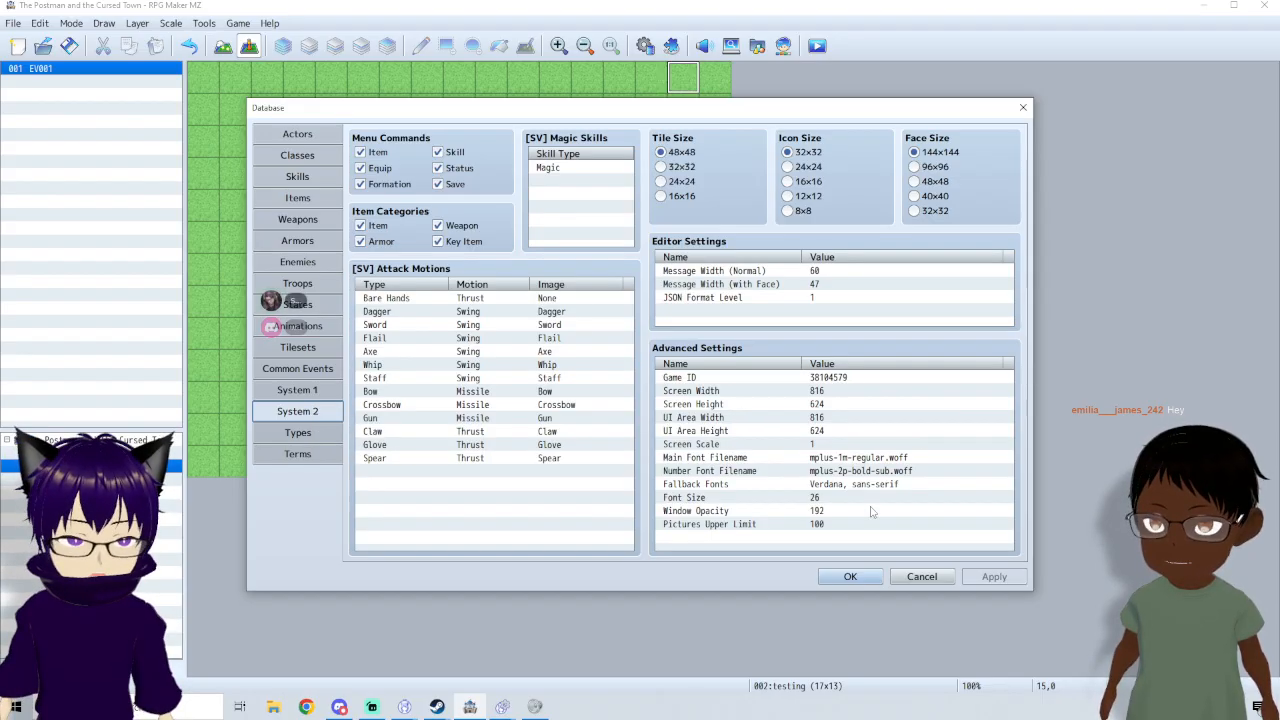
left_click(922, 576)
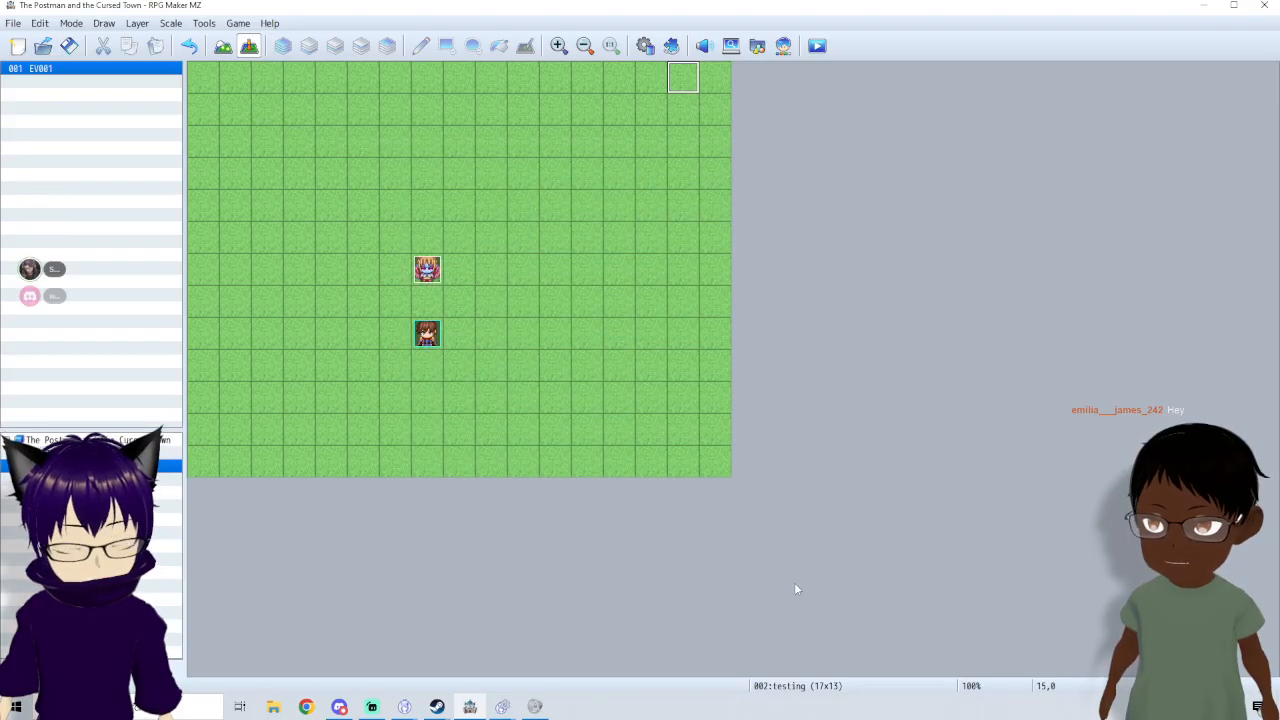
- Switch to Chrome and search Google for "visustella battle core"
left_click(308, 709)
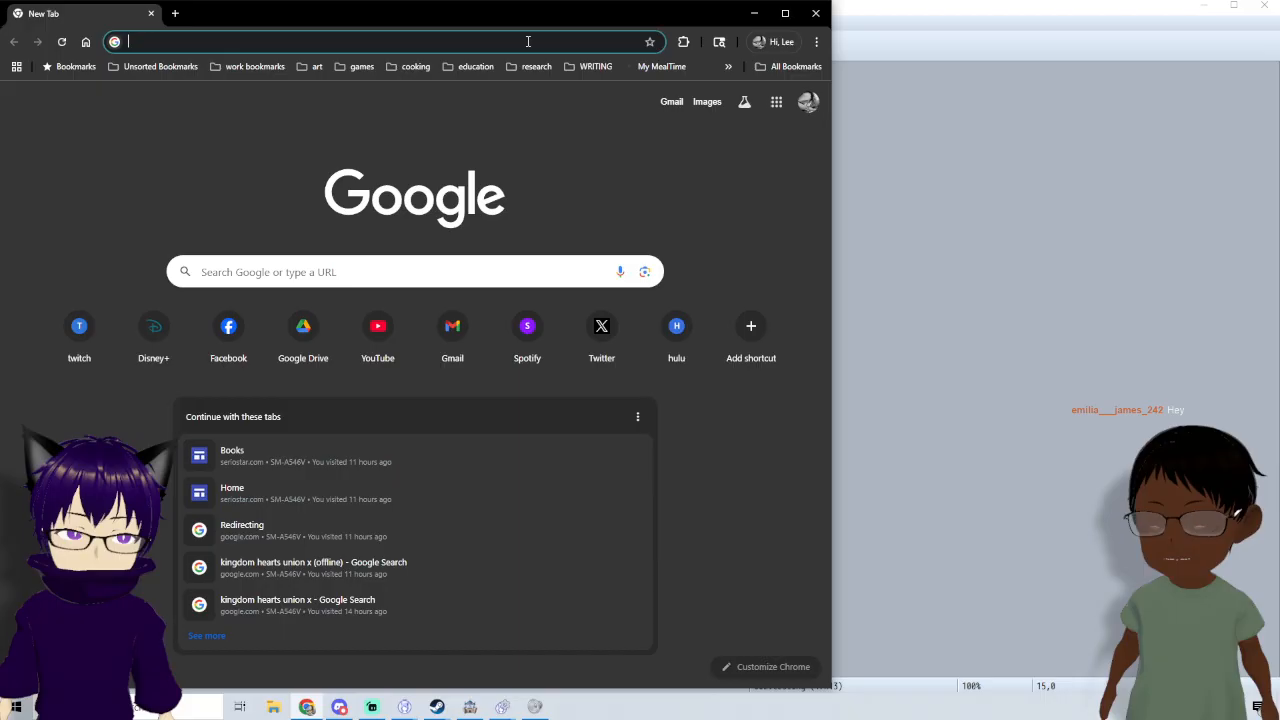
left_click(528, 41)
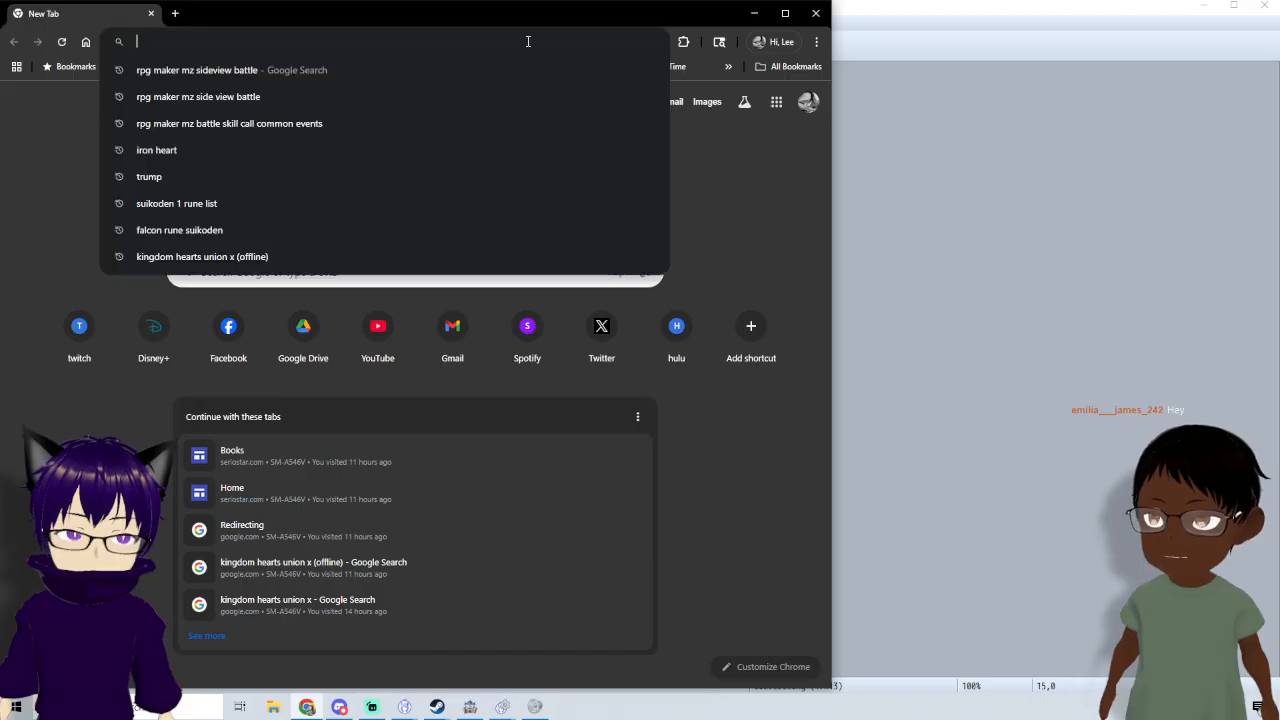
type("c")
key("BackSpace")
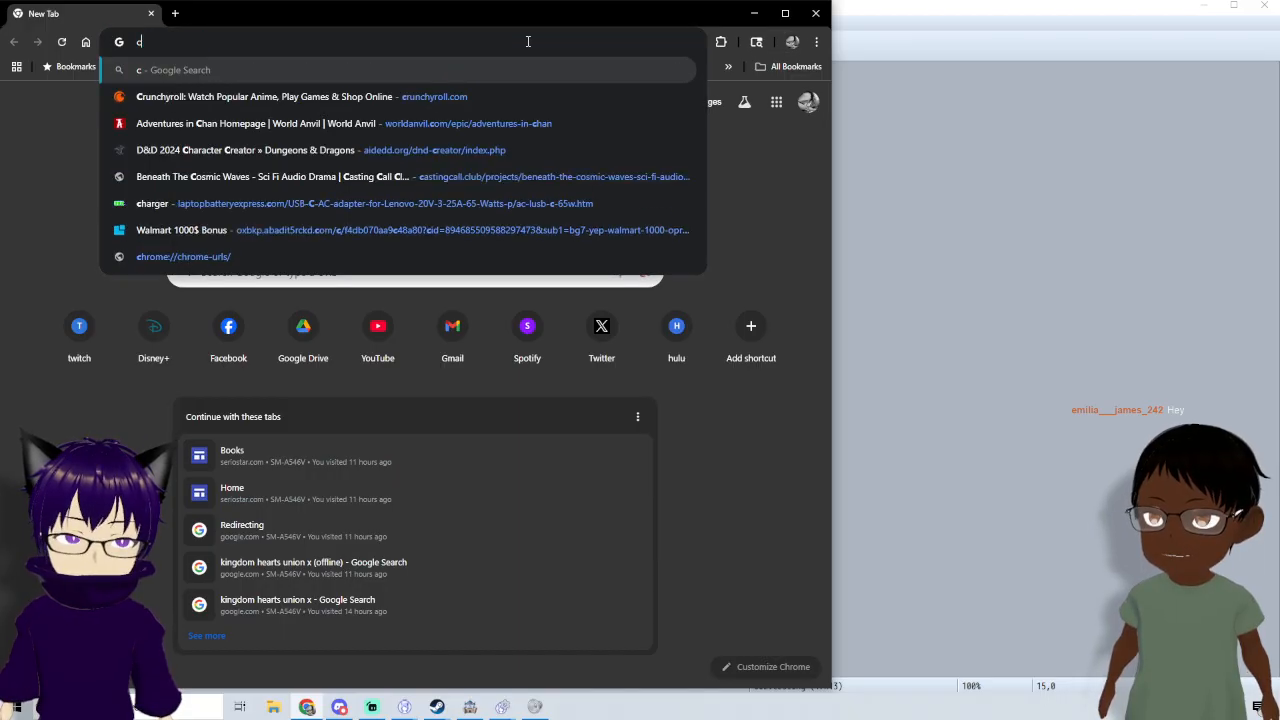
type("vi")
key("BackSpace")
key("BackSpace")
key("BackSpace")
type("visu")
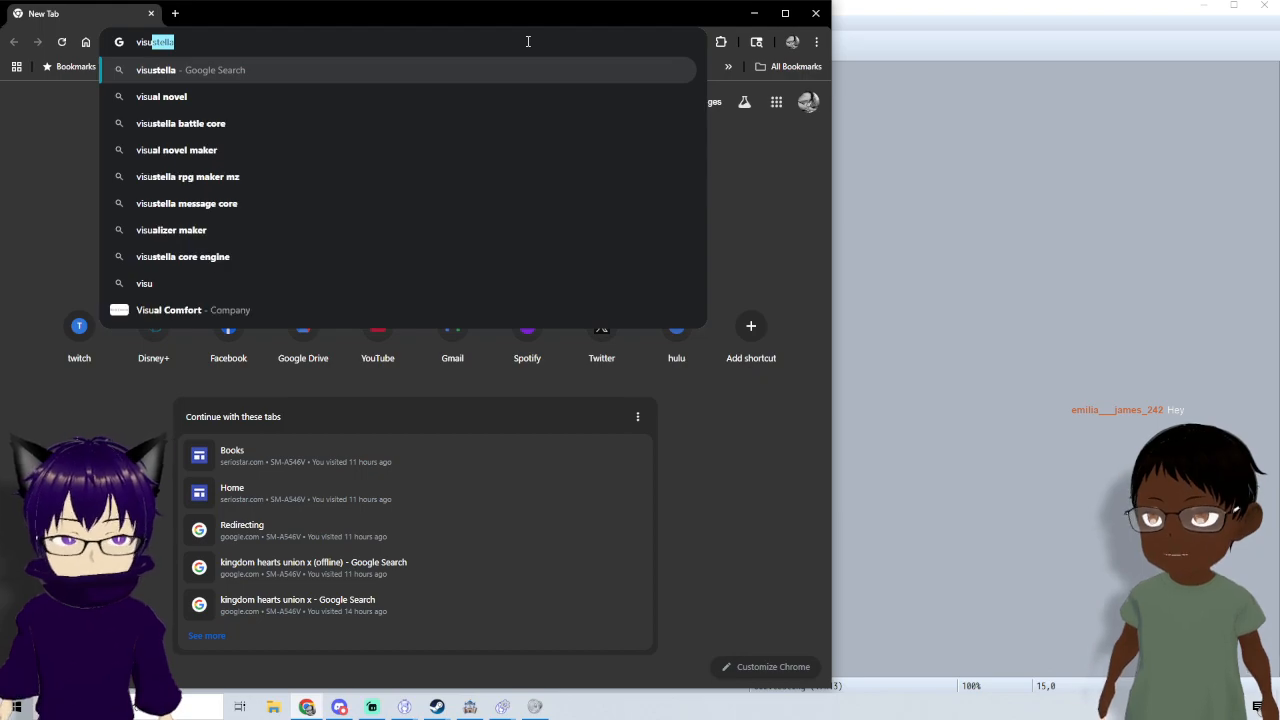
key("Down")
key("Down")
key("Return")
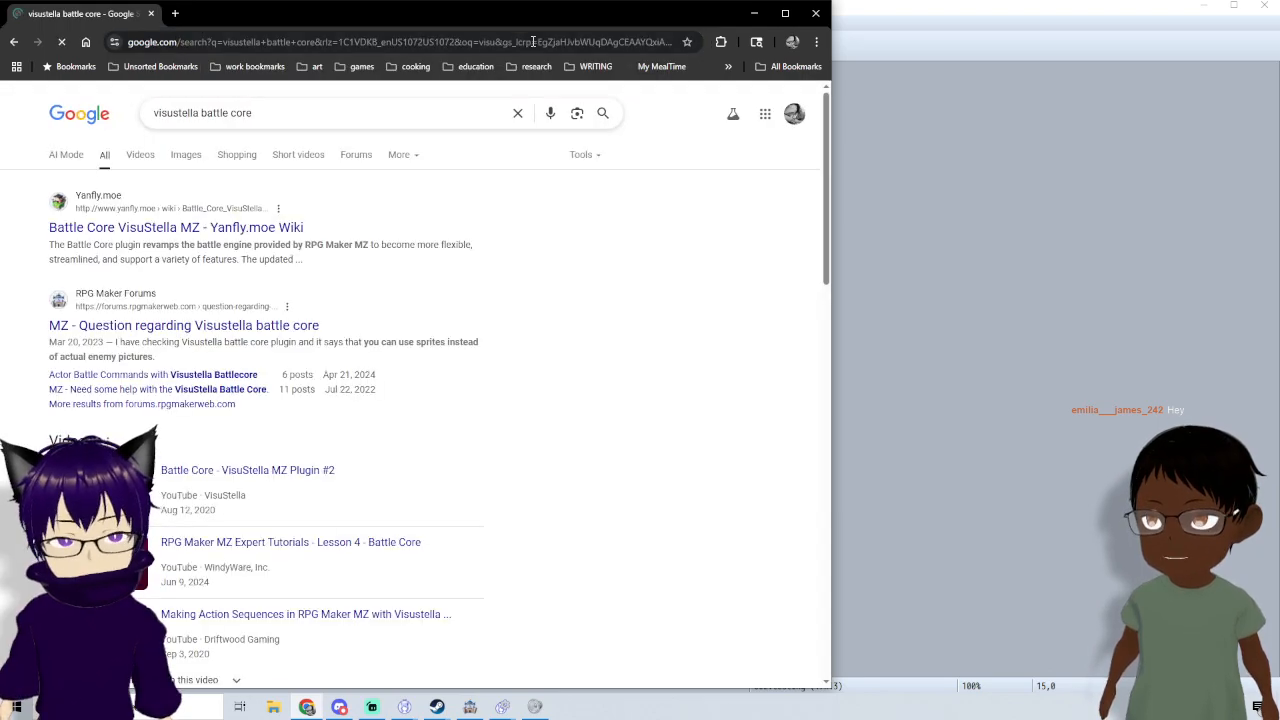
- Open the Battle Core VisuStella MZ page of the Yanfly.moe Wiki in a new tab and maximize the browser window
middle_click(175, 227)
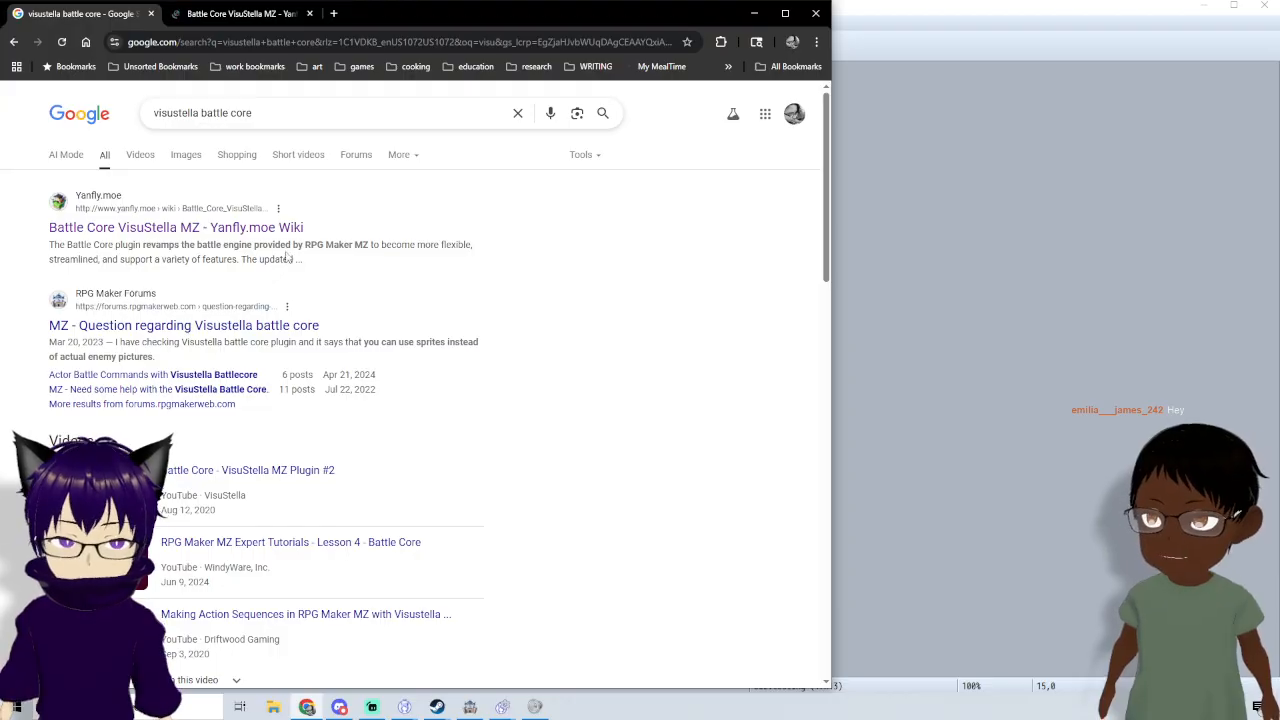
left_click(240, 13)
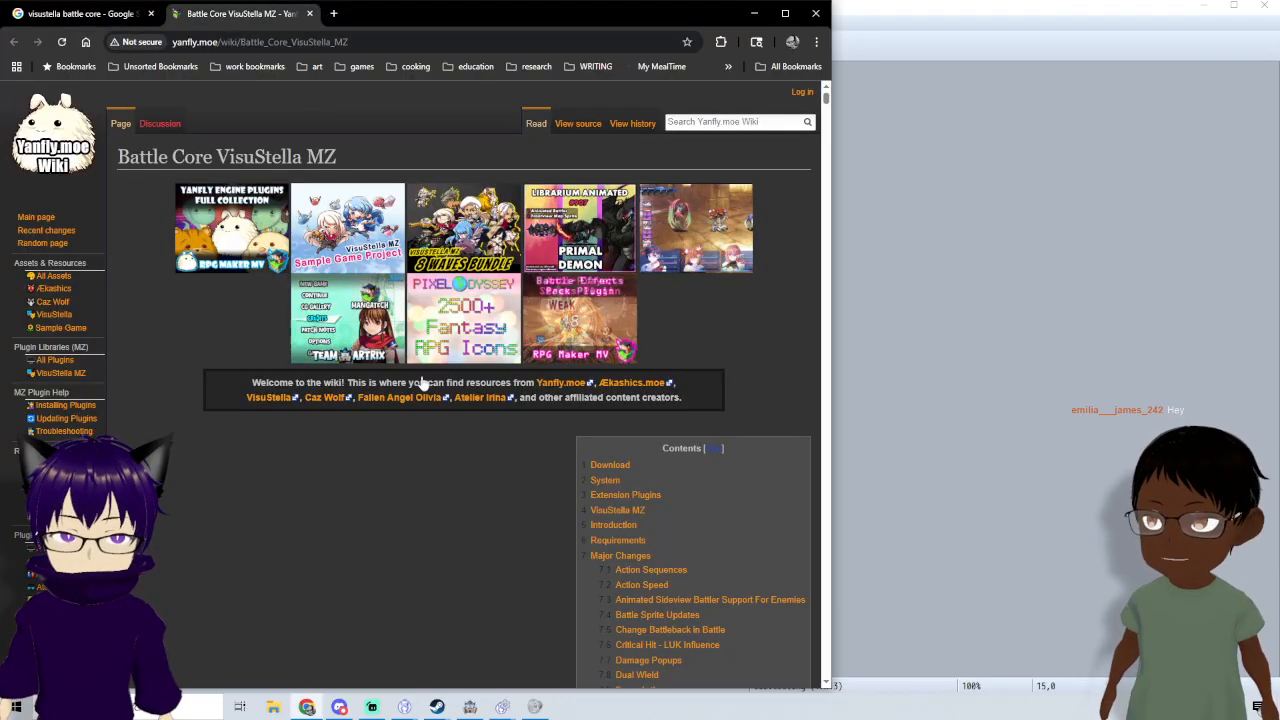
left_click(785, 13)
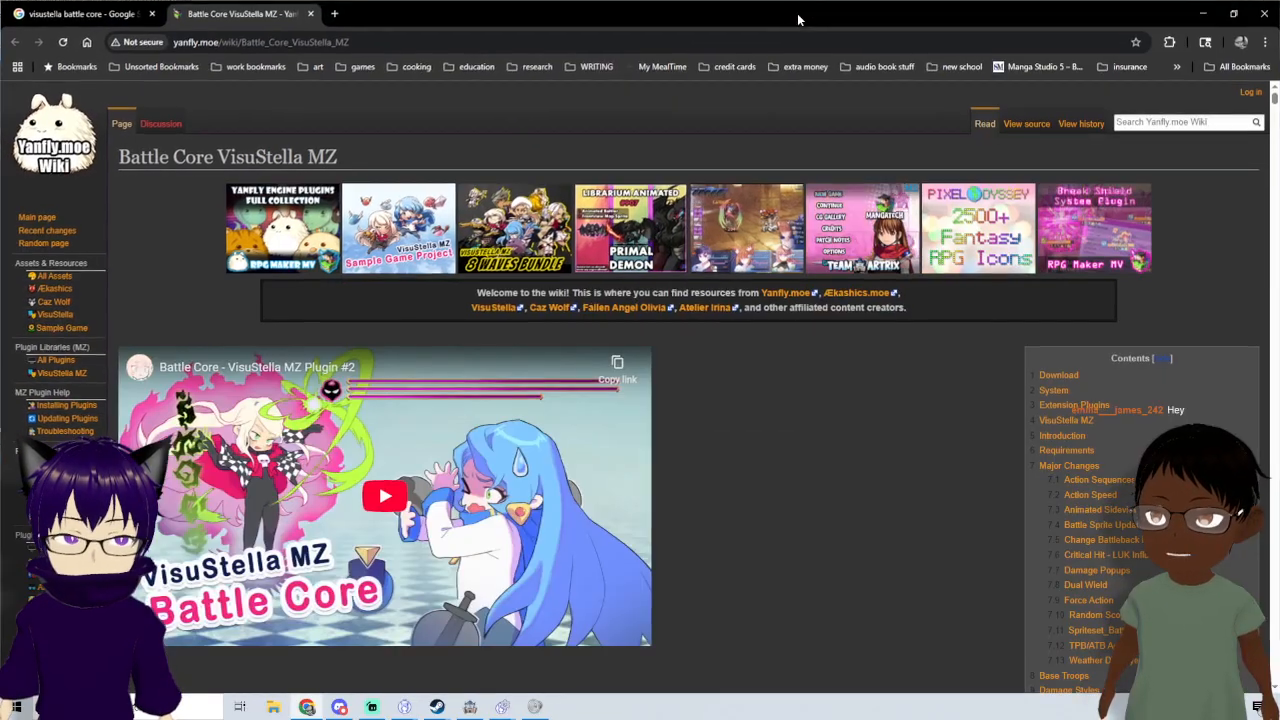
- Examine the Battle Core wiki page's download options, plugin installation help and battle layout screenshots
scroll(740, 370, "down", 3)
scroll(788, 404, "down", 3)
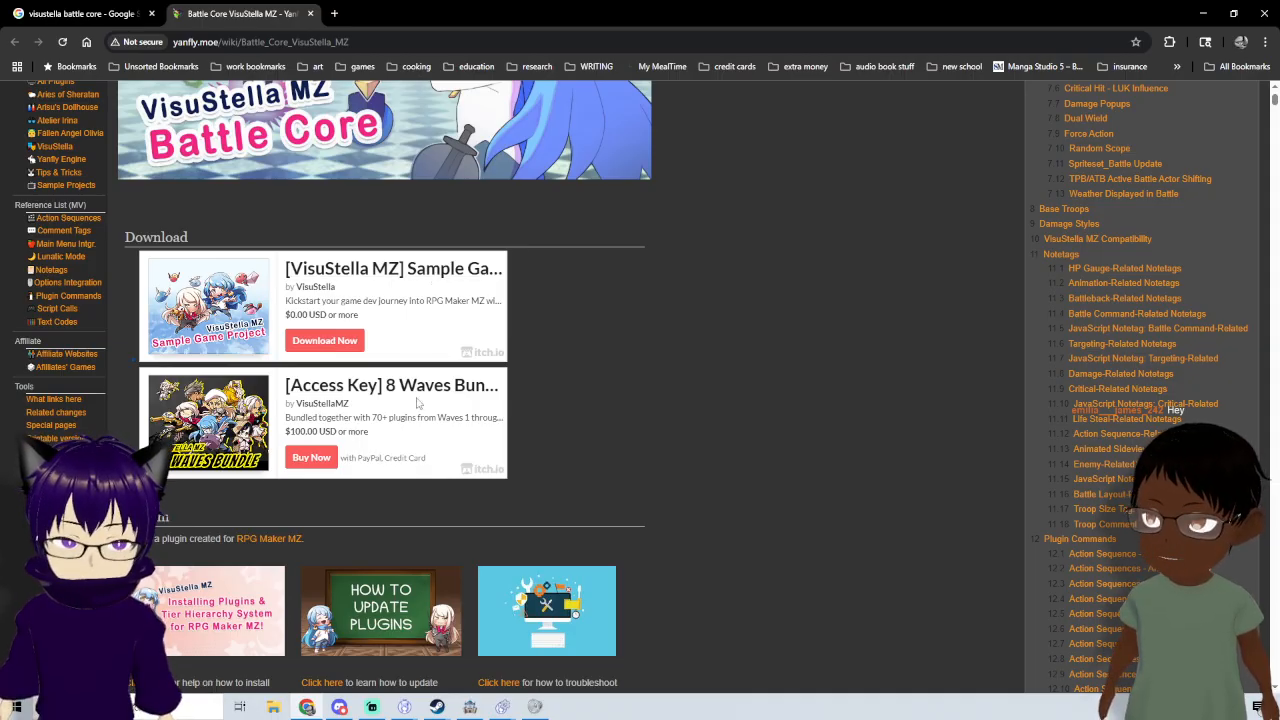
scroll(646, 432, "down", 5)
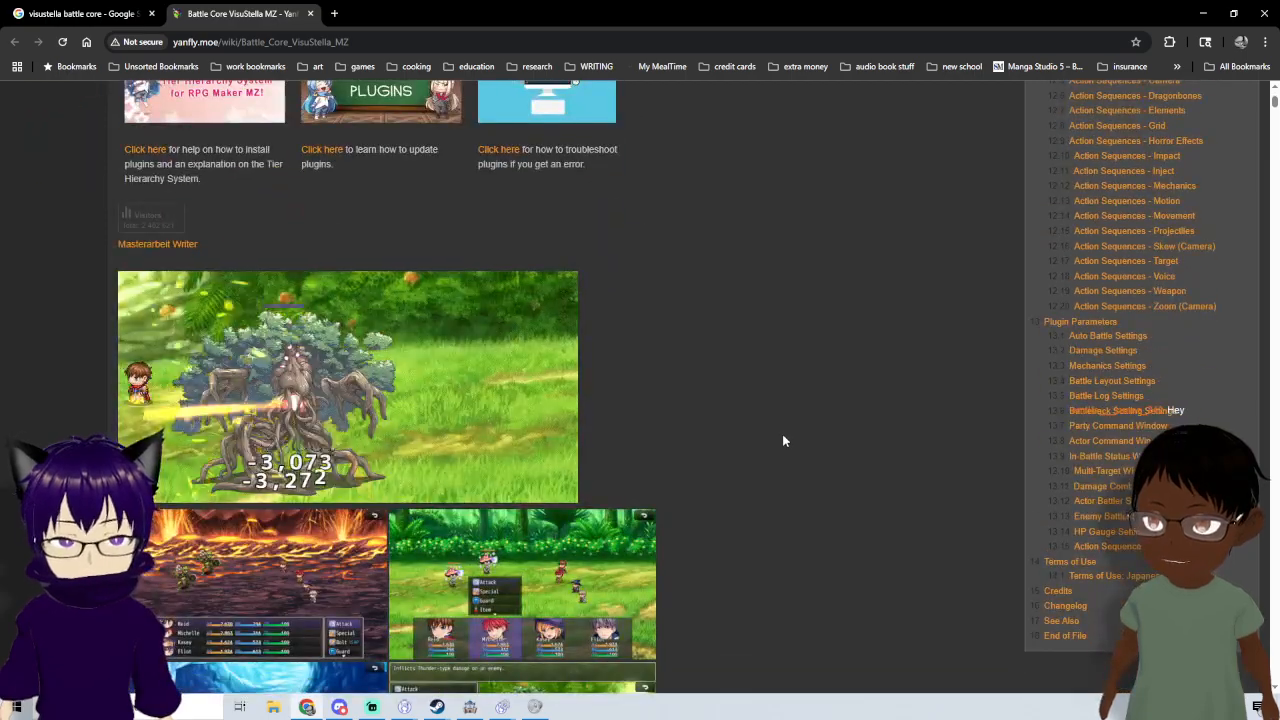
scroll(783, 440, "up", 3)
scroll(783, 440, "up", 4)
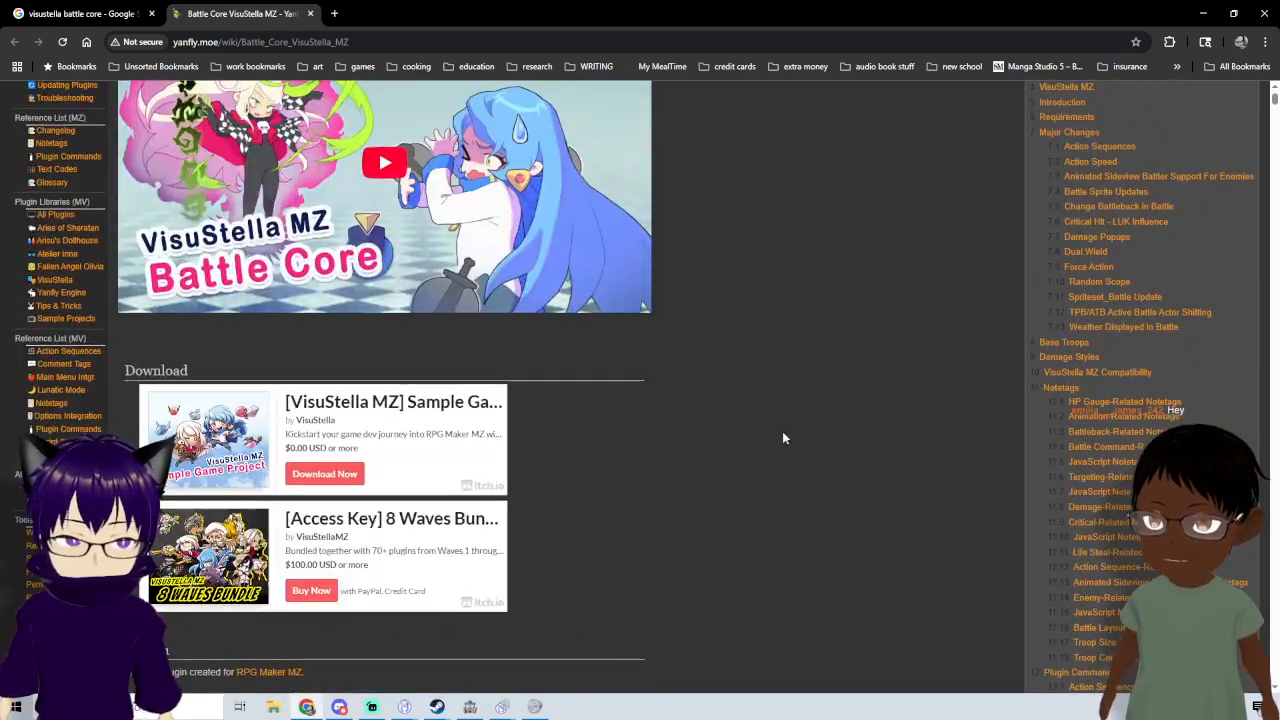
scroll(783, 438, "up", 1)
scroll(783, 438, "down", 2)
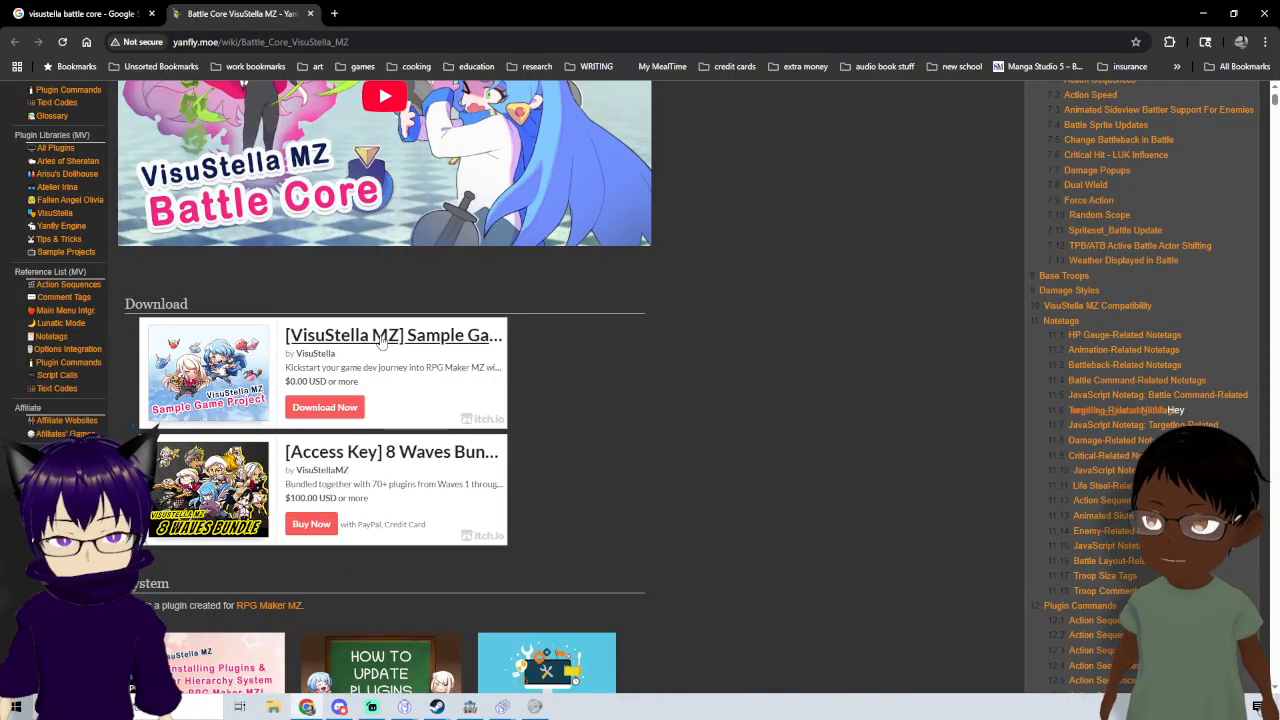
scroll(782, 397, "up", 4)
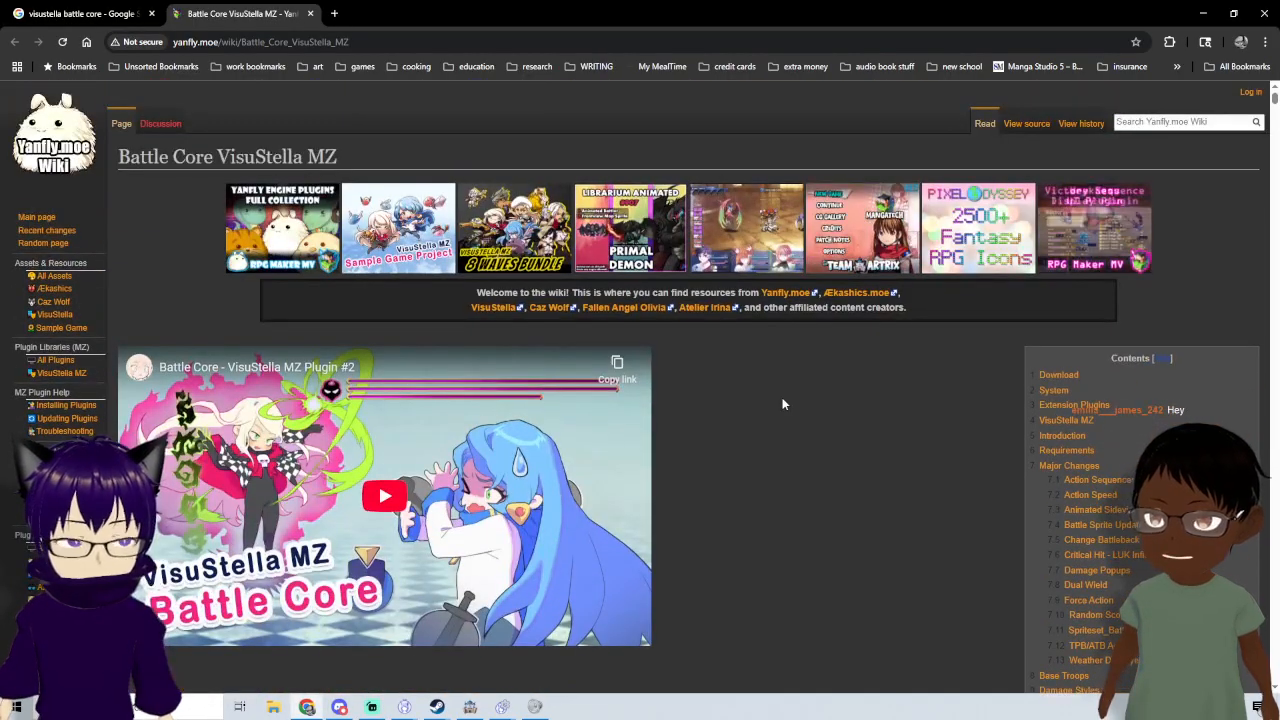
- Open the itch.io download page for the [VisuStella MZ] Sample Game Project, skipping the payment
scroll(780, 404, "down", 5)
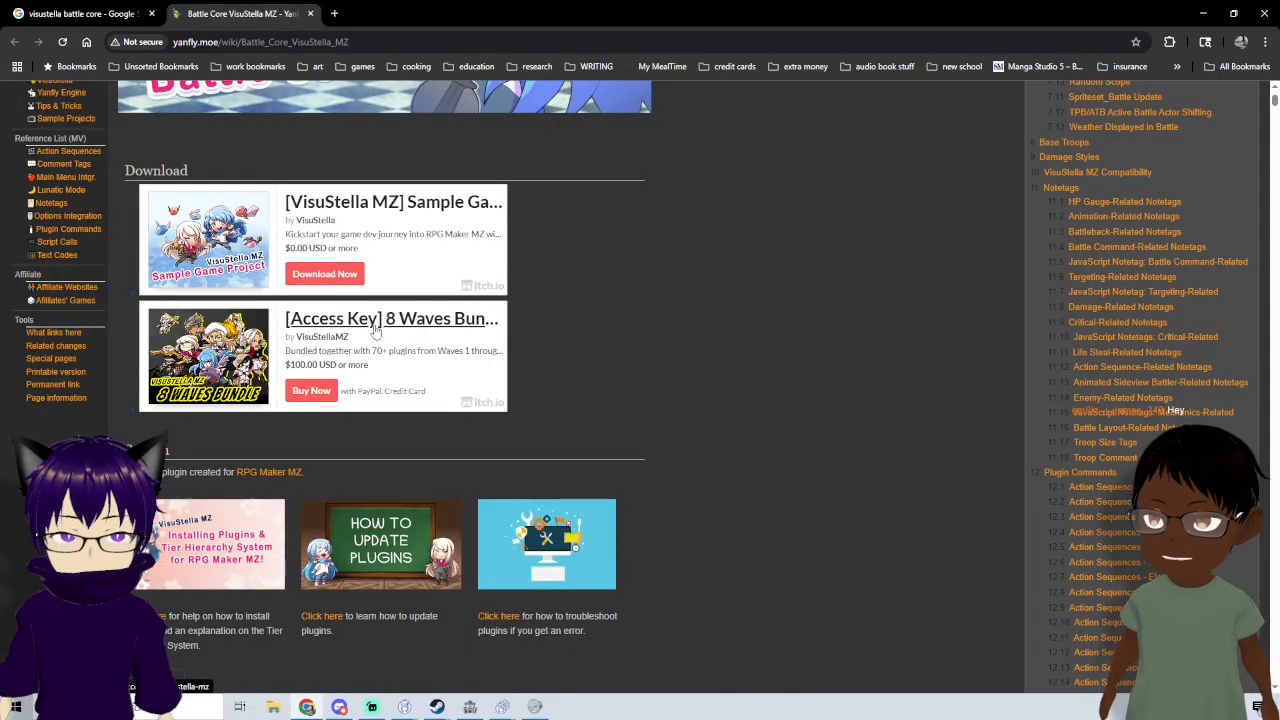
left_click(345, 274)
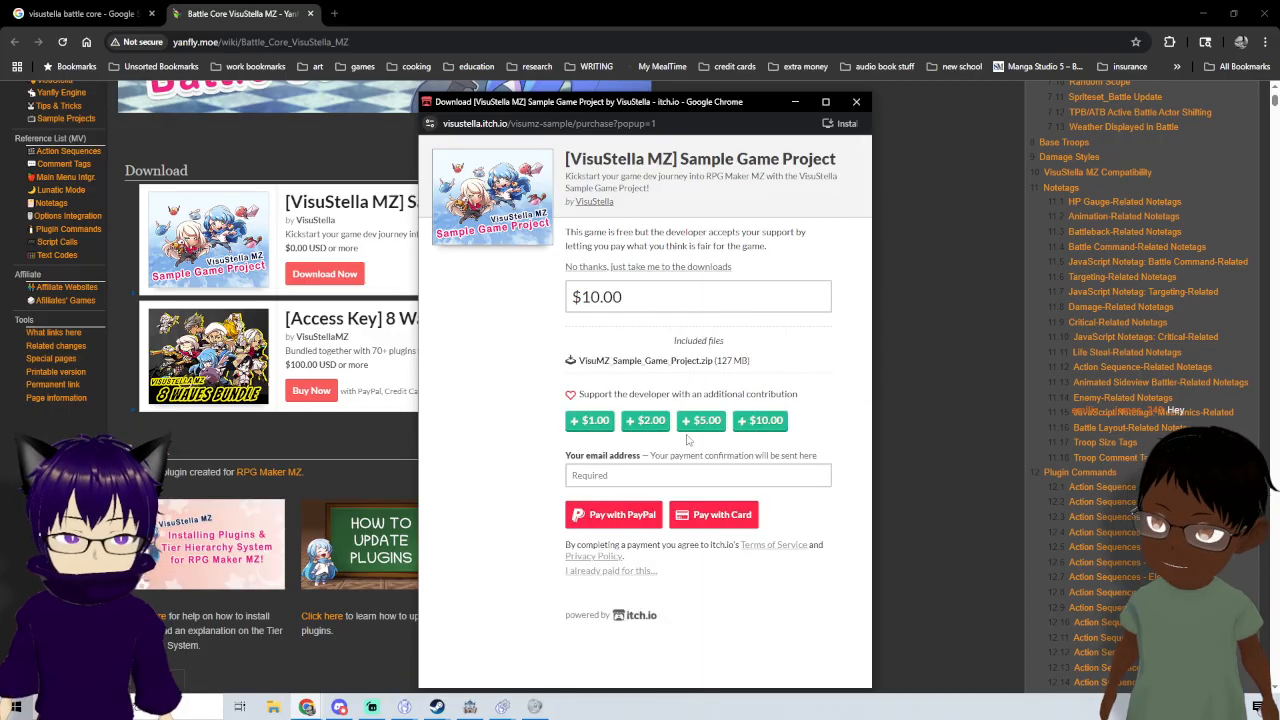
left_click(598, 268)
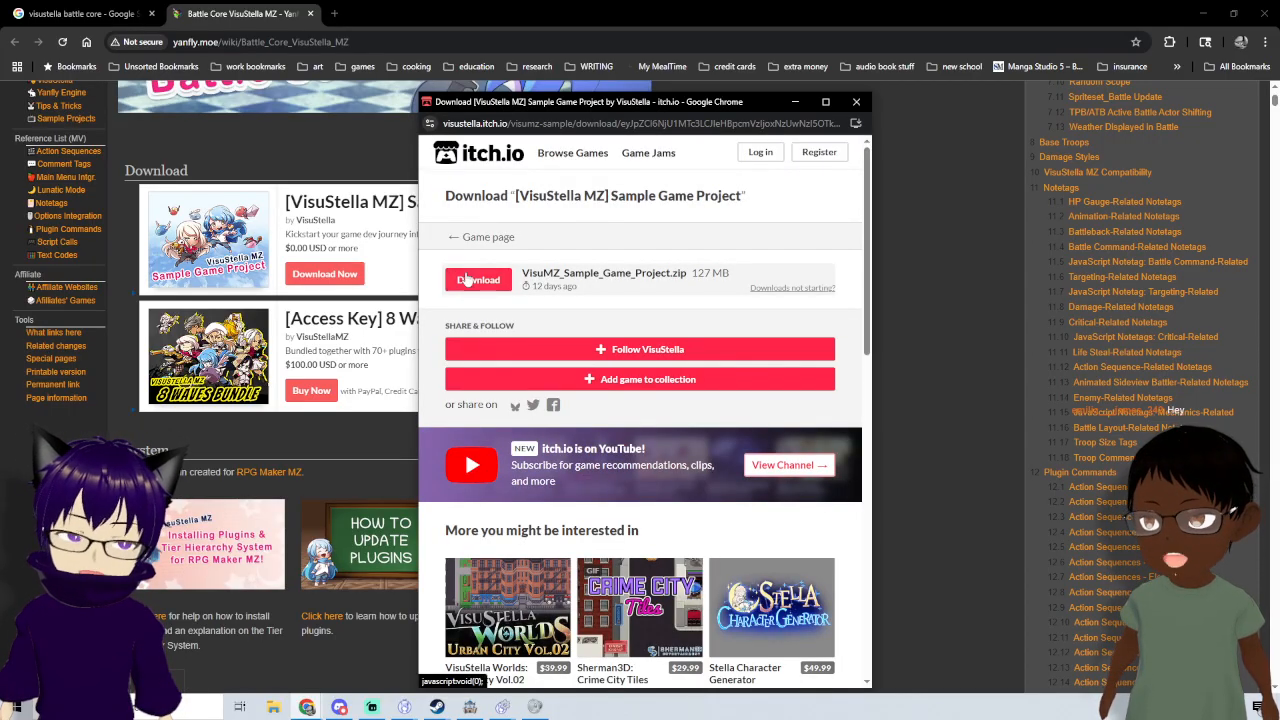
- Download VisuMZ_Sample_Game_Project.zip into a new folder inside the Desktop's important folder, and close the itch.io download window
left_click(475, 280)
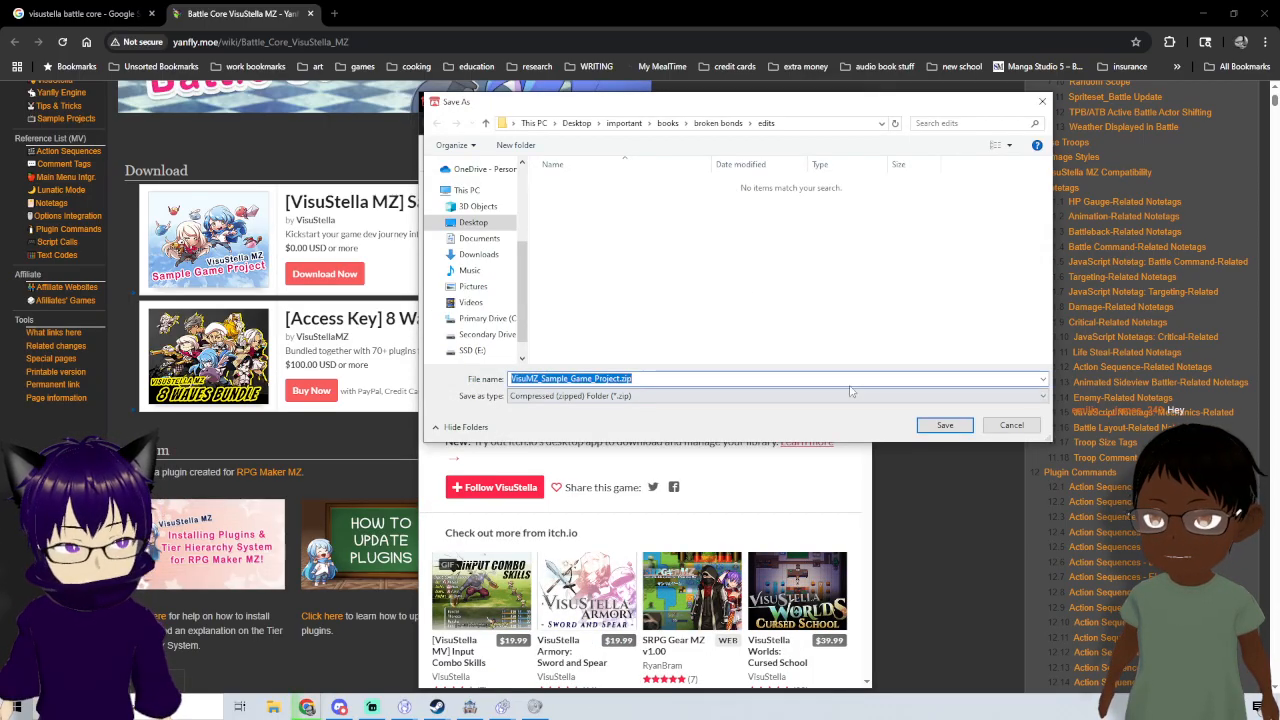
left_click(624, 123)
left_click(515, 145)
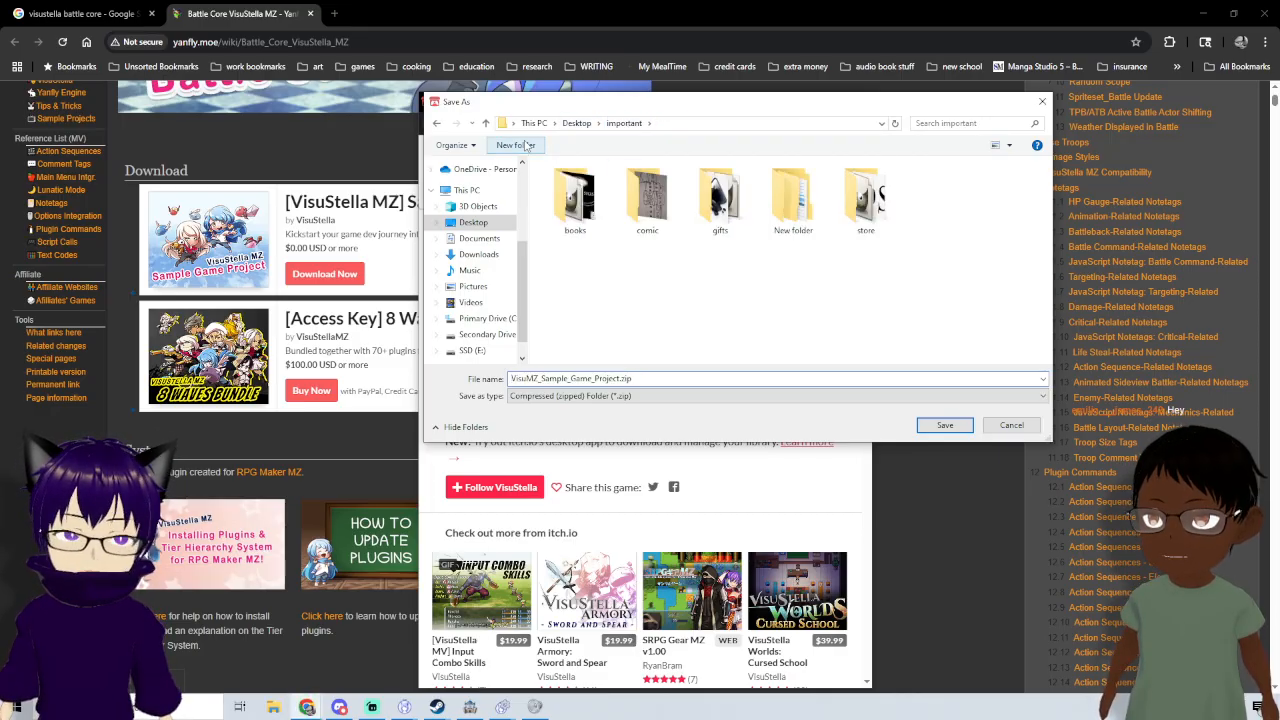
double_click(880, 210)
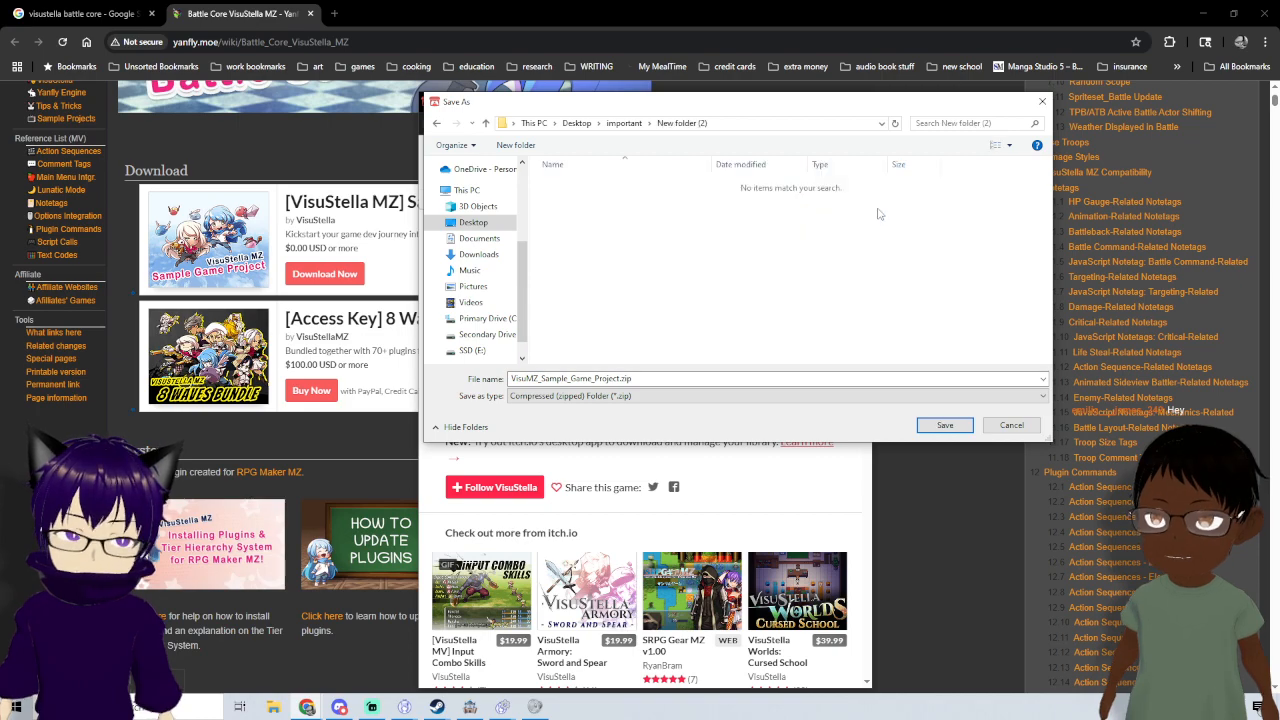
left_click(940, 425)
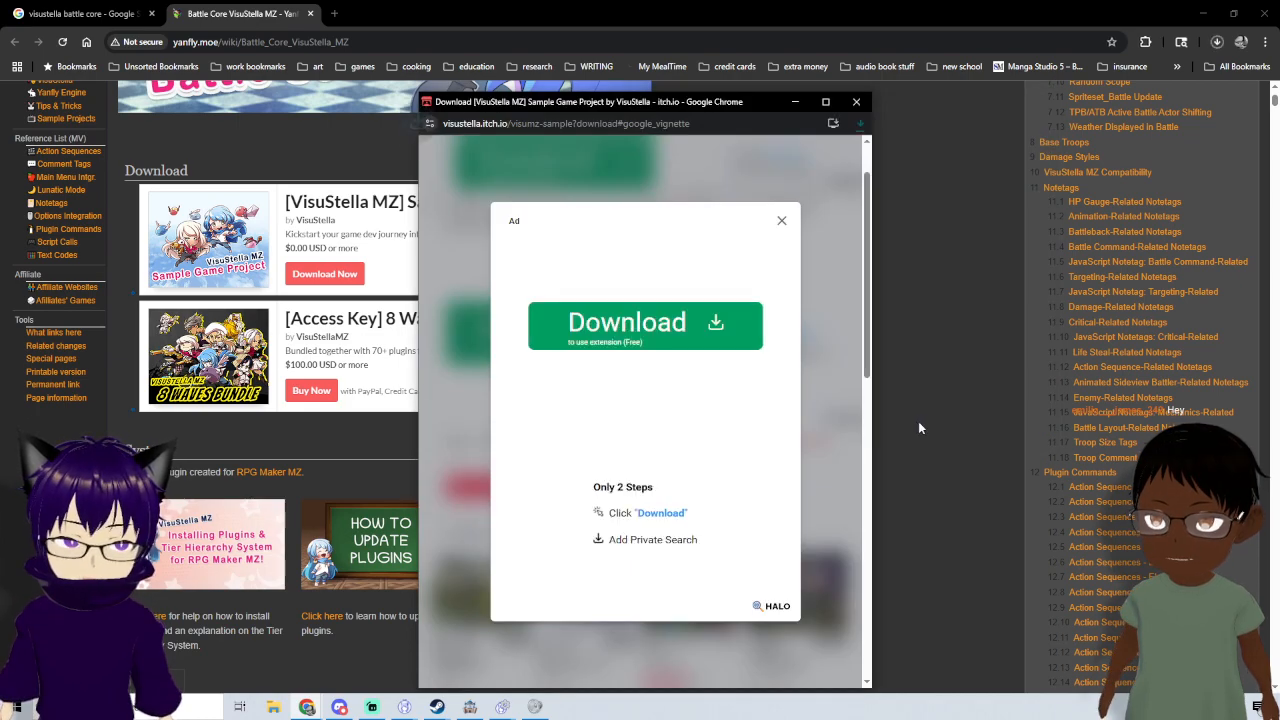
left_click(857, 102)
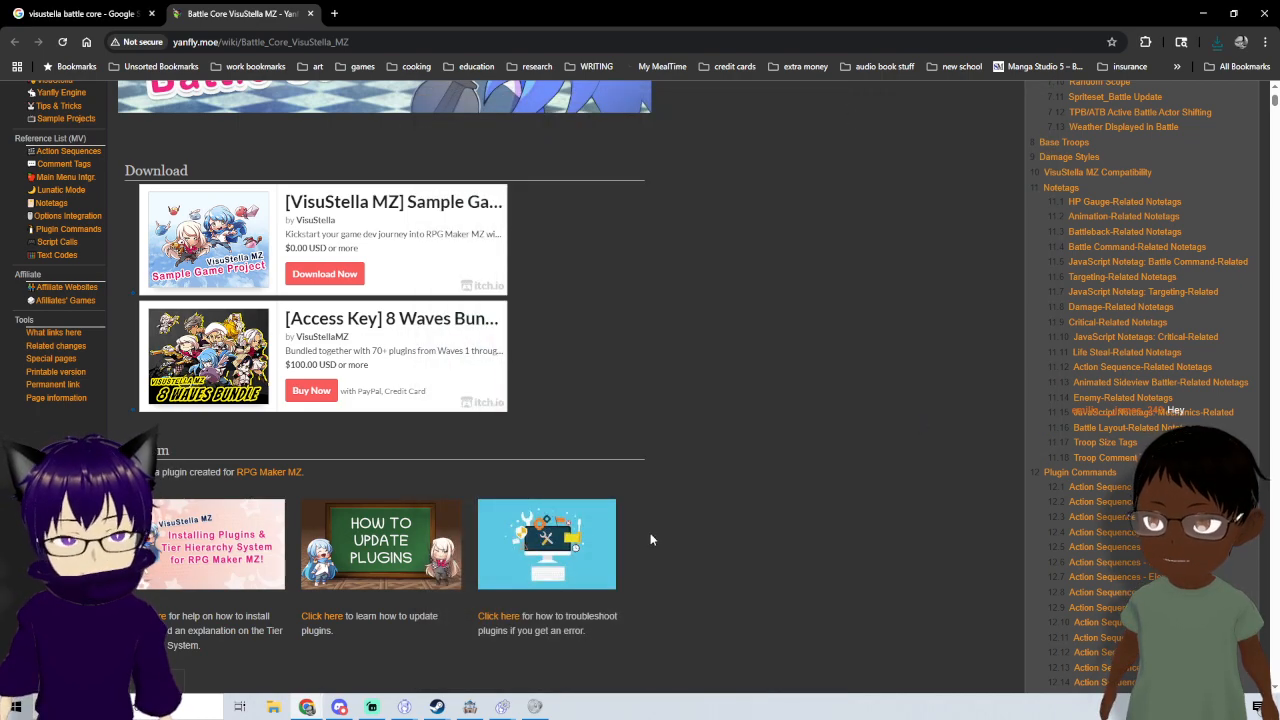
- Open the downloaded VisuMZ_Sample_Game_Project.zip, inspect the contents of its project folder, and close the file window
left_click(1219, 45)
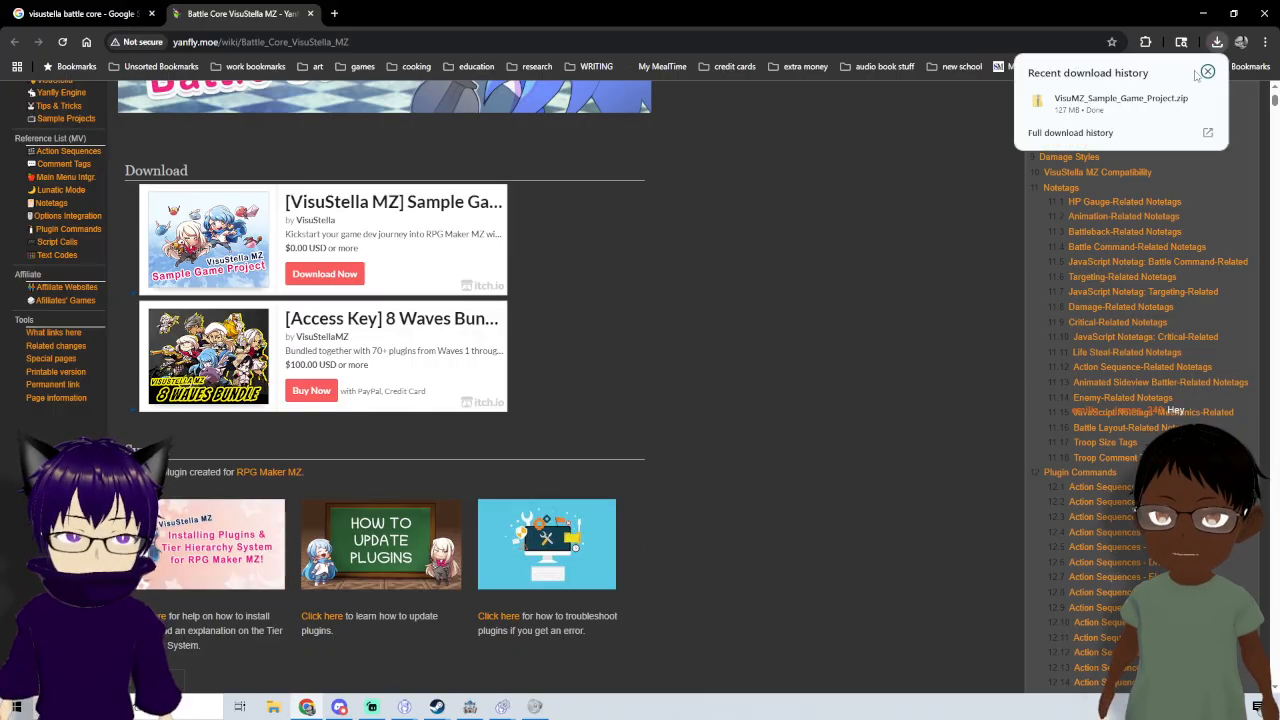
left_click(1137, 101)
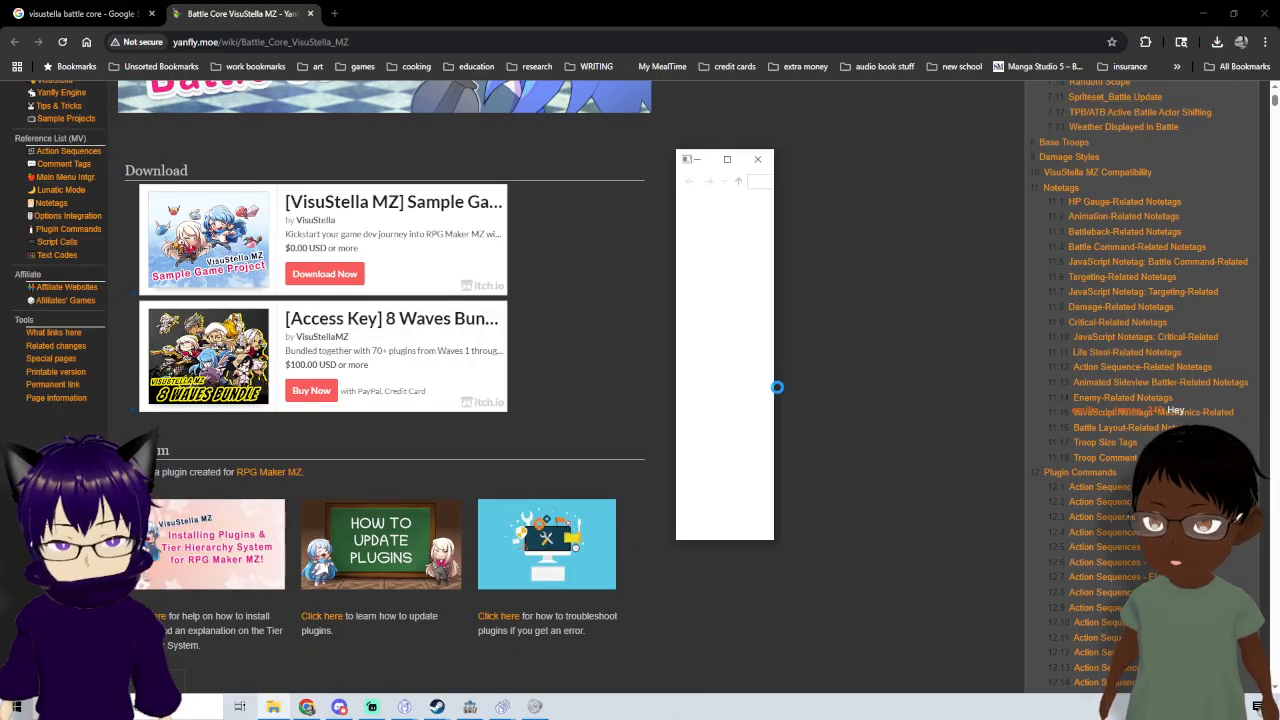
left_click_drag(777, 220, 1000, 248)
left_click_drag(903, 163, 526, 139)
left_click_drag(625, 202, 877, 211)
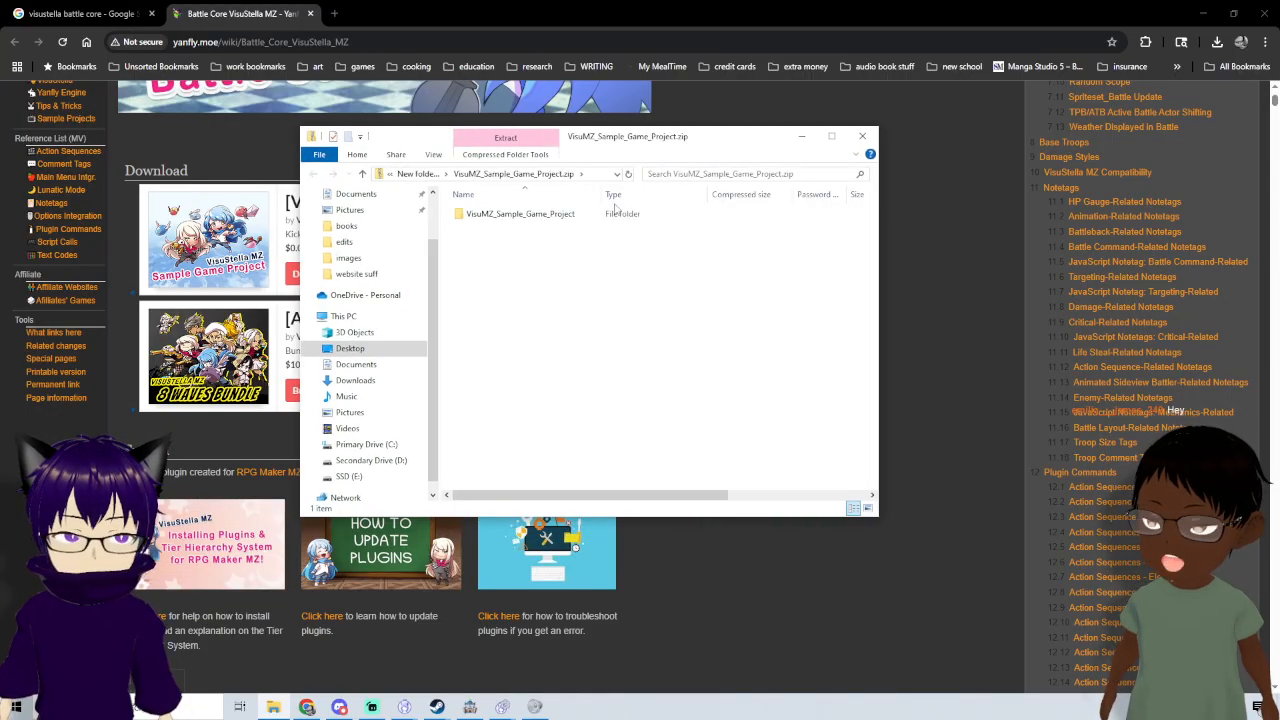
double_click(530, 214)
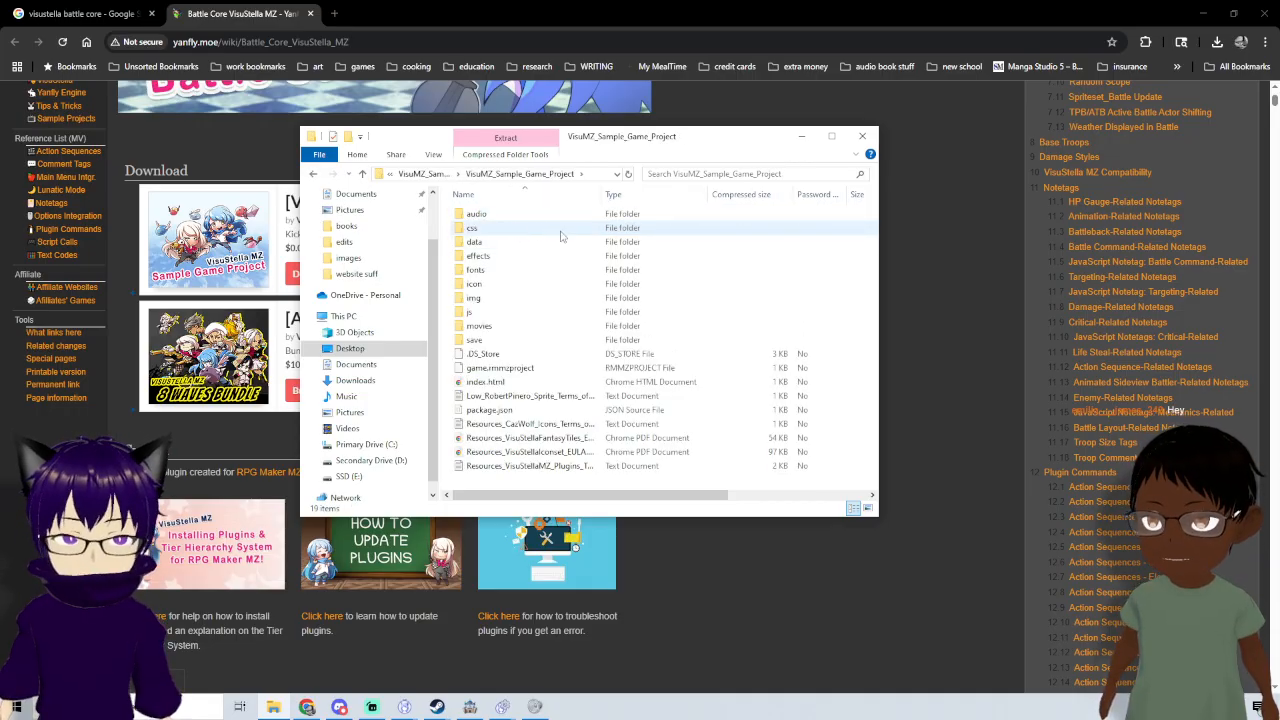
scroll(545, 380, "right", 2)
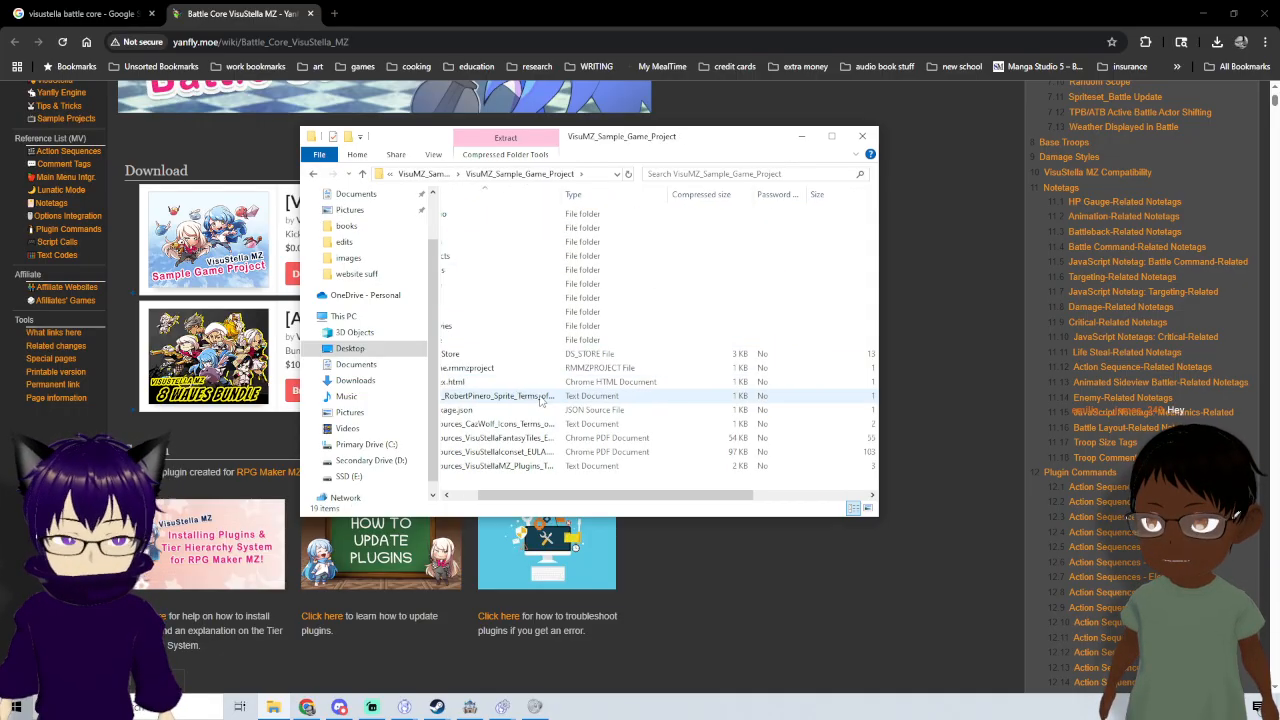
scroll(546, 419, "left", 2)
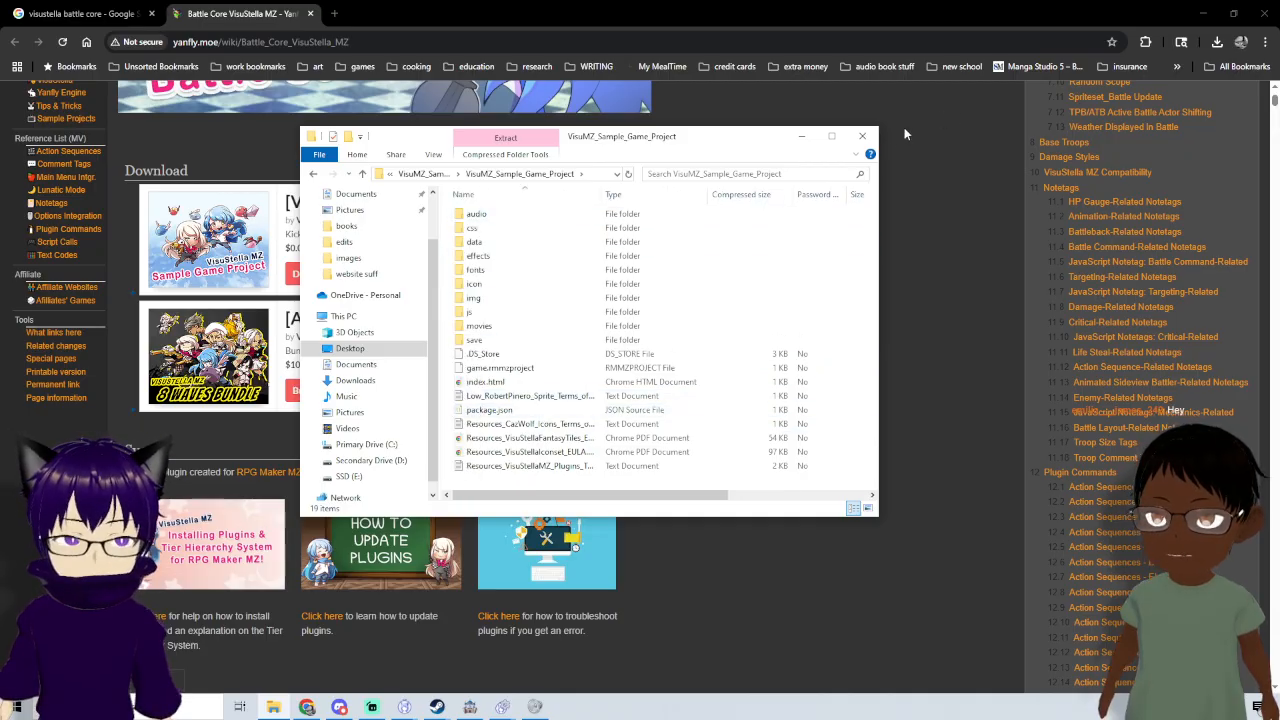
left_click(865, 137)
- Examine the Battle Core wiki page from its download options through the extension plugins, major changes, damage styles and notetags
scroll(791, 520, "up", 1)
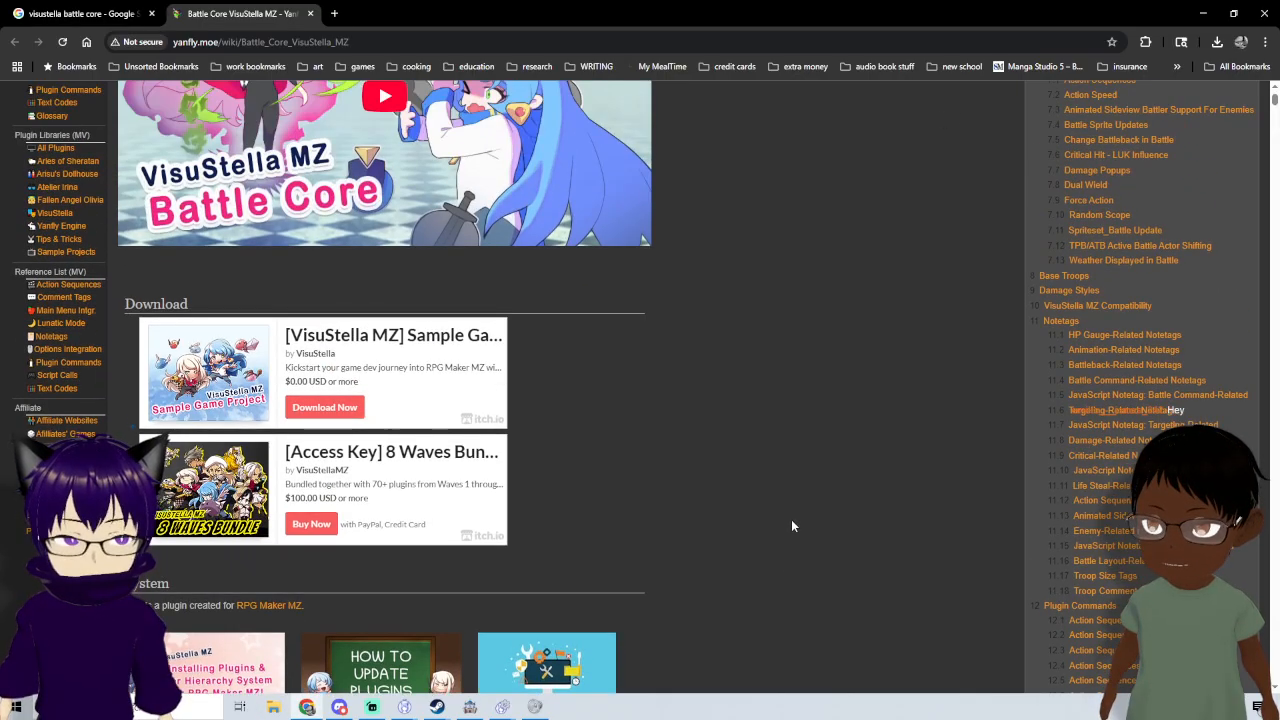
scroll(791, 519, "down", 3)
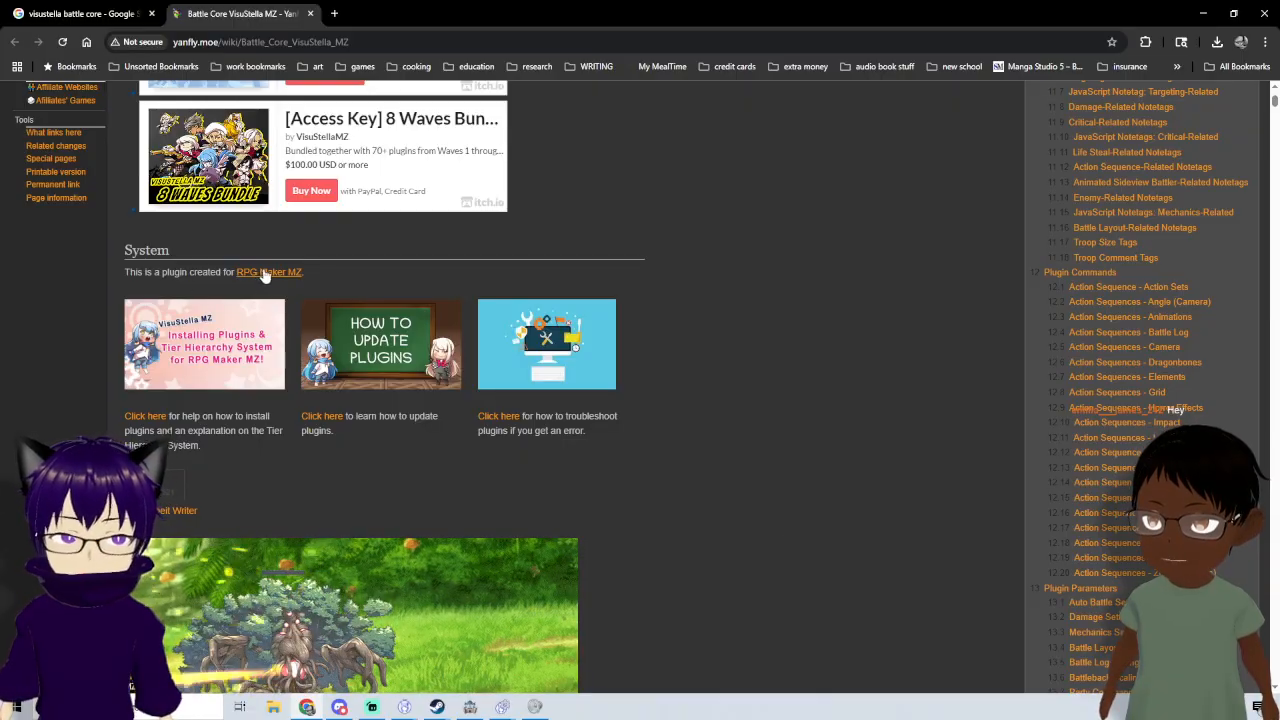
scroll(555, 498, "down", 6)
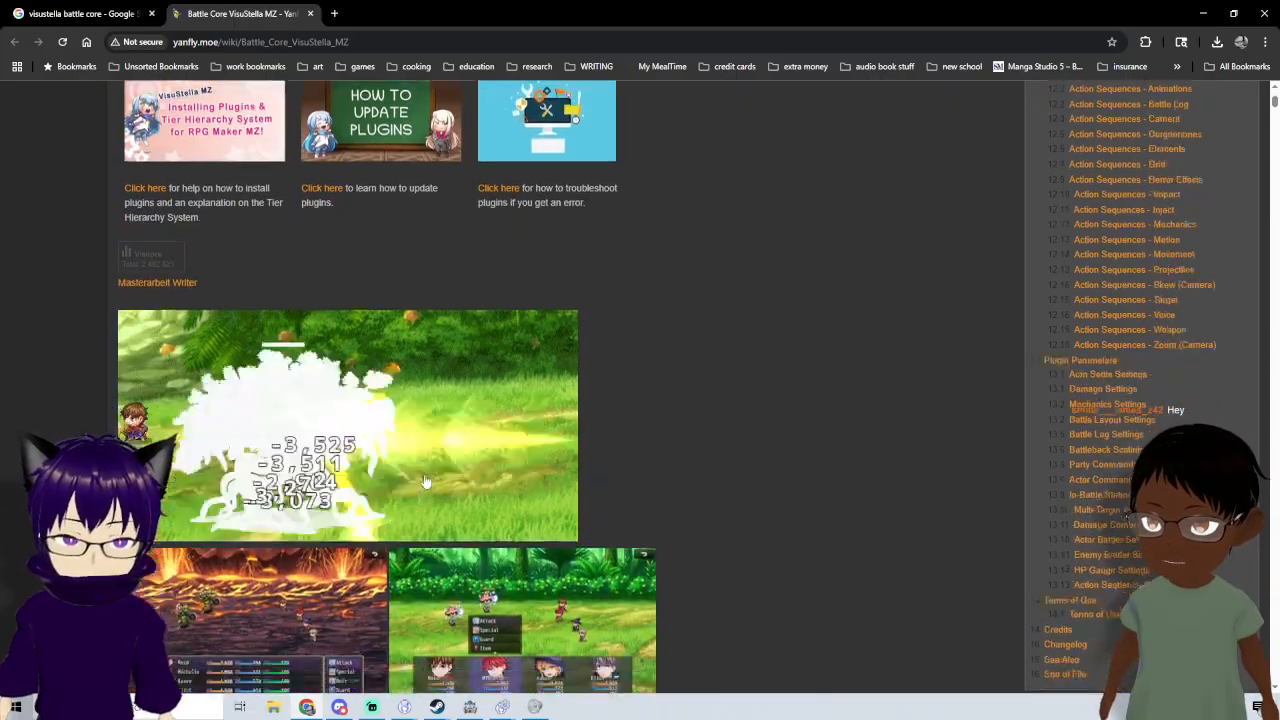
scroll(555, 498, "down", 2)
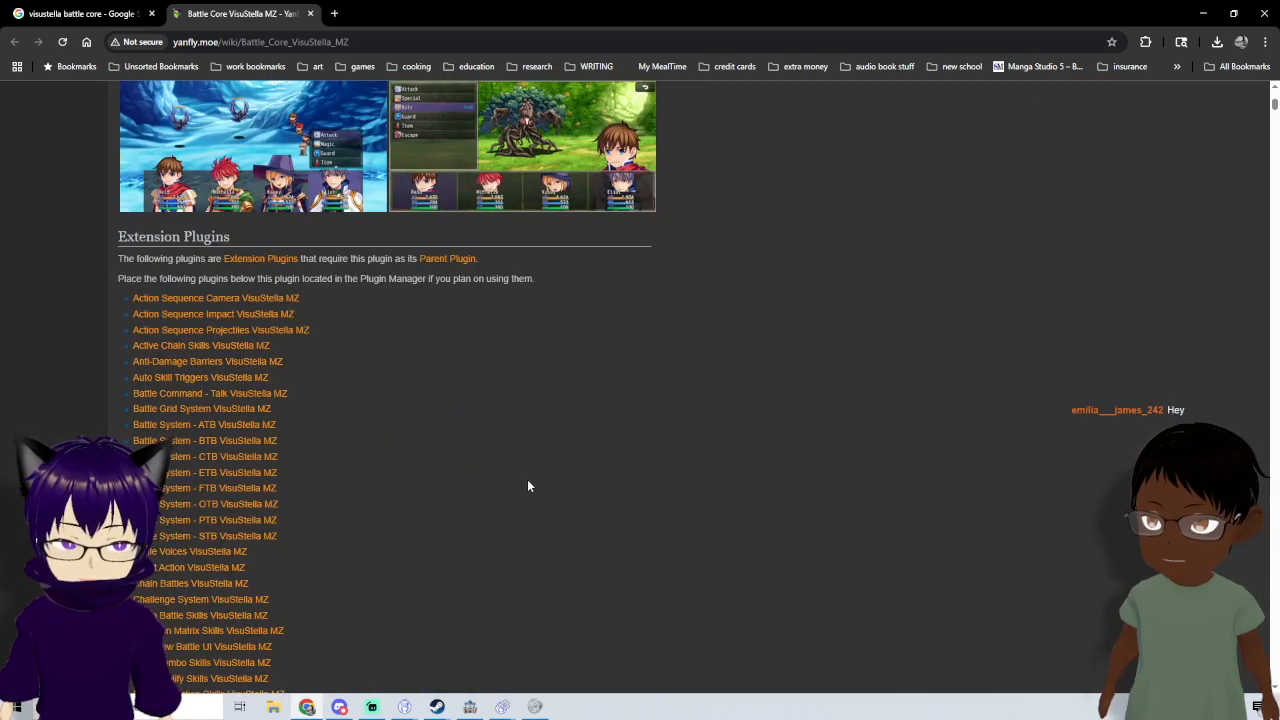
scroll(545, 510, "down", 7)
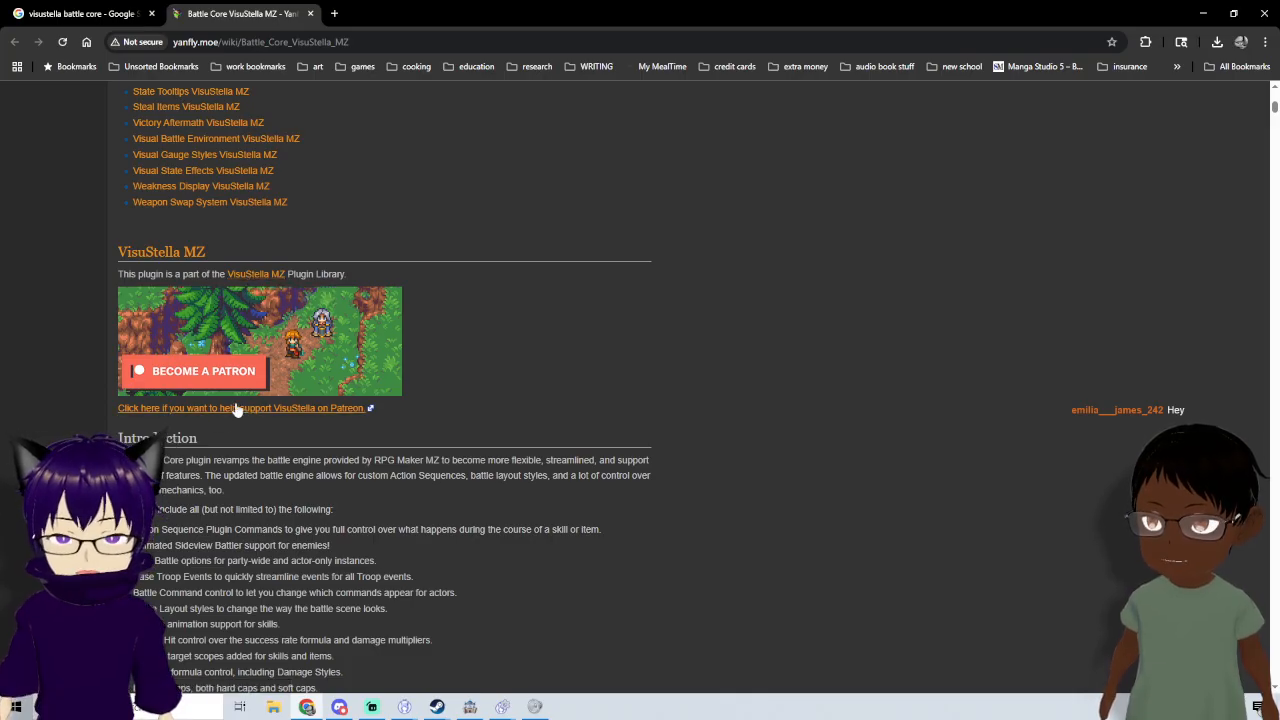
scroll(255, 415, "down", 15)
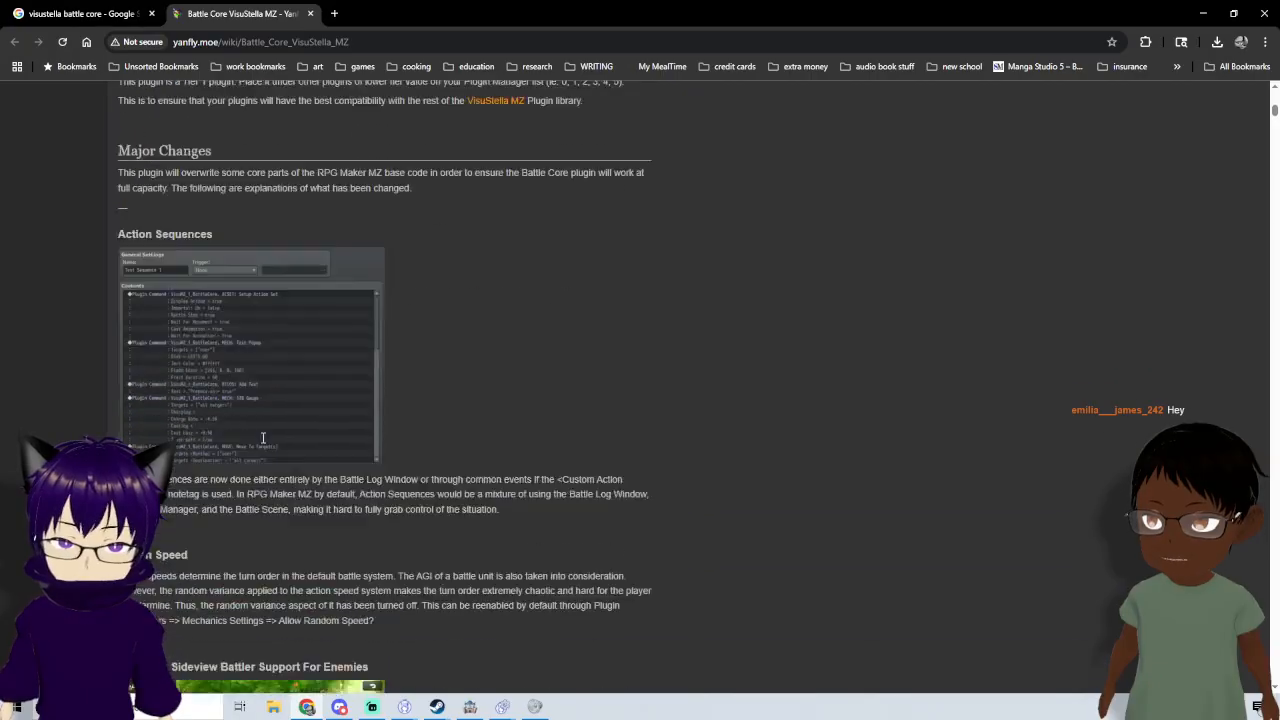
scroll(270, 487, "down", 15)
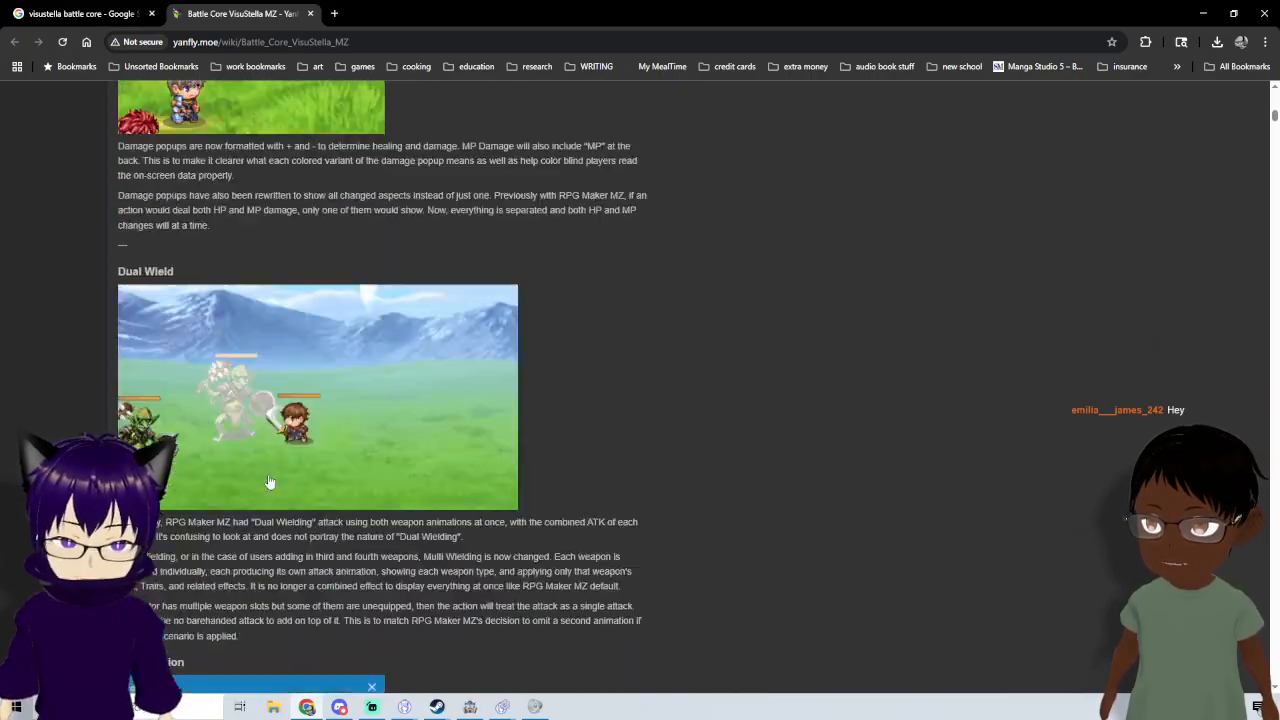
scroll(265, 480, "down", 20)
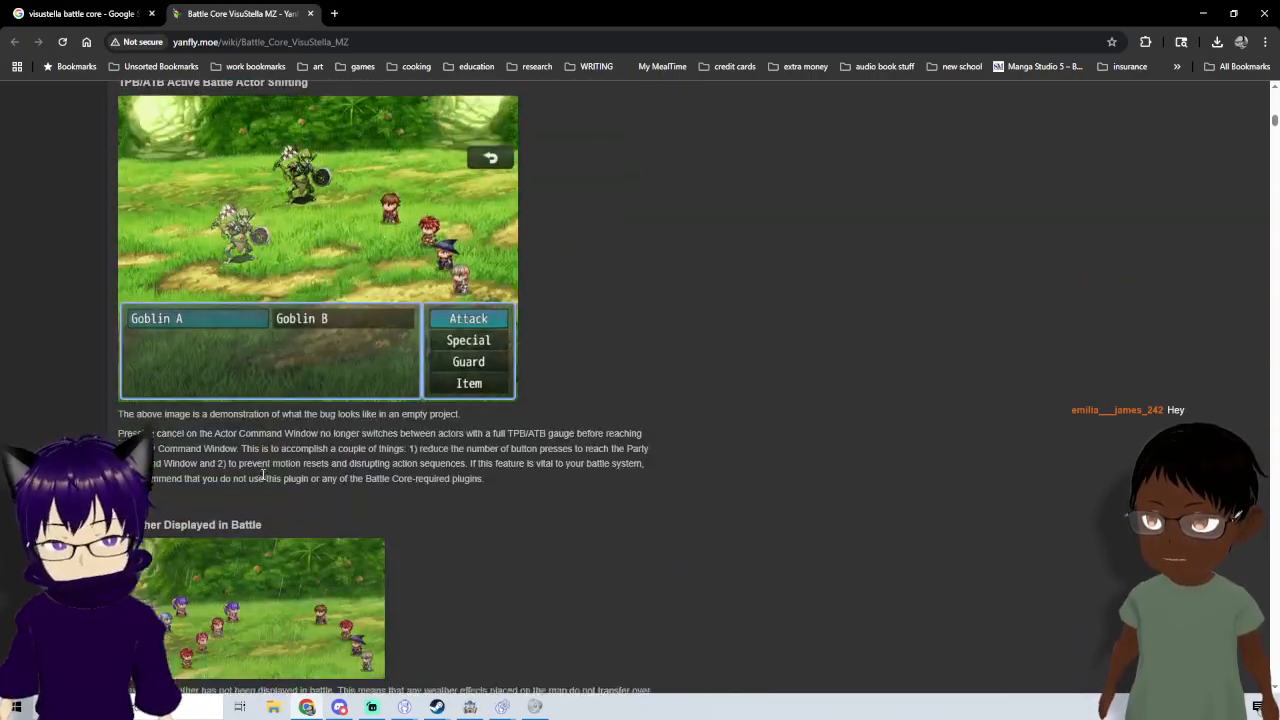
scroll(262, 477, "down", 20)
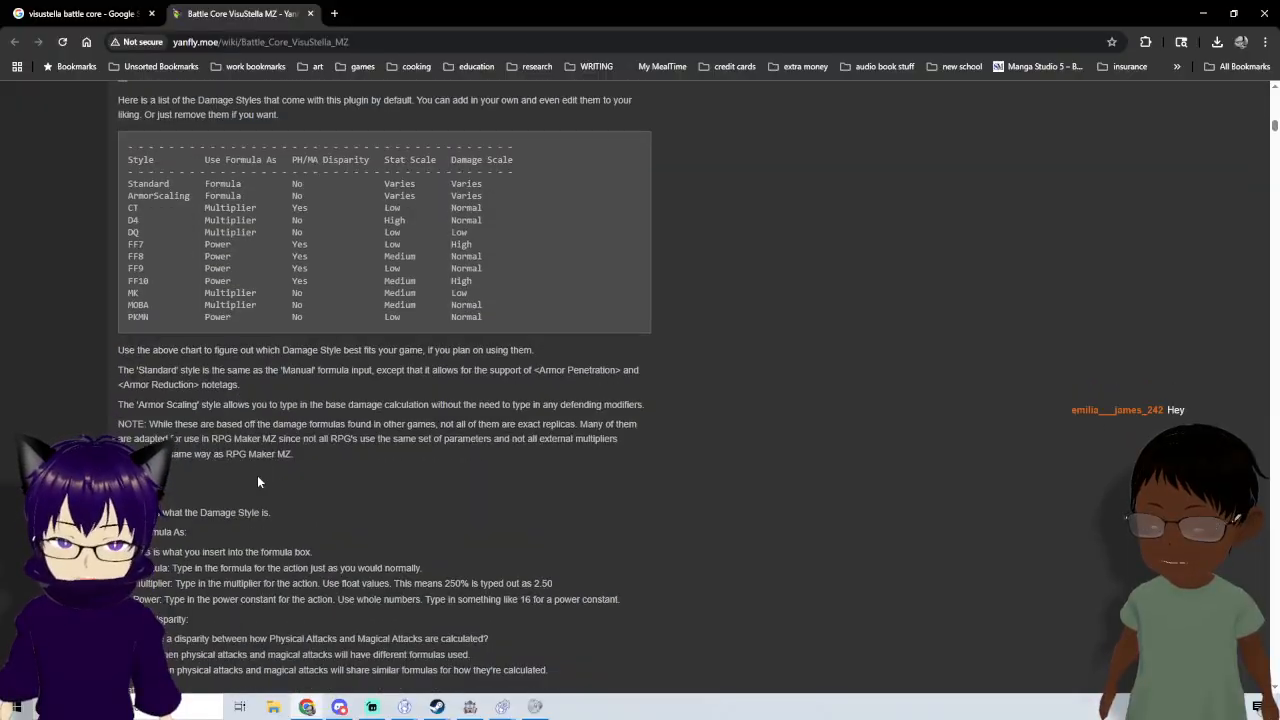
scroll(258, 478, "down", 15)
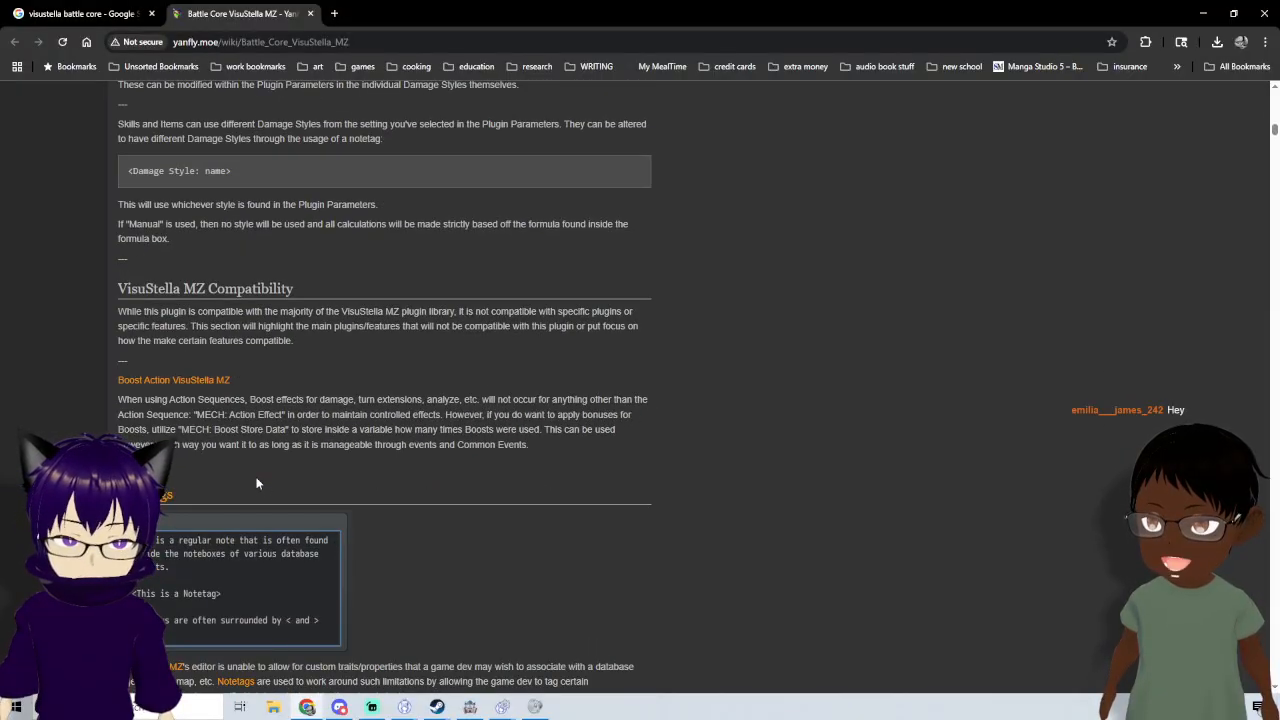
scroll(256, 478, "down", 10)
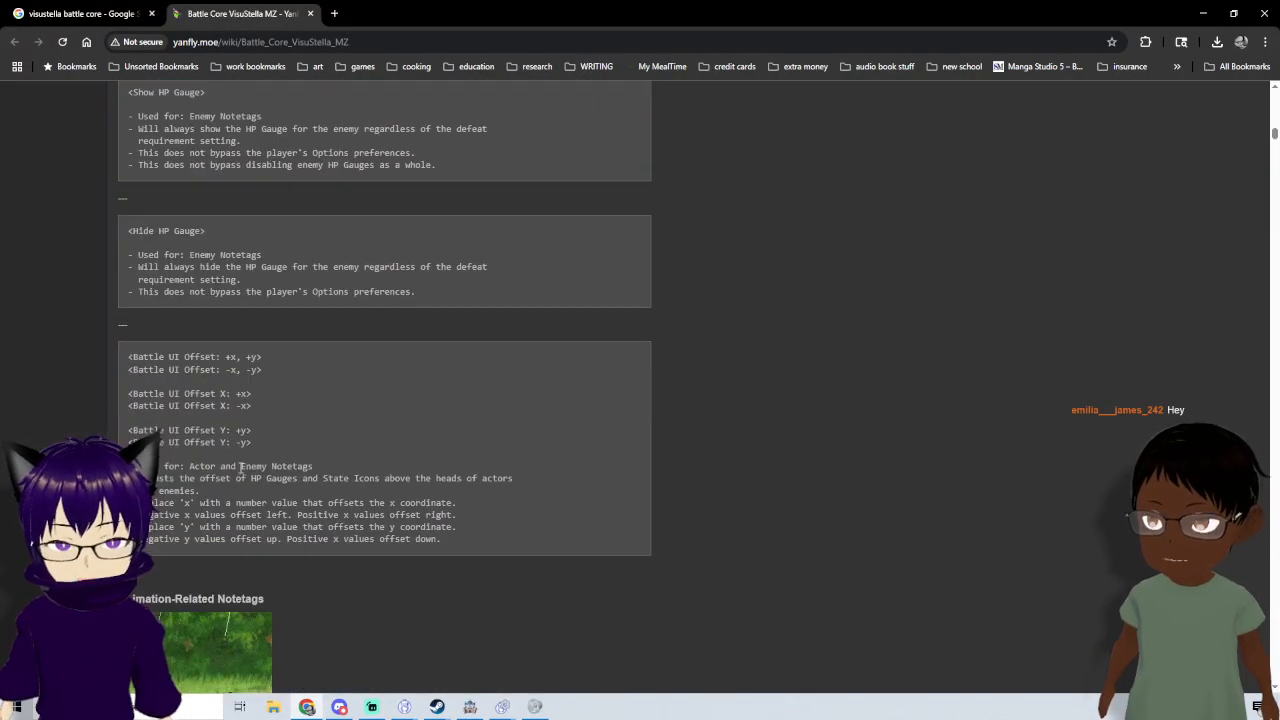
scroll(236, 477, "down", 10)
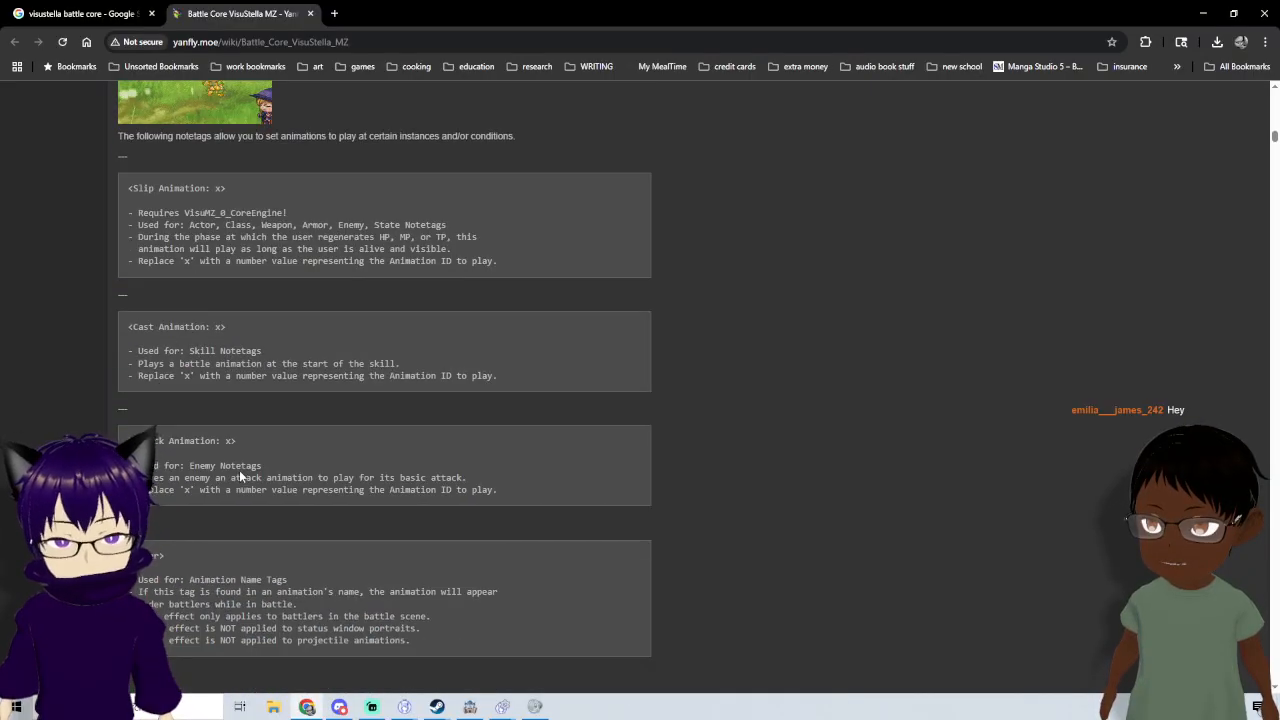
scroll(236, 477, "down", 12)
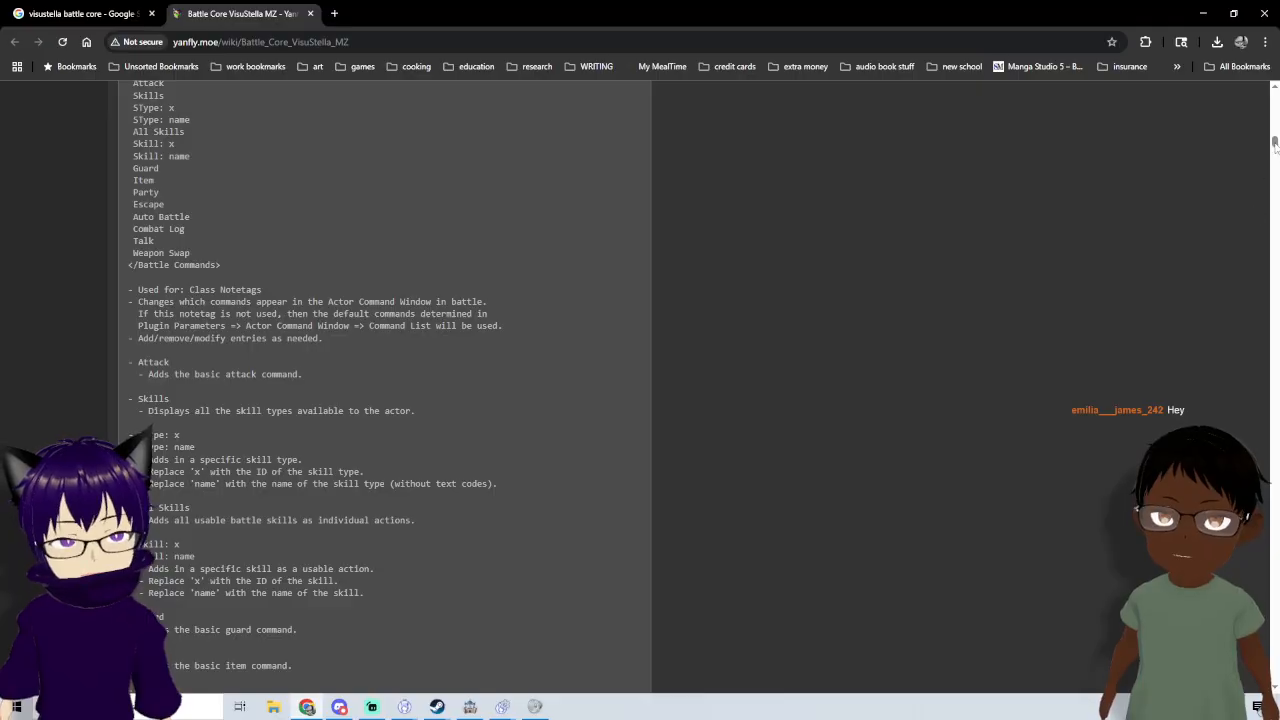
- Jump to the Battle Core page's Download section and review its download options and plugin installation, updating and troubleshooting help
left_click_drag(1274, 143, 1278, 88)
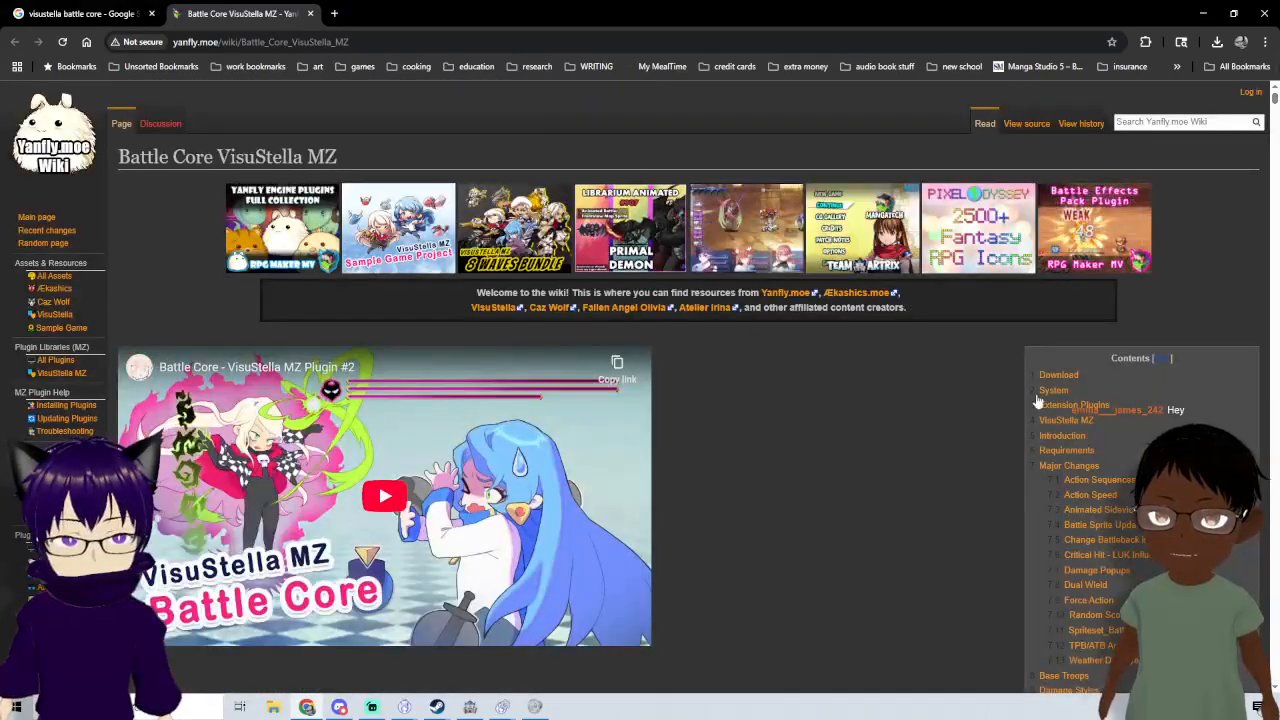
scroll(845, 452, "down", 10)
scroll(840, 455, "up", 10)
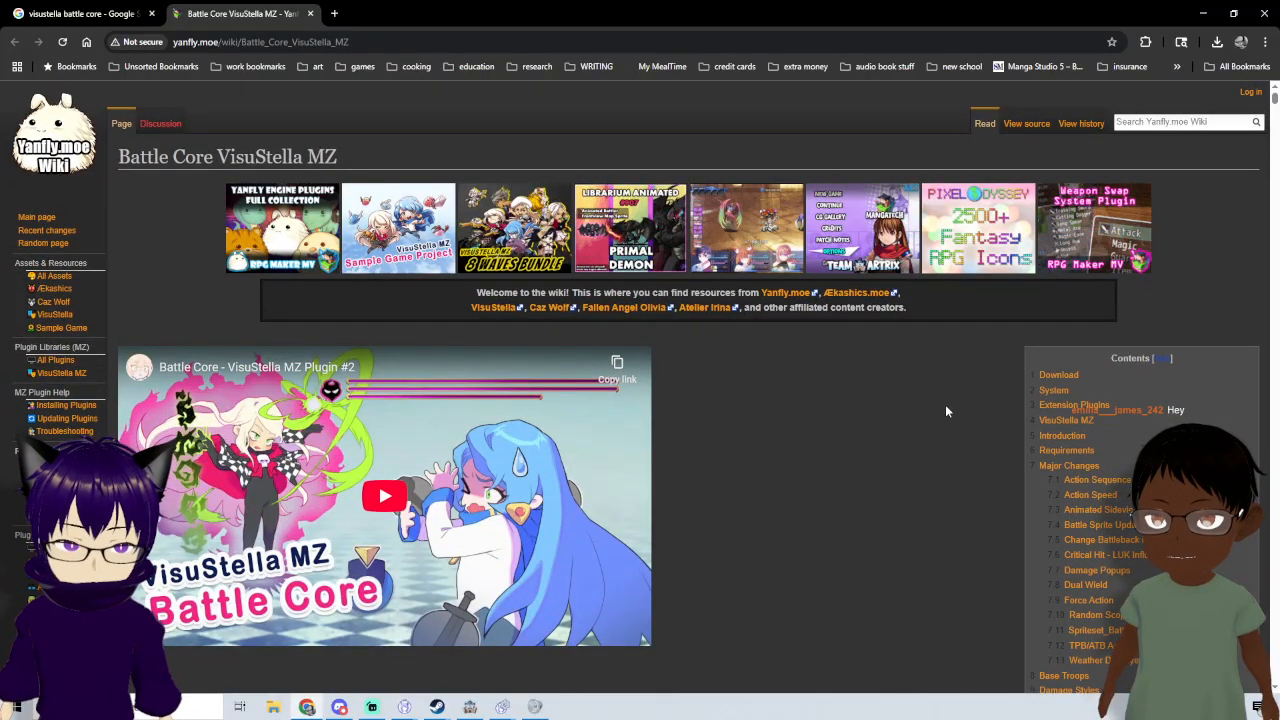
left_click(1058, 374)
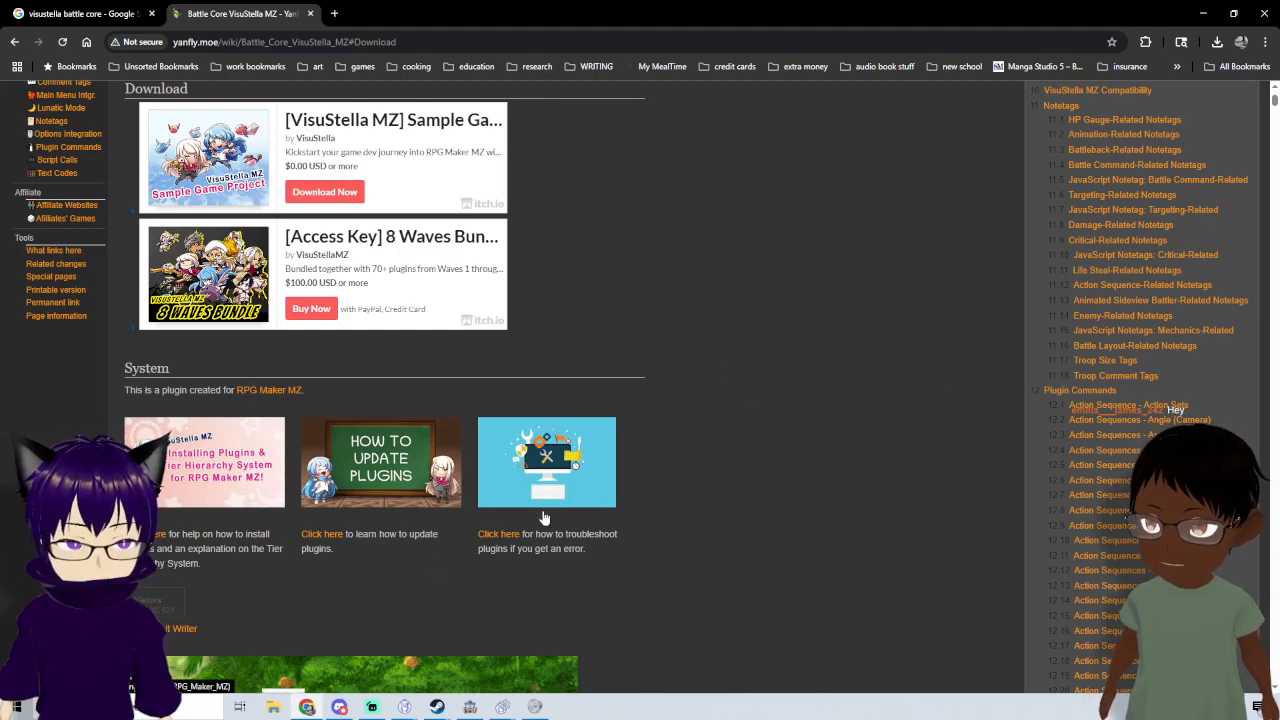
scroll(613, 533, "down", 1)
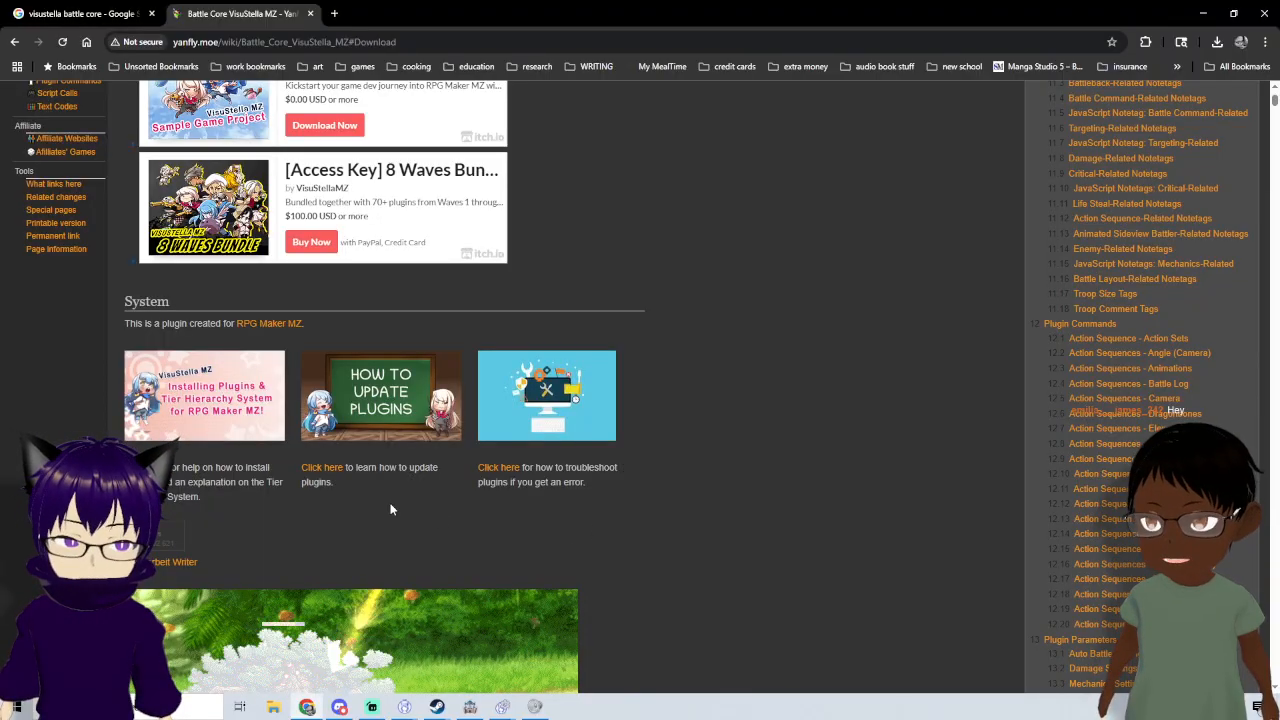
scroll(336, 437, "up", 2)
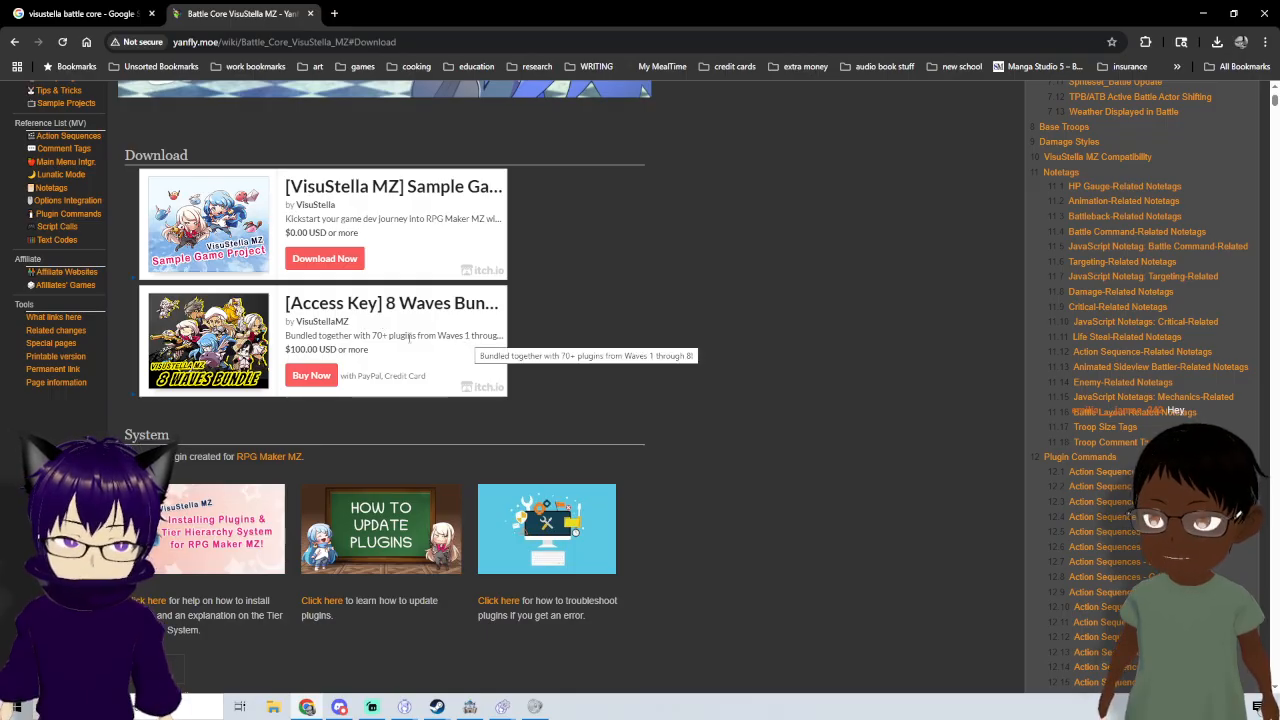
scroll(377, 410, "down", 2)
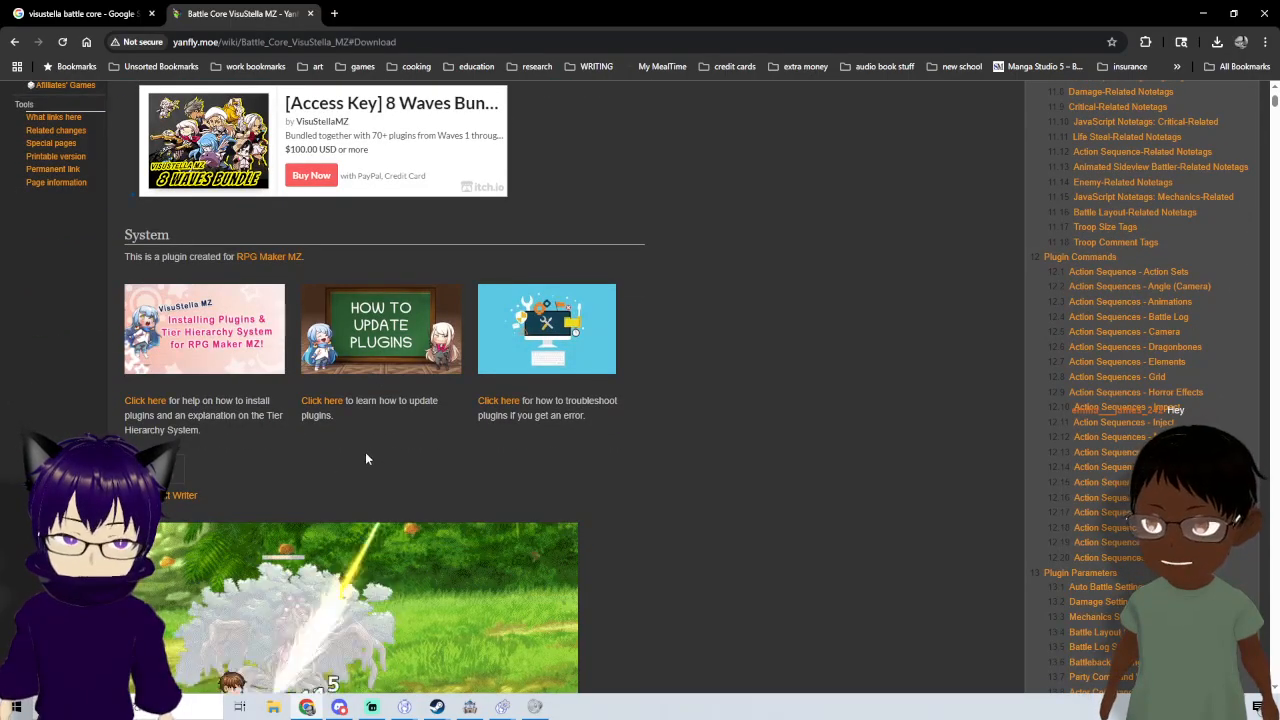
- Review the Extension Plugins section of the Battle Core page and open its linked Parent Plugin category
scroll(365, 458, "down", 6)
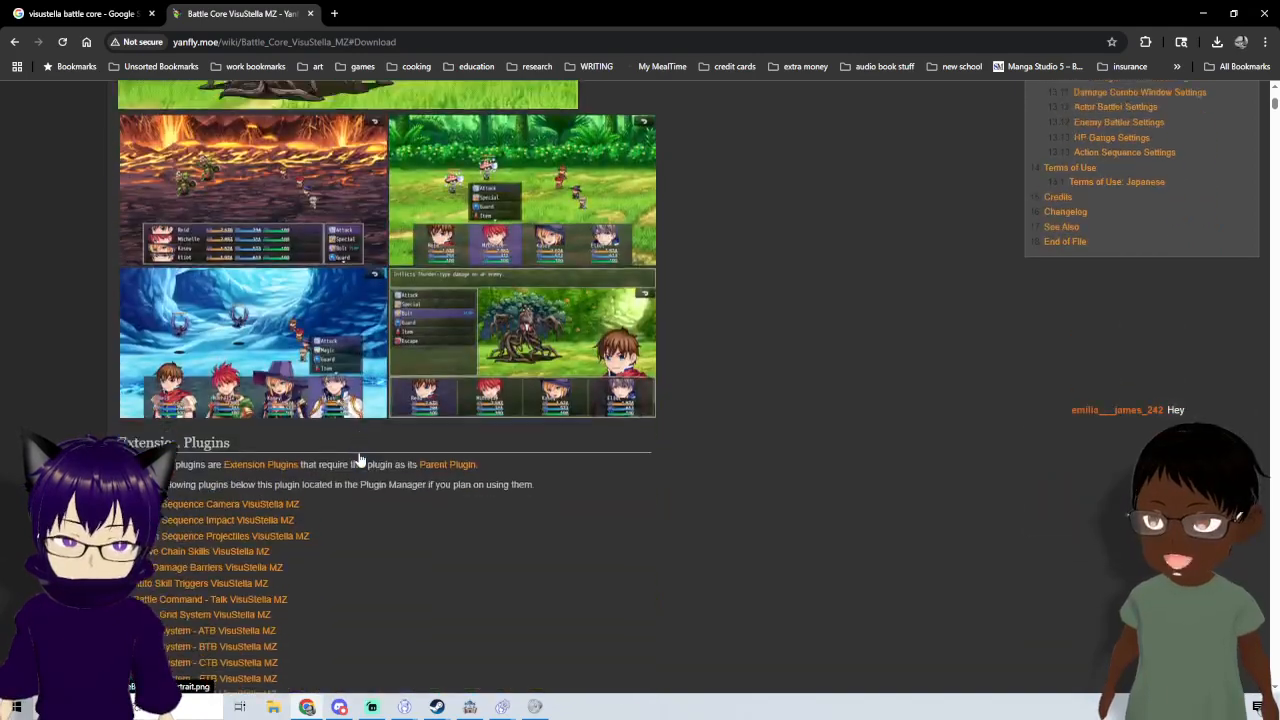
scroll(360, 456, "down", 1)
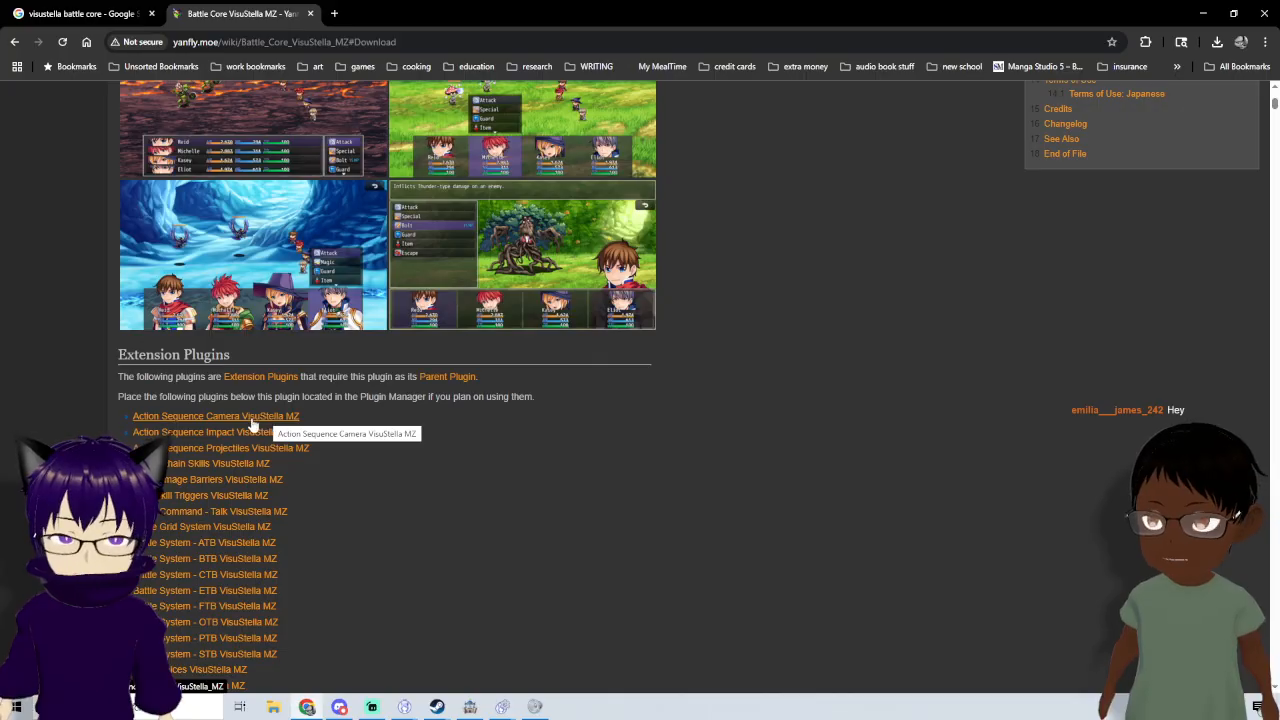
scroll(236, 425, "down", 1)
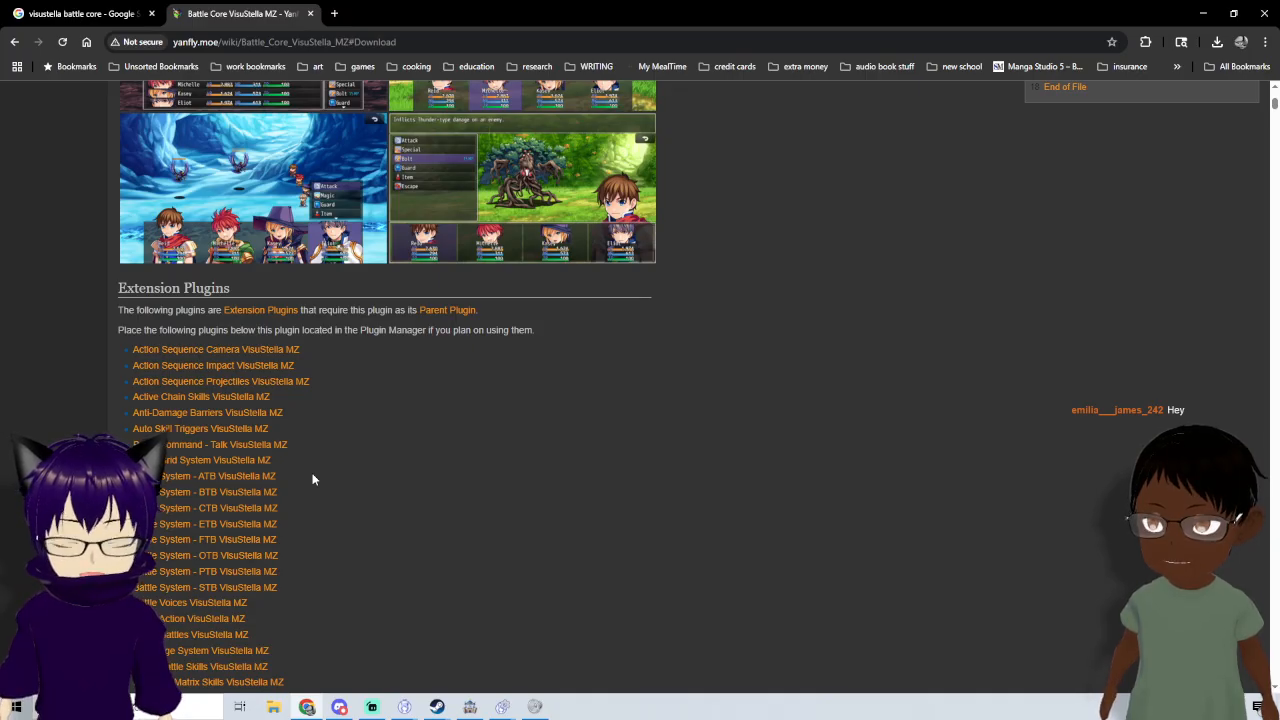
scroll(365, 466, "up", 2)
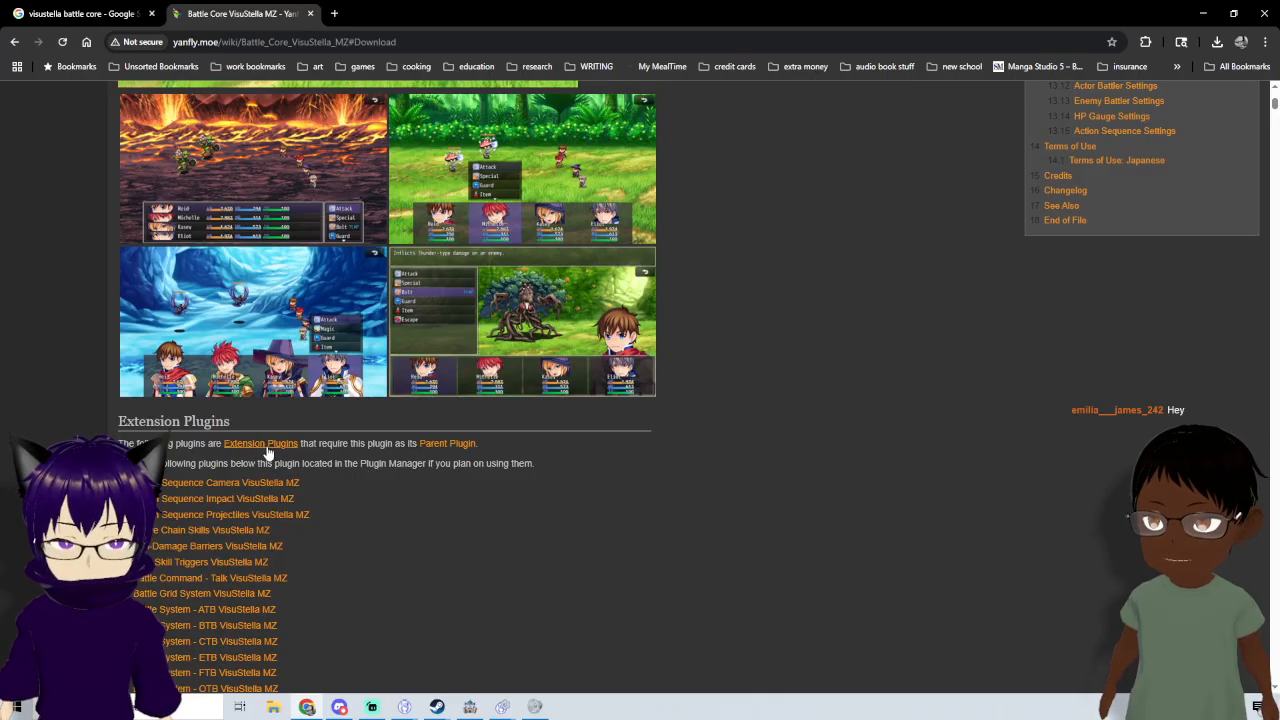
left_click(452, 450)
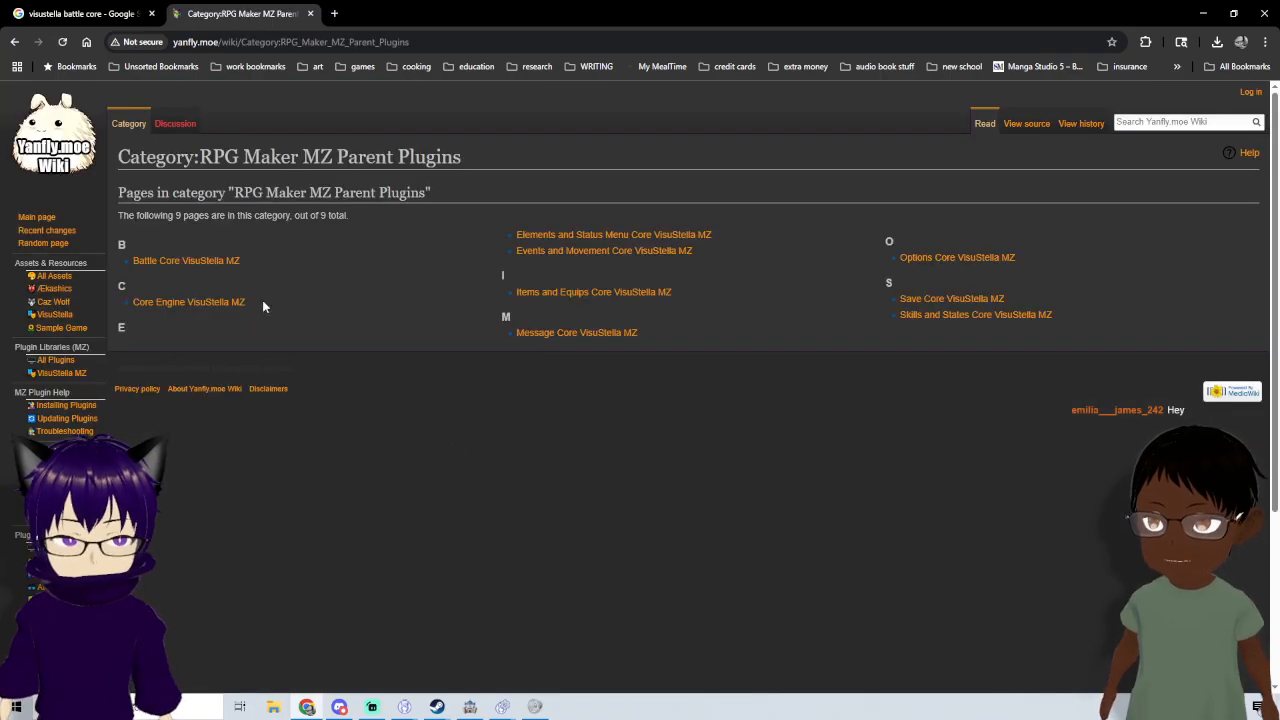
- Reopen the Battle Core page from the Parent Plugins category, review its Extension Plugins section and open the linked VisuStella MZ plugin library
left_click(210, 260)
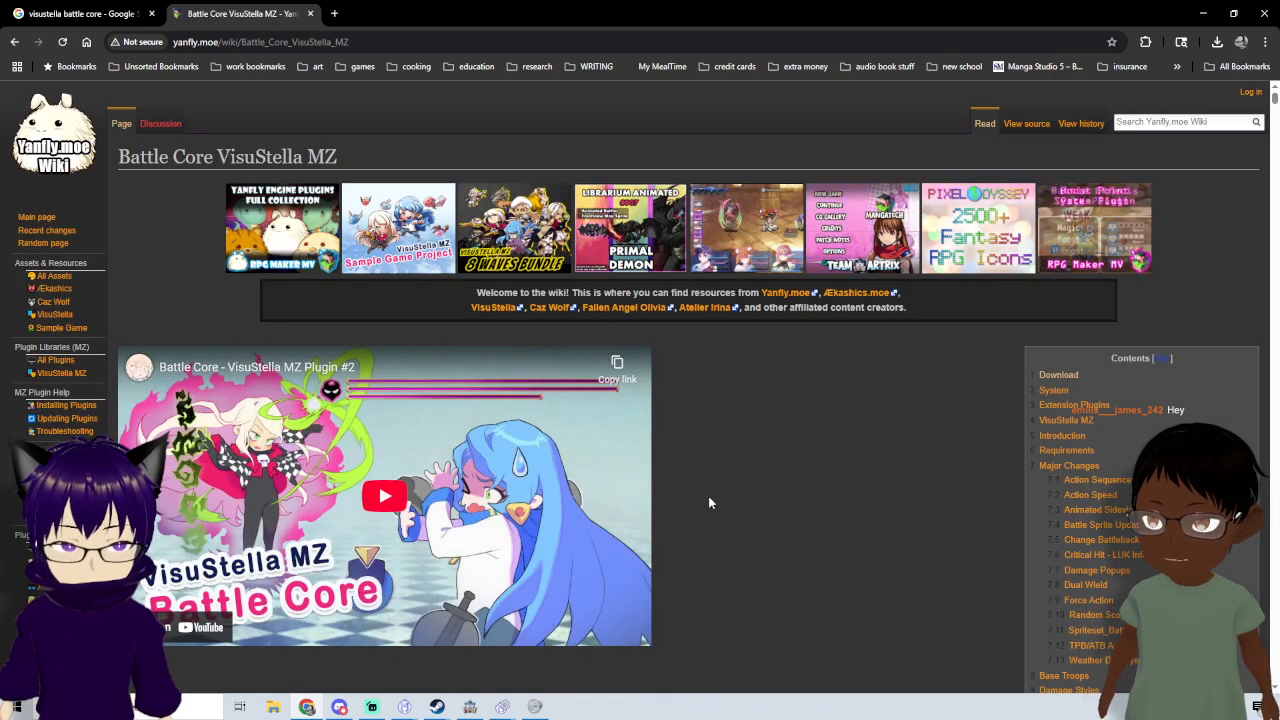
scroll(710, 502, "down", 7)
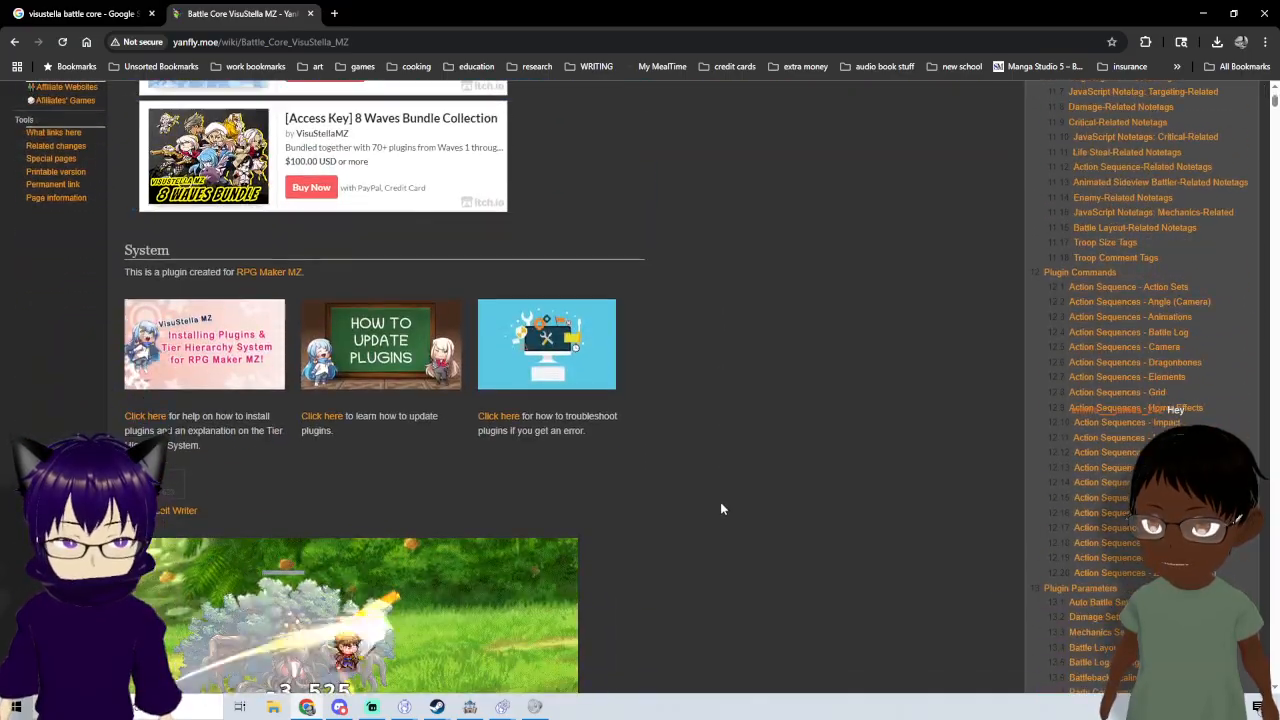
scroll(715, 505, "down", 2)
scroll(706, 502, "down", 3)
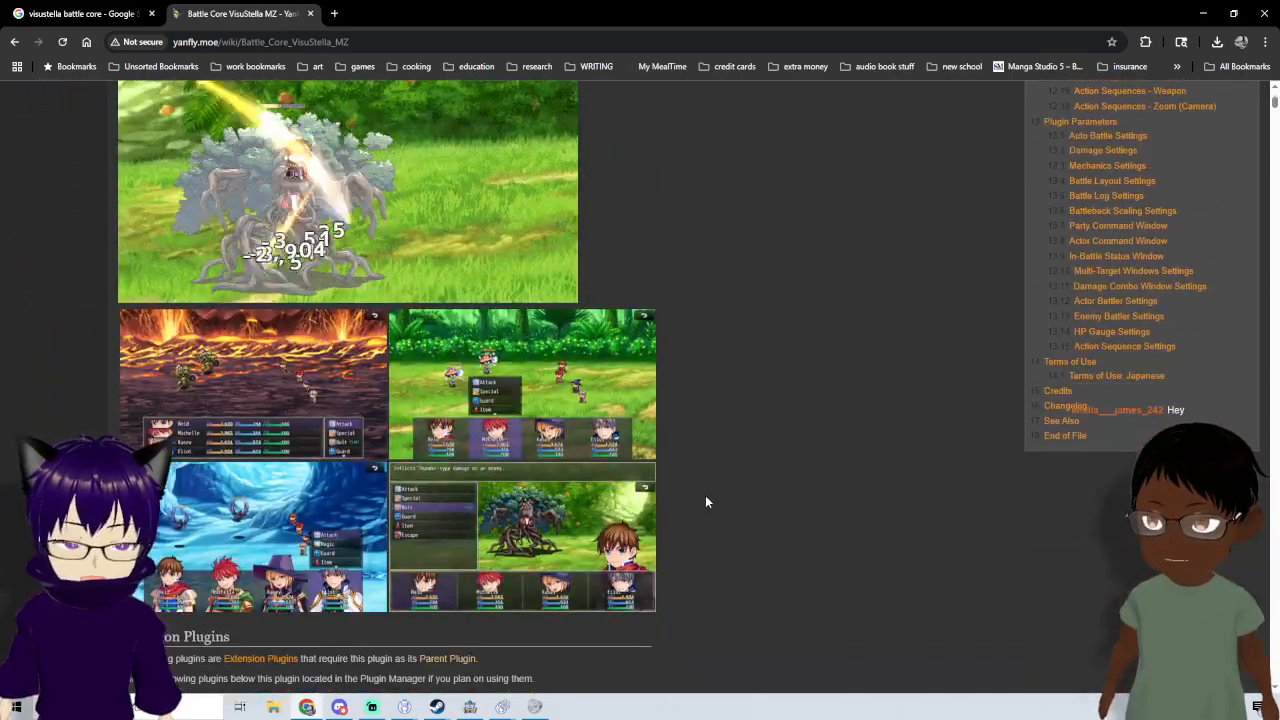
scroll(706, 502, "down", 3)
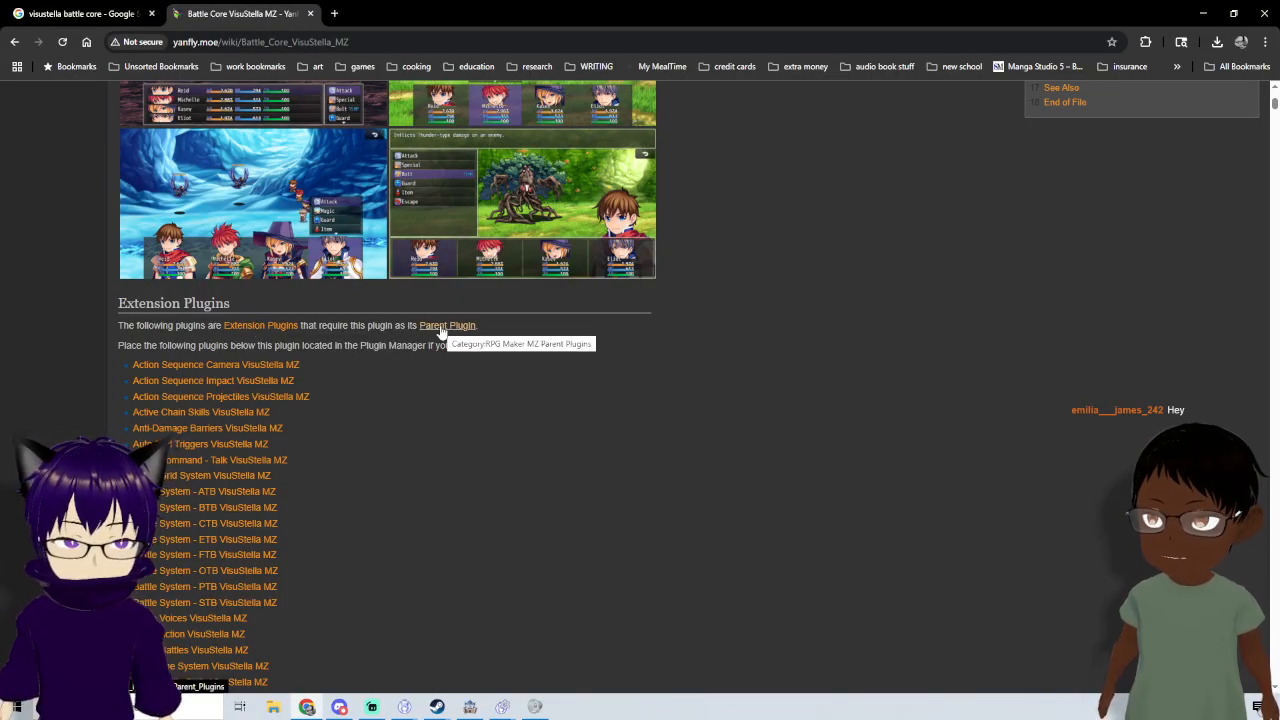
scroll(447, 361, "down", 5)
scroll(431, 460, "down", 1)
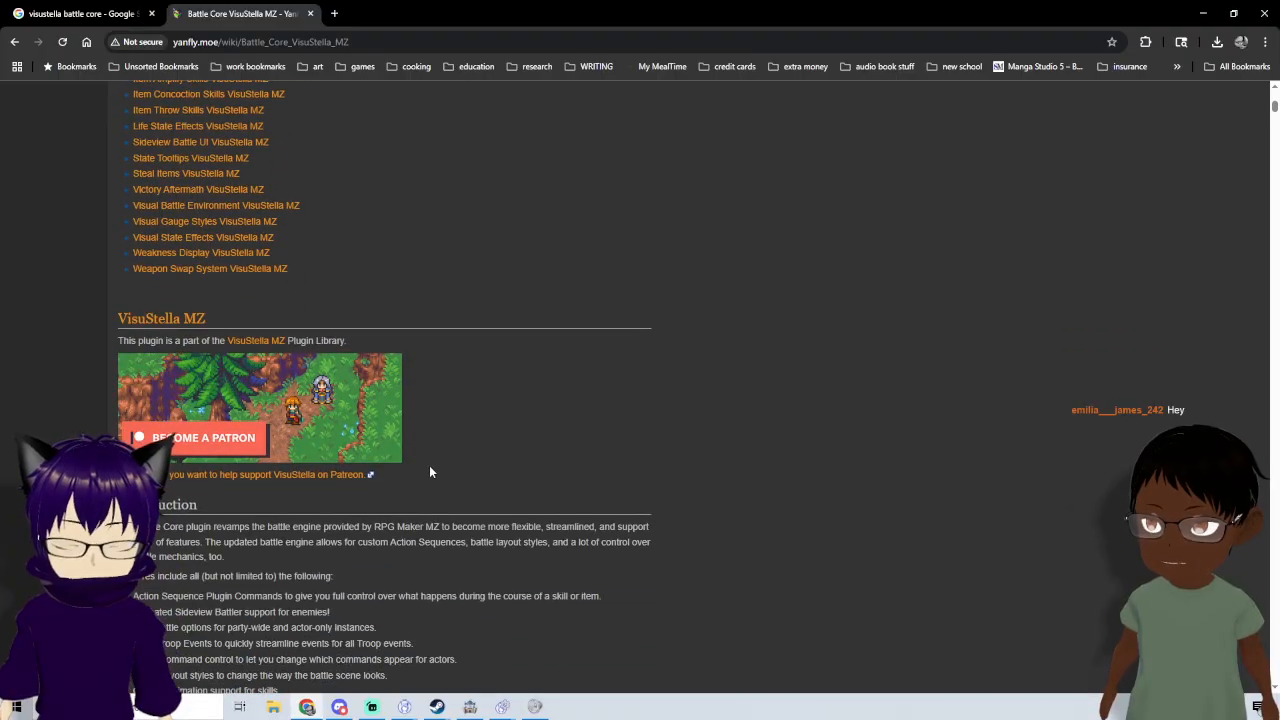
left_click(251, 343)
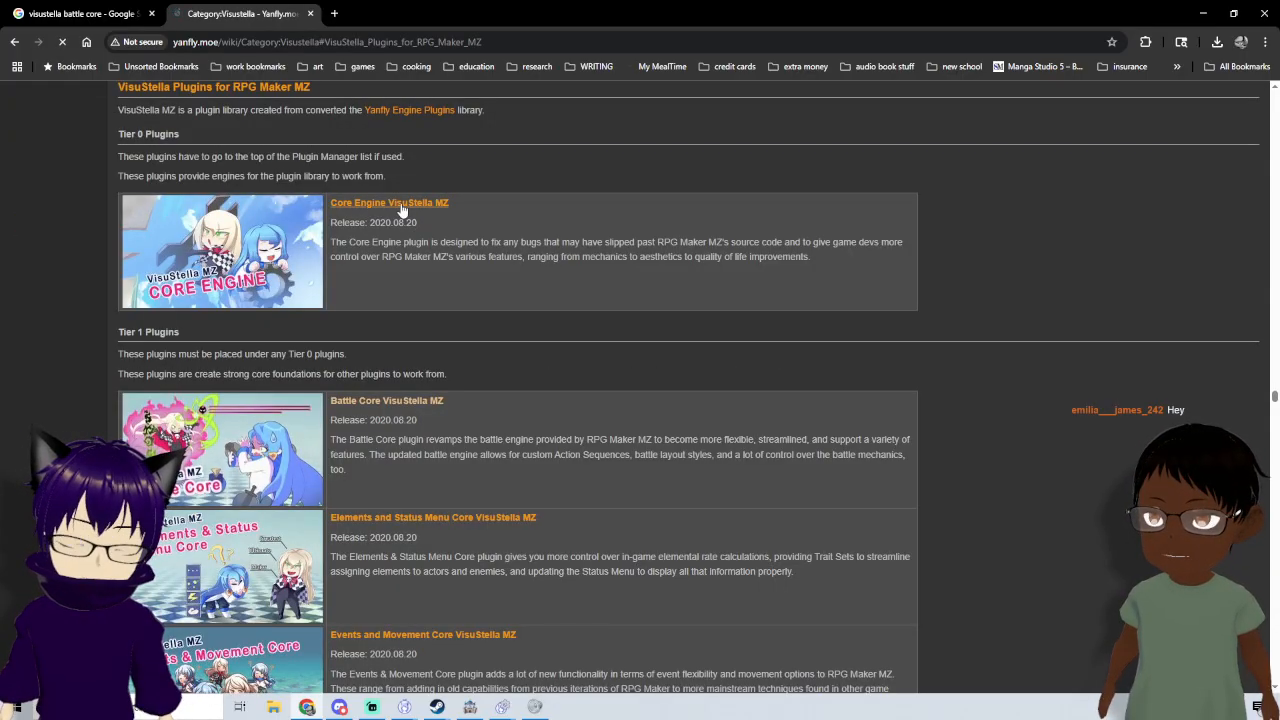
- Open the Core Engine VisuStella MZ page from the Tier 0 plugins and review its download options and plugin installation help
left_click(400, 204)
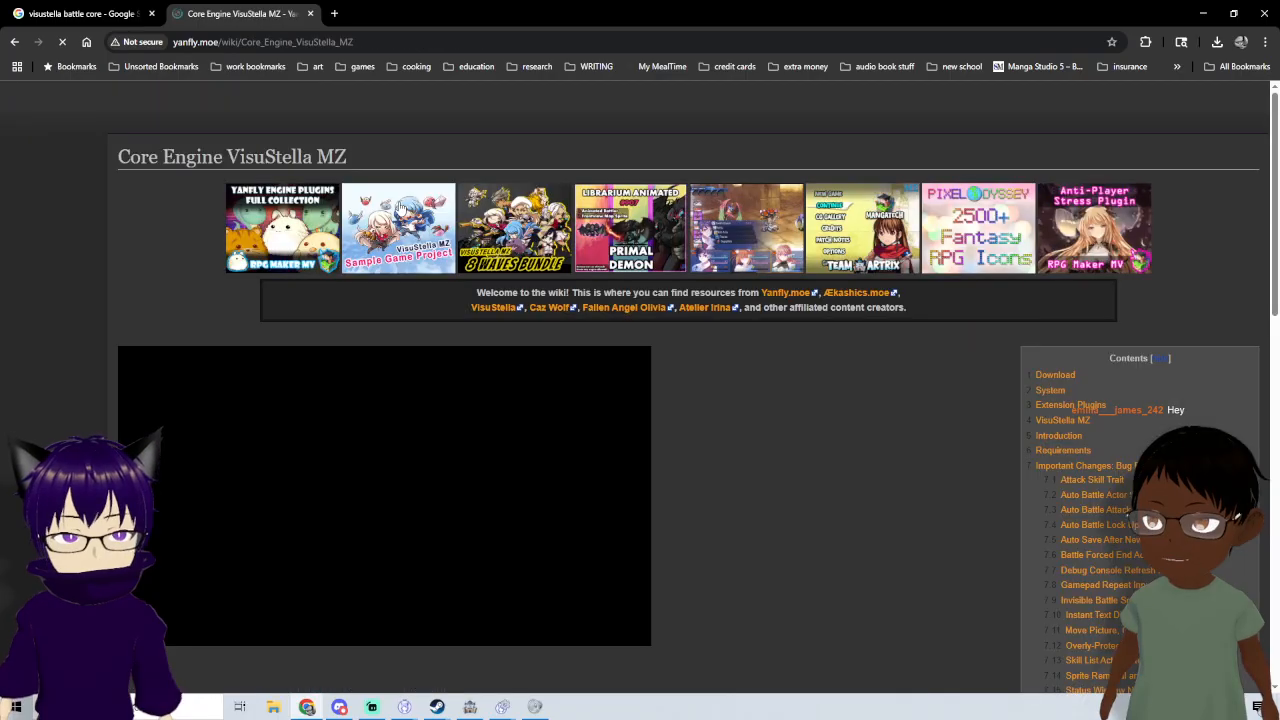
scroll(705, 517, "down", 7)
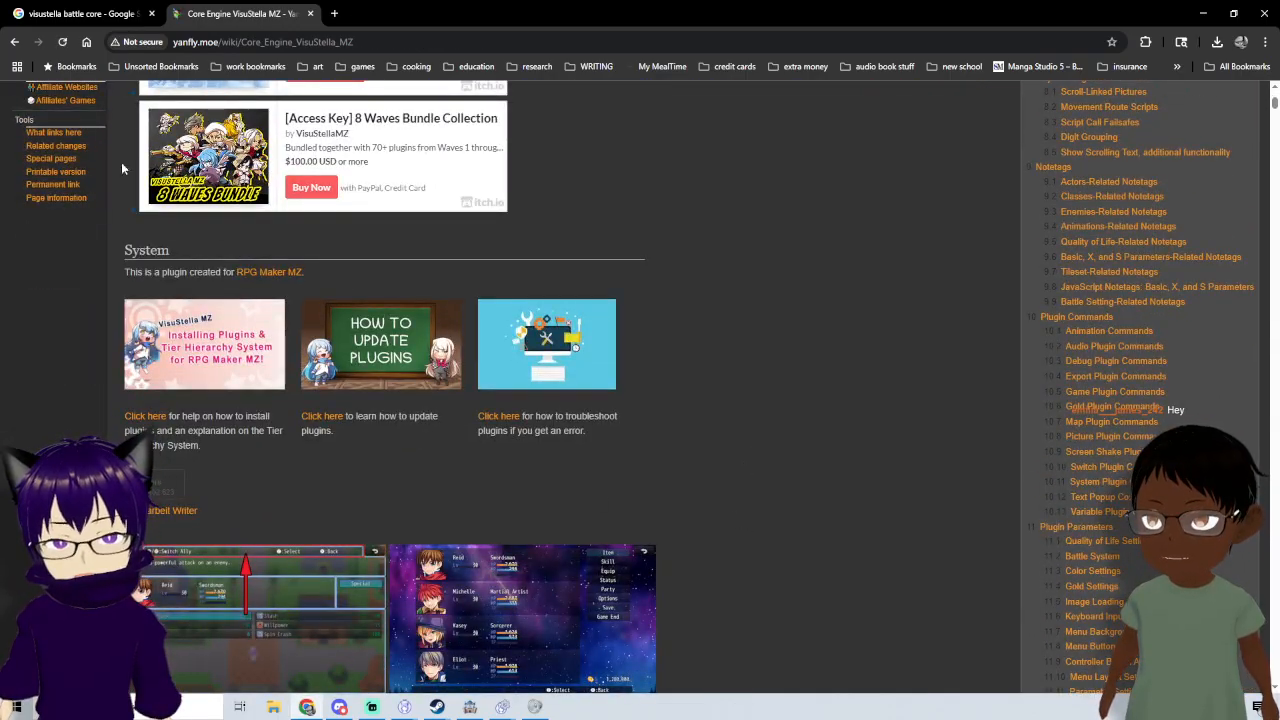
scroll(641, 379, "up", 8)
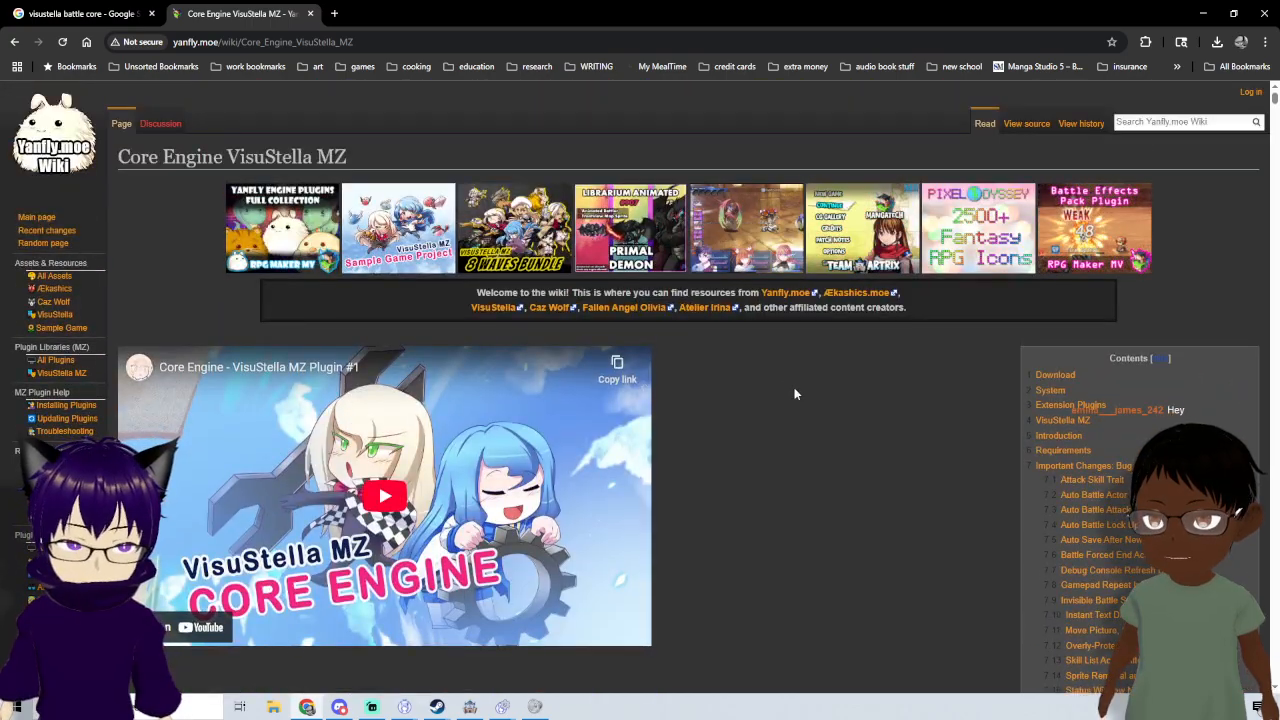
scroll(762, 457, "down", 2)
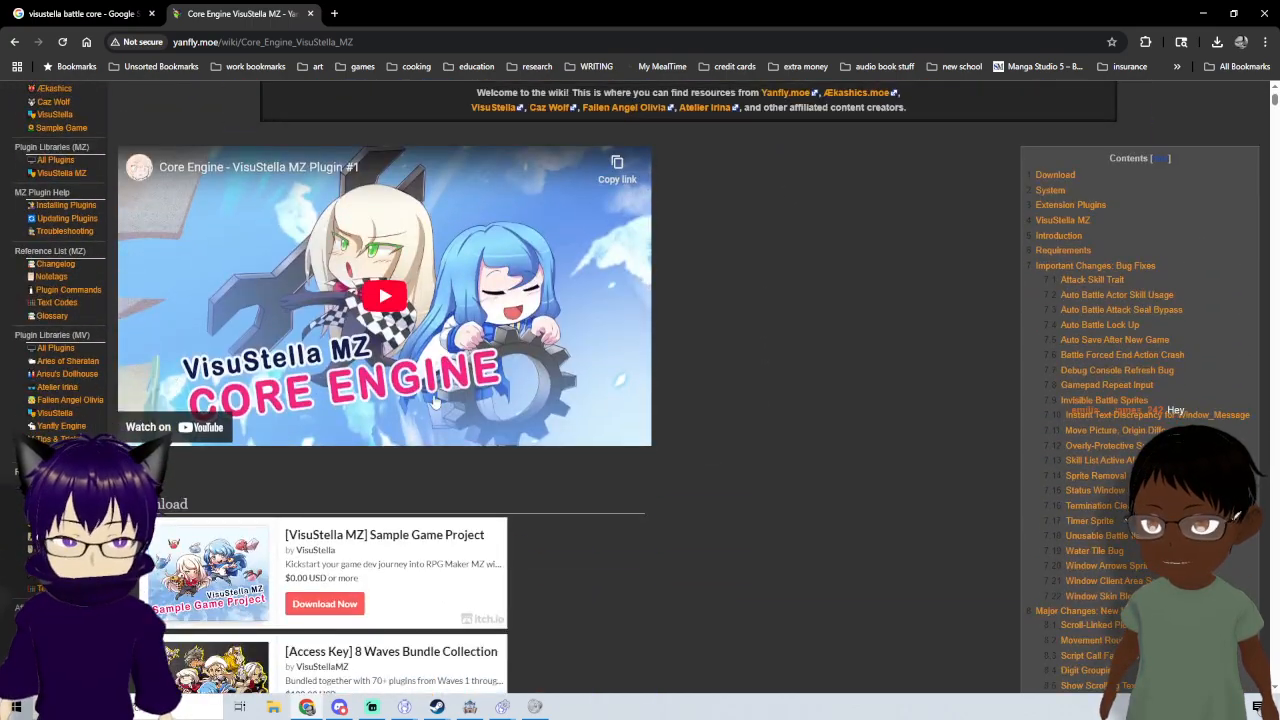
scroll(700, 432, "down", 5)
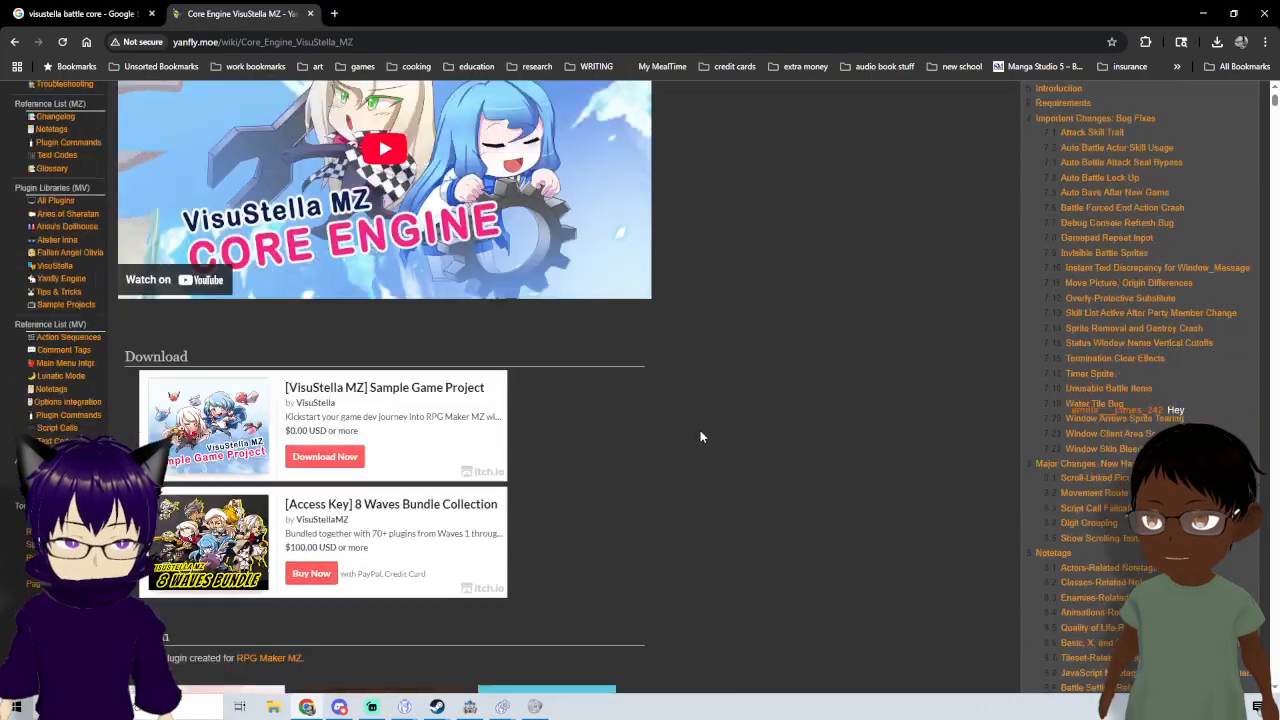
scroll(696, 432, "down", 2)
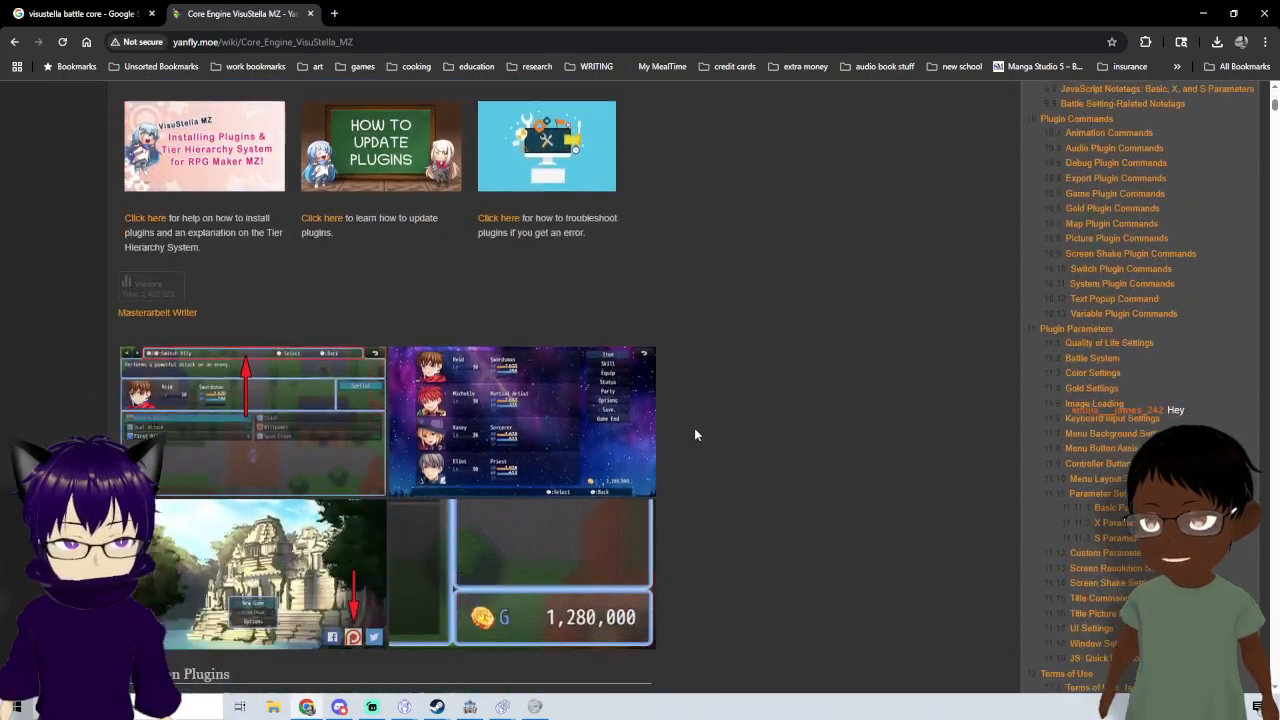
- Examine the Core Engine page's Extension Plugins list, introduction, tier requirements and bug fixes
scroll(690, 431, "down", 2)
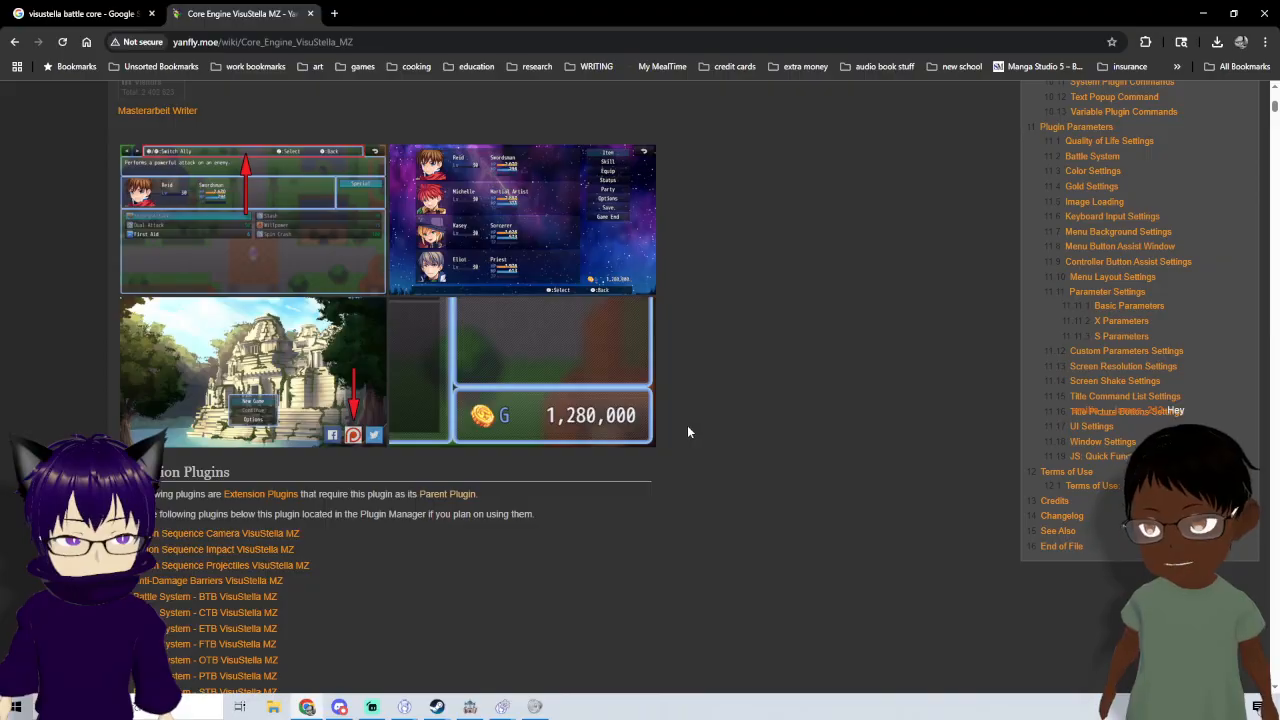
scroll(684, 431, "down", 3)
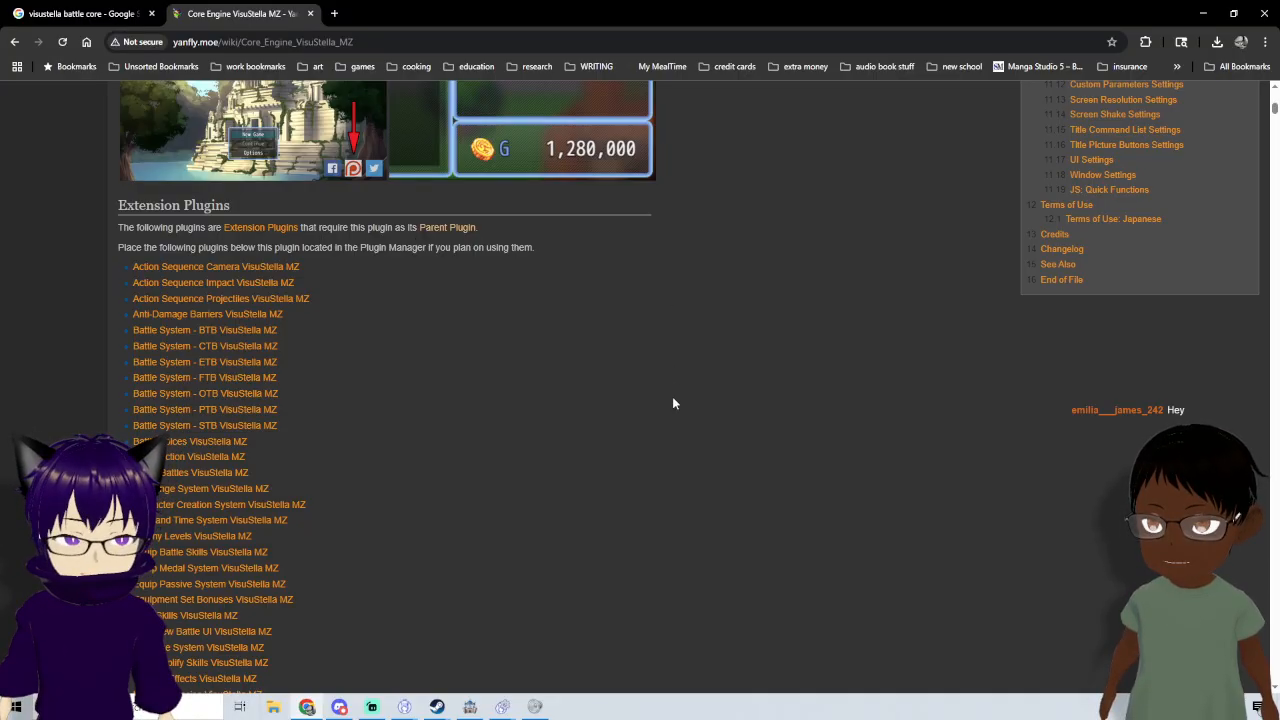
scroll(692, 444, "up", 2)
scroll(710, 460, "down", 5)
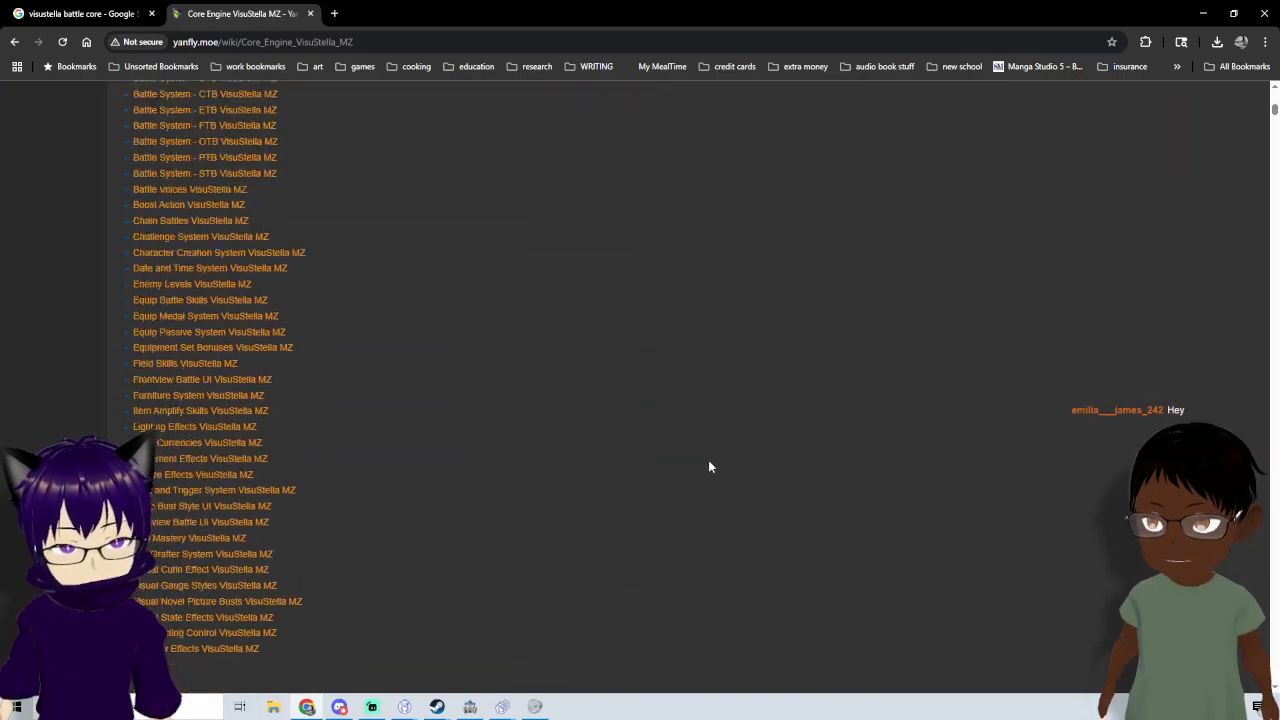
scroll(708, 465, "down", 5)
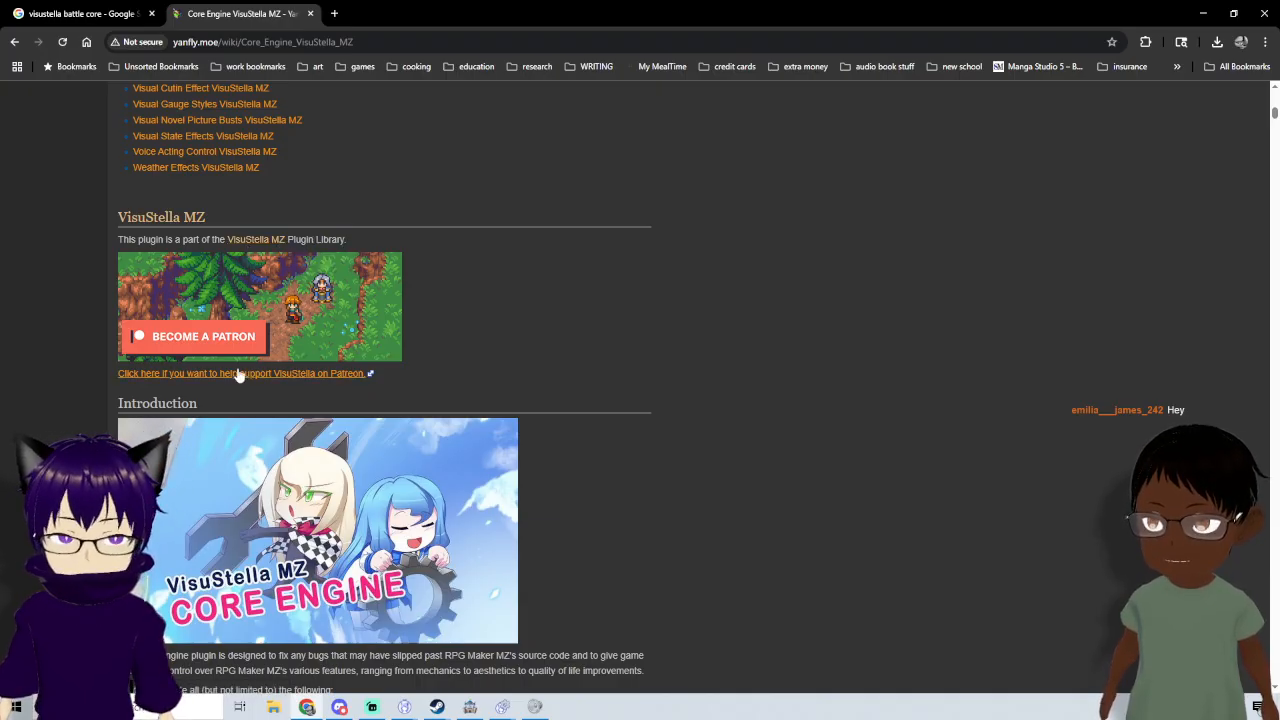
scroll(240, 375, "down", 9)
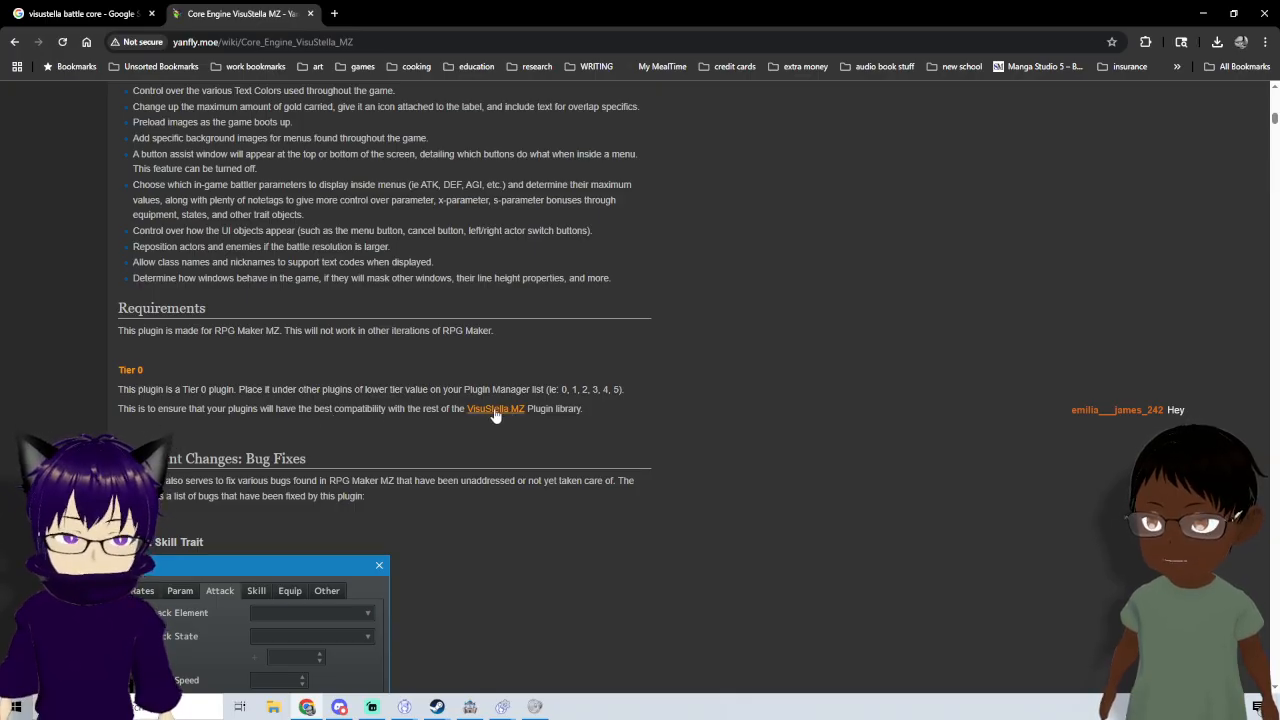
scroll(494, 413, "down", 10)
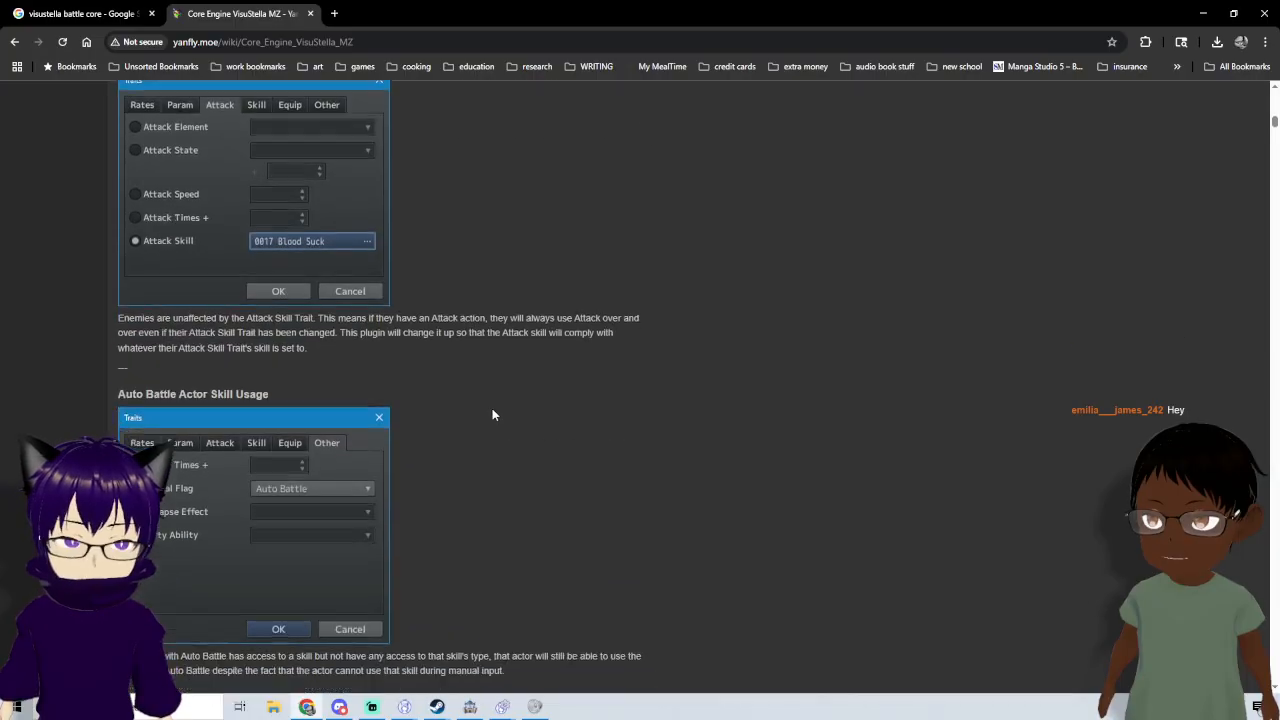
scroll(489, 421, "down", 5)
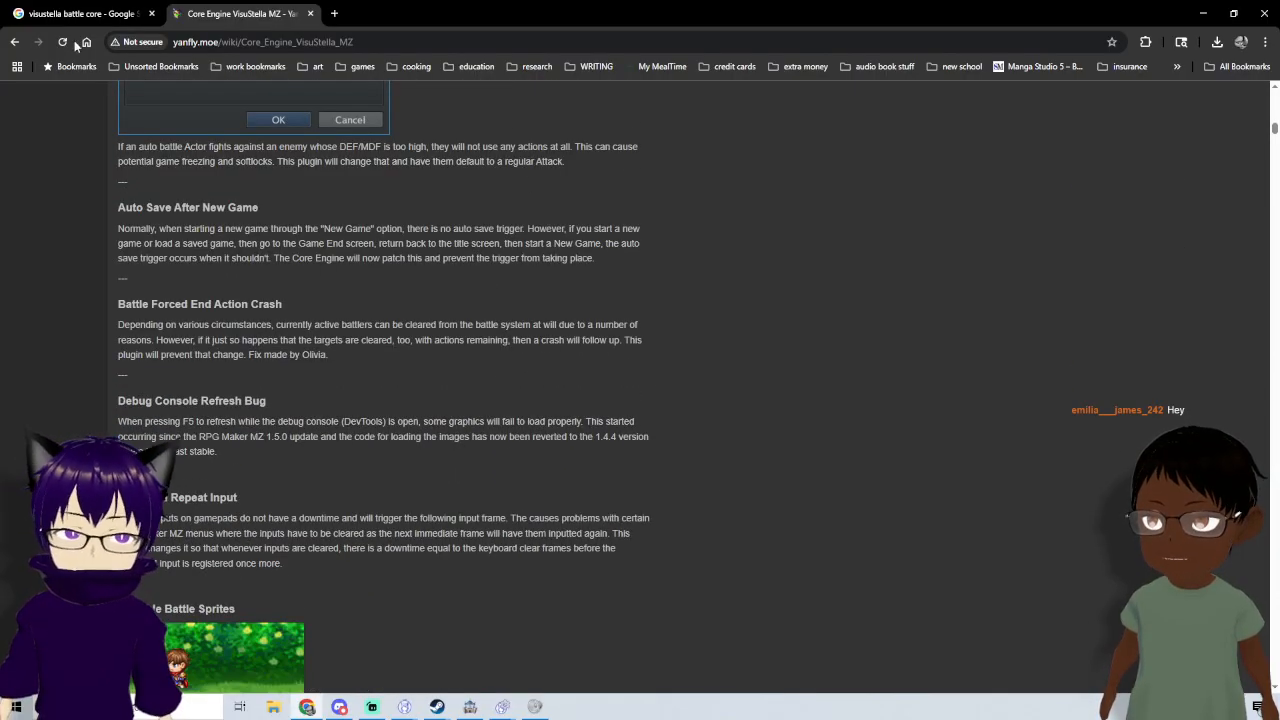
- Return to the Google results, open the RPG Maker Forums question regarding Visustella battle core in a new tab and read its posts
left_click(14, 41)
left_click(75, 13)
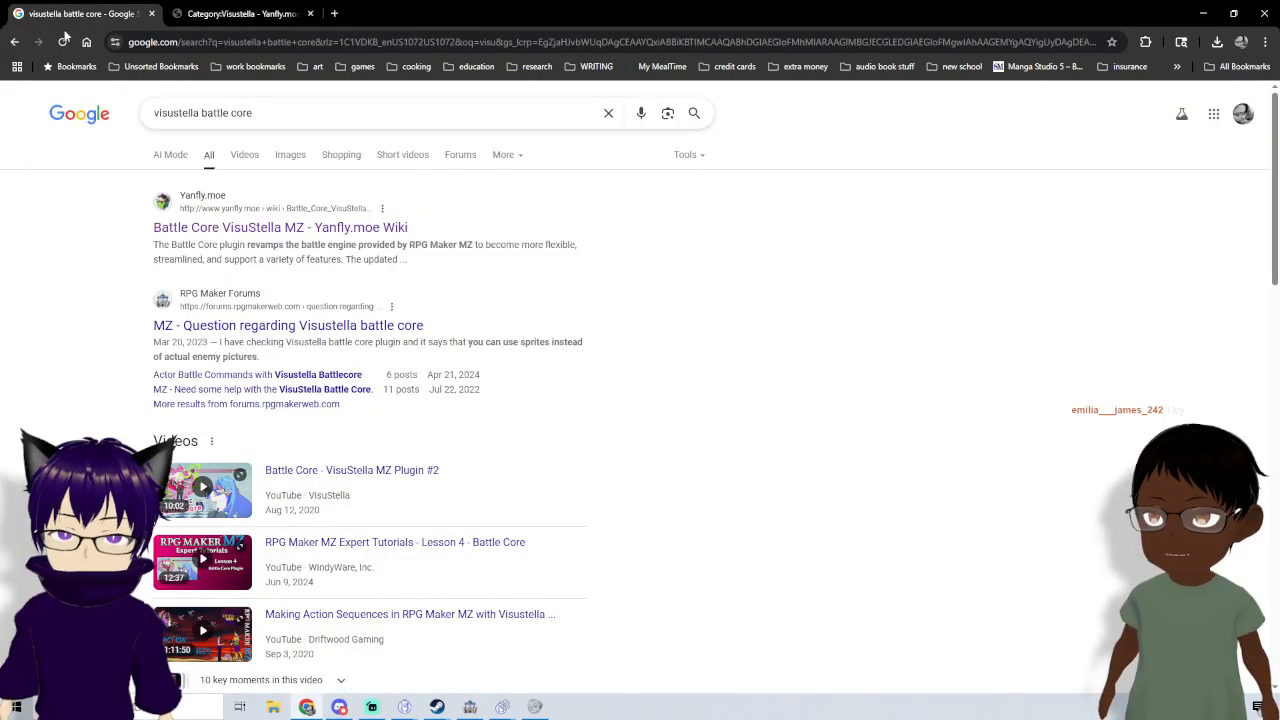
middle_click(316, 330)
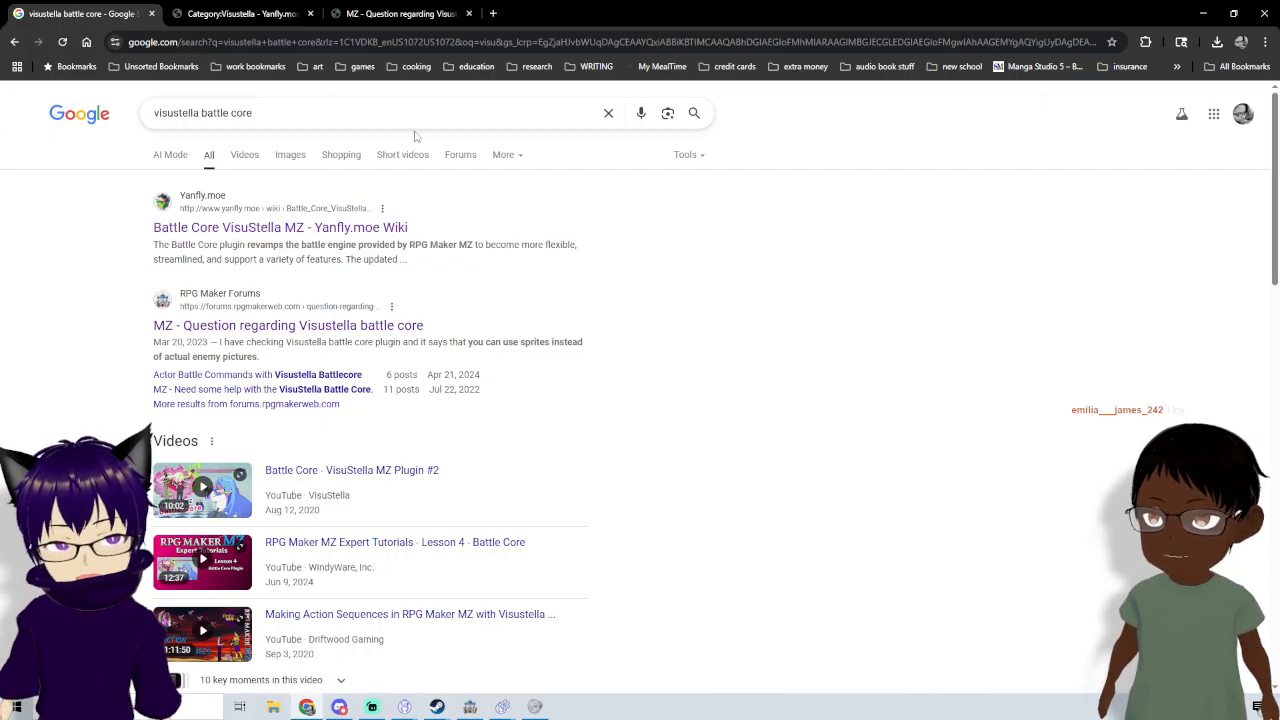
left_click(362, 16)
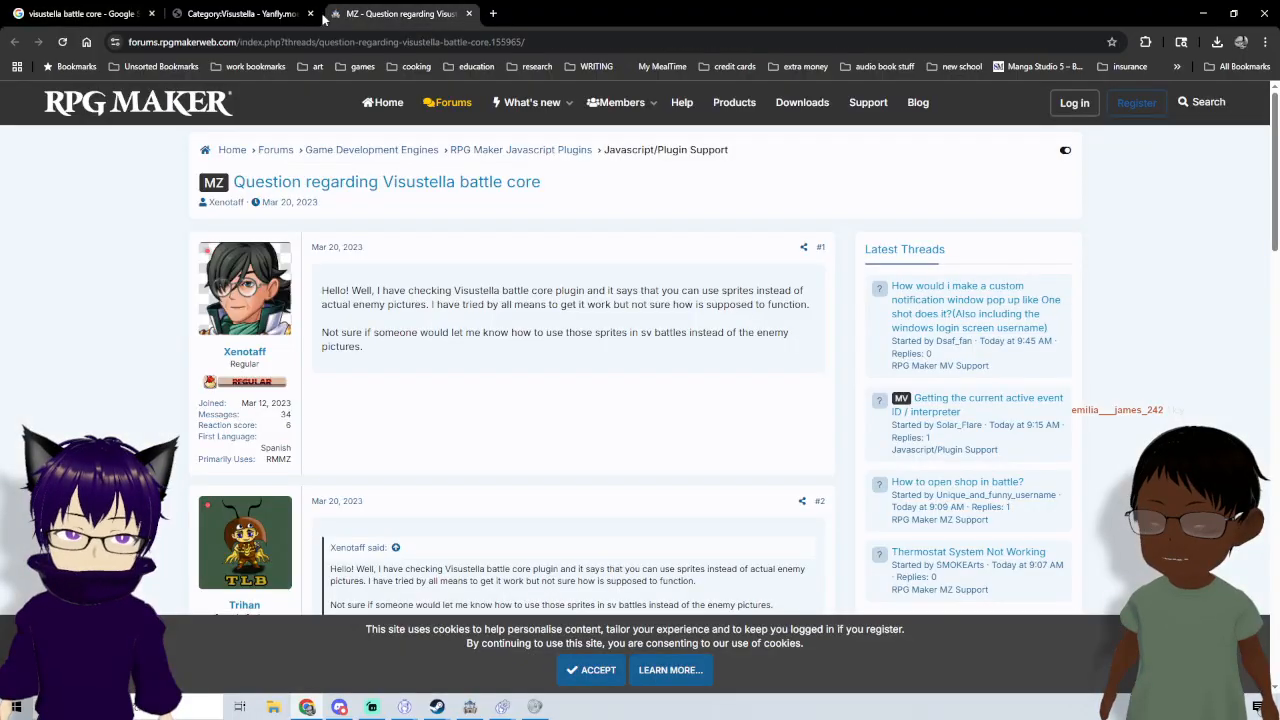
left_click(272, 15)
left_click(368, 20)
scroll(527, 459, "down", 5)
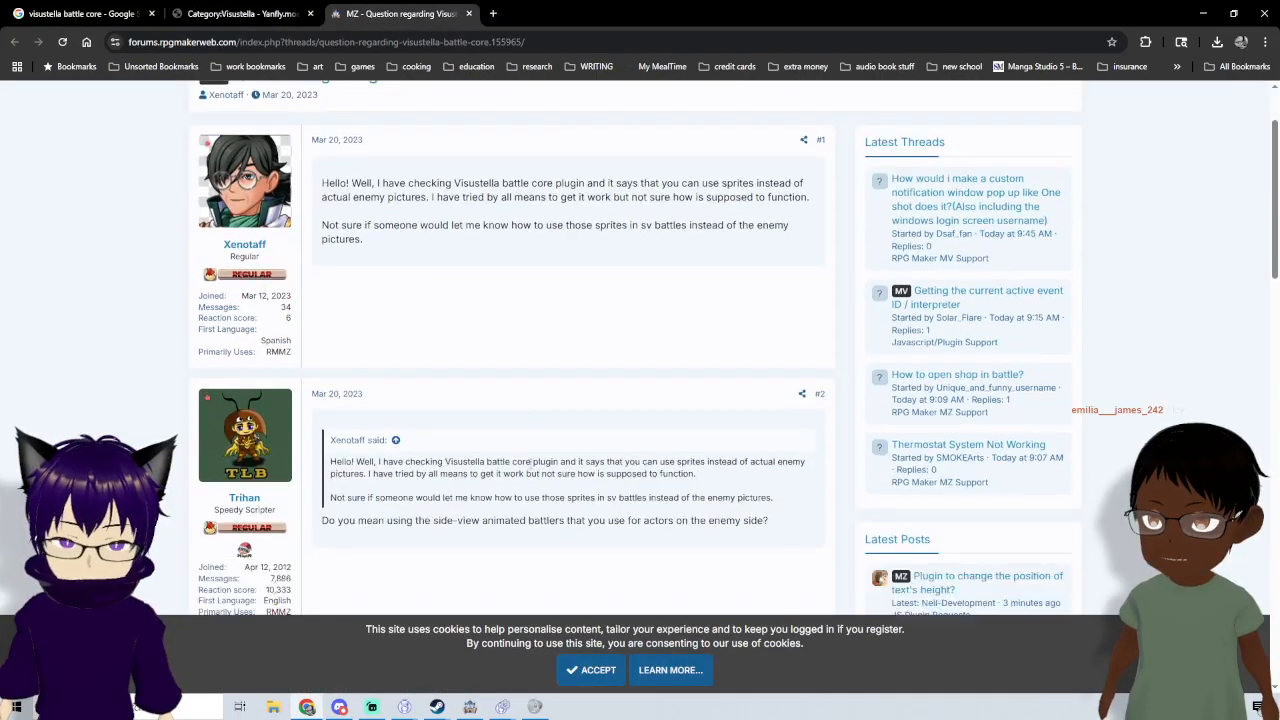
- Look further through the Google results and open the VisuStella MZ Action Sequence Series article on Basic Skill Setup in a new tab
left_click(44, 15)
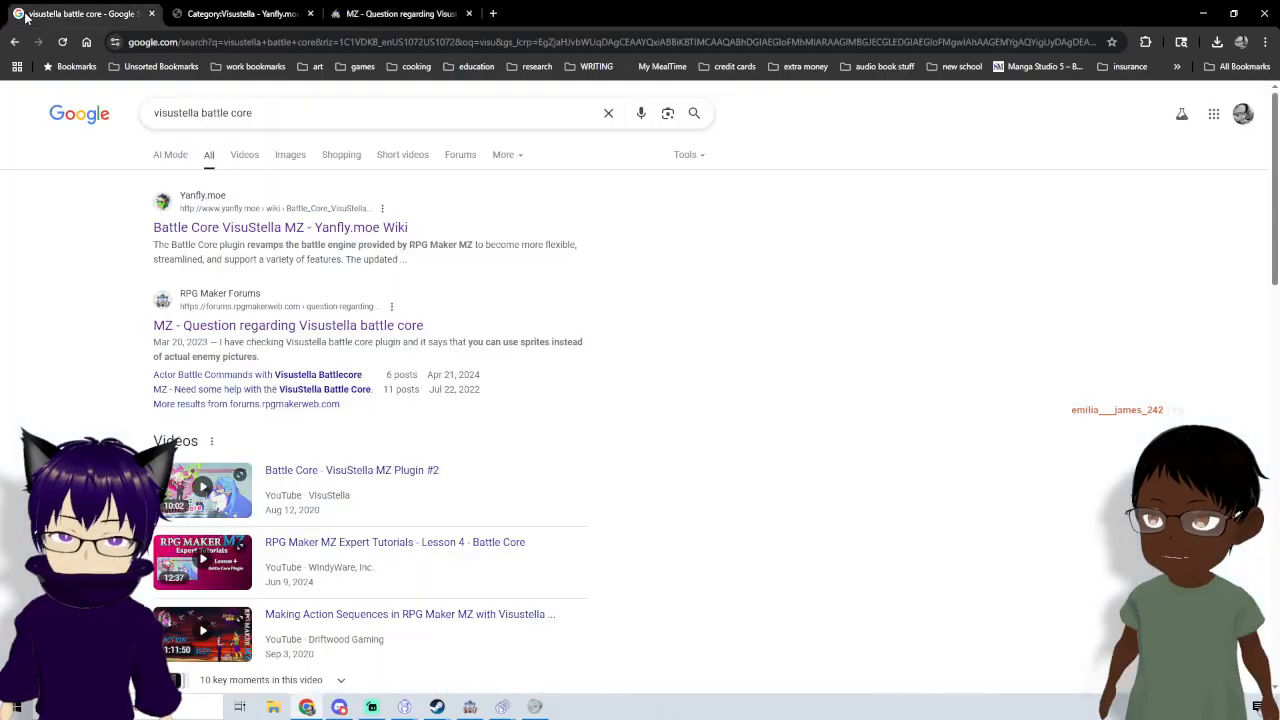
scroll(431, 460, "down", 5)
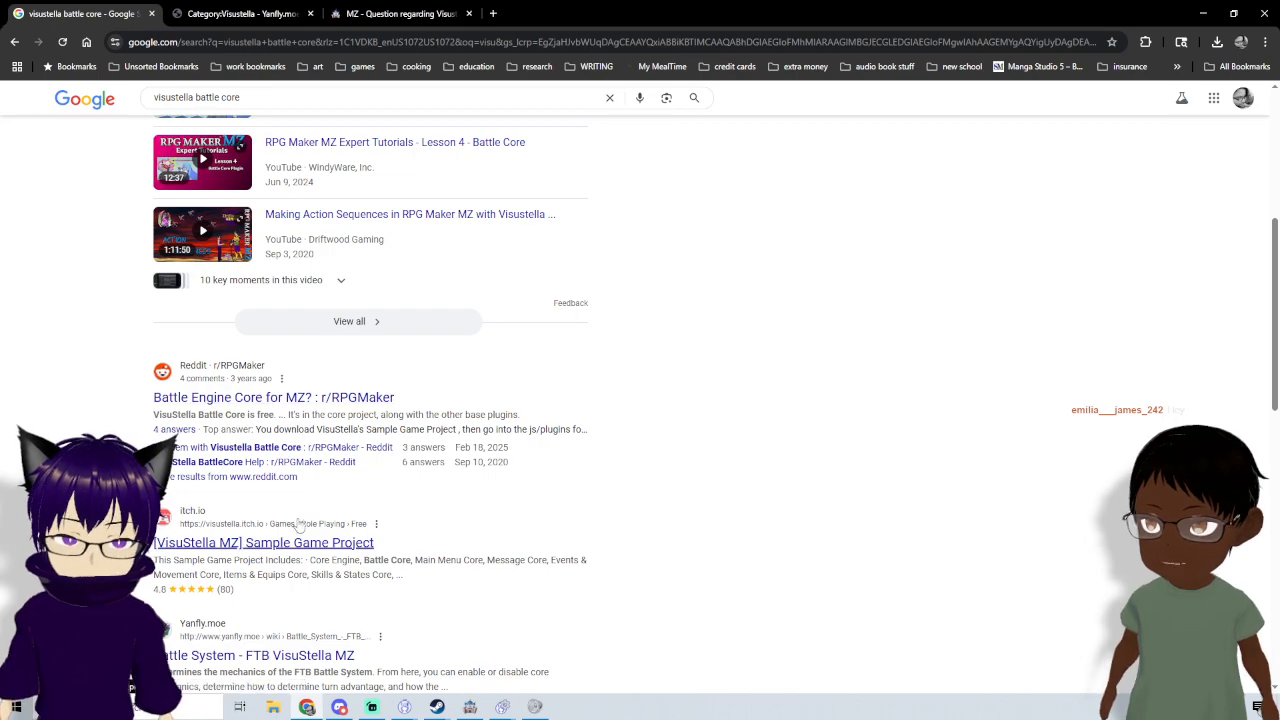
scroll(287, 548, "down", 2)
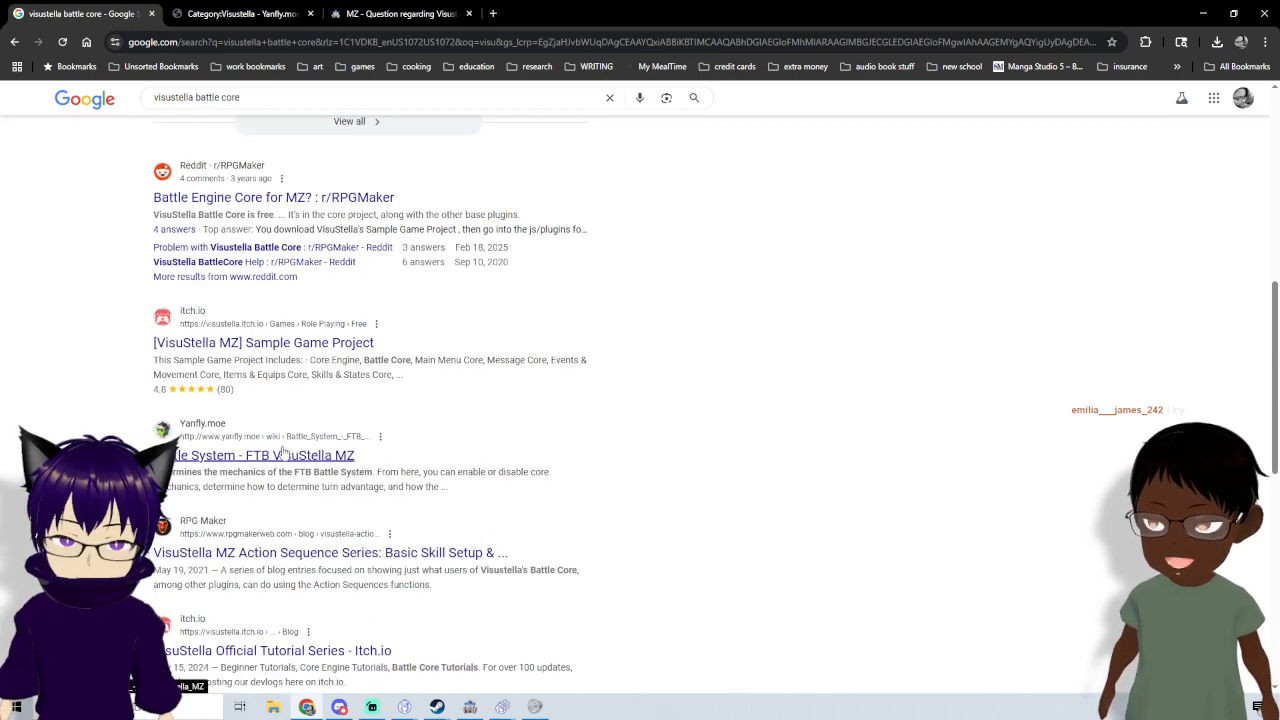
scroll(300, 460, "down", 1)
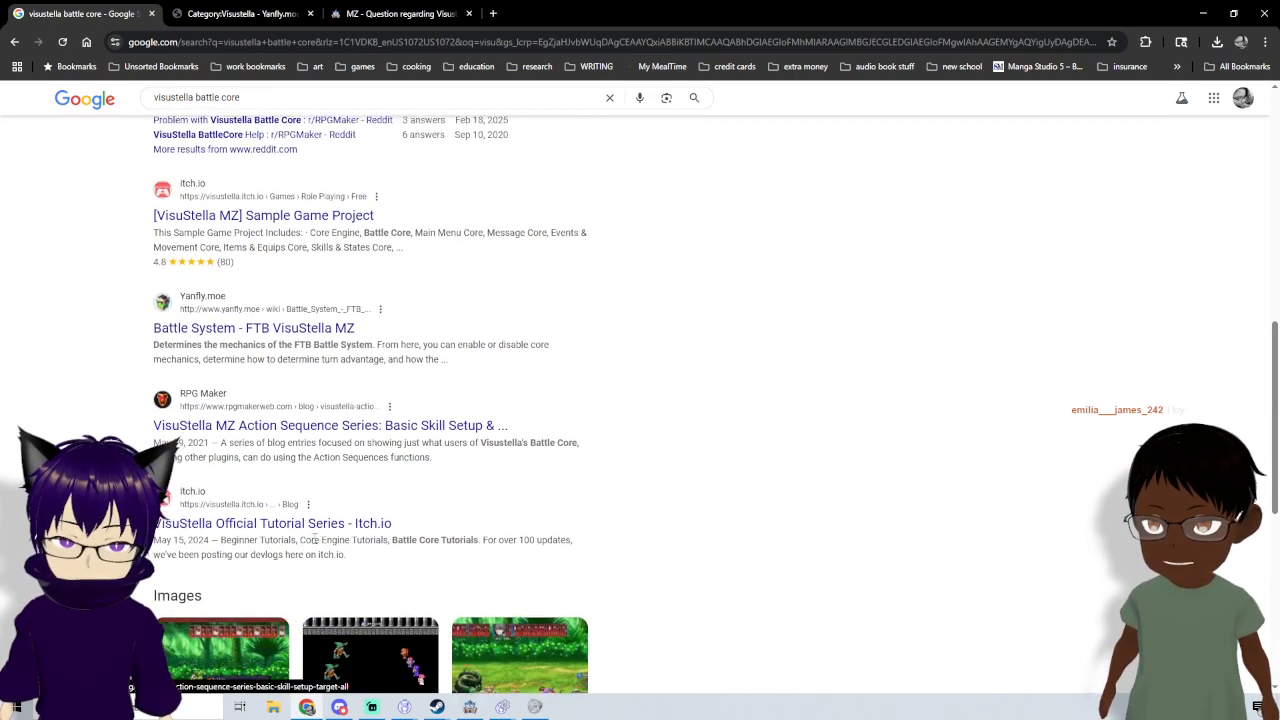
middle_click(325, 420)
left_click(539, 14)
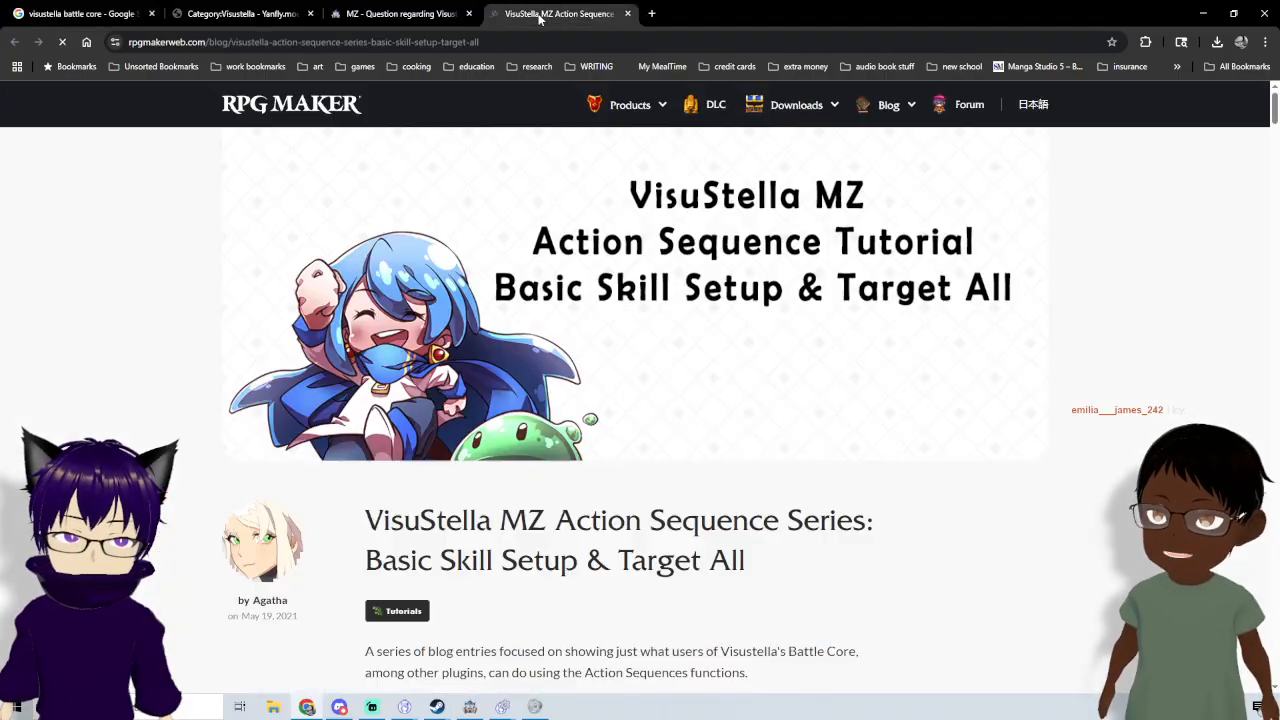
- Read the Action Sequence tutorial from the Enflame skill and common event setup through the Battle Core plugin commands
scroll(539, 464, "down", 3)
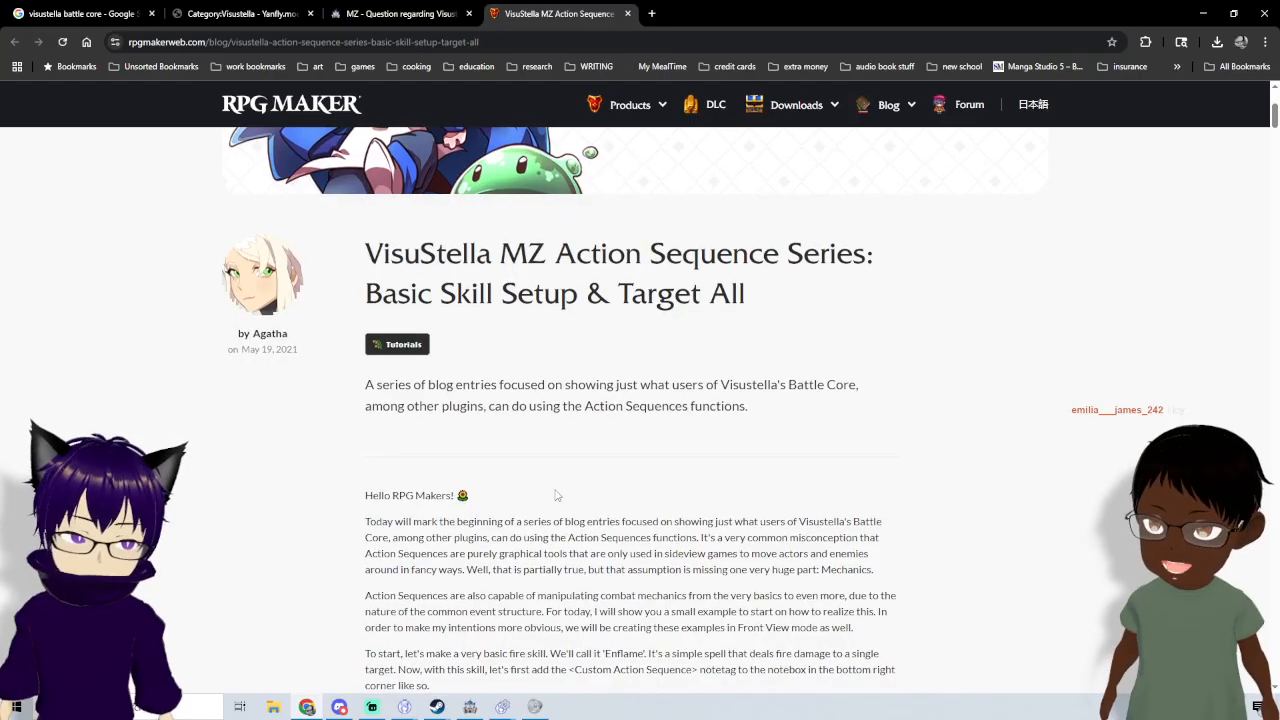
scroll(556, 494, "down", 7)
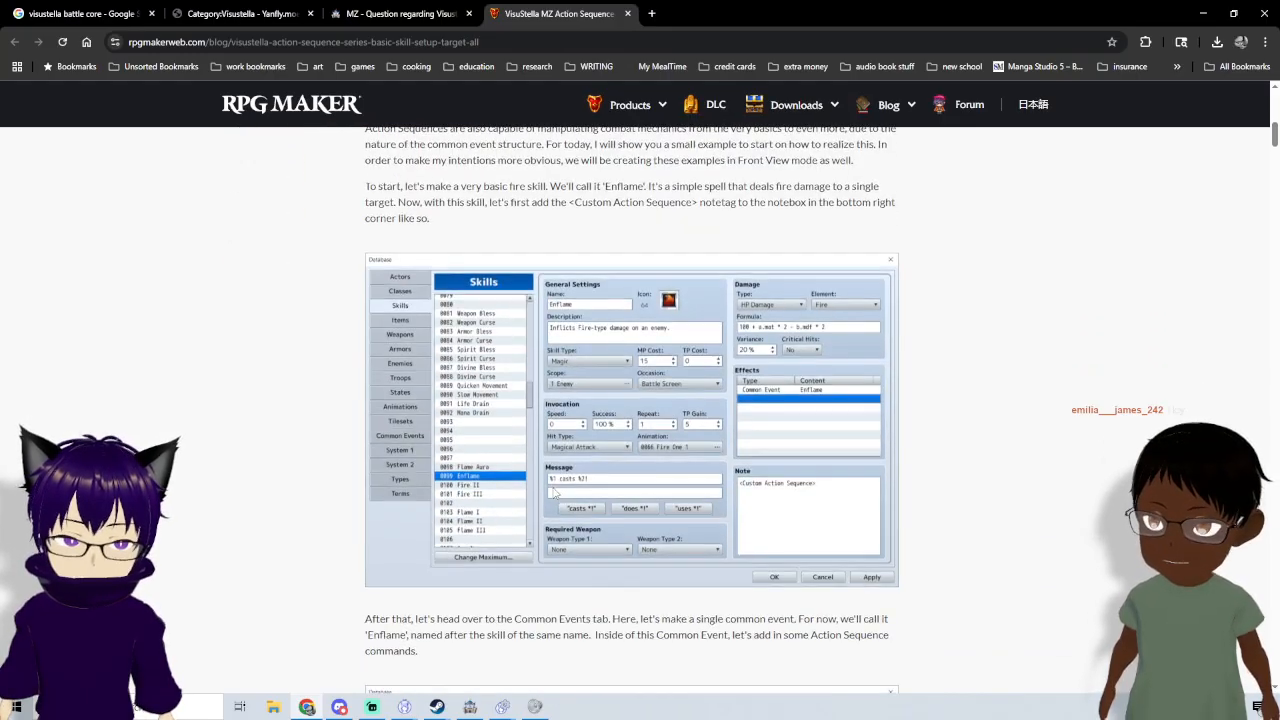
scroll(556, 494, "down", 4)
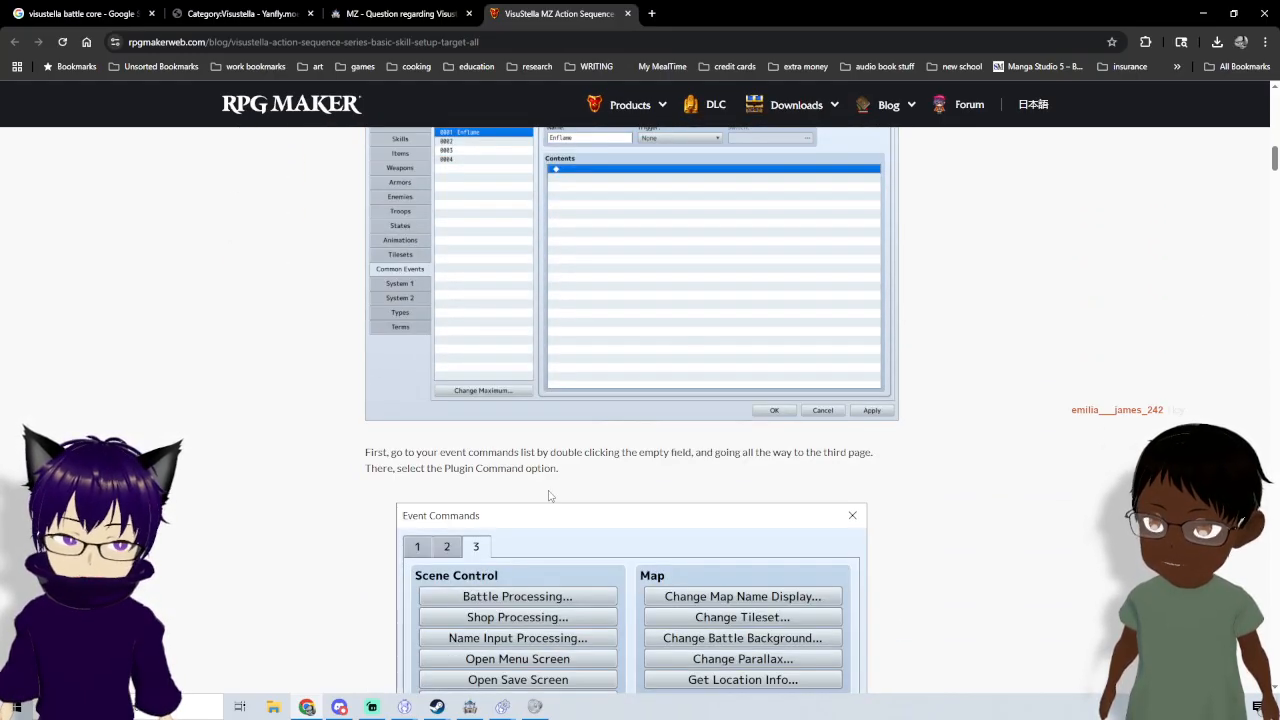
scroll(548, 494, "down", 6)
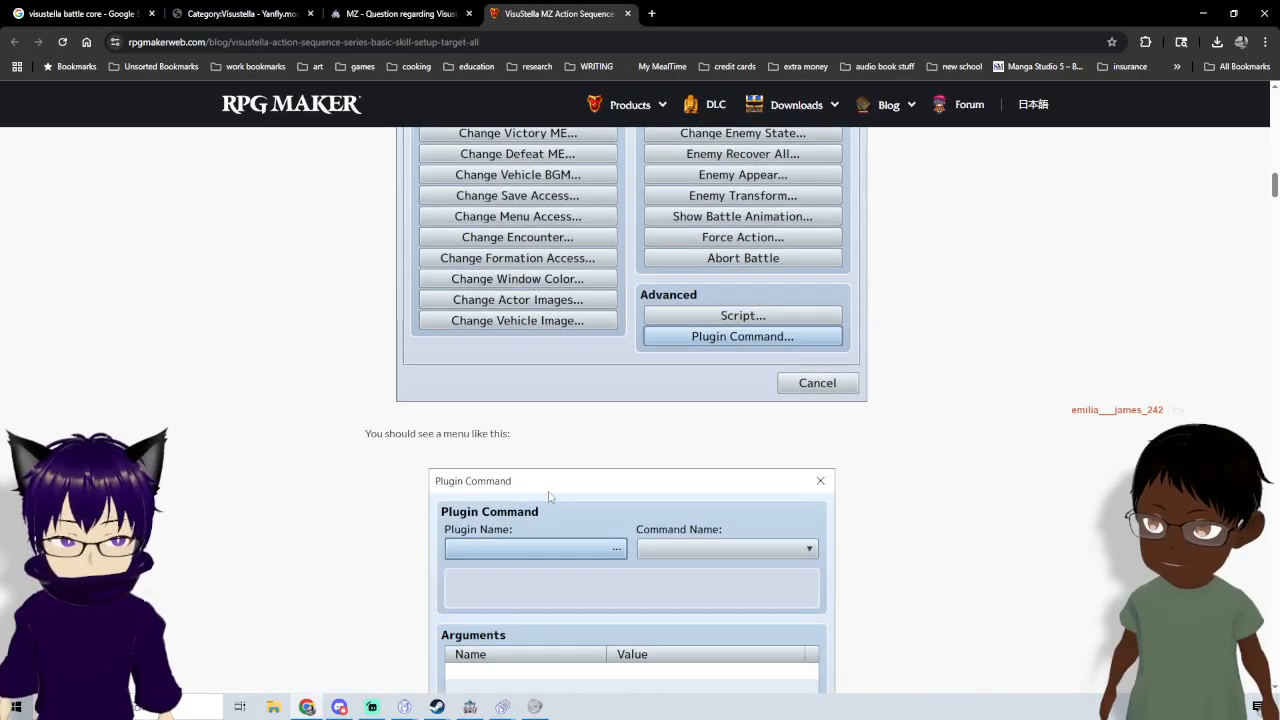
scroll(548, 494, "down", 5)
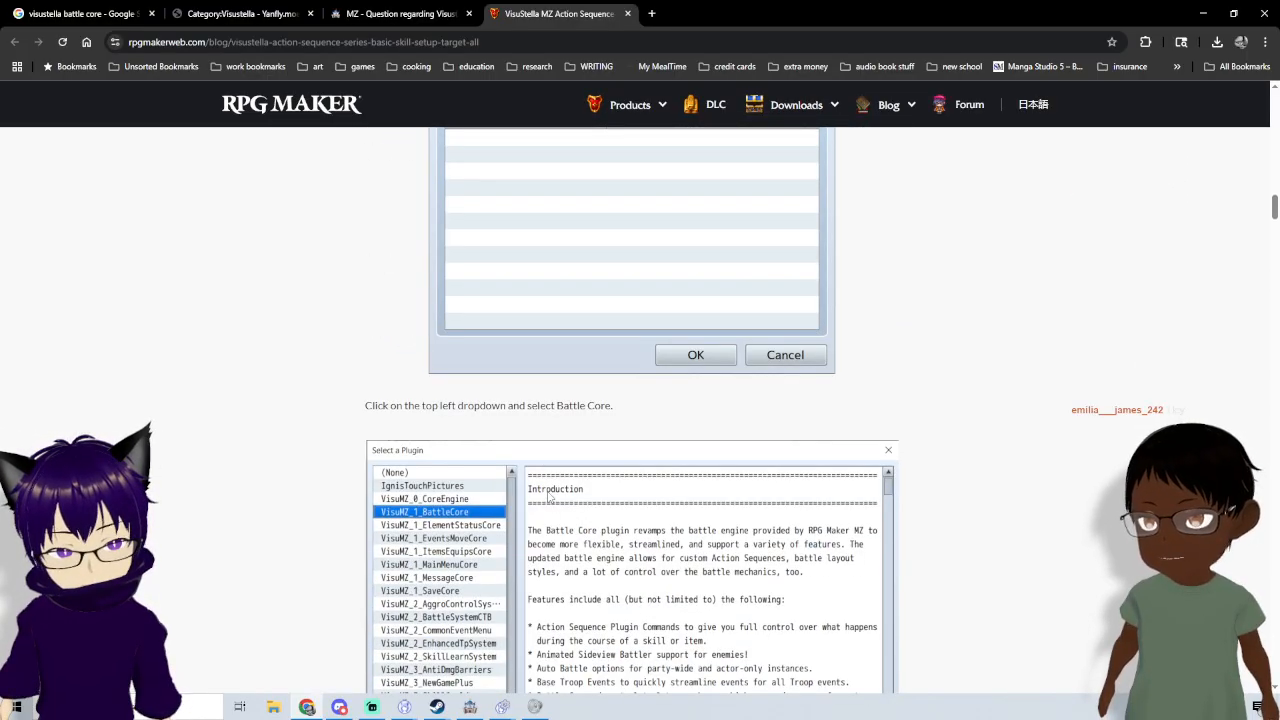
scroll(548, 497, "down", 3)
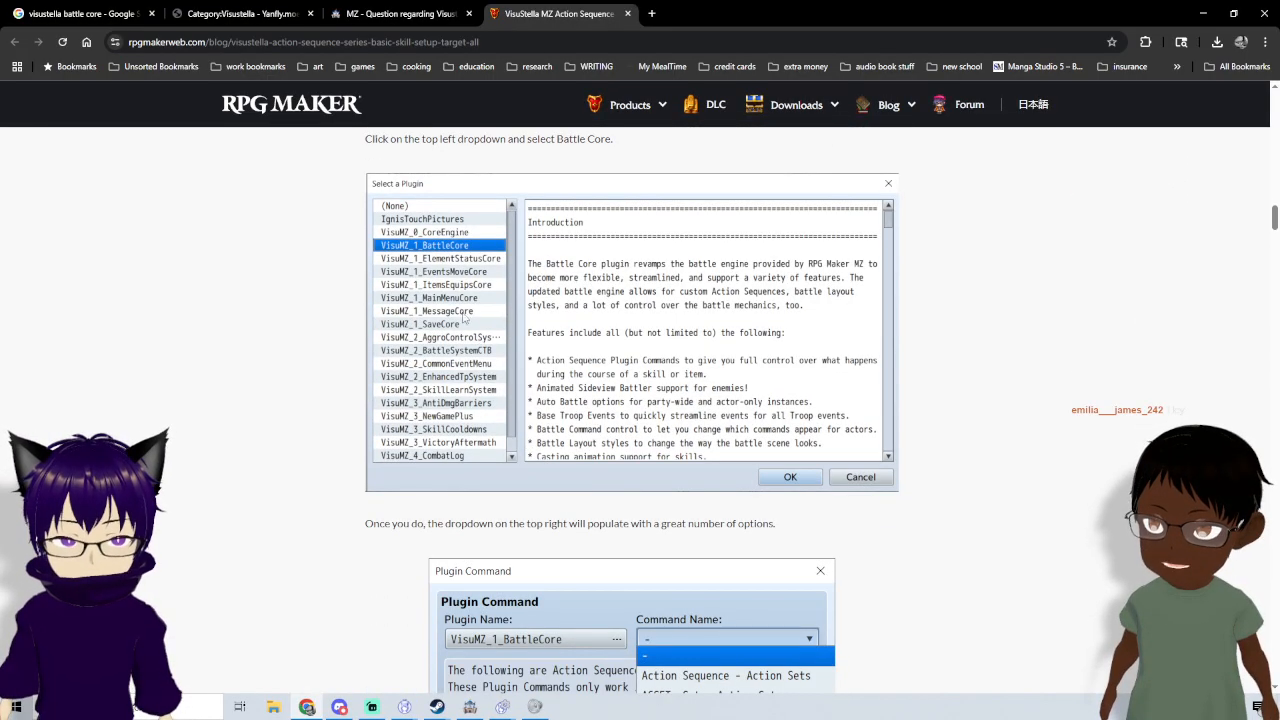
scroll(532, 471, "down", 2)
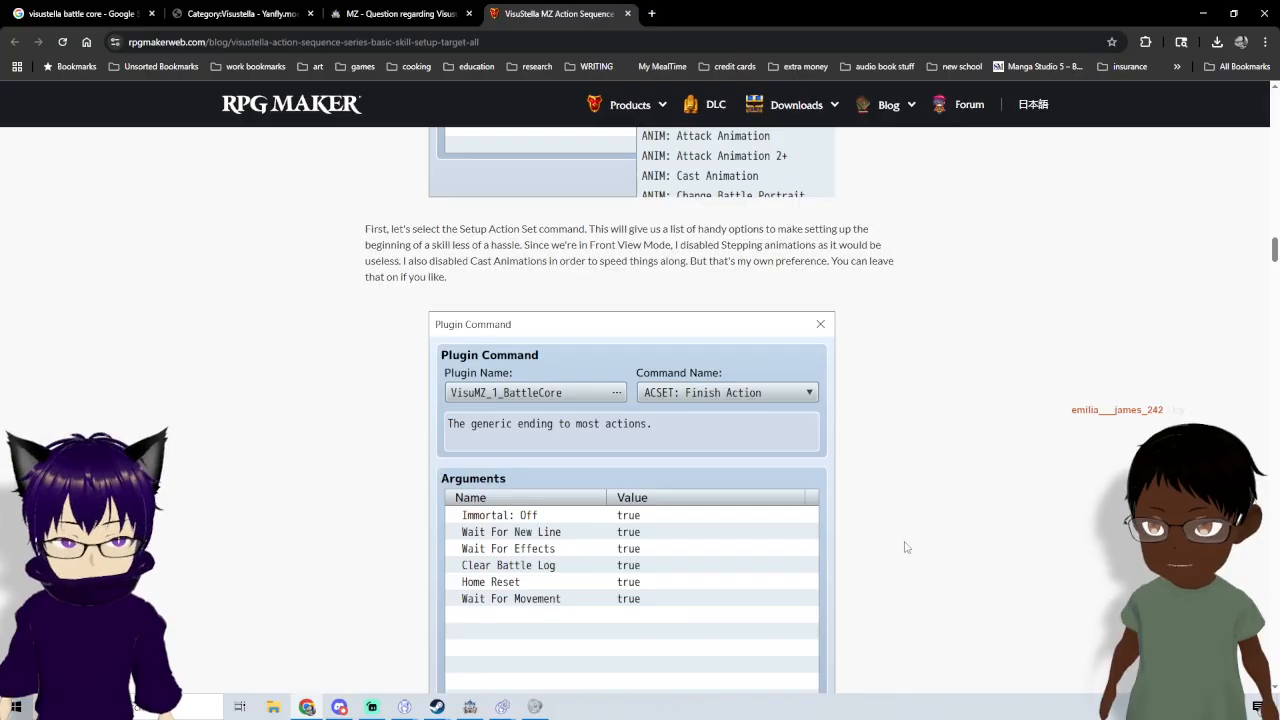
- Read the rest of the Action Sequence tutorial through the Flame Aura conditional branch and conclusion, and revisit its introduction and skill setup
scroll(898, 548, "down", 14)
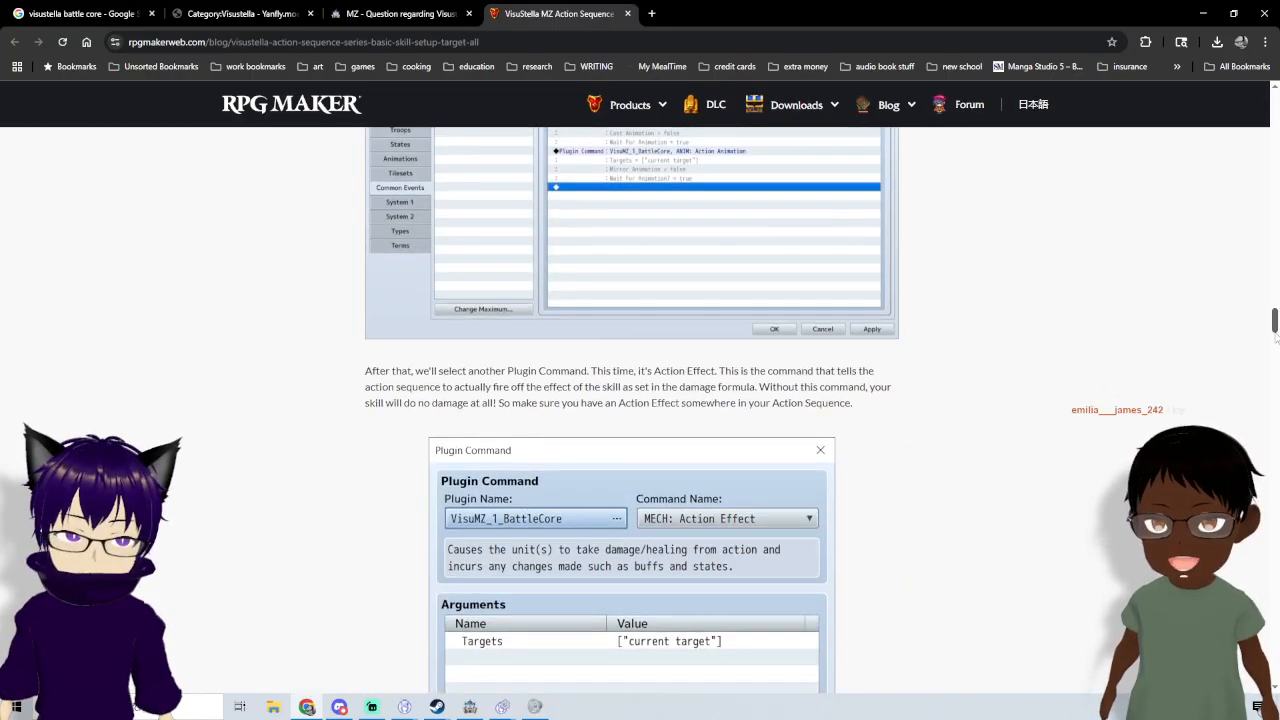
left_click_drag(1275, 332, 1275, 428)
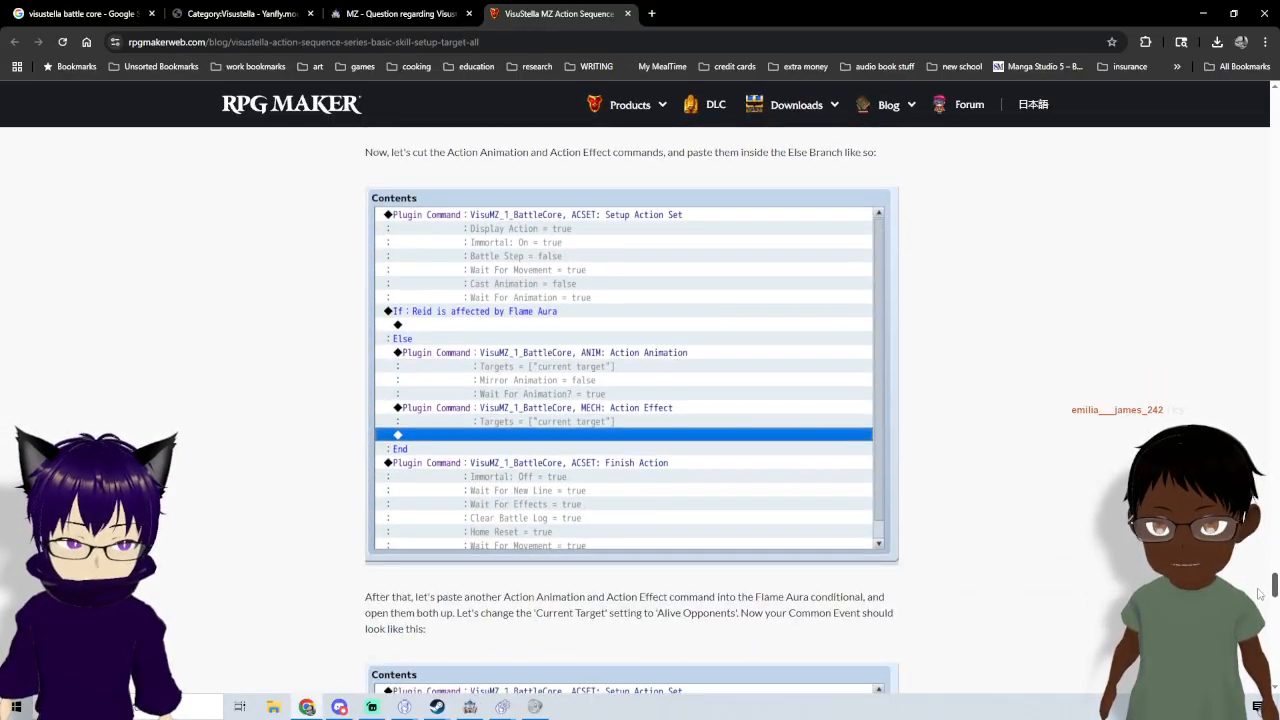
scroll(1265, 645, "down", 6)
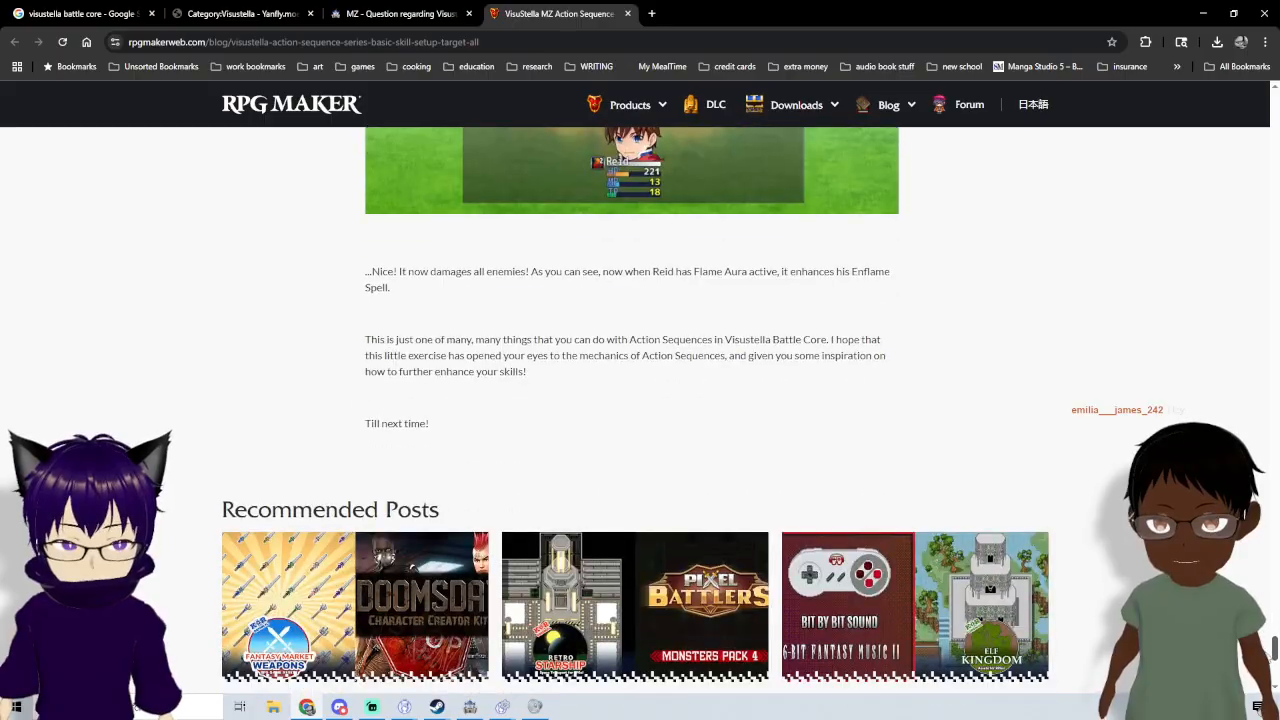
scroll(1265, 645, "down", 5)
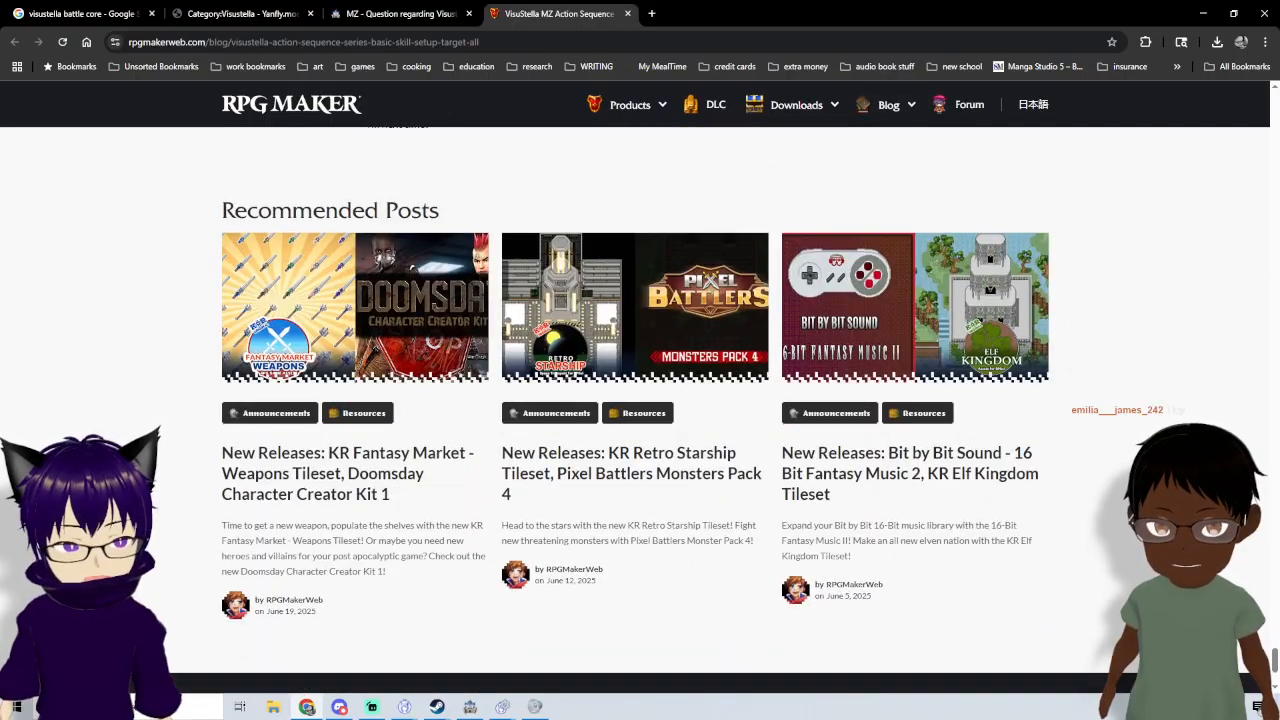
scroll(1265, 645, "up", 4)
scroll(1164, 259, "up", 20)
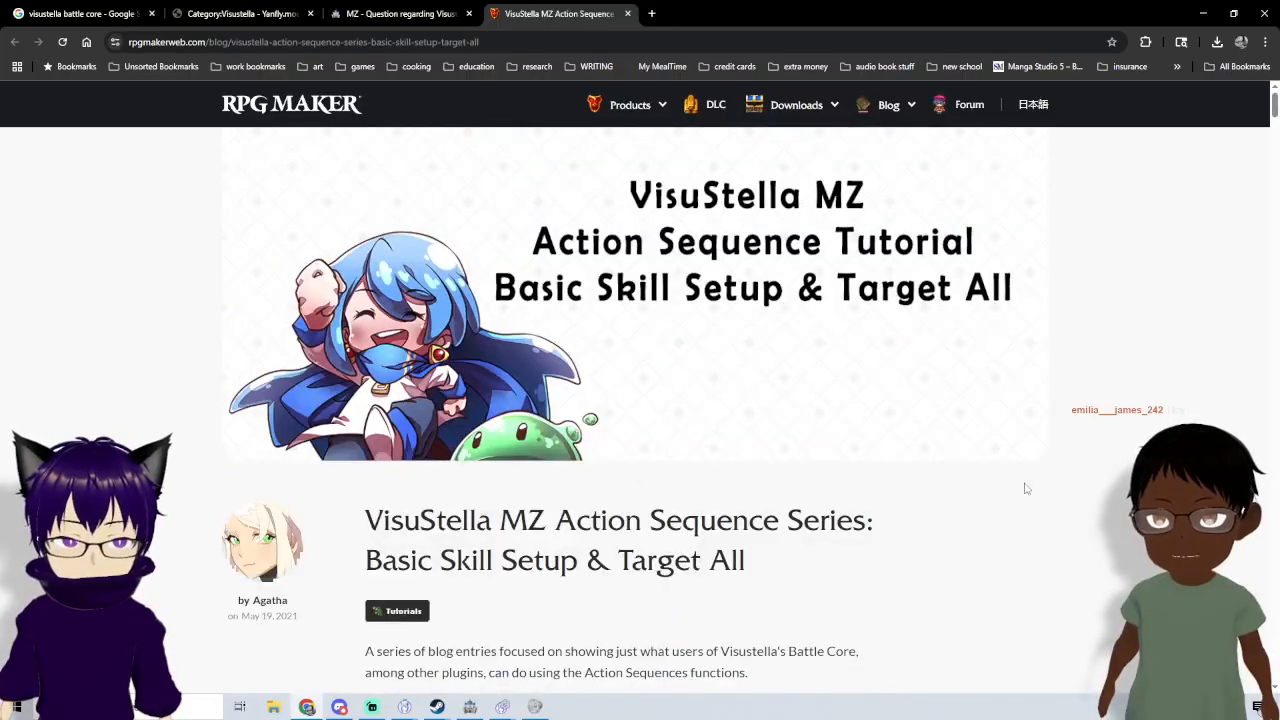
scroll(580, 572, "down", 4)
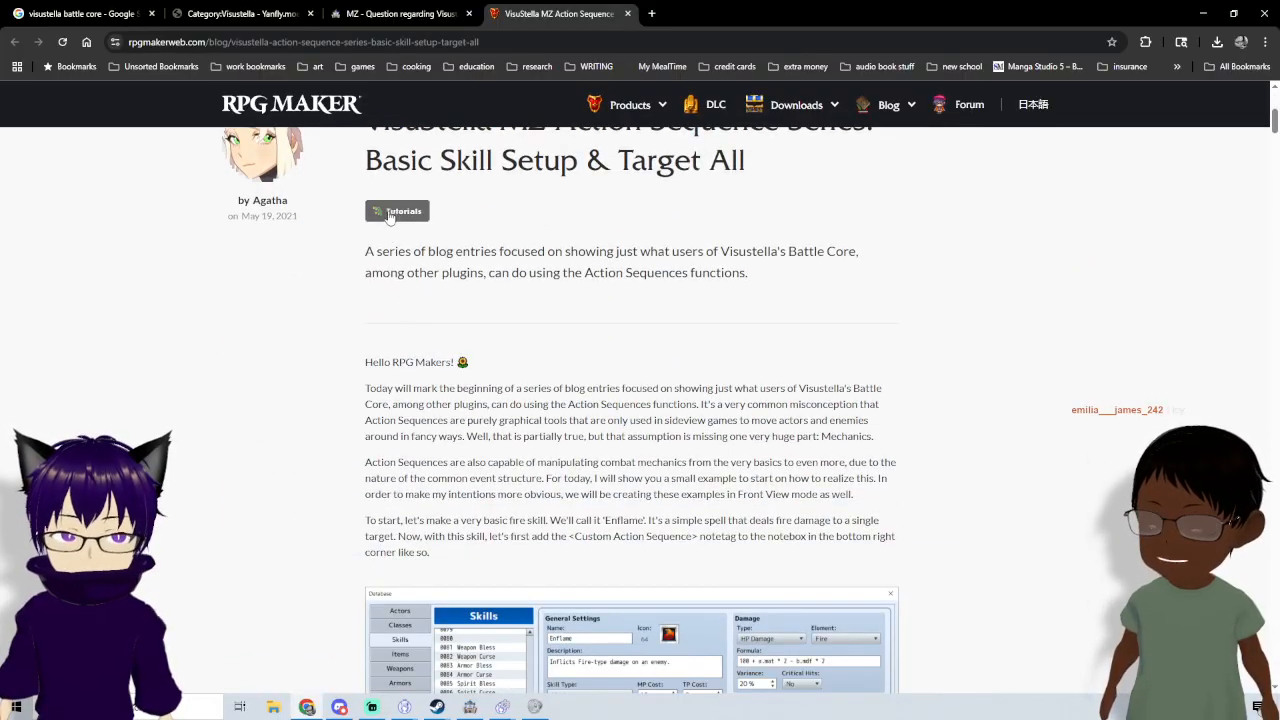
scroll(434, 348, "down", 7)
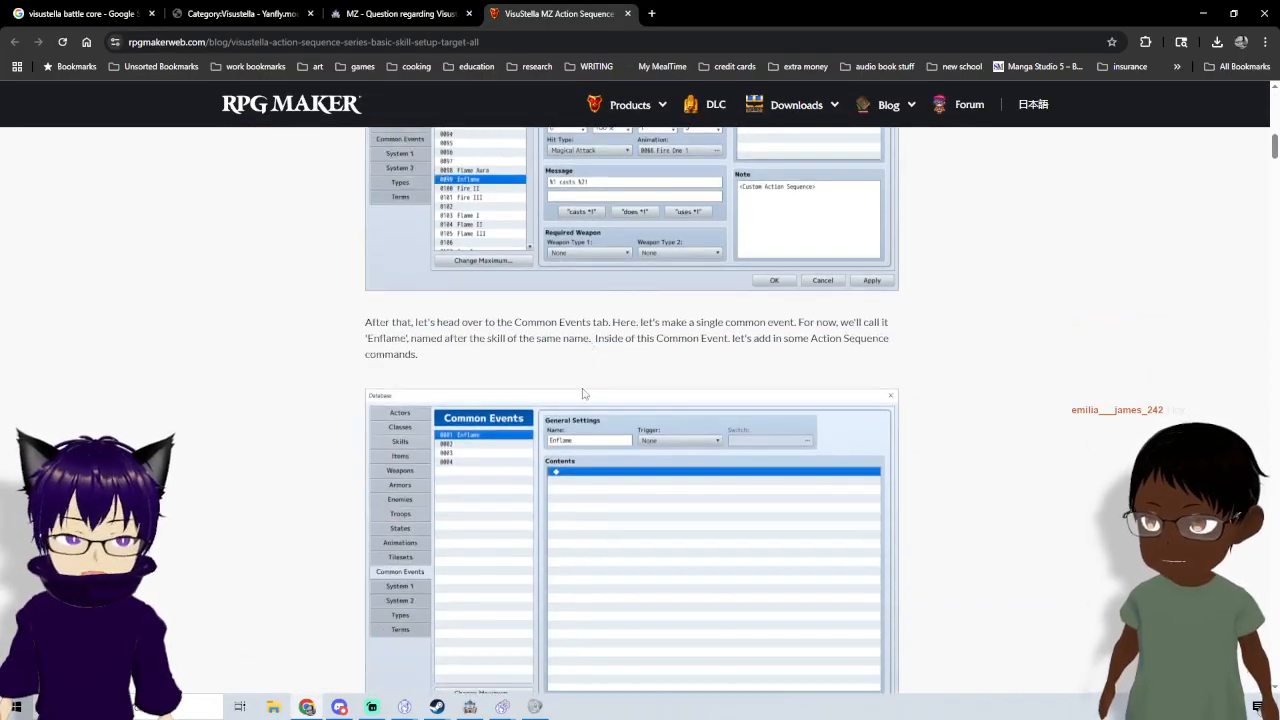
- Search Google for the related query "Visustella battle core download" and open the Battle Core wiki page and Sample Project forum thread in new tabs
left_click(113, 10)
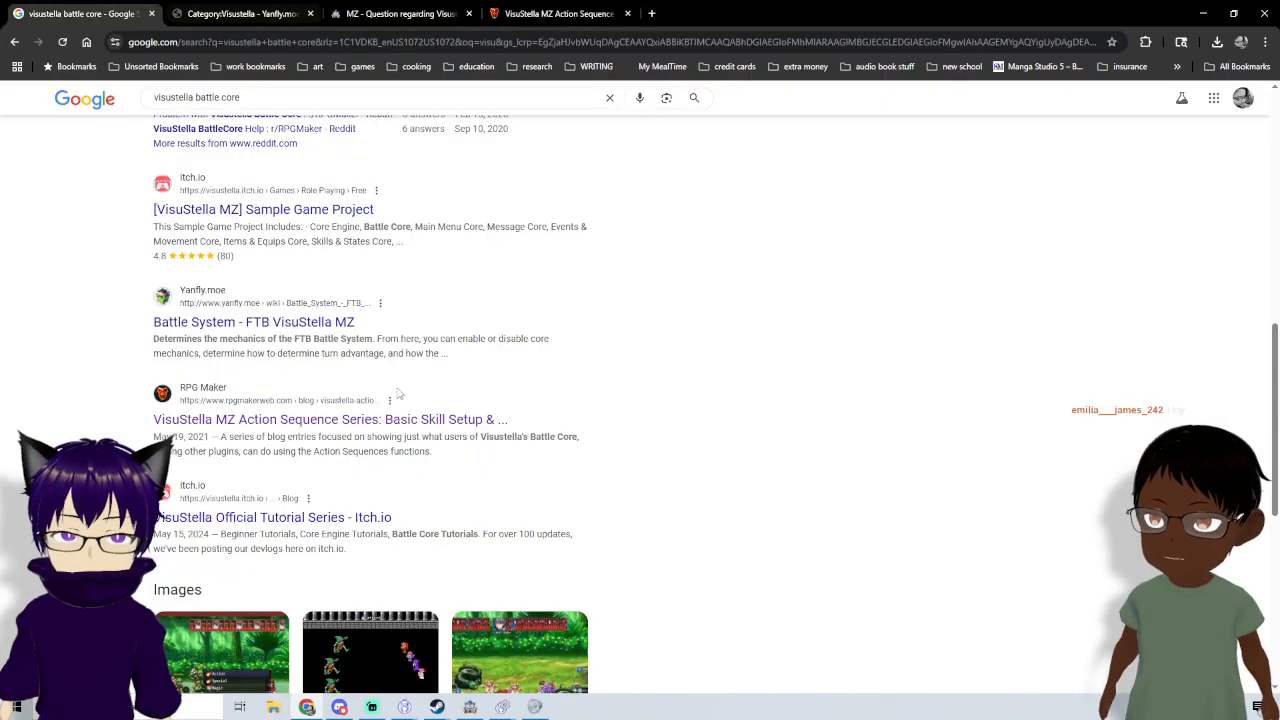
scroll(580, 485, "down", 5)
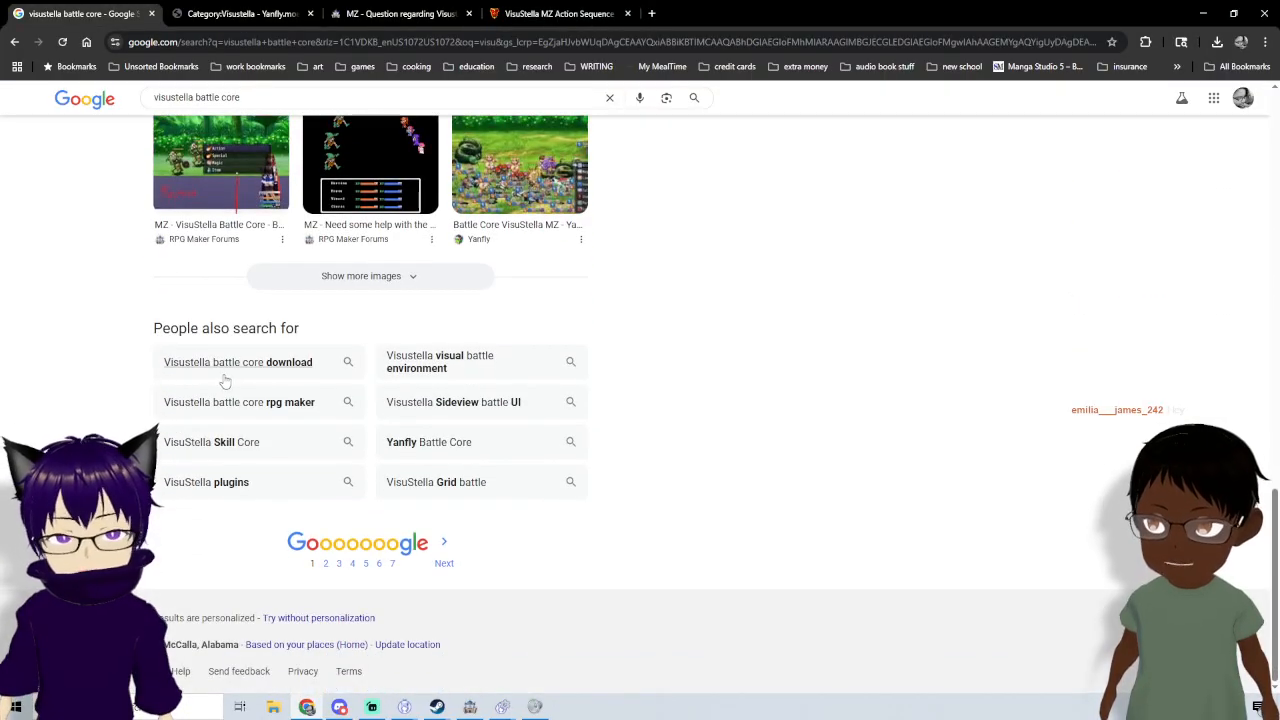
left_click(226, 368)
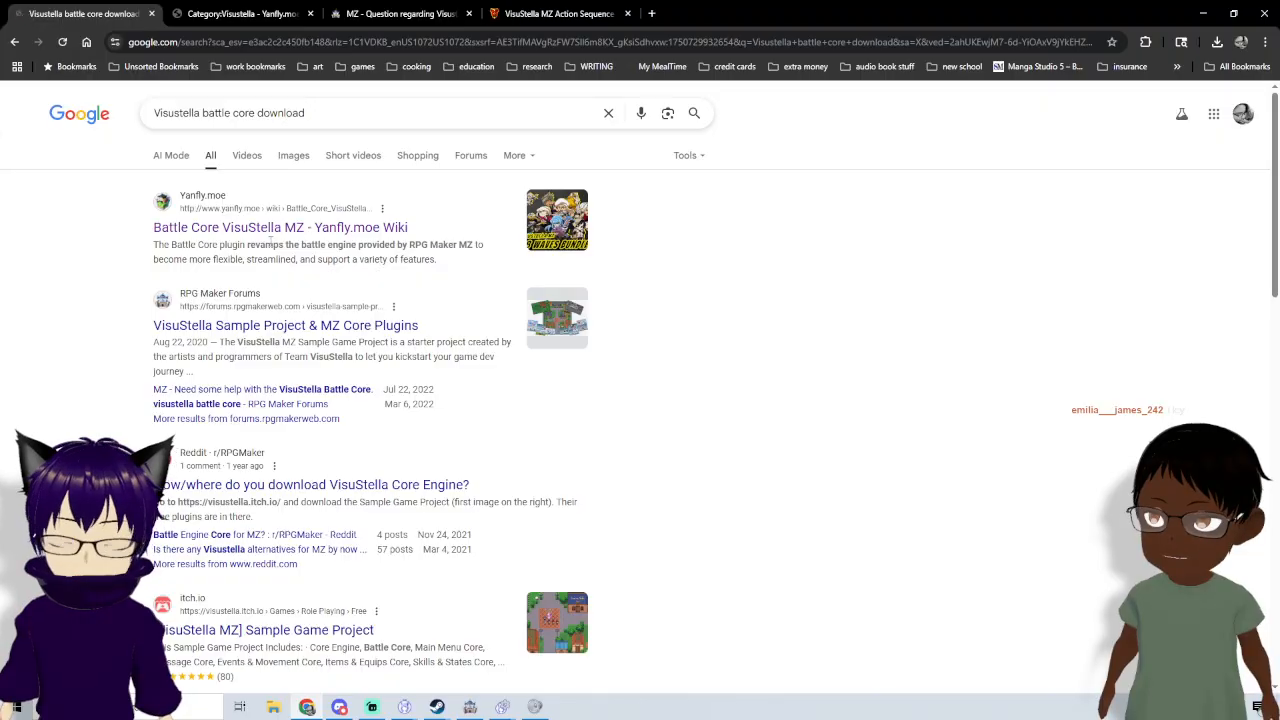
middle_click(266, 229)
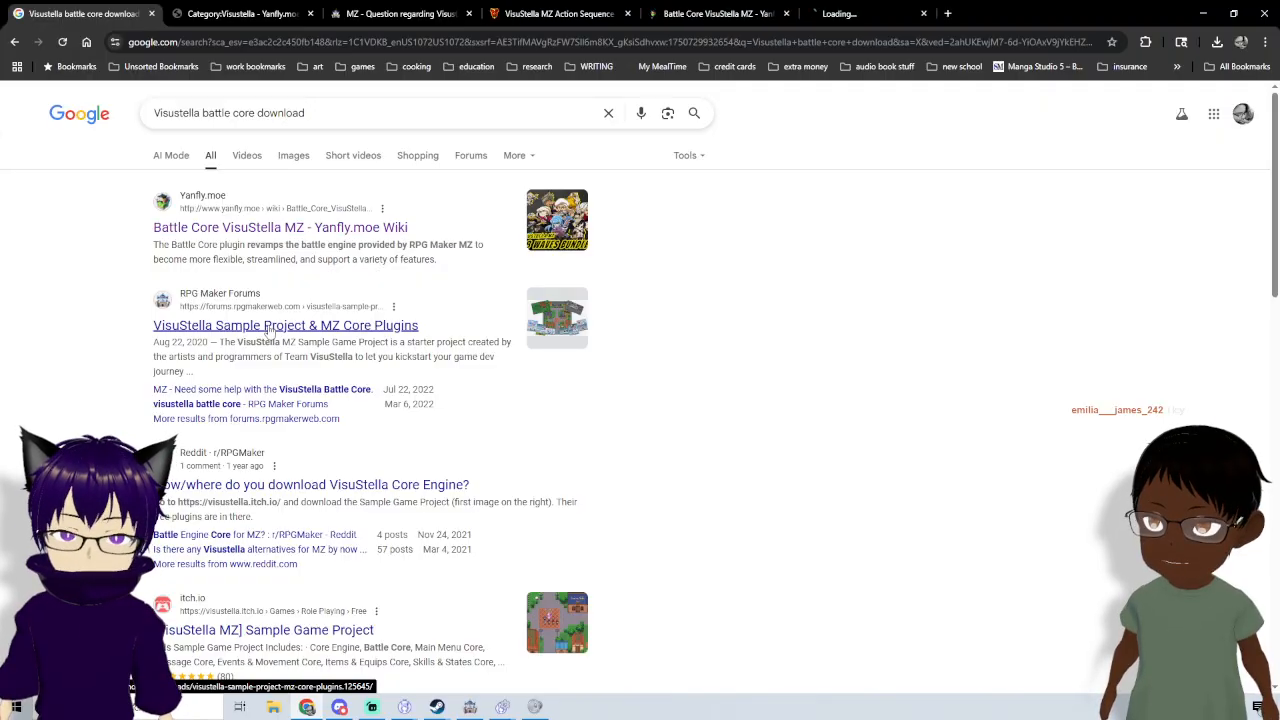
left_click(750, 14)
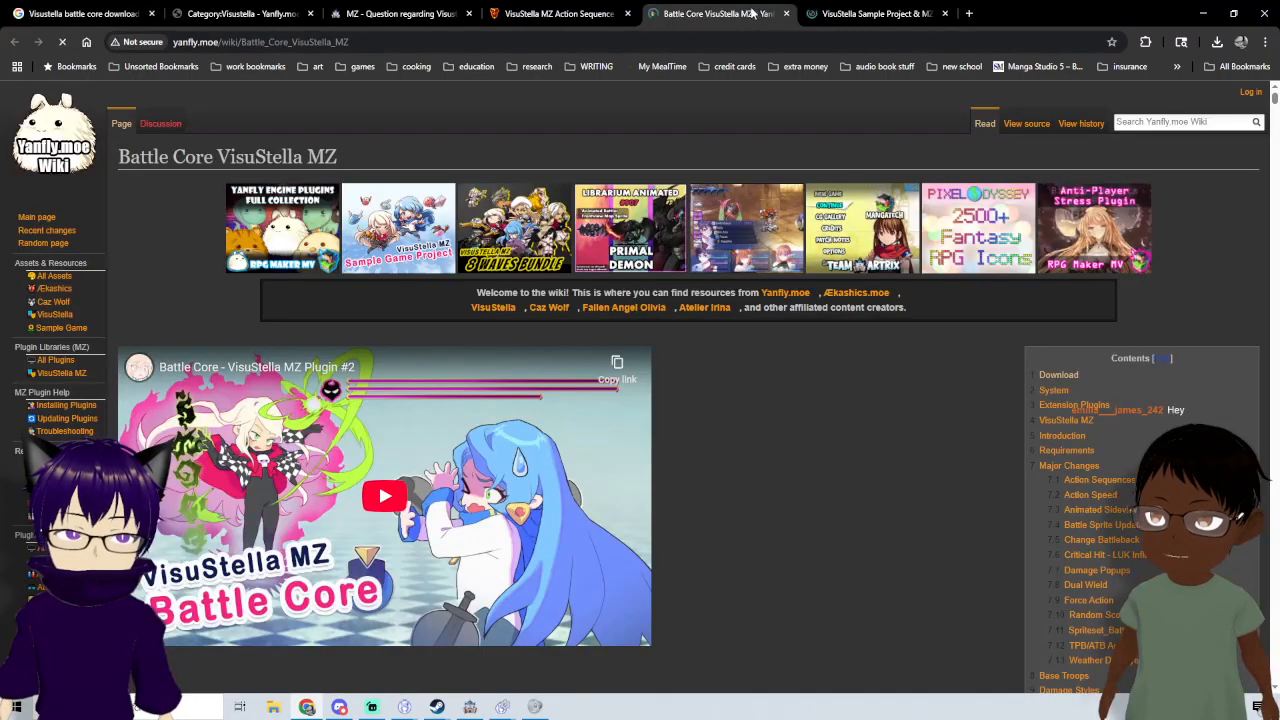
- Examine the VisuStella Sample Project & MZ Core Plugins thread's introduction and the list of what the sample project includes
left_click(874, 12)
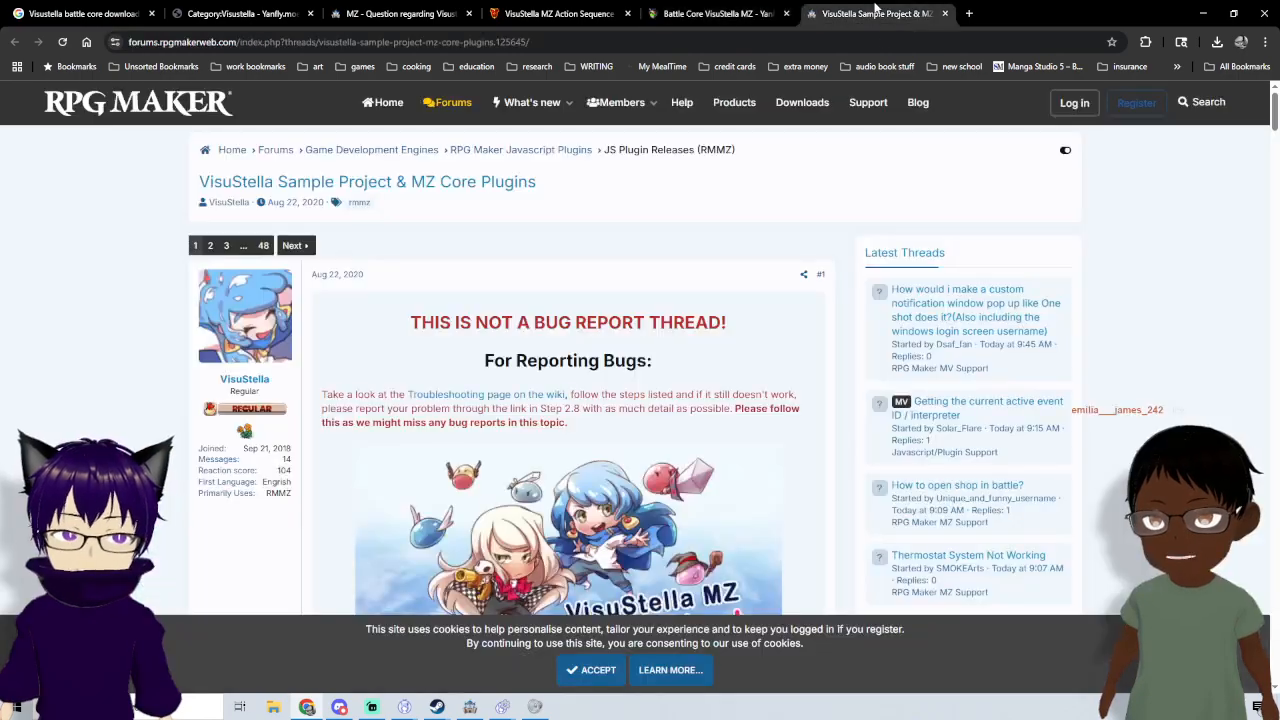
scroll(550, 387, "down", 4)
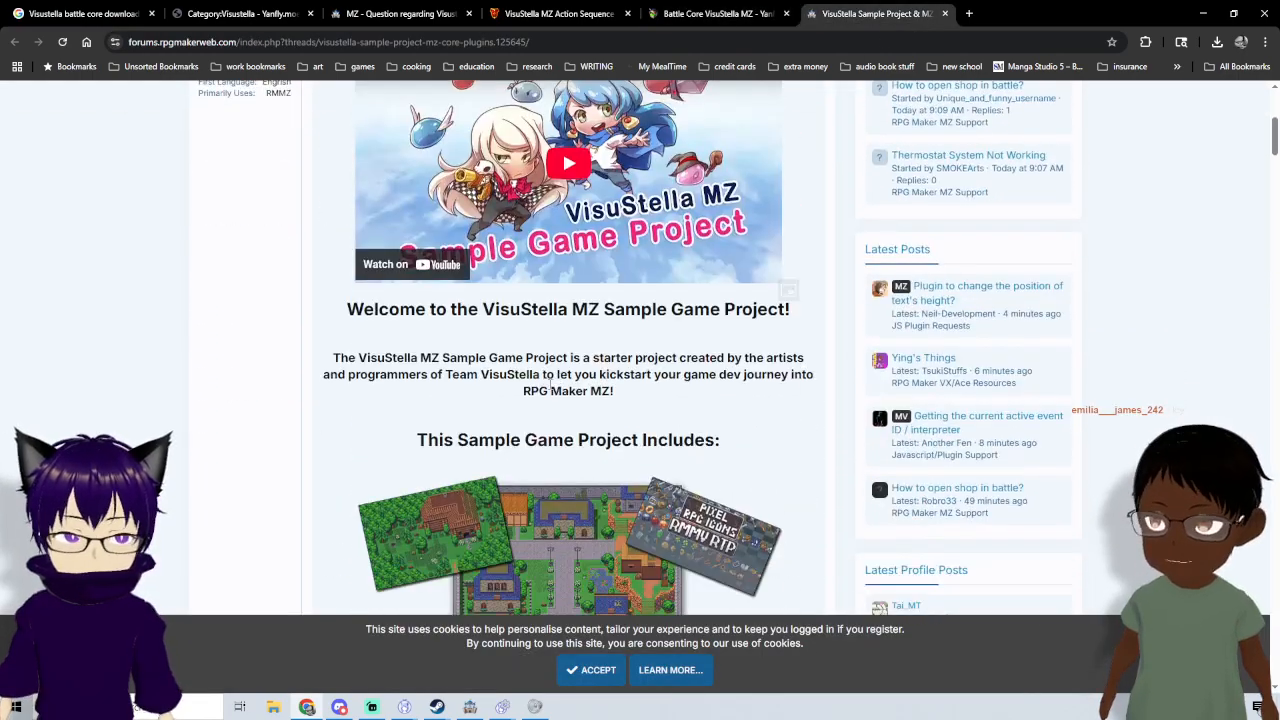
scroll(550, 387, "down", 5)
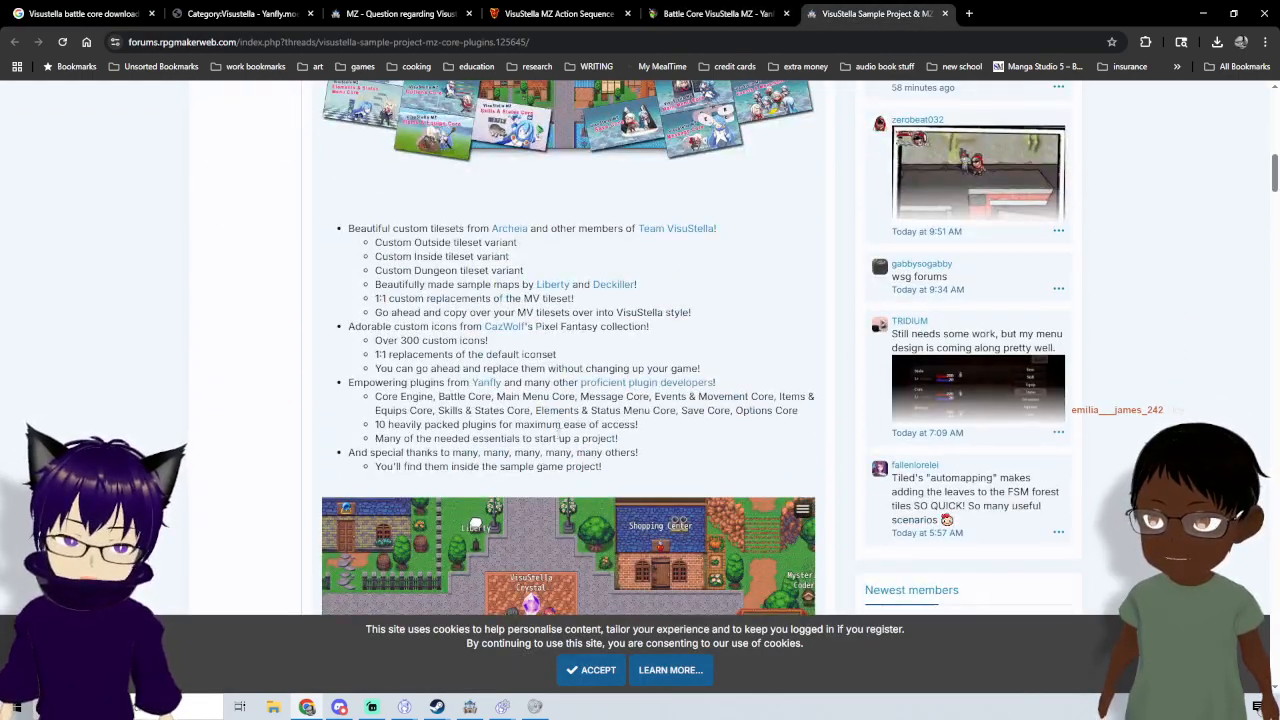
scroll(588, 368, "up", 2)
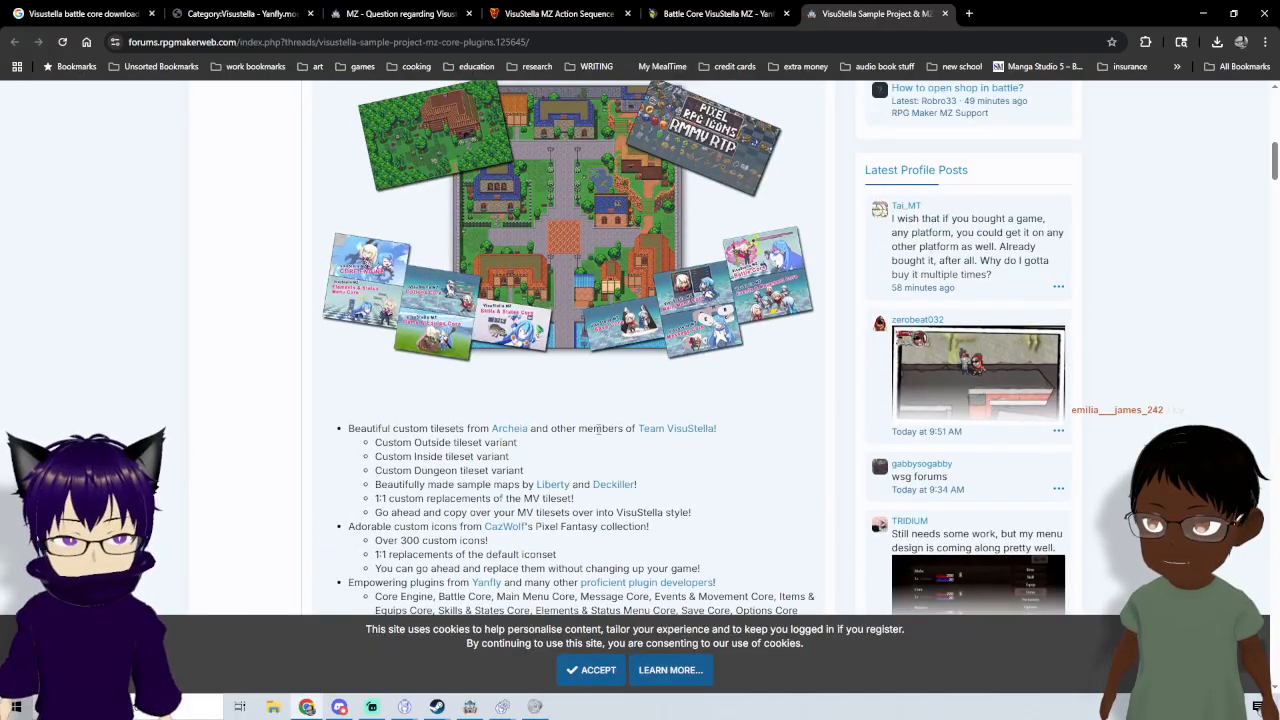
scroll(595, 456, "up", 4)
scroll(595, 456, "up", 1)
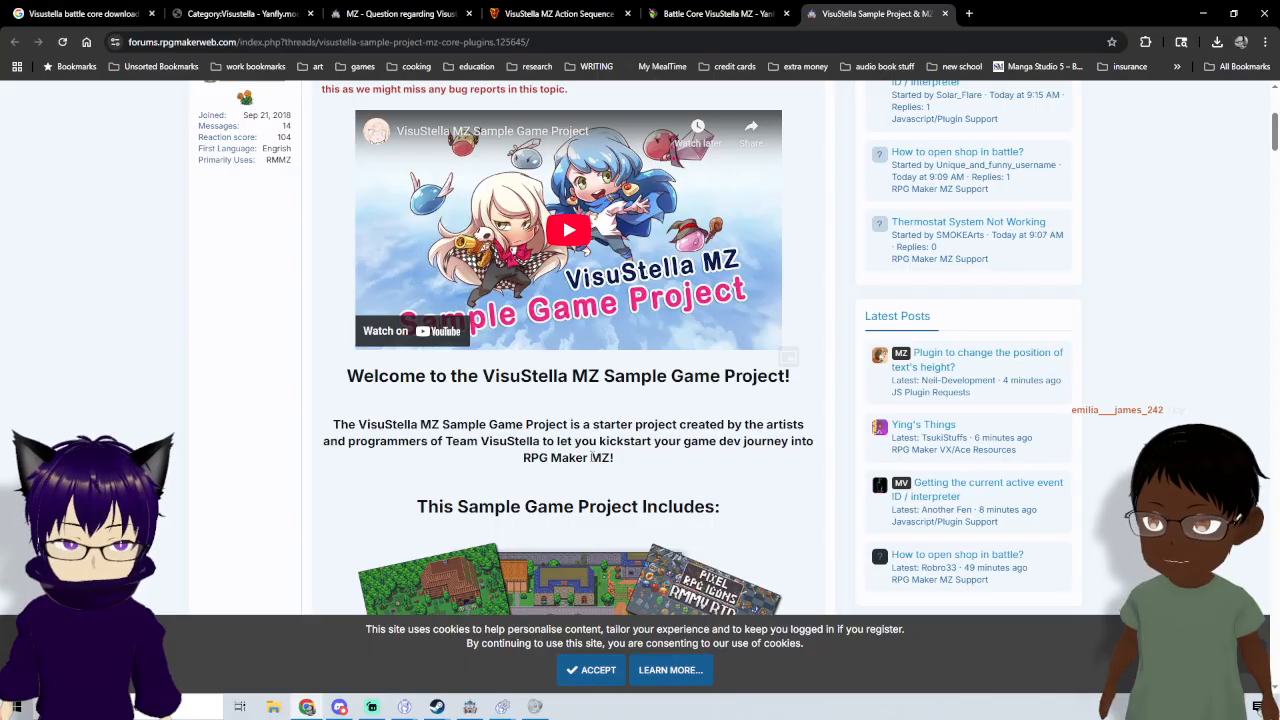
- Read through the VisuStella MZ Sample Game Project post, examining its included tilesets, icons, plugins, screenshots and download link
scroll(615, 425, "down", 1)
scroll(615, 425, "down", 1)
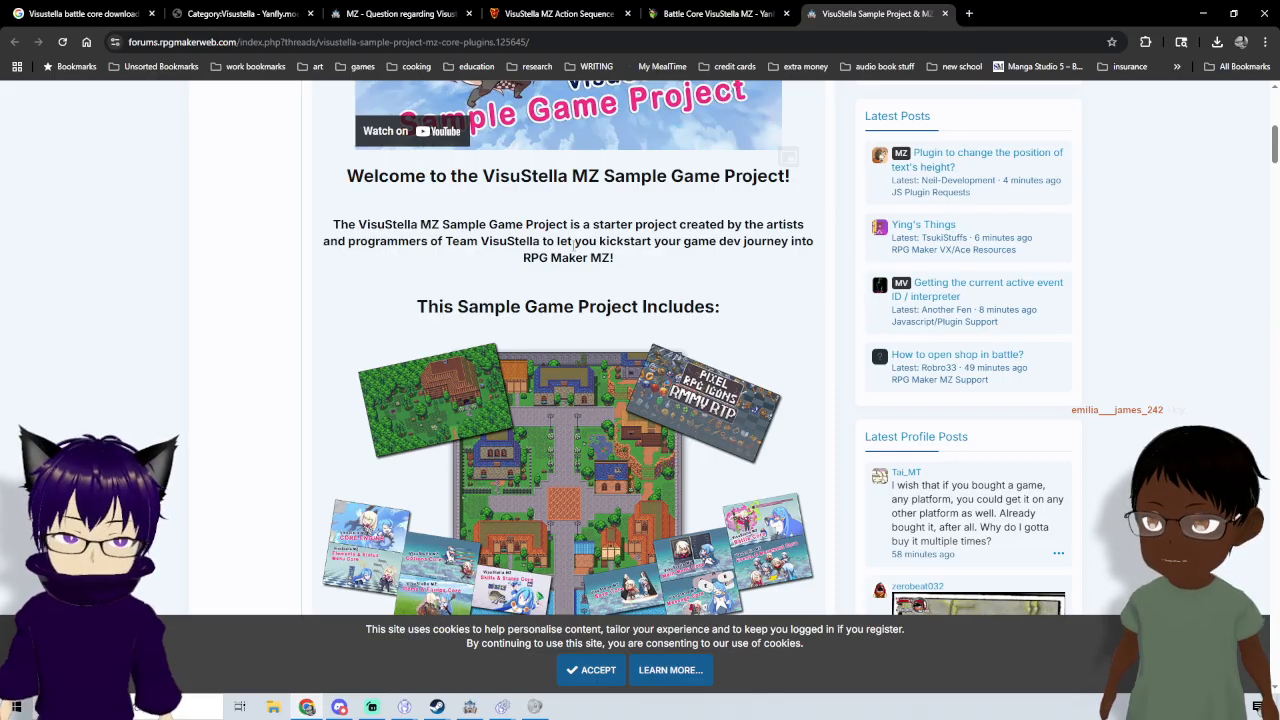
scroll(720, 265, "down", 1)
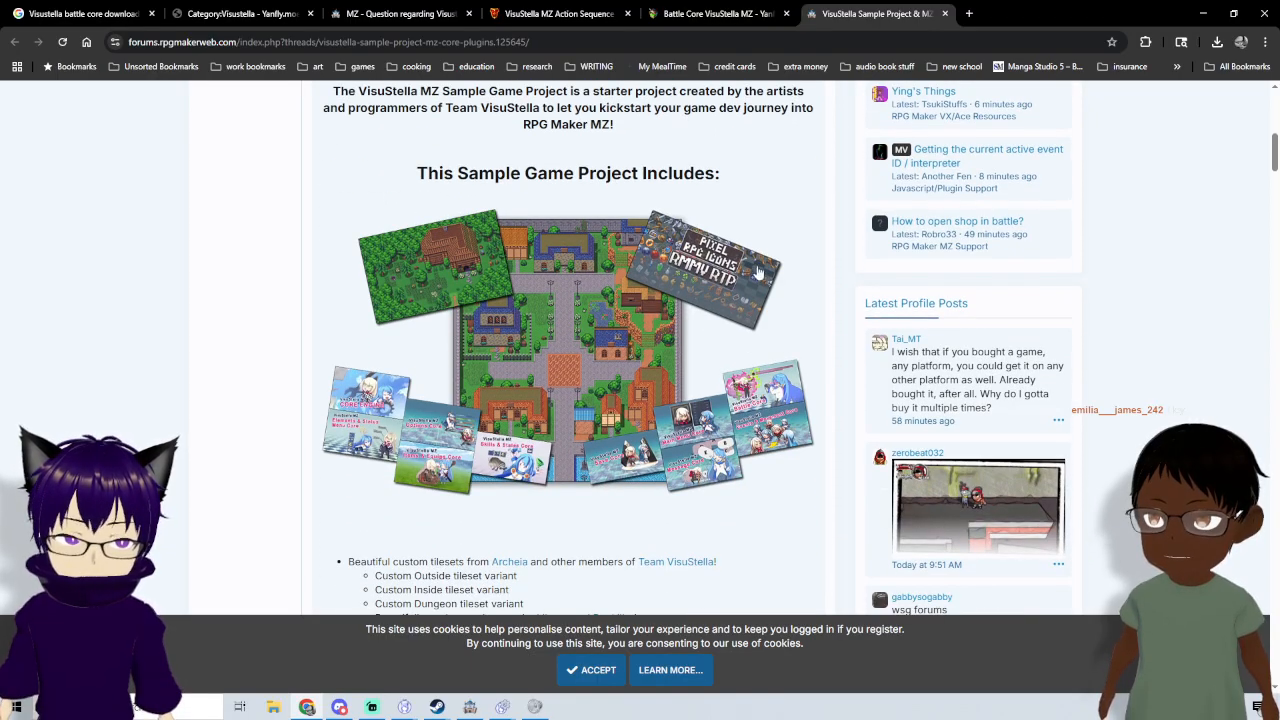
scroll(757, 278, "down", 3)
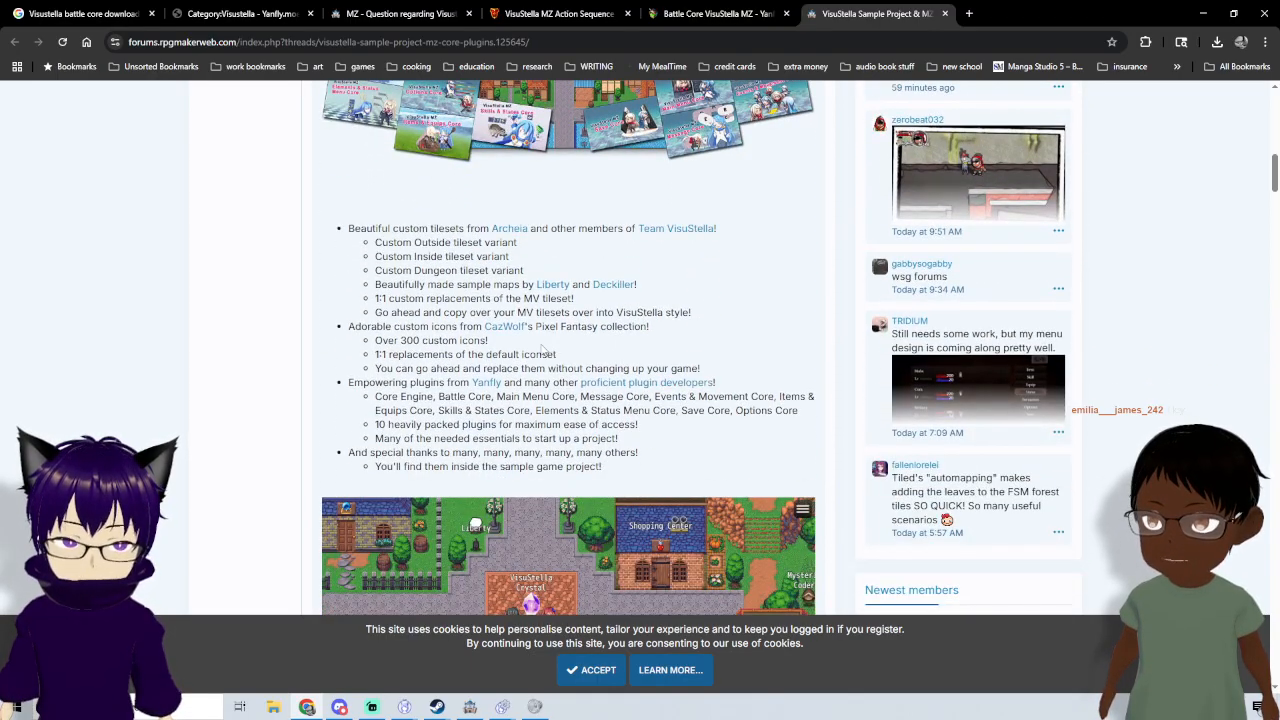
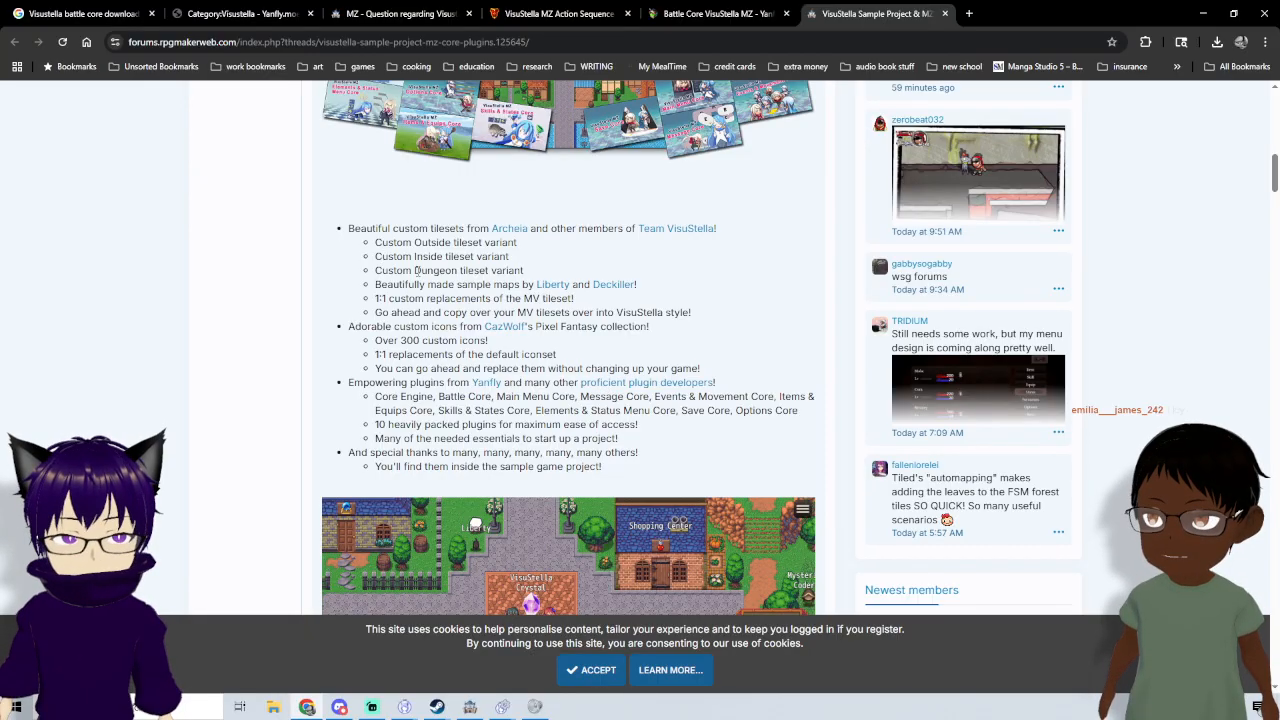
scroll(604, 390, "down", 5)
scroll(524, 413, "down", 9)
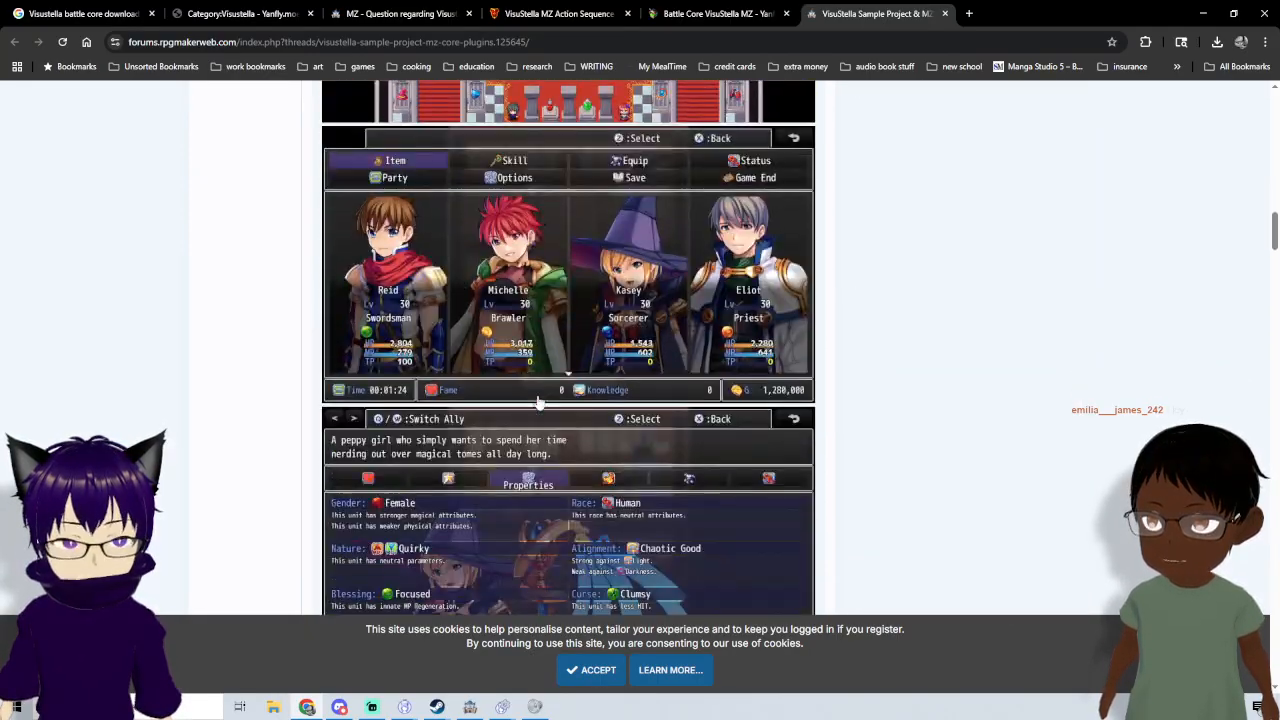
scroll(558, 388, "down", 2)
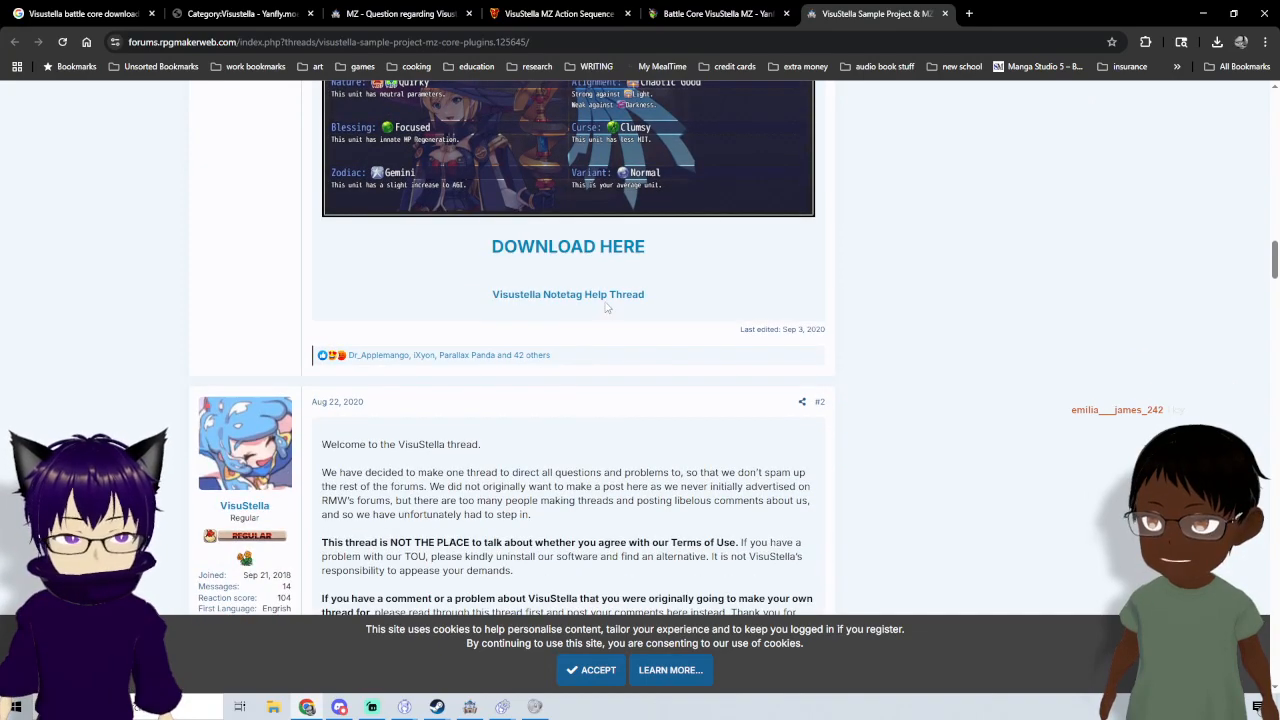
scroll(583, 314, "down", 1)
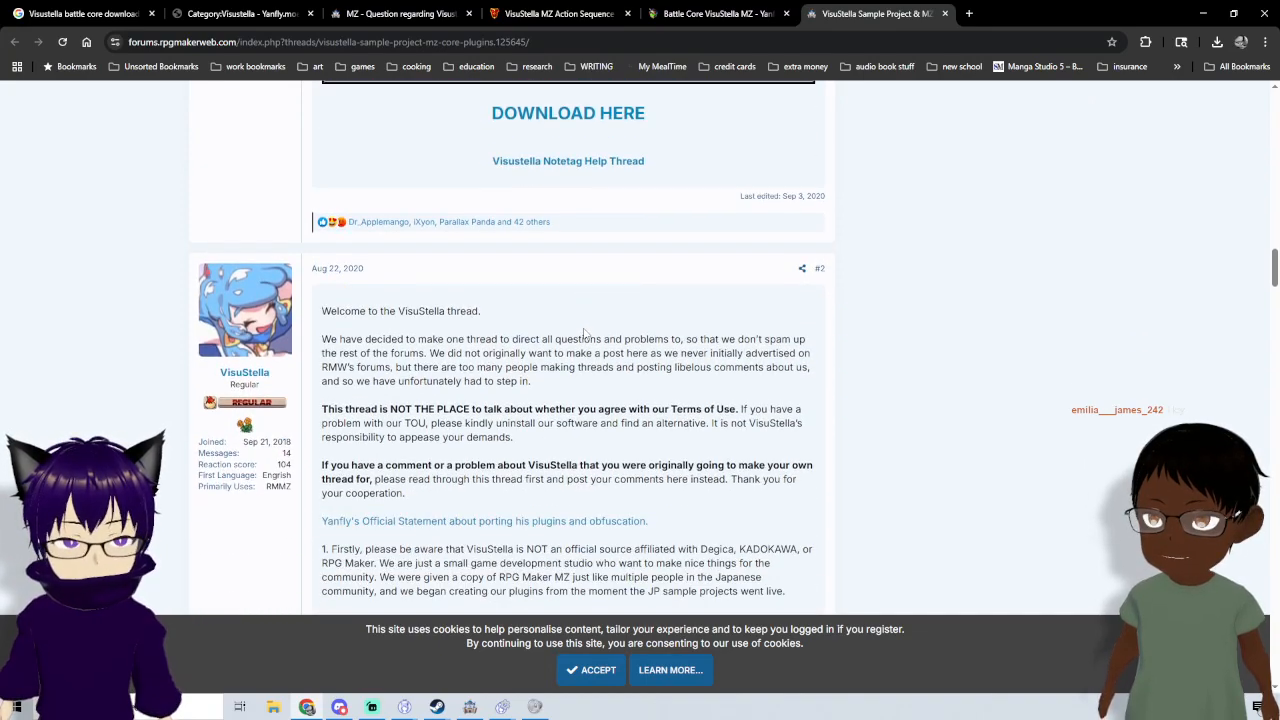
scroll(585, 333, "down", 1)
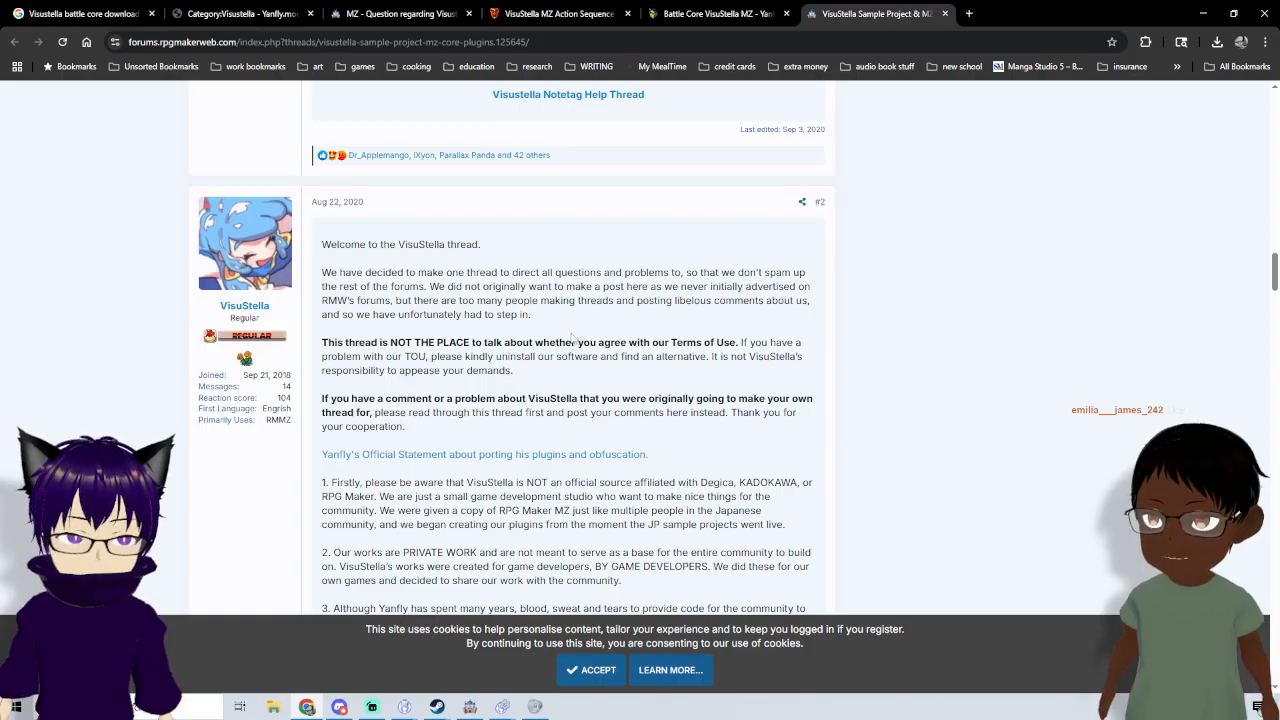
- Examine VisuStella's statement on plugin obfuscation, its FAQ and the replies through the end of the thread's first page
scroll(568, 340, "down", 5)
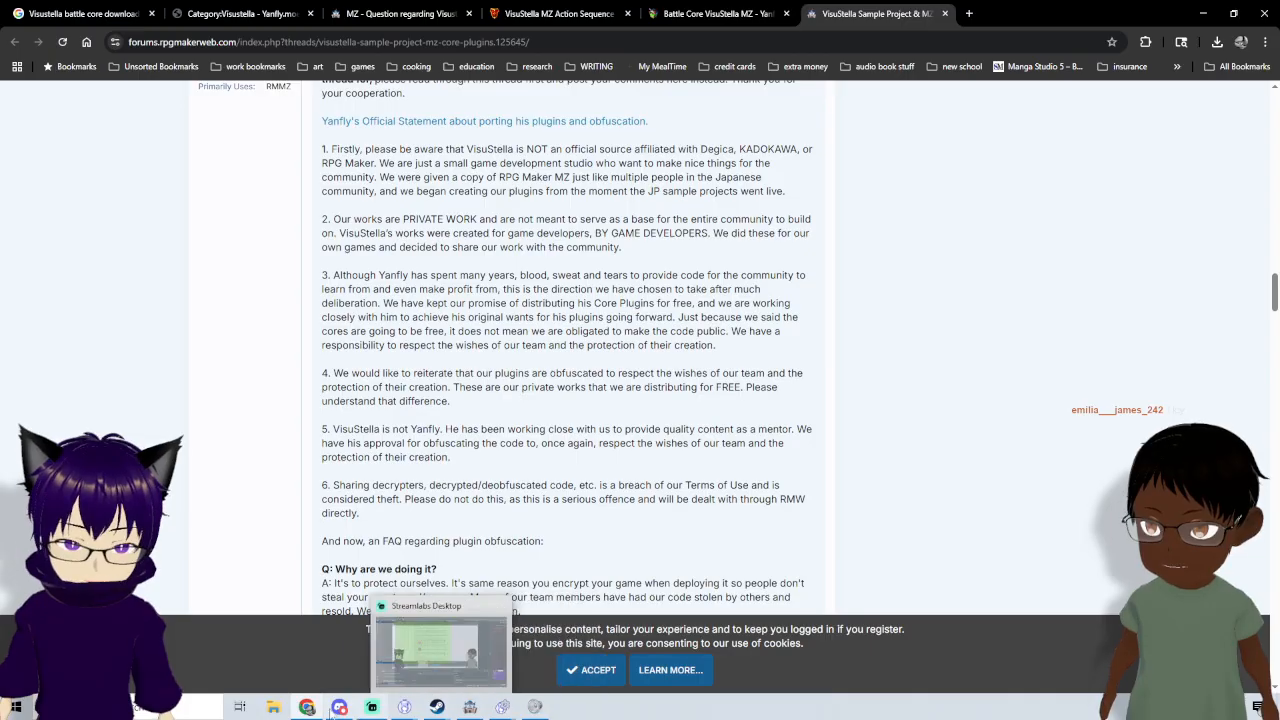
mouse_move(308, 708)
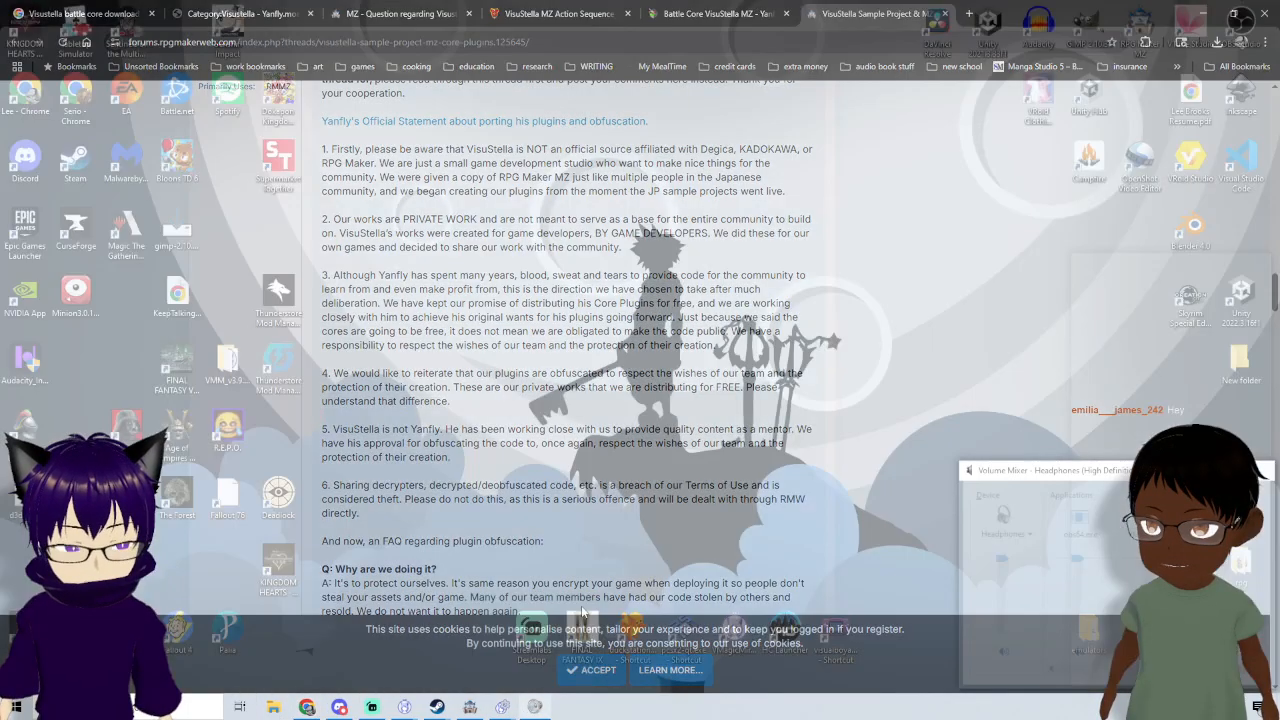
scroll(655, 490, "down", 5)
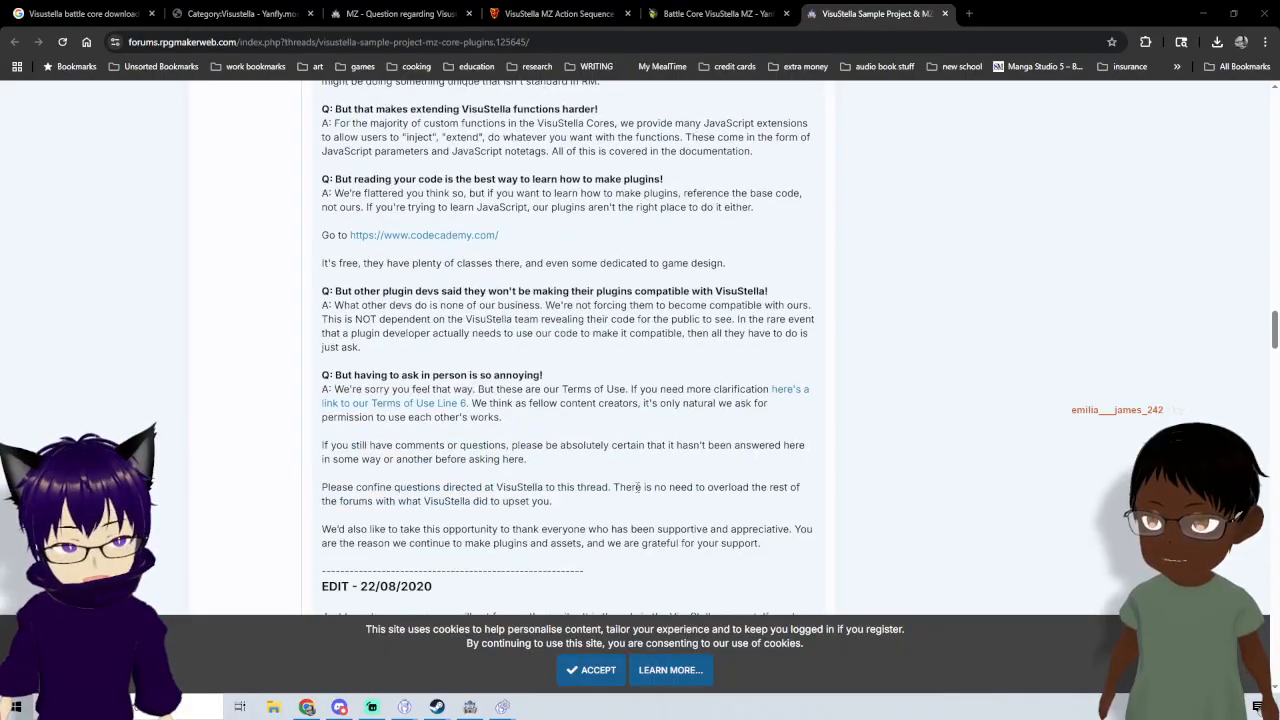
scroll(637, 487, "down", 3)
scroll(680, 405, "down", 3)
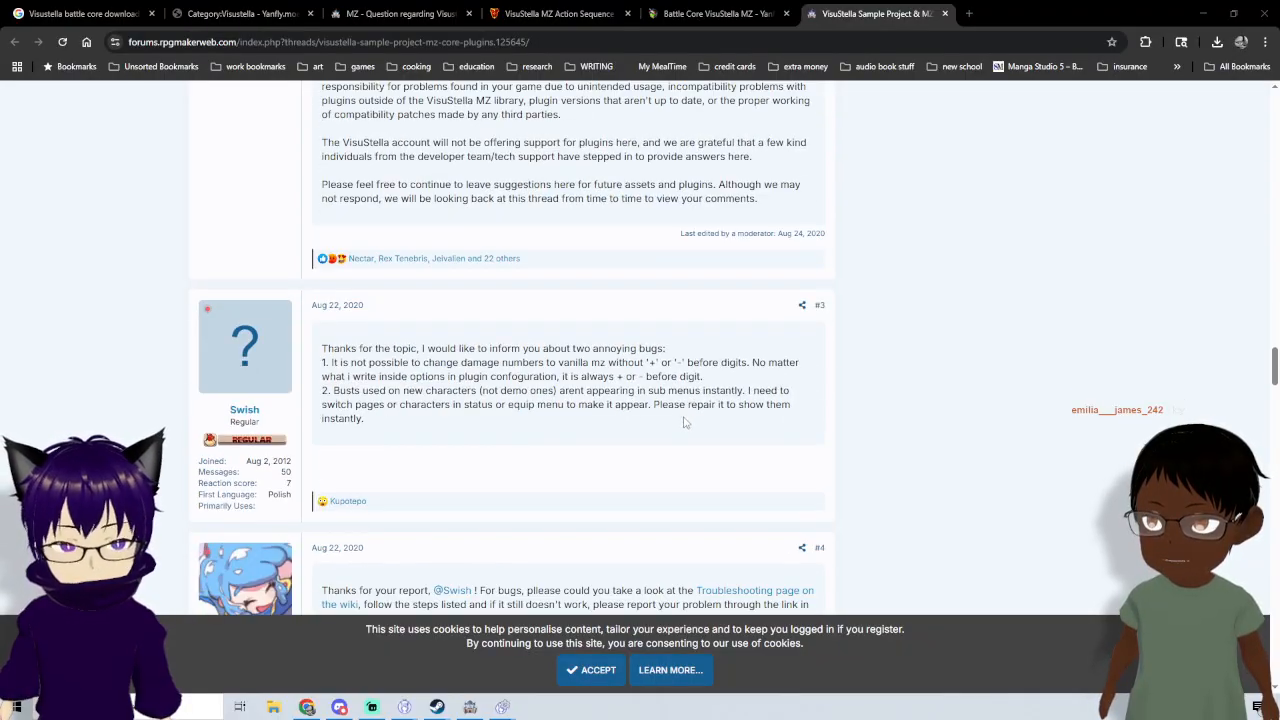
scroll(679, 422, "down", 3)
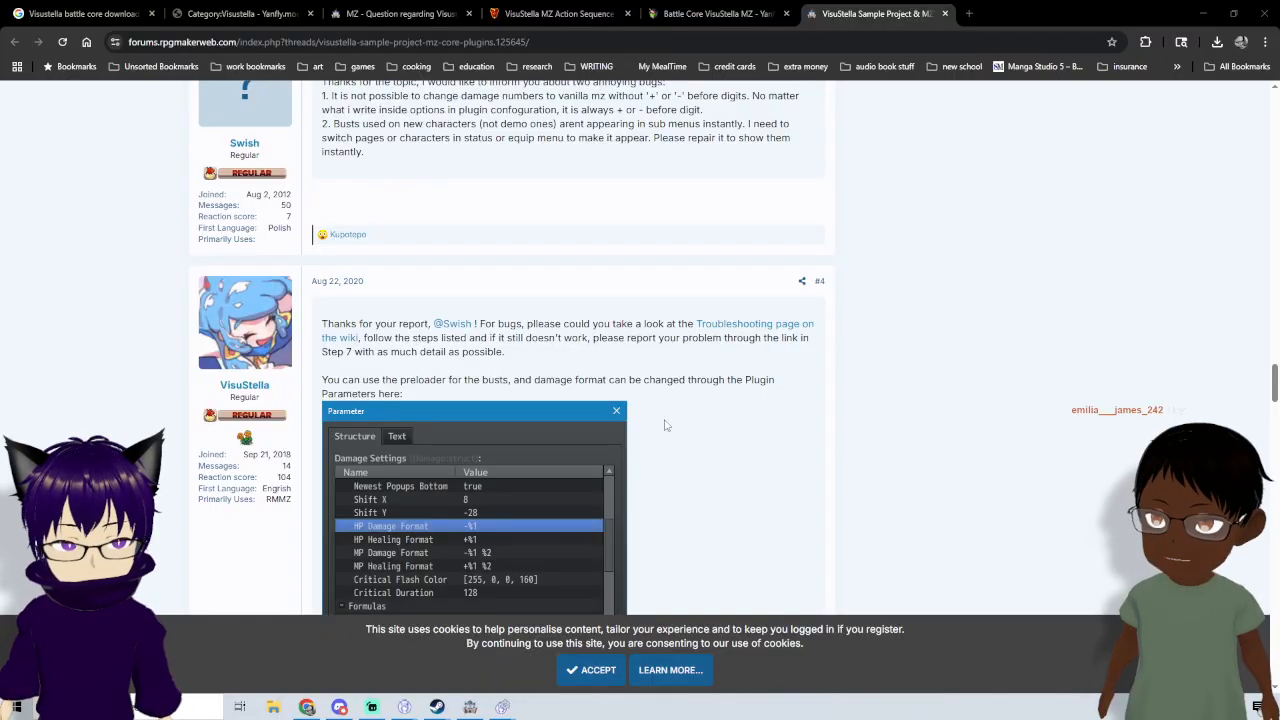
scroll(662, 428, "down", 10)
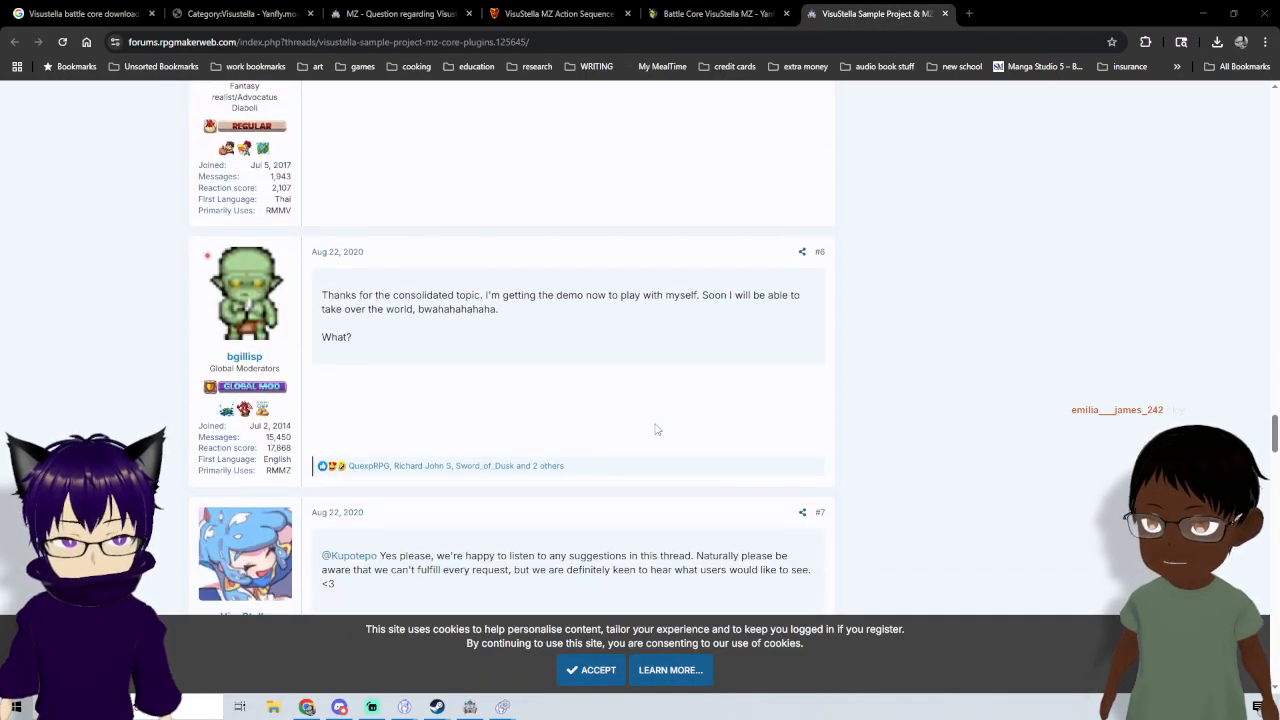
scroll(656, 430, "down", 6)
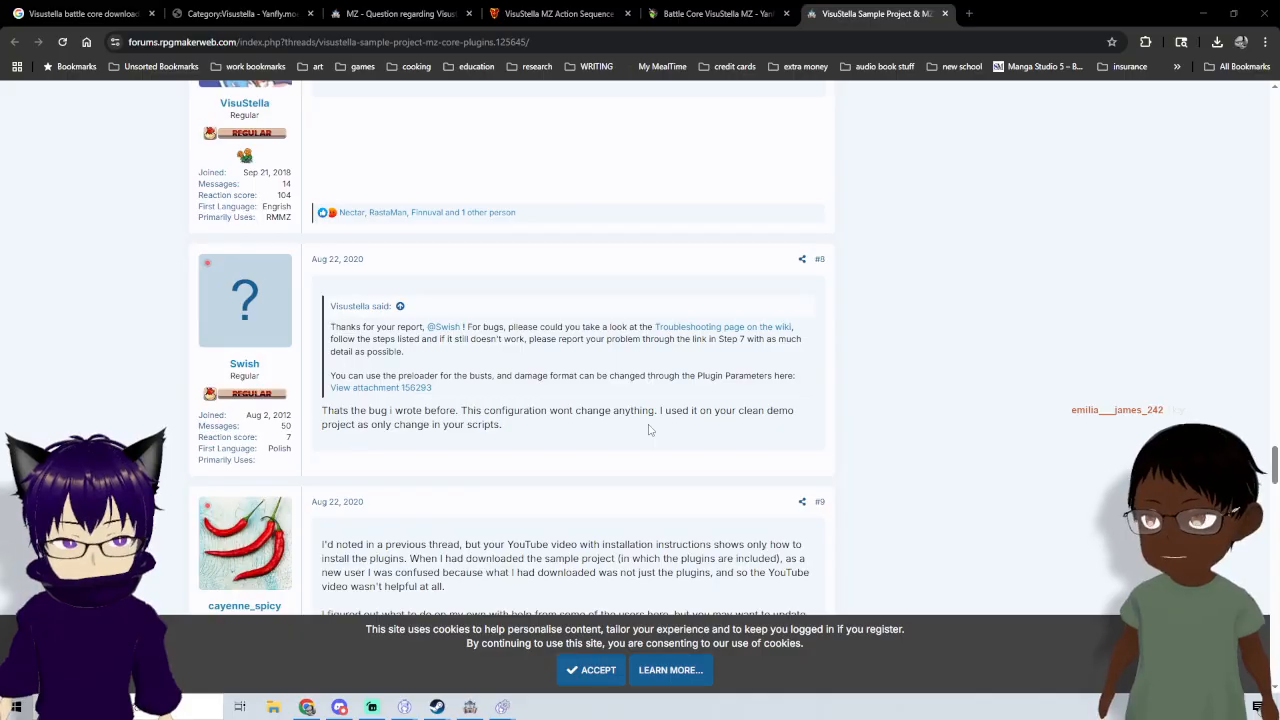
scroll(648, 430, "down", 5)
scroll(647, 428, "down", 2)
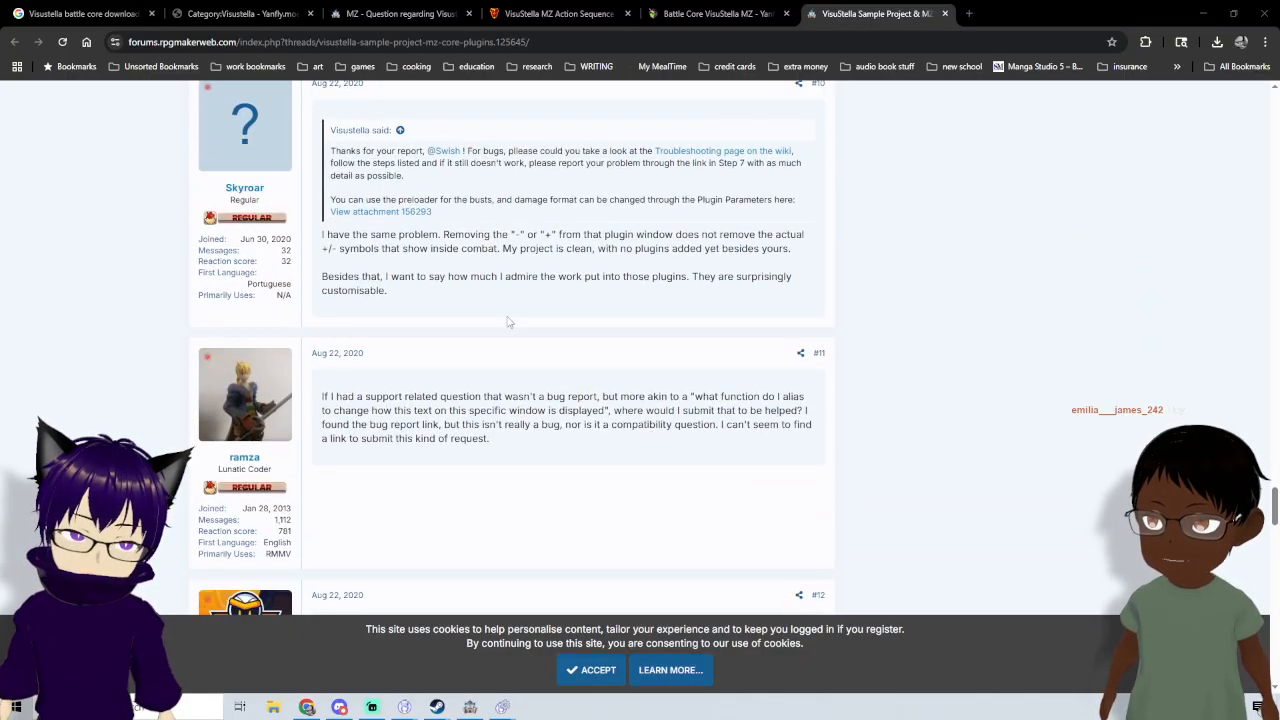
scroll(508, 322, "down", 8)
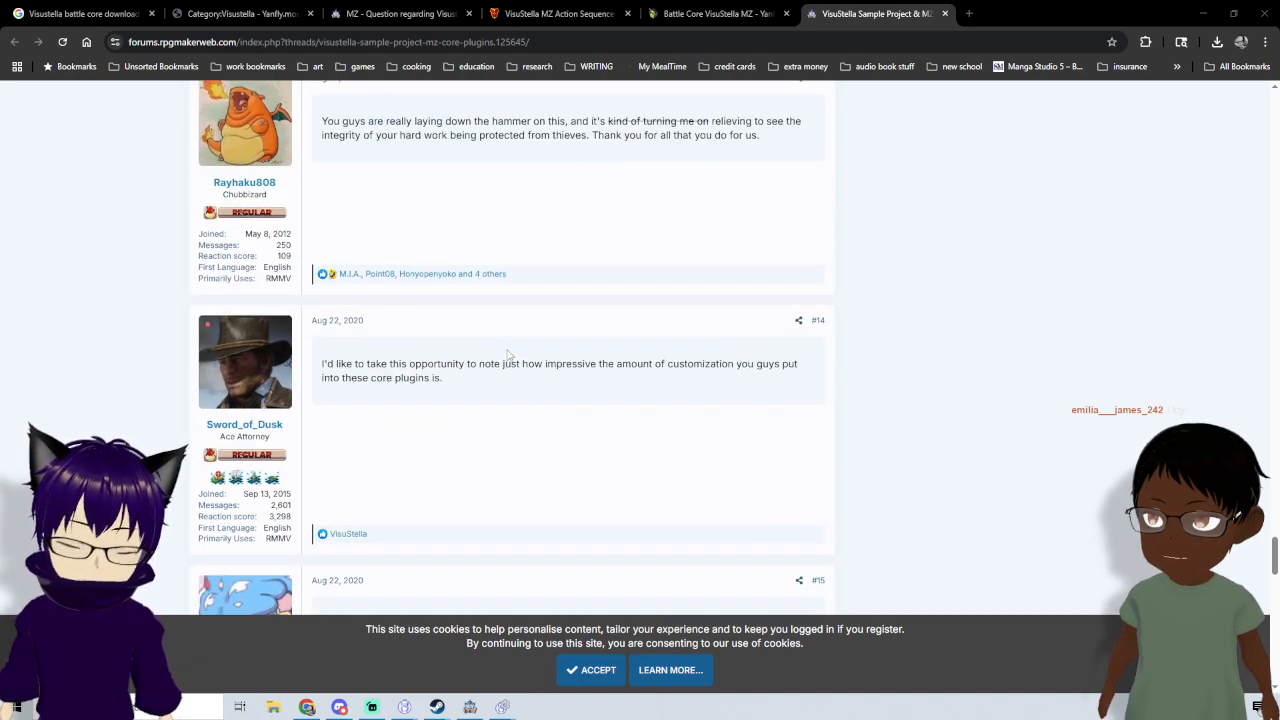
scroll(508, 354, "down", 7)
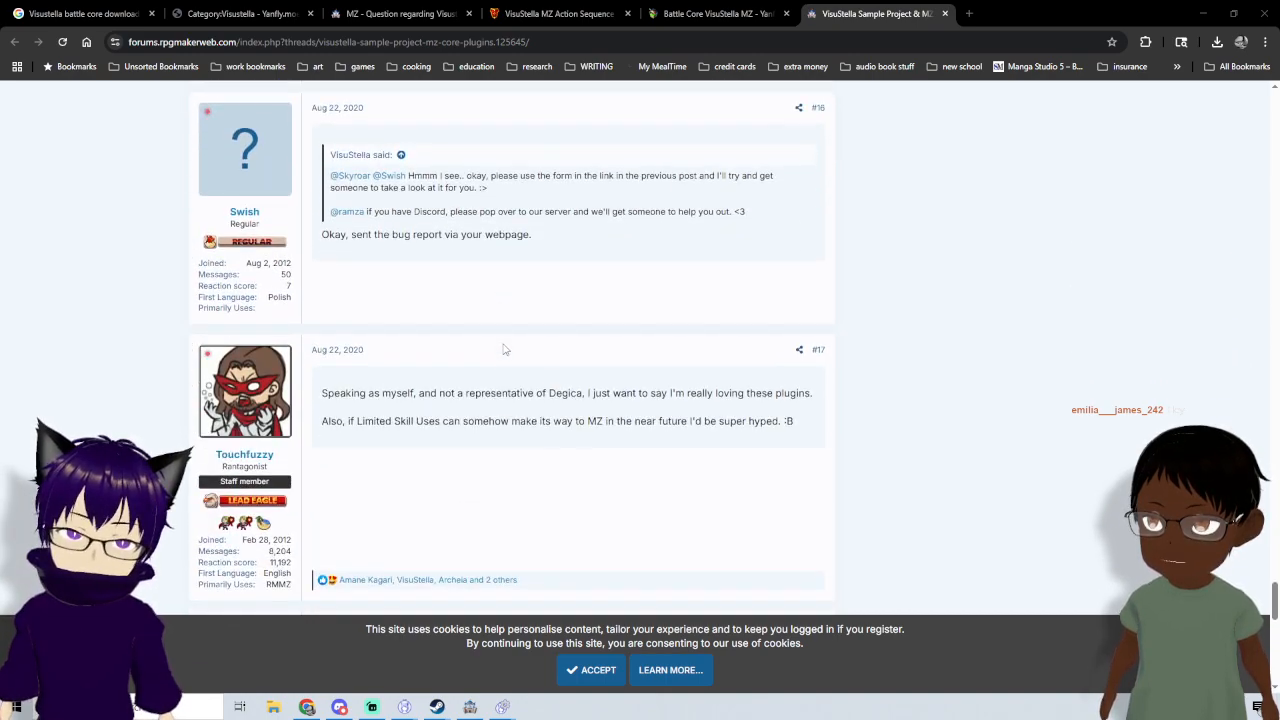
scroll(505, 349, "down", 7)
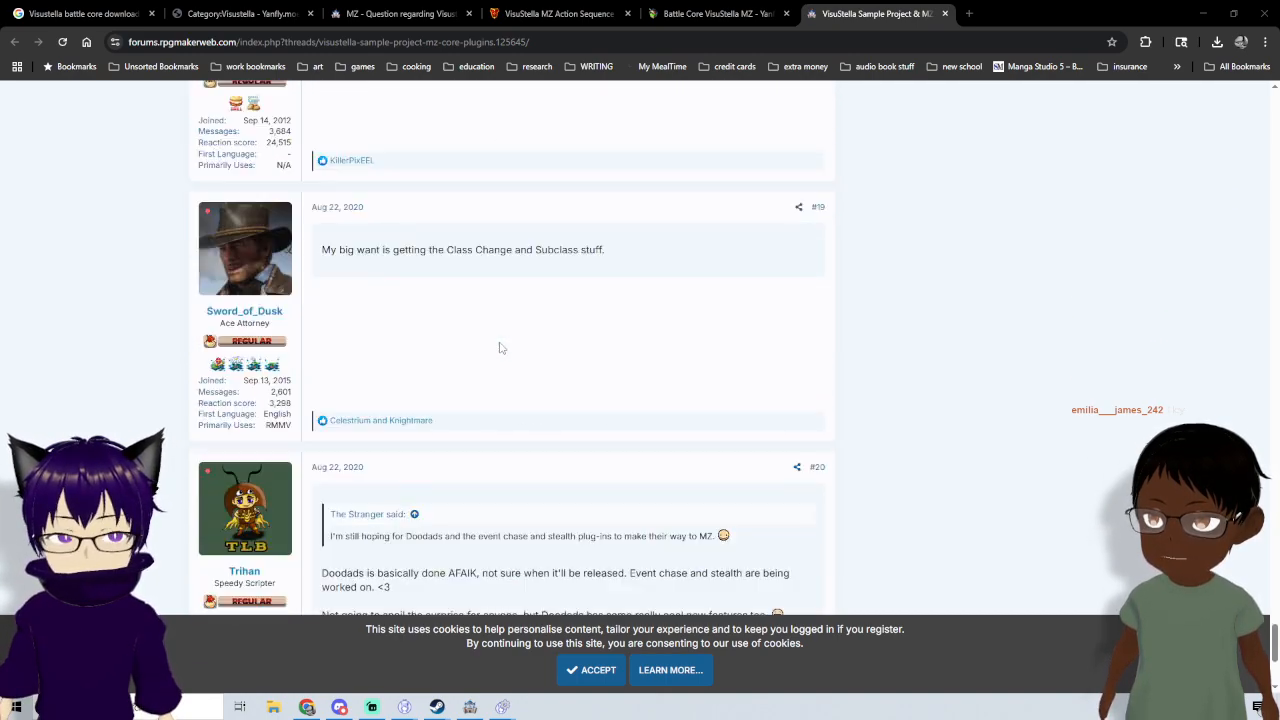
scroll(501, 347, "down", 2)
scroll(500, 347, "down", 2)
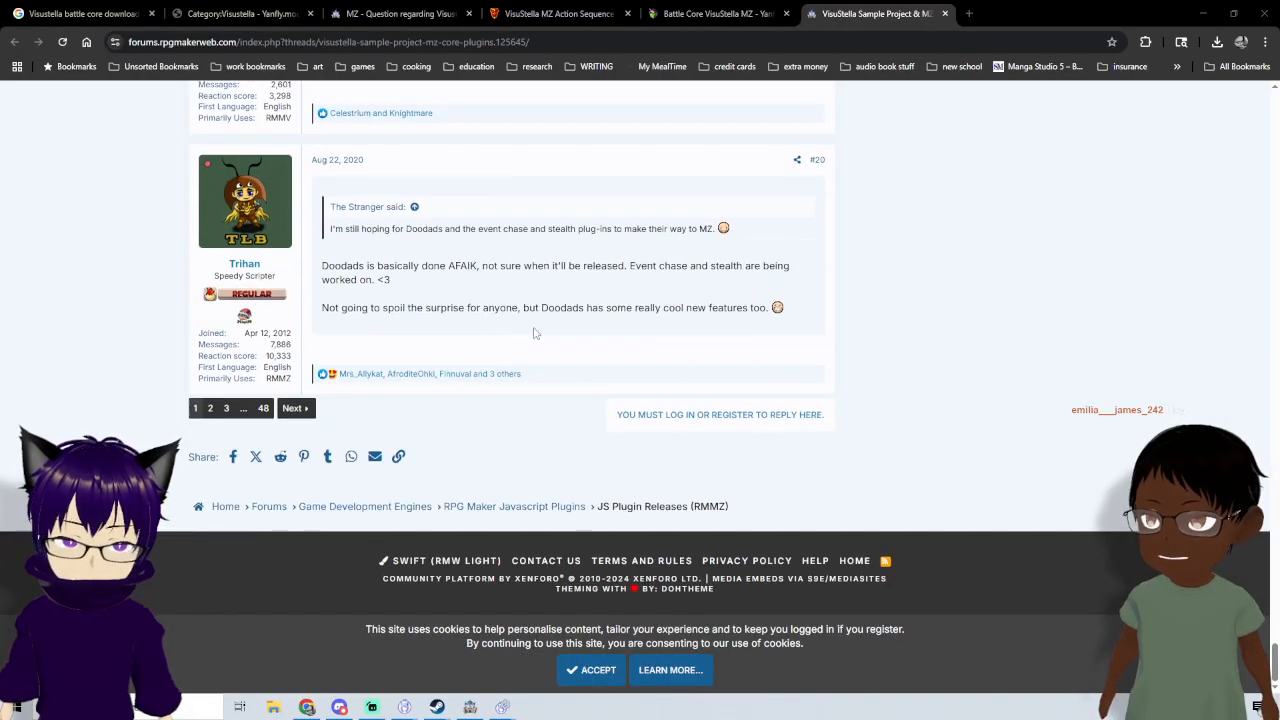
- Close the forum thread and open the full VisuStella MZ changelog through the Yanfly.moe wiki's latest plugin updates
left_click(945, 14)
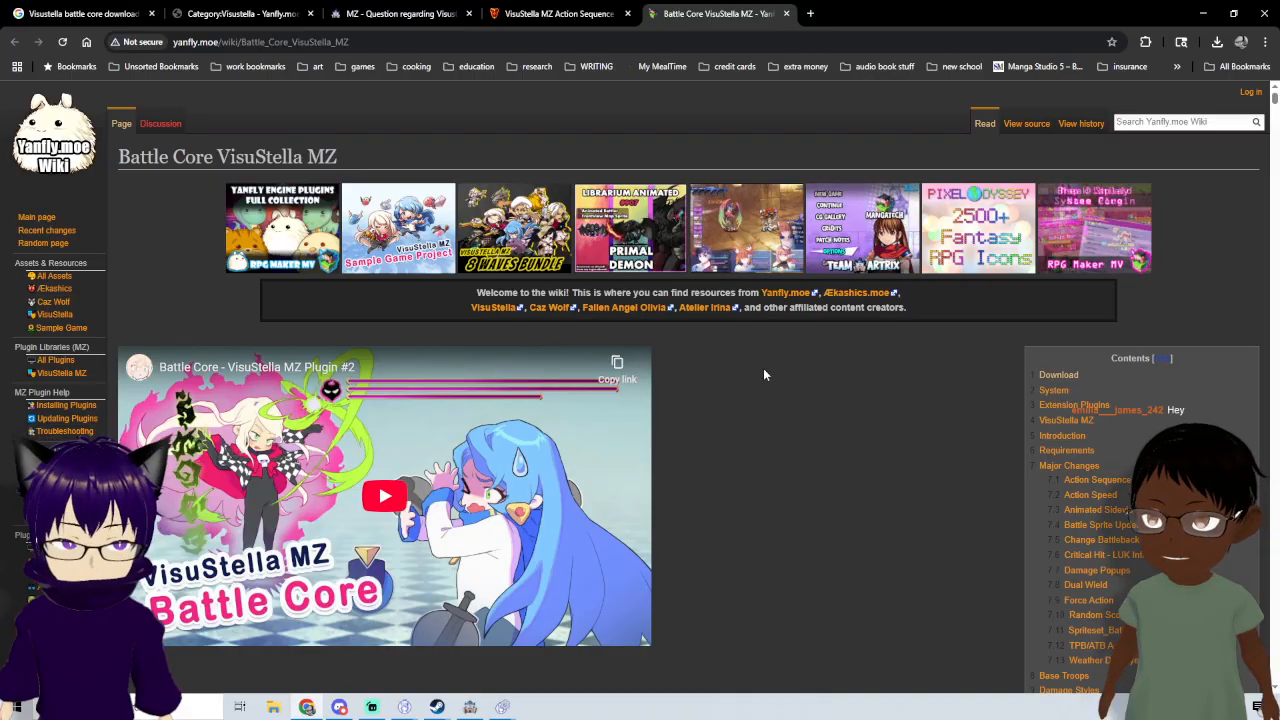
left_click(504, 313)
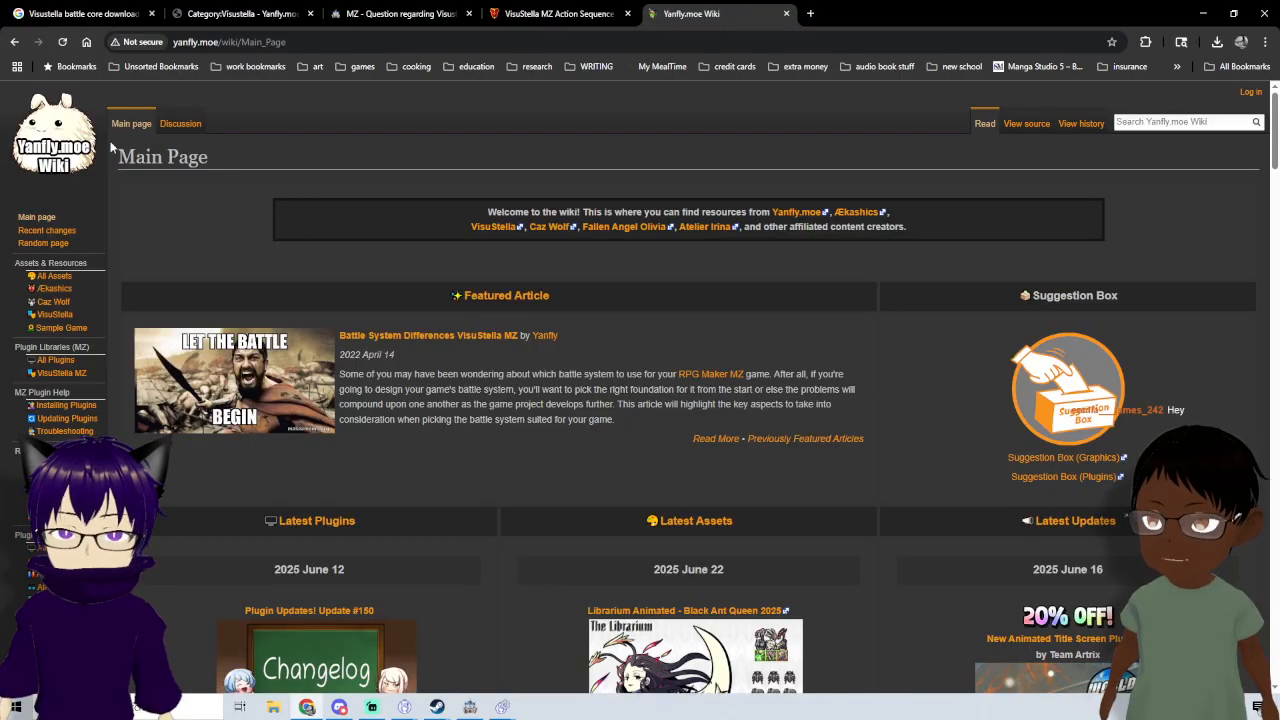
scroll(212, 208, "down", 3)
left_click(328, 255)
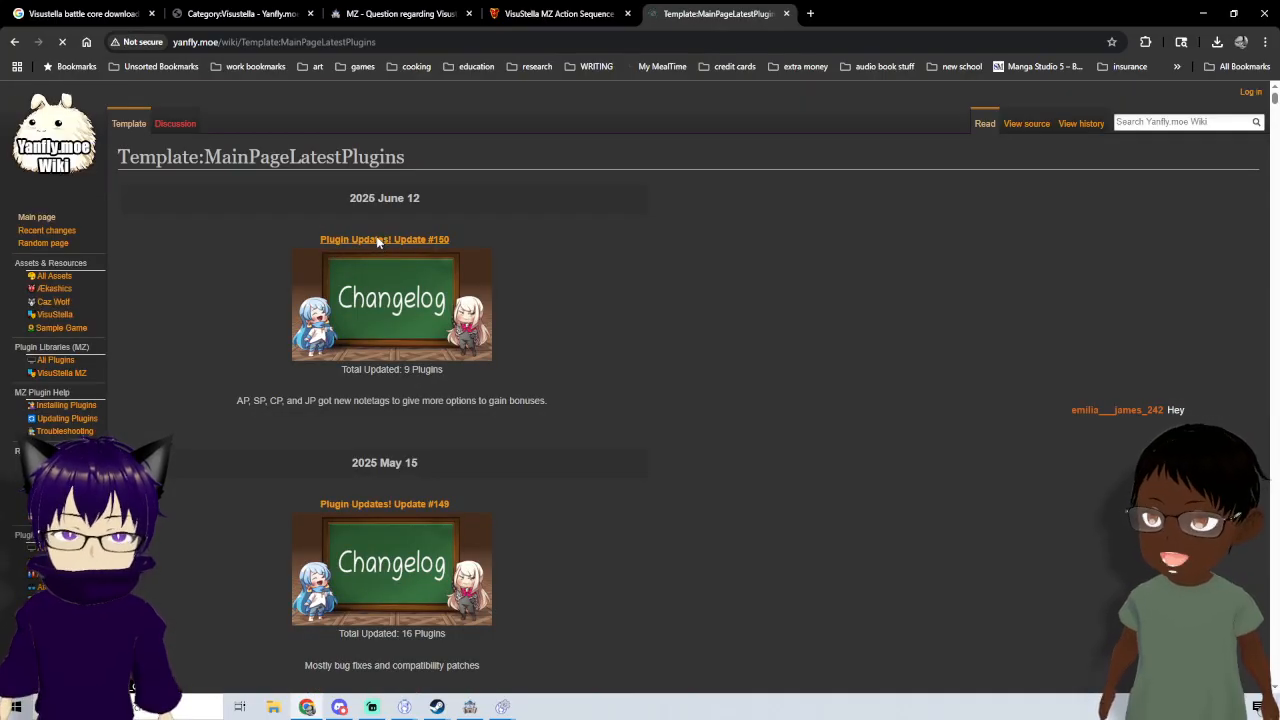
left_click(377, 241)
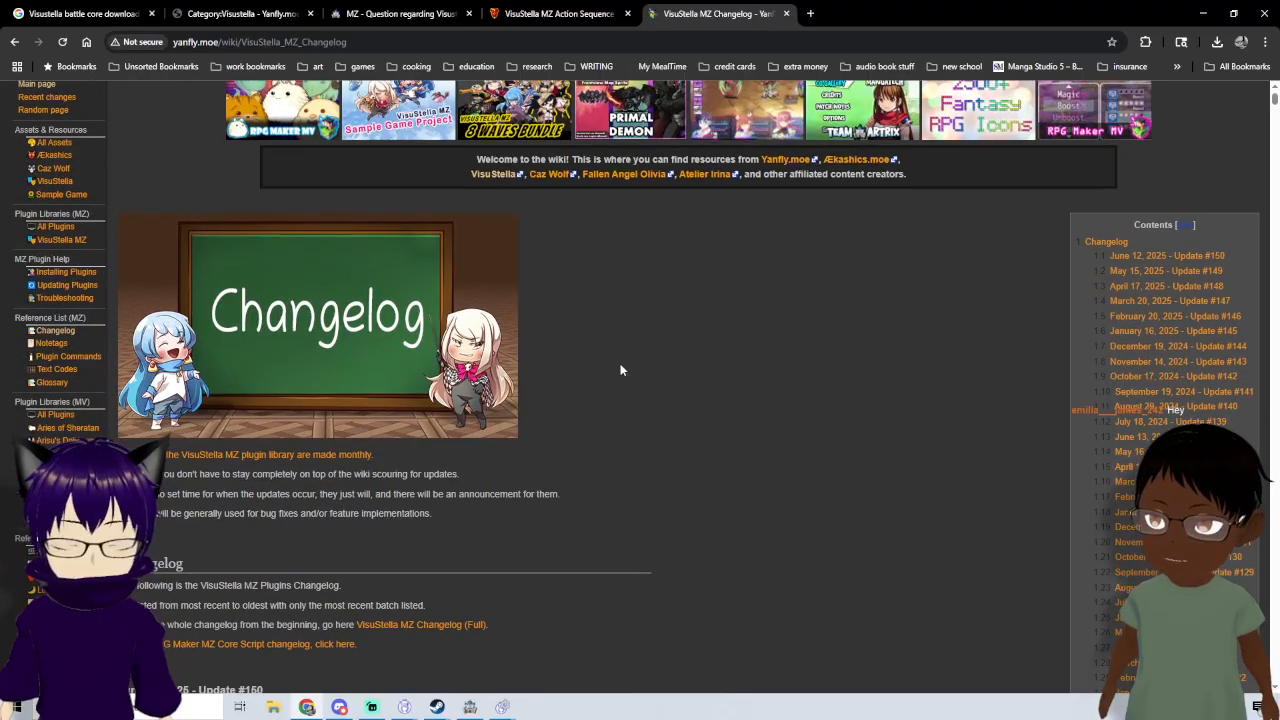
scroll(600, 377, "down", 1)
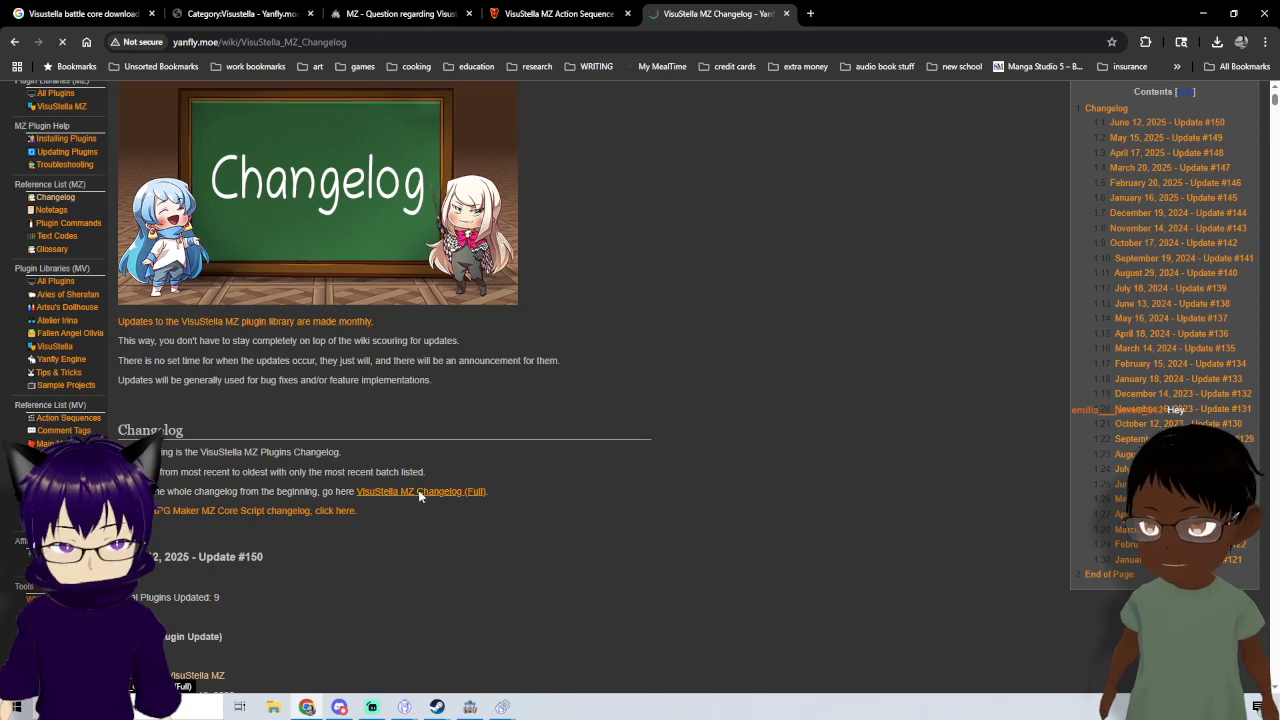
- Review the full changelog's plugin entries for Update #150 and Update #149, including the Battle Core and battle system changes
scroll(390, 450, "down", 5)
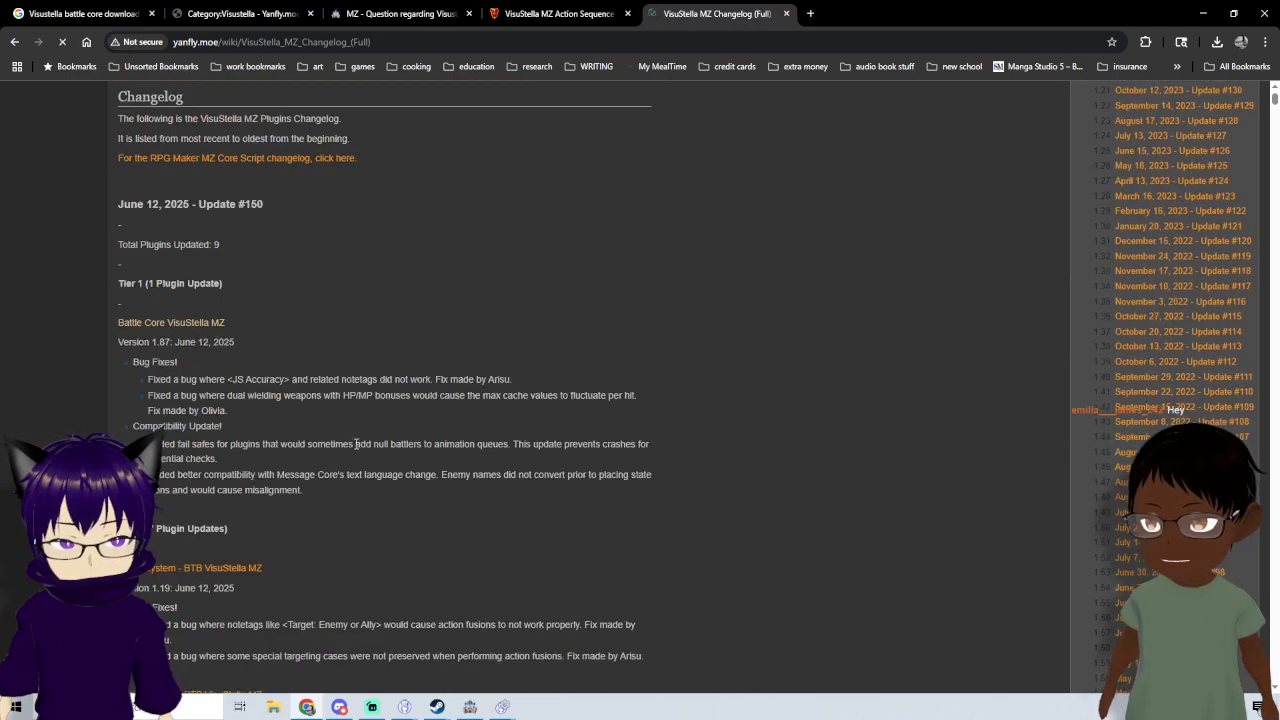
scroll(277, 344, "up", 4)
scroll(270, 430, "down", 5)
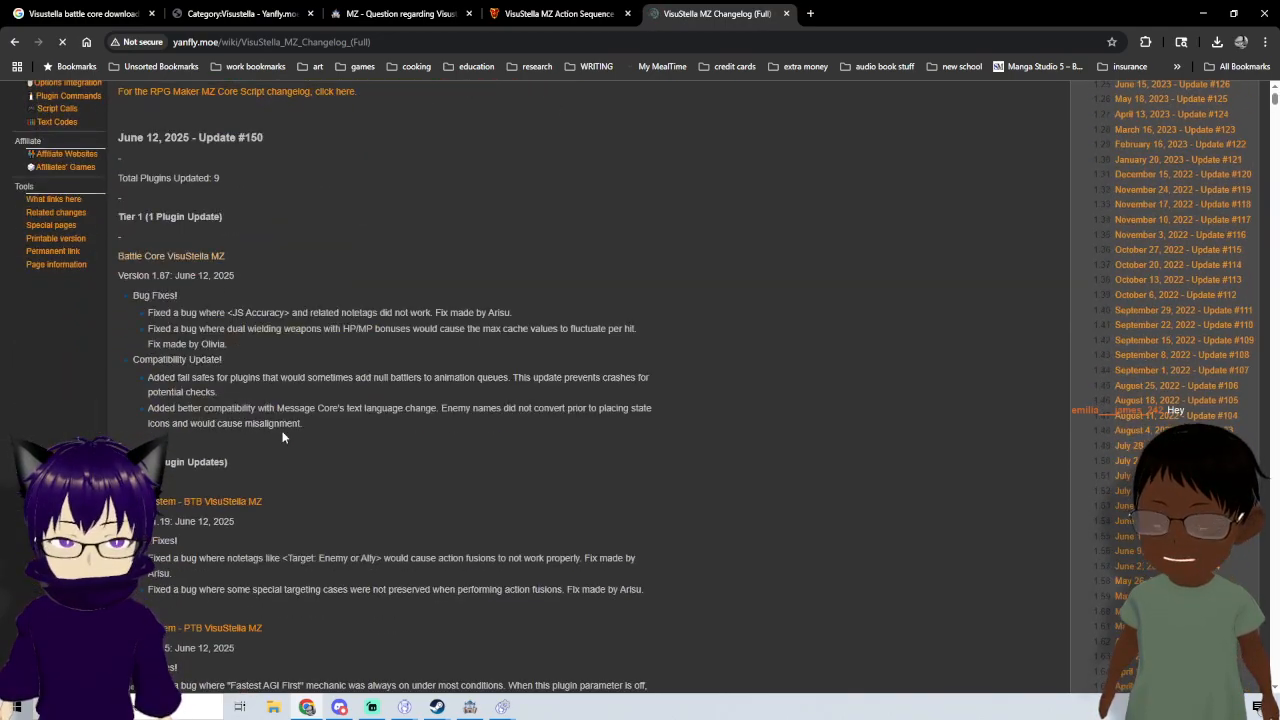
scroll(280, 432, "down", 2)
scroll(230, 312, "down", 1)
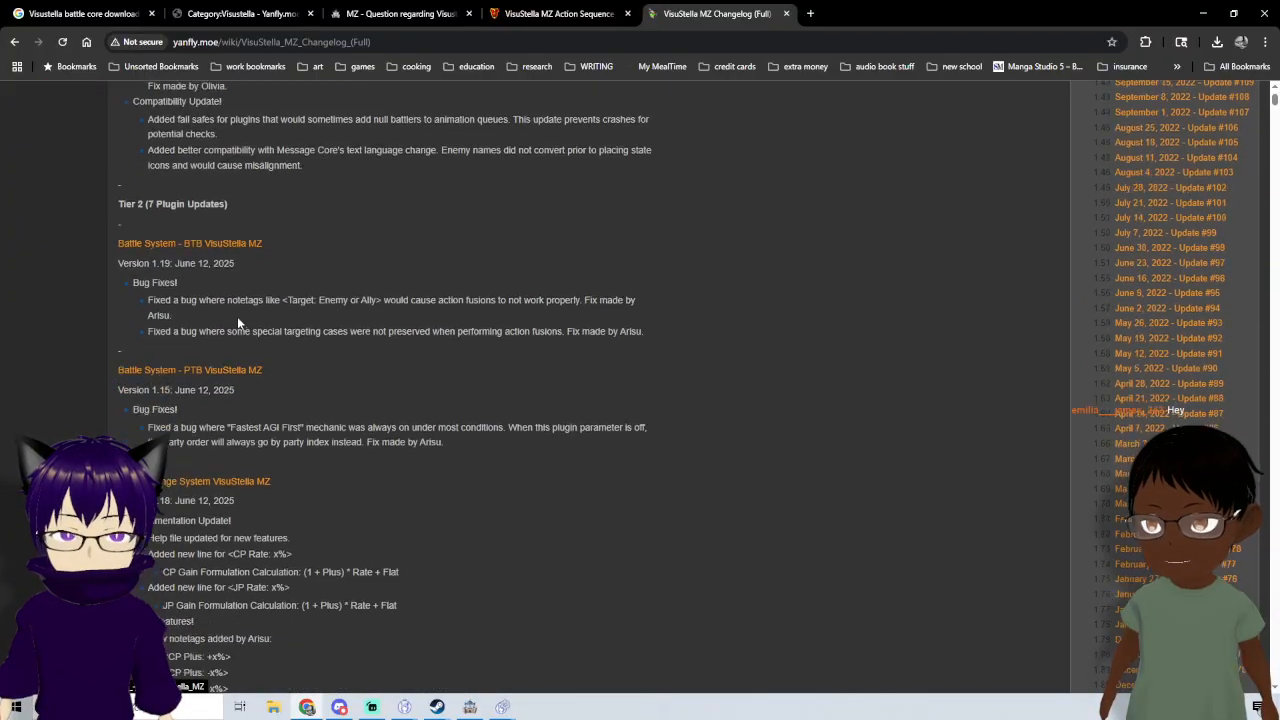
scroll(237, 316, "down", 3)
scroll(219, 408, "down", 1)
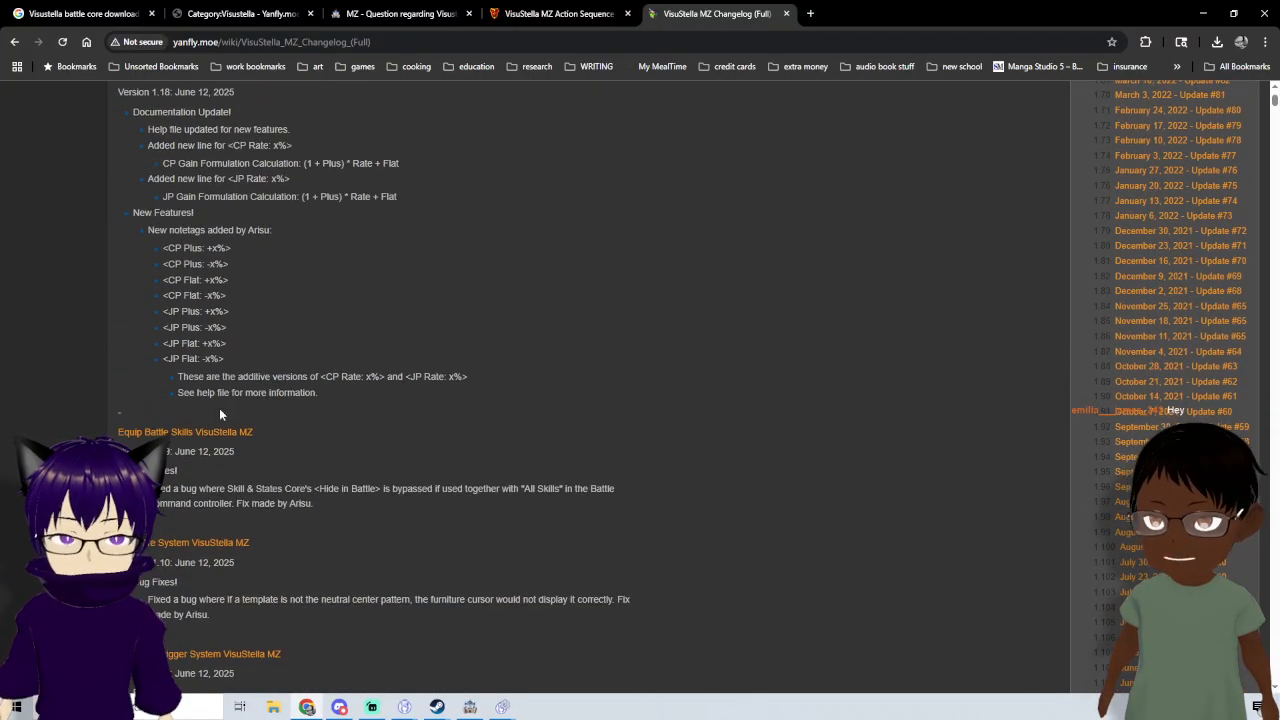
scroll(213, 414, "down", 7)
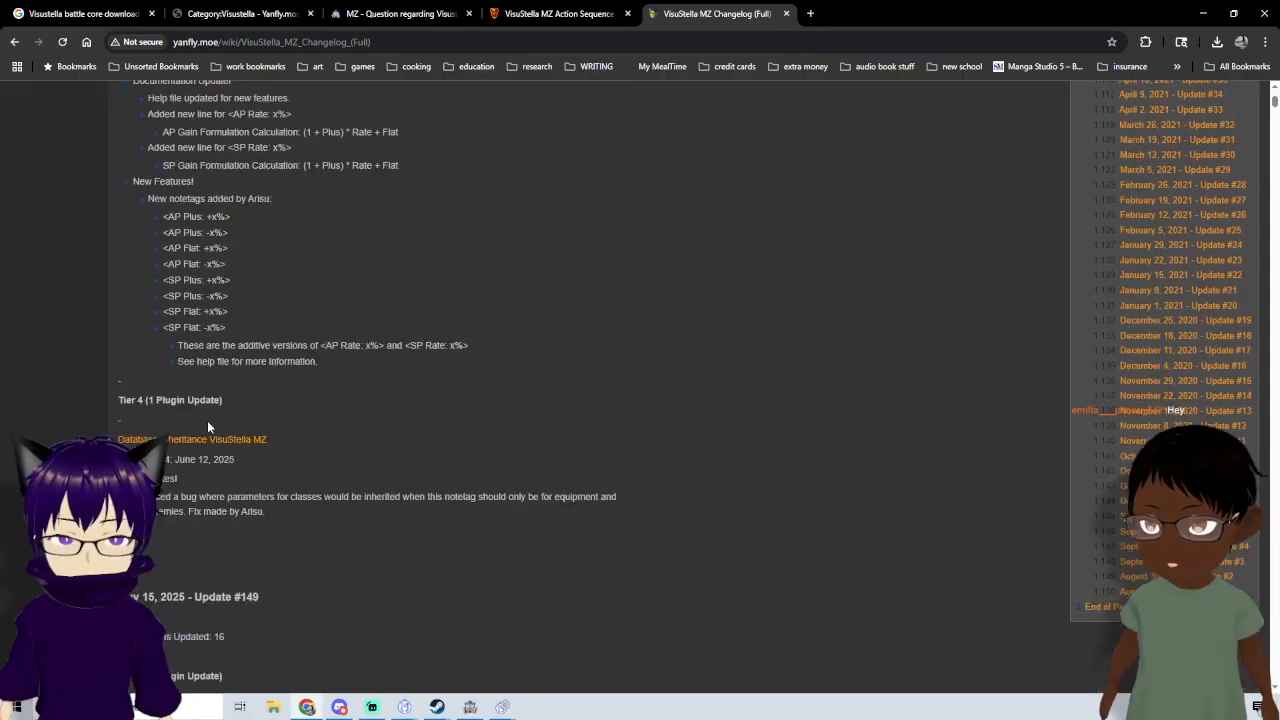
scroll(208, 420, "down", 4)
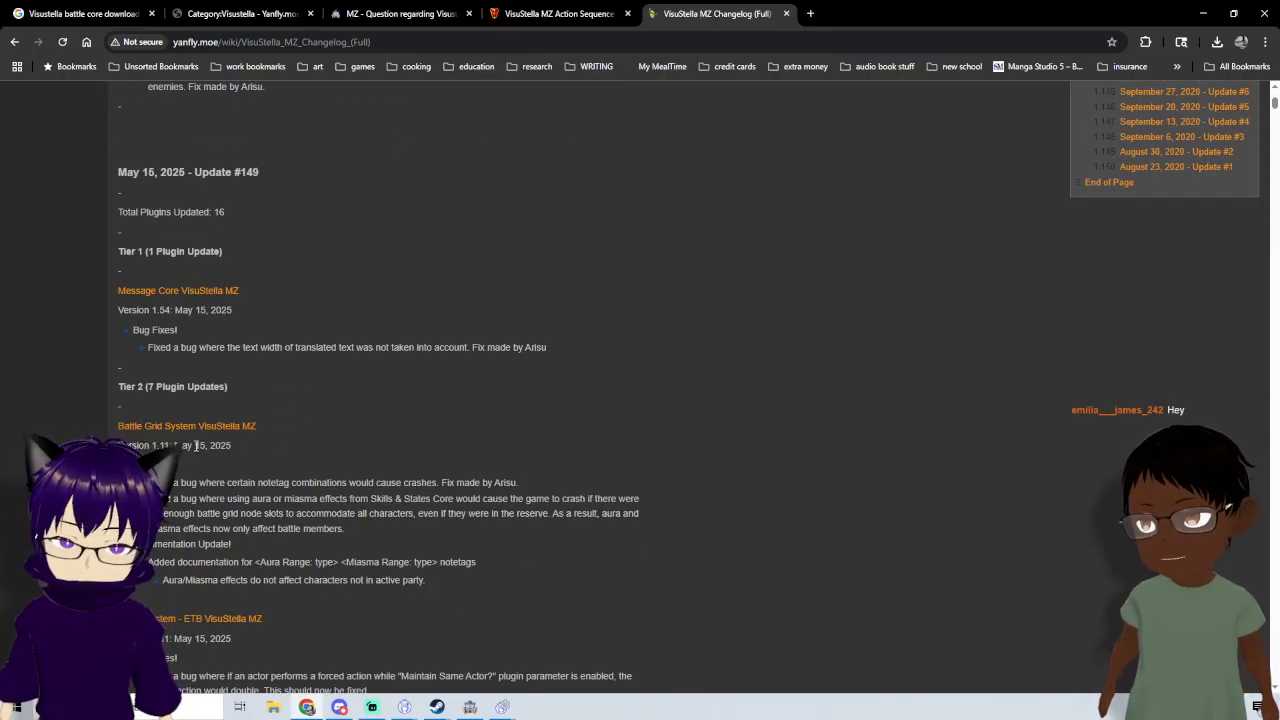
scroll(334, 474, "down", 5)
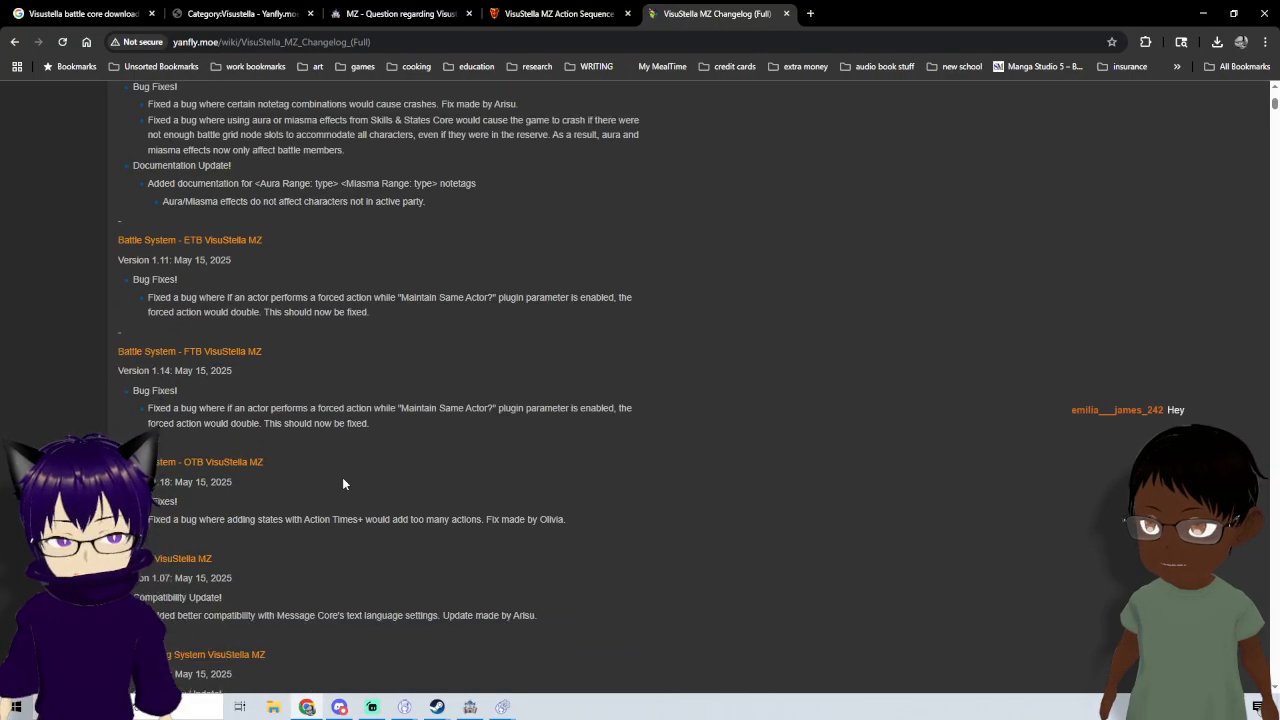
scroll(340, 478, "down", 3)
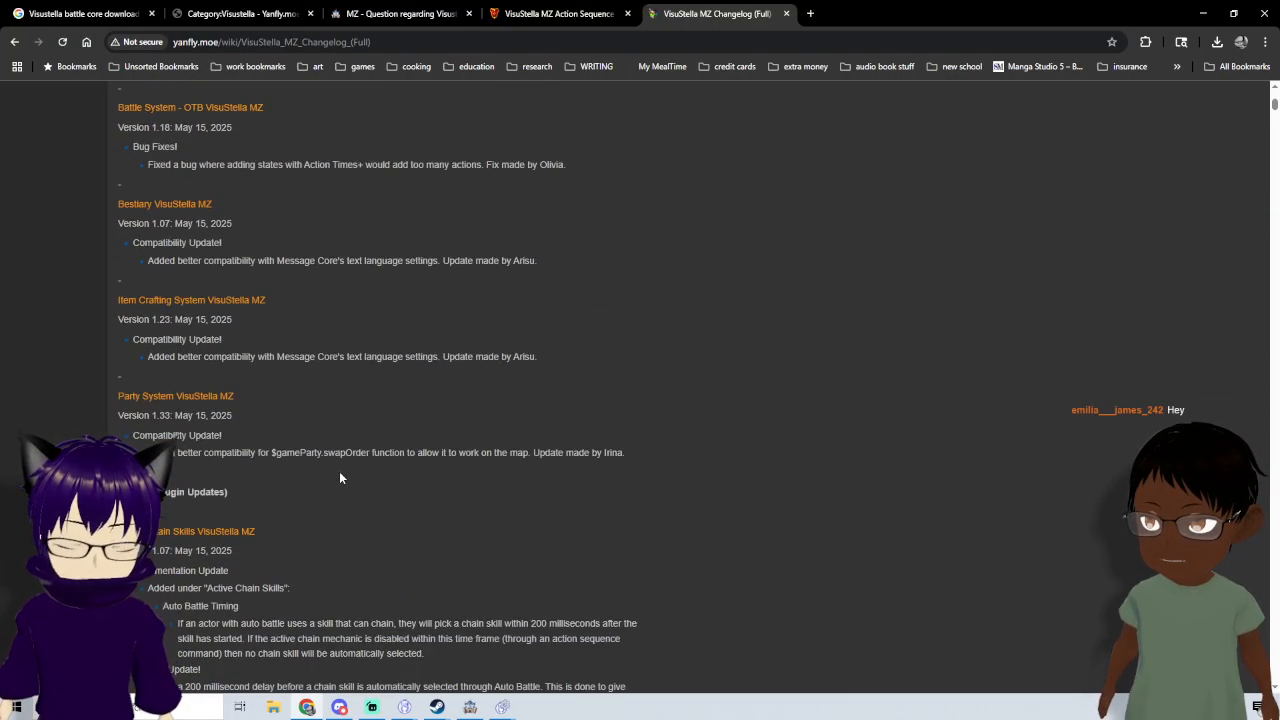
scroll(339, 478, "down", 3)
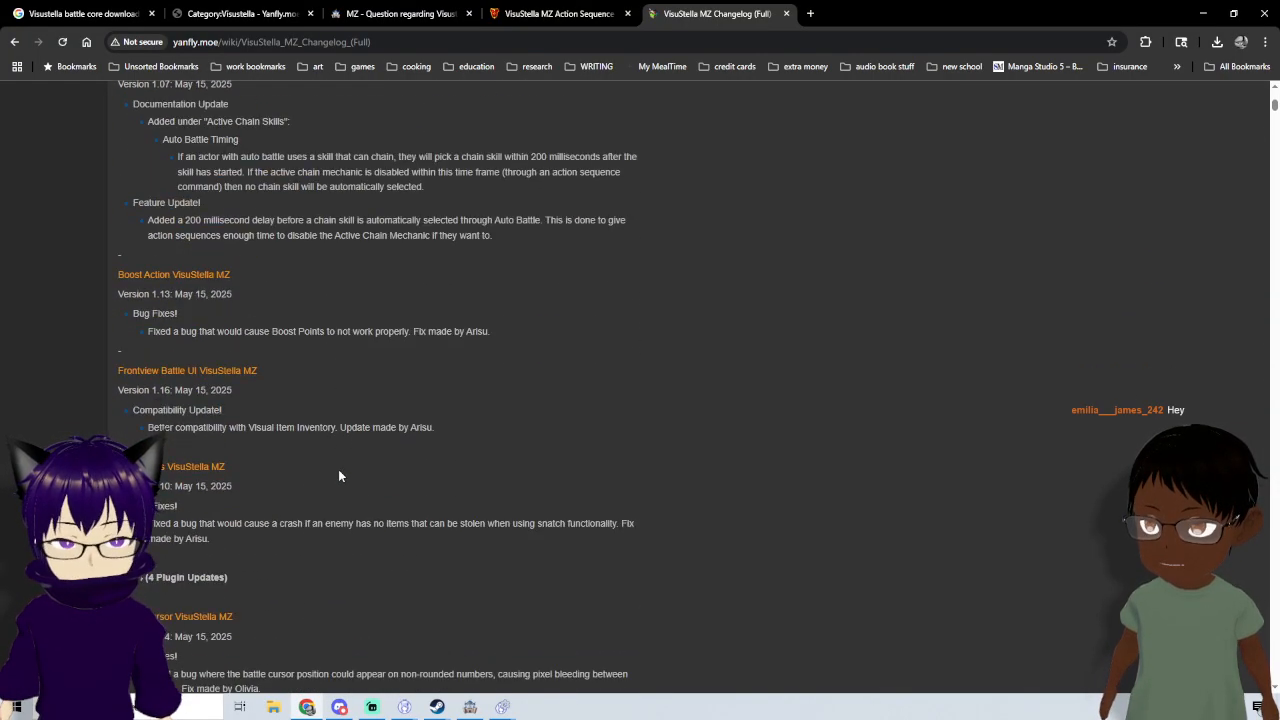
scroll(337, 476, "down", 5)
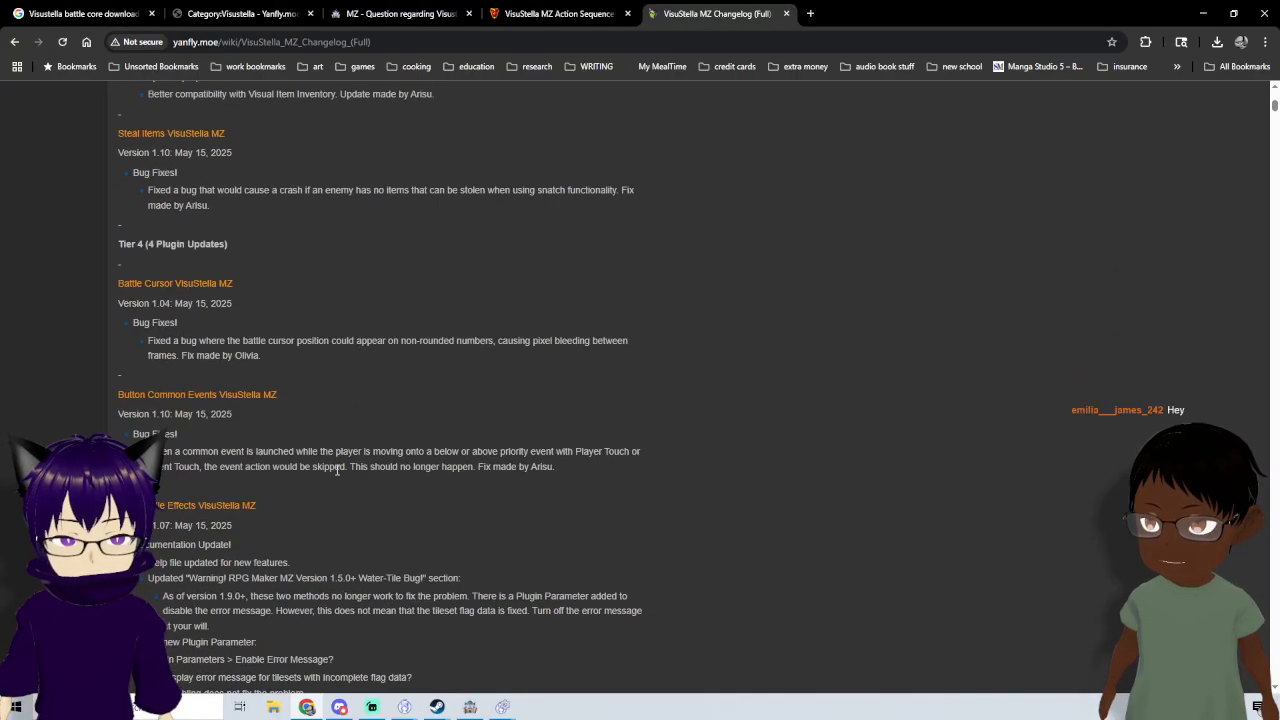
- Skim the changelog down to Update #148, return to Update #150 and open its Battle Core VisuStella MZ entry
scroll(328, 476, "down", 3)
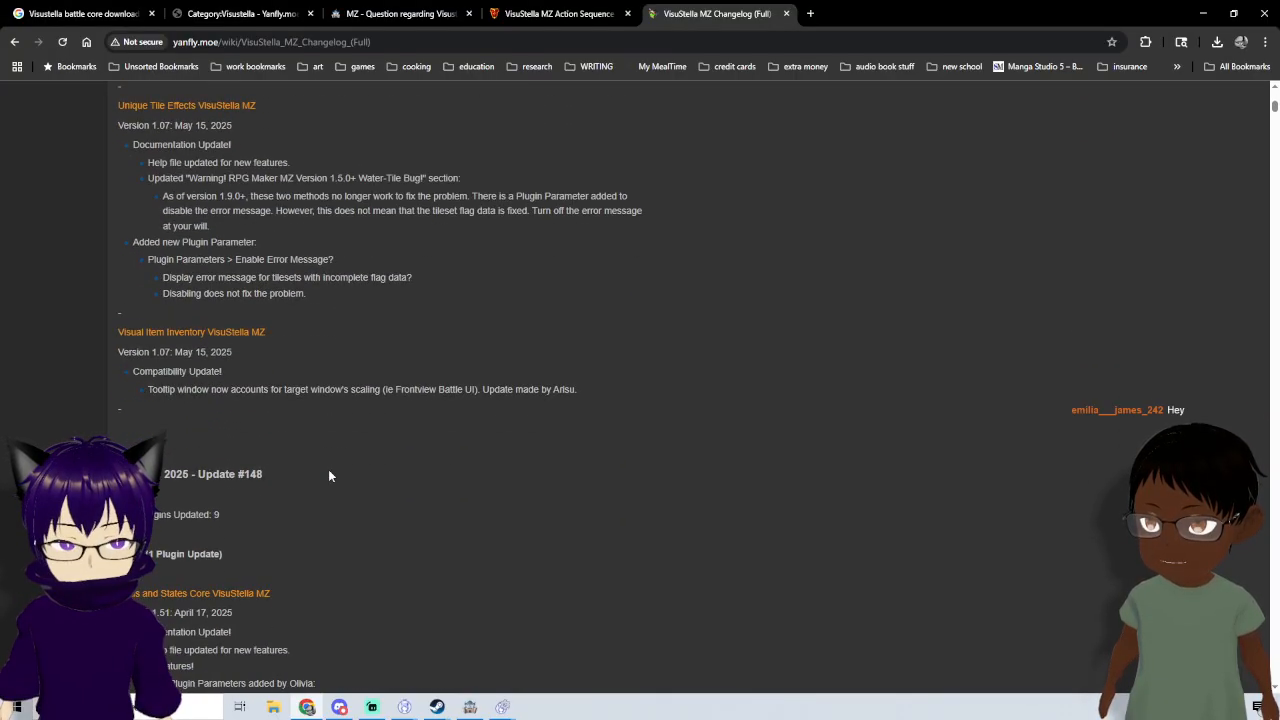
scroll(328, 472, "down", 3)
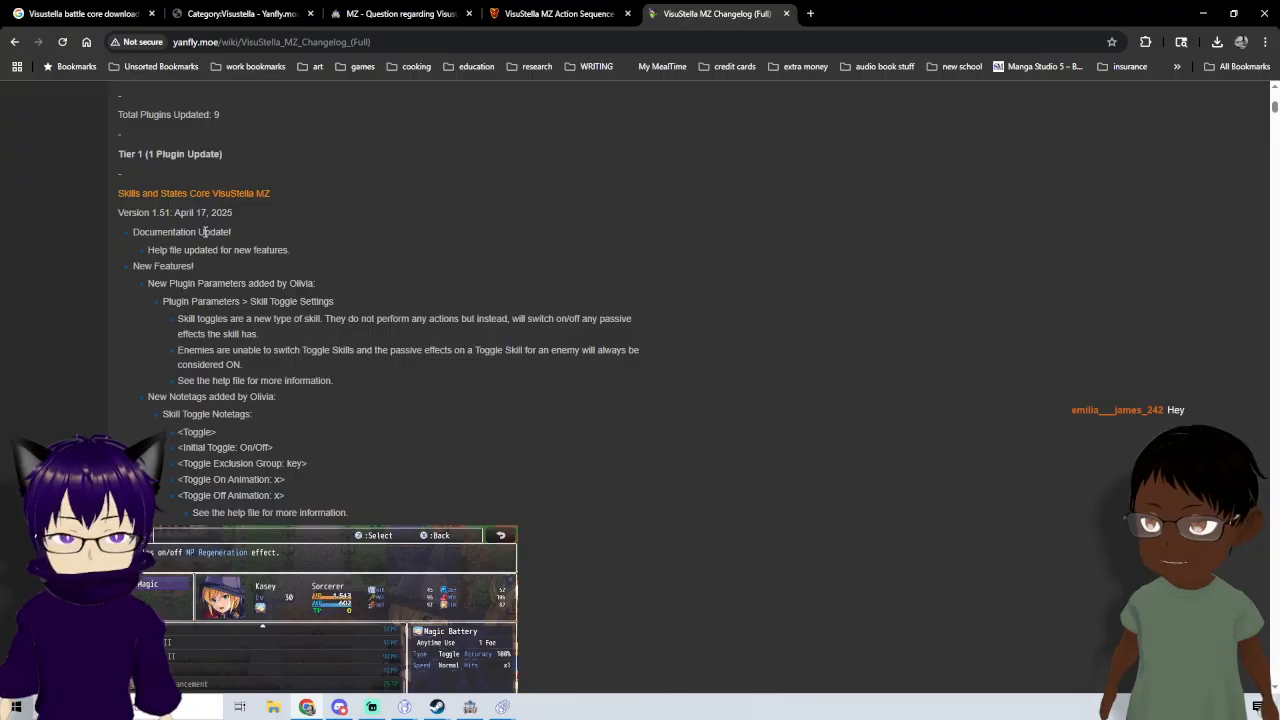
scroll(750, 492, "up", 15)
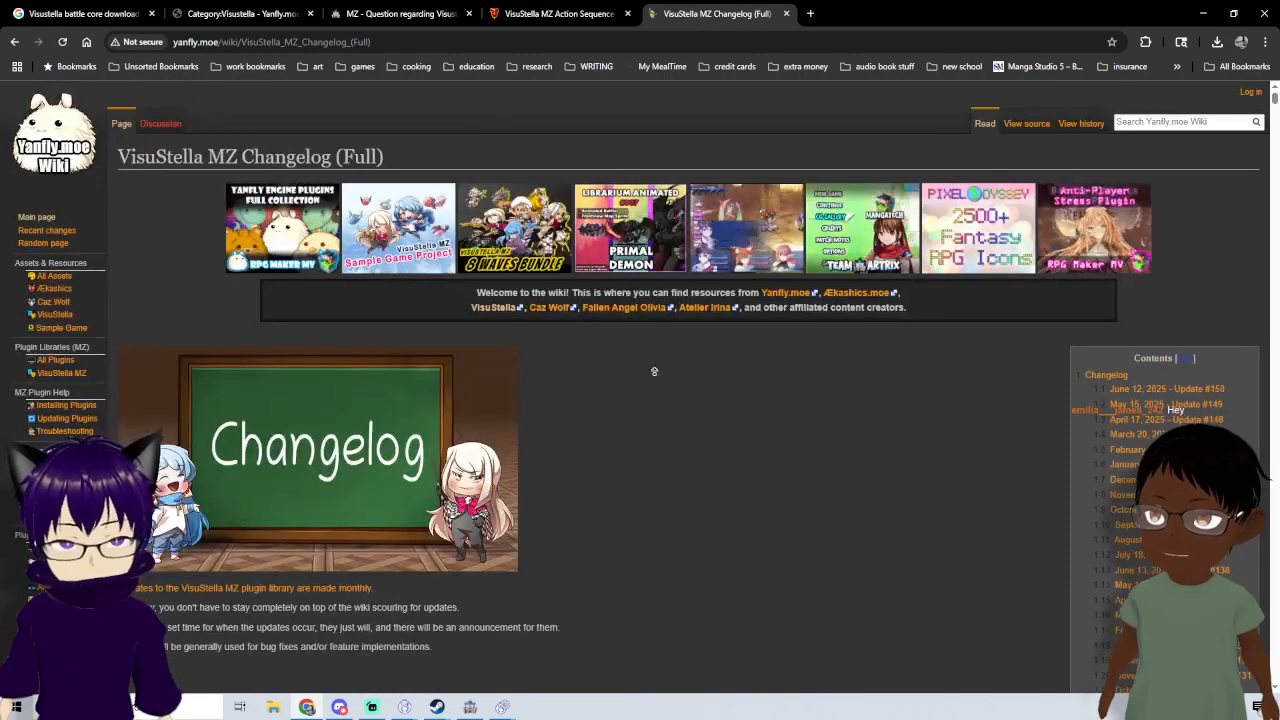
scroll(666, 482, "down", 3)
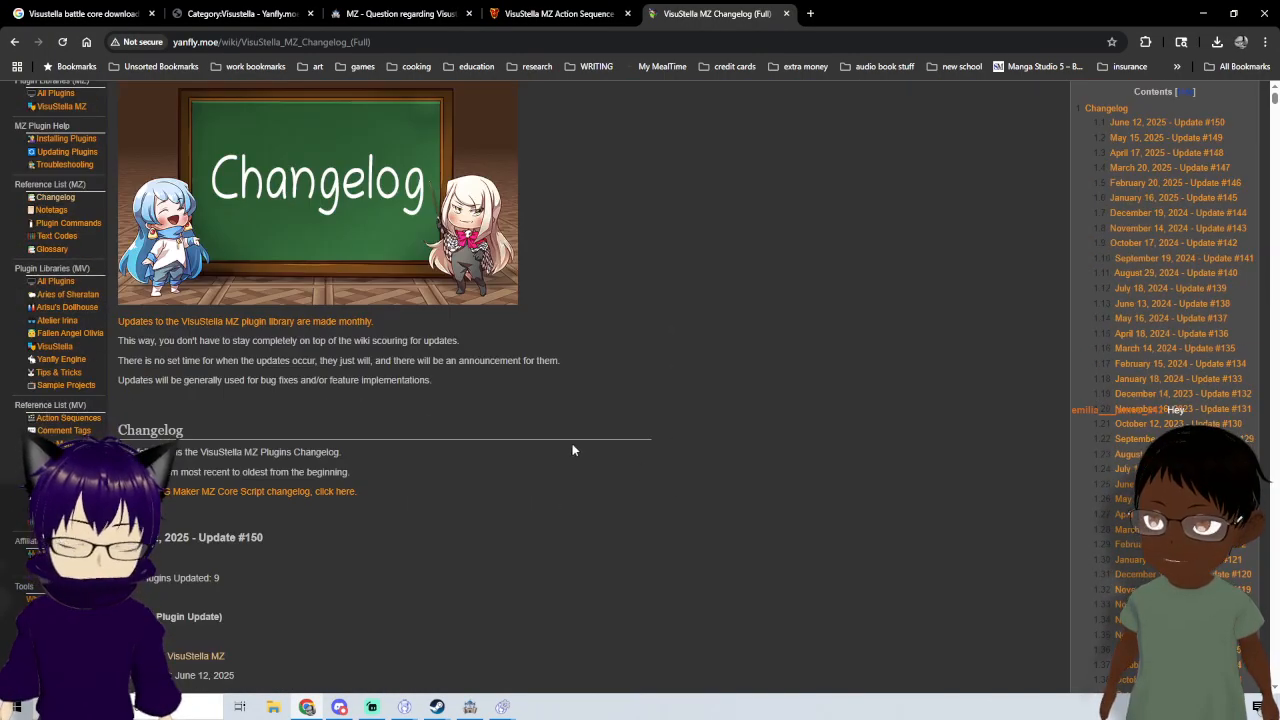
scroll(570, 445, "down", 2)
scroll(502, 428, "down", 2)
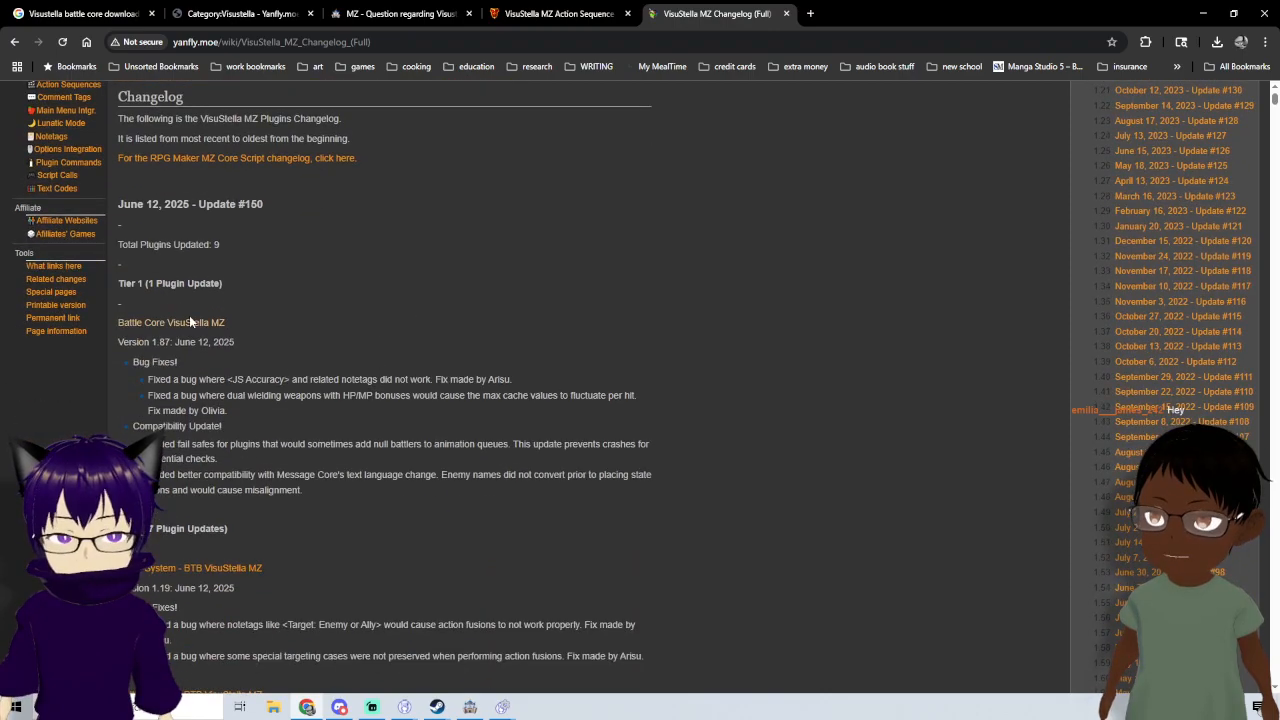
left_click(189, 324)
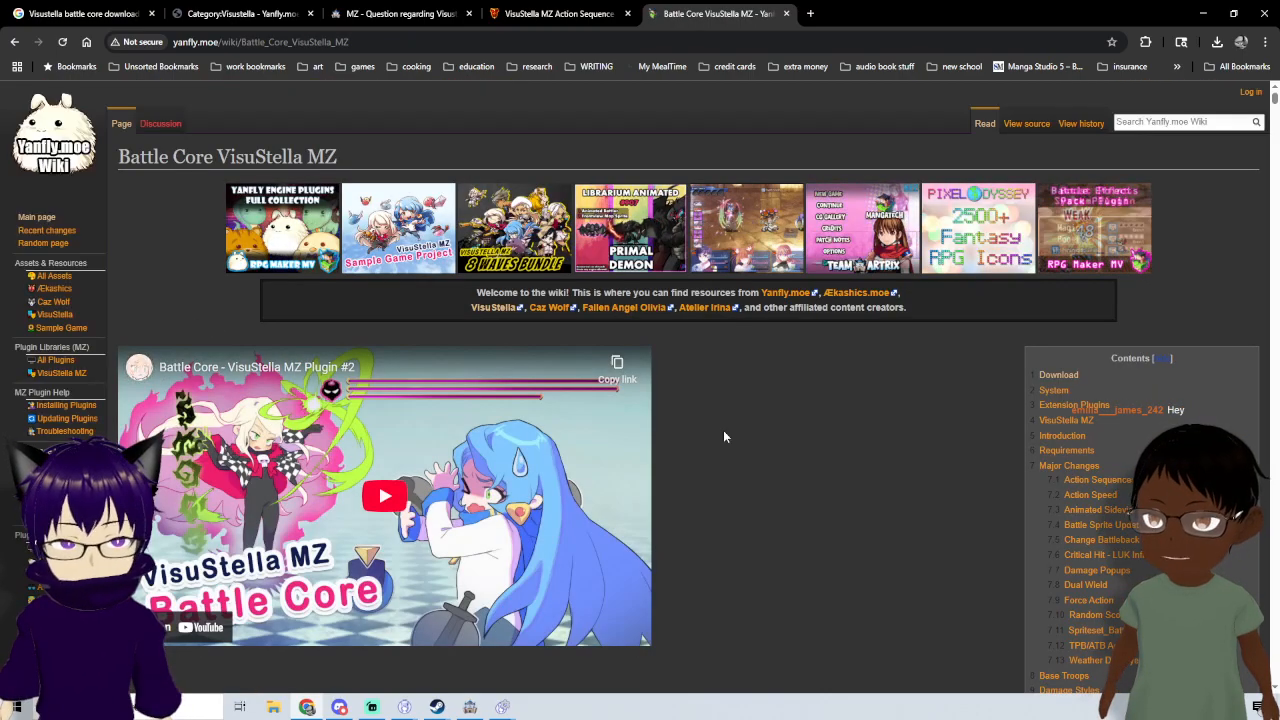
- Examine the Battle Core page's Download and System sections, view the plugin installation guide and return to the Battle Core page
scroll(718, 436, "down", 3)
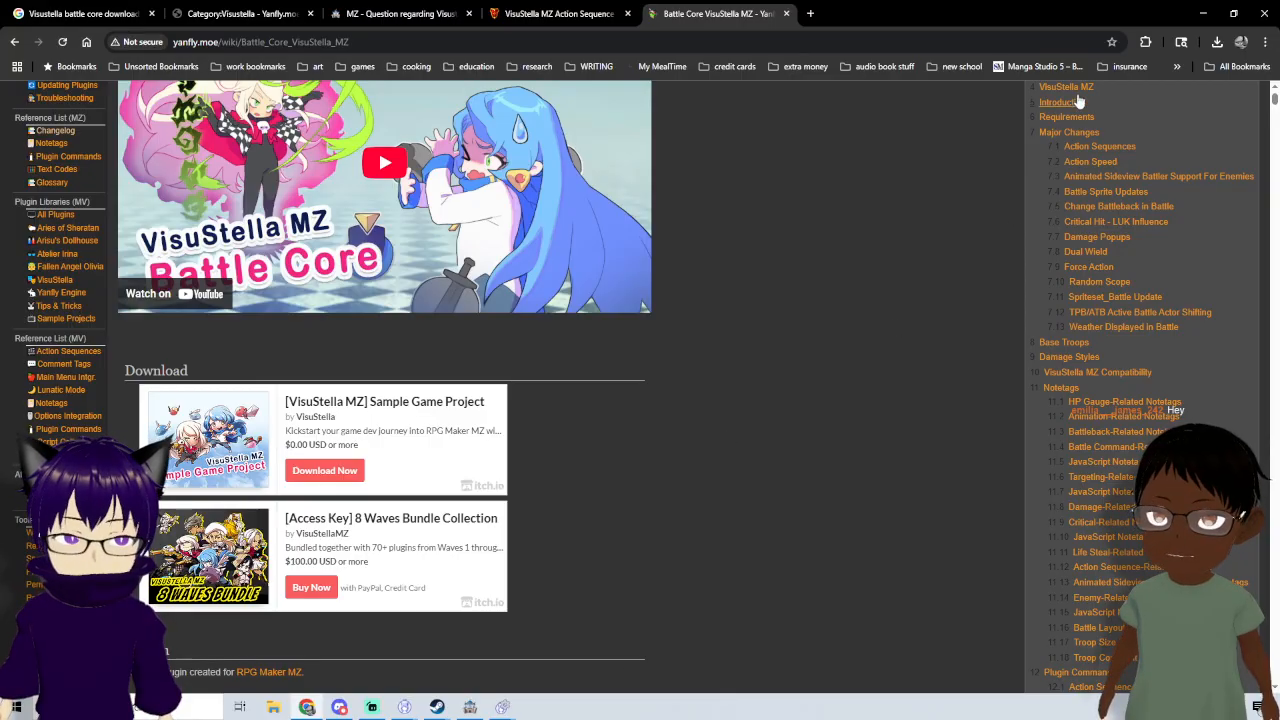
scroll(754, 410, "down", 1)
scroll(738, 412, "down", 2)
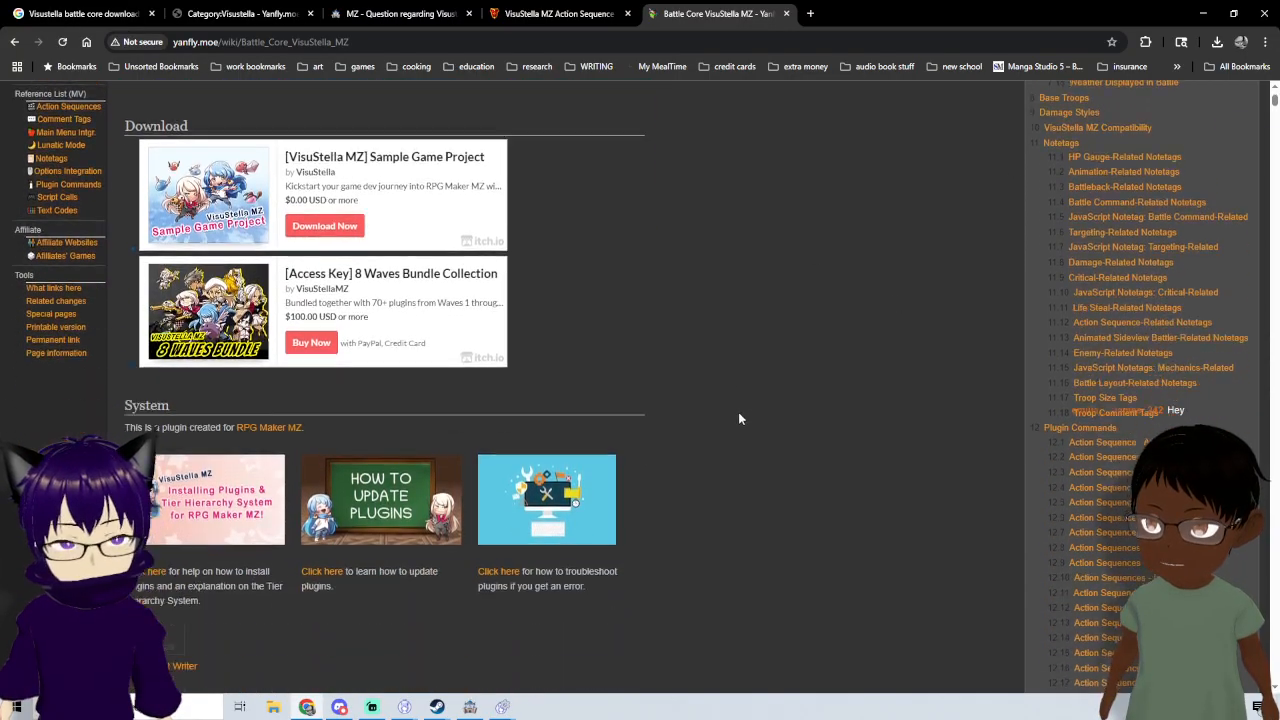
scroll(716, 422, "down", 1)
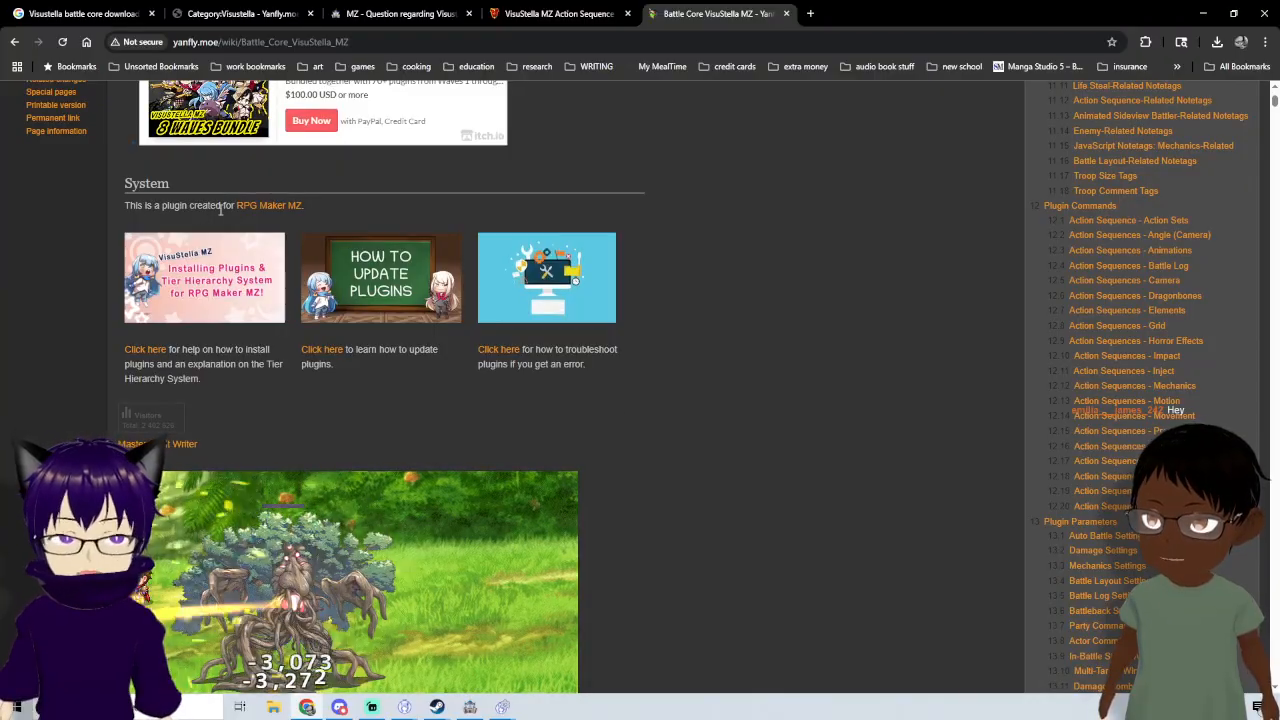
left_click(194, 288)
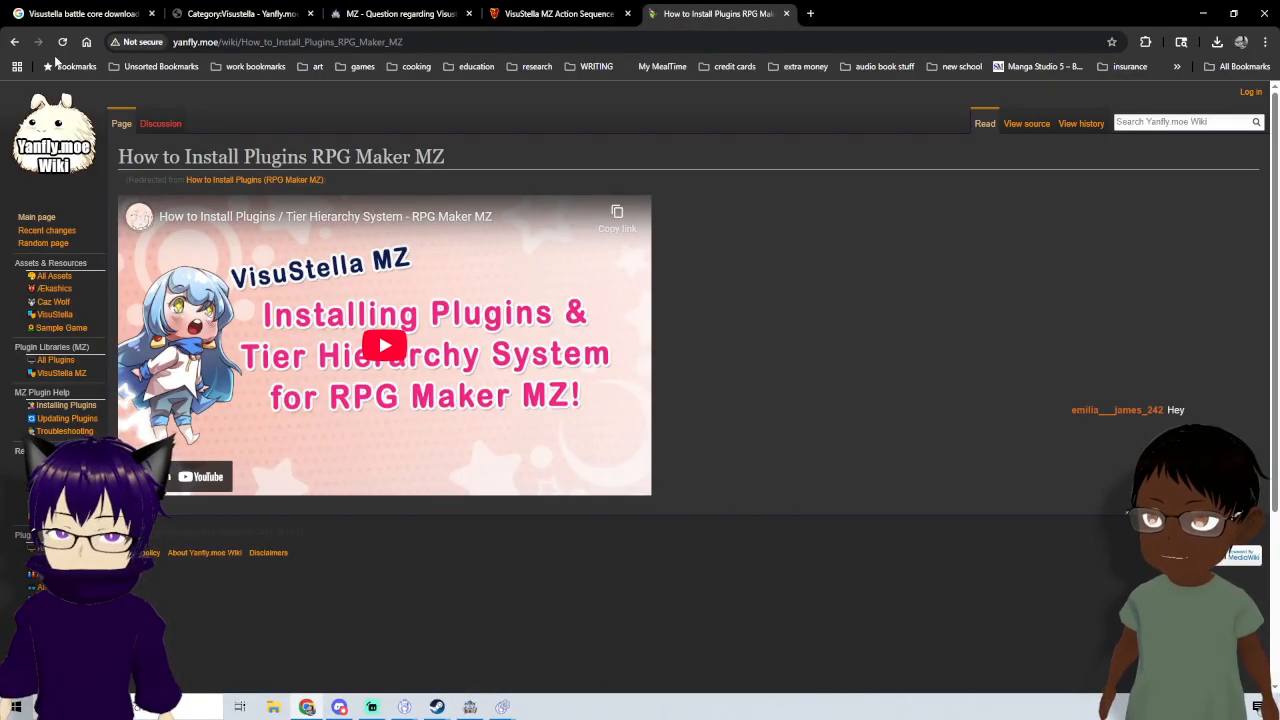
left_click(14, 42)
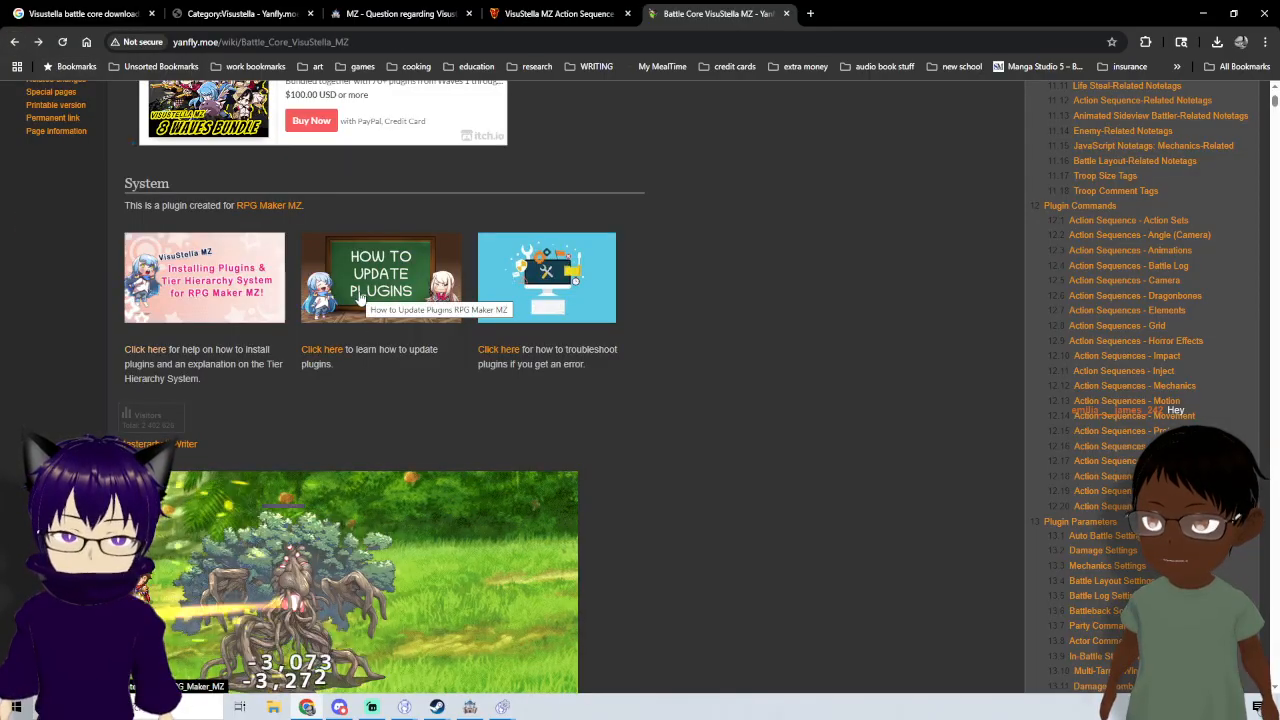
- Open the guide on updating RPG Maker MZ plugins and read it through to Step 5: Save Your Game Project
left_click(358, 299)
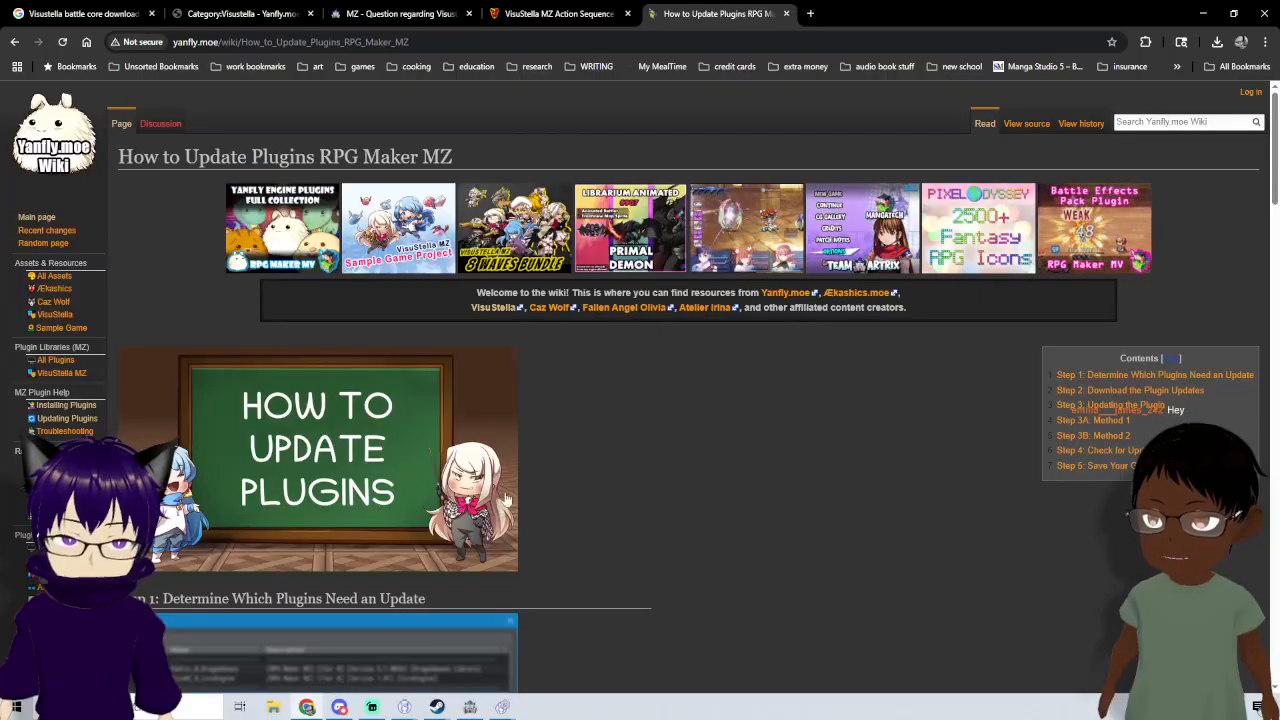
scroll(352, 350, "down", 5)
scroll(340, 257, "down", 10)
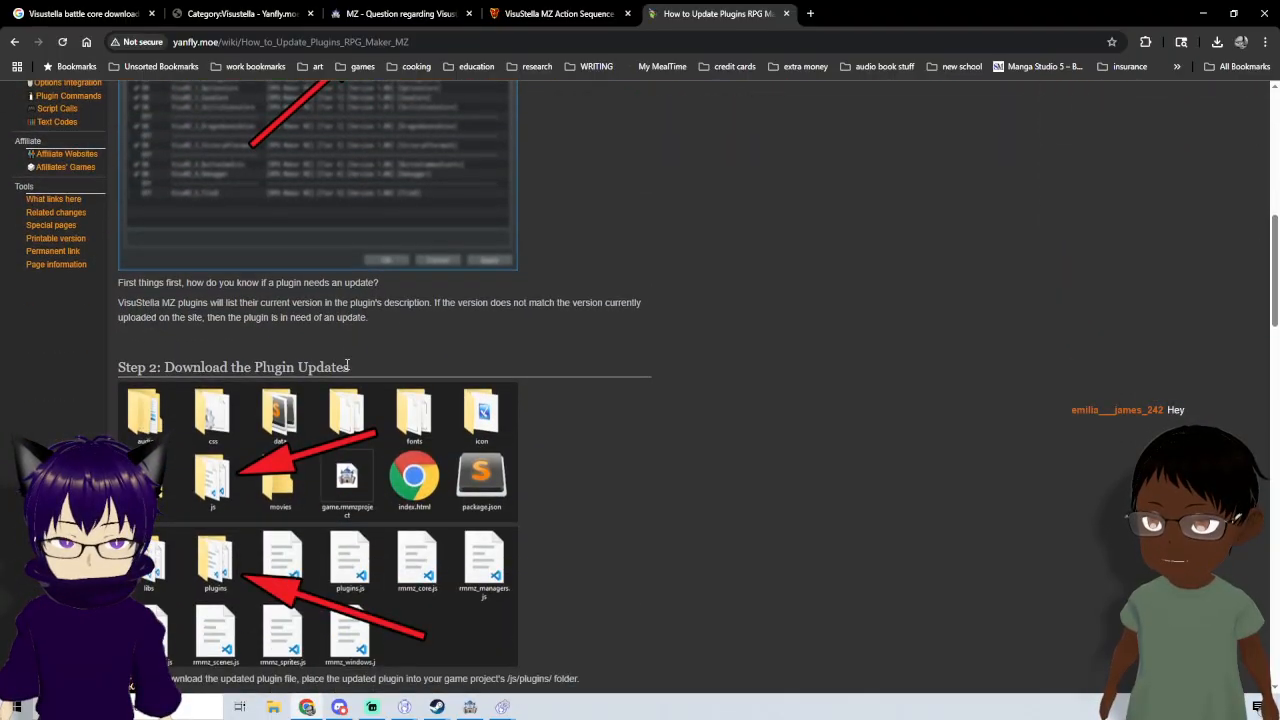
scroll(338, 428, "up", 6)
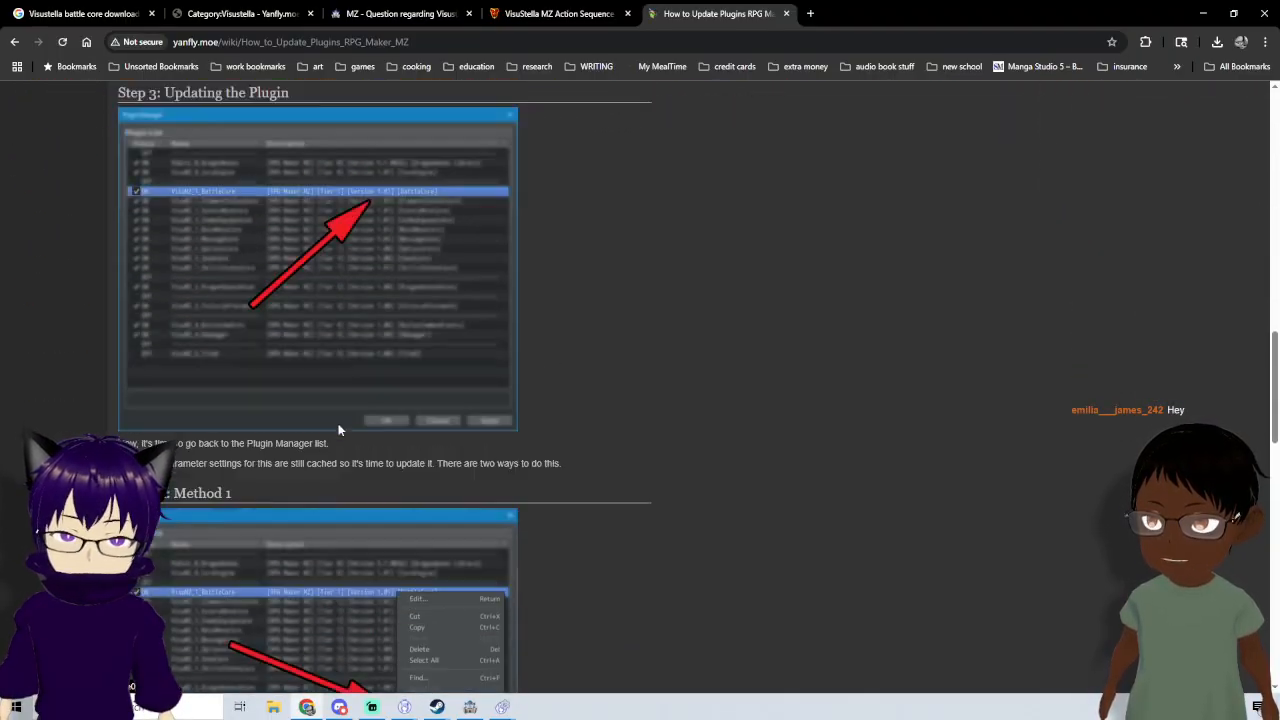
scroll(383, 470, "down", 7)
scroll(383, 470, "down", 11)
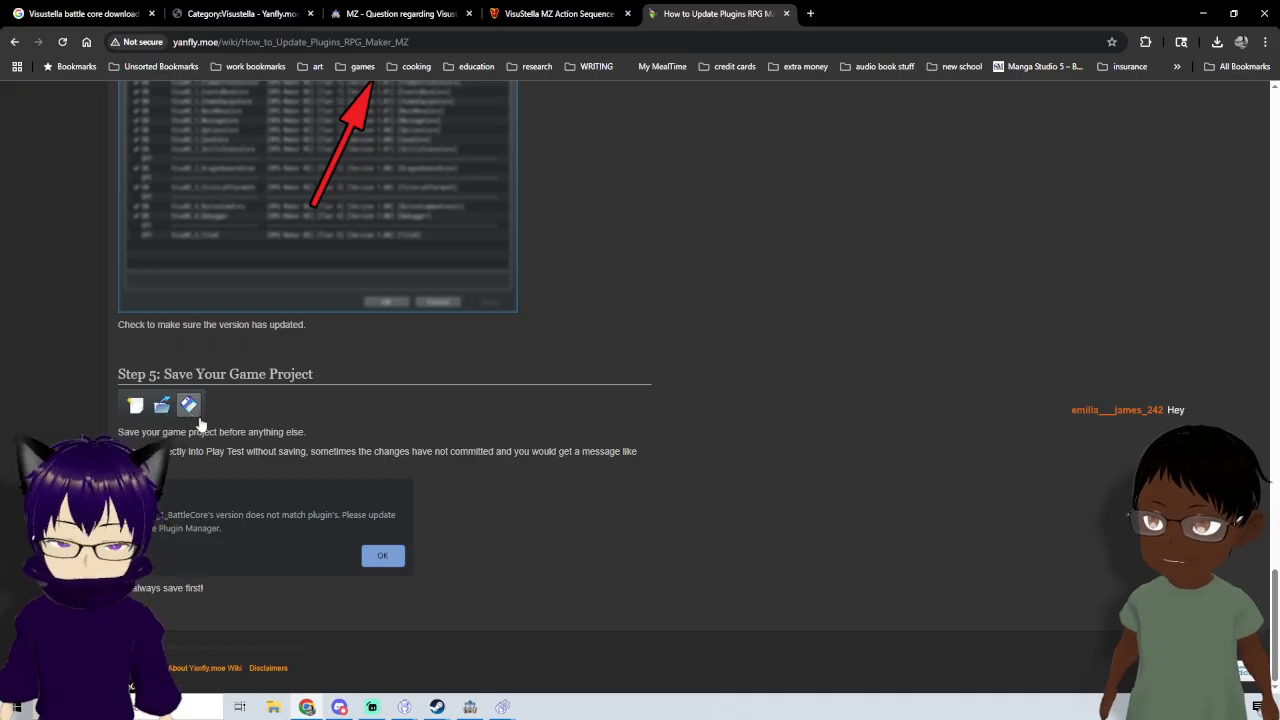
- Inspect the guide's version mismatch image MzUpdate05.png at full size and go back to review its file page
left_click(382, 560)
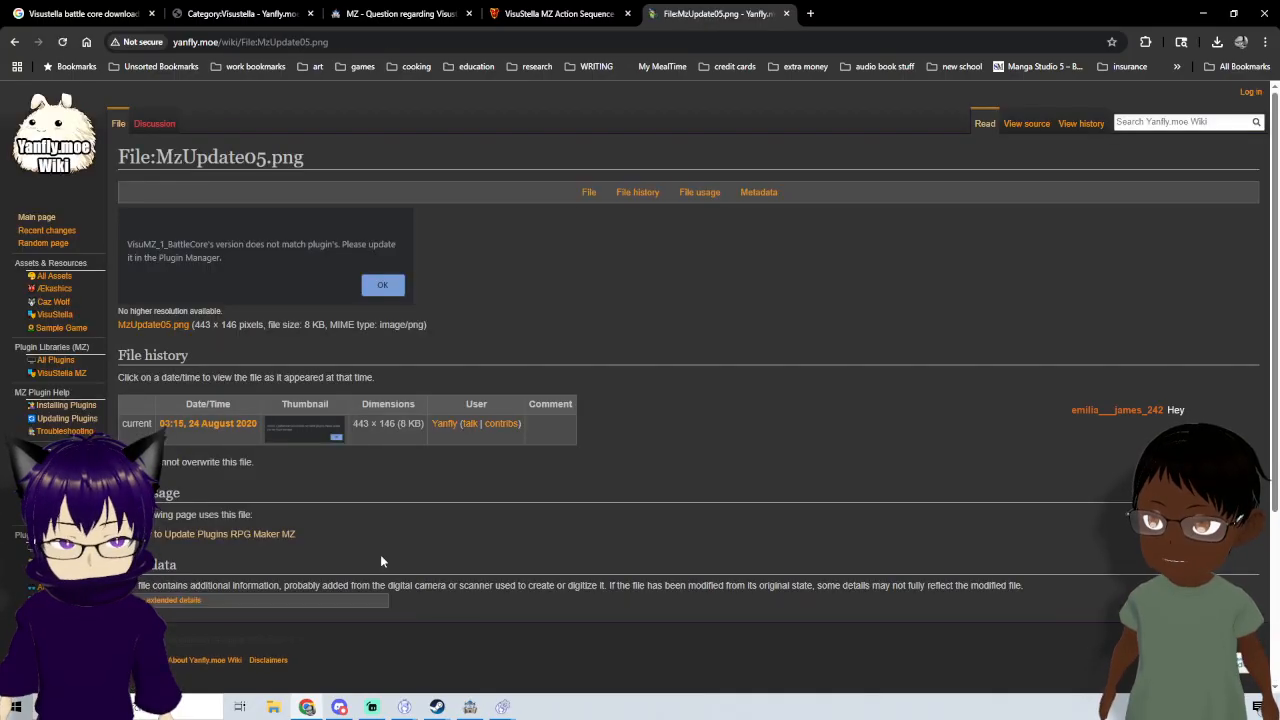
left_click(210, 425)
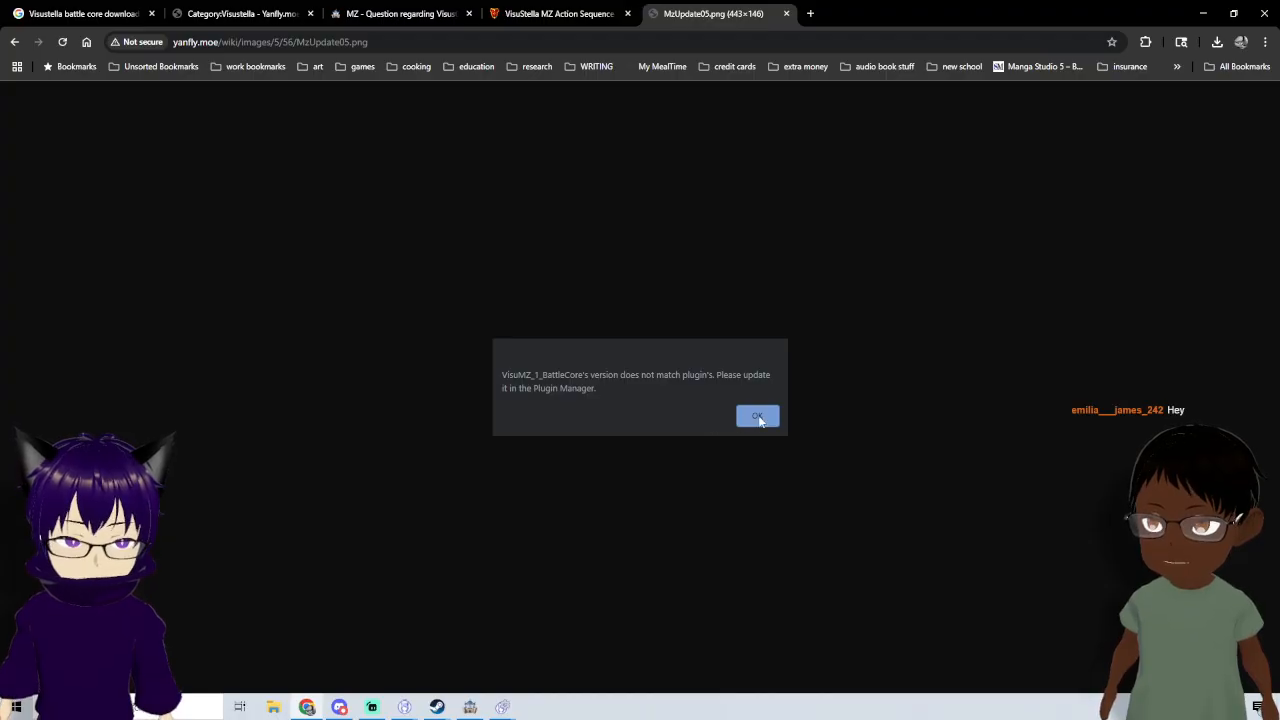
left_click(14, 42)
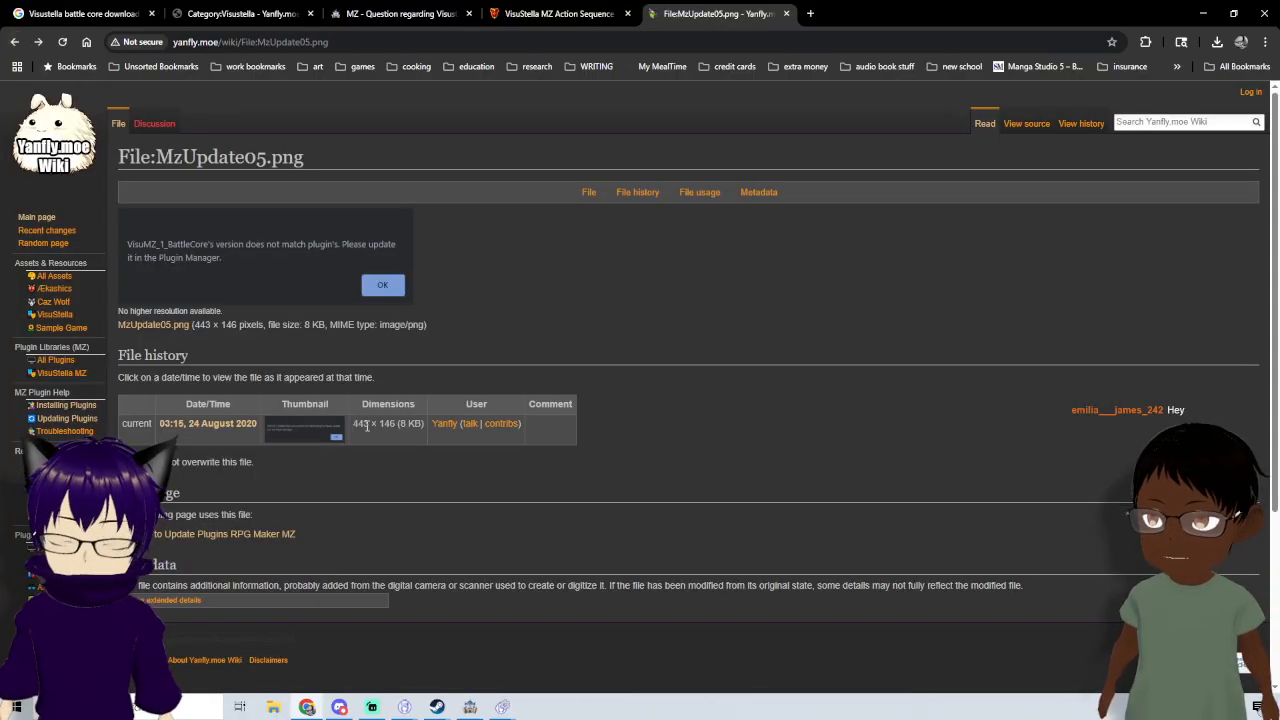
scroll(384, 504, "down", 2)
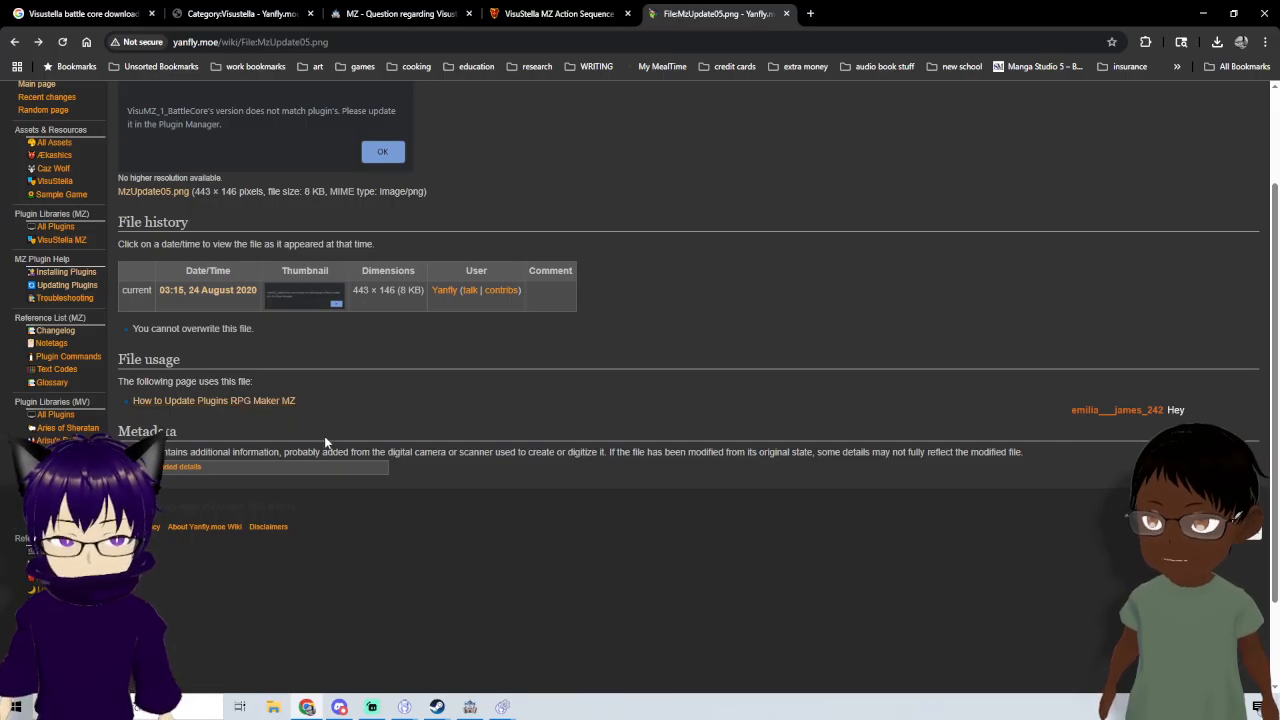
- Switch to RPG Maker MZ and open the plugin selection for a new entry in the Plugin Manager
left_click(472, 708)
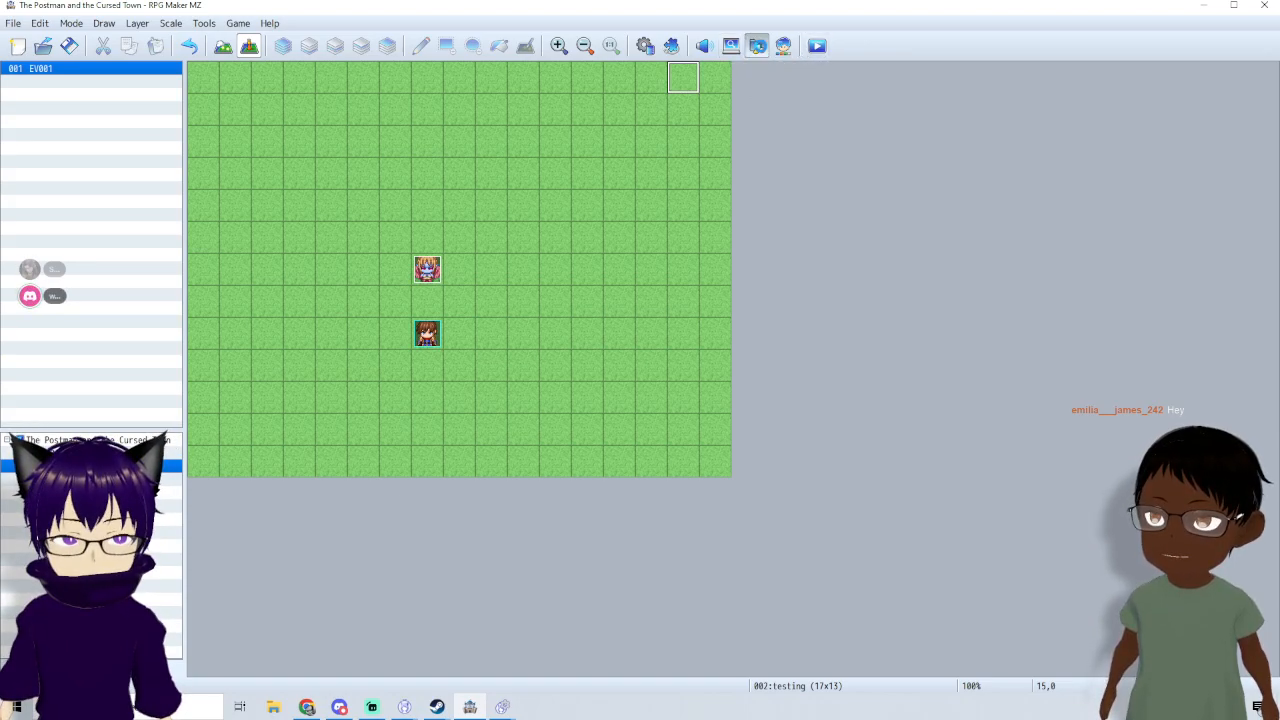
left_click(757, 45)
left_click(848, 216)
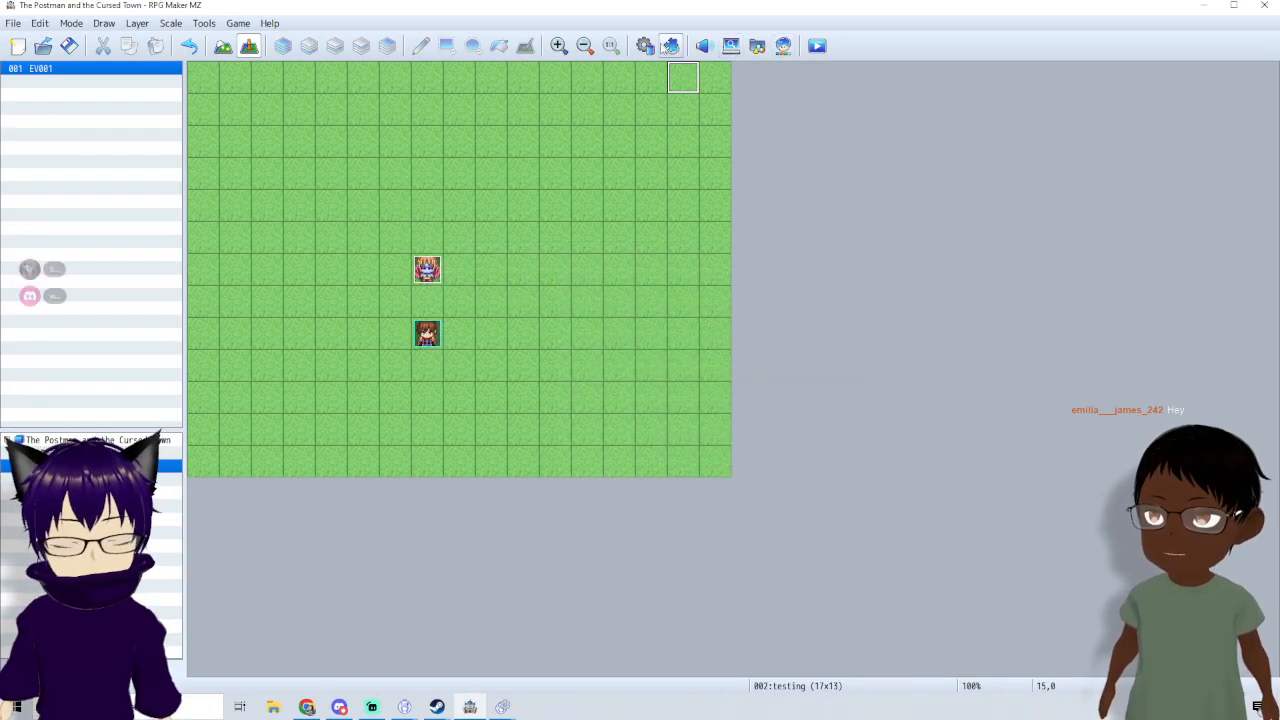
left_click(670, 45)
double_click(494, 185)
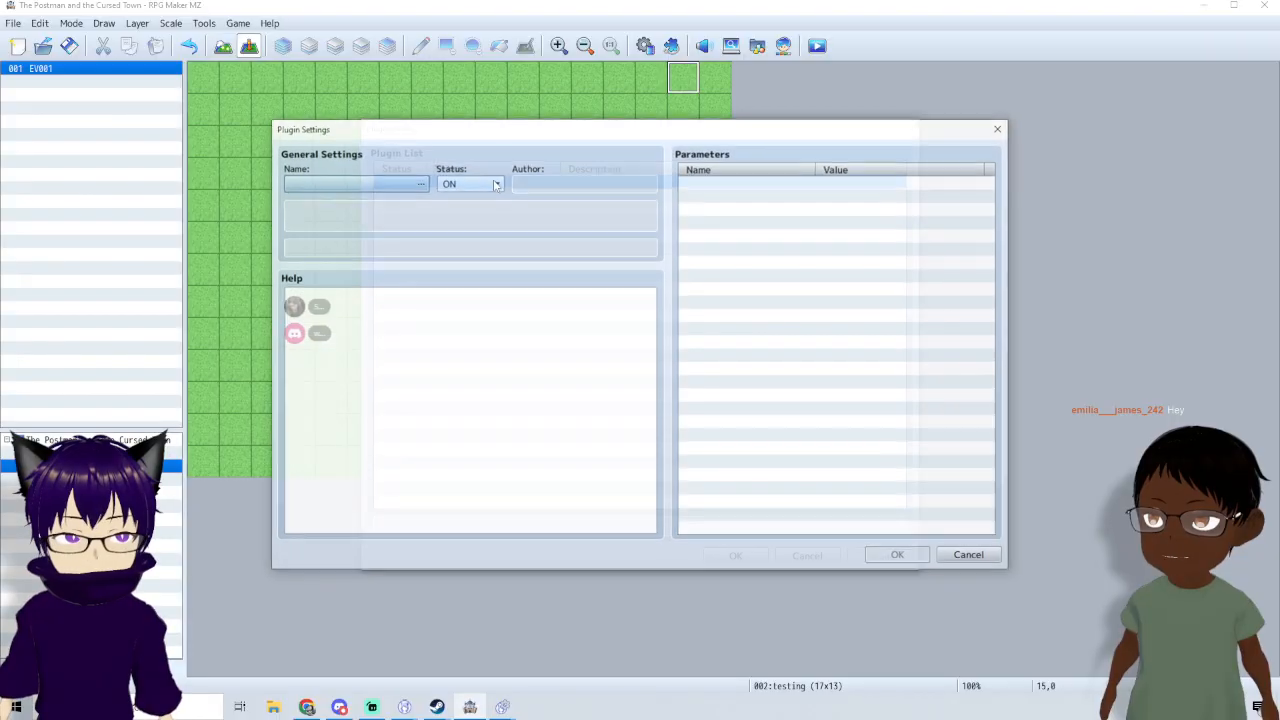
left_click(400, 183)
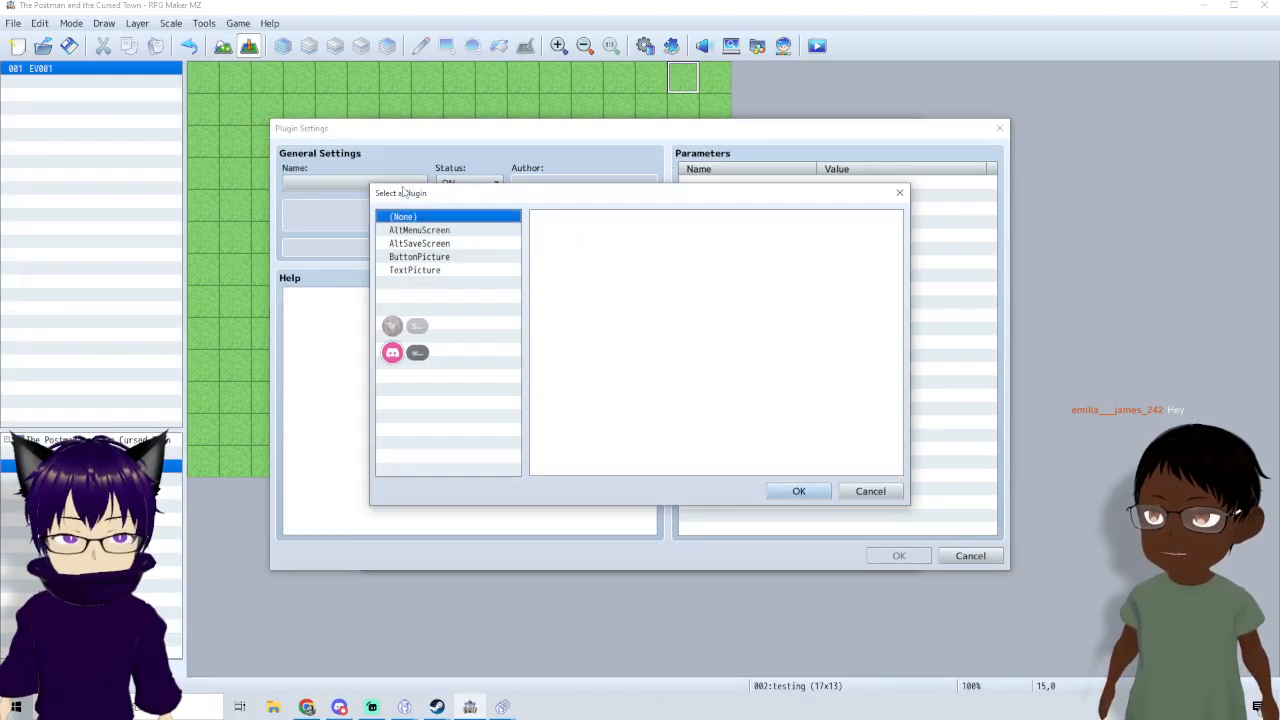
- Review the AltMenuScreen, AltSaveScreen, ButtonPicture and TextPicture plugins, and close the Plugin Manager without adding any
left_click(438, 231)
left_click(445, 244)
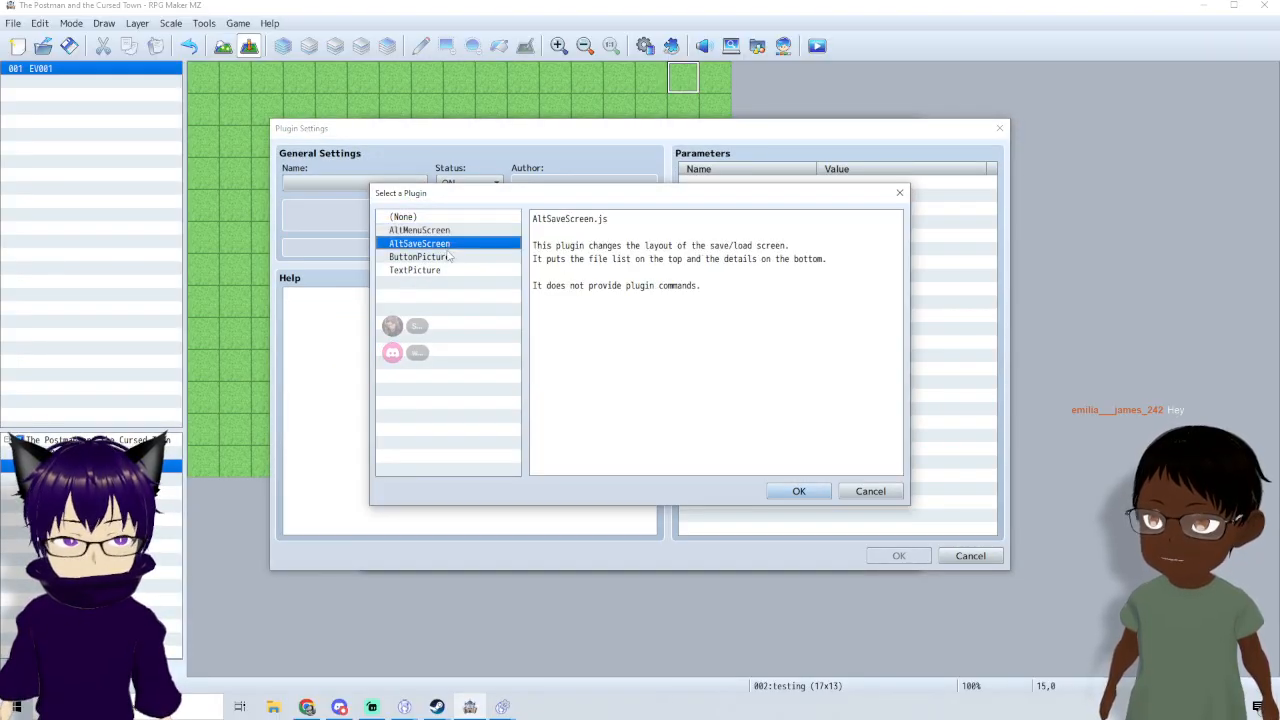
left_click(449, 257)
left_click(448, 271)
left_click(868, 494)
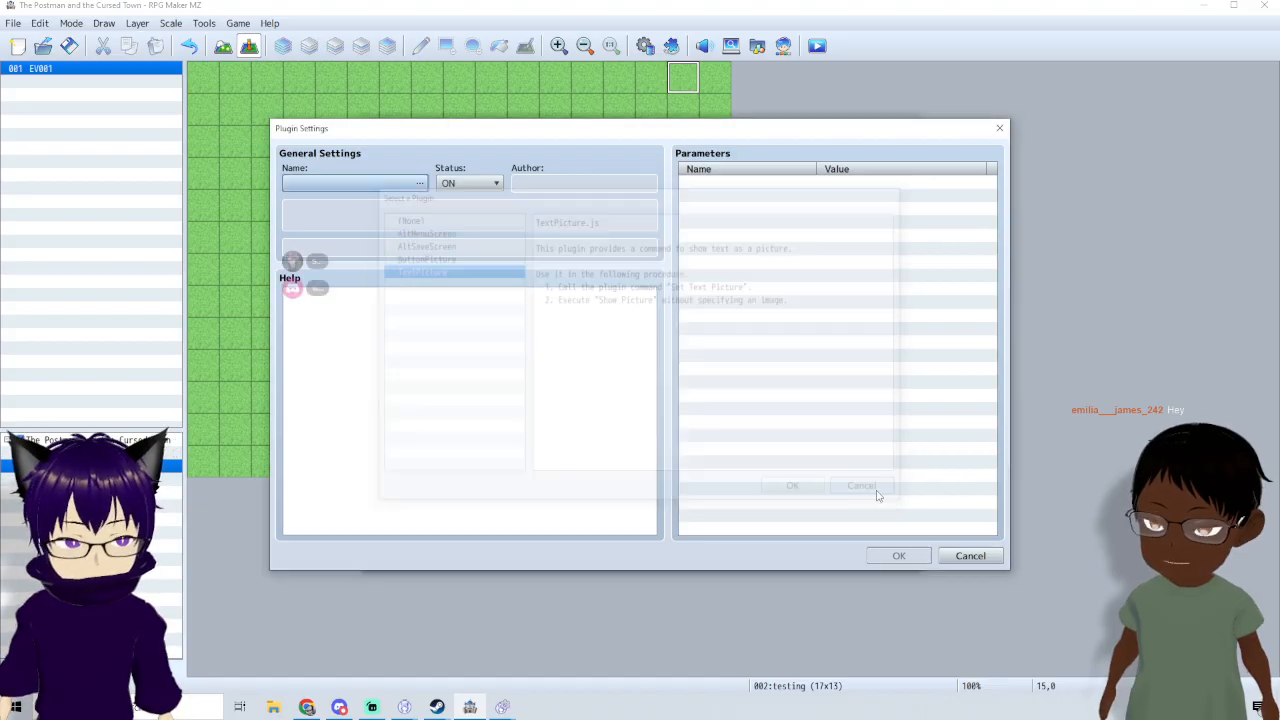
left_click(958, 554)
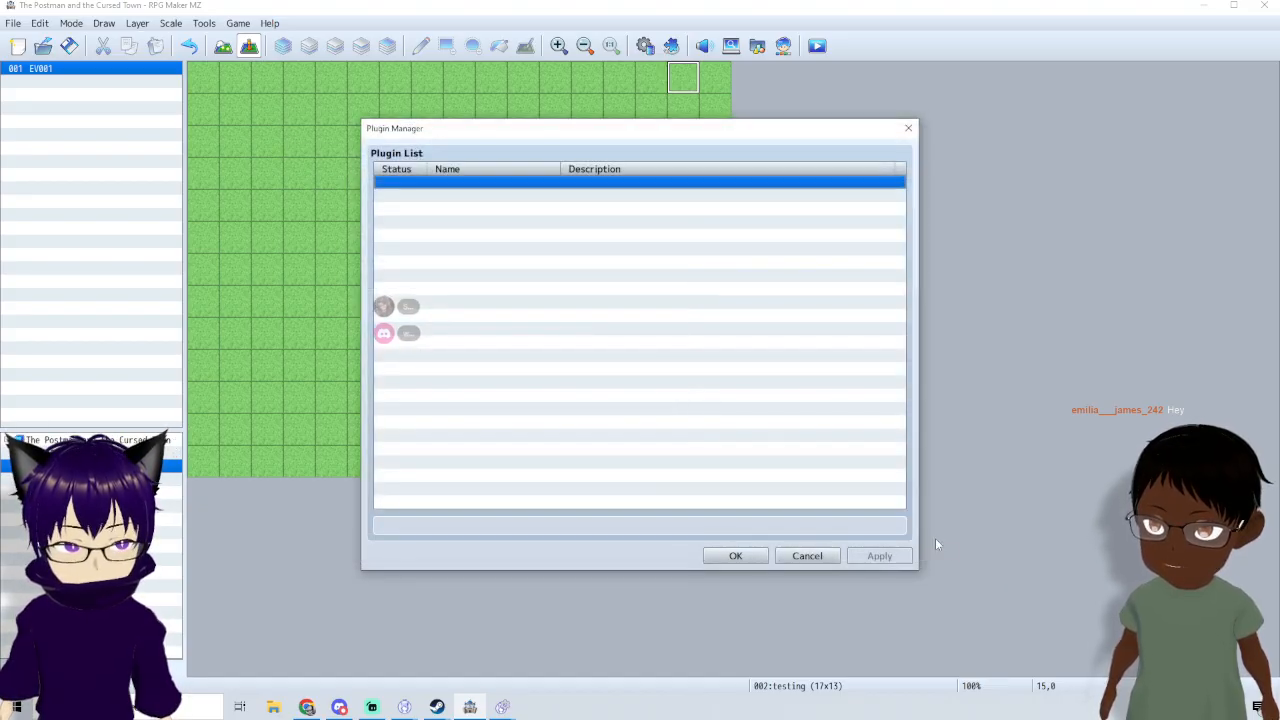
left_click(809, 558)
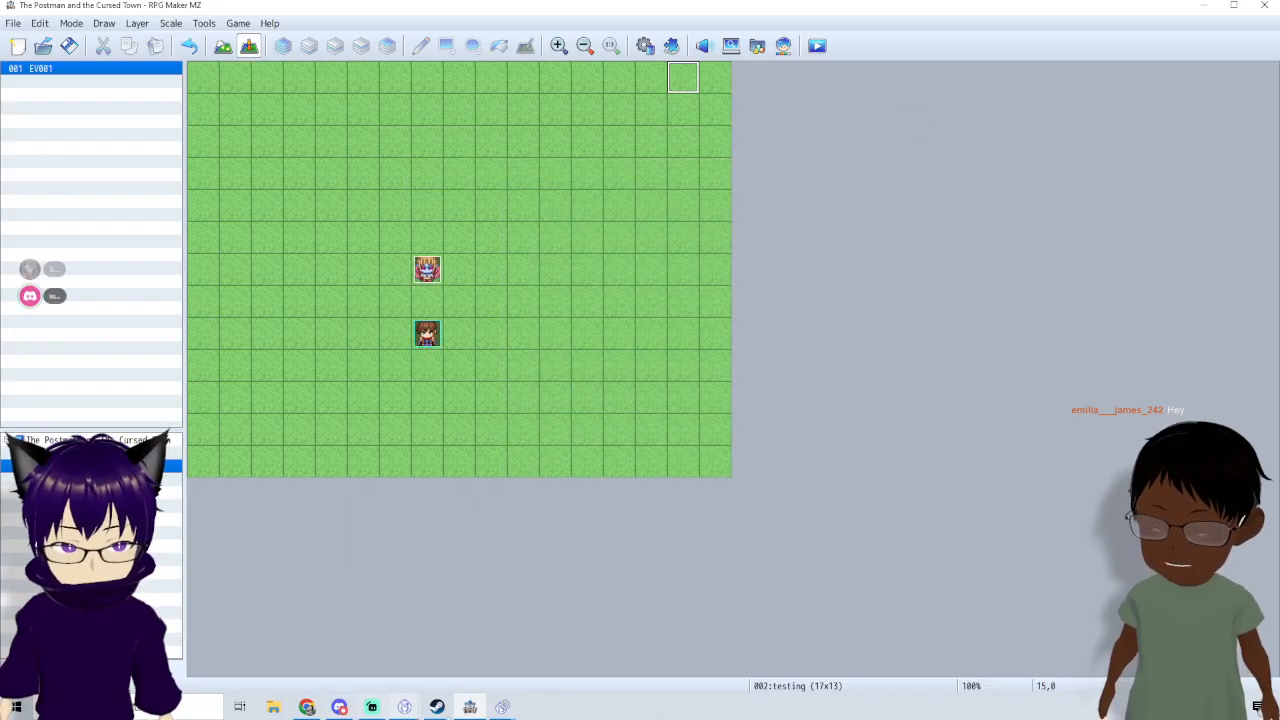
- Switch to Steam, filter the library to ready-to-play titles and open the RPG Maker MZ page
mouse_move(449, 712)
left_click(420, 640)
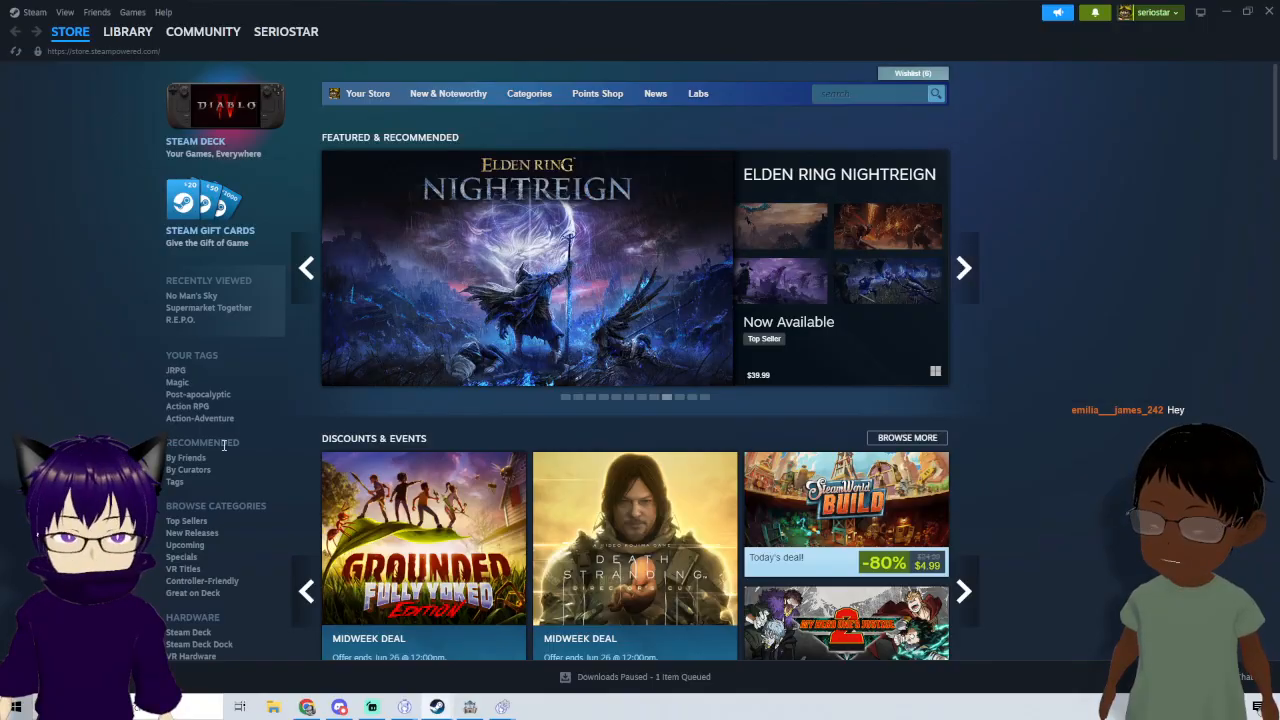
left_click(146, 30)
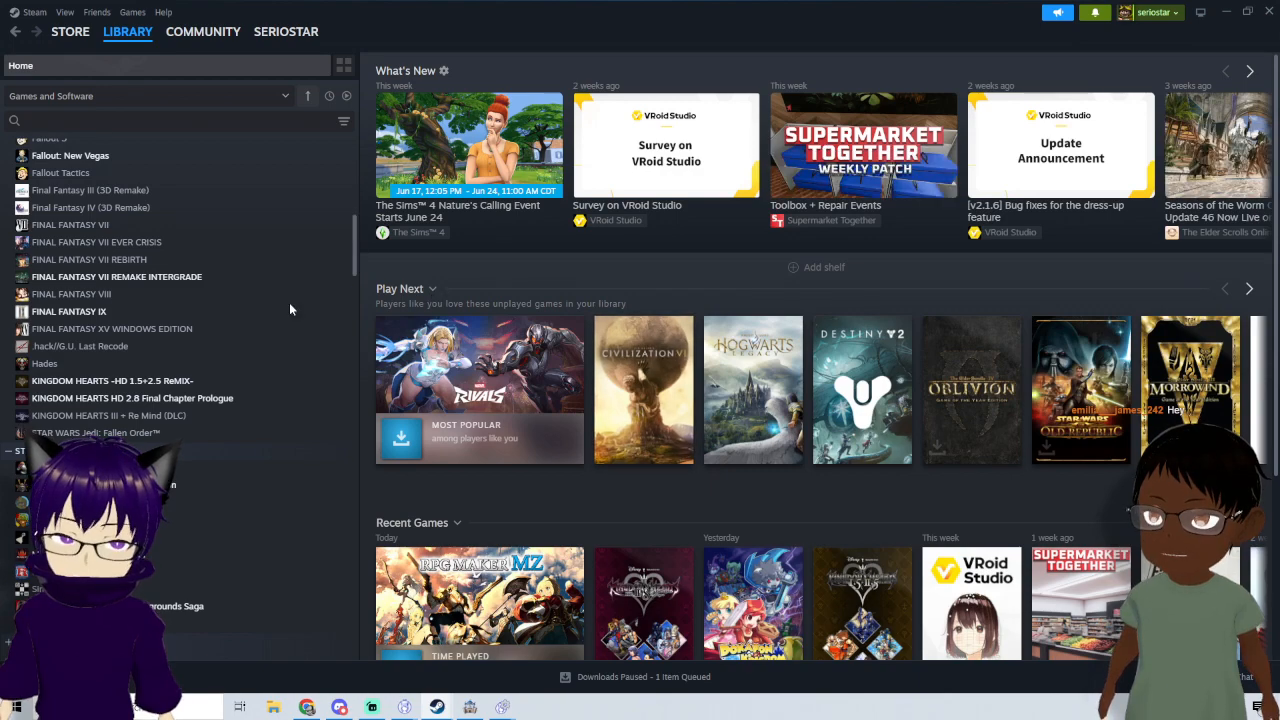
scroll(166, 422, "down", 5)
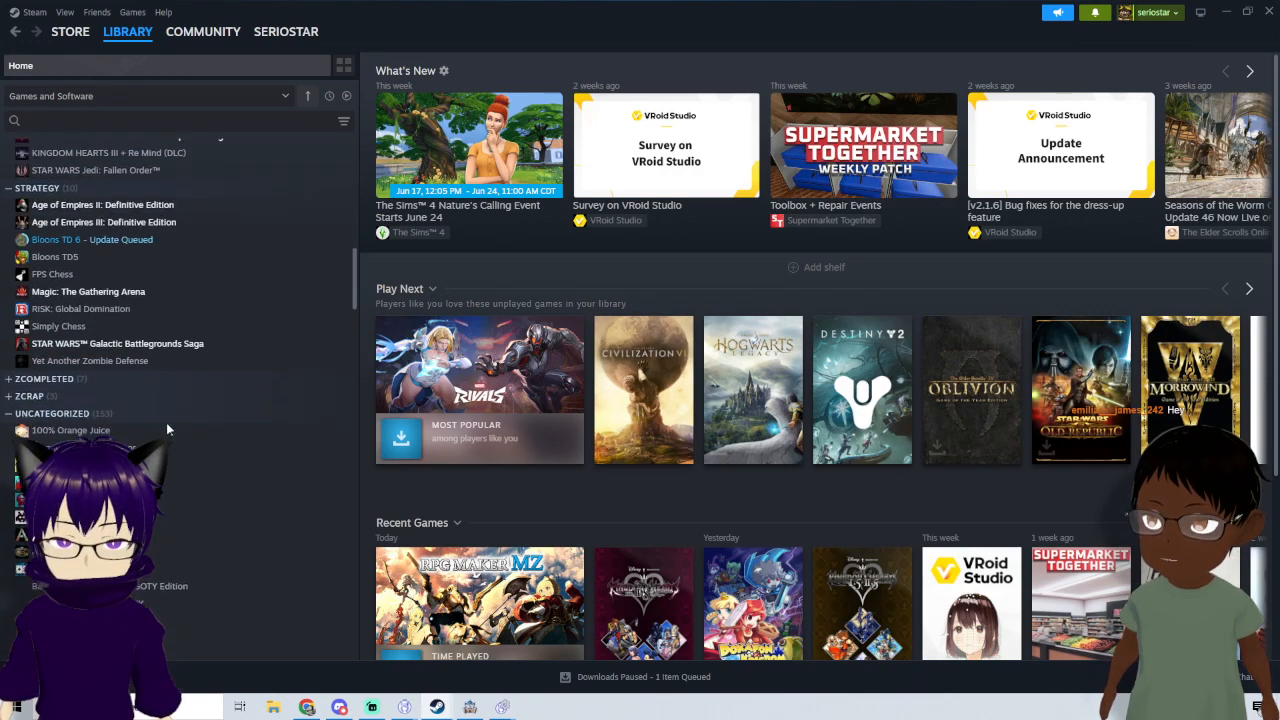
scroll(121, 430, "down", 11)
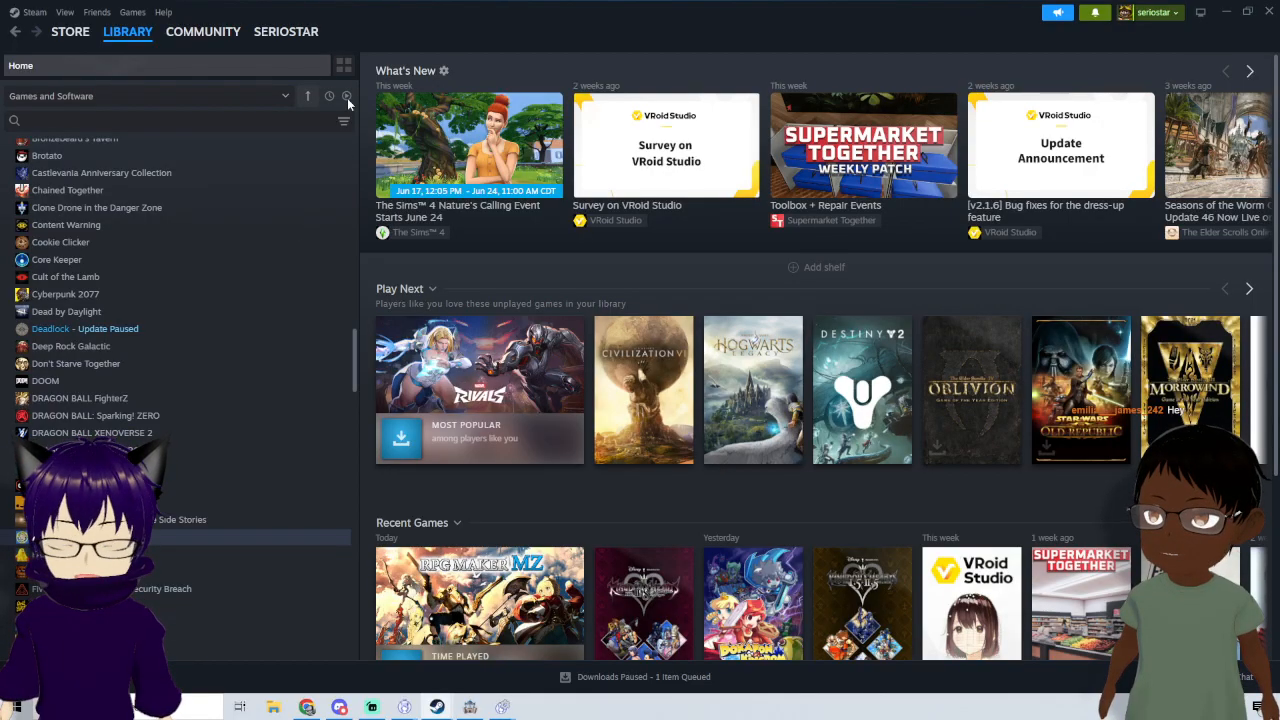
left_click(346, 97)
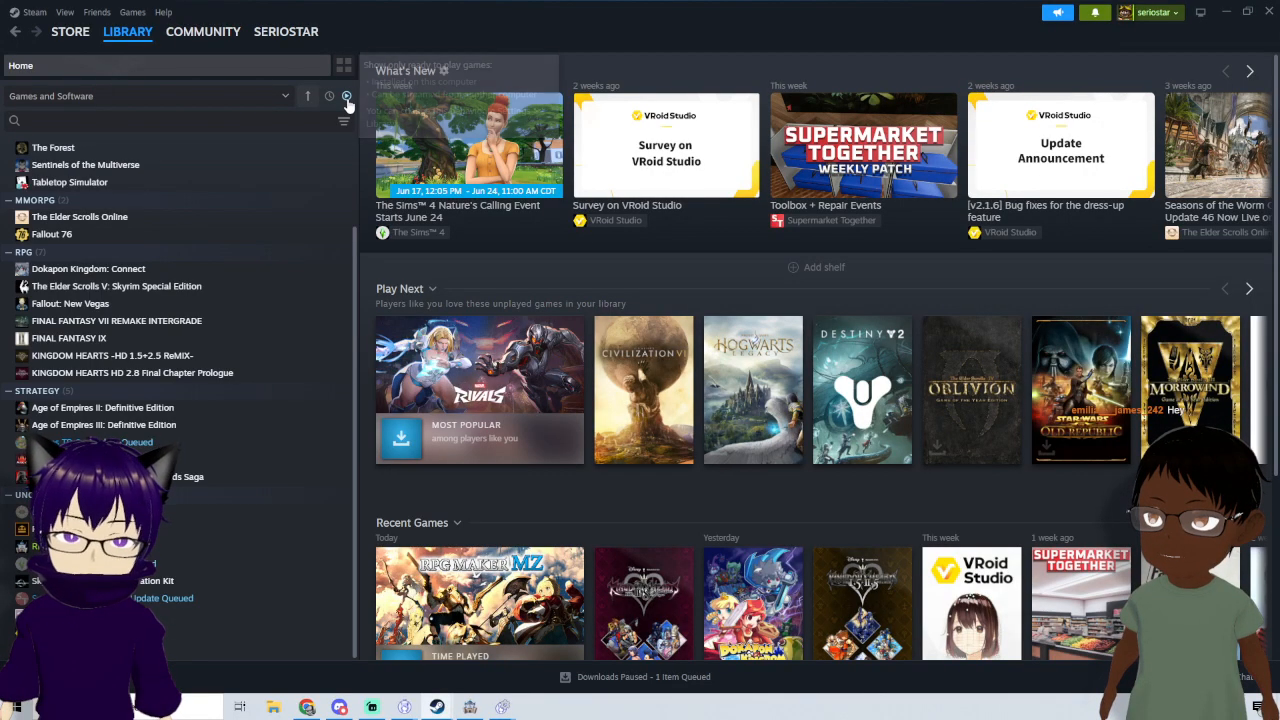
left_click(200, 547)
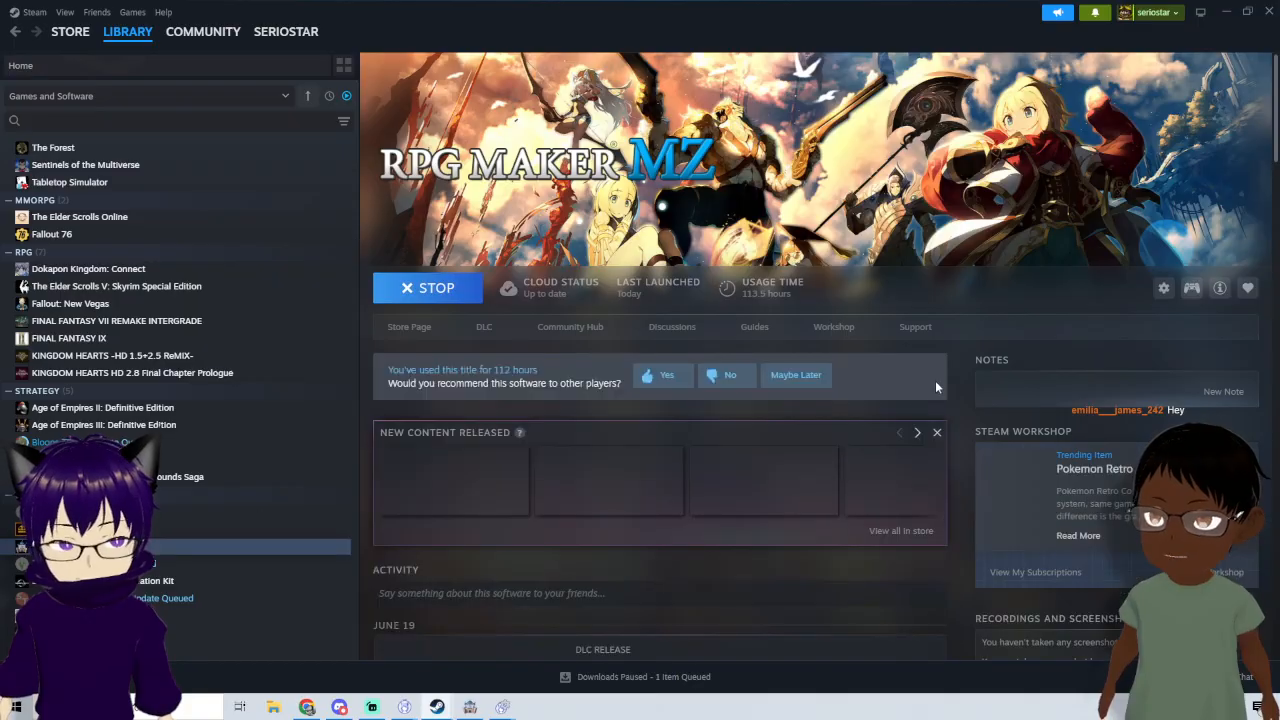
- Open RPG Maker MZ's Community Hub and look over its popular posts and content categories
left_click(570, 327)
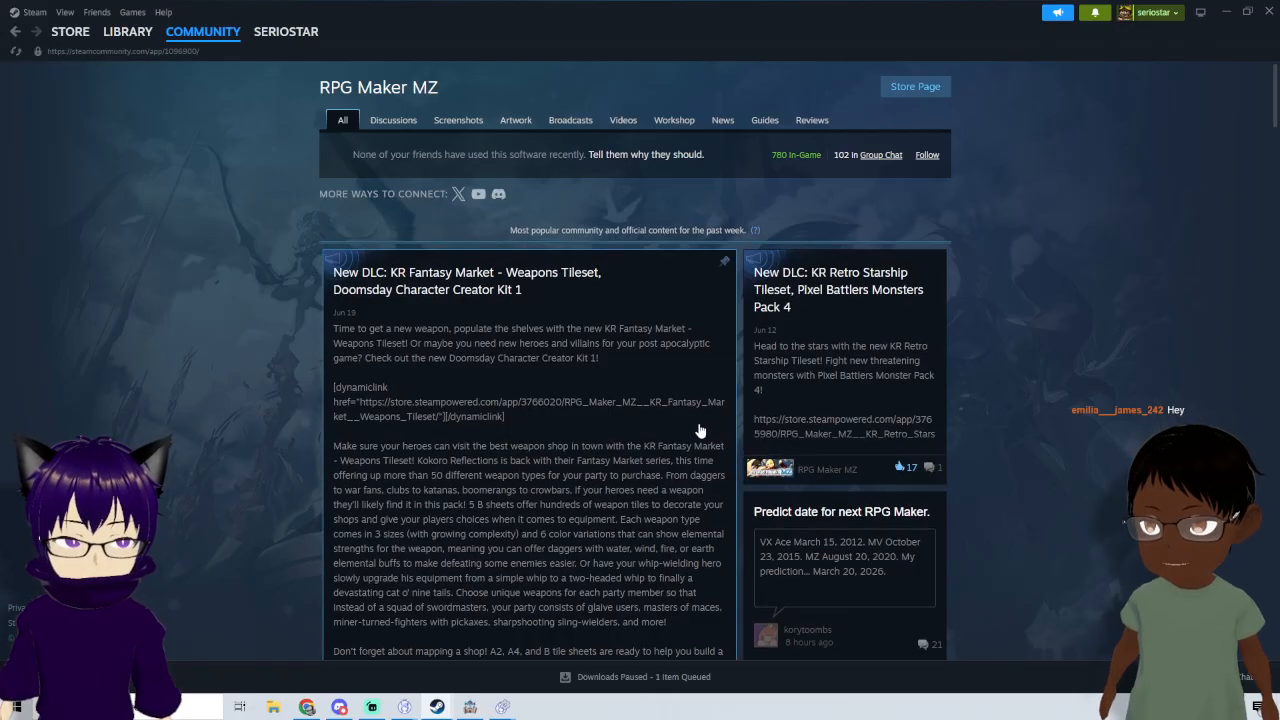
scroll(662, 466, "down", 3)
scroll(666, 463, "up", 3)
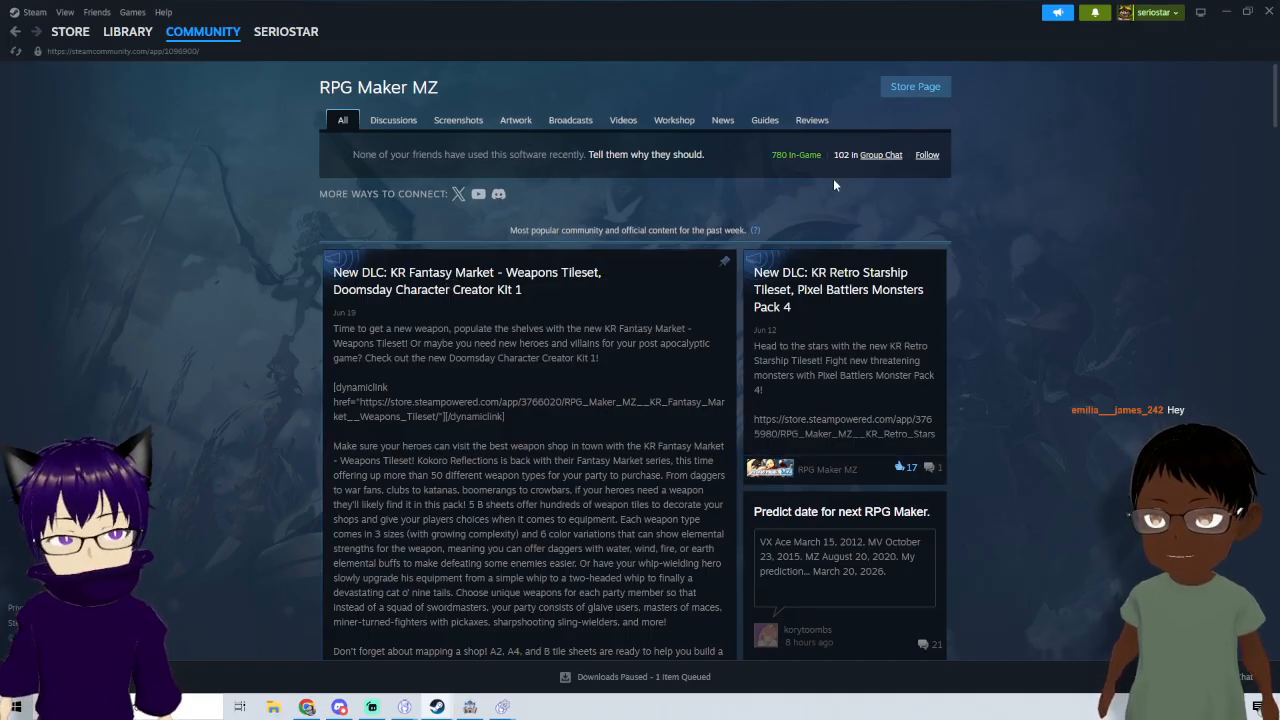
- Open the RPG Maker MZ Plugin List guide and follow VisuStella's Plugin Site link through to visustellamz.itch.io
scroll(672, 193, "down", 5)
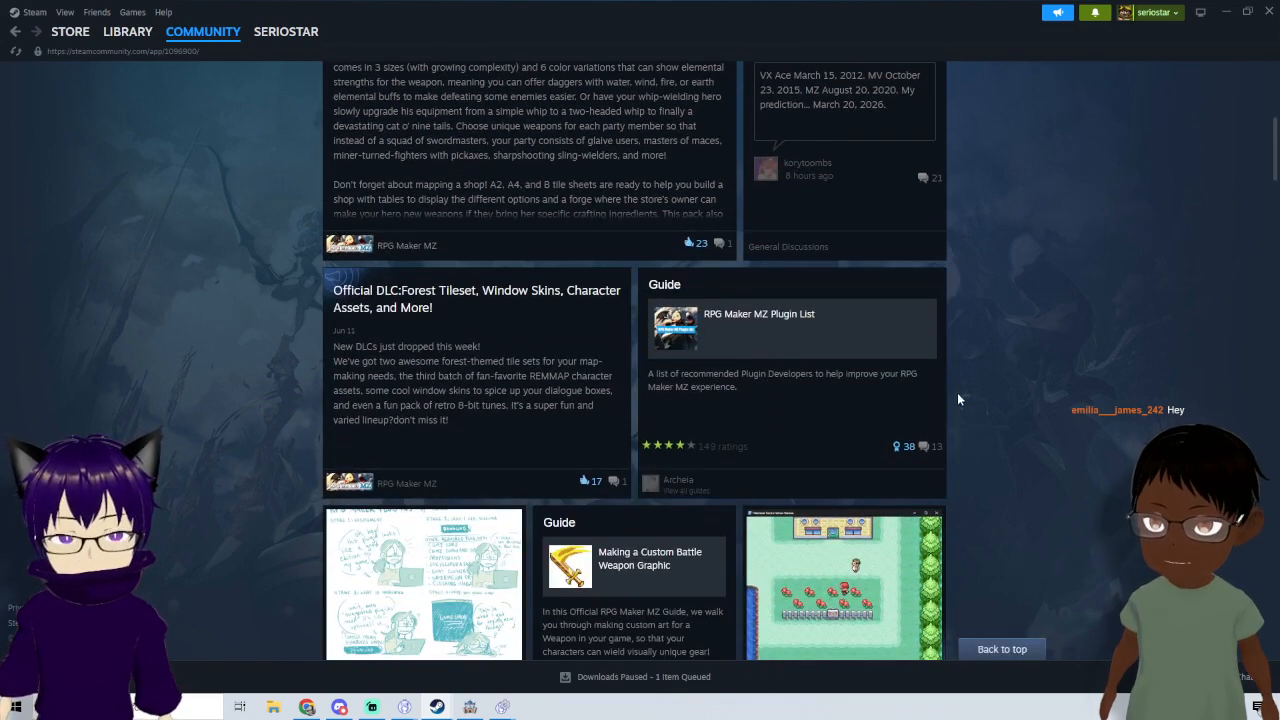
left_click(790, 348)
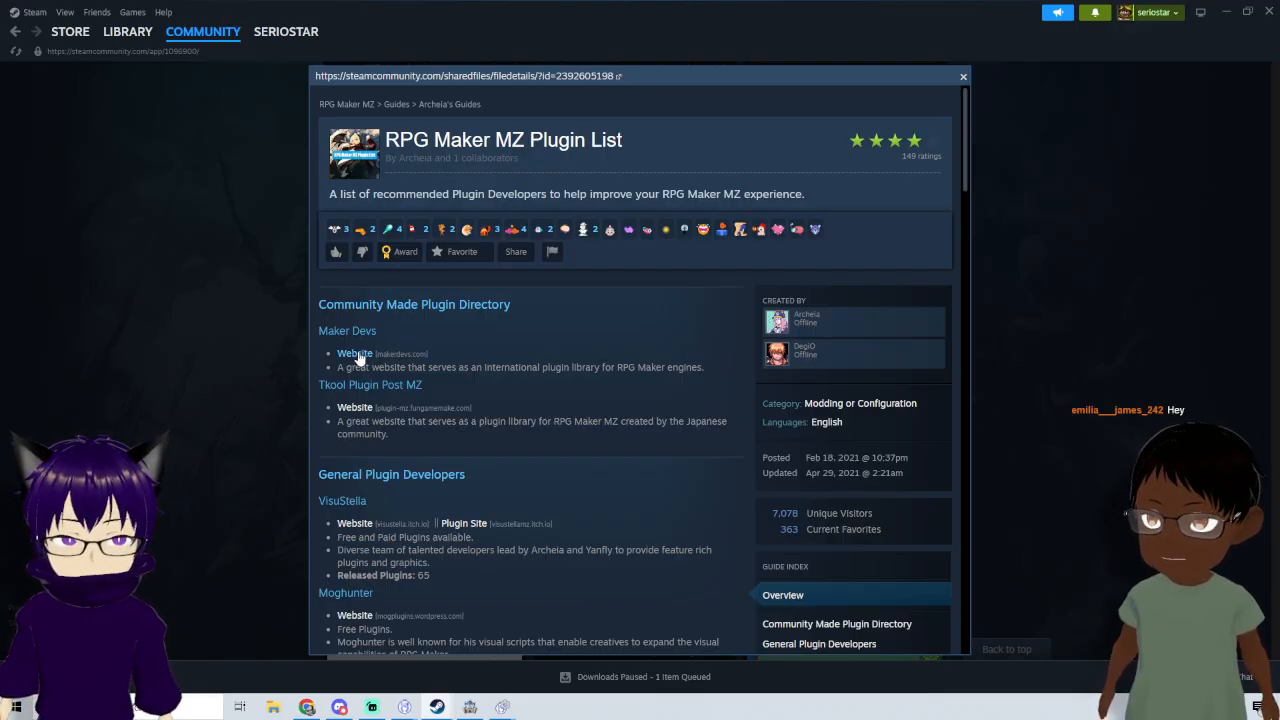
left_click(463, 525)
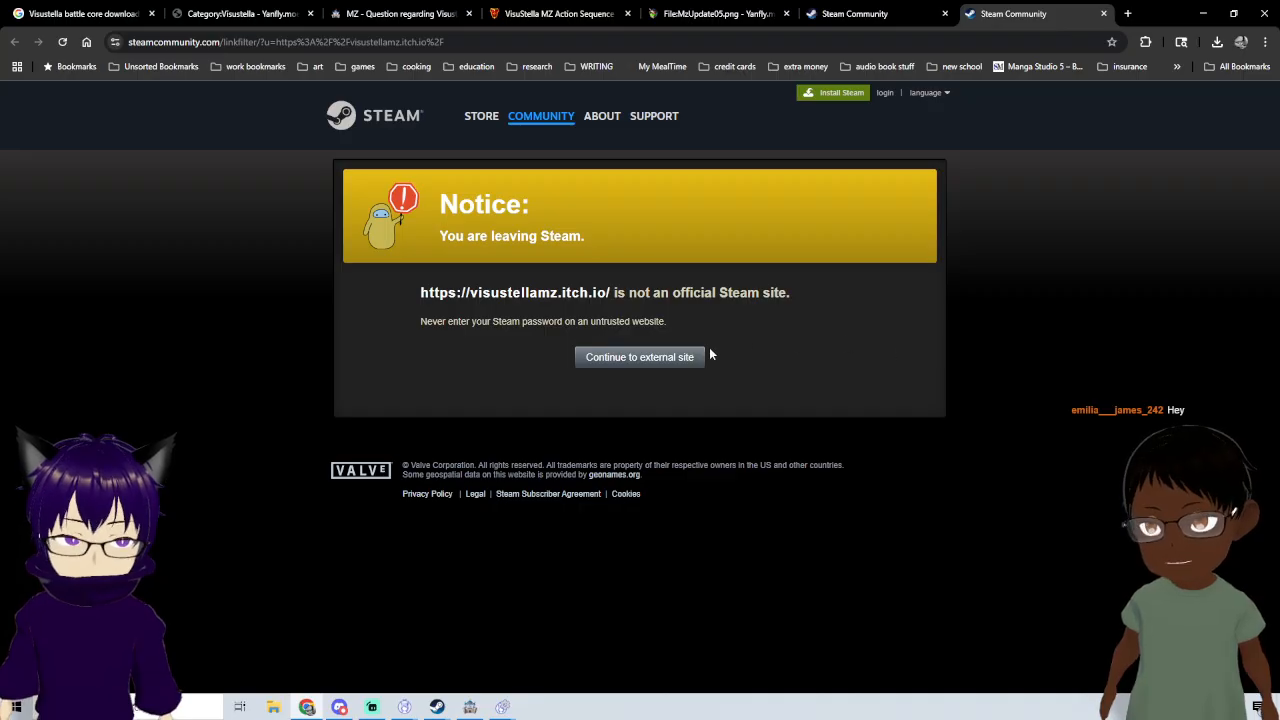
left_click(663, 357)
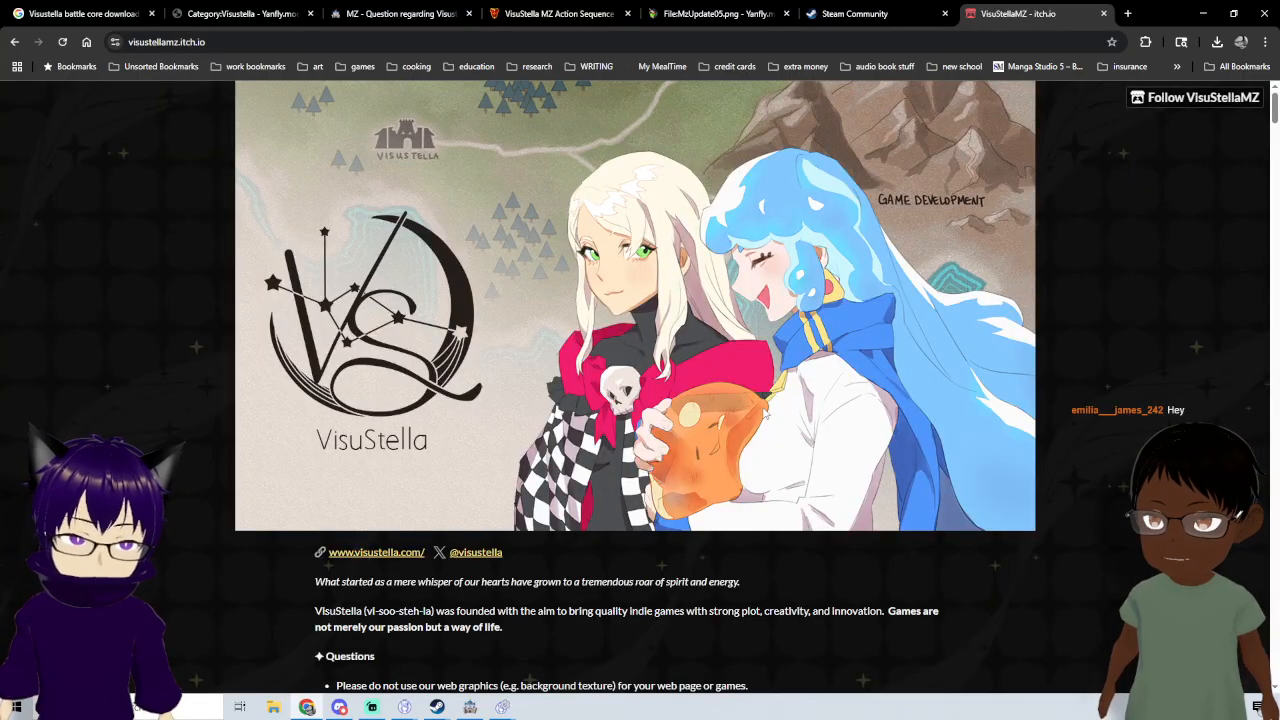
- Examine the VisuStellaMZ page's sample project and its wave, creative and mechanical plugin bundles for a Battle Core download
scroll(700, 458, "down", 3)
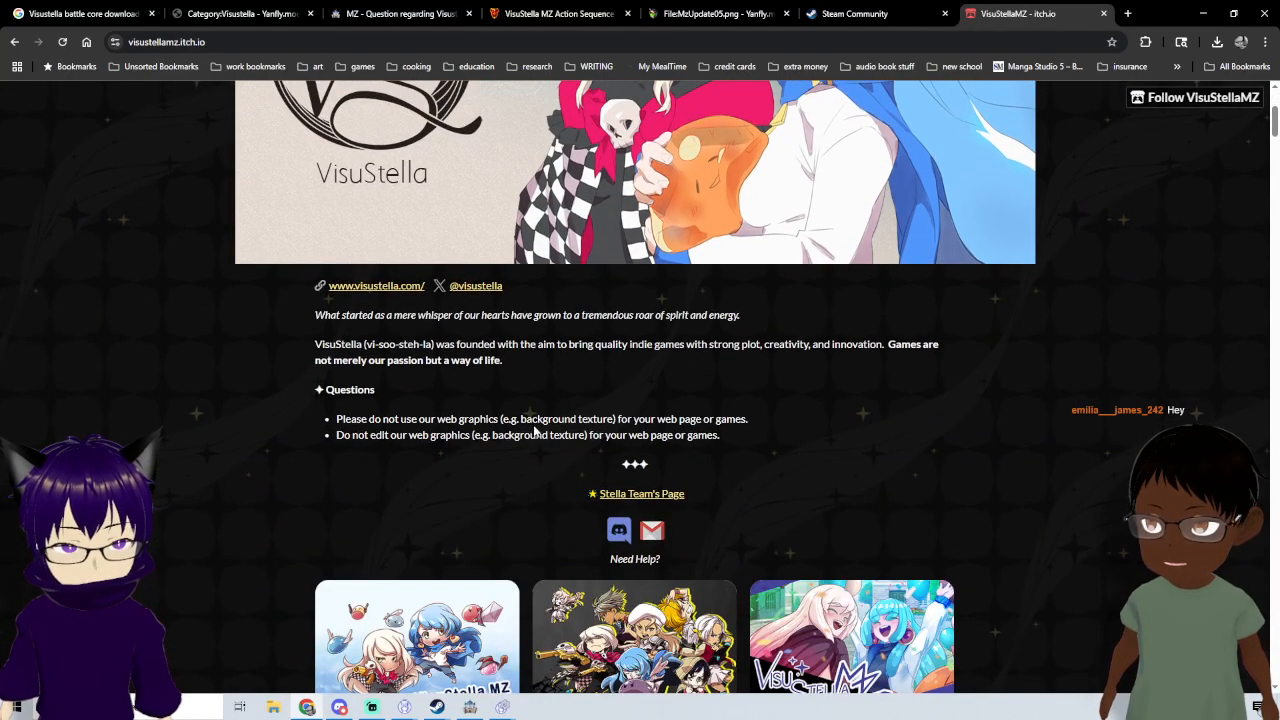
scroll(537, 430, "down", 4)
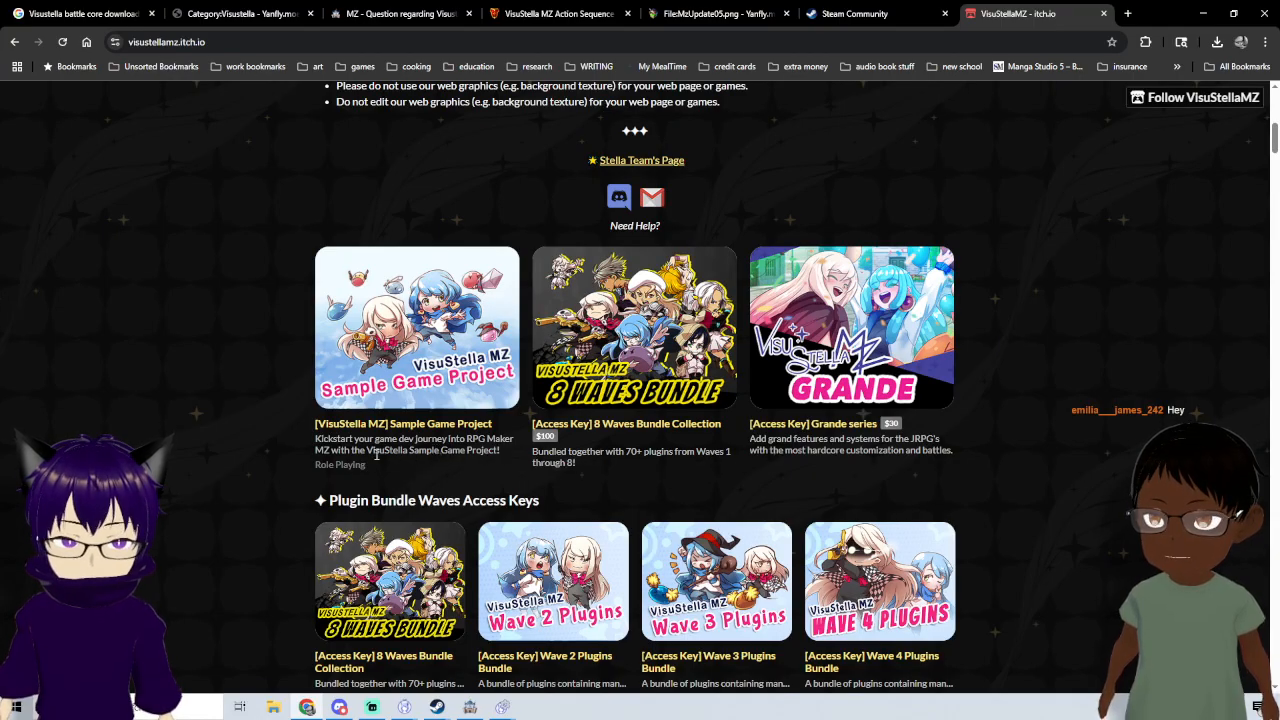
scroll(490, 460, "down", 2)
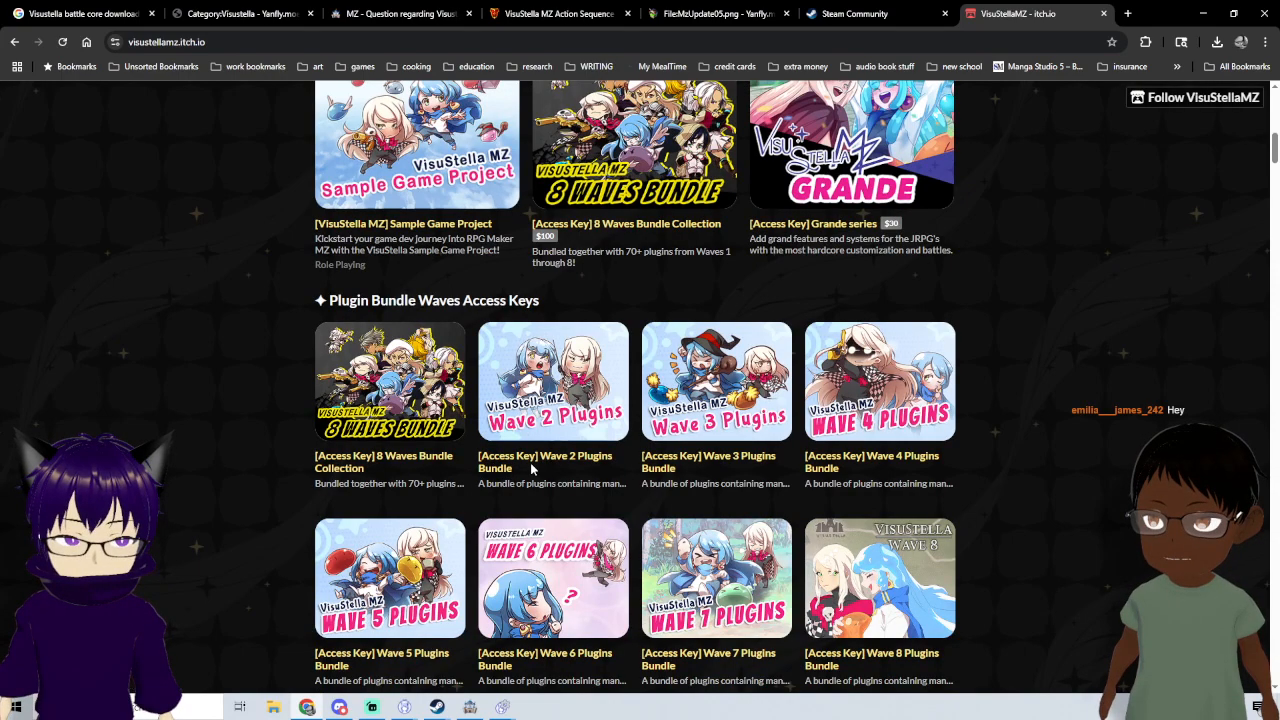
scroll(643, 465, "up", 2)
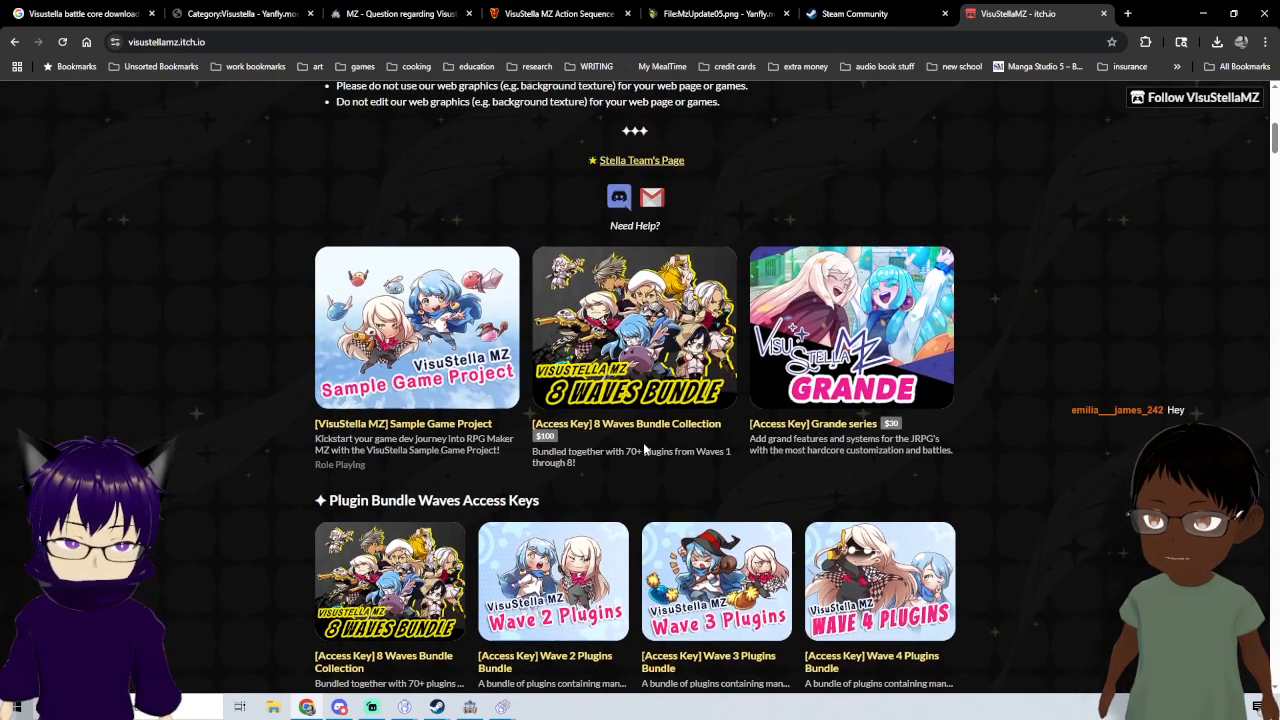
scroll(660, 440, "up", 3)
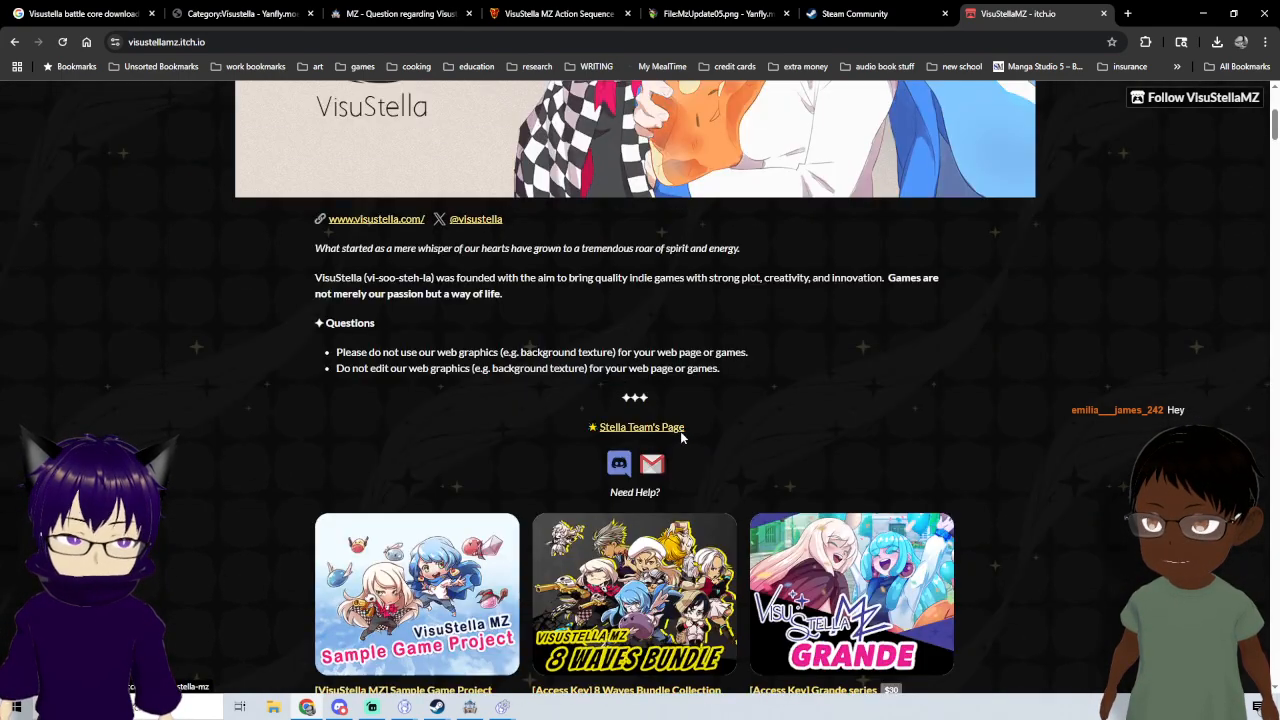
scroll(556, 418, "up", 1)
scroll(520, 413, "up", 1)
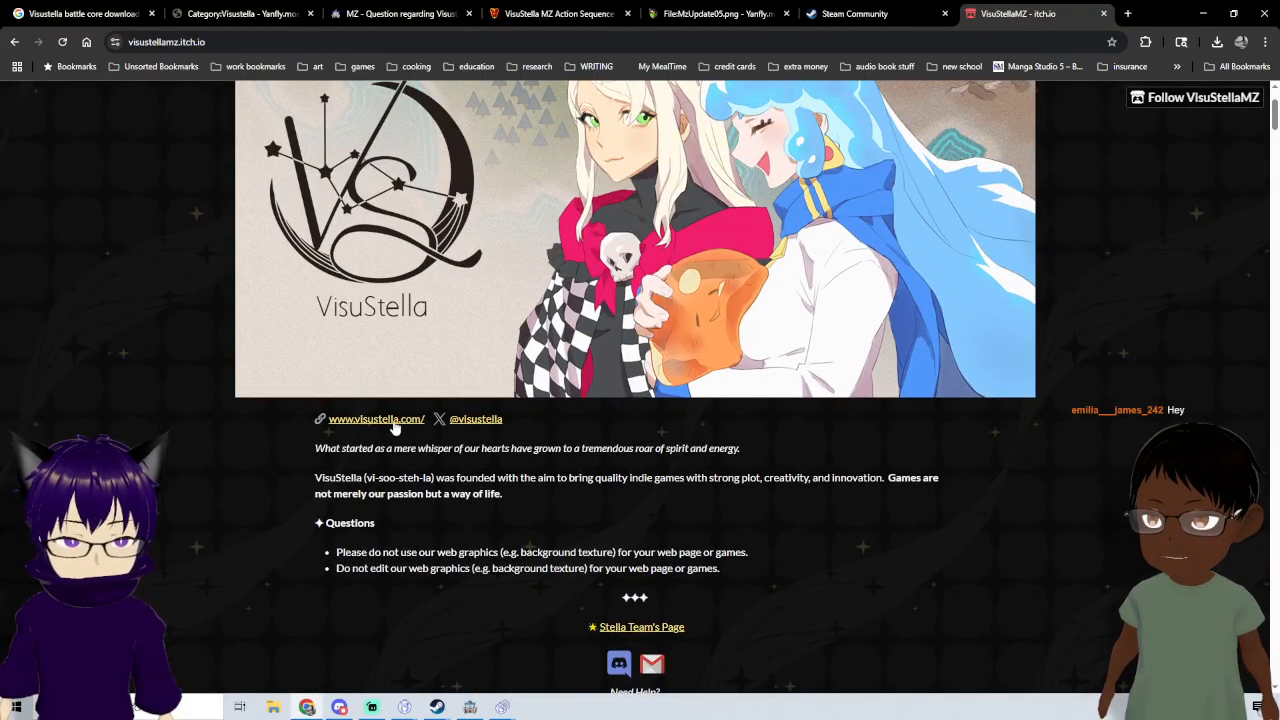
scroll(438, 455, "down", 8)
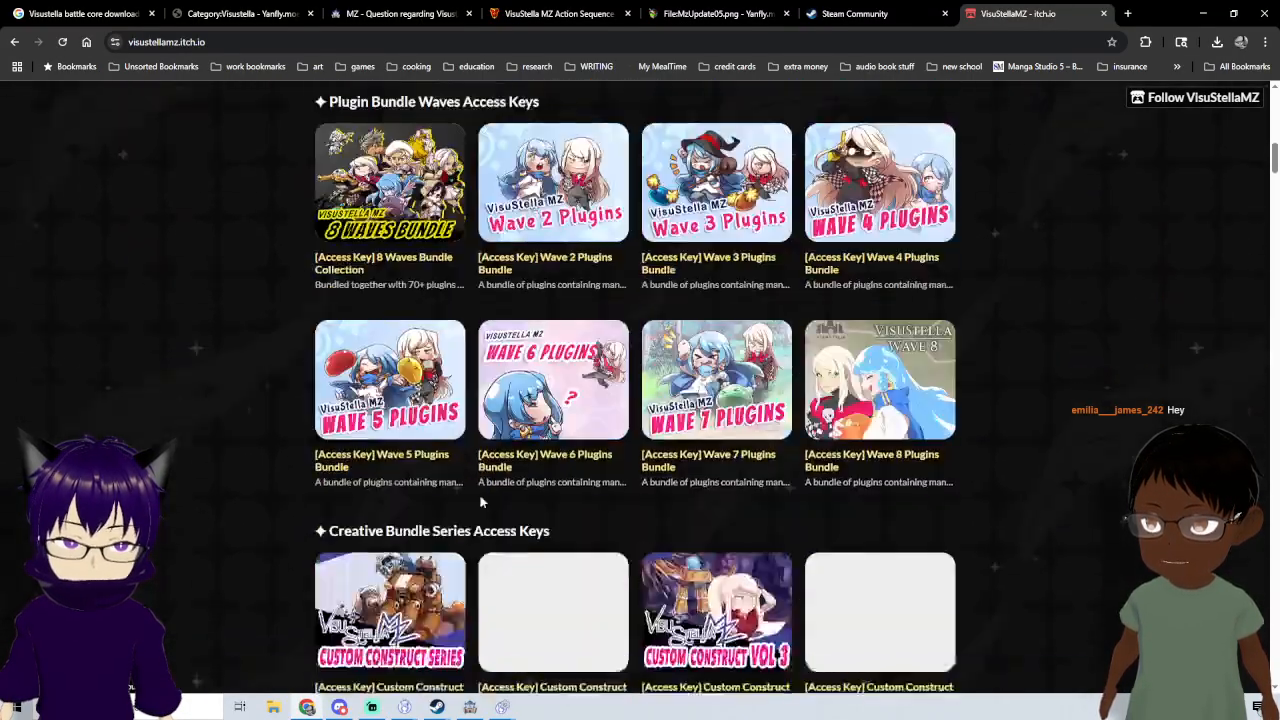
scroll(480, 502, "down", 1)
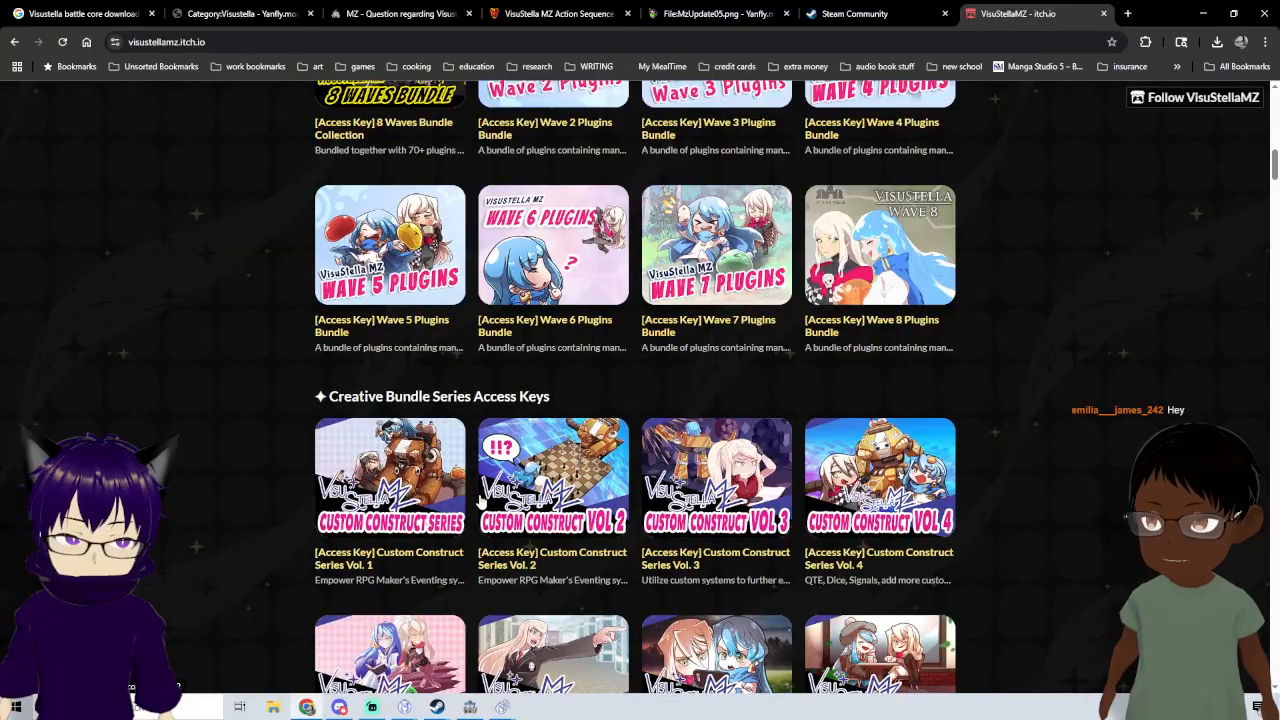
scroll(480, 502, "down", 5)
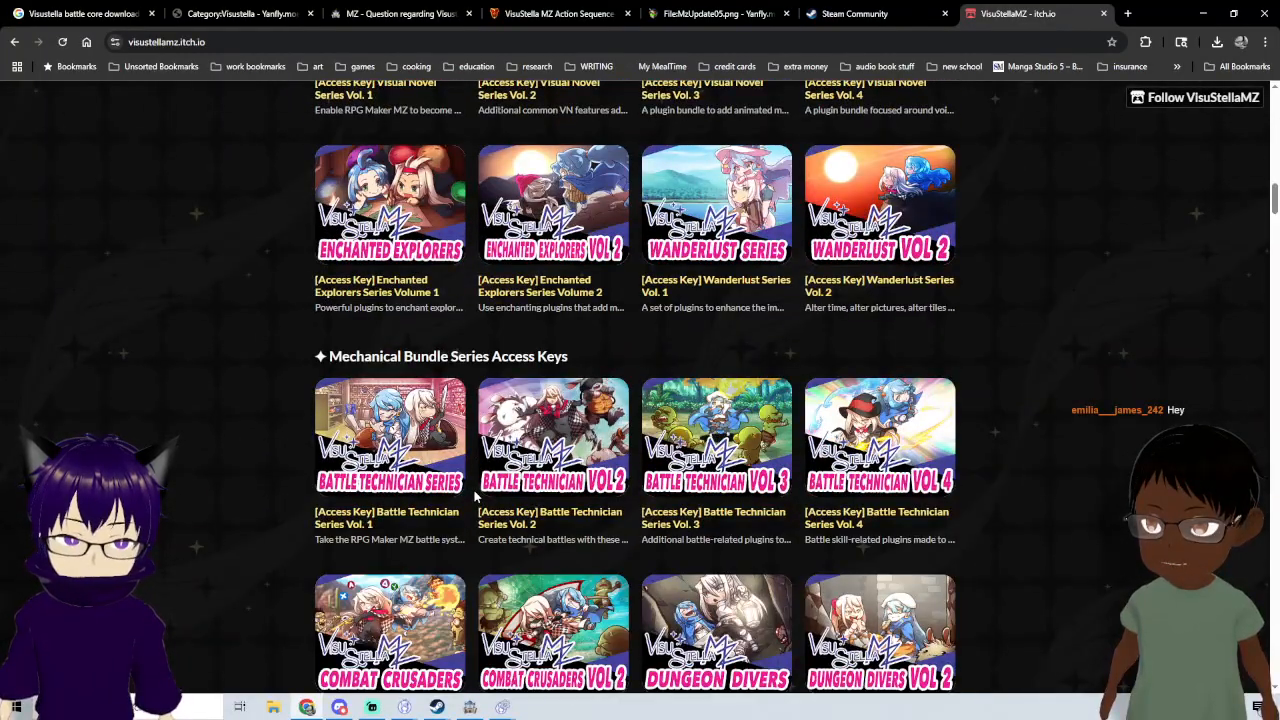
scroll(660, 512, "up", 6)
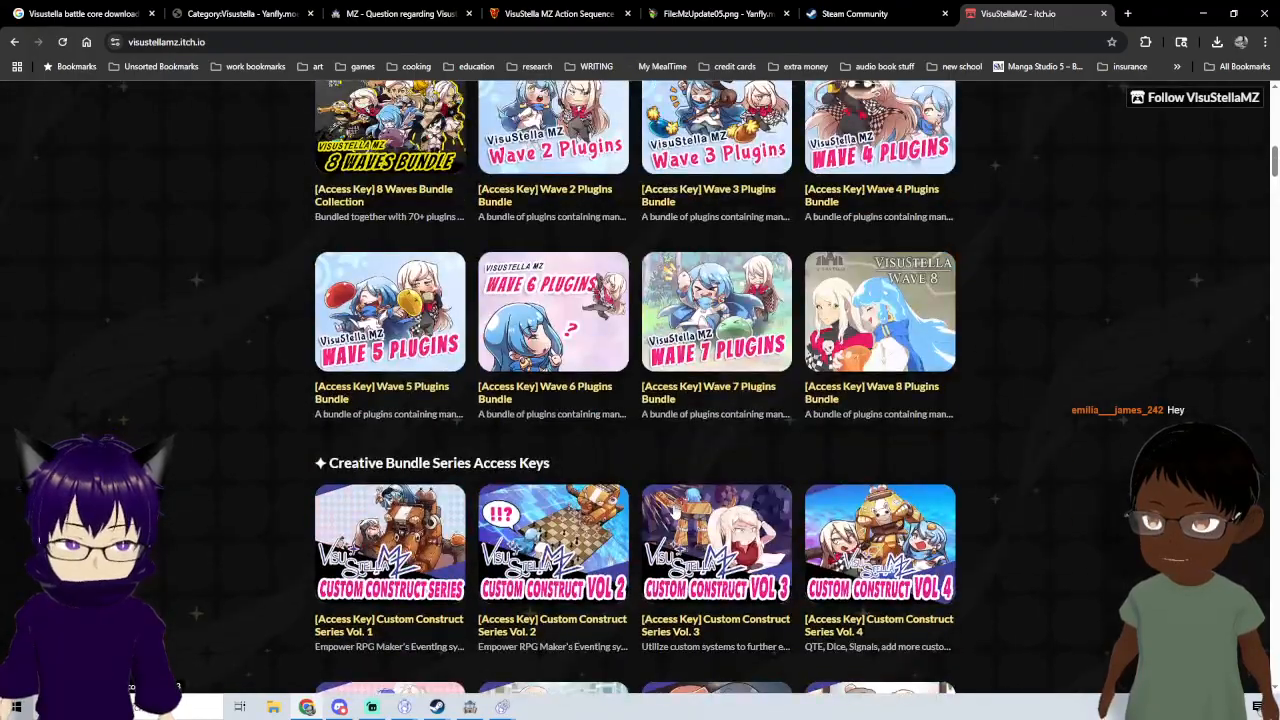
scroll(686, 511, "up", 5)
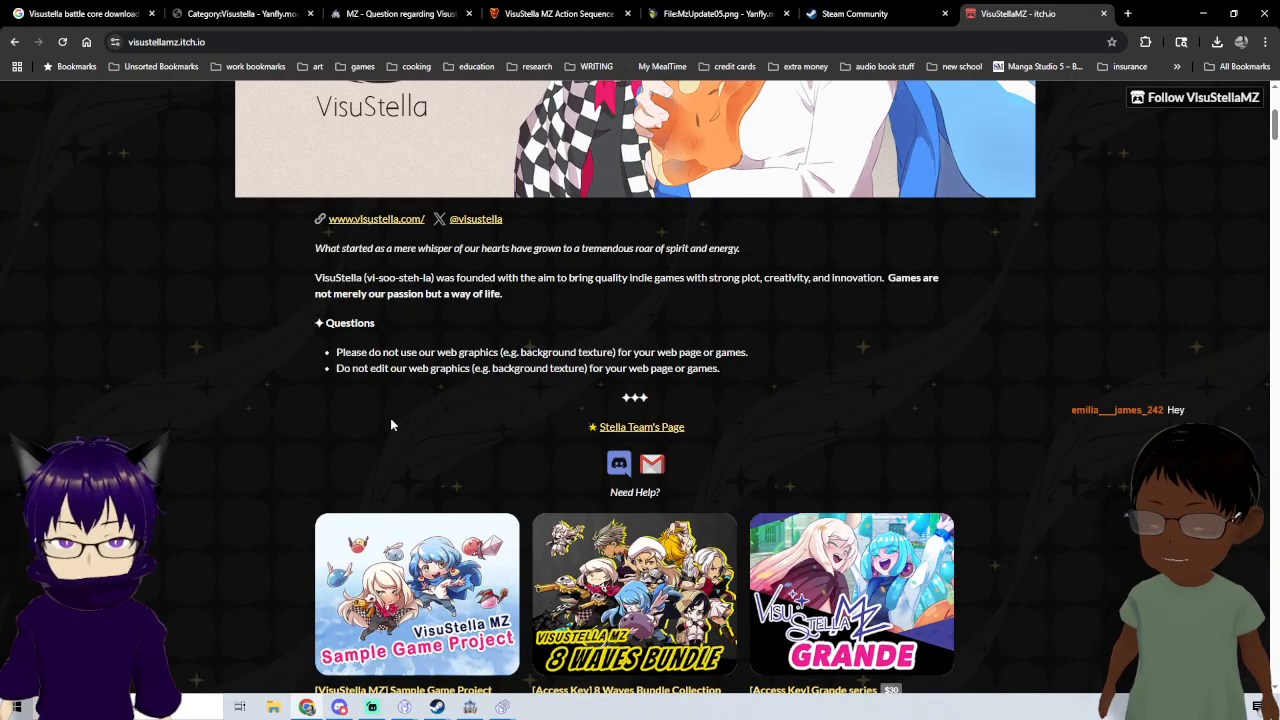
scroll(389, 423, "down", 3)
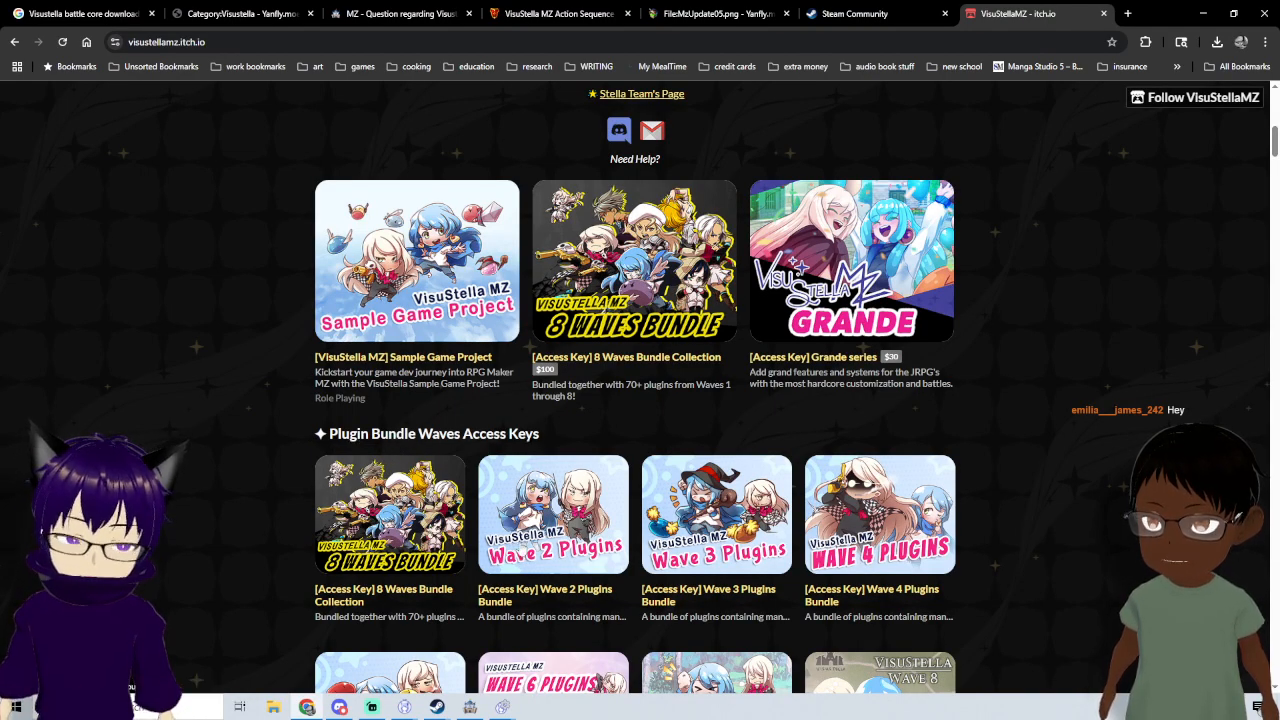
- View the Wave 2 Plugins Bundle page, and close it together with the leftover Steam Community page
left_click(508, 597)
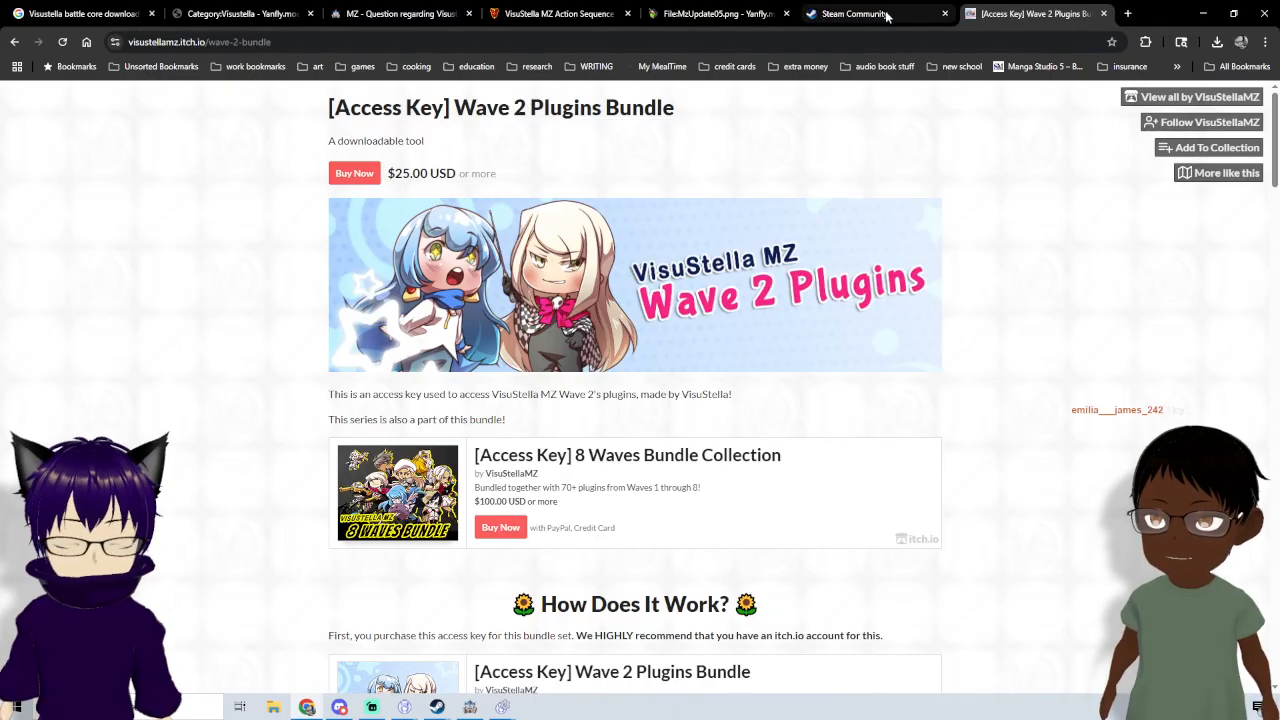
left_click(1103, 14)
left_click(945, 13)
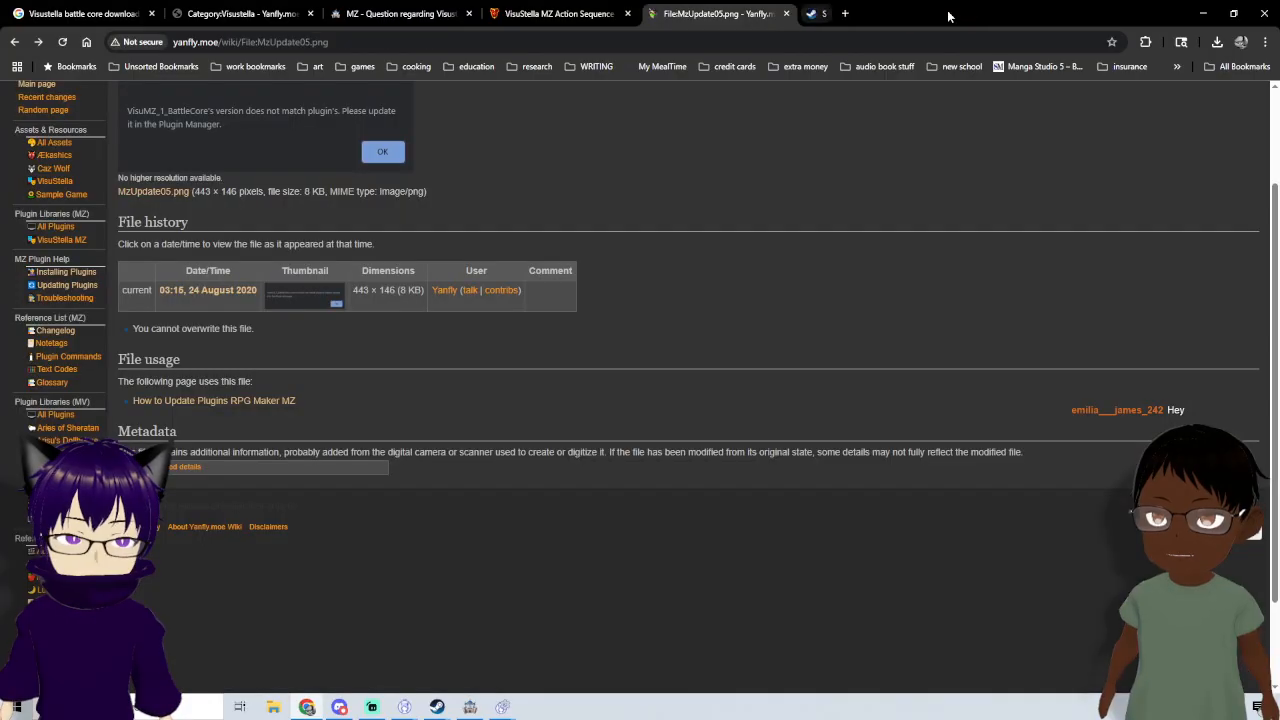
scroll(455, 476, "down", 2)
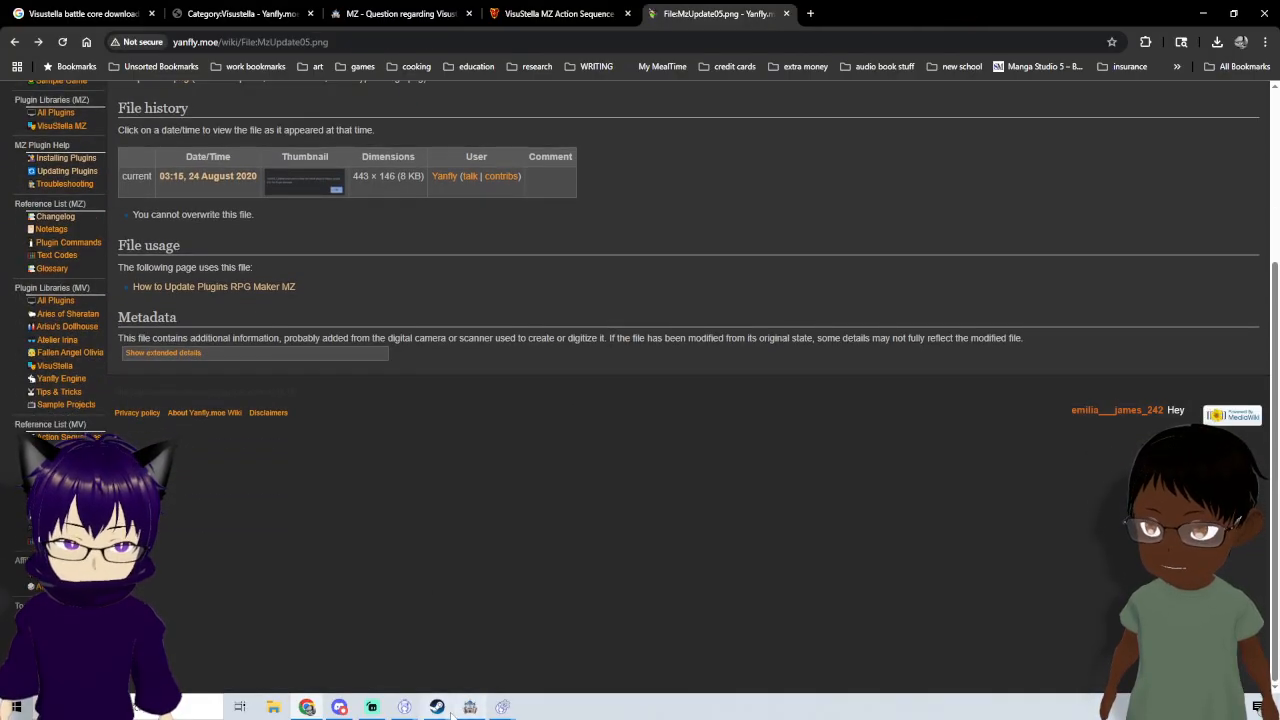
- Switch back to Steam, look over the other general plugin developers in the Plugin List guide, and minimize Steam
mouse_move(437, 707)
left_click(427, 665)
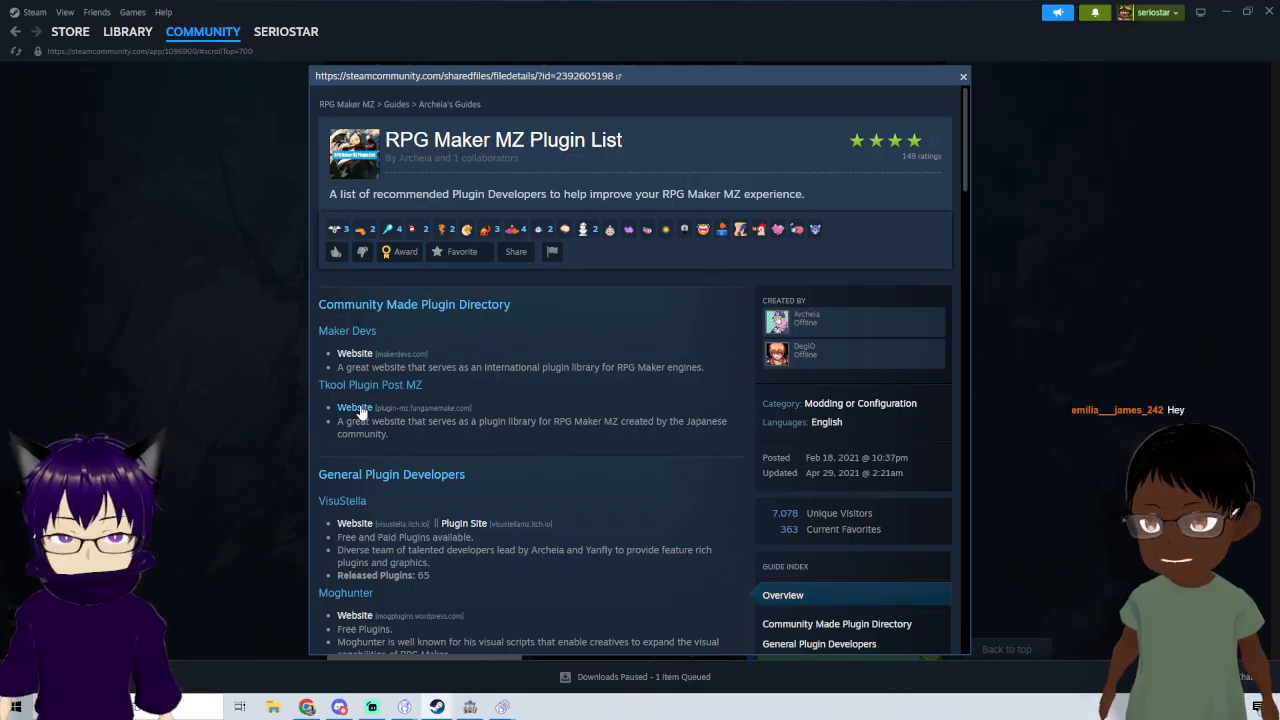
scroll(457, 510, "down", 9)
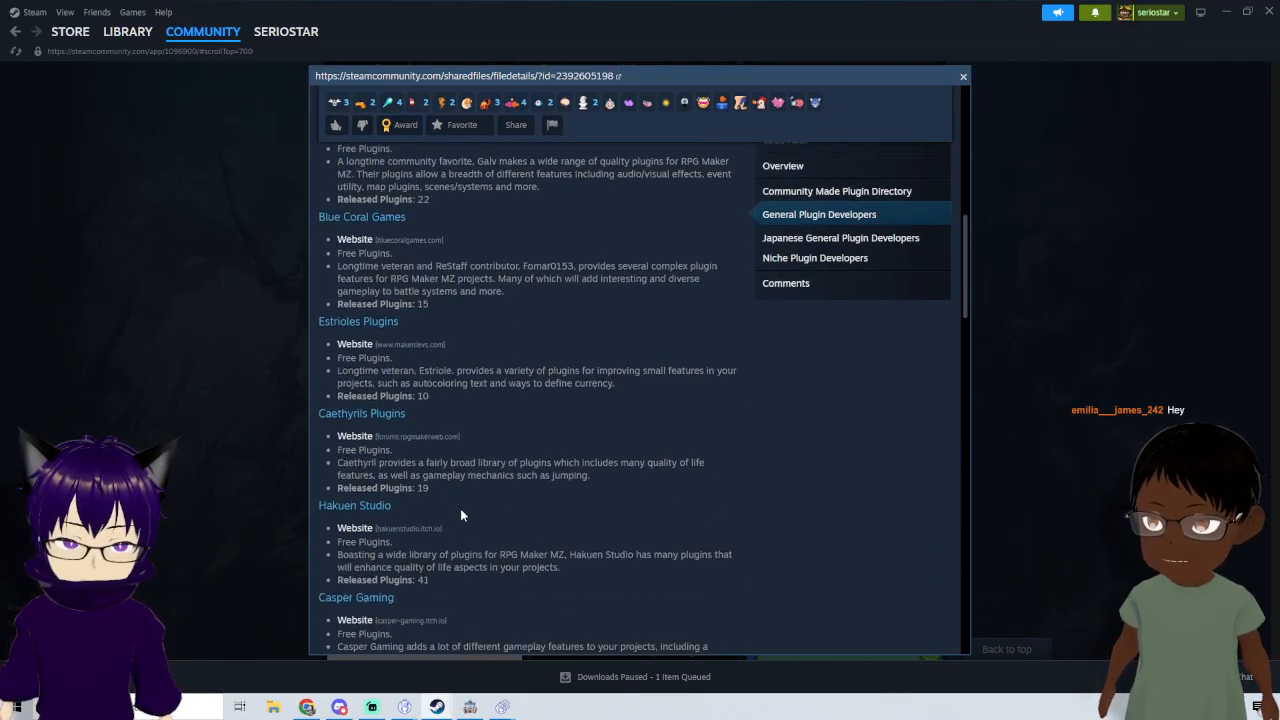
scroll(450, 509, "down", 3)
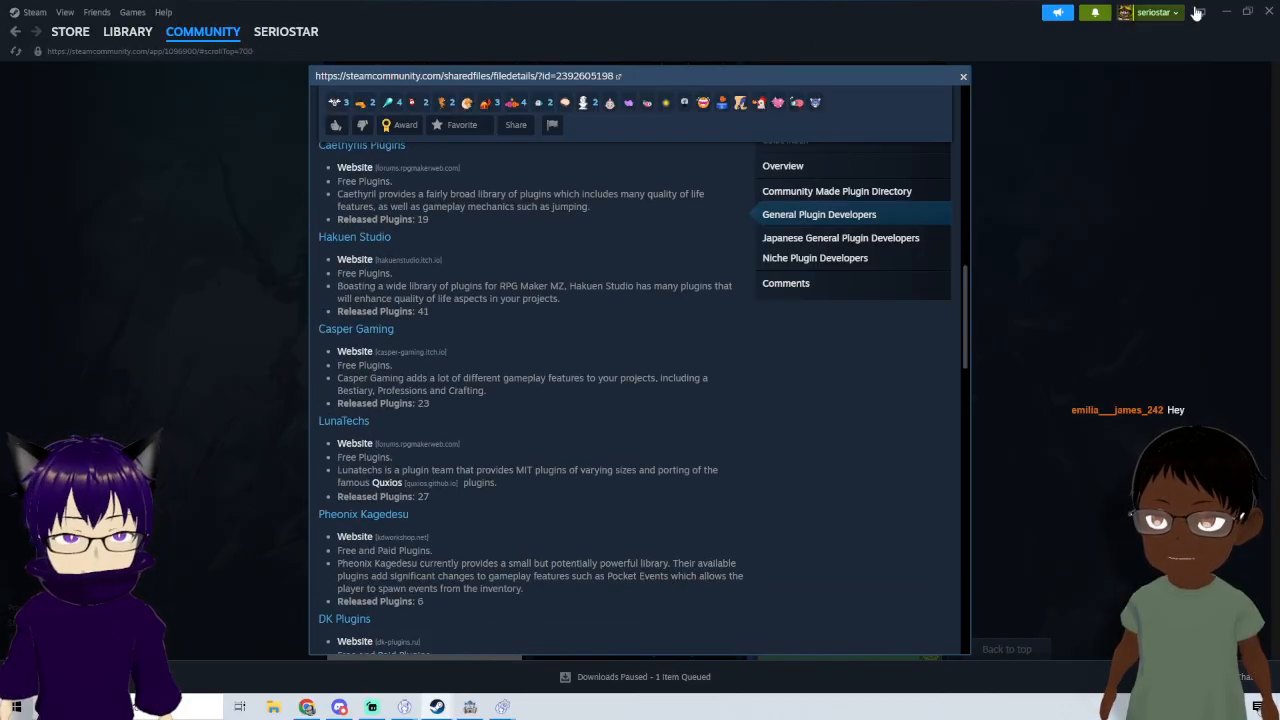
left_click(1226, 11)
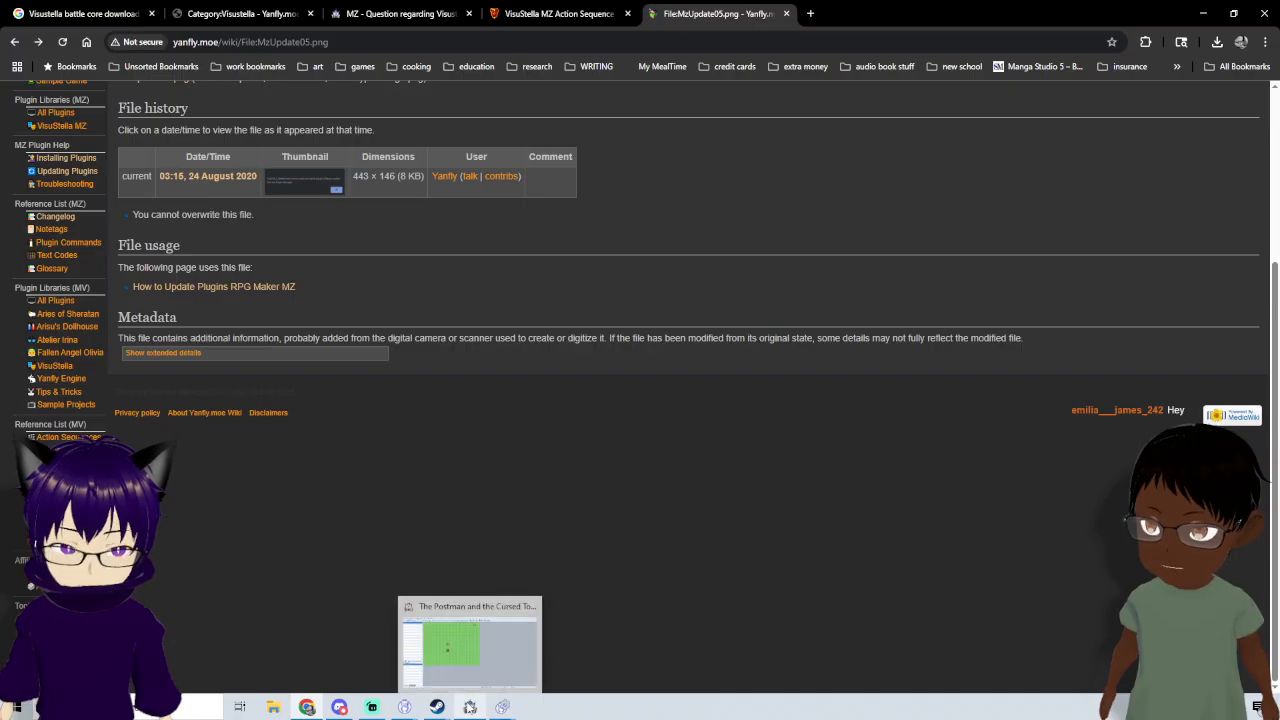
- Switch to RPG Maker MZ and create an event two tiles right of the player start with the red crystal from !Crystal as its image
left_click(470, 707)
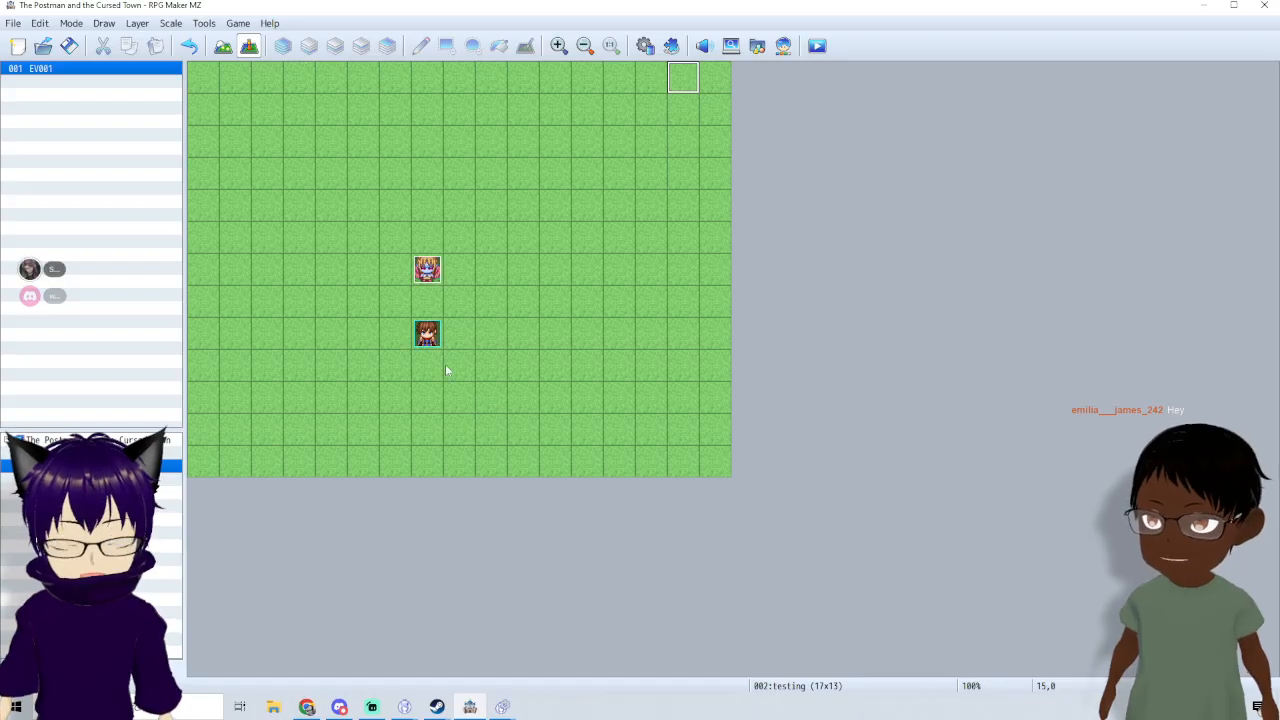
double_click(493, 333)
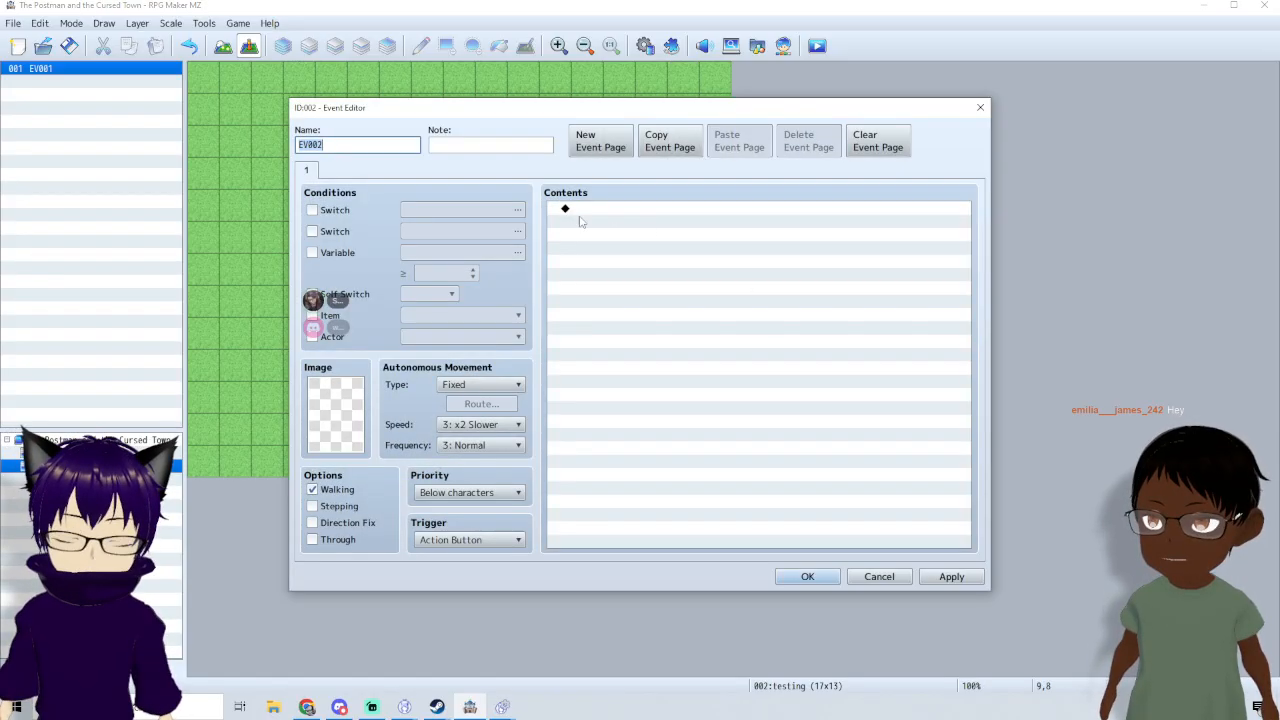
double_click(357, 427)
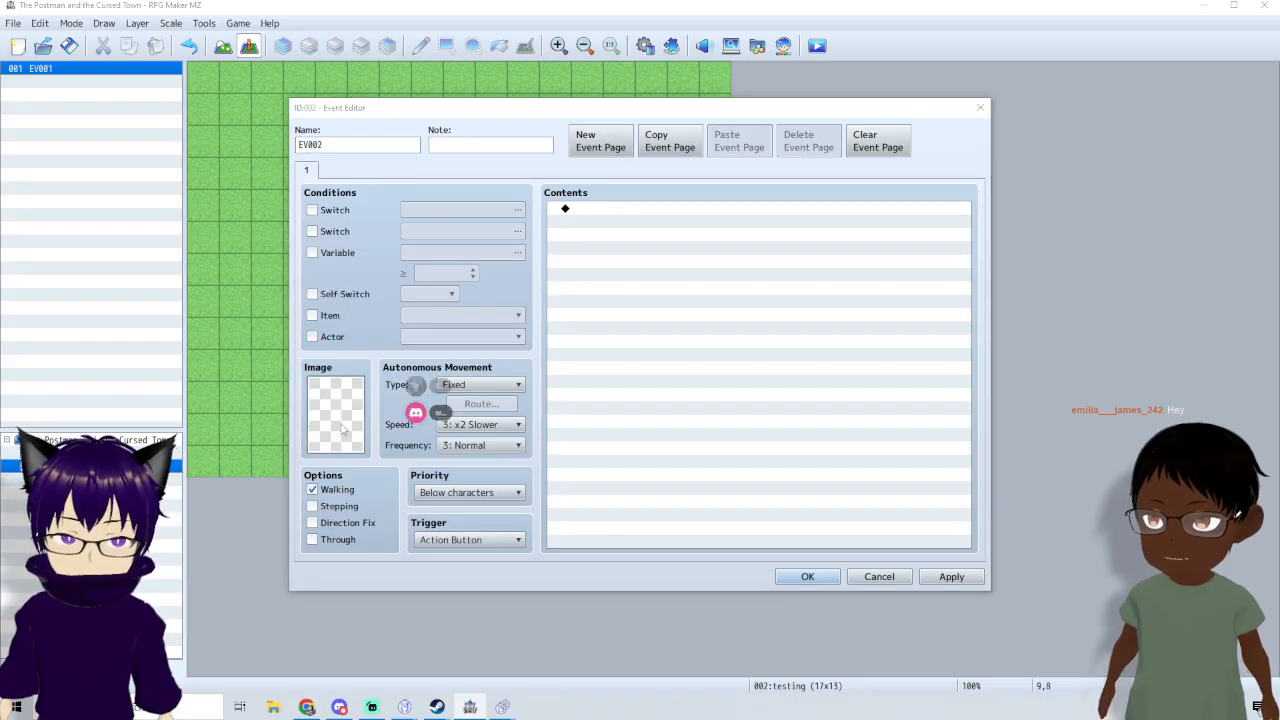
left_click(451, 365)
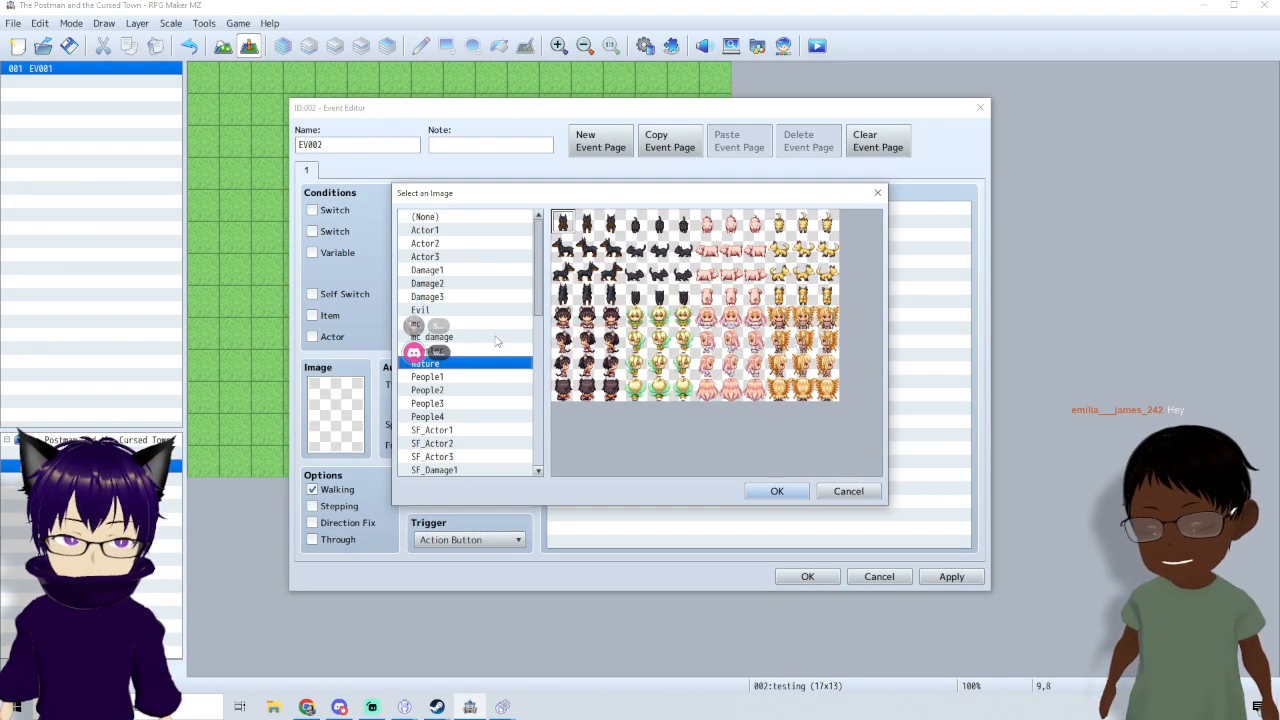
left_click(443, 312)
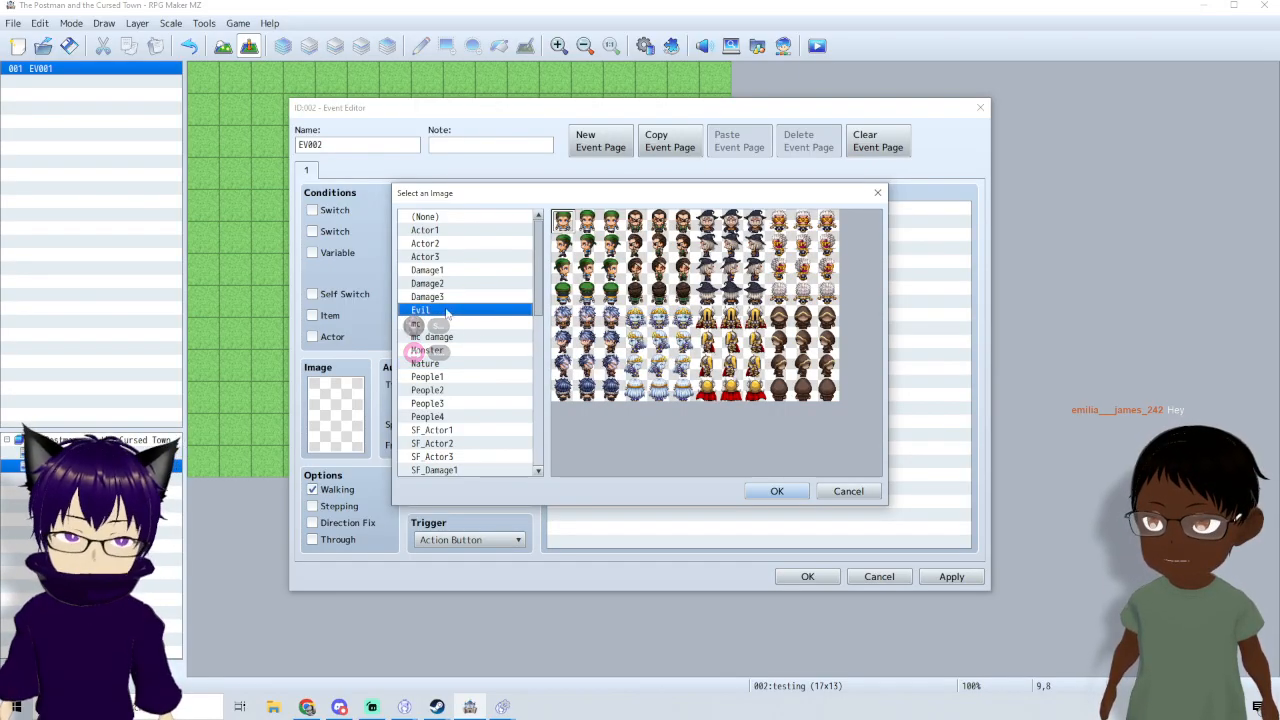
left_click(450, 288)
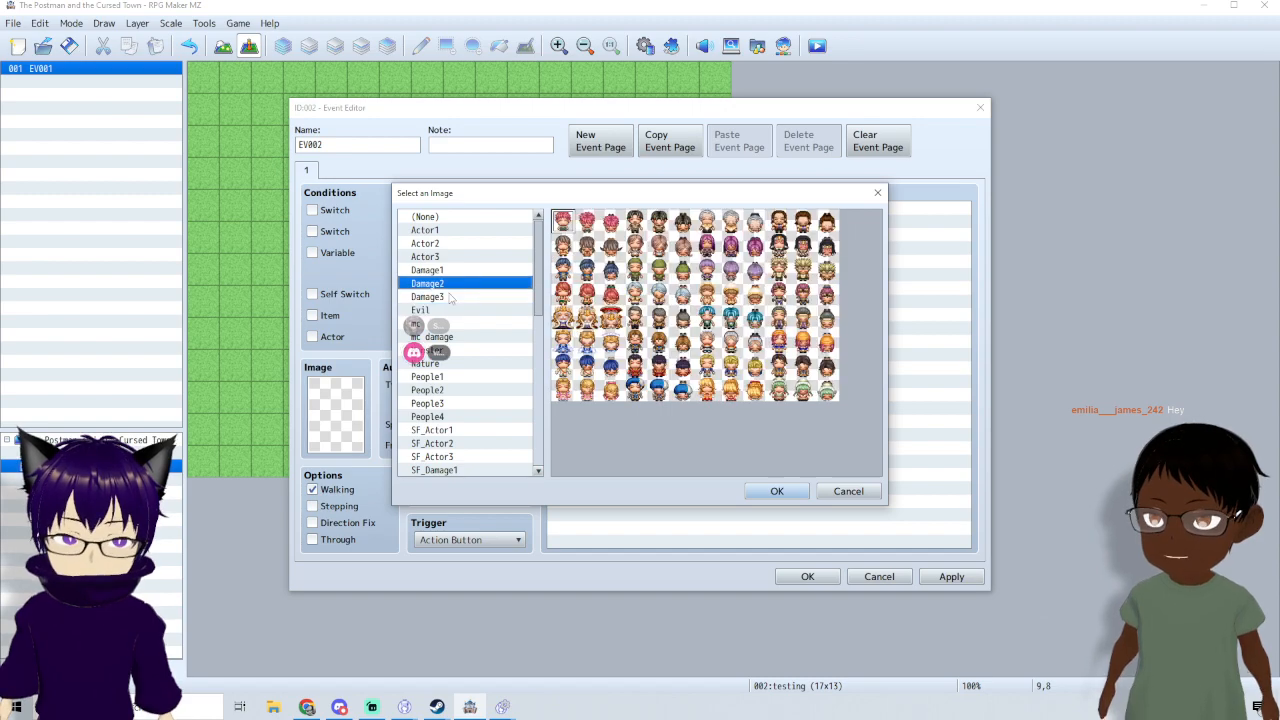
scroll(450, 300, "down", 4)
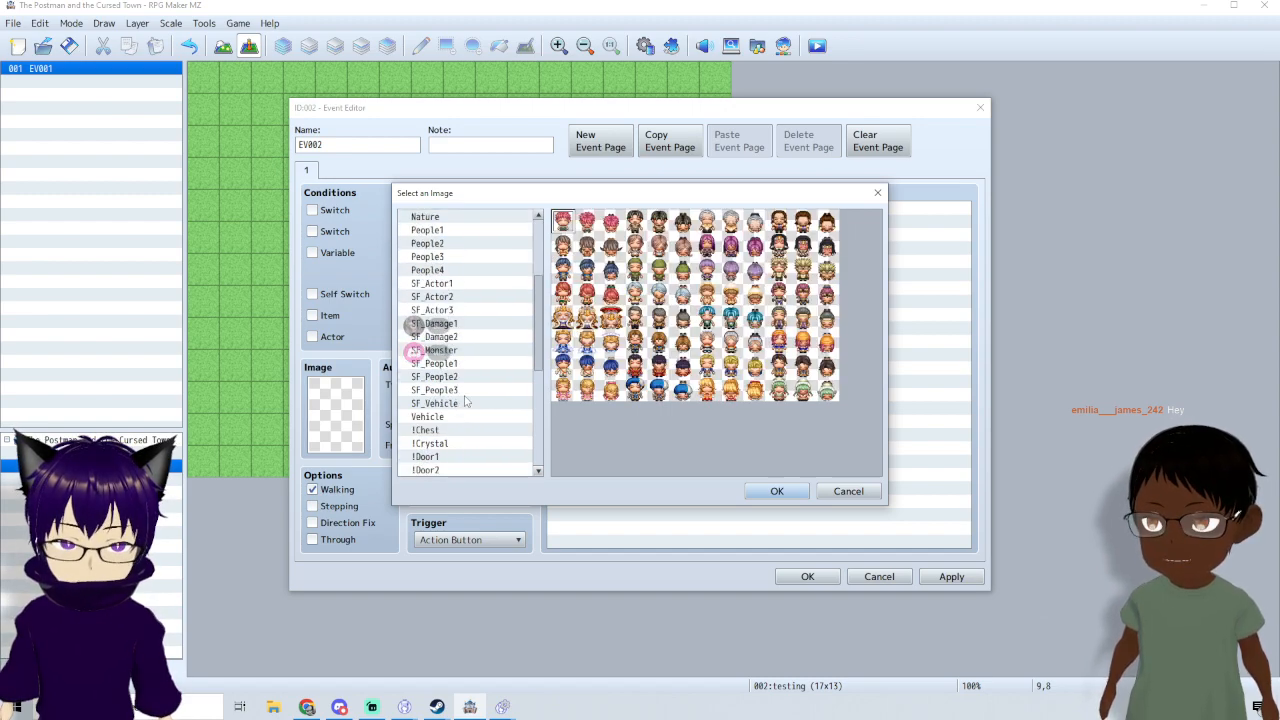
left_click(444, 430)
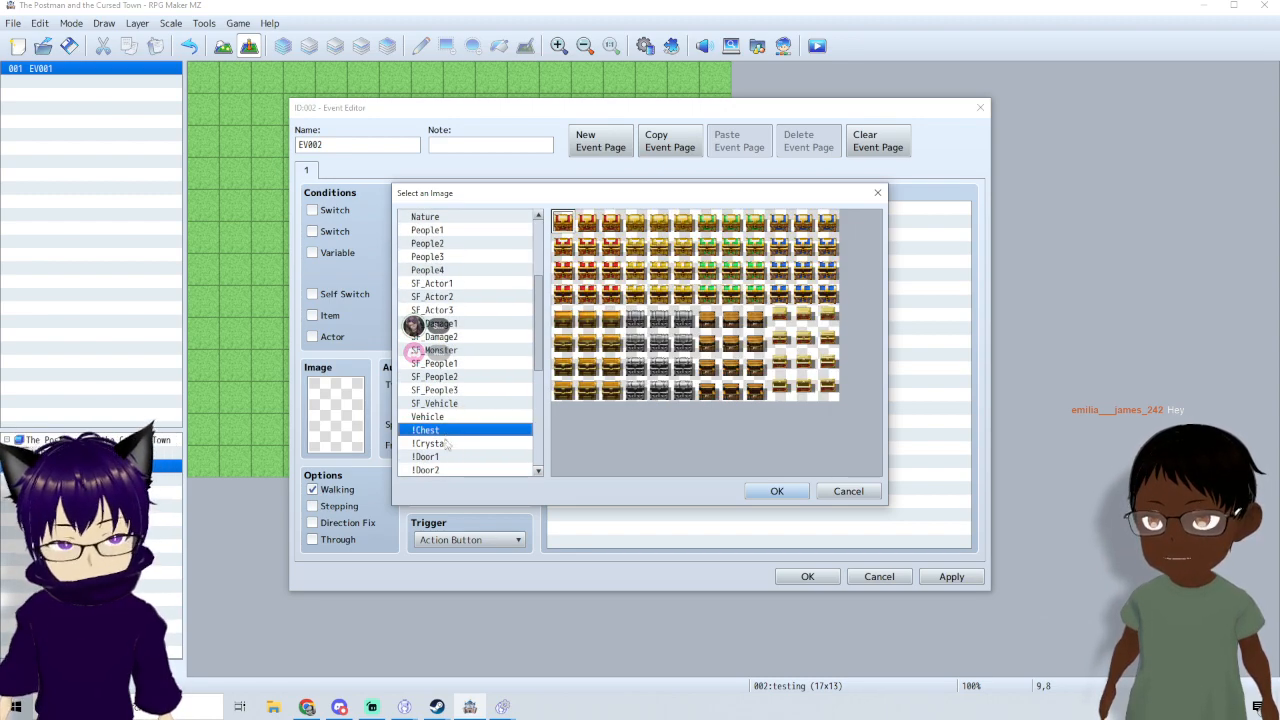
left_click(447, 443)
double_click(566, 238)
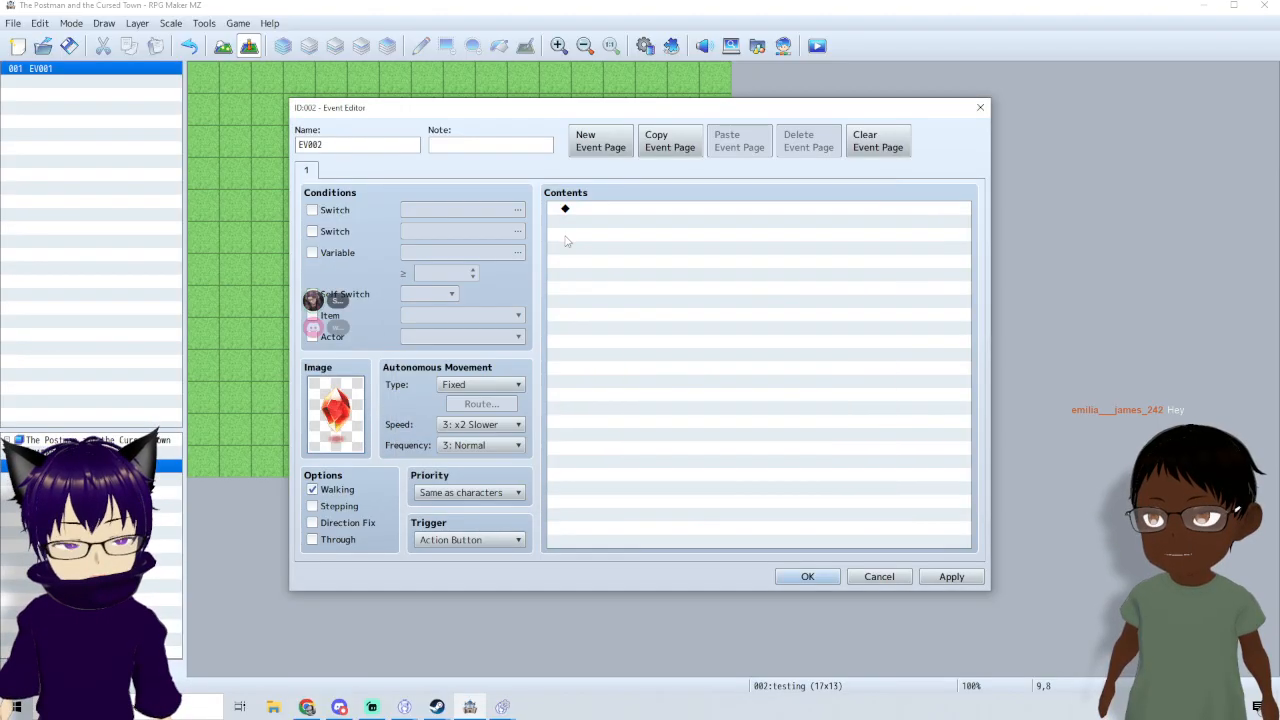
- Add a Change HP command to the crystal event that decreases the cat's HP by a constant 500, and accept the event
double_click(601, 237)
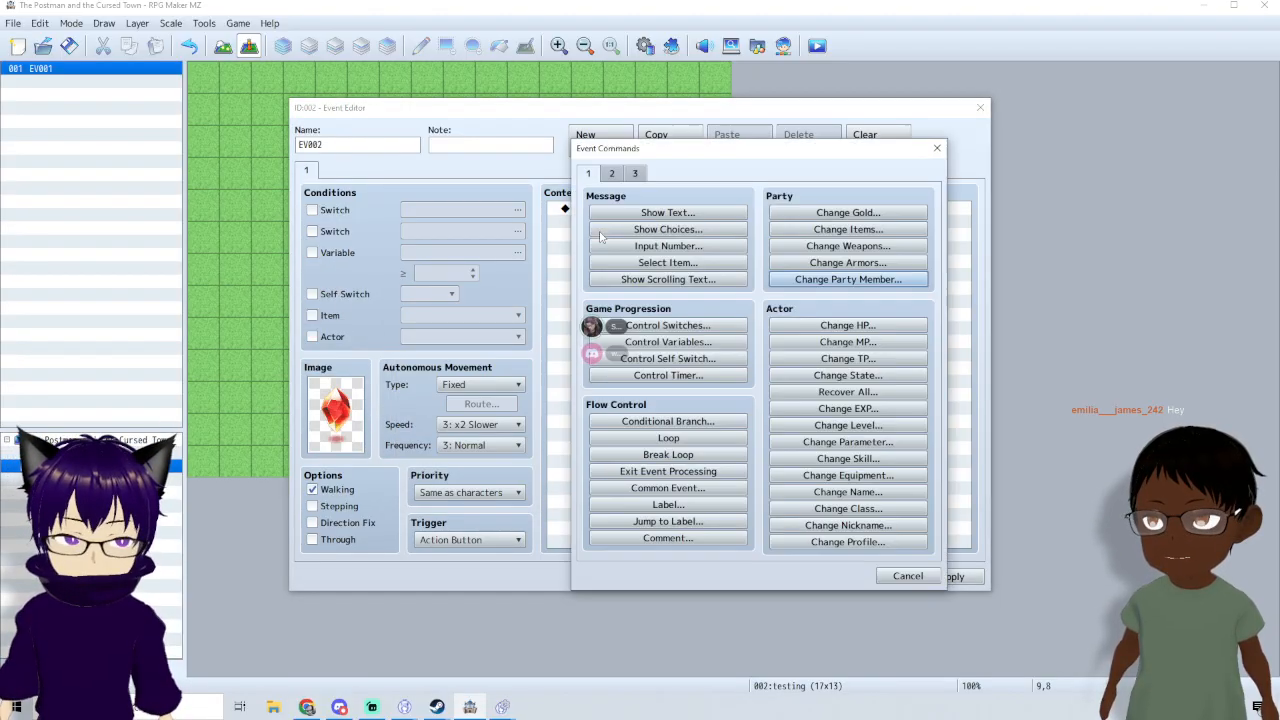
left_click(897, 281)
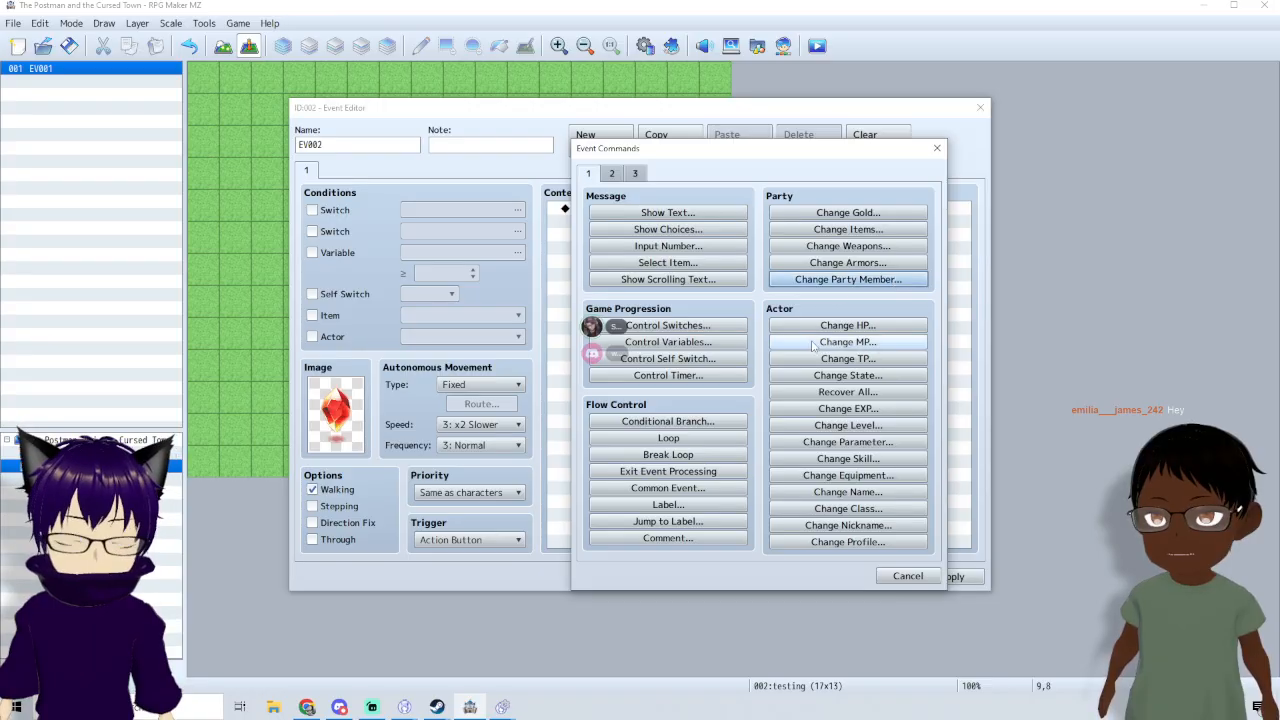
left_click(888, 326)
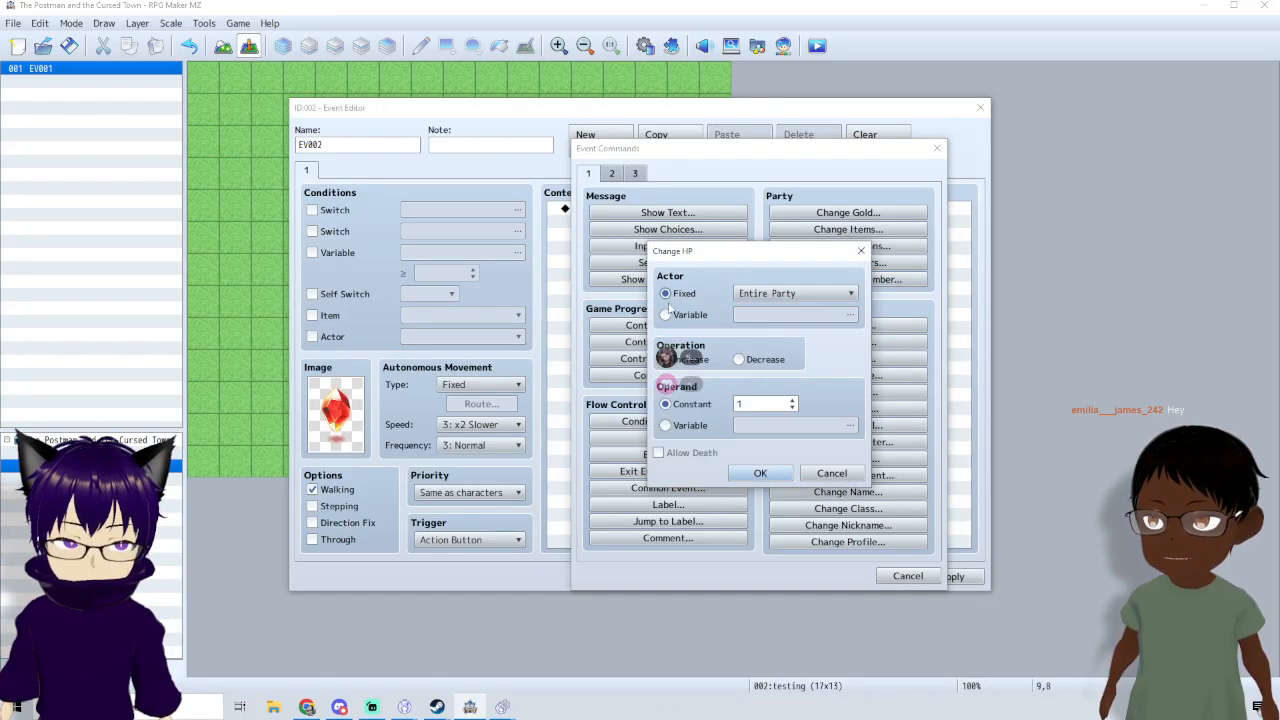
left_click(780, 293)
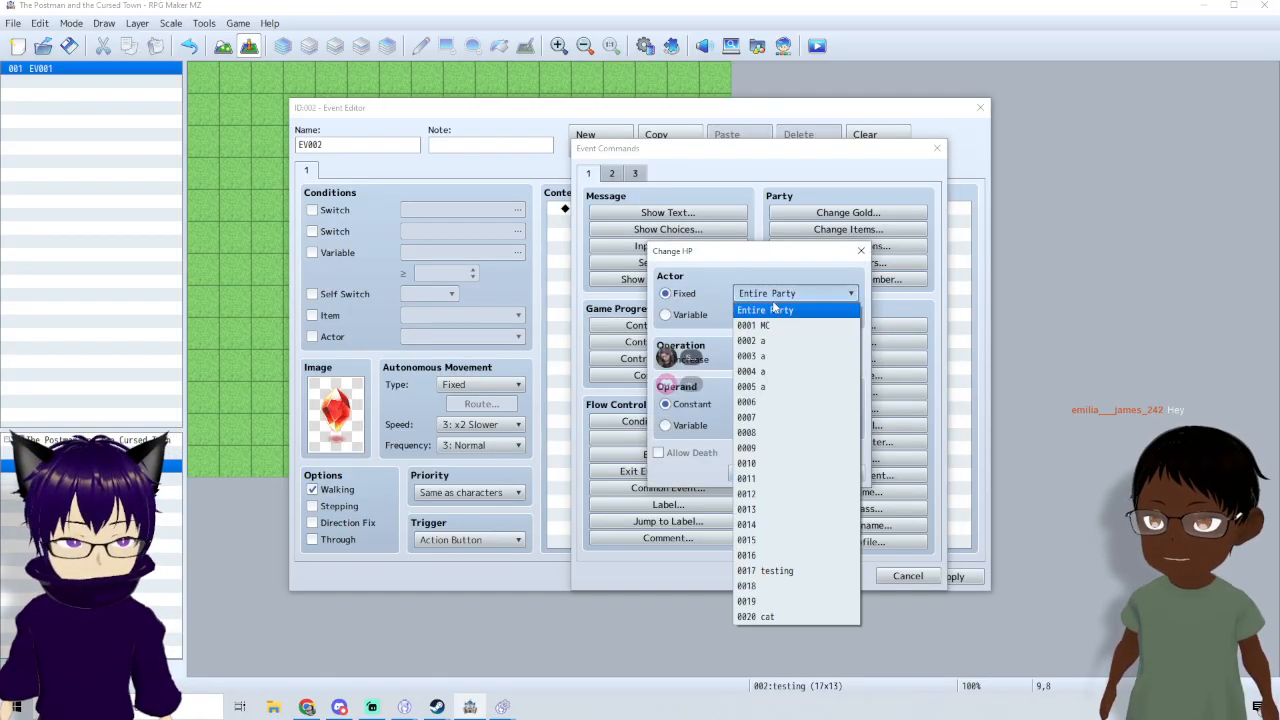
left_click(767, 617)
left_click(739, 359)
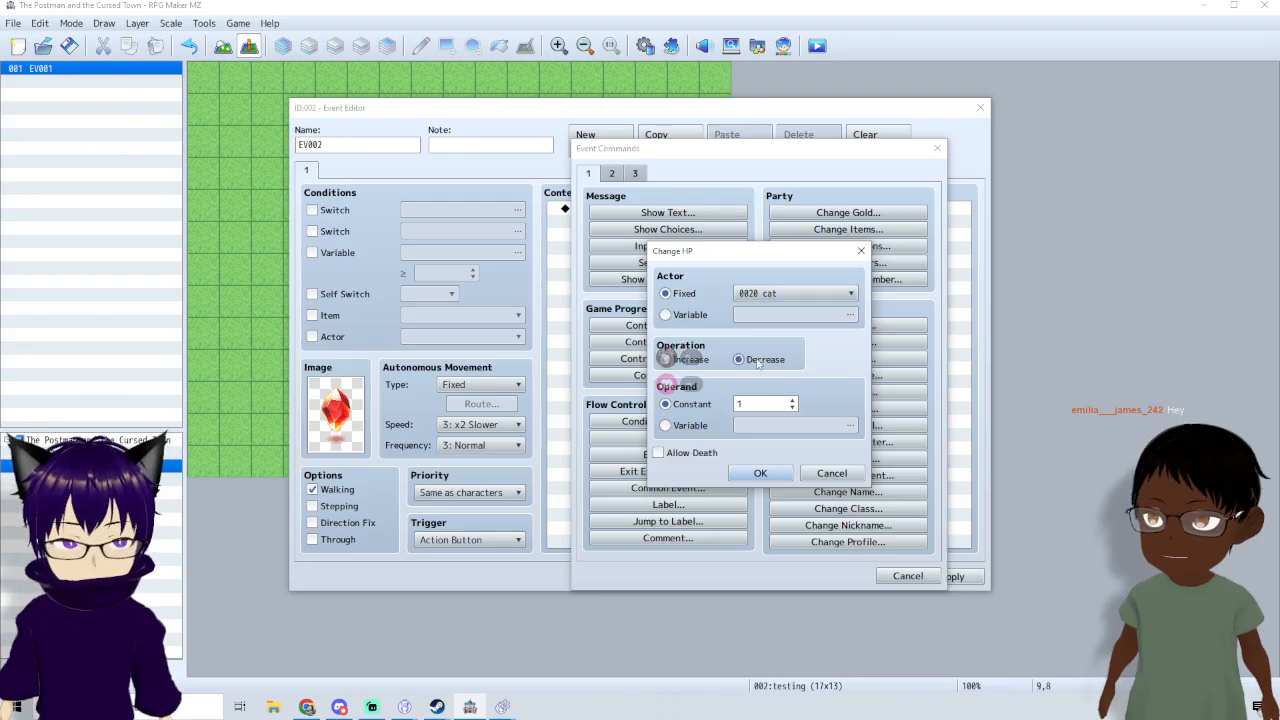
double_click(753, 404)
type("500")
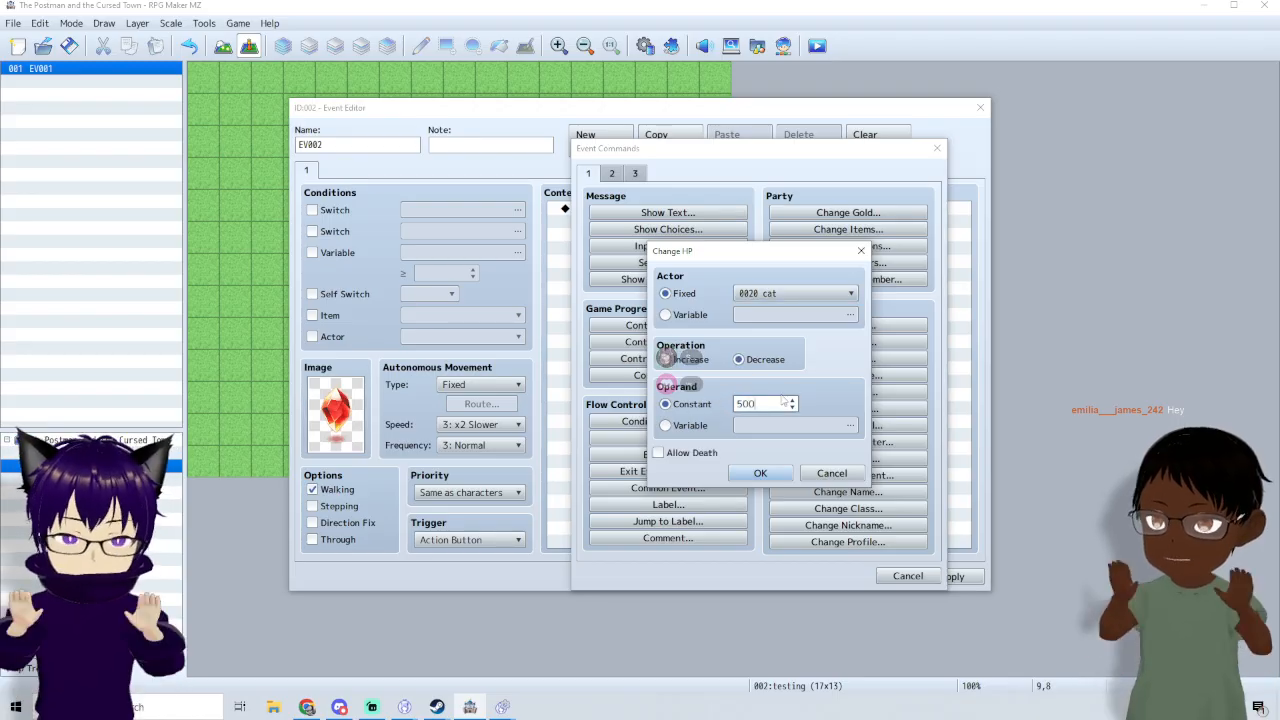
left_click(752, 475)
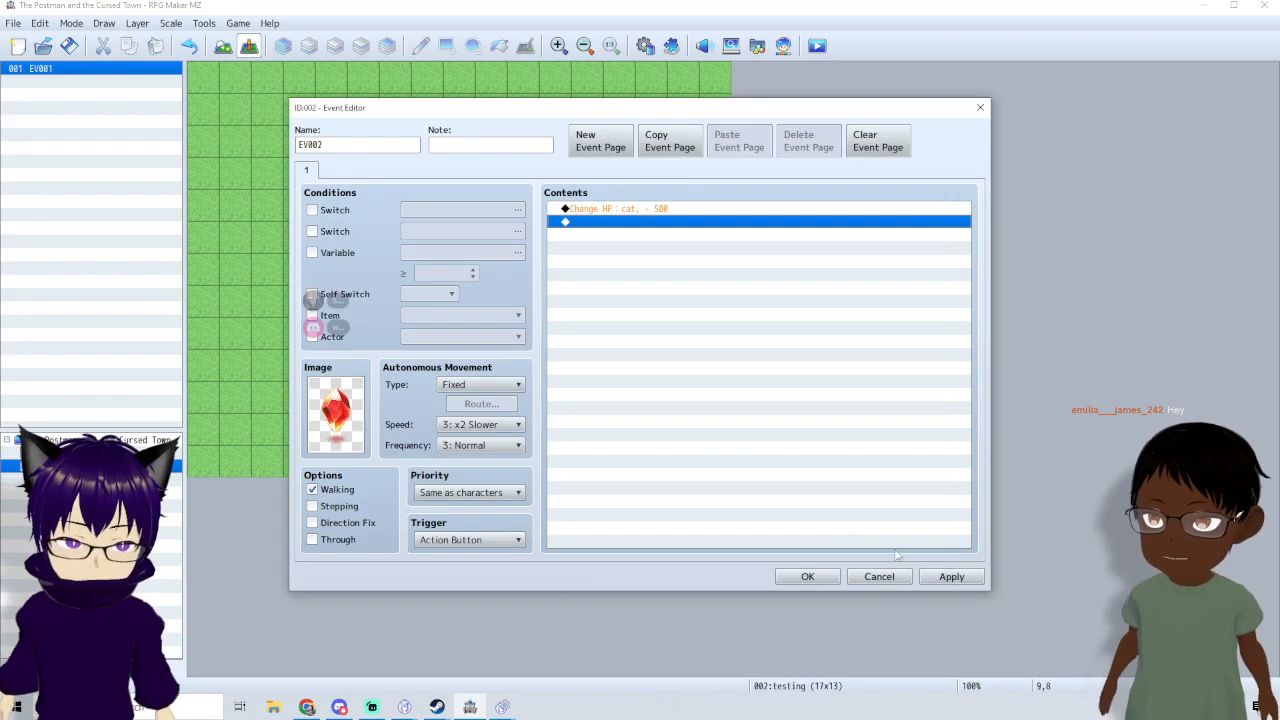
left_click(955, 582)
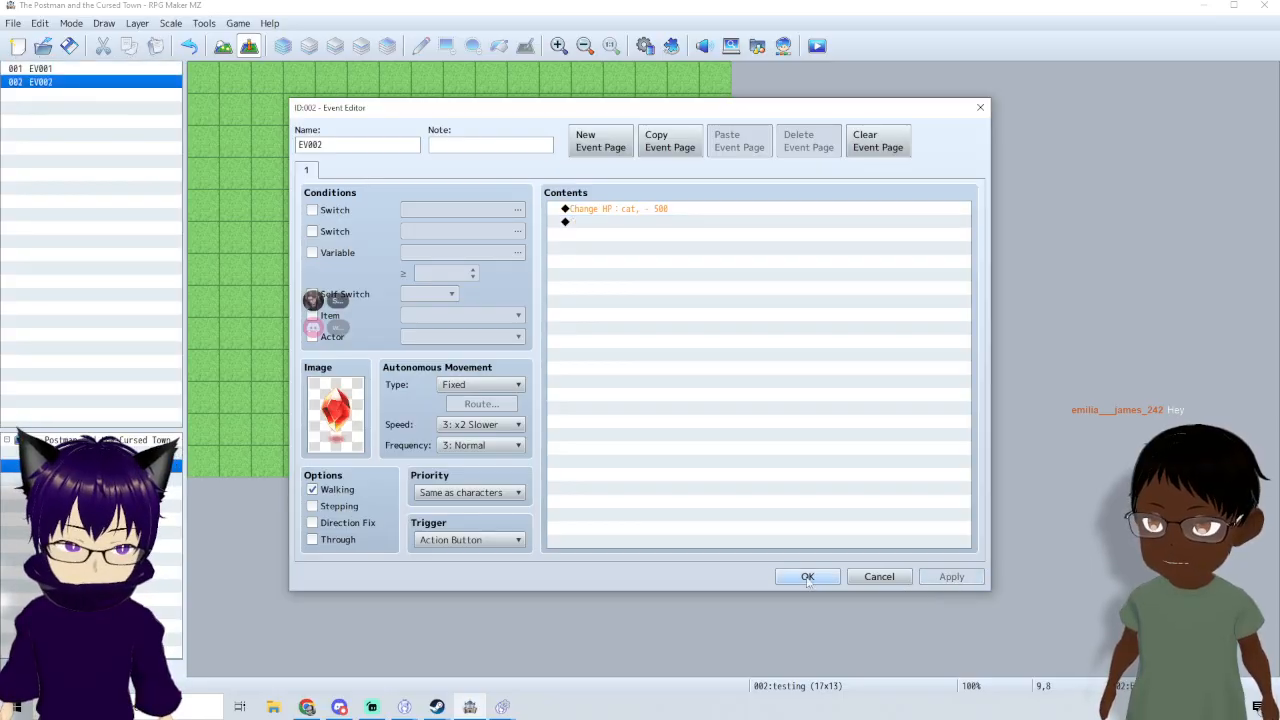
left_click(807, 577)
- Save the game changes and start a playtest, continuing from the Autosave file
left_click(817, 47)
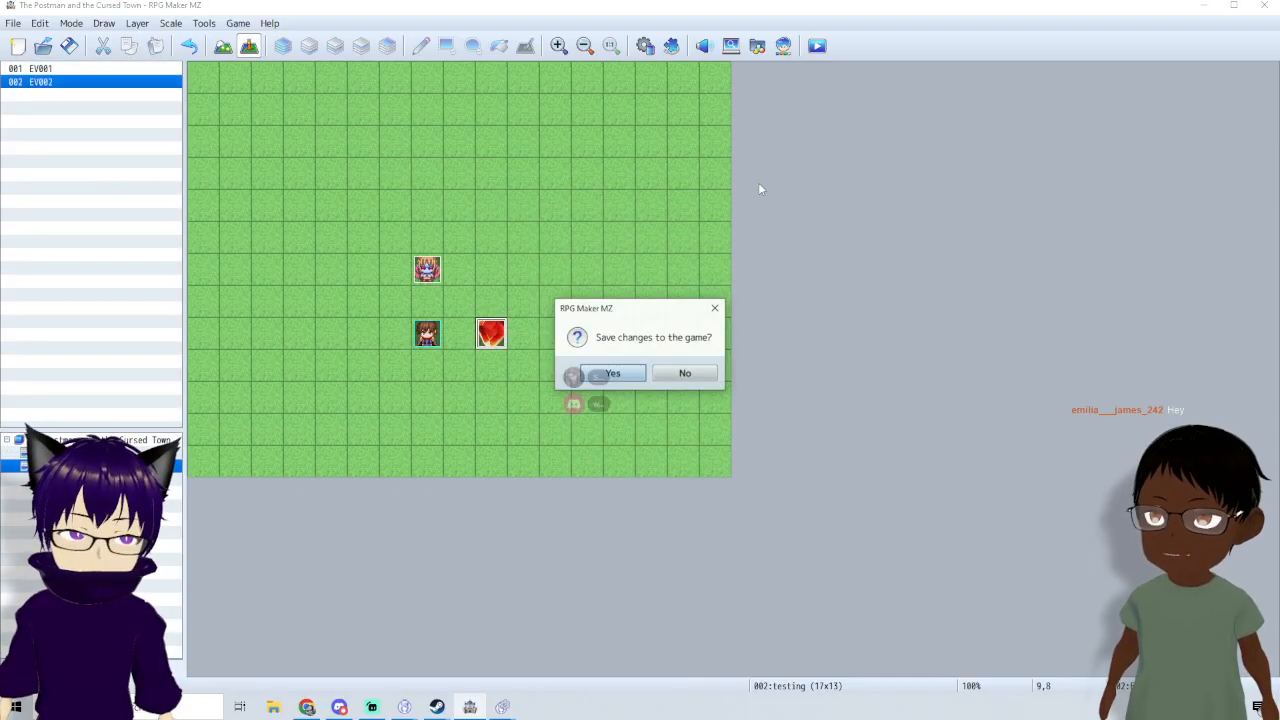
left_click(622, 375)
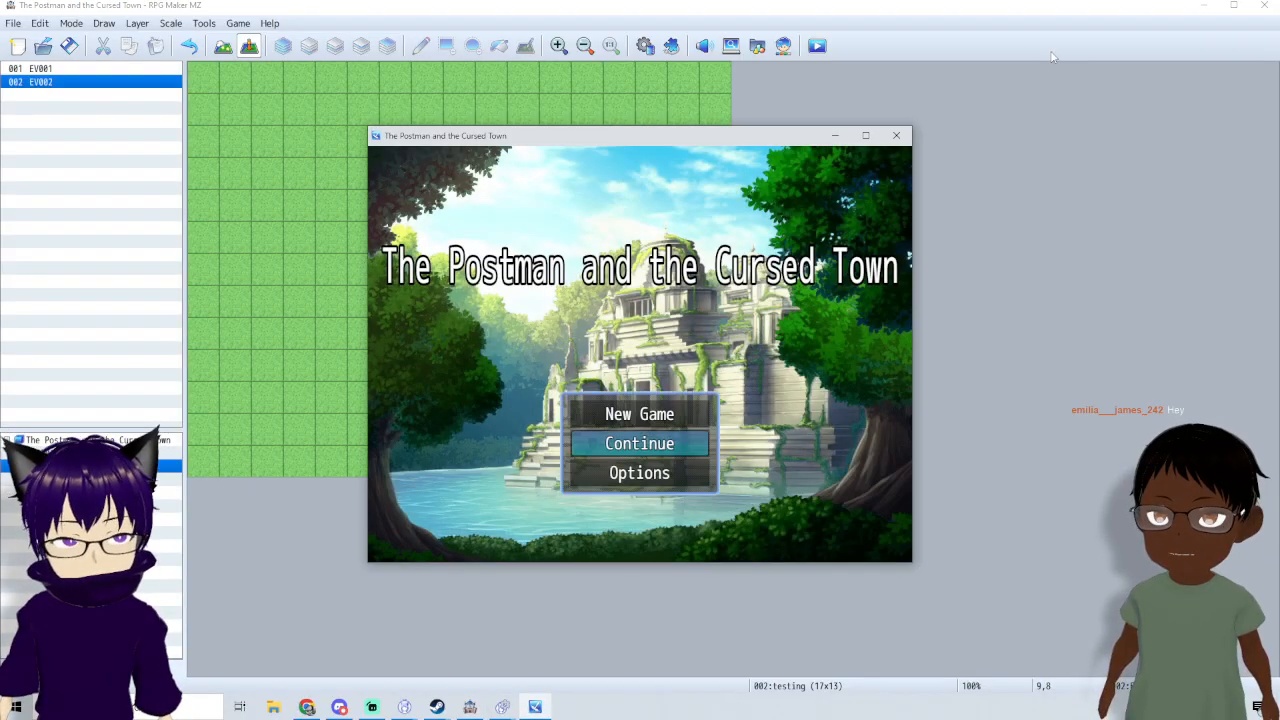
key("Return")
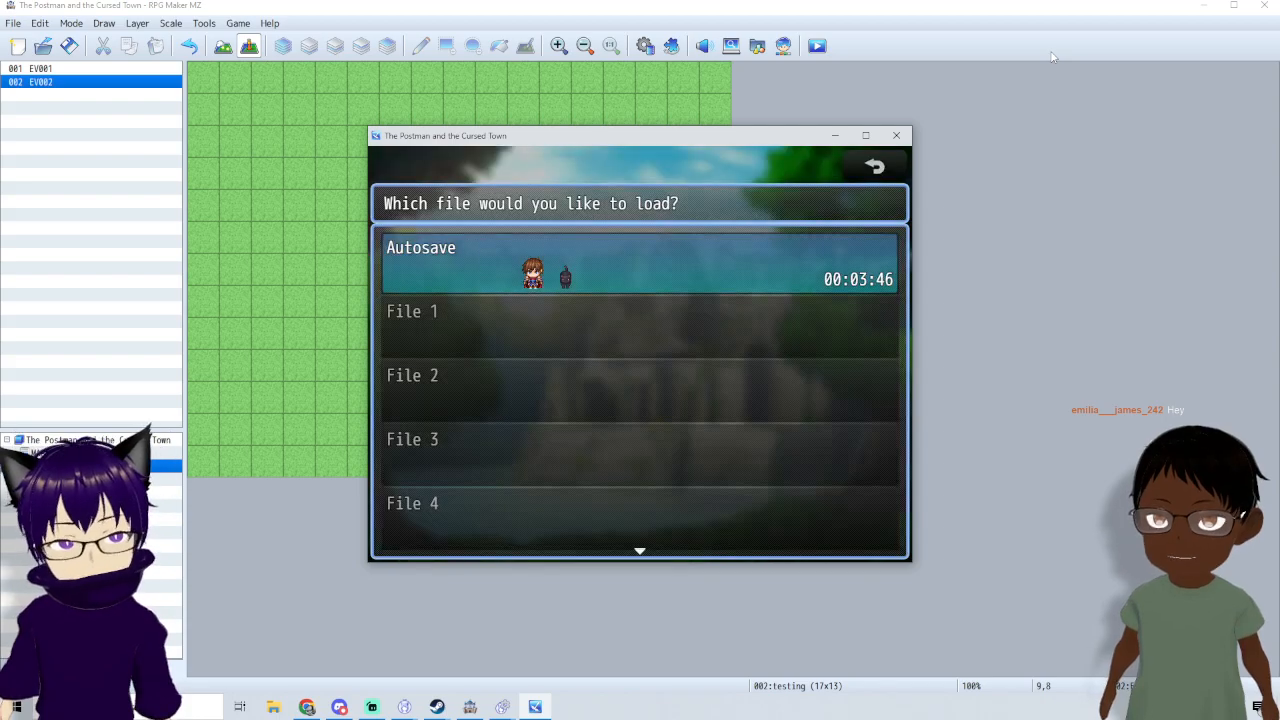
key("Return")
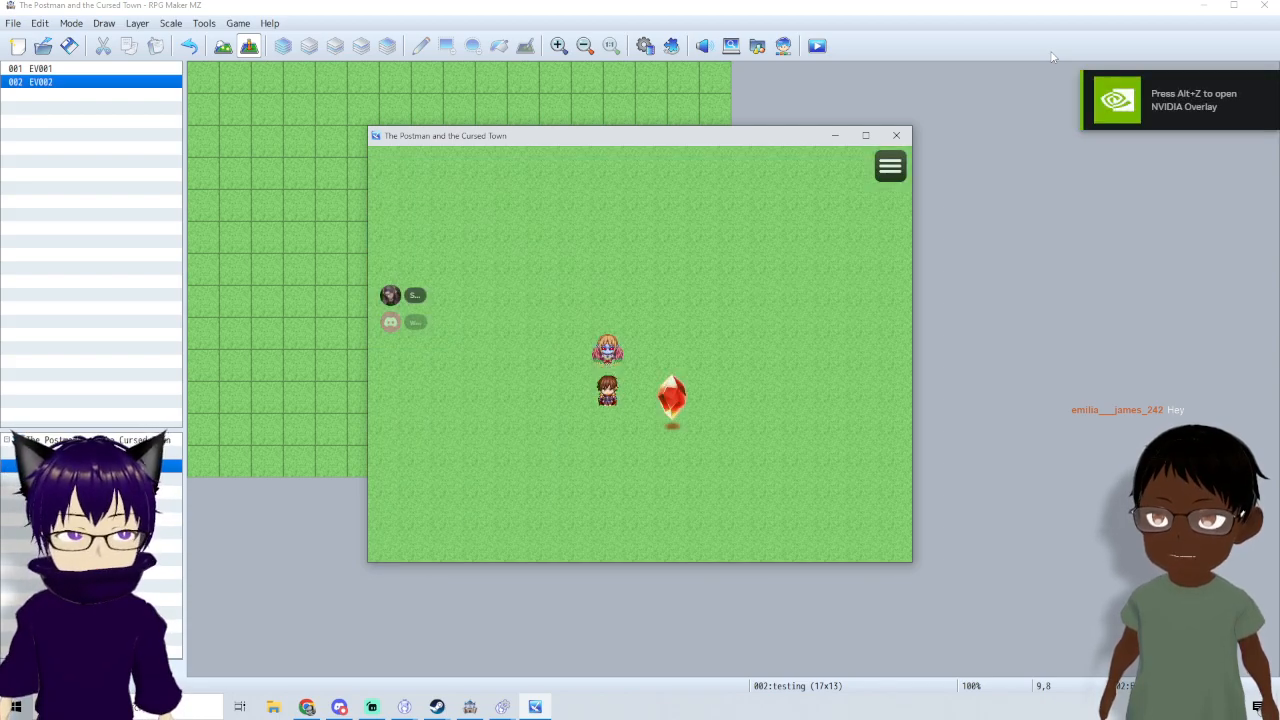
- Walk the party around beside the red crystal and check the party's HP in the game menu
key("Down")
key("Right")
key("Left")
key("Left")
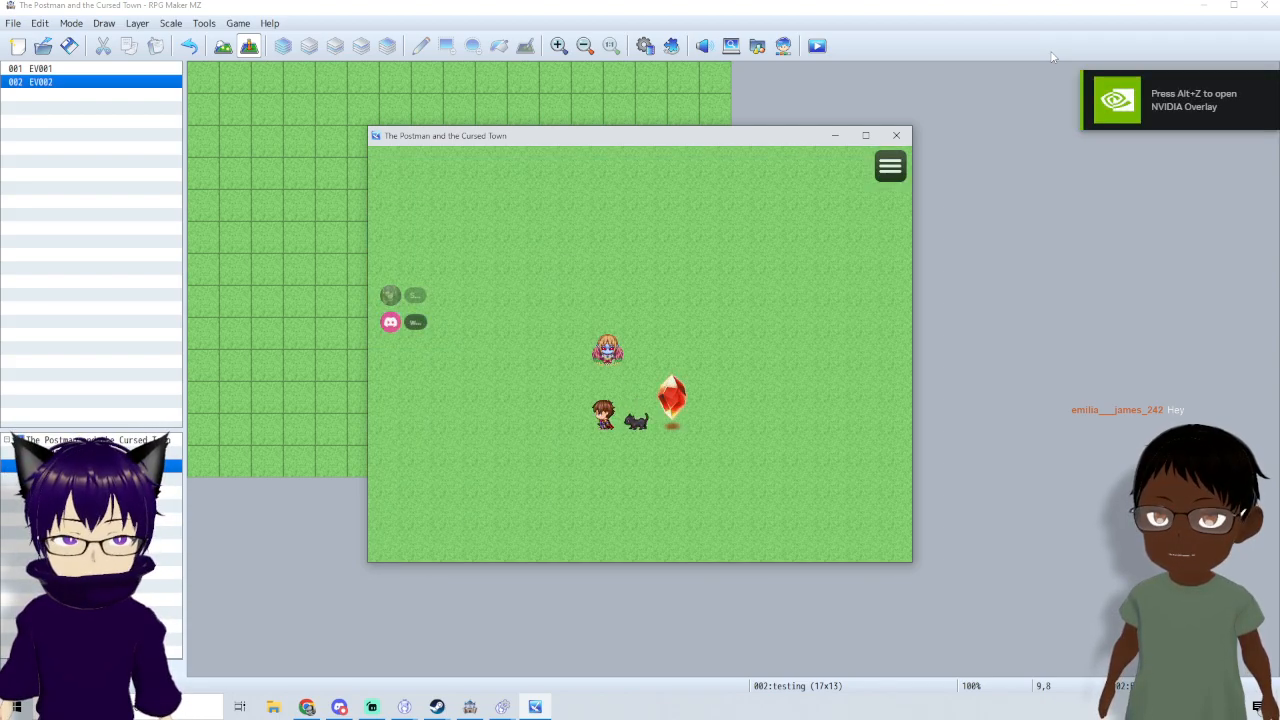
key("Escape")
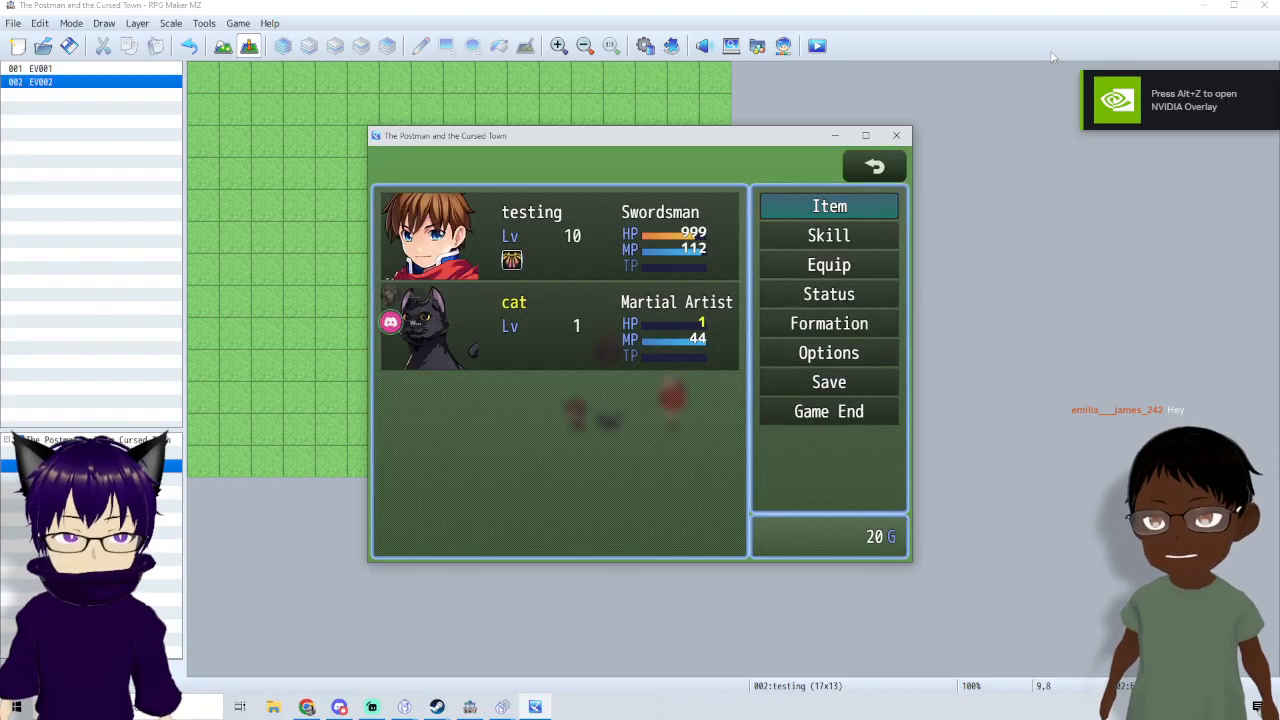
key("Escape")
key("Right")
key("Right")
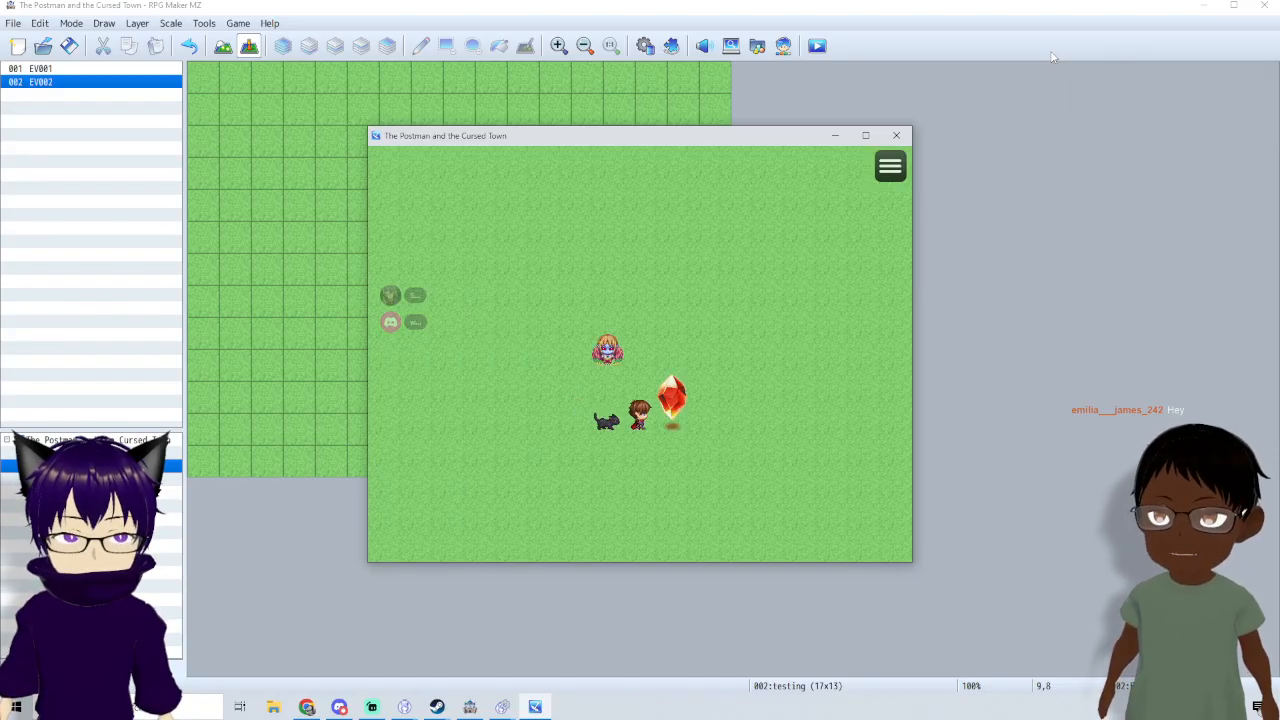
key("Escape")
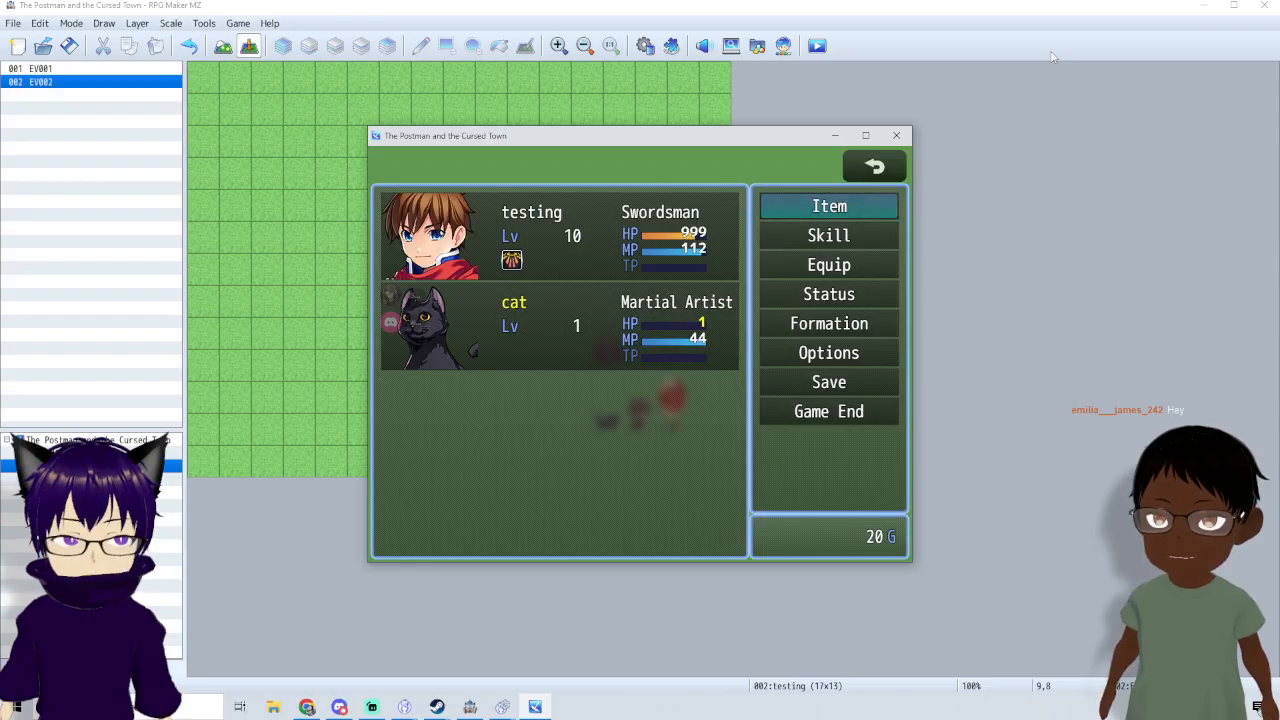
key("Escape")
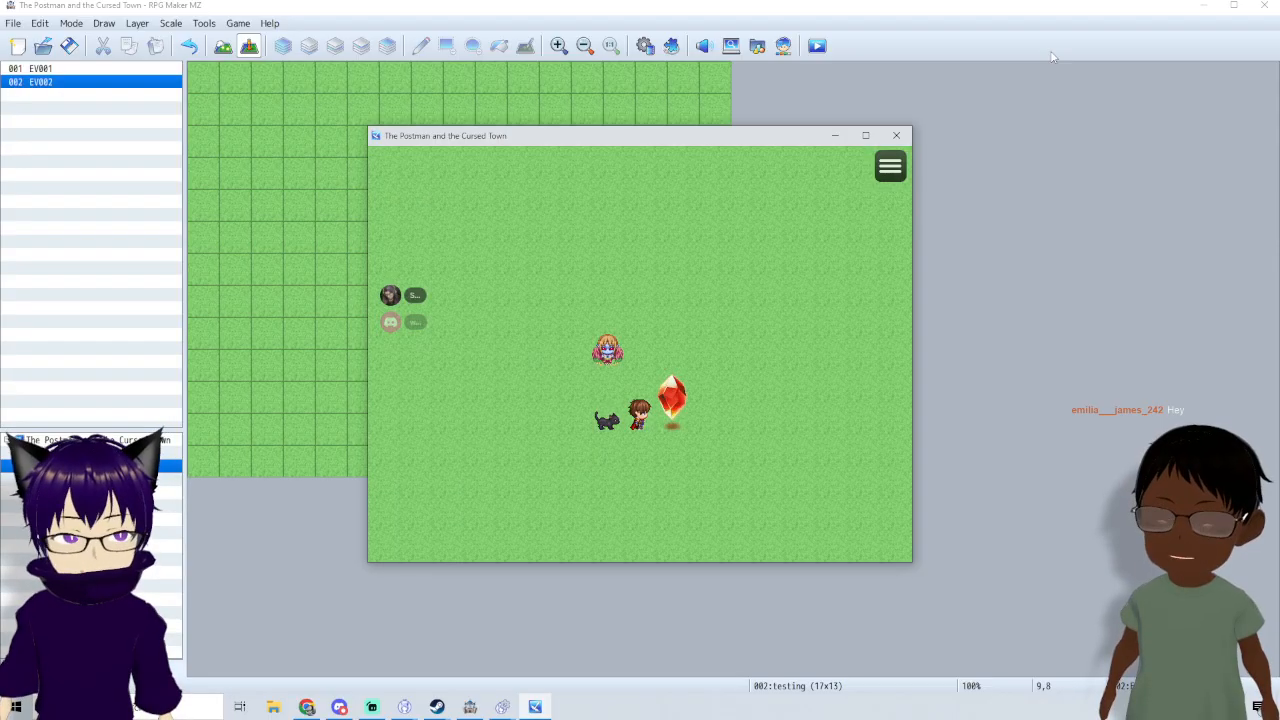
- Trigger the battle event above the player start and fight the two goblins until the battle ends
key("Left")
key("Up")
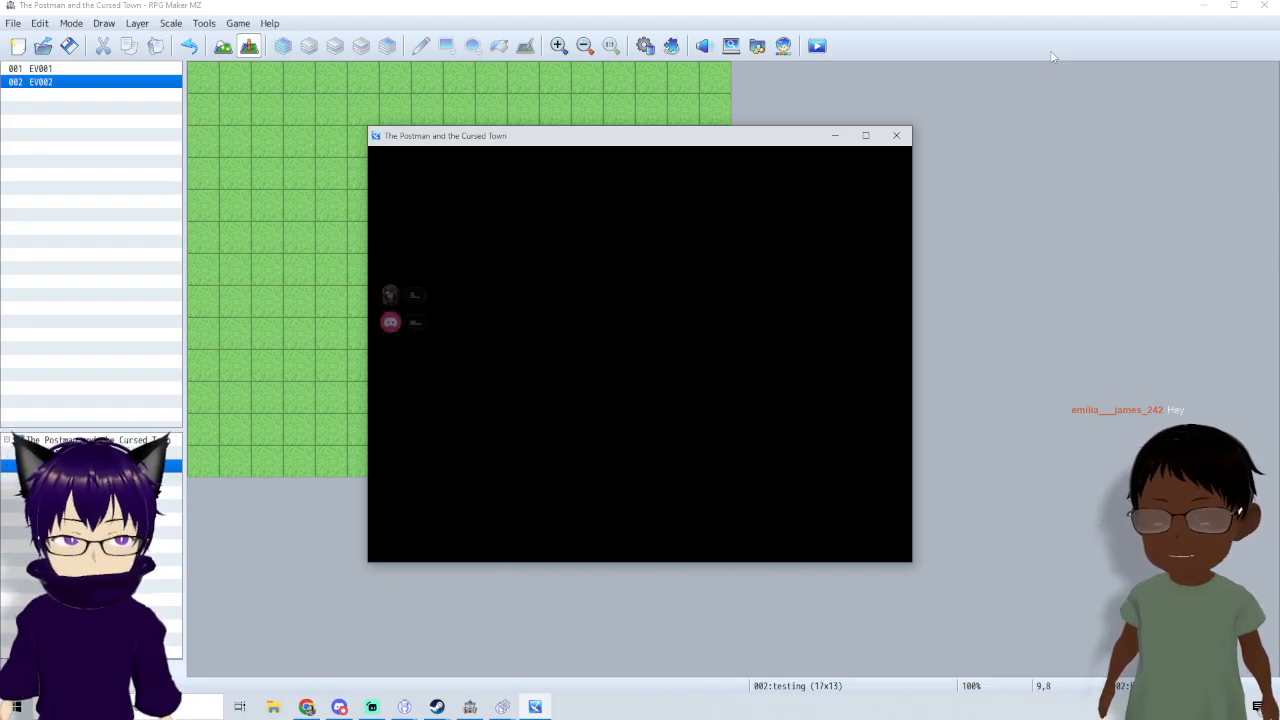
key("Return")
key("Return")
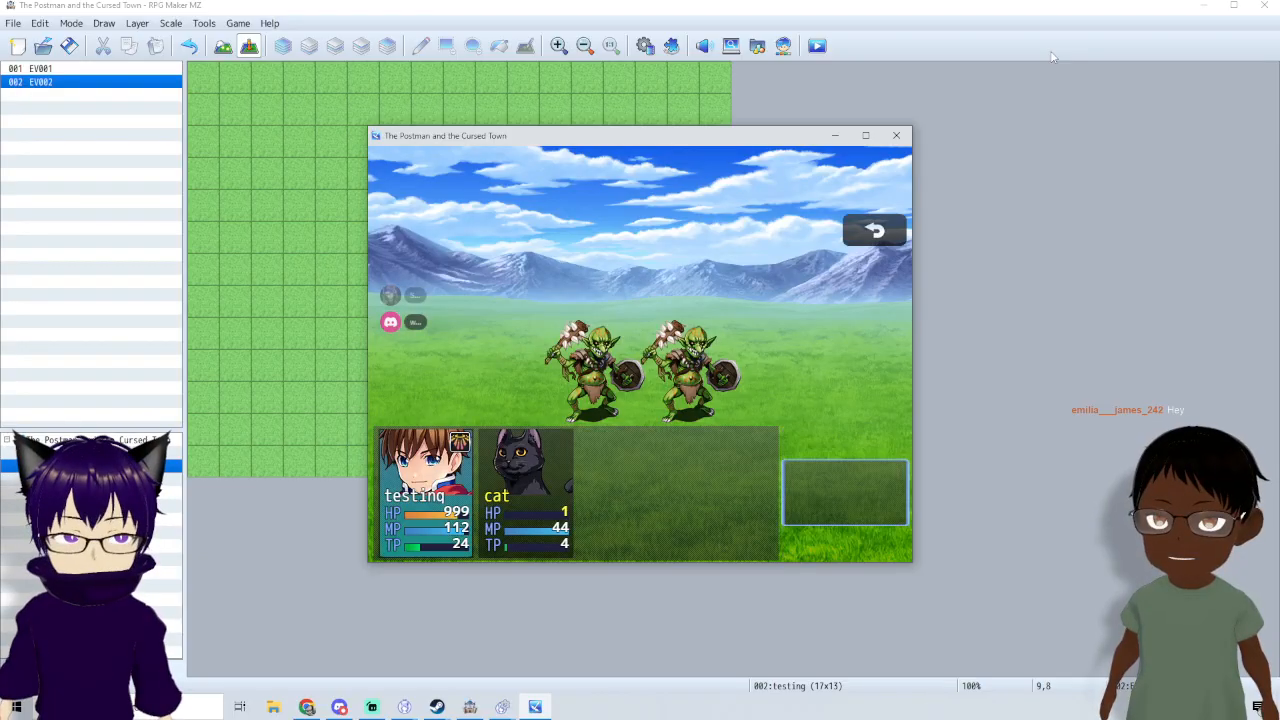
key("Return")
key("Return")
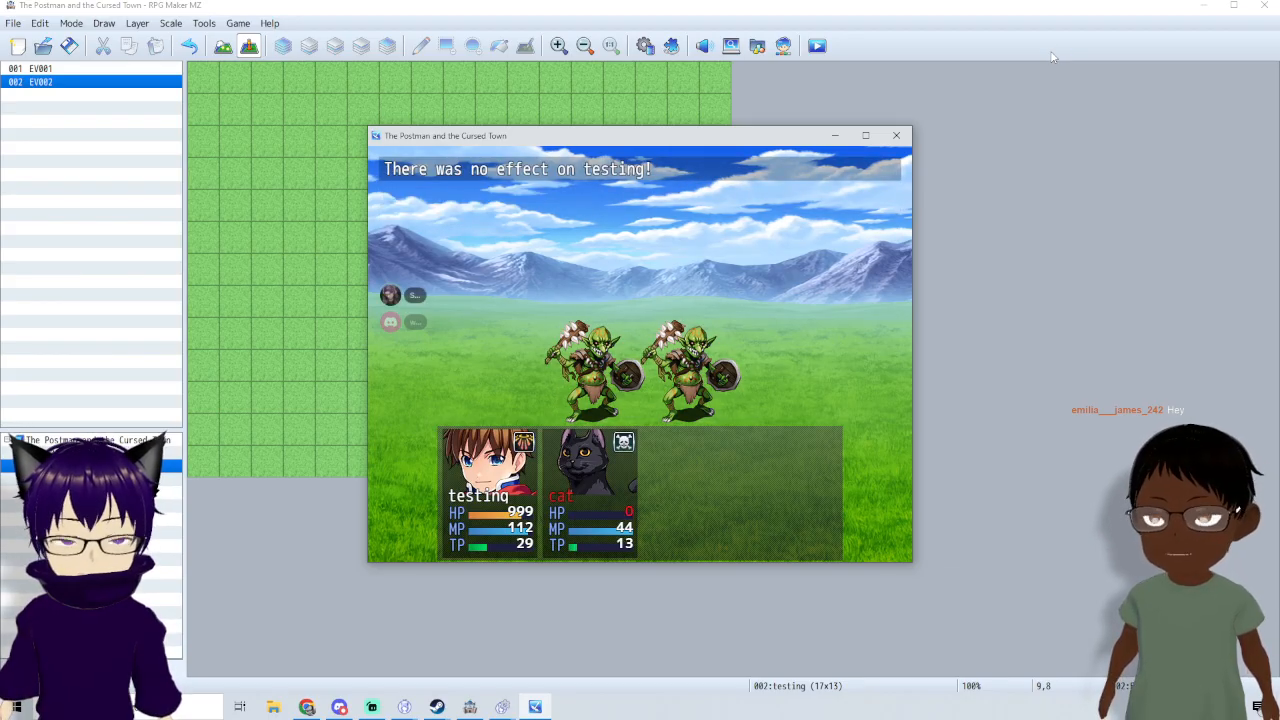
key("Return")
key("Return")
key("Return")
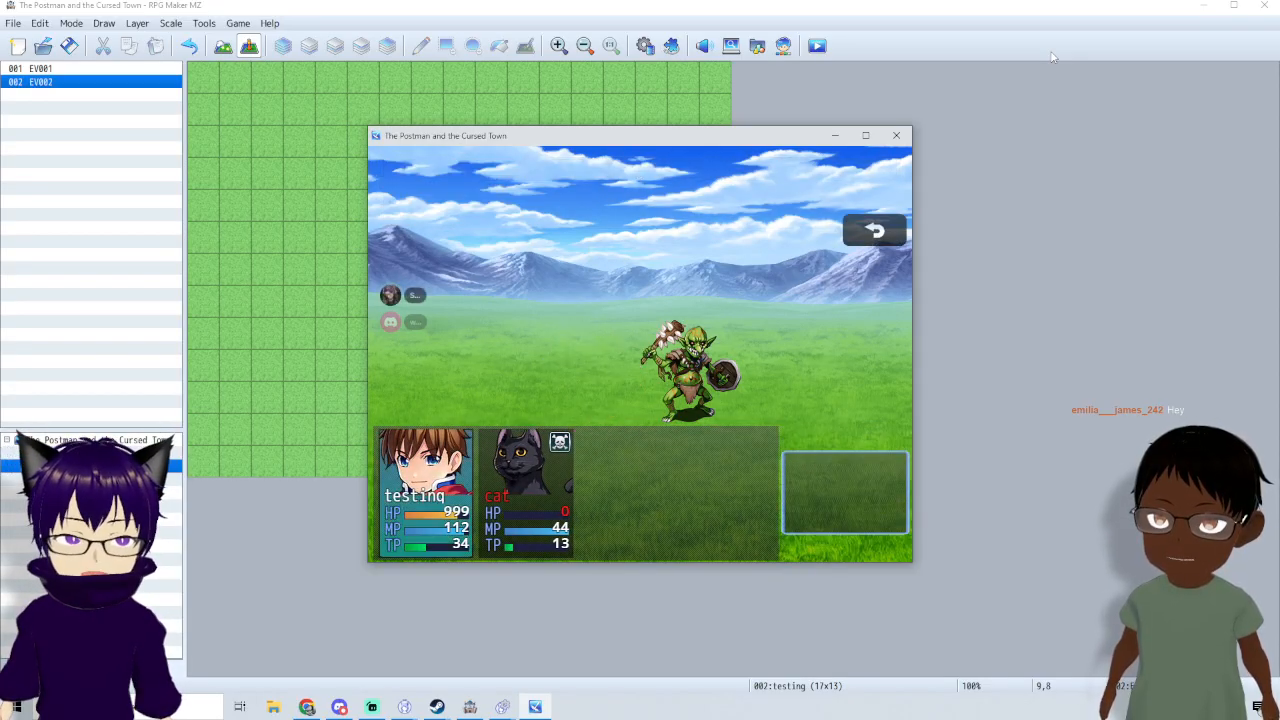
key("Return")
key("Return")
key("Return")
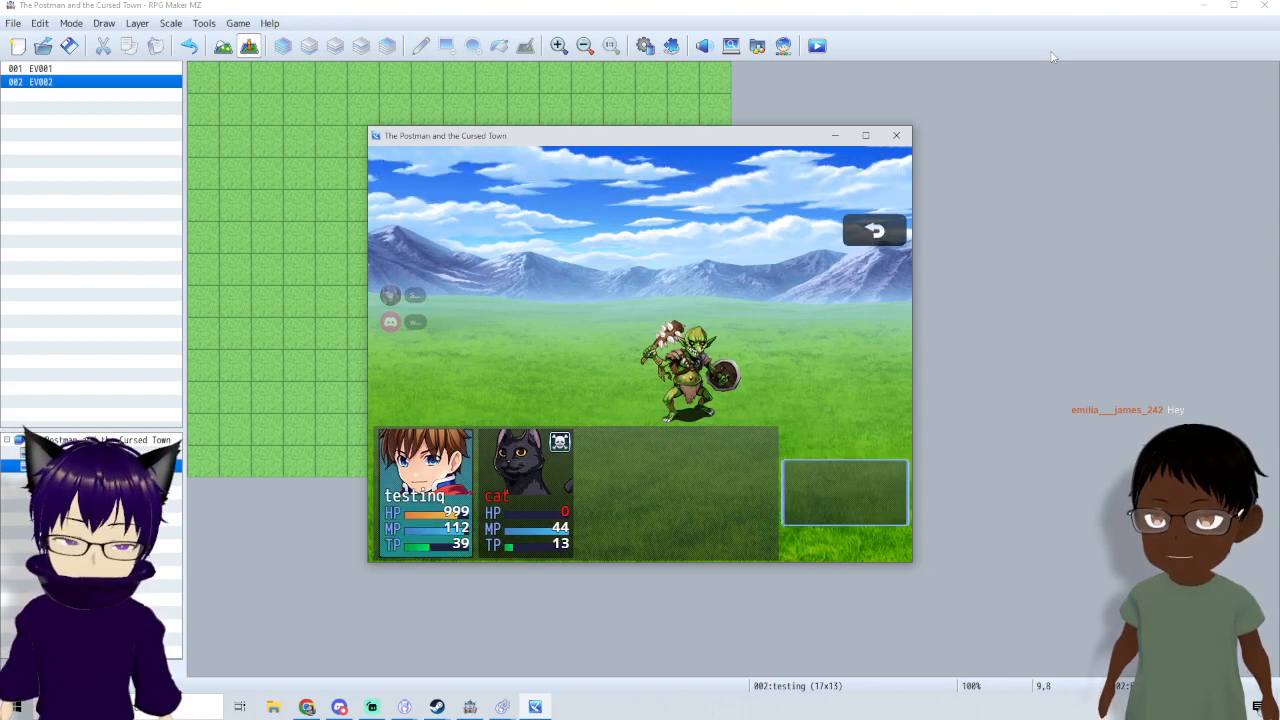
key("Return")
key("Return")
key("Return")
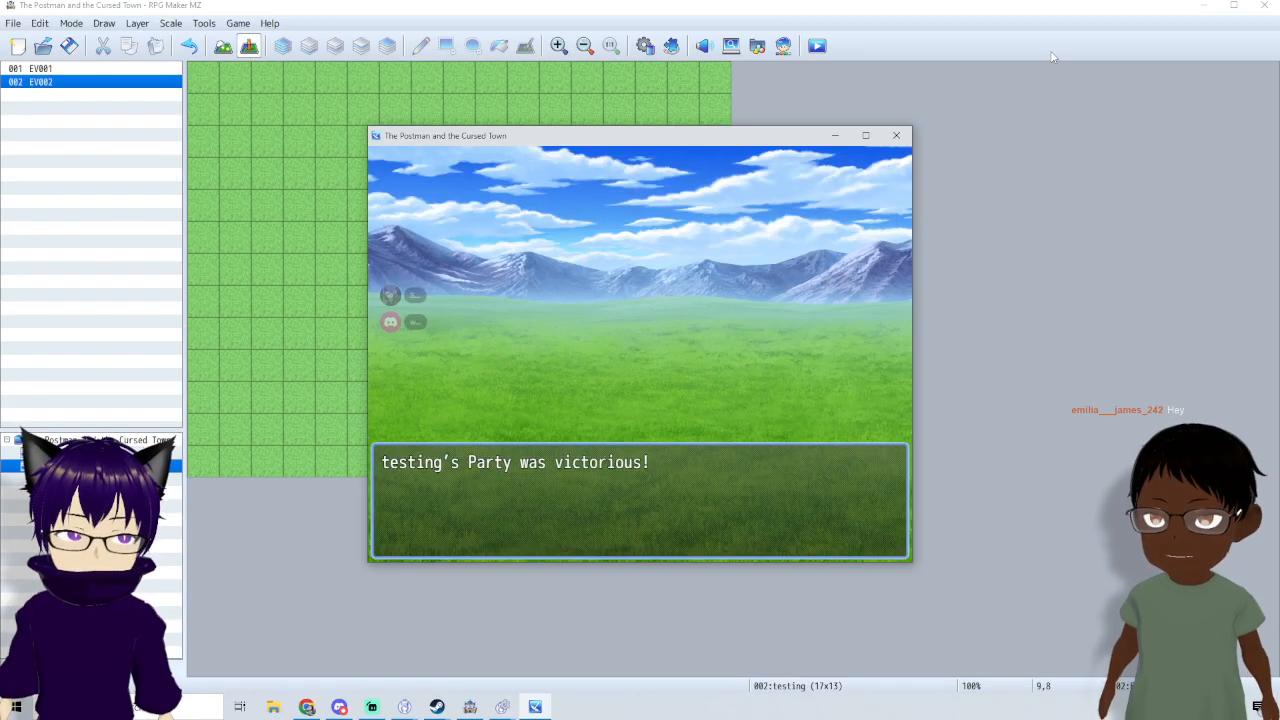
key("Return")
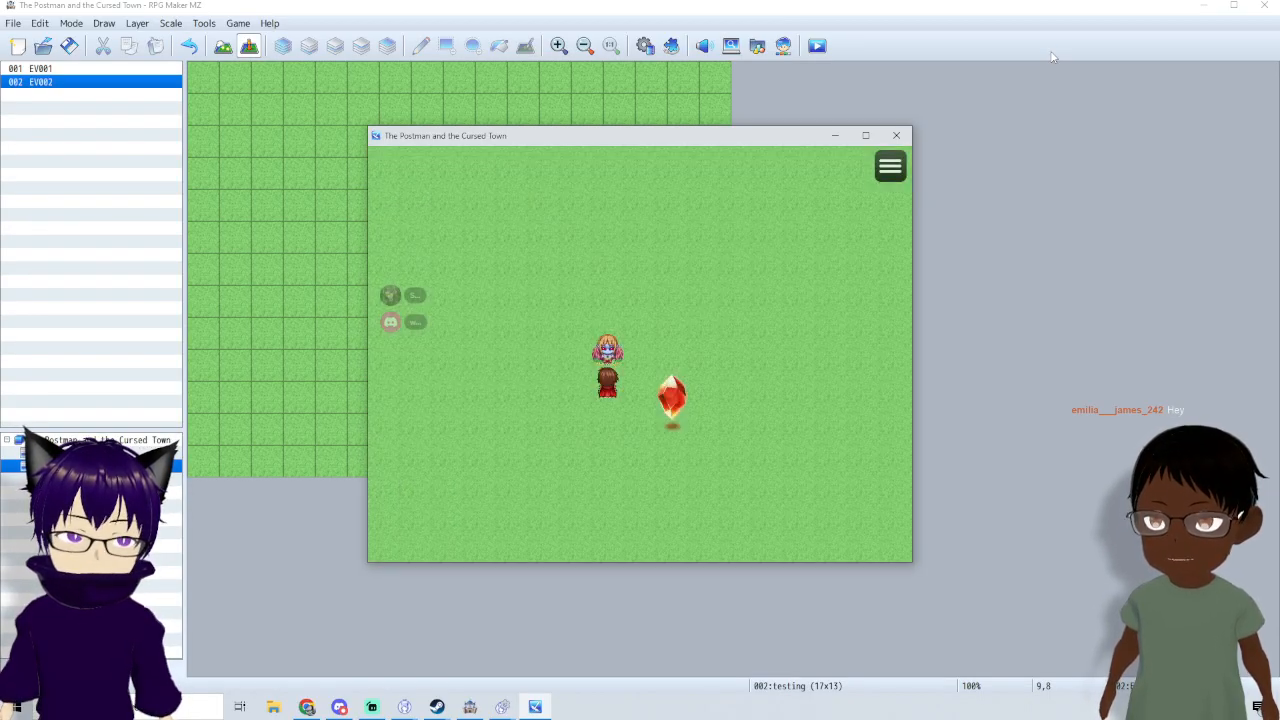
- Walk the player character away from the battle event to check which party members follow
key("Left")
key("Down")
key("Left")
key("Up")
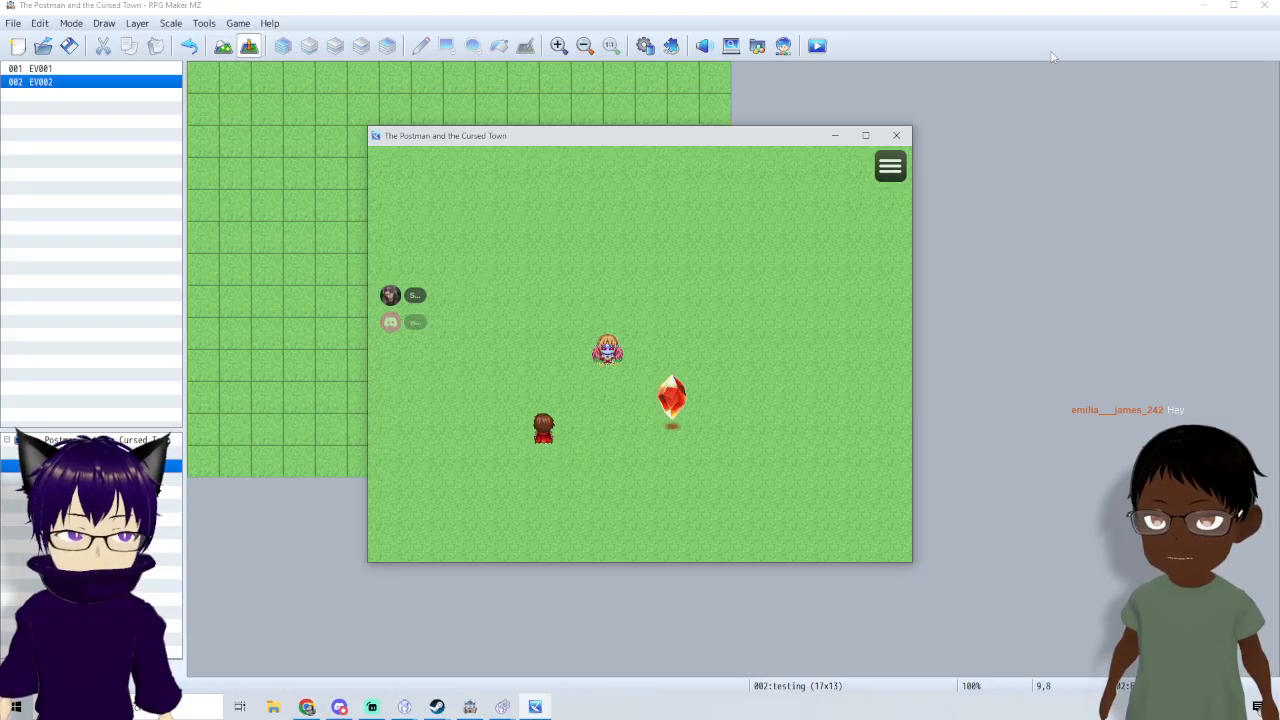
key("Right")
key("Down")
key("Left")
- Review the party in the game menu and cast the Call small animal magic skill on the swordsman
key("Escape")
key("Down")
key("Down")
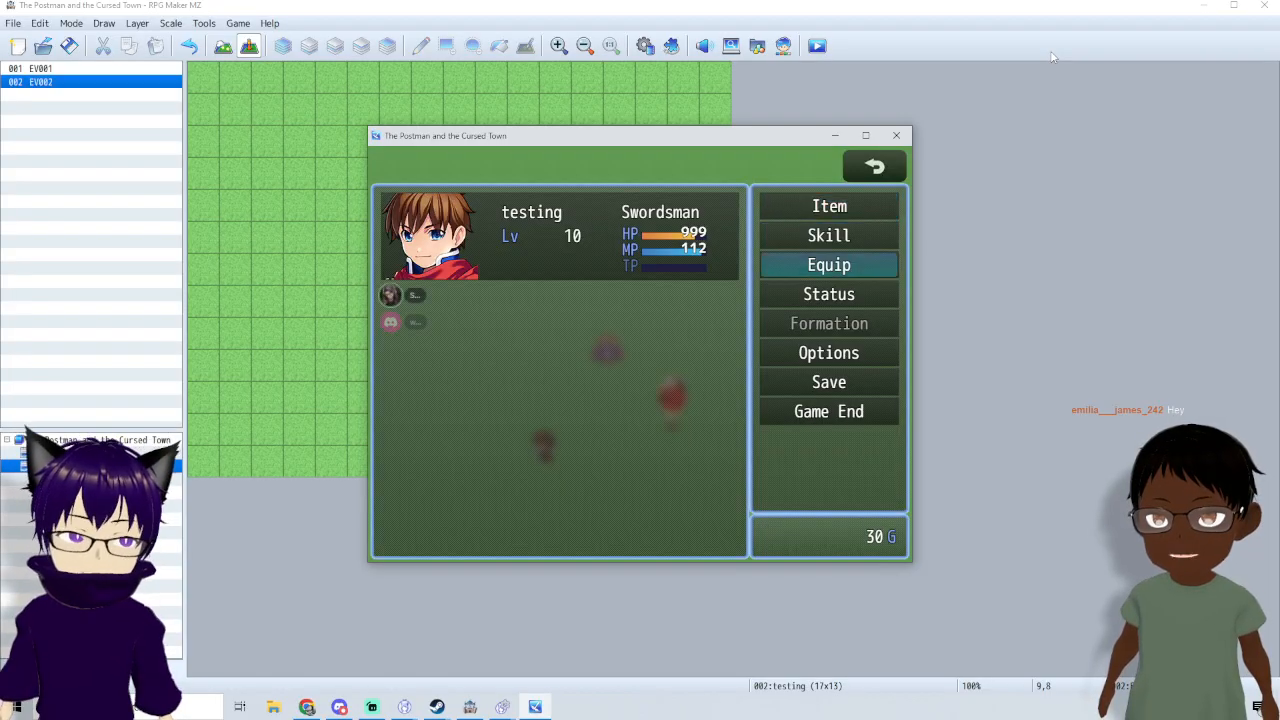
key("Up")
key("Return")
key("Return")
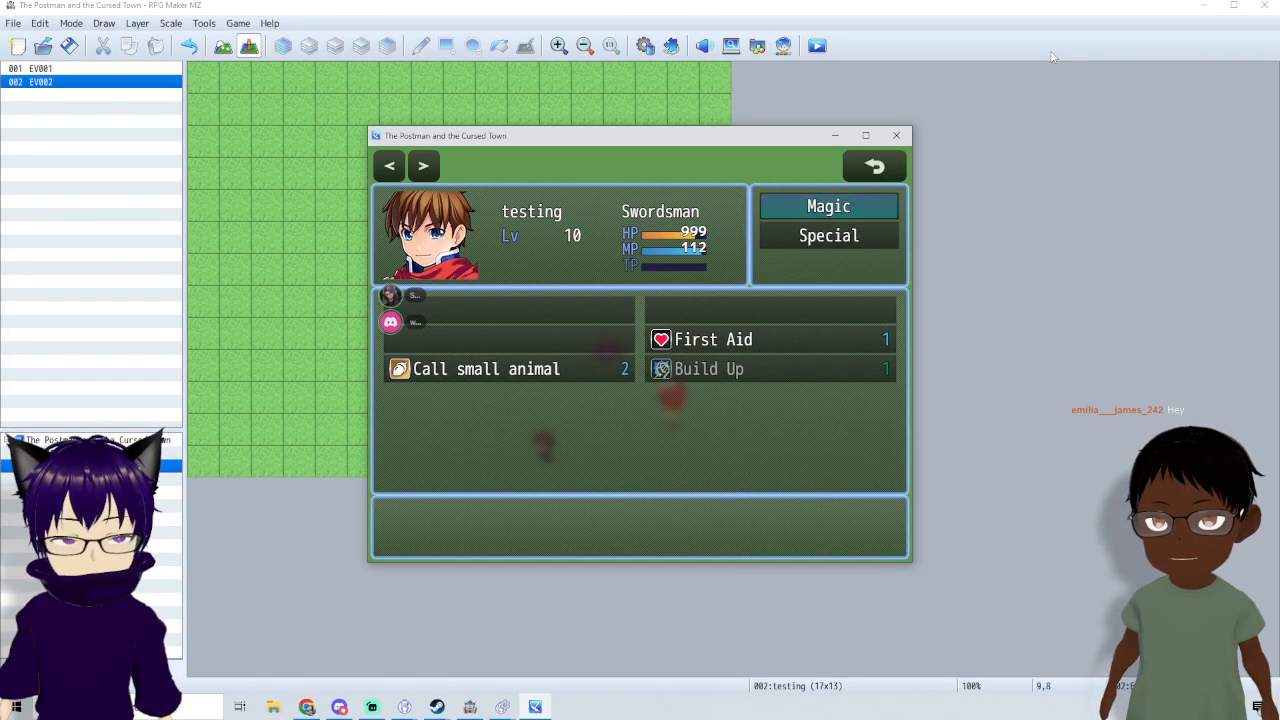
key("Return")
key("Down")
key("Down")
key("Return")
key("Return")
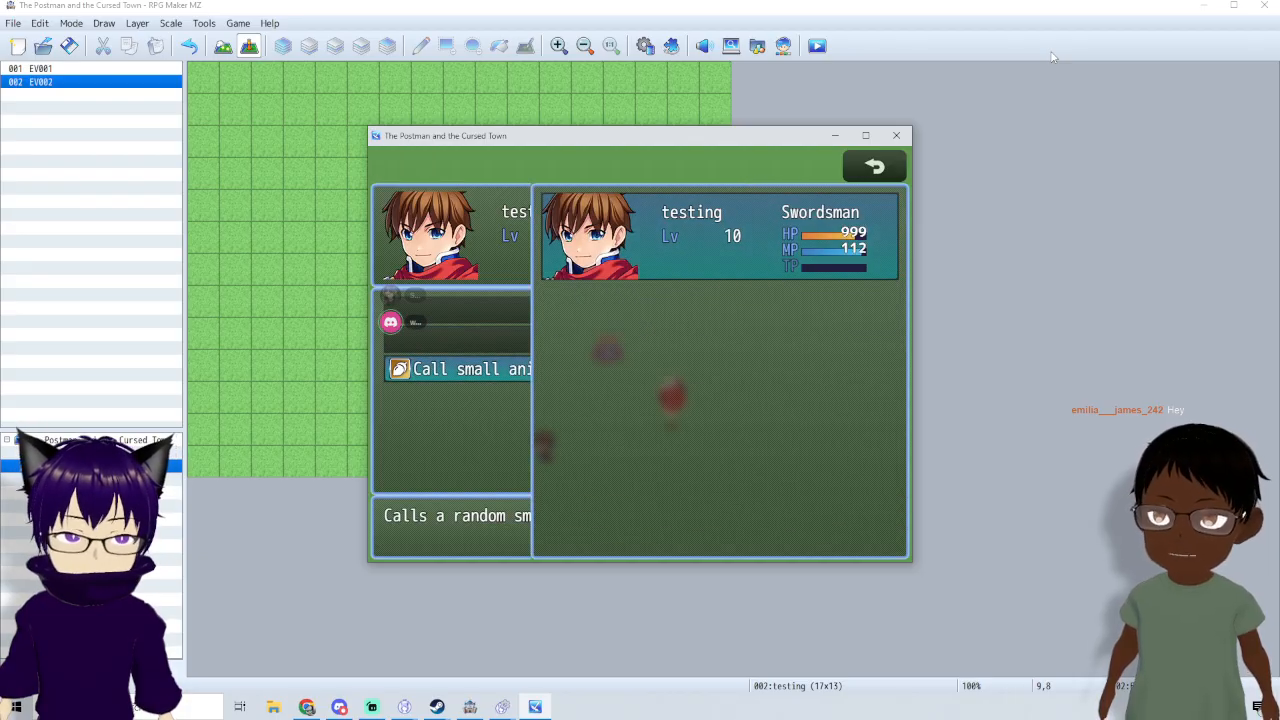
- Check the party's members after the skill, and close the playtest
key("Left")
key("Right")
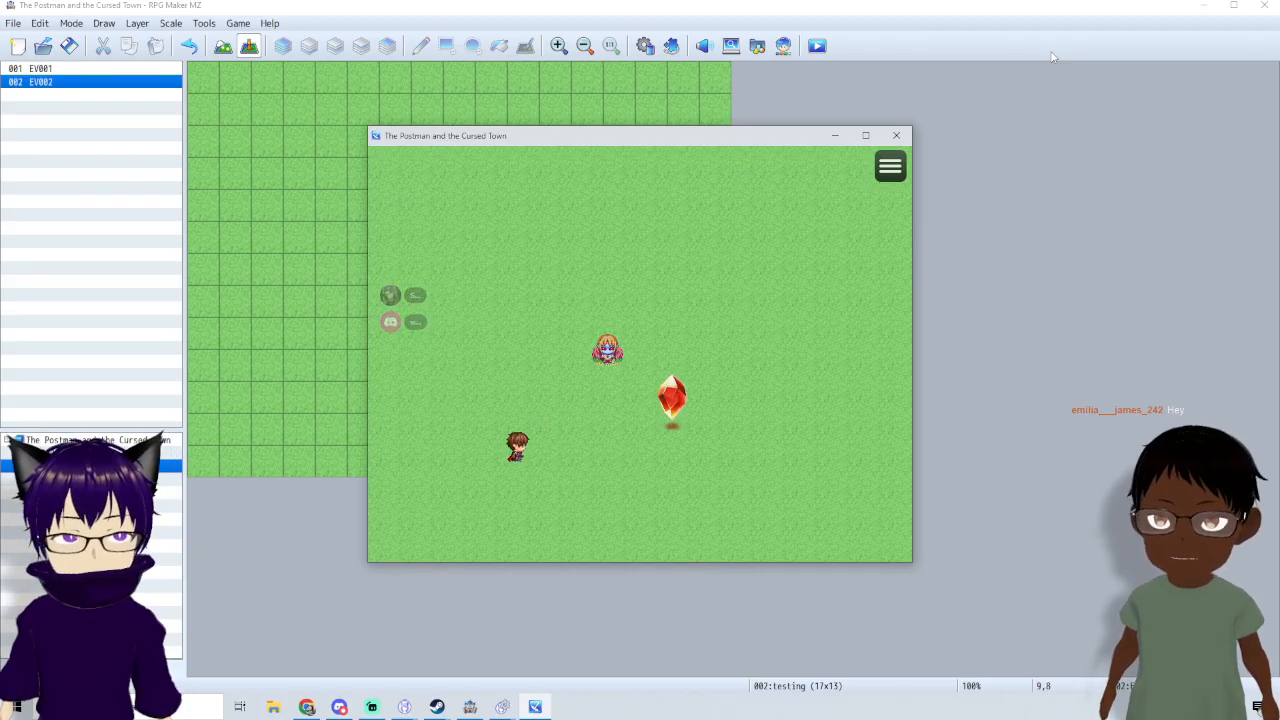
key("Escape")
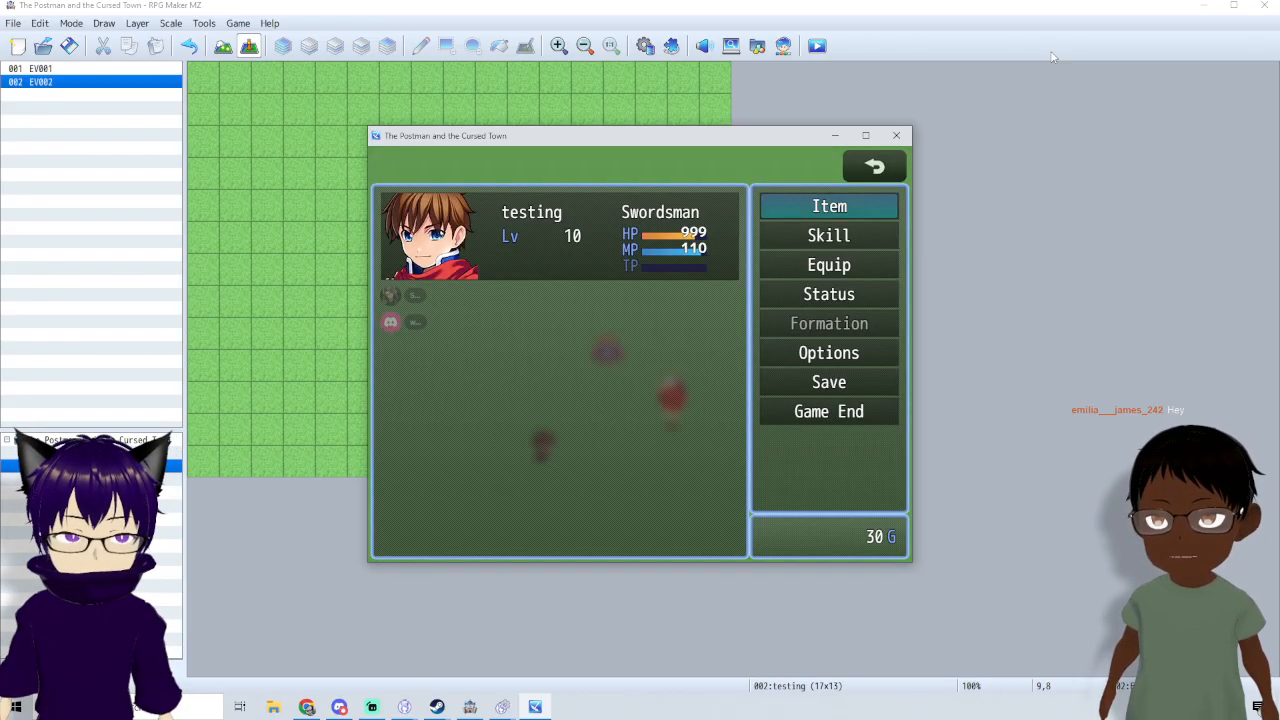
key("Escape")
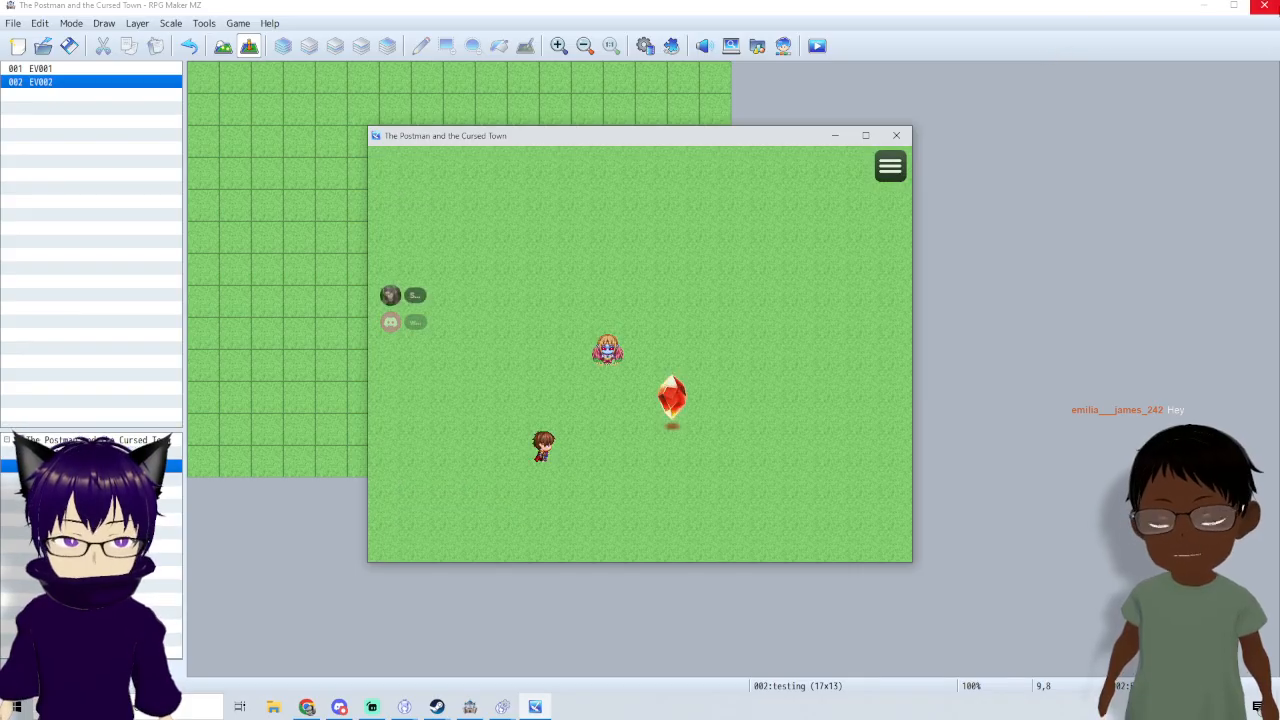
left_click(895, 137)
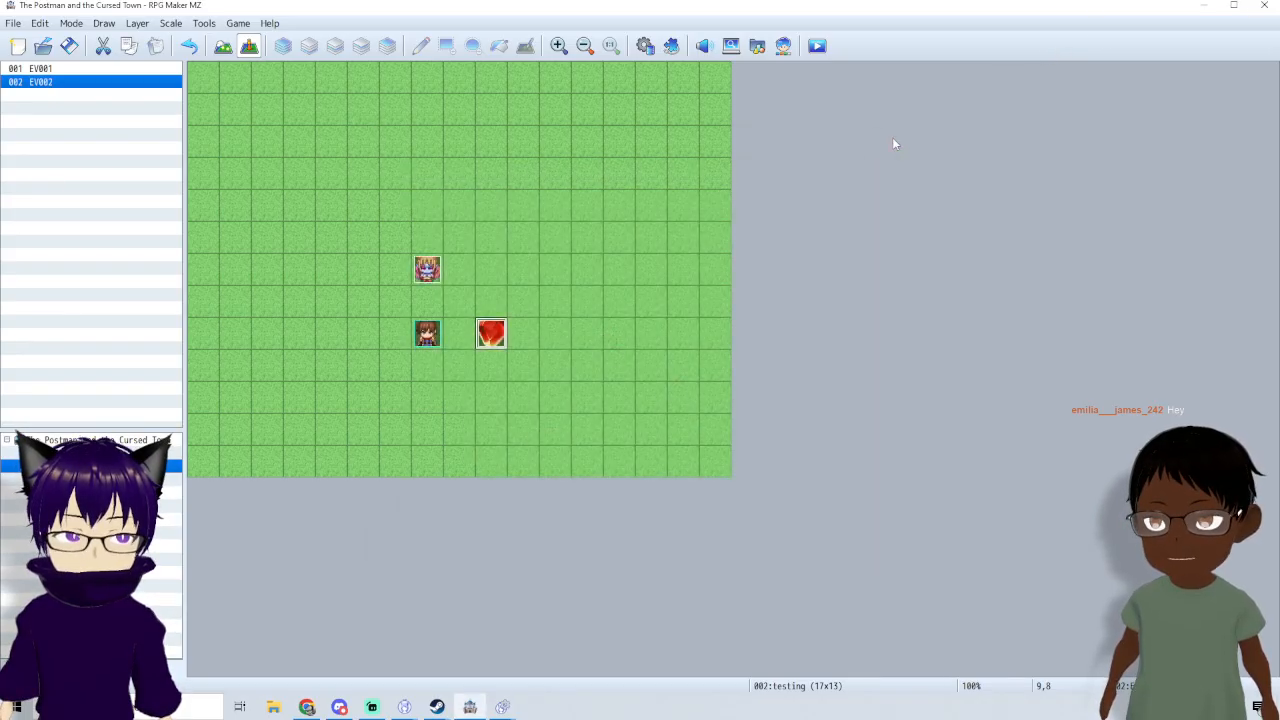
- In the remove animal common event, turn the call animal switch OFF after the cat's removal, and open the command list for the line below
left_click(672, 46)
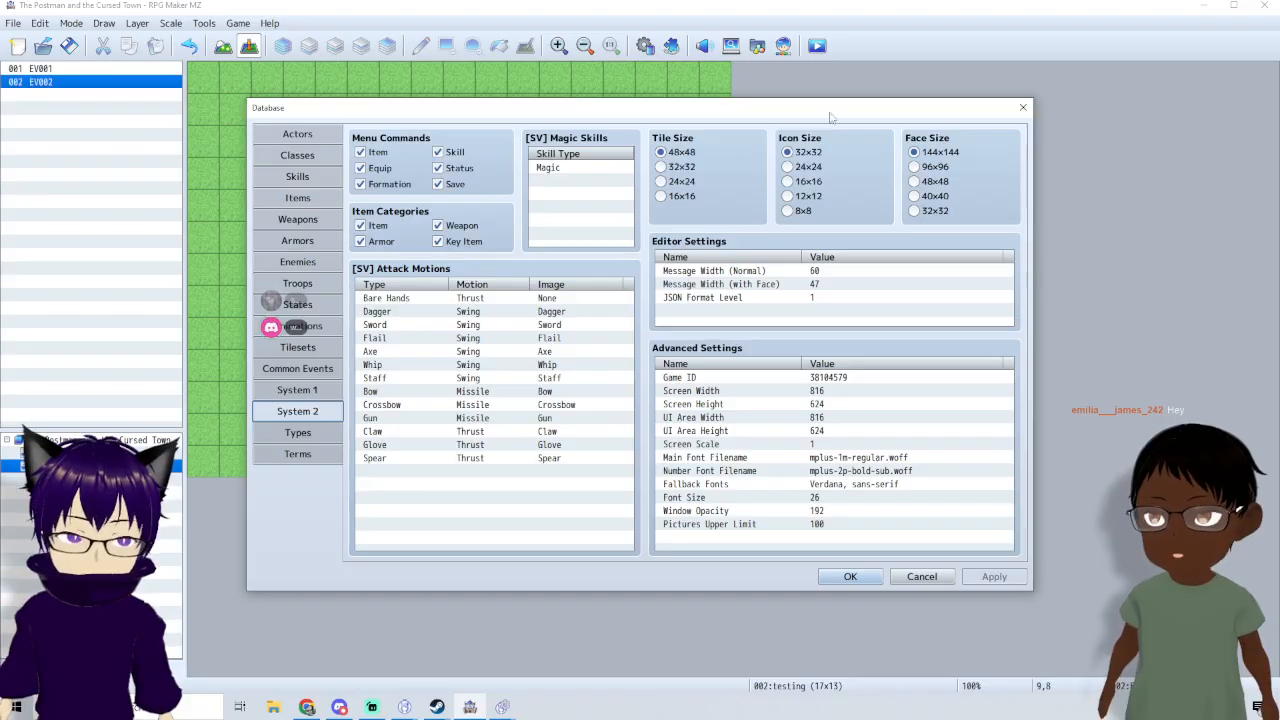
left_click(300, 369)
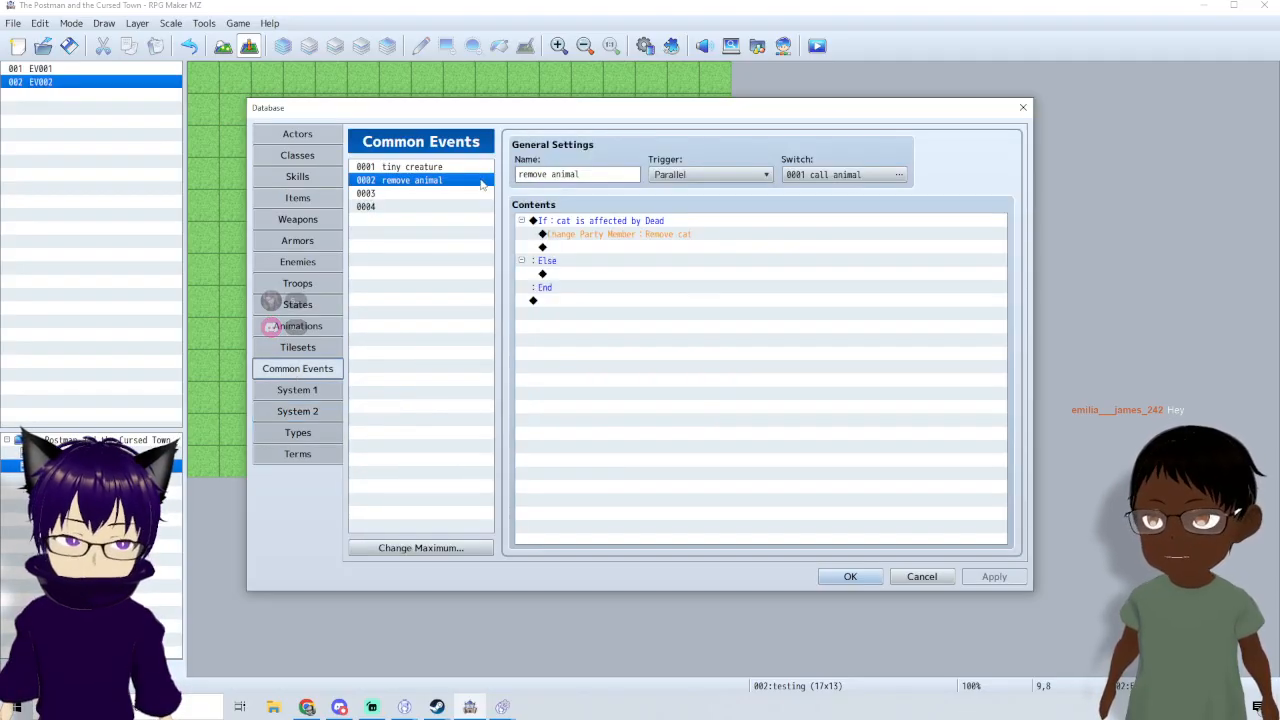
left_click(611, 247)
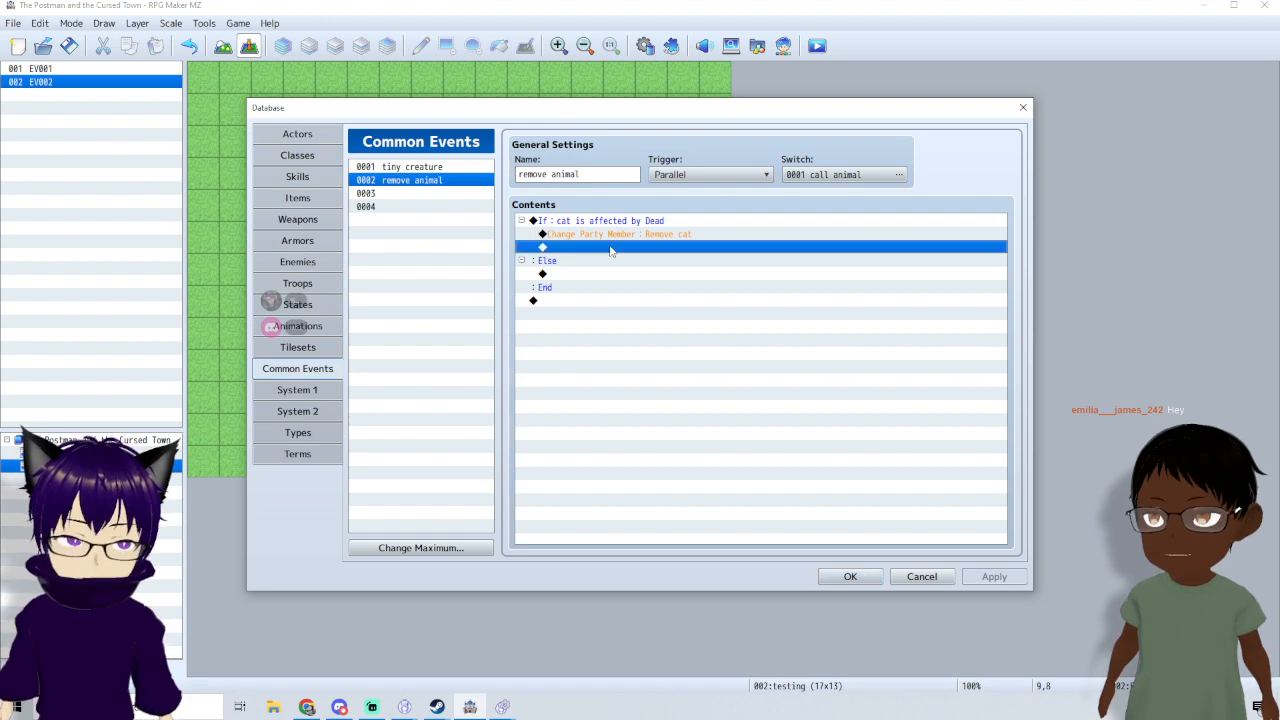
double_click(611, 247)
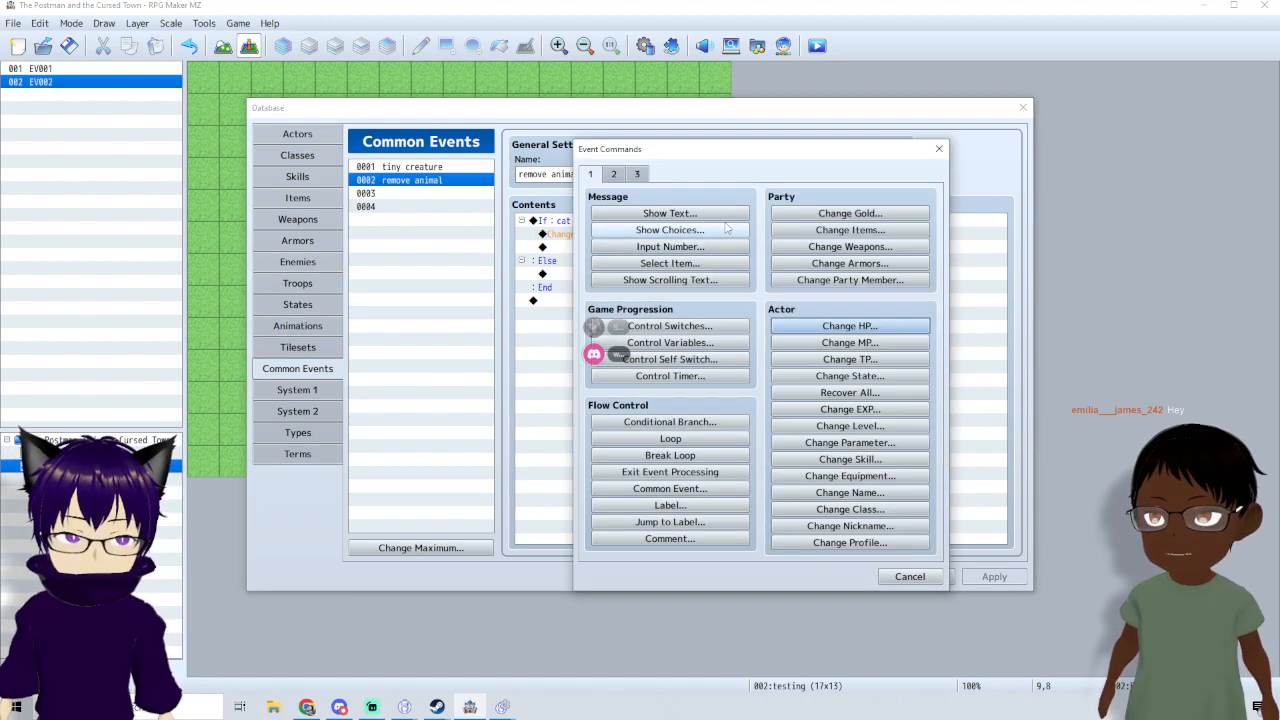
left_click(688, 327)
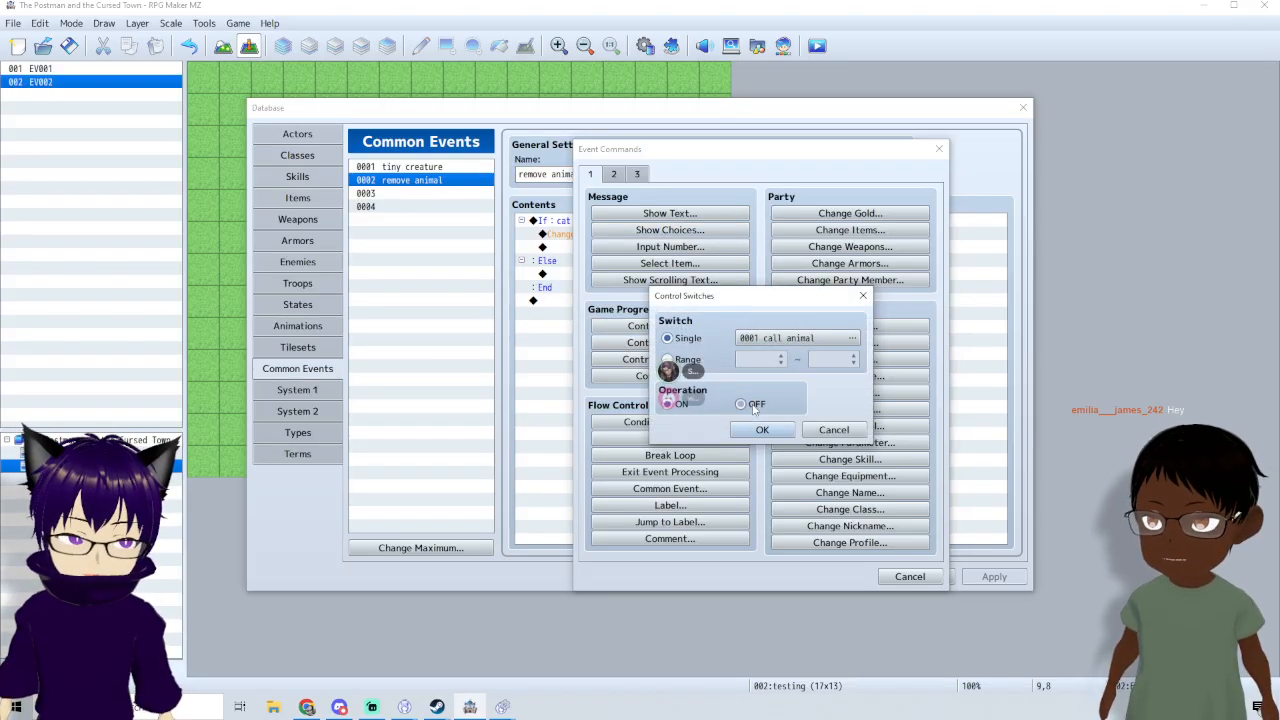
left_click(753, 405)
left_click(762, 429)
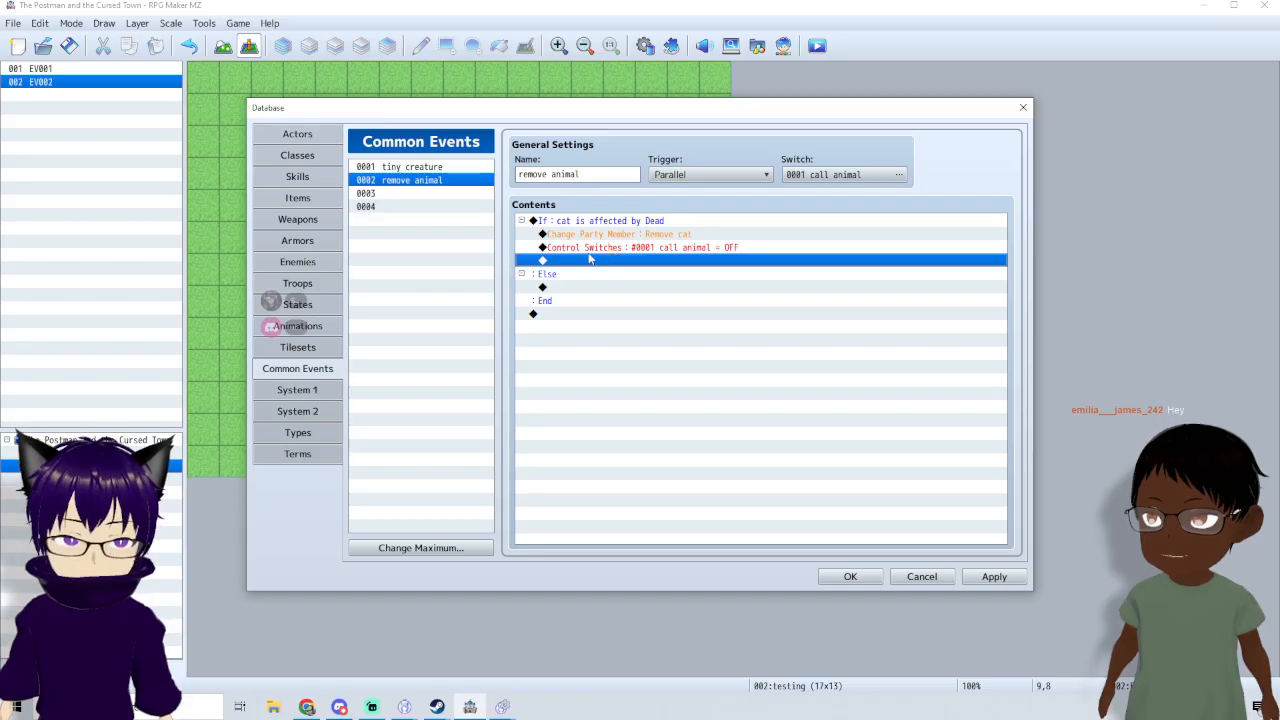
double_click(590, 259)
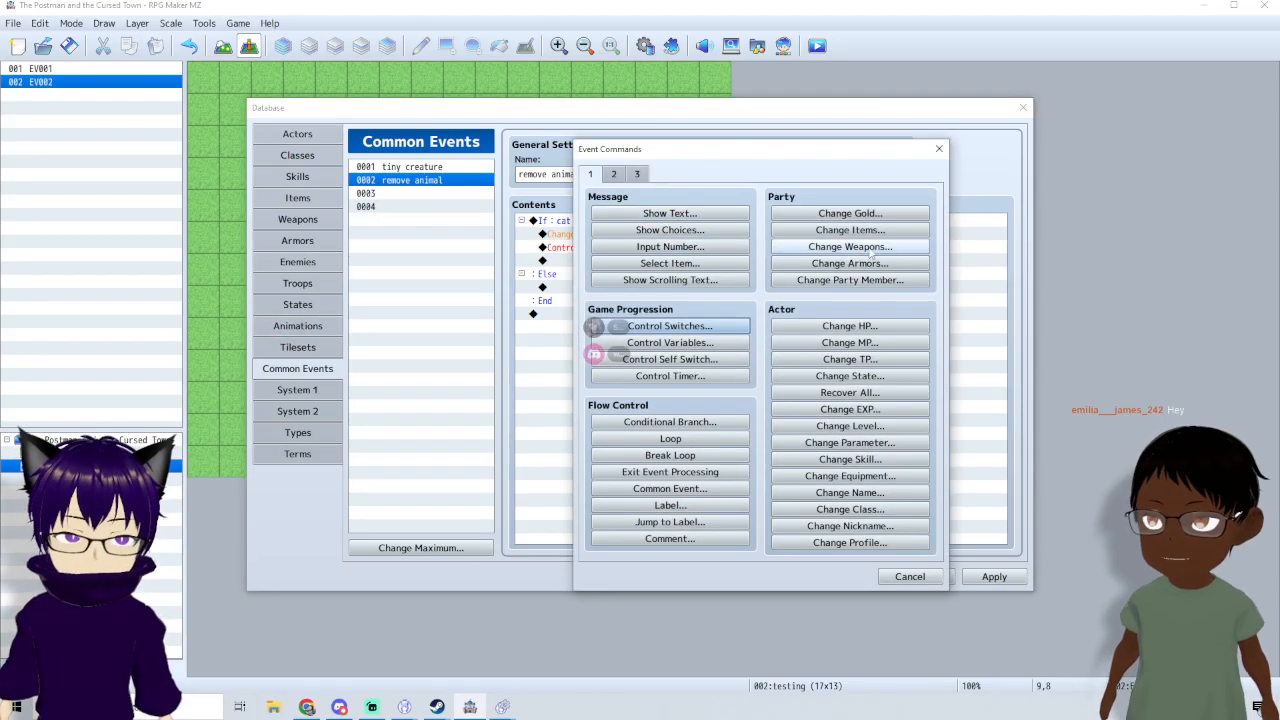
left_click(859, 326)
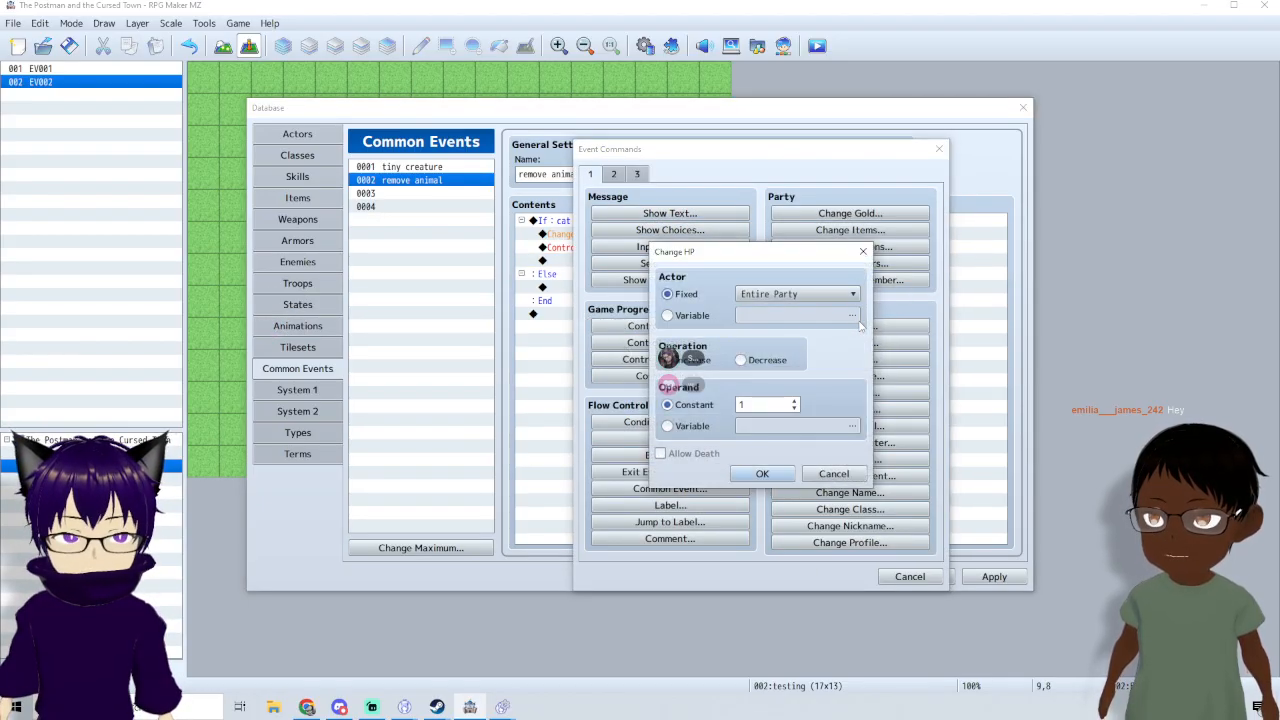
left_click(800, 295)
left_click(777, 618)
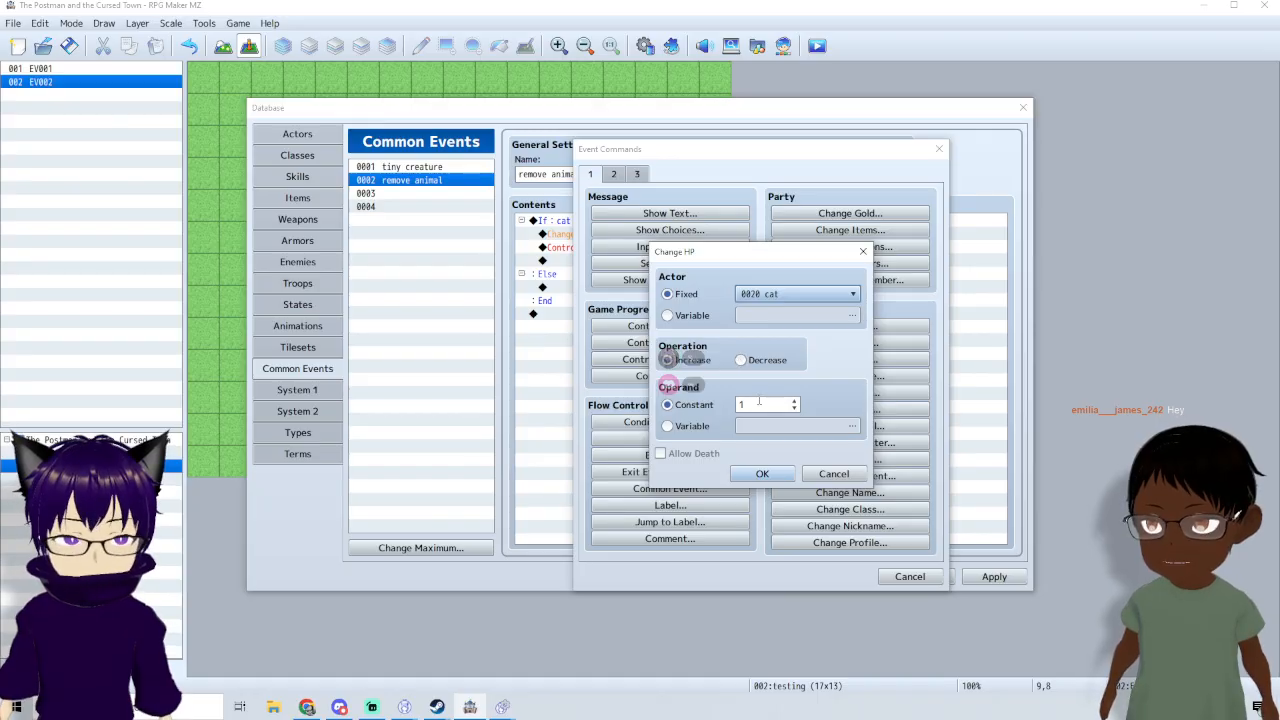
double_click(759, 402)
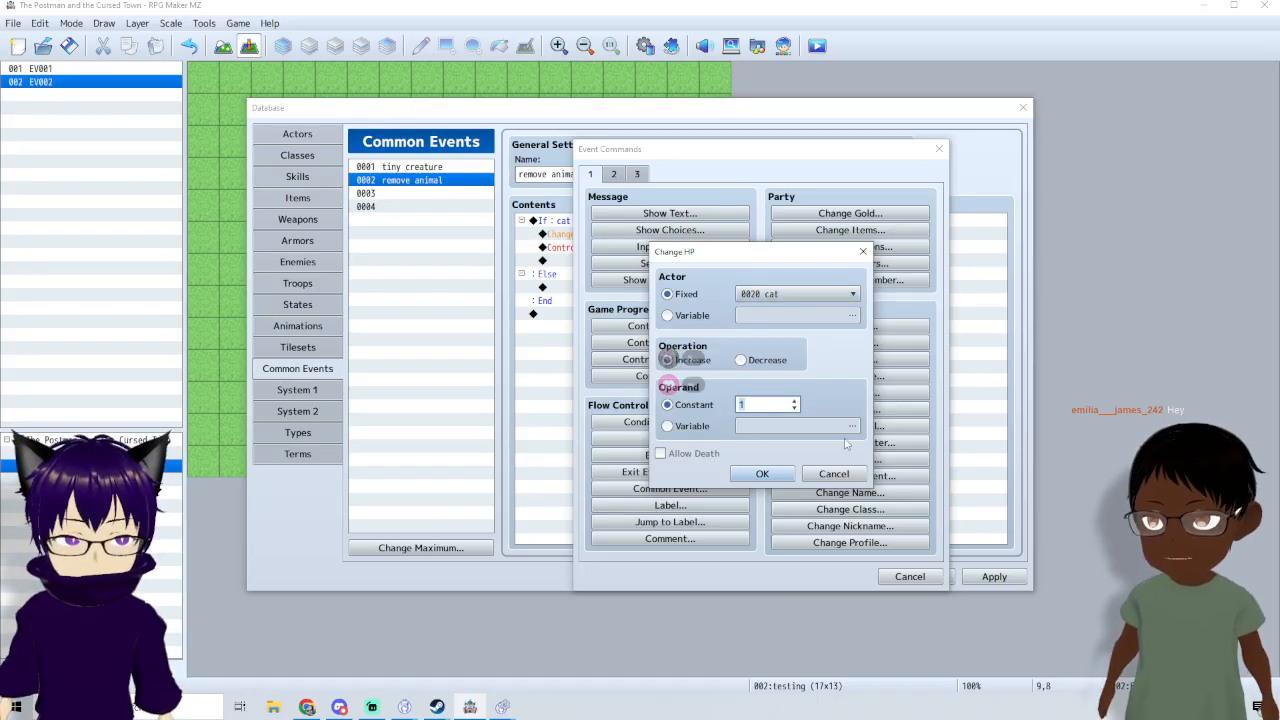
left_click(834, 474)
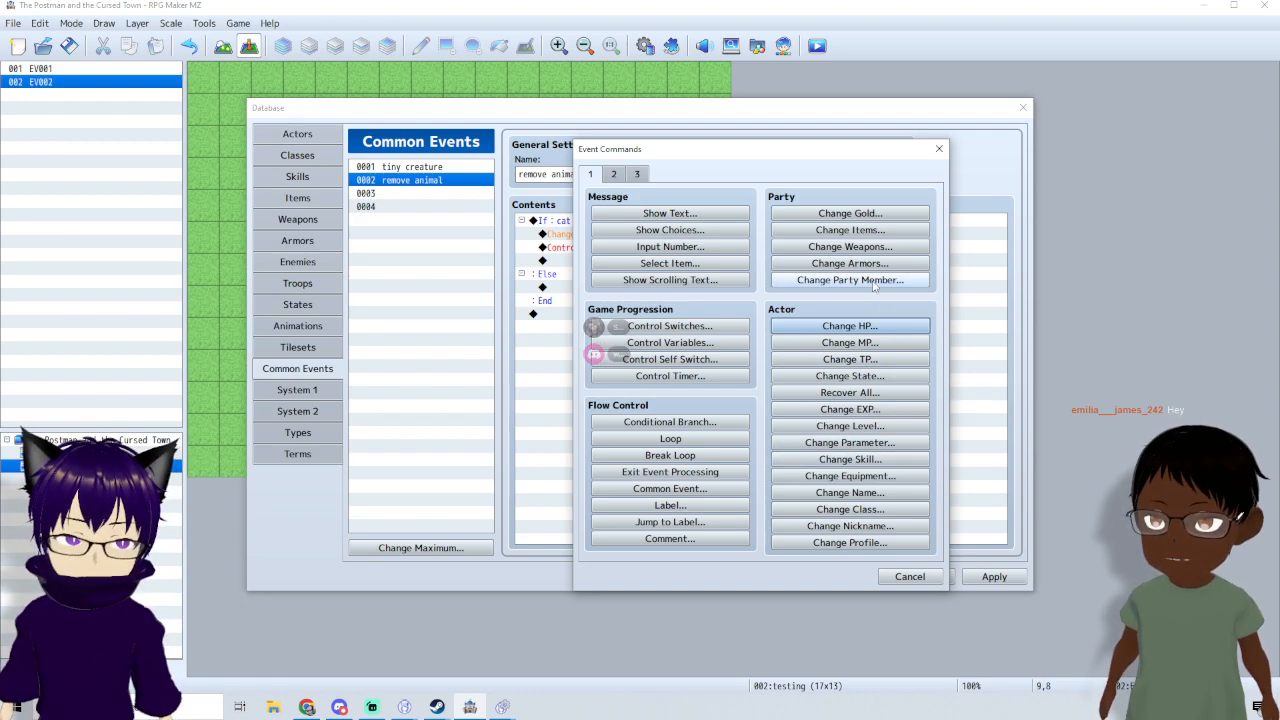
- Add a Recover All command for the cat below the switch command and accept the database changes
left_click(886, 393)
left_click(795, 358)
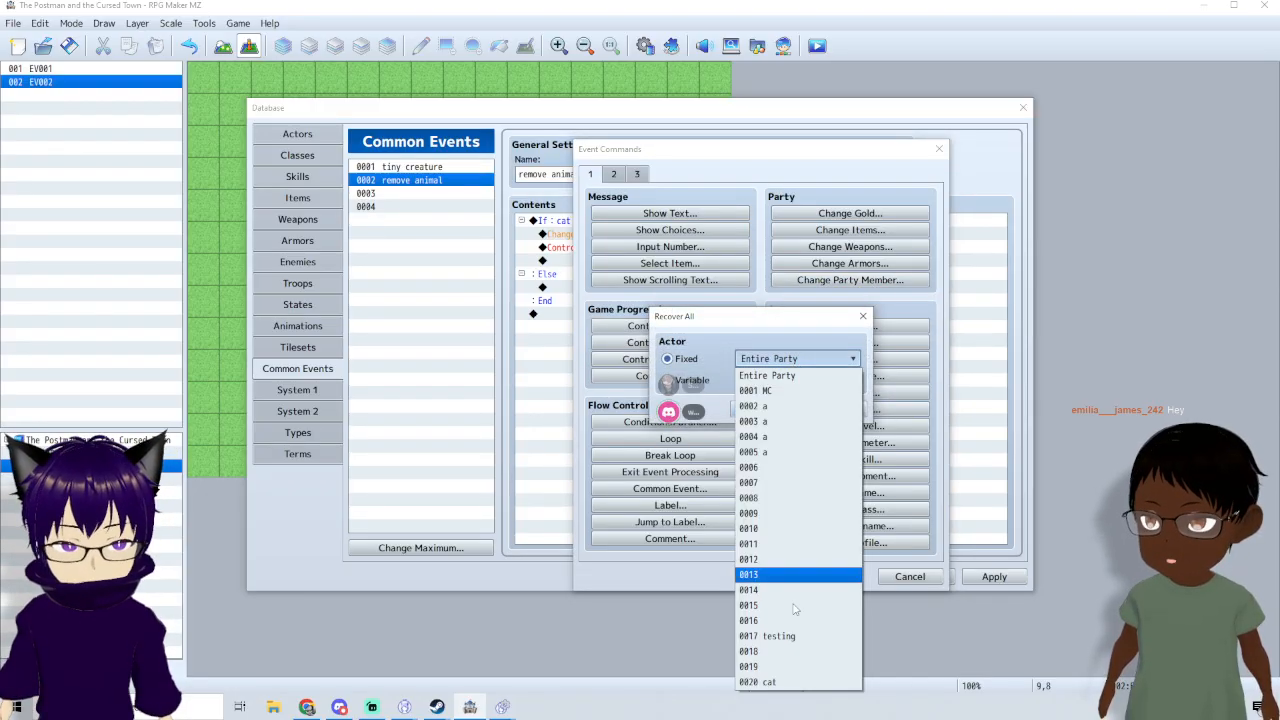
left_click(790, 686)
left_click(762, 409)
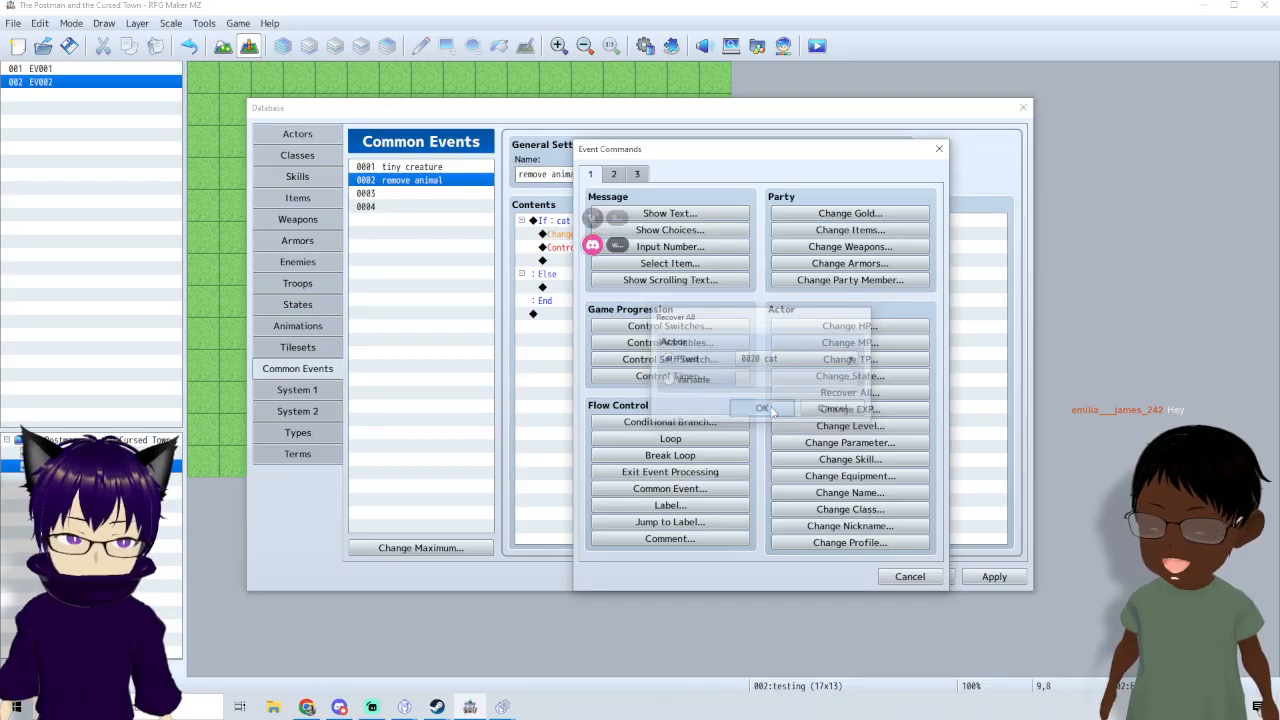
left_click(858, 578)
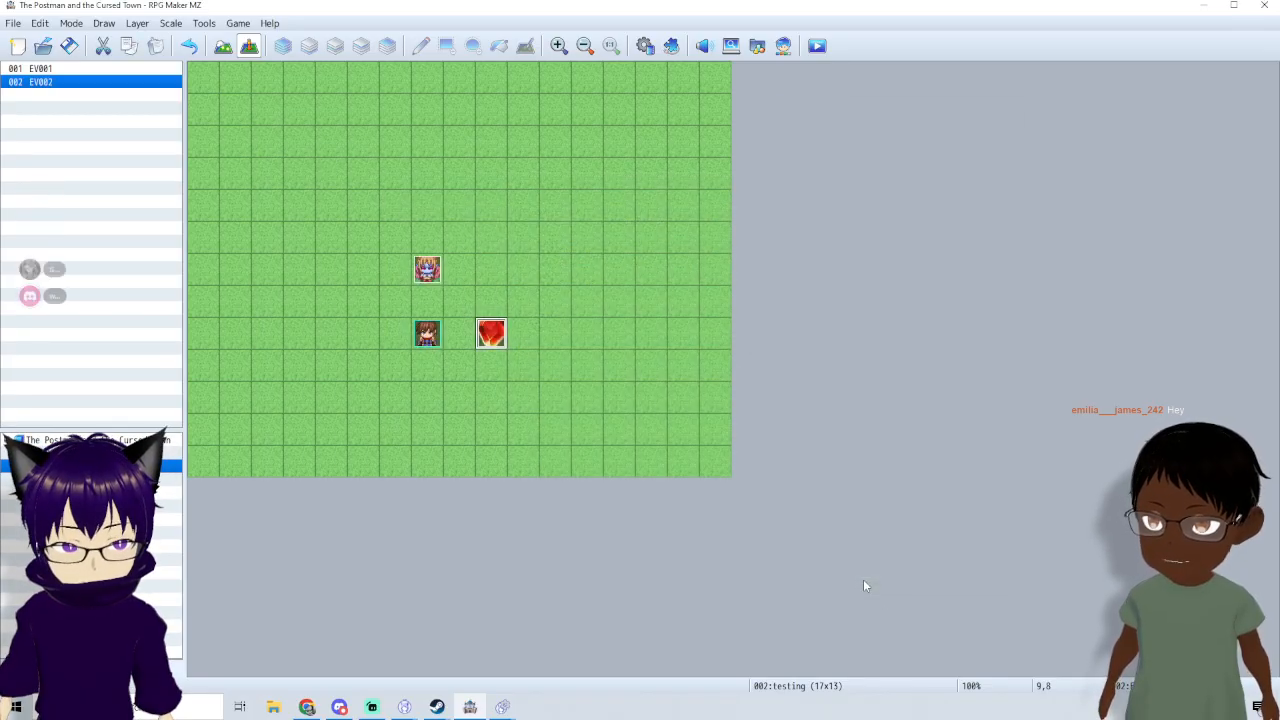
- Save the game changes, start a playtest and load the Autosave file
left_click(817, 46)
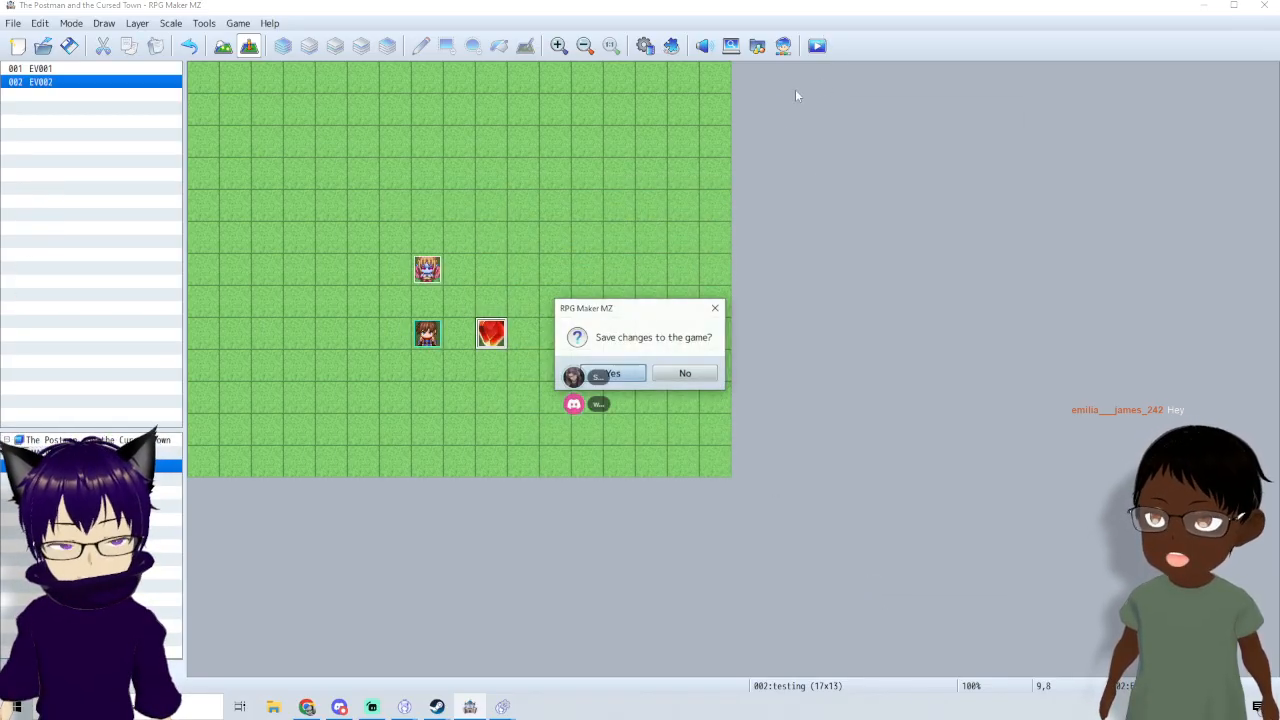
left_click(612, 373)
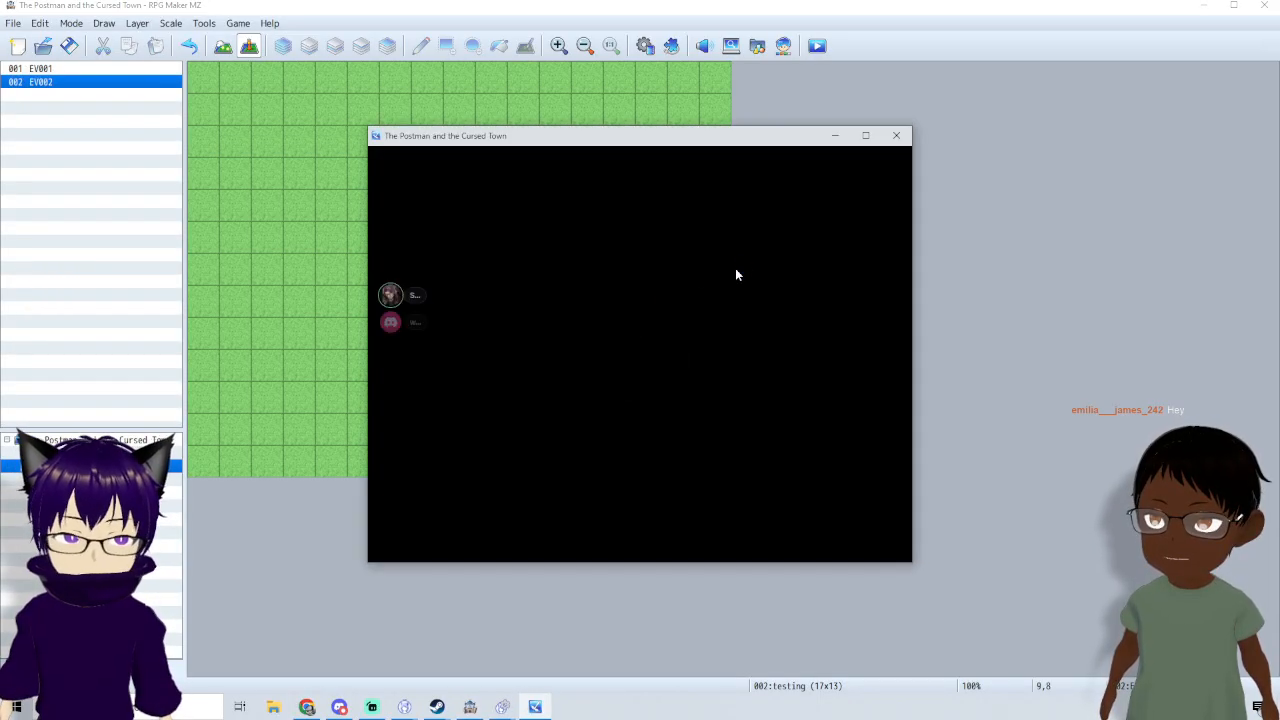
key("Return")
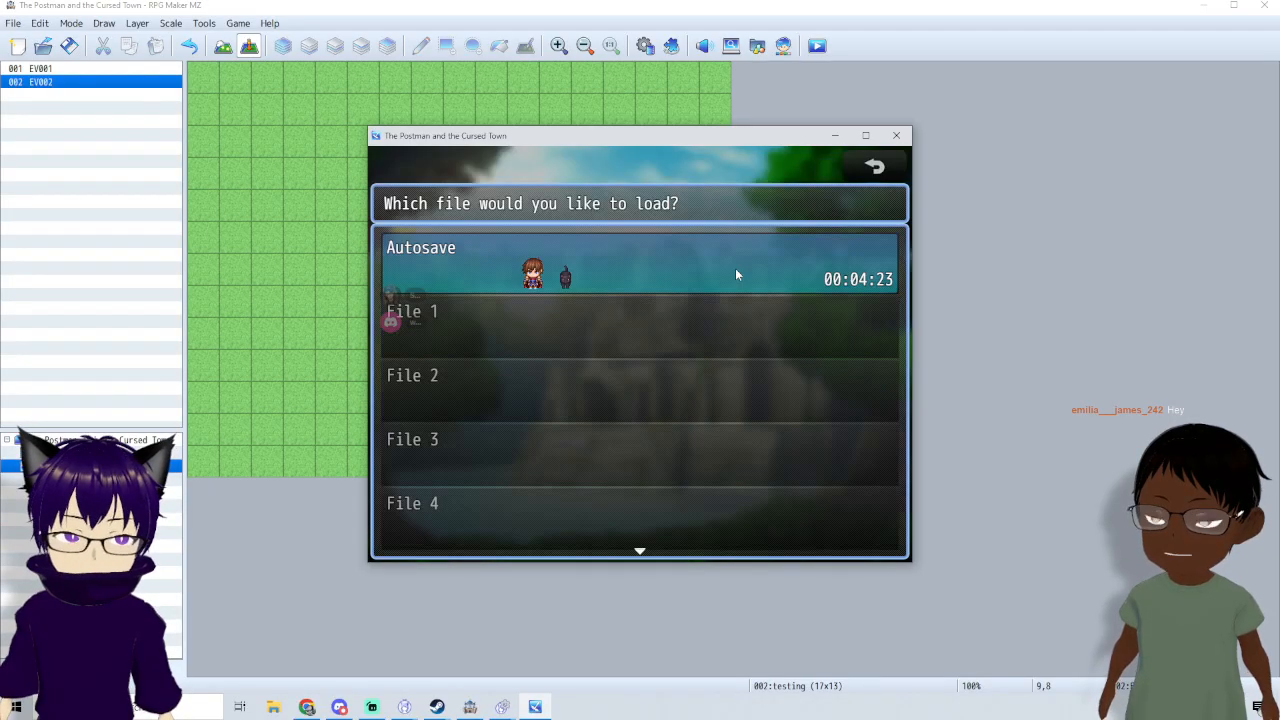
key("Return")
key("Return")
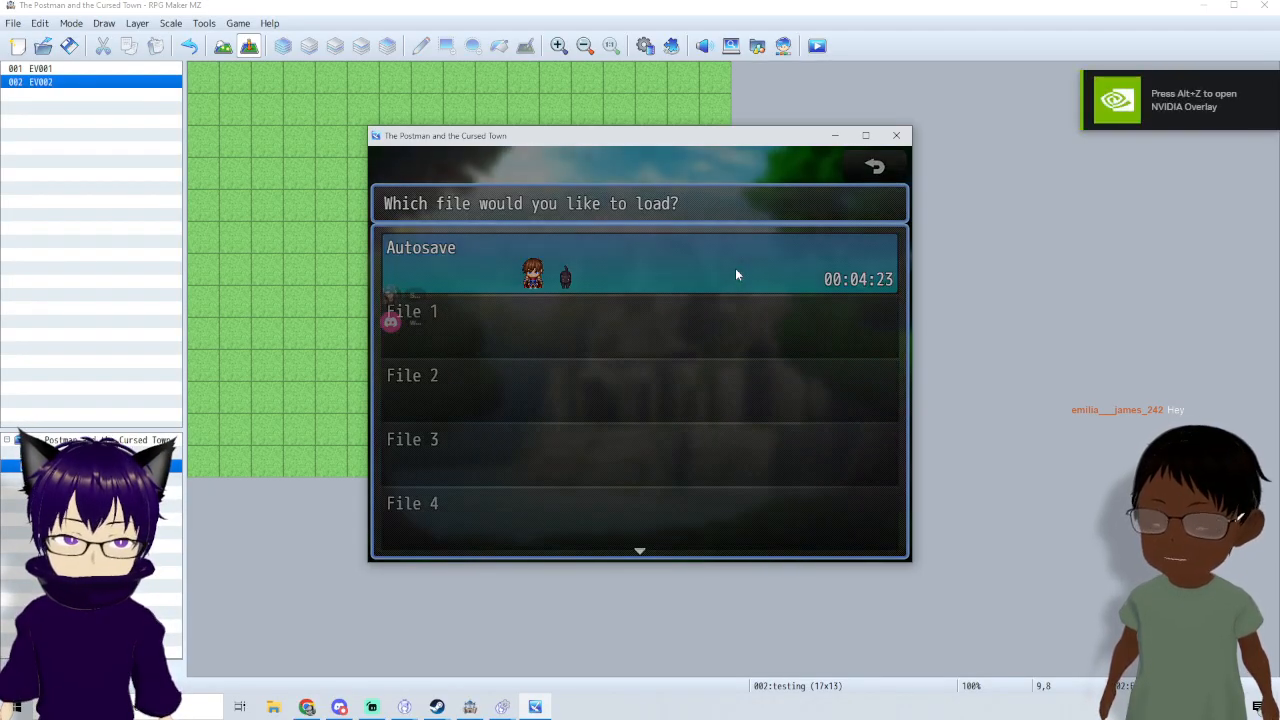
key("Return")
- Walk the character away from the battle event, review the party in the game menu, and close the playtest
key("Down")
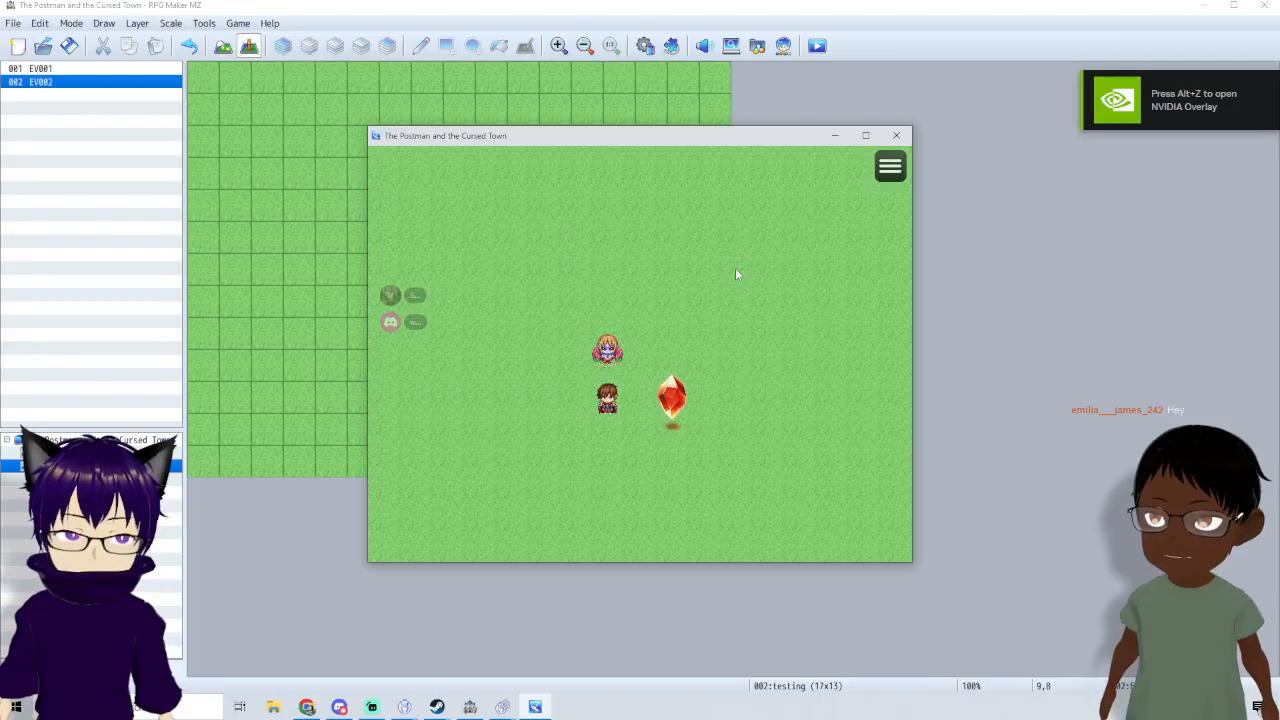
key("Left")
key("Escape")
key("Down")
key("Down")
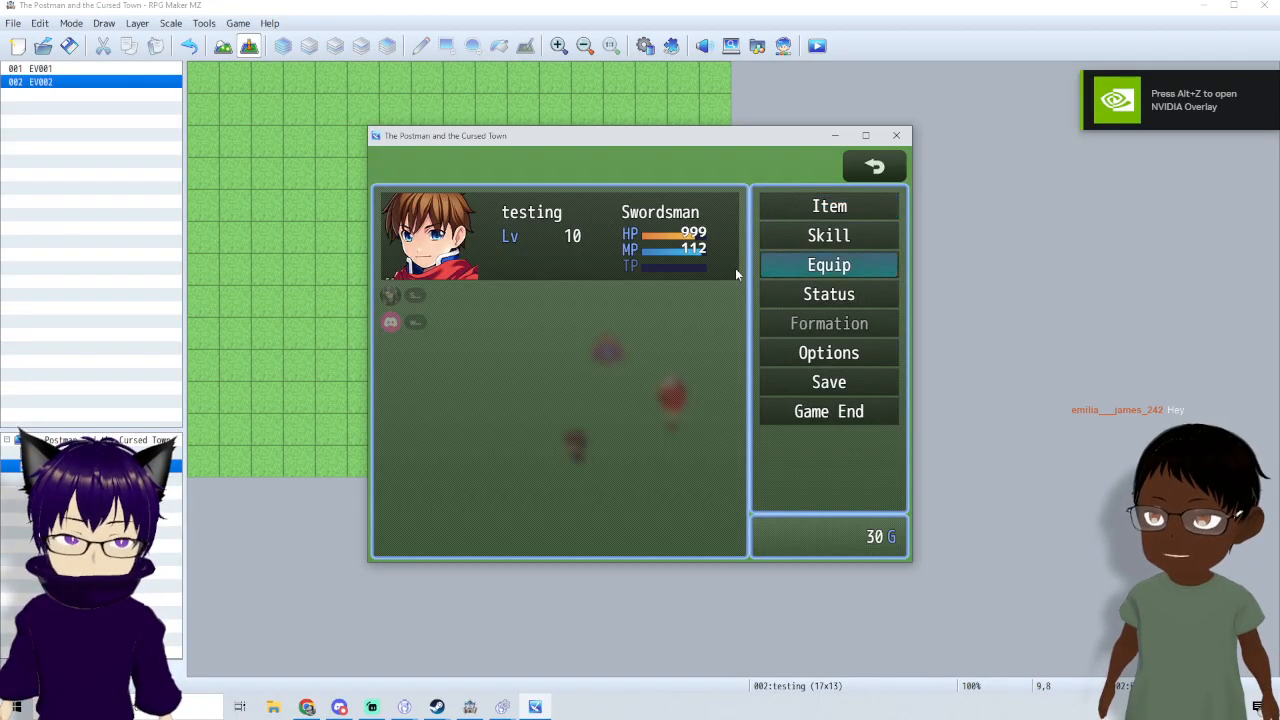
key("Up")
key("Escape")
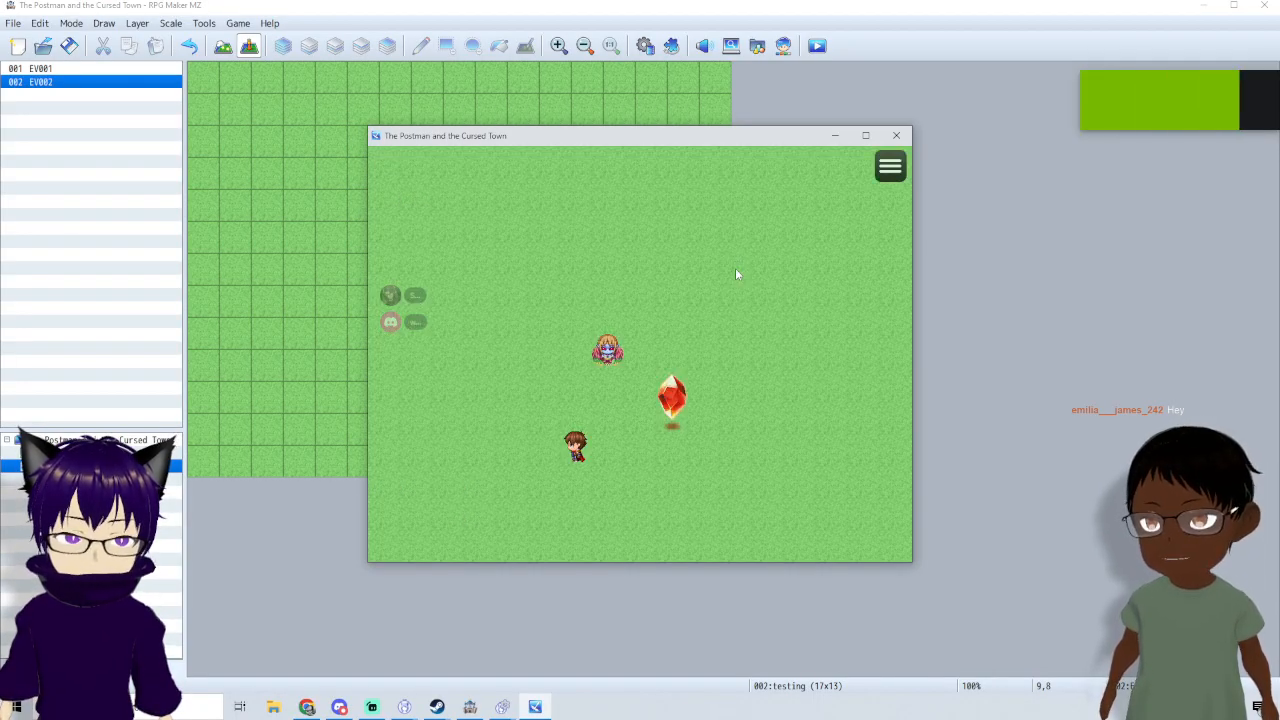
left_click(896, 135)
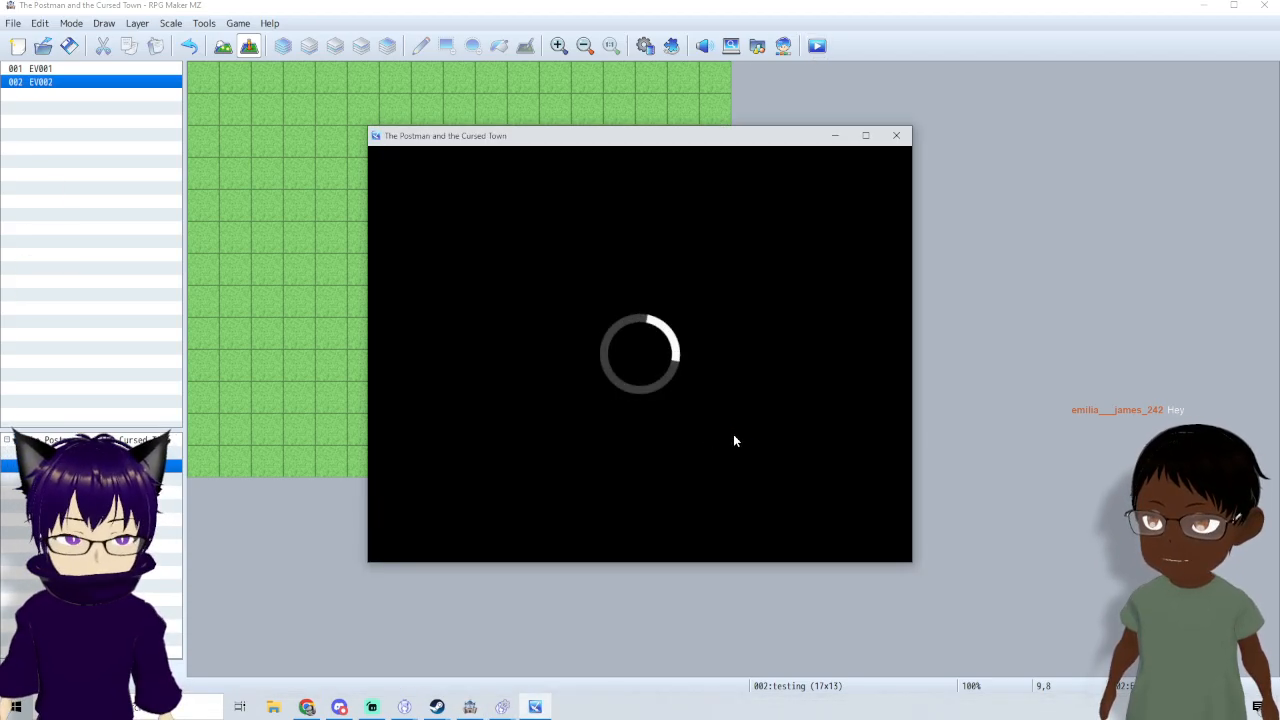
- Start a new game in a fresh playtest and cast the Call small animal magic skill from the swordsman's skills
key("Up")
key("Return")
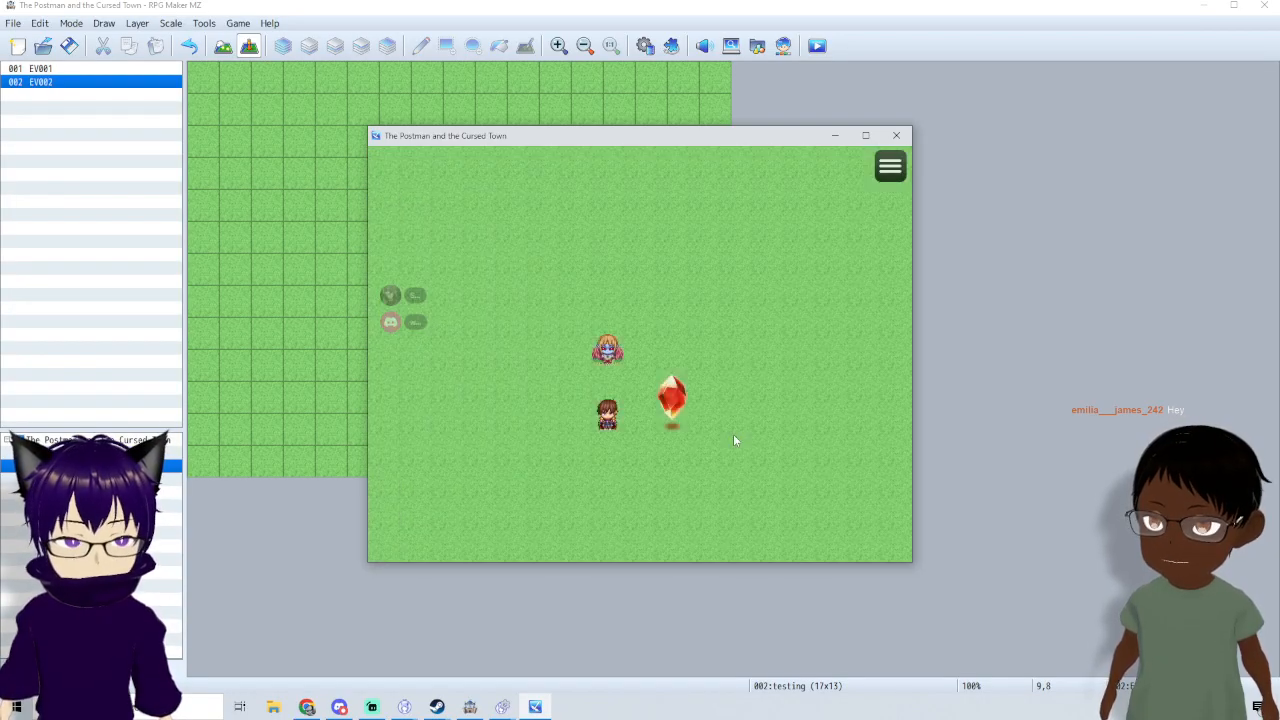
key("Escape")
key("Down")
key("Return")
key("Down")
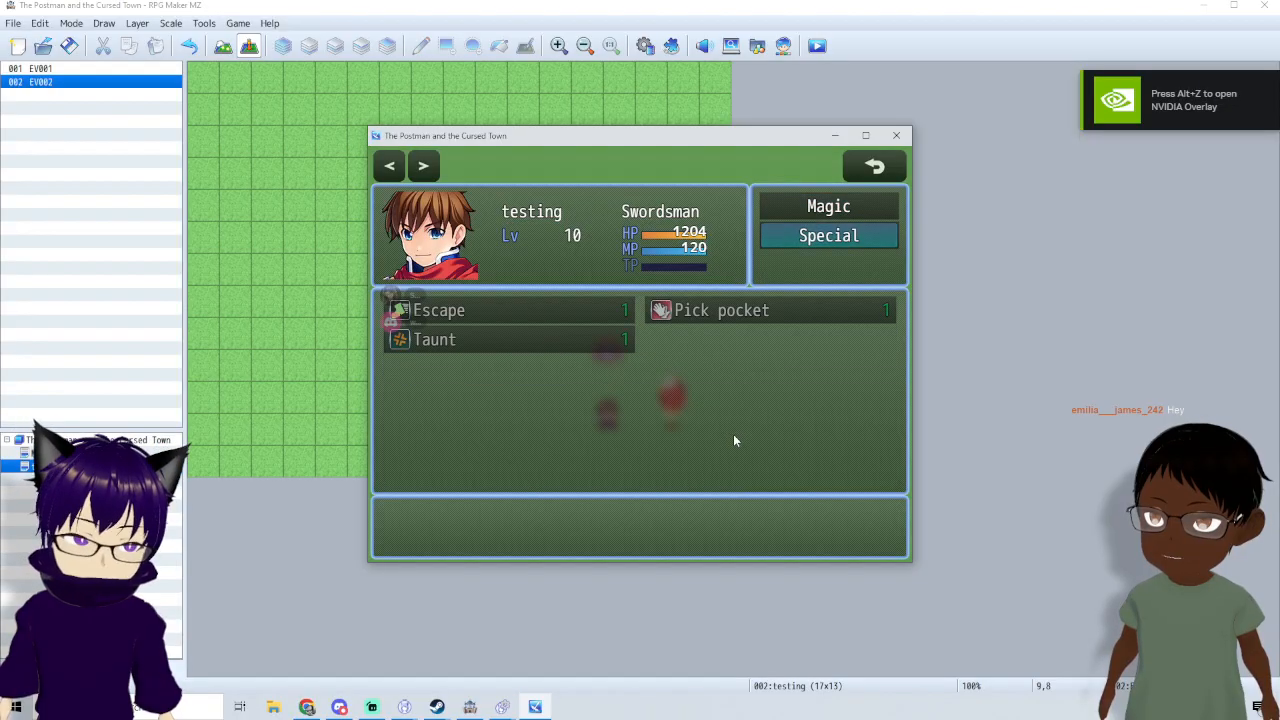
key("Up")
key("Return")
key("Down")
key("Down")
key("Return")
key("Return")
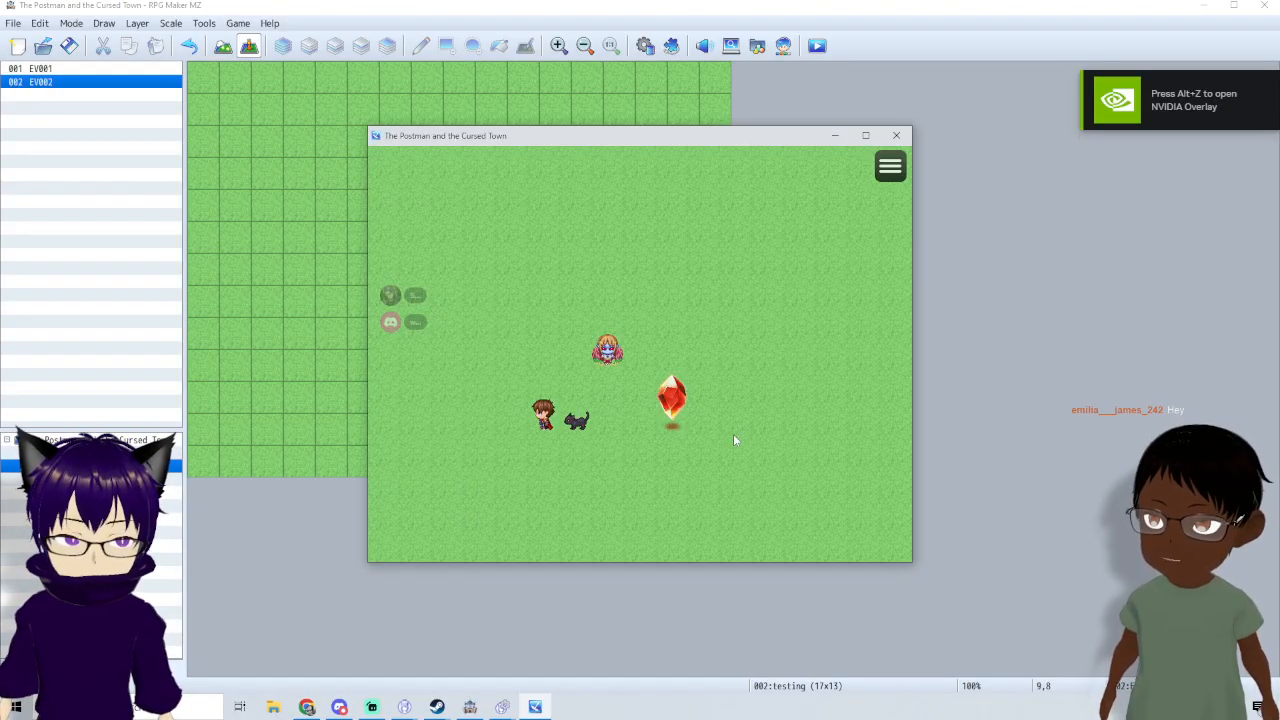
- Walk the character with the cat over to the red crystal, and close the playtest
key("Right")
key("Up")
key("Right")
key("Down")
key("Right")
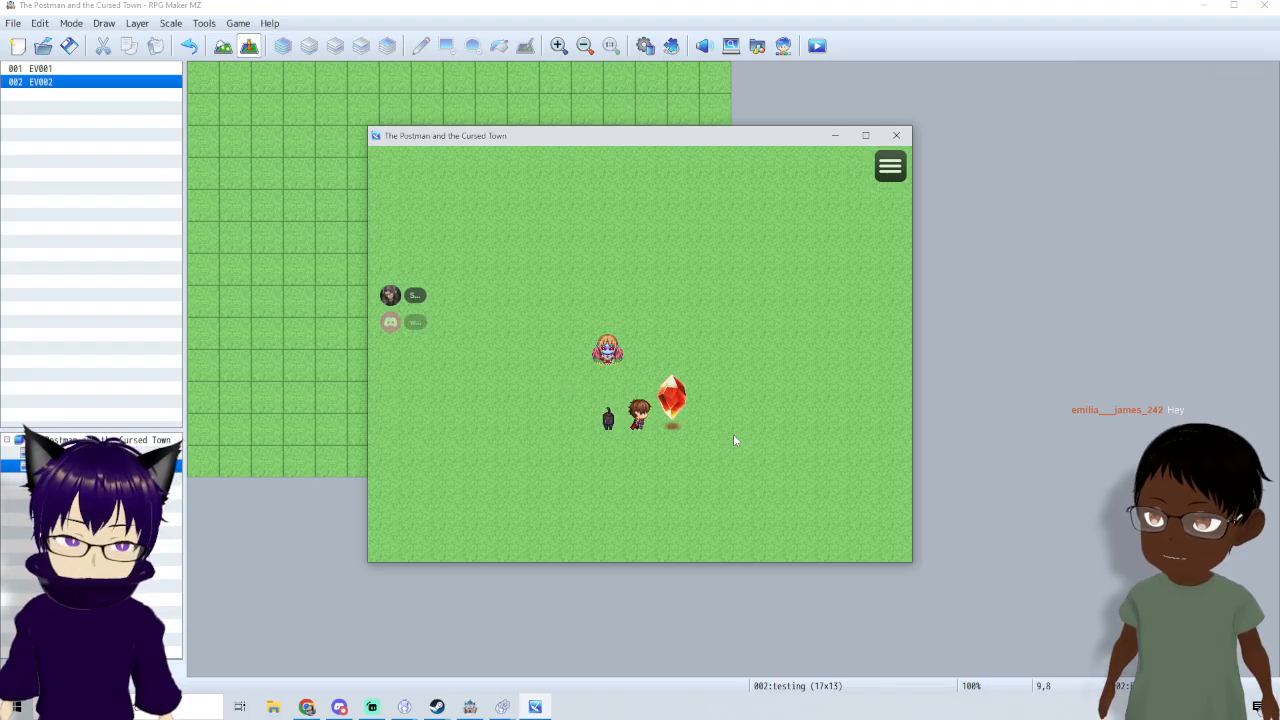
left_click(897, 137)
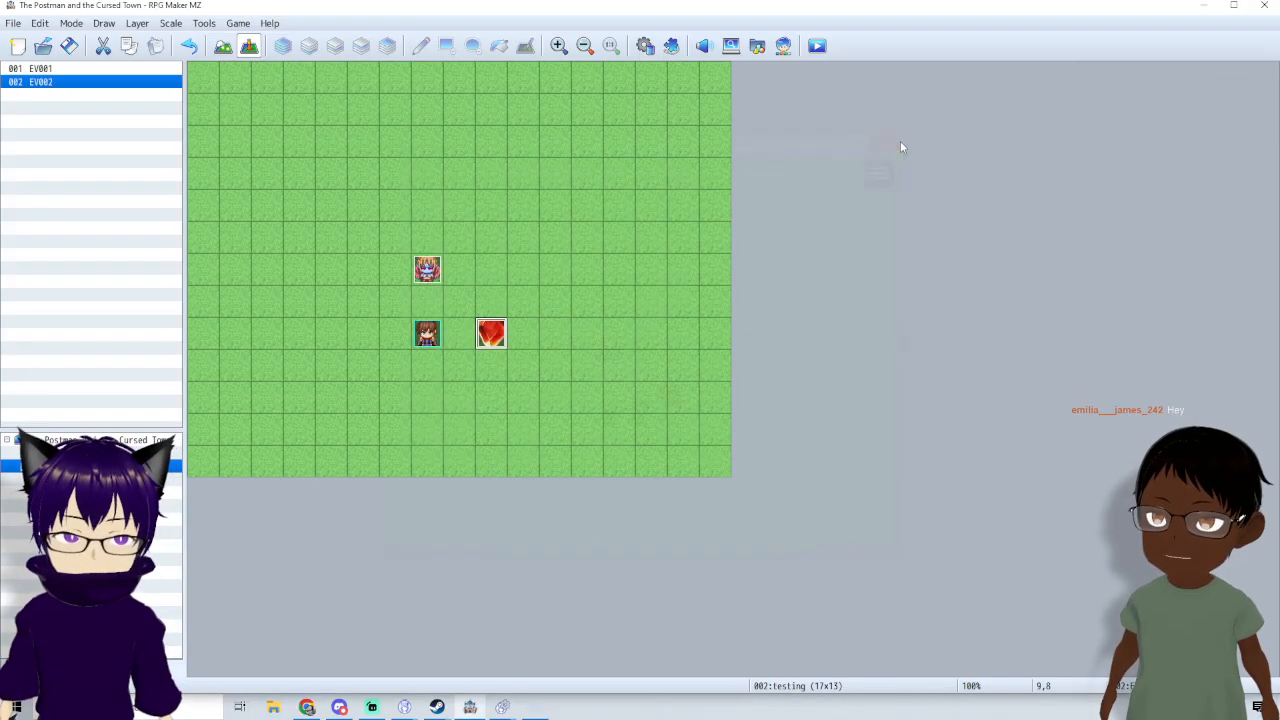
- Inspect the cat's Change HP command in the red crystal's event EV002 and delete it
double_click(491, 334)
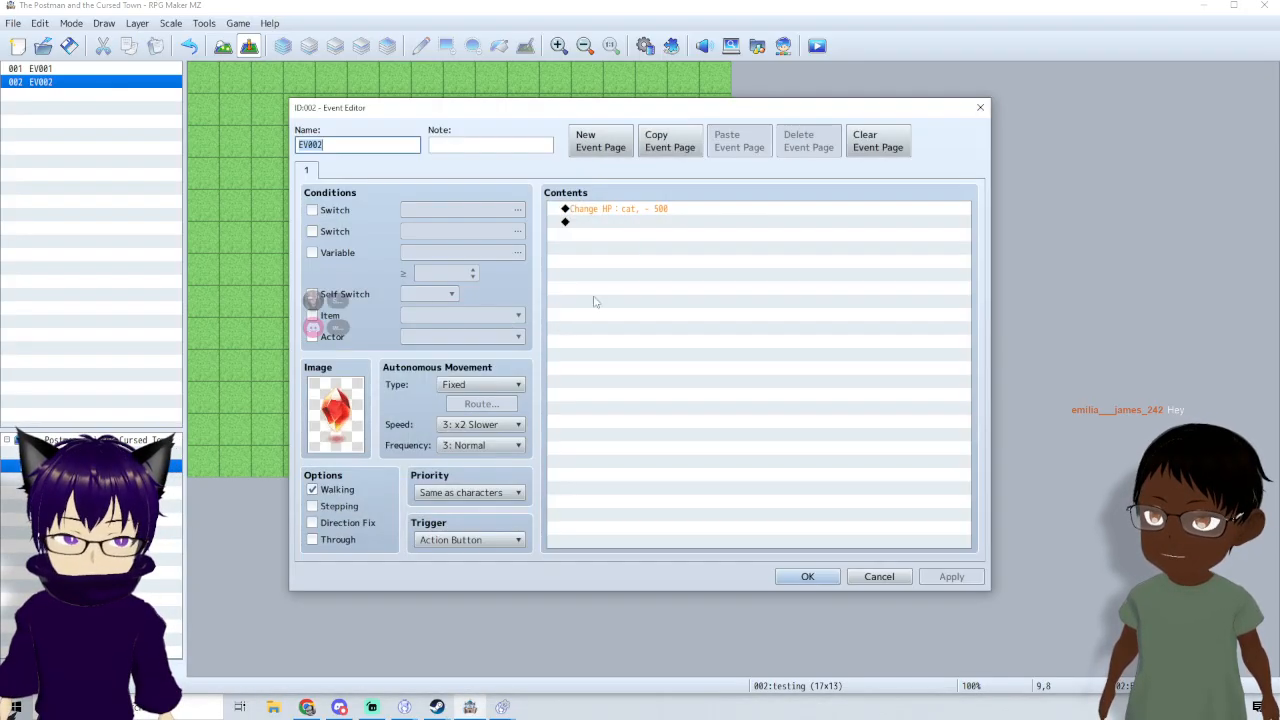
right_click(613, 213)
left_click(640, 235)
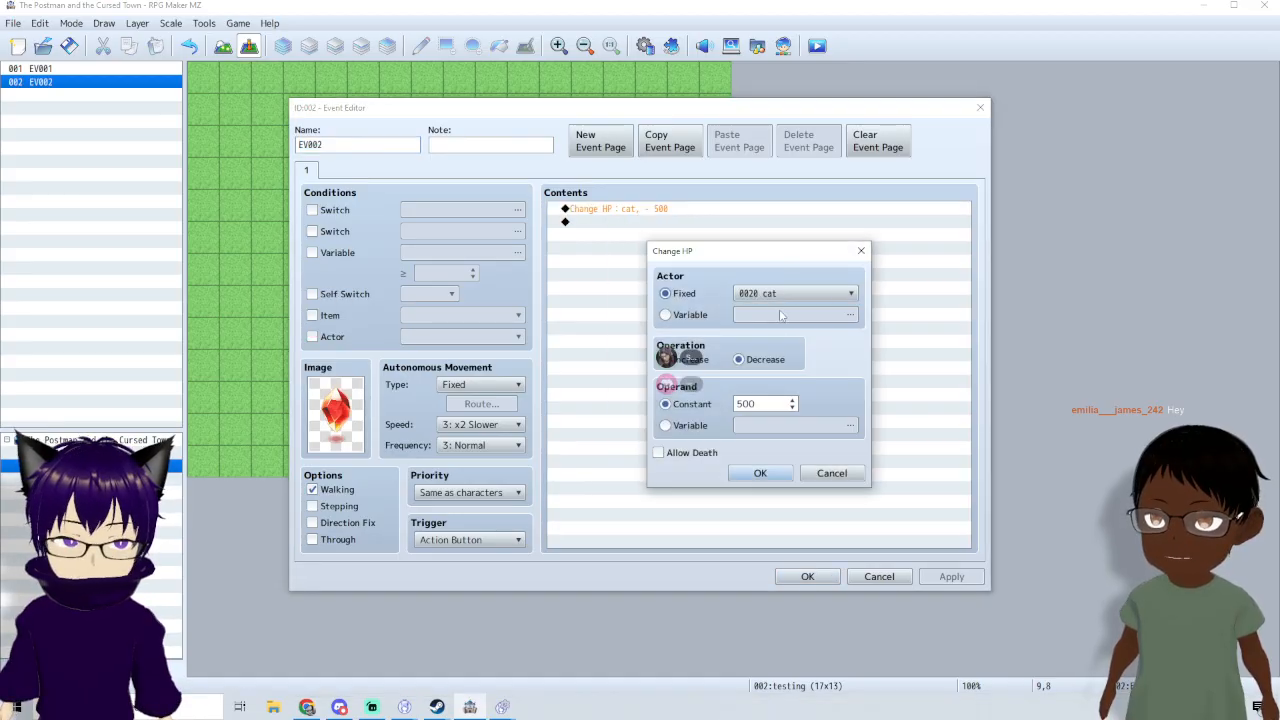
left_click(805, 477)
left_click(647, 212)
key("Delete")
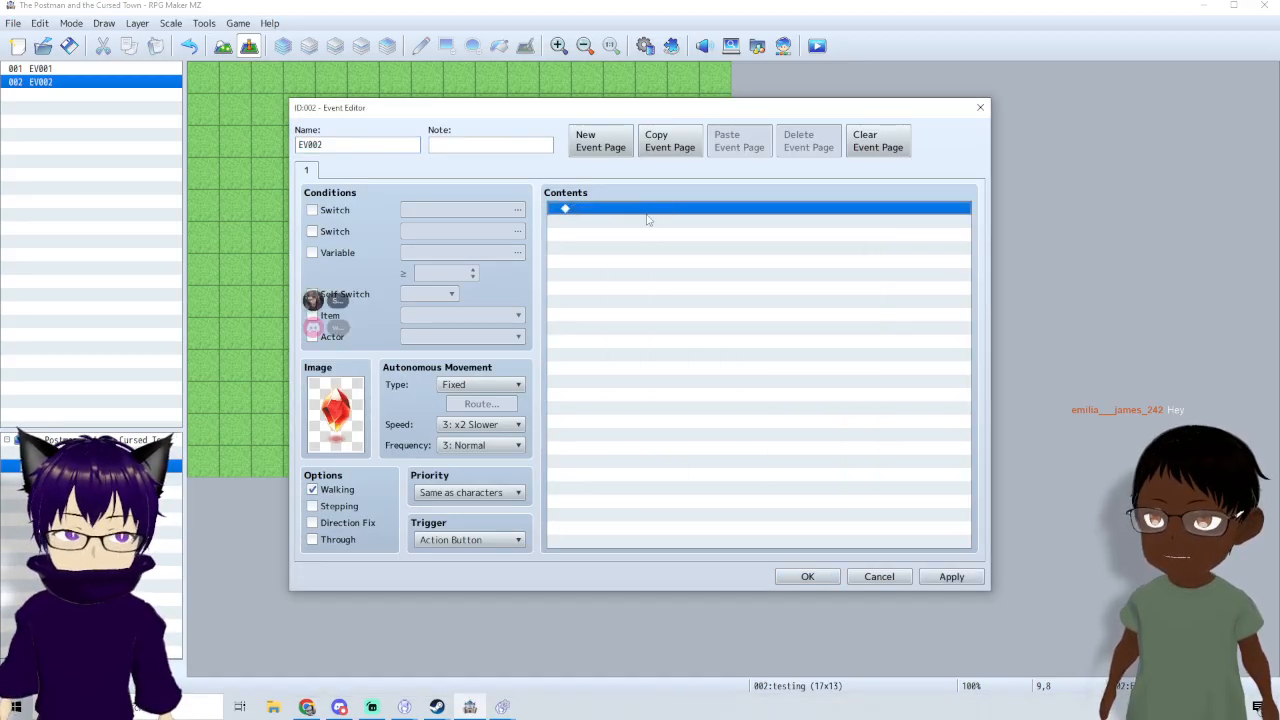
- Add a Change HP command to the crystal event that decreases the entire party's HP by 500 with Allow Death, and accept the event
double_click(638, 208)
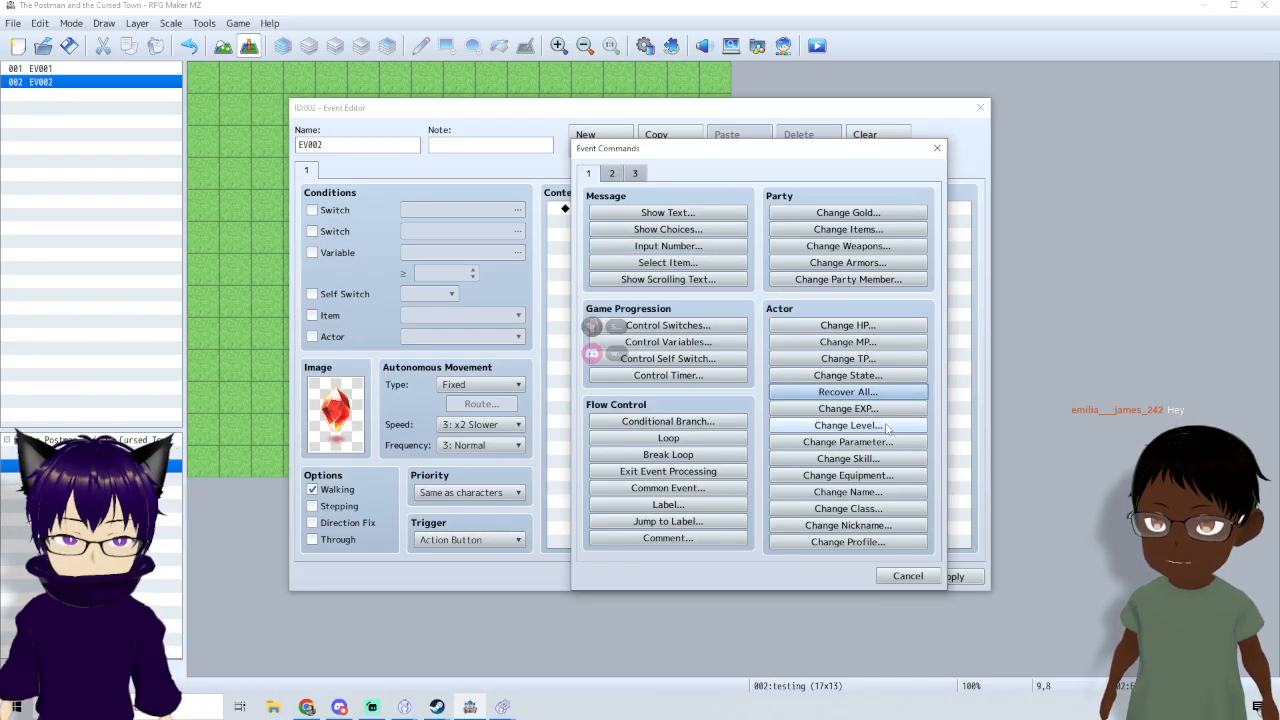
left_click(893, 326)
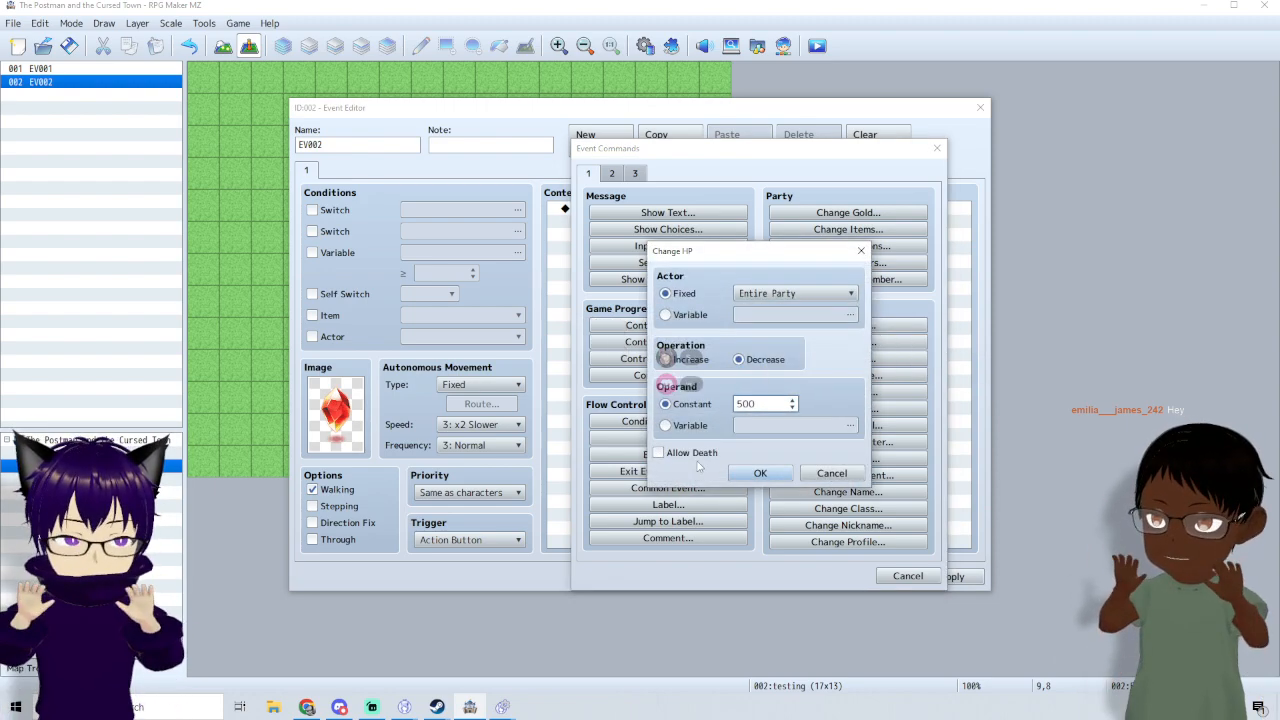
left_click(745, 472)
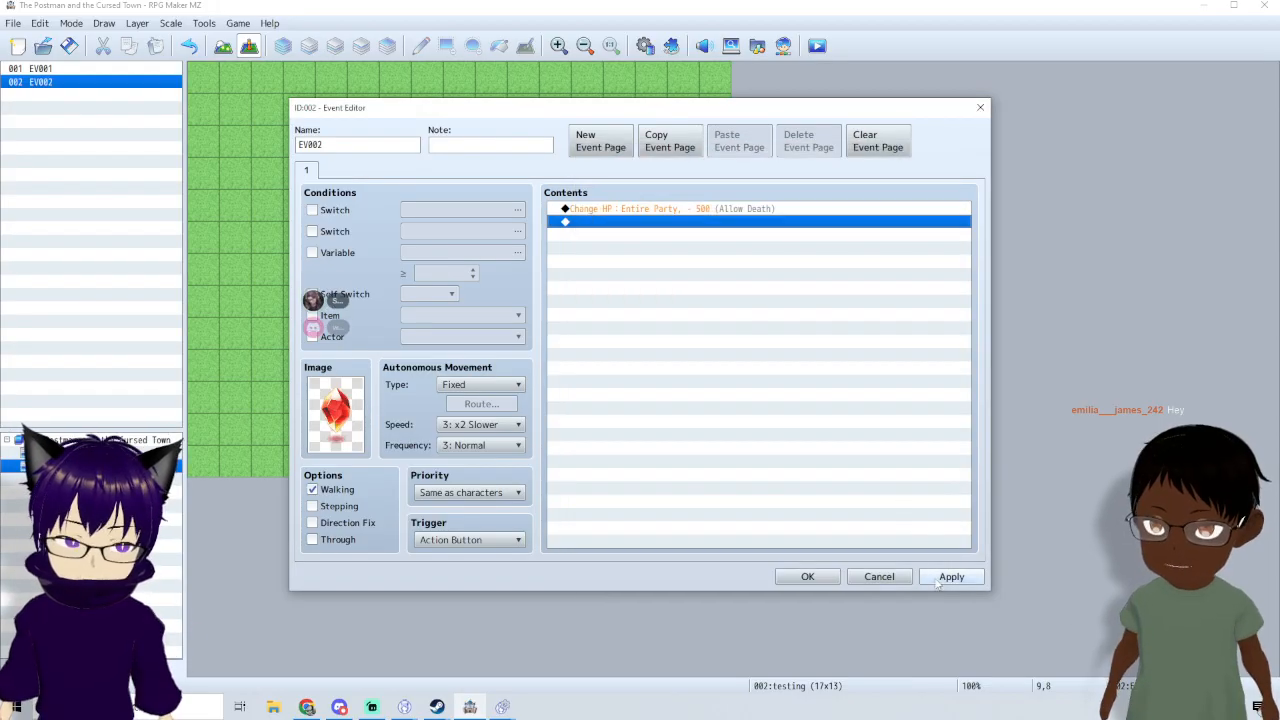
left_click(950, 580)
left_click(807, 576)
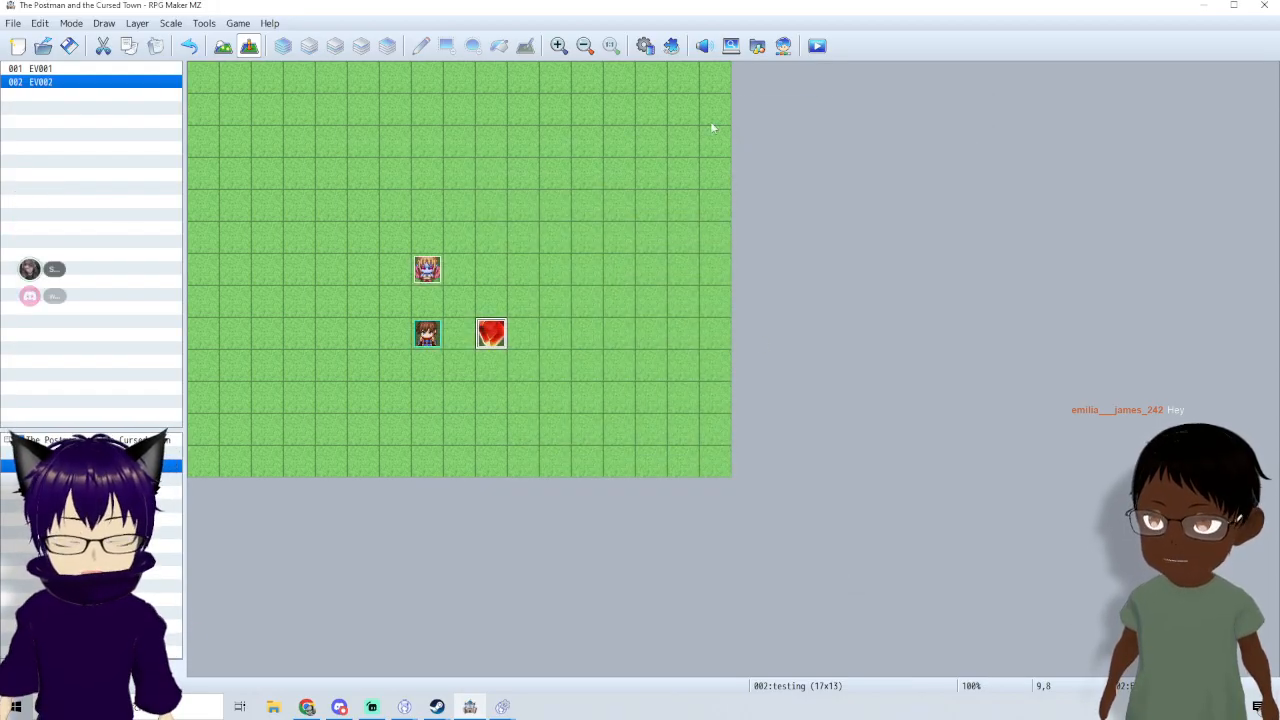
- Launch a fresh playtest of the game and begin a new game
left_click(817, 47)
left_click(612, 373)
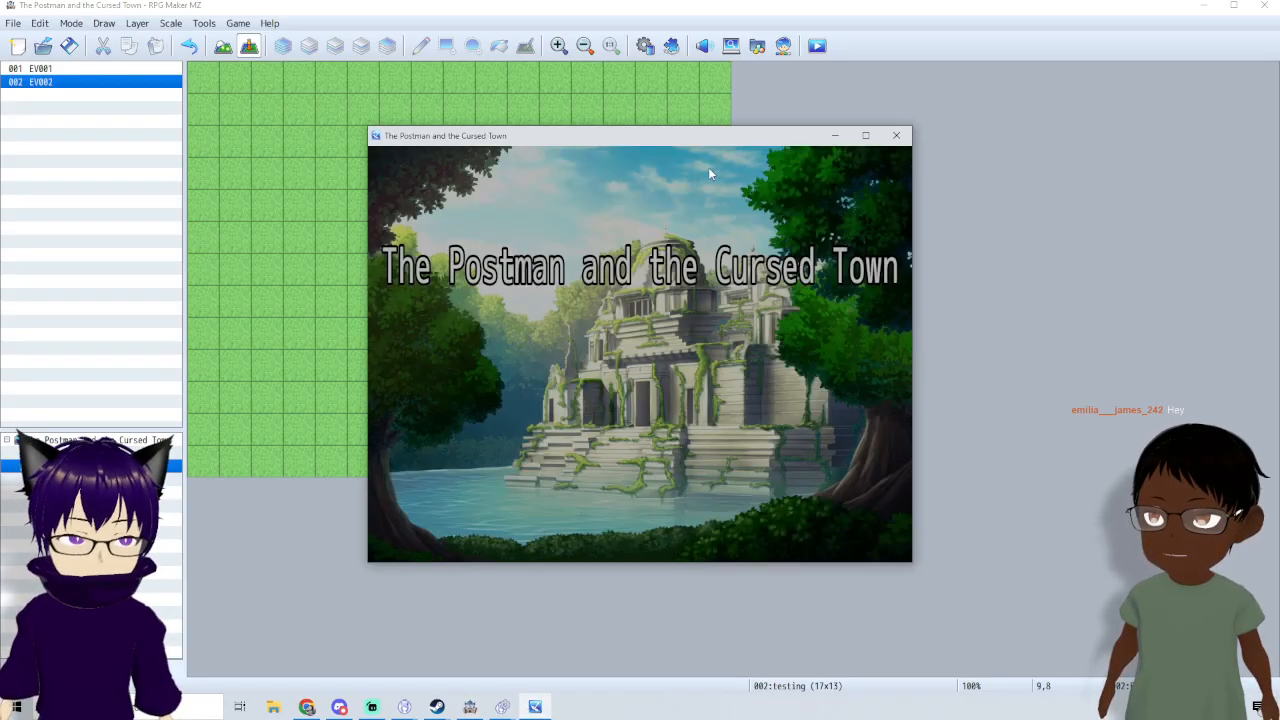
key("Up")
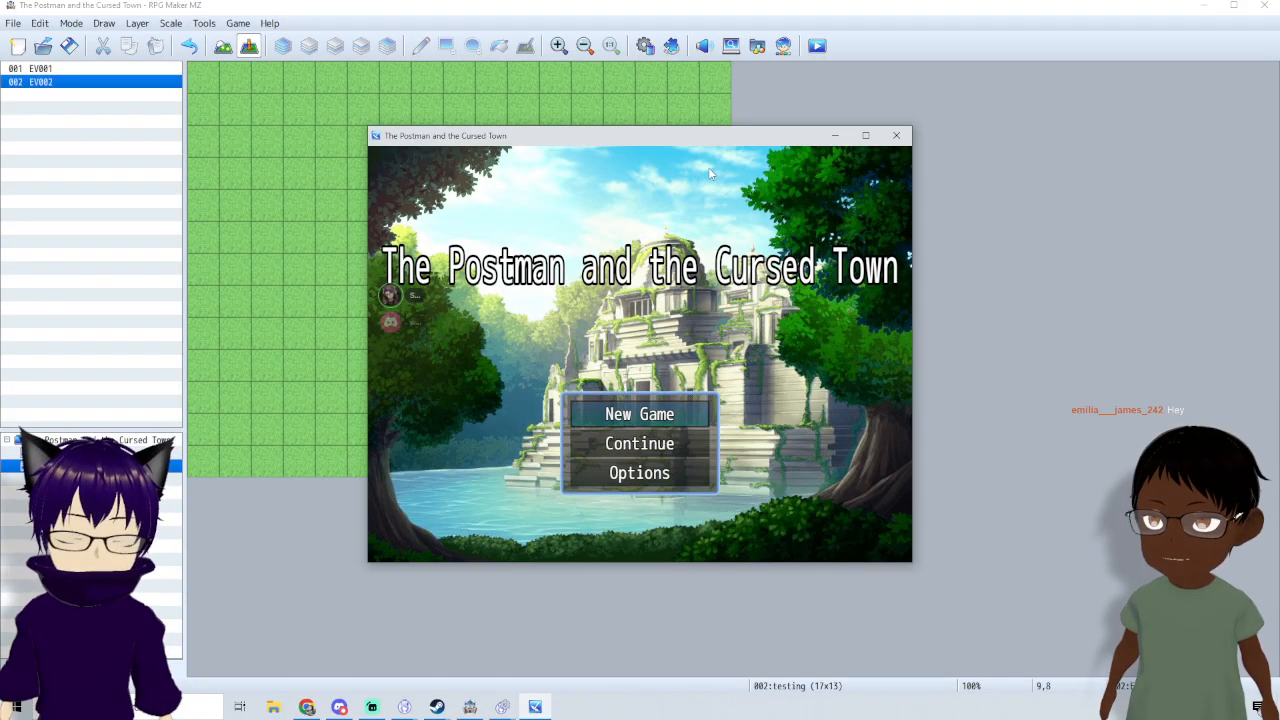
key("Return")
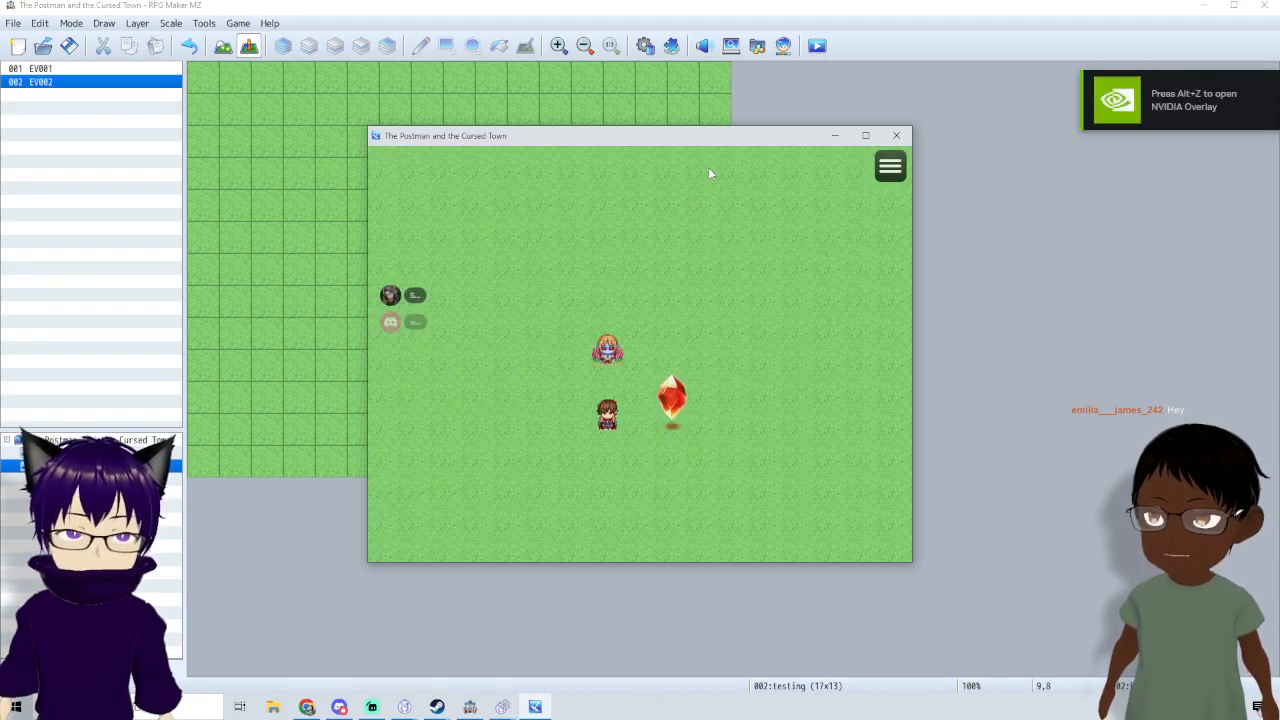
- Walk the character away from the crystal and cast Call small animal from the swordsman's magic skills
key("Left")
key("Left")
key("Escape")
key("Down")
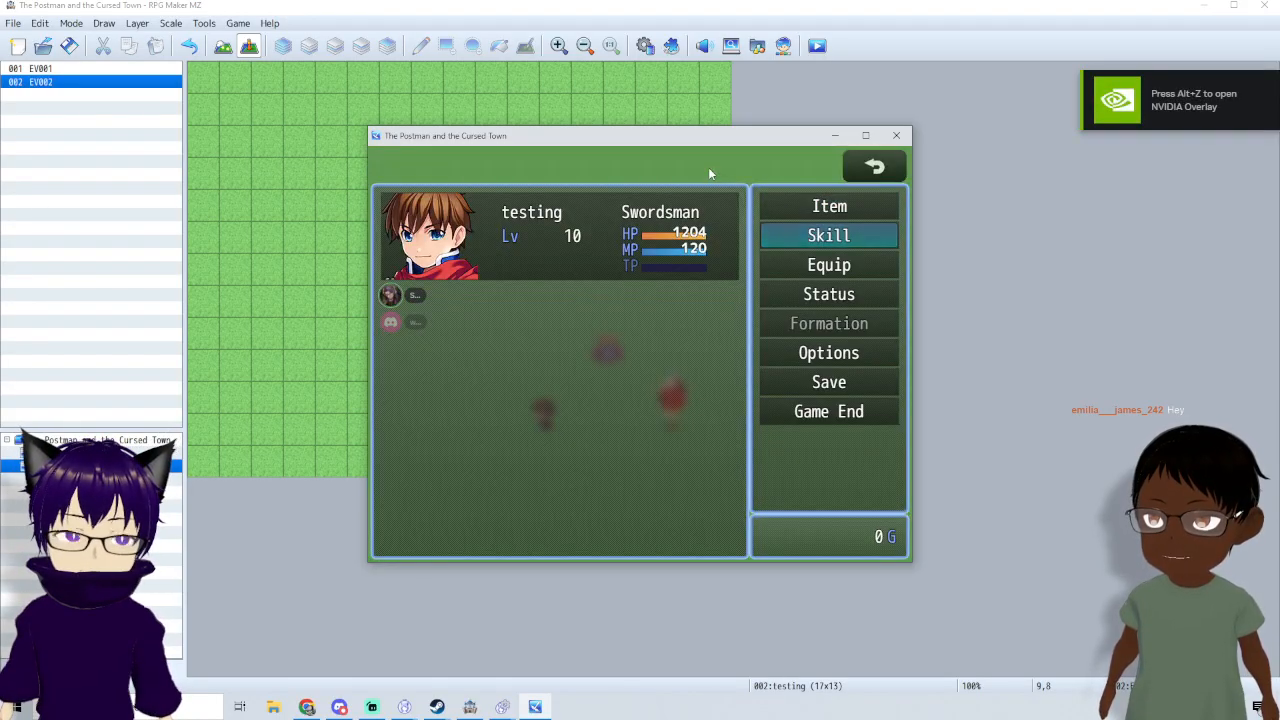
key("Return")
key("Return")
key("Down")
key("Down")
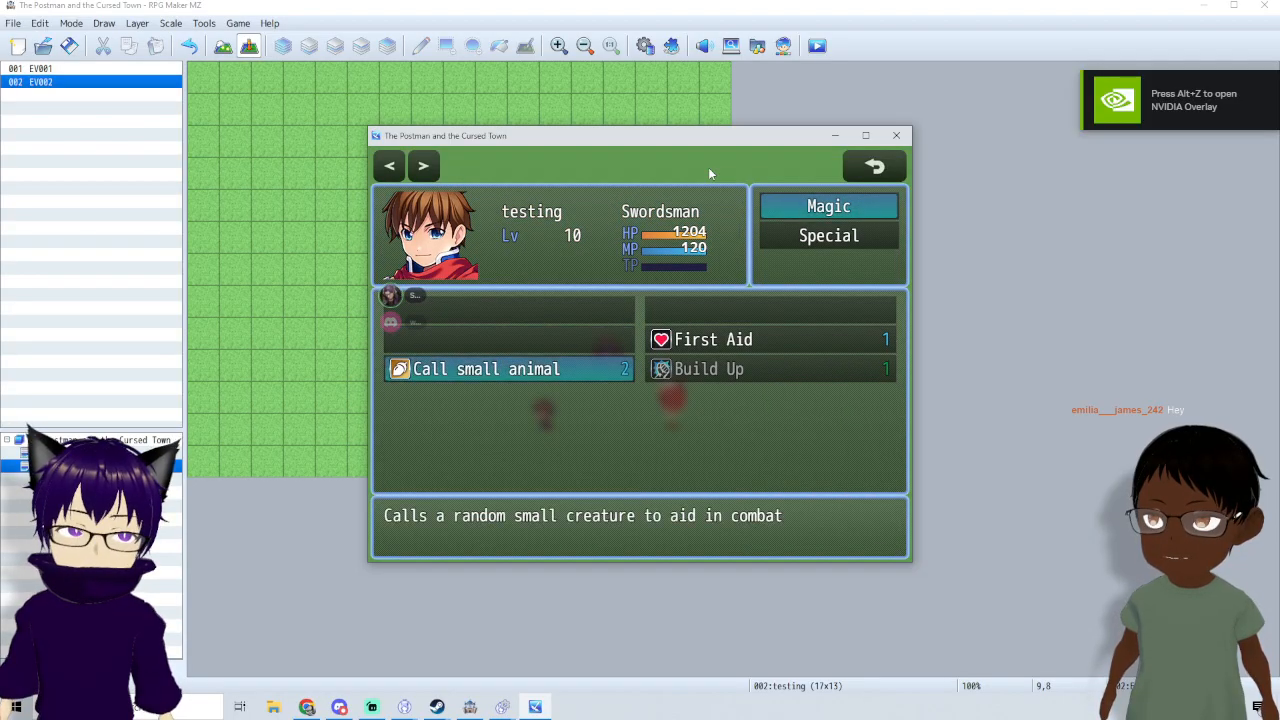
key("Return")
key("Return")
- Walk the character with the cat into the red crystal, step back and check both members' HP in the party menu
key("Right")
key("Right")
key("Right")
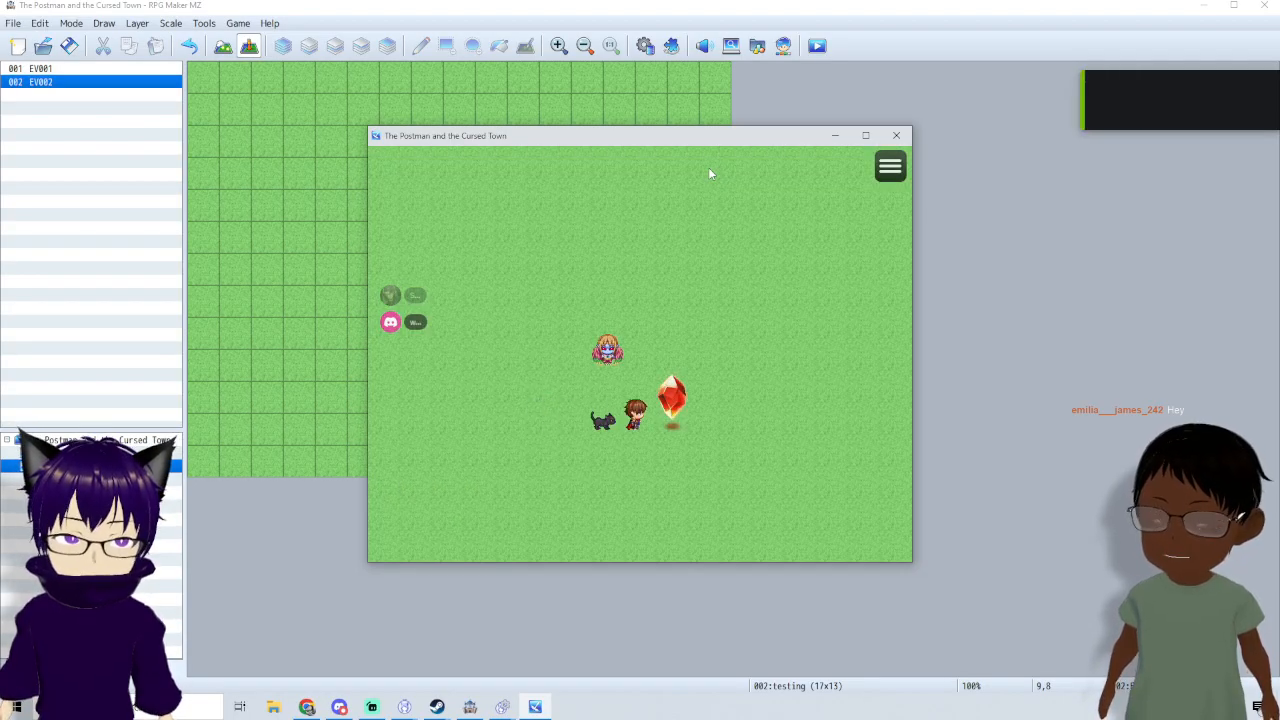
key("Left")
key("Left")
key("Left")
key("Escape")
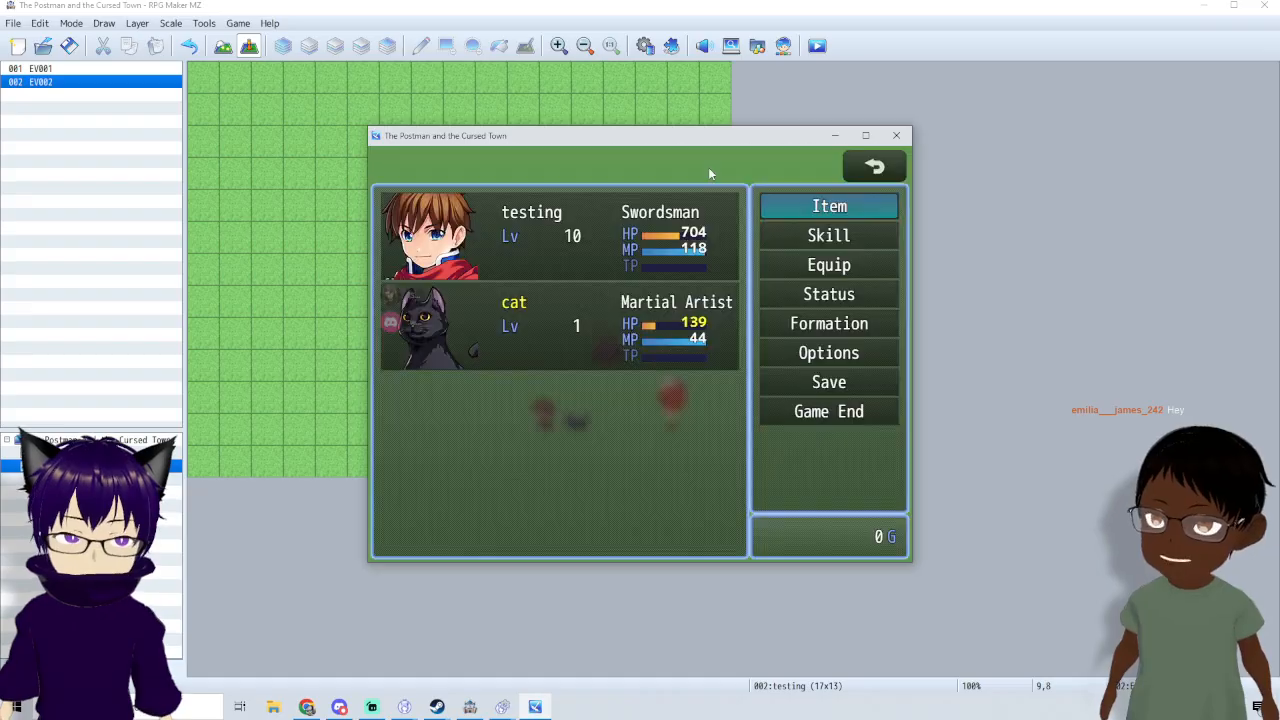
- Touch the red crystal a second time and check the party menu for the cat
key("Escape")
key("Right")
key("Right")
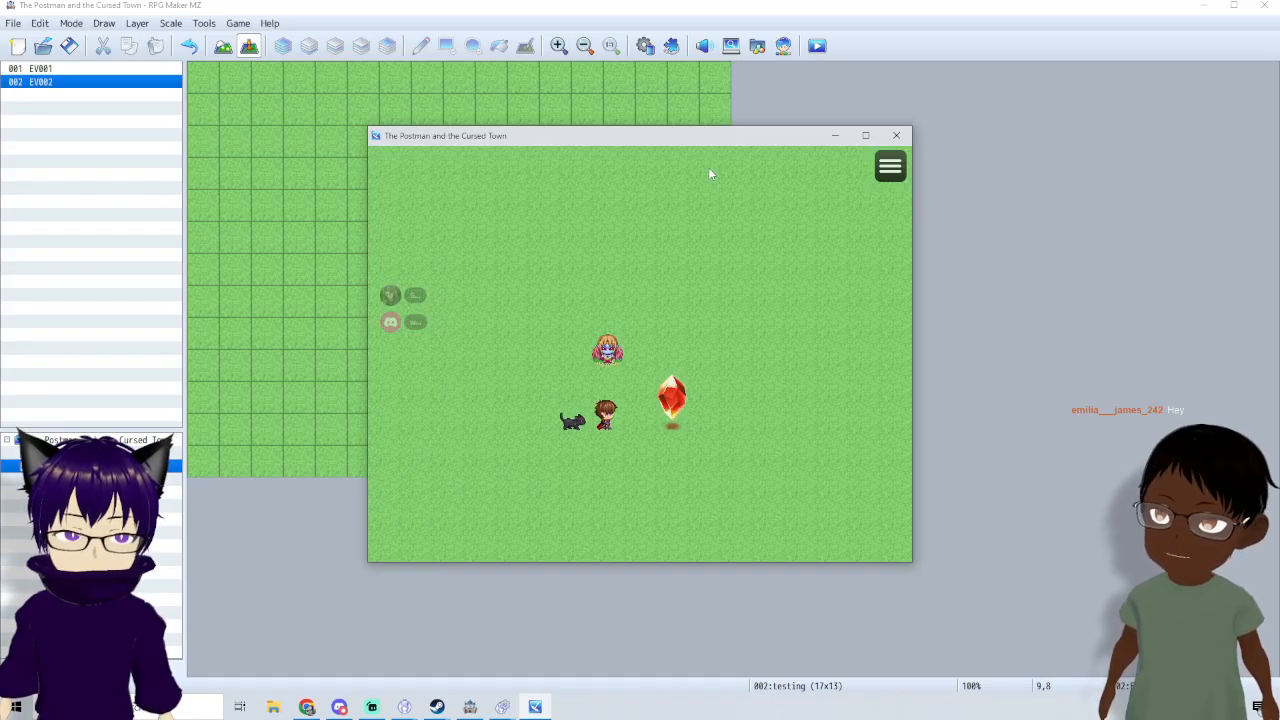
key("Left")
key("Escape")
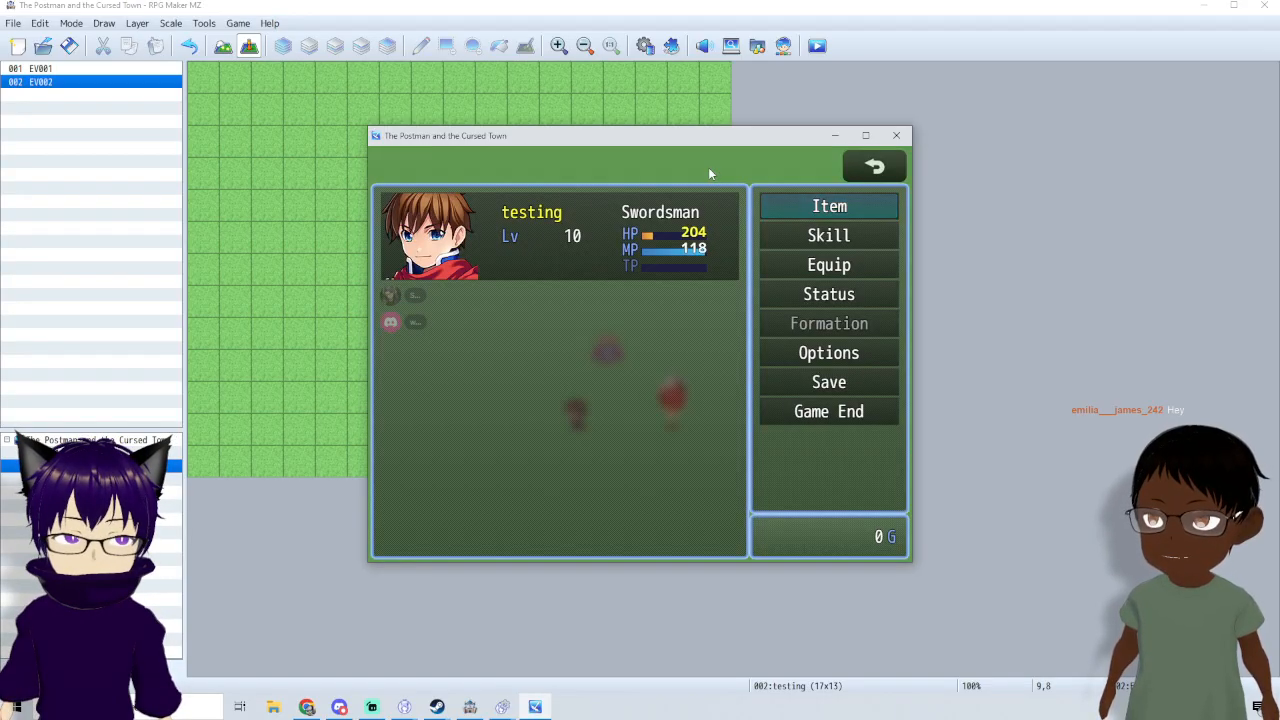
- Cast the swordsman's Call small animal magic skill again to bring the cat back
key("Down")
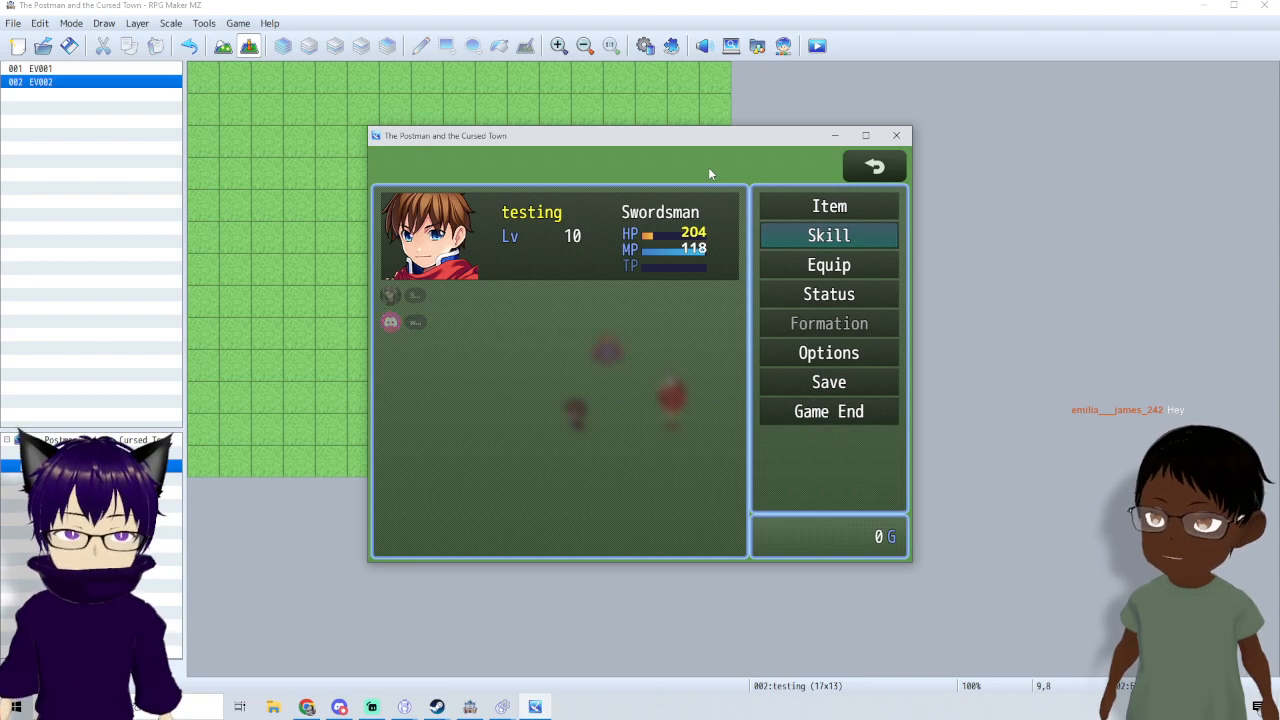
key("Return")
key("Return")
key("Down")
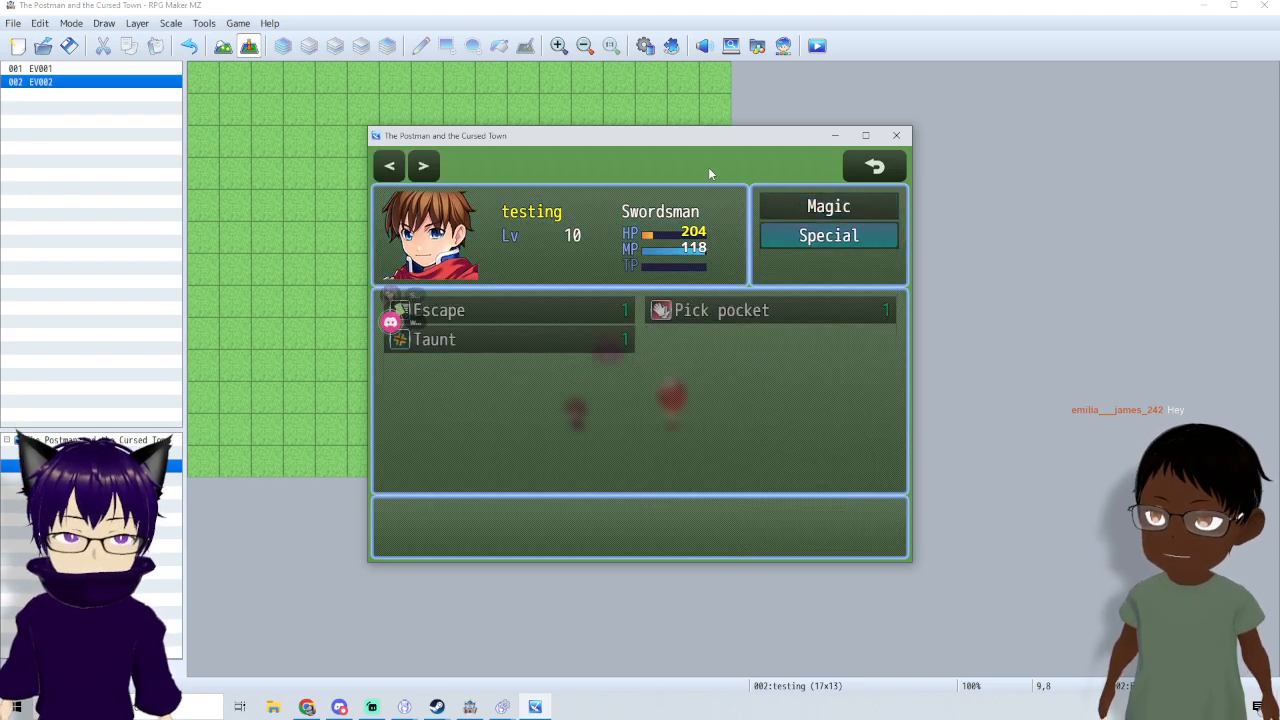
key("Up")
key("Return")
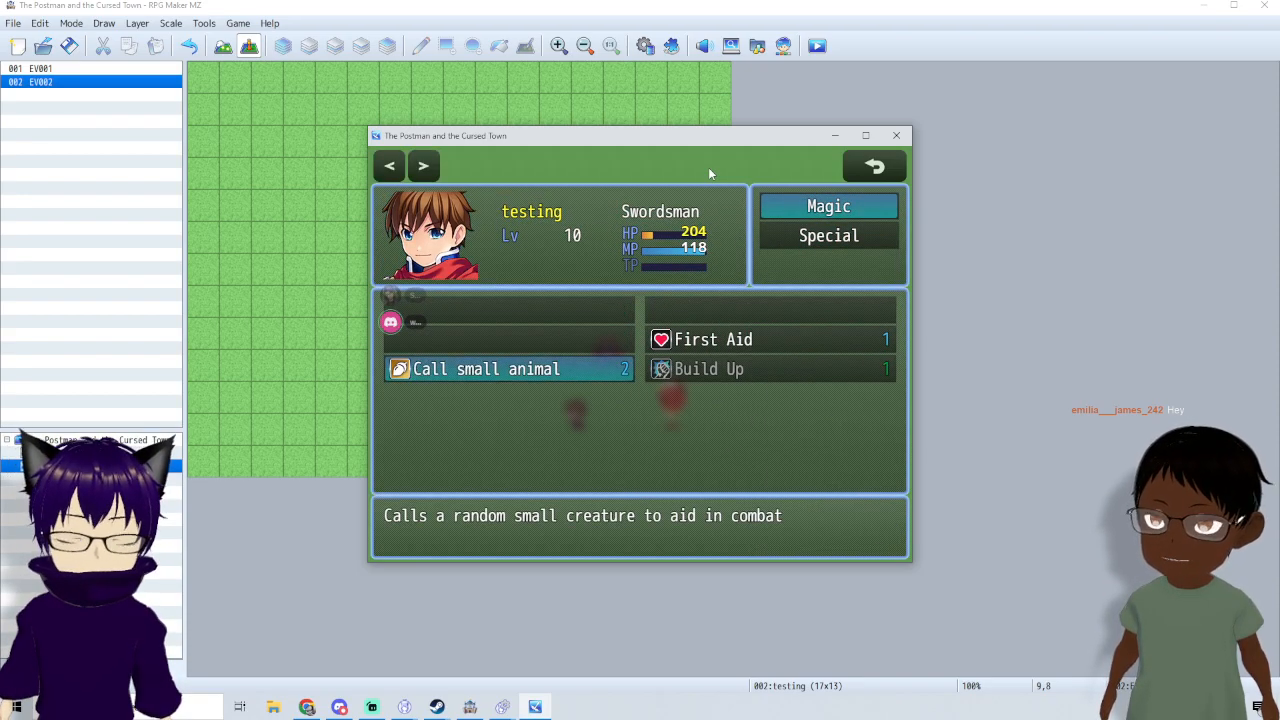
key("Return")
key("Return")
- Check the recalled cat's HP in the party menu, and close the playtest
key("Left")
key("Escape")
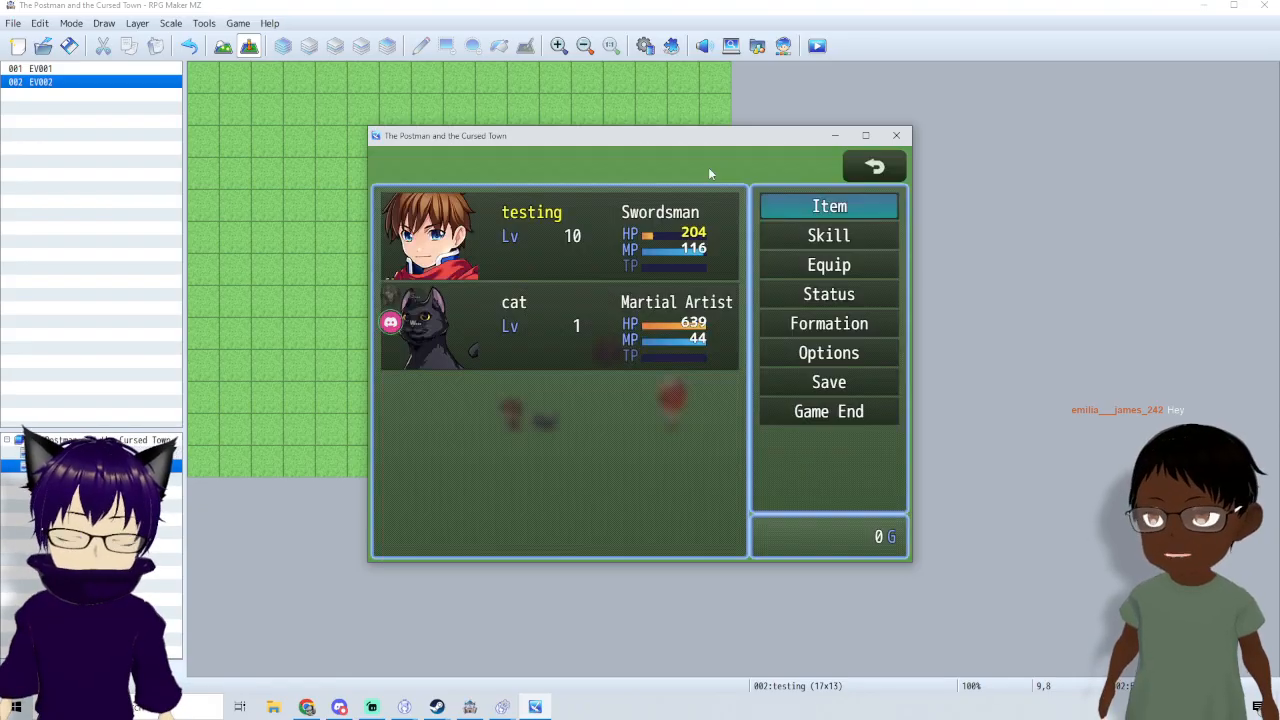
key("Escape")
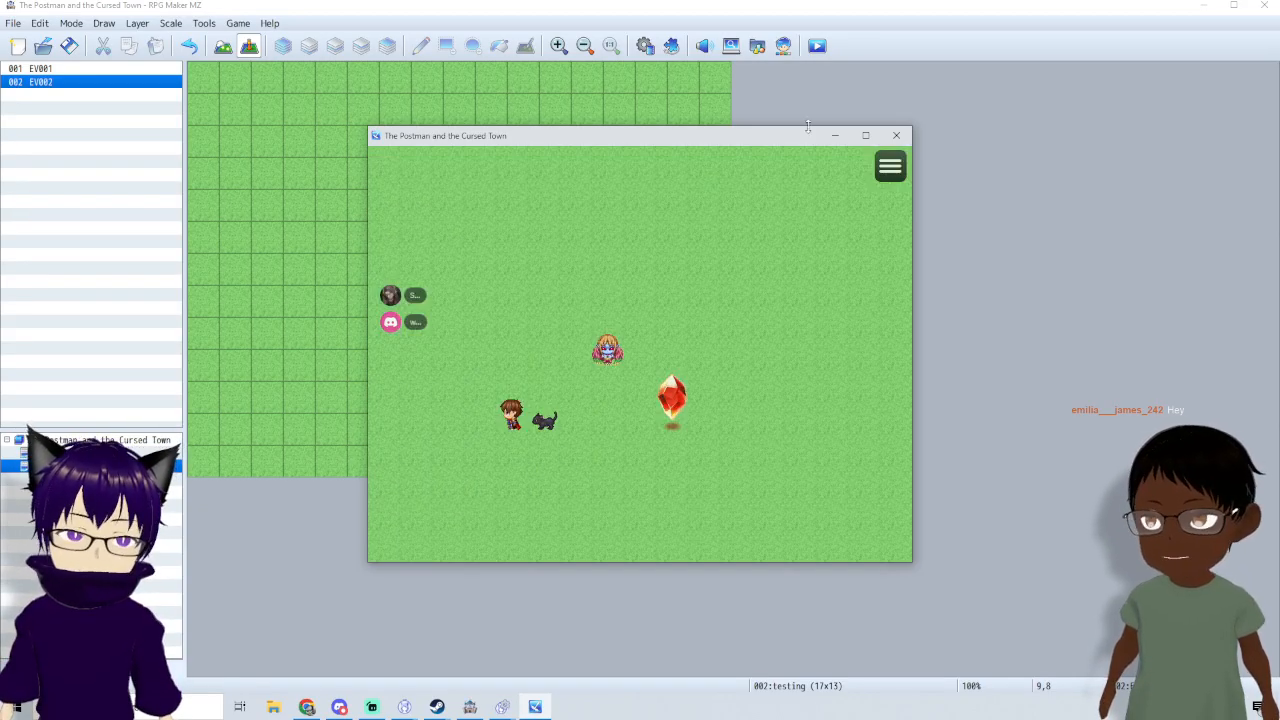
left_click(898, 137)
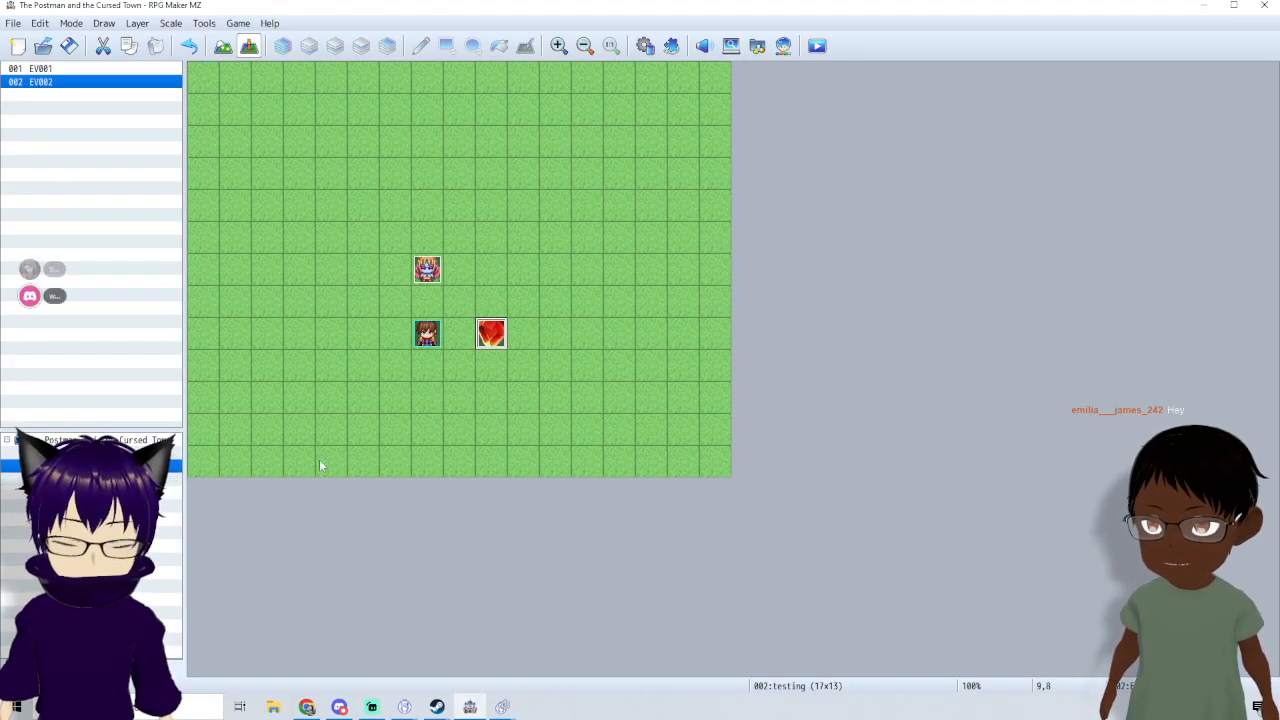
- Switch to MAP001 and set the player's starting position on the tile just below the counter at 8,6
left_click(60, 453)
double_click(461, 273)
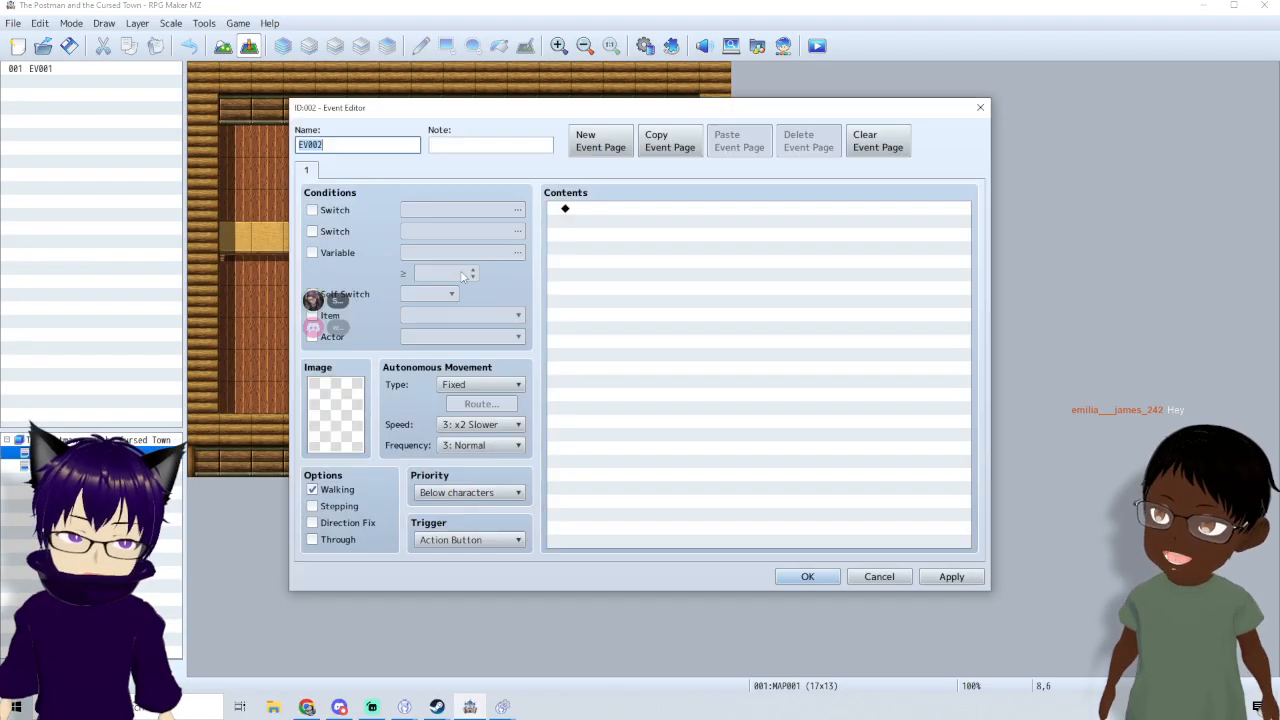
left_click(878, 577)
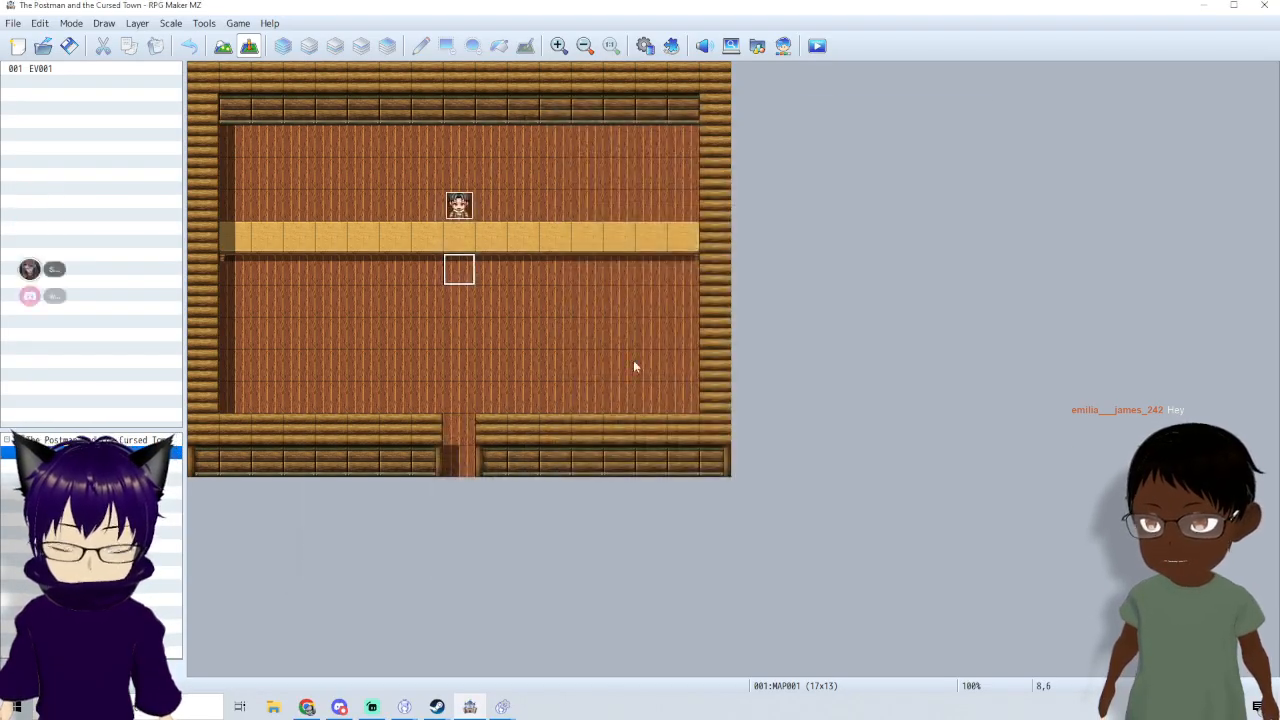
double_click(452, 275)
left_click(879, 577)
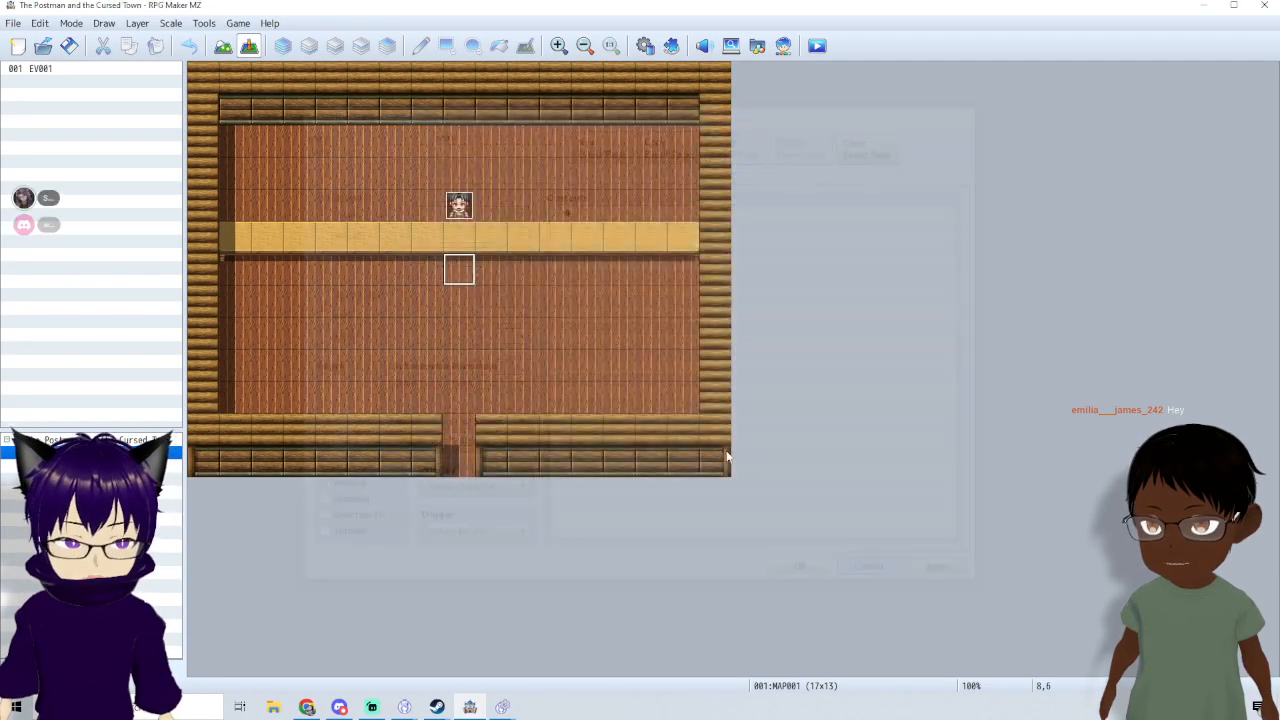
right_click(454, 271)
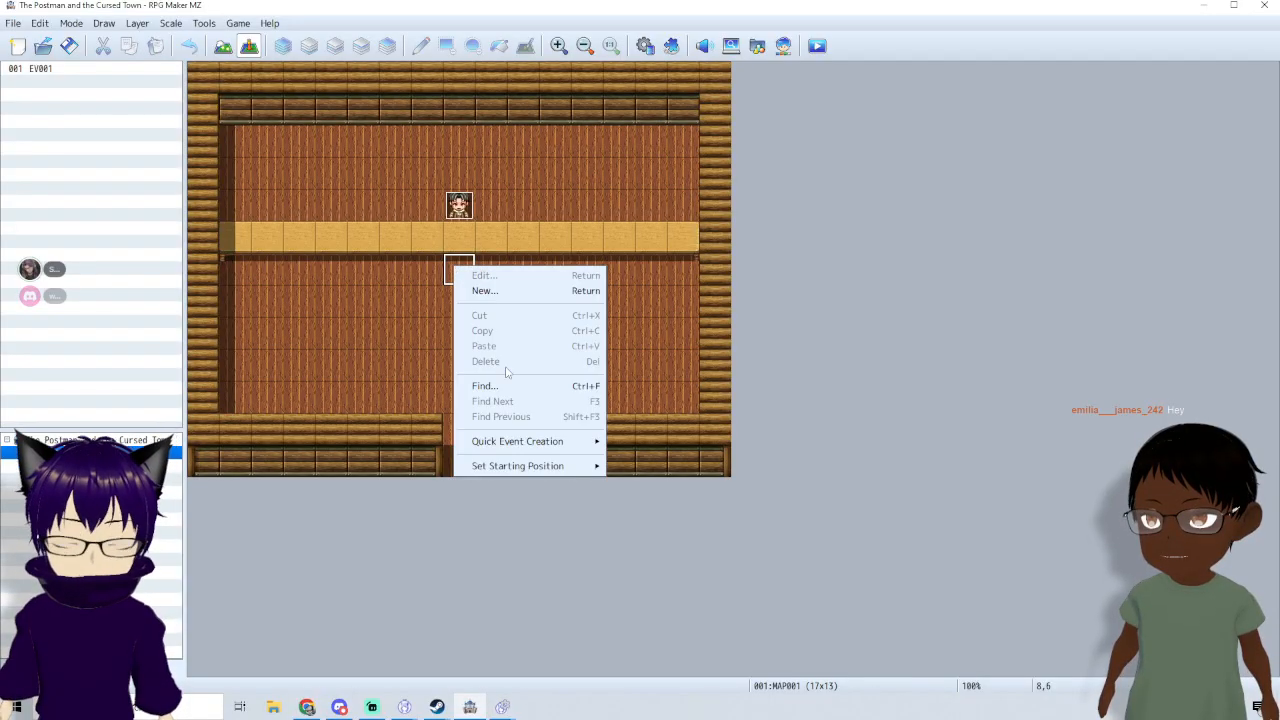
mouse_move(538, 466)
left_click(636, 466)
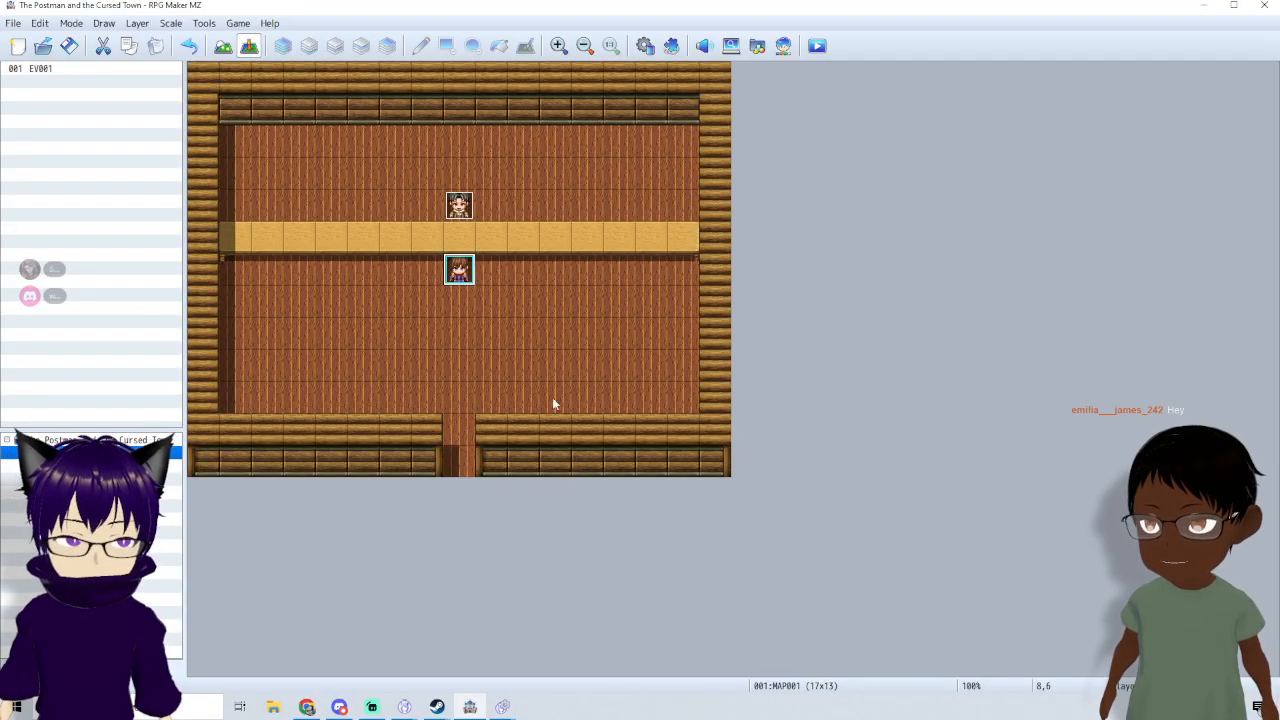
- Change the starting party's actor to 0001 MC in the database's System 1 settings and accept the database
left_click(645, 45)
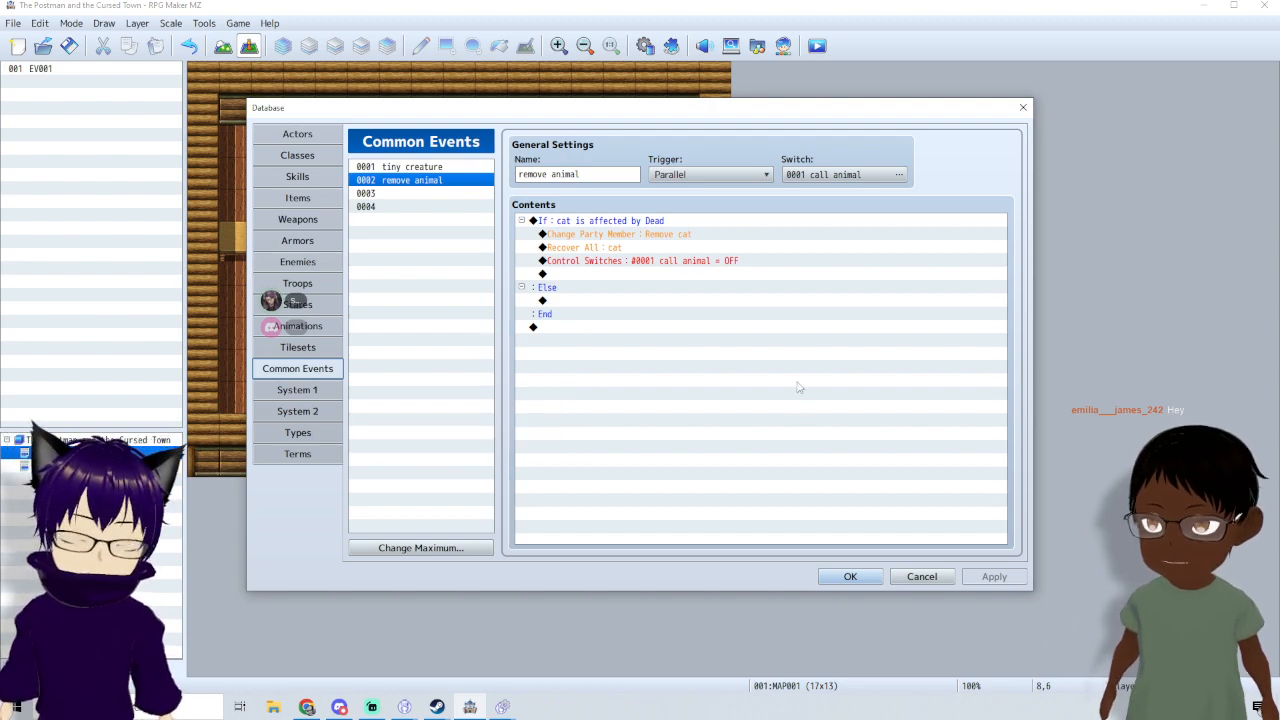
left_click(297, 390)
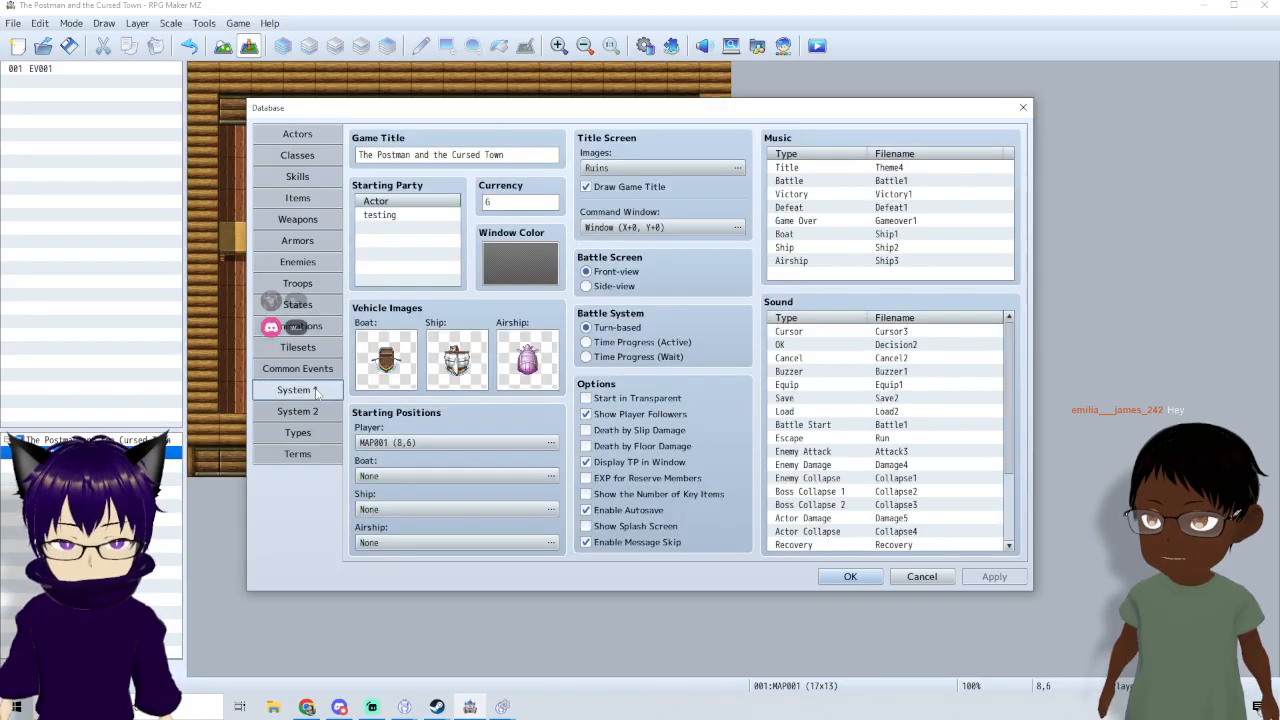
double_click(409, 218)
left_click(405, 228)
left_click(390, 244)
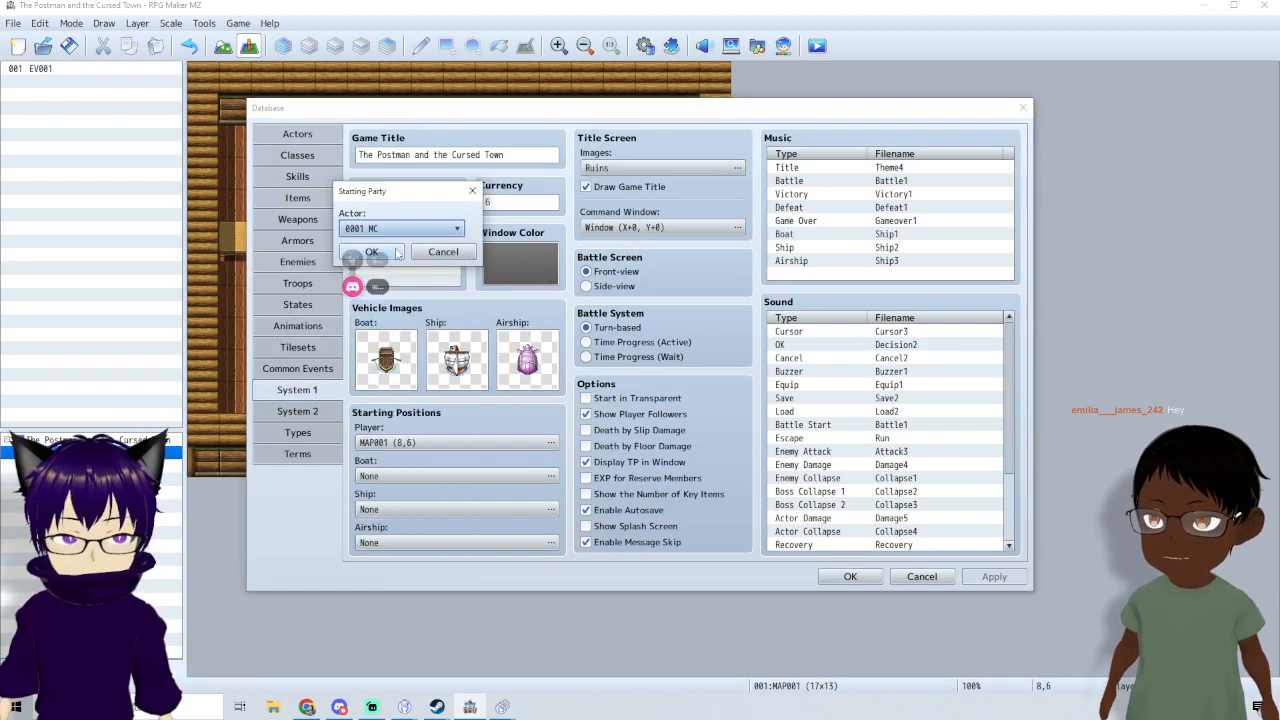
left_click(396, 253)
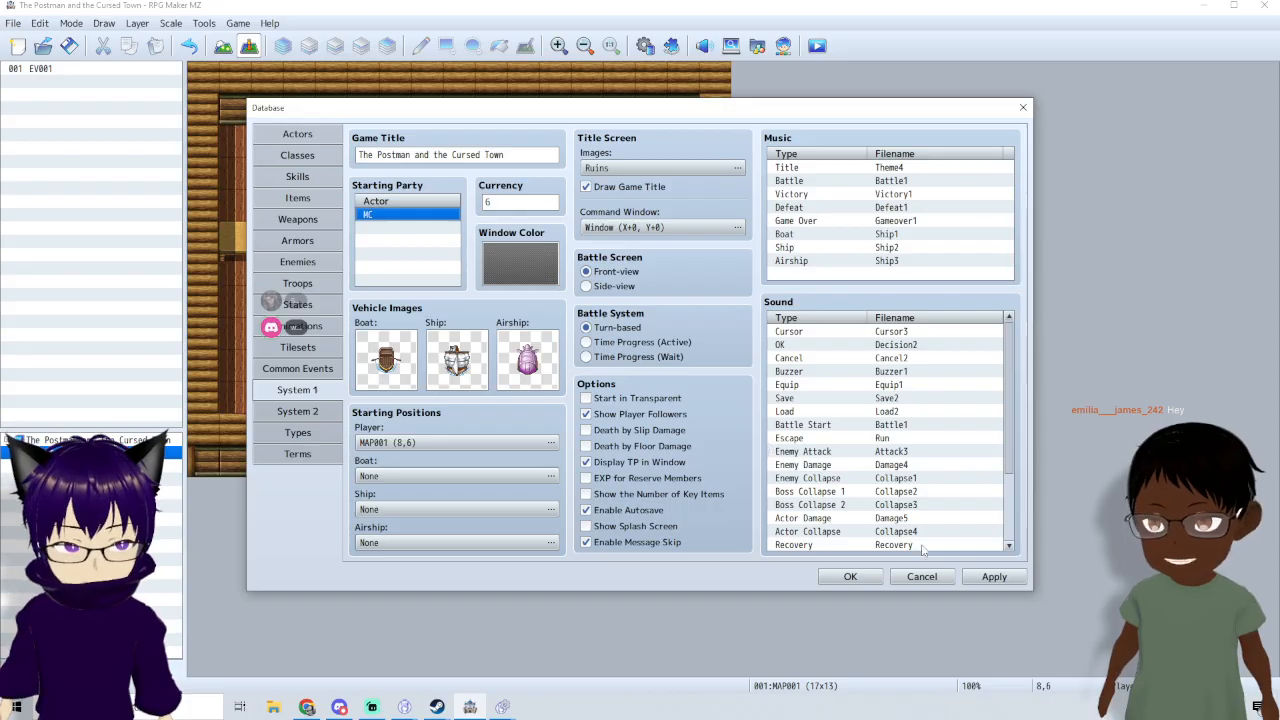
left_click(851, 577)
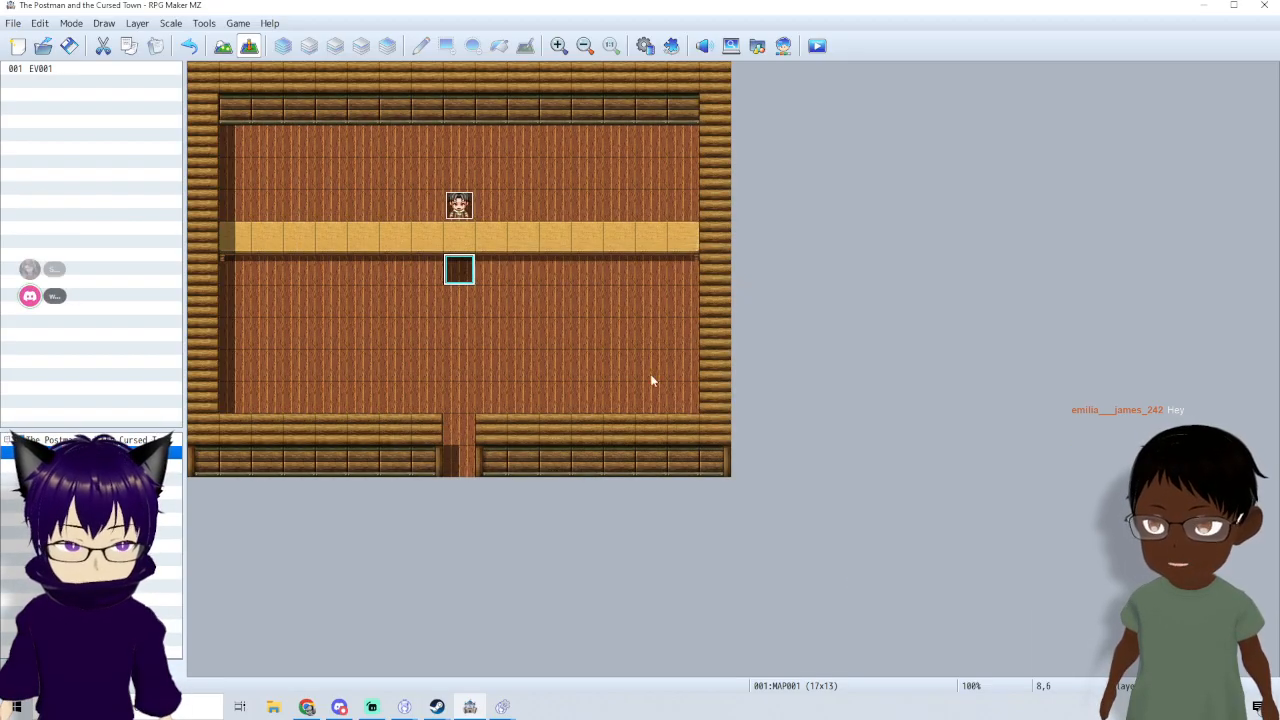
- Add a Control Self Switch command setting A to ON at the end of the contents of EV001 behind the counter
double_click(469, 207)
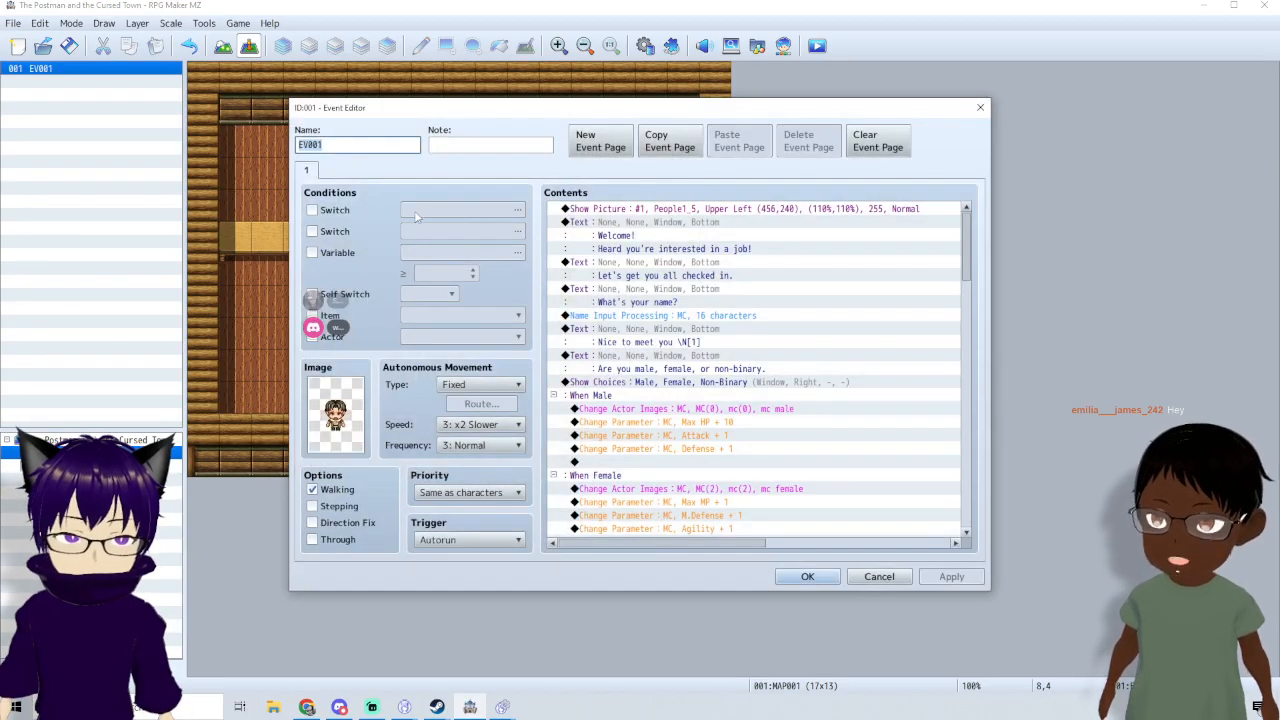
scroll(900, 362, "down", 6)
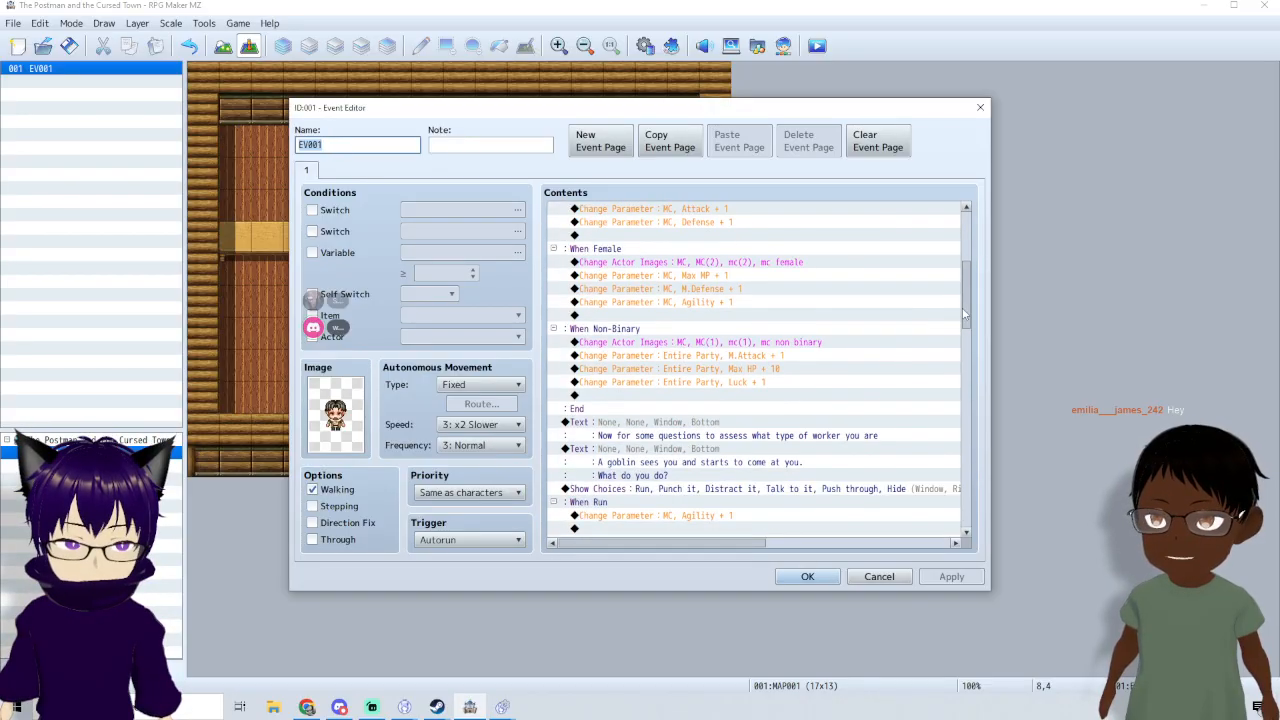
left_click_drag(963, 314, 938, 546)
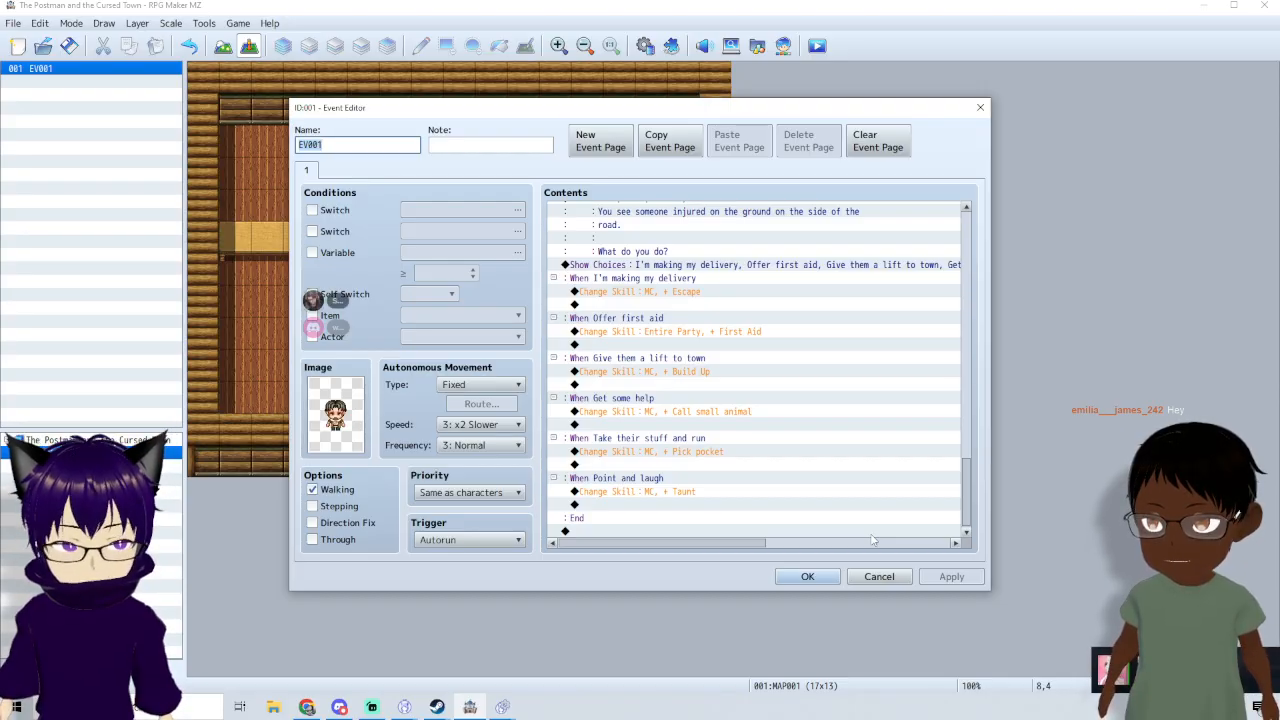
double_click(605, 528)
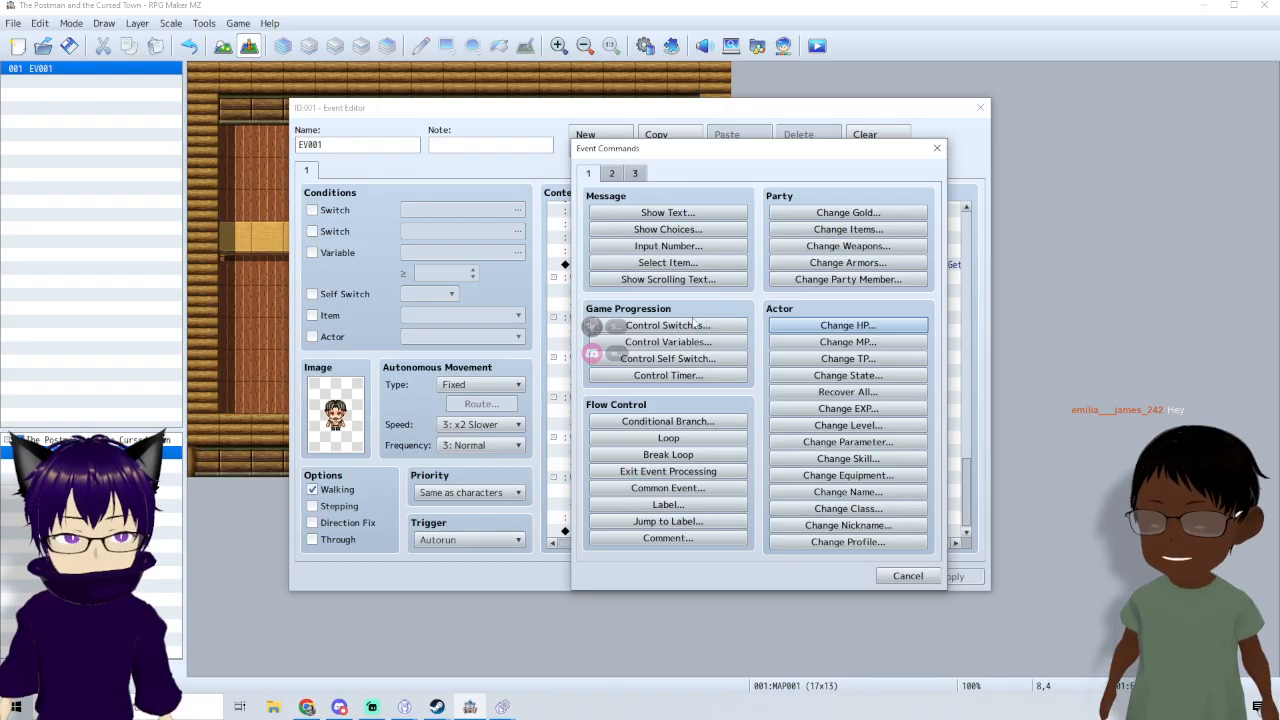
left_click(683, 360)
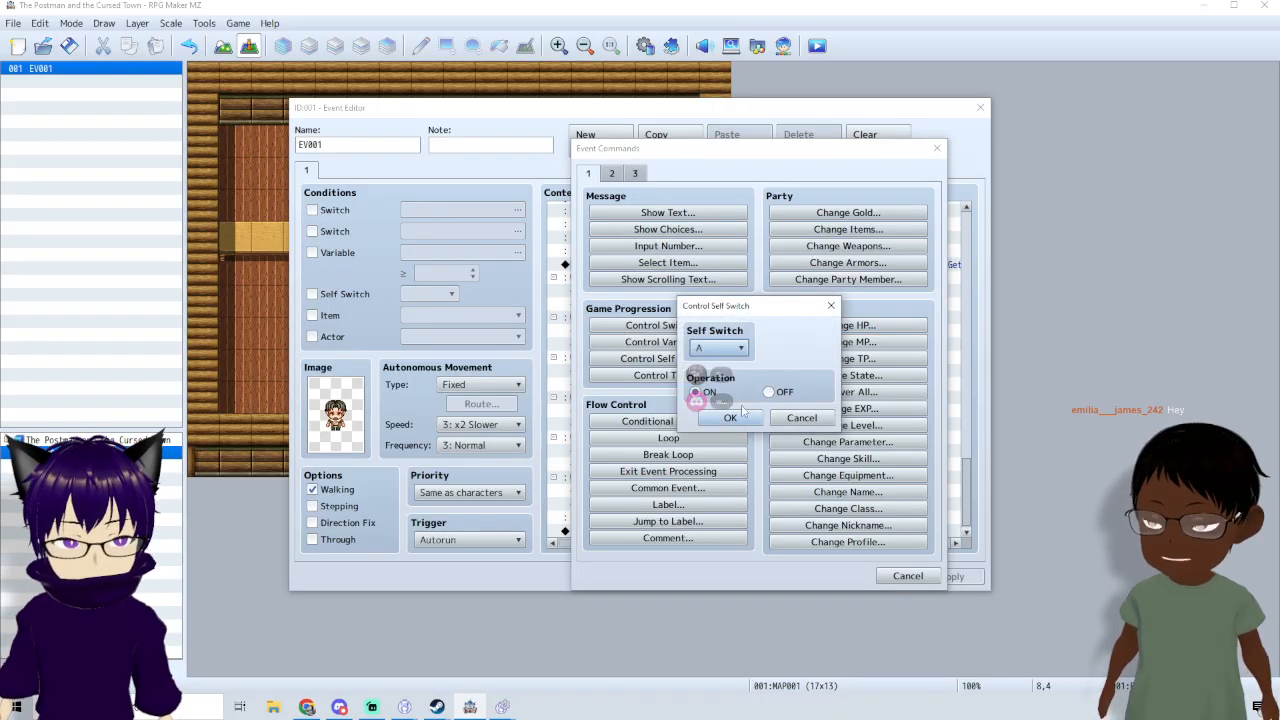
left_click(741, 421)
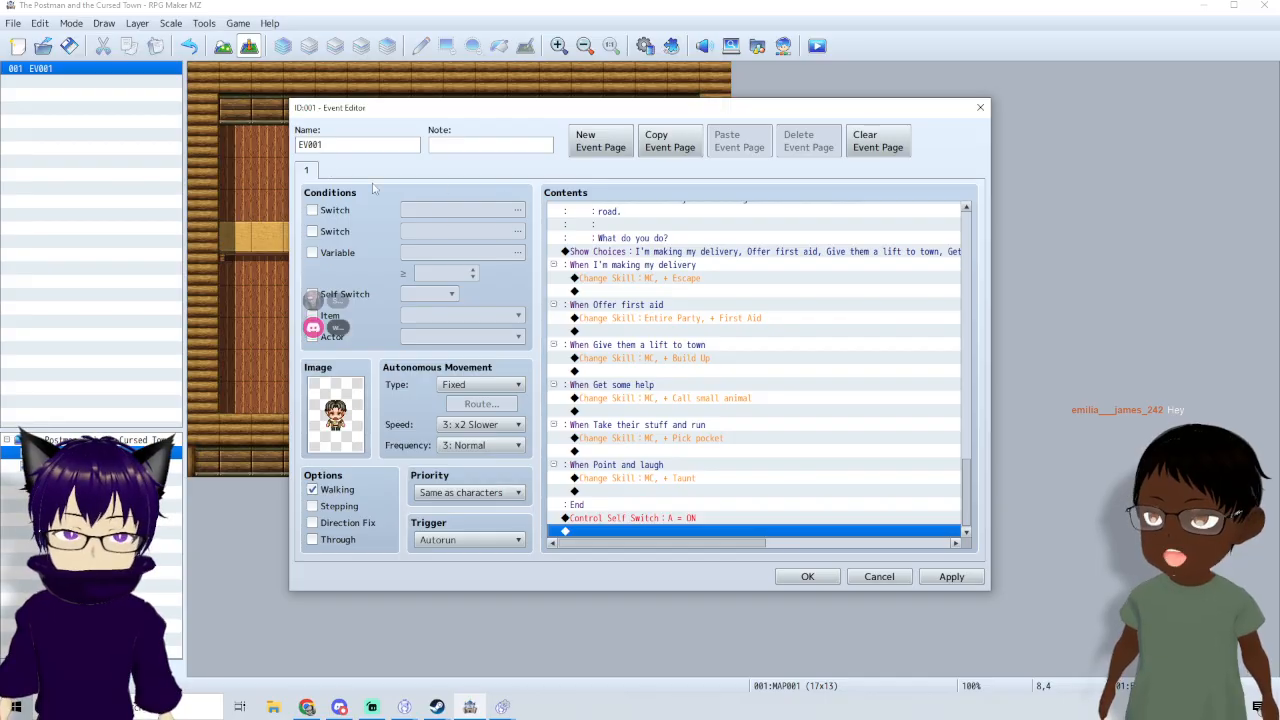
left_click(604, 518)
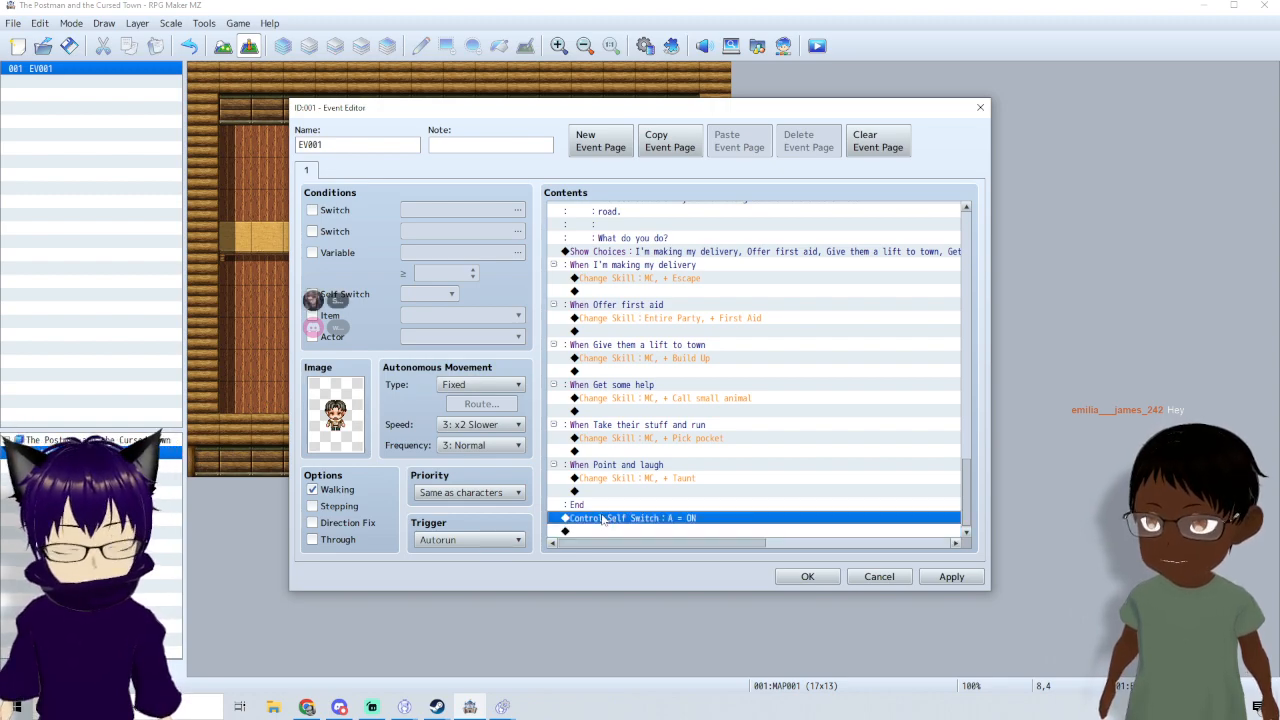
left_click(600, 531)
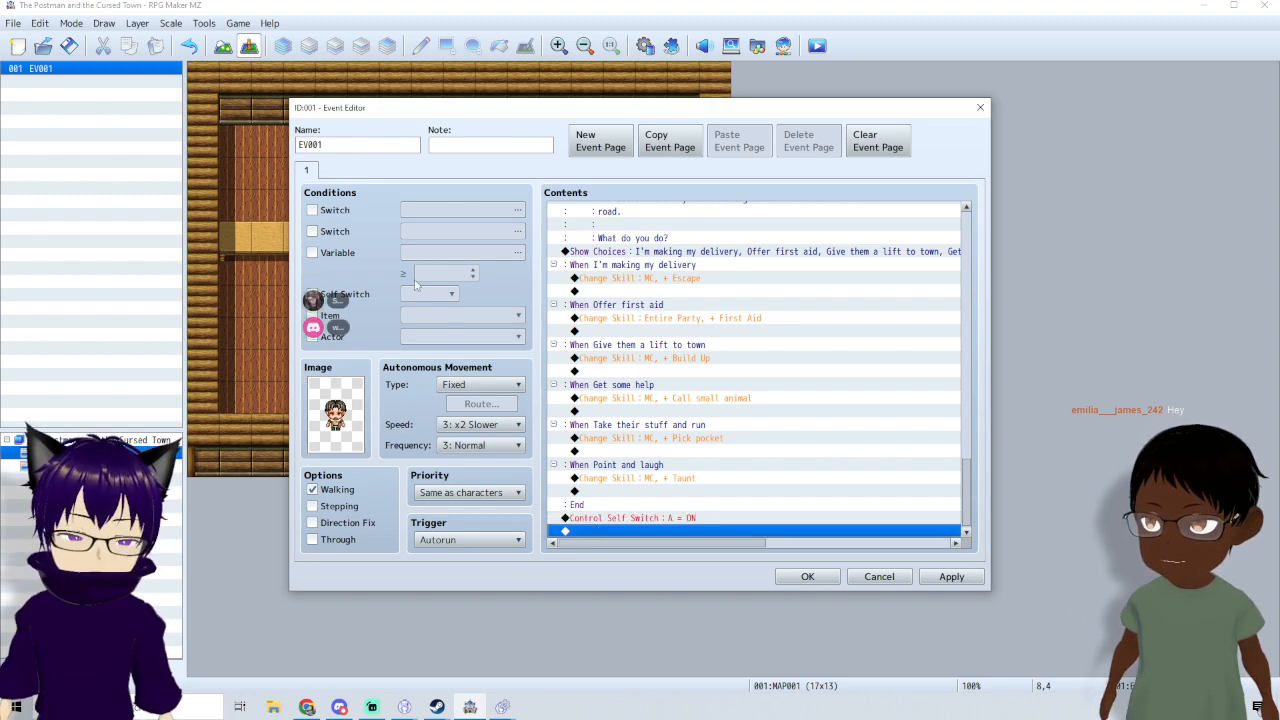
- Add a second event page to EV001 and give it the same People1 character image as the first page
left_click(600, 141)
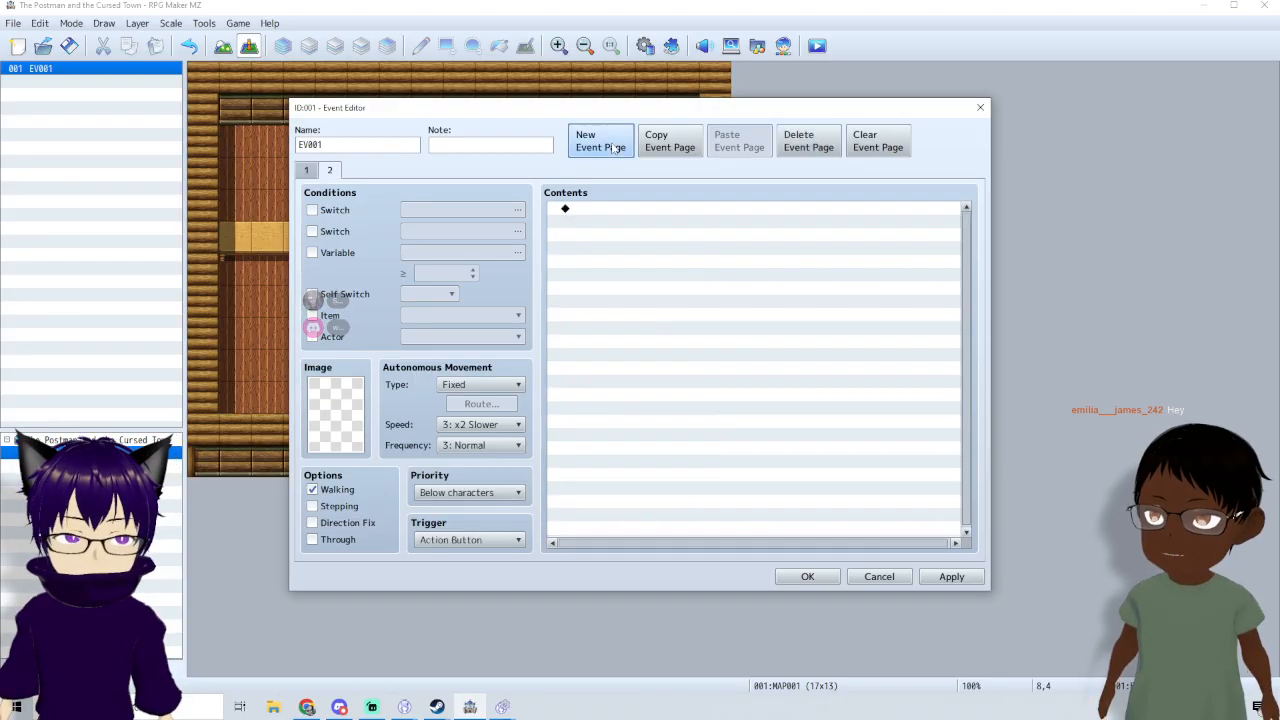
double_click(348, 397)
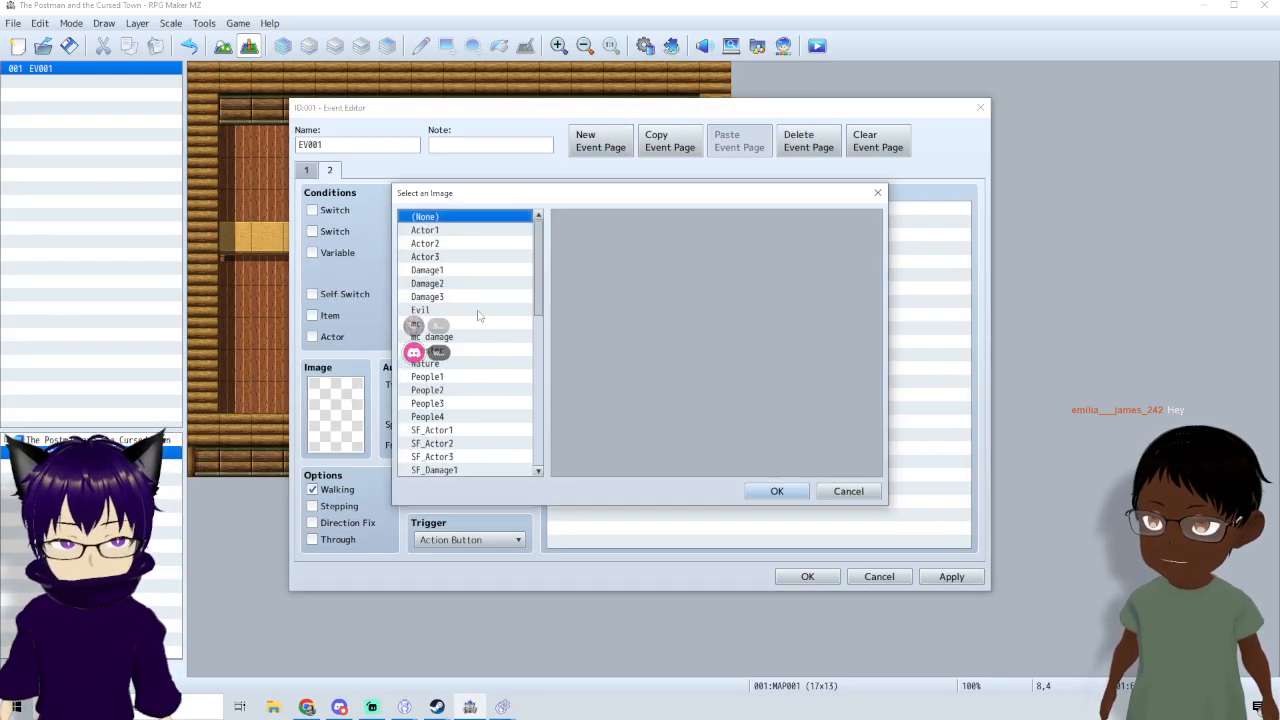
scroll(482, 318, "down", 1)
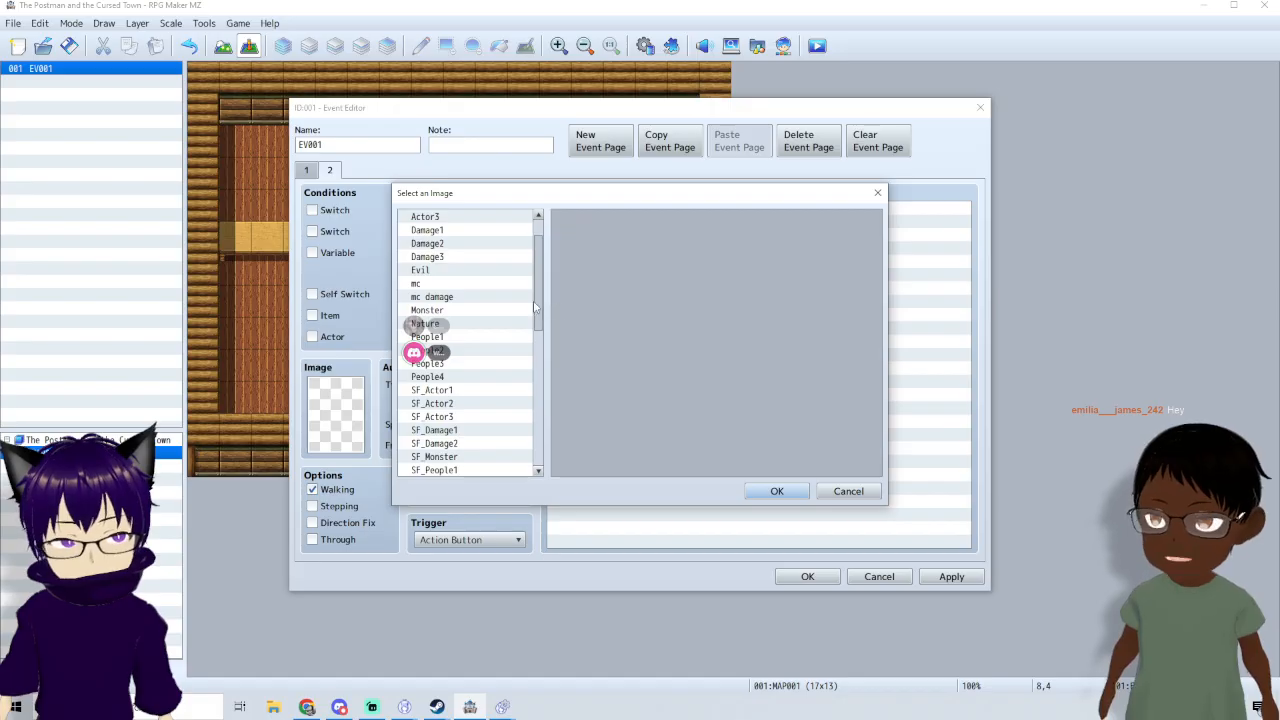
left_click_drag(540, 307, 540, 323)
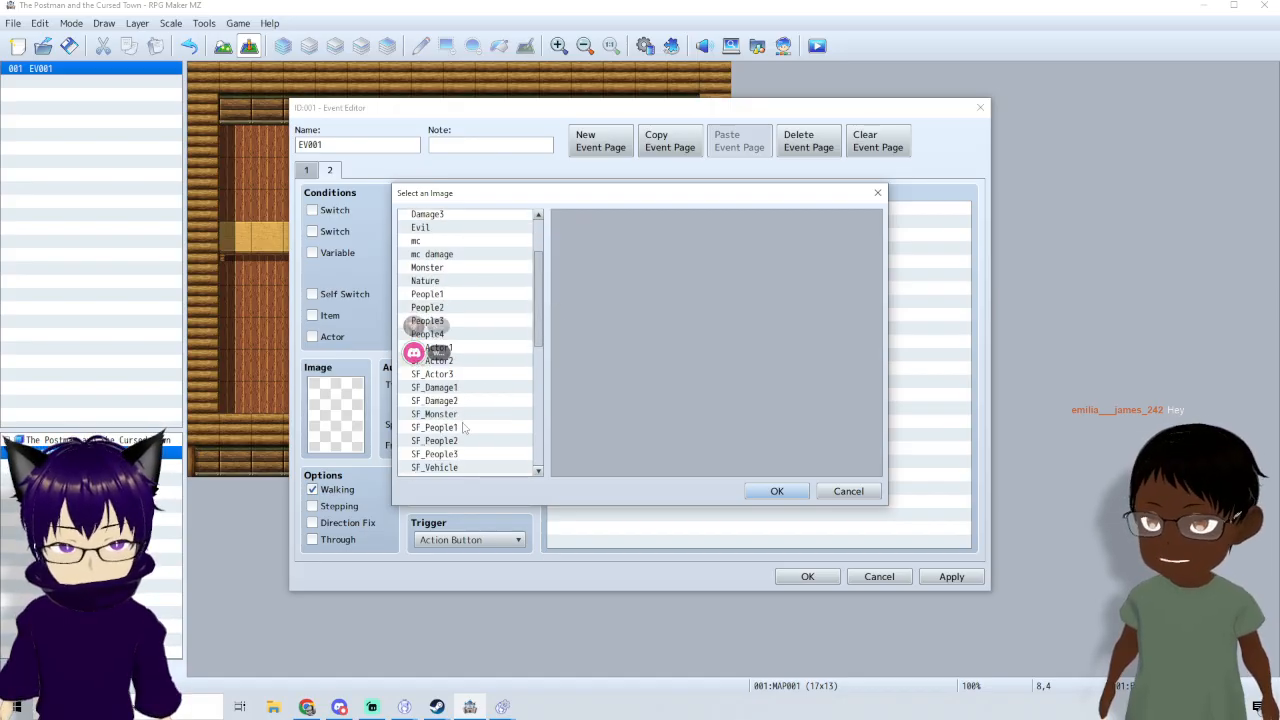
scroll(476, 366, "up", 1)
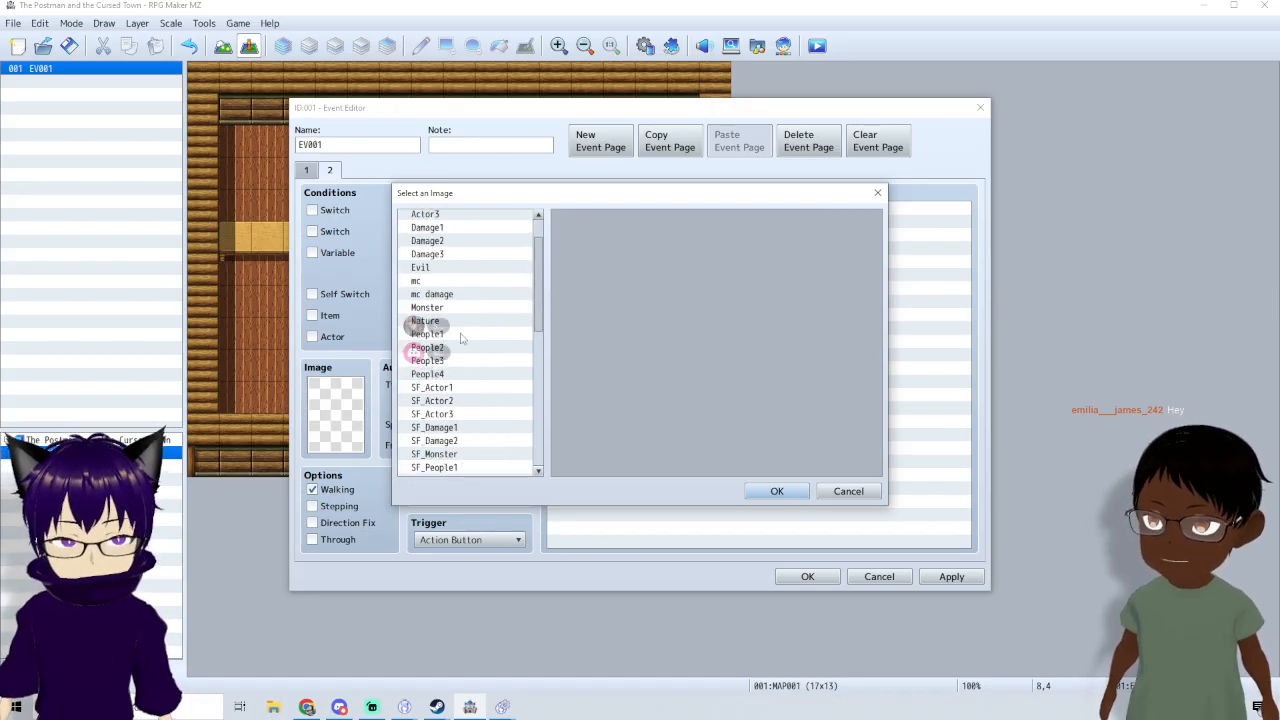
left_click(464, 338)
double_click(562, 317)
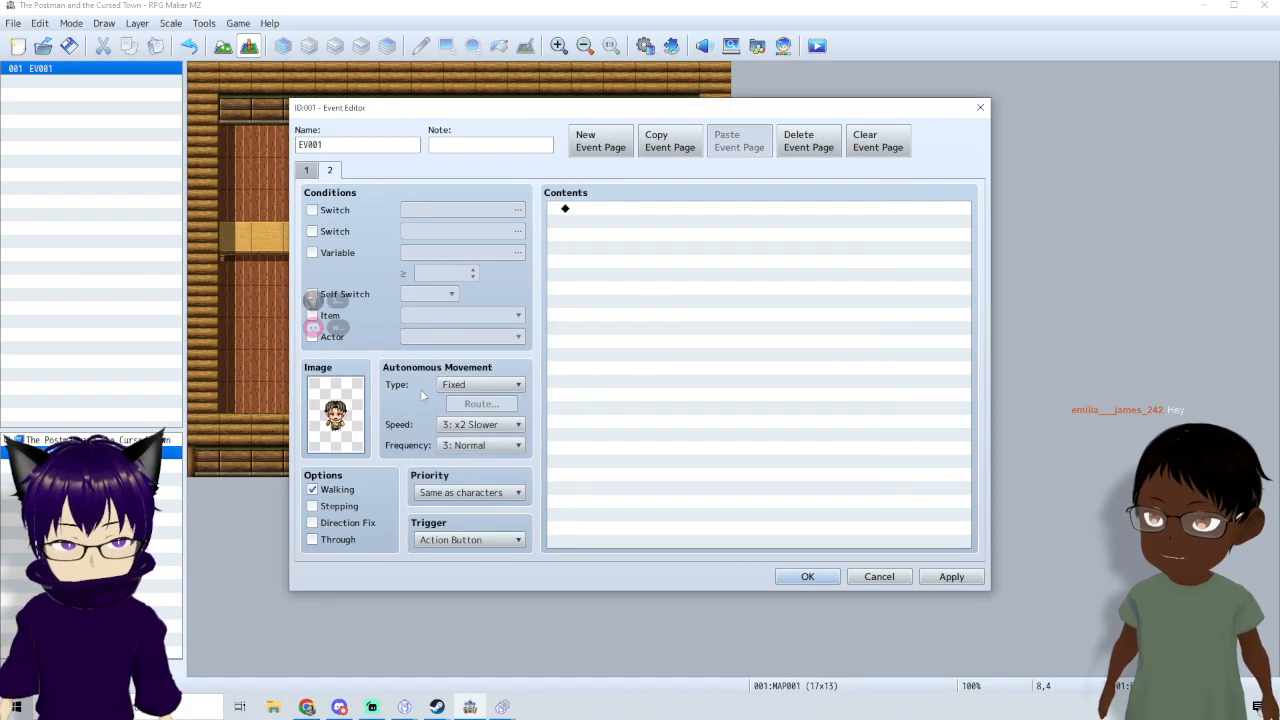
- Set the second page's trigger to Autorun and make Self Switch A its condition, comparing the settings with page 1
left_click(478, 540)
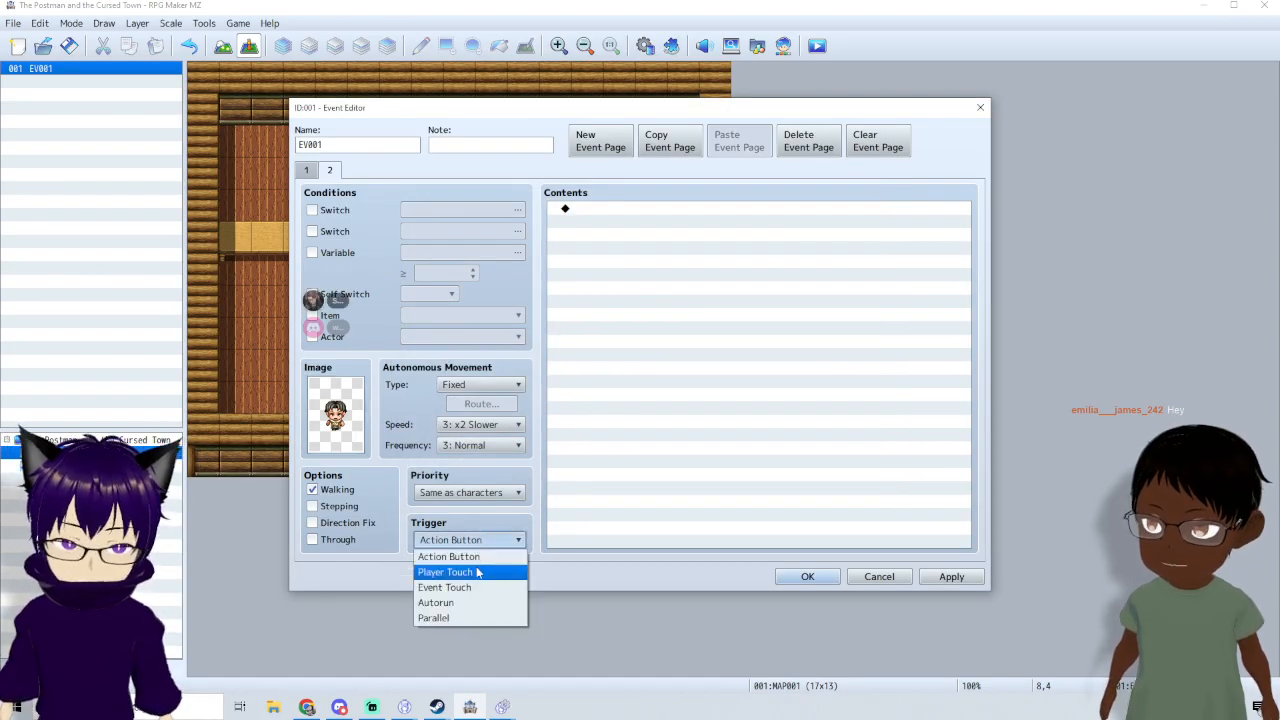
left_click(466, 603)
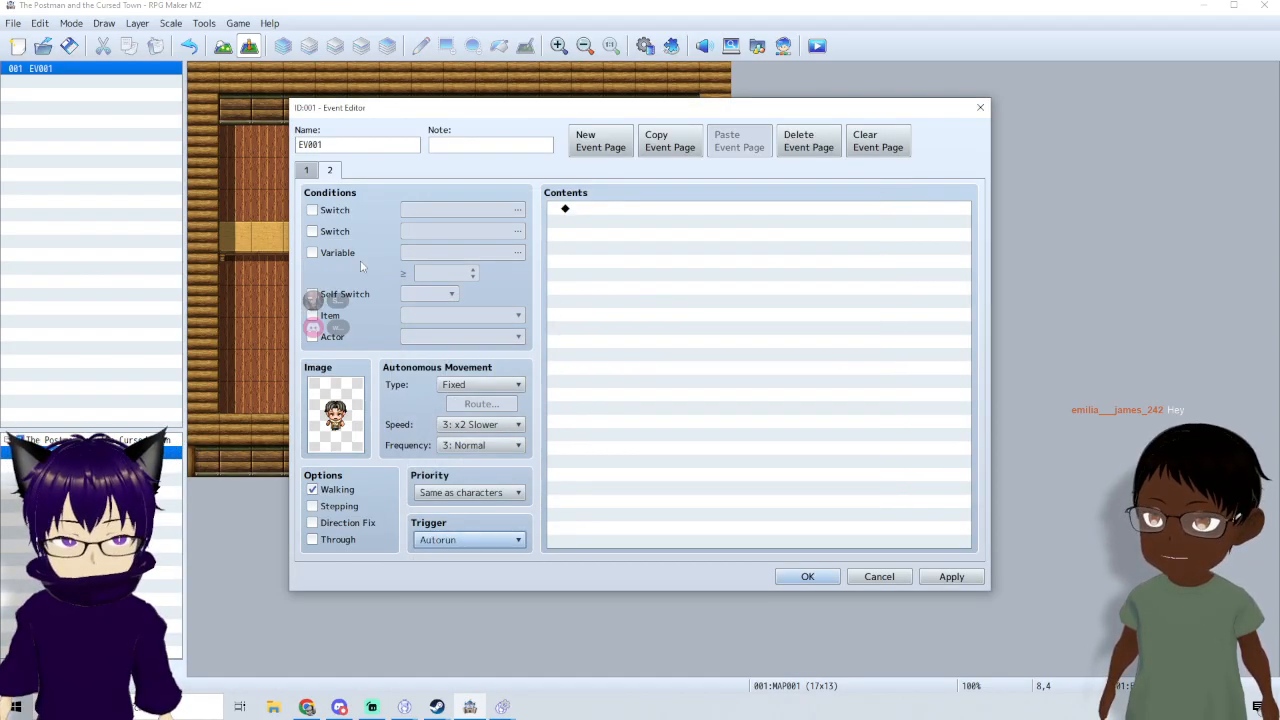
left_click(347, 295)
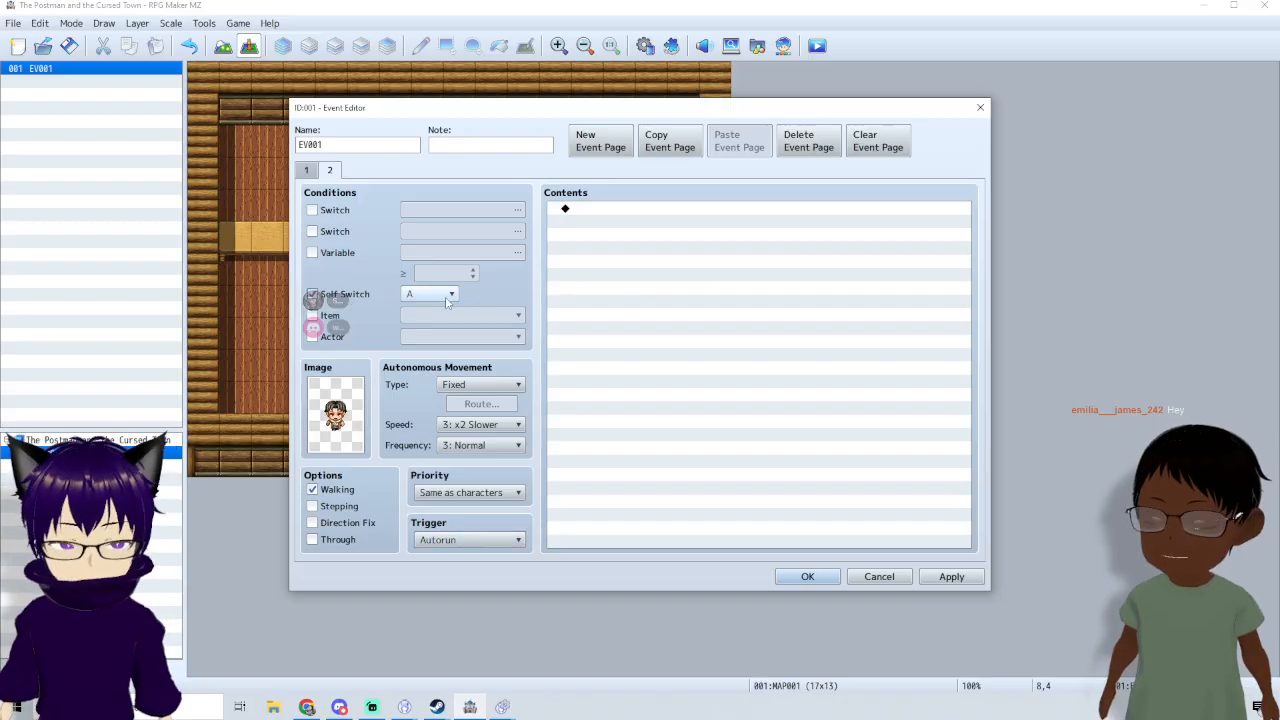
left_click(306, 170)
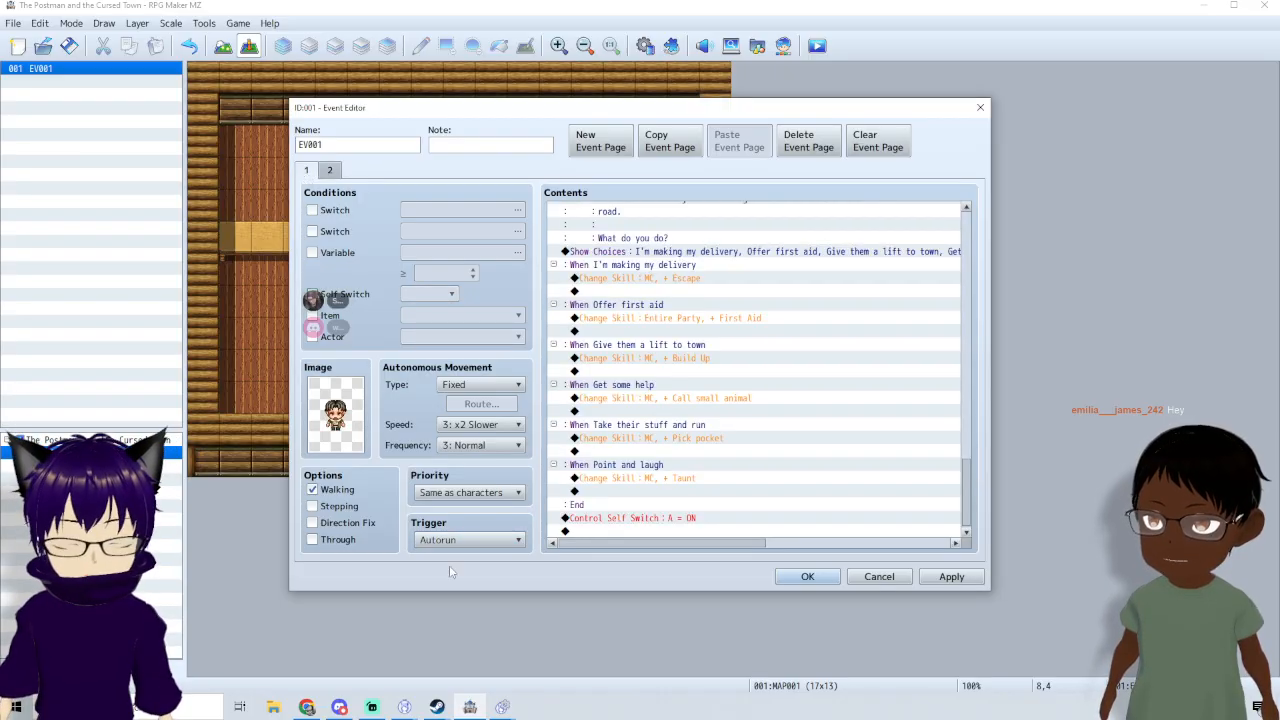
left_click(330, 171)
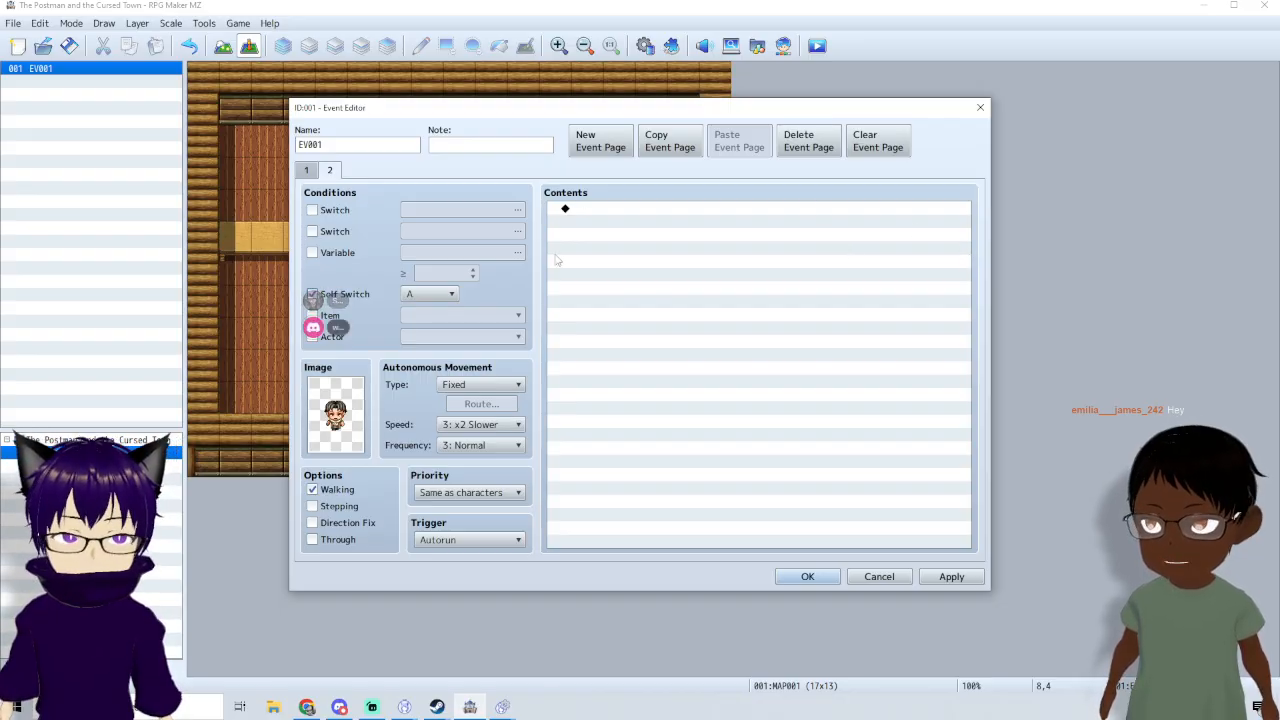
double_click(610, 213)
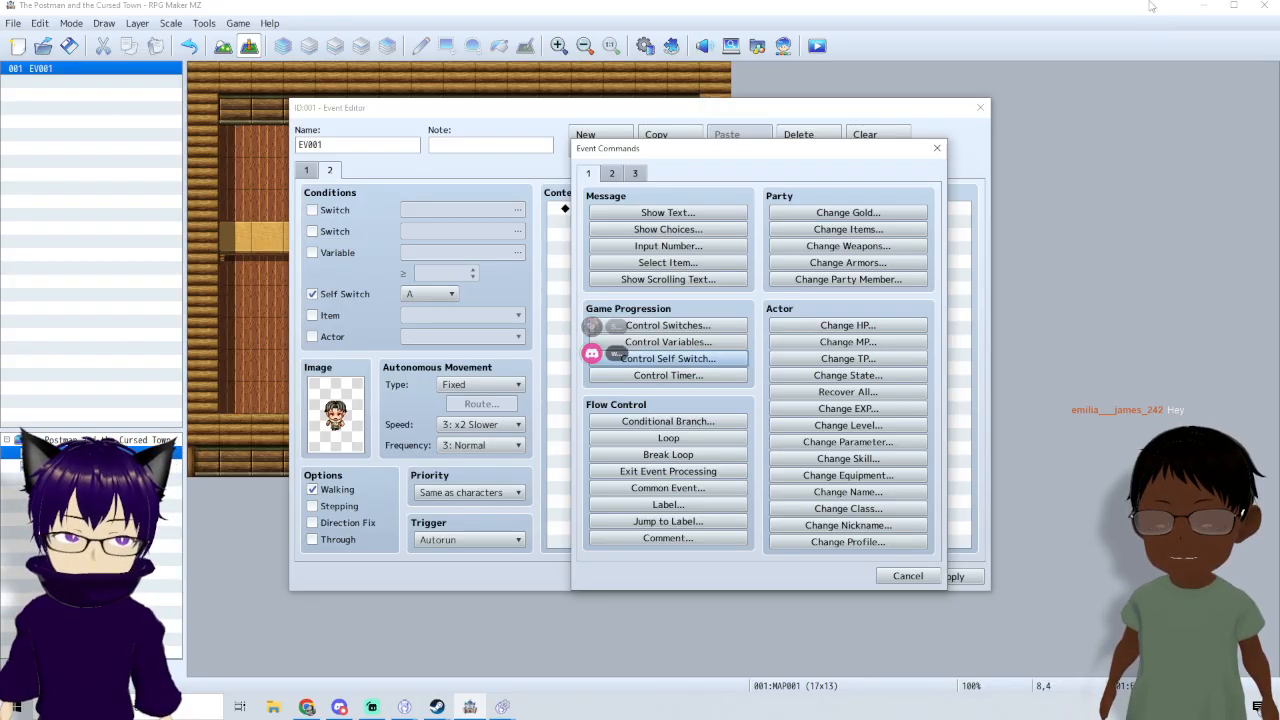
left_click(722, 214)
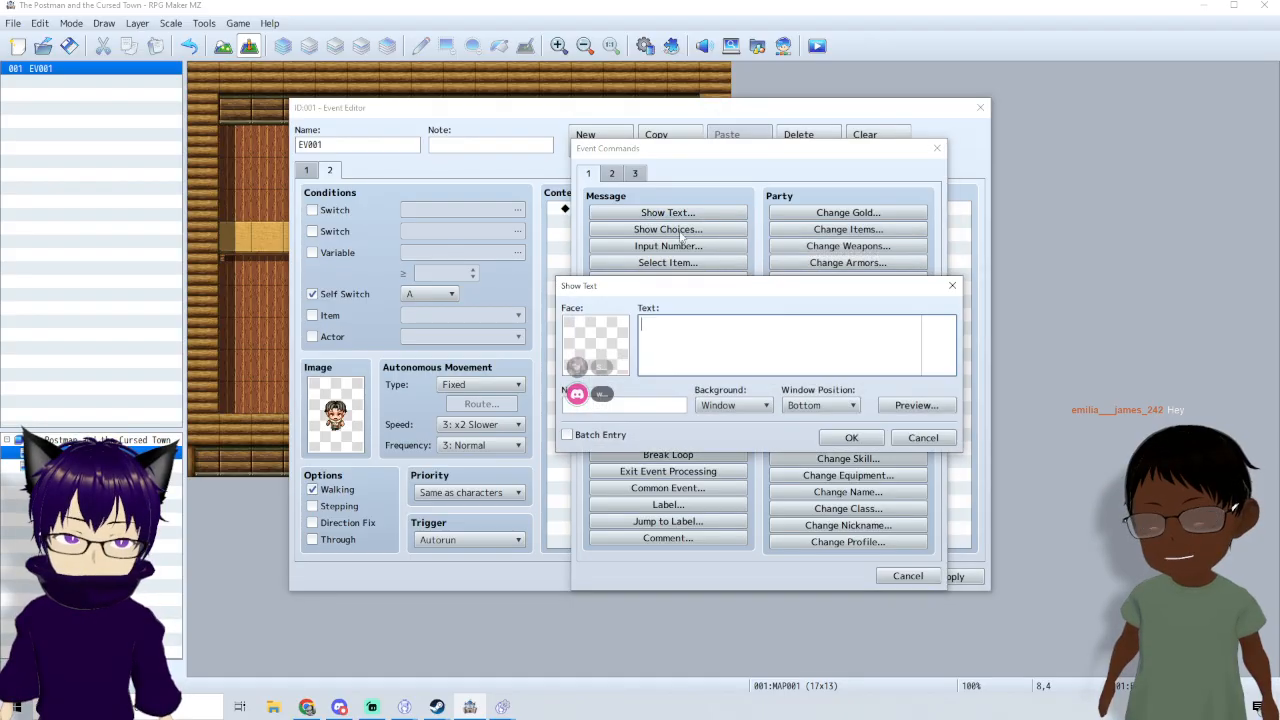
double_click(596, 343)
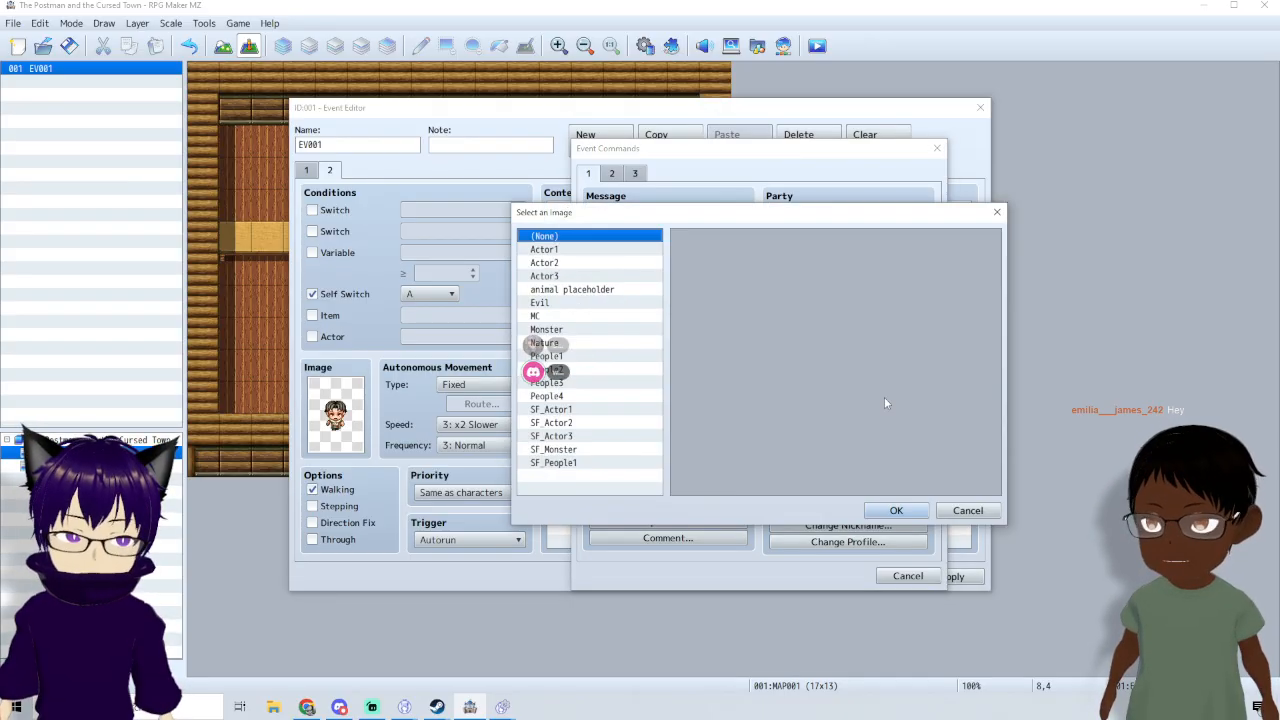
left_click(995, 512)
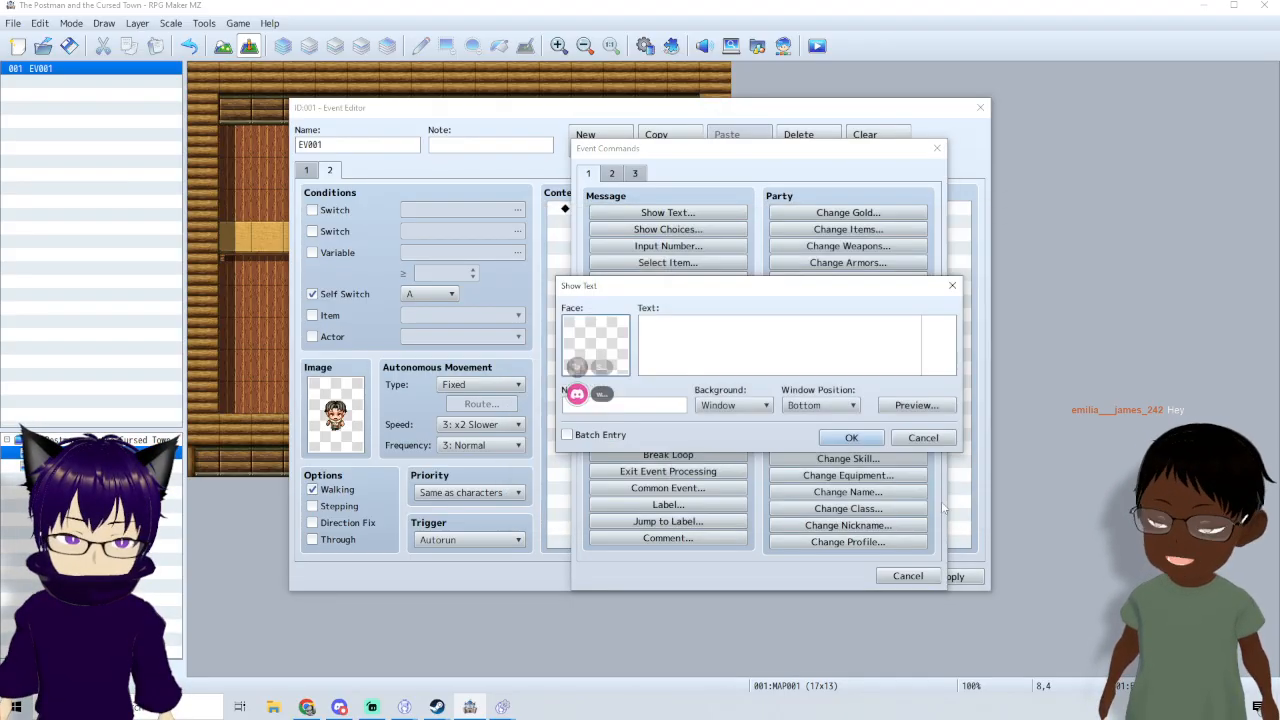
left_click(925, 438)
left_click(908, 576)
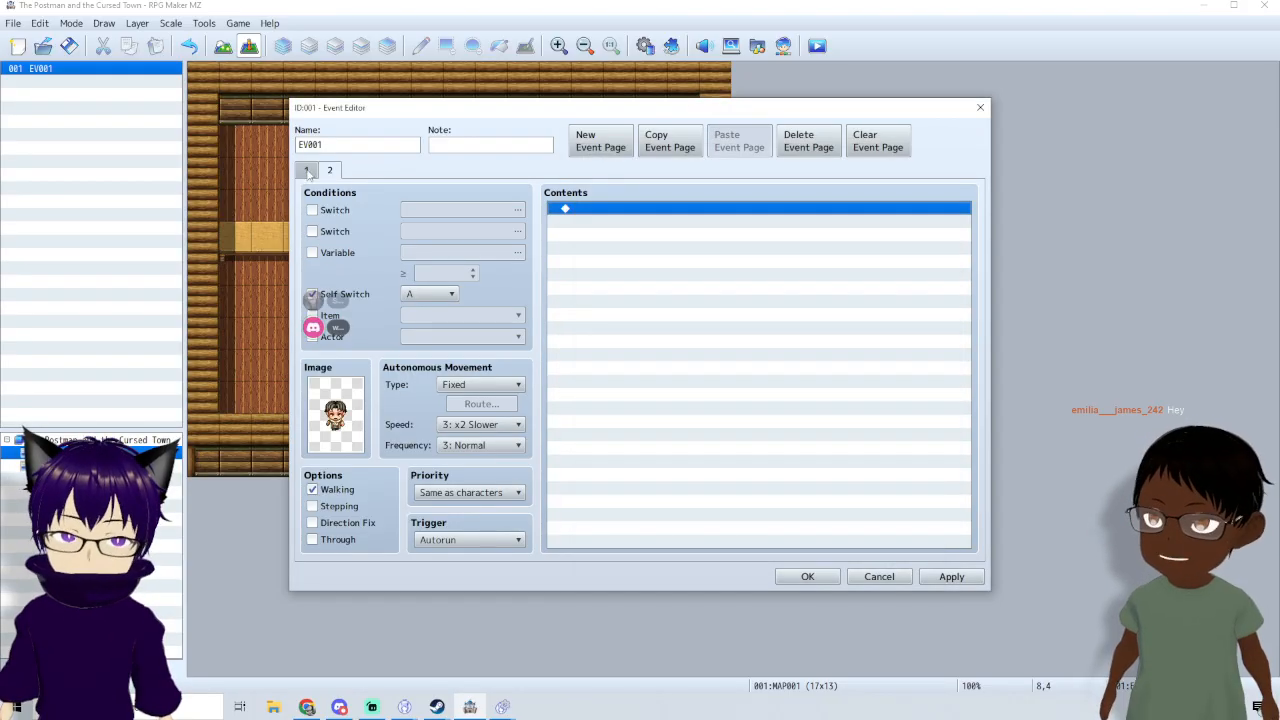
- Copy the Show Picture command for #1, People1_5 from the start of page 1 into page 2's empty contents
left_click(307, 170)
scroll(620, 240, "up", 12)
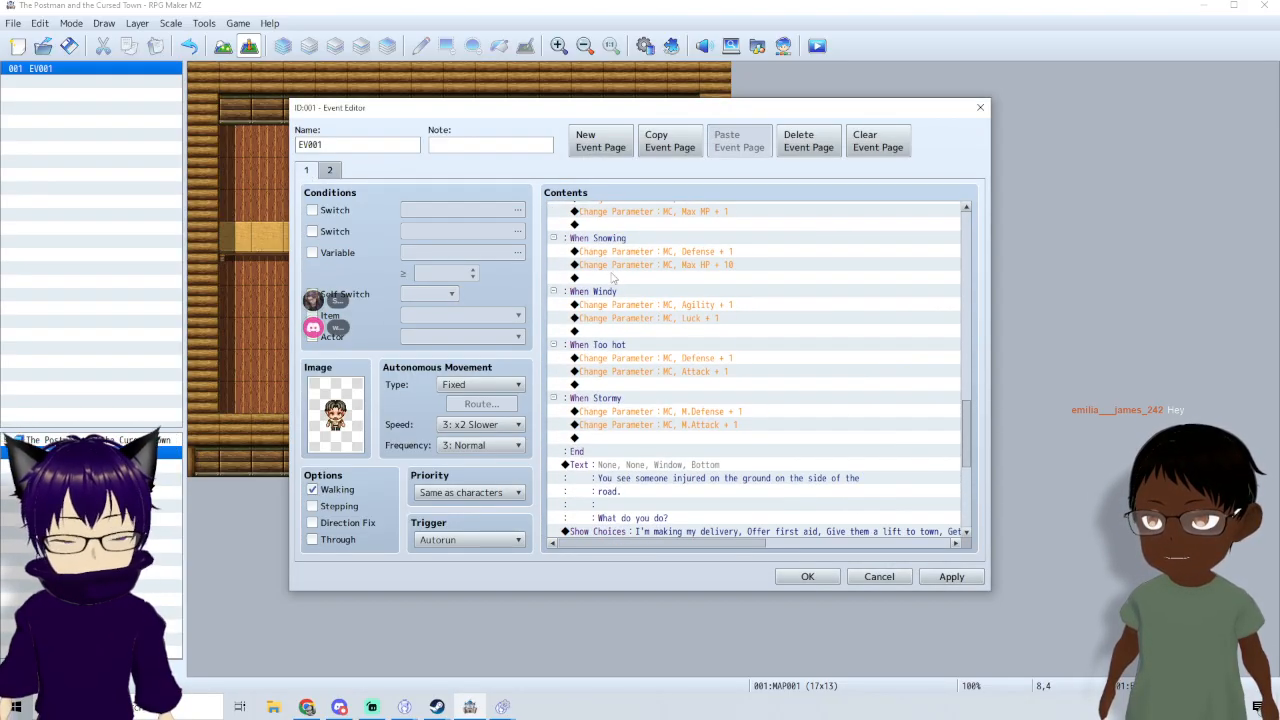
scroll(967, 405, "up", 15)
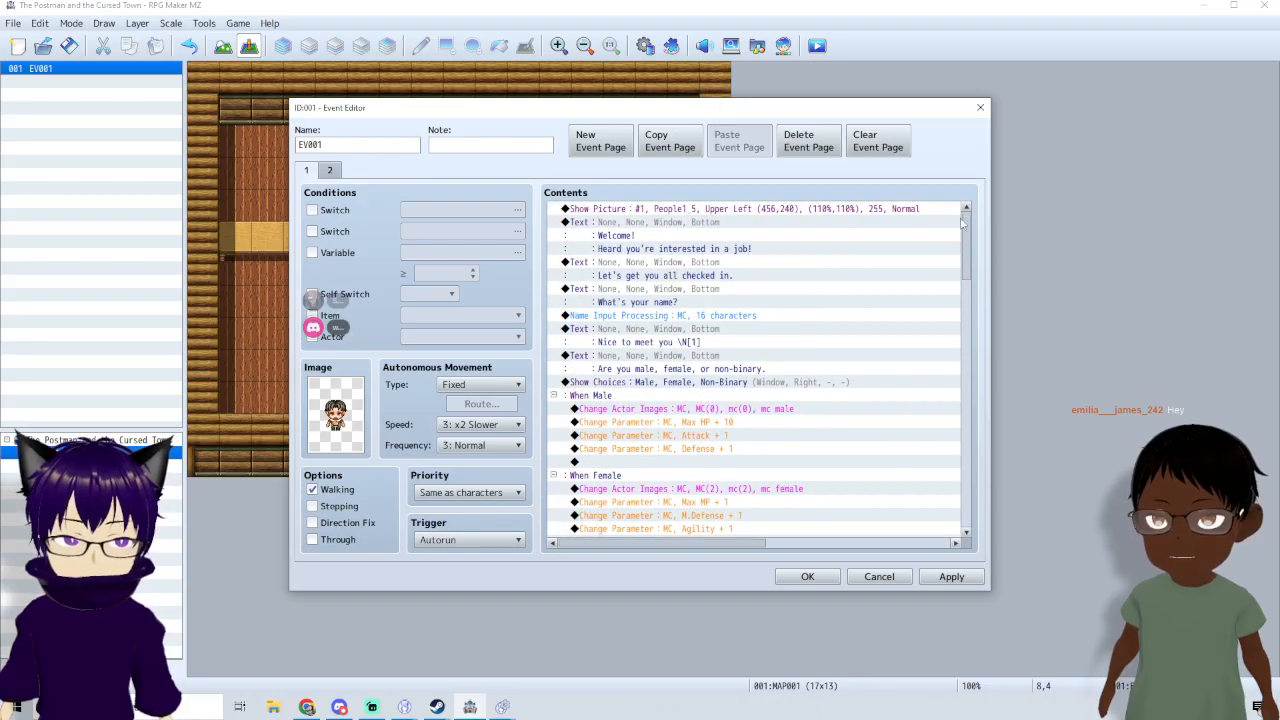
left_click(703, 212)
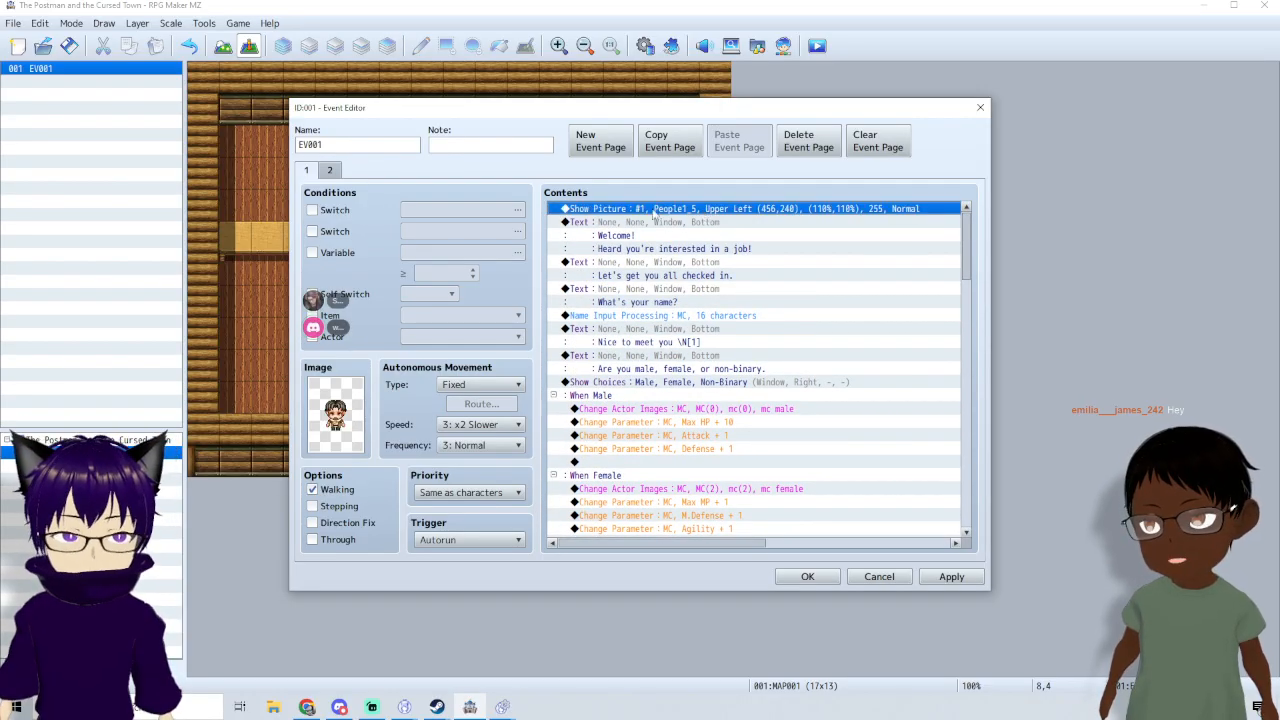
left_click(329, 170)
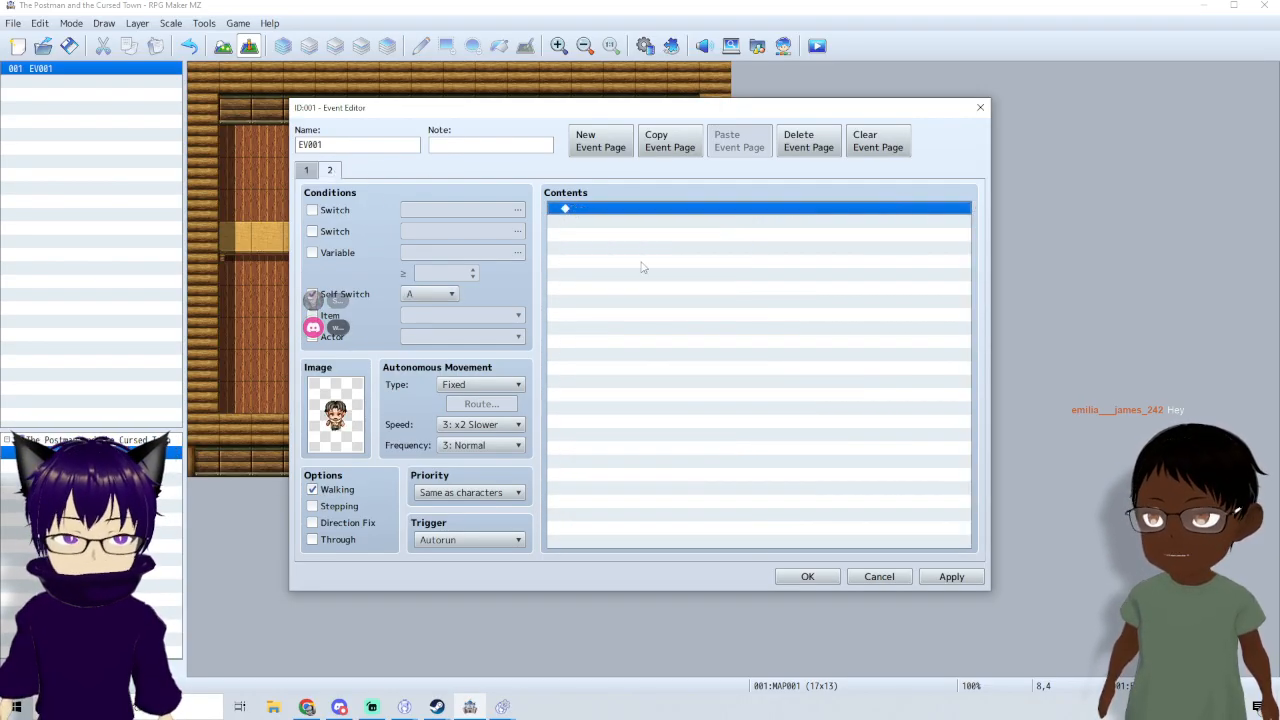
type("Show Picture : #1, People1_5, Upper Left (456,240), (110%,110%), 255, Normal")
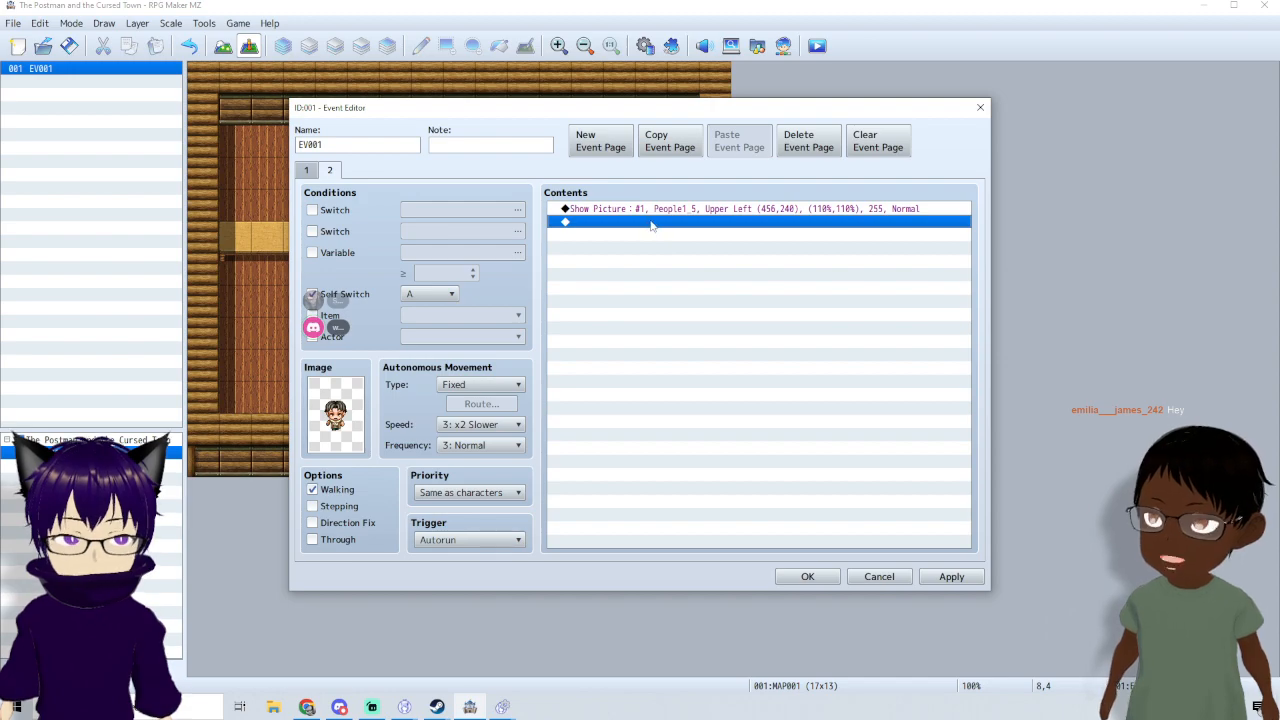
- Add a Show Text command reading "WONDERFUL!" below the Show Picture command on page 2
double_click(651, 222)
left_click(668, 212)
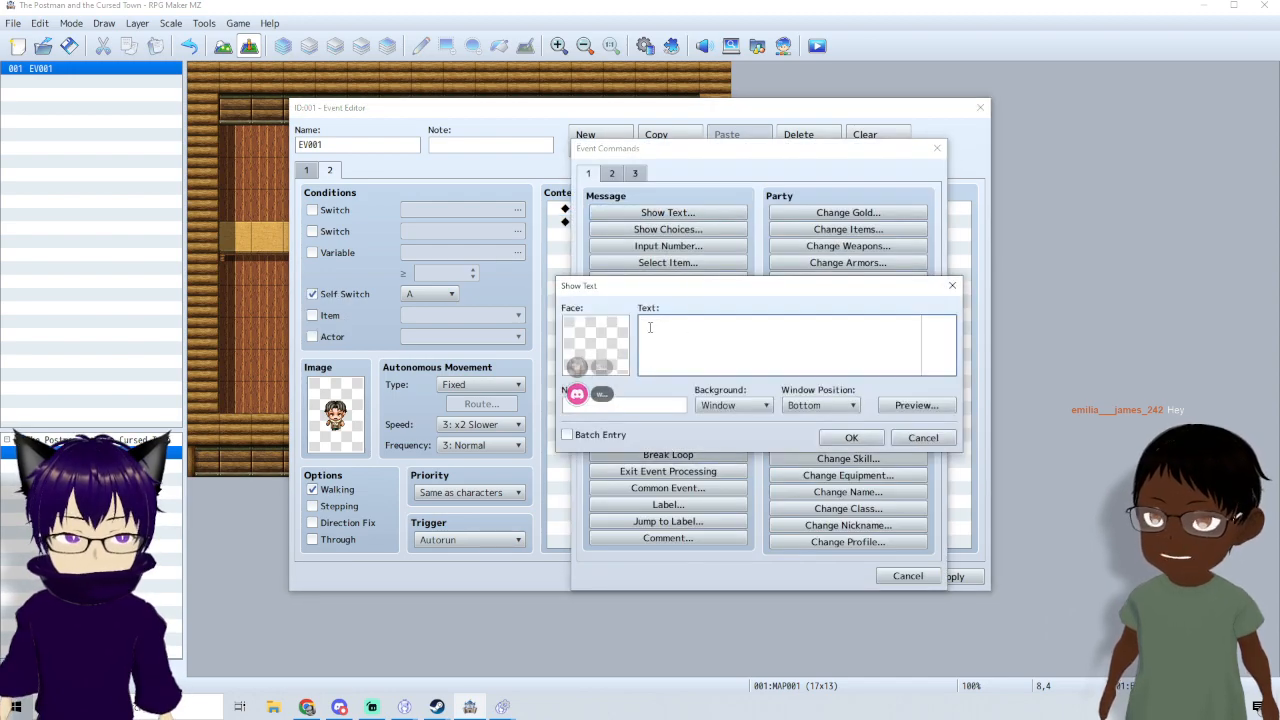
type("WOND")
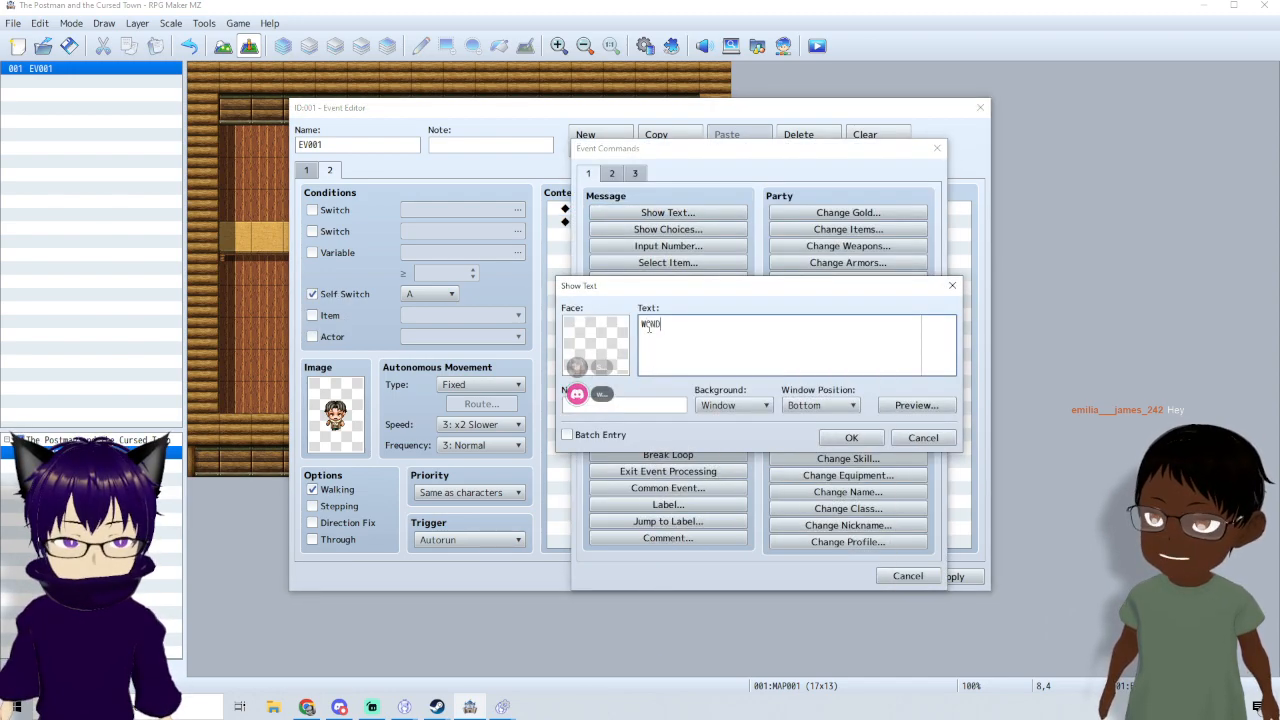
type("ERFUL!")
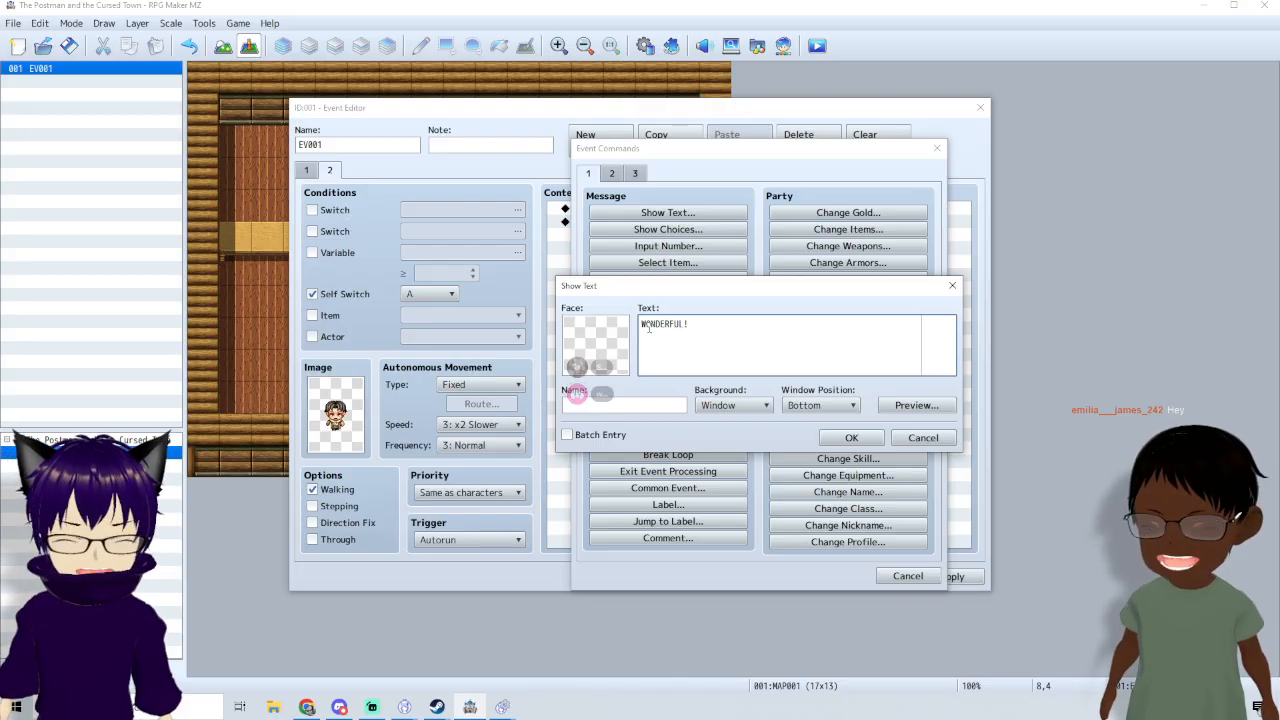
left_click(851, 437)
- Add another Show Text command below "WONDERFUL!" with the first line "Now that that's all out of the way, let's get you started."
double_click(602, 250)
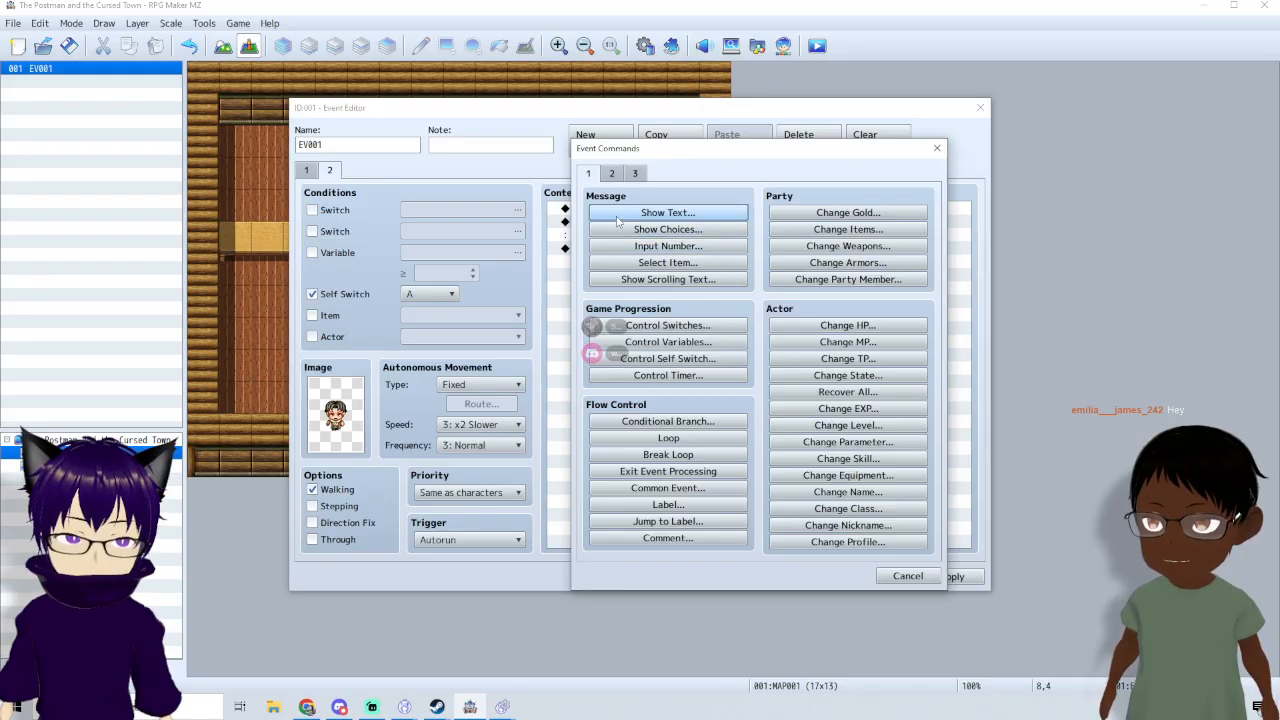
left_click(640, 212)
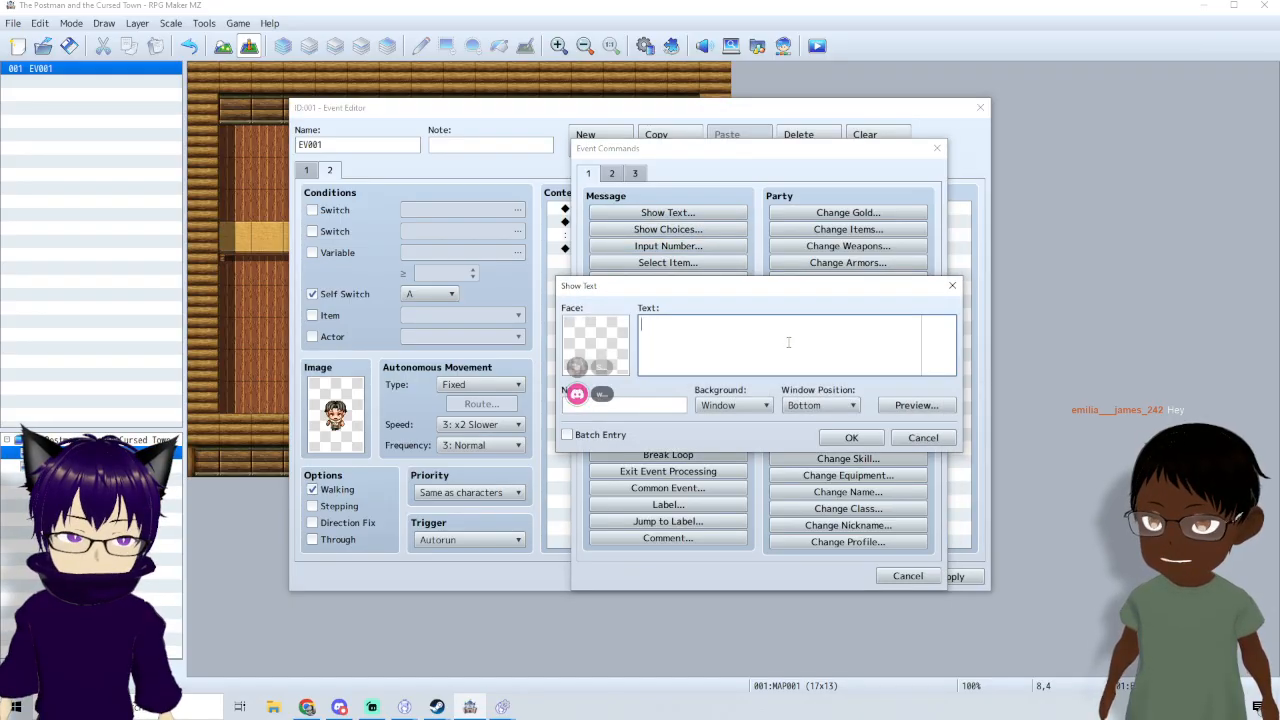
type("Now that th")
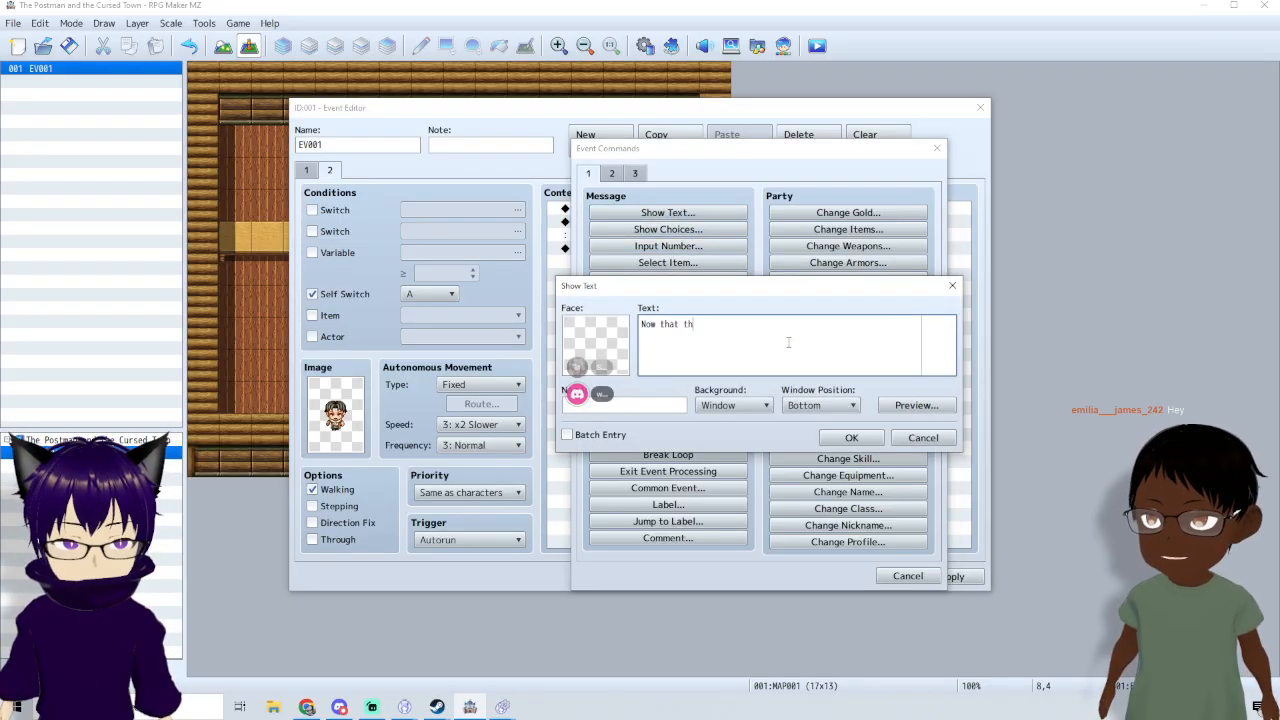
type("at's all out ")
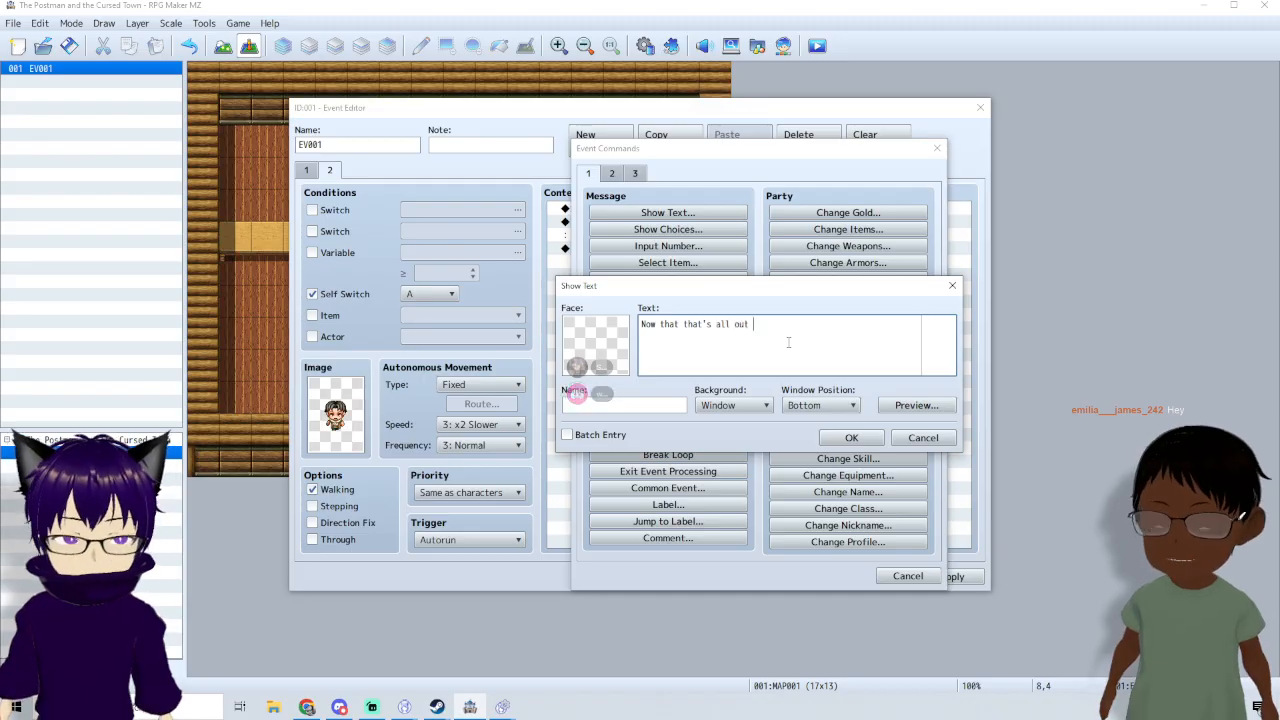
type("of the way")
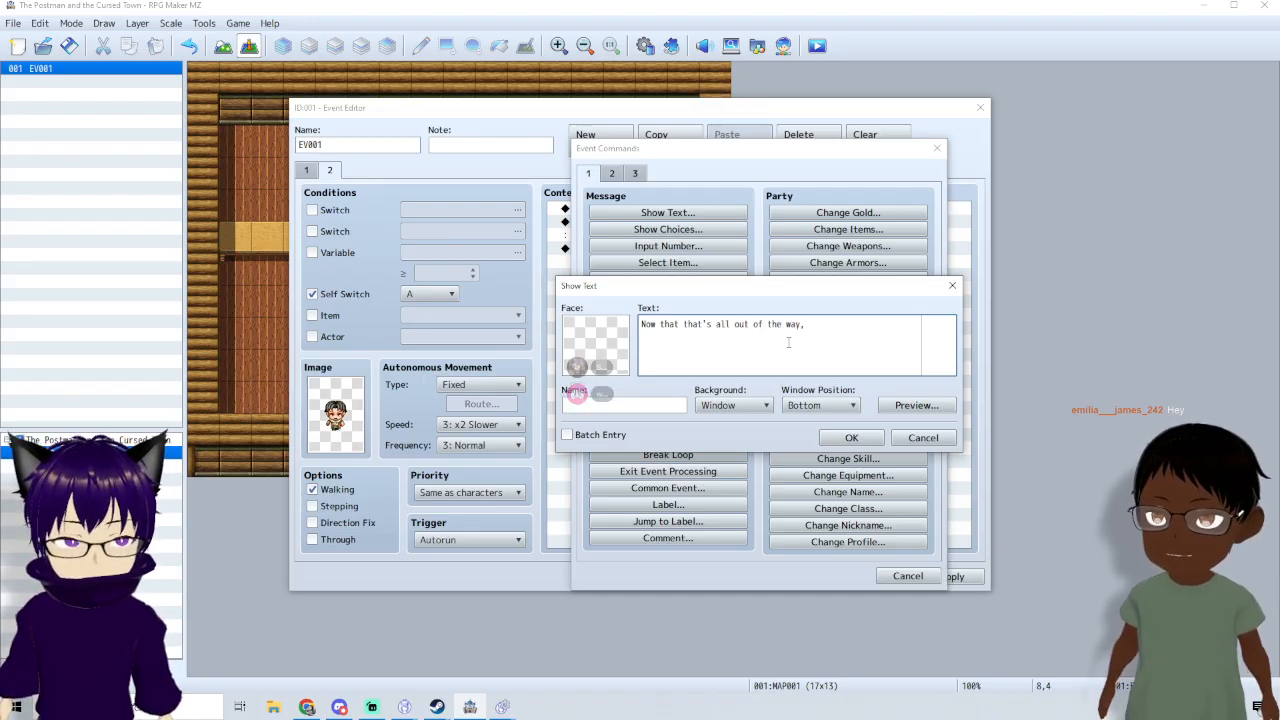
type(", ")
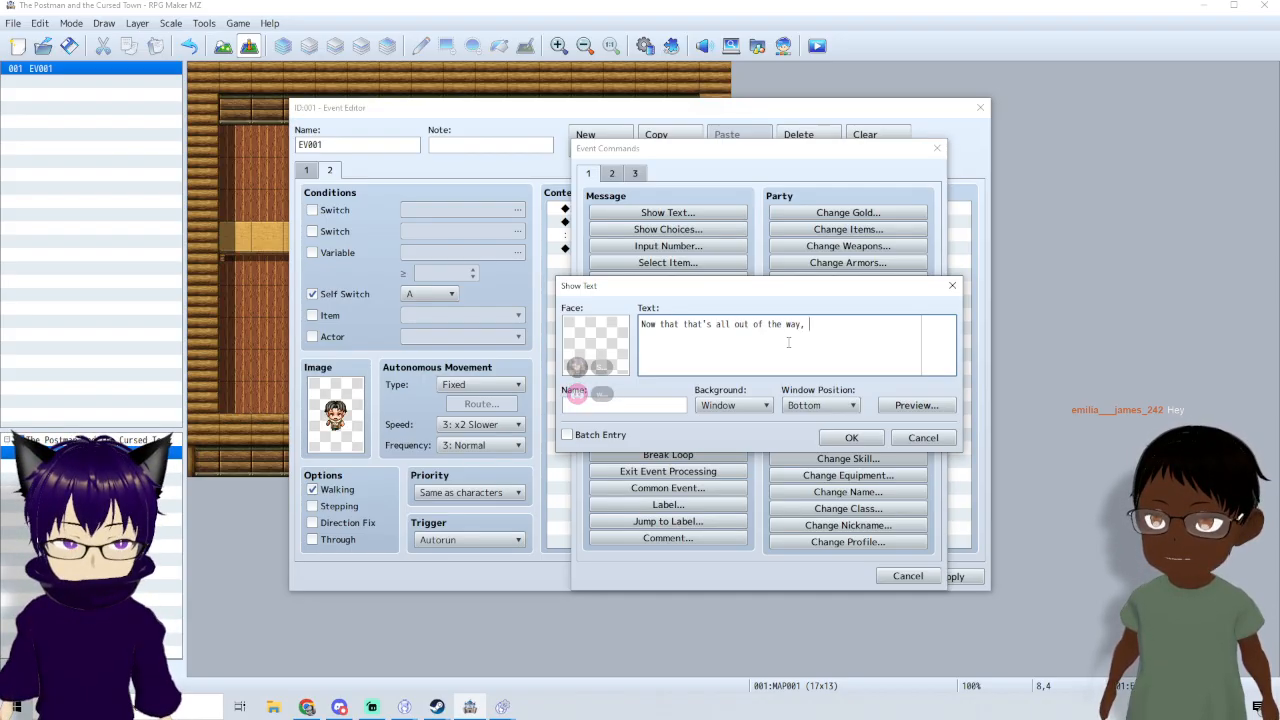
type("let's get")
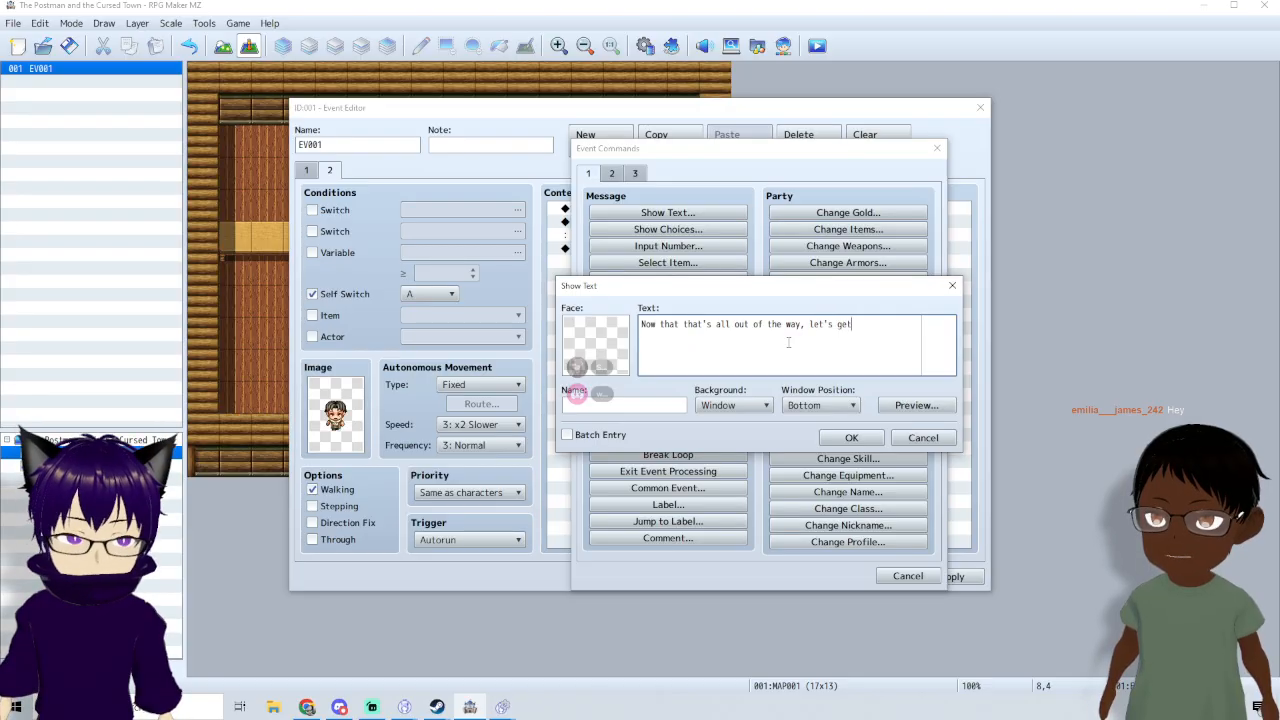
type(" you")
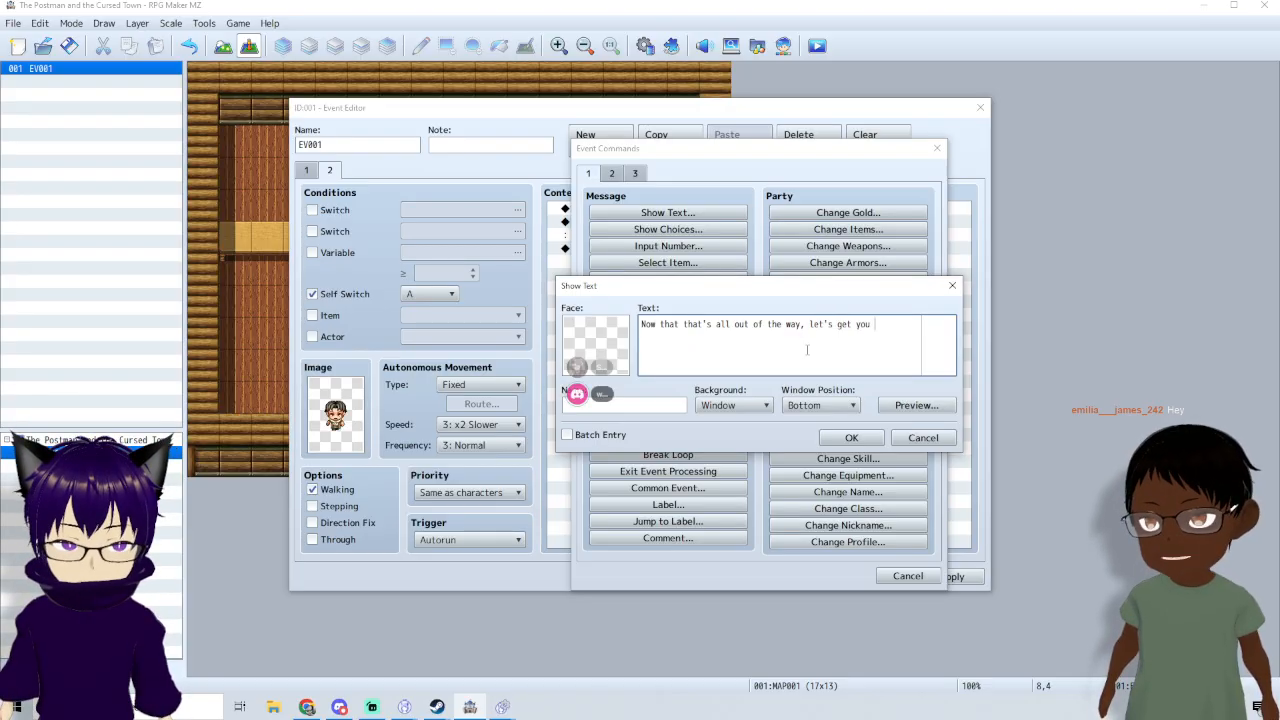
type(" started.")
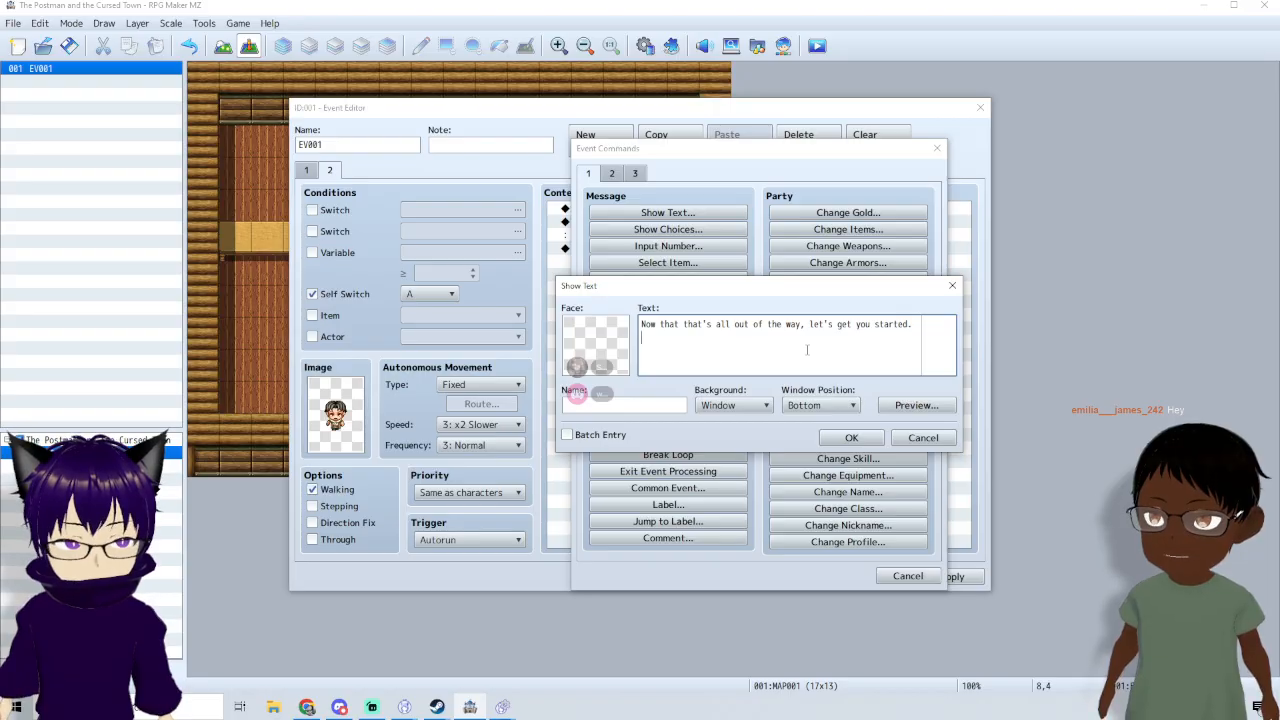
- Begin the message's second line with "Here's your bag, and a list"
type("He")
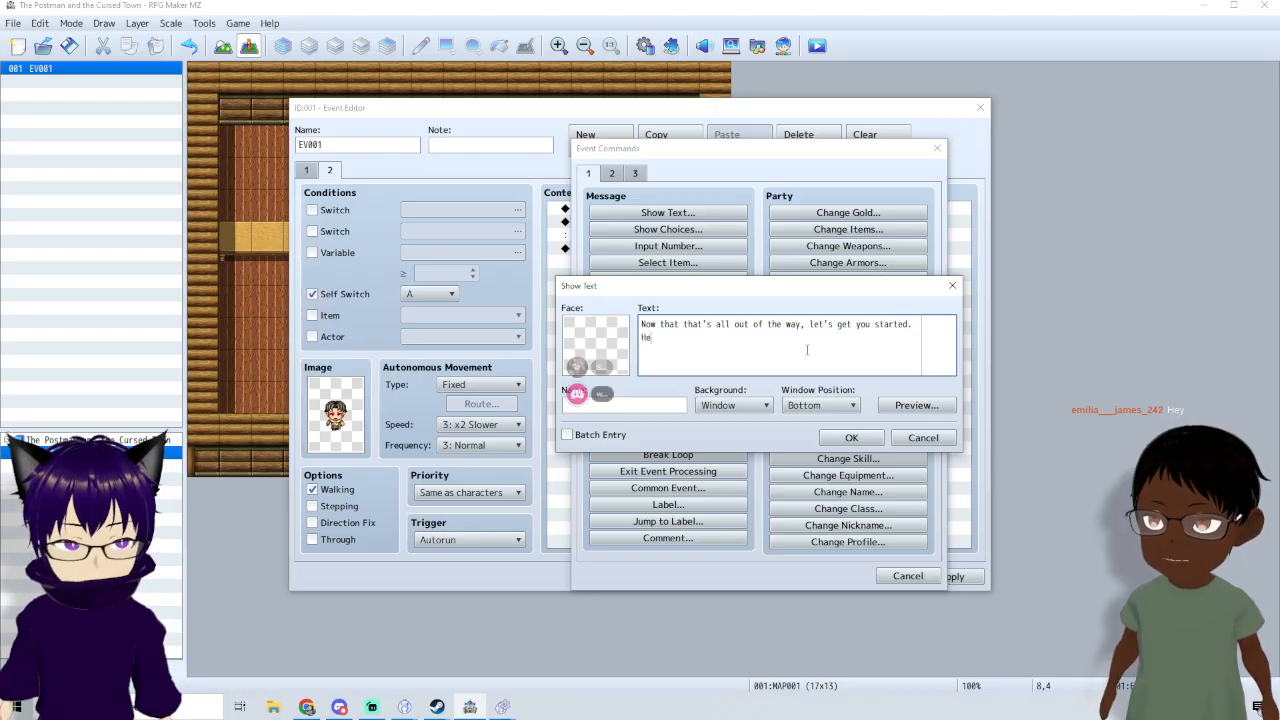
type("re's ")
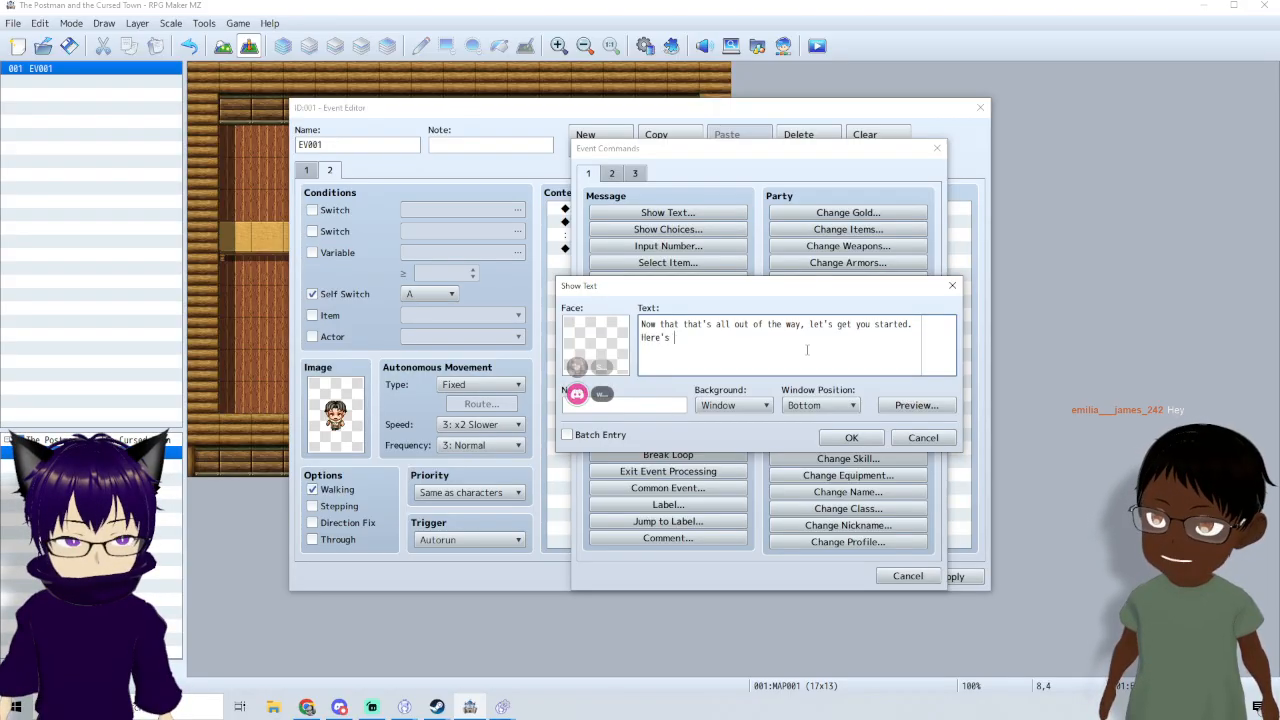
type("hyour bag, ")
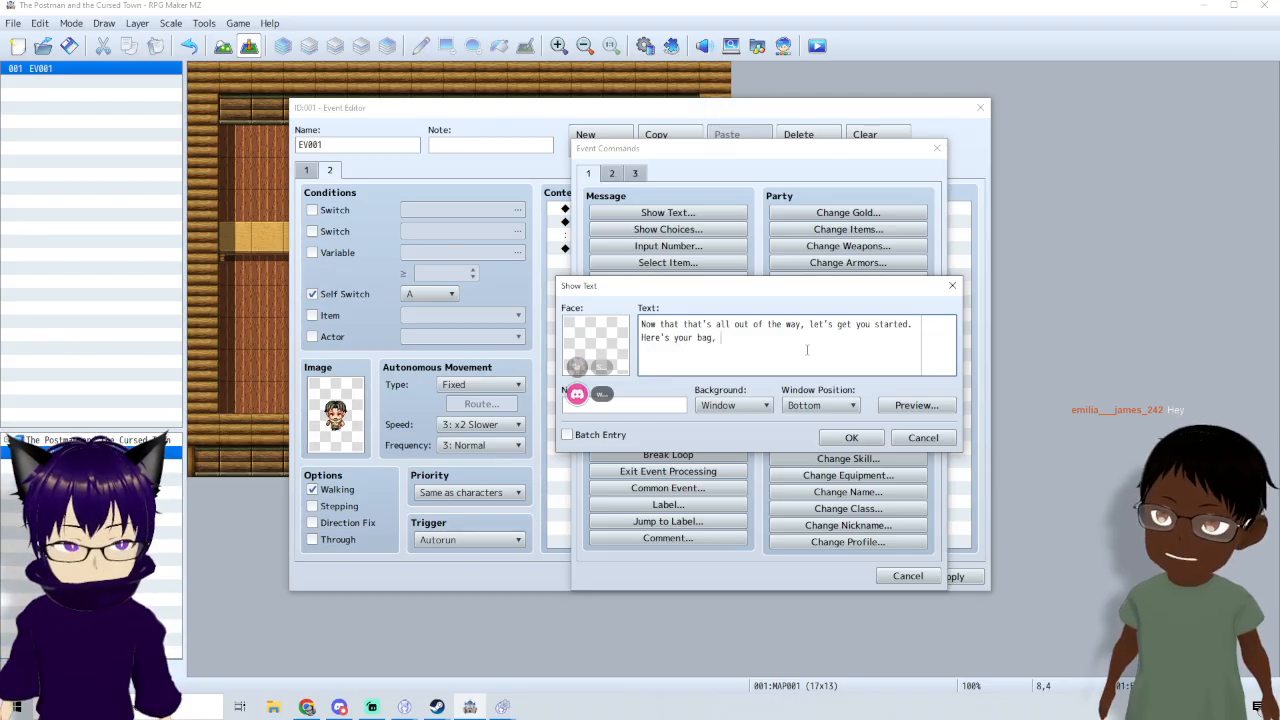
type("and")
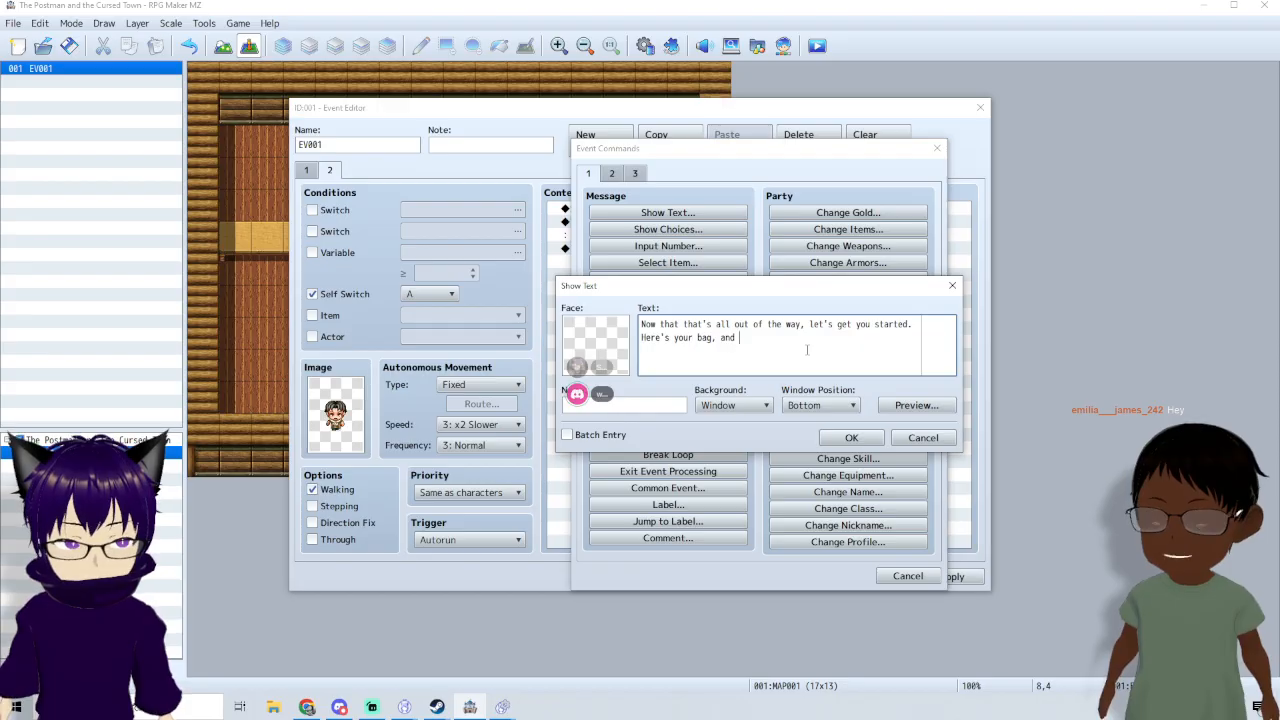
type(" a list")
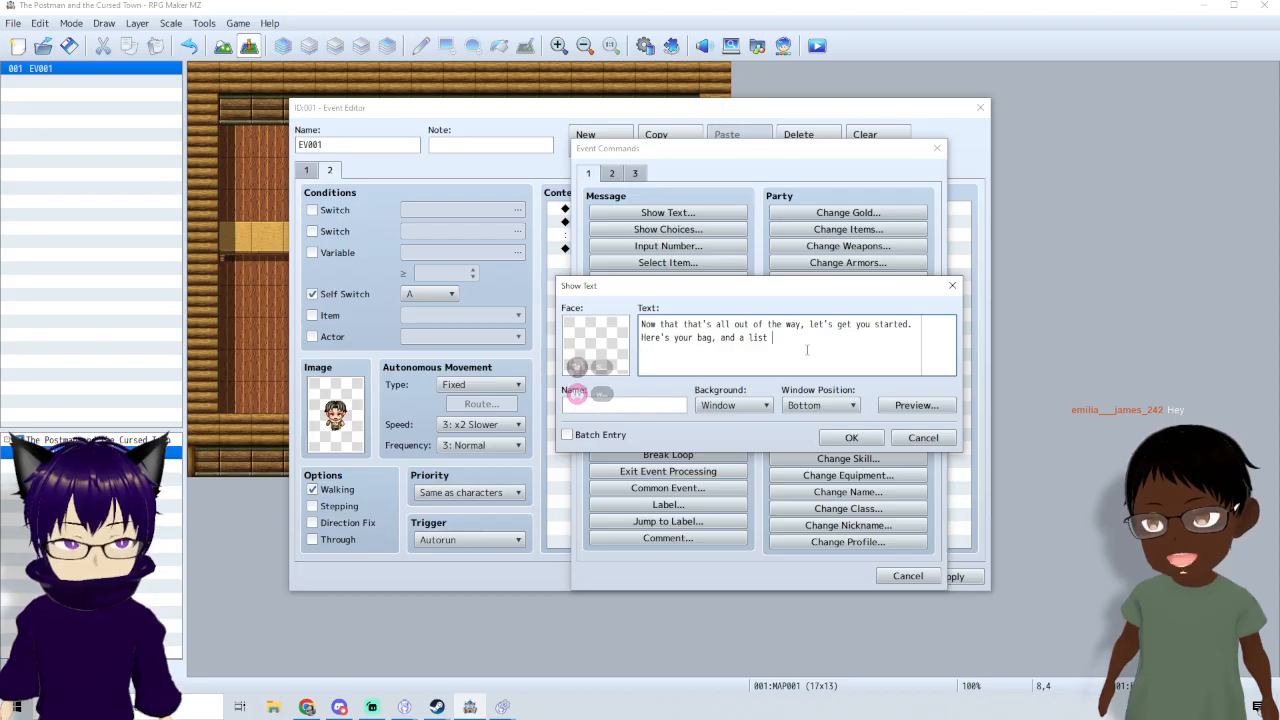
type("of")
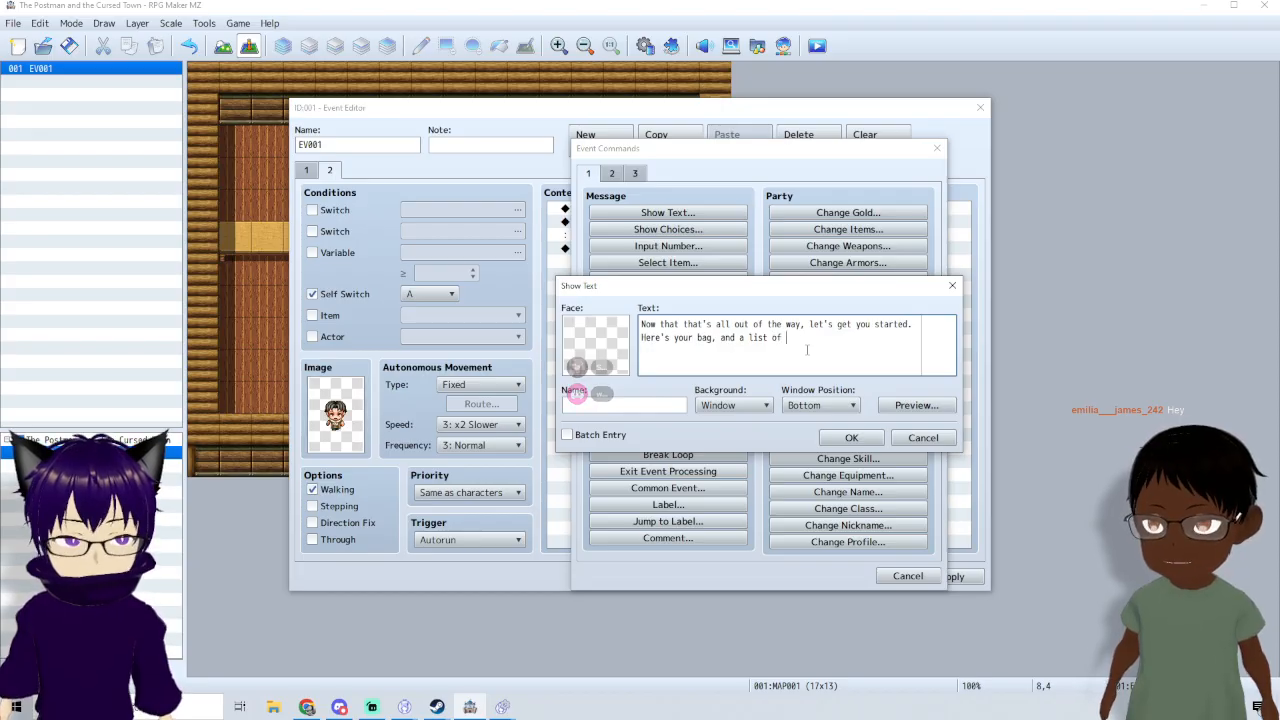
type(" the pe")
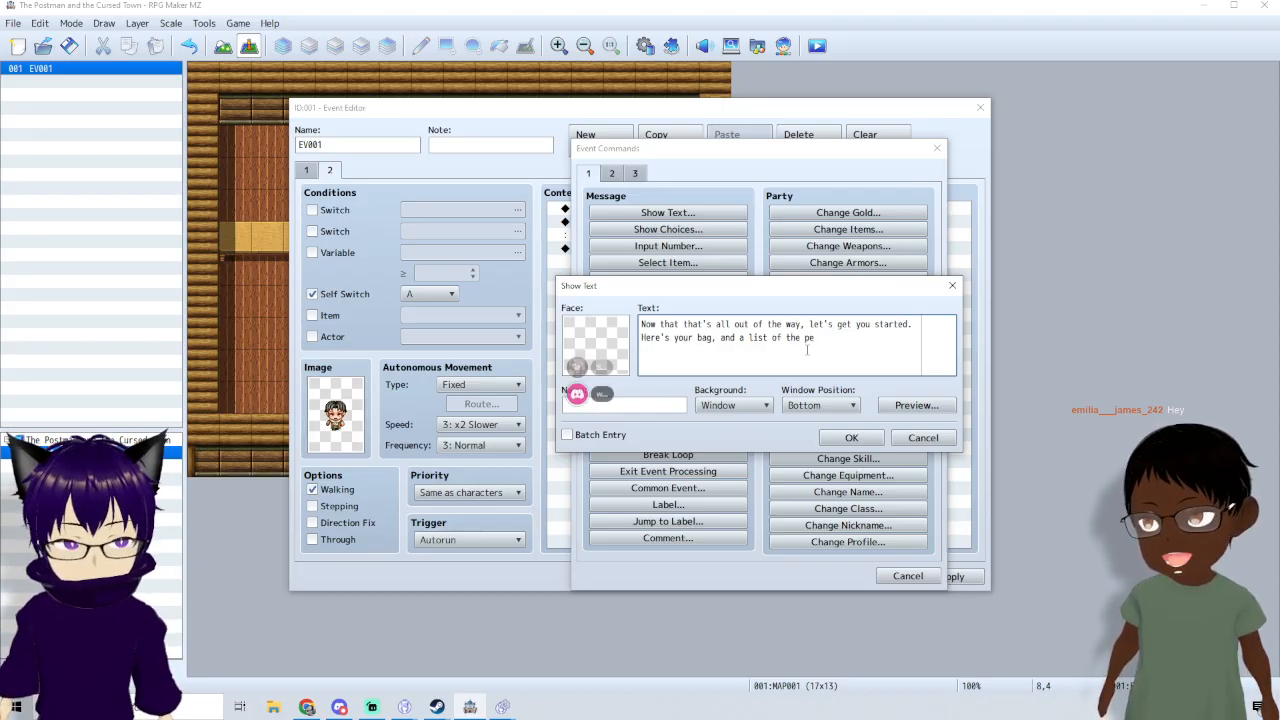
type("ople you need")
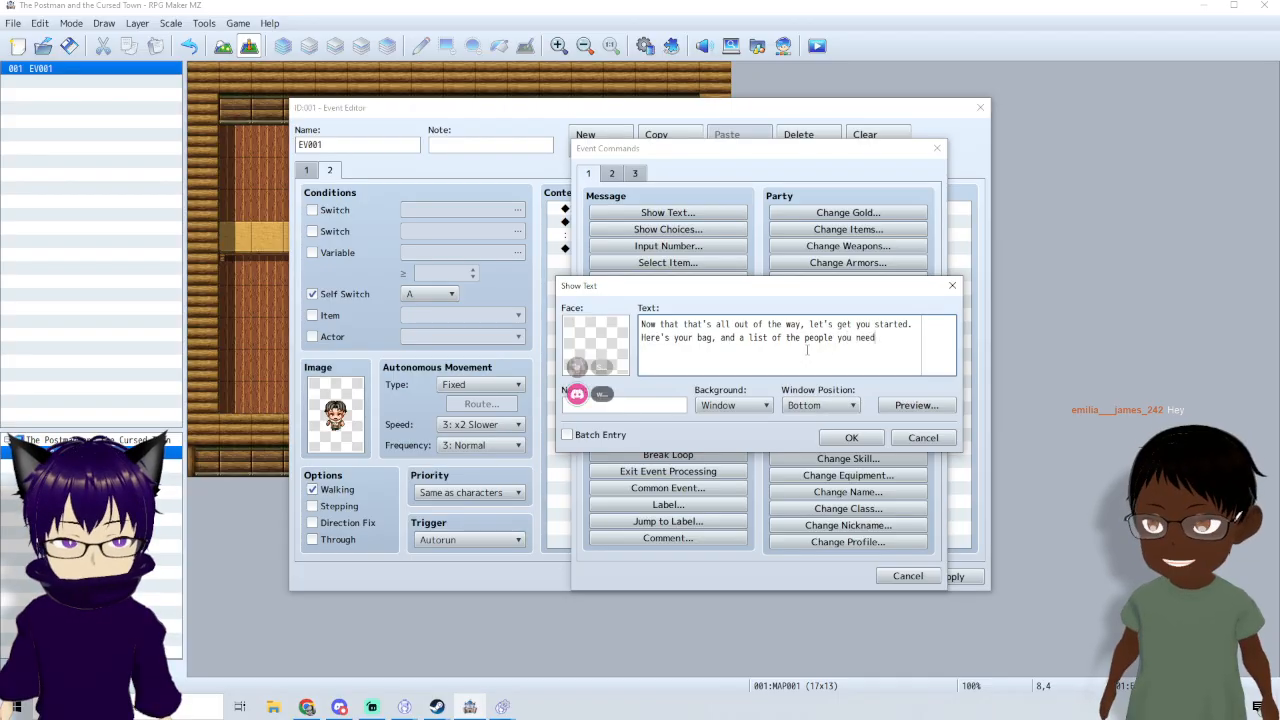
type(" to")
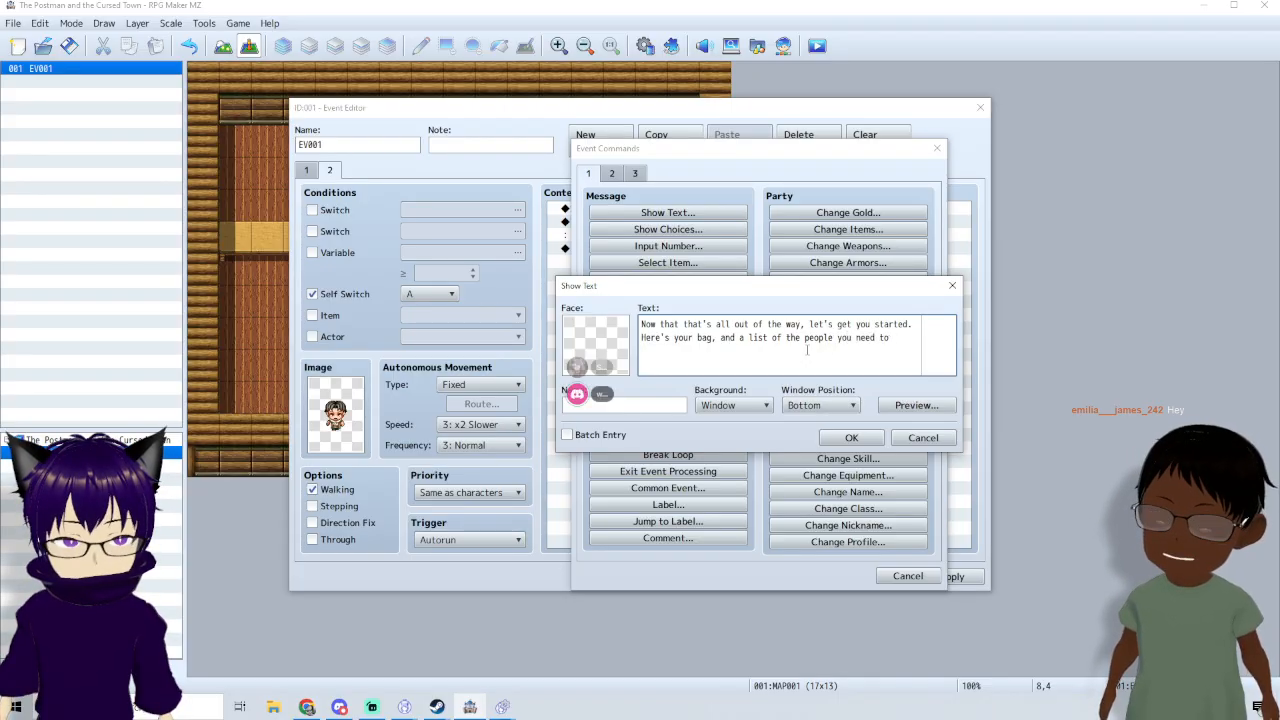
key("BackSpace")
key("BackSpace")
key("BackSpace")
key("BackSpace")
key("BackSpace")
key("BackSpace")
key("BackSpace")
key("BackSpace")
key("BackSpace")
key("BackSpace")
key("BackSpace")
key("BackSpace")
key("BackSpace")
key("BackSpace")
key("BackSpace")
key("BackSpace")
key("BackSpace")
key("BackSpace")
key("BackSpace")
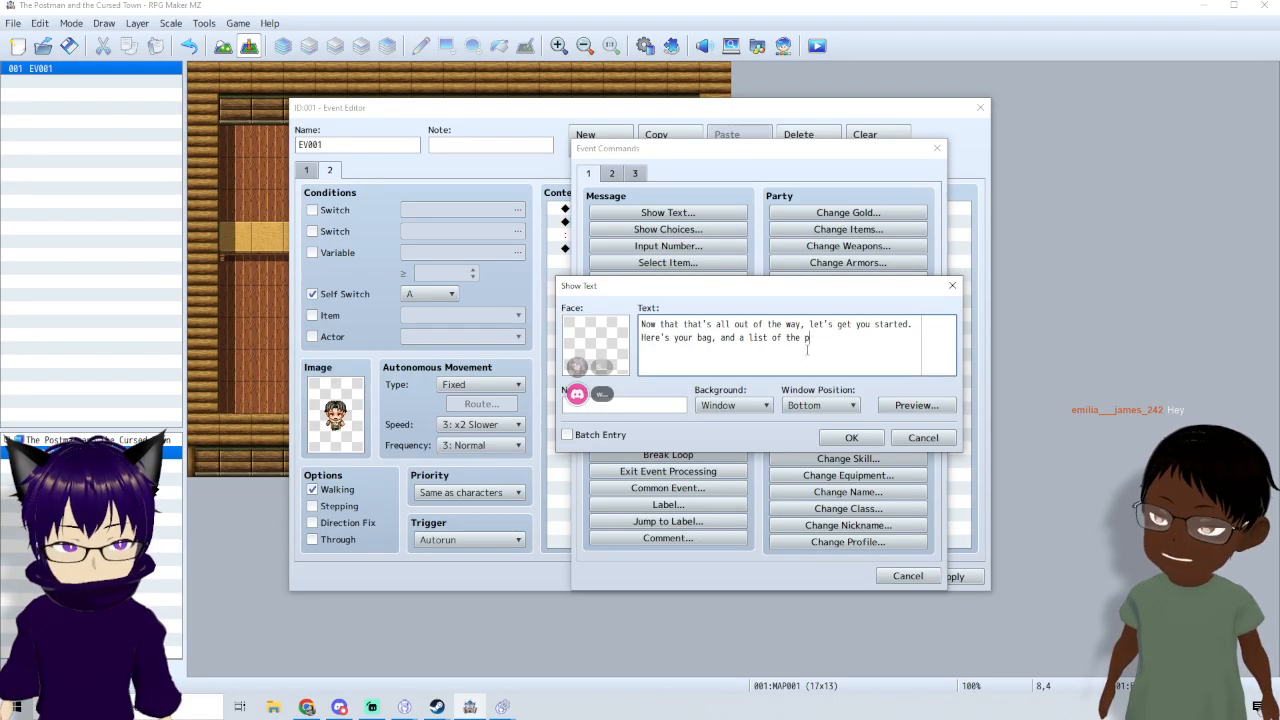
key("BackSpace")
key("BackSpace")
key("BackSpace")
key("BackSpace")
key("BackSpace")
key("BackSpace")
key("BackSpace")
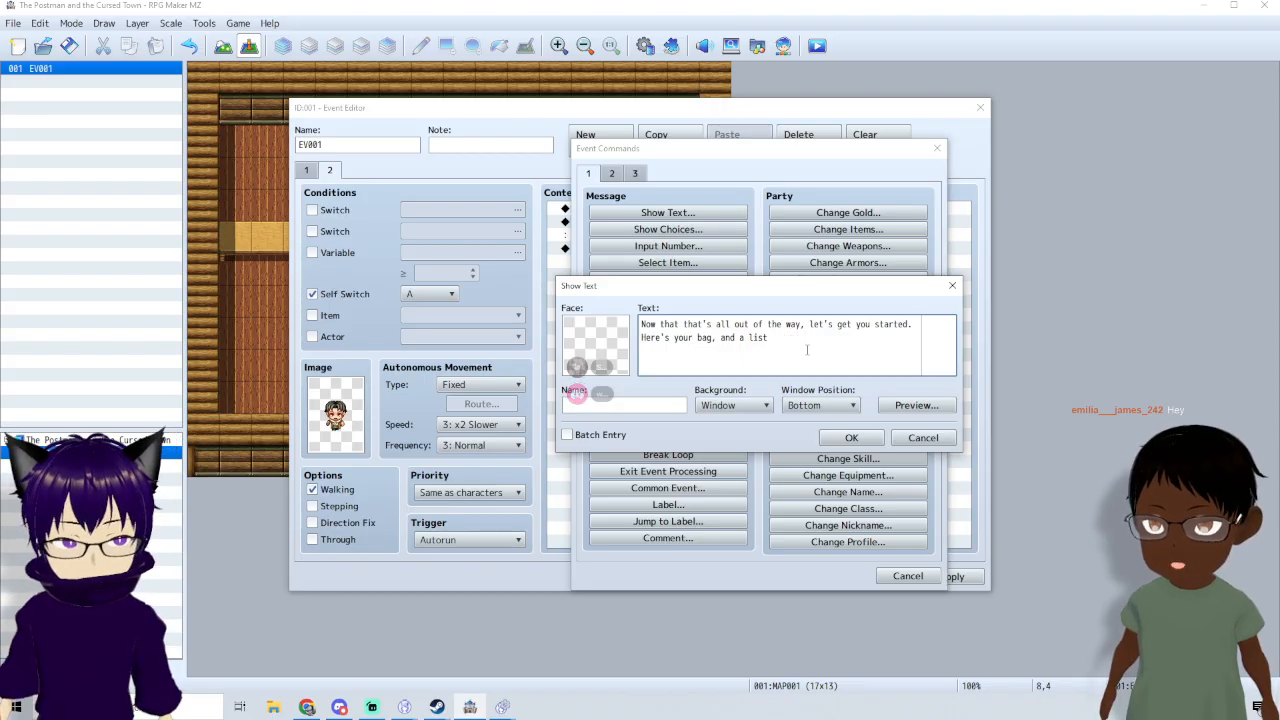
- Complete the second line with "of where you need to go." and save the message and the event
type("of where ")
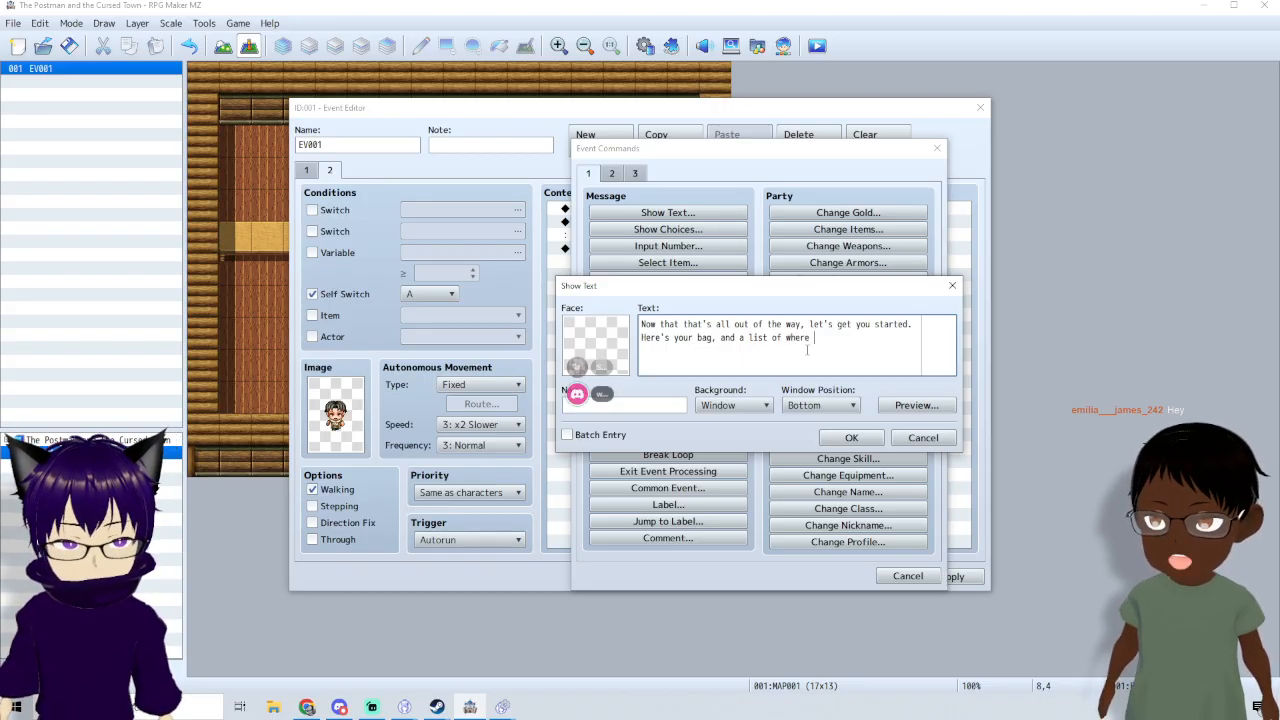
type("you need to go")
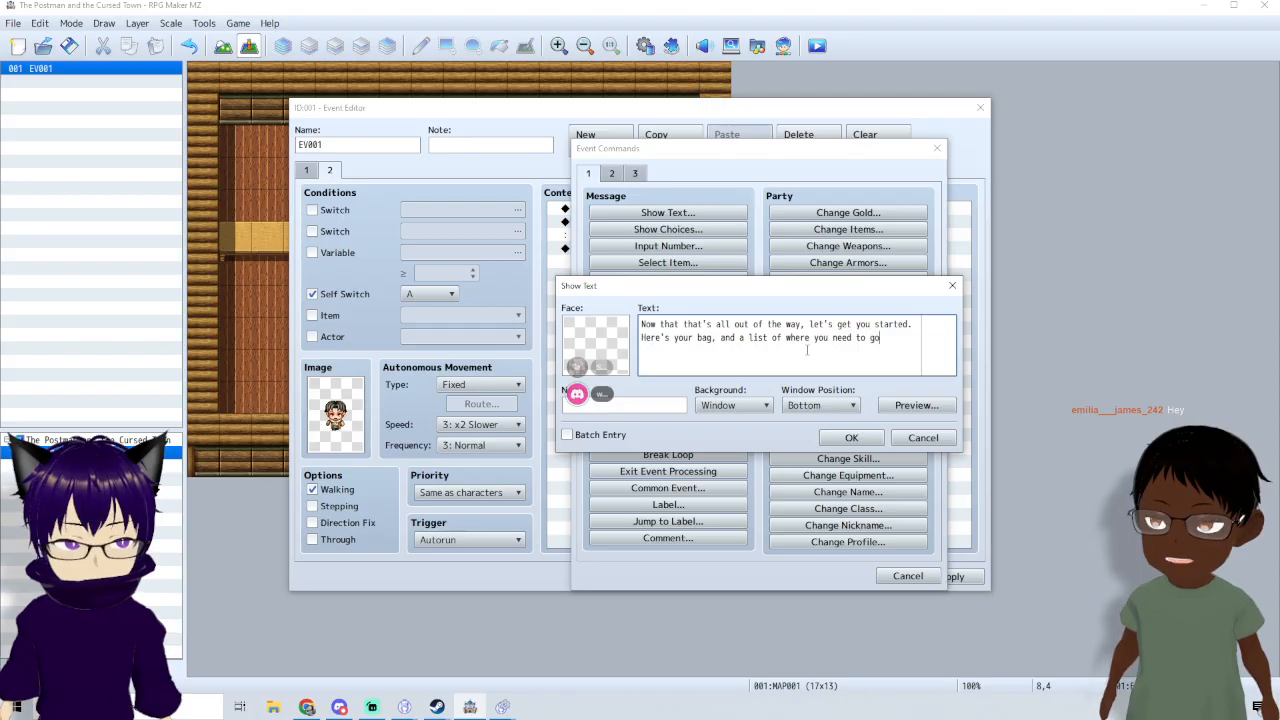
type(".")
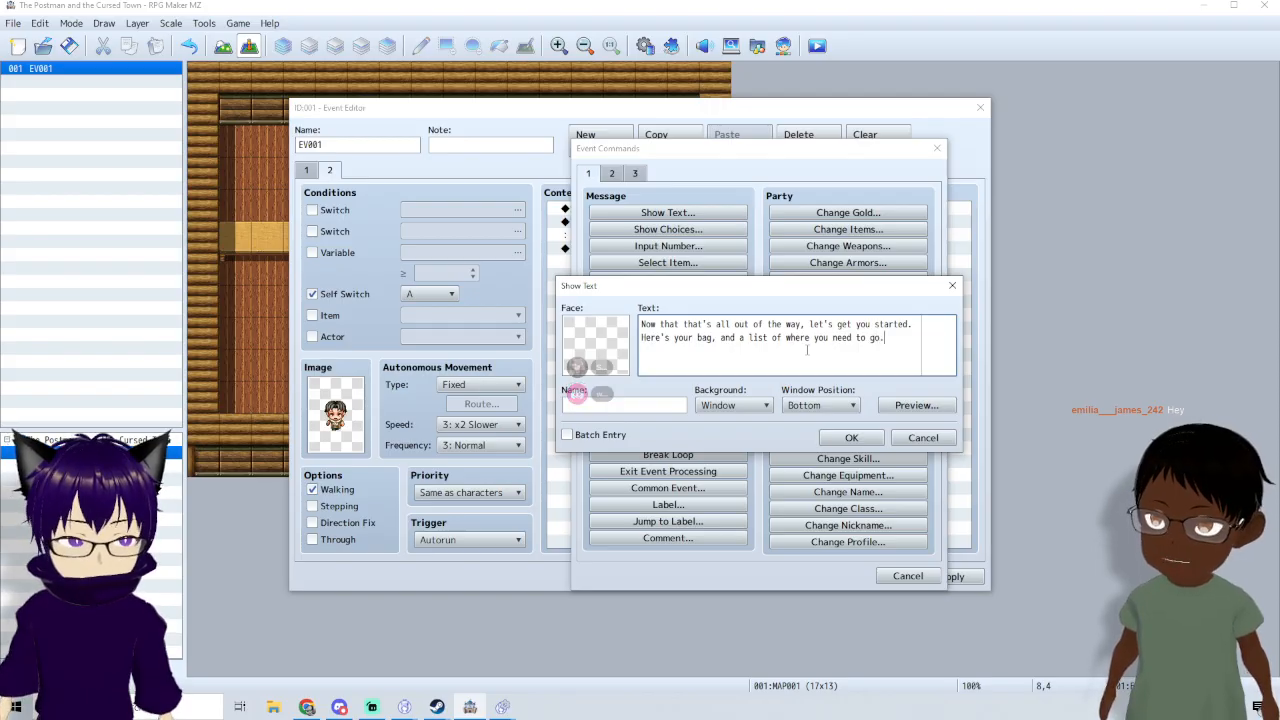
left_click(851, 437)
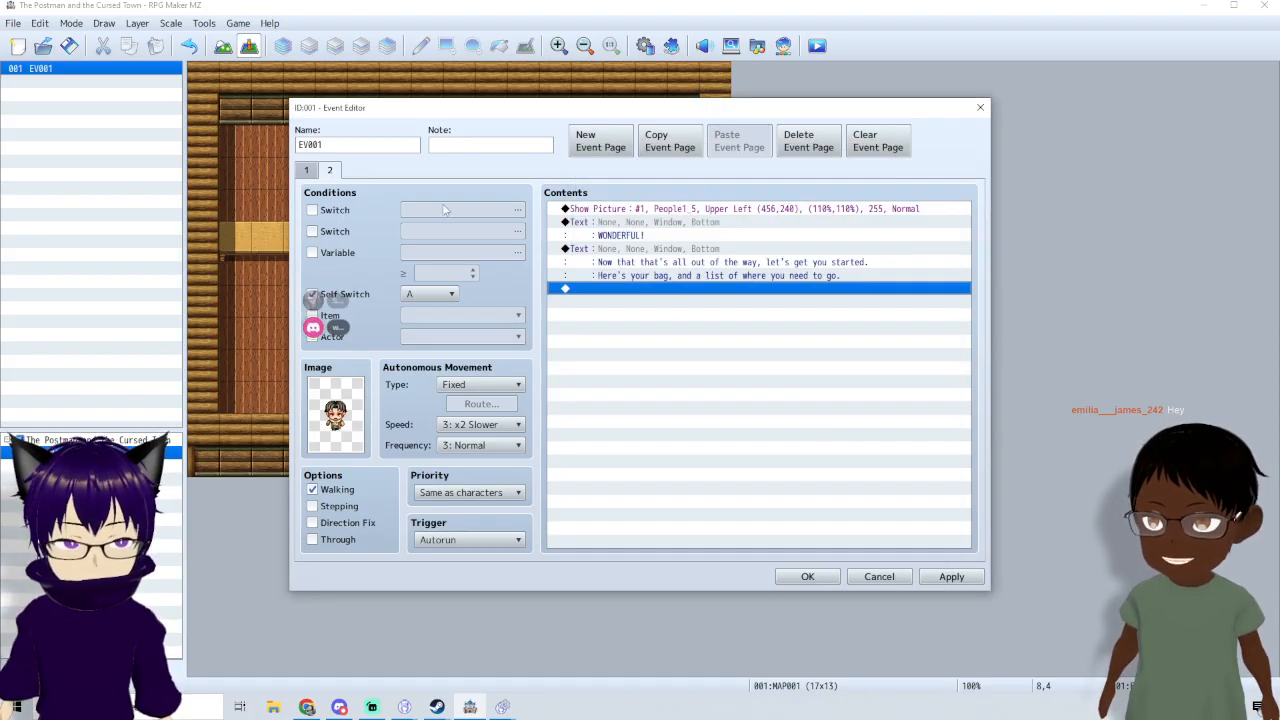
left_click(809, 577)
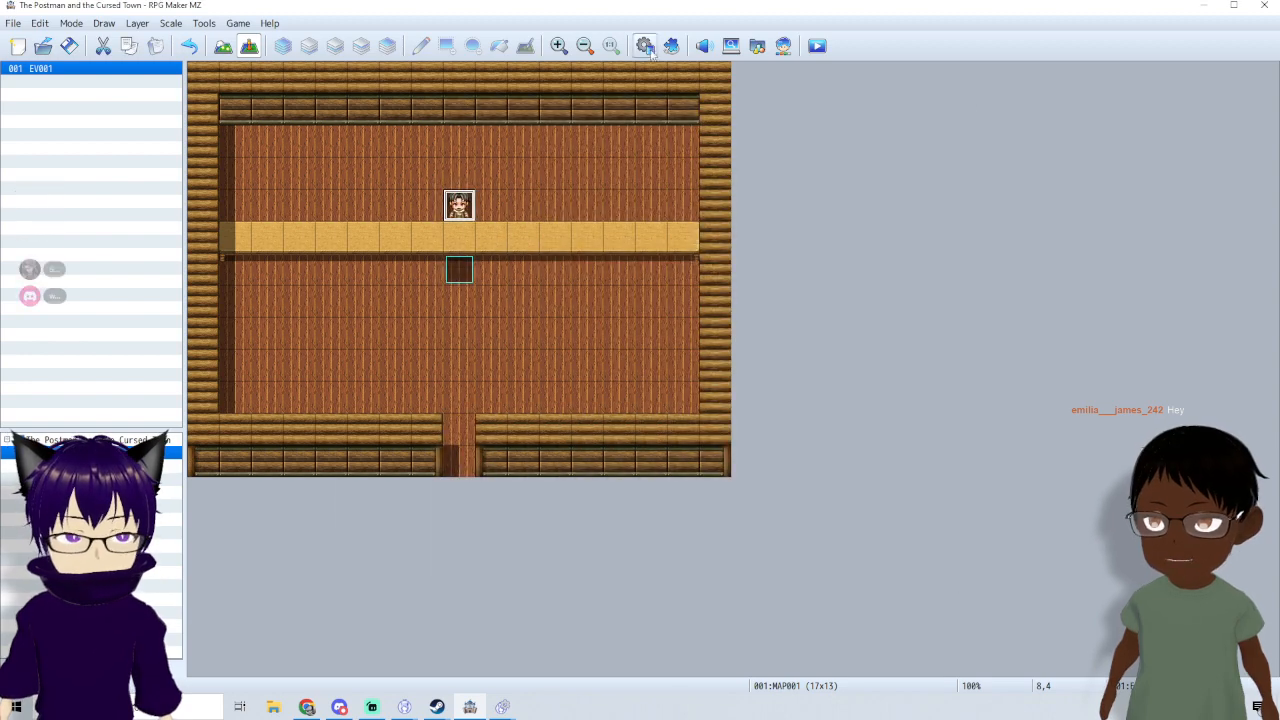
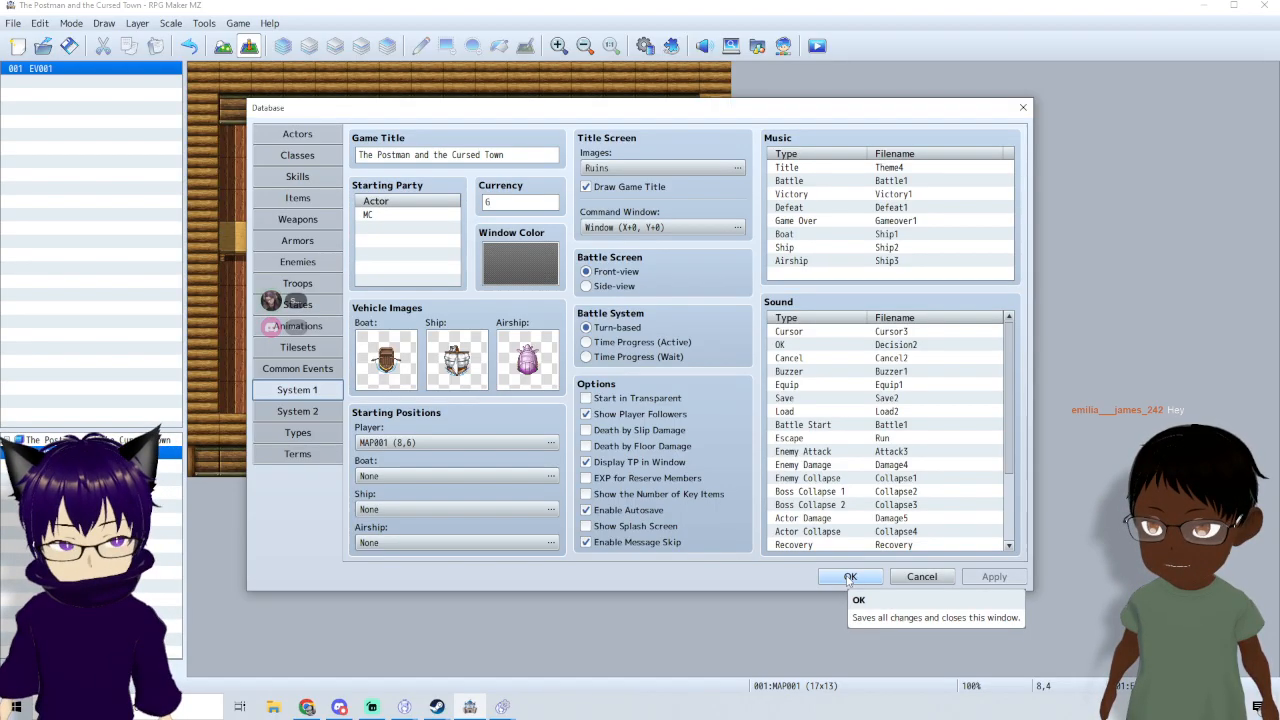
- Accept the database settings and rename the map MAP001 to "Post Office"
left_click(849, 577)
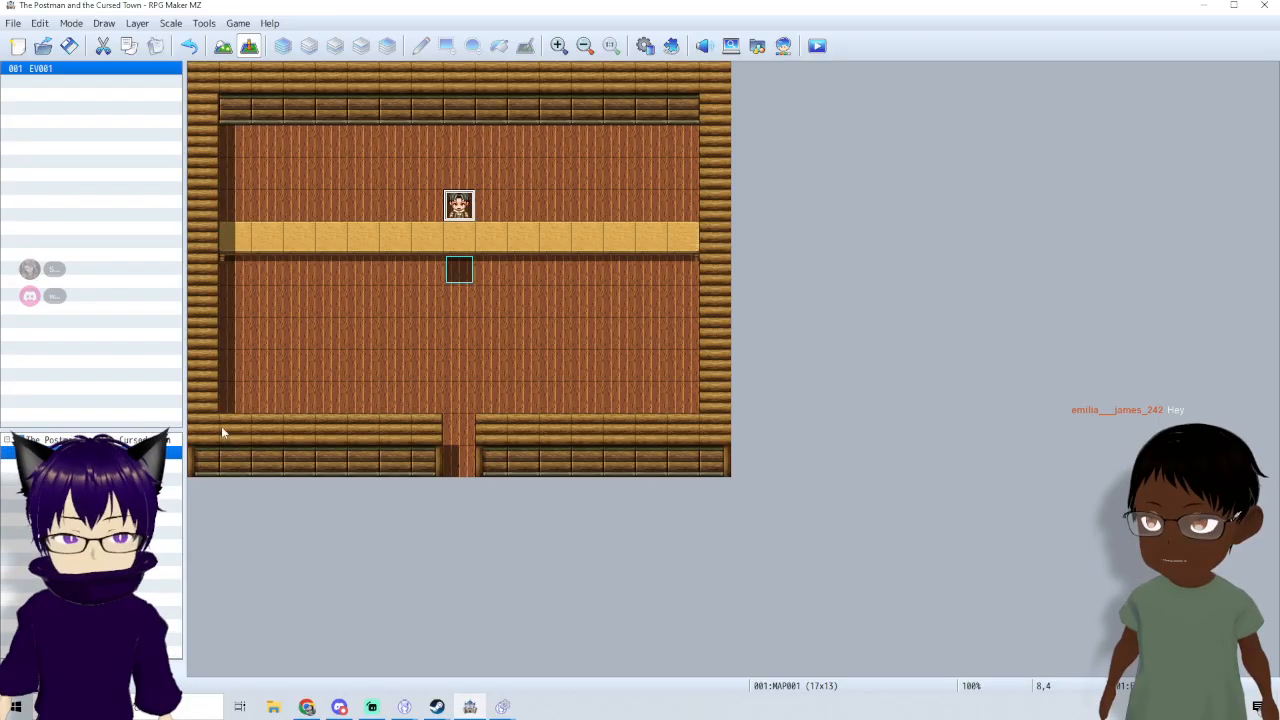
right_click(132, 455)
left_click(200, 464)
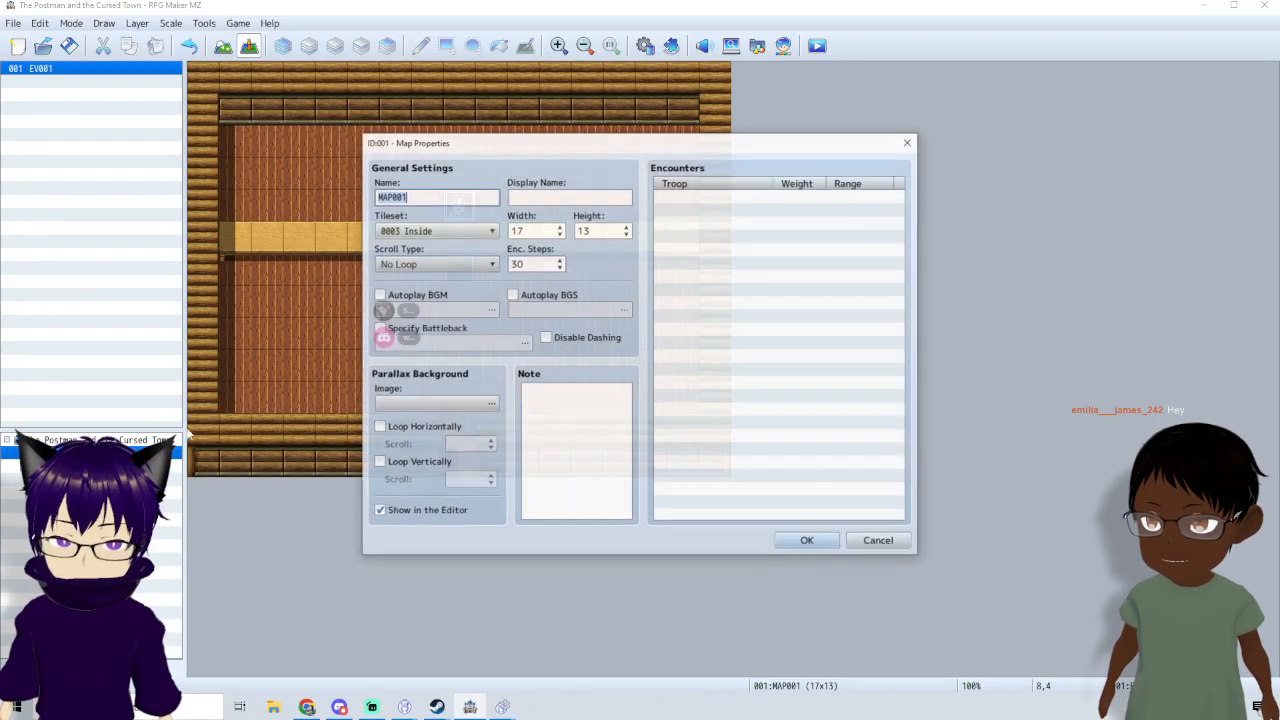
type("Pos")
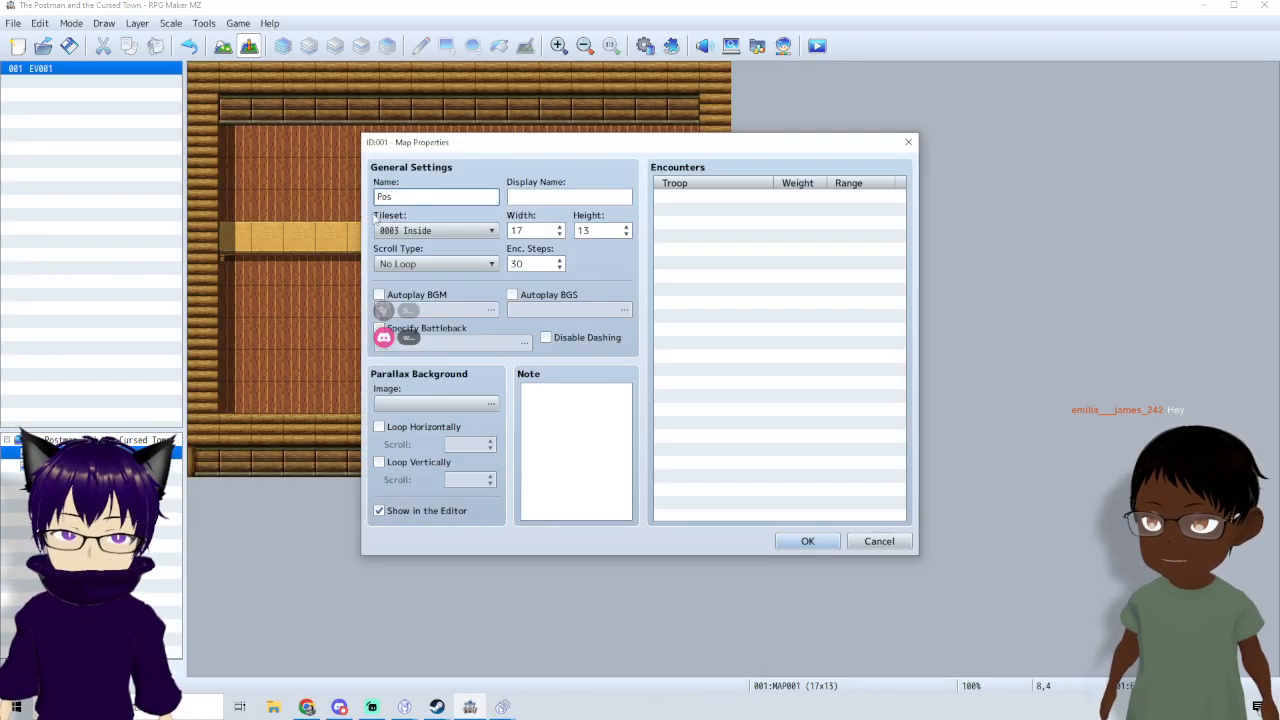
type("t Office")
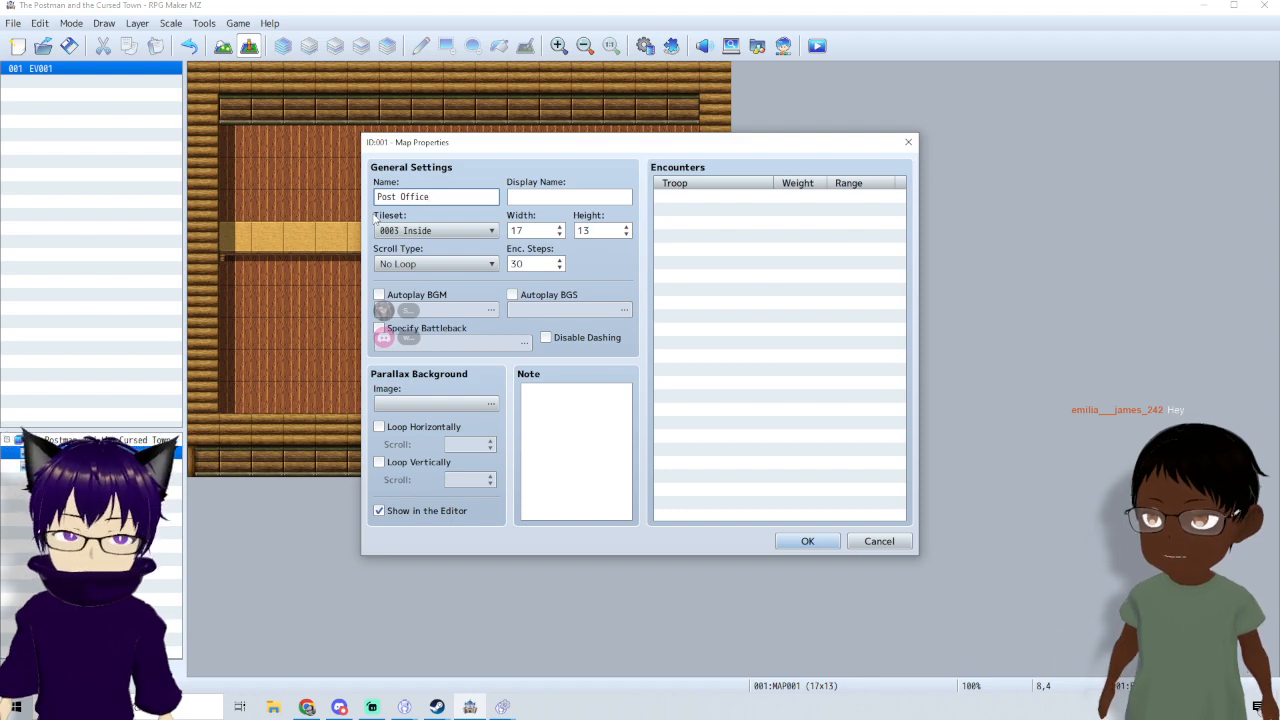
left_click(799, 541)
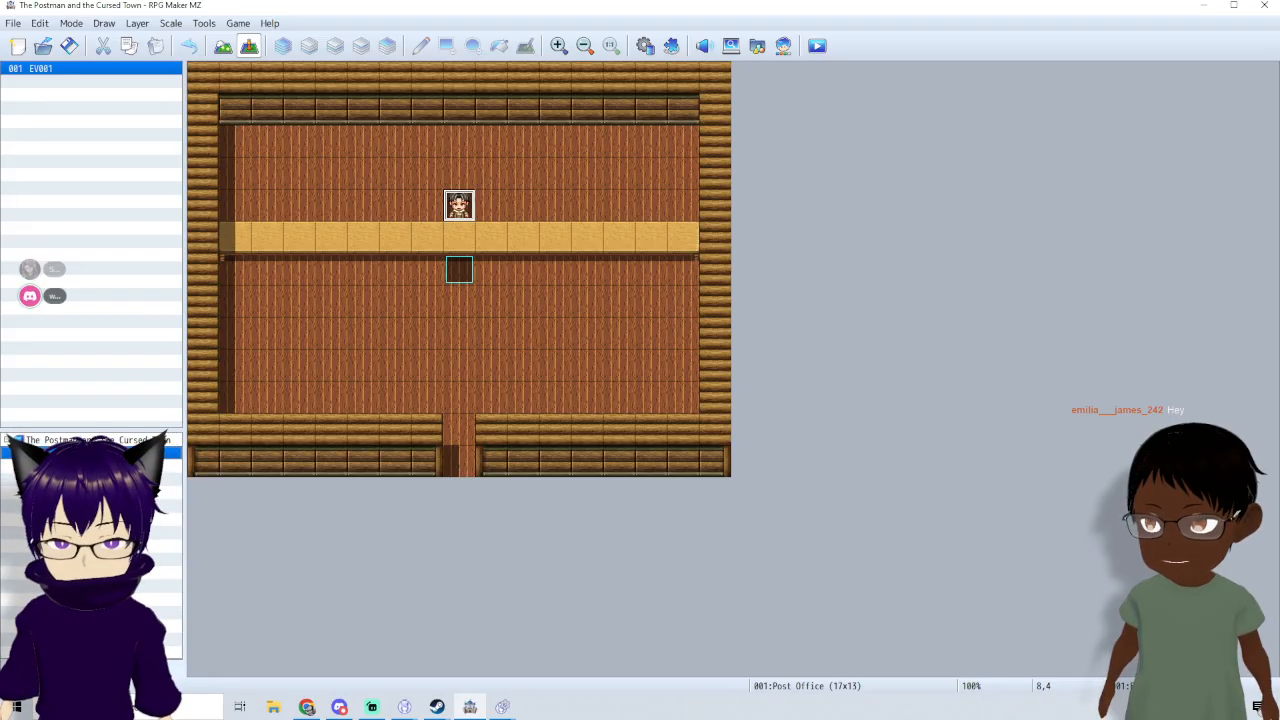
- Create a new map named "World Map" directly under the project with the Overworld tileset, and return to the Post Office map
right_click(160, 440)
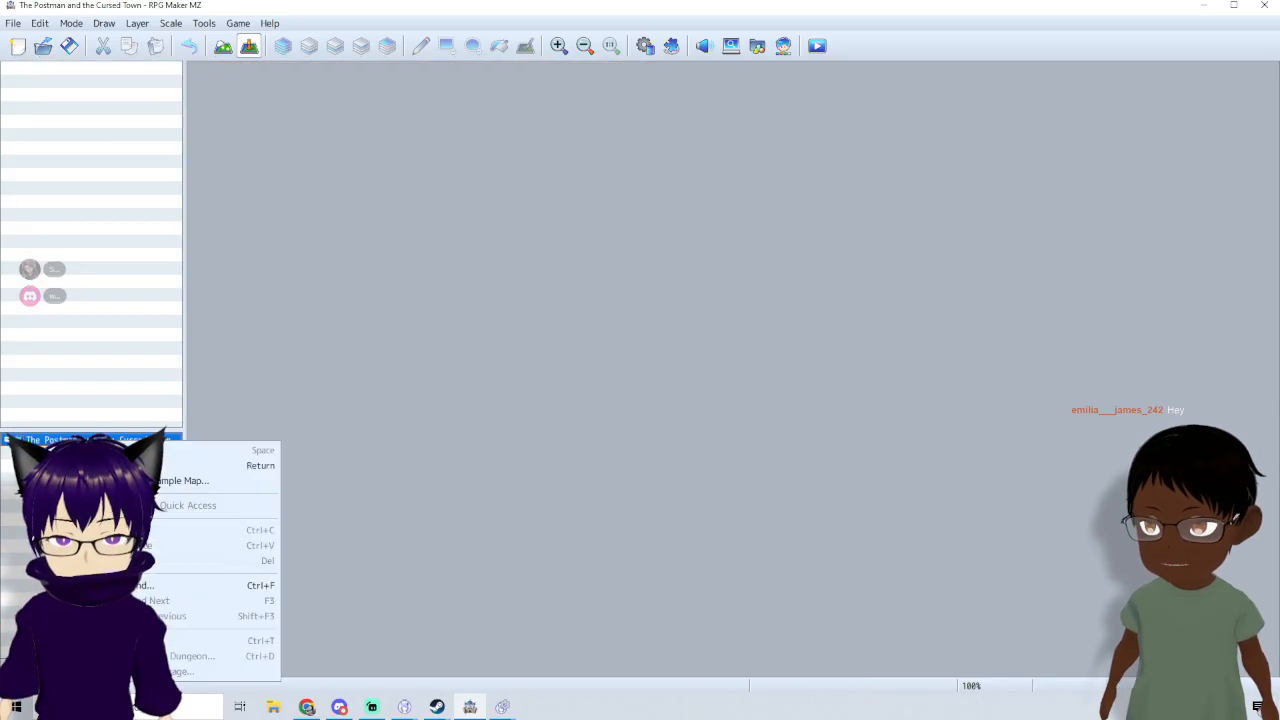
left_click(215, 466)
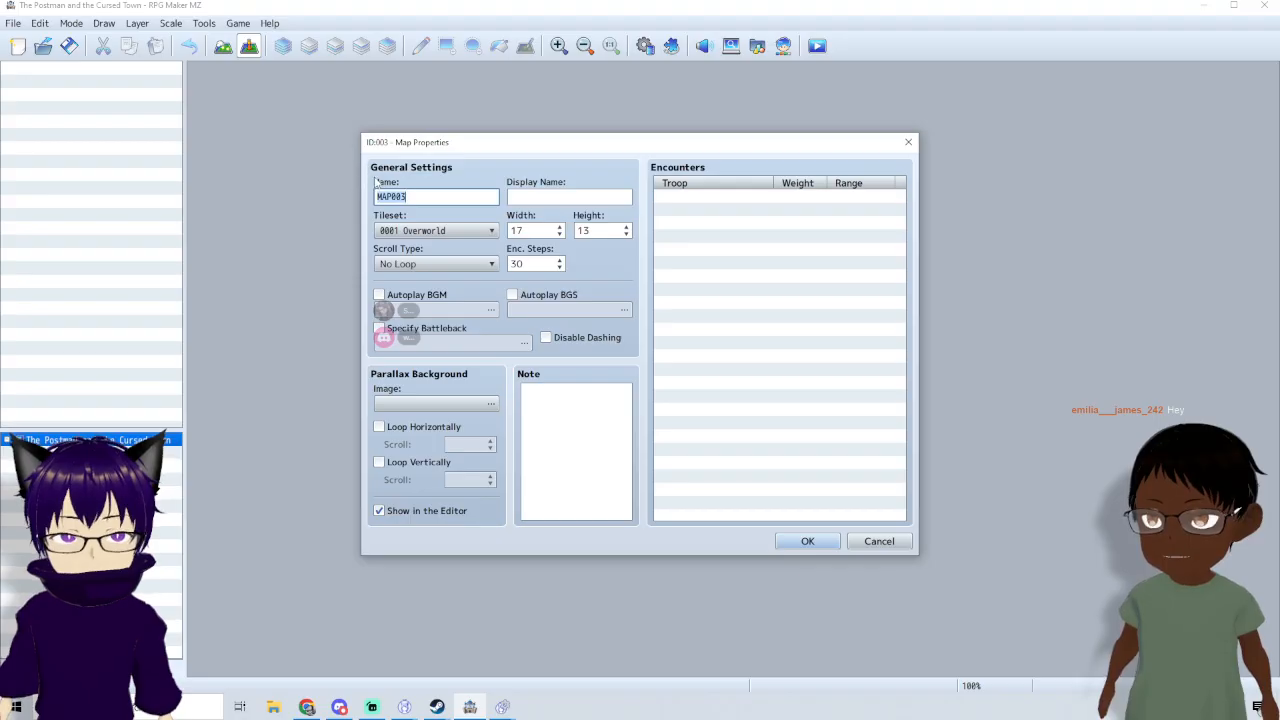
type("World Map")
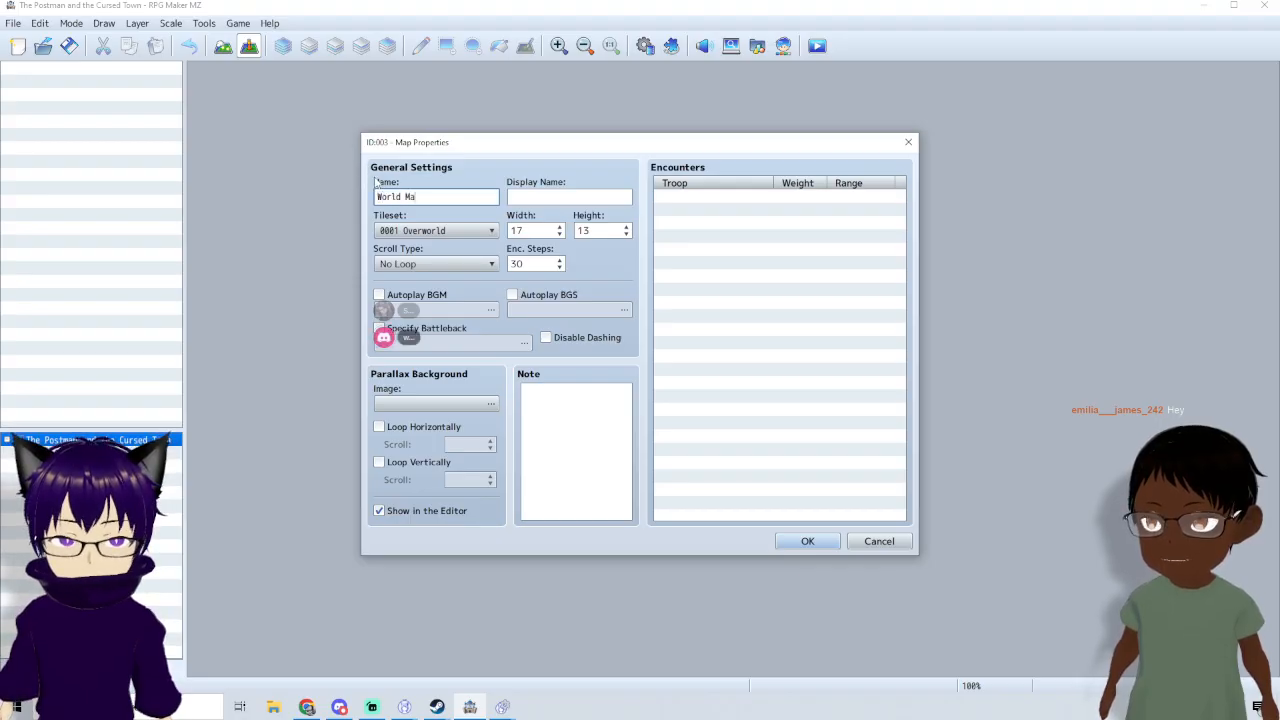
left_click(807, 541)
left_click(90, 452)
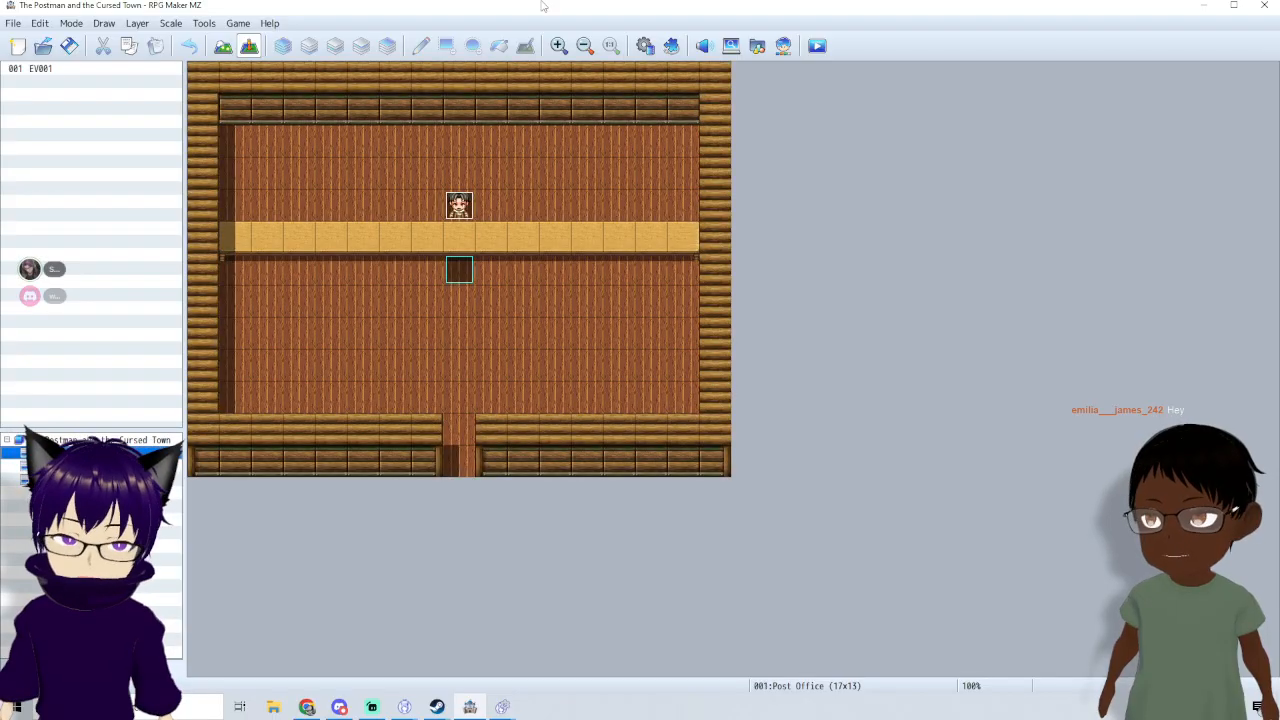
- In the database's item list, assign icon 274, the bag, to the empty item 0002
left_click(645, 45)
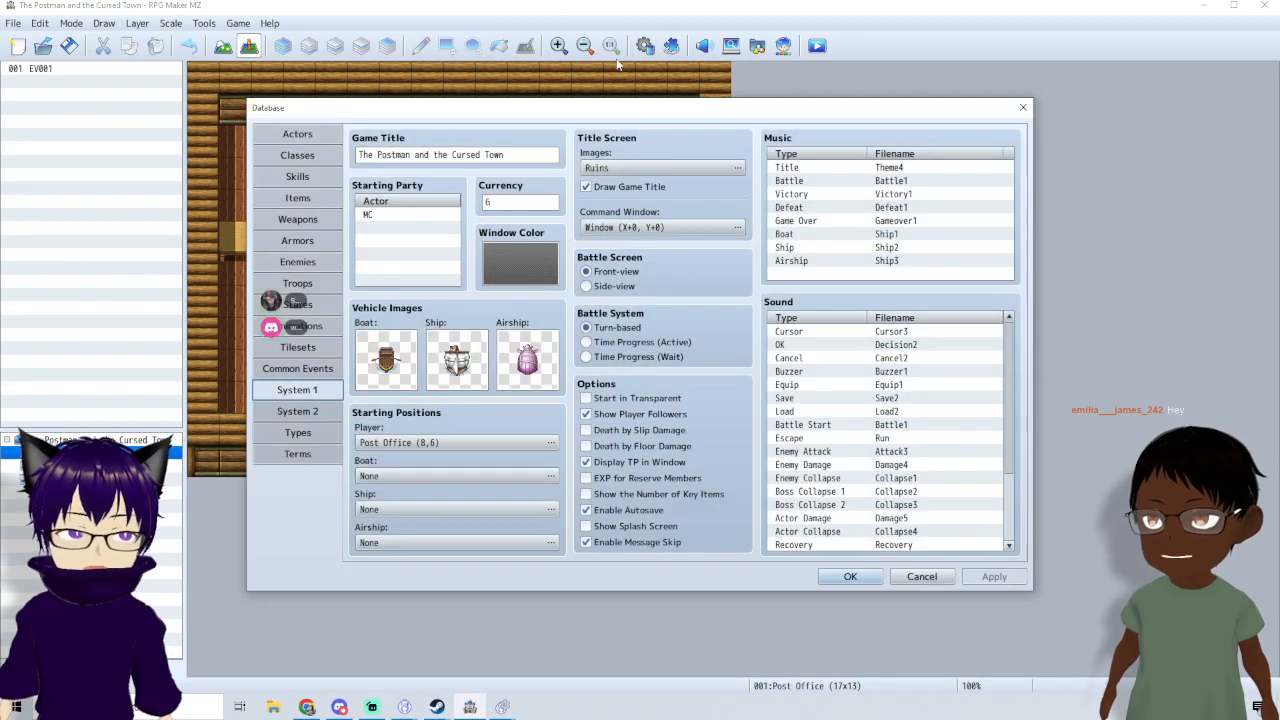
left_click(315, 199)
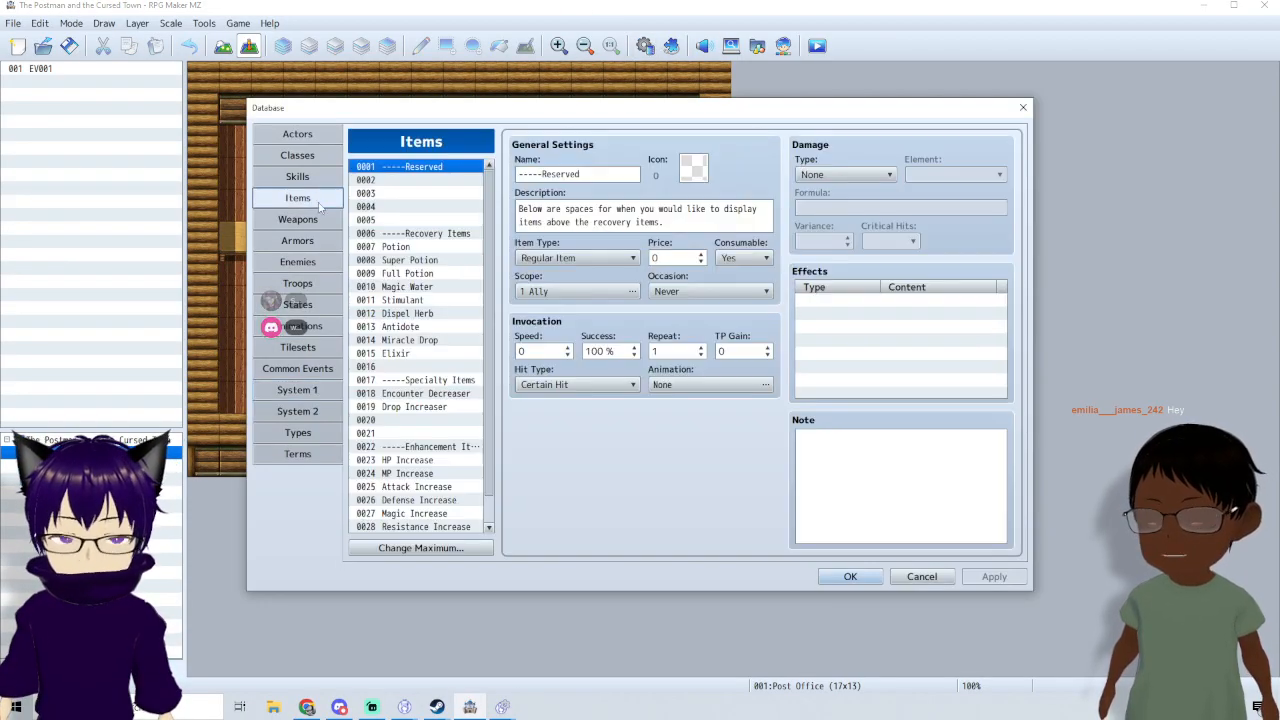
left_click(432, 182)
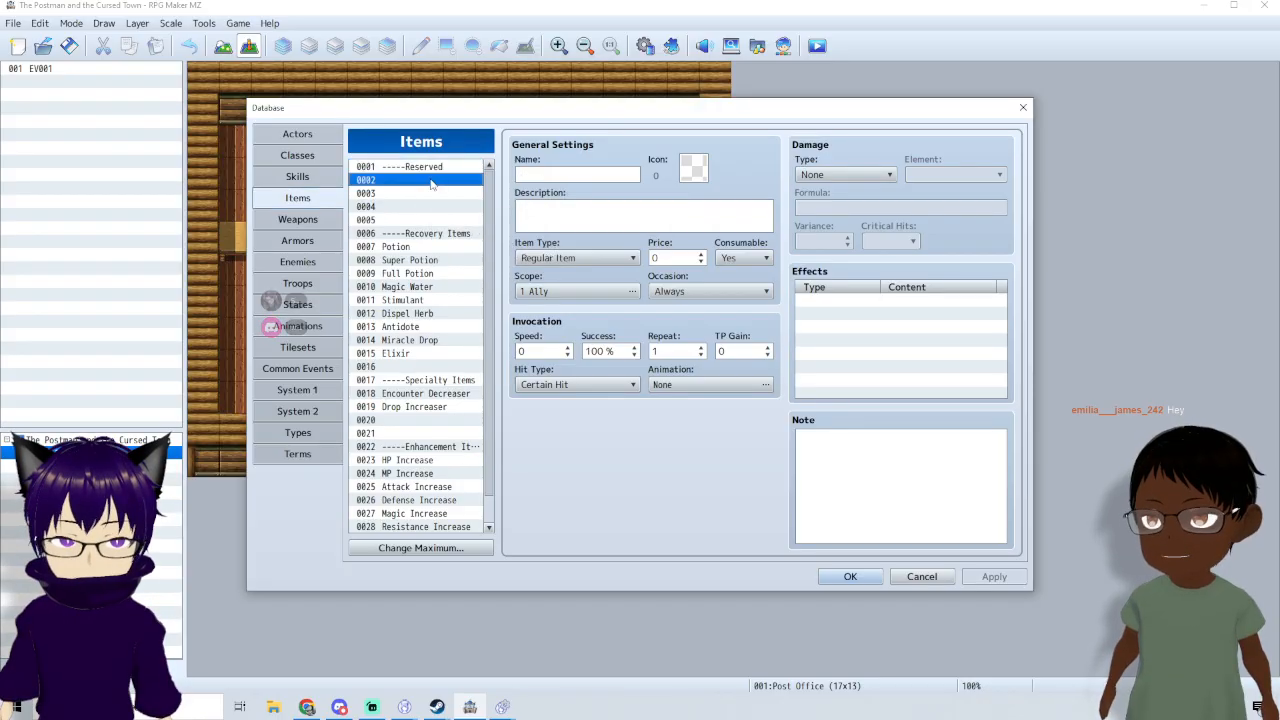
left_click(692, 168)
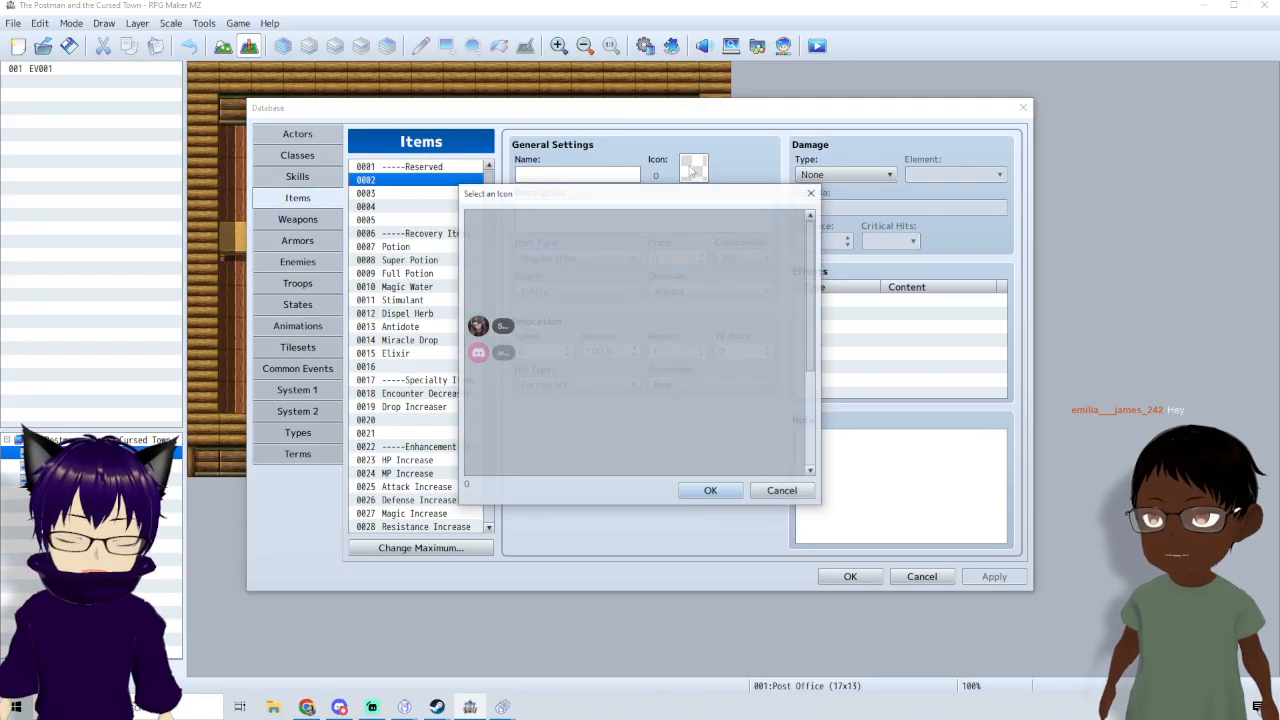
scroll(640, 342, "down", 3)
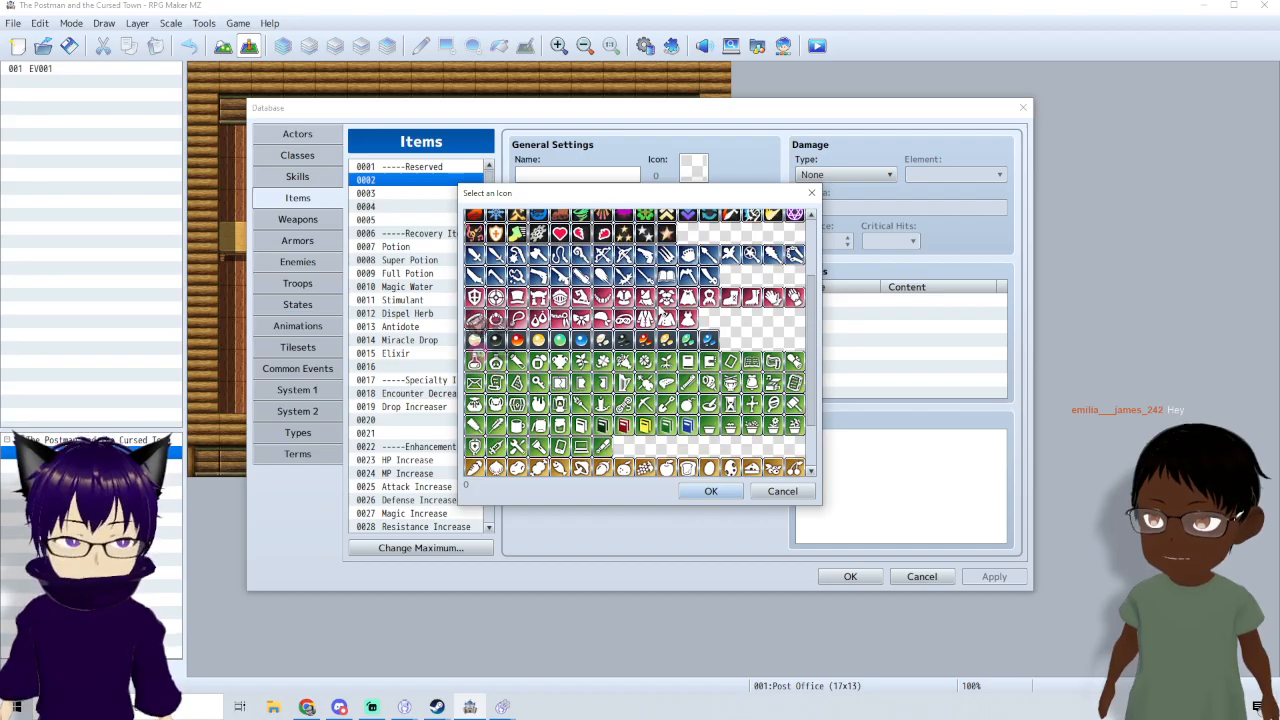
scroll(640, 342, "down", 2)
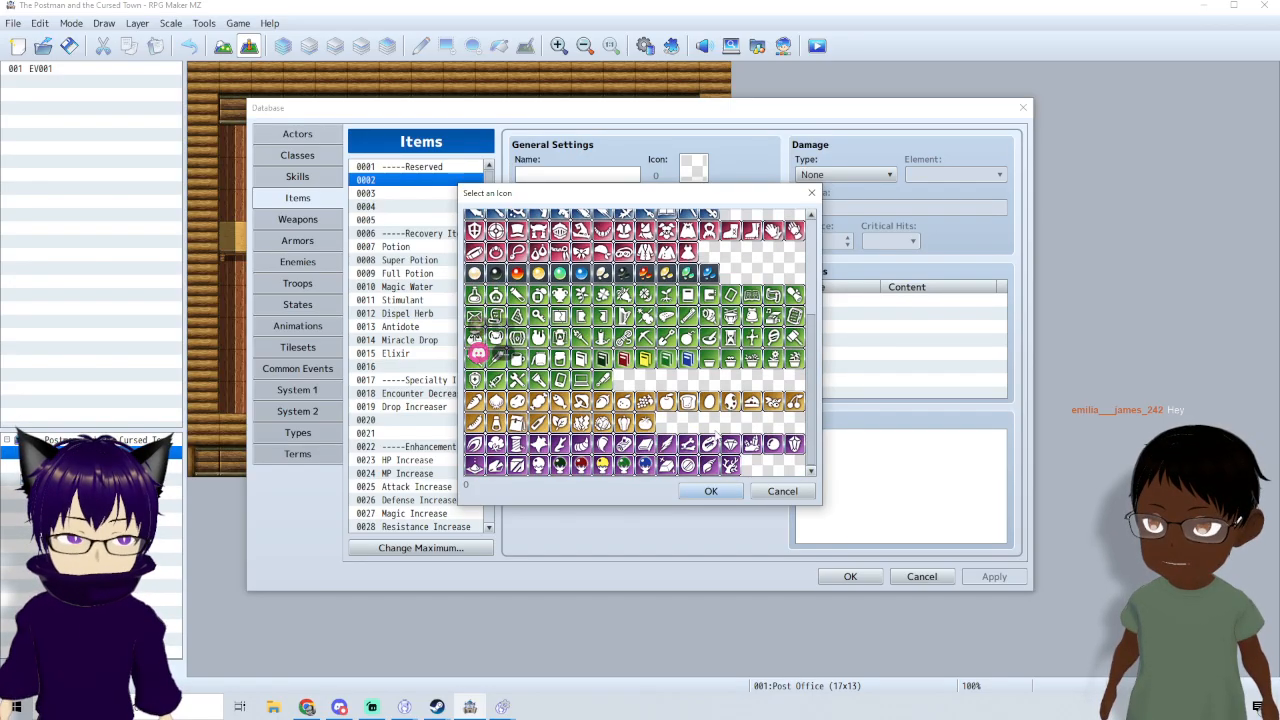
scroll(718, 432, "up", 2)
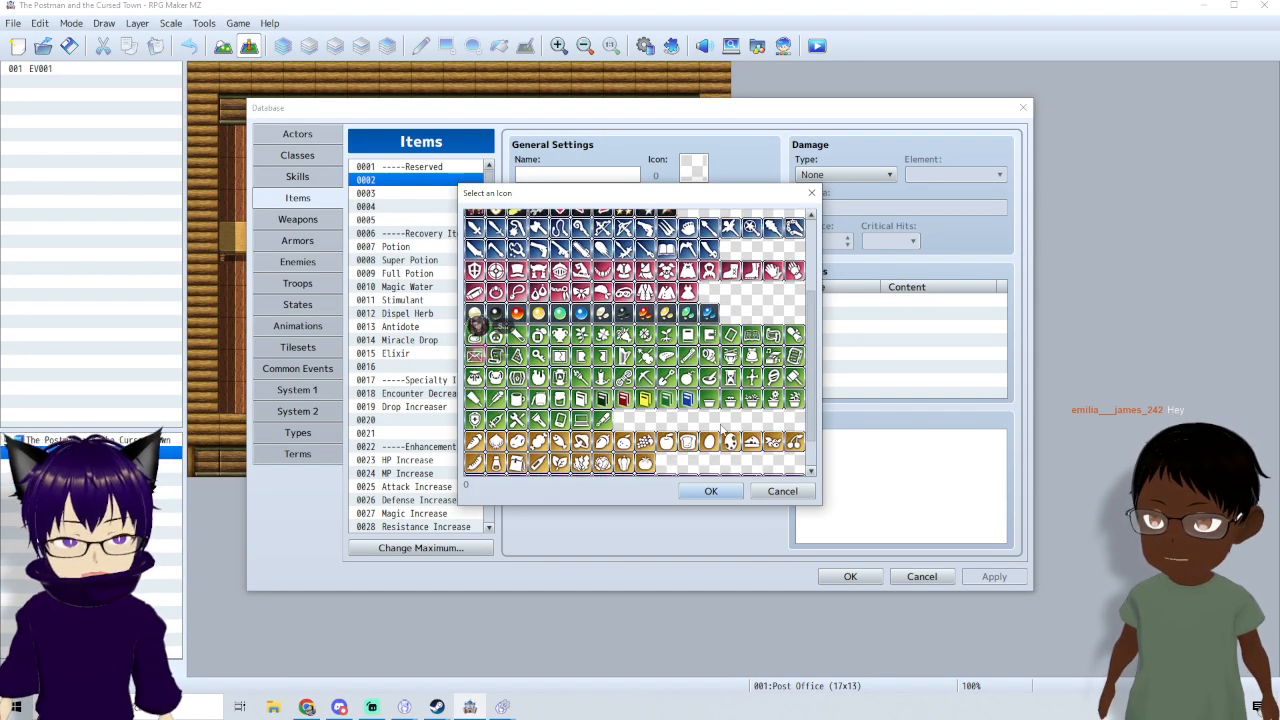
scroll(686, 397, "up", 2)
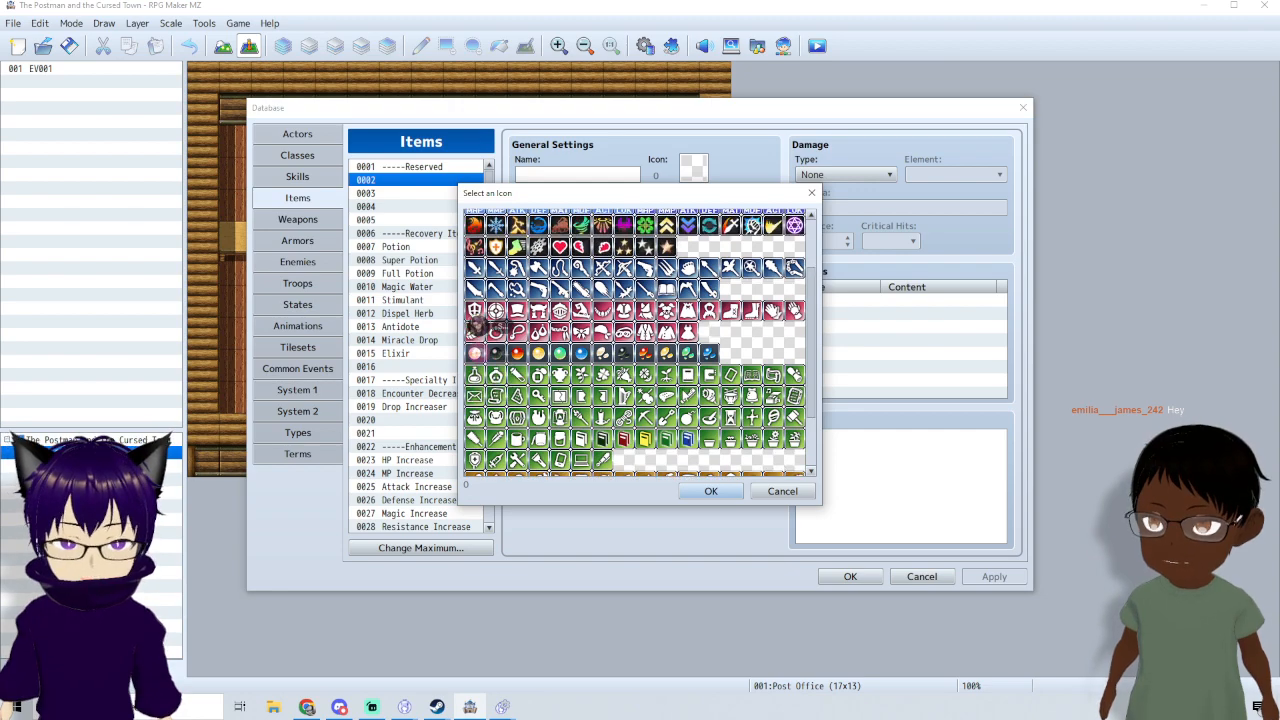
scroll(490, 340, "down", 4)
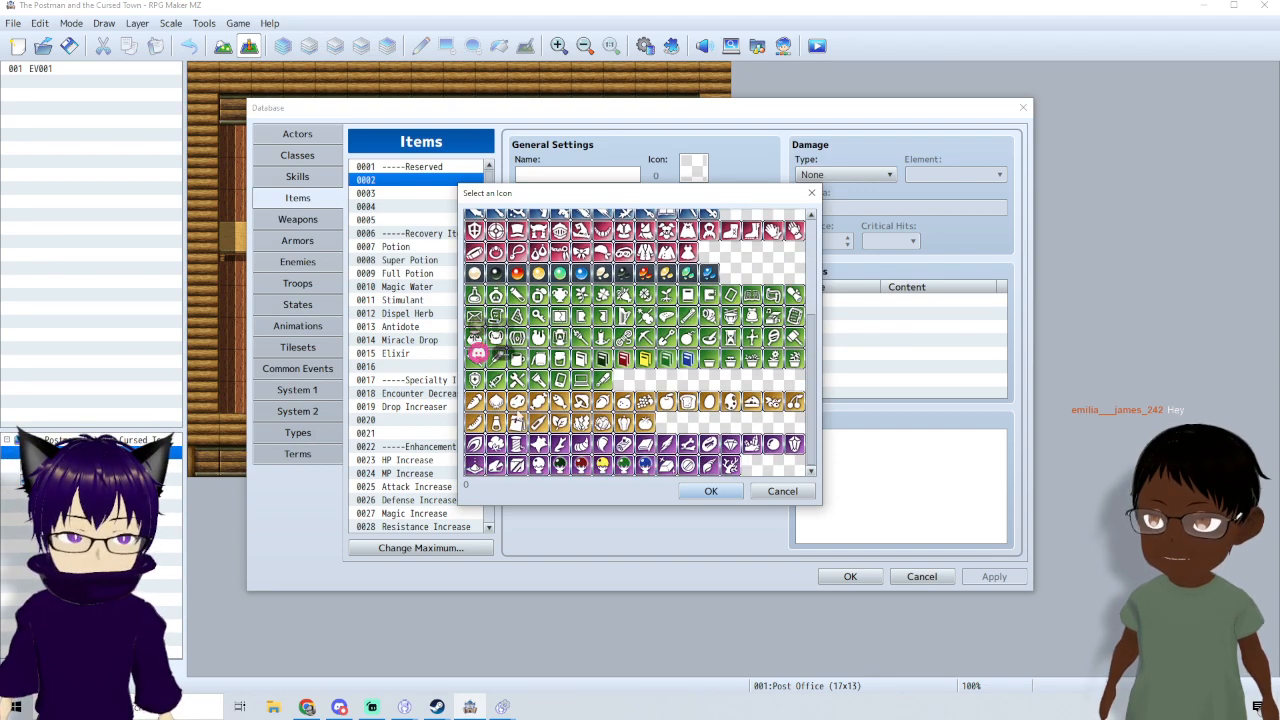
double_click(477, 355)
- Name item 0002 "Mail Bag" and describe it as "This has all the mail you need to deliver."
left_click(601, 177)
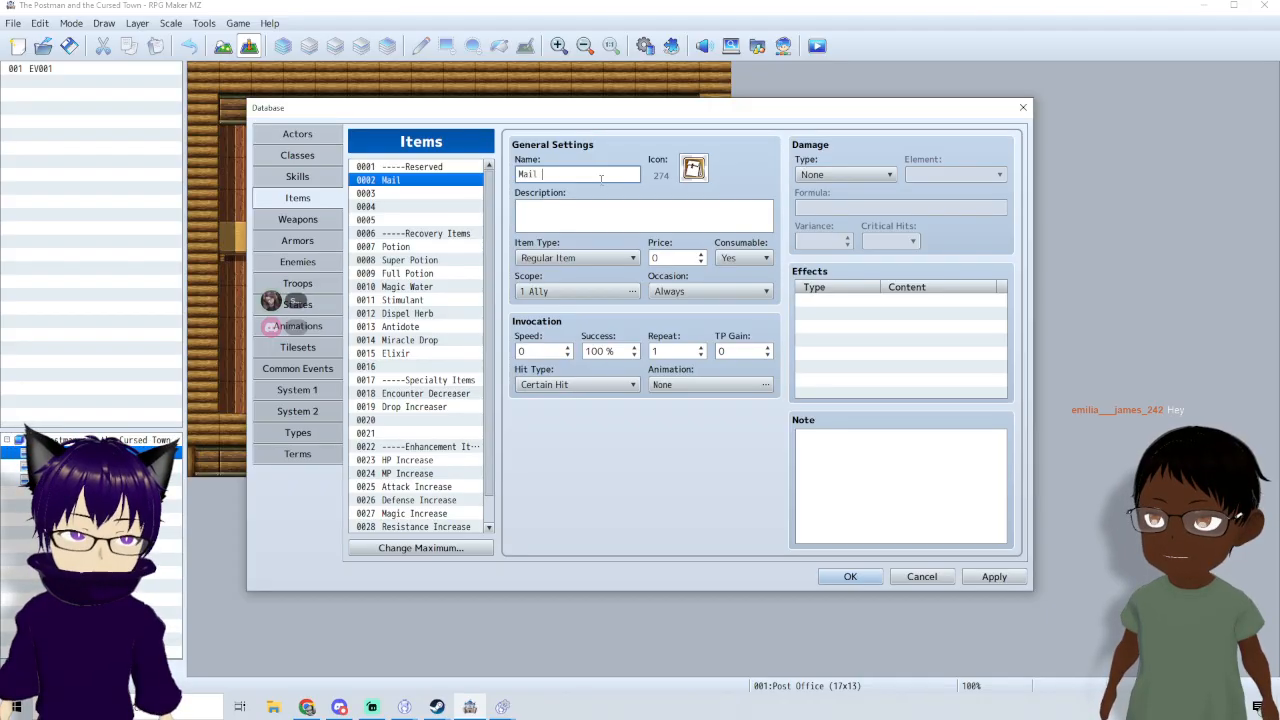
type("Bag")
left_click(540, 222)
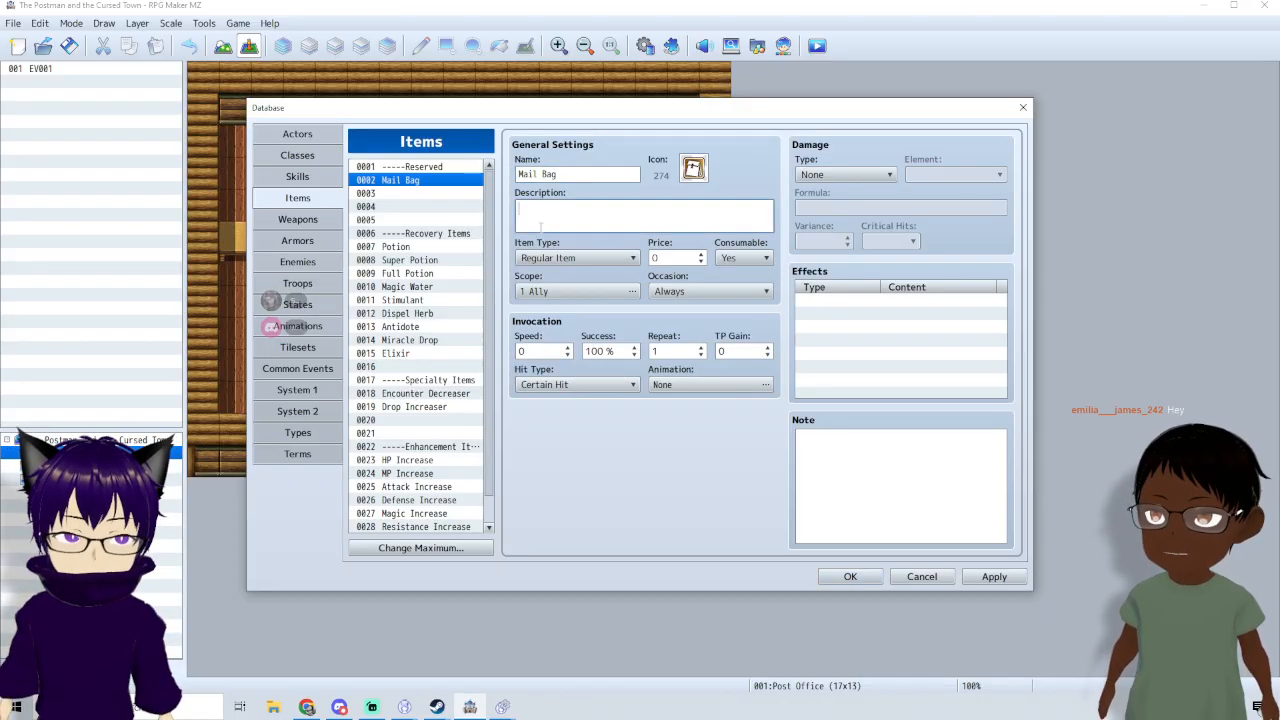
type("This has")
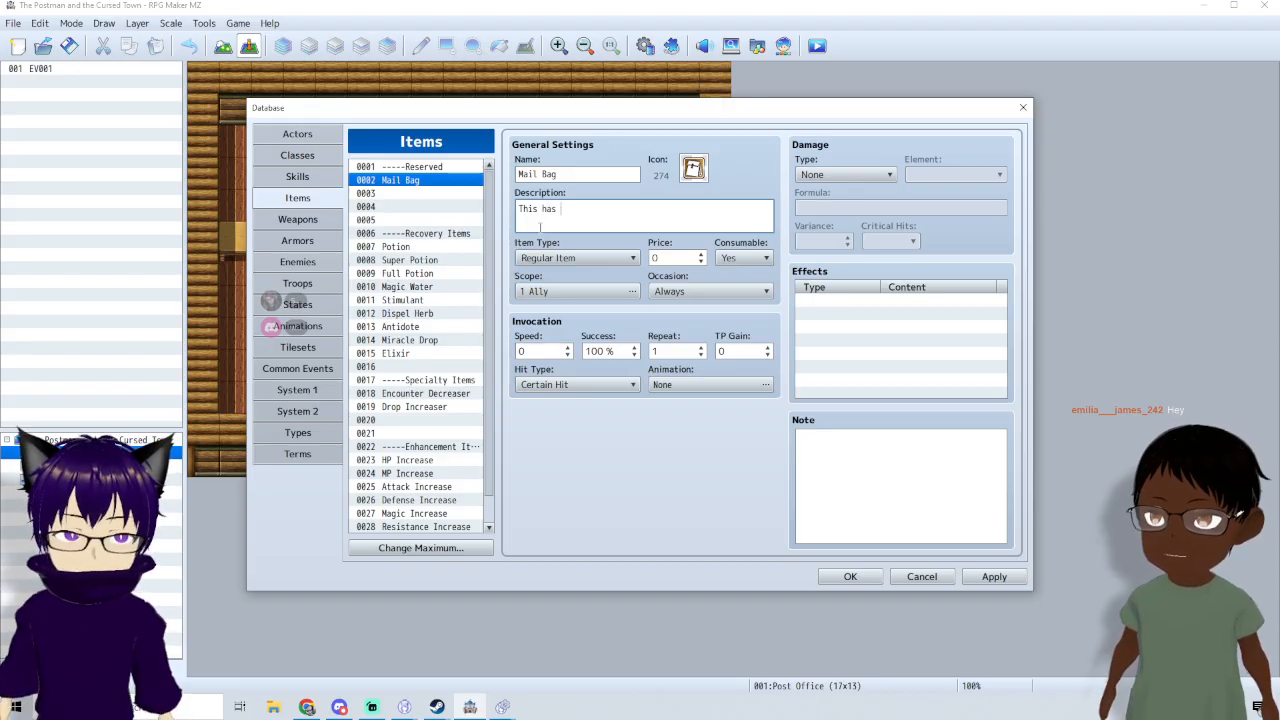
type(" all the mail you need to deliver.")
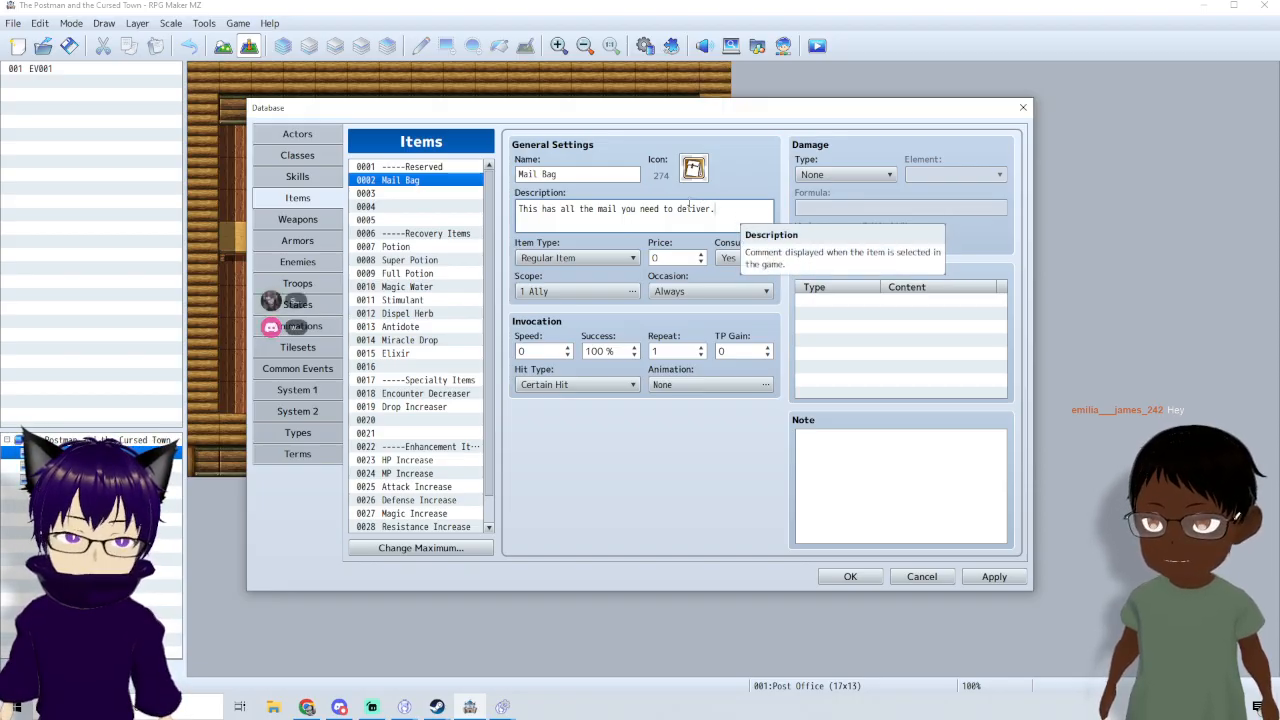
- In the database's skill list, assign the green envelope icon 192 to the empty skill 0010
left_click(308, 180)
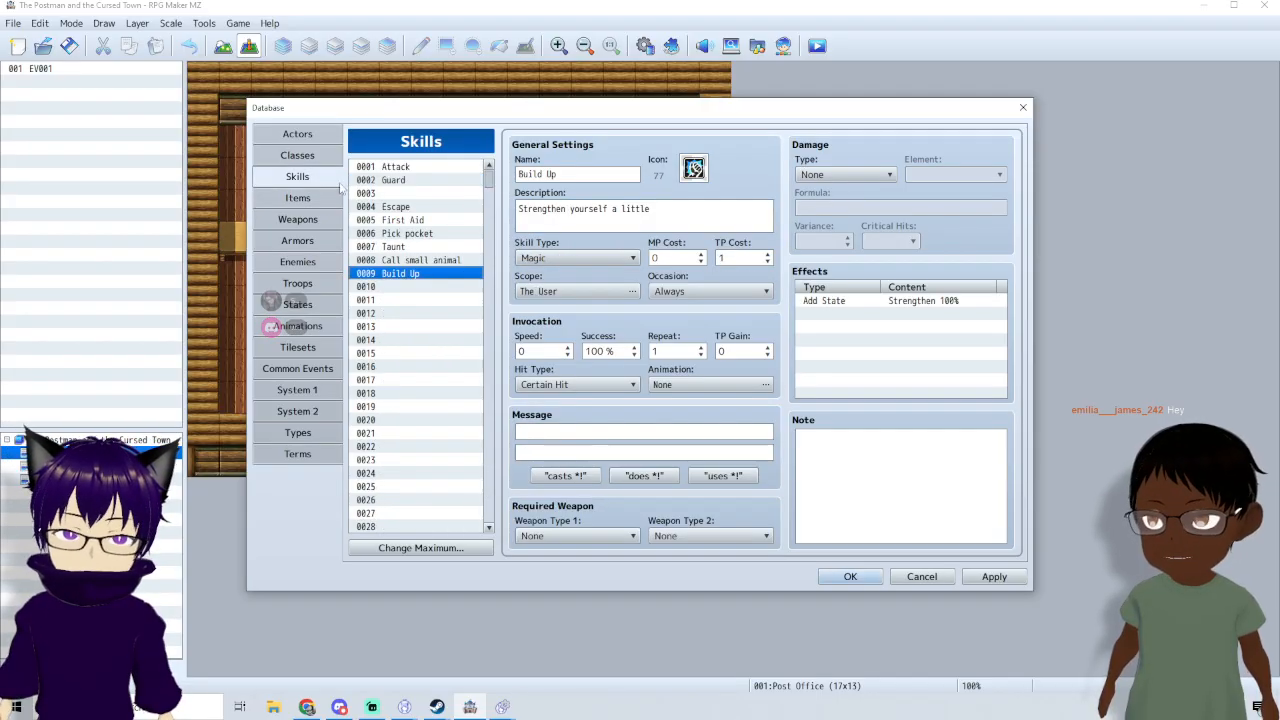
left_click(407, 287)
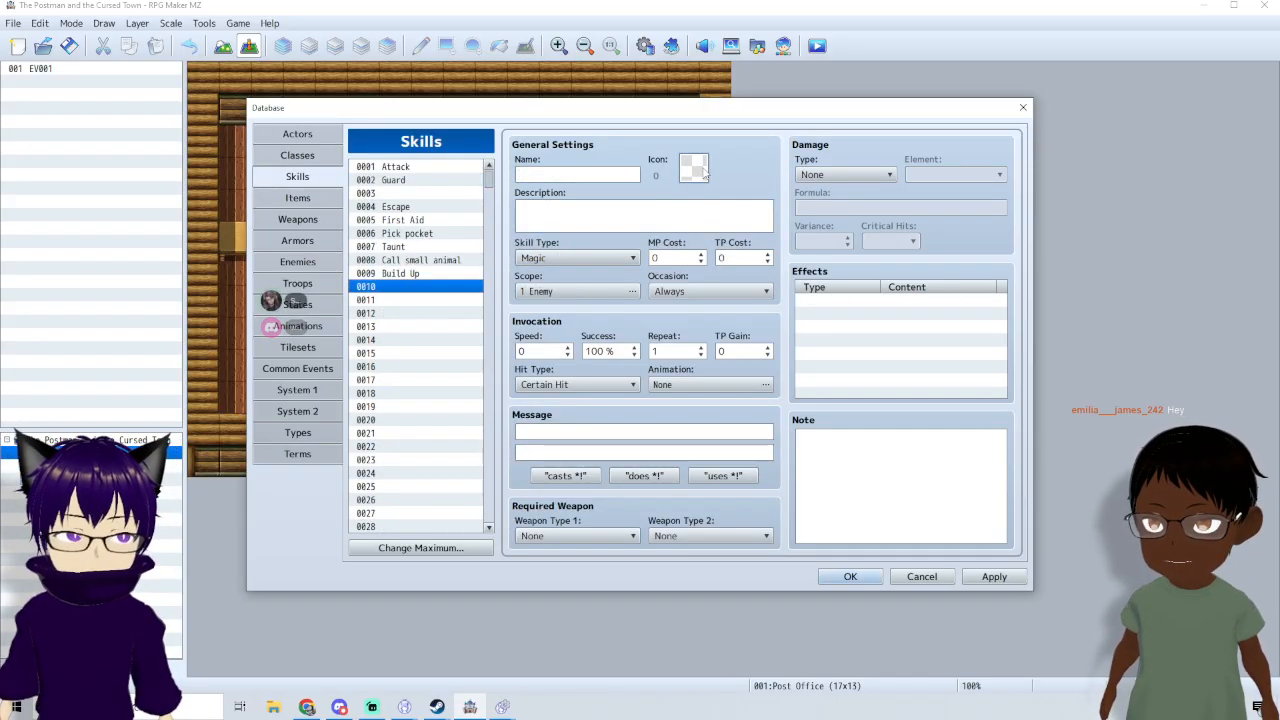
double_click(697, 168)
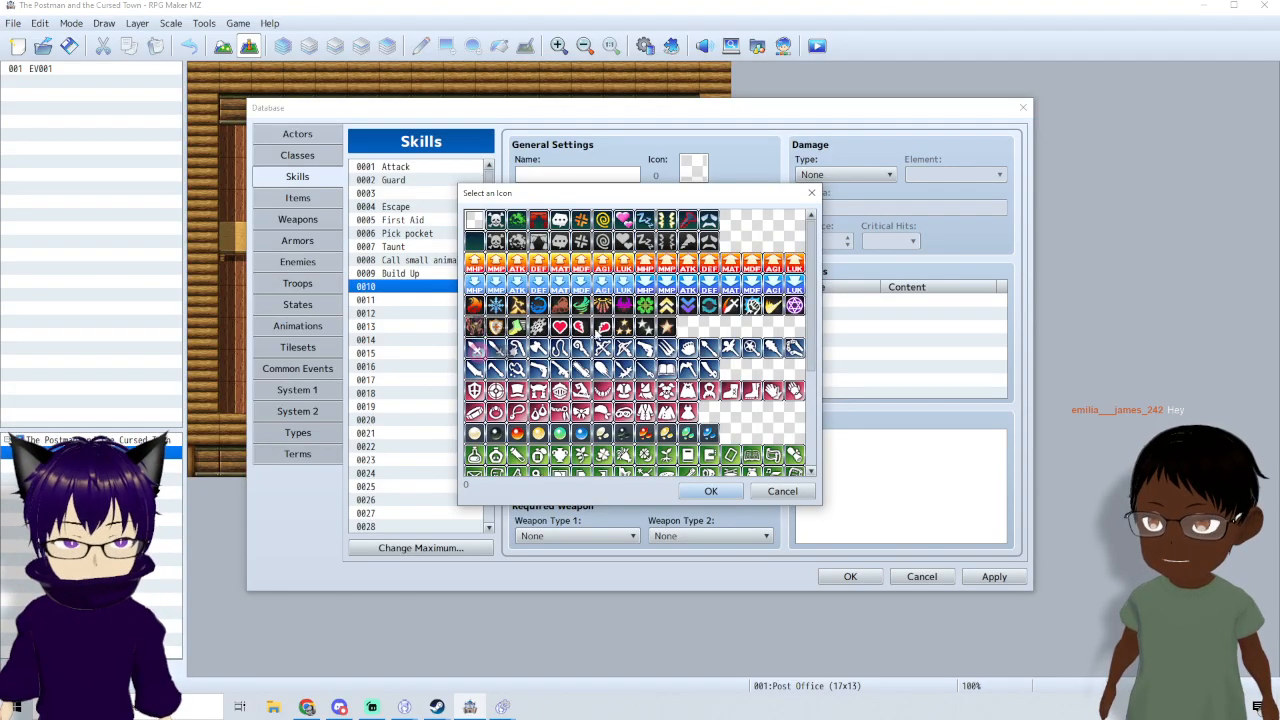
scroll(477, 327, "down", 1)
scroll(700, 356, "down", 5)
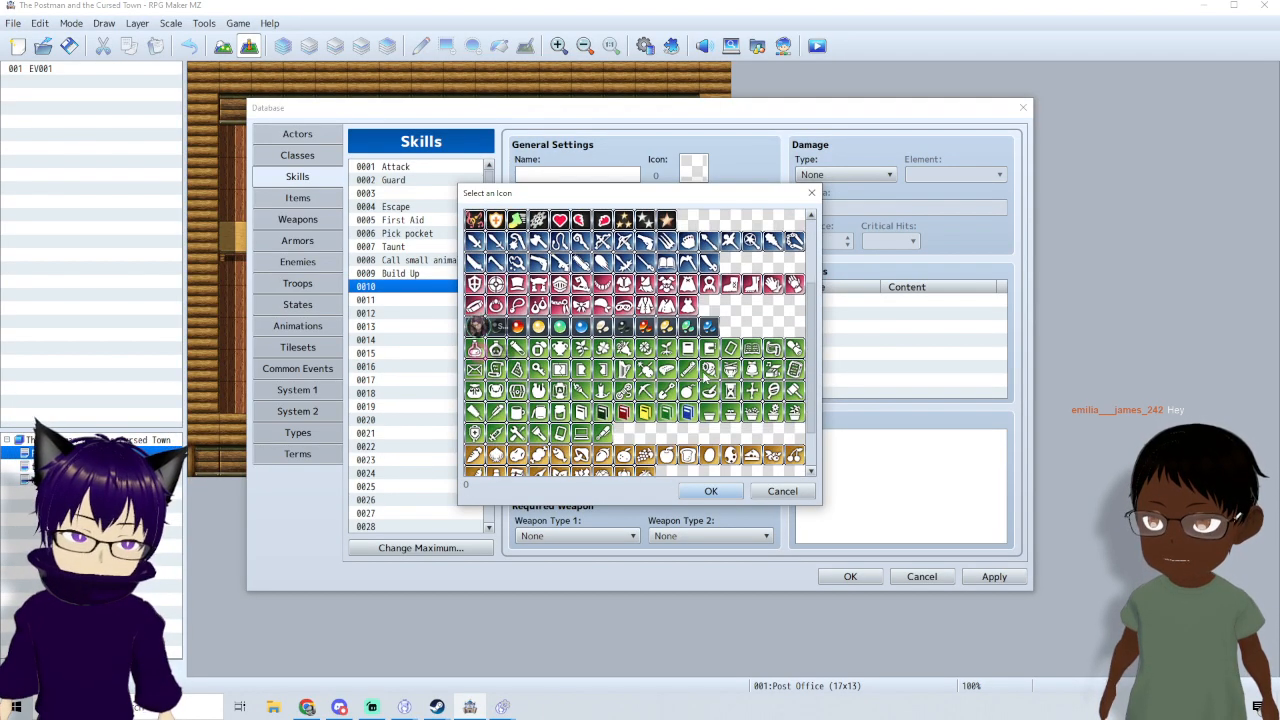
scroll(706, 378, "down", 2)
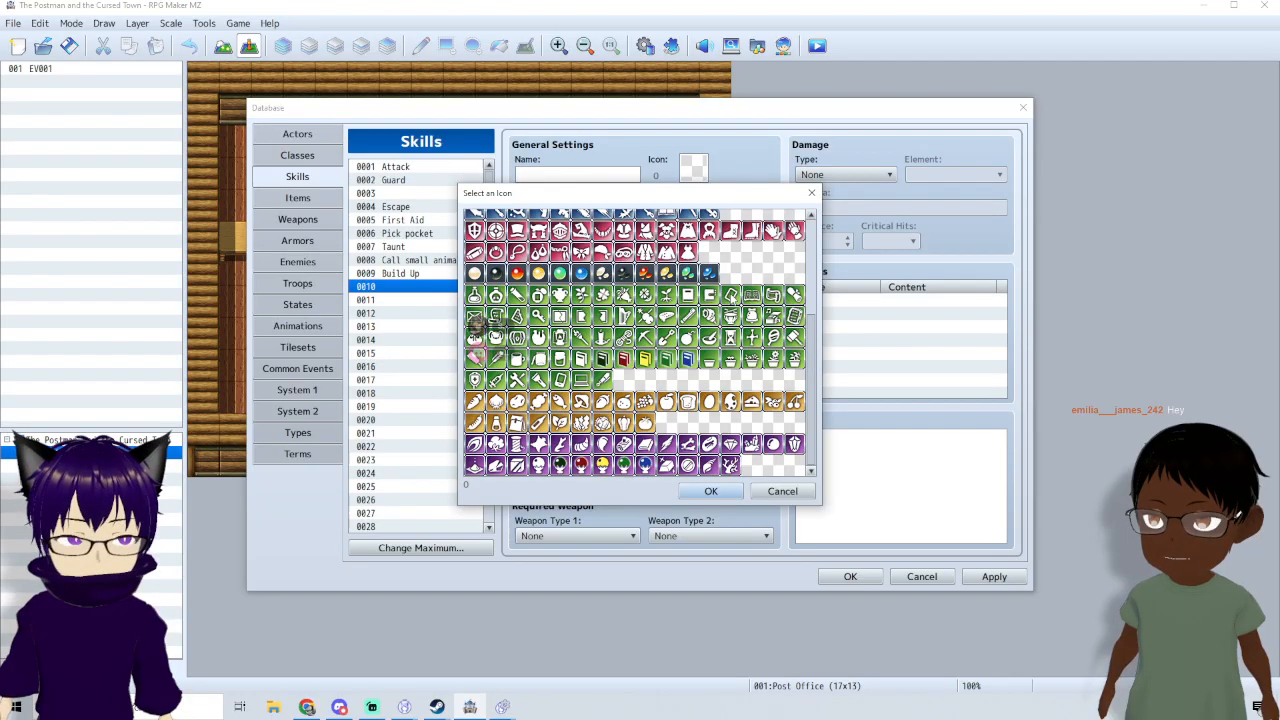
double_click(477, 320)
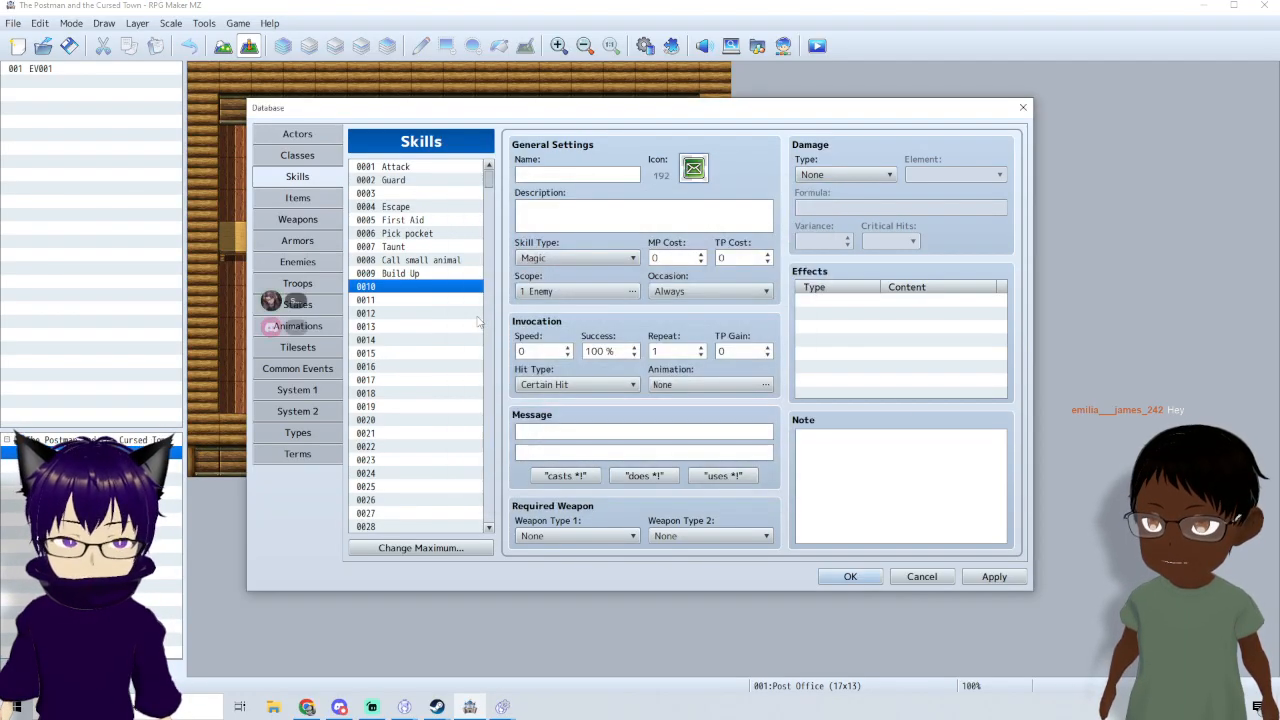
- Name skill 0010 "Throw letter", set its skill type to Special and its TP cost to 1
left_click(592, 175)
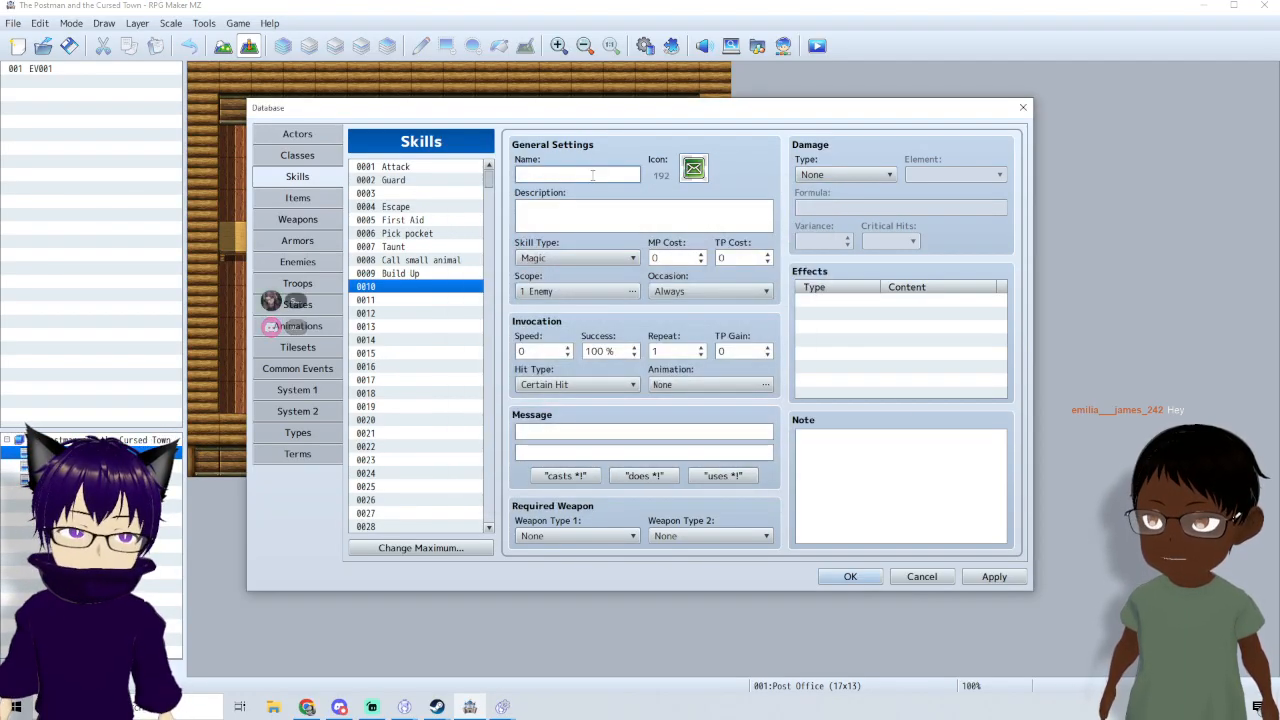
type("T")
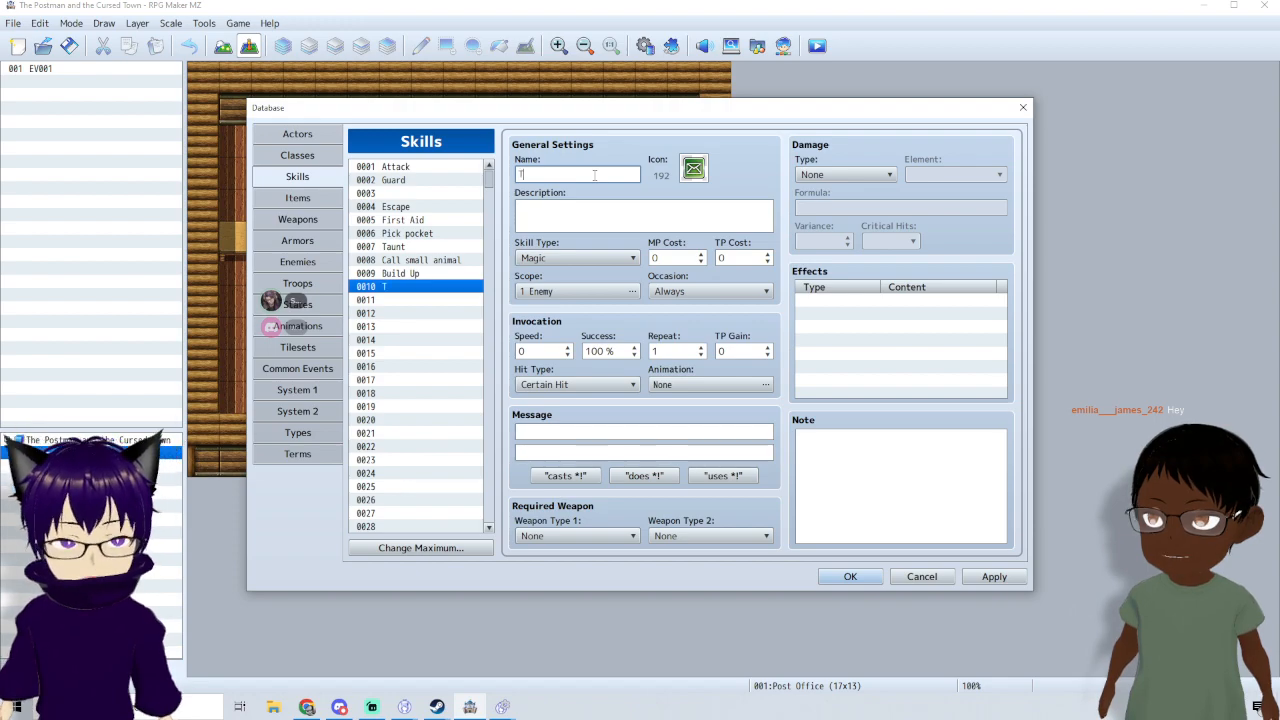
type("hrow lett")
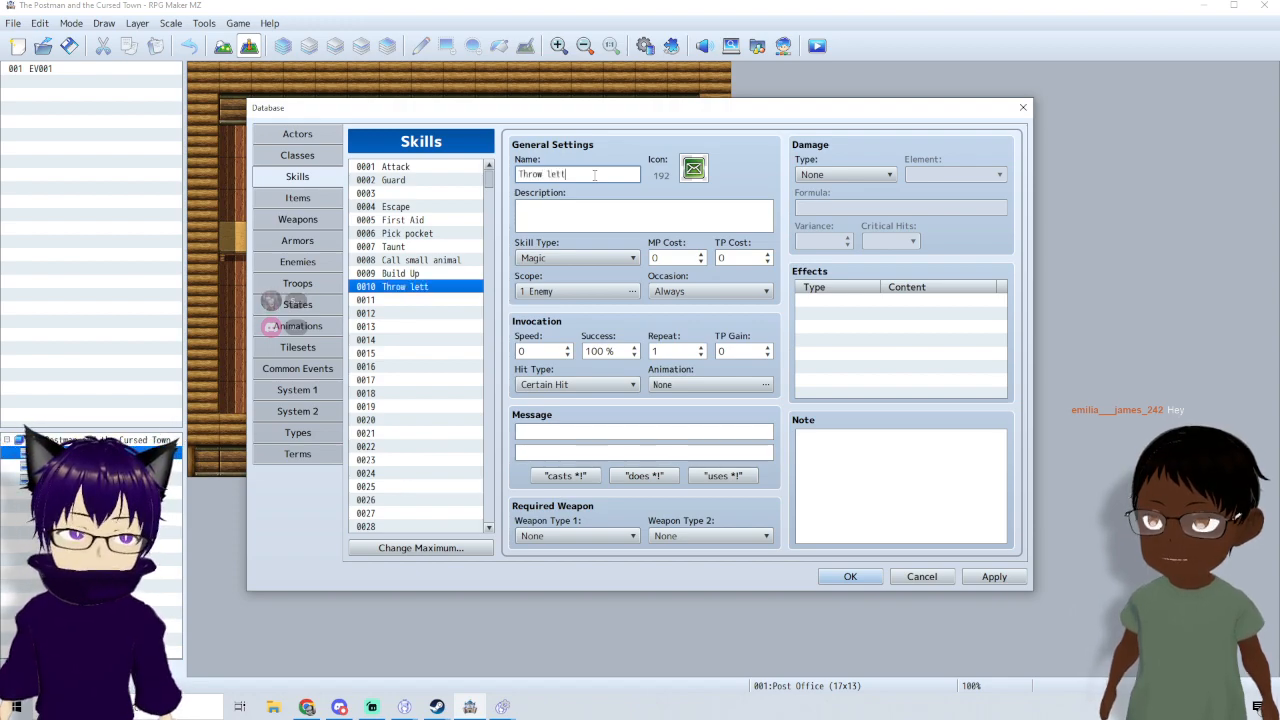
type("er")
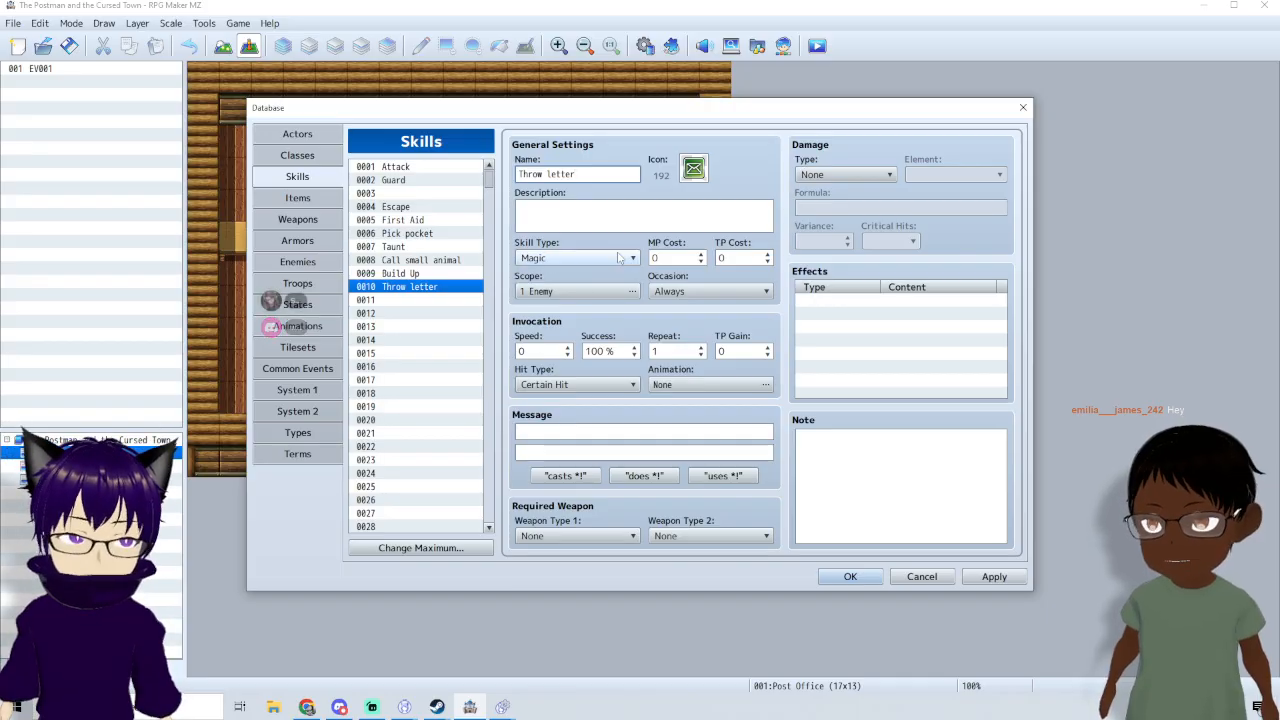
left_click(570, 258)
left_click(565, 305)
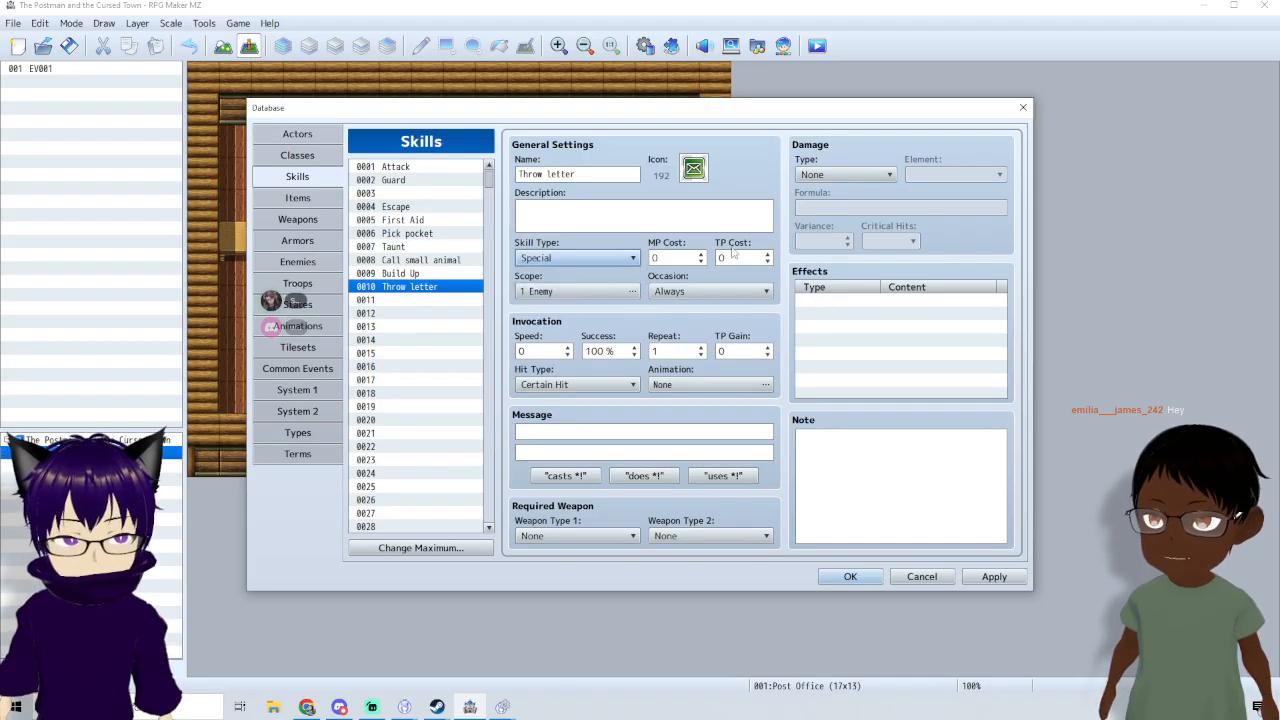
left_click(767, 254)
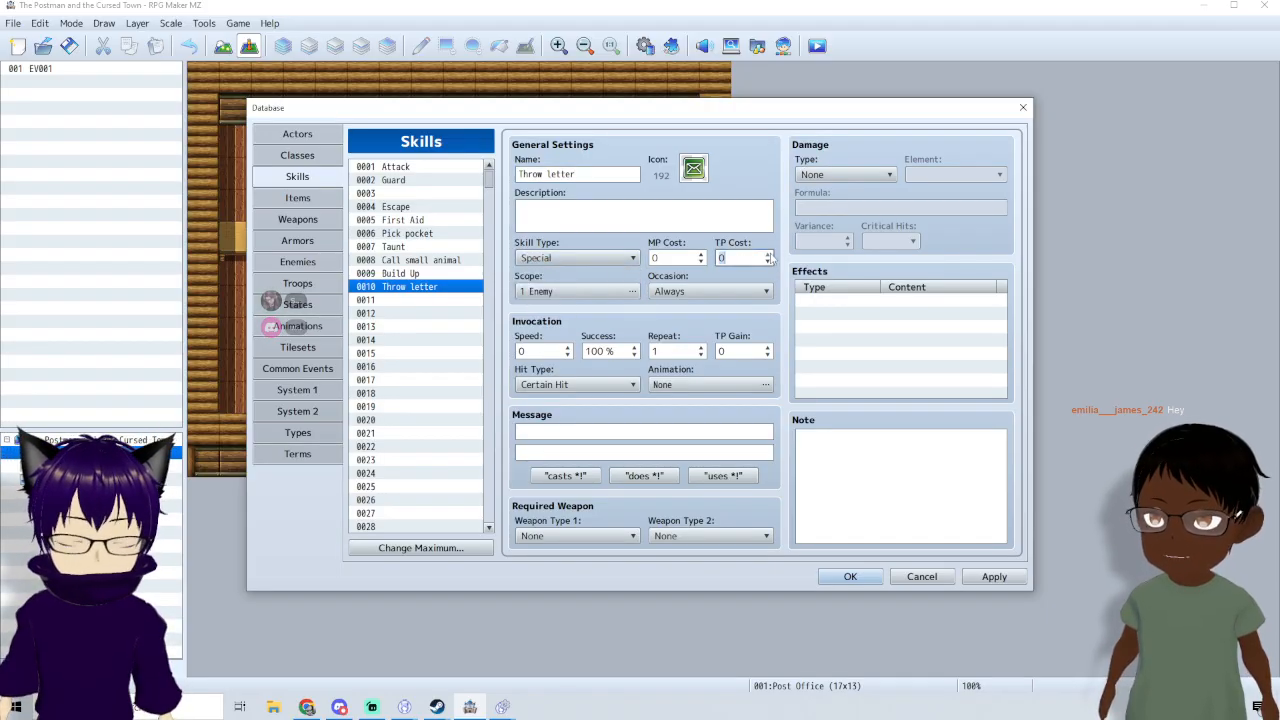
- Enter "Throw a letter at the enemy" as the description of the Throw letter skill
left_click(588, 209)
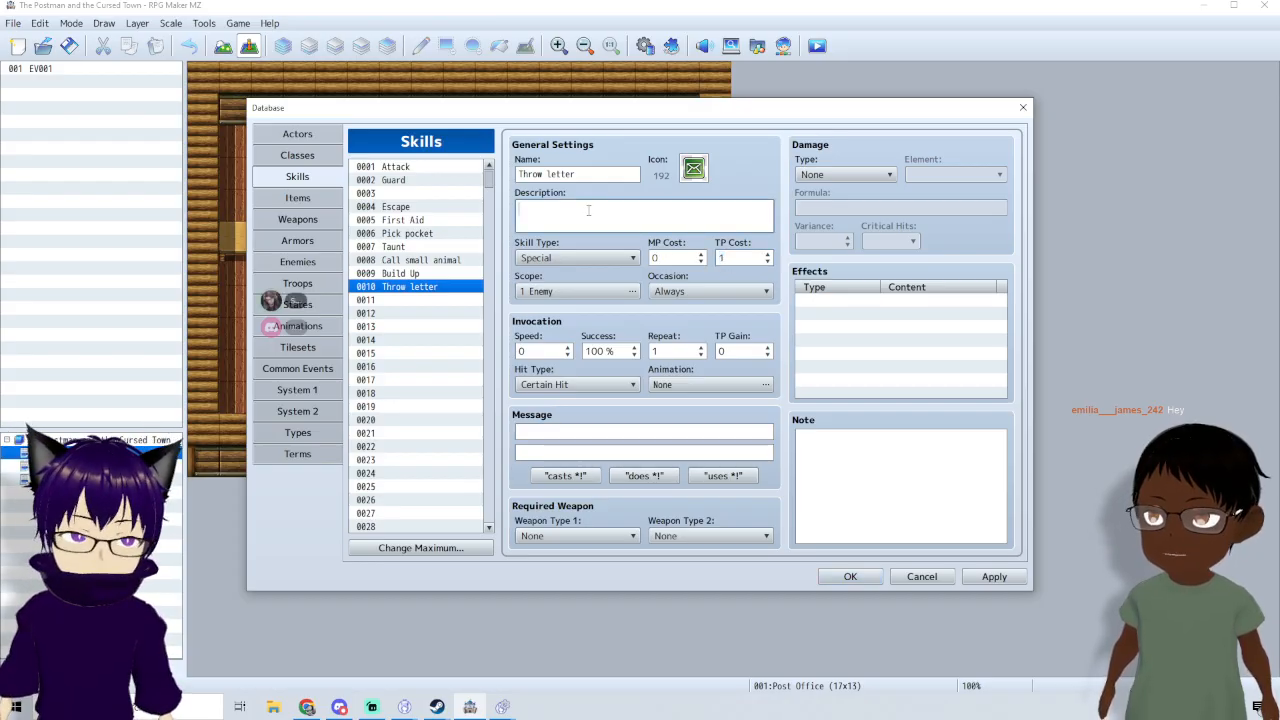
type("Throw")
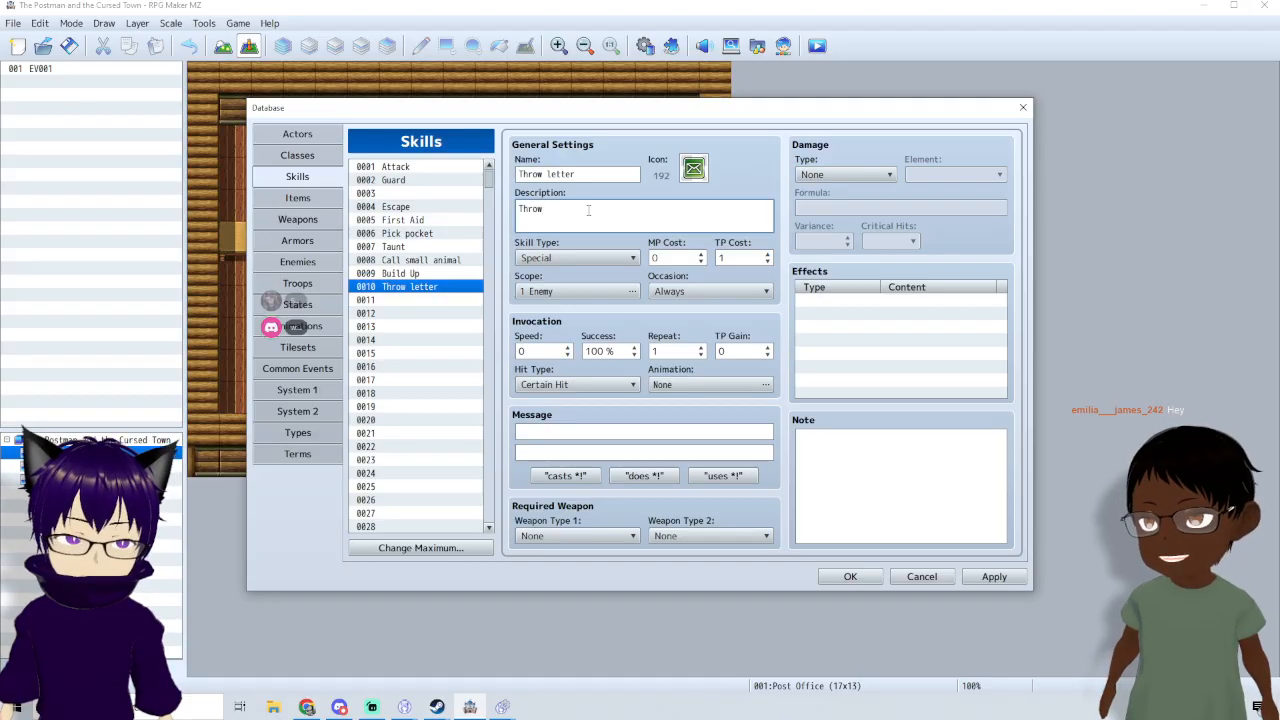
type(" a letter at")
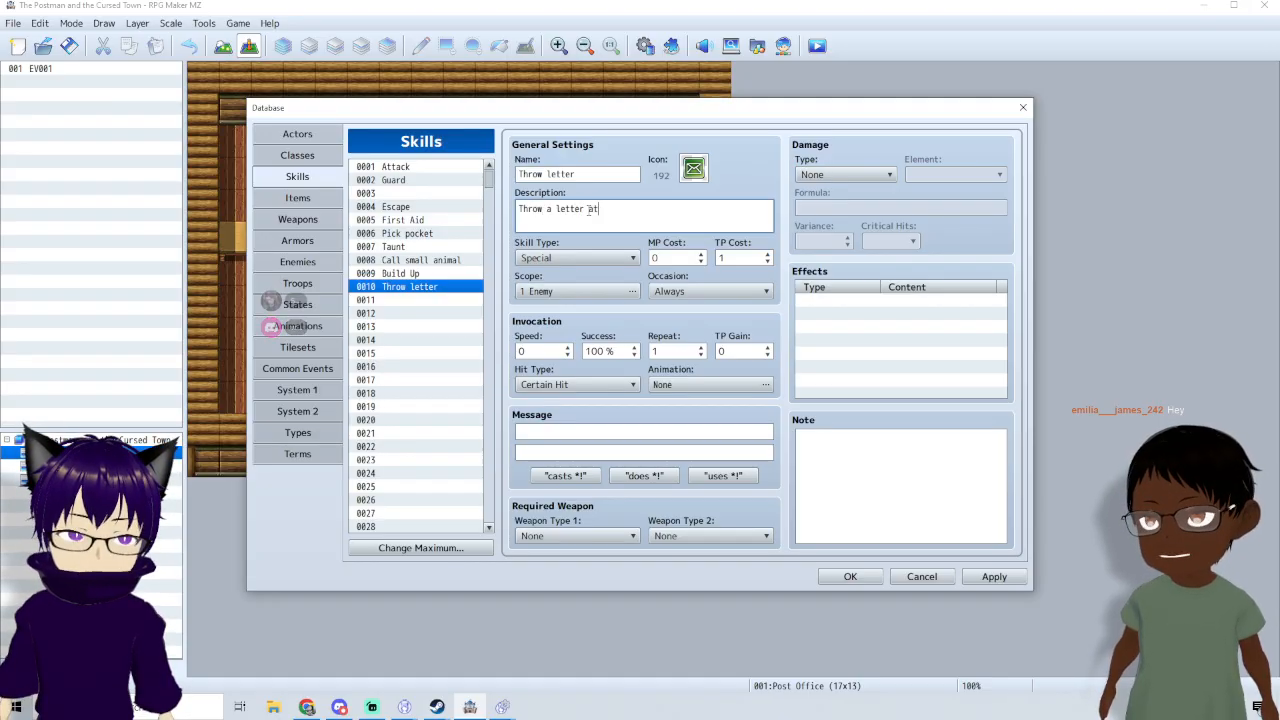
type(" athe ")
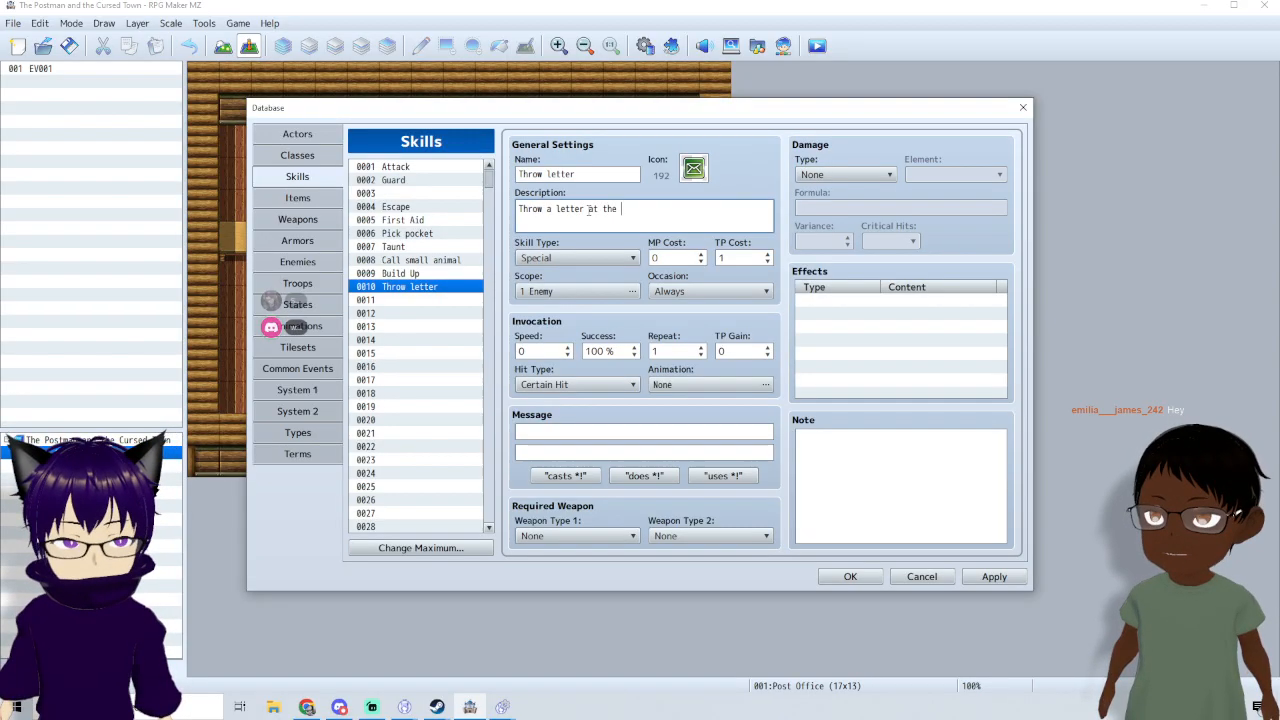
type("enemy")
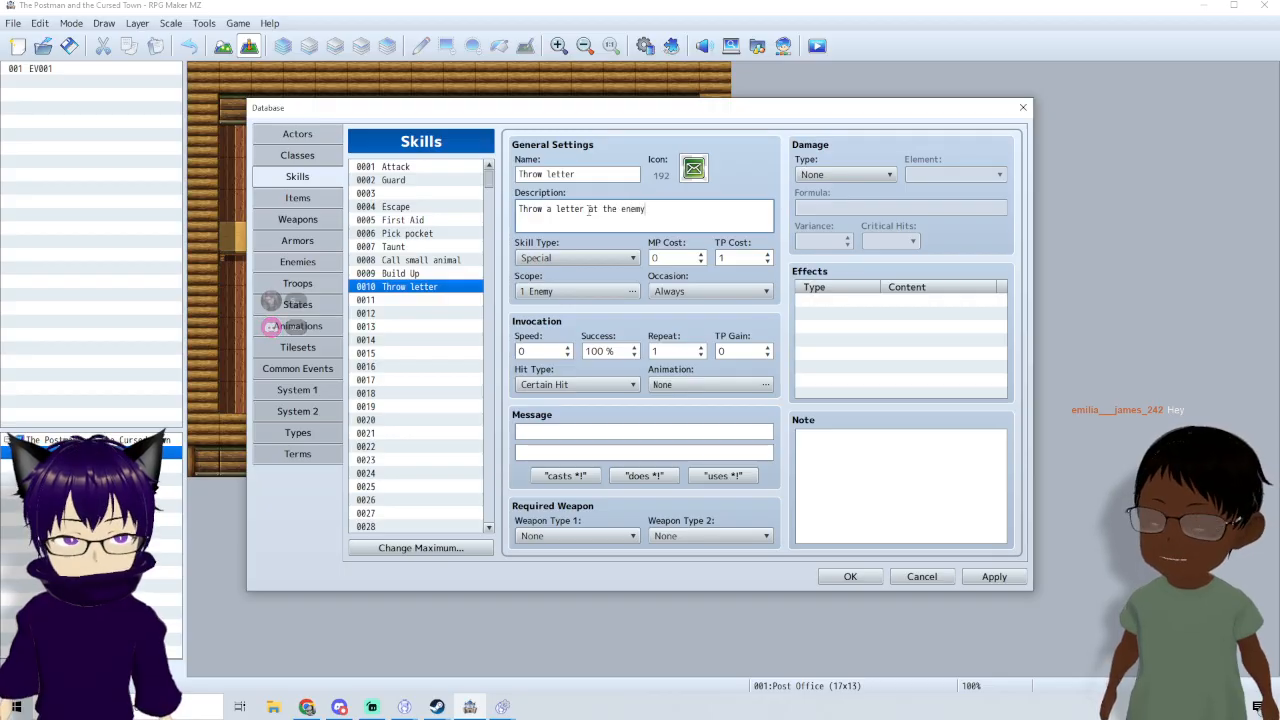
- Check the Attack skill's damage settings for reference and review the damage types available for the Throw letter skill
left_click(427, 168)
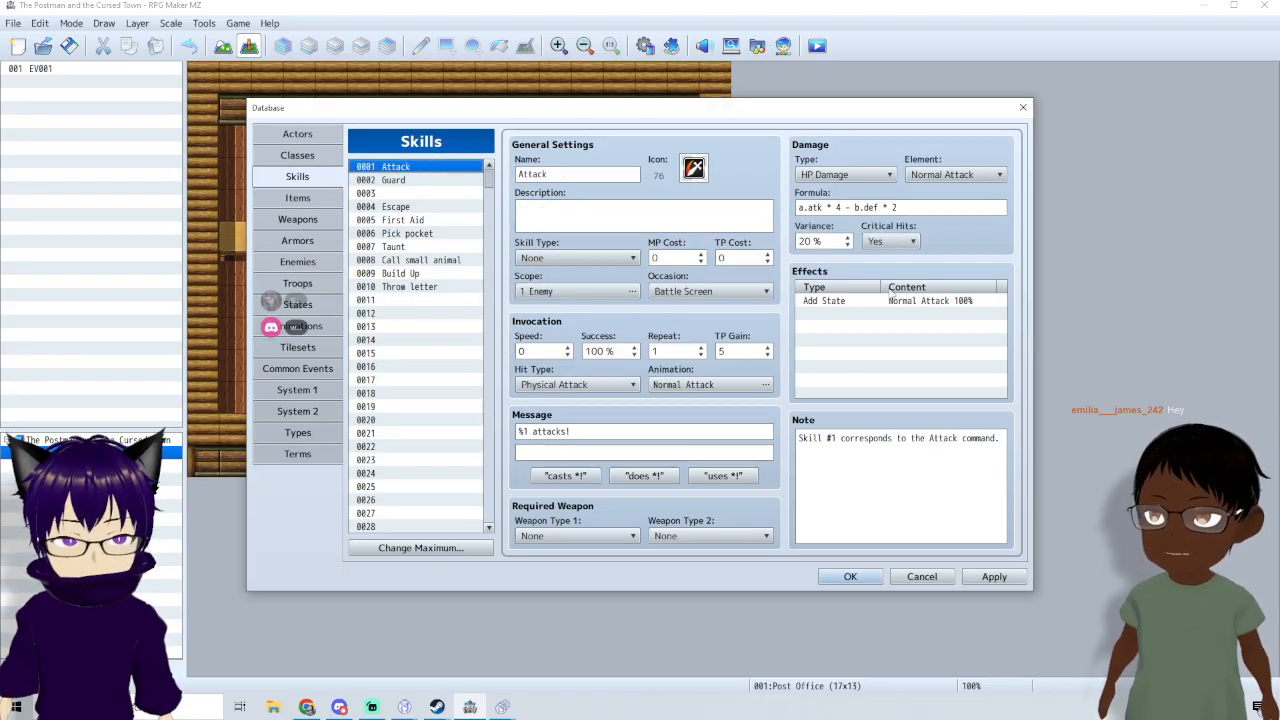
left_click(440, 287)
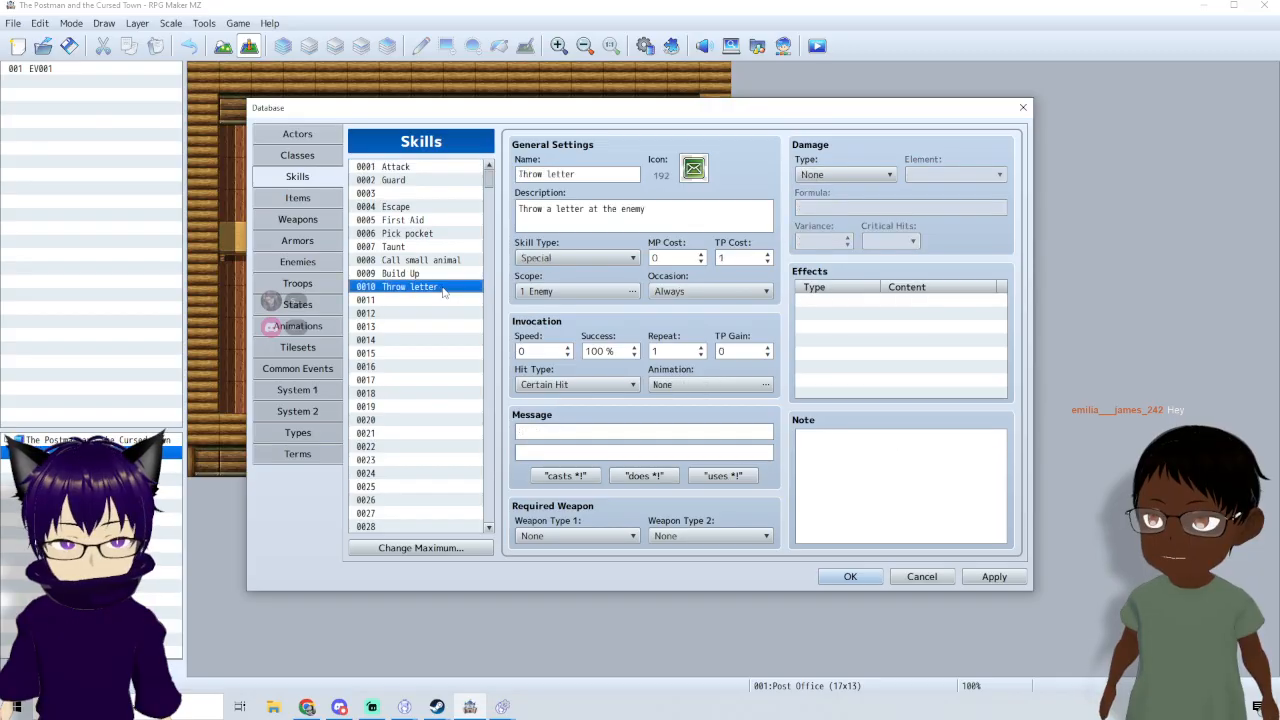
left_click(842, 175)
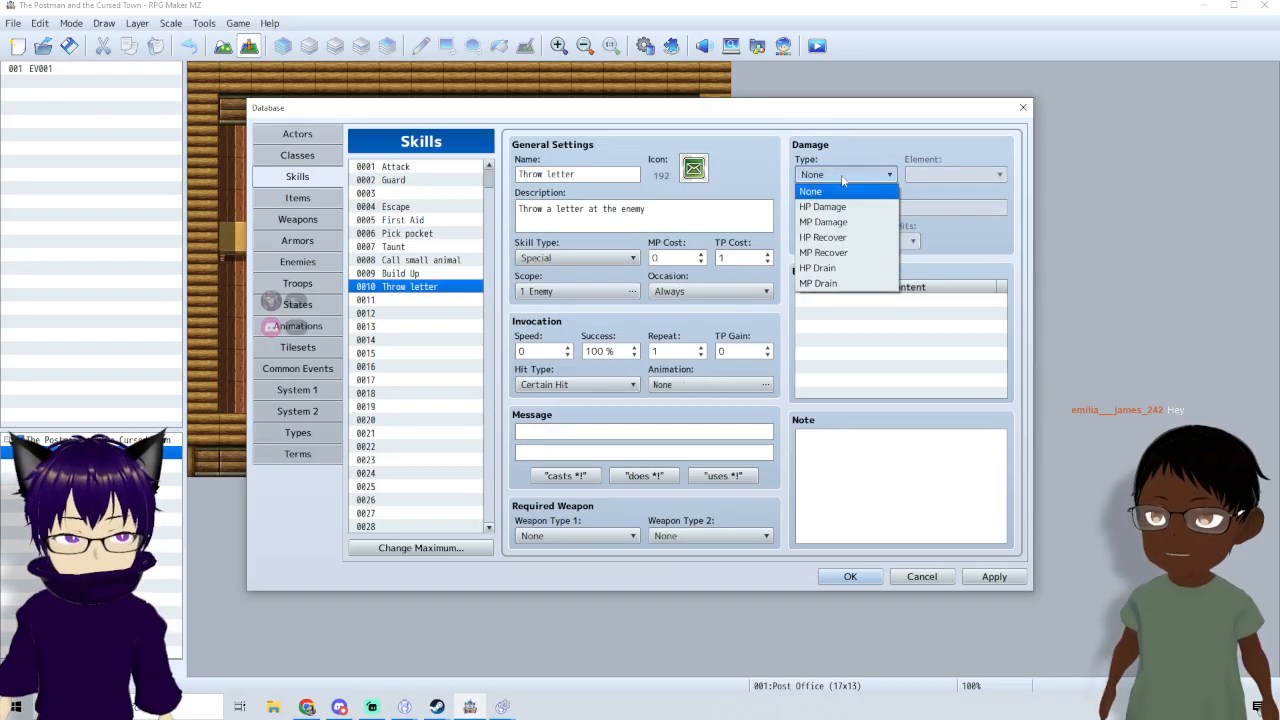
left_click(842, 175)
left_click(842, 175)
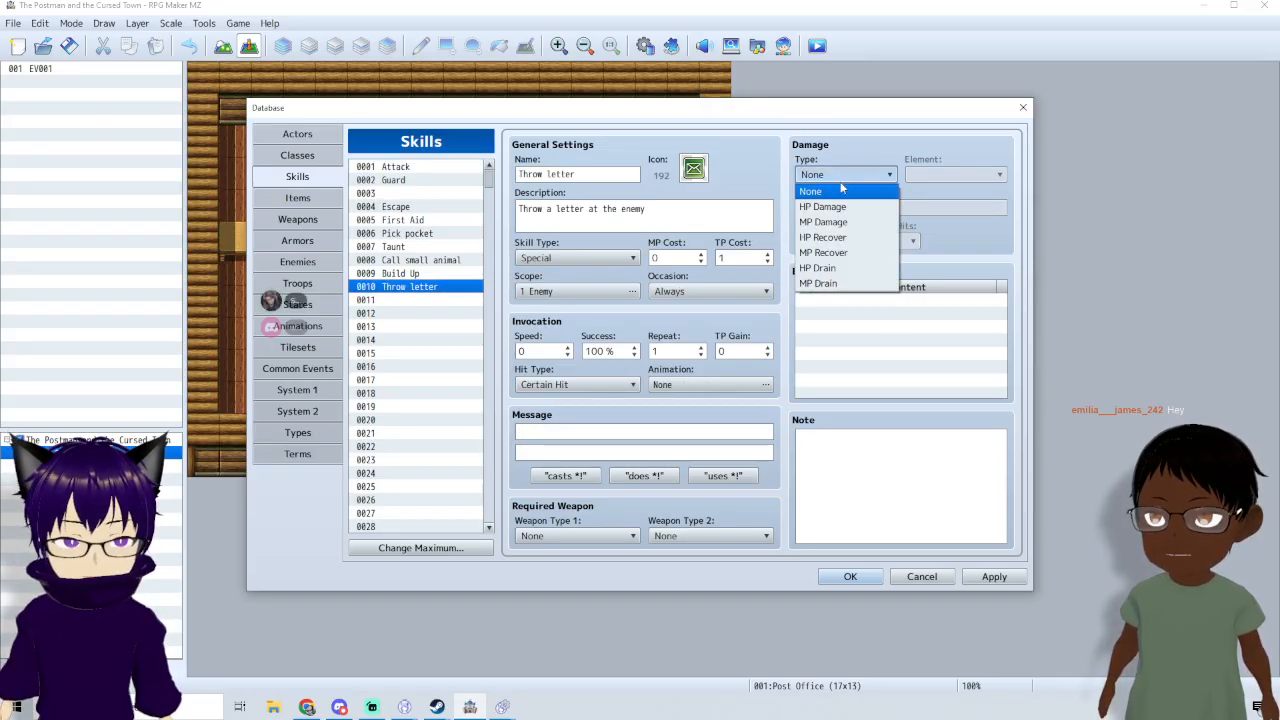
left_click(843, 183)
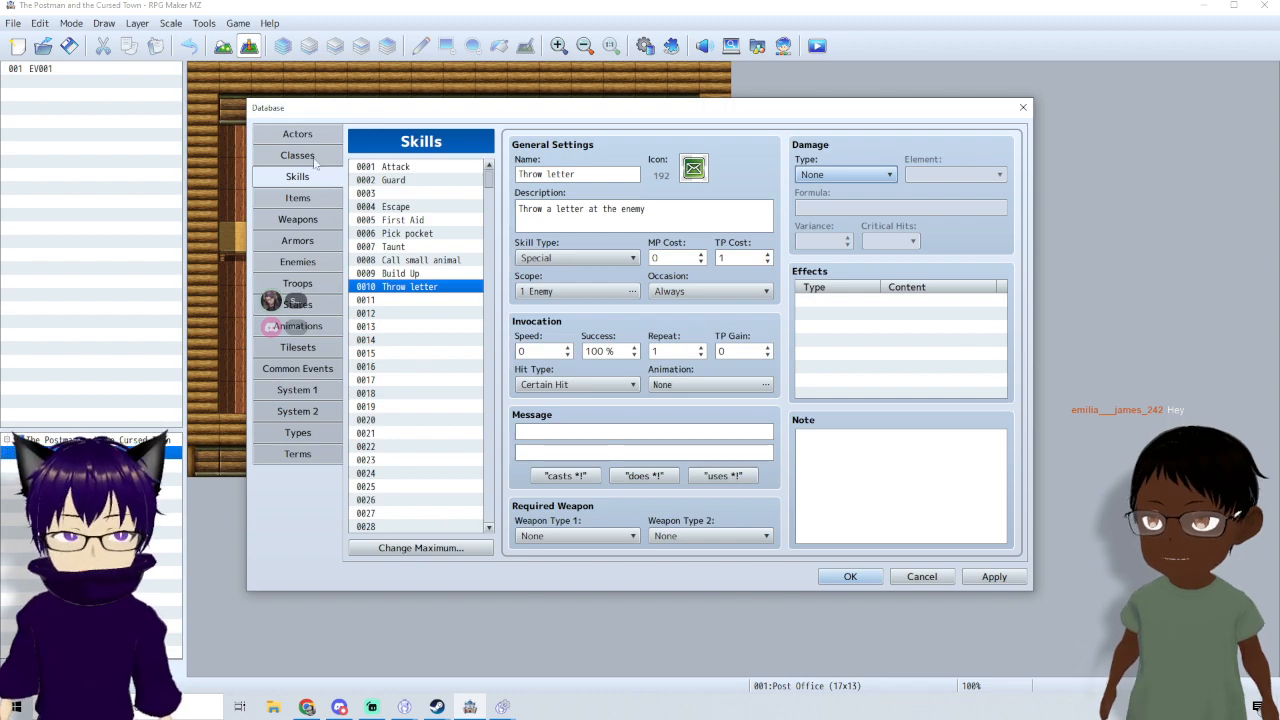
- Add a Learn Skill effect for 0010 Throw letter to the Mail Bag item
left_click(298, 198)
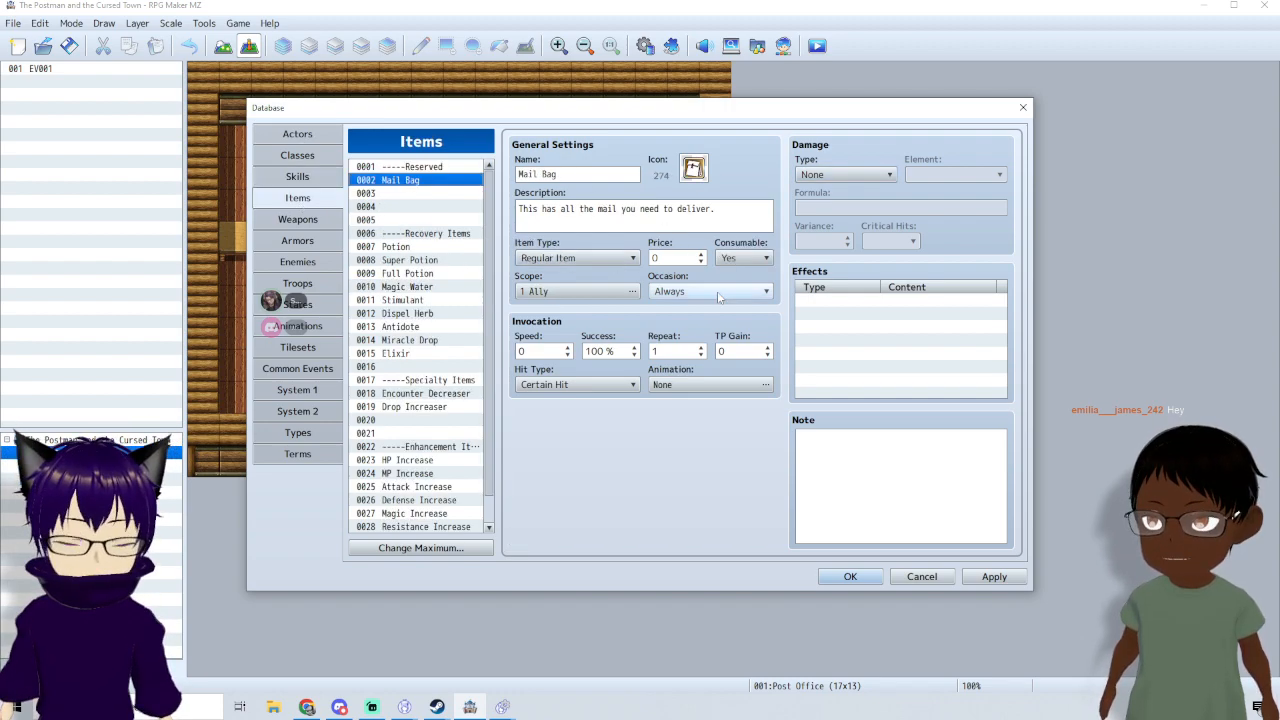
left_click(855, 313)
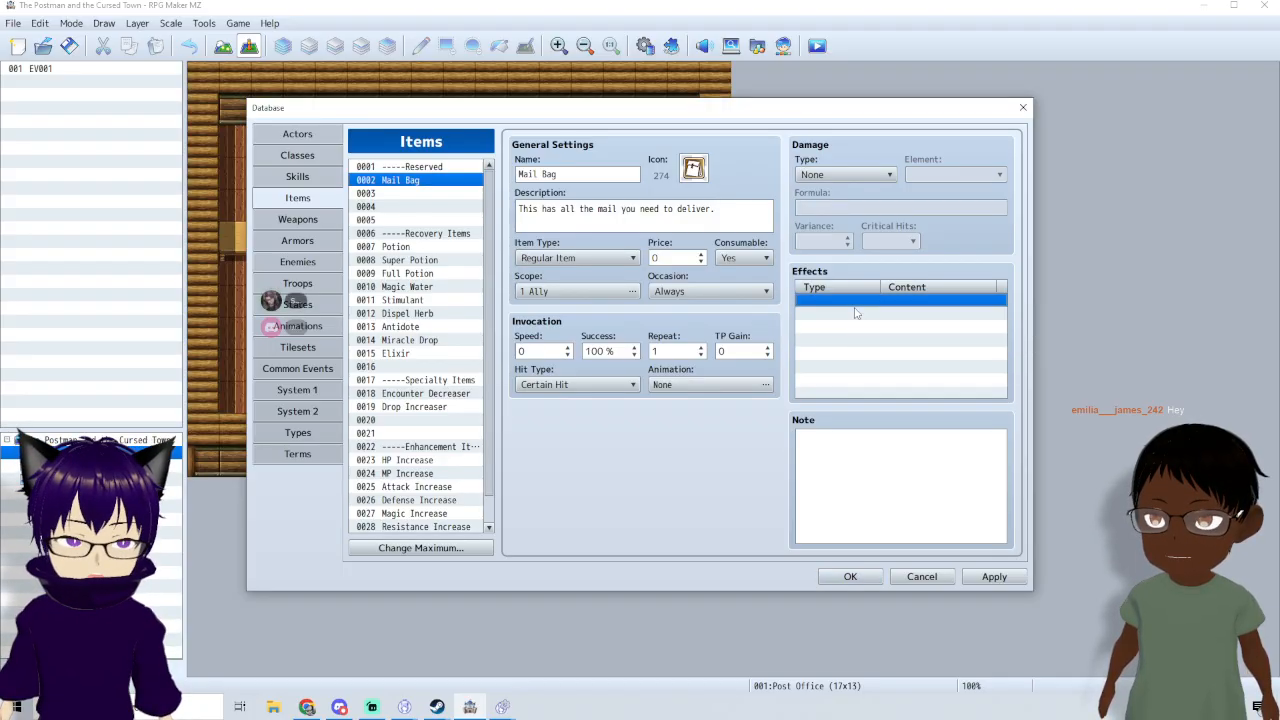
double_click(855, 314)
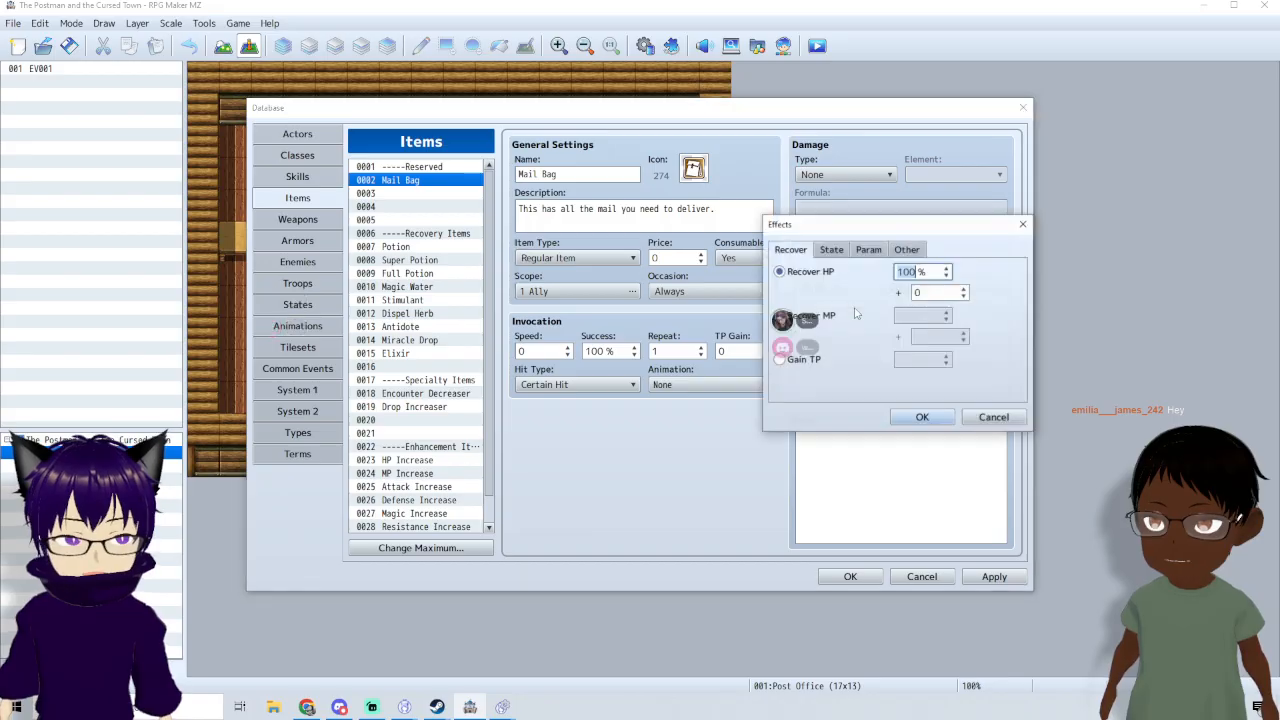
left_click(918, 252)
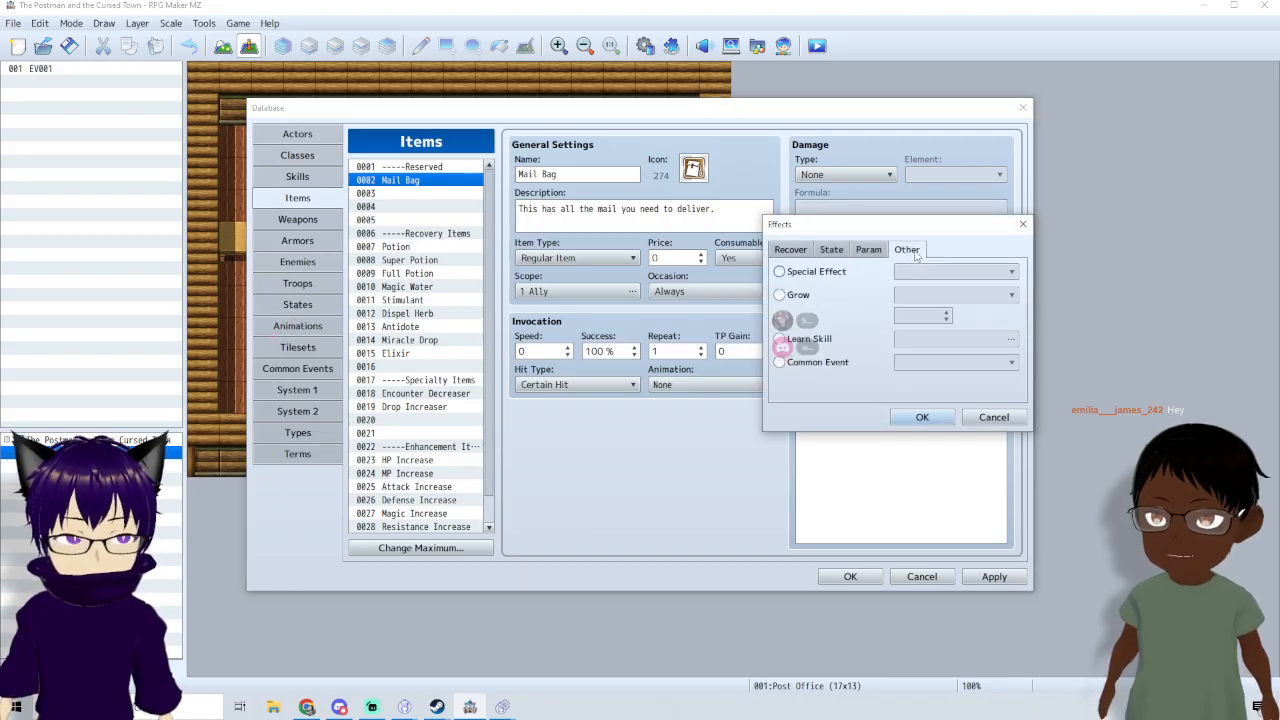
left_click(815, 338)
double_click(921, 341)
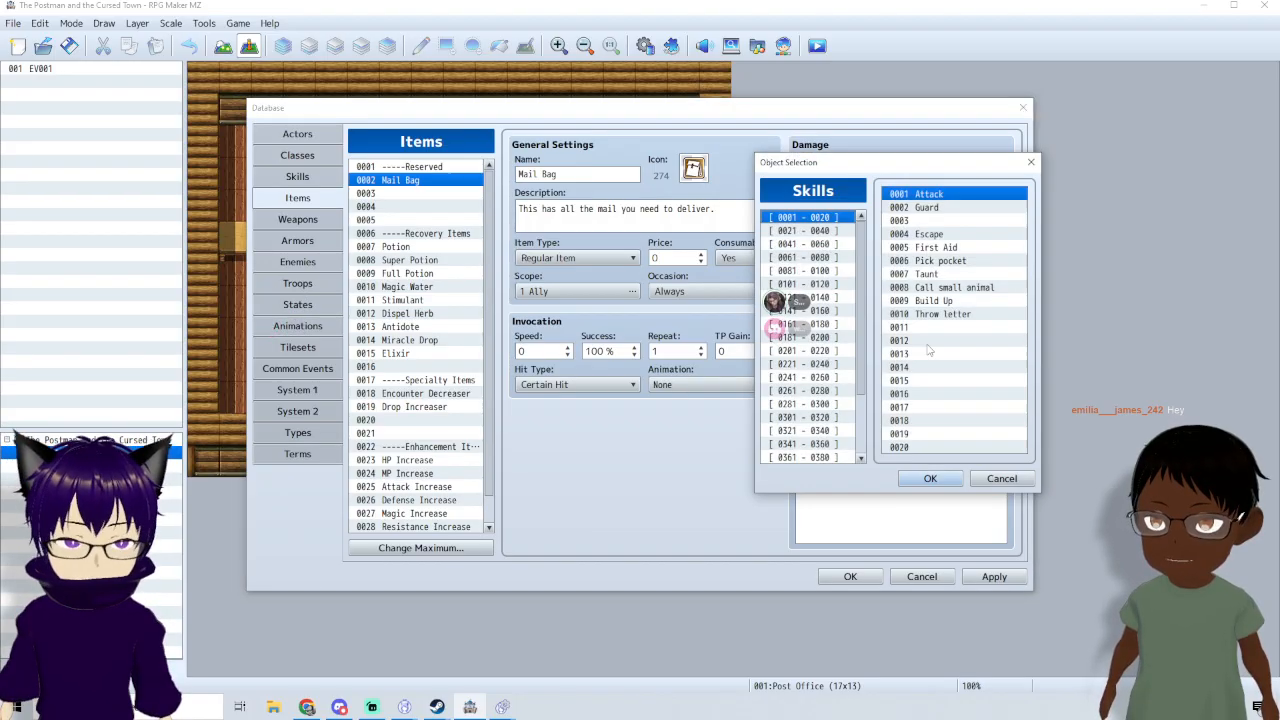
left_click(931, 314)
left_click(930, 478)
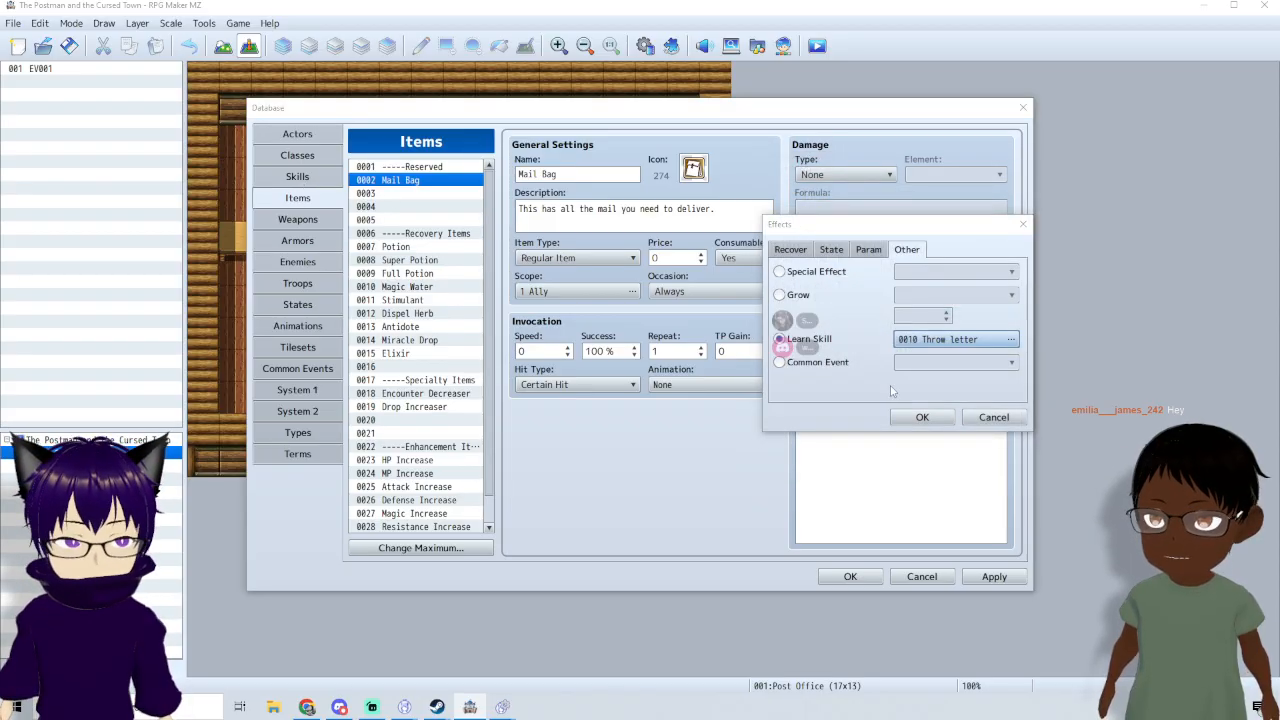
left_click(927, 421)
- Review the required weapon types available for the Throw letter skill
left_click(298, 180)
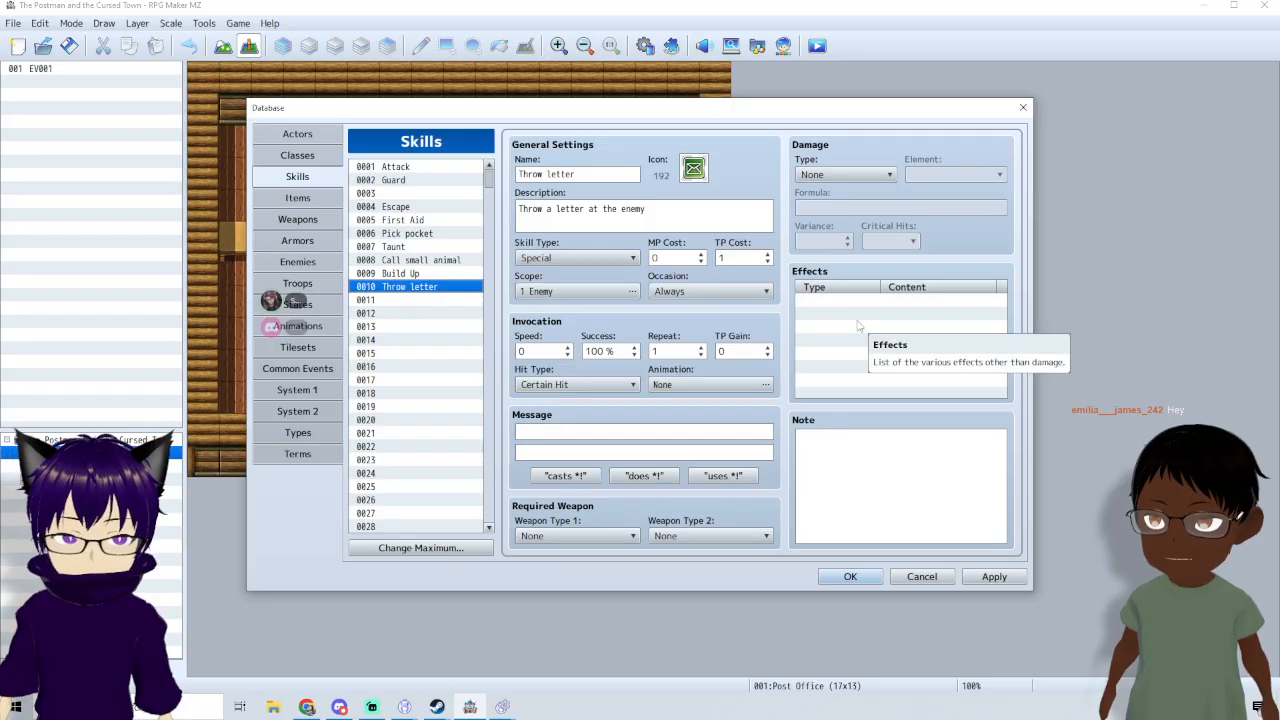
left_click(632, 540)
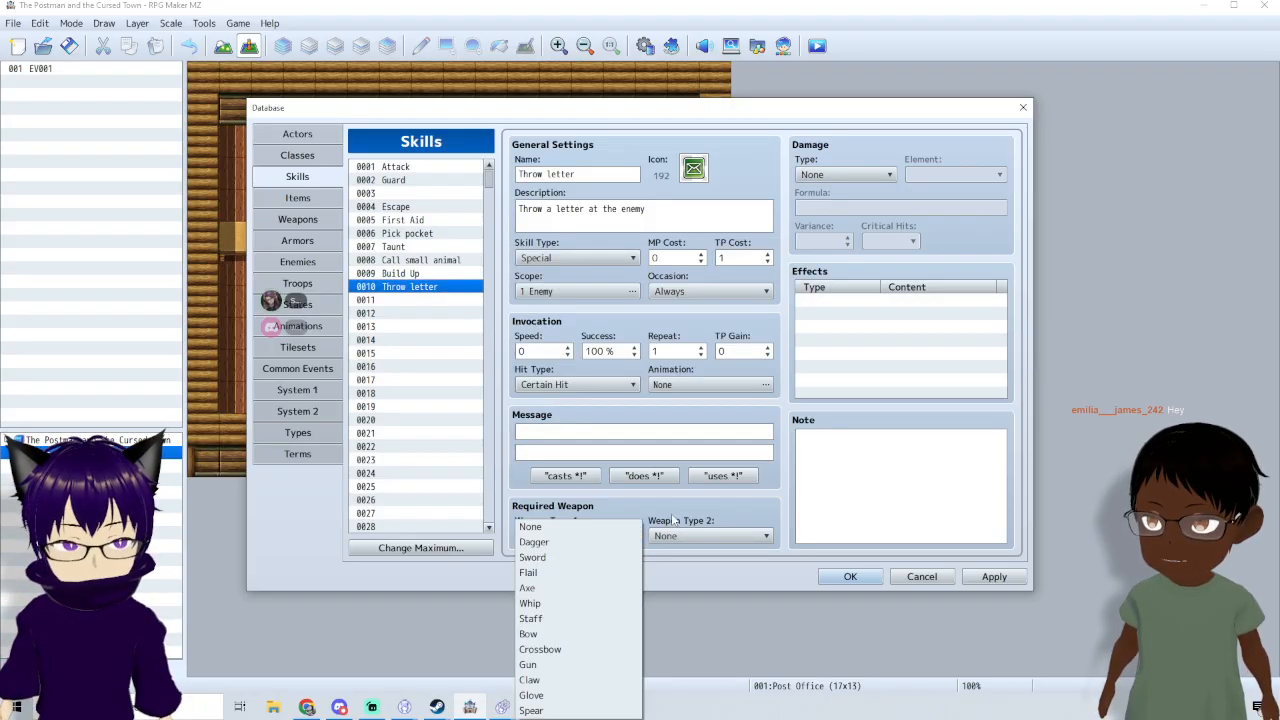
left_click(674, 524)
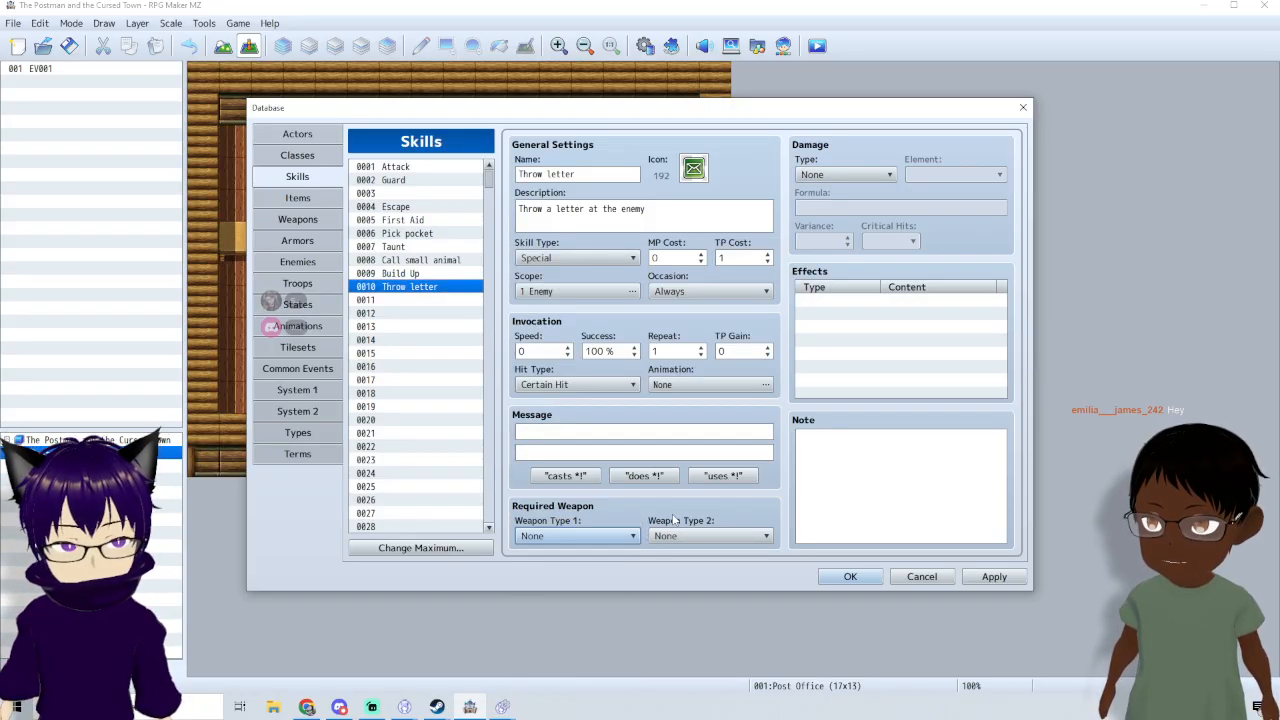
- Review the item type, damage type and scope options of the Mail Bag item
left_click(299, 197)
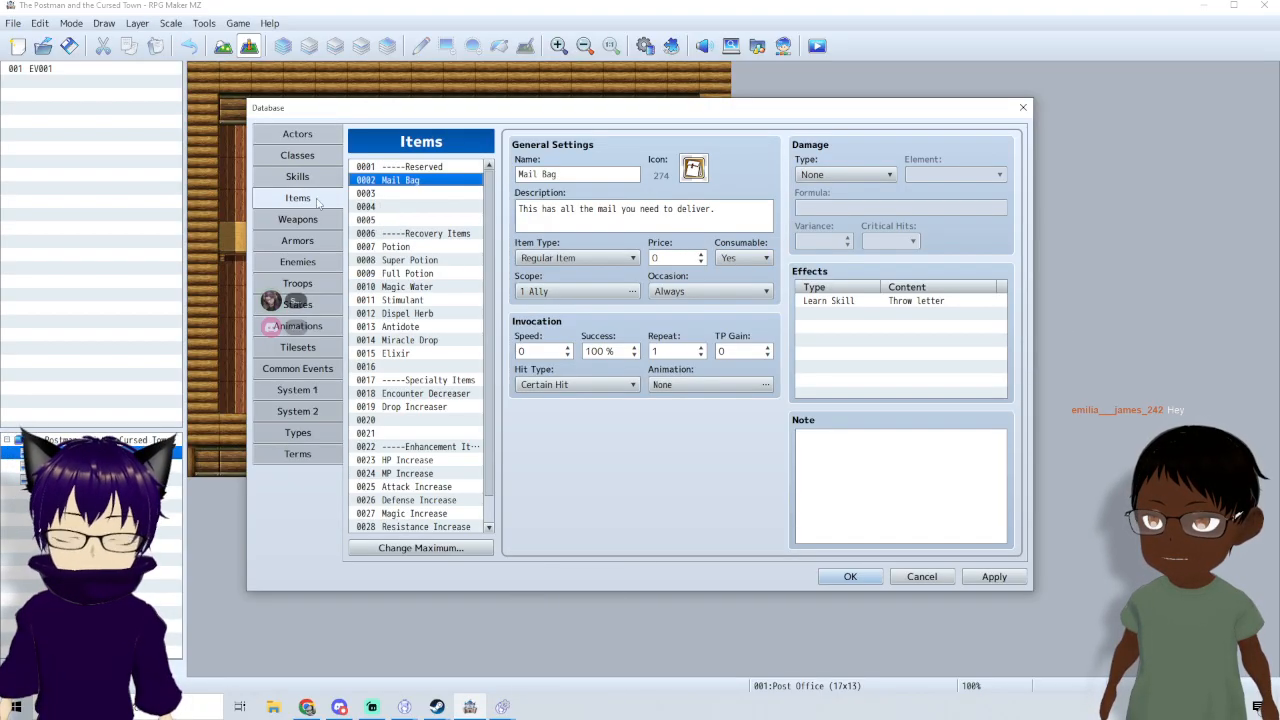
left_click(610, 253)
left_click(635, 240)
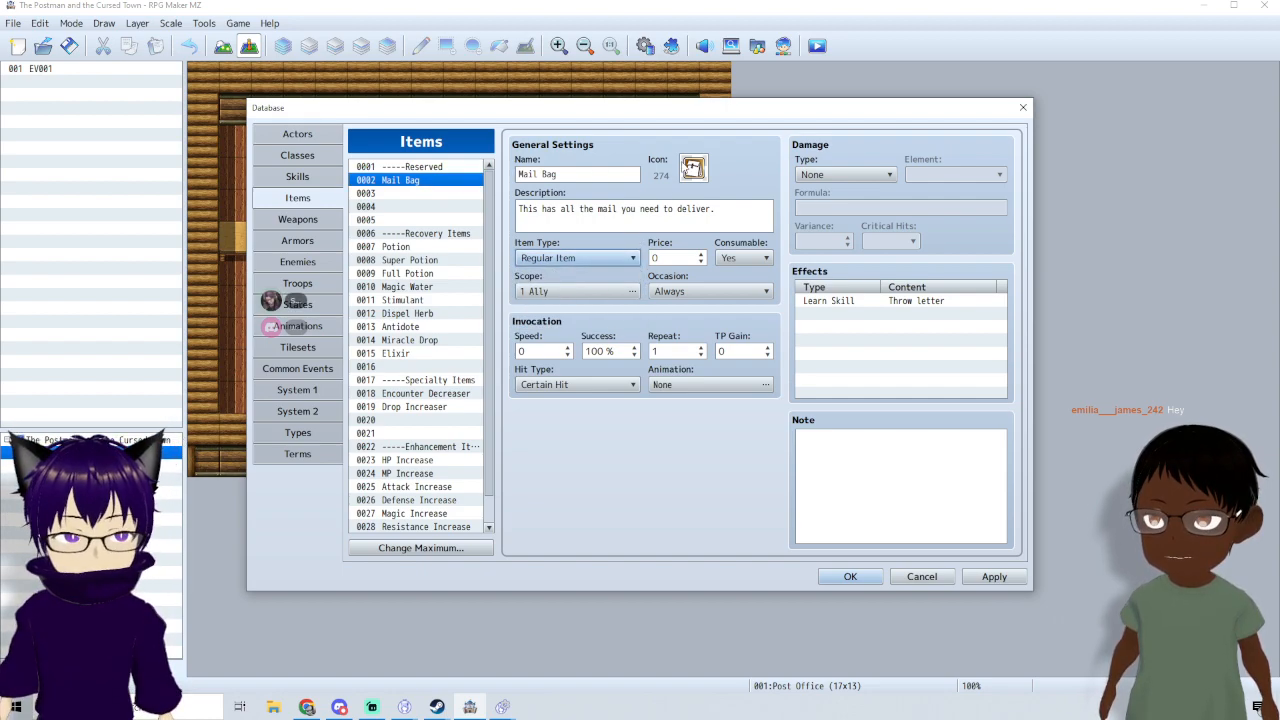
left_click(845, 174)
left_click(820, 186)
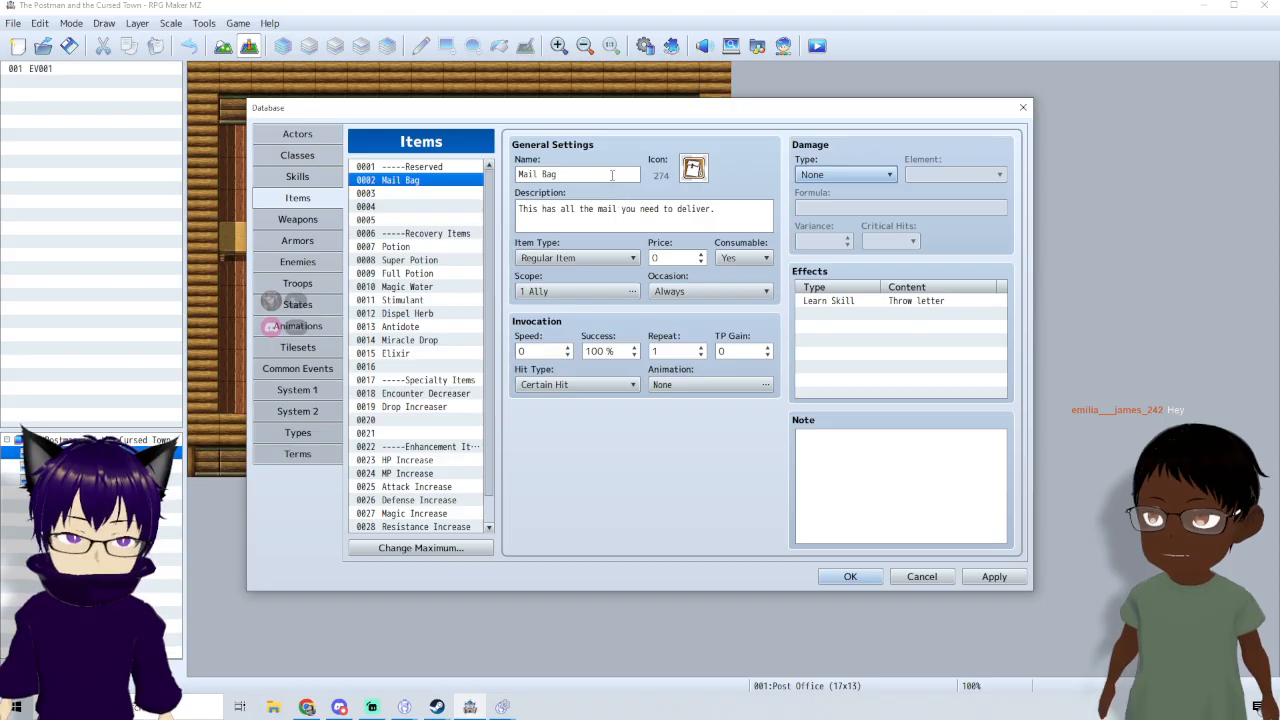
left_click(631, 259)
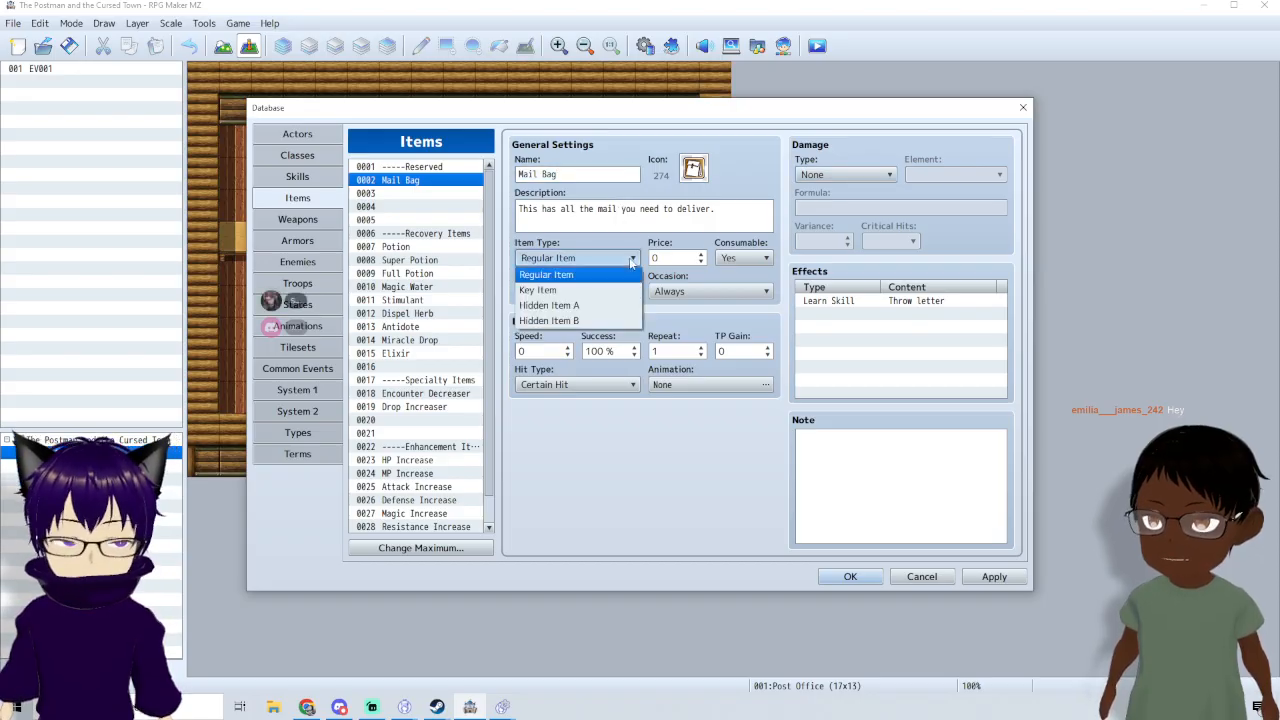
left_click(631, 262)
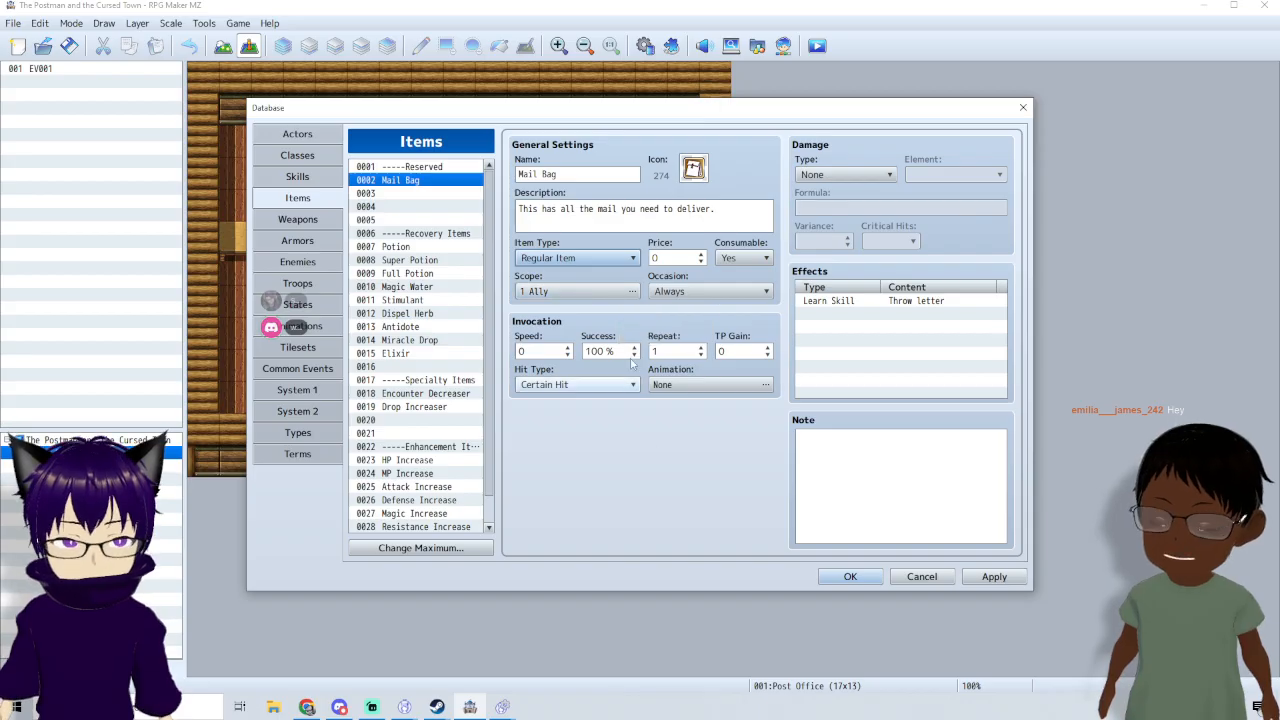
left_click(615, 291)
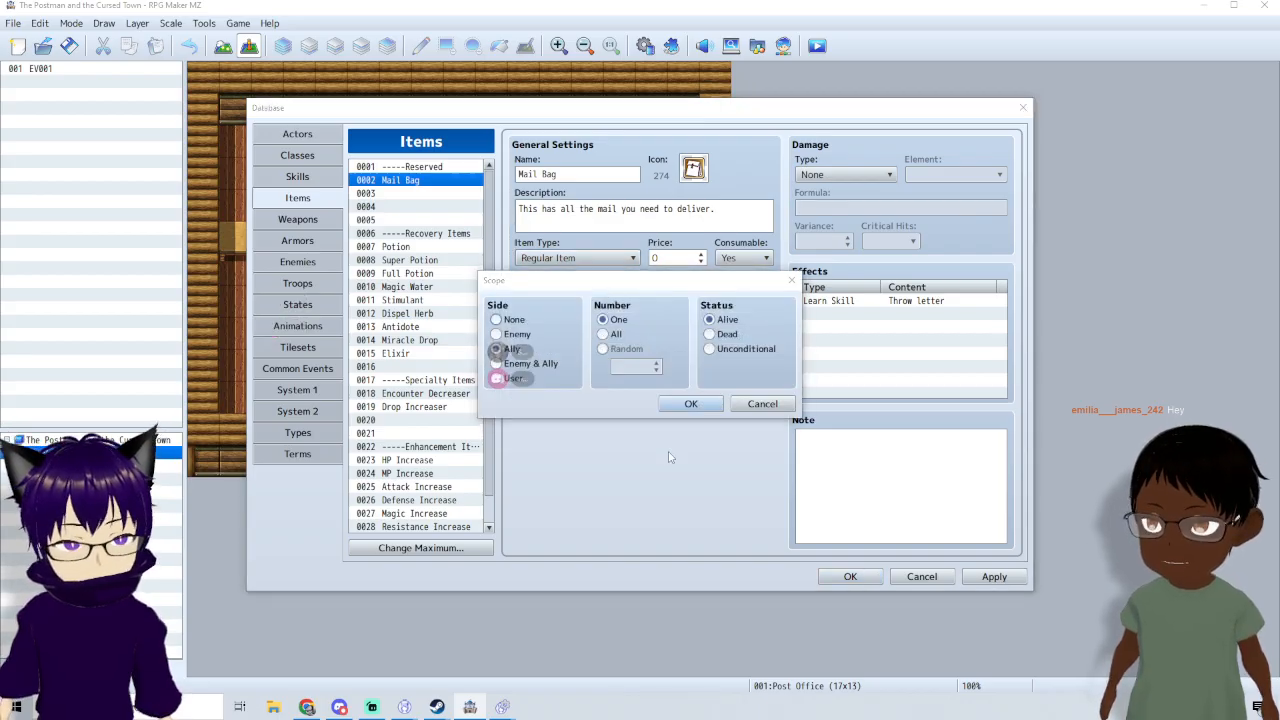
left_click(762, 403)
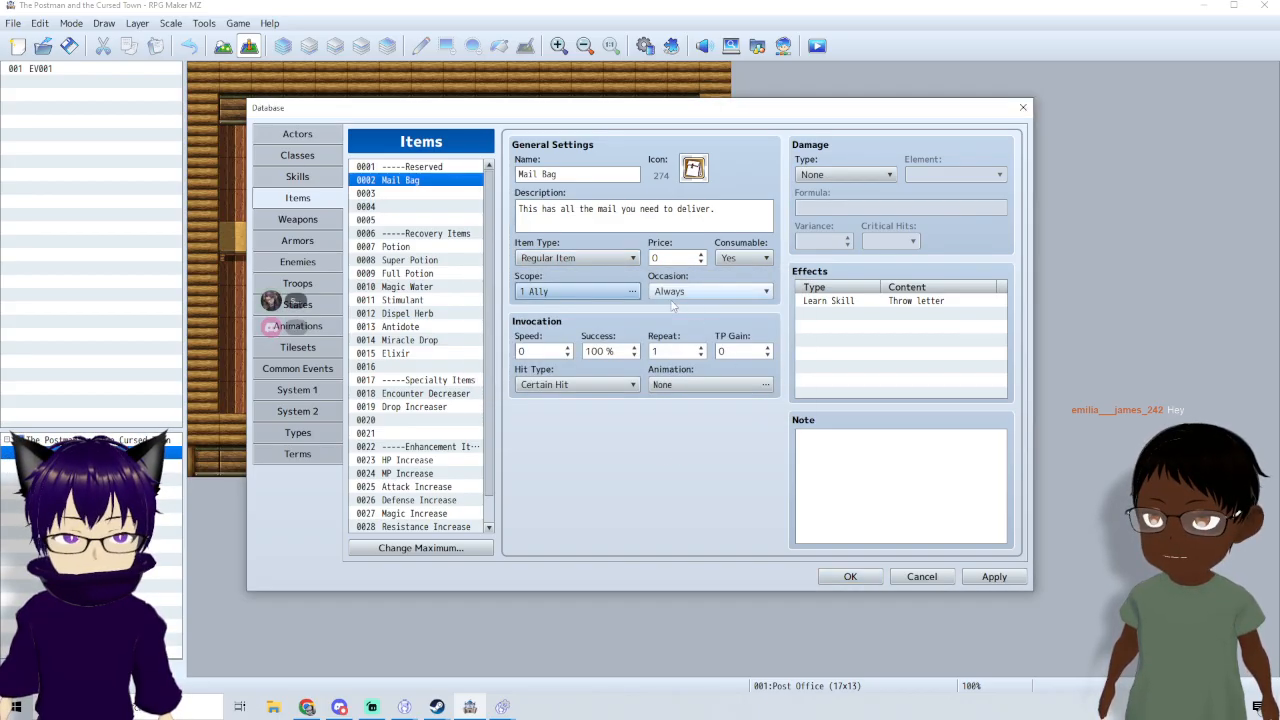
- Remove the Learn Skill effect for Throw letter from the Mail Bag item
left_click(896, 304)
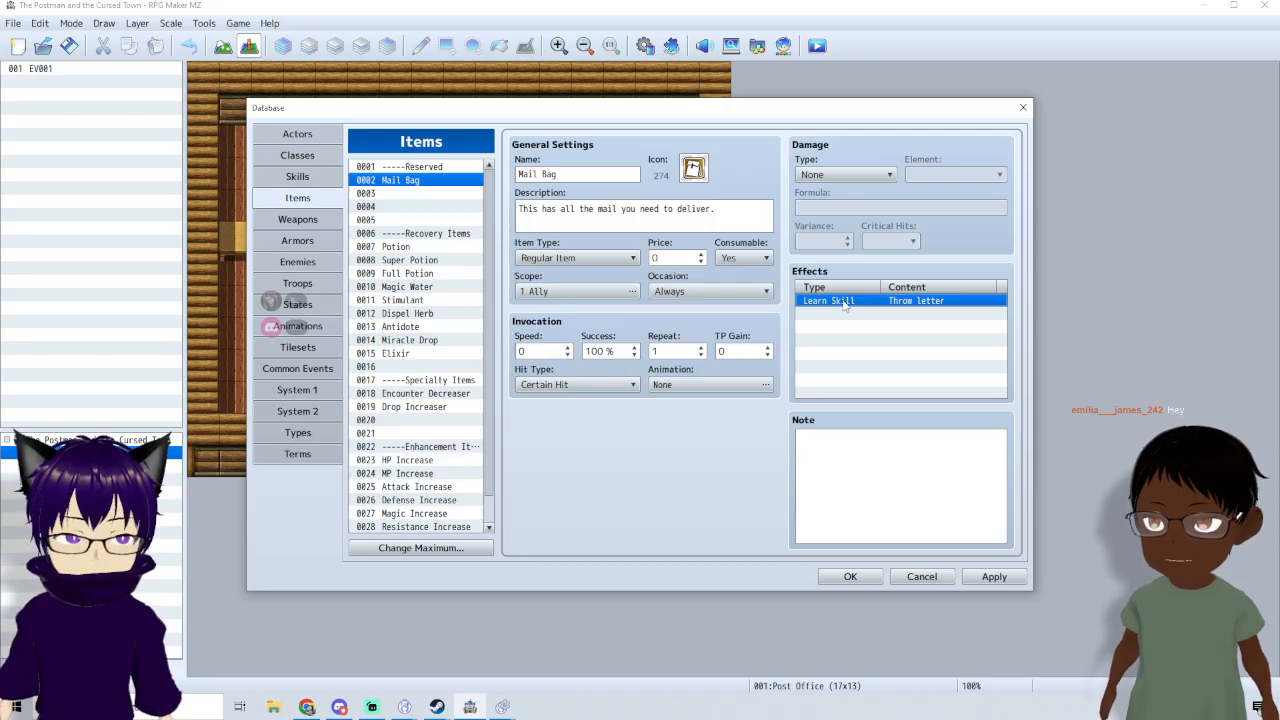
key("Delete")
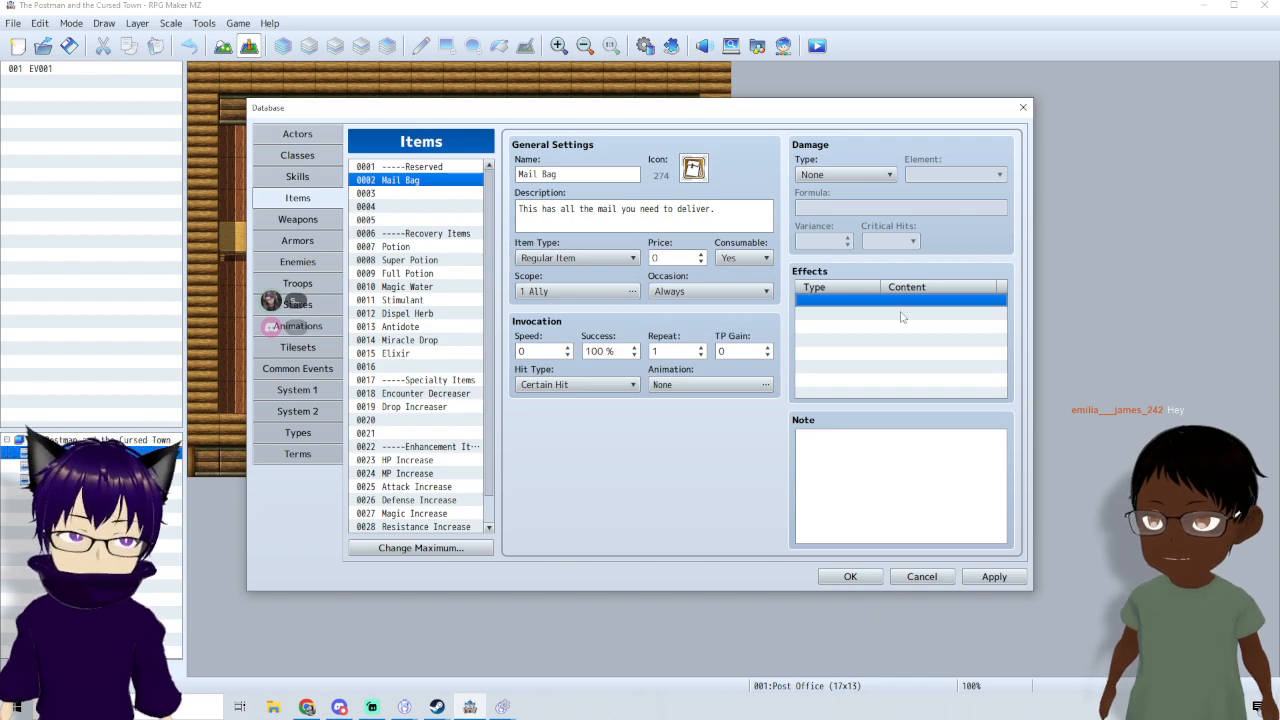
left_click(298, 177)
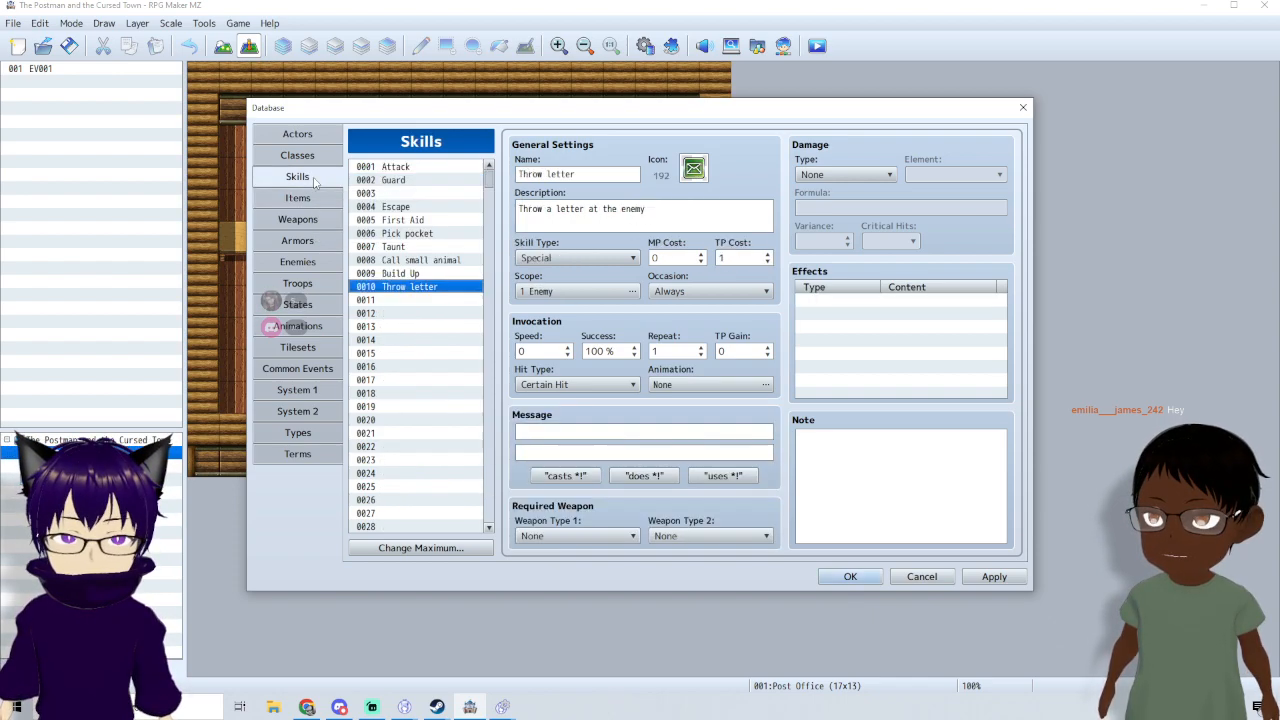
left_click(300, 199)
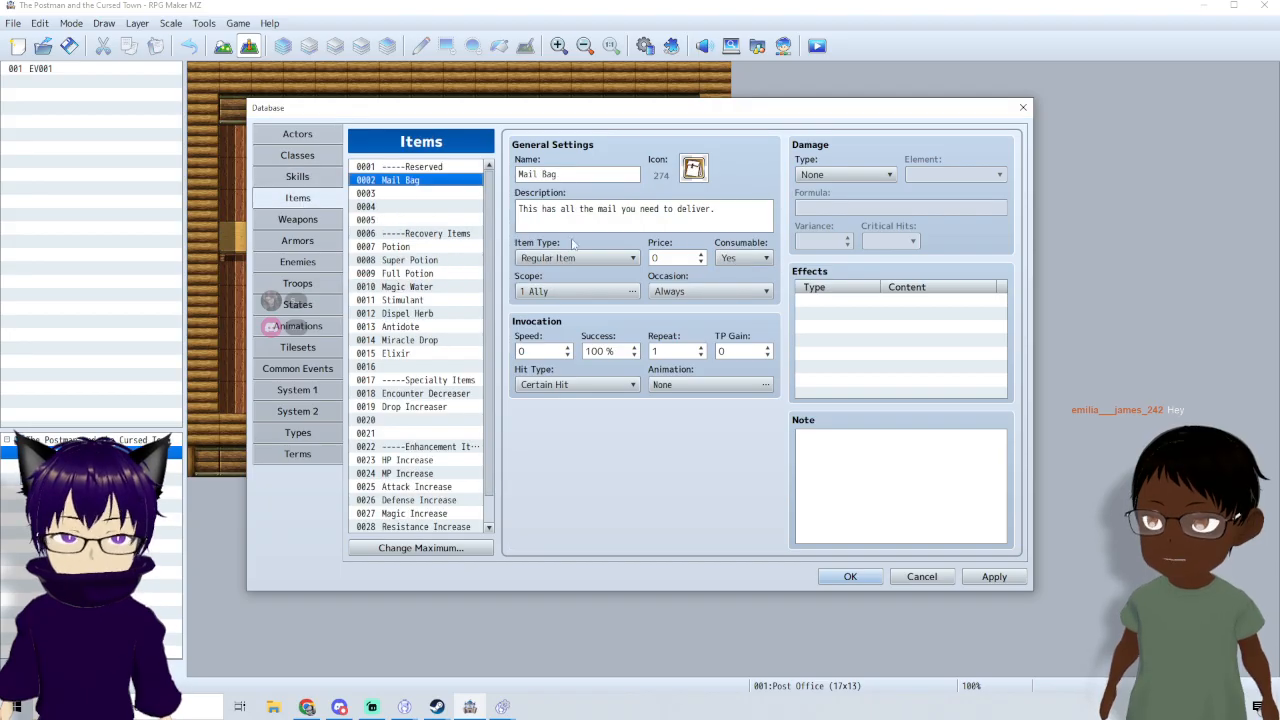
- Examine the recovery, state, parameter and other effect types available for the Mail Bag item without adding one
double_click(851, 313)
left_click(834, 251)
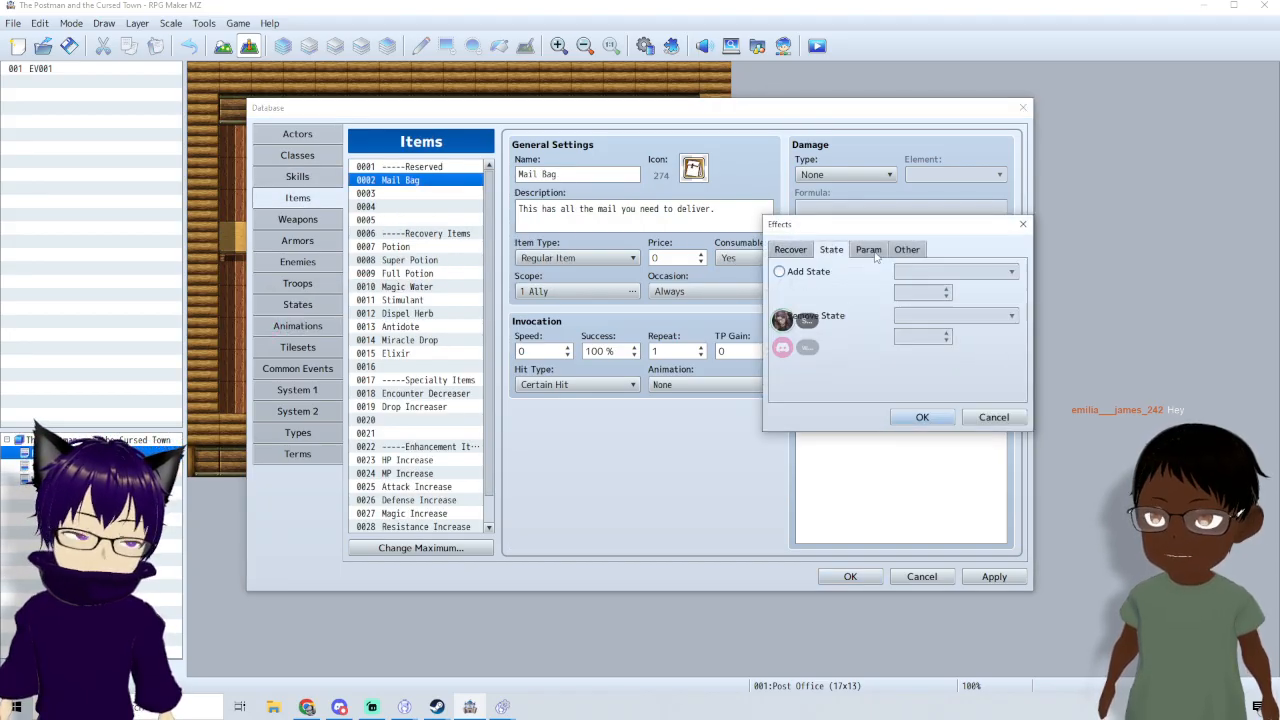
left_click(869, 250)
left_click(906, 250)
left_click(836, 274)
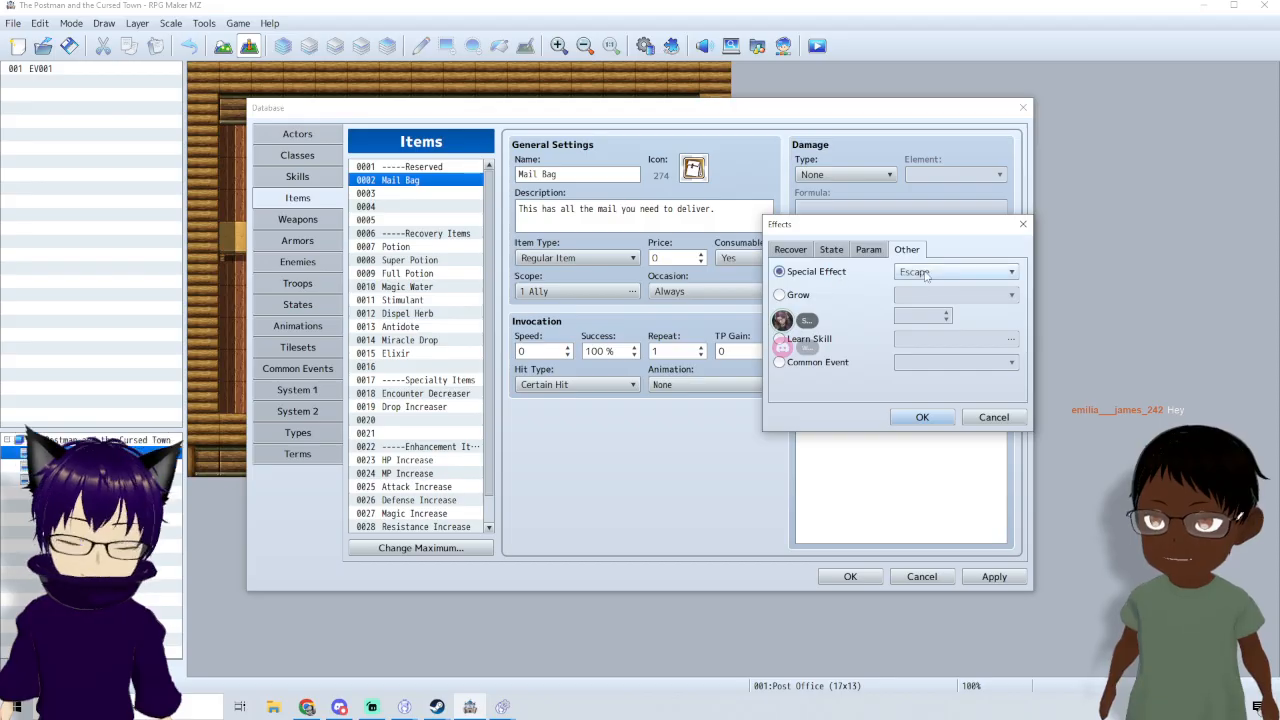
left_click(926, 276)
left_click(935, 285)
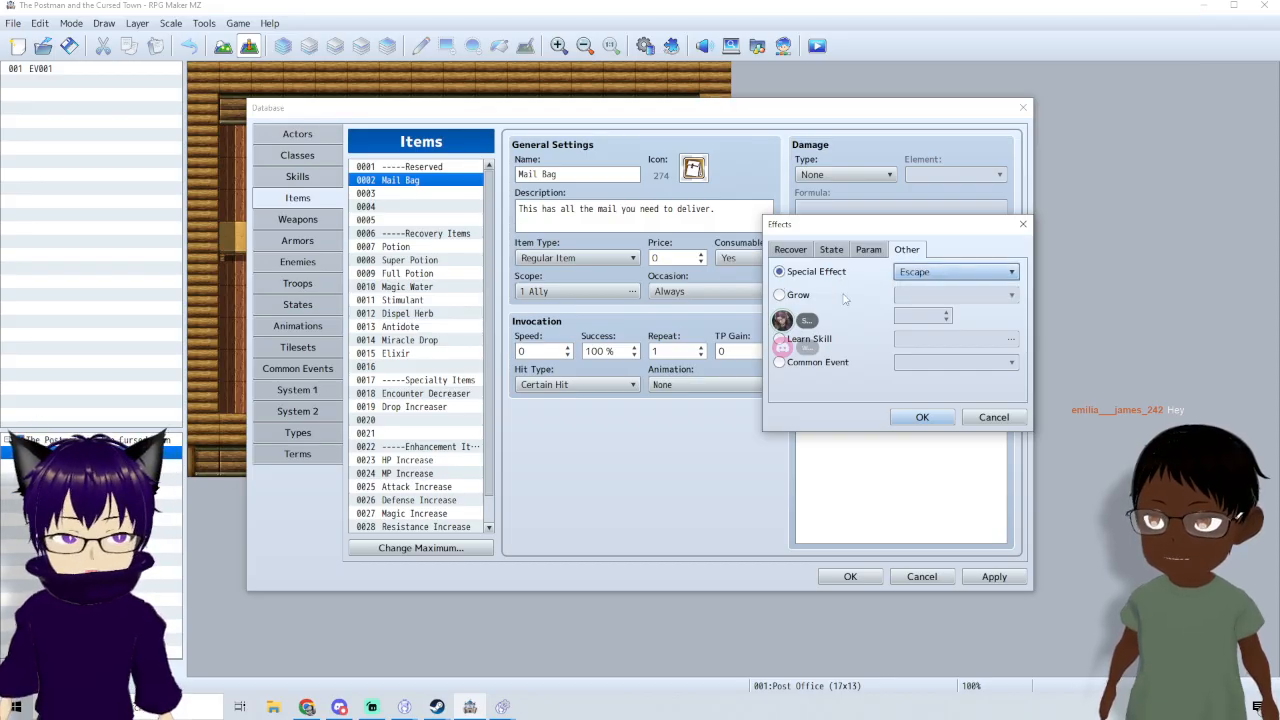
left_click(857, 255)
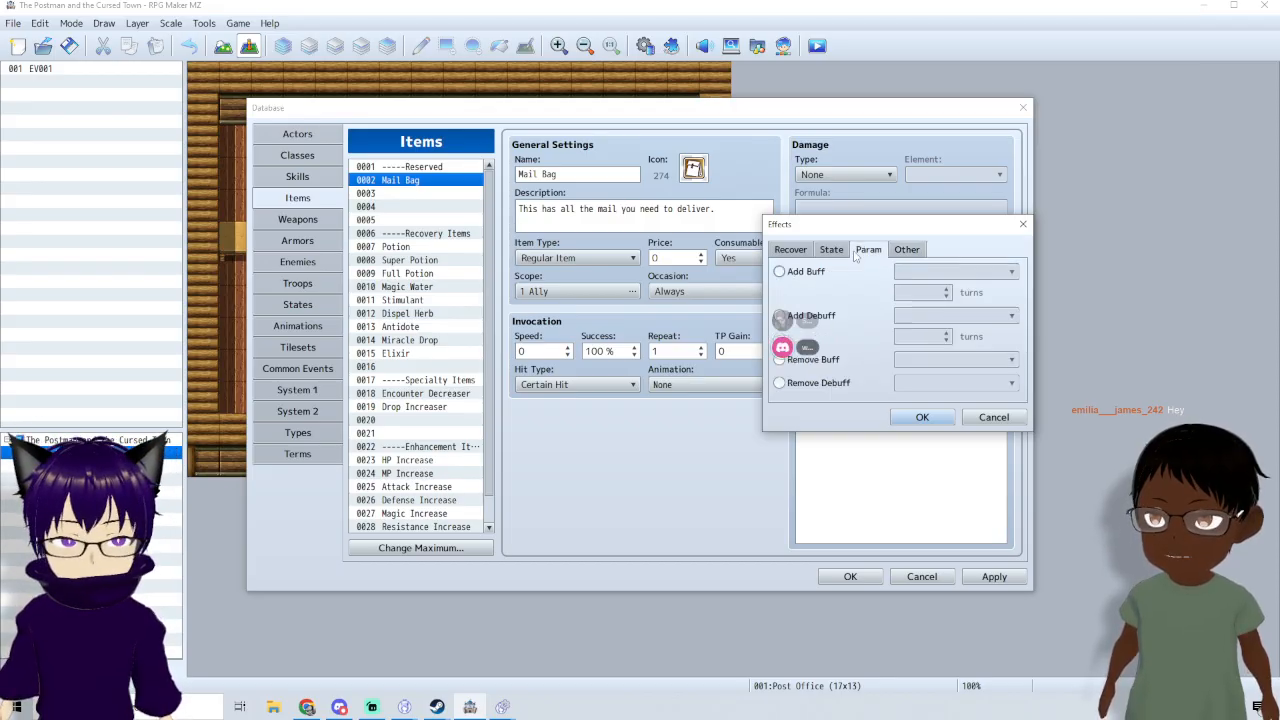
left_click(834, 252)
left_click(803, 252)
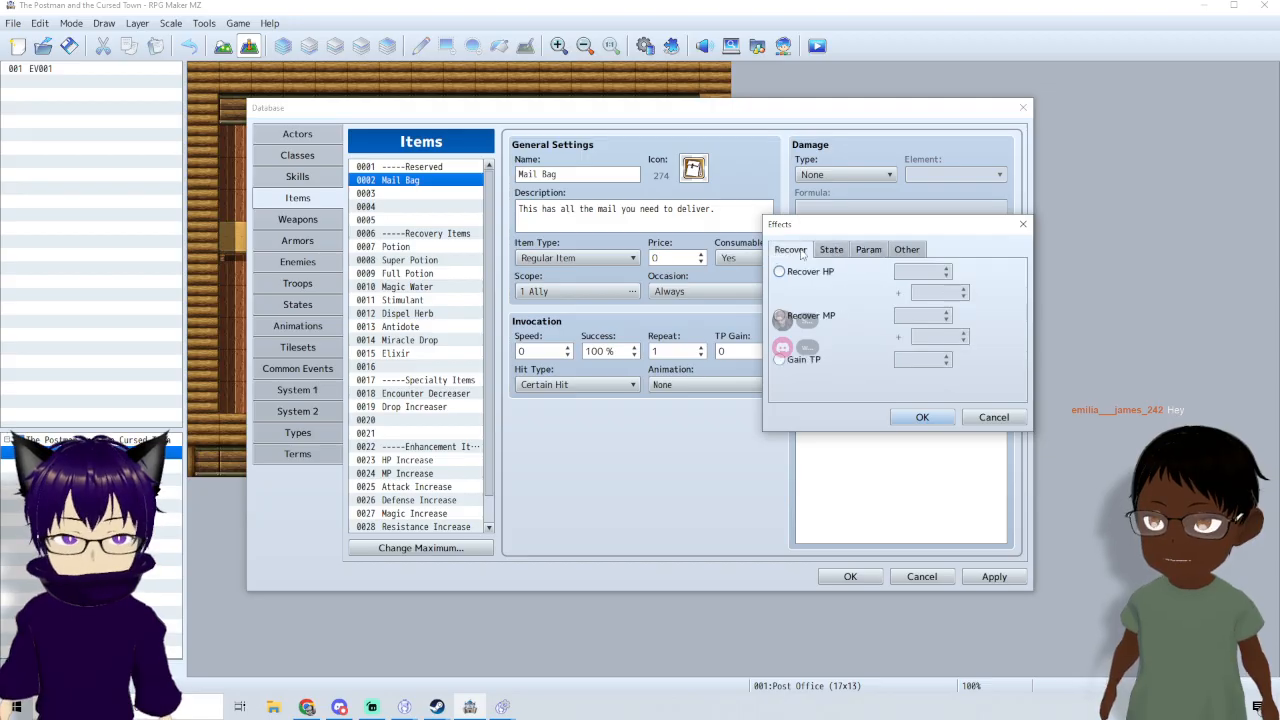
left_click(978, 417)
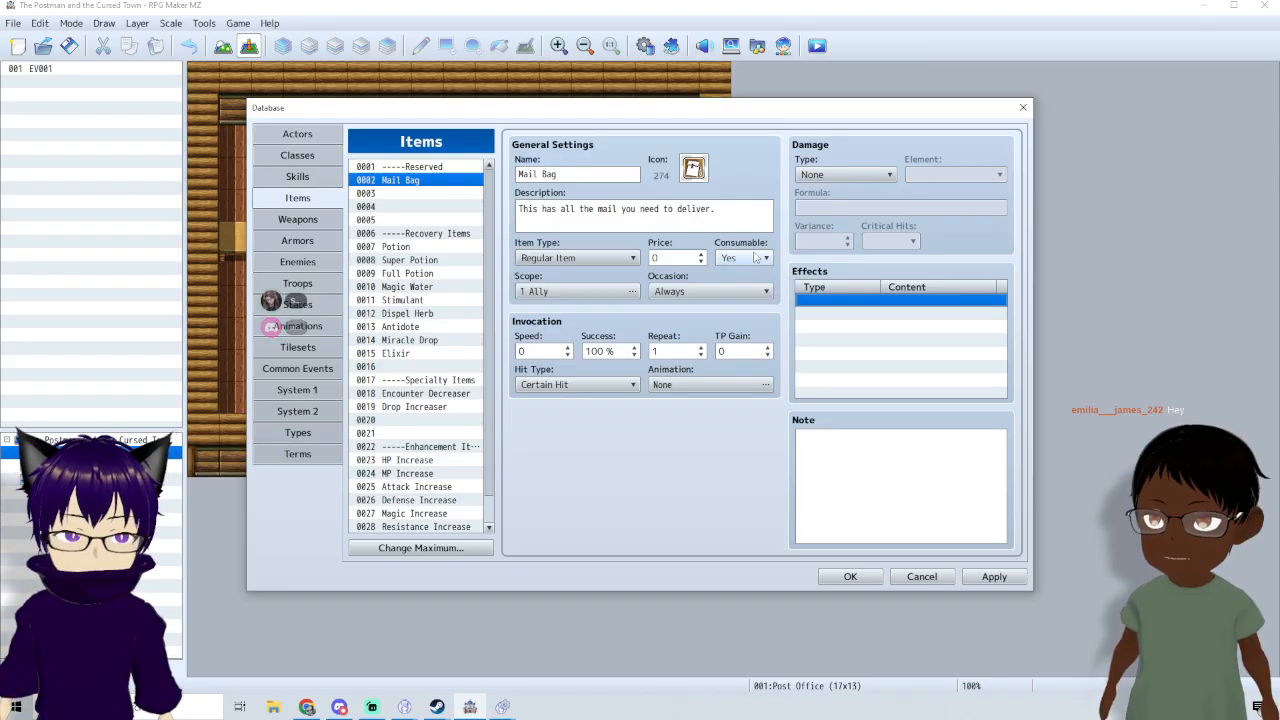
double_click(870, 301)
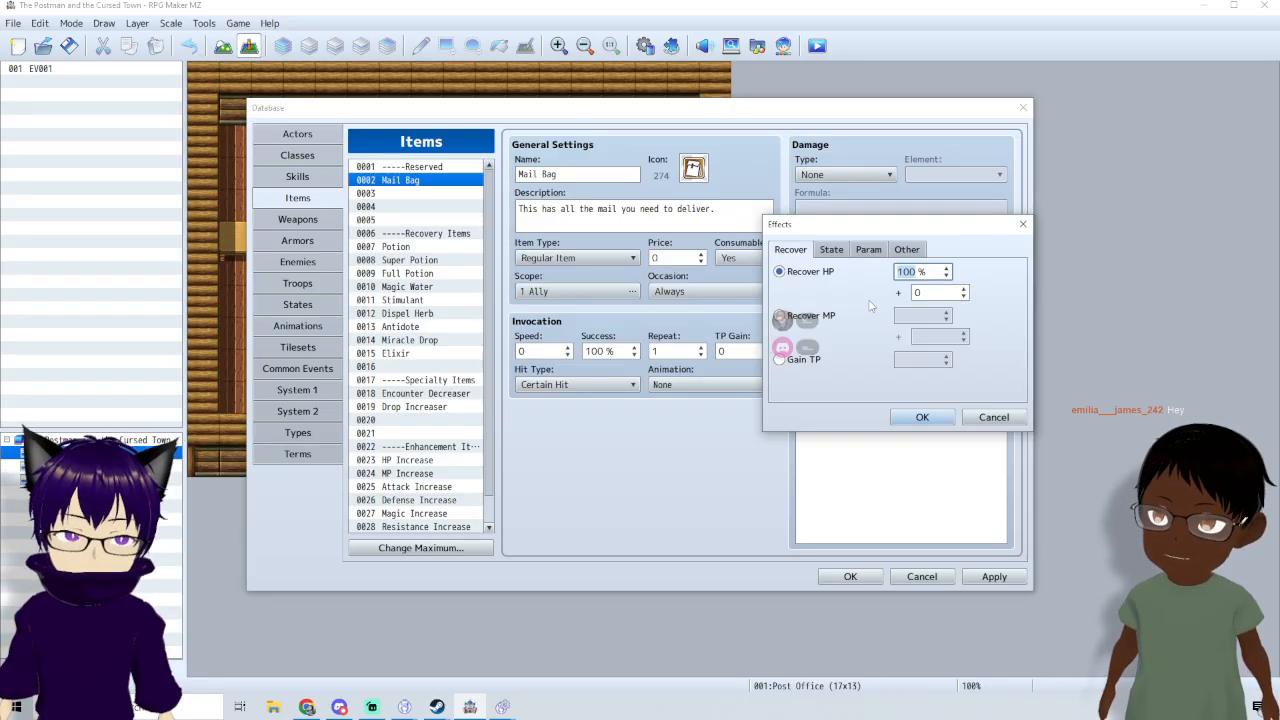
left_click(993, 418)
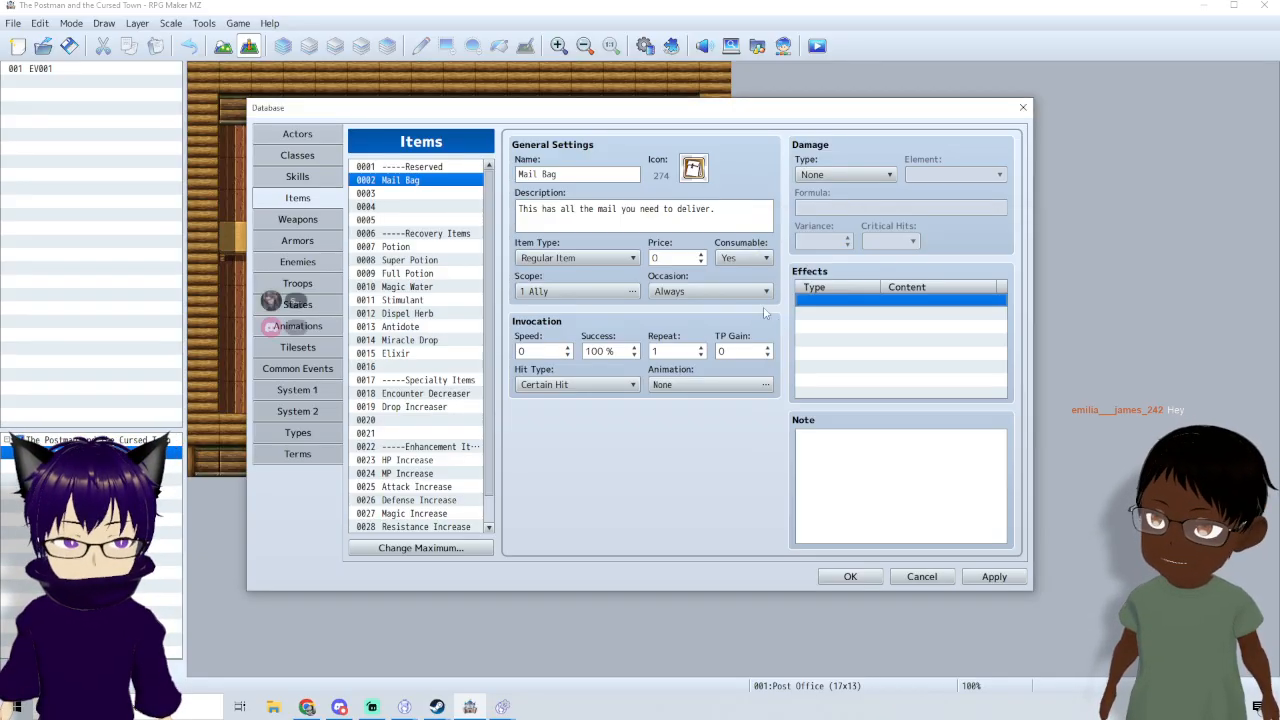
- Set the Mail Bag item's Consumable option to No
left_click(744, 260)
left_click(746, 285)
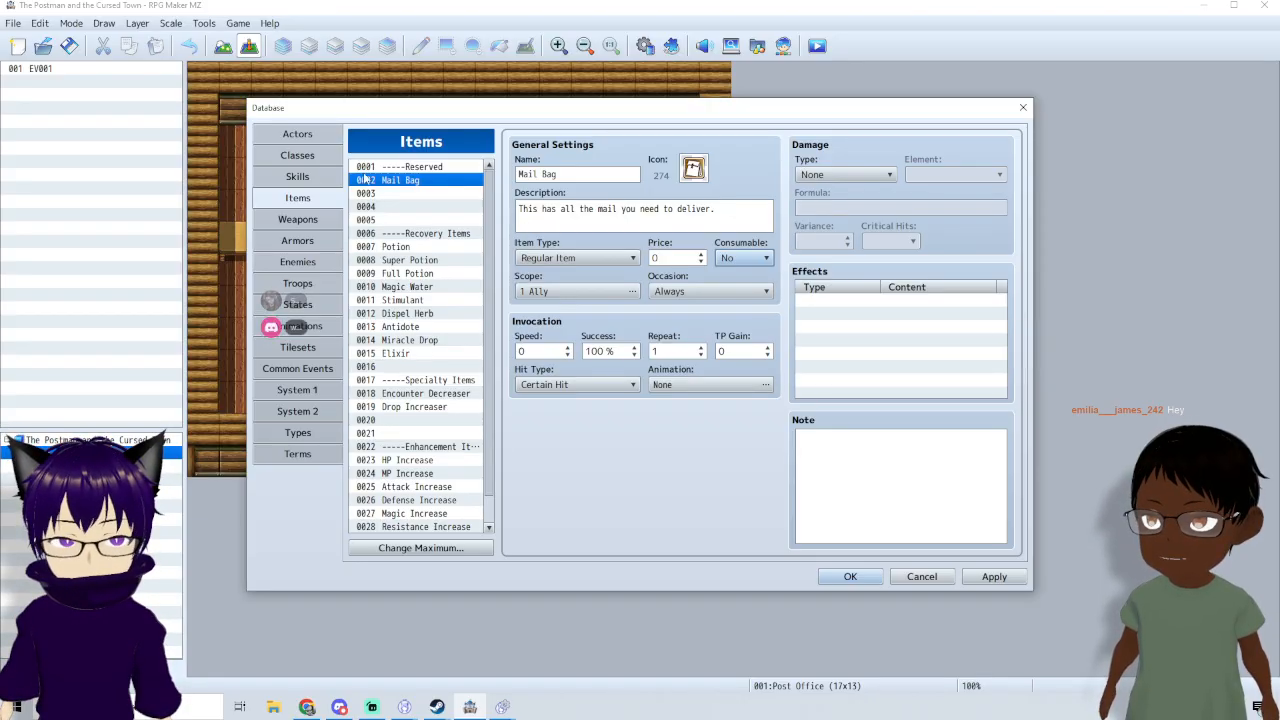
- Look through the database's item, weapon and armor entries, and return to the Throw letter skill
scroll(410, 390, "down", 1)
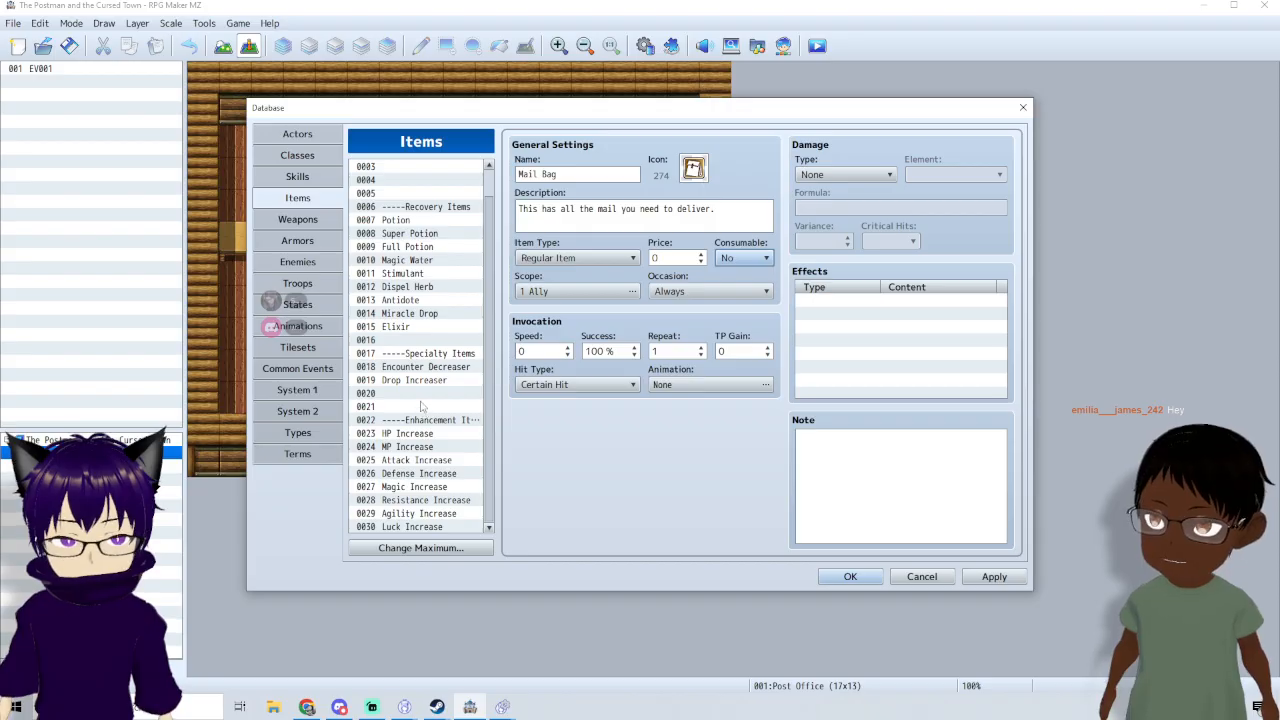
left_click(307, 222)
left_click(312, 204)
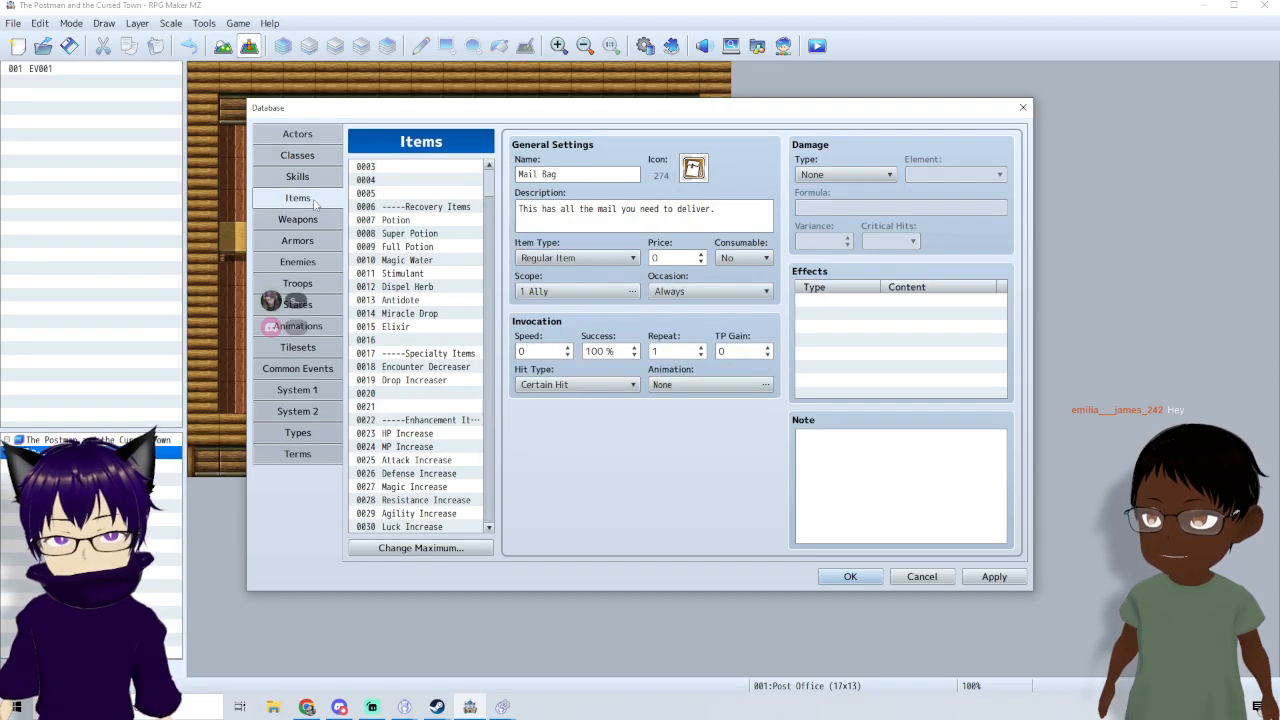
left_click(307, 219)
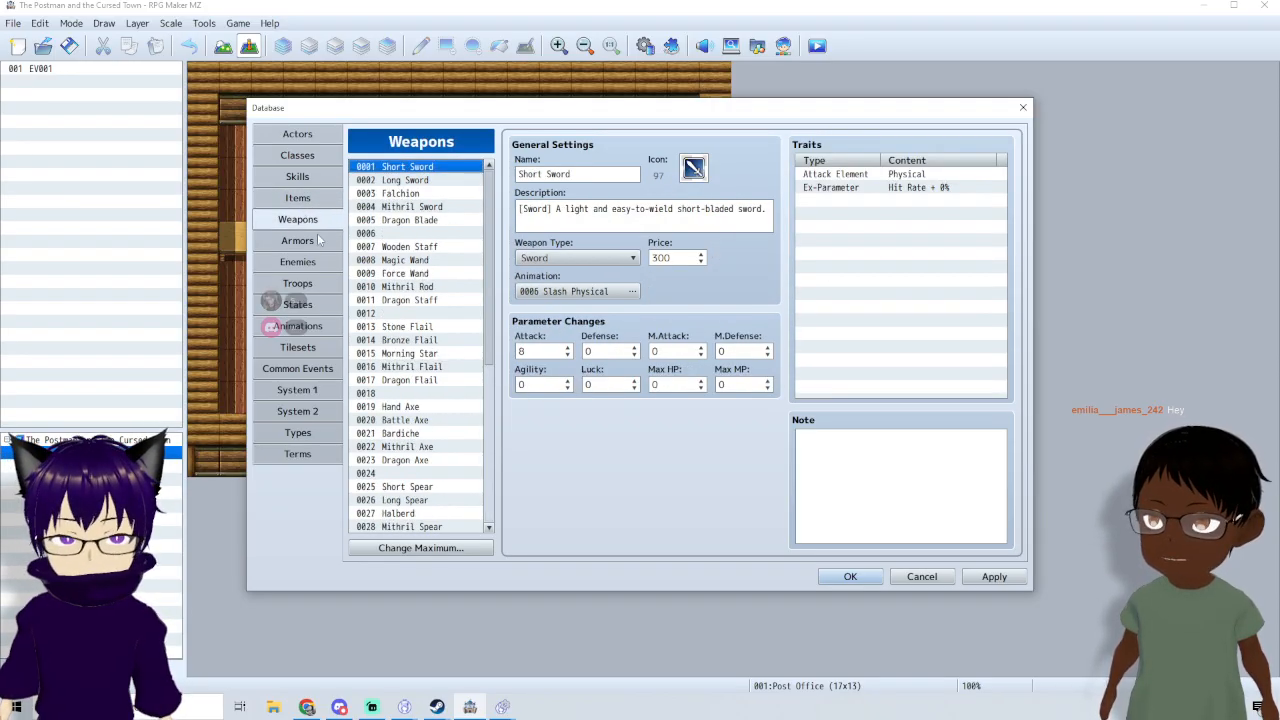
left_click(316, 240)
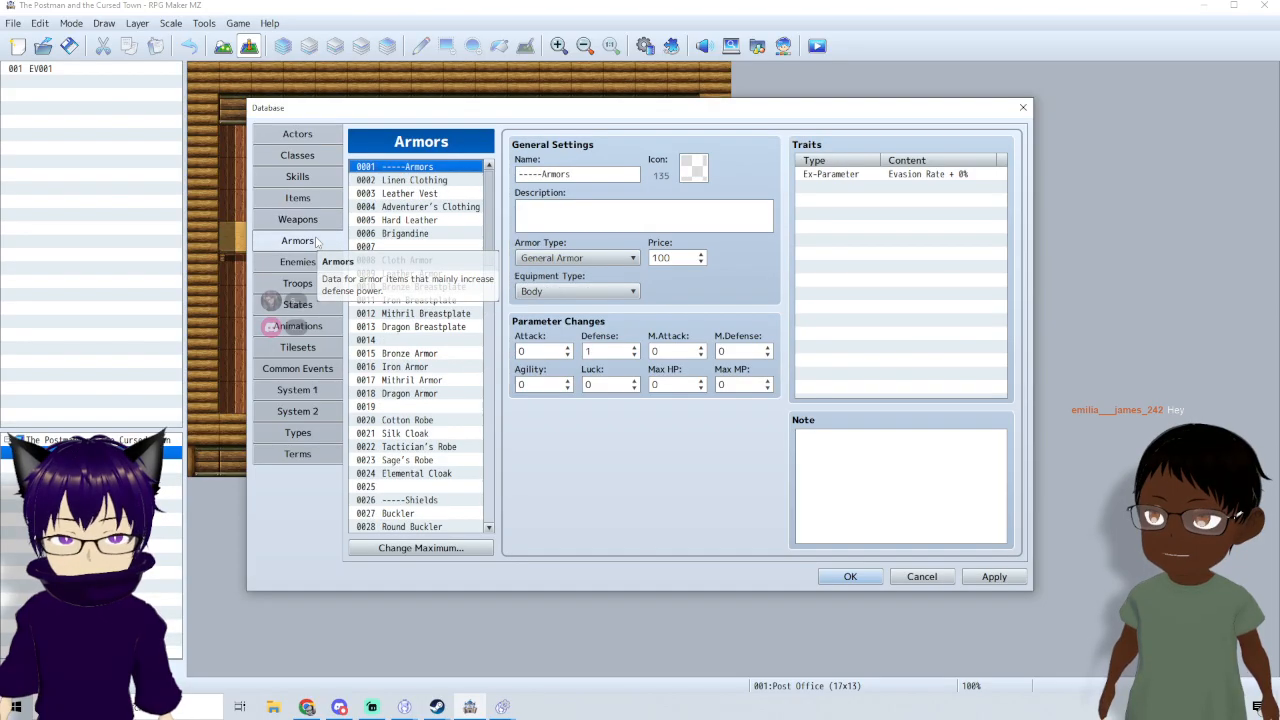
left_click(315, 217)
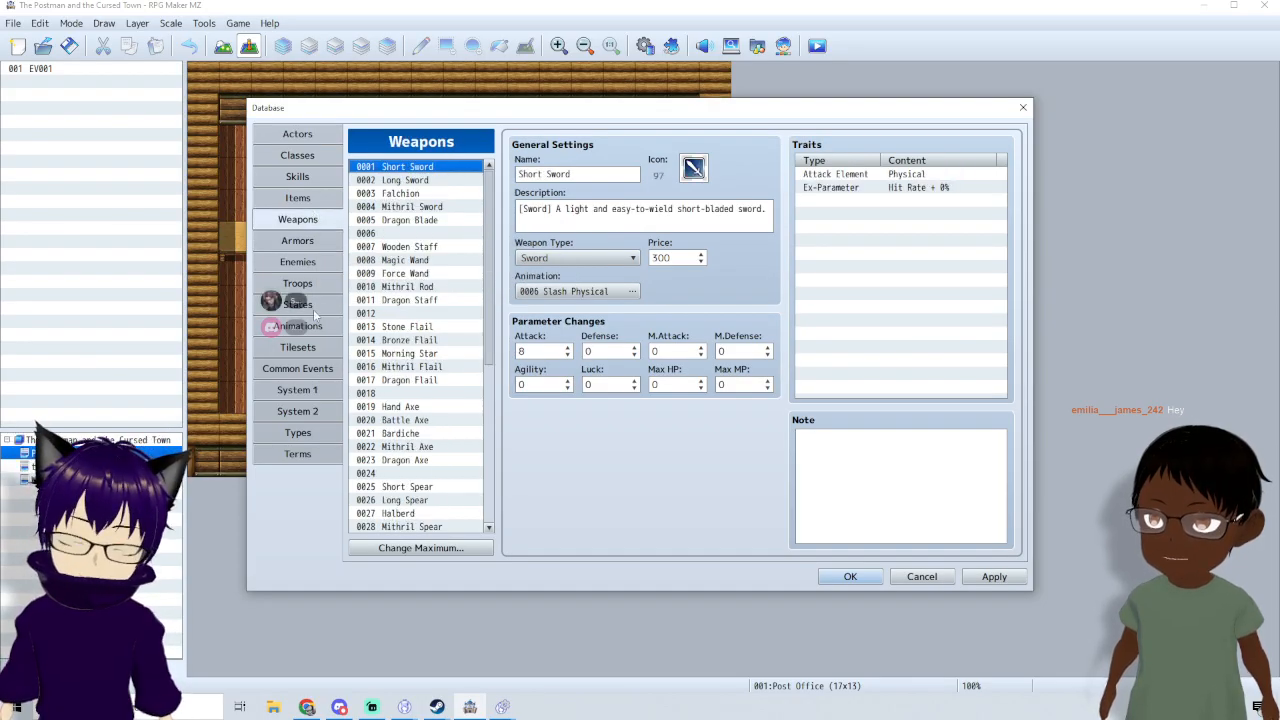
left_click(303, 180)
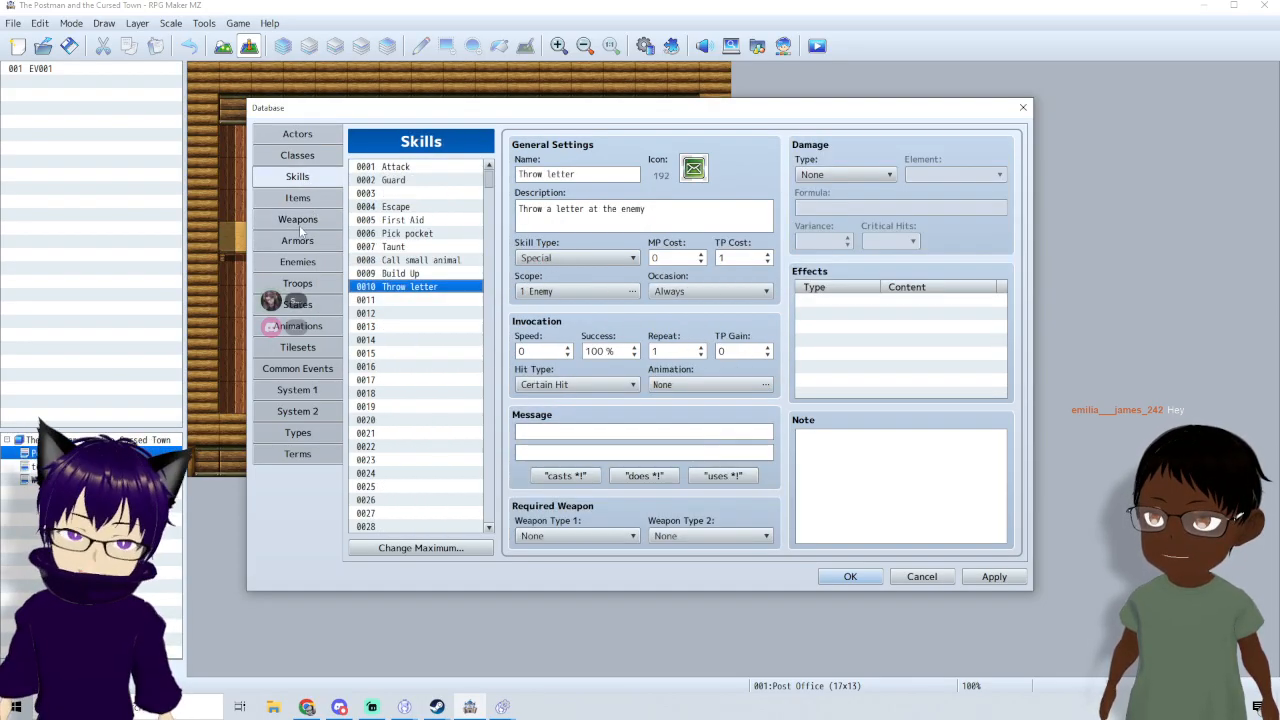
- Delete the Mail Bag entry from item slot 0002 in the database
left_click(306, 222)
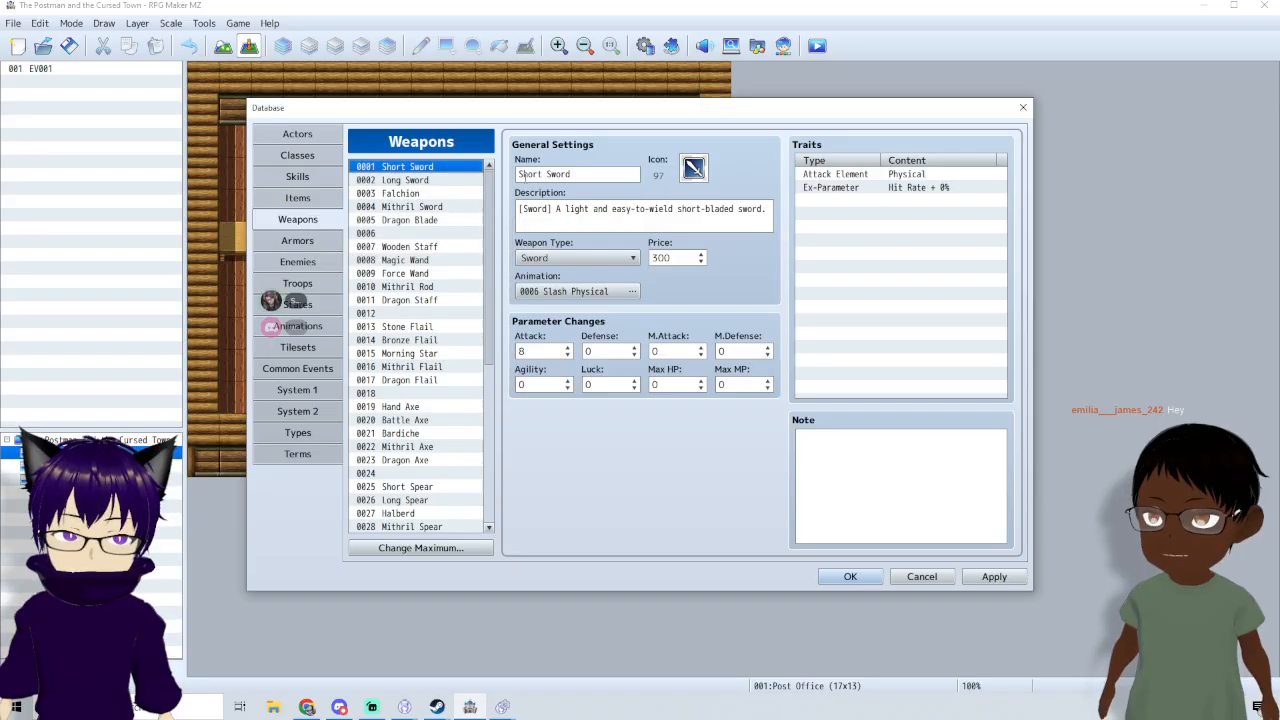
left_click(300, 198)
scroll(433, 226, "up", 1)
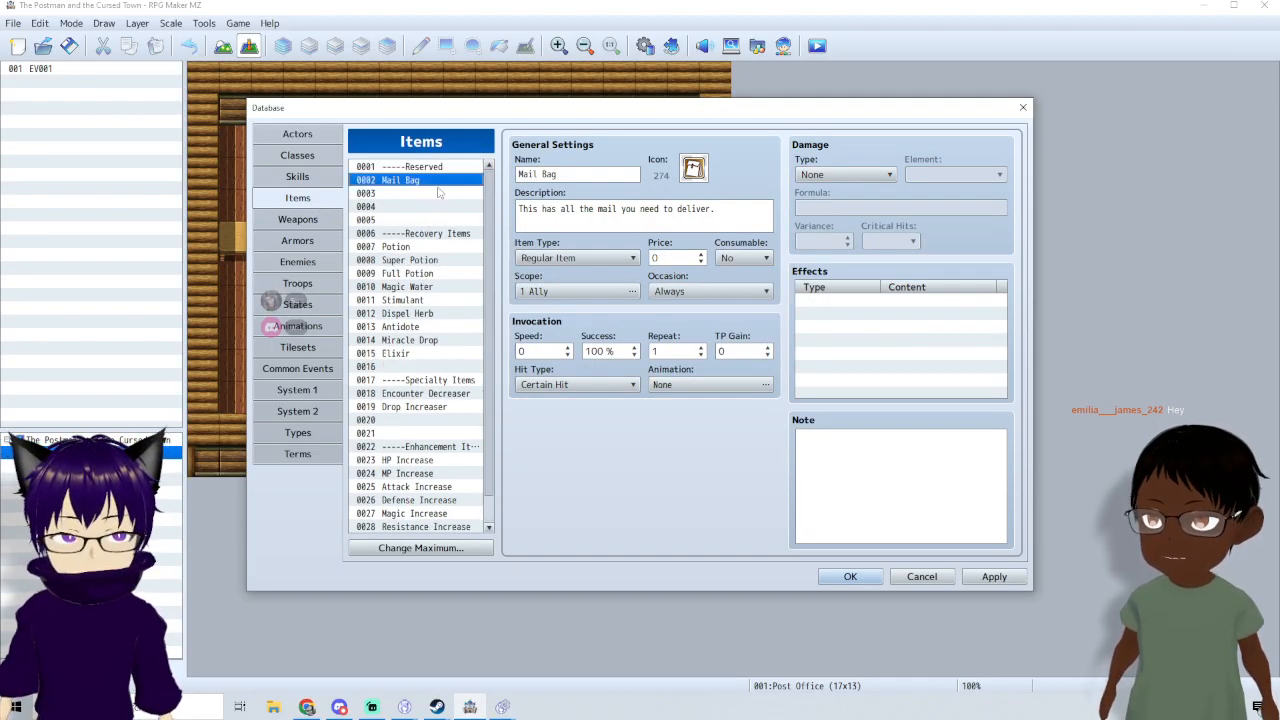
key("Delete")
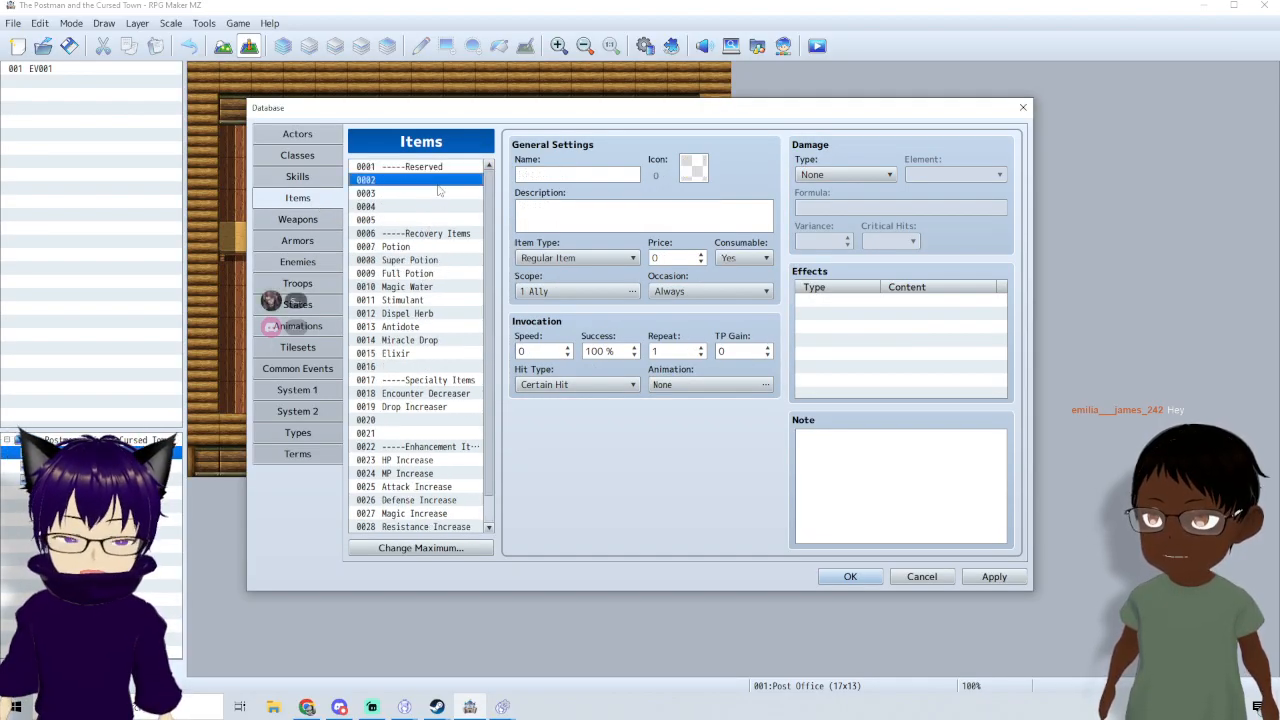
- Add an Add Skill trait for 0010 Throw letter to the empty weapon entry 0049
left_click(298, 219)
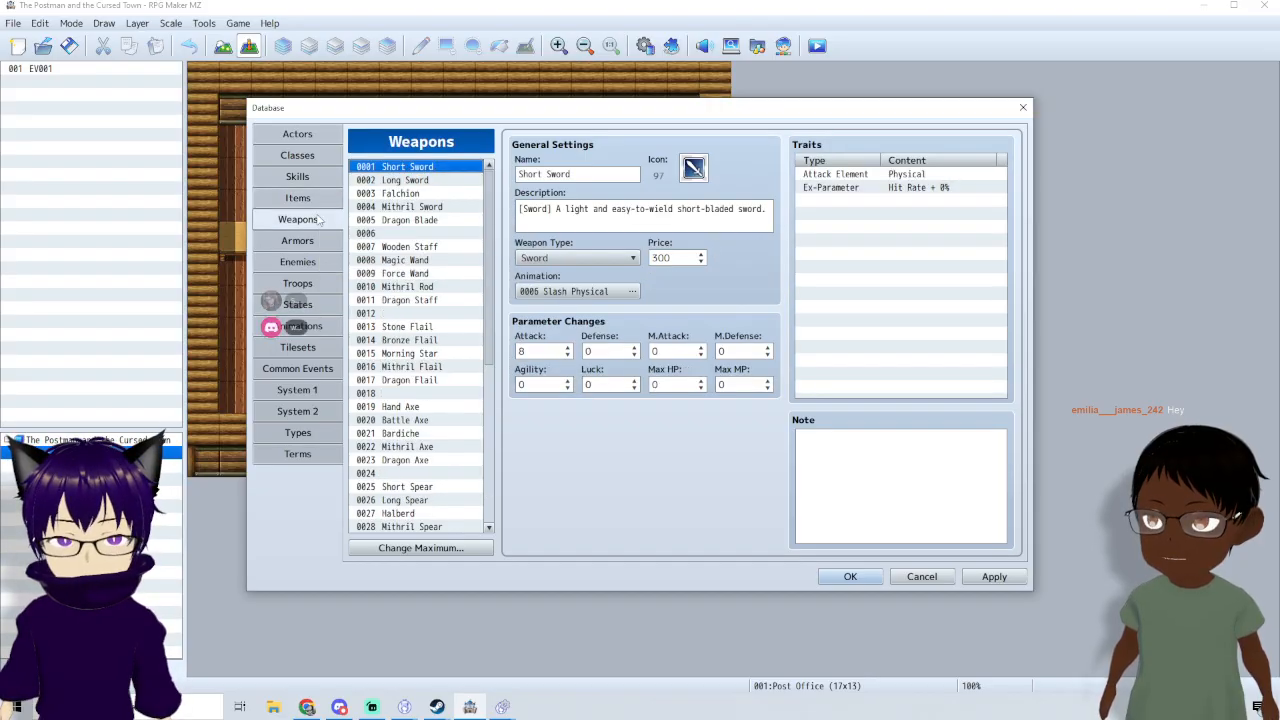
scroll(435, 377, "down", 7)
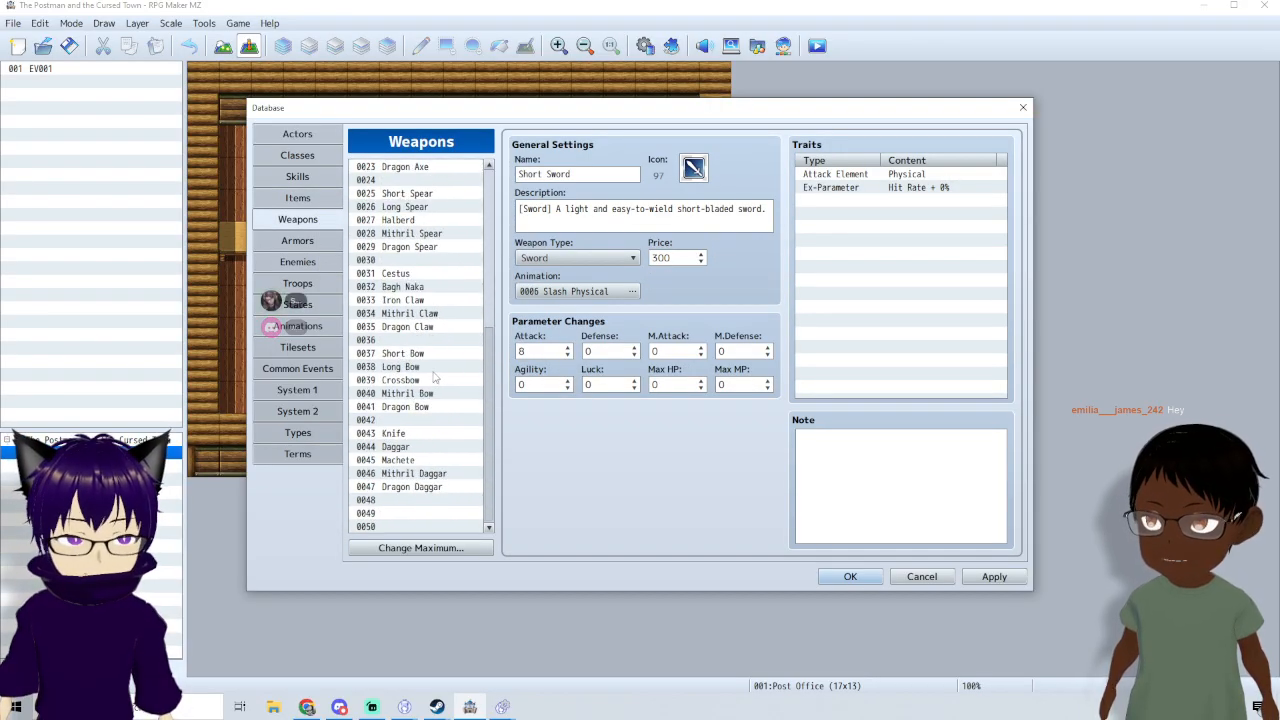
left_click(426, 513)
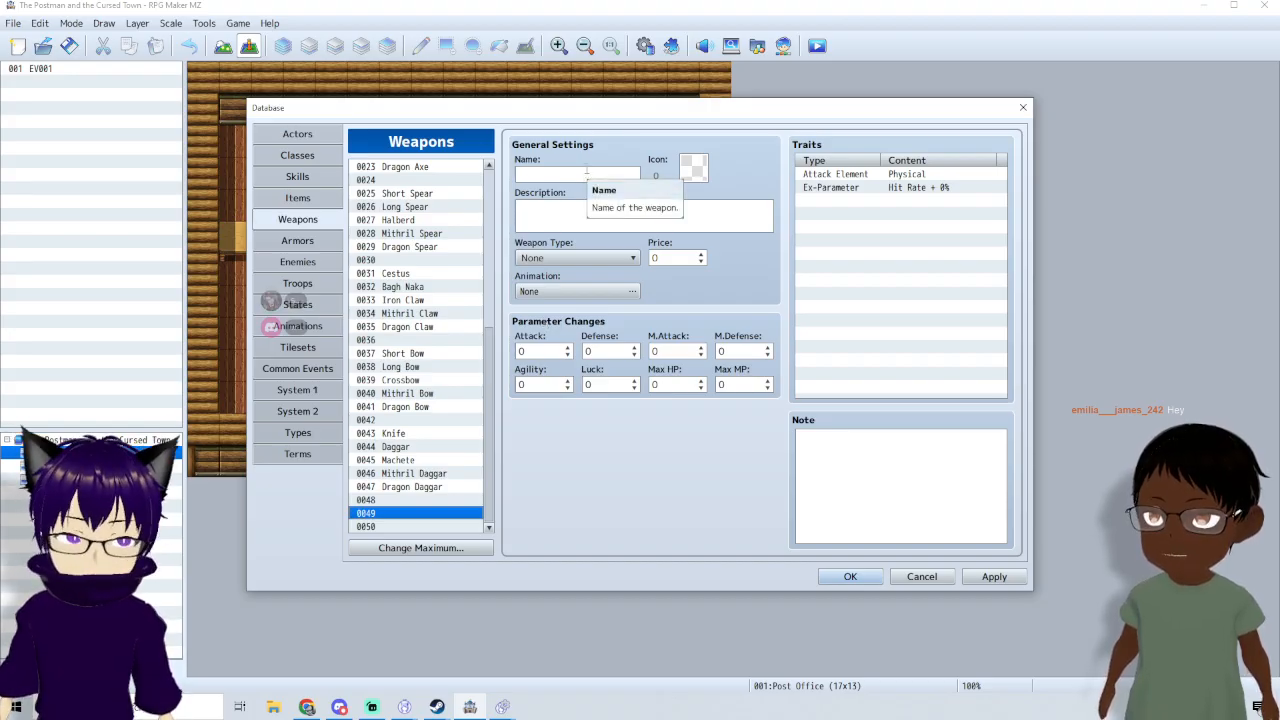
double_click(831, 201)
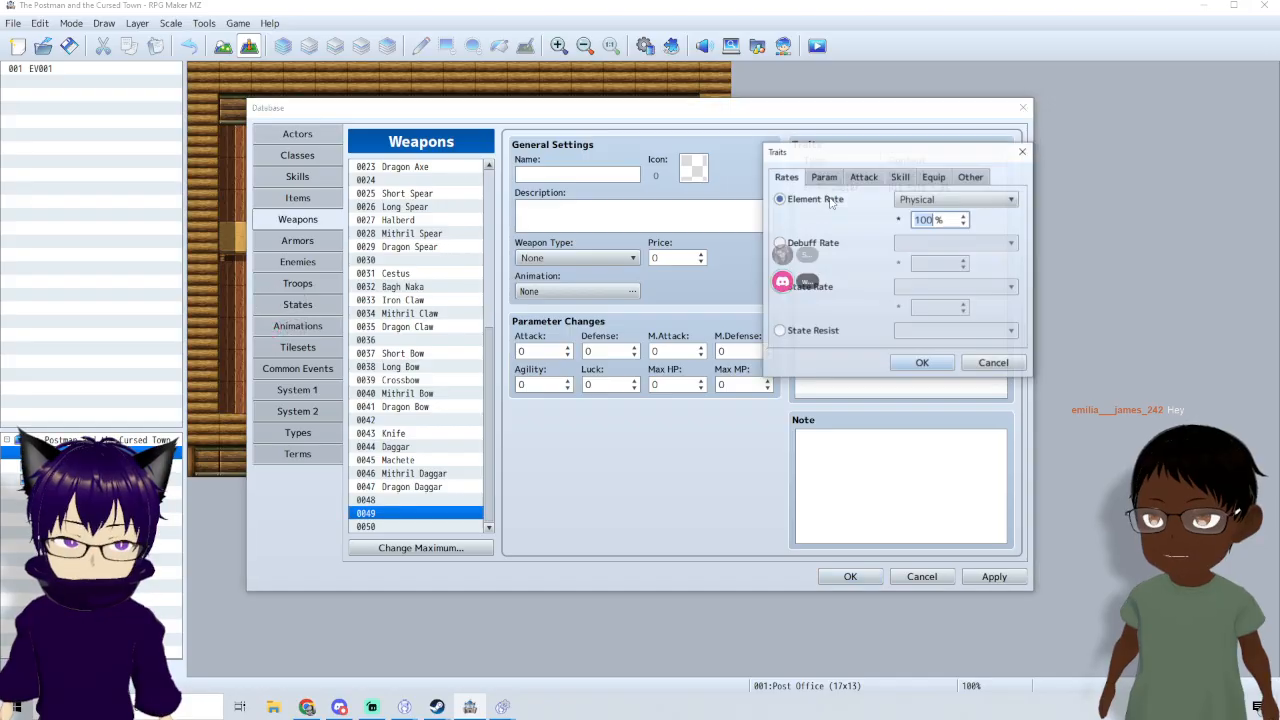
left_click(900, 177)
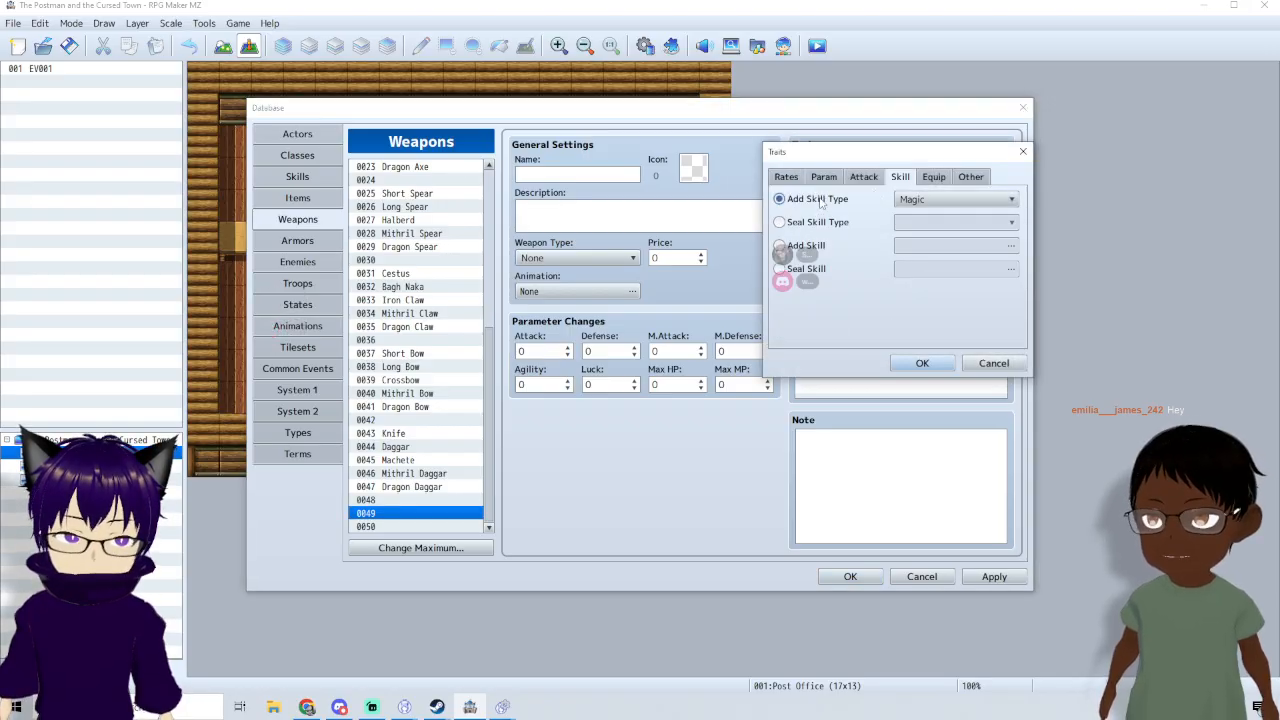
left_click(817, 248)
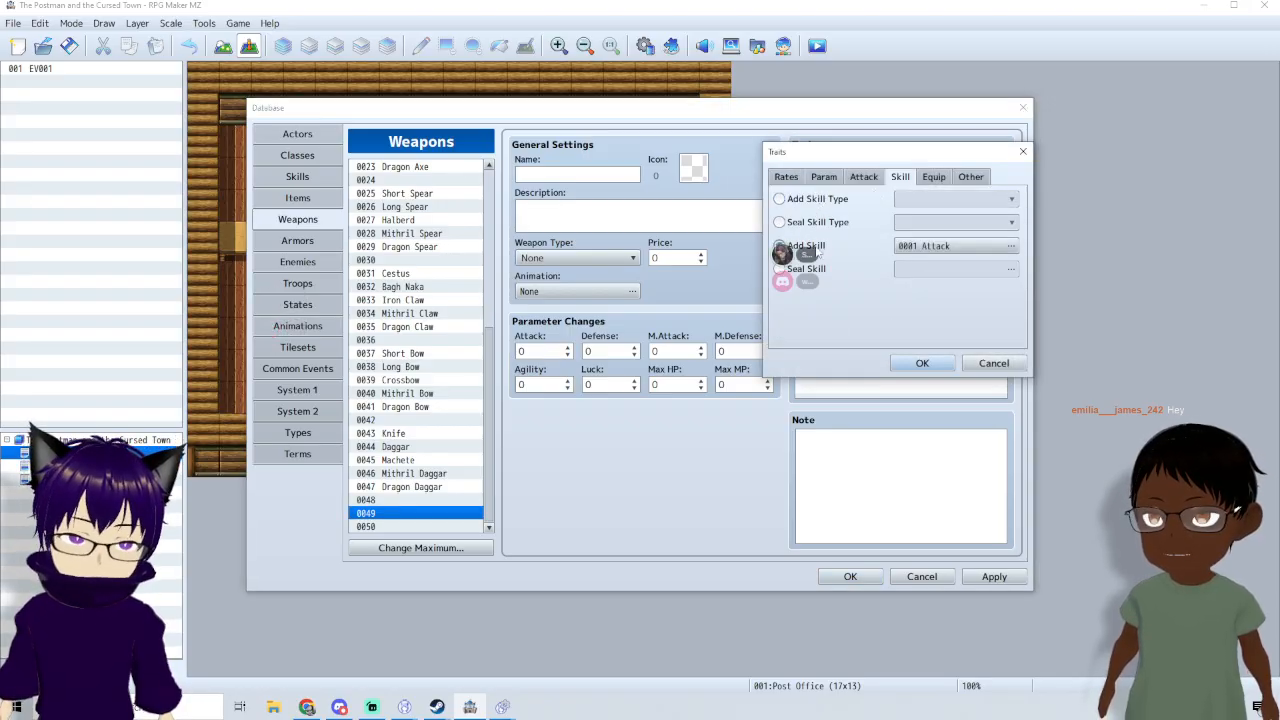
left_click(950, 248)
left_click(938, 251)
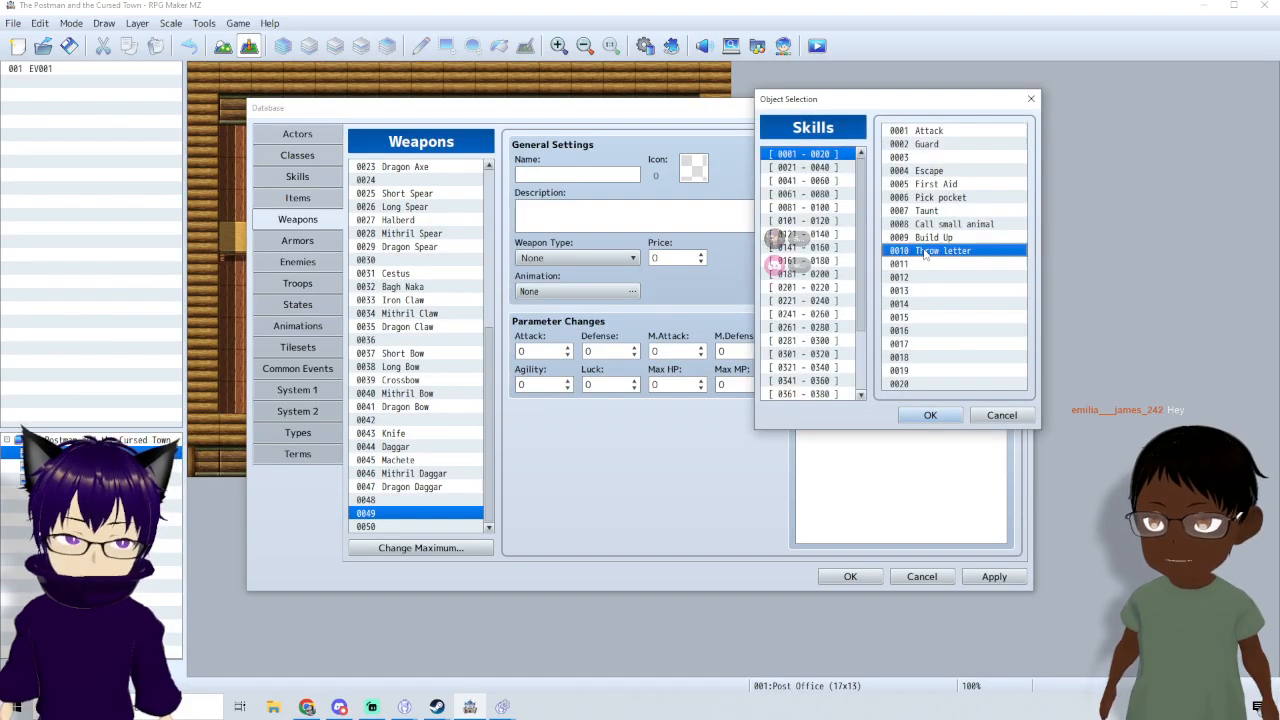
left_click(930, 415)
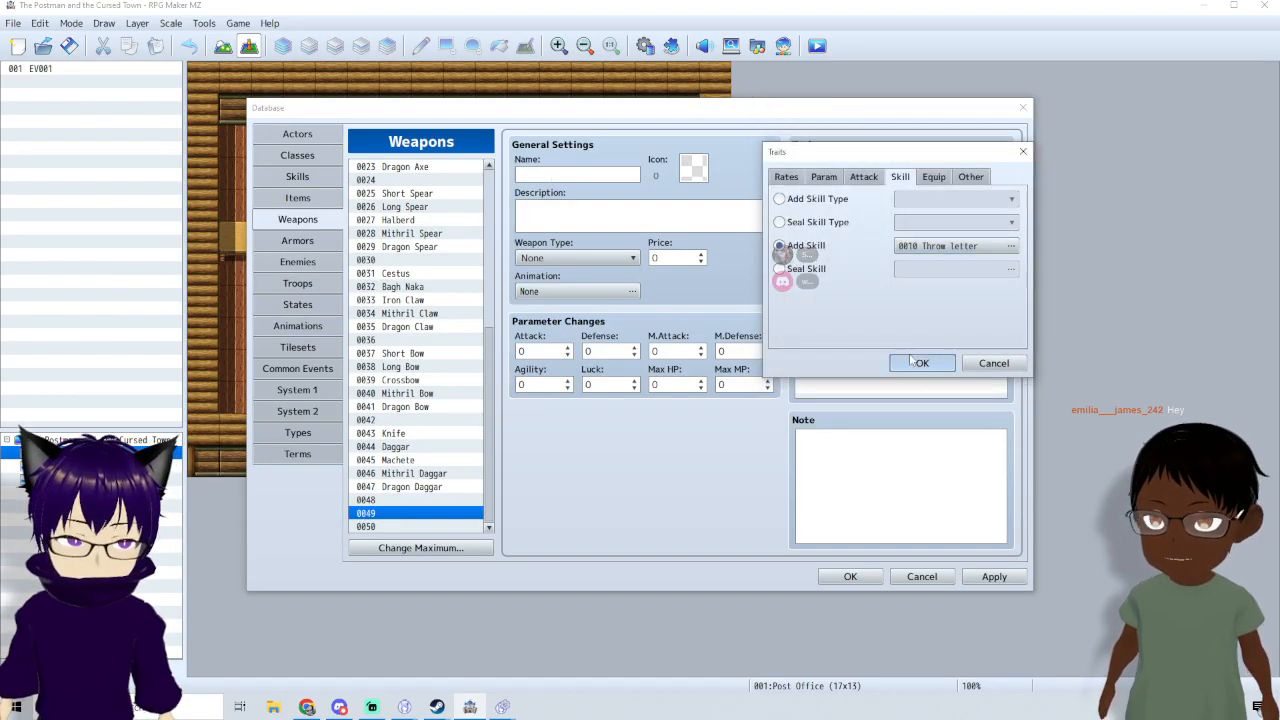
key("Return")
- Fill in weapon 0049's general settings with the name Mail Bag, icon 209 and the description Mail Bag, and save the database
left_click(610, 172)
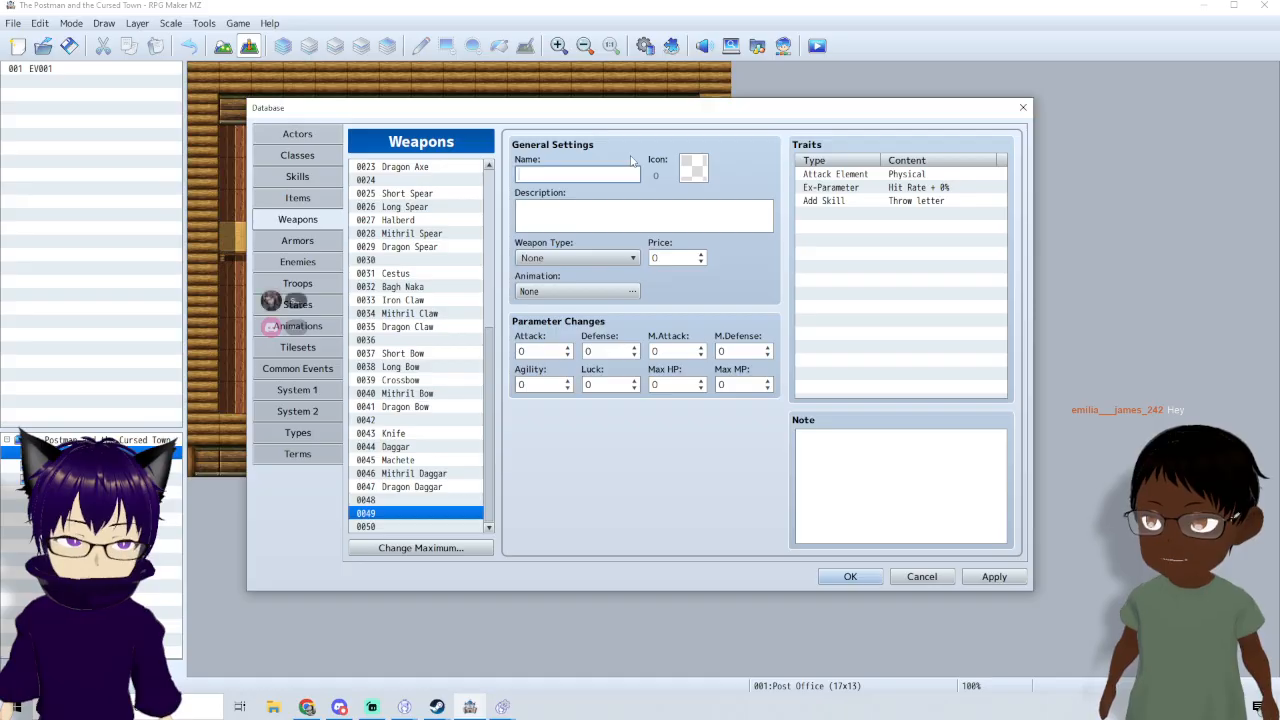
type("Mail Bag")
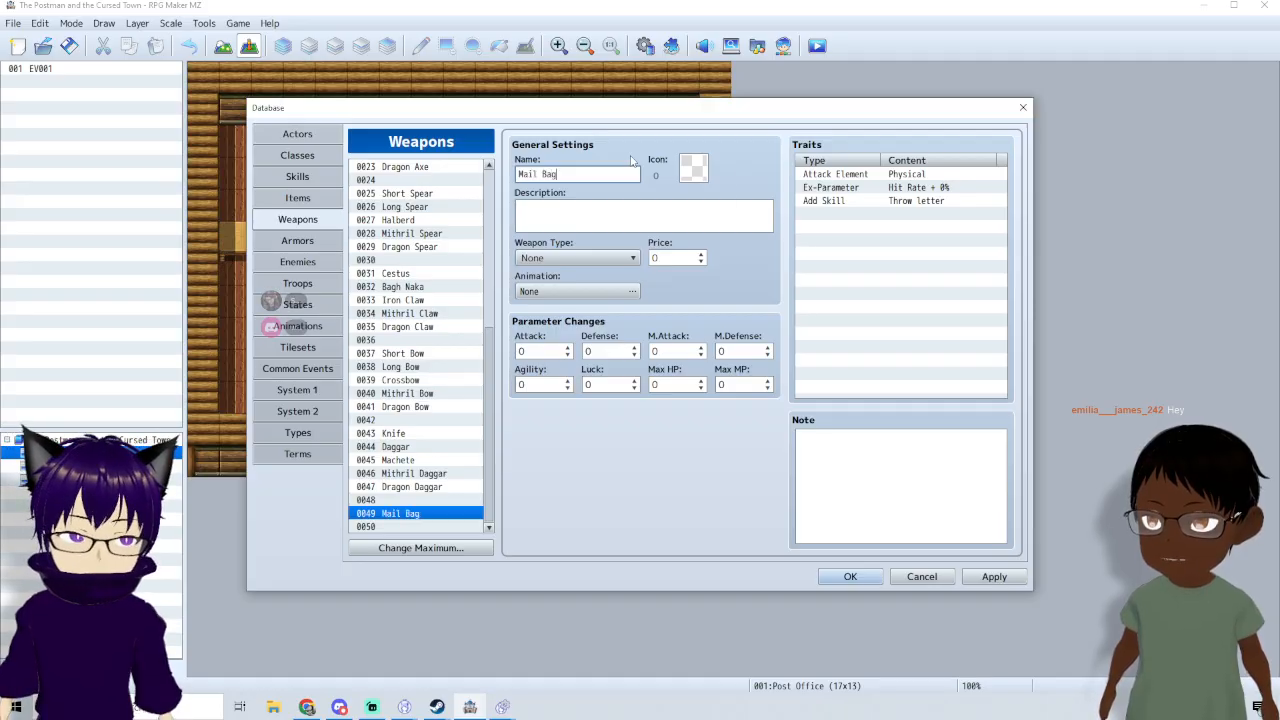
left_click(697, 170)
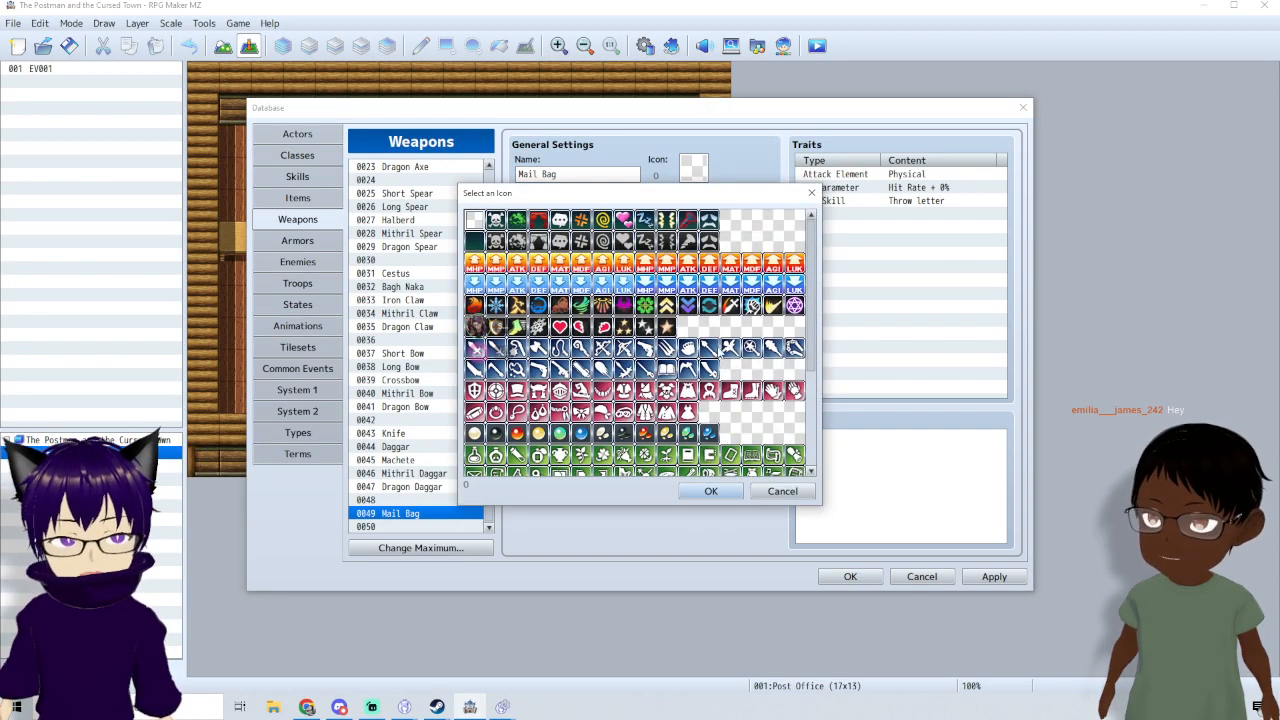
scroll(599, 429, "down", 5)
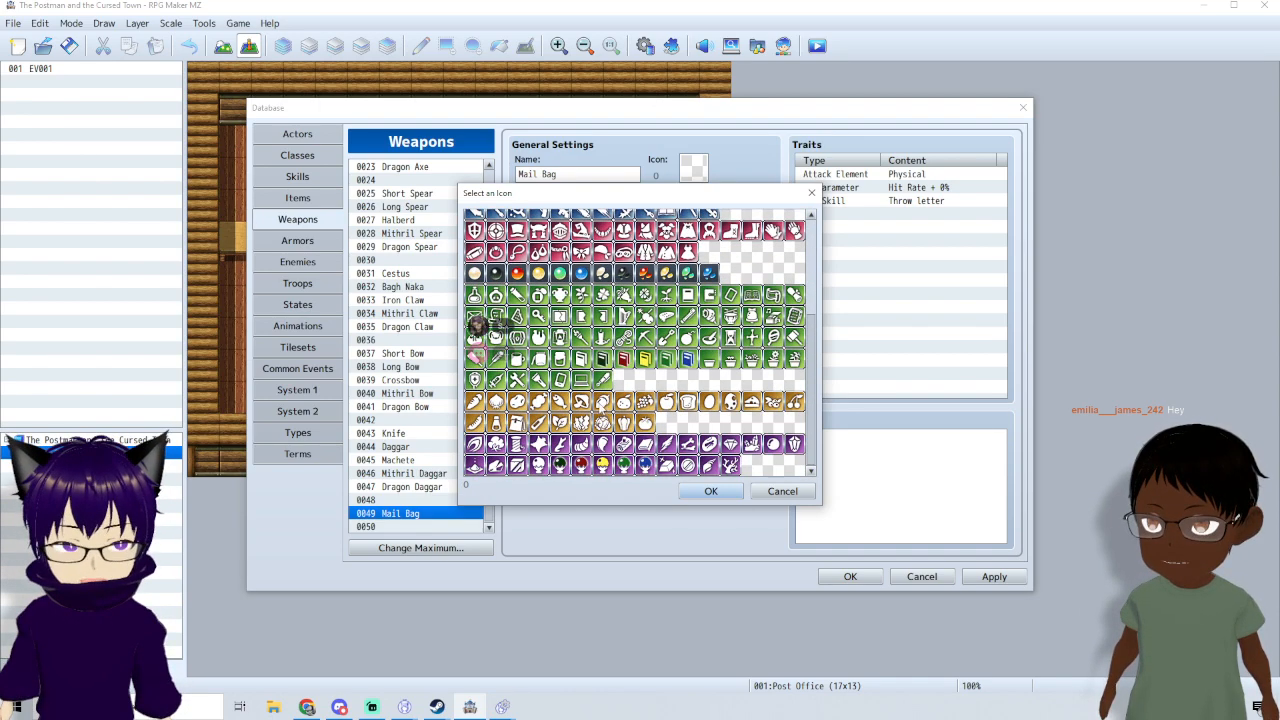
scroll(635, 340, "up", 1)
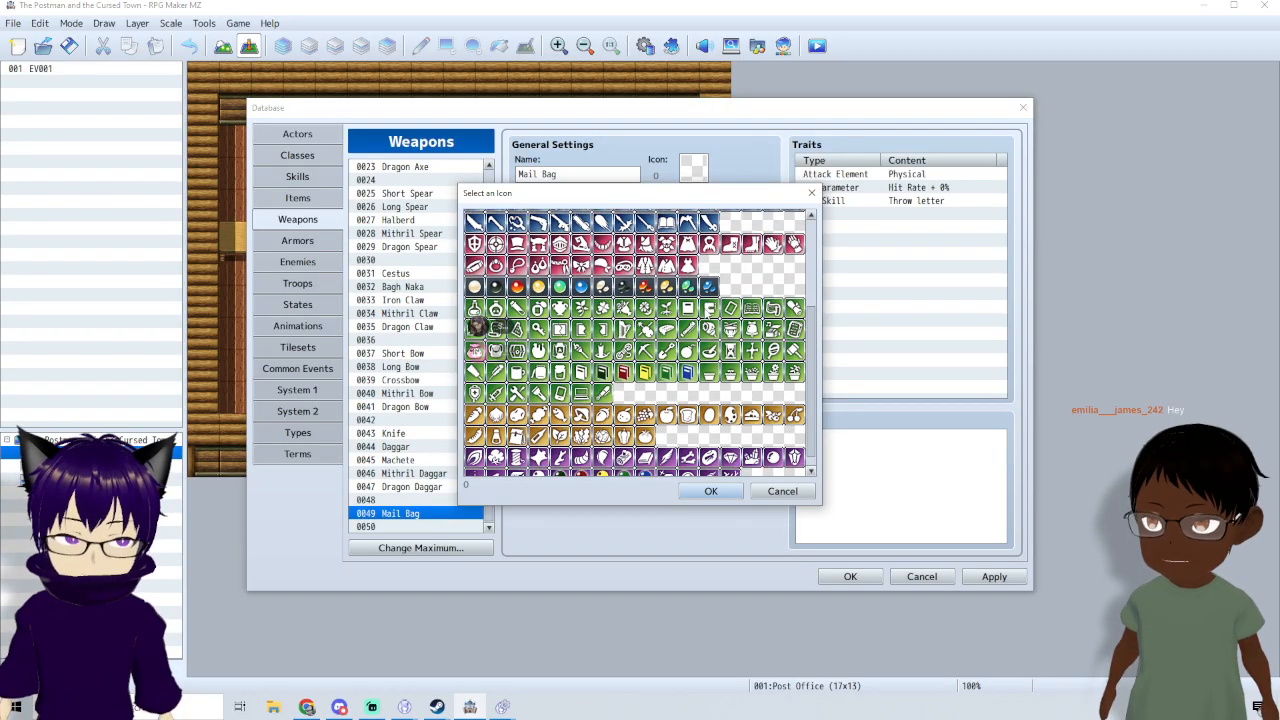
scroll(718, 338, "up", 6)
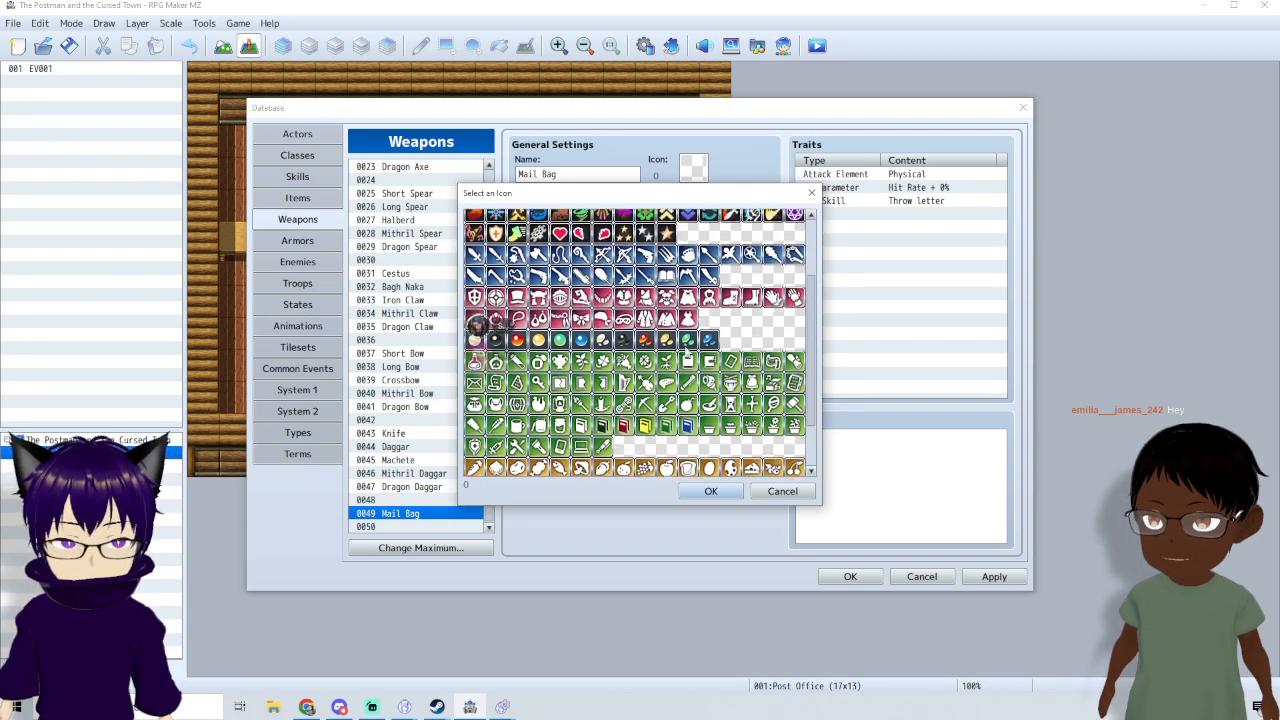
scroll(645, 390, "down", 3)
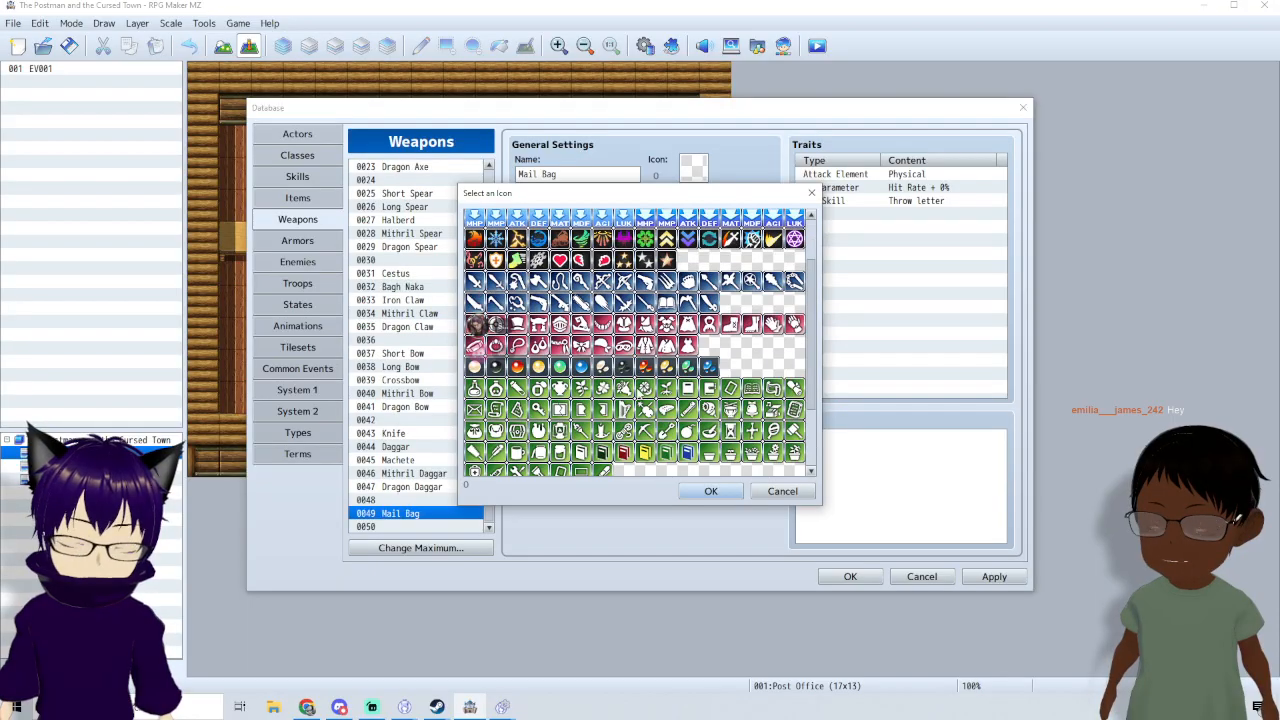
double_click(496, 406)
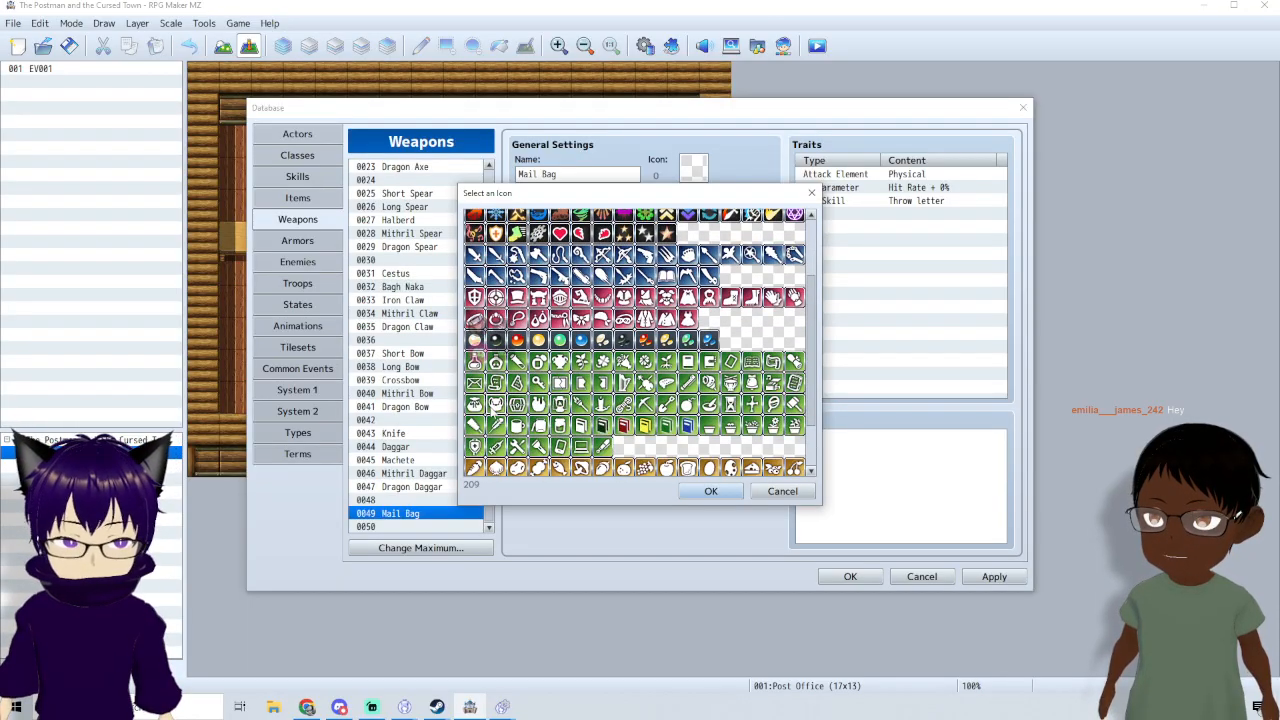
left_click(621, 213)
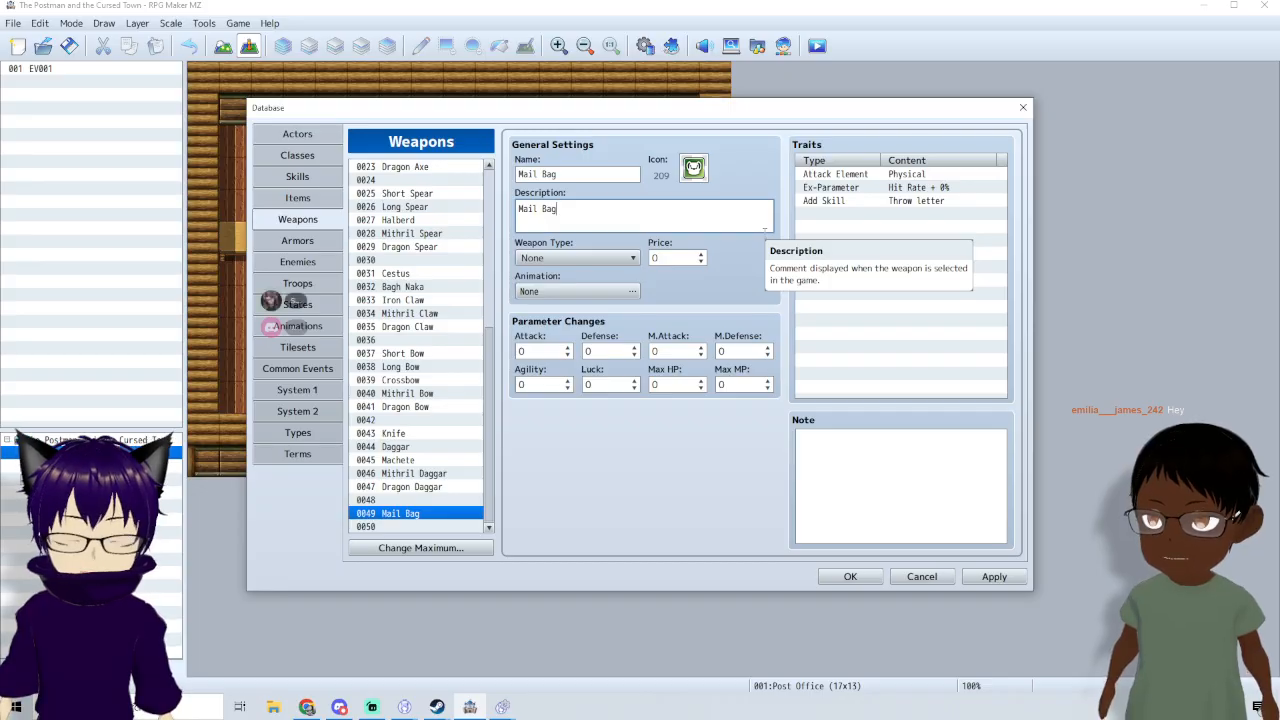
left_click(832, 572)
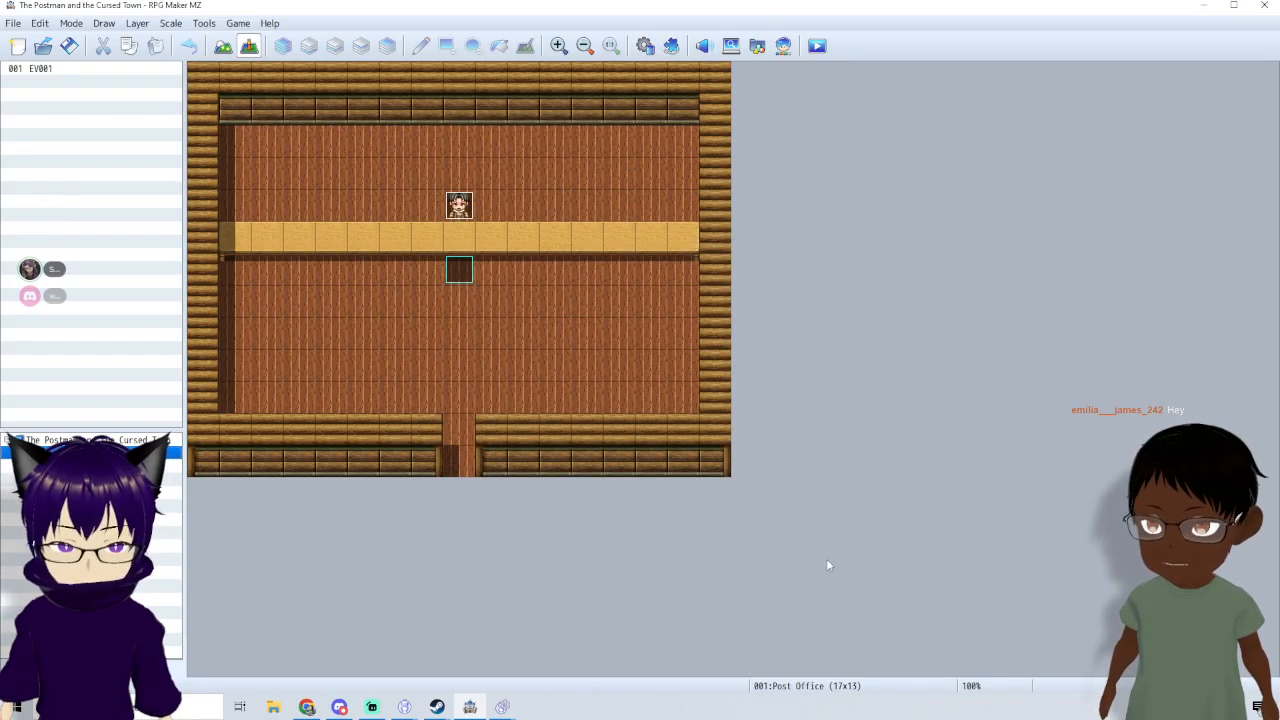
- Try to add a Change Equipment command giving MC the Mail Bag weapon on page 2 of the Post Office event EV001
double_click(459, 210)
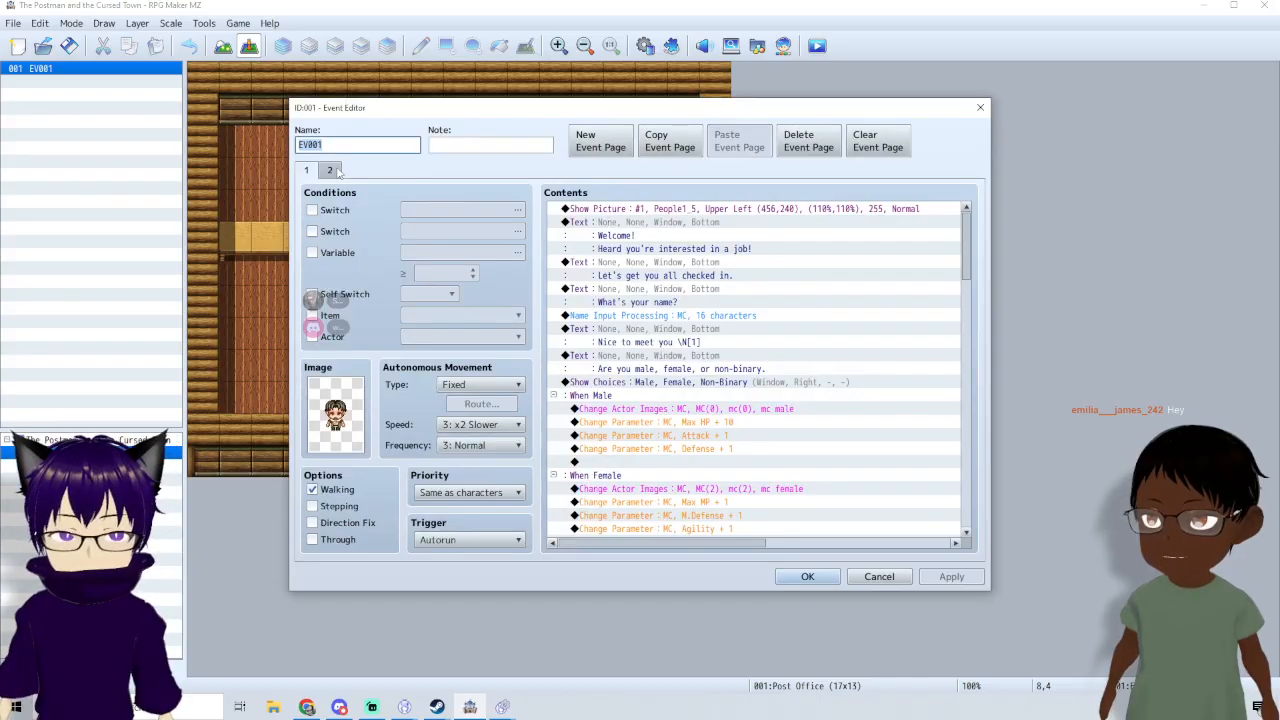
left_click(330, 171)
double_click(634, 292)
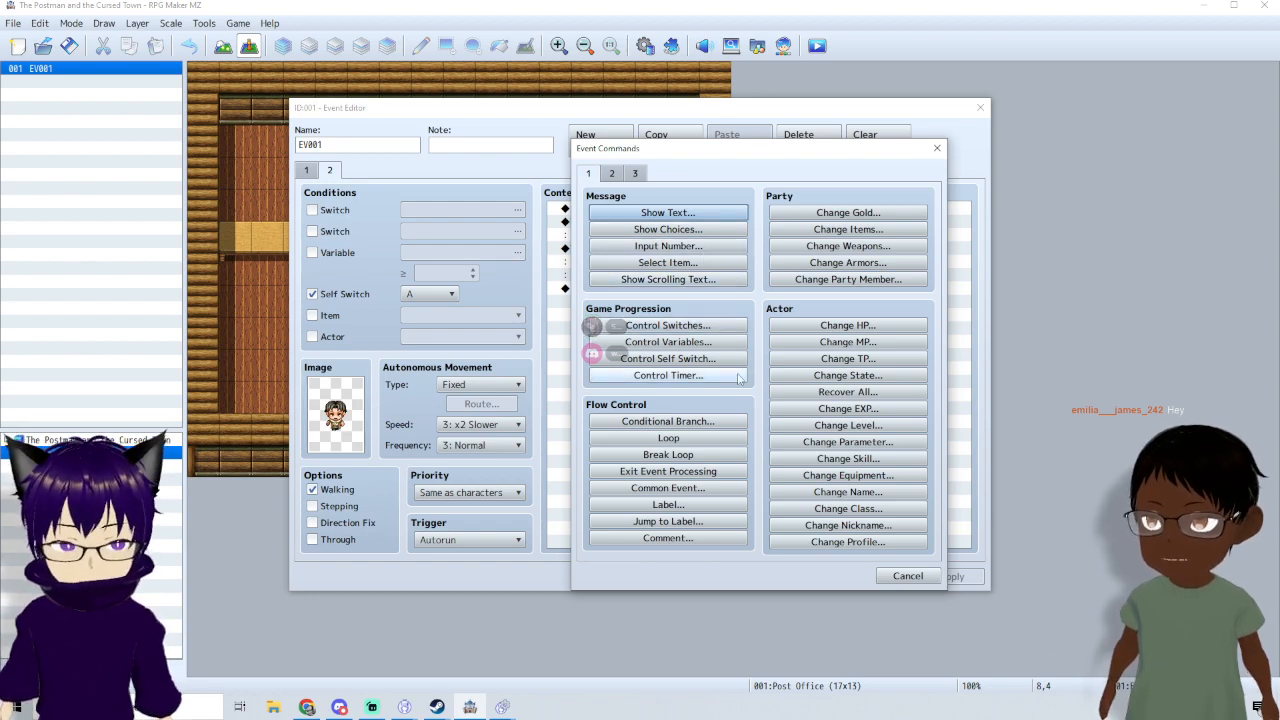
left_click(860, 409)
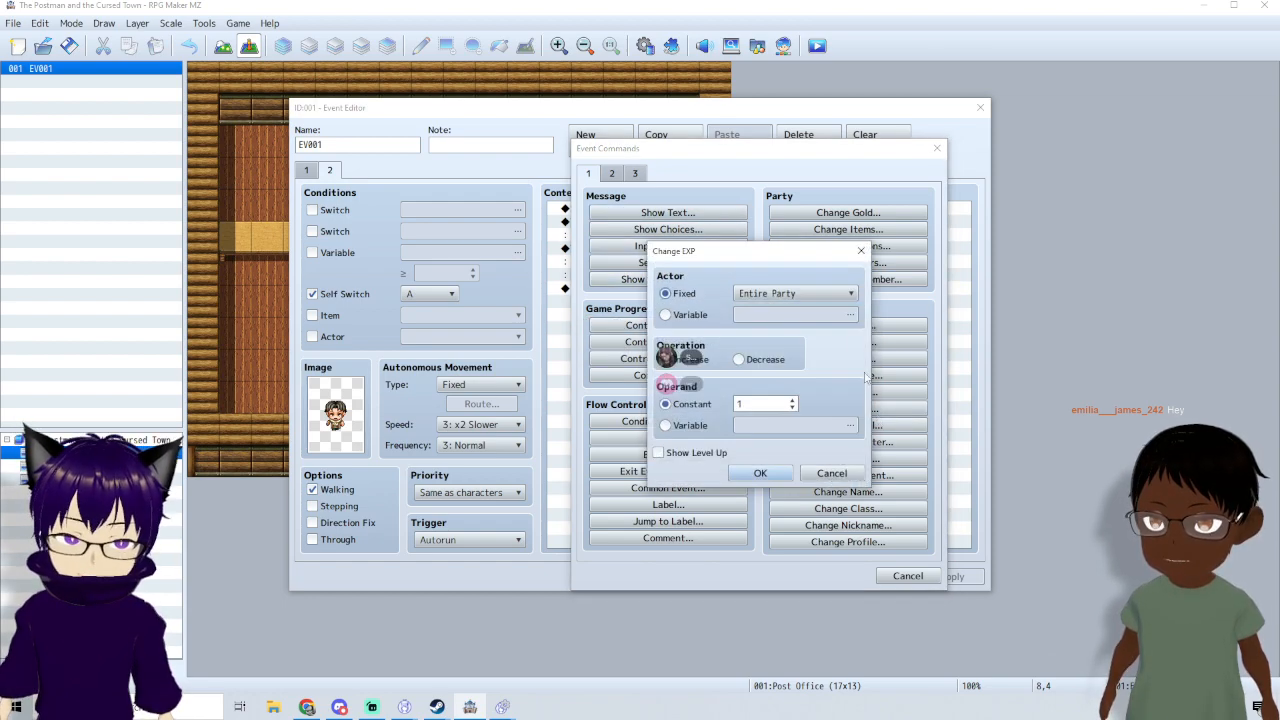
left_click(831, 476)
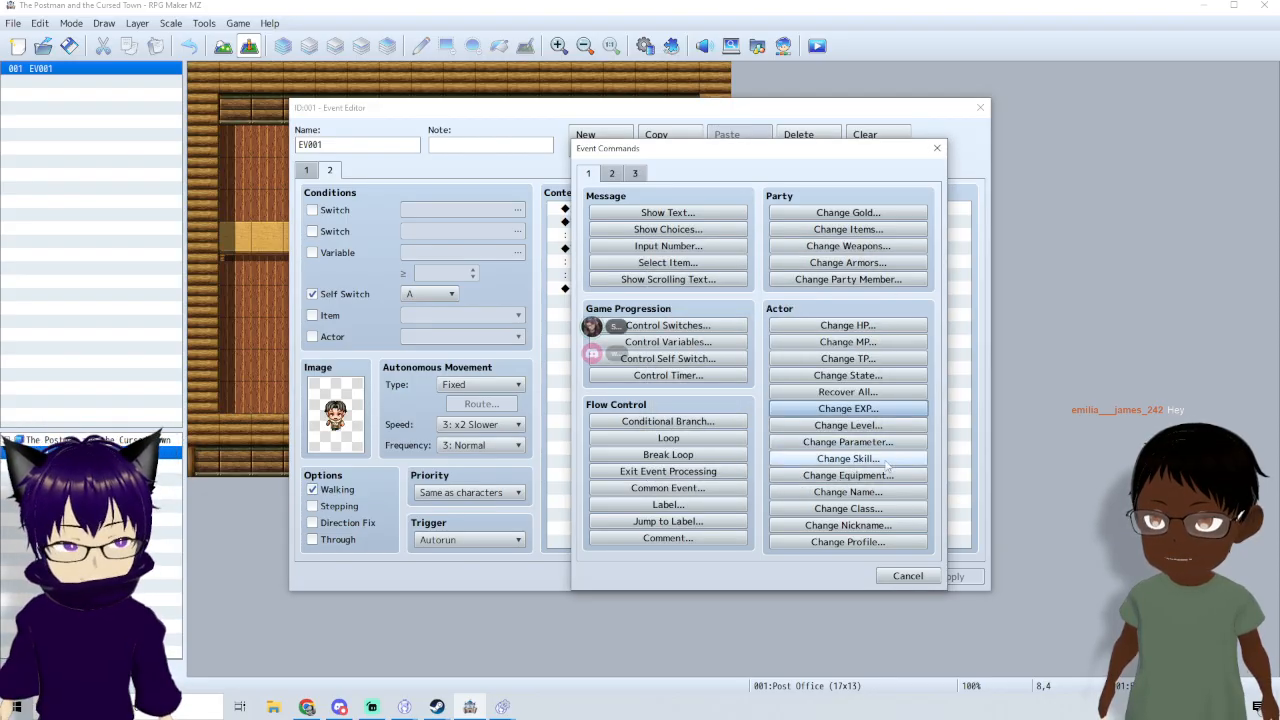
left_click(885, 476)
left_click(767, 372)
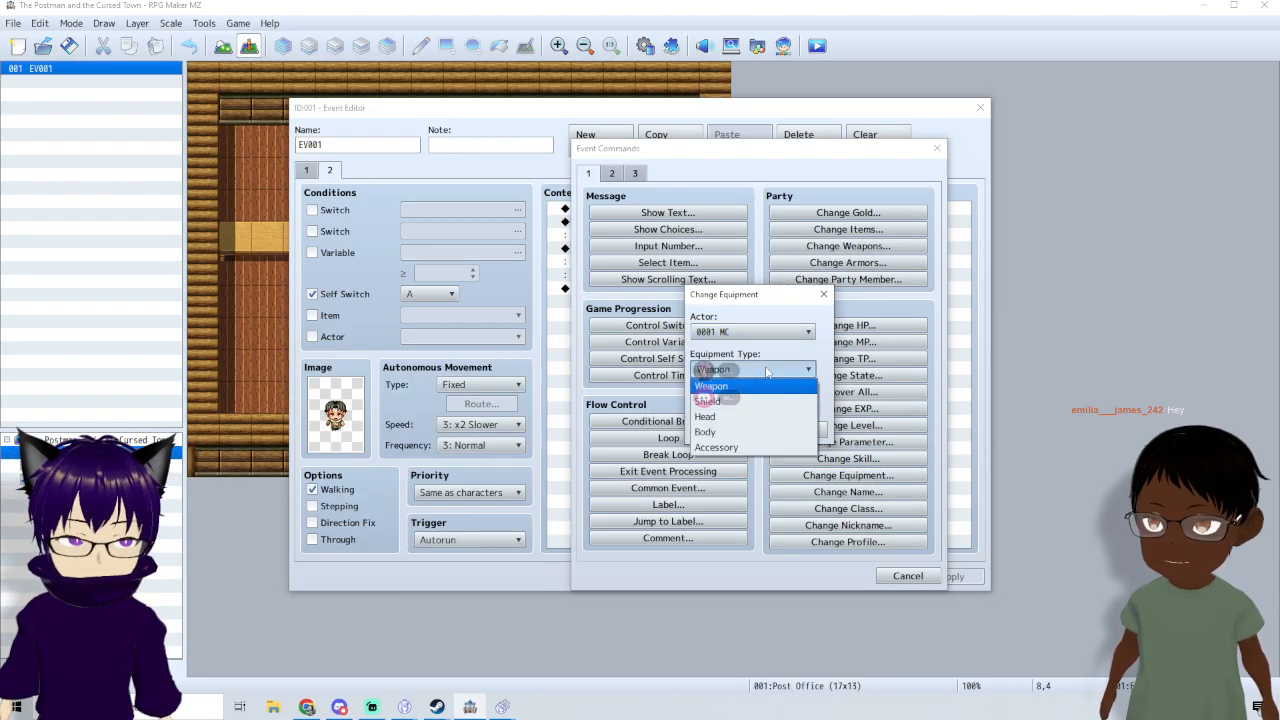
left_click(757, 385)
left_click(746, 407)
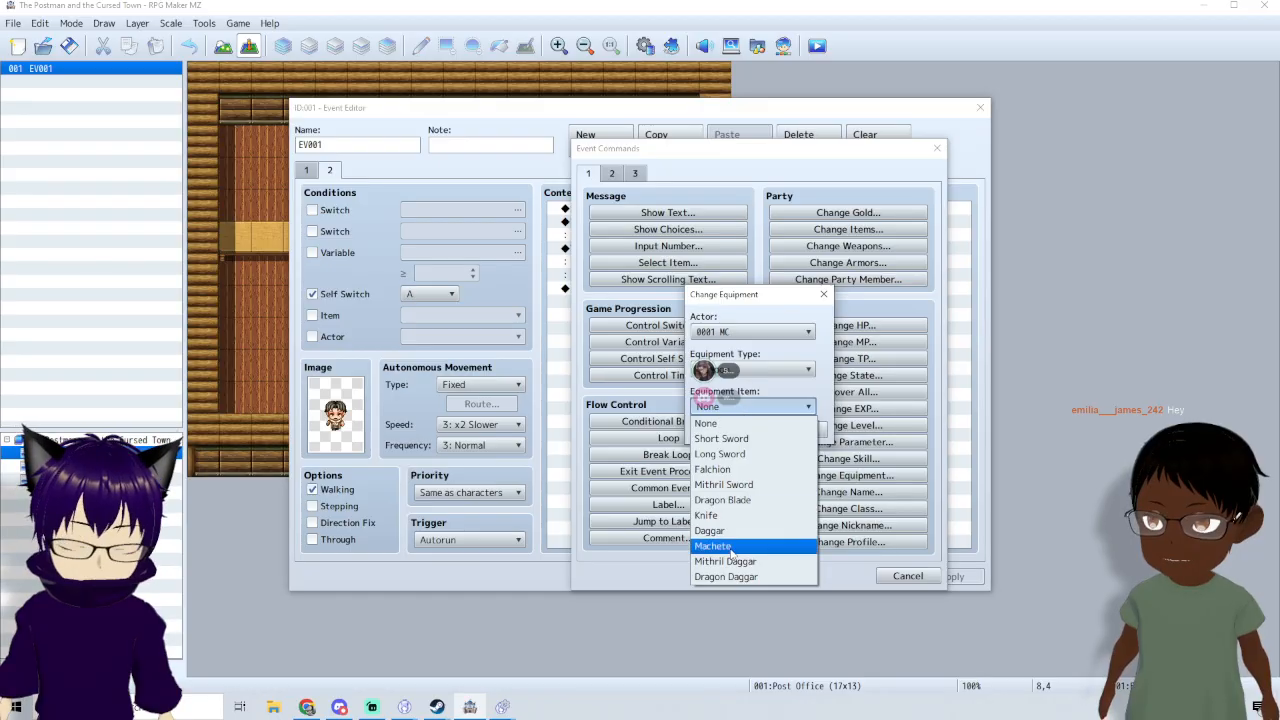
left_click(828, 405)
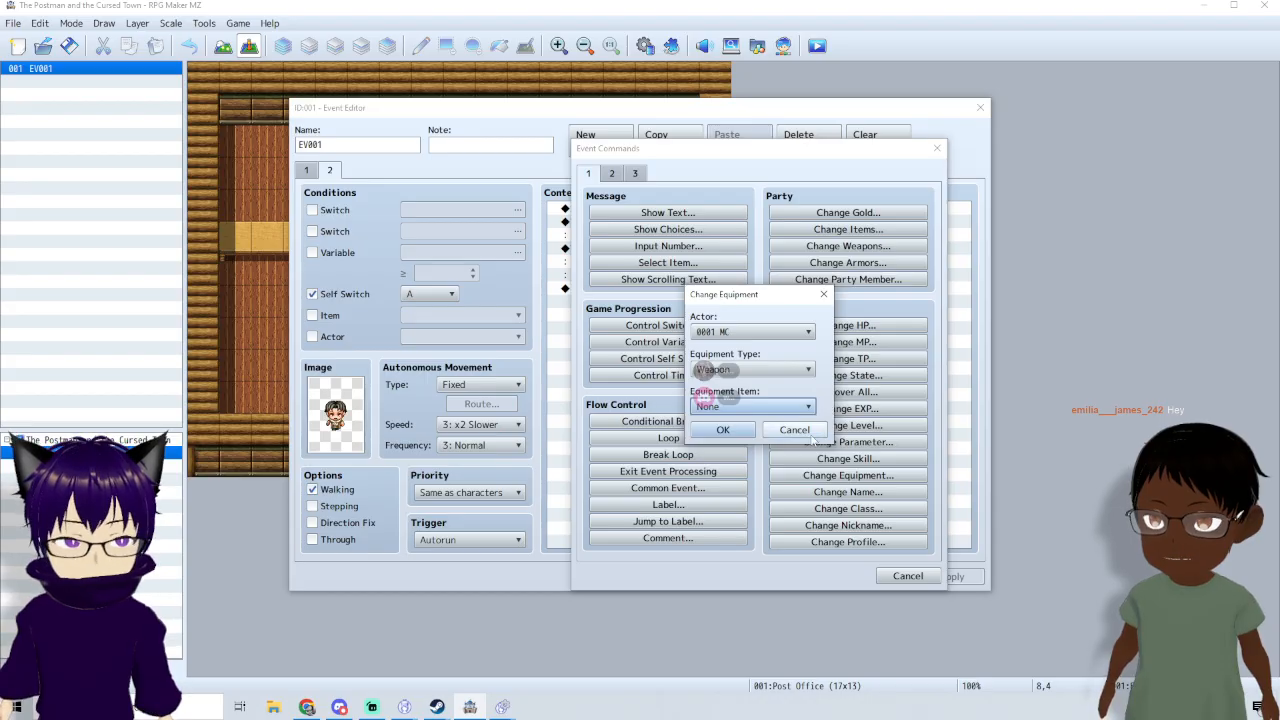
left_click(812, 437)
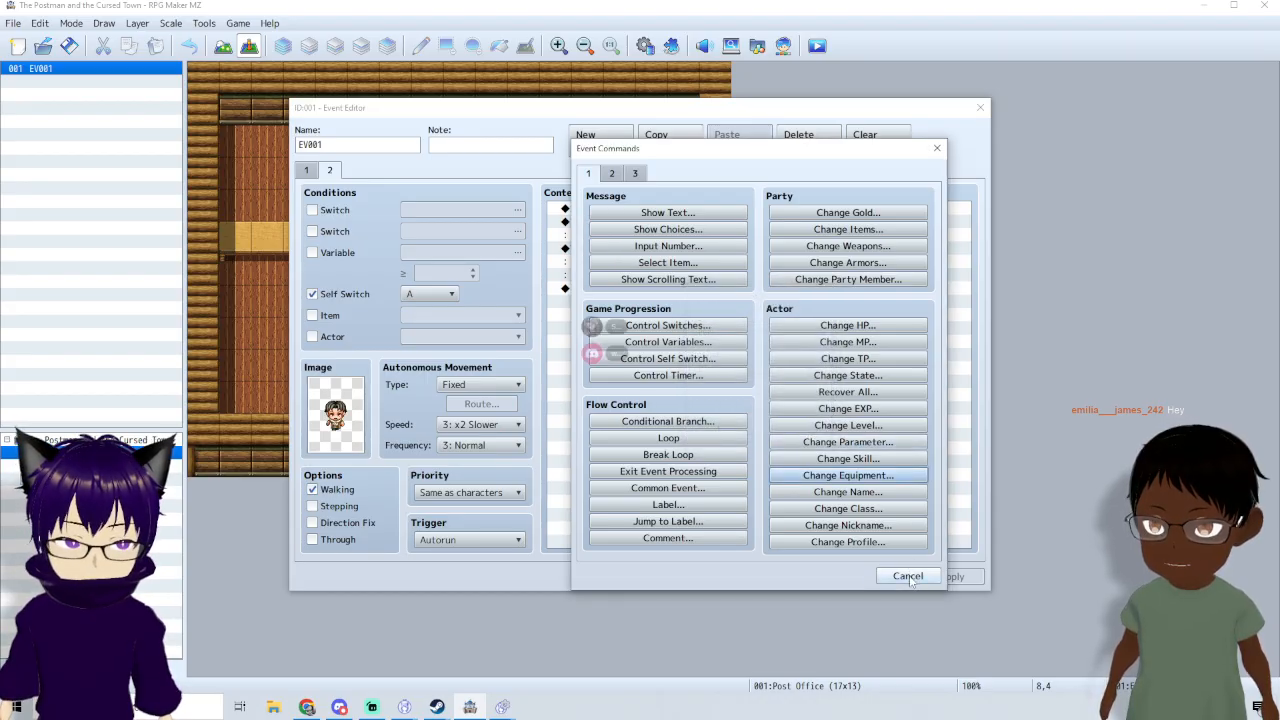
left_click(908, 576)
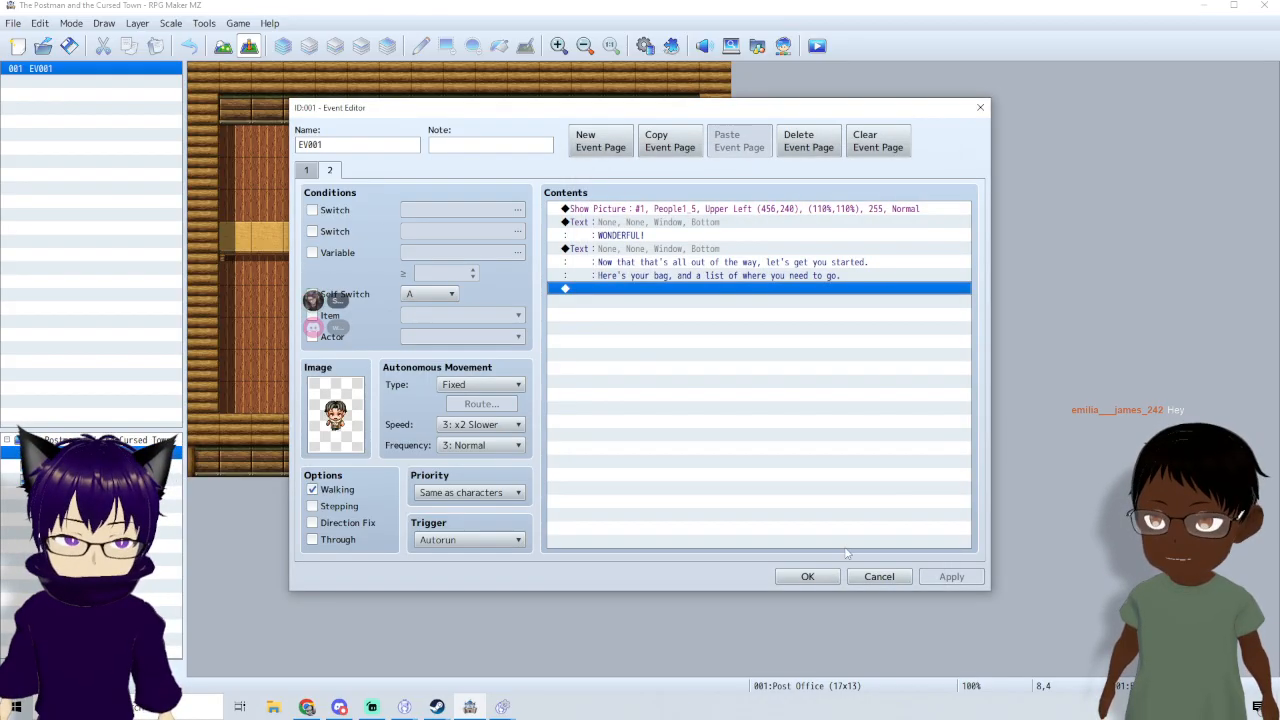
left_click(808, 576)
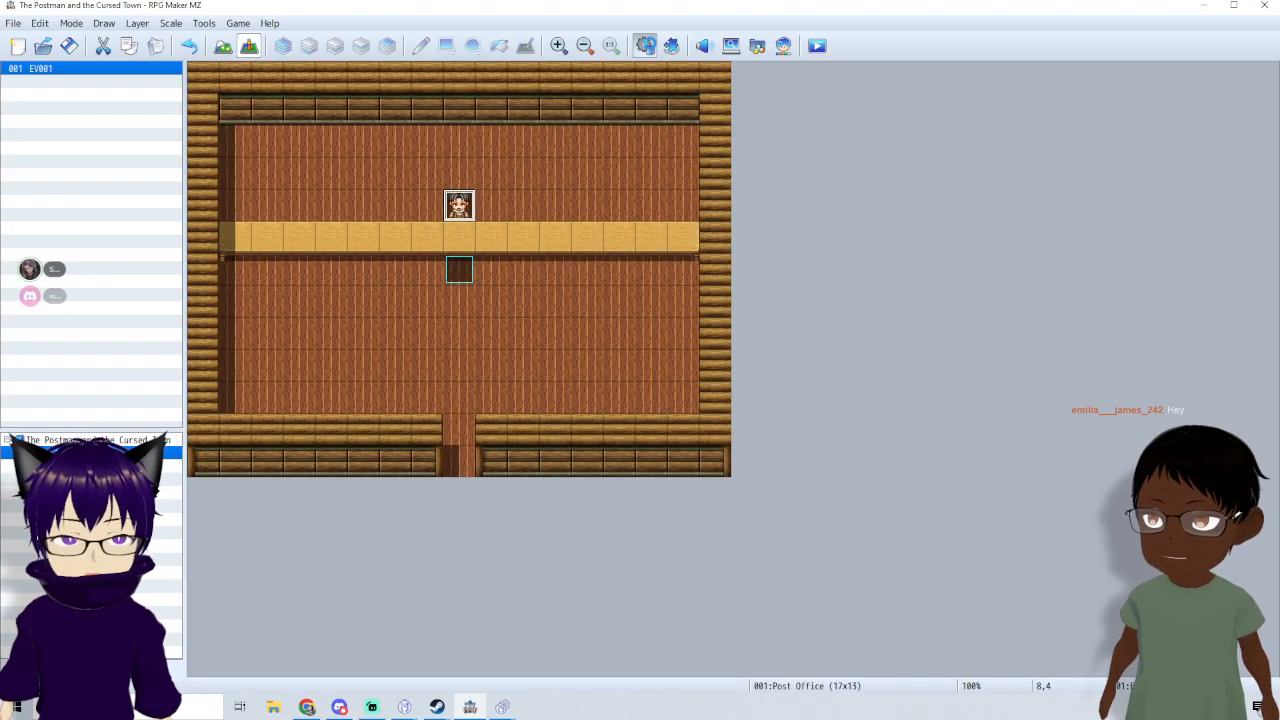
- Open the database and check the weapon types offered by the Equip Weapon trait for the unnamed class 0009
left_click(645, 45)
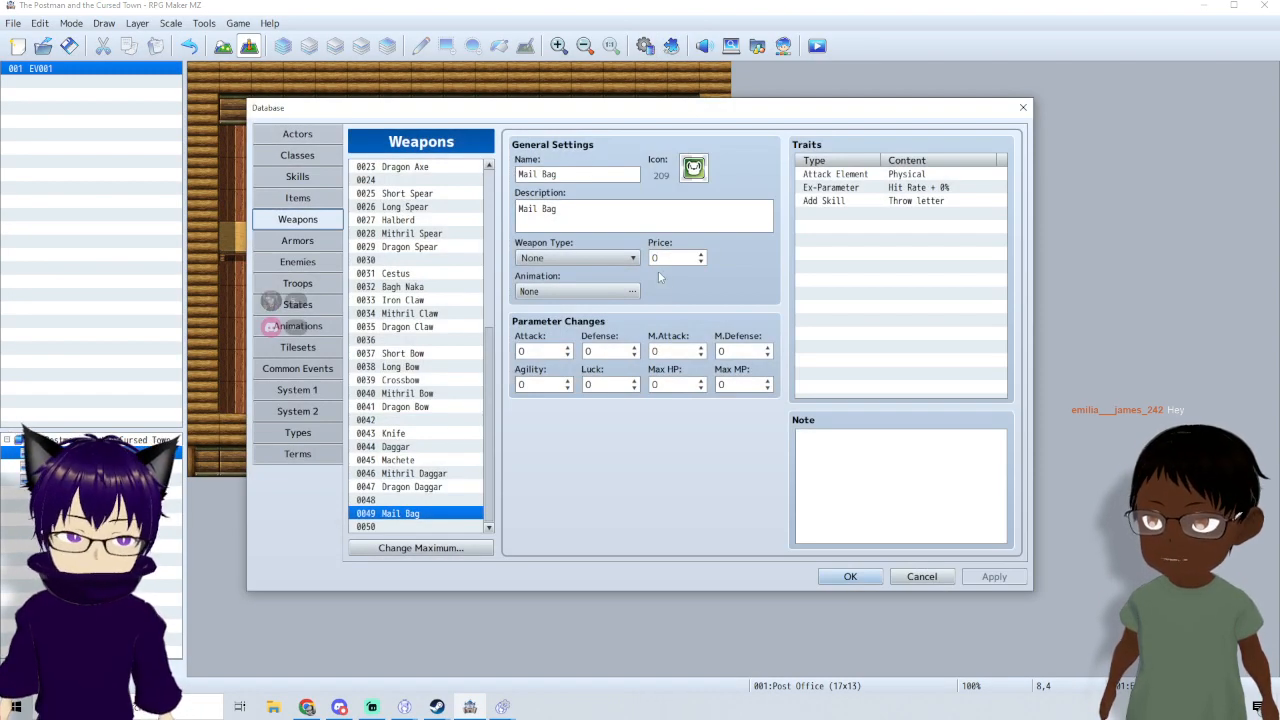
left_click(303, 138)
left_click(304, 157)
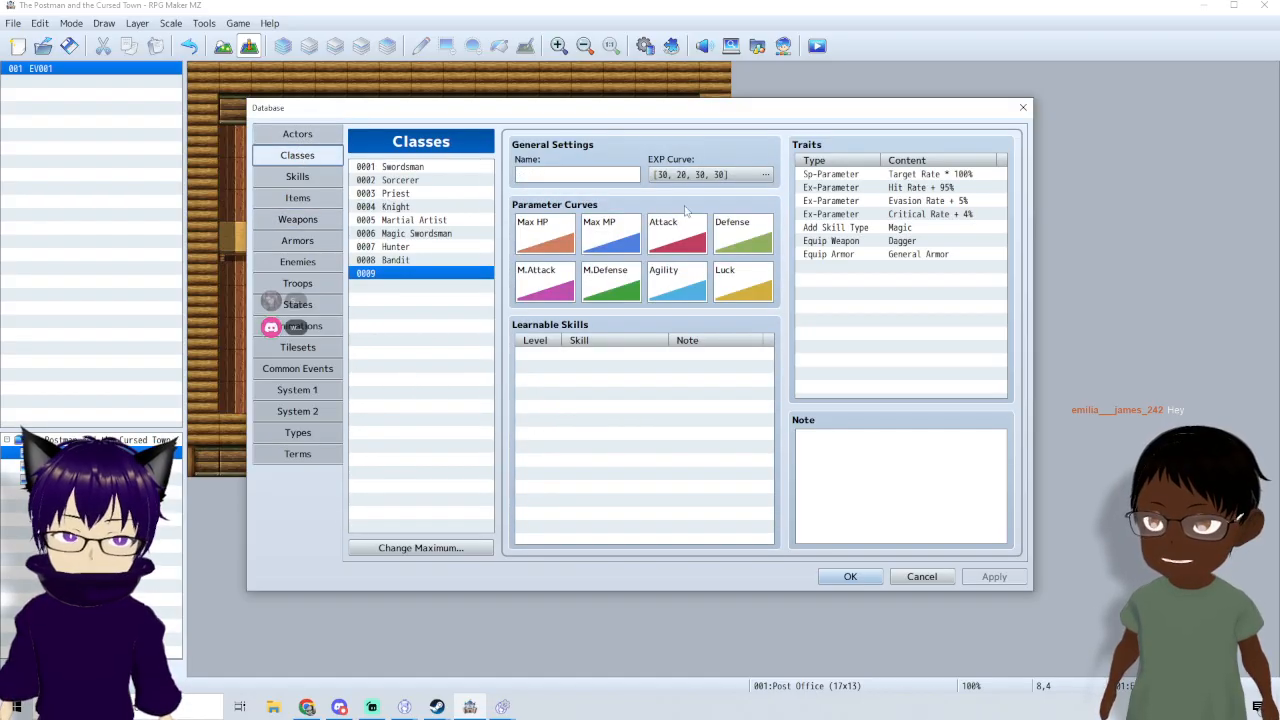
double_click(832, 267)
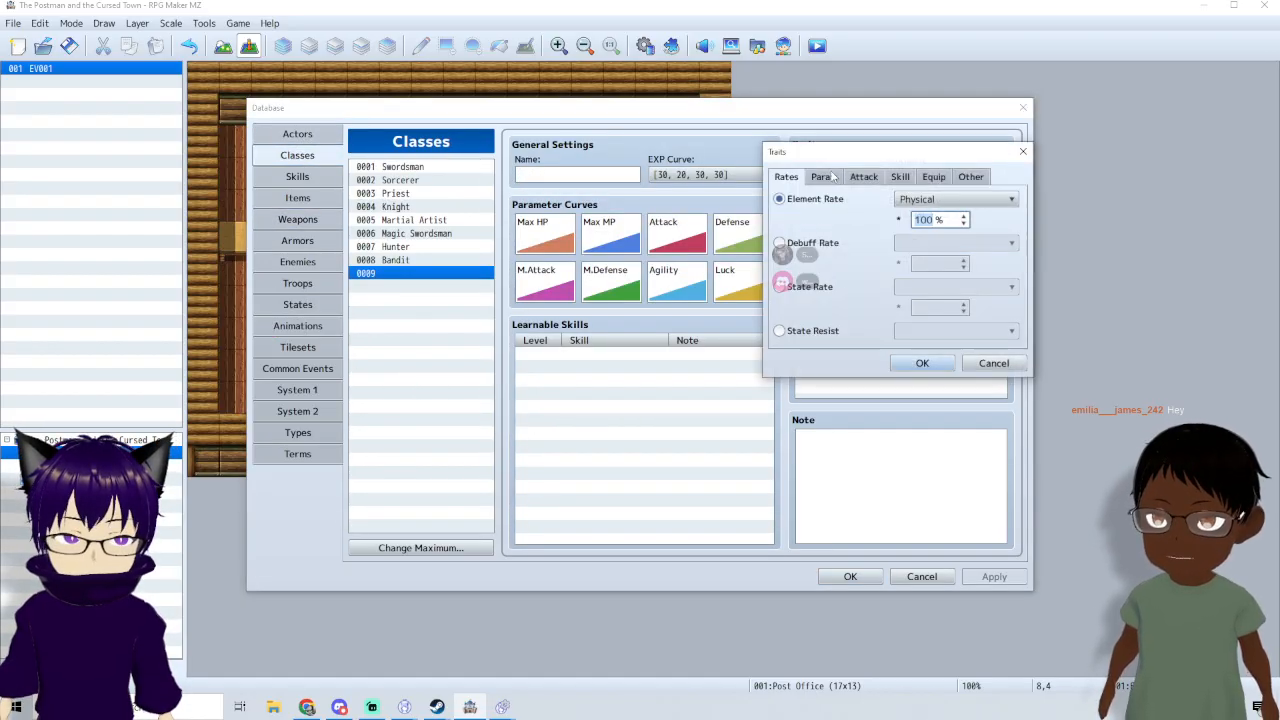
left_click(866, 178)
left_click(938, 180)
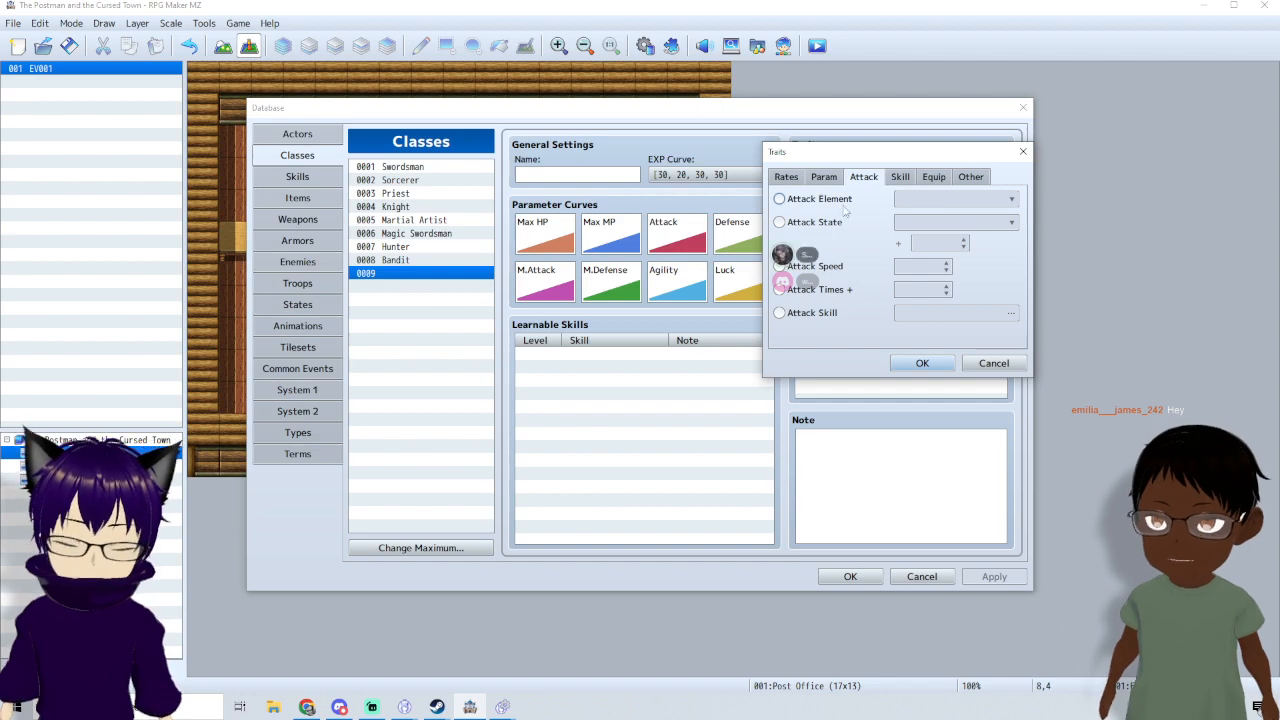
left_click(829, 202)
left_click(958, 199)
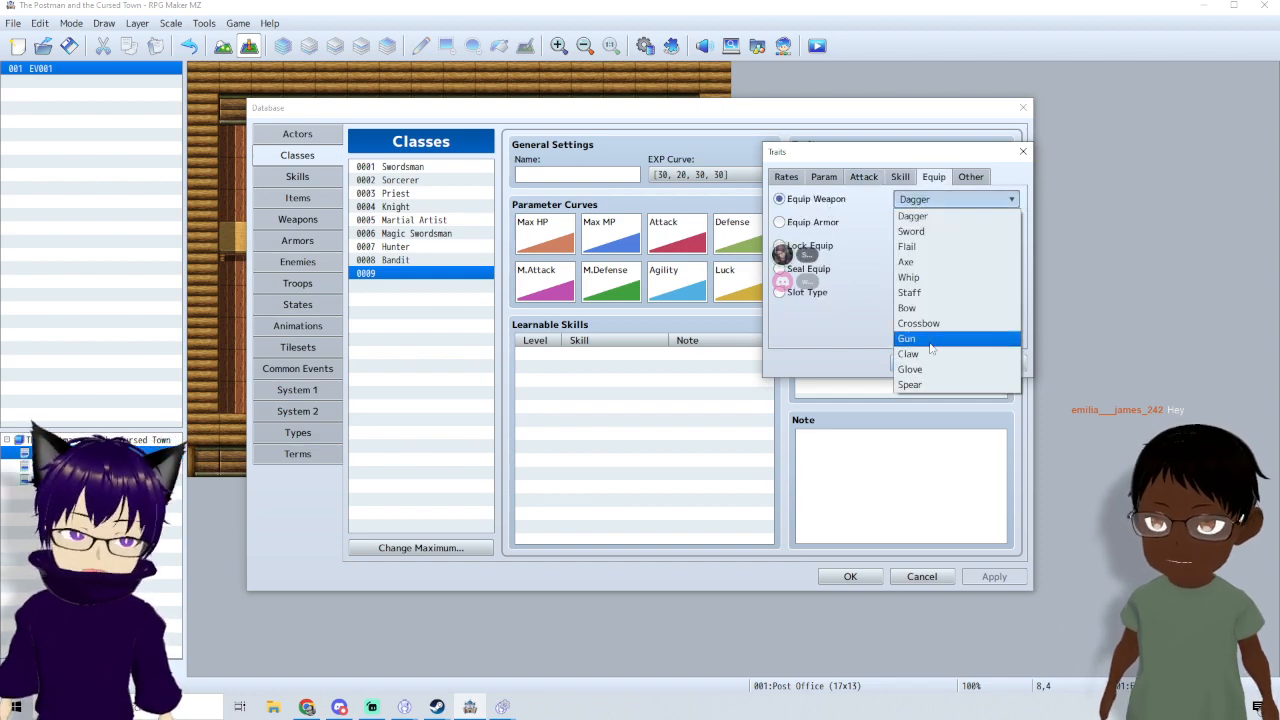
left_click(869, 360)
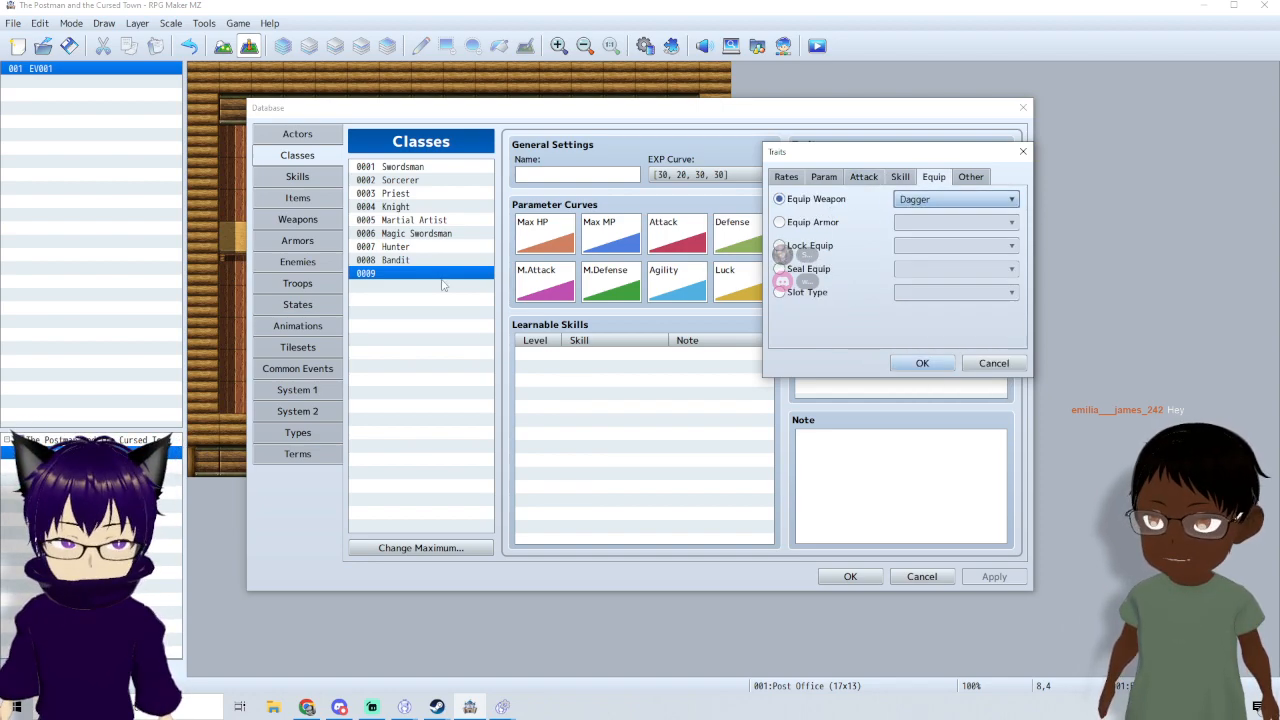
left_click(922, 363)
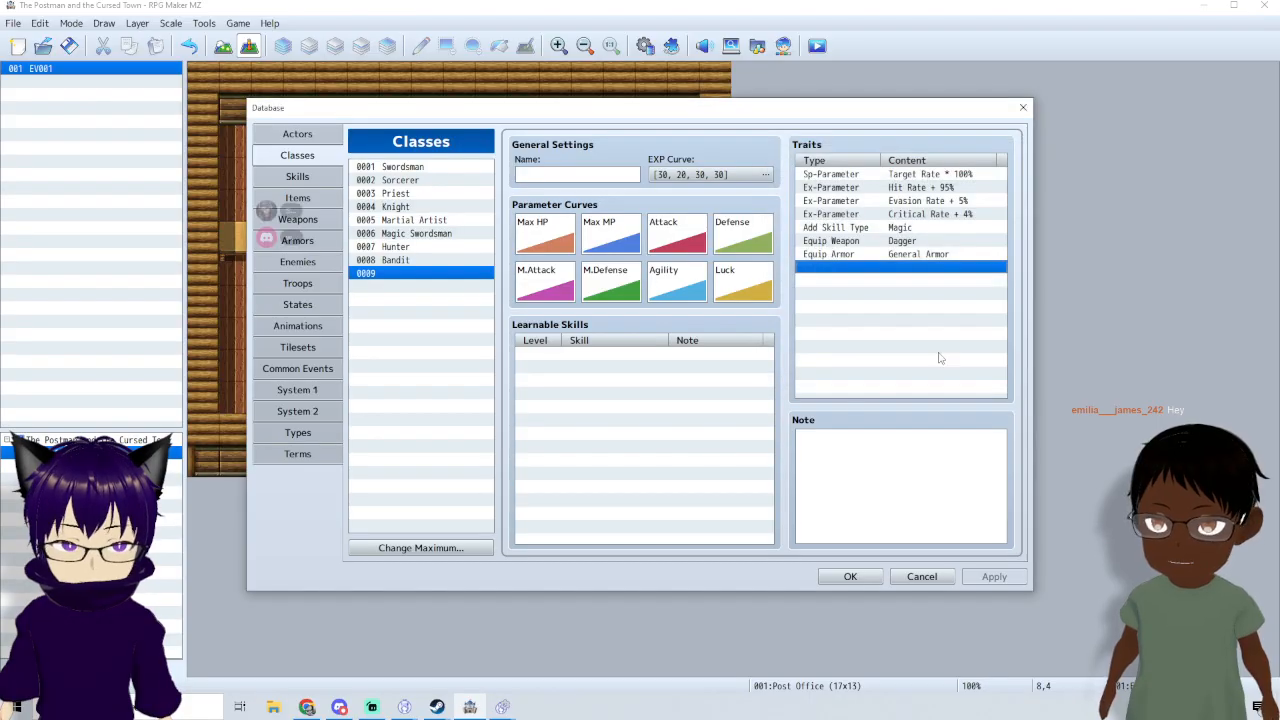
- Set the weapon type of weapon 0049 Mail Bag to Flail
left_click(298, 218)
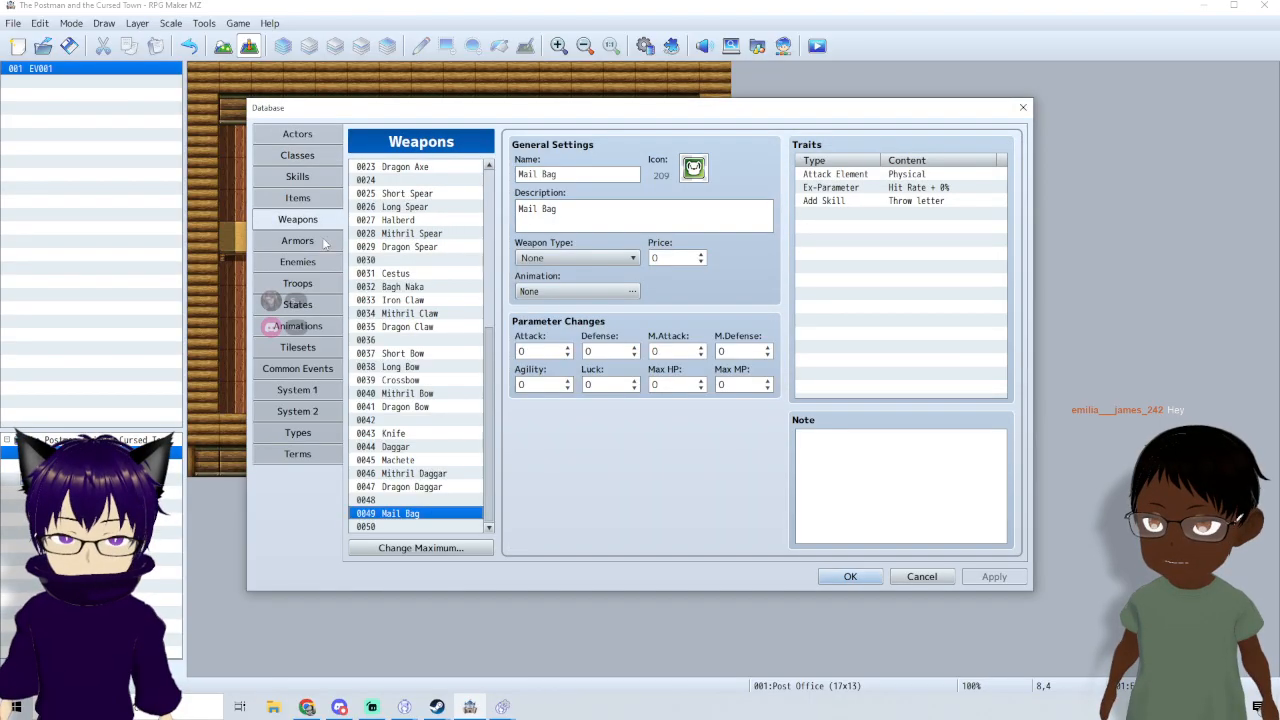
left_click(604, 259)
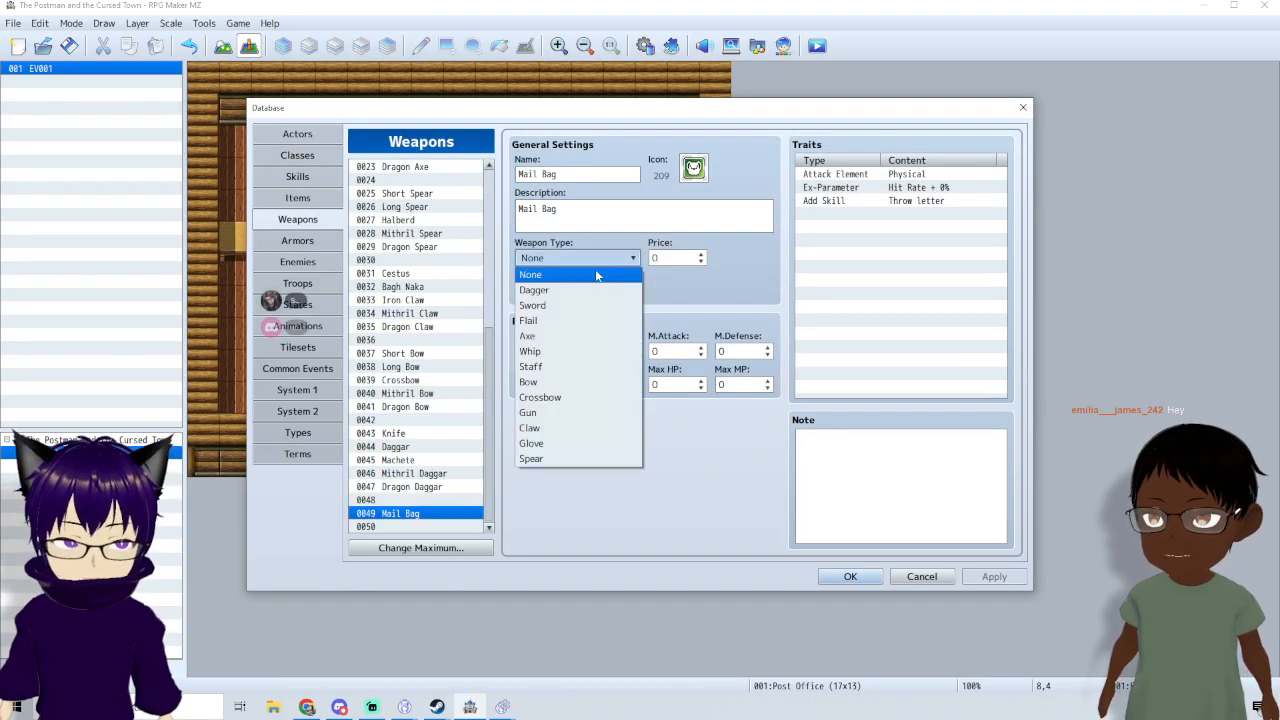
left_click(560, 320)
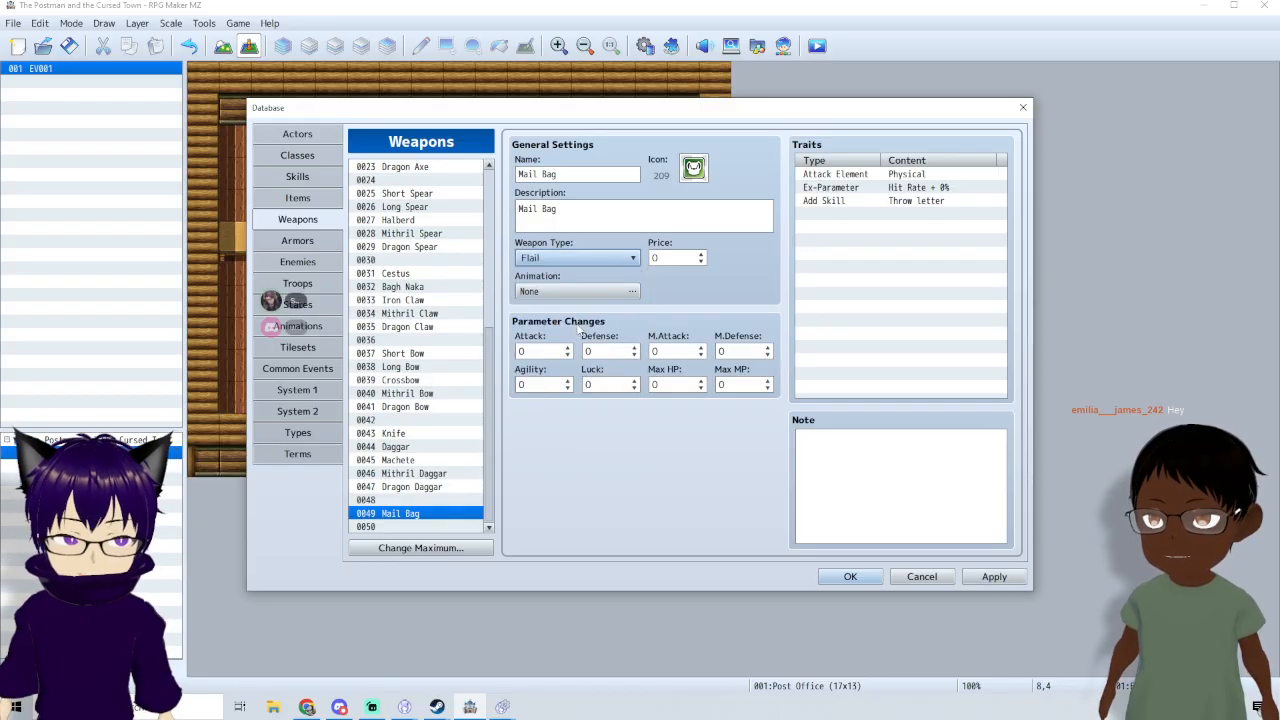
- Add an Equip Weapon trait for Flail to class 0001 Swordsman, and save and close the database
left_click(297, 158)
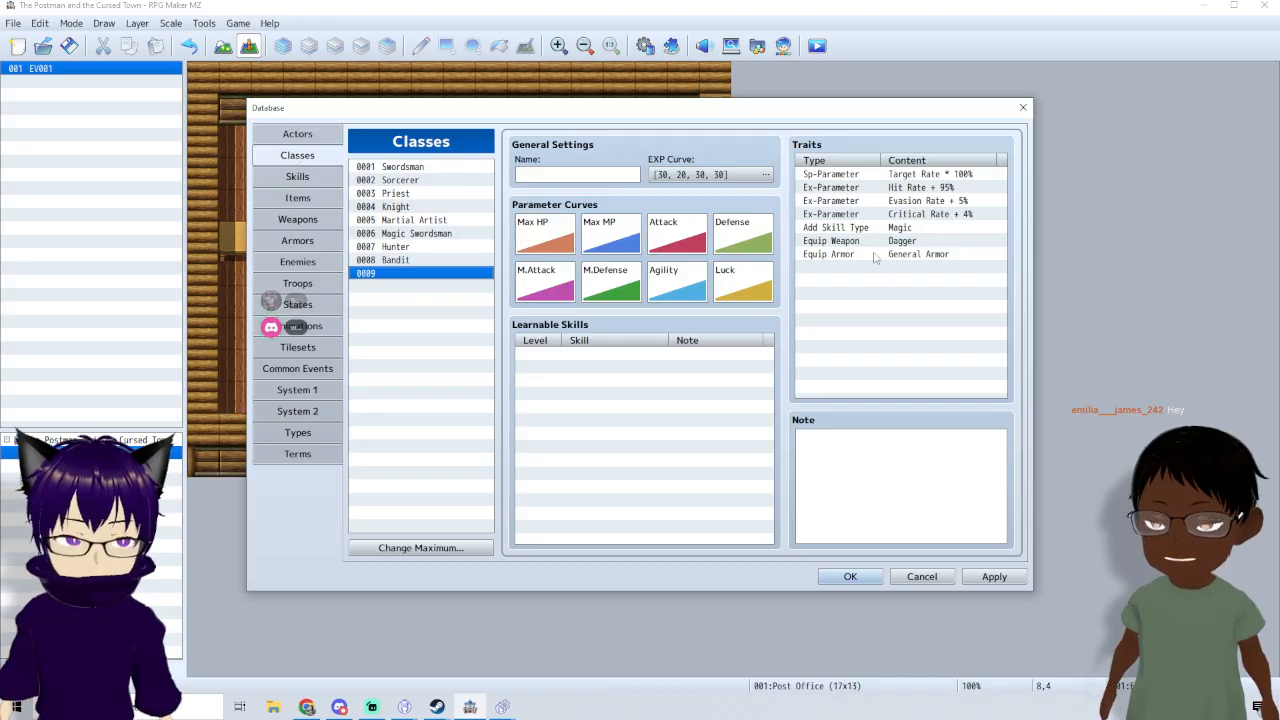
left_click(420, 168)
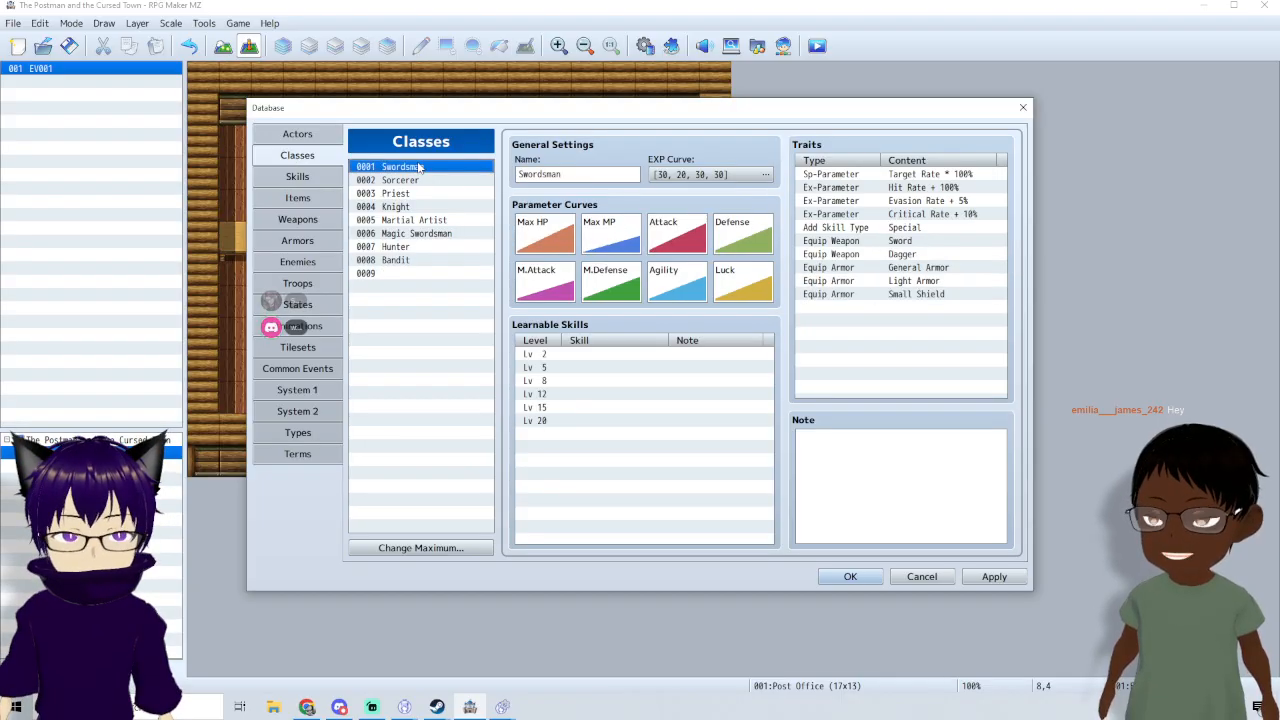
double_click(883, 308)
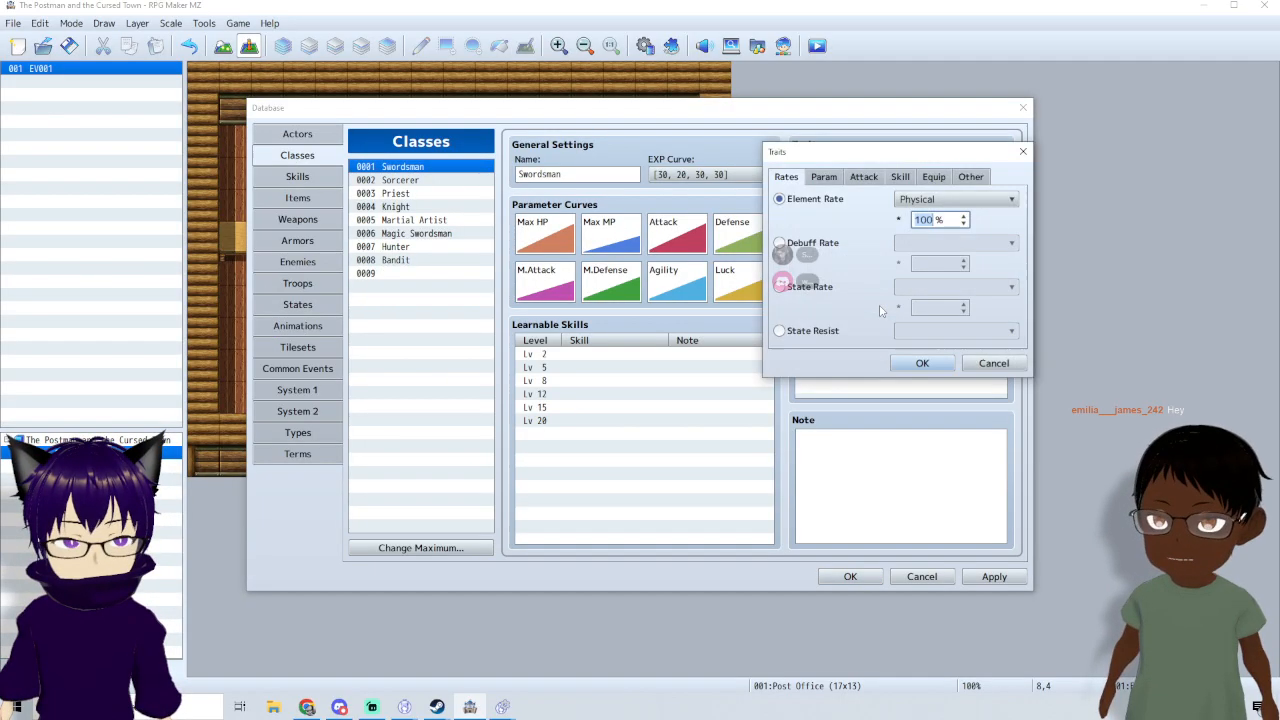
left_click(934, 180)
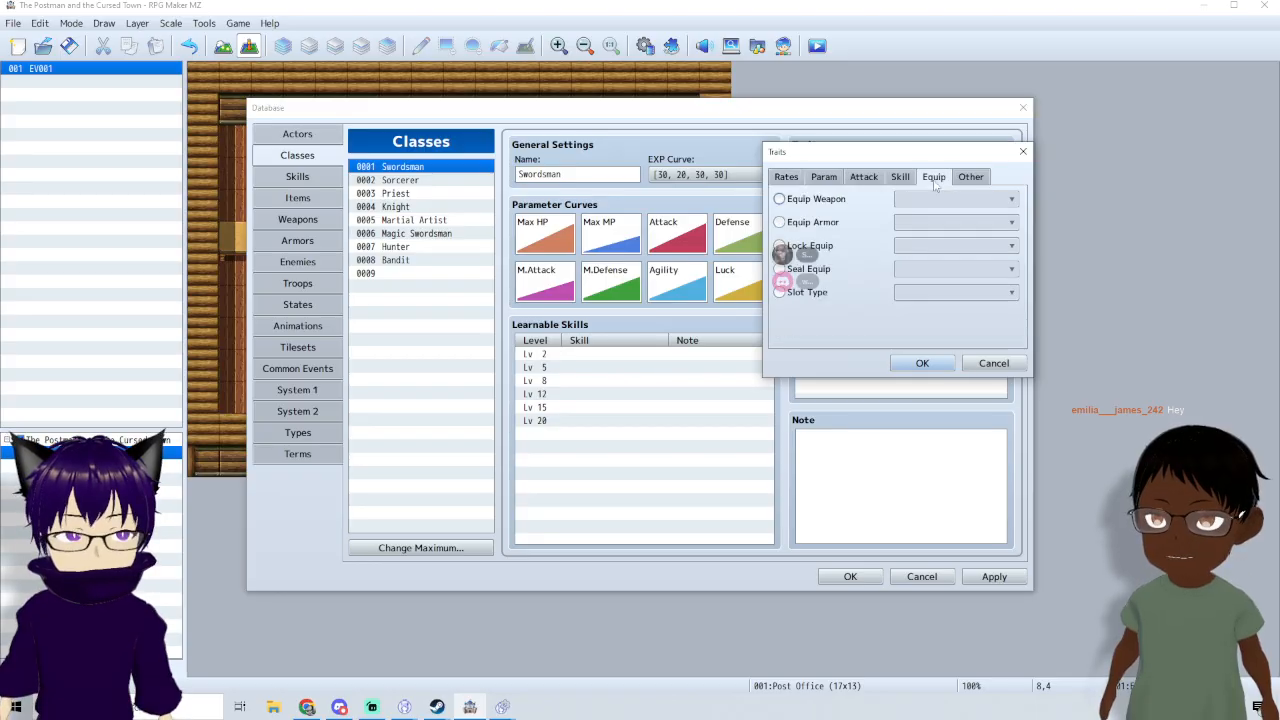
left_click(816, 201)
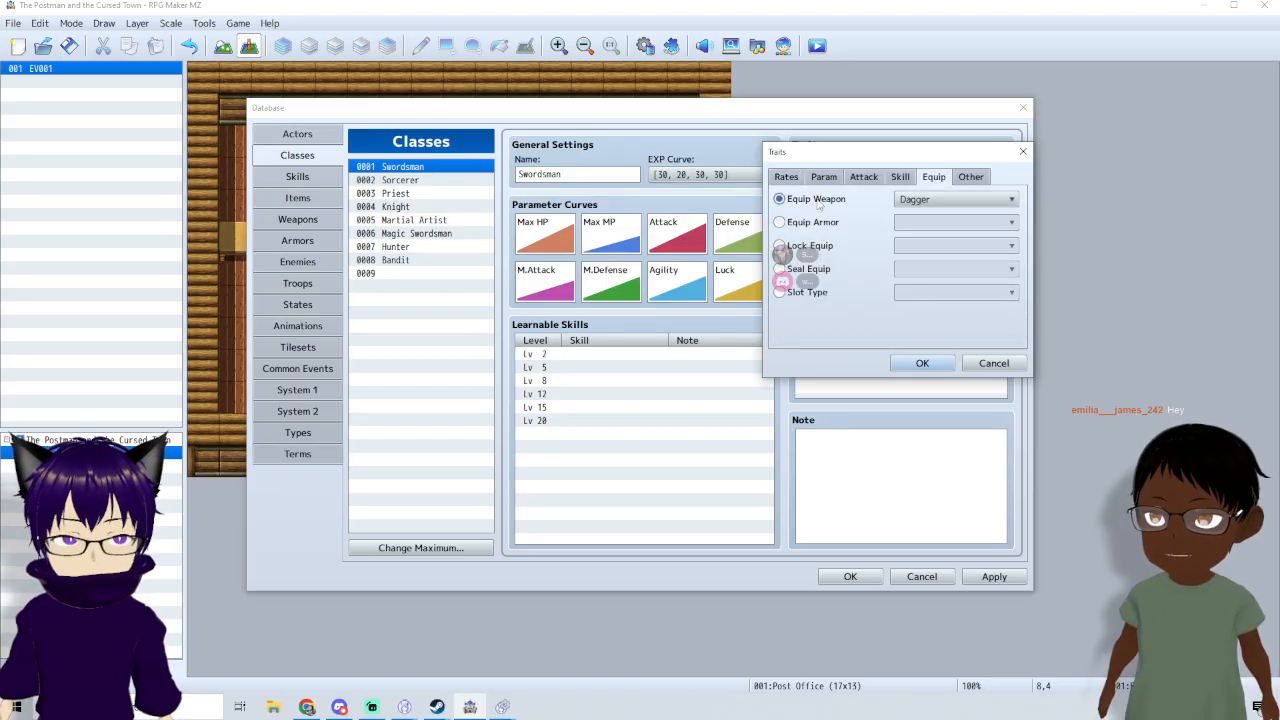
left_click(922, 200)
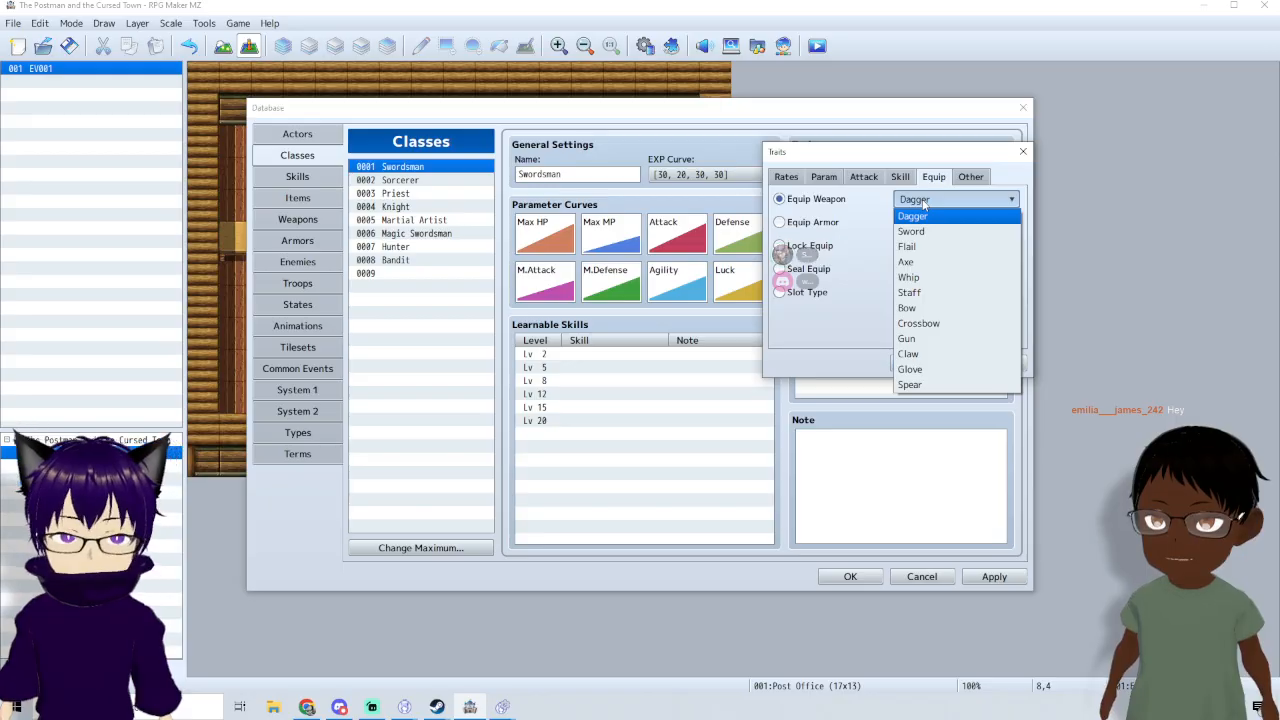
left_click(908, 246)
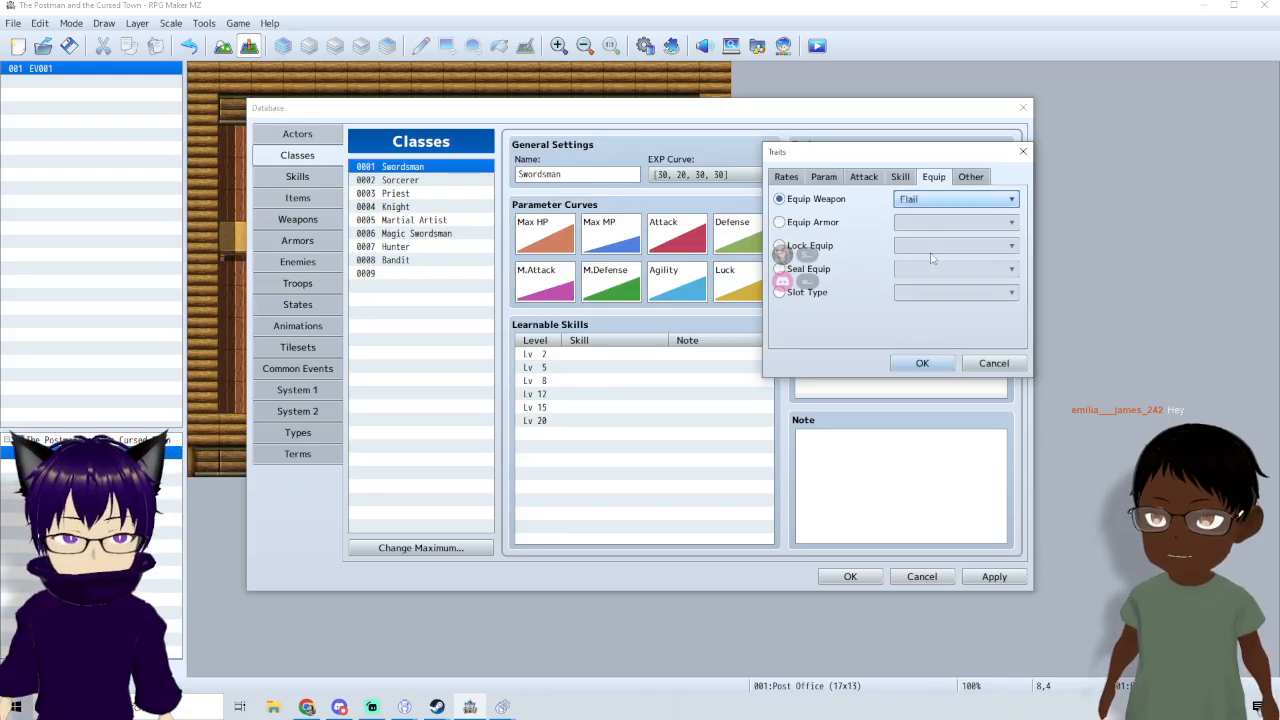
left_click(917, 363)
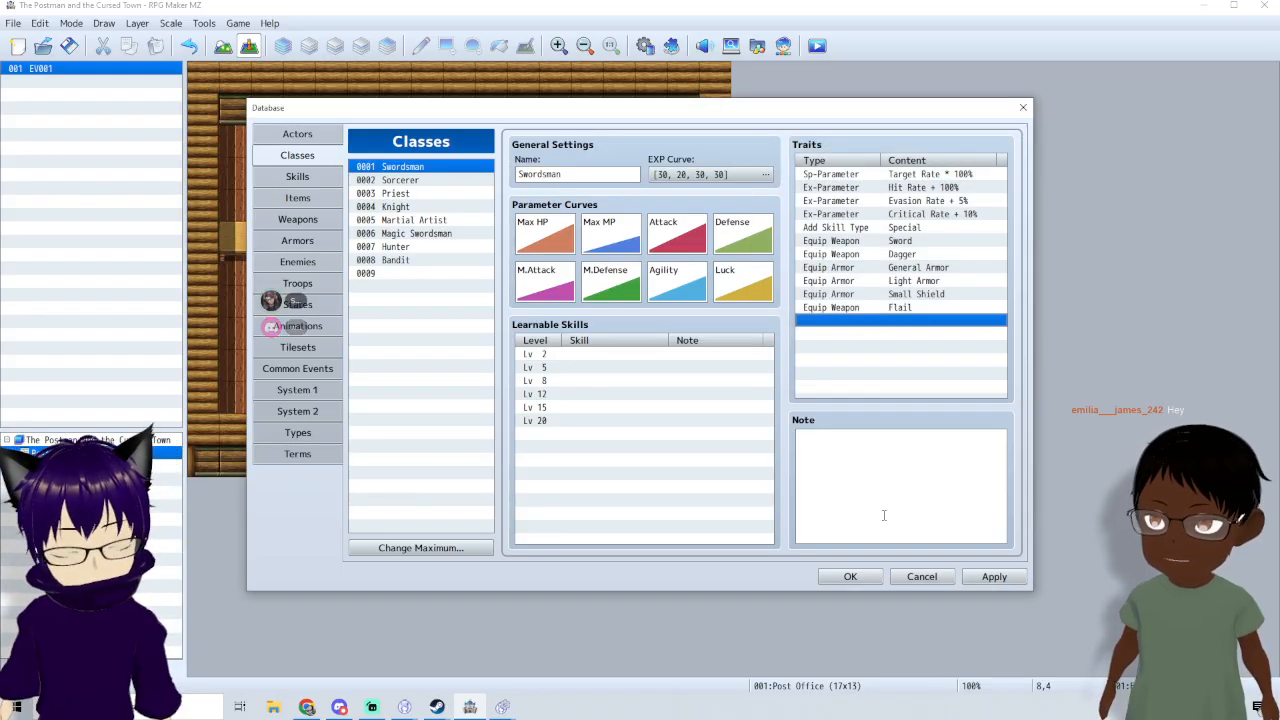
left_click(990, 577)
left_click(850, 577)
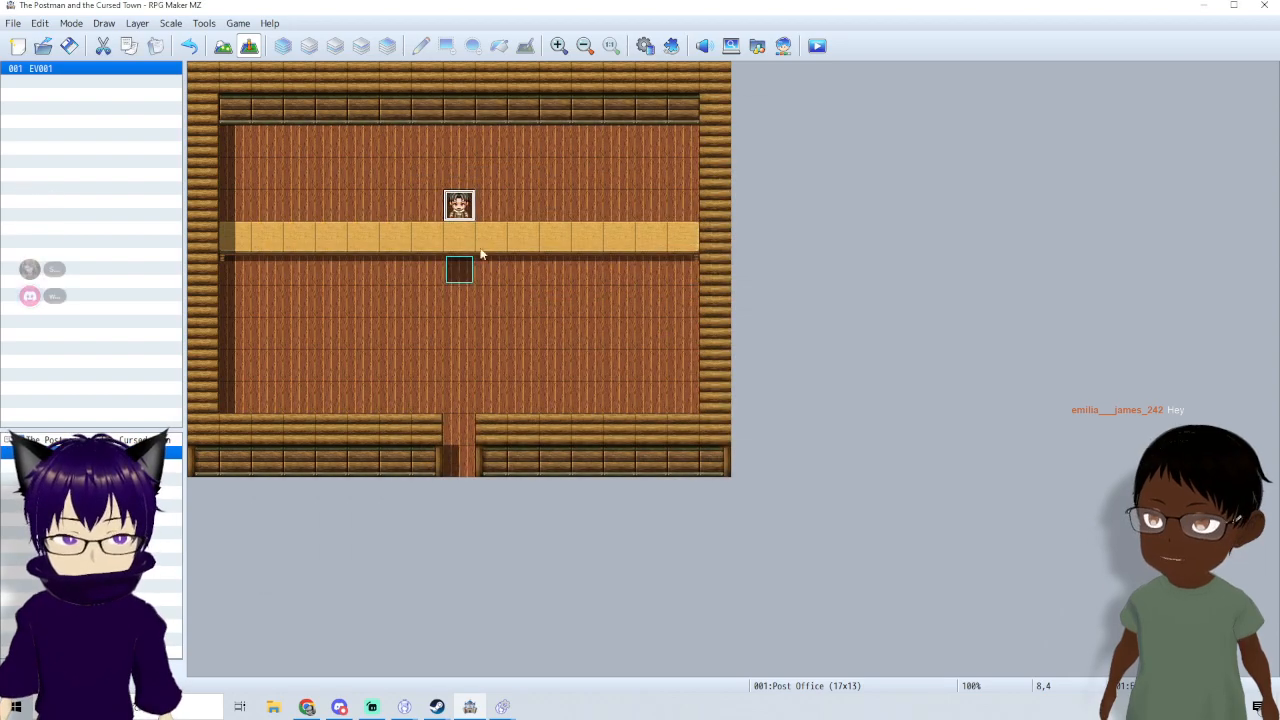
- Add a Change Equipment command giving MC the Mail Bag weapon at the end of page 2 of event EV001
double_click(457, 206)
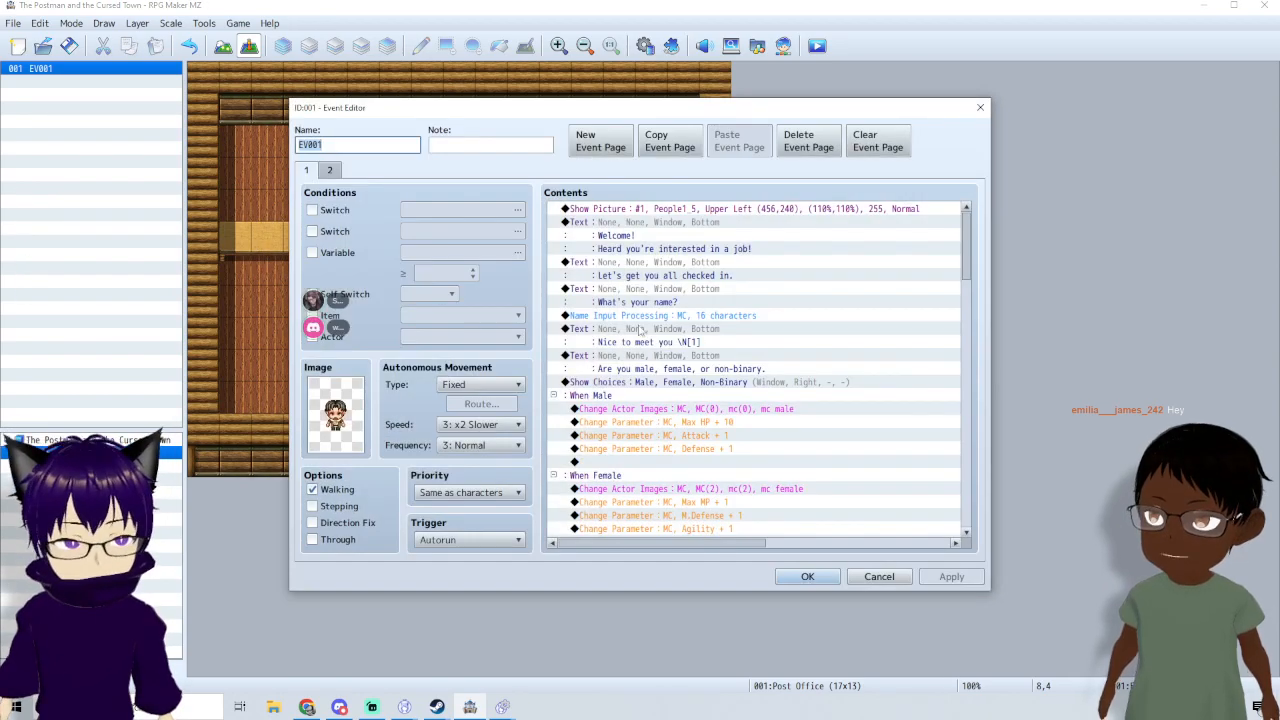
left_click(330, 170)
double_click(622, 289)
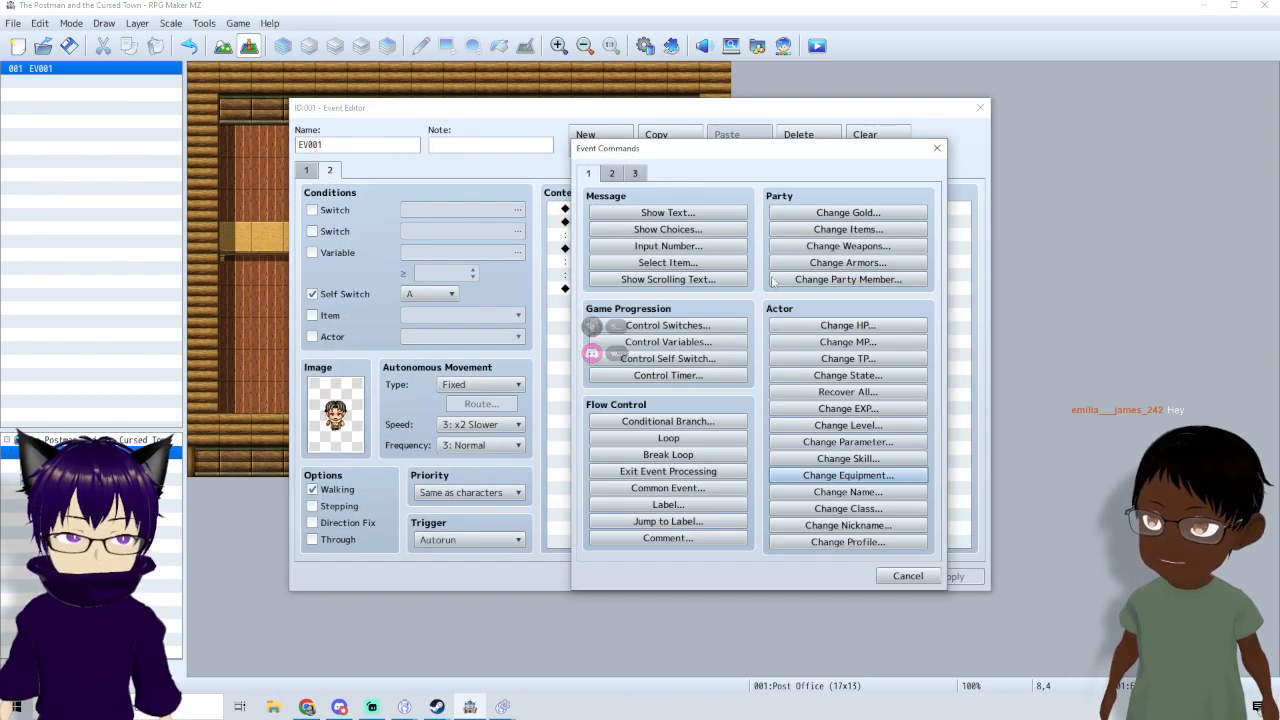
left_click(848, 475)
left_click(742, 337)
left_click(748, 334)
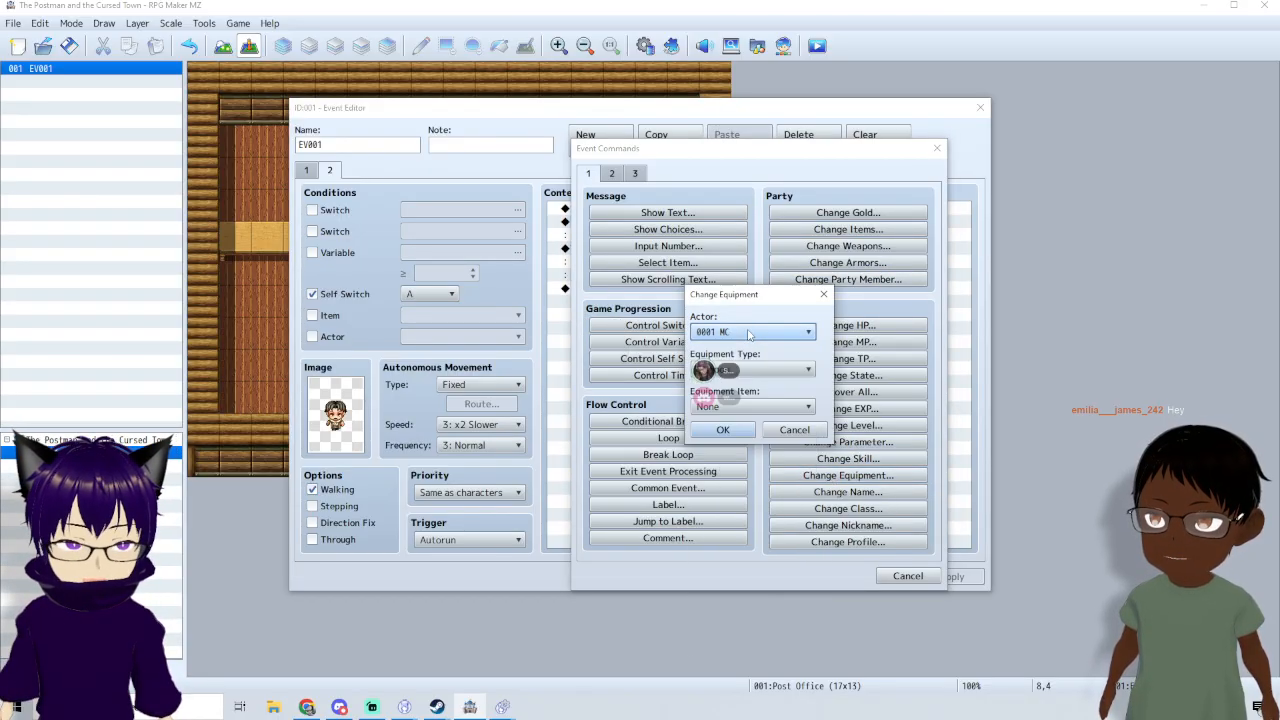
left_click(755, 371)
left_click(752, 385)
left_click(752, 405)
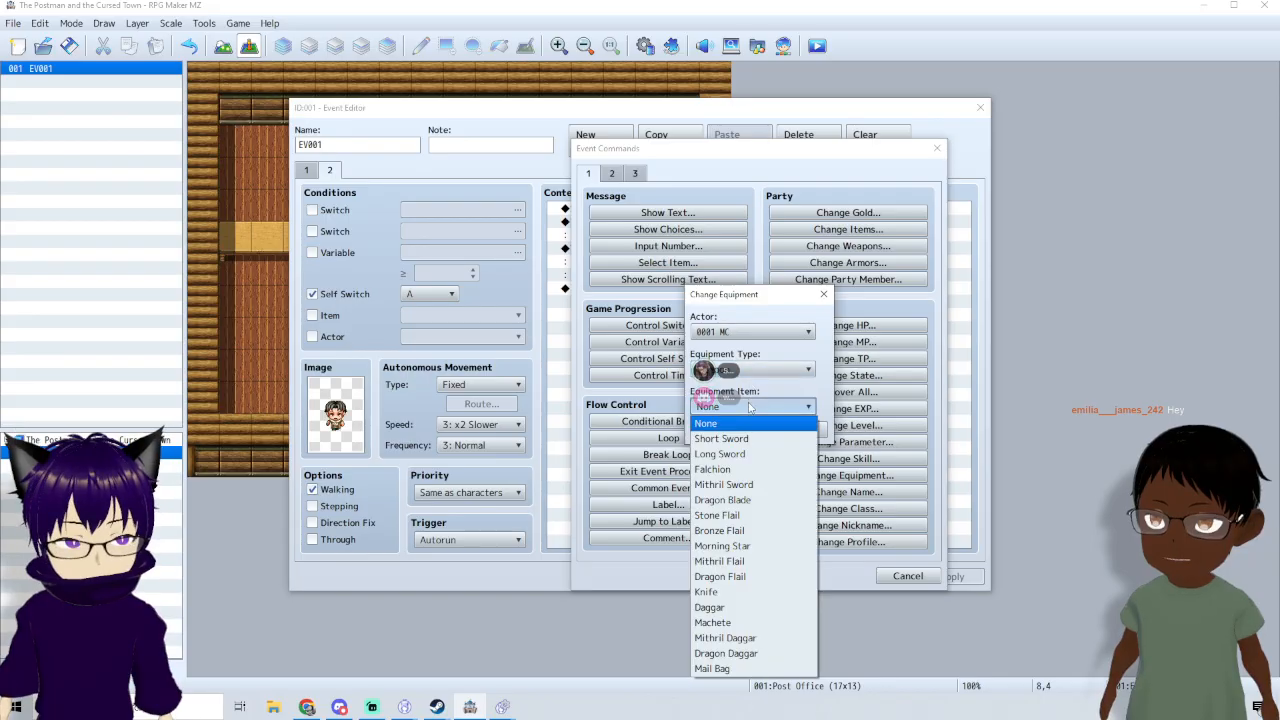
left_click(753, 669)
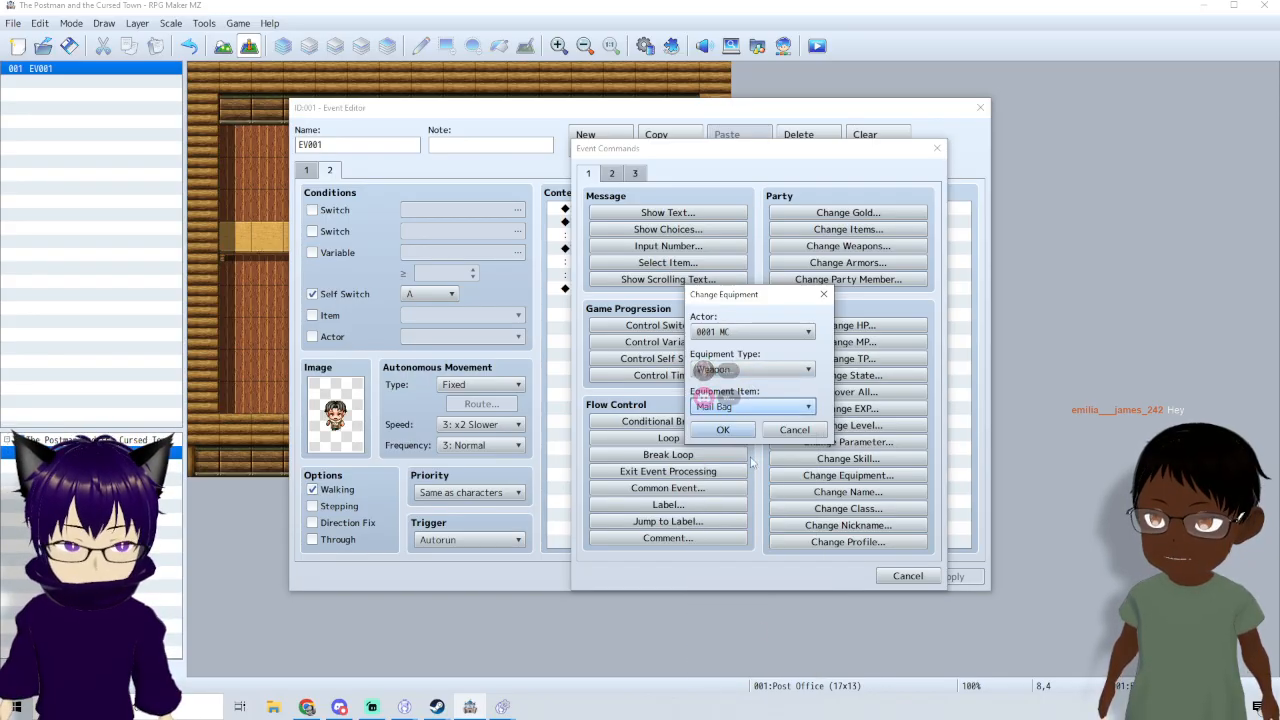
left_click(722, 429)
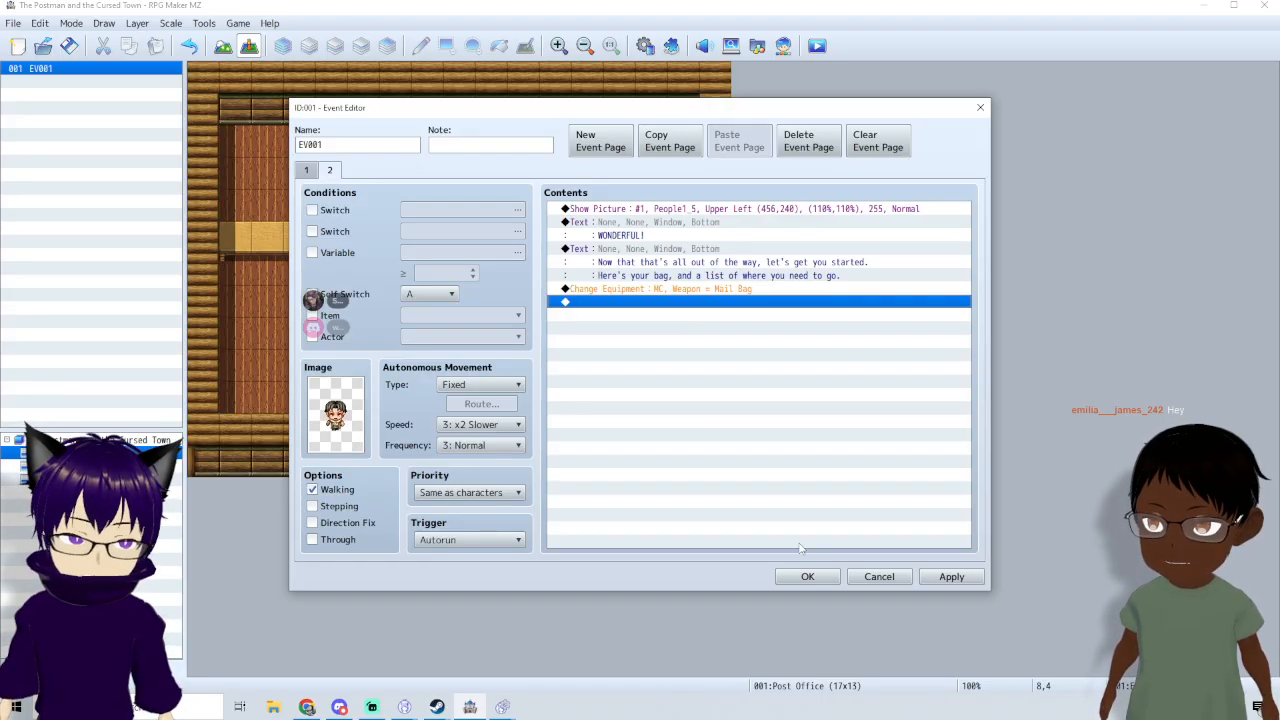
left_click(808, 577)
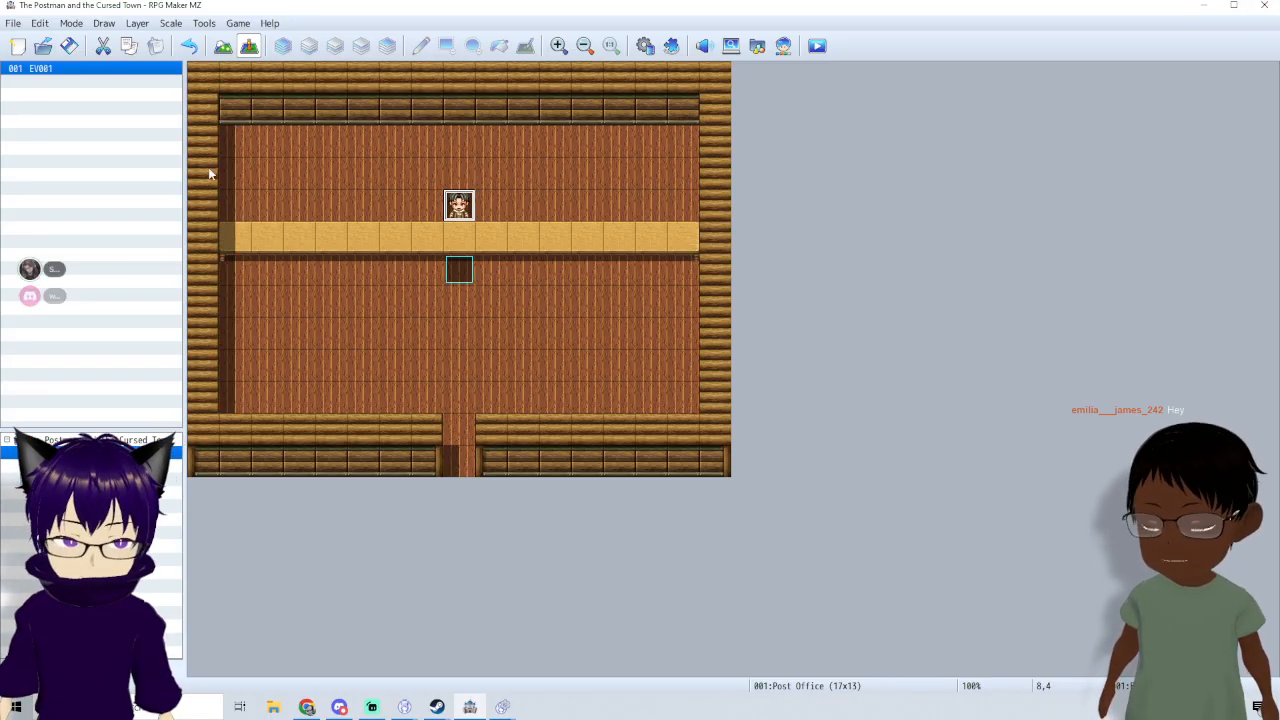
- Save the project and switch to Streamlabs Desktop
left_click(13, 23)
left_click(13, 23)
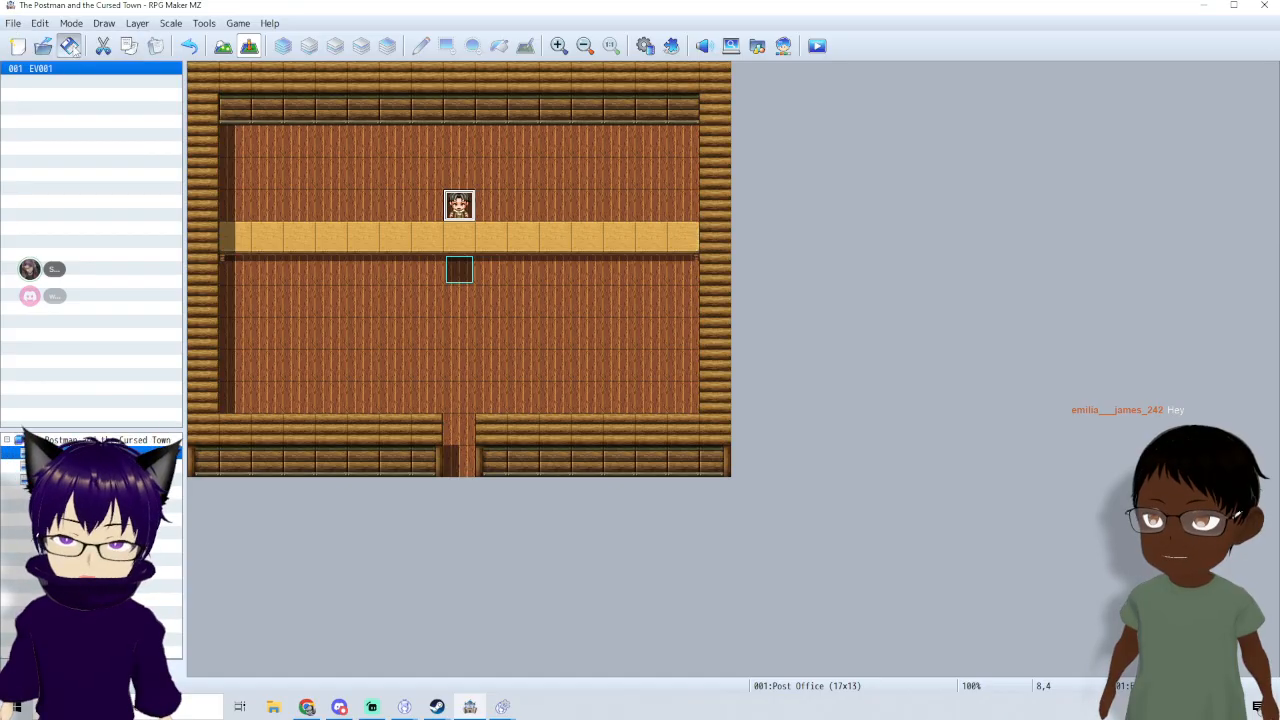
left_click(68, 45)
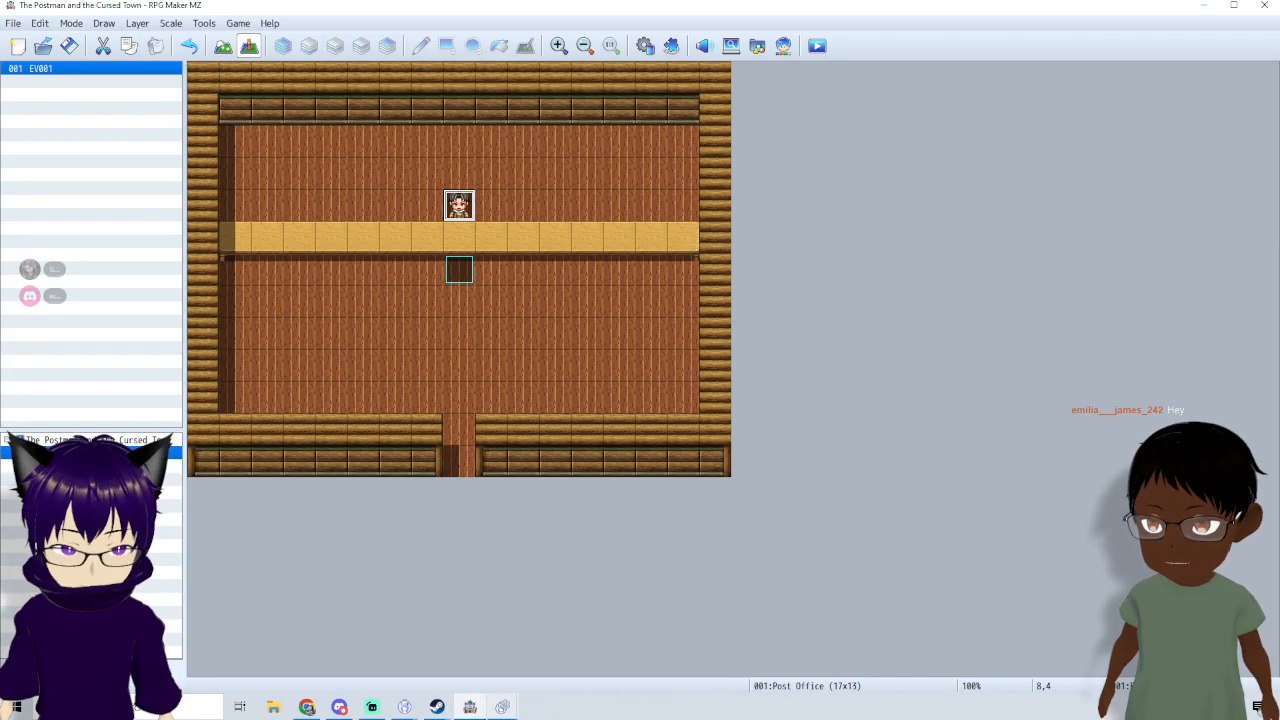
left_click(371, 707)
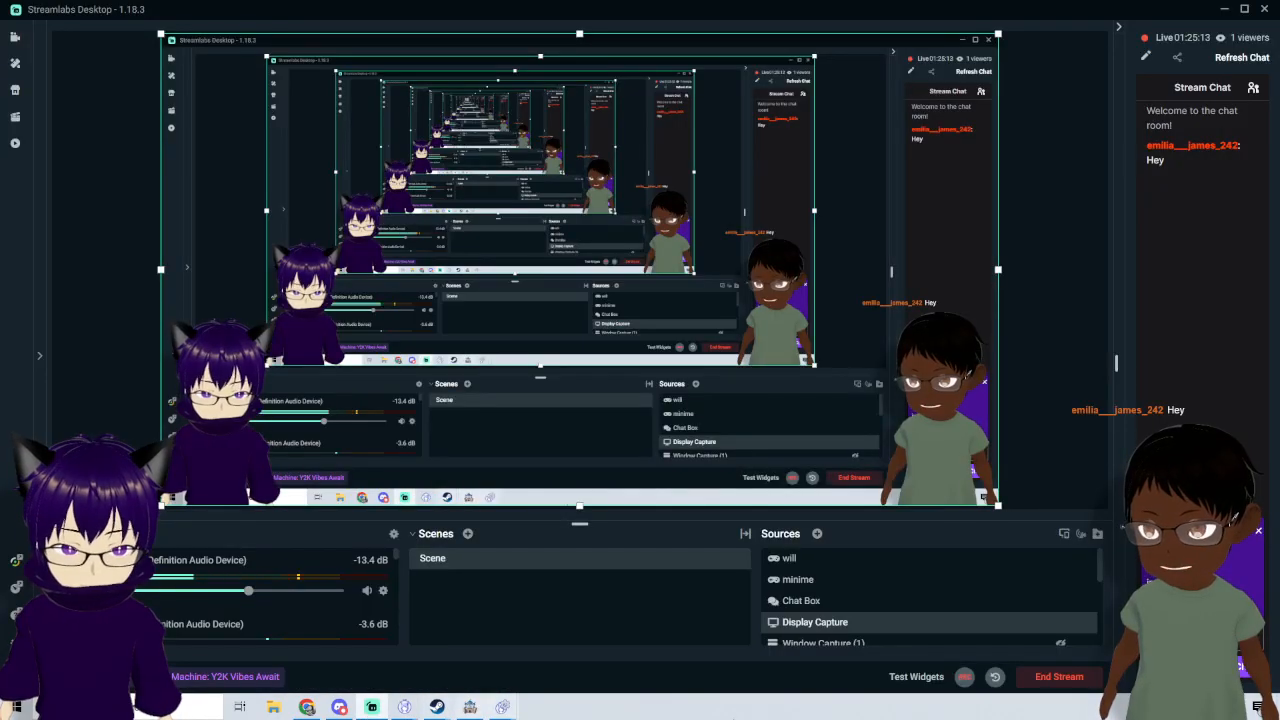